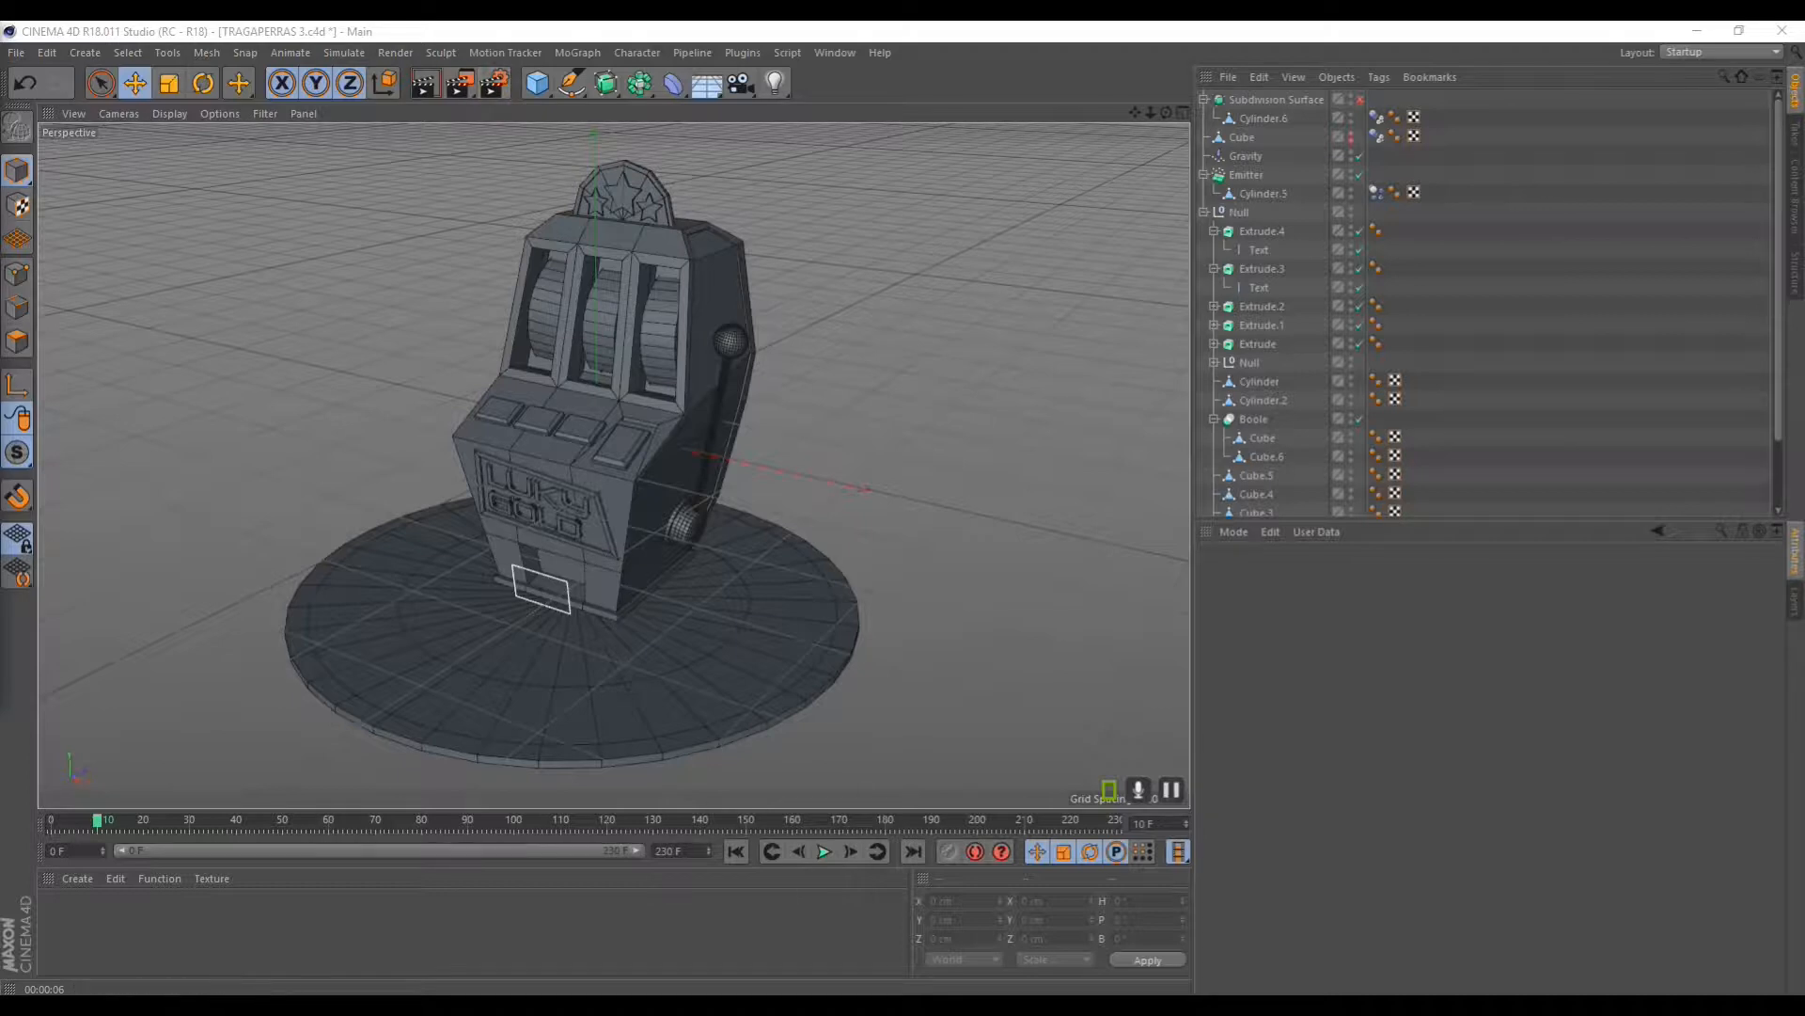
Step: Add the Sketch and Toon effect to the render settings and render the slot machine view
{"action": "left_click", "coordinate": [495, 84]}
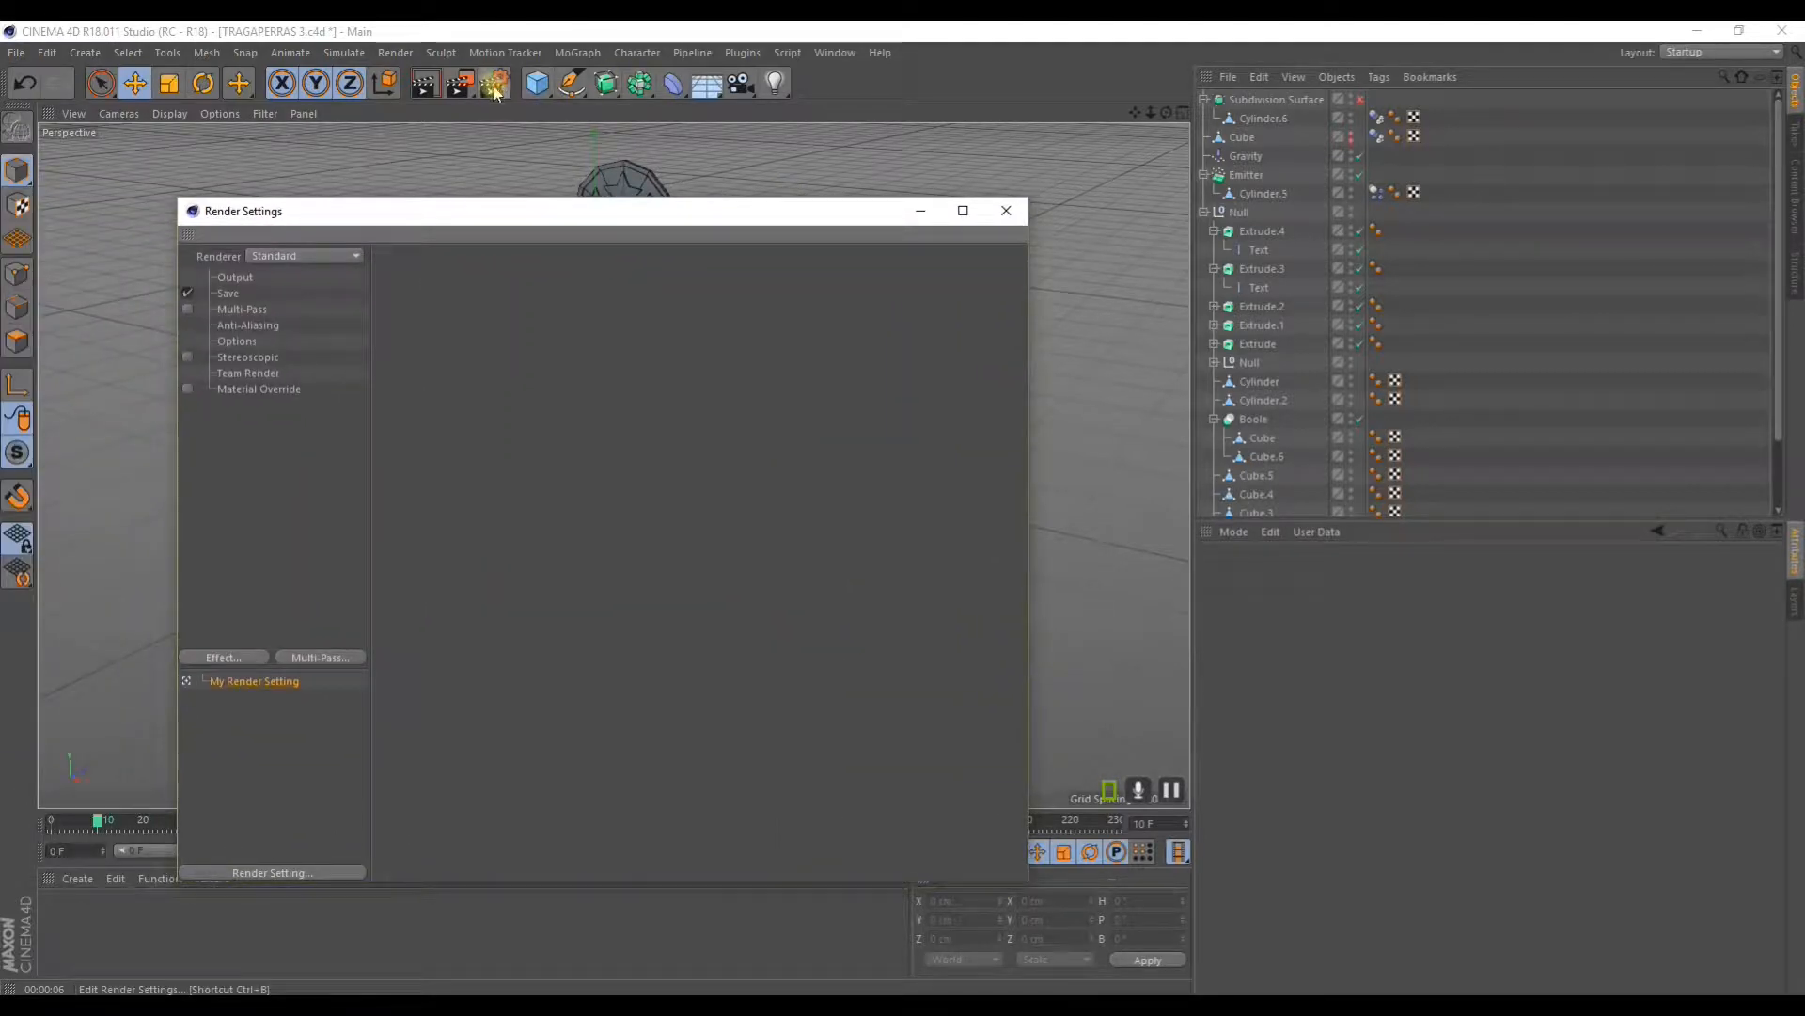
{"action": "left_click", "coordinate": [223, 658]}
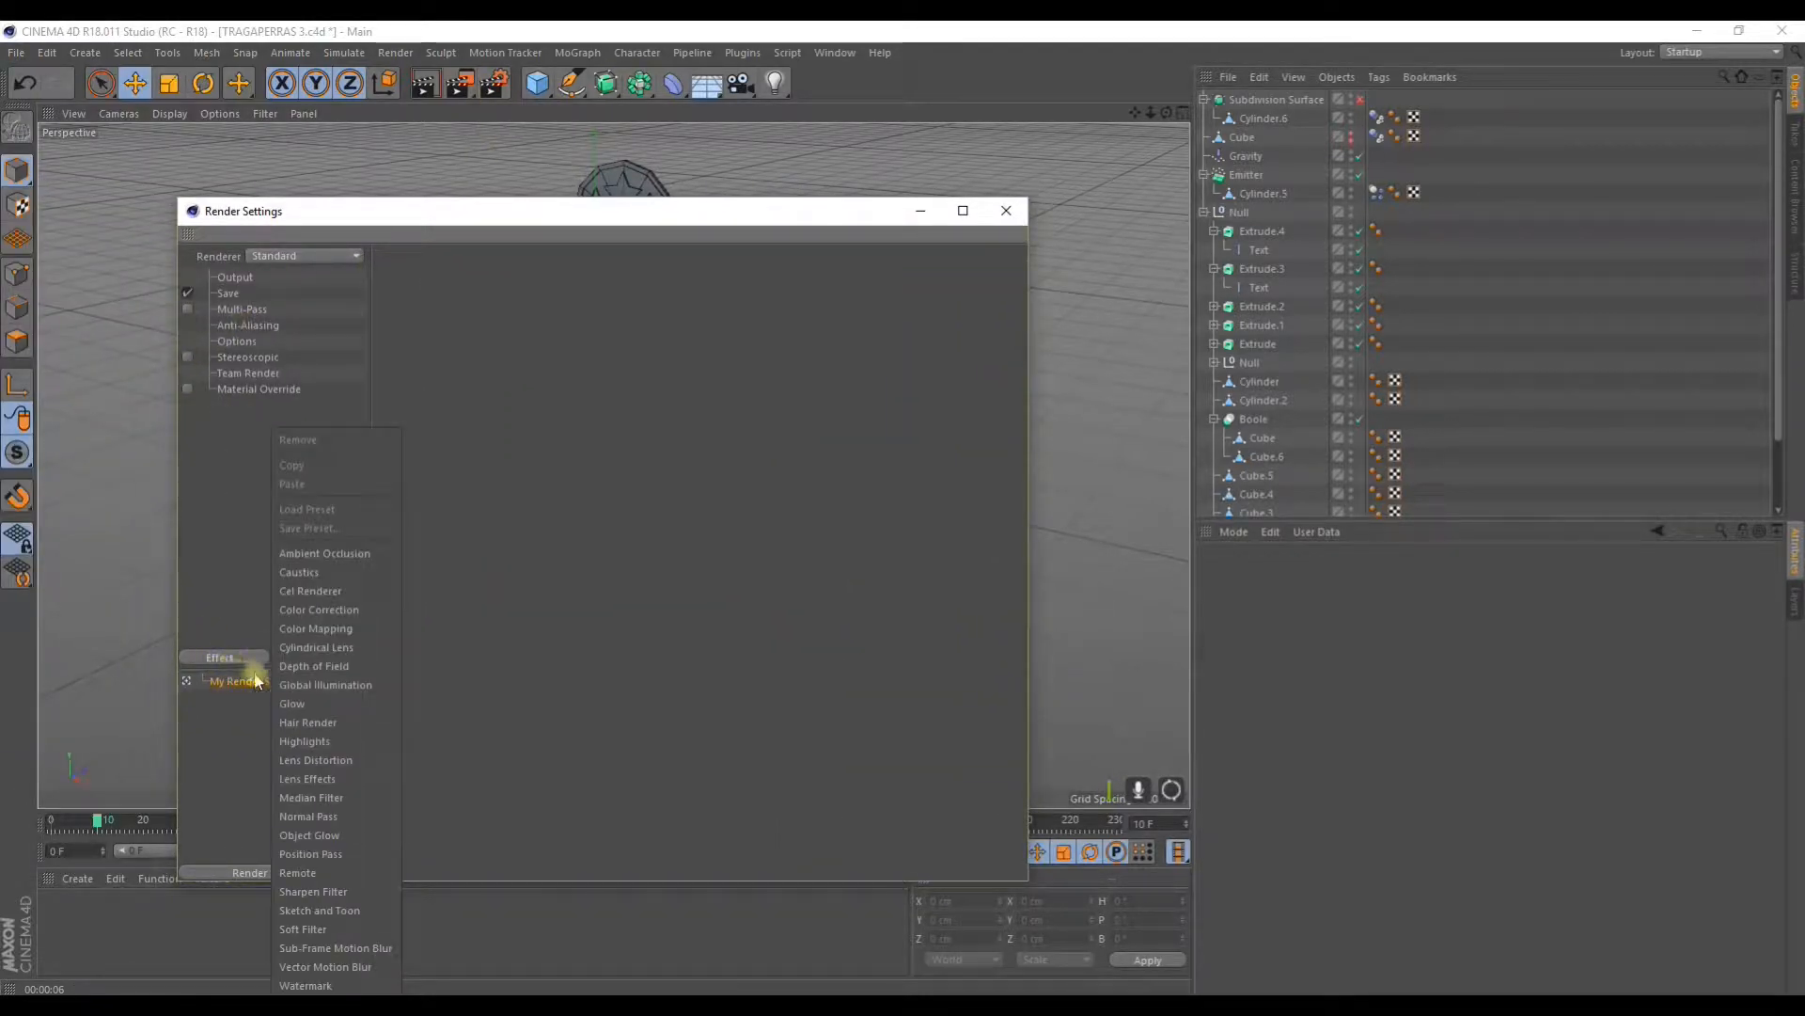
{"action": "left_click", "coordinate": [319, 911]}
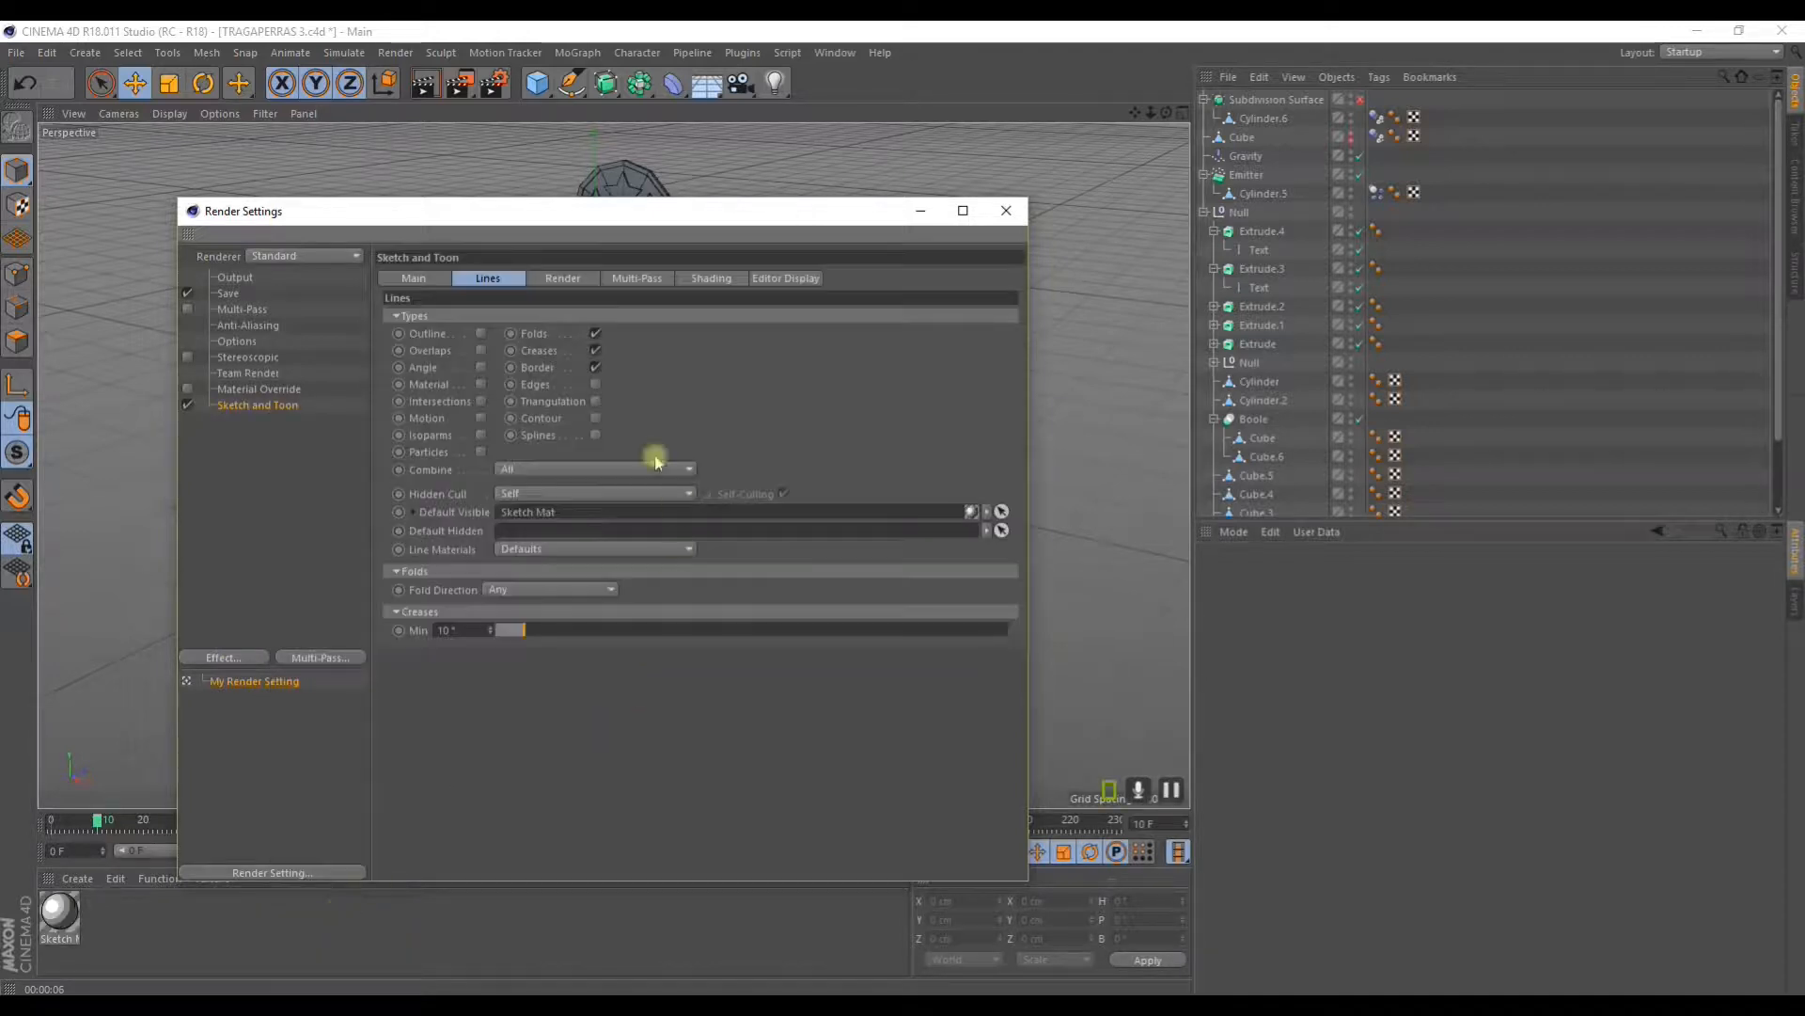
{"action": "left_click_drag", "start_coordinate": [518, 211], "coordinate": [1162, 154]}
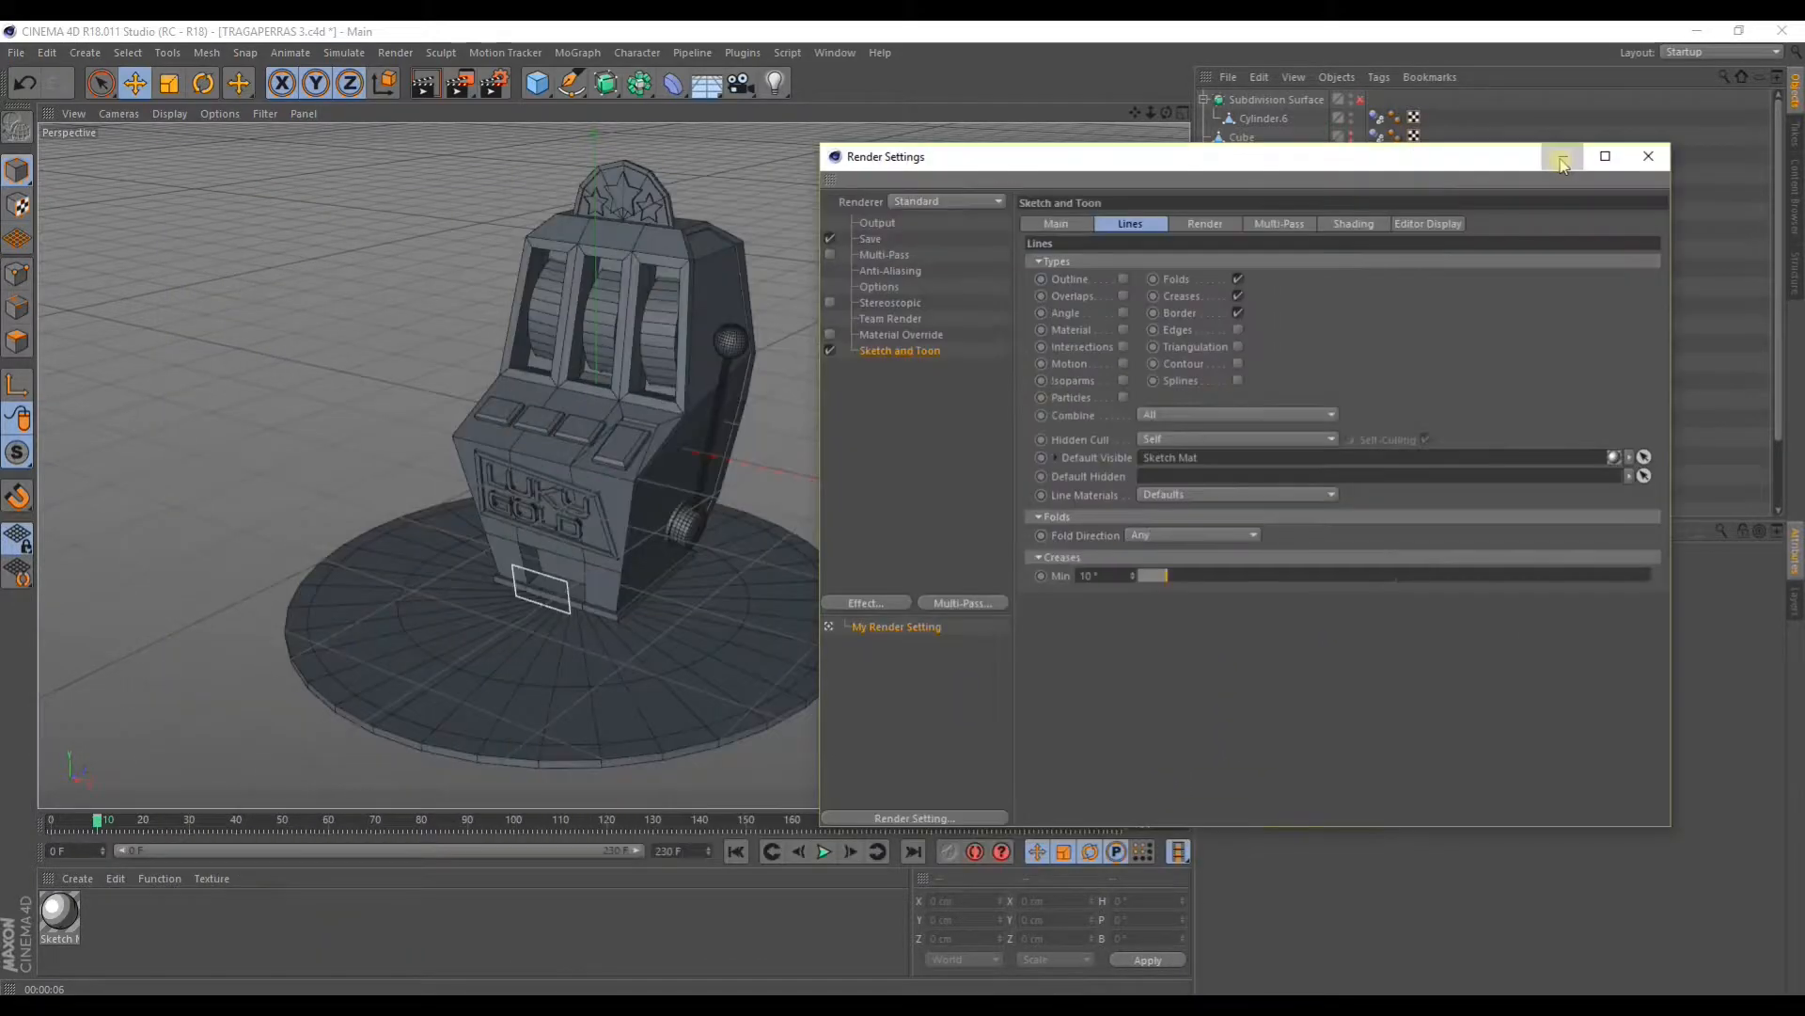
{"action": "left_click", "coordinate": [1564, 154]}
{"action": "left_click", "coordinate": [426, 85]}
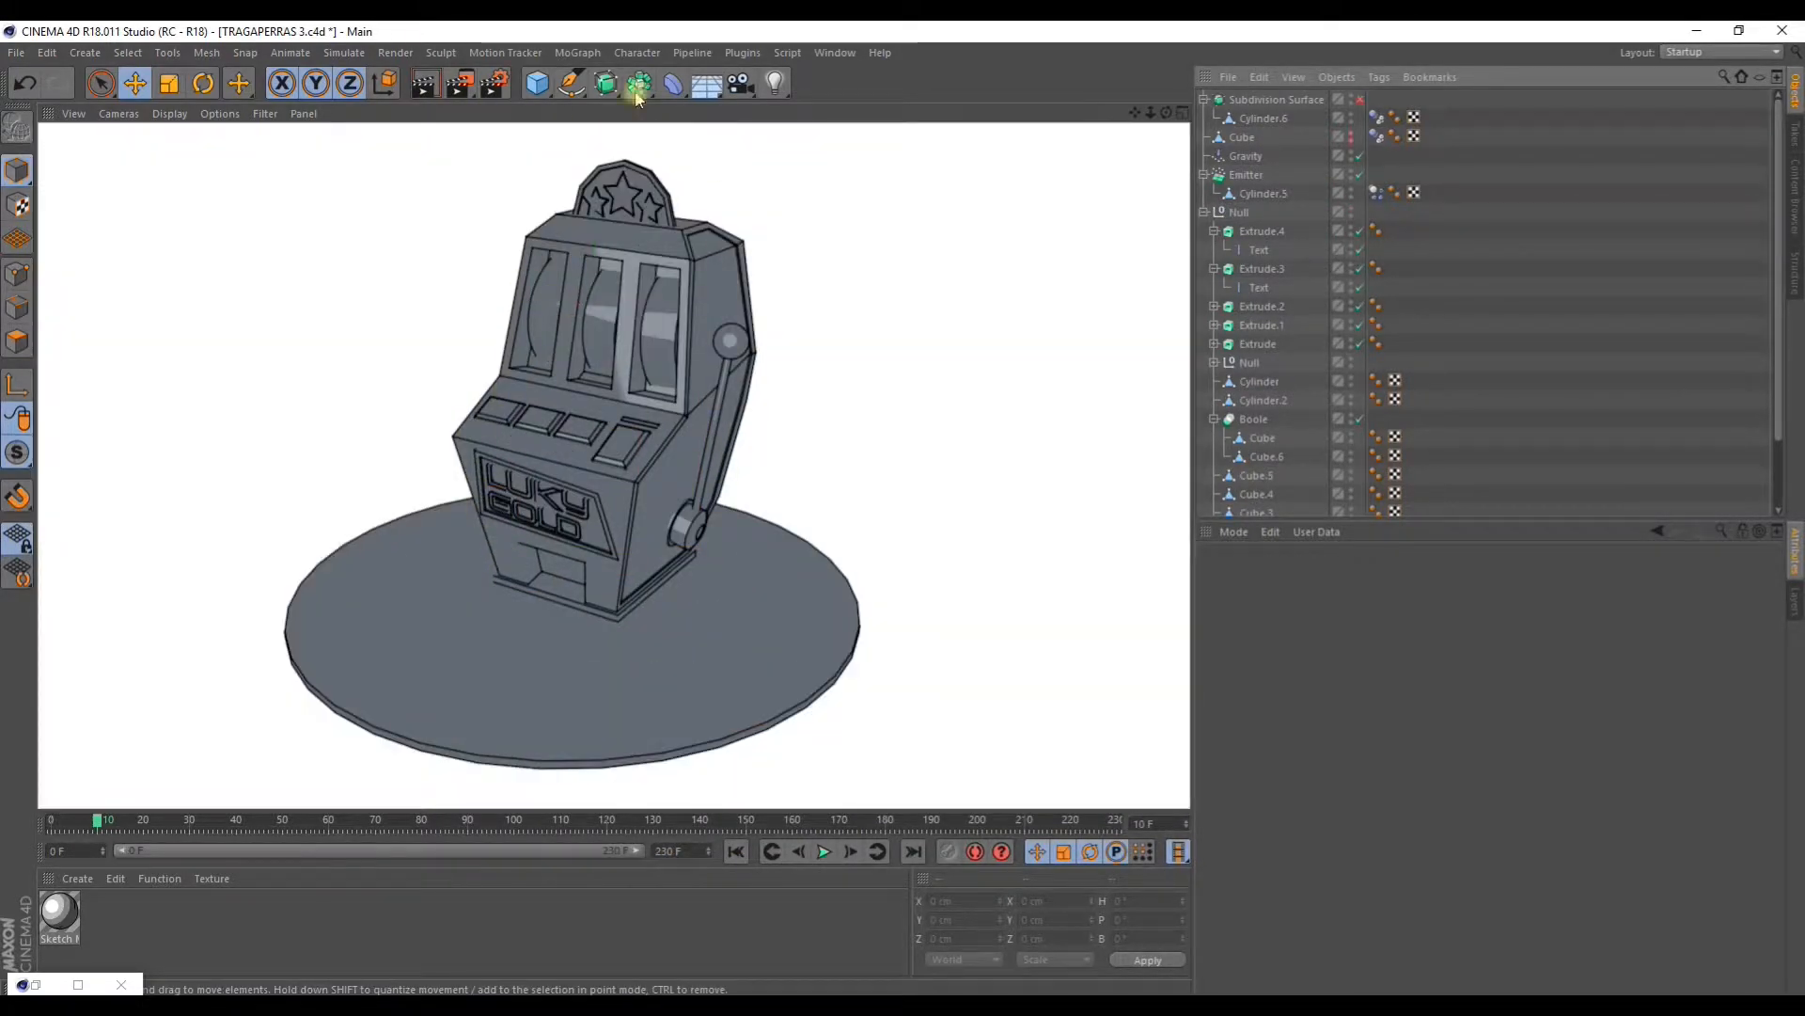
Step: Disable the Sketch and Toon effect and render the view without it for comparison
{"action": "left_click", "coordinate": [495, 83]}
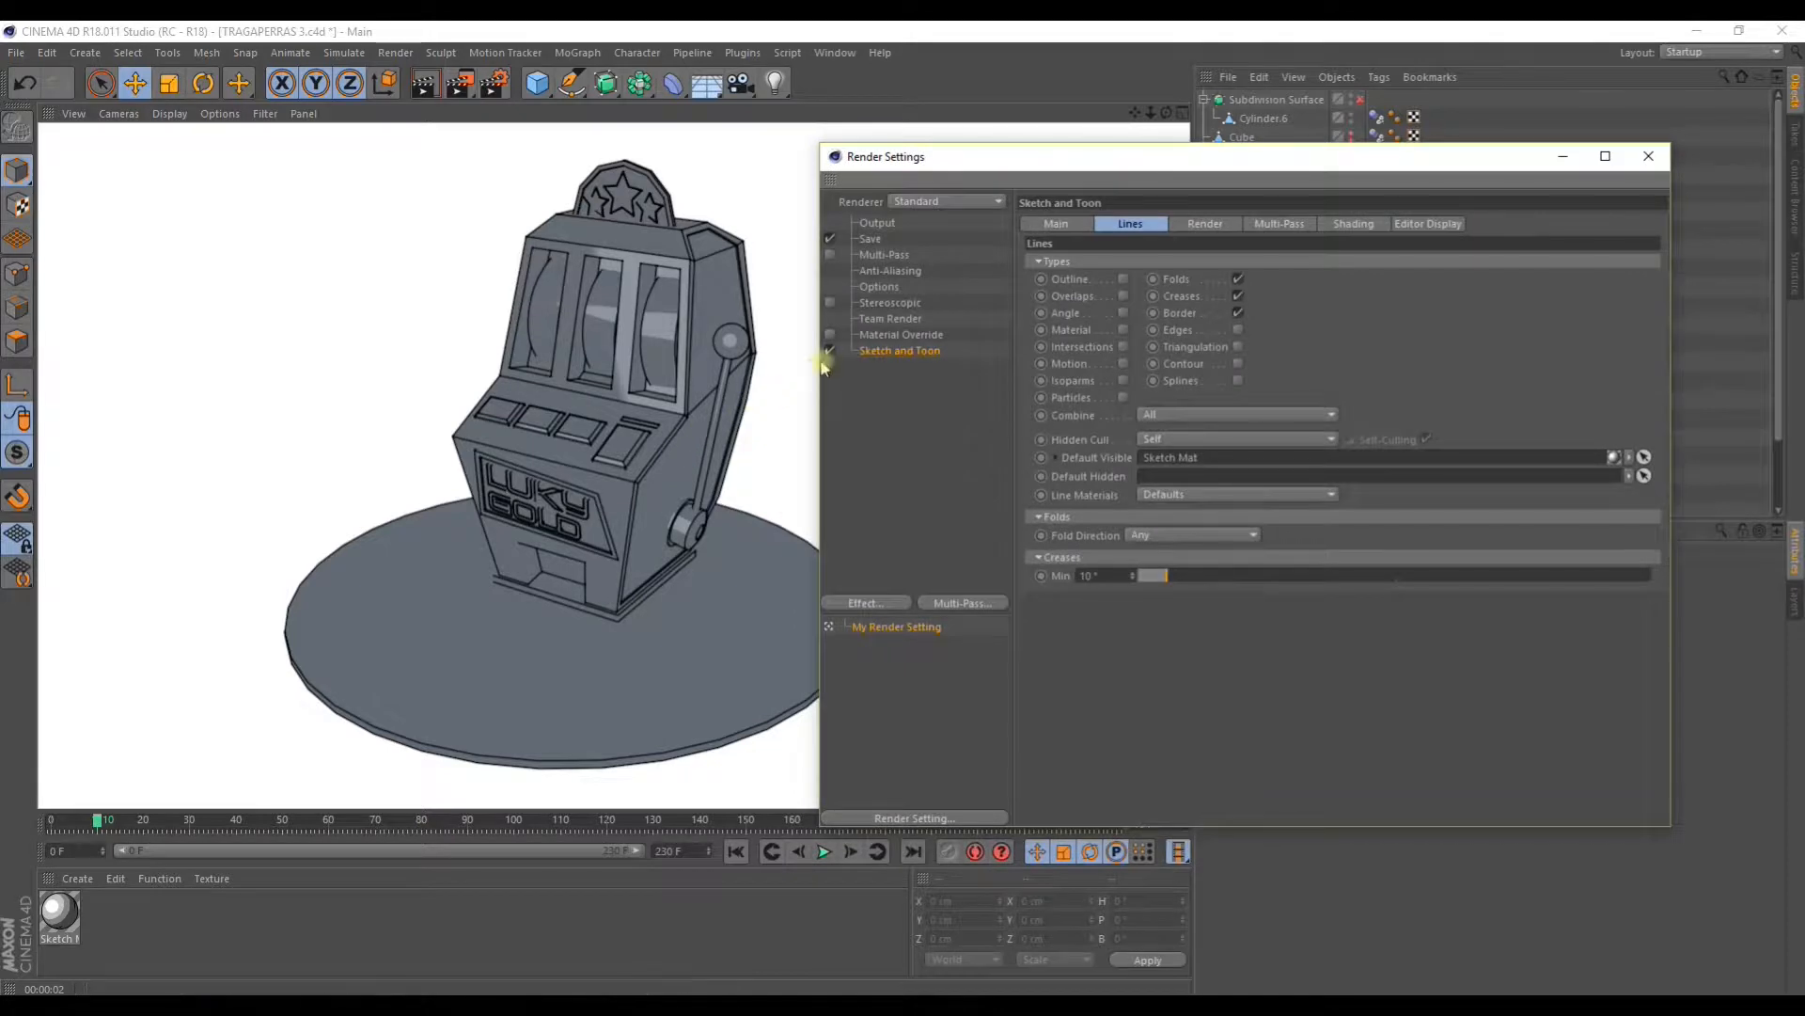
{"action": "left_click", "coordinate": [829, 350]}
{"action": "left_click", "coordinate": [1563, 156]}
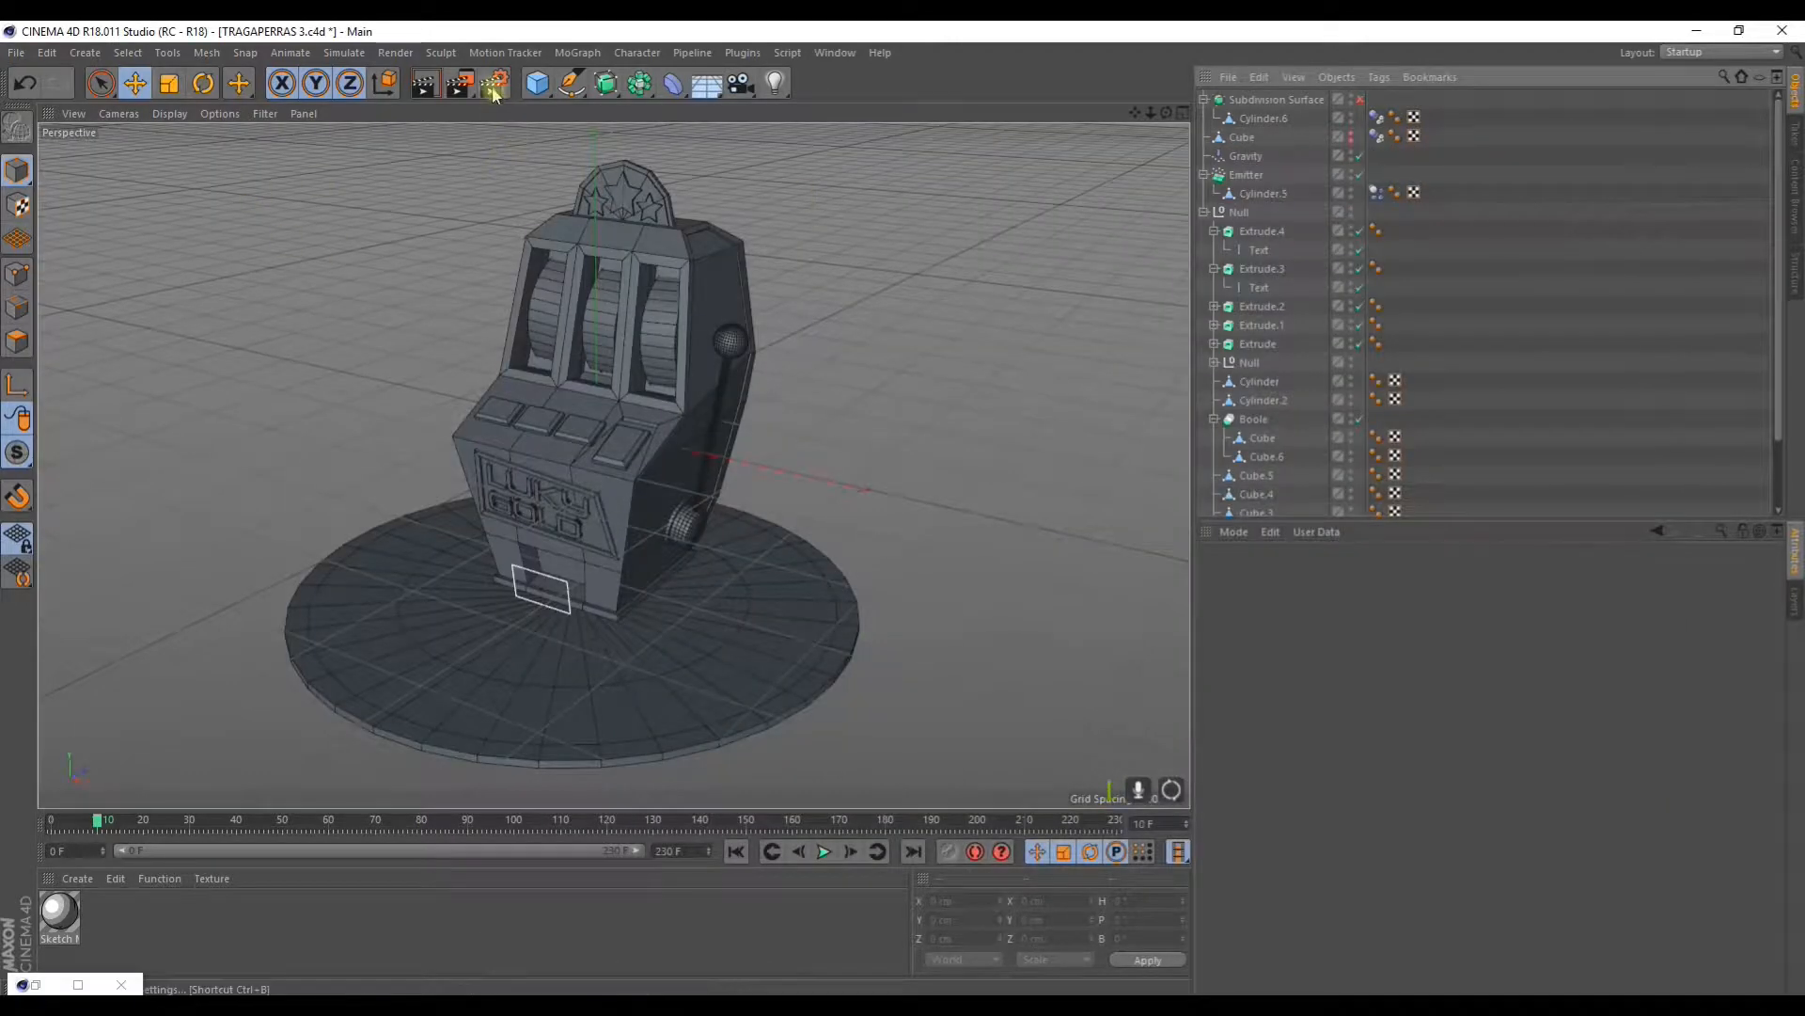
{"action": "left_click", "coordinate": [425, 86]}
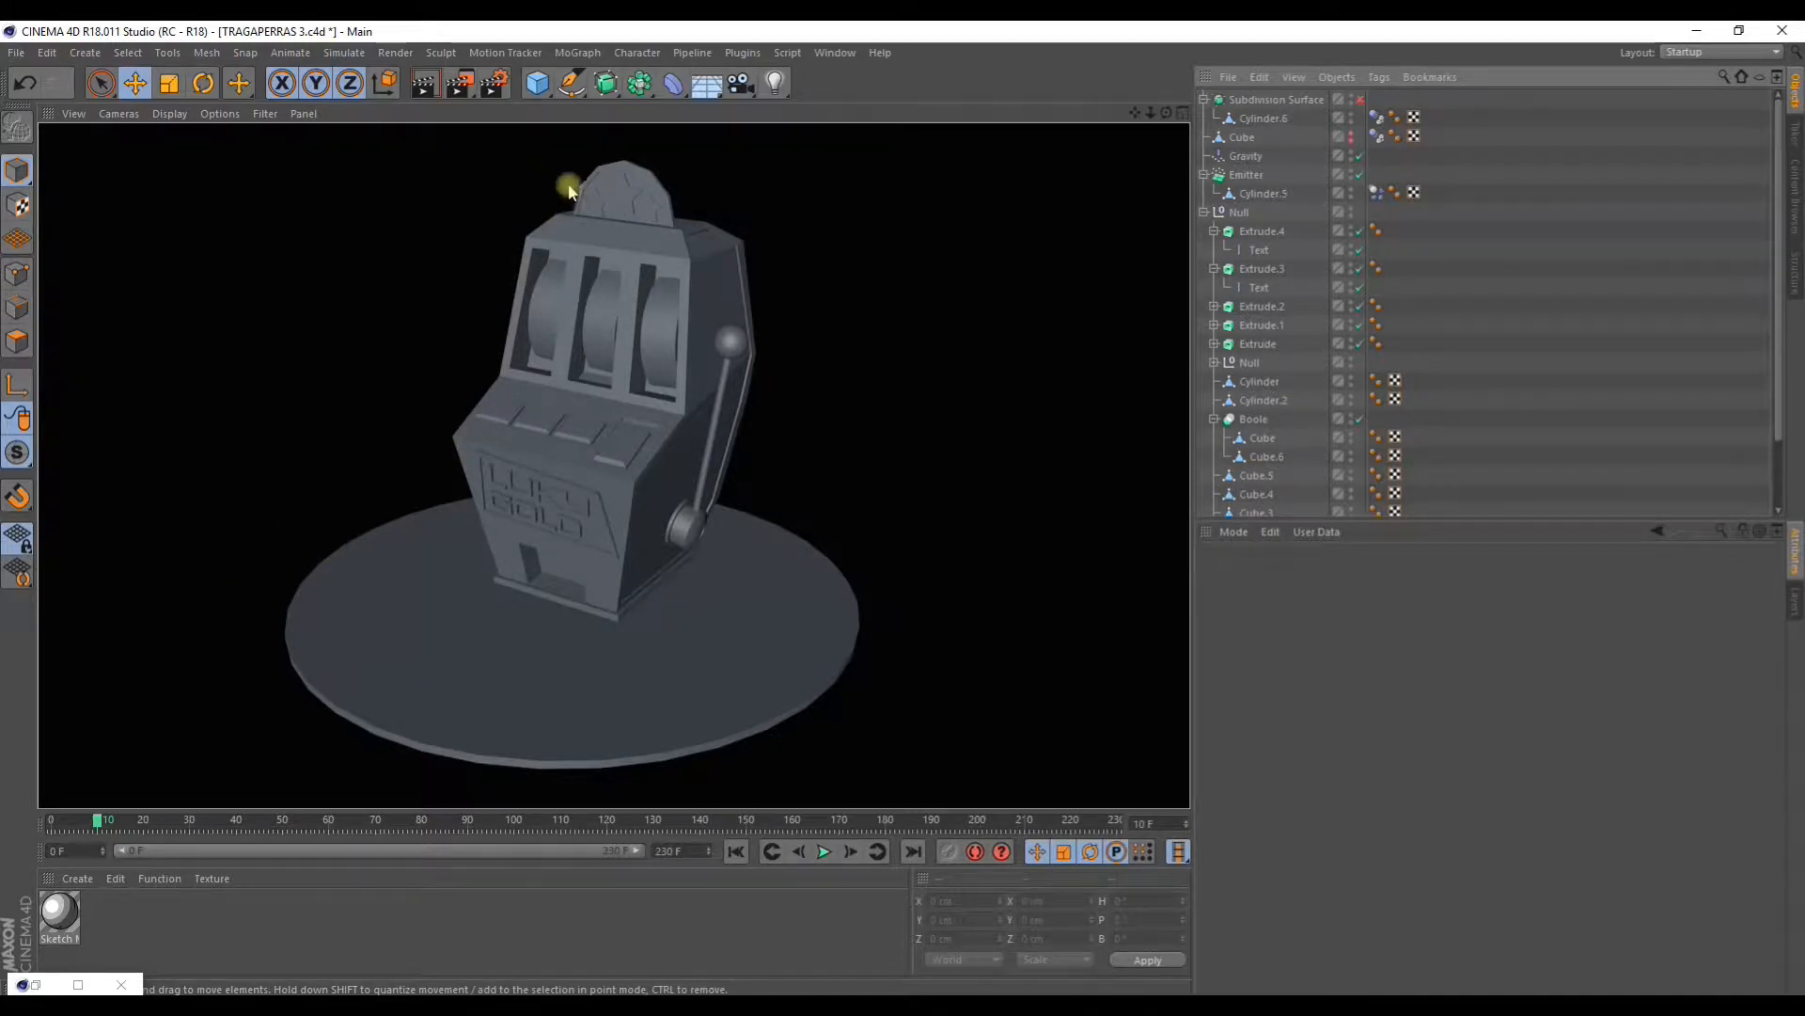
Step: Re-enable the Sketch and Toon effect and render the view again
{"action": "left_click", "coordinate": [493, 86]}
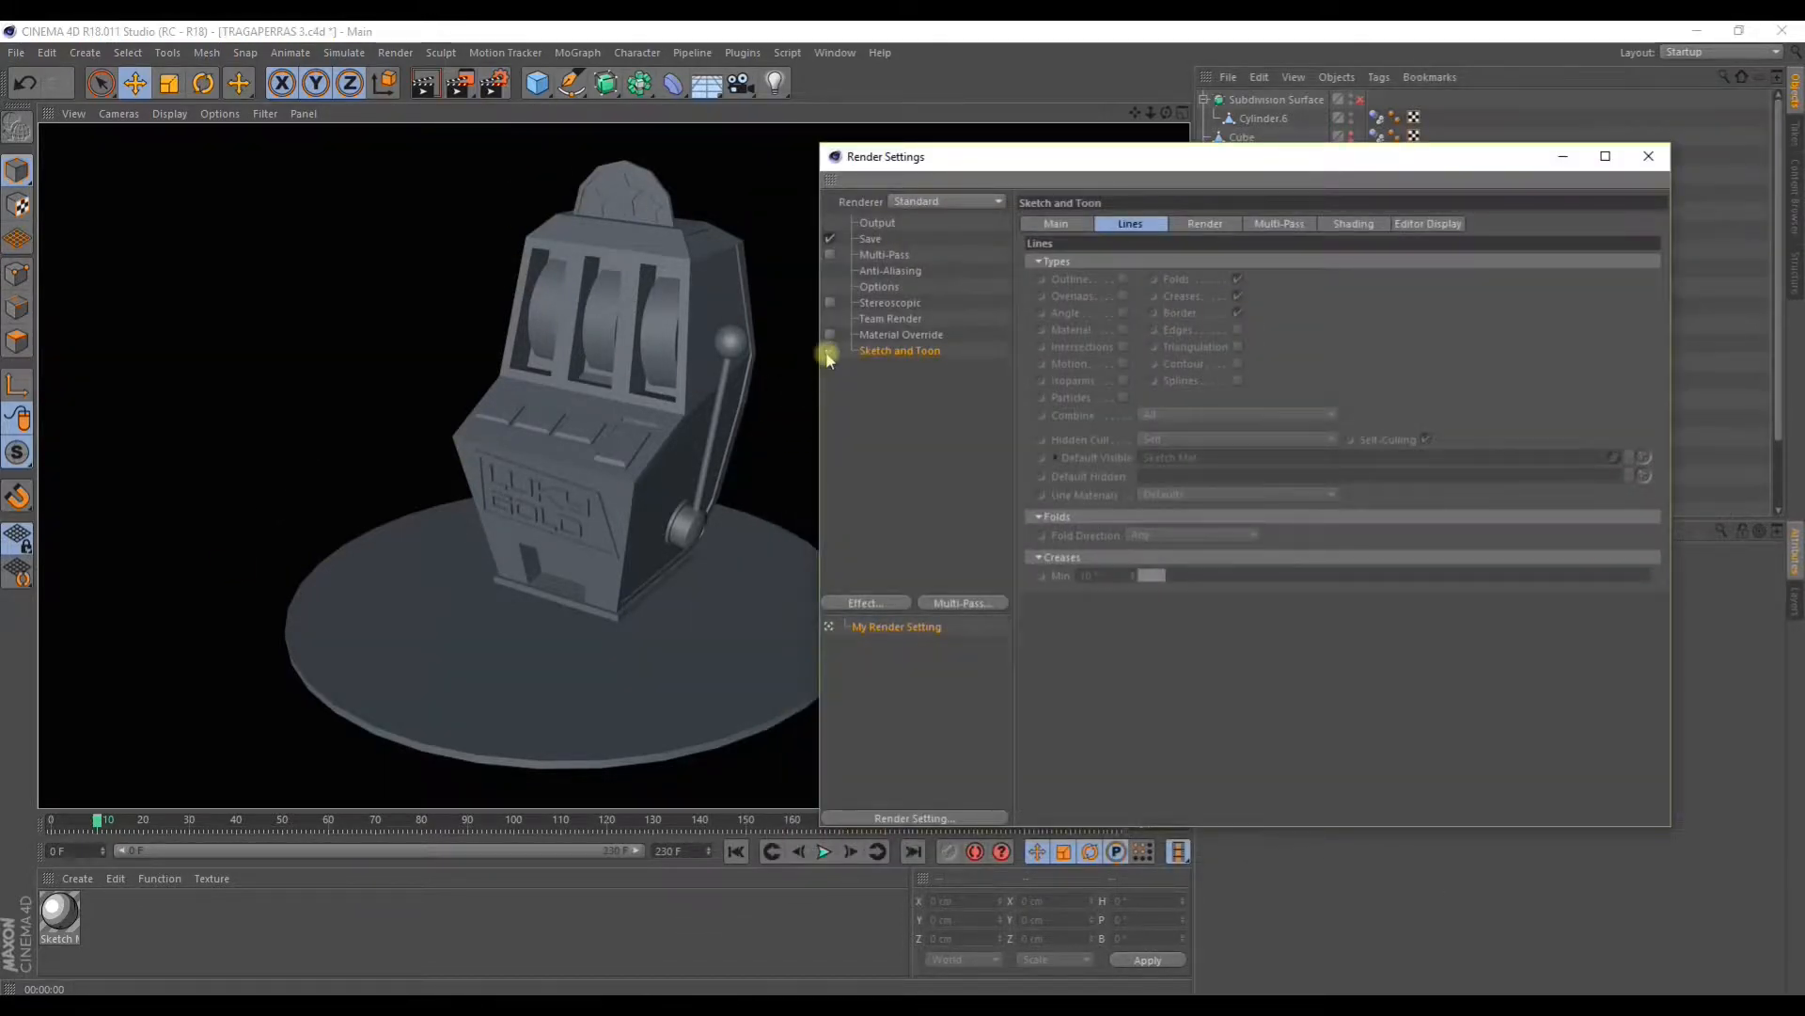
{"action": "left_click", "coordinate": [1563, 157]}
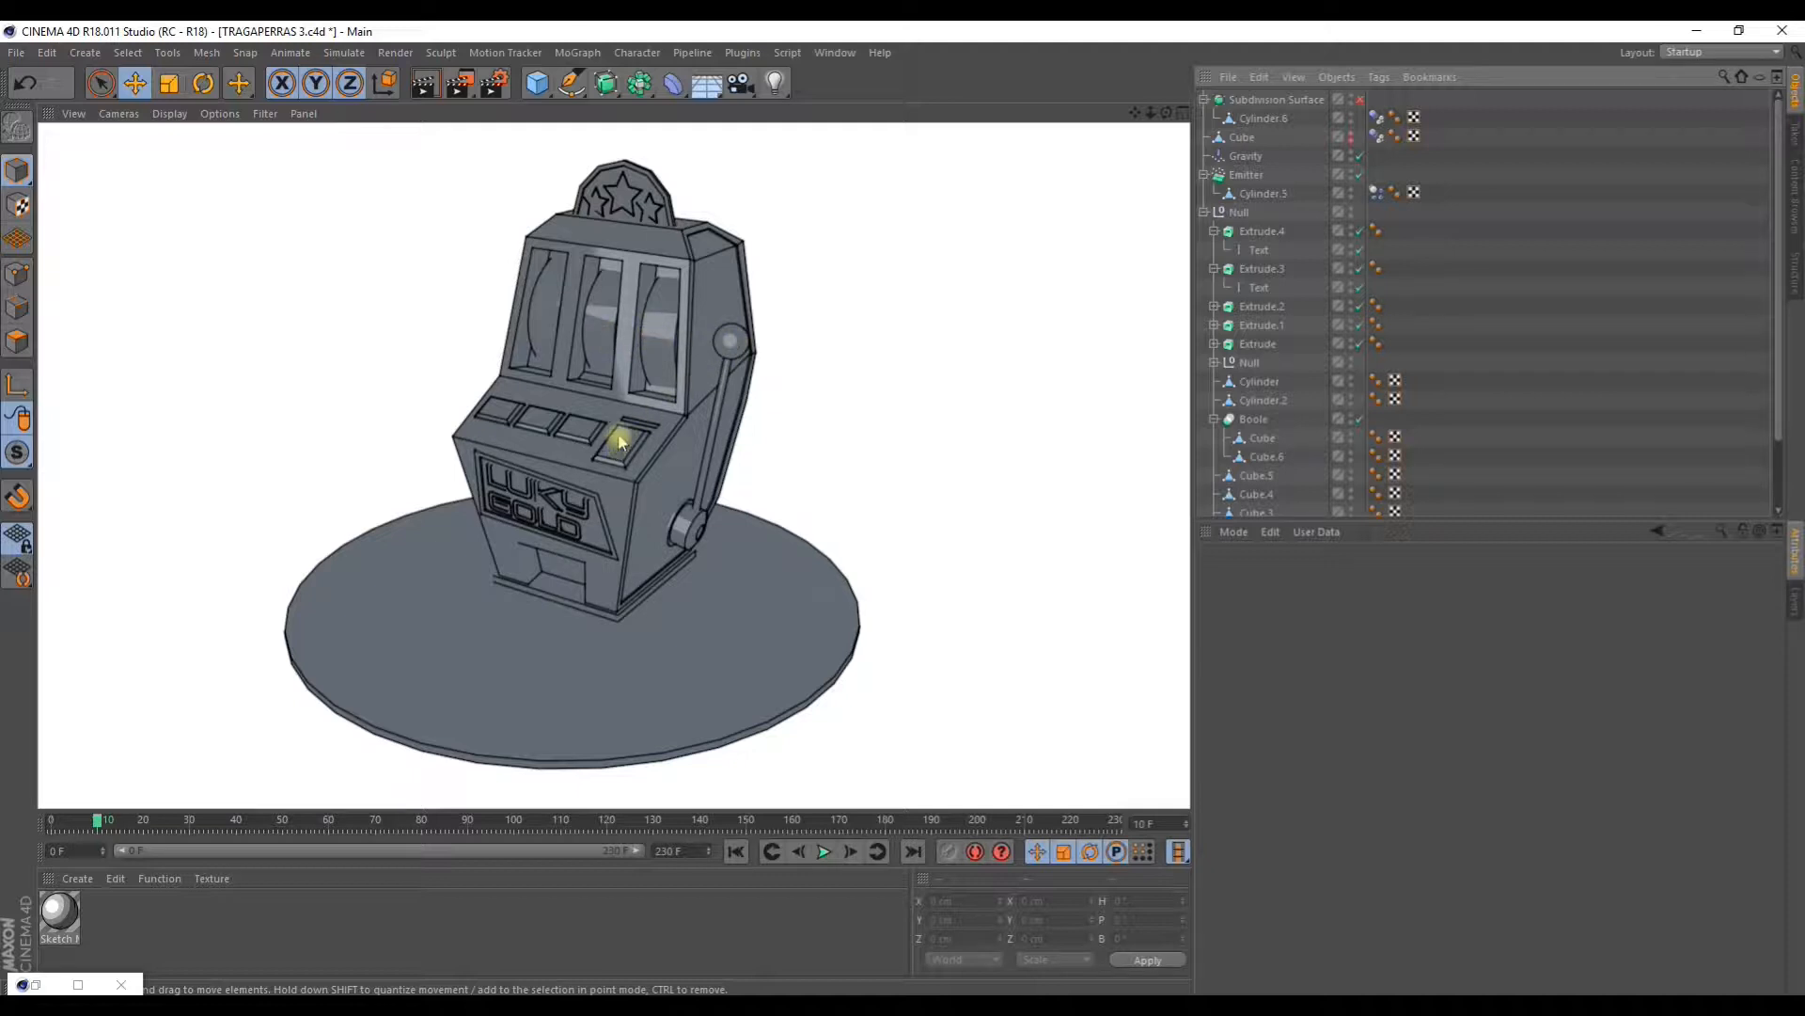
{"action": "left_click", "coordinate": [496, 84]}
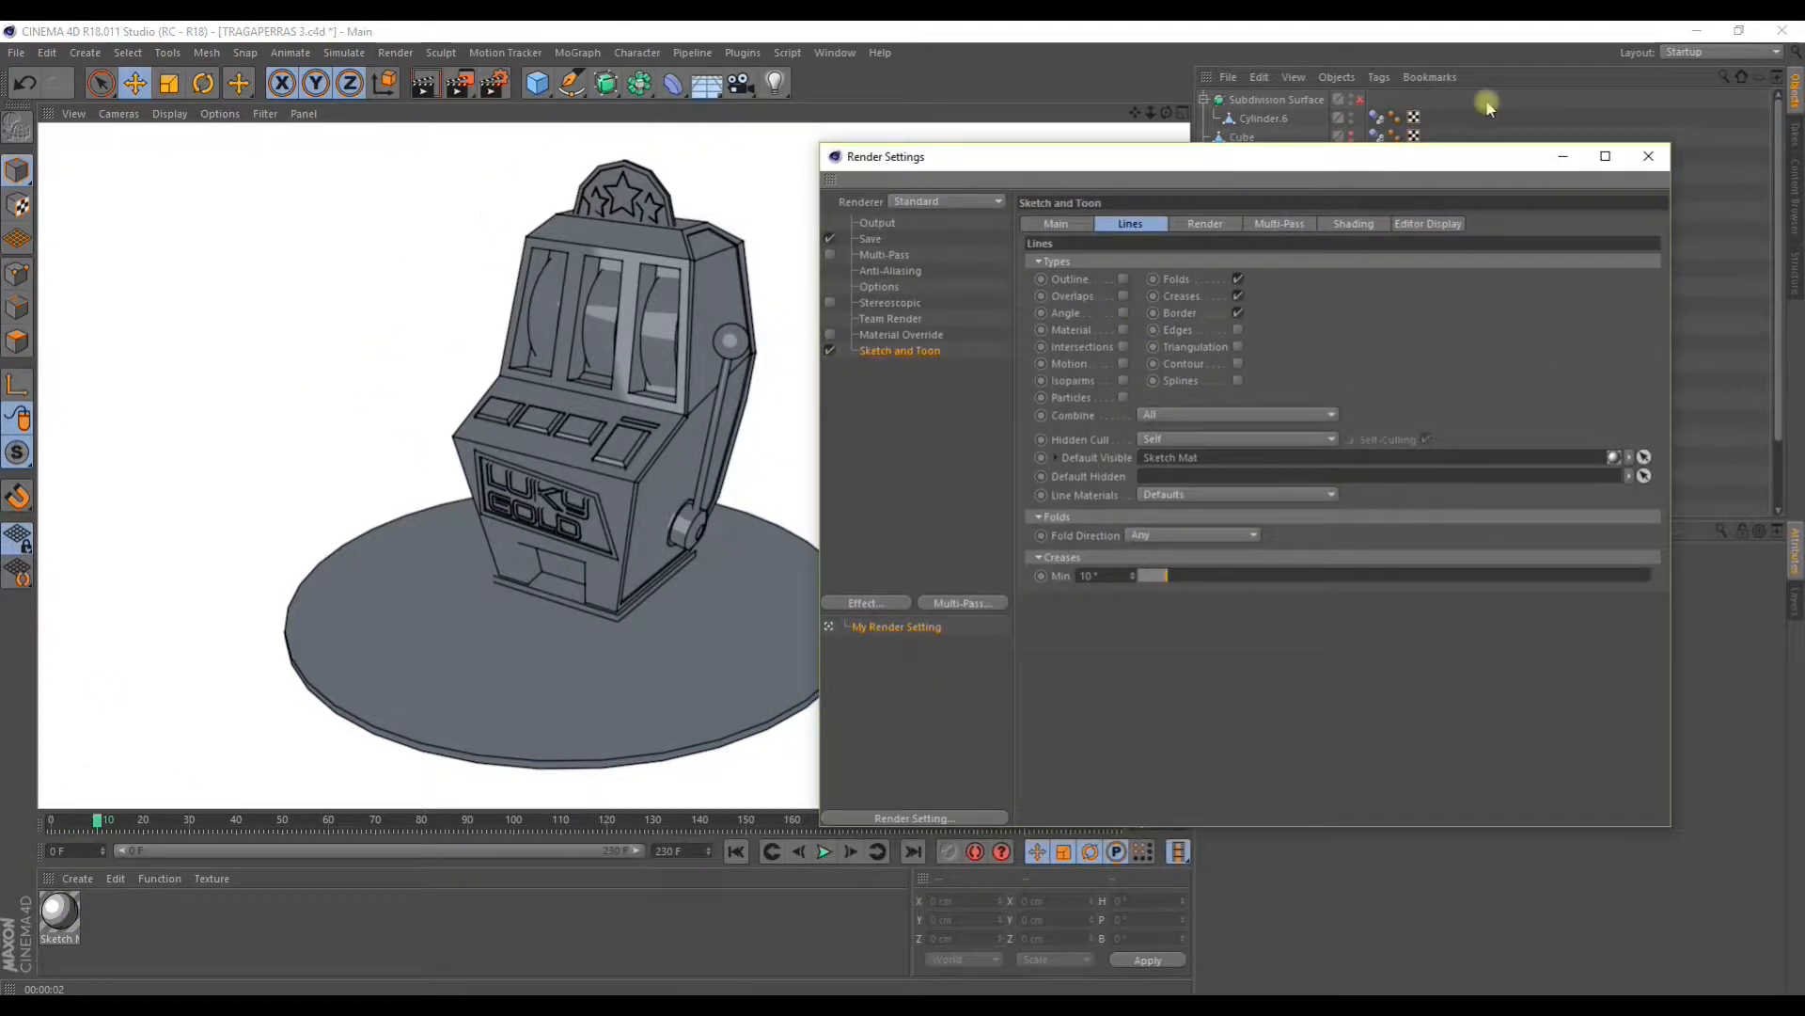
{"action": "left_click", "coordinate": [1563, 156]}
Step: Open the Sketch Mat material for editing and examine its Thickness, Strokes, Adjustment and Distort settings
{"action": "left_click", "coordinate": [58, 914]}
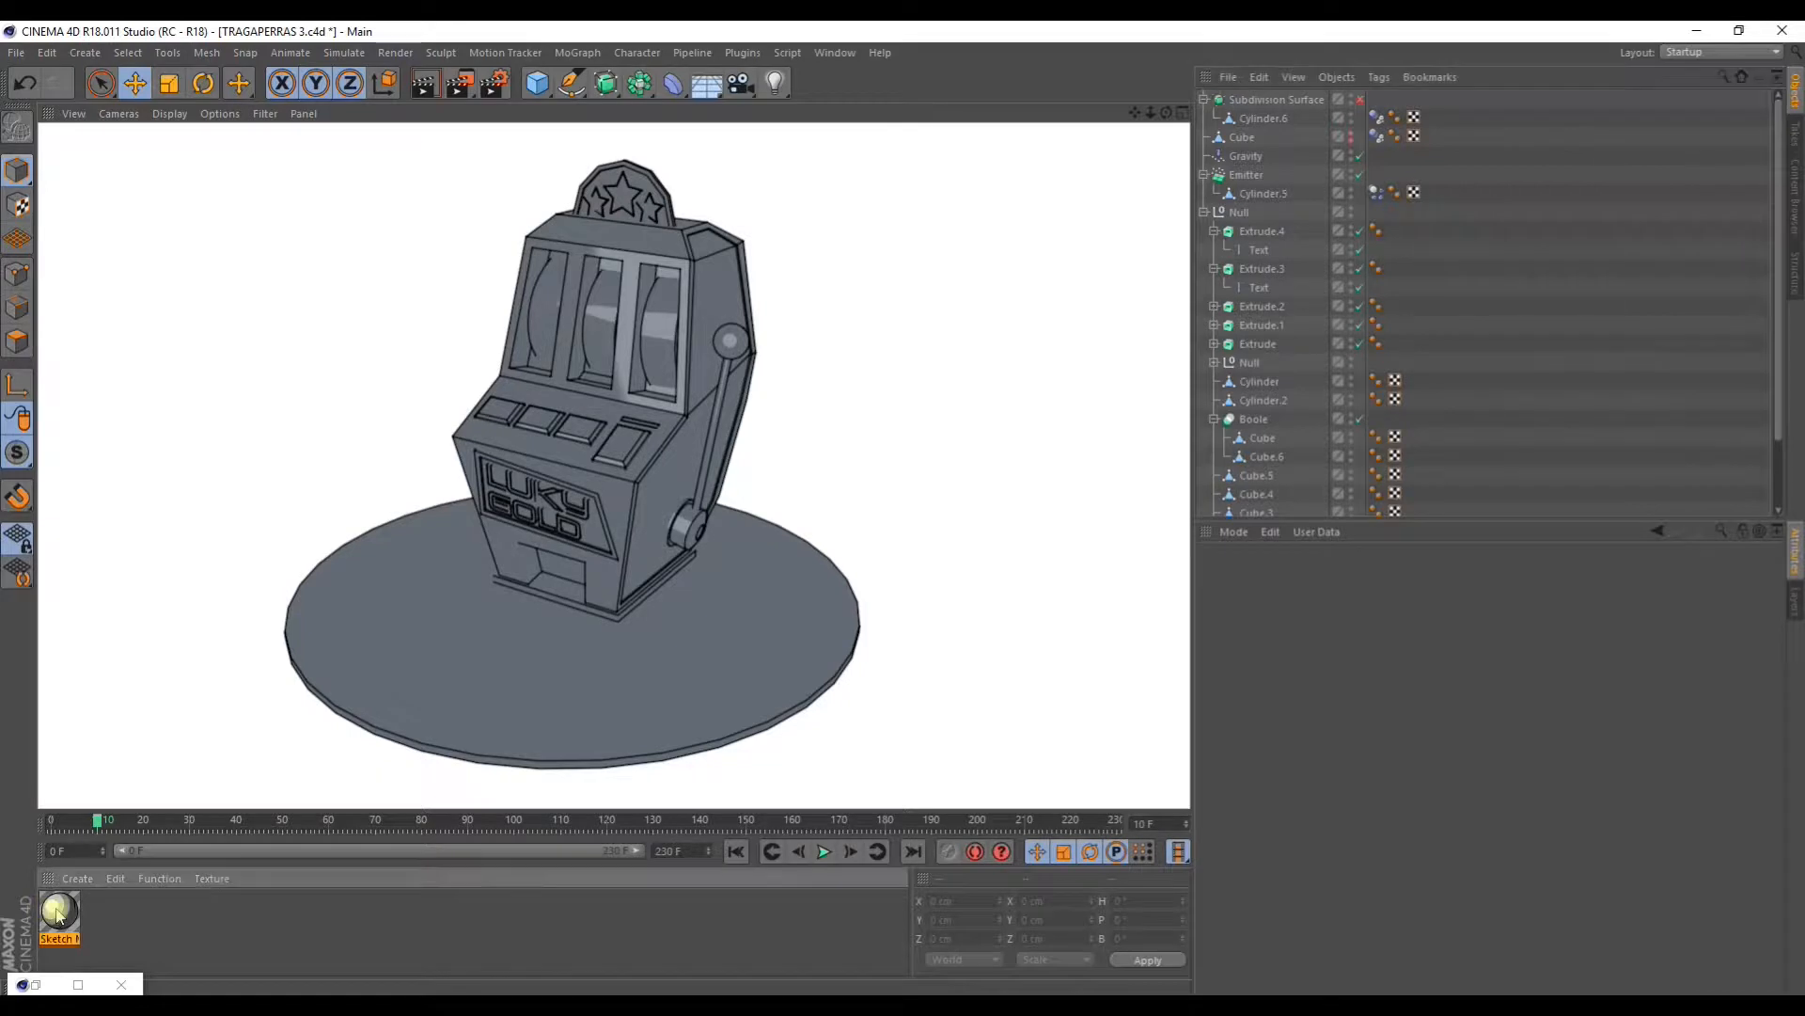
{"action": "double_click", "coordinate": [58, 914]}
{"action": "left_click_drag", "start_coordinate": [523, 165], "coordinate": [1129, 153]}
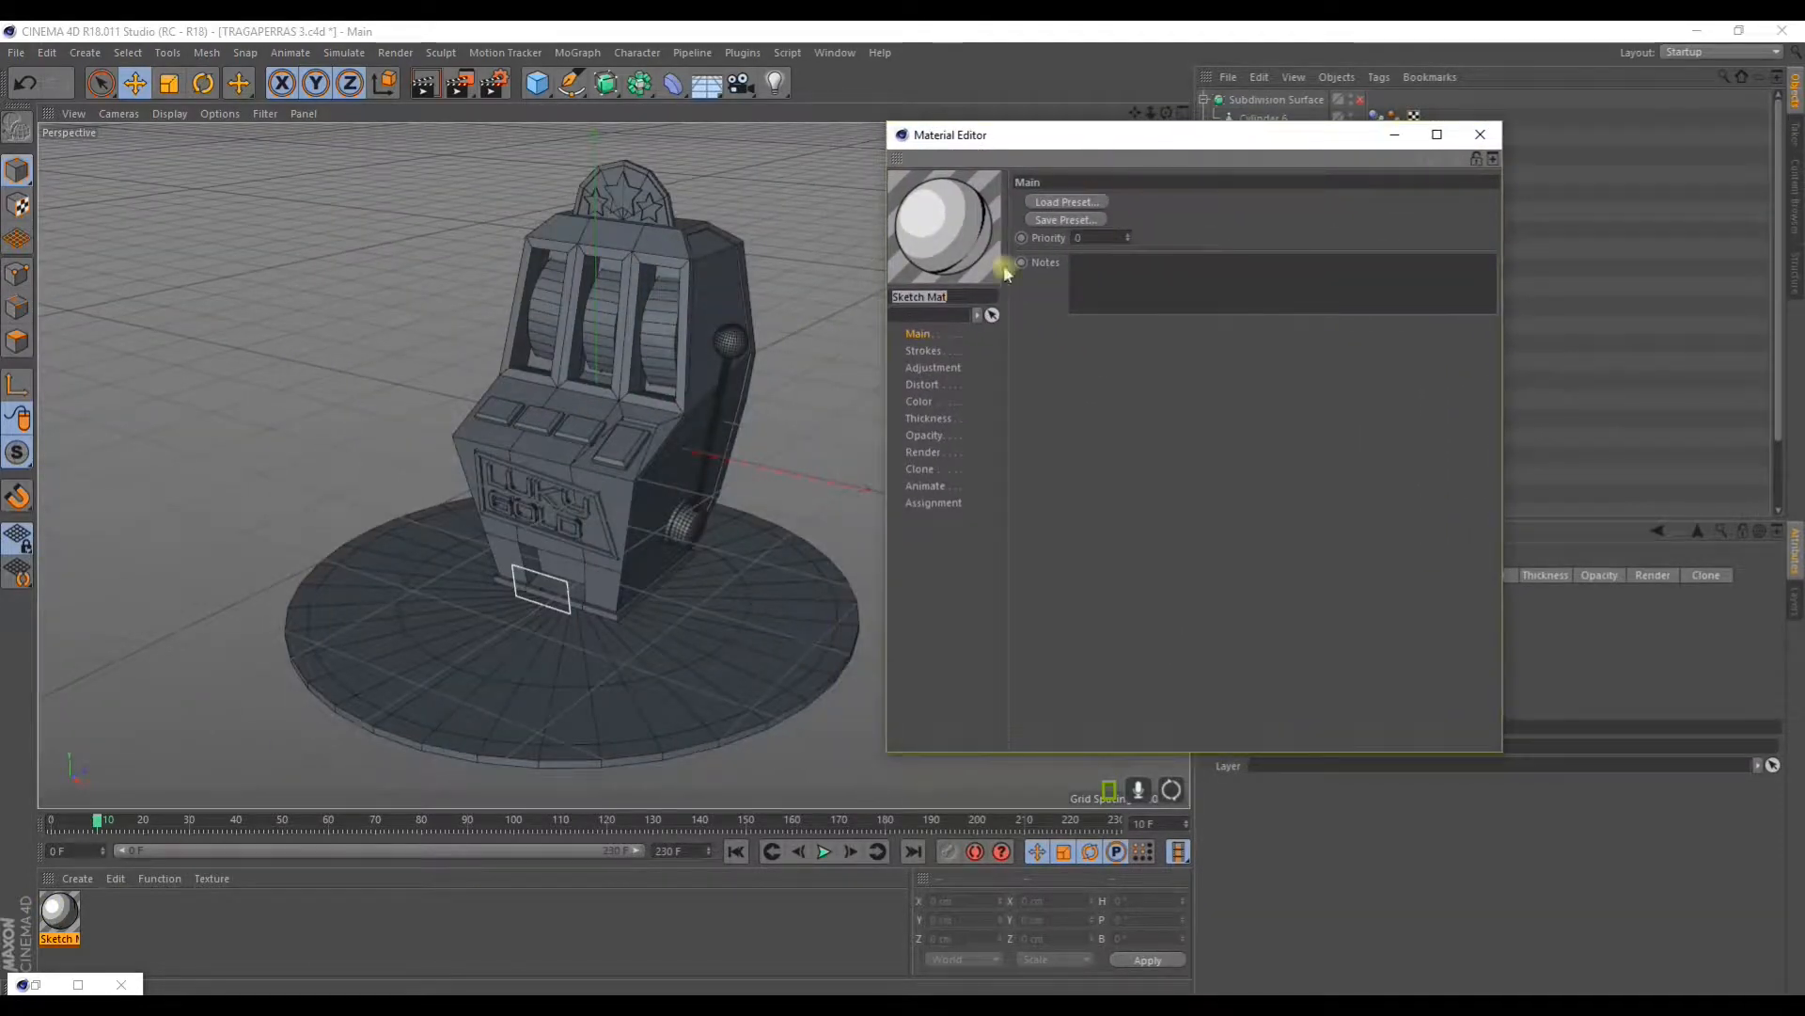
{"action": "left_click", "coordinate": [928, 417]}
{"action": "mouse_move", "coordinate": [1162, 209]}
{"action": "left_mouse_down"}
{"action": "mouse_move", "coordinate": [1180, 210]}
{"action": "mouse_move", "coordinate": [1153, 203]}
{"action": "left_mouse_up"}
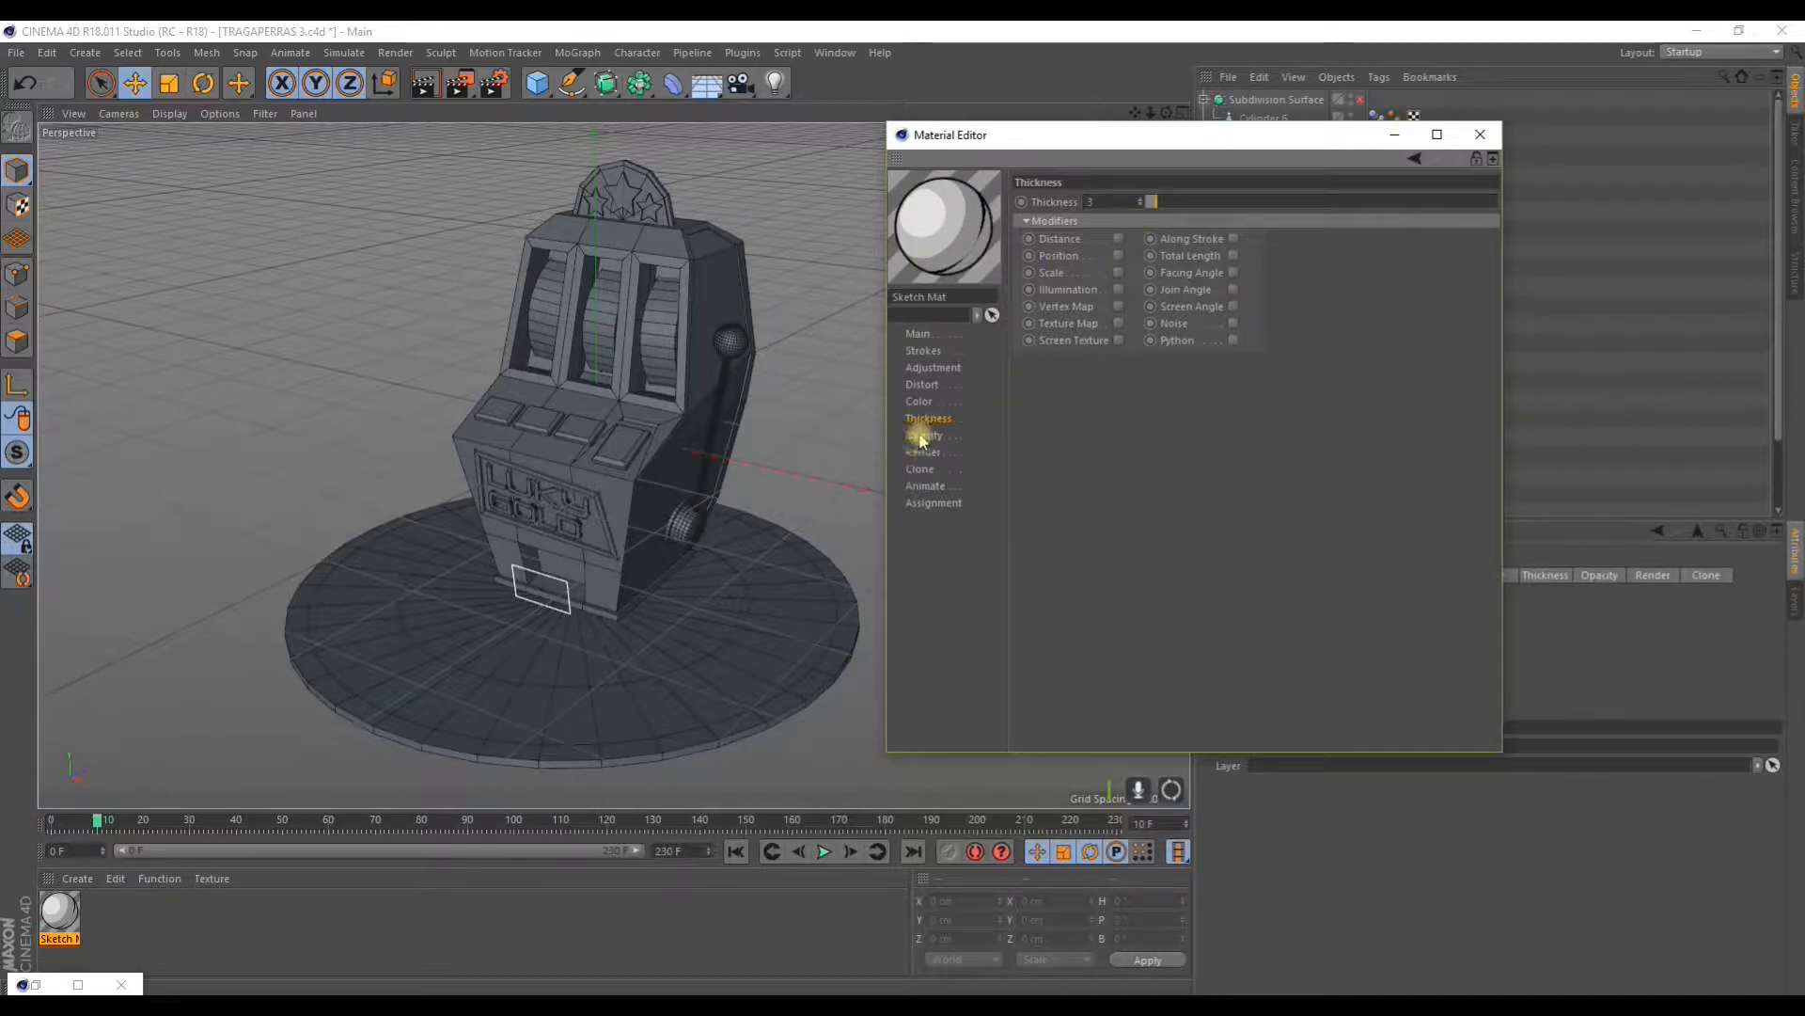
{"action": "left_click", "coordinate": [922, 350]}
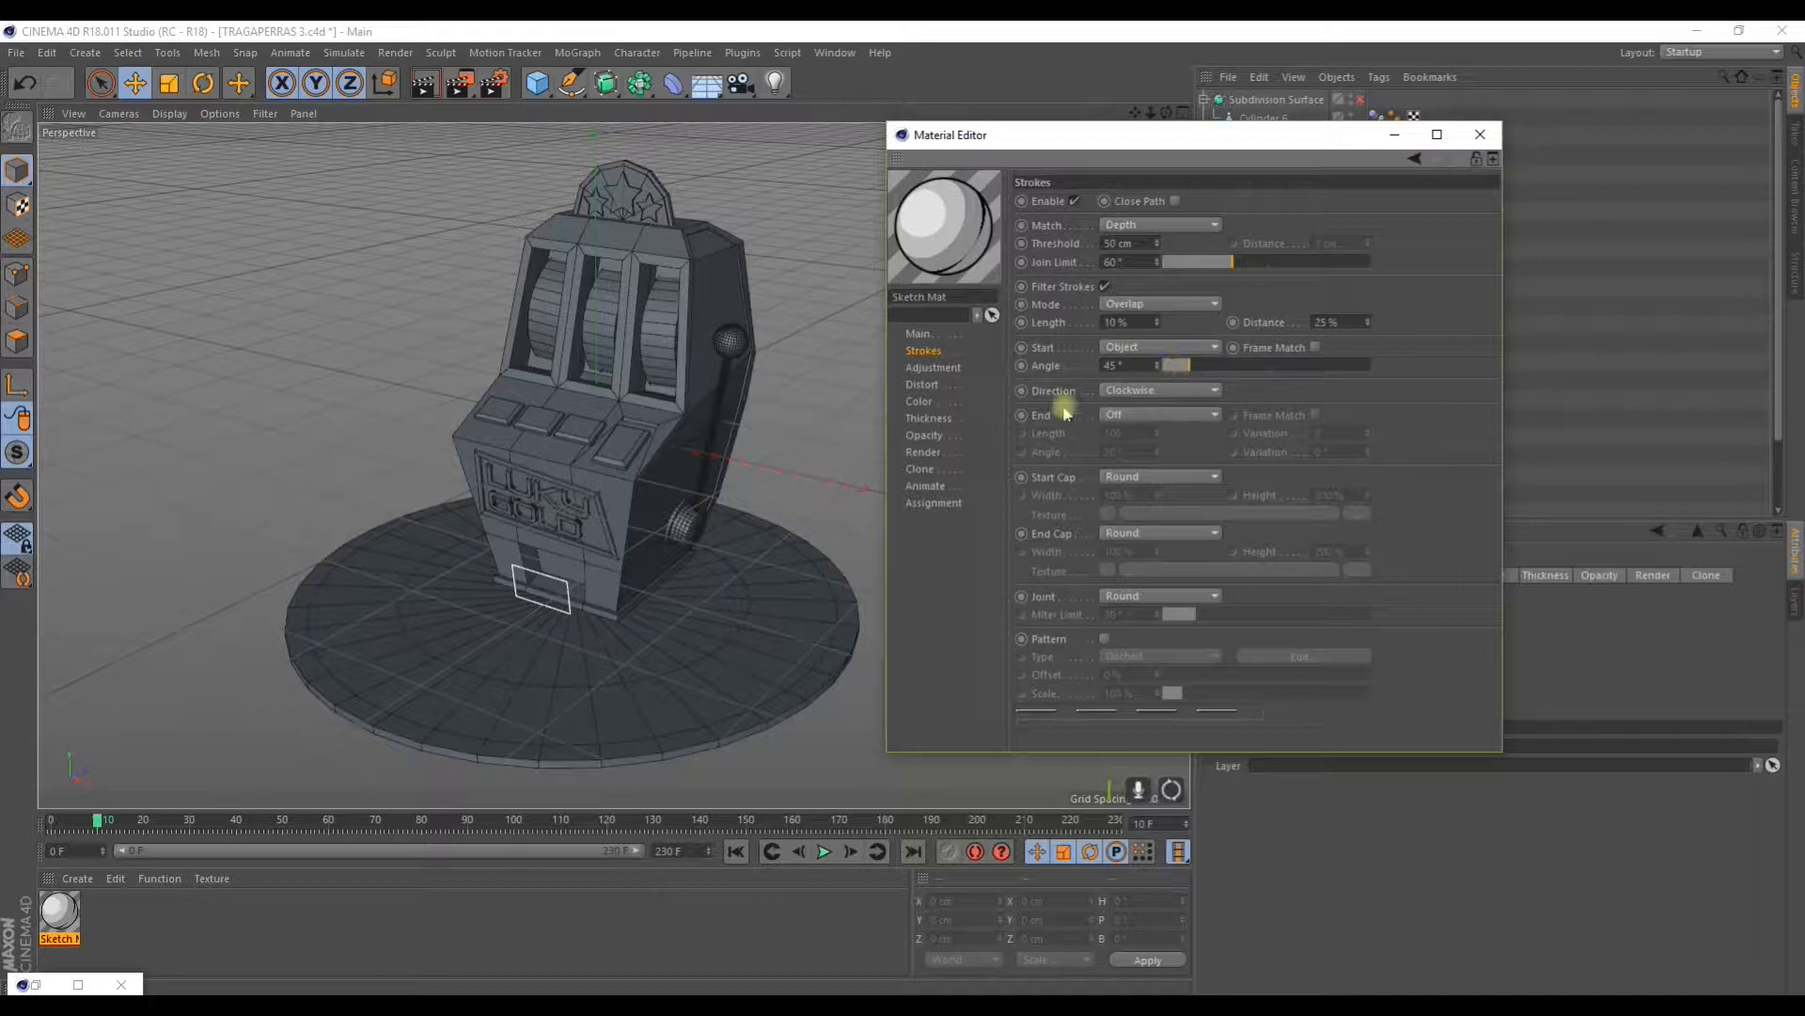
{"action": "left_click", "coordinate": [923, 367]}
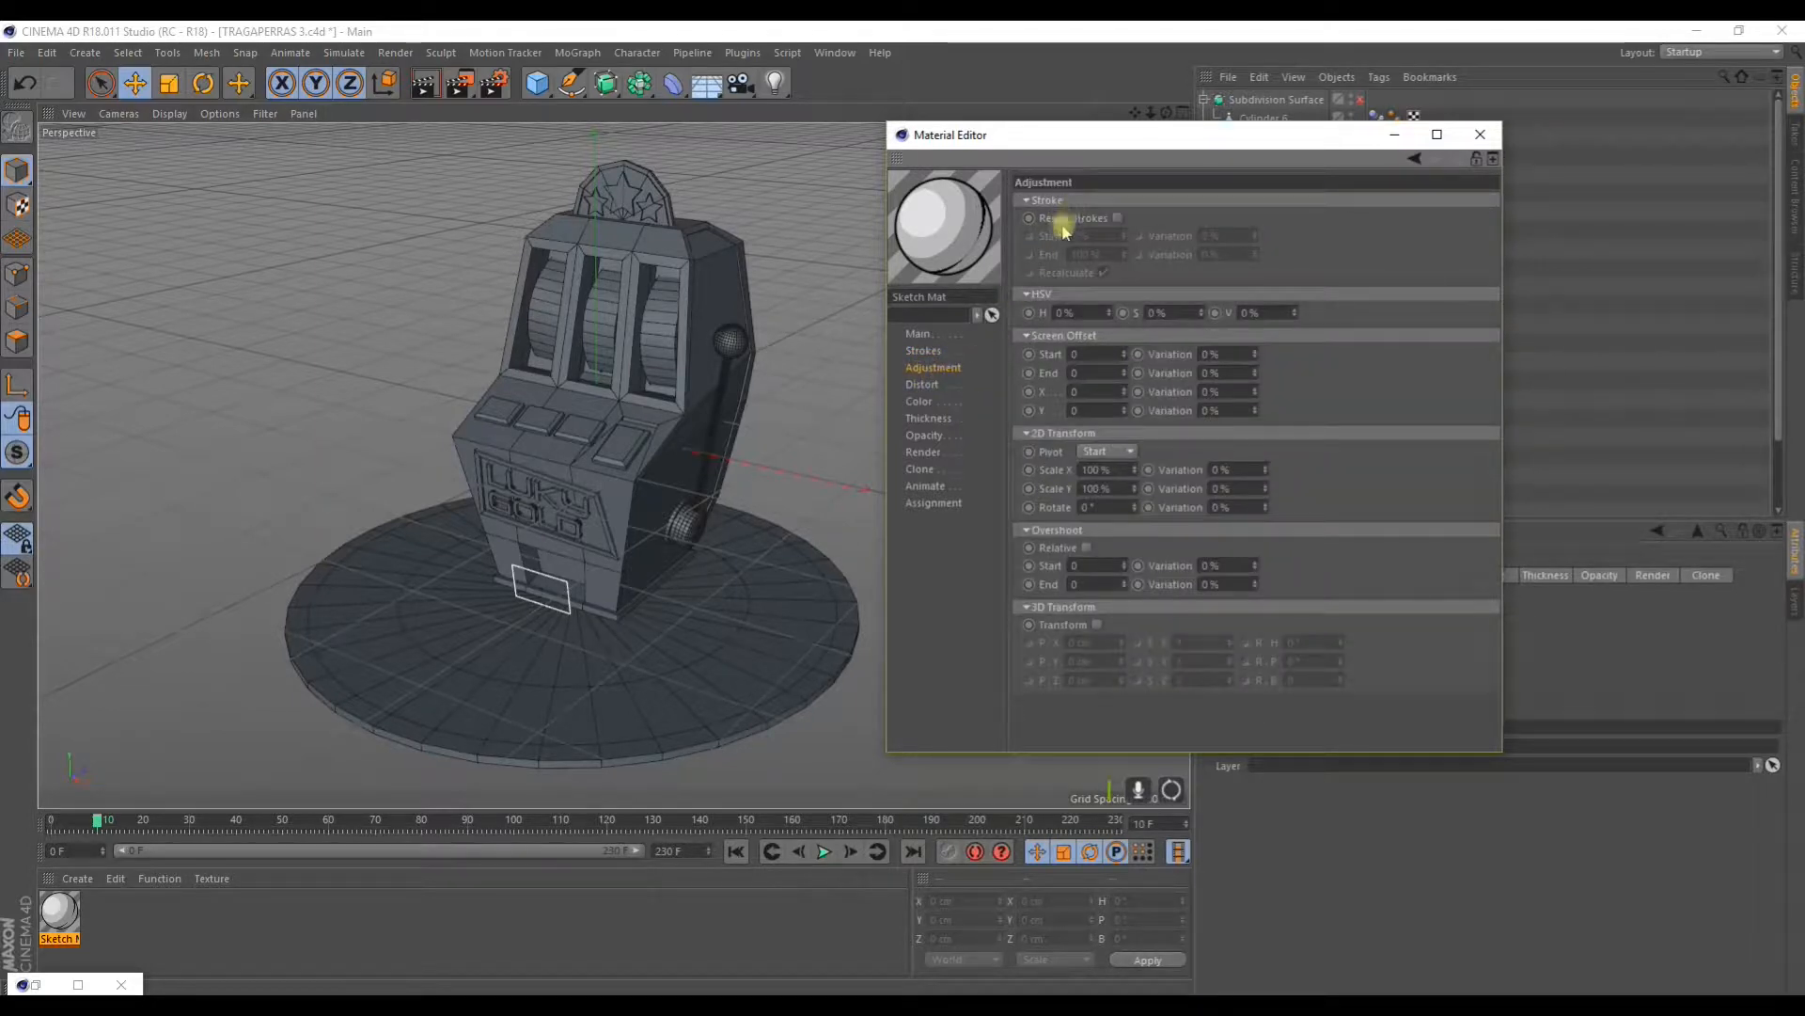
{"action": "left_click", "coordinate": [923, 386]}
Step: Set the Sketch Mat line color to blue with H 205°, S 41% and V 61%, and render the view
{"action": "left_click", "coordinate": [920, 401]}
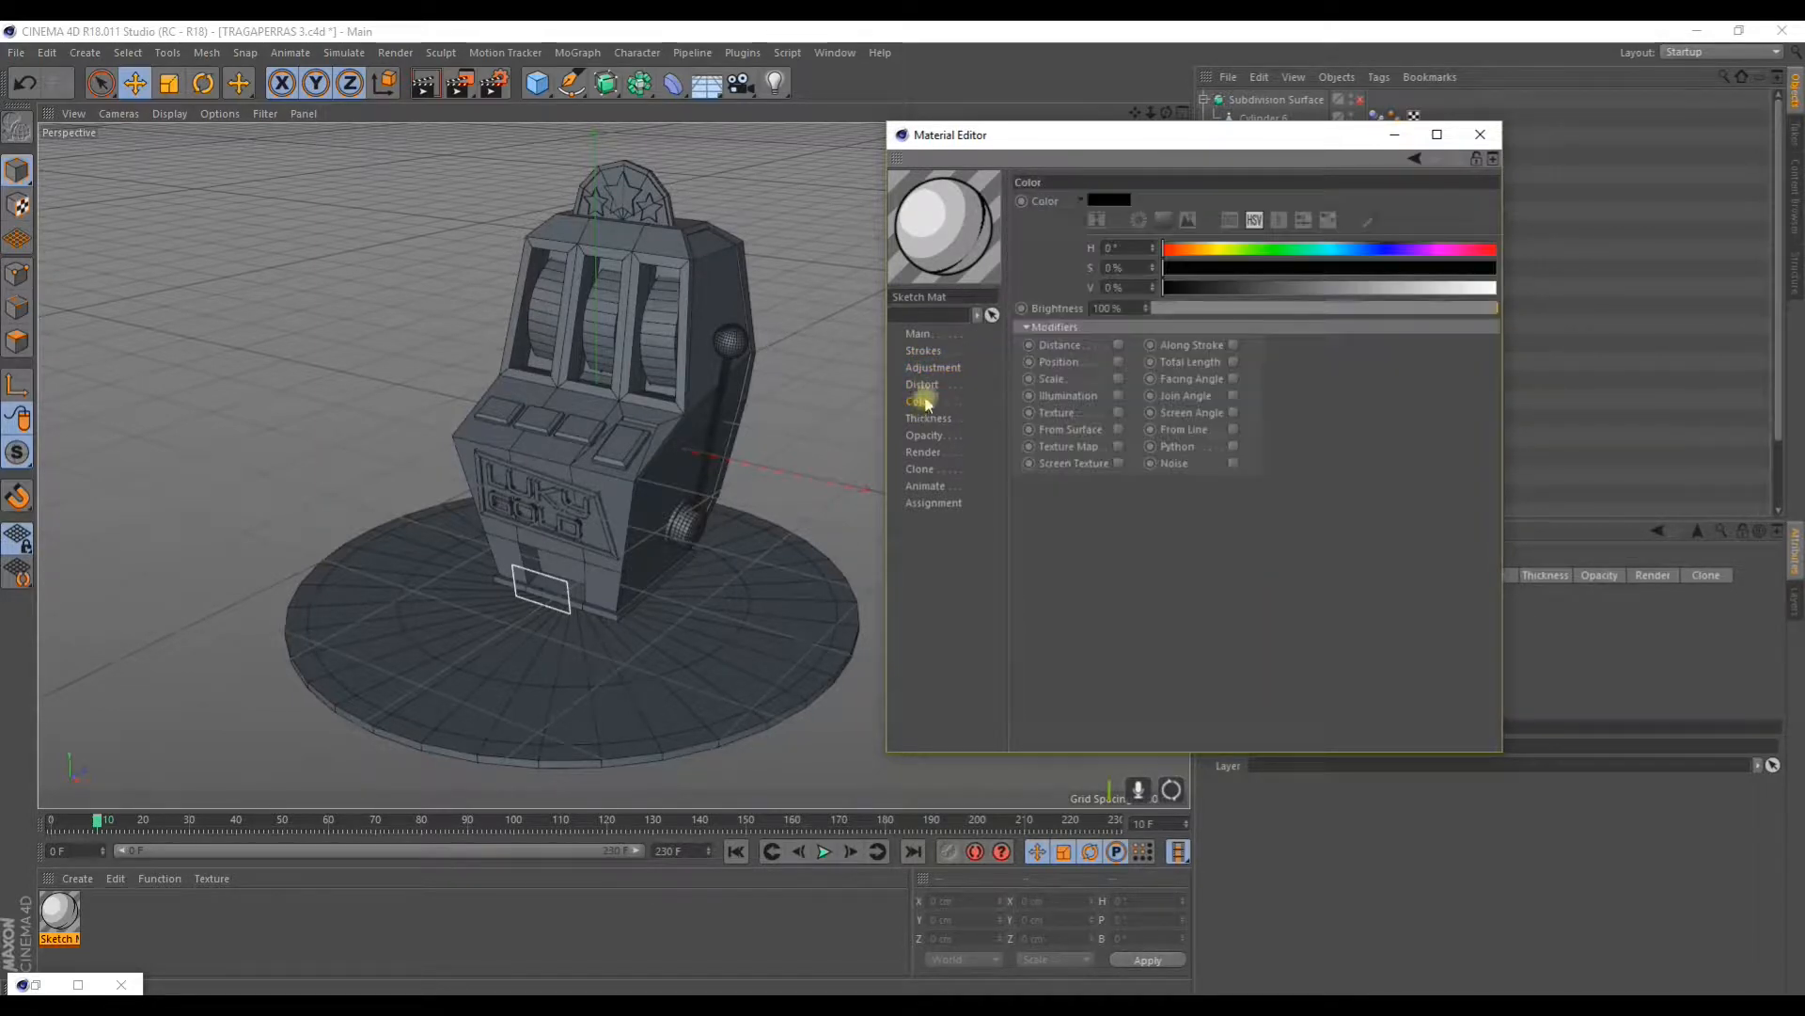
{"action": "left_click", "coordinate": [1091, 199]}
{"action": "mouse_move", "coordinate": [1117, 198]}
{"action": "left_mouse_down"}
{"action": "mouse_move", "coordinate": [1156, 199]}
{"action": "mouse_move", "coordinate": [1146, 236]}
{"action": "mouse_move", "coordinate": [1168, 237]}
{"action": "left_mouse_up"}
{"action": "left_click", "coordinate": [1127, 218]}
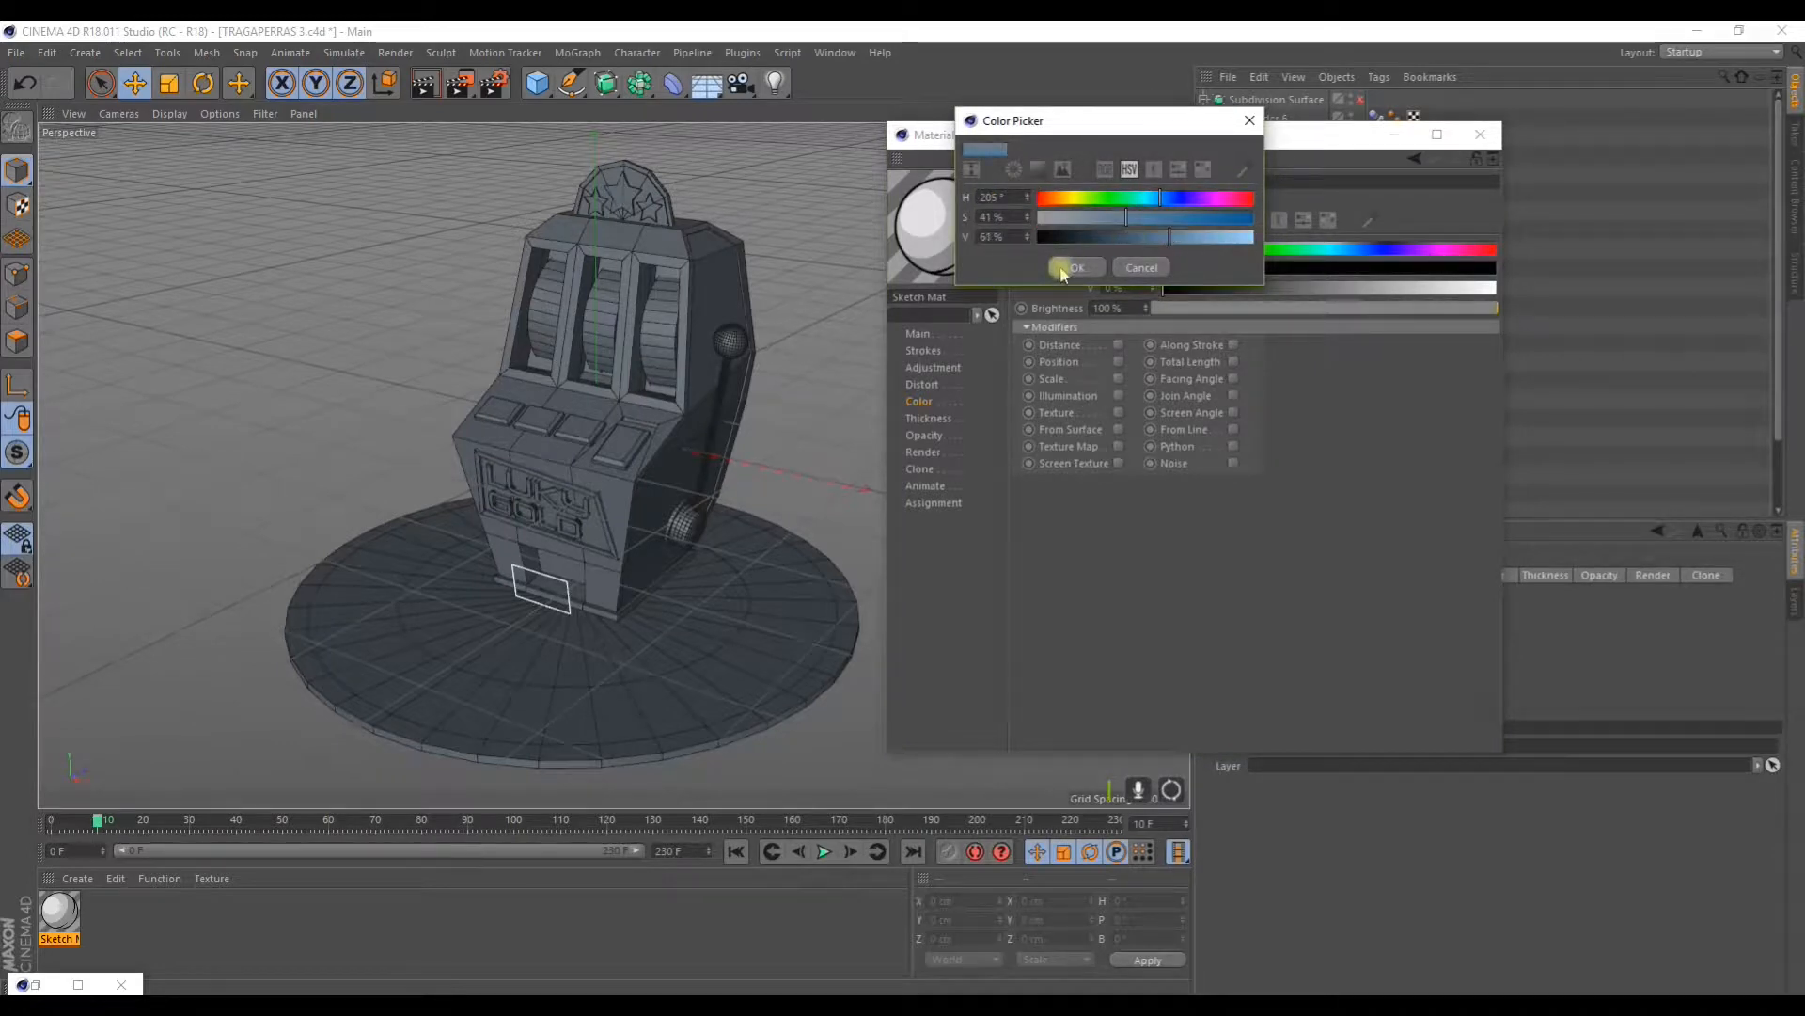
{"action": "left_click", "coordinate": [1072, 268]}
{"action": "left_click", "coordinate": [342, 415]}
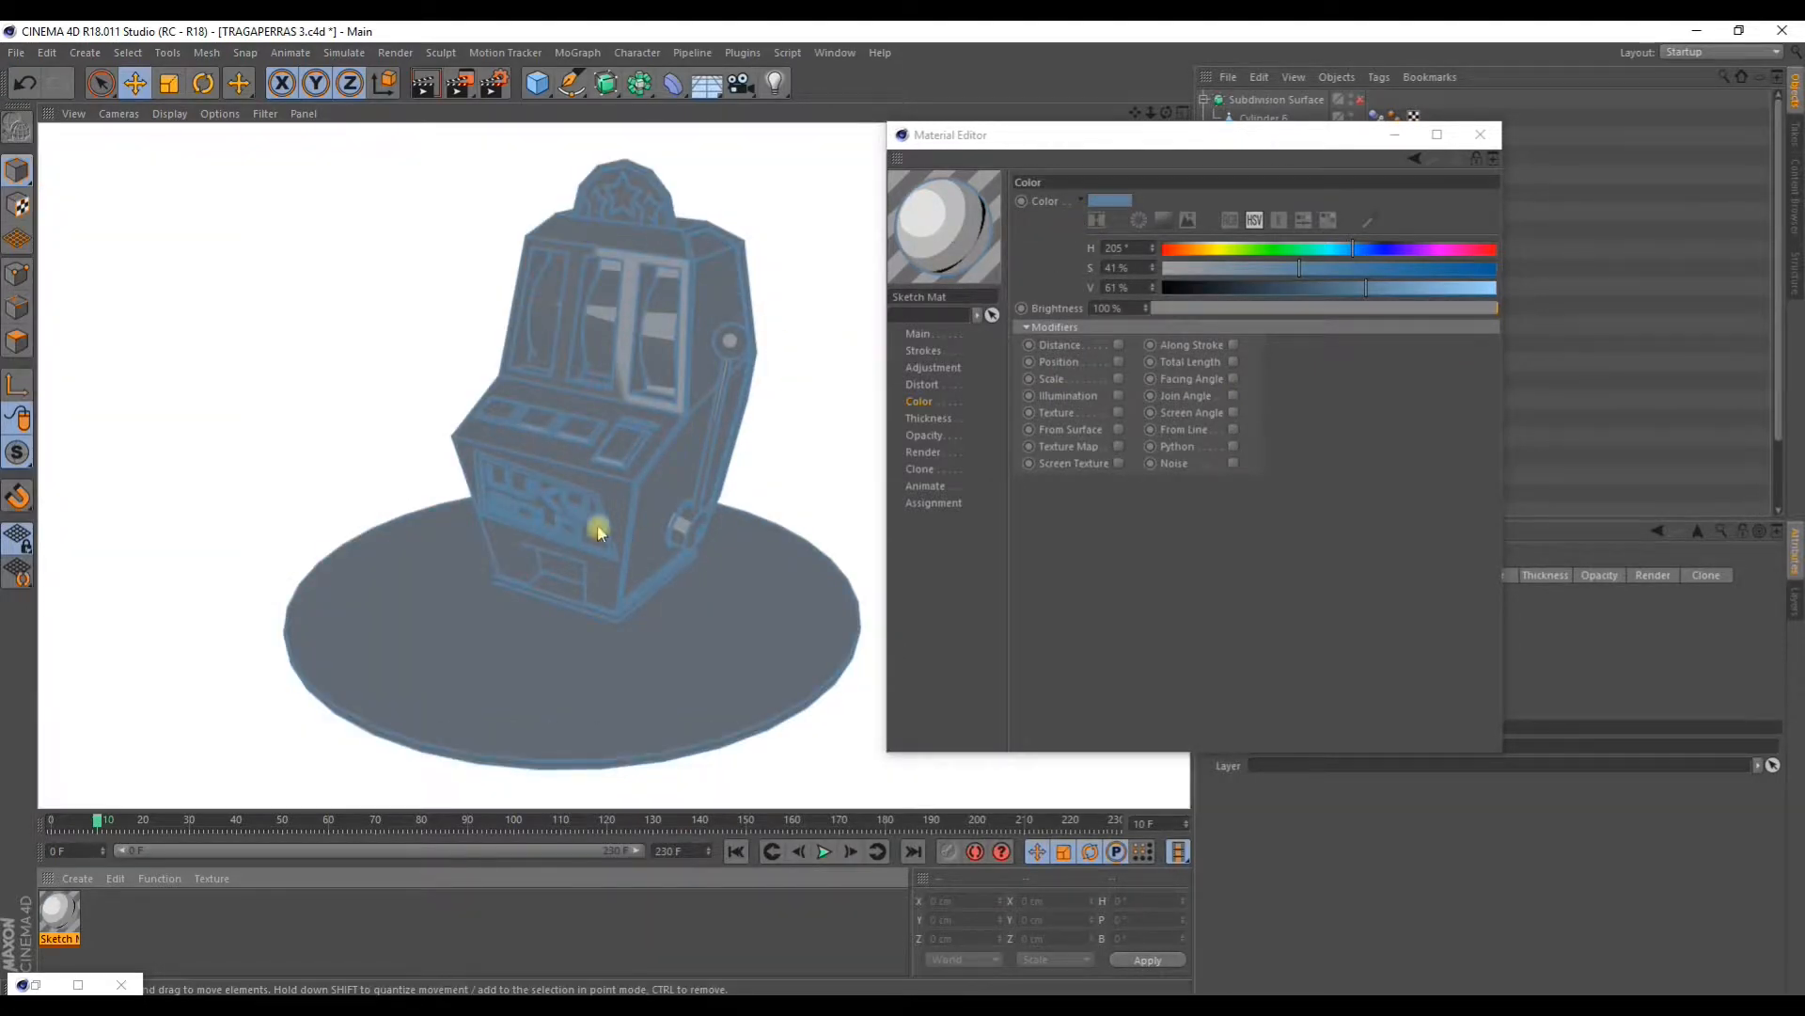
Step: Review Sketch Mat's Thickness, Opacity and Clone settings, then load the "Pen (Sketch W..." preset into it and render the view
{"action": "left_click", "coordinate": [928, 417]}
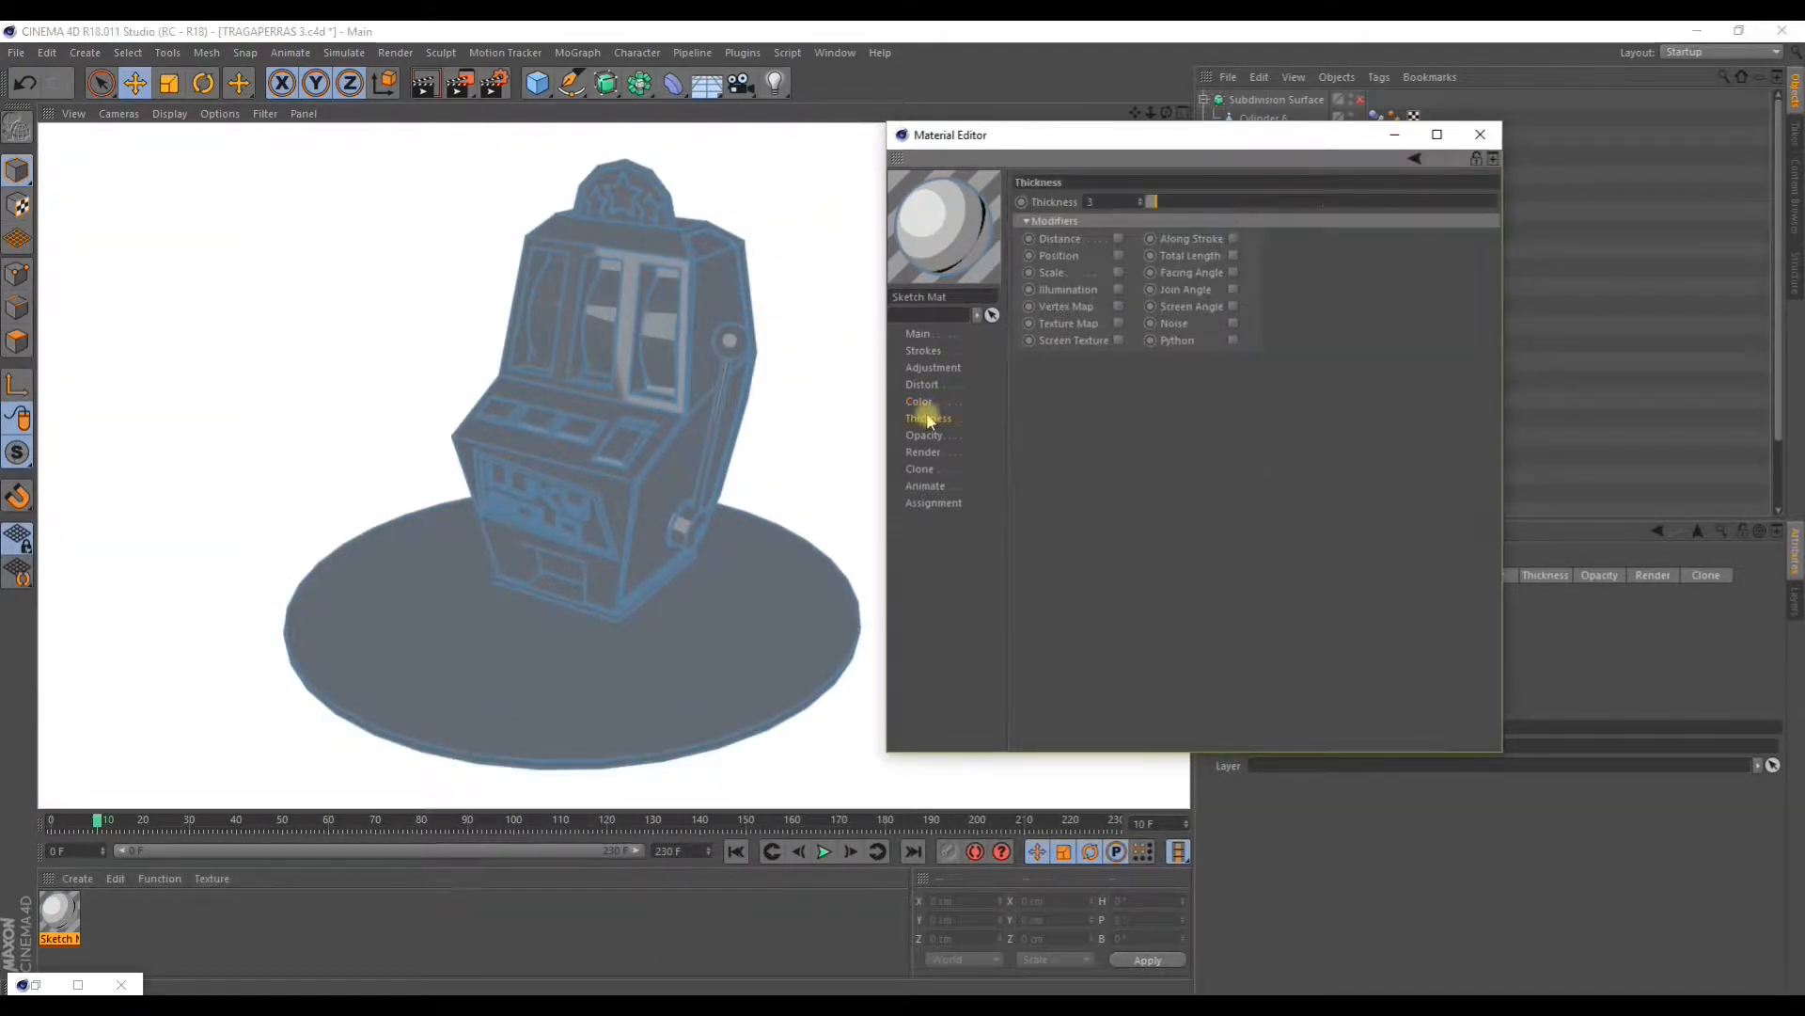
{"action": "left_click", "coordinate": [924, 435]}
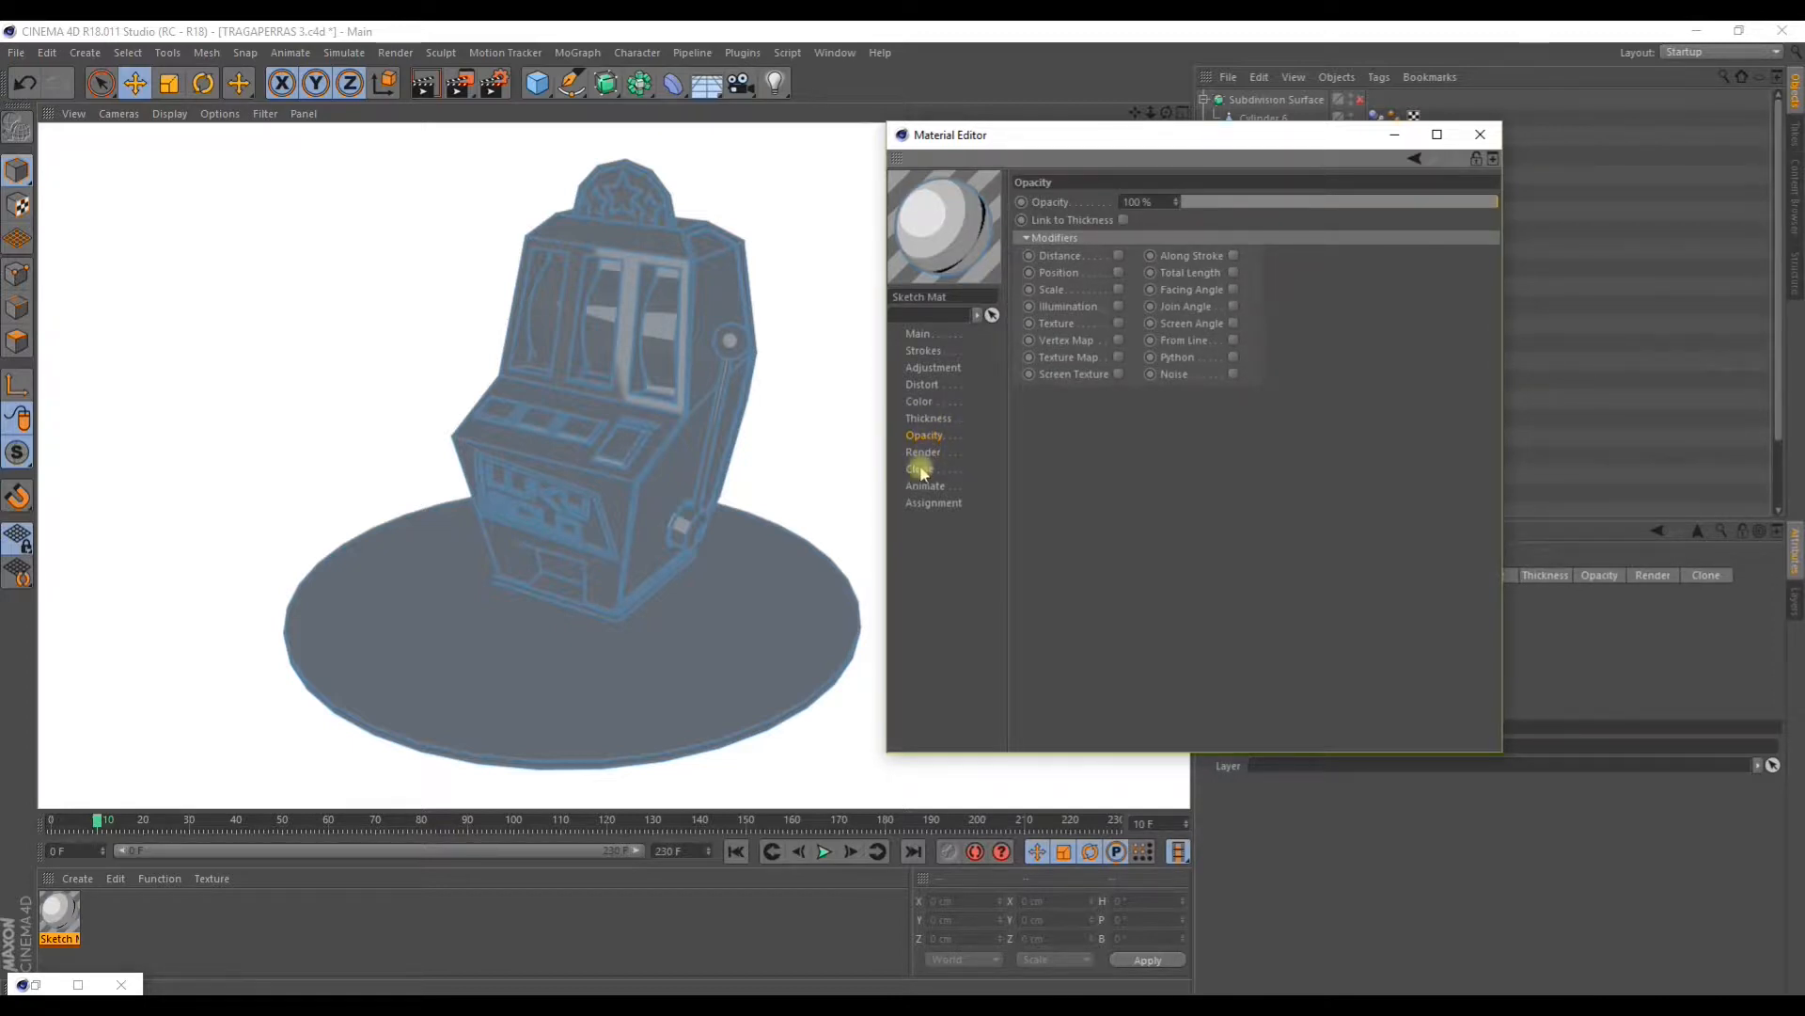
{"action": "left_click", "coordinate": [920, 469]}
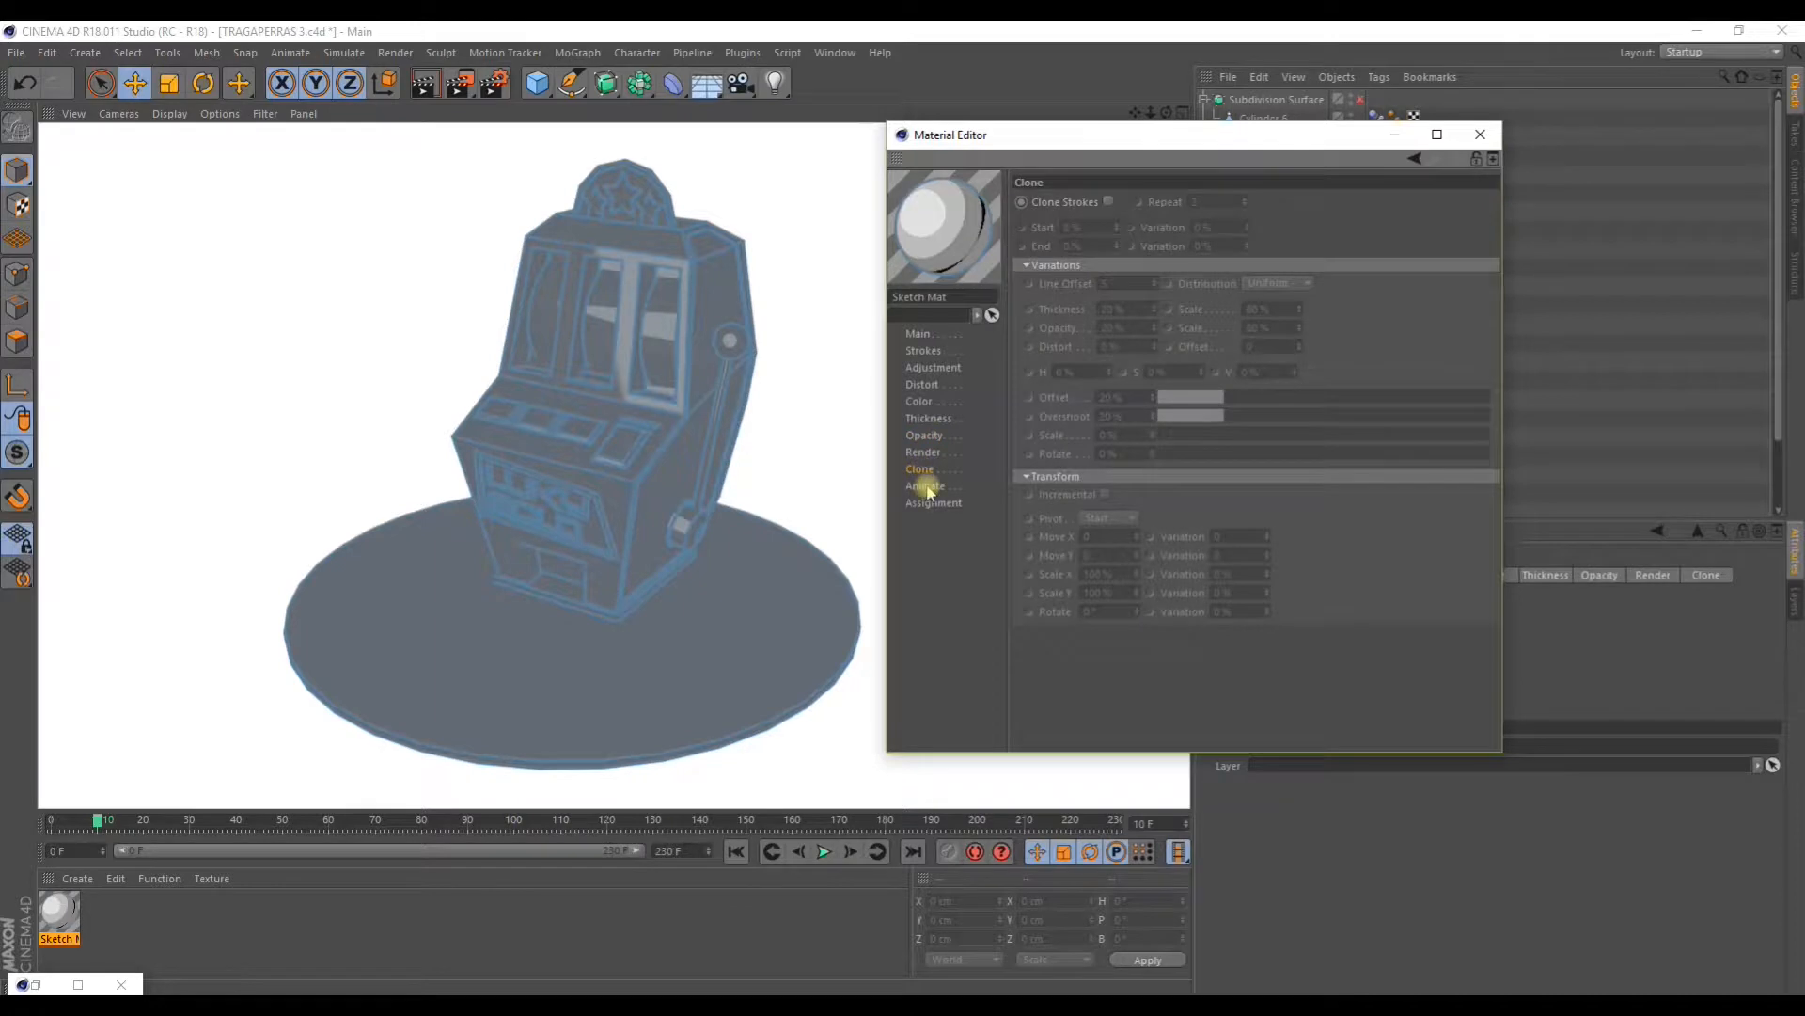
{"action": "left_click", "coordinate": [917, 335]}
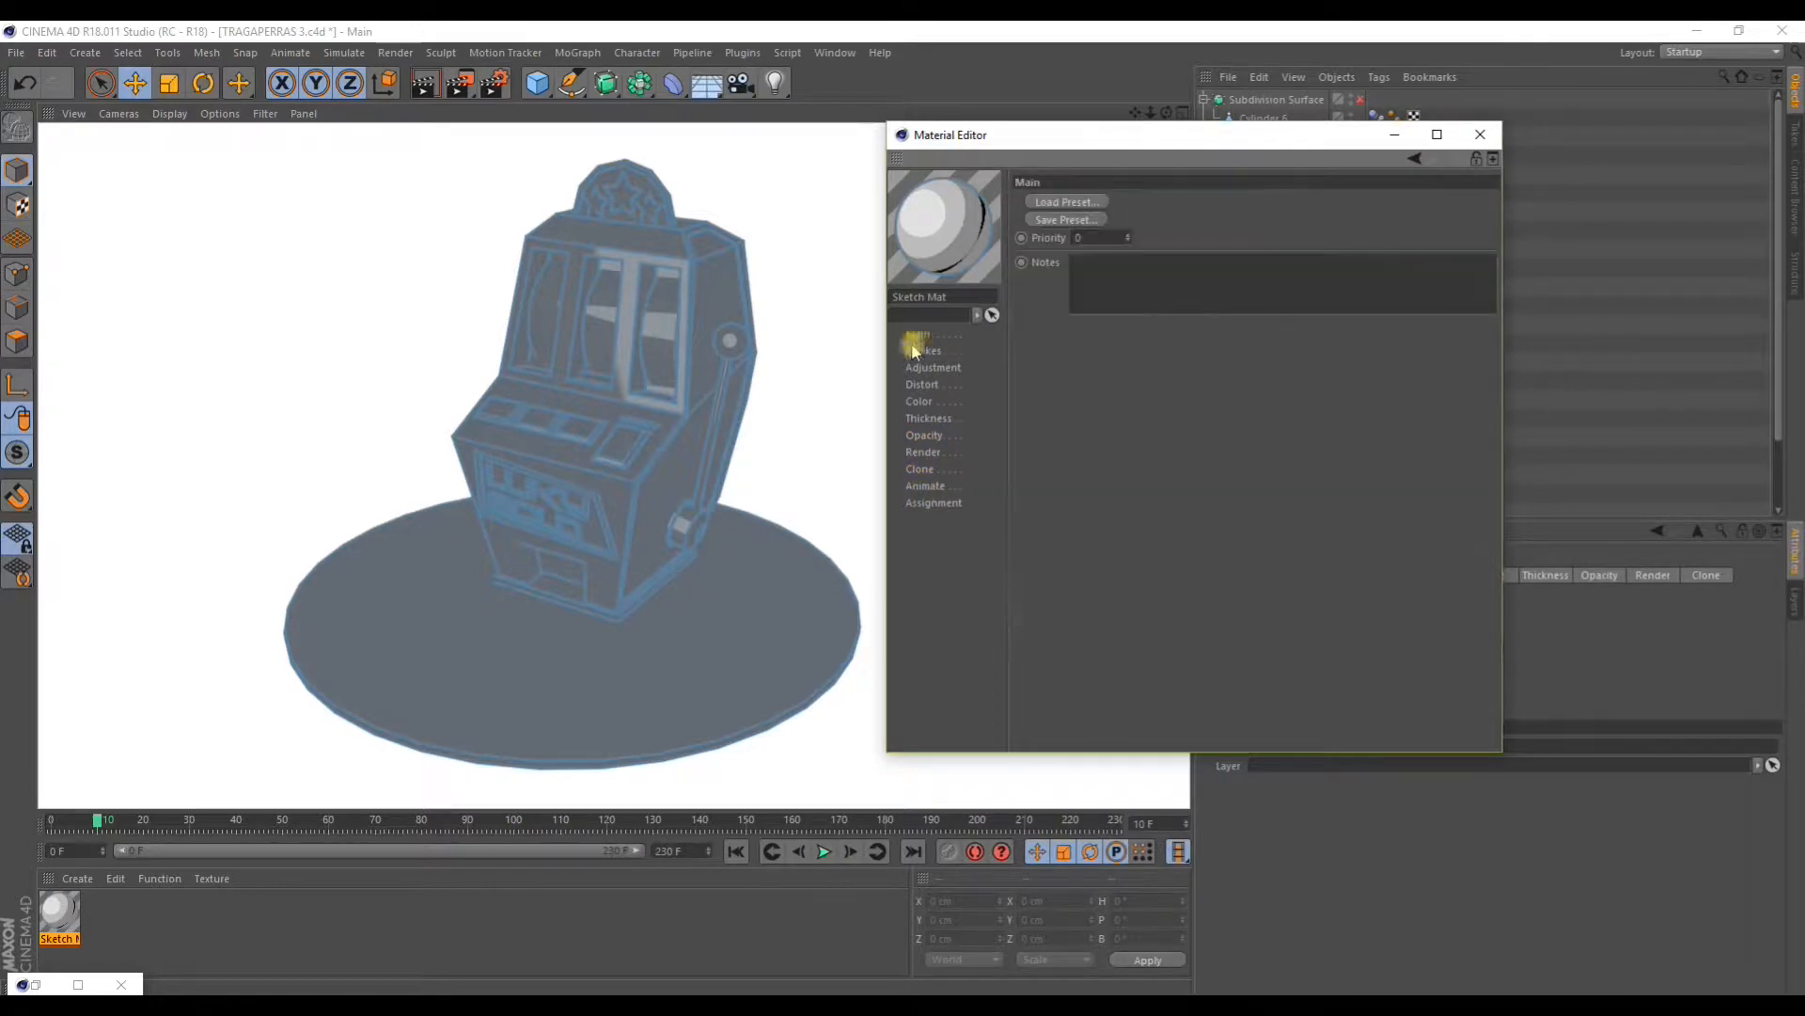
{"action": "left_click", "coordinate": [1065, 203]}
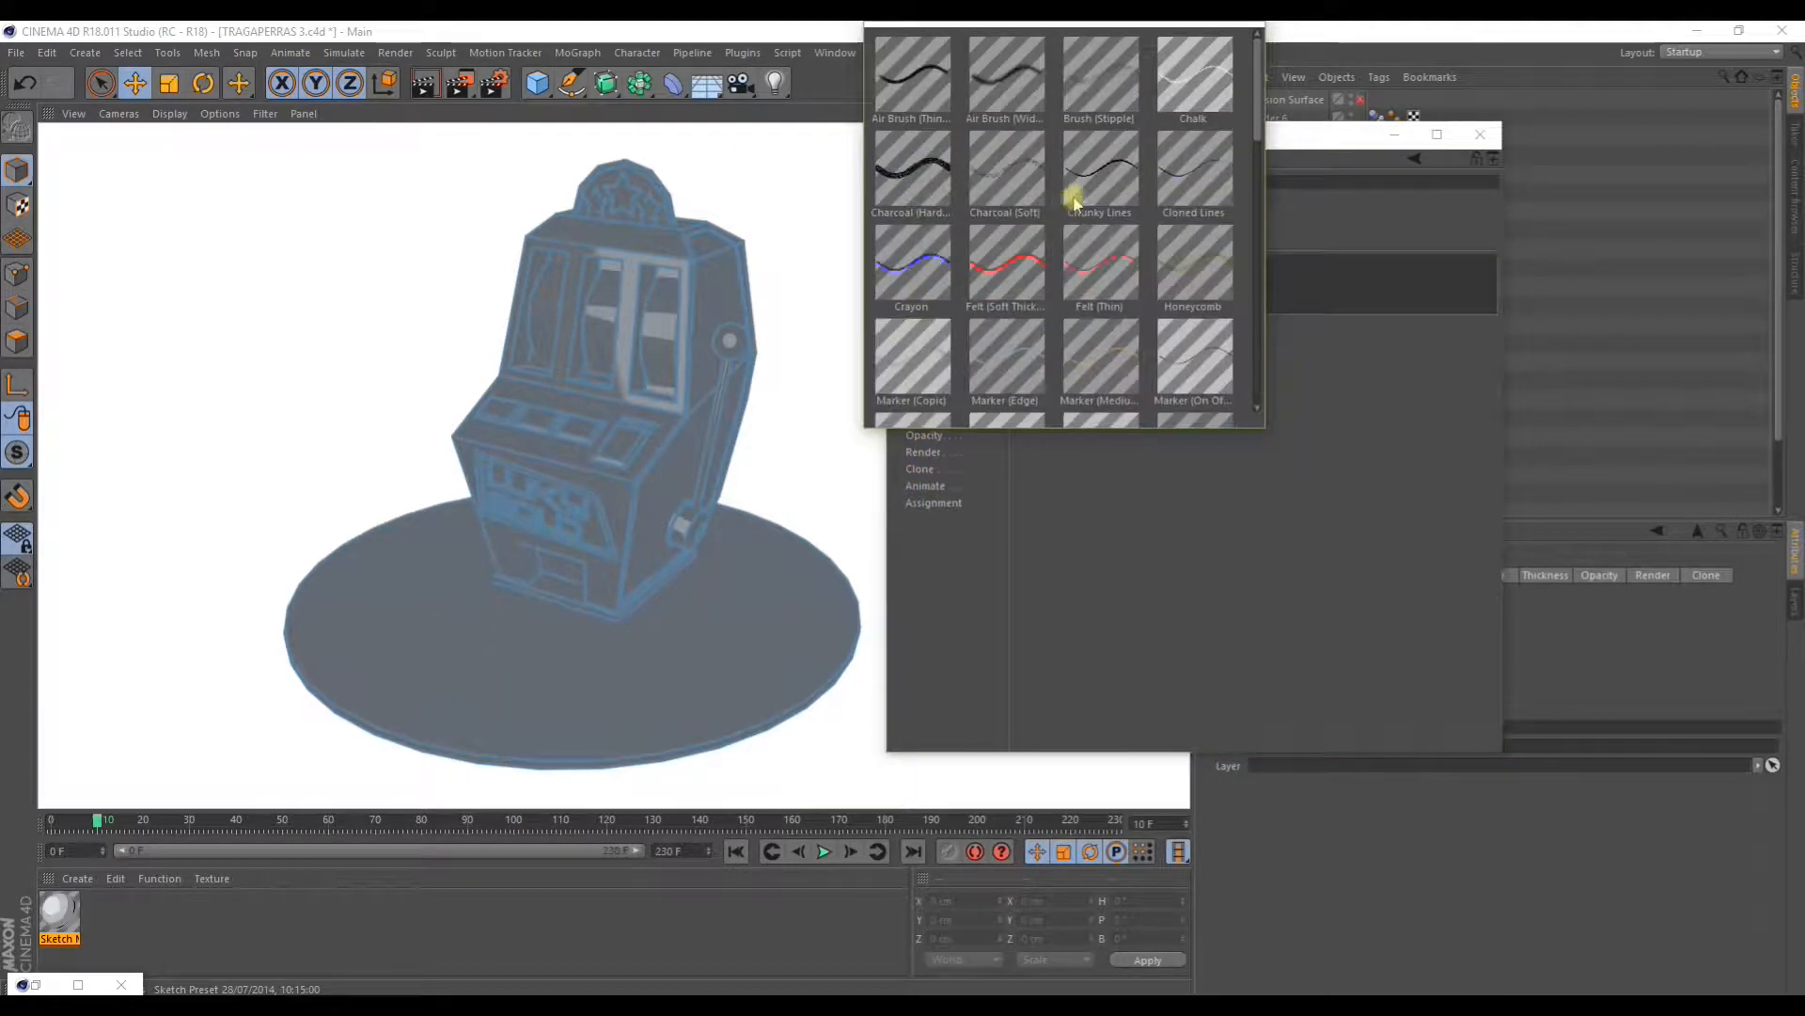
{"action": "scroll", "coordinate": [1075, 207], "scroll_direction": "down", "scroll_amount": 5}
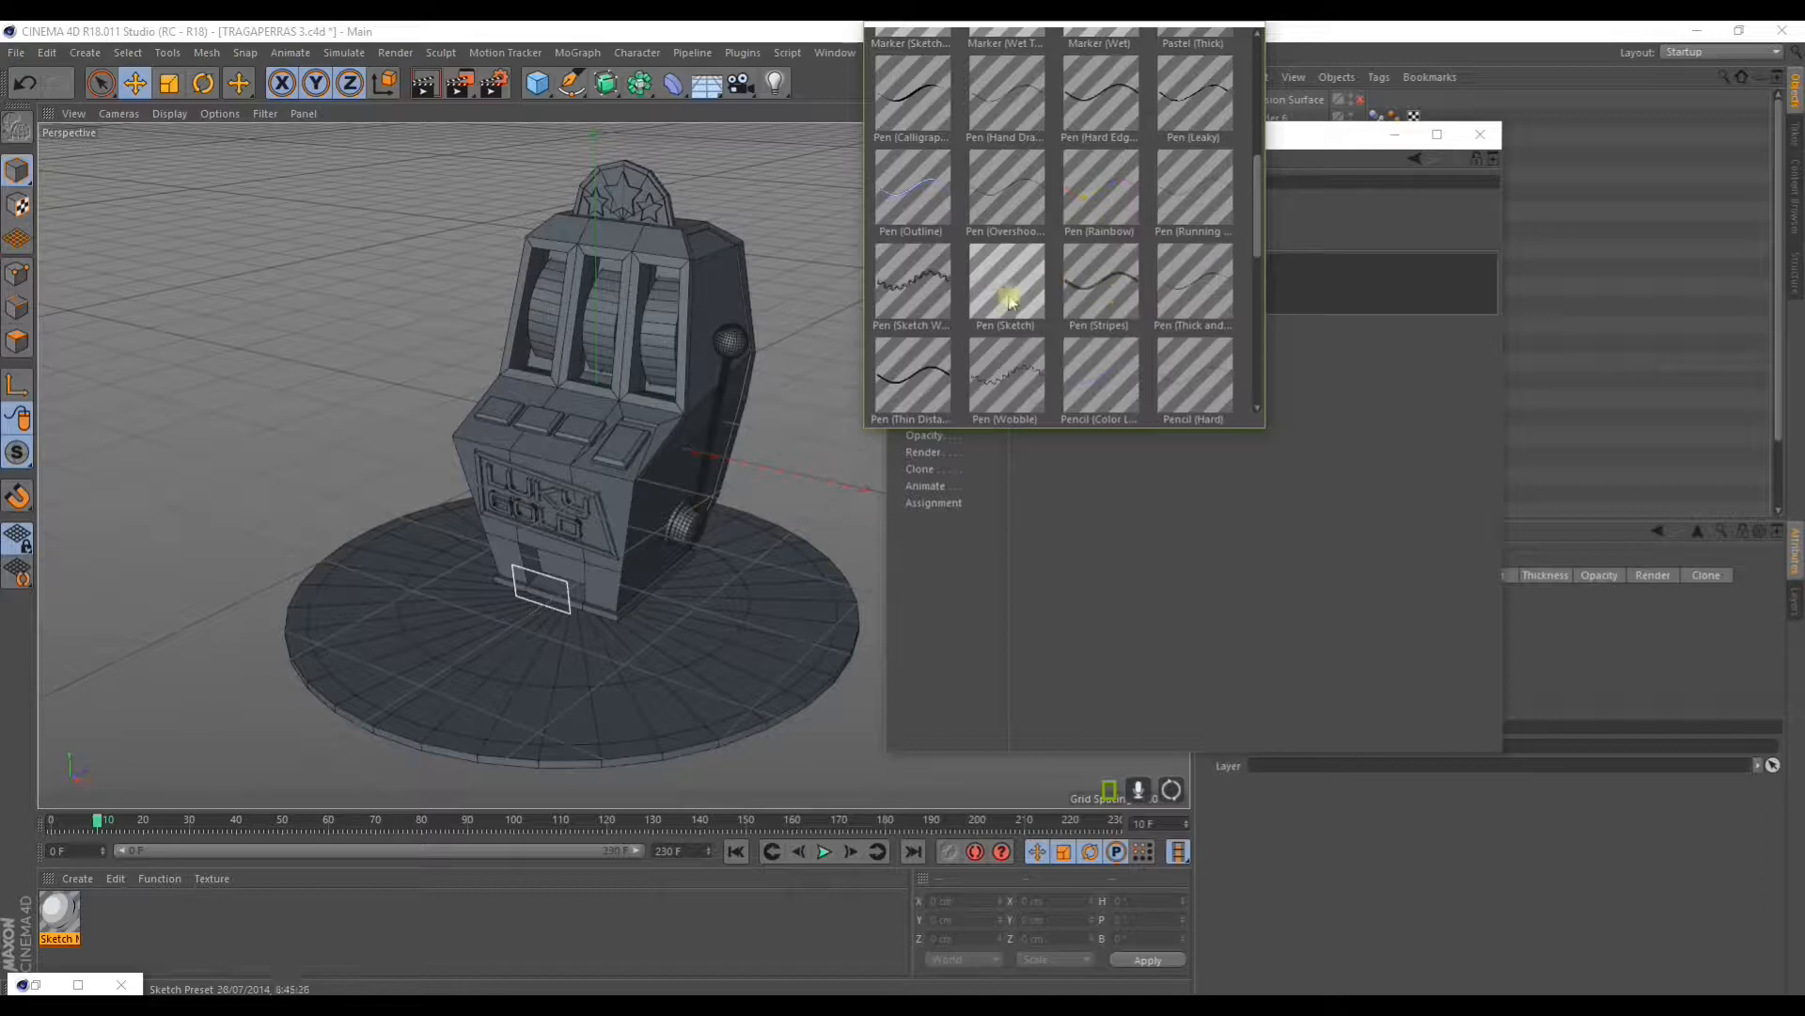
{"action": "left_click", "coordinate": [917, 282]}
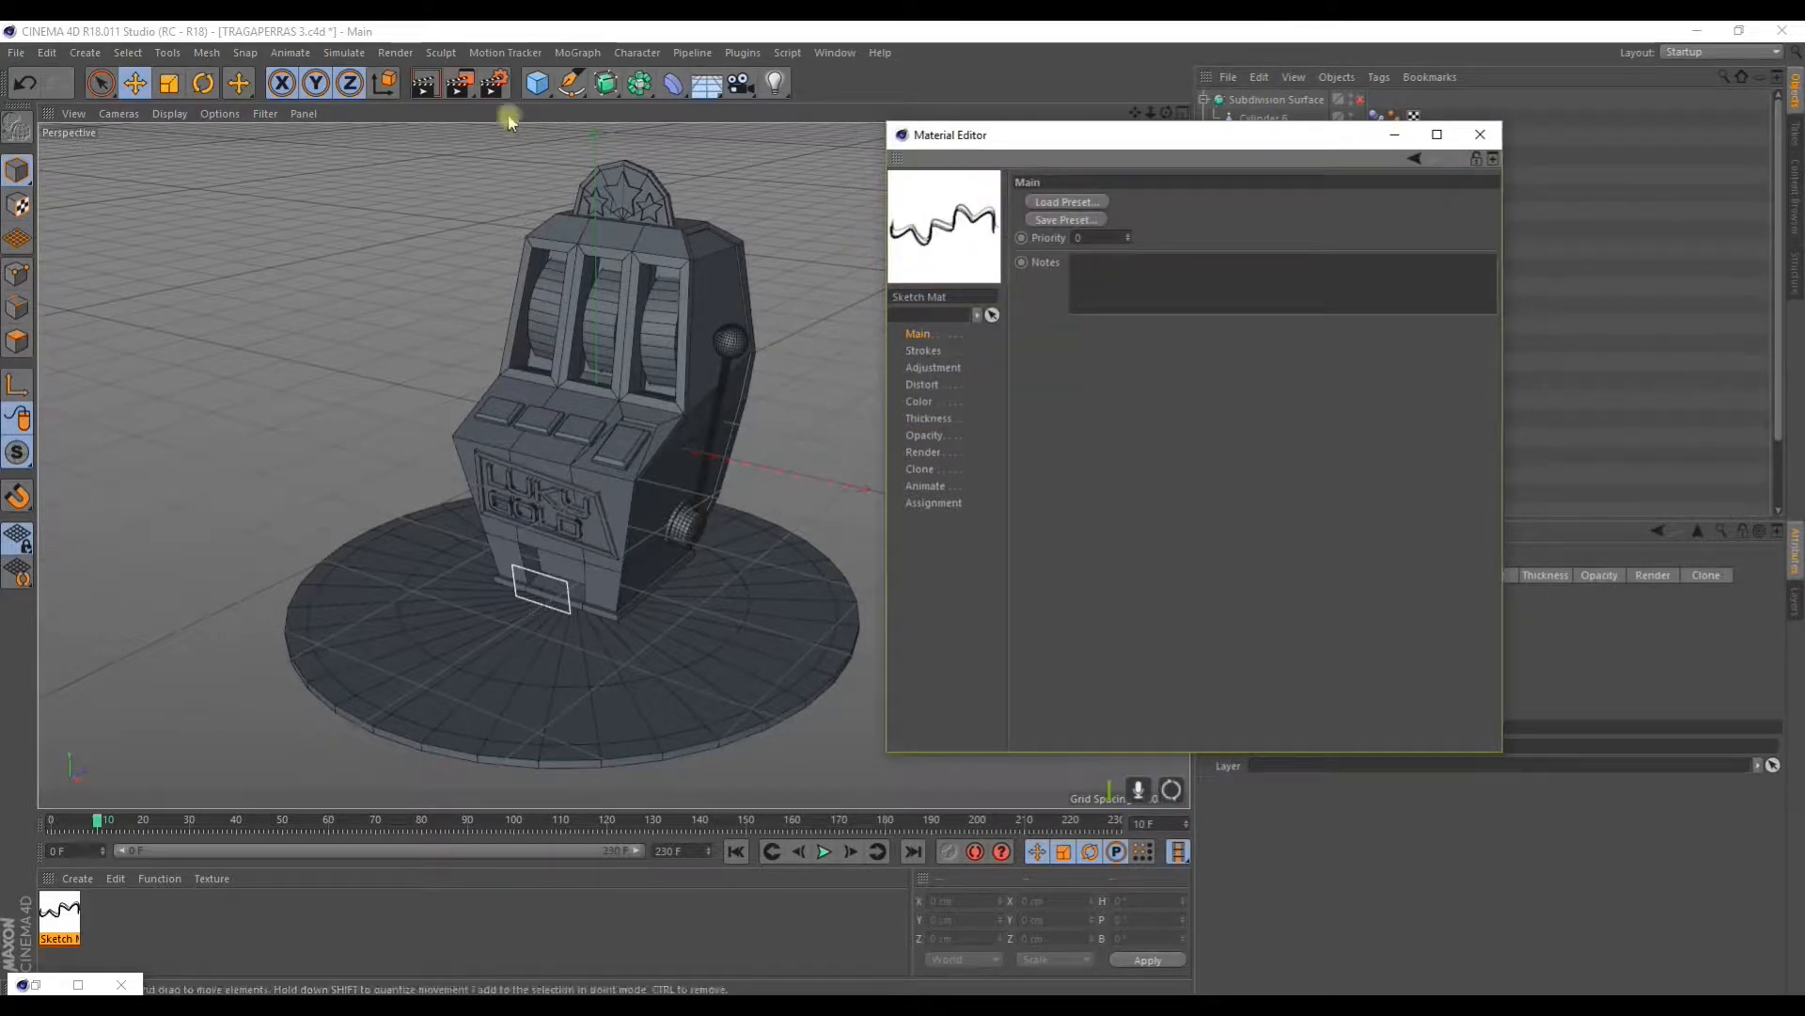
{"action": "left_click", "coordinate": [424, 83]}
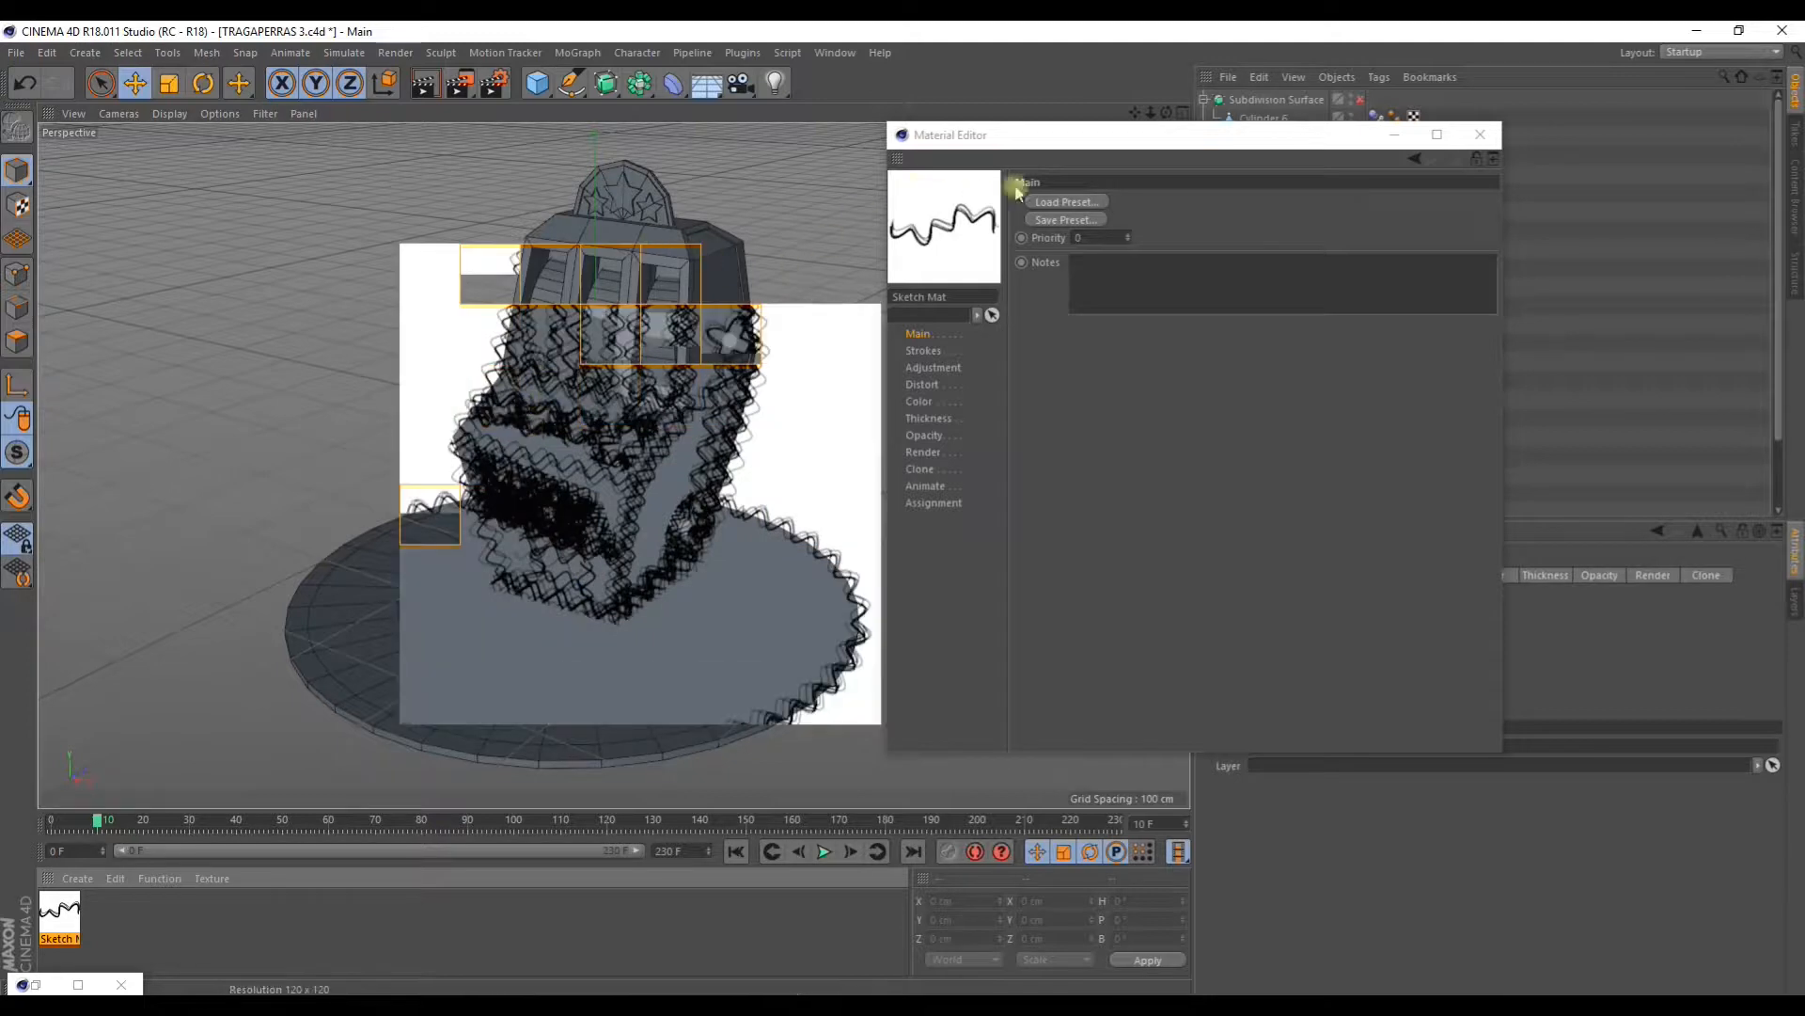
Step: Load the "Toon (Thick Sq..." line preset into the Sketch Mat material
{"action": "left_click", "coordinate": [923, 350]}
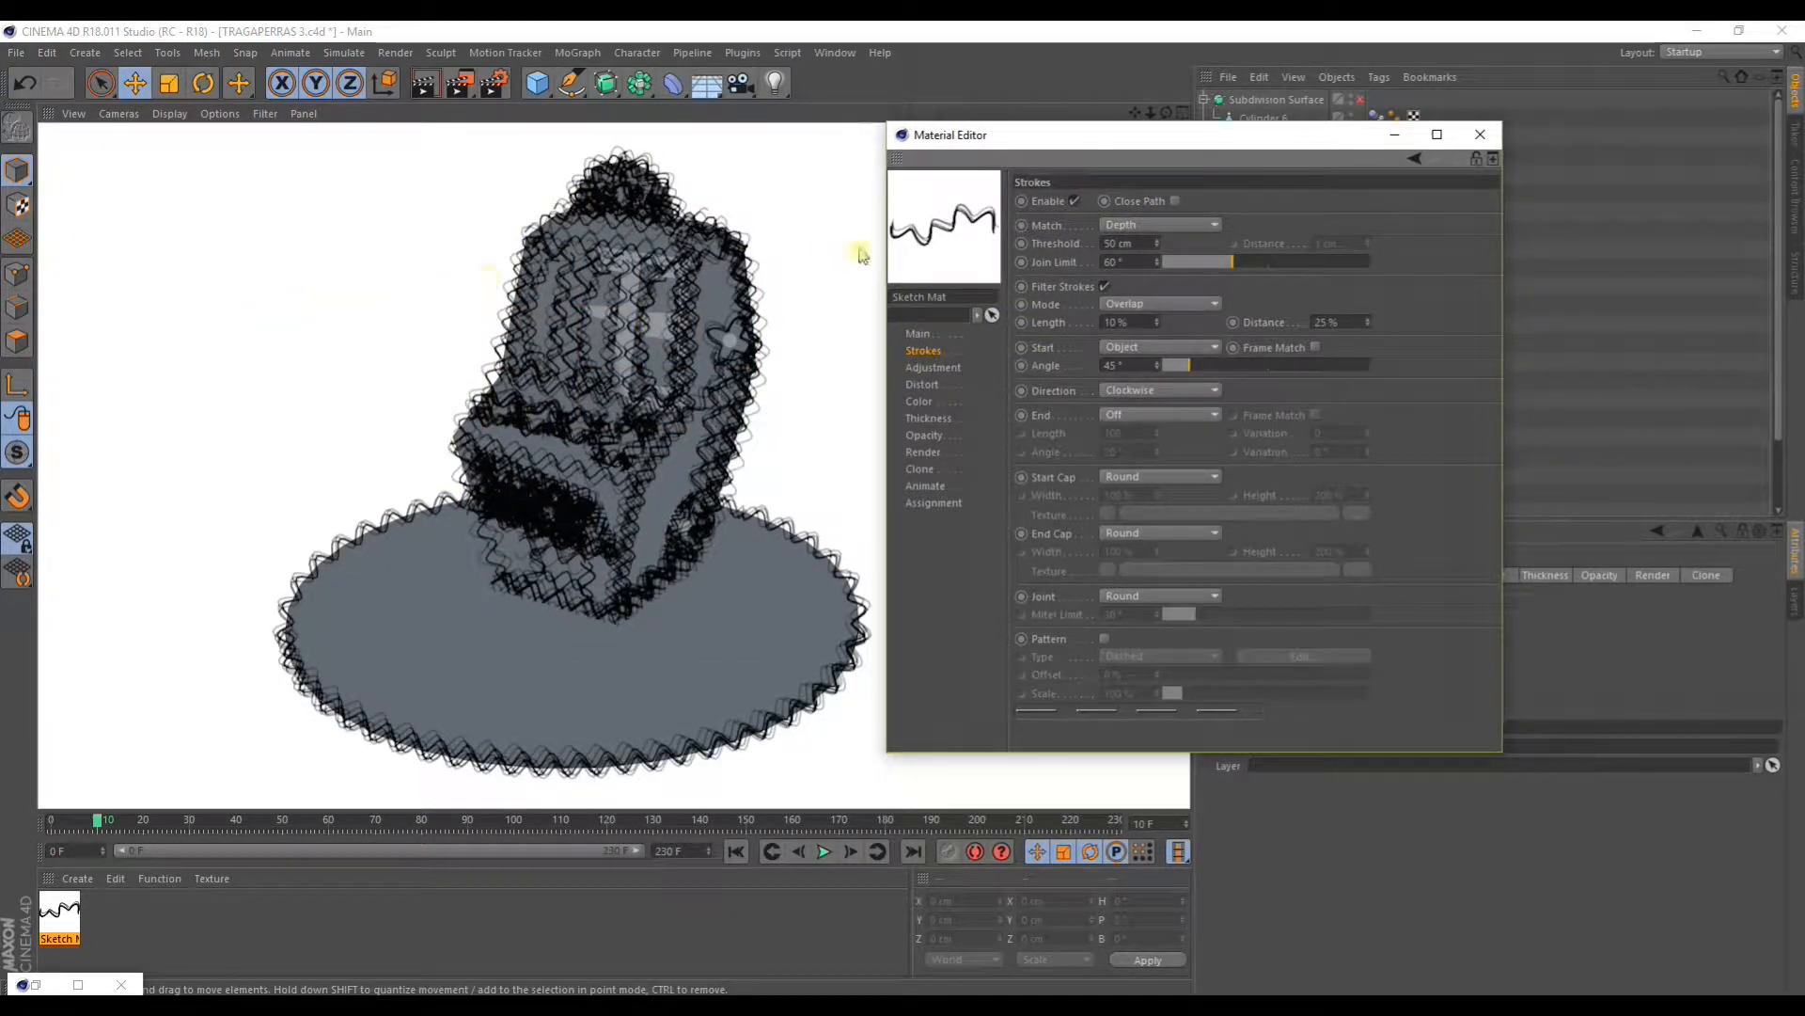
{"action": "left_click", "coordinate": [918, 334]}
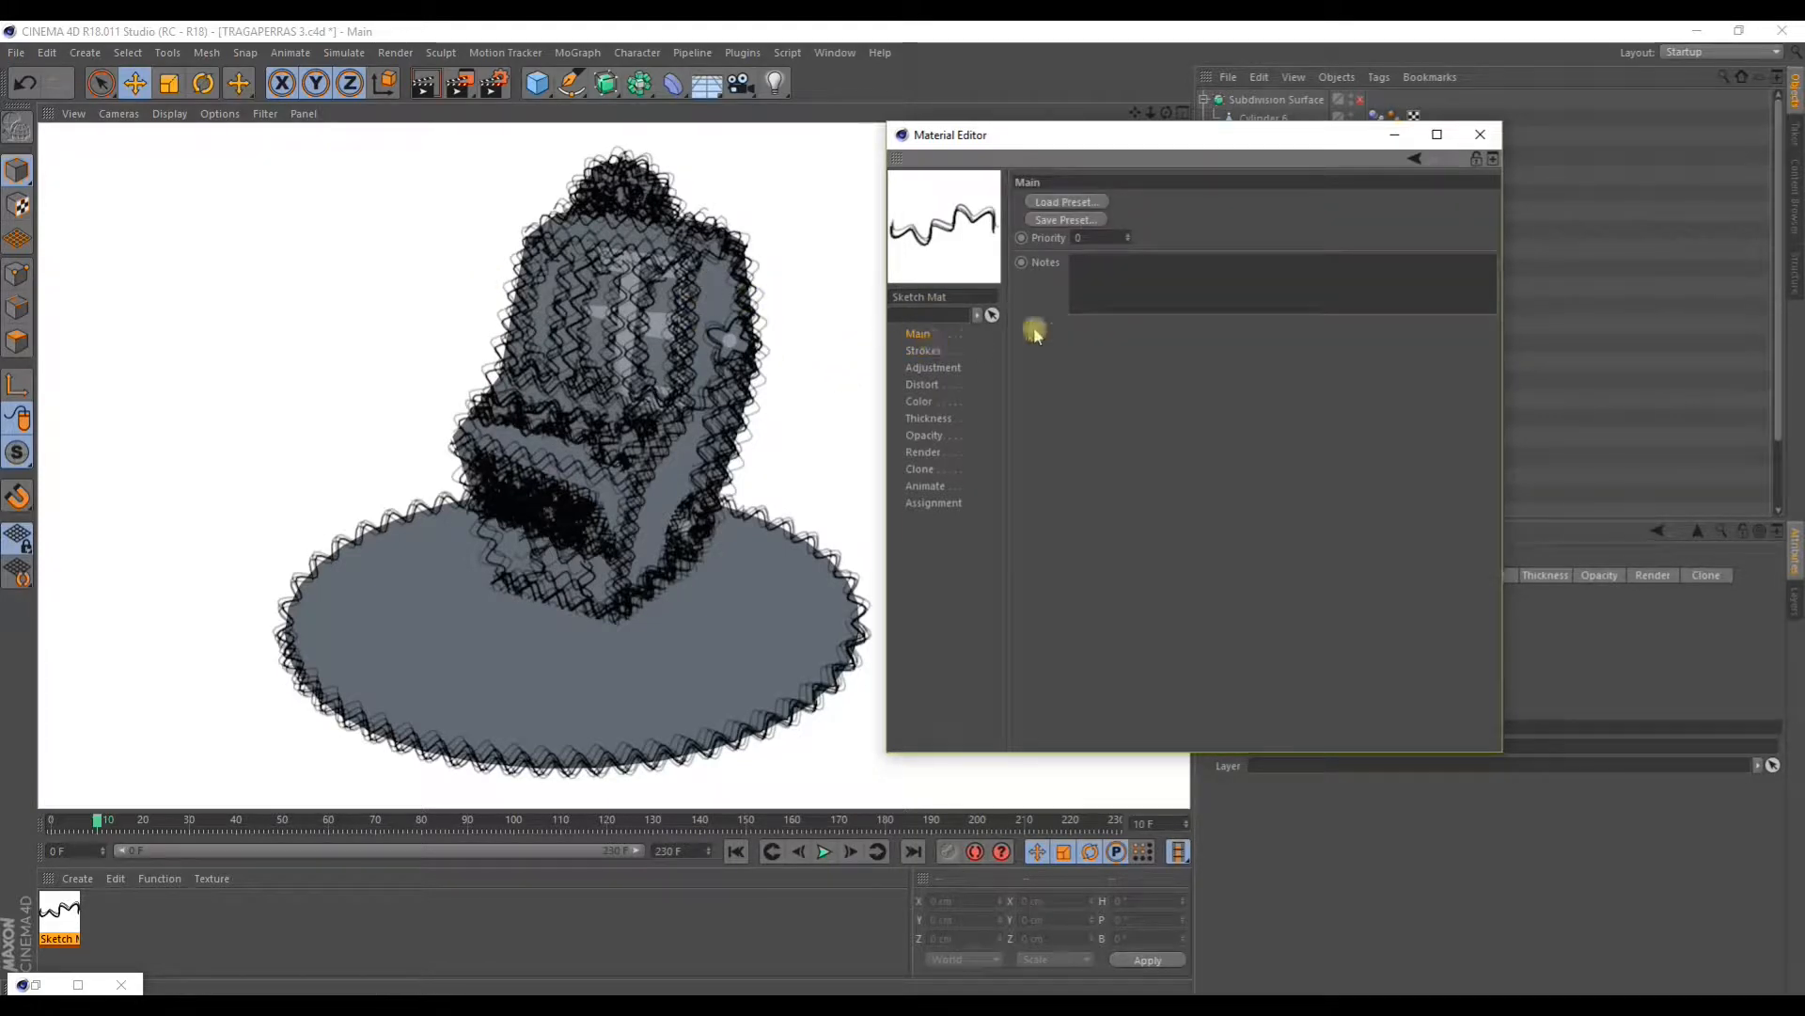
{"action": "left_click", "coordinate": [1063, 201]}
{"action": "scroll", "coordinate": [1081, 291], "scroll_direction": "down", "scroll_amount": 5}
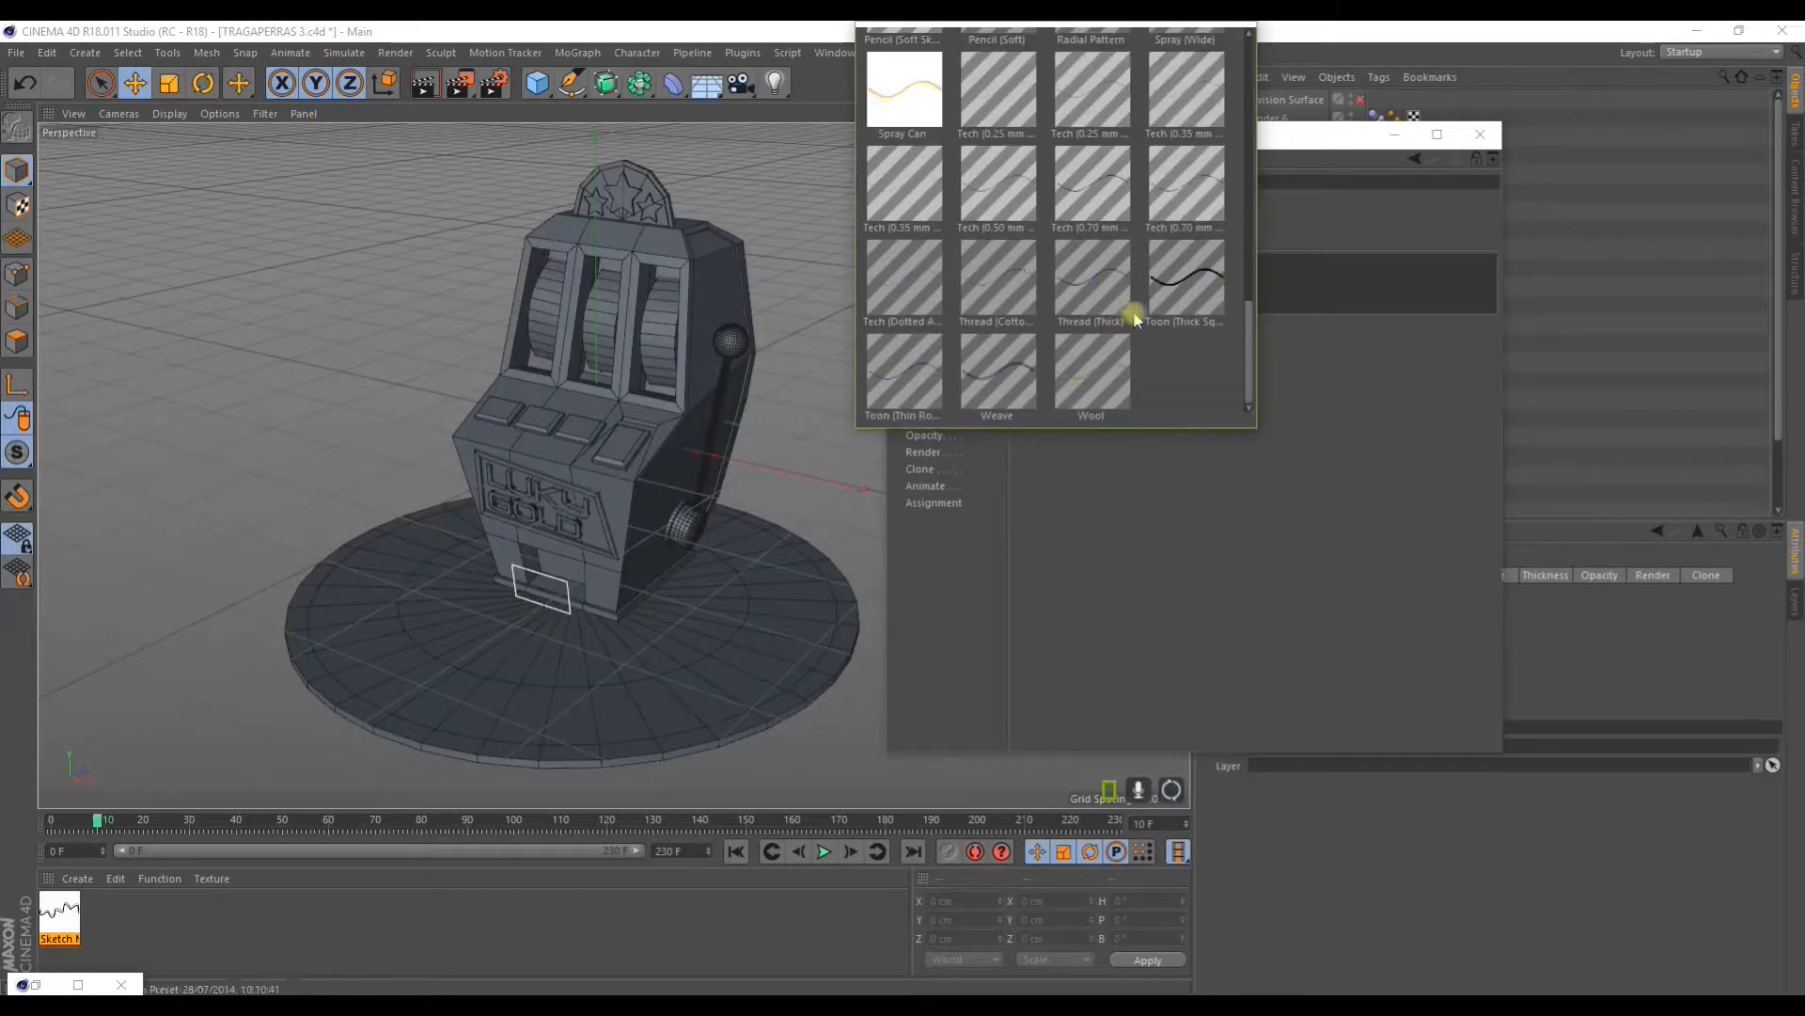
{"action": "left_click", "coordinate": [1174, 283]}
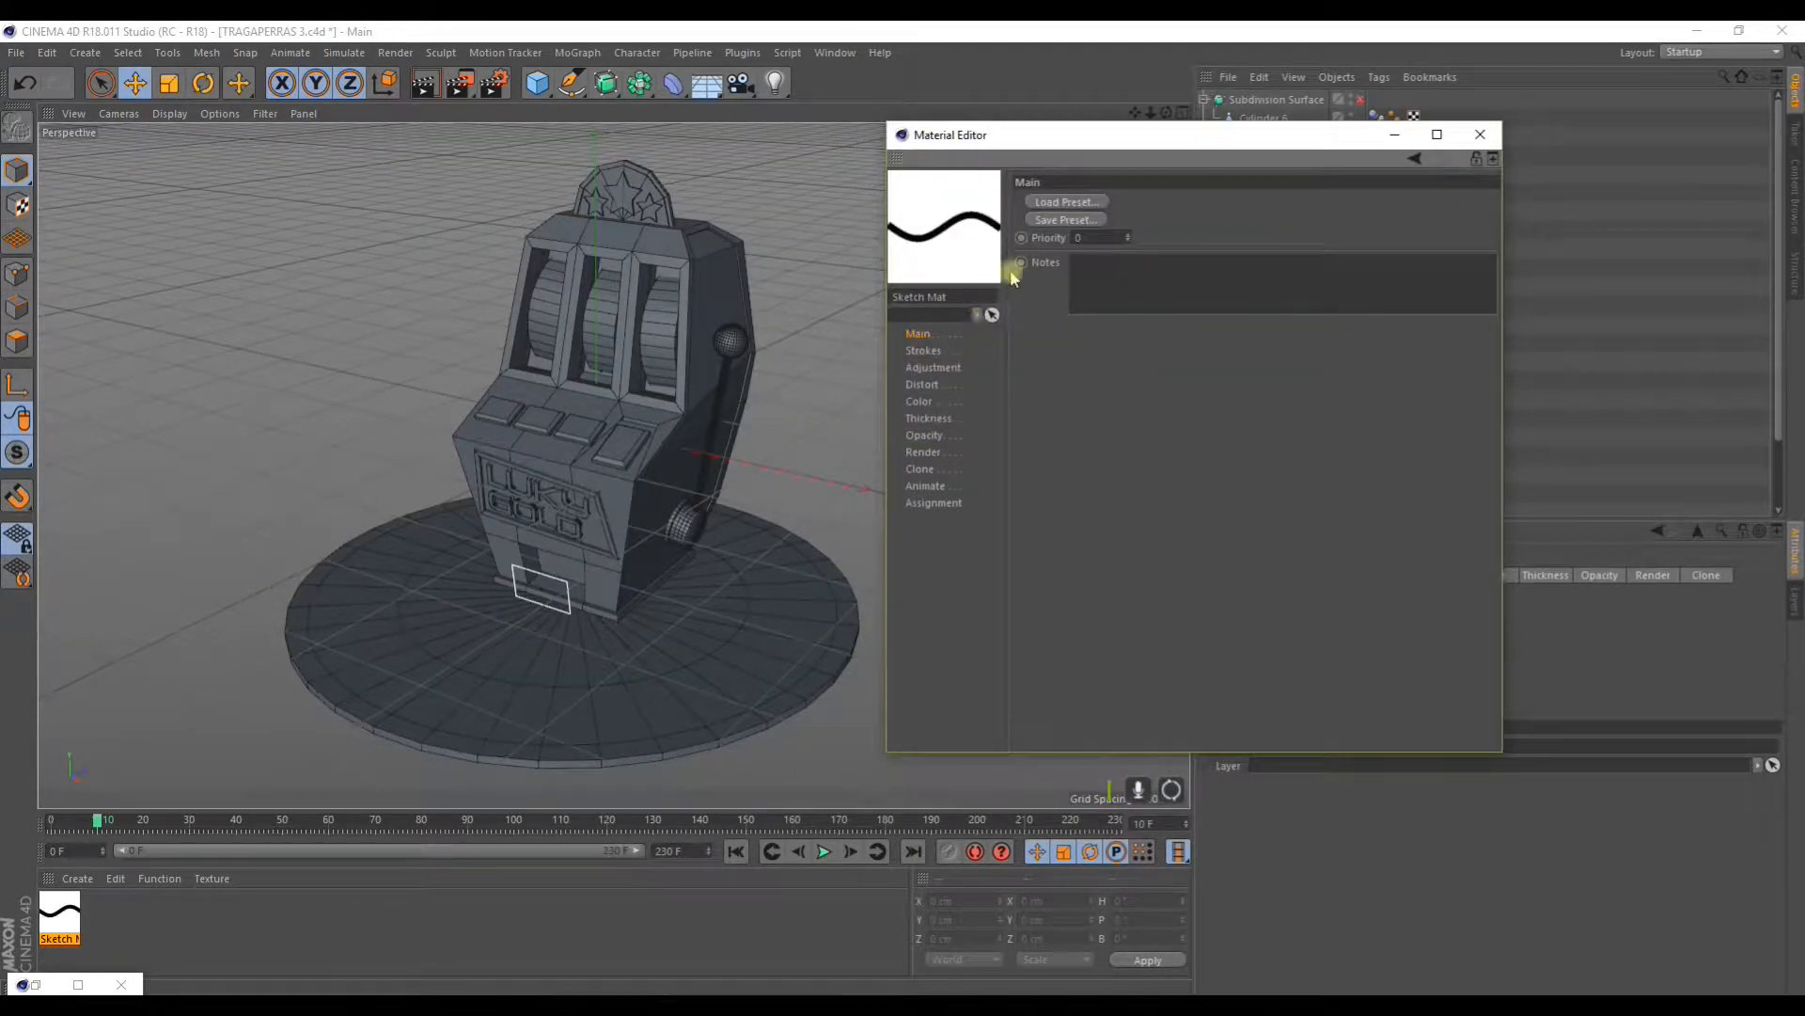
Step: Load a pale blue line preset into the Sketch Mat material and render the view
{"action": "left_click", "coordinate": [1063, 201]}
{"action": "left_click", "coordinate": [1016, 347]}
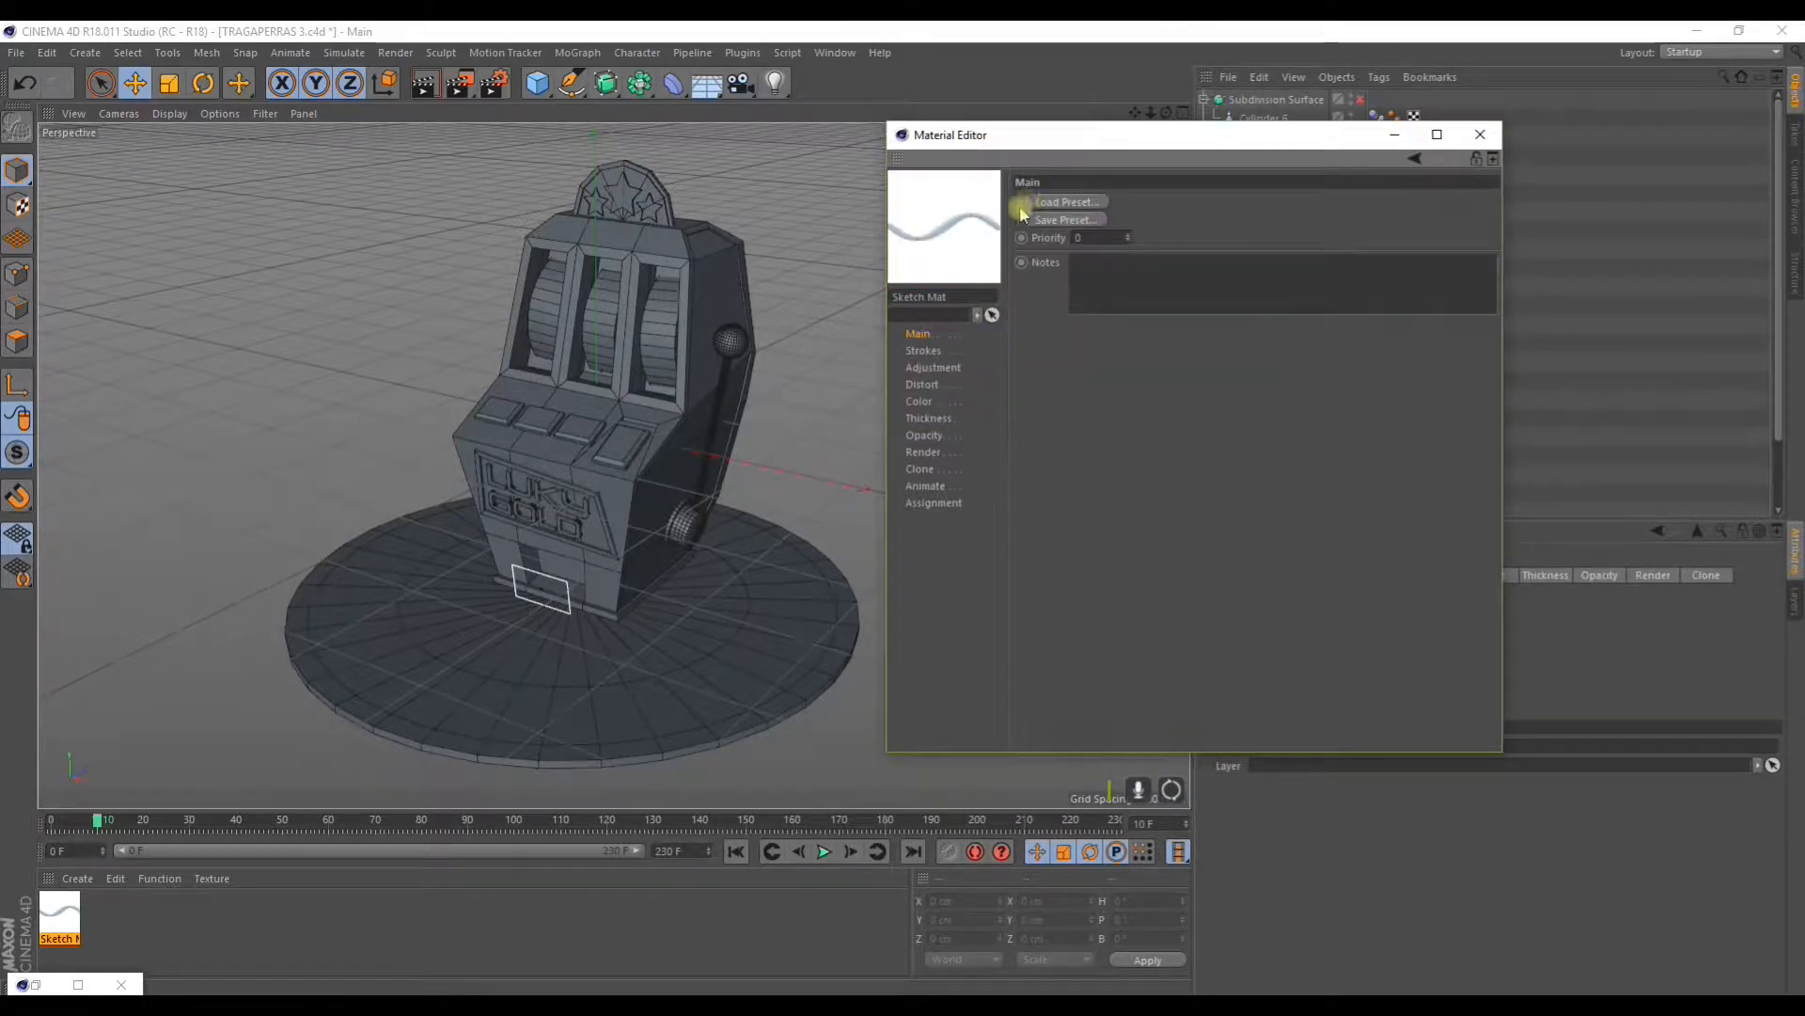
{"action": "left_click", "coordinate": [419, 86]}
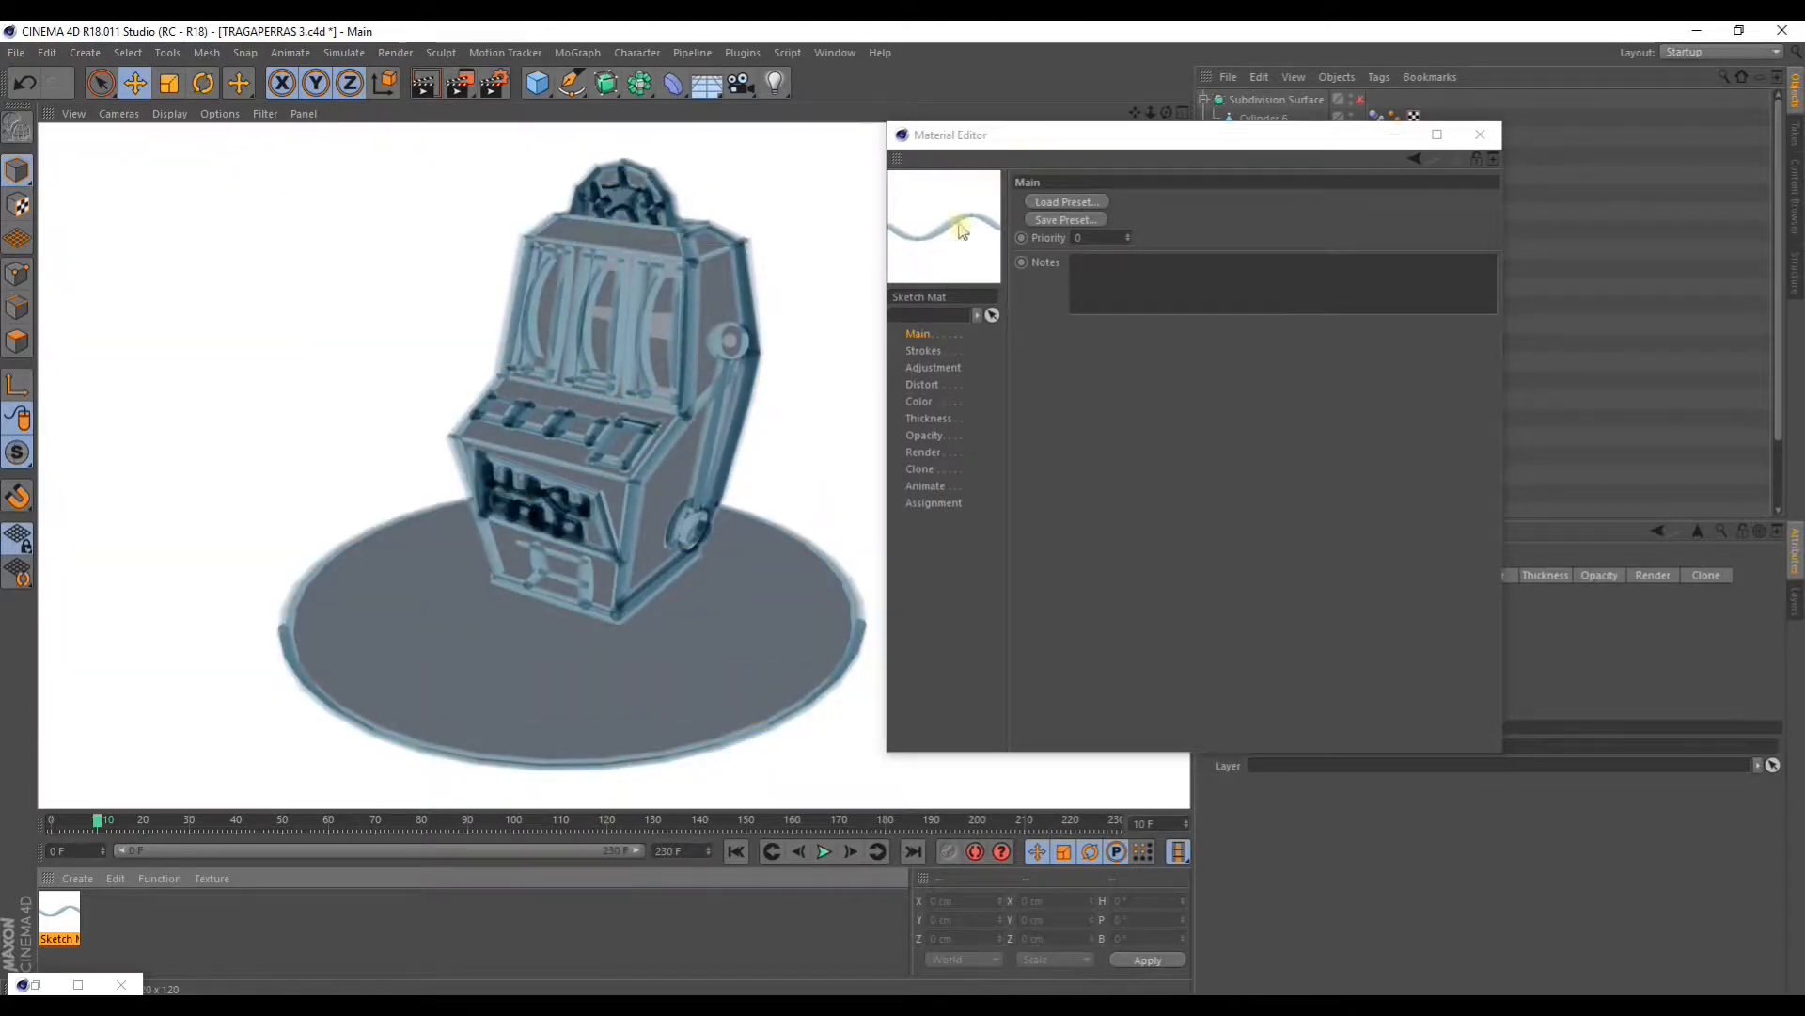
Step: Review Sketch Mat's Strokes, Adjustment, Distort, Color, Thickness and Opacity settings, then close the material editor
{"action": "left_click", "coordinate": [924, 351]}
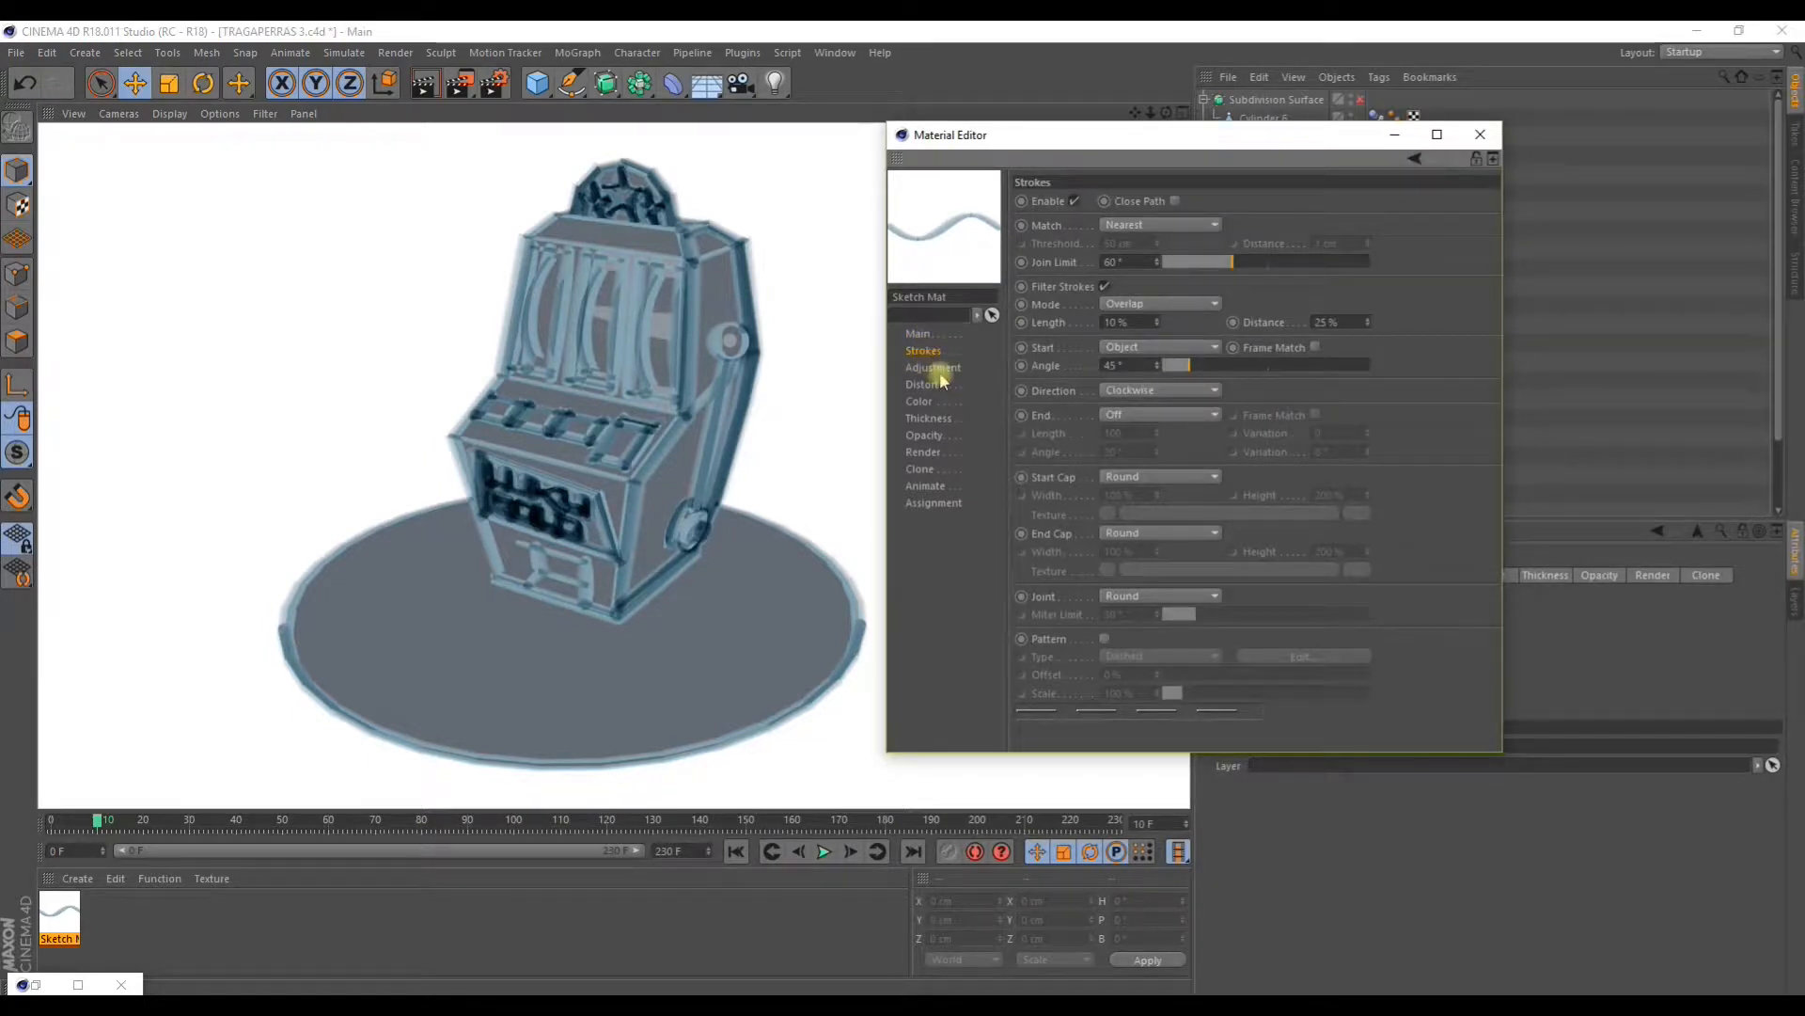
{"action": "left_click", "coordinate": [931, 368]}
{"action": "left_click", "coordinate": [923, 385]}
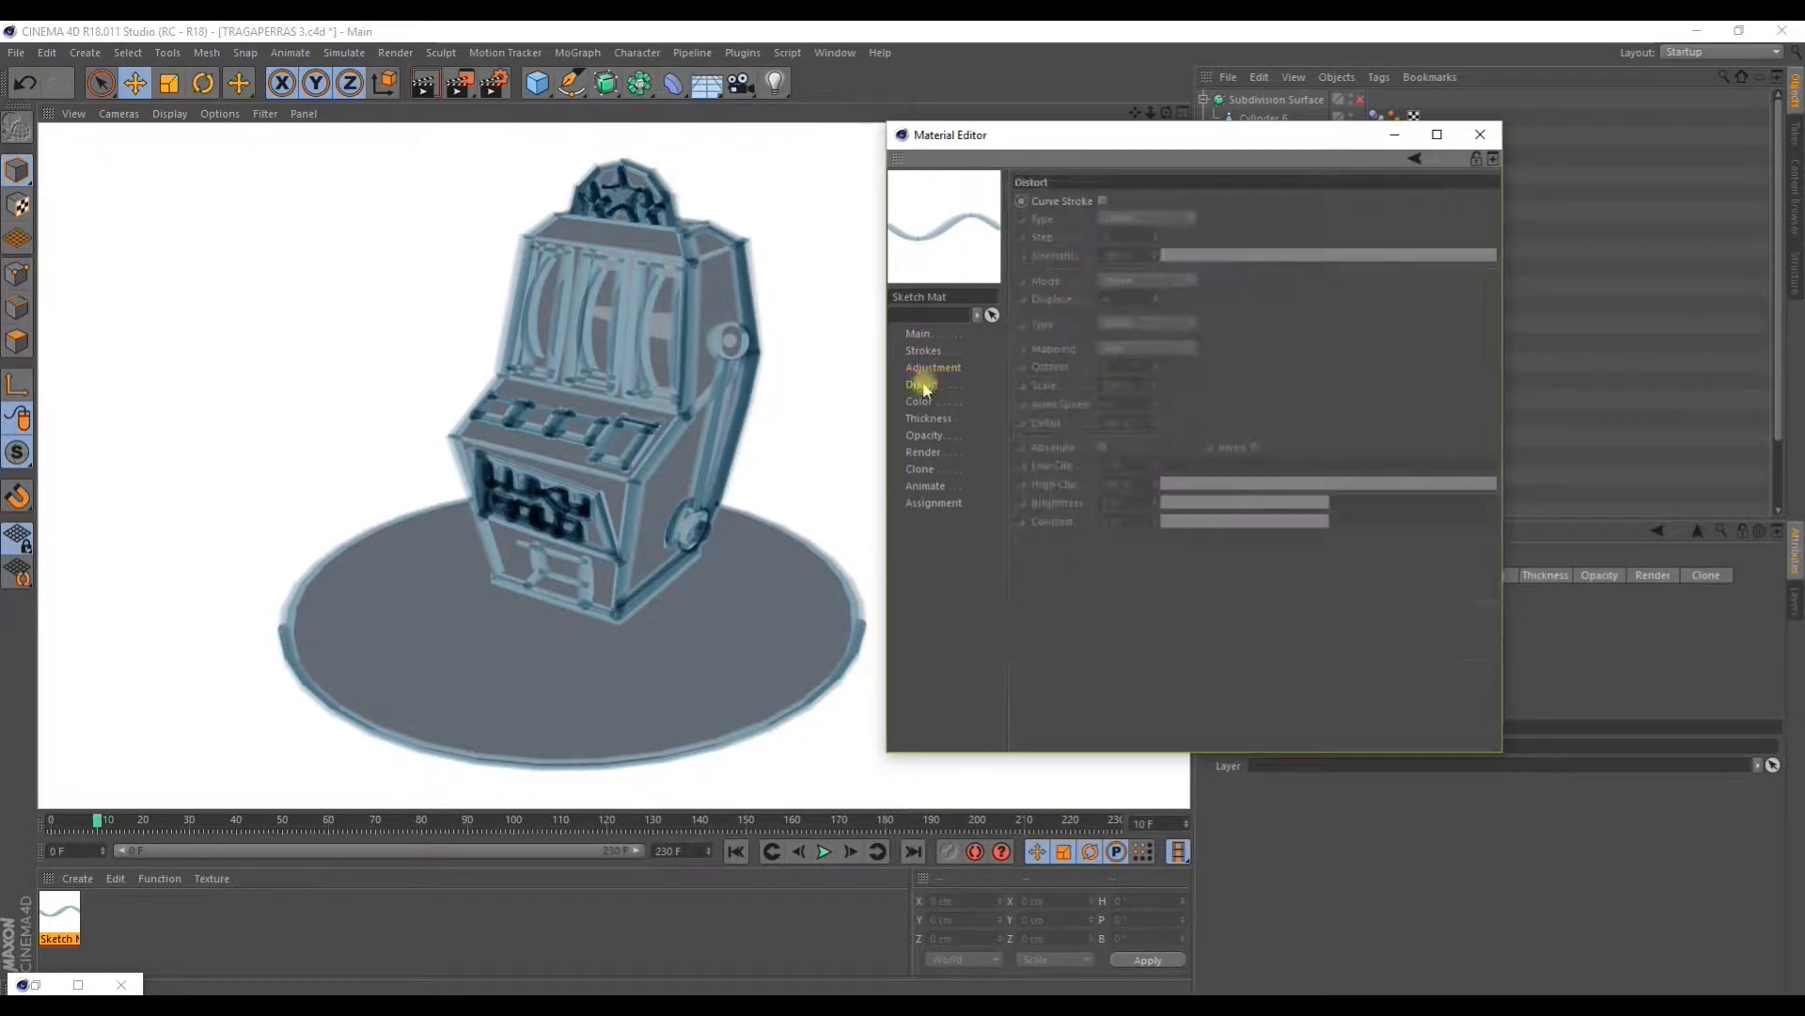
{"action": "left_click", "coordinate": [920, 401]}
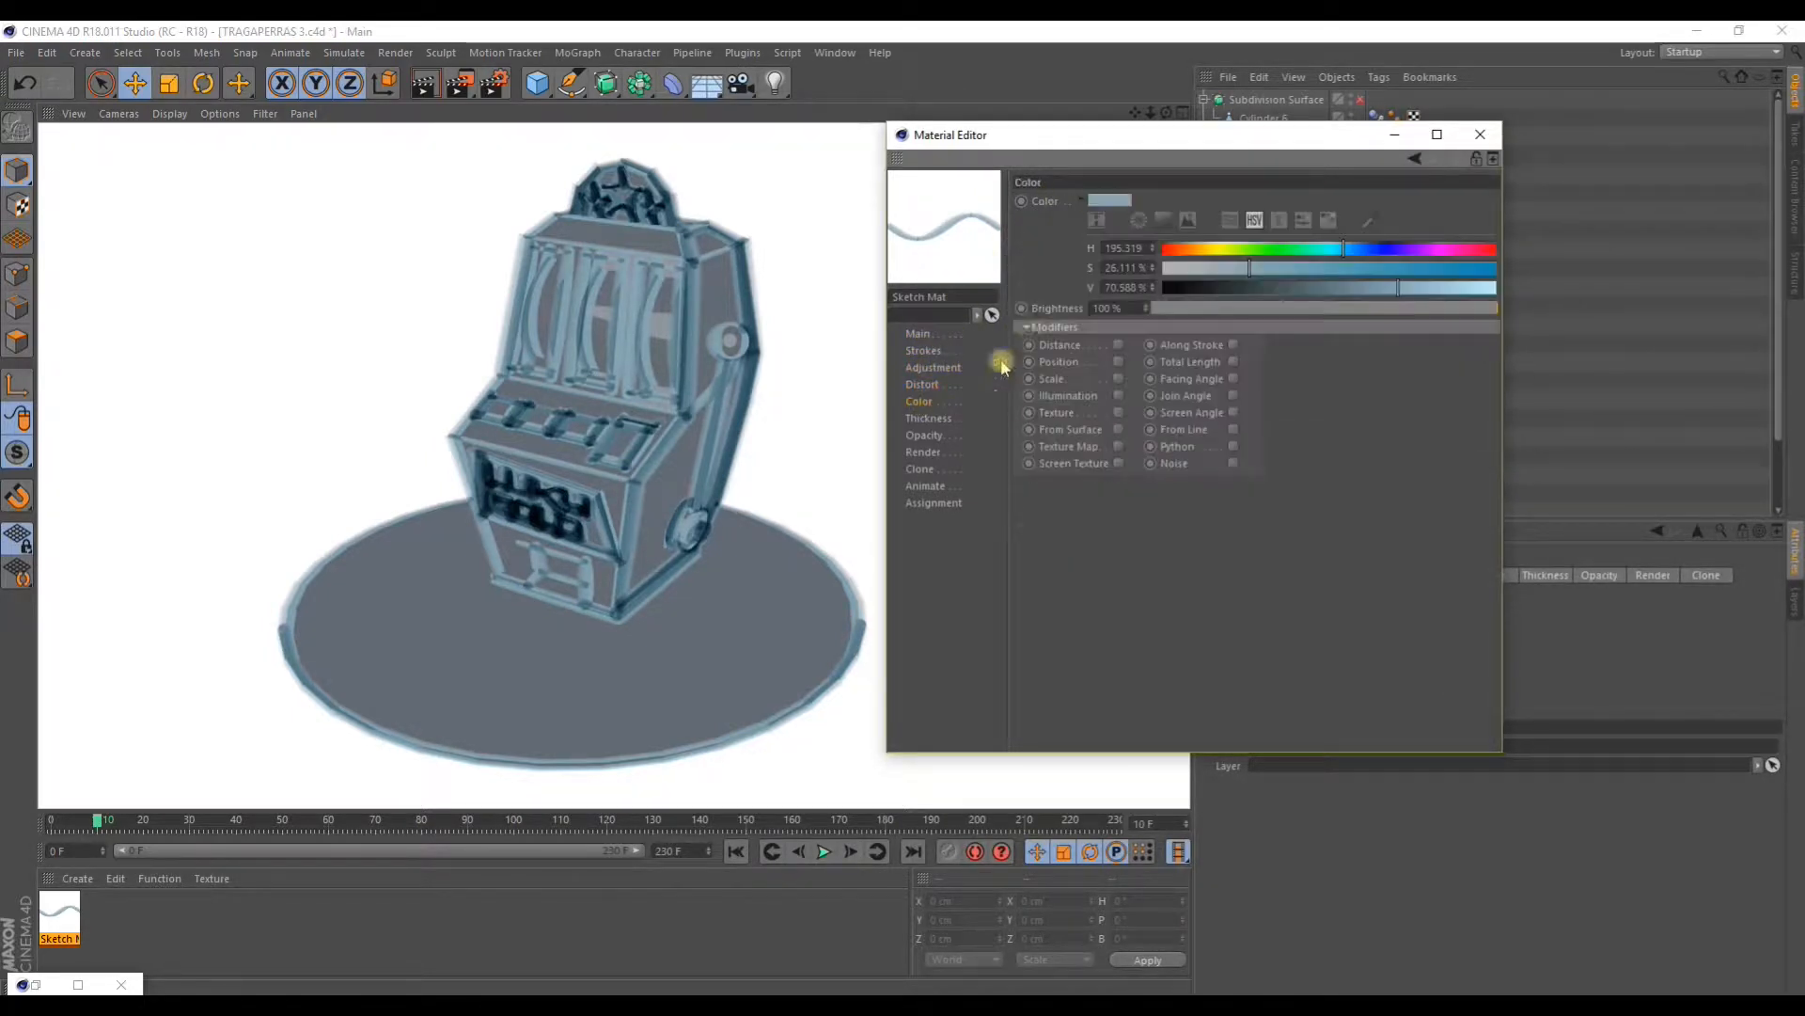
{"action": "left_click", "coordinate": [923, 422]}
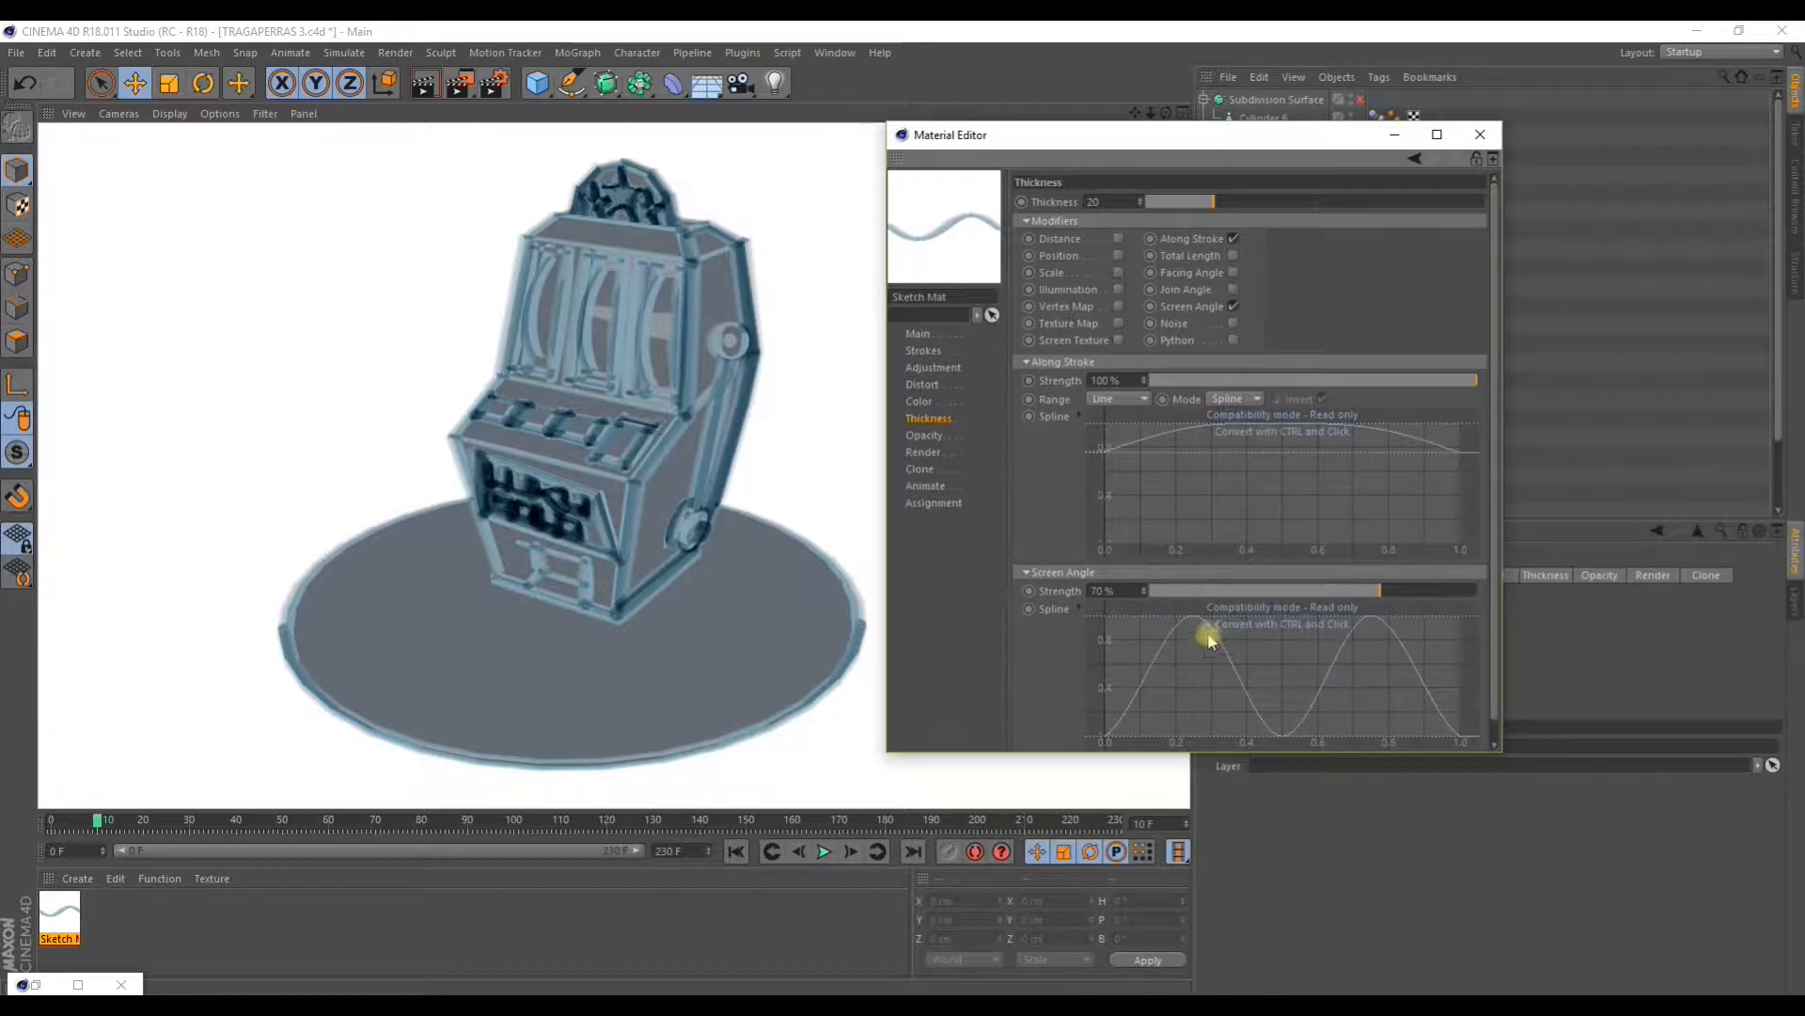
{"action": "left_click", "coordinate": [924, 434]}
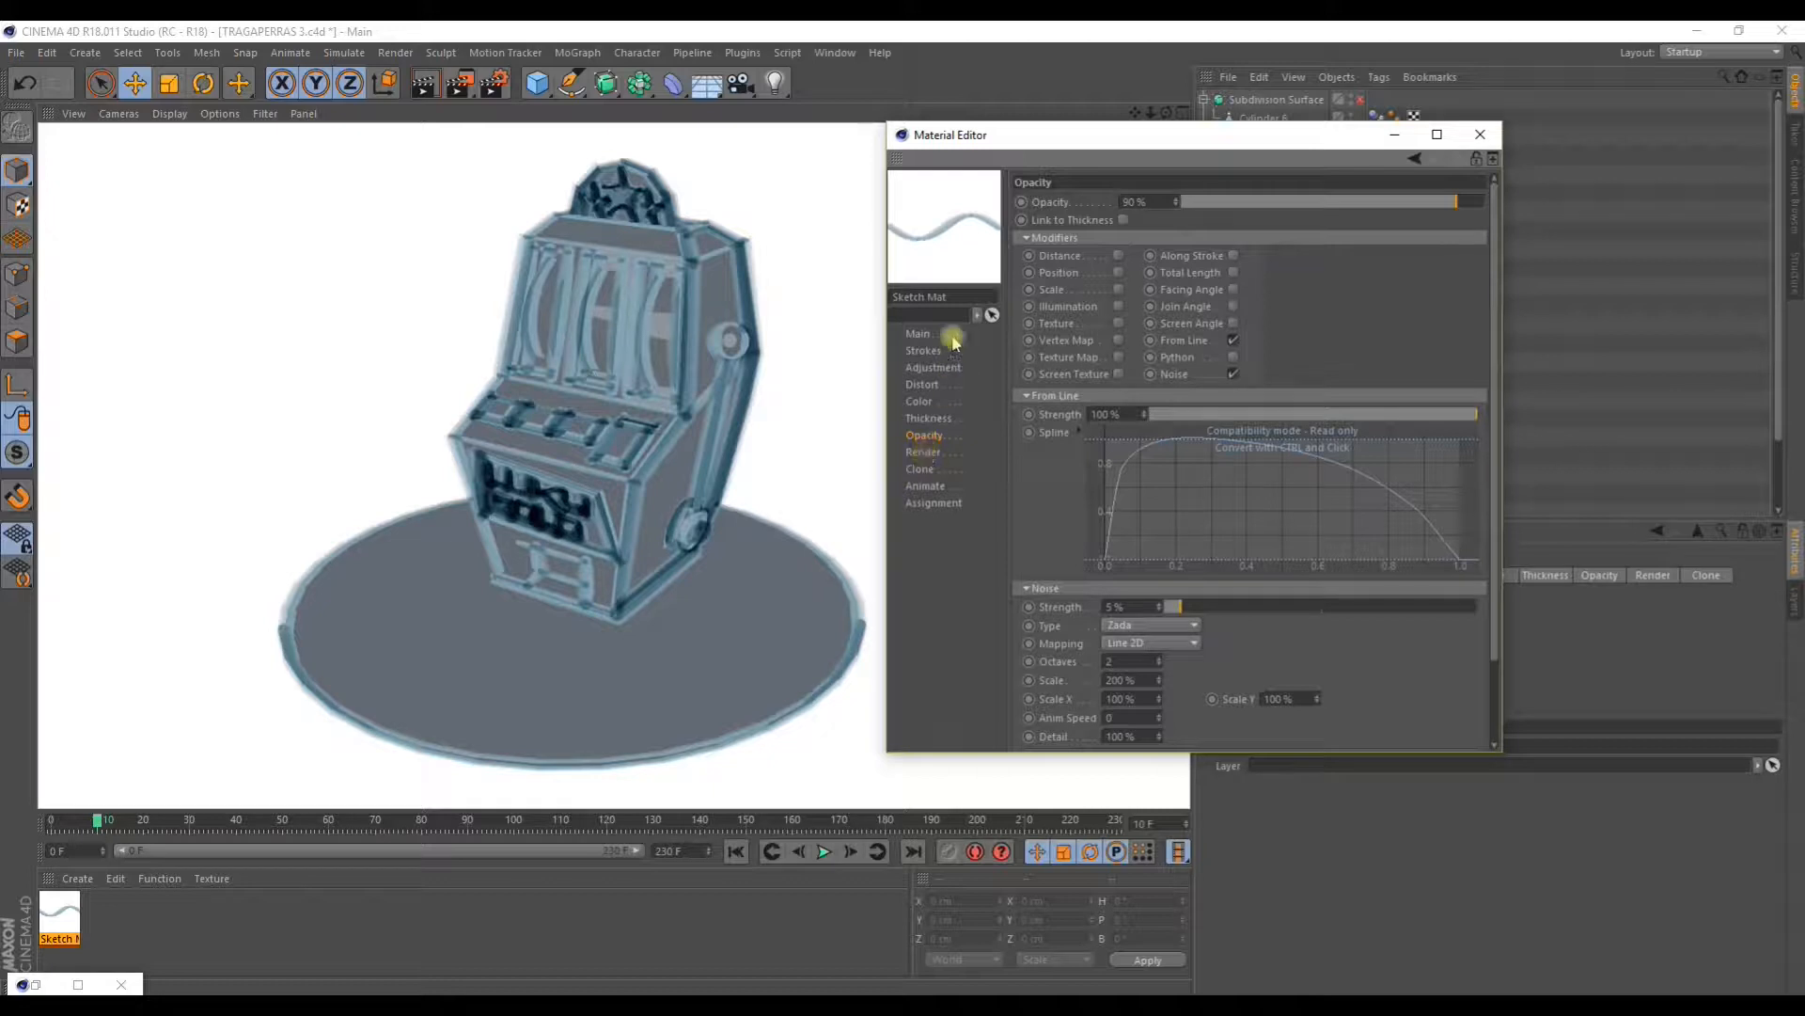
{"action": "left_click", "coordinate": [917, 334]}
{"action": "left_click", "coordinate": [1480, 135]}
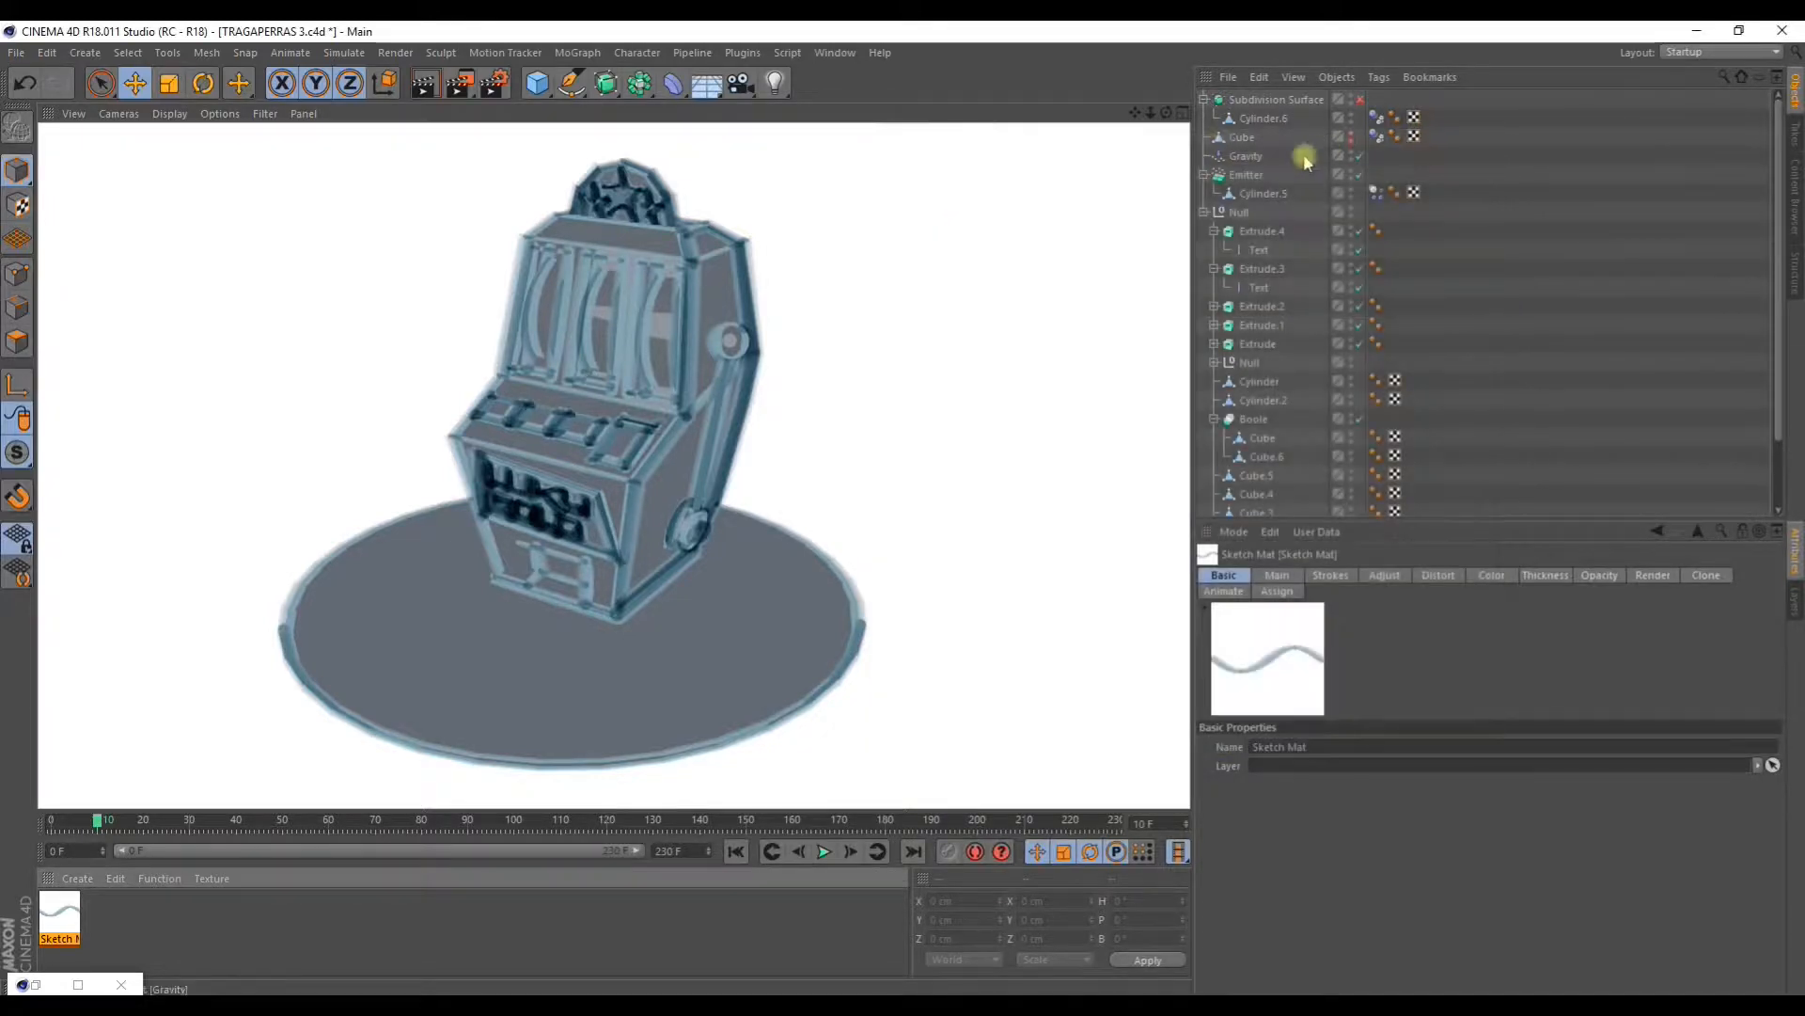
Step: Set the interface layout to Standard, with no object selected and the whole slot machine in view
{"action": "left_click", "coordinate": [821, 273]}
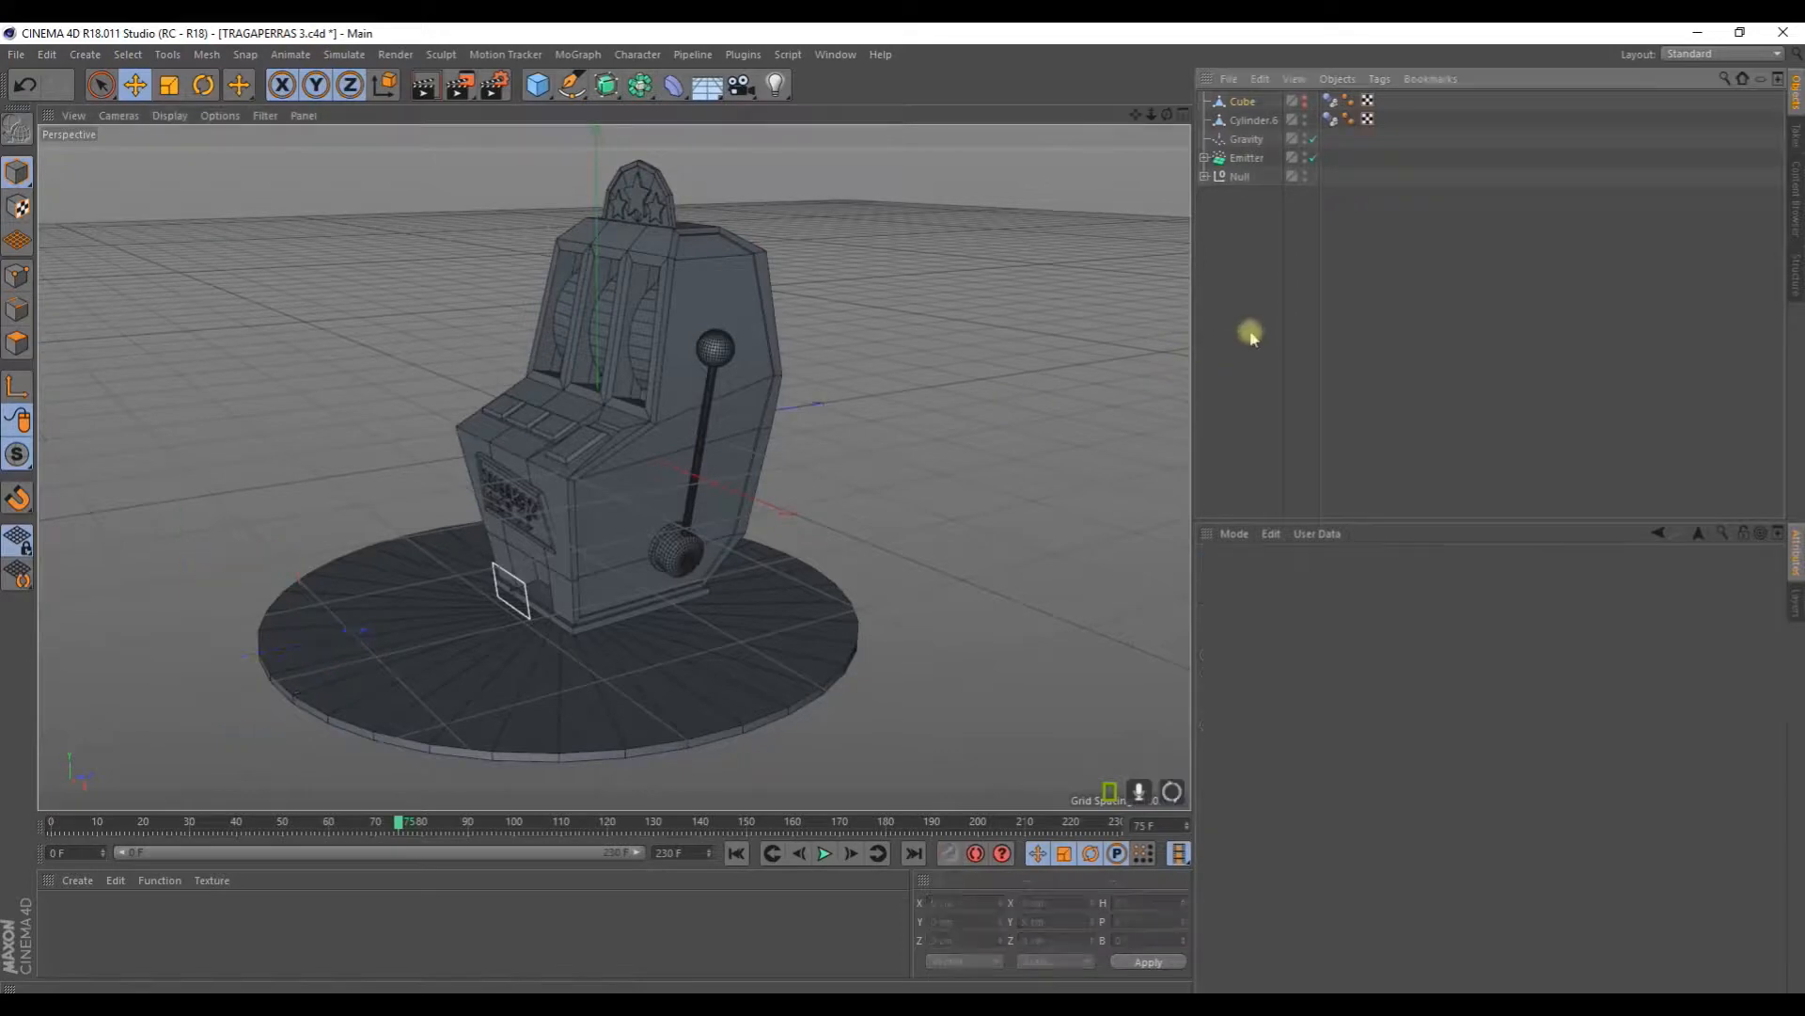
{"action": "left_click_drag", "start_coordinate": [991, 410], "coordinate": [934, 429], "text": "alt"}
{"action": "left_click", "coordinate": [1243, 121]}
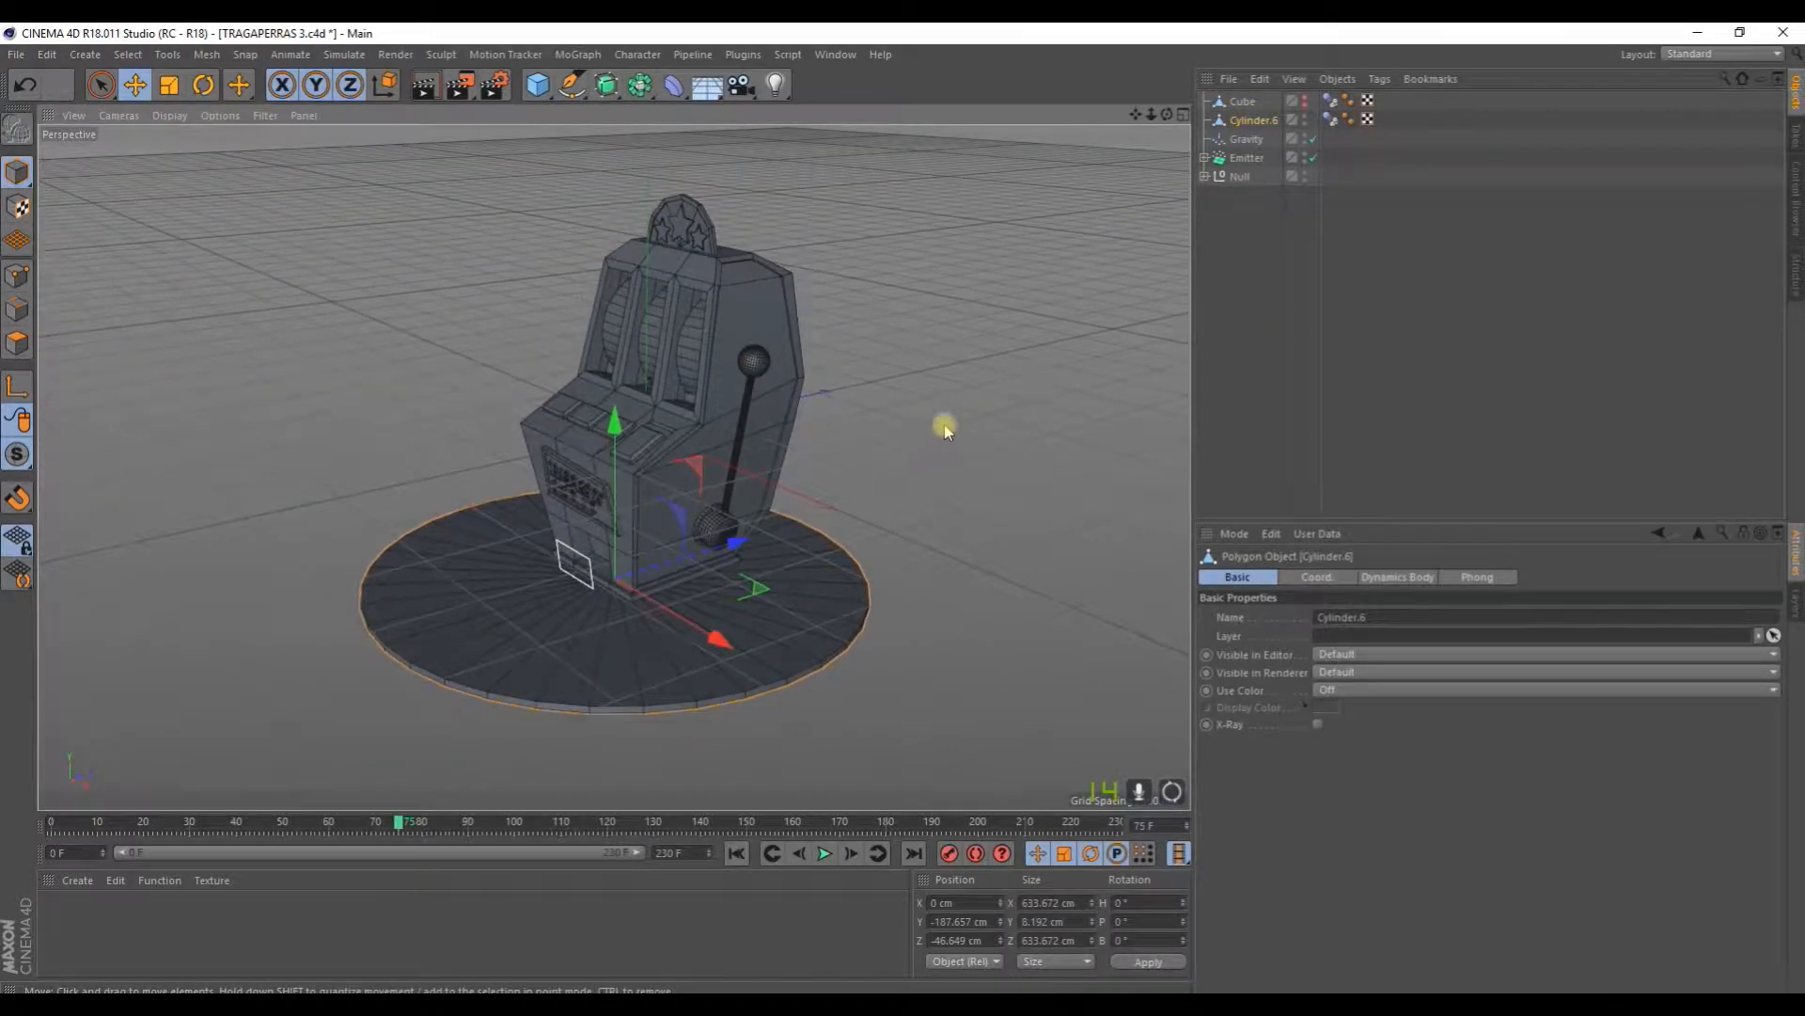
{"action": "left_click", "coordinate": [1217, 273]}
{"action": "left_click_drag", "start_coordinate": [940, 339], "coordinate": [967, 352], "text": "alt"}
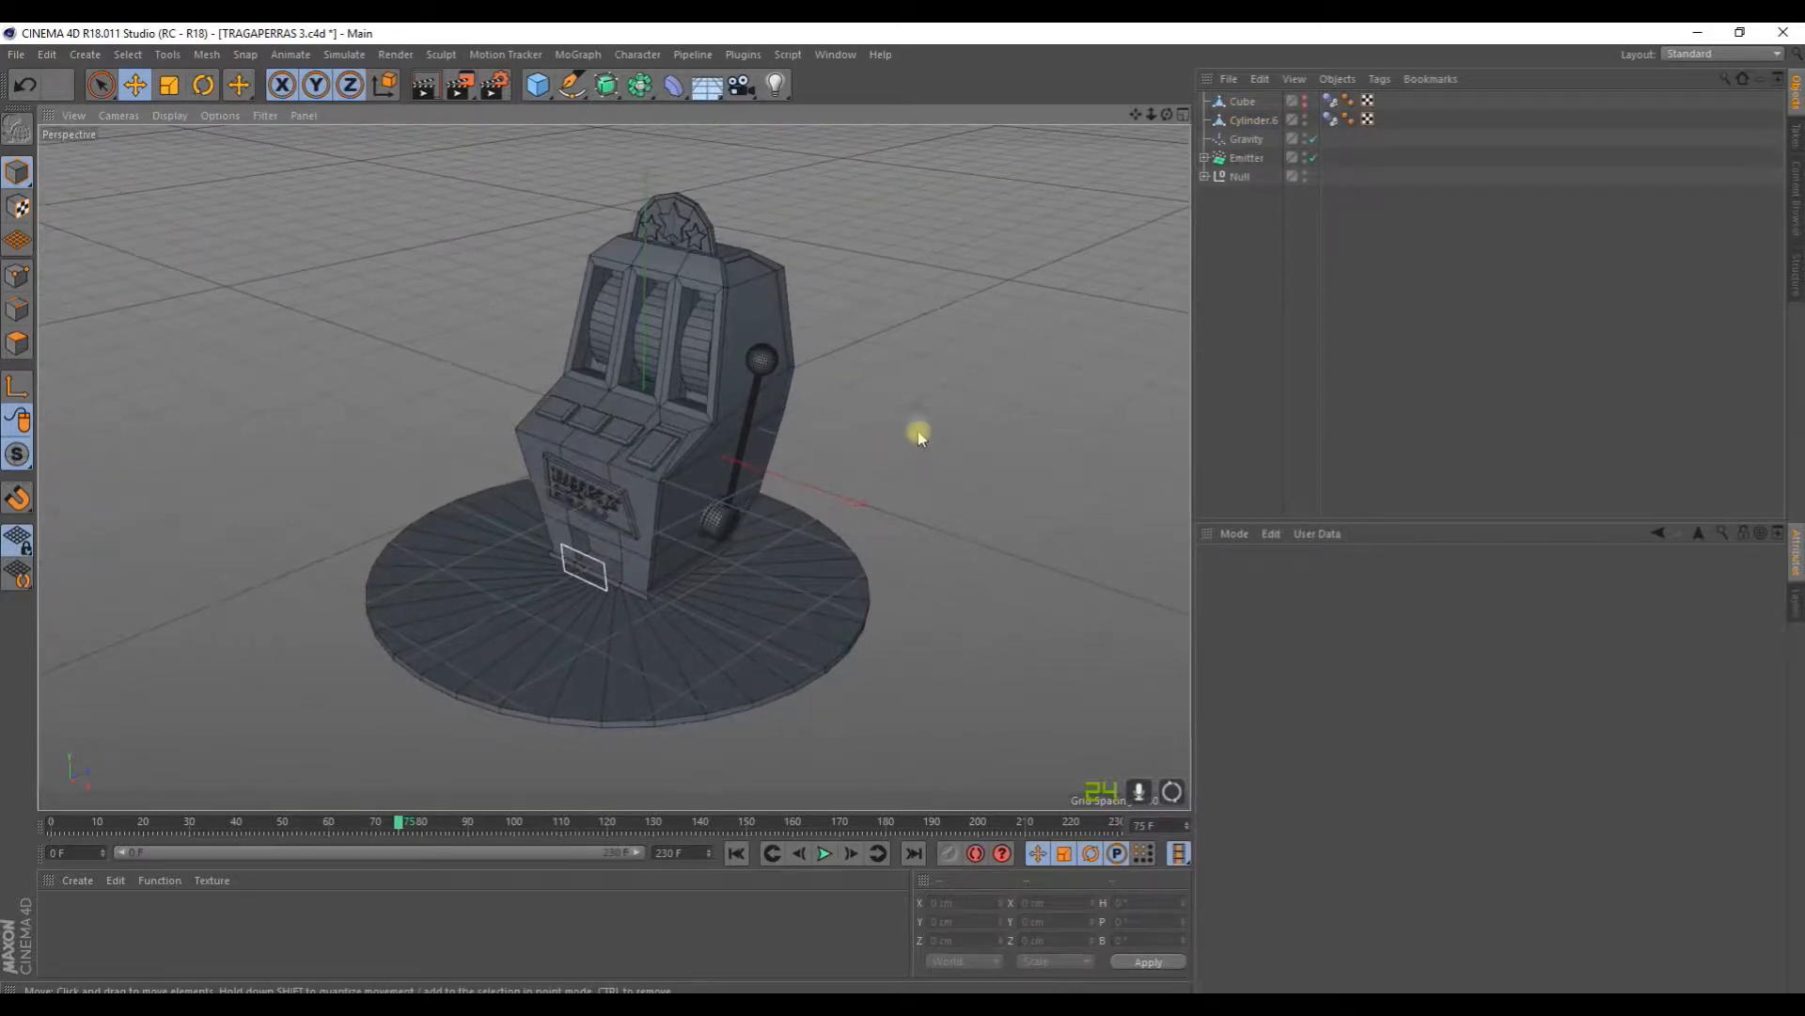
{"action": "left_click", "coordinate": [1690, 55]}
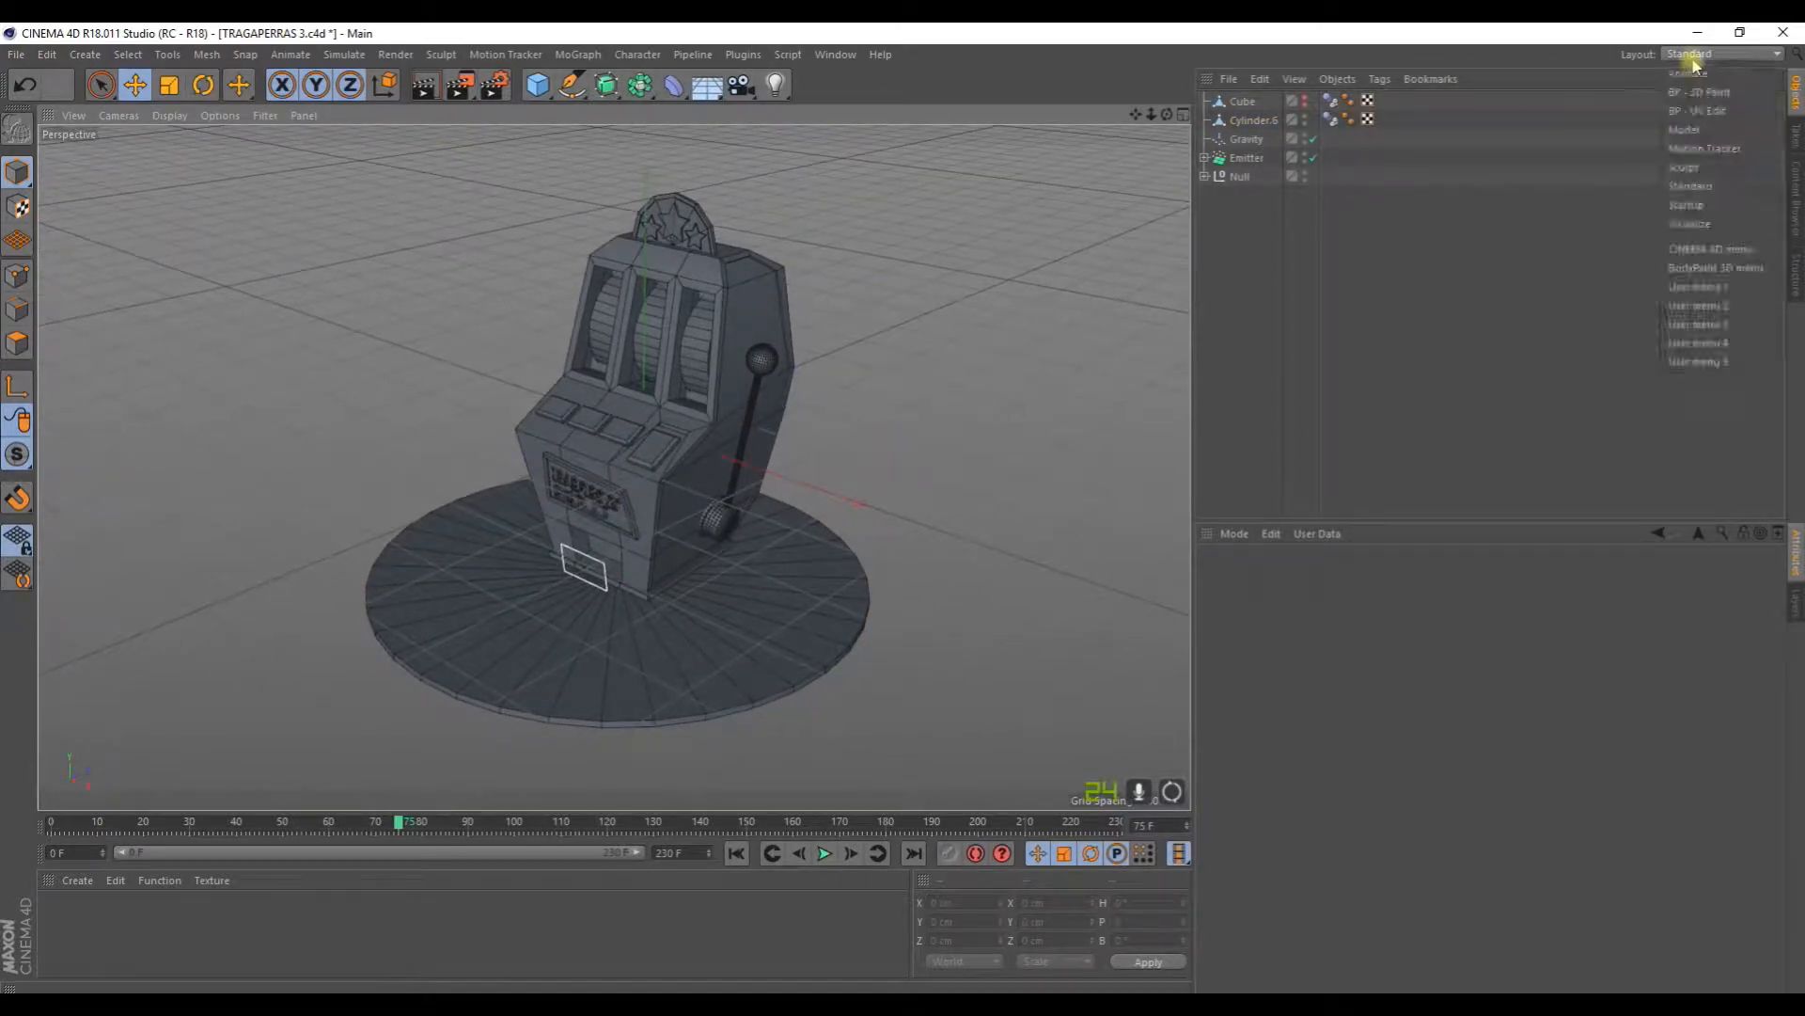
{"action": "left_click", "coordinate": [1699, 185]}
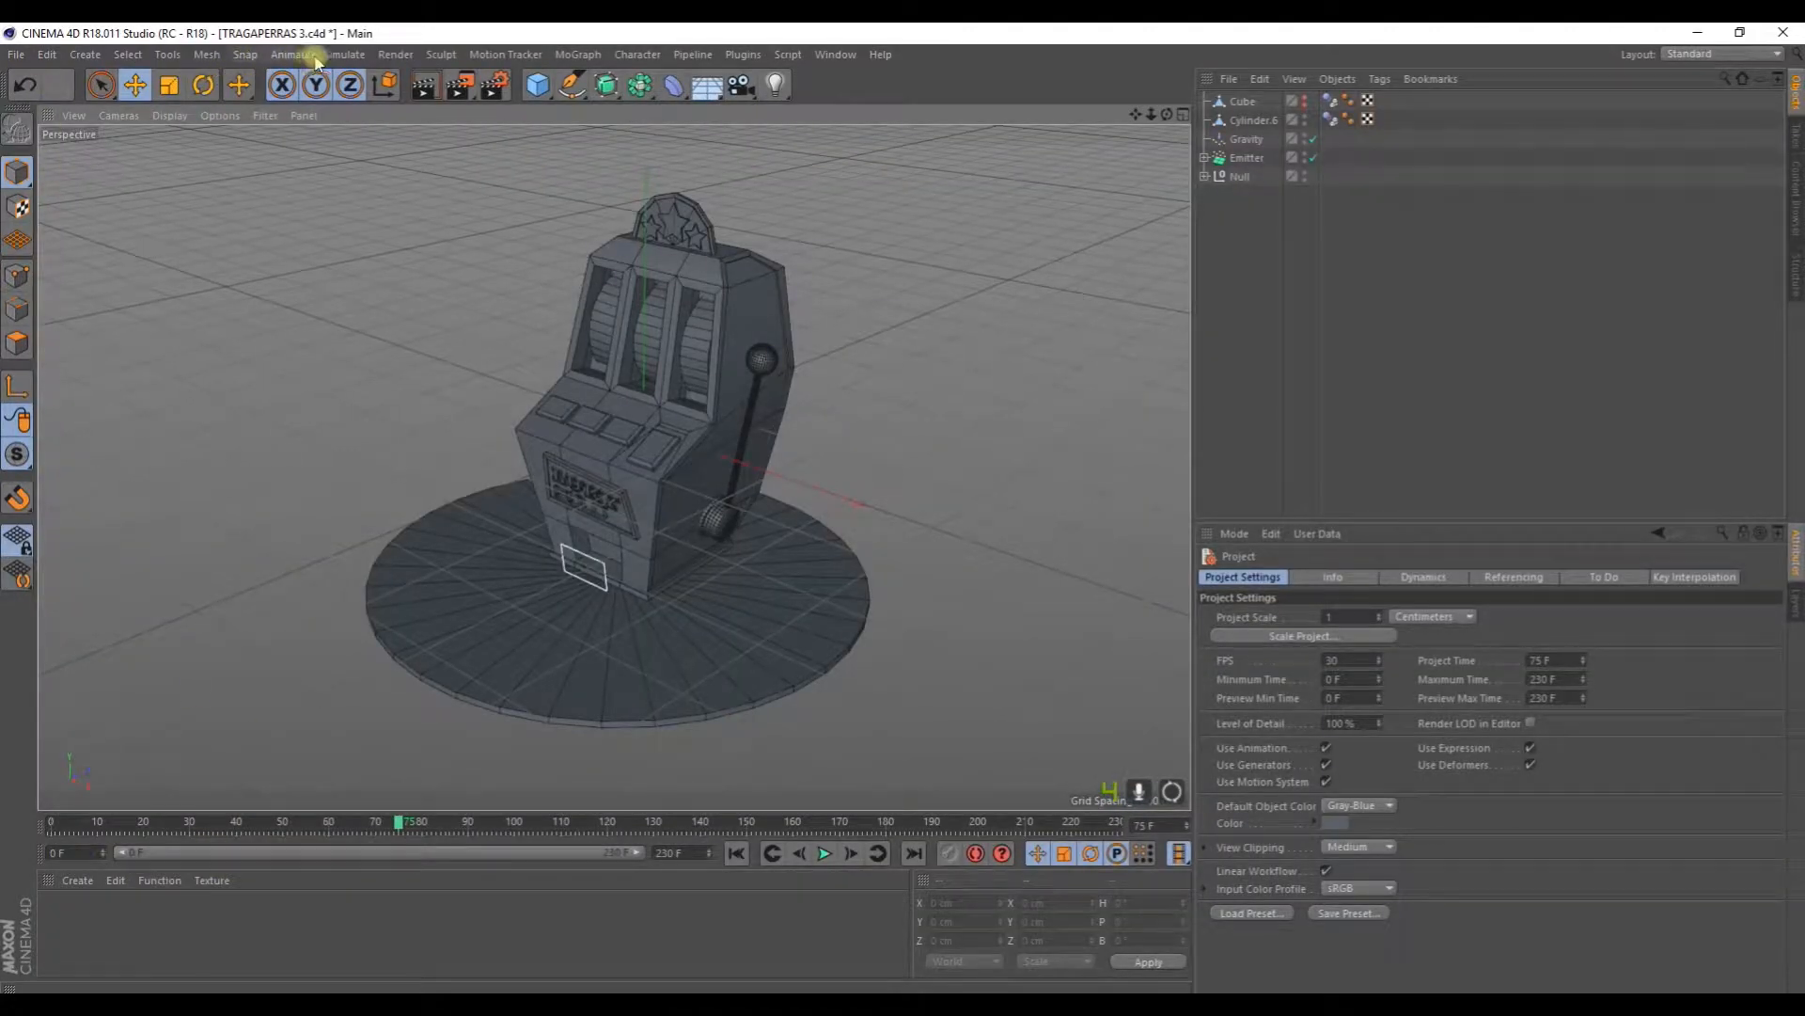
Step: Add the Sketch and Toon effect to the render settings and render the view
{"action": "left_click", "coordinate": [396, 54]}
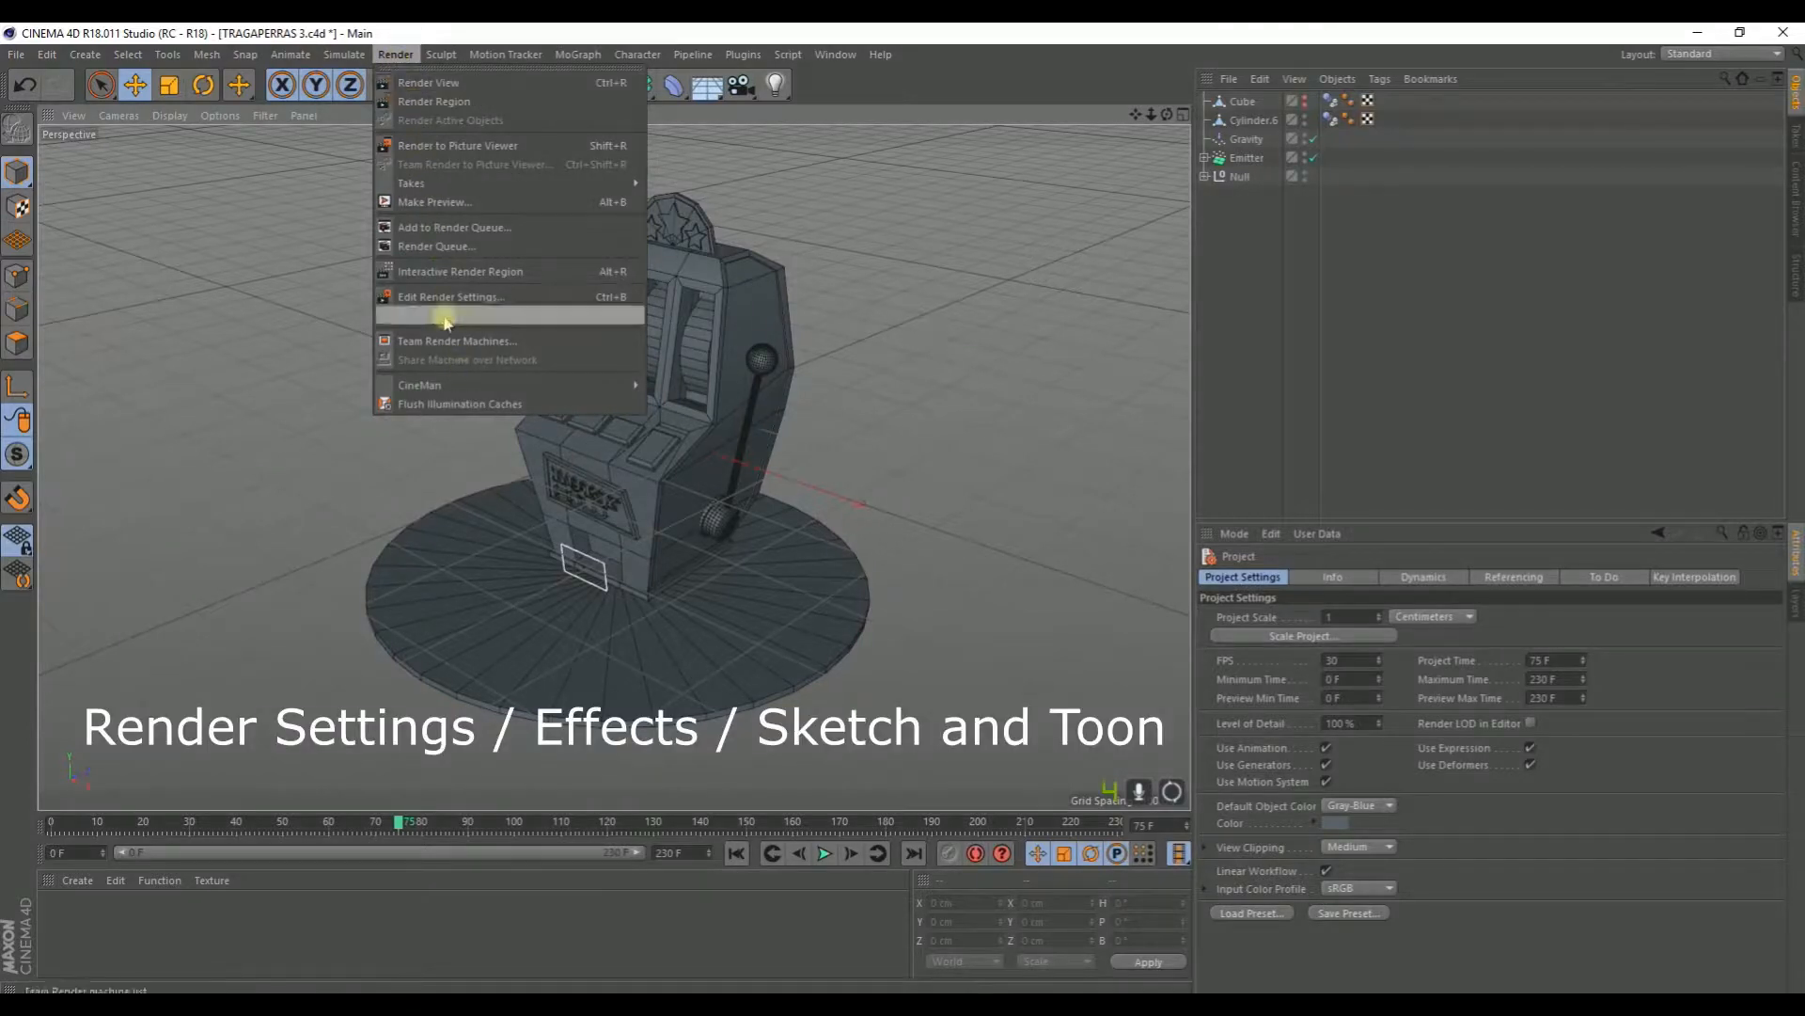
{"action": "mouse_move", "coordinate": [441, 55]}
{"action": "left_click", "coordinate": [517, 31]}
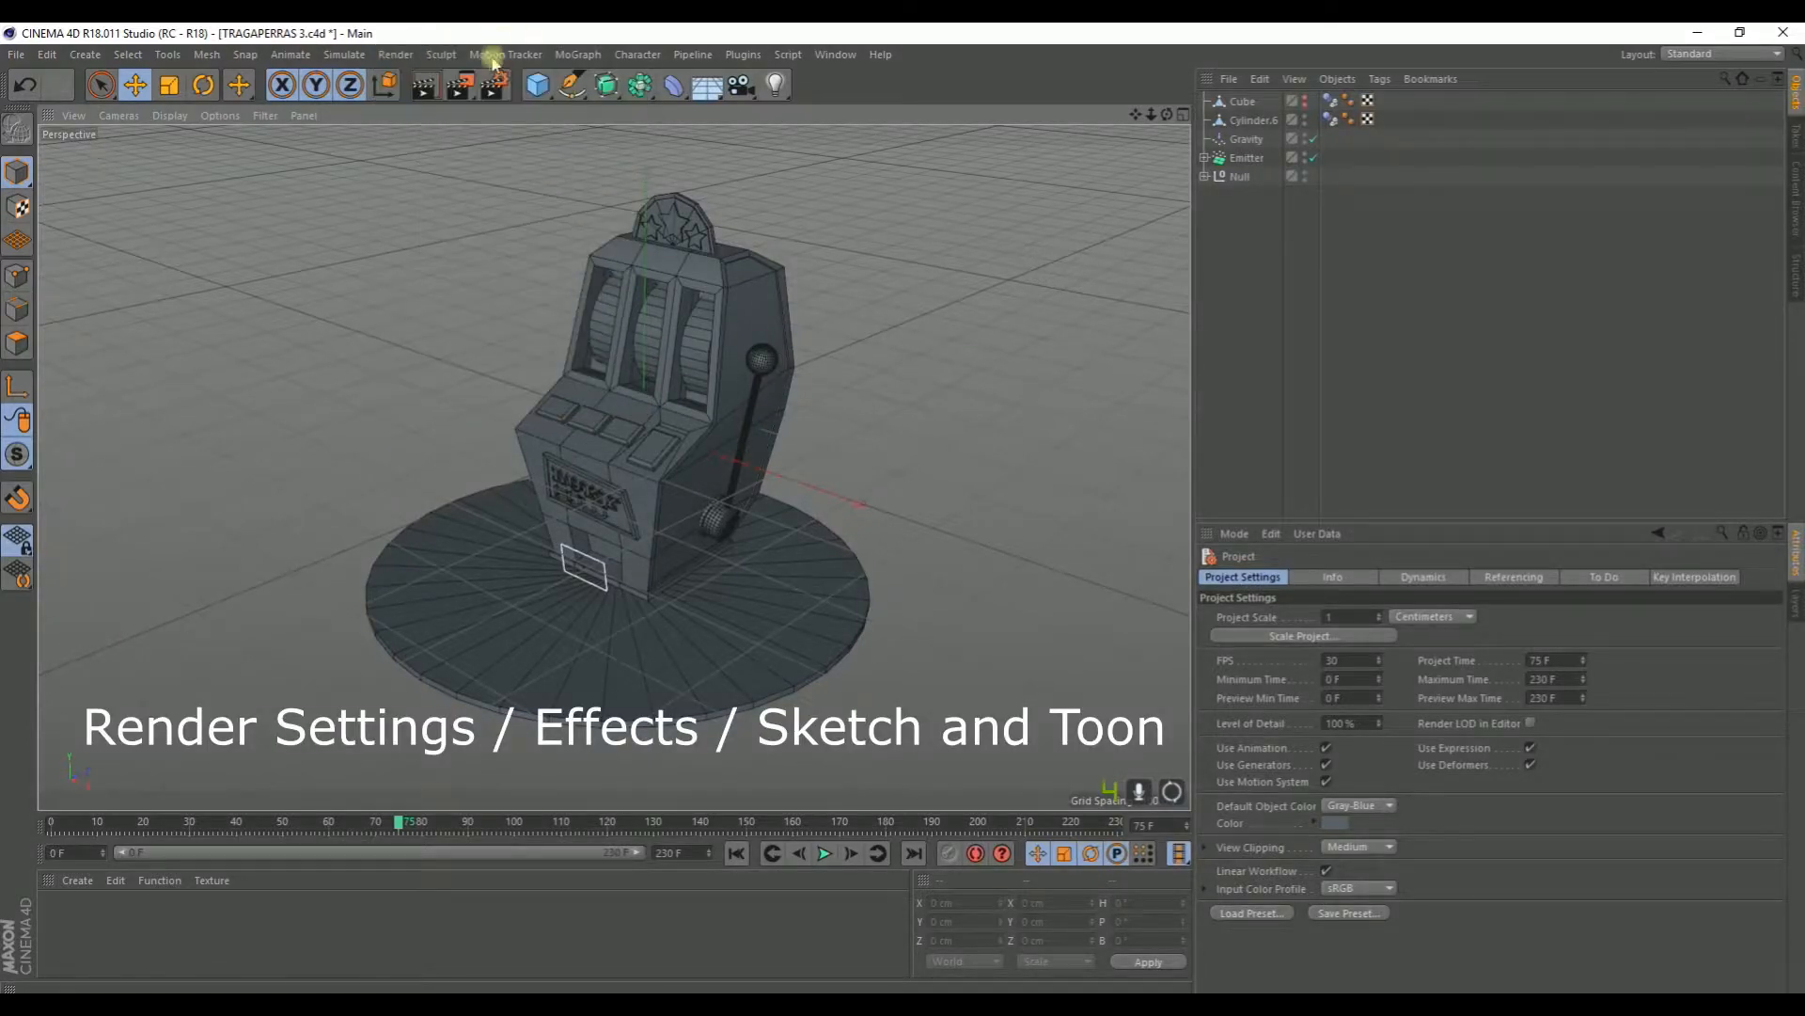
{"action": "key", "text": "ctrl+b"}
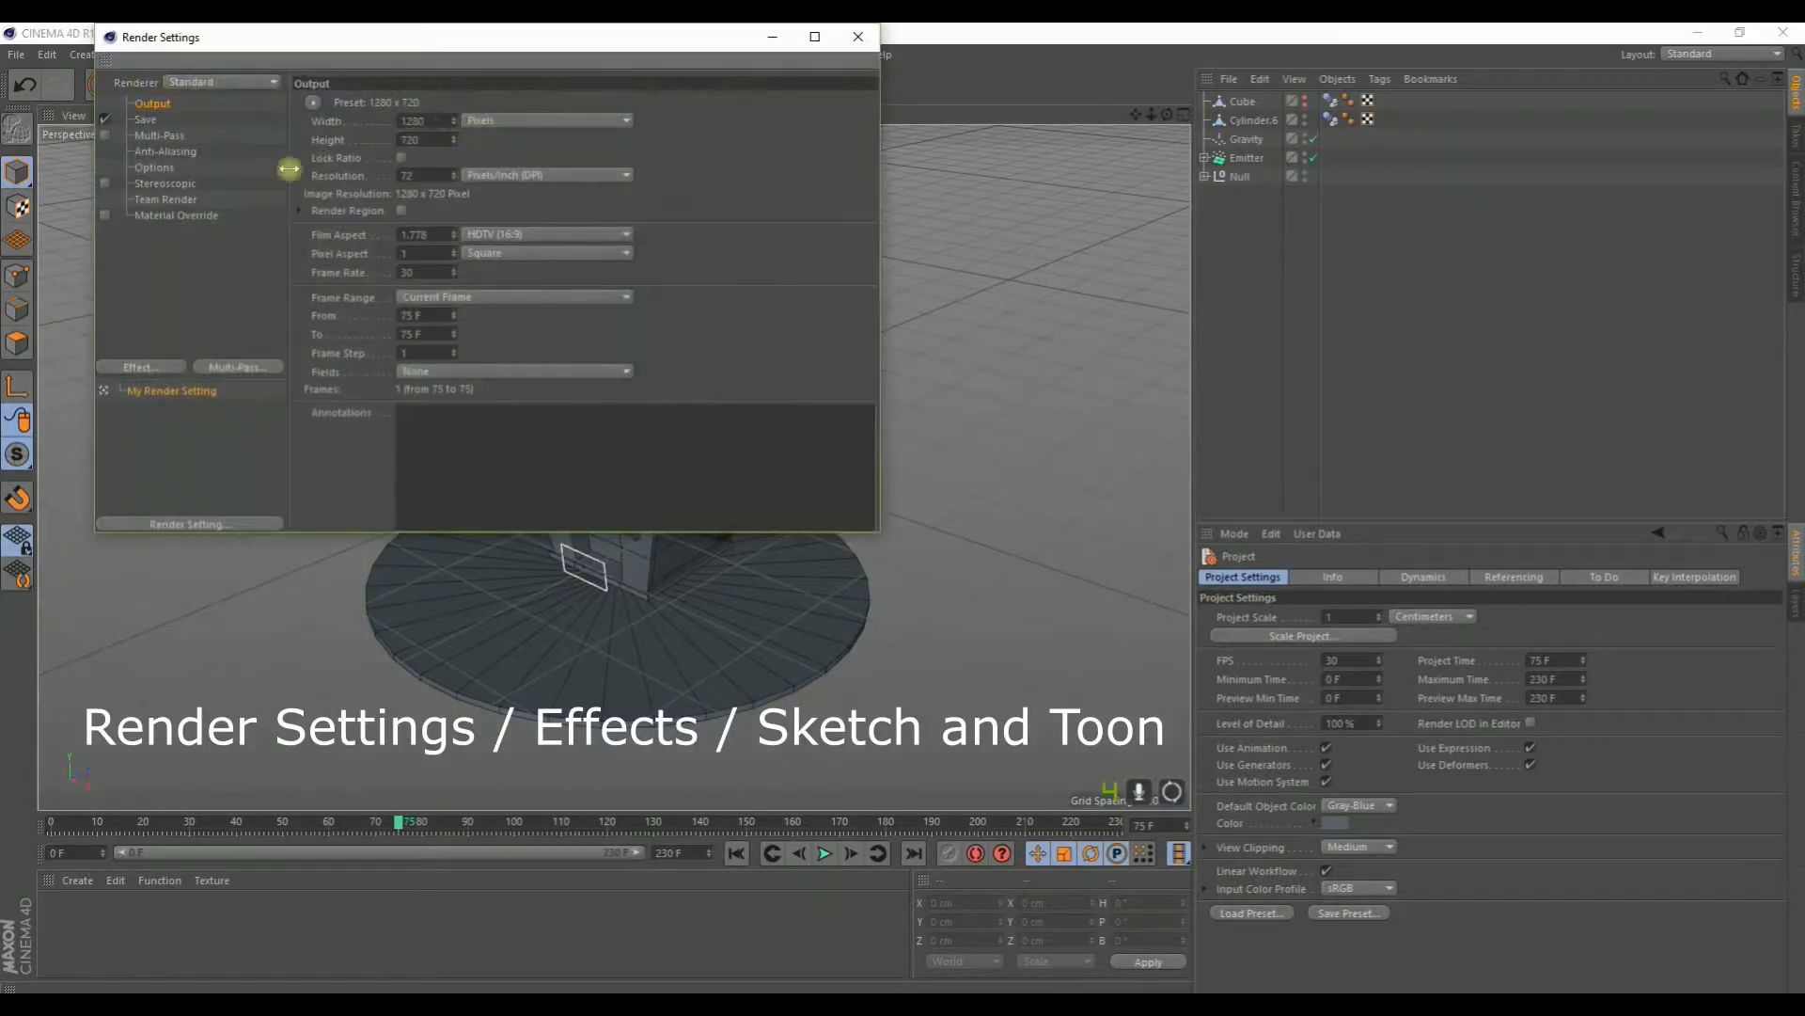
{"action": "left_click", "coordinate": [157, 367]}
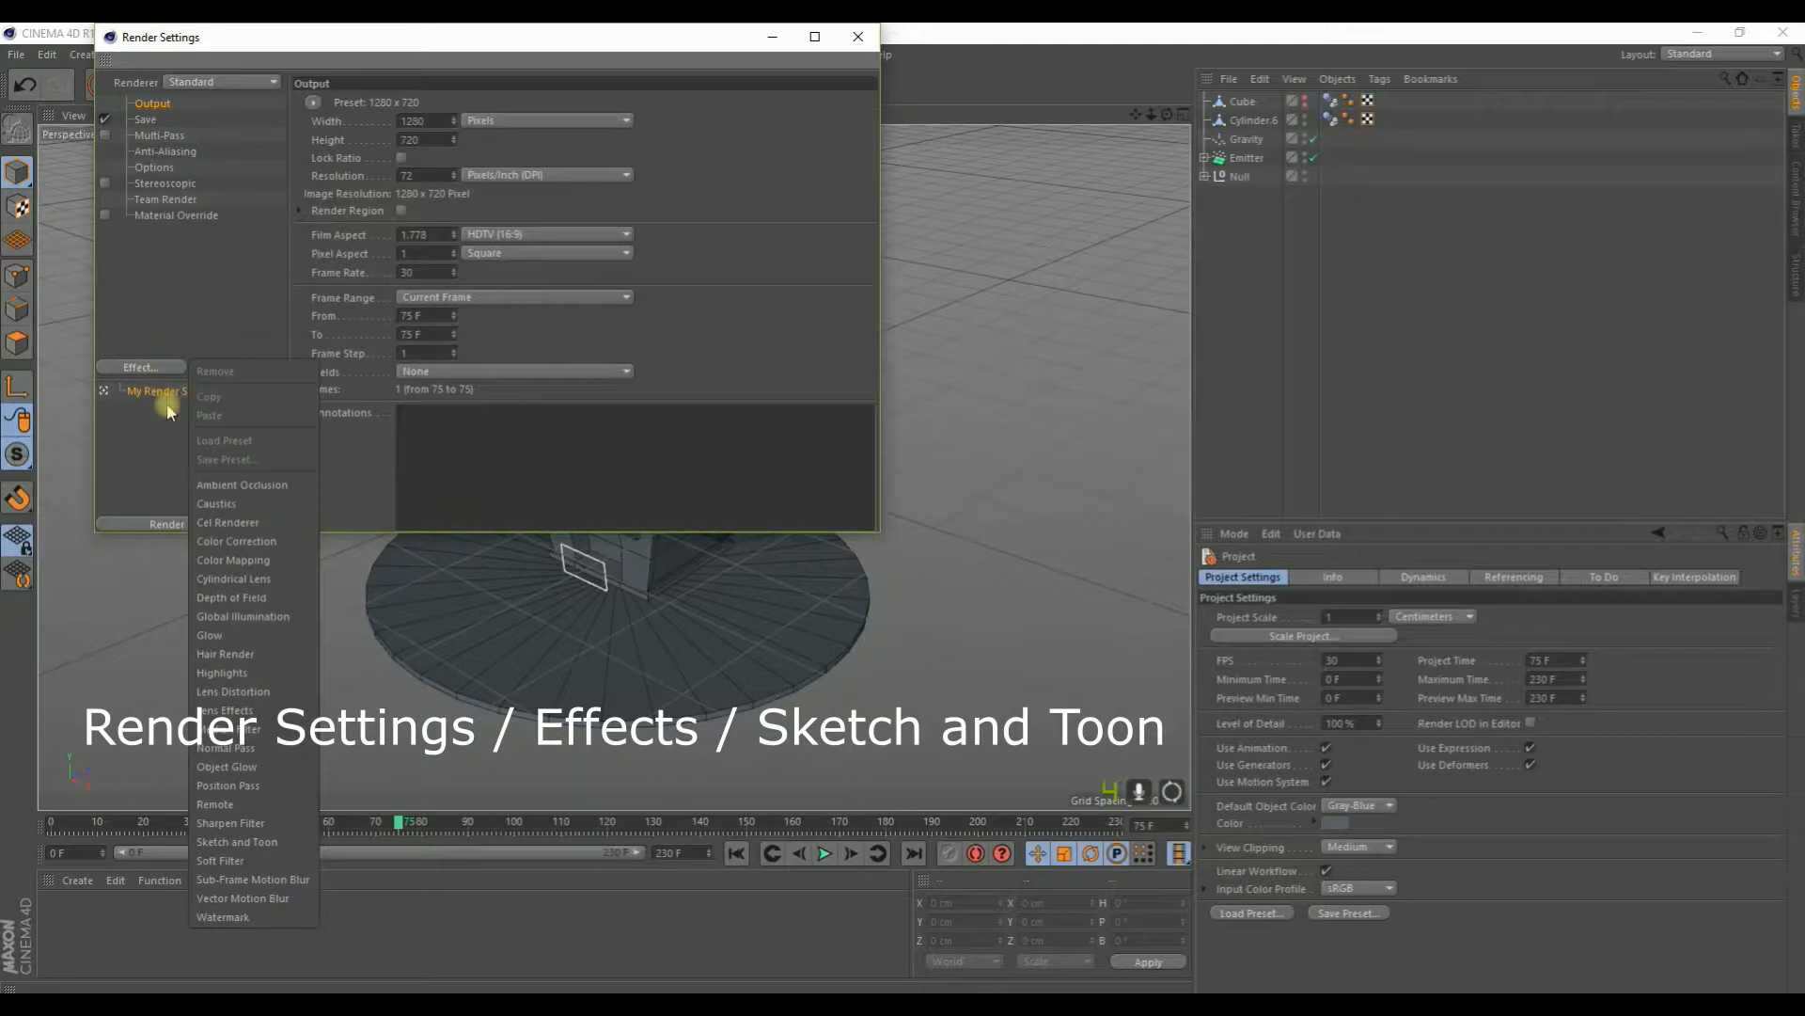
{"action": "left_click", "coordinate": [231, 846]}
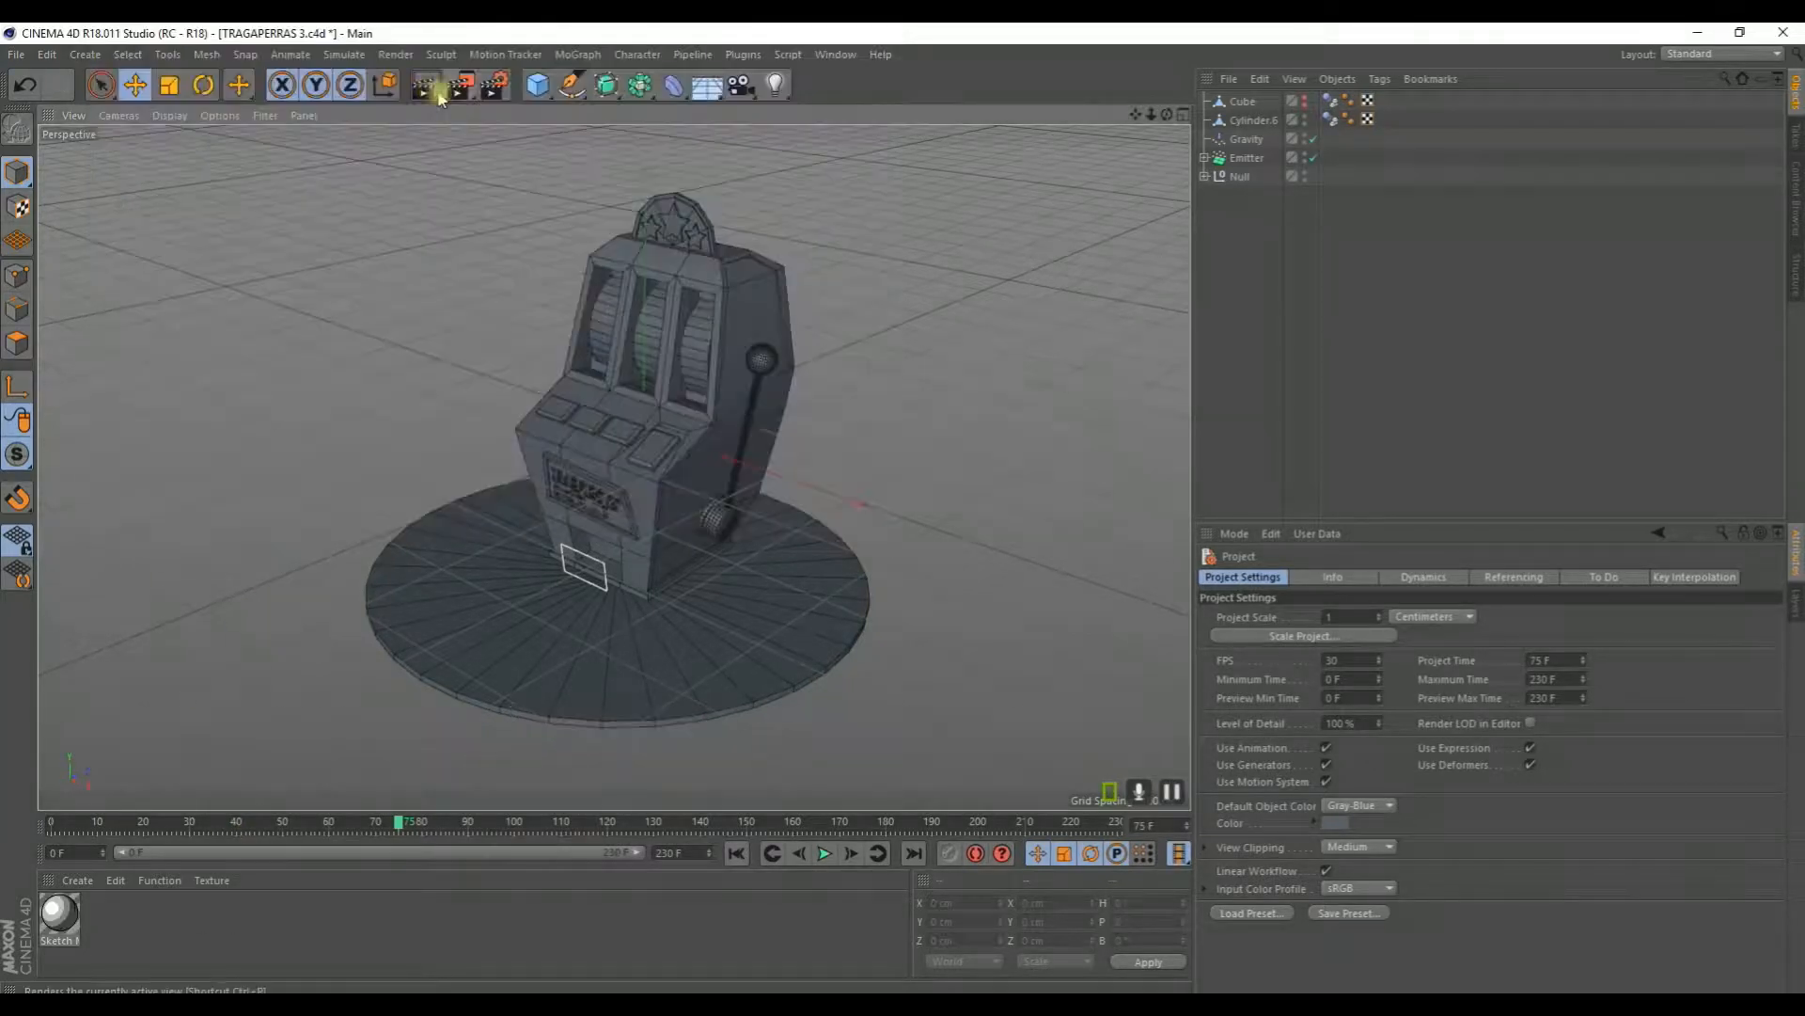
{"action": "left_click", "coordinate": [430, 88]}
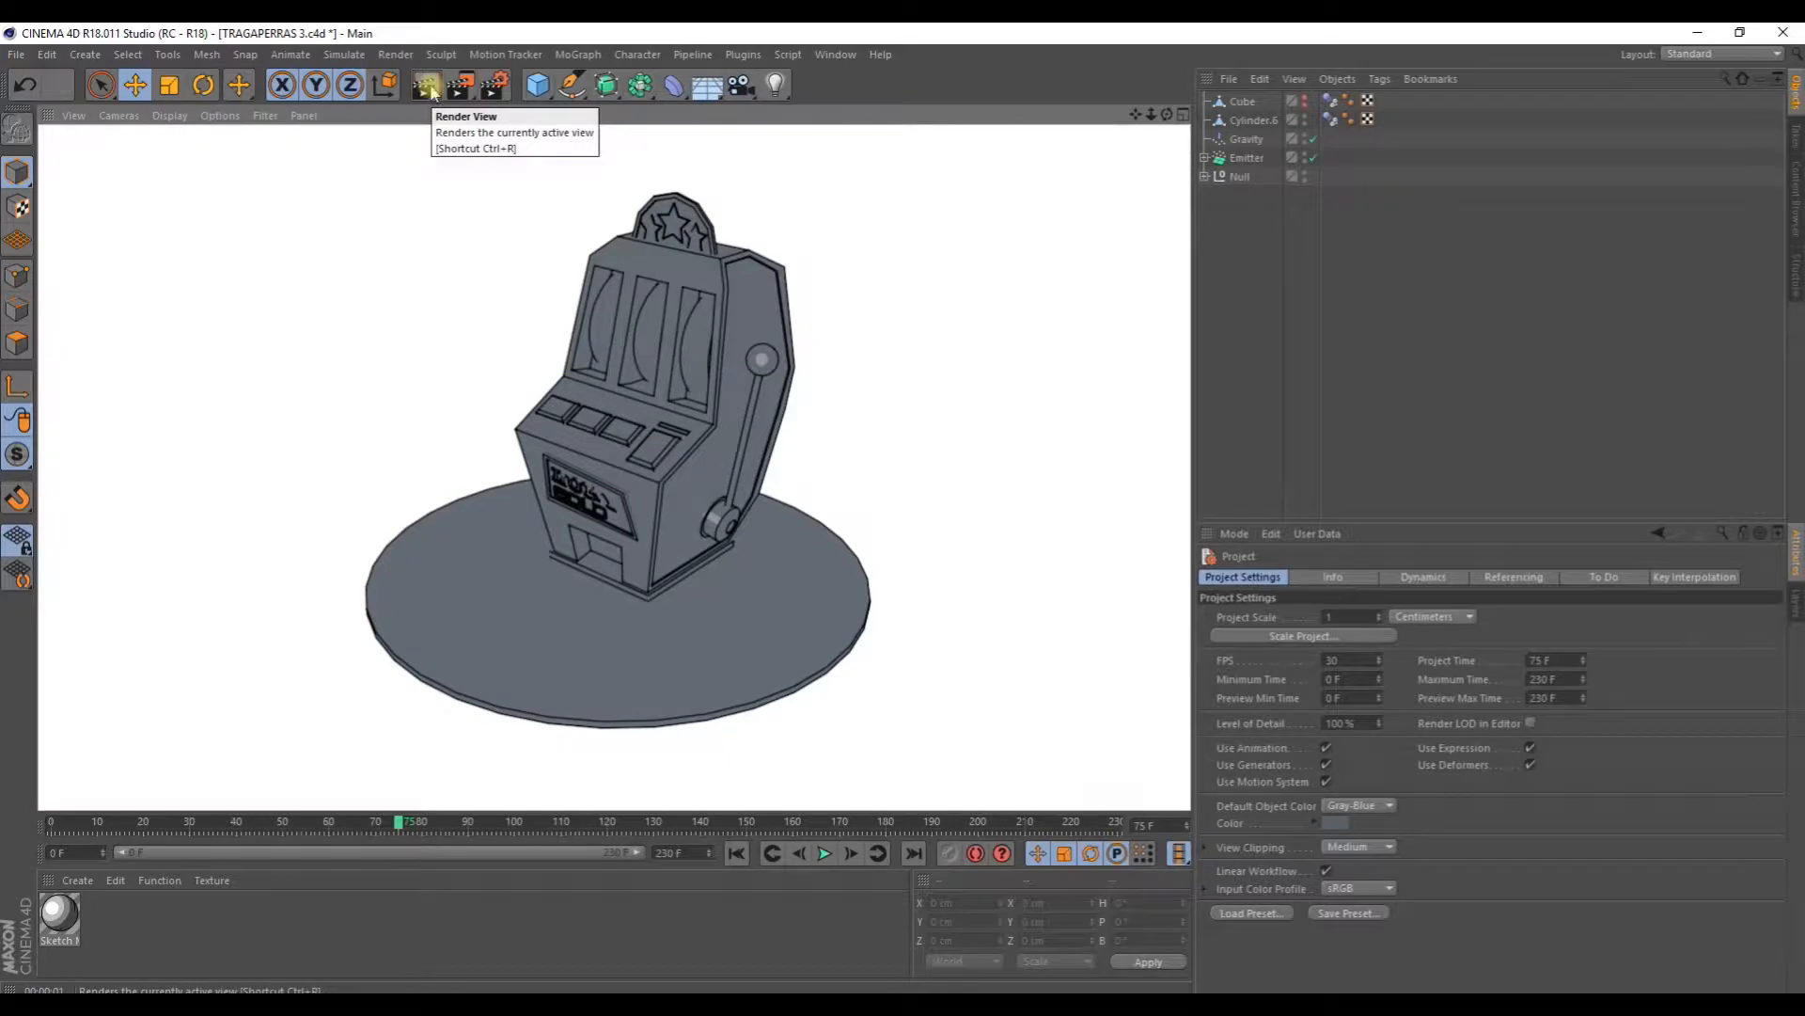
Step: Set the line thickness of the Sketch Mat material to 1
{"action": "scroll", "coordinate": [536, 524], "scroll_direction": "up", "scroll_amount": 10}
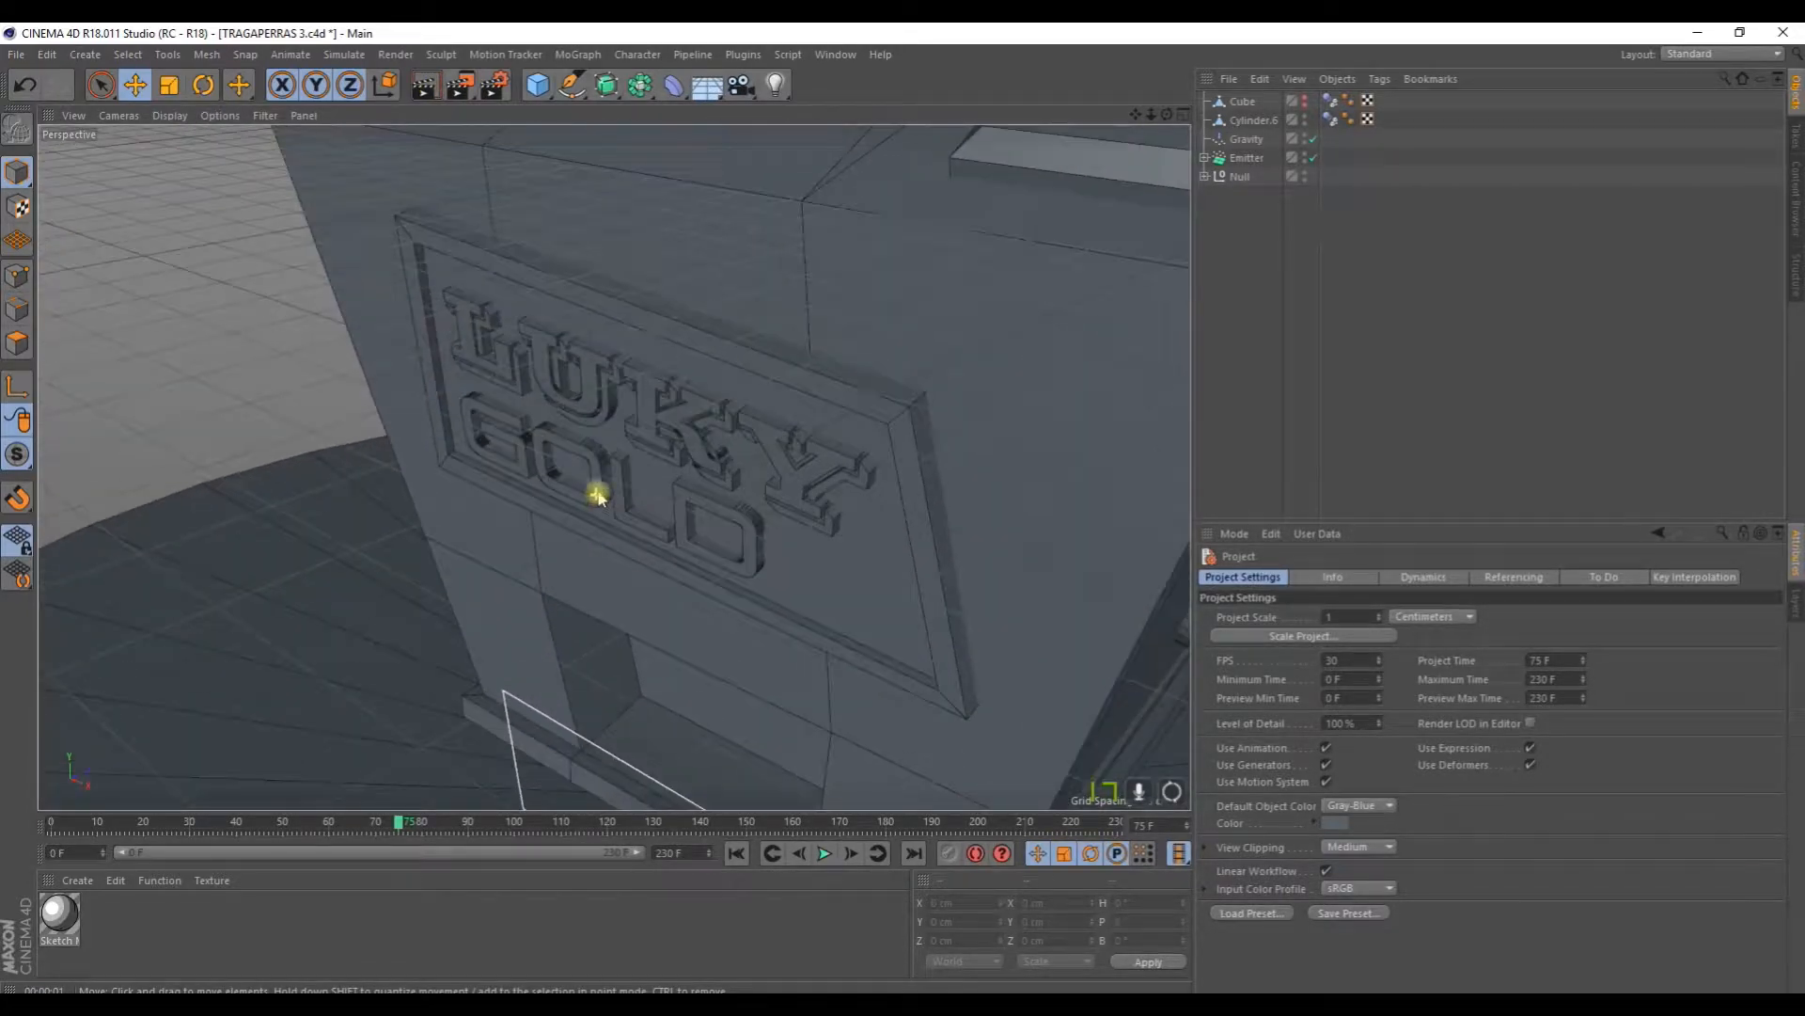
{"action": "scroll", "coordinate": [617, 427], "scroll_direction": "down", "scroll_amount": 10}
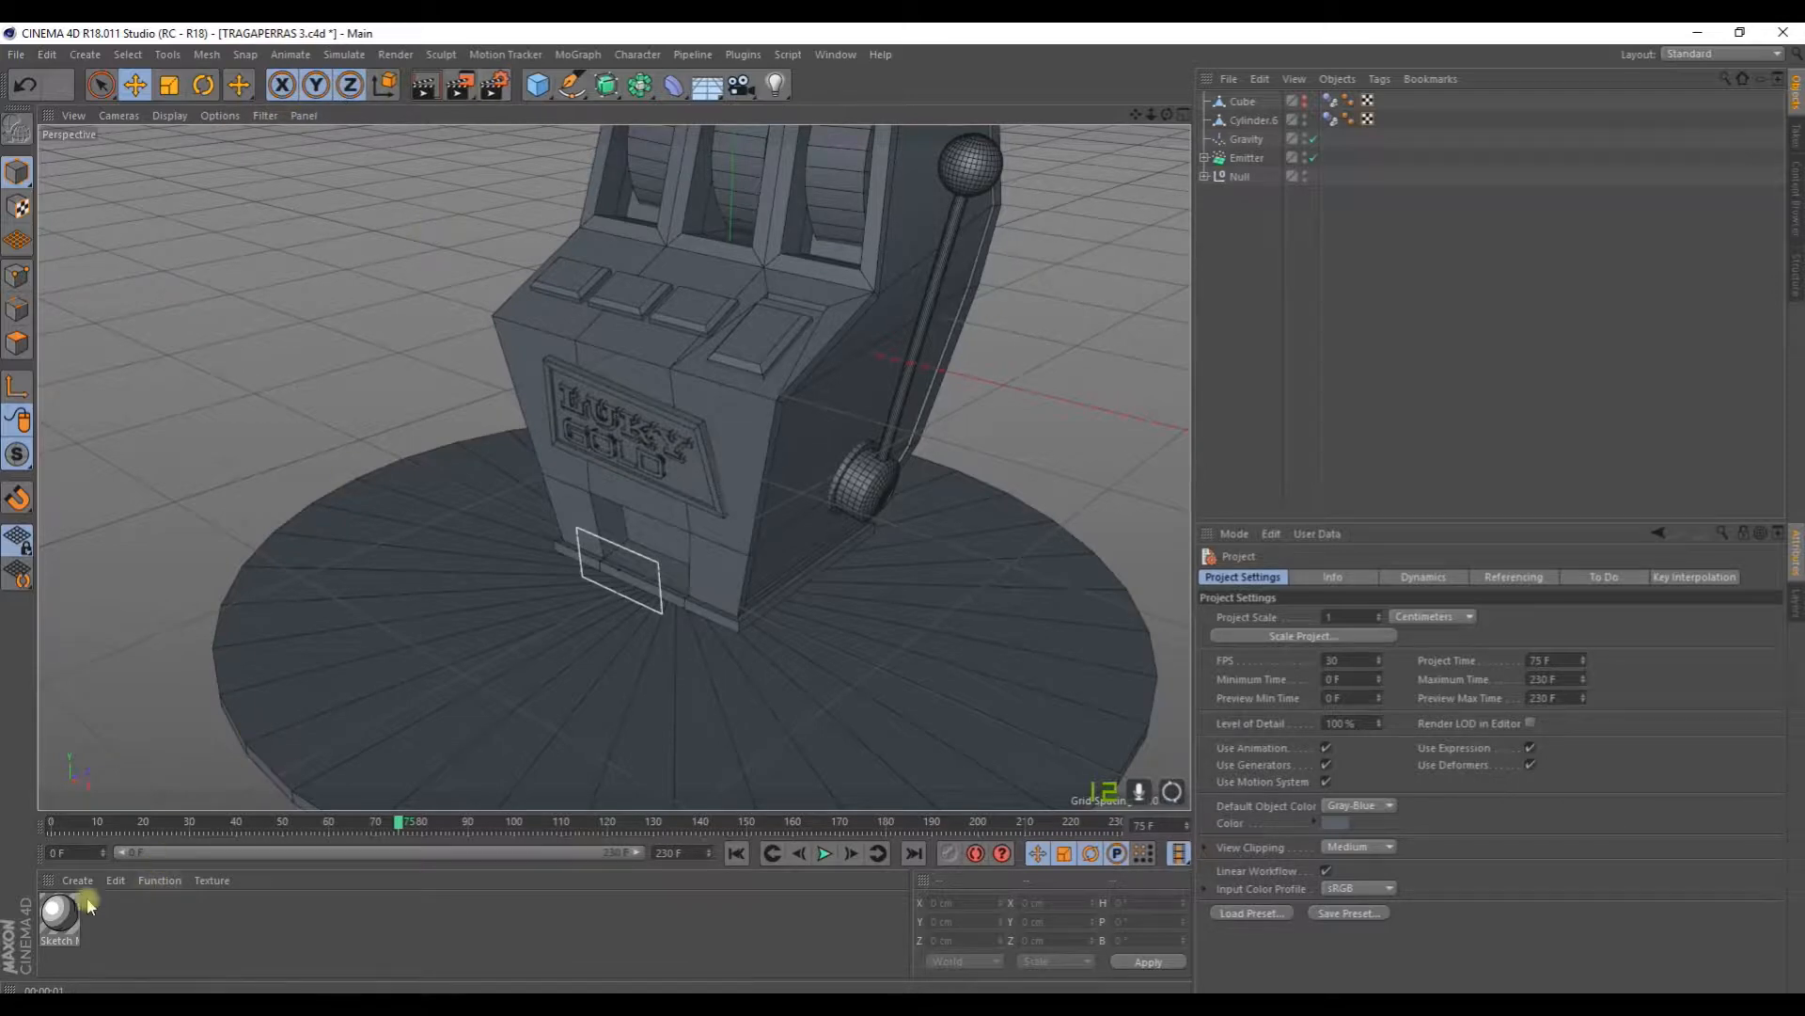
{"action": "double_click", "coordinate": [60, 912]}
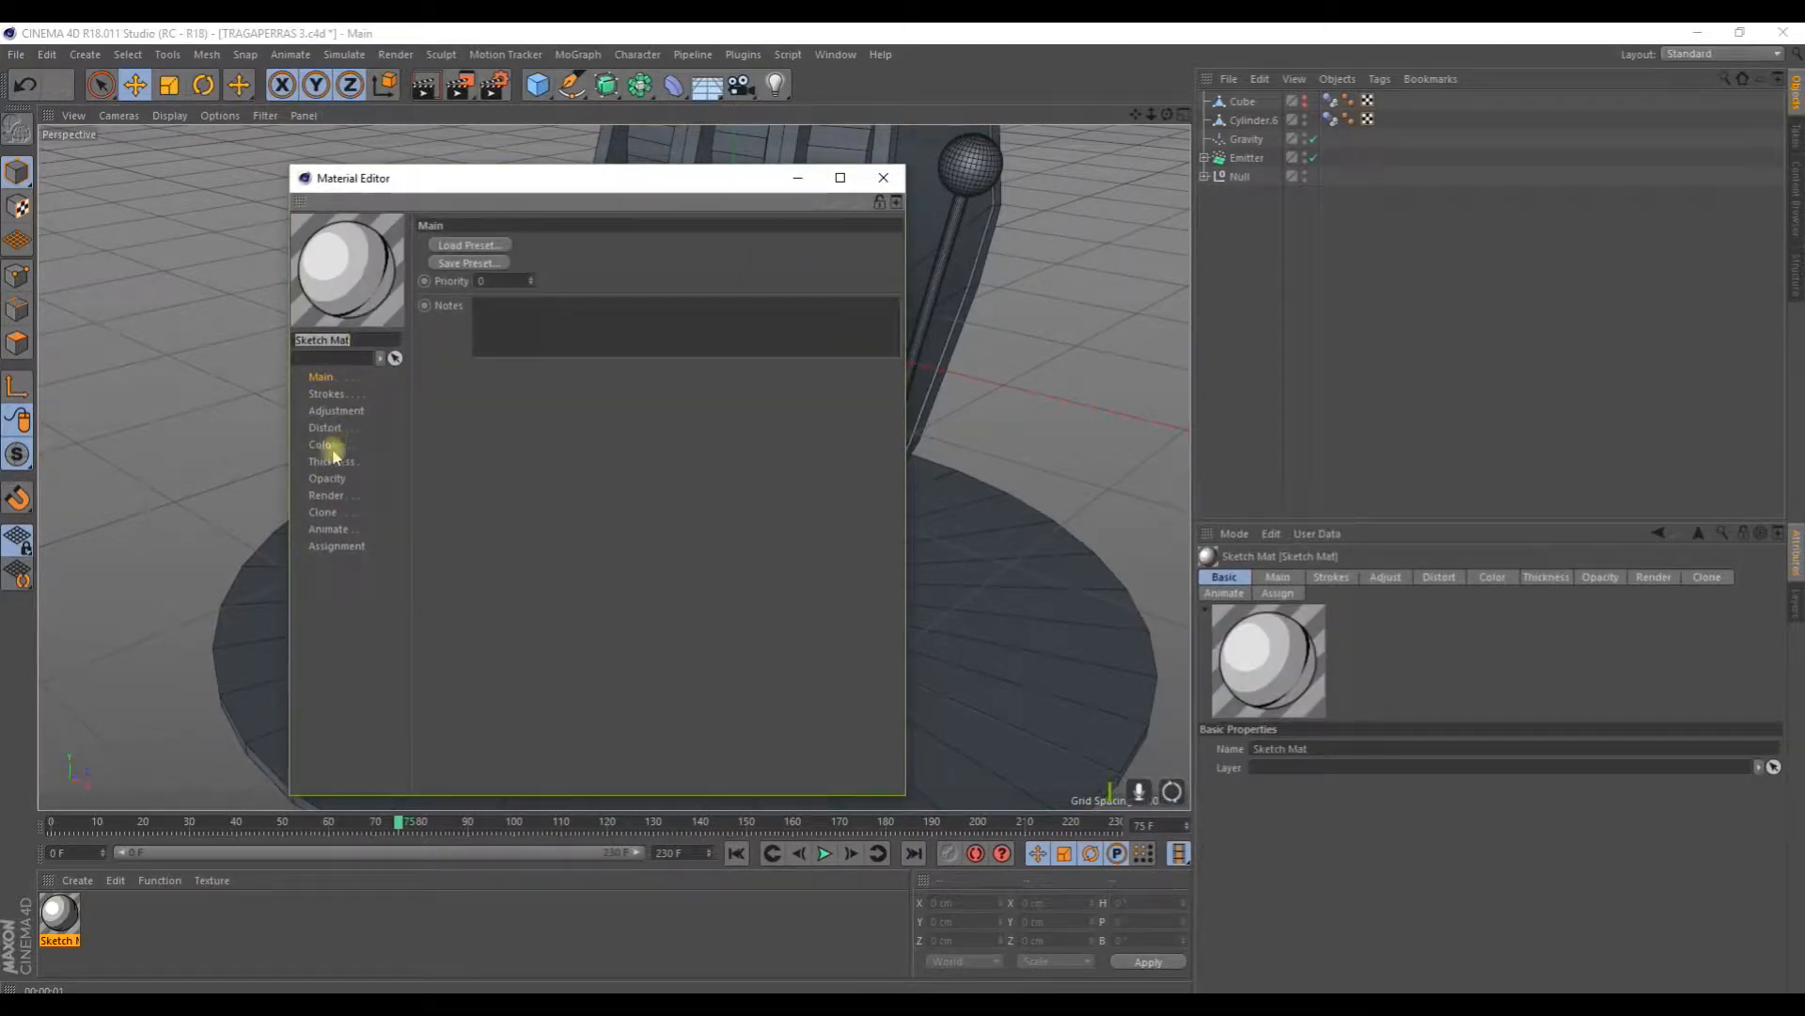
{"action": "left_click", "coordinate": [327, 477]}
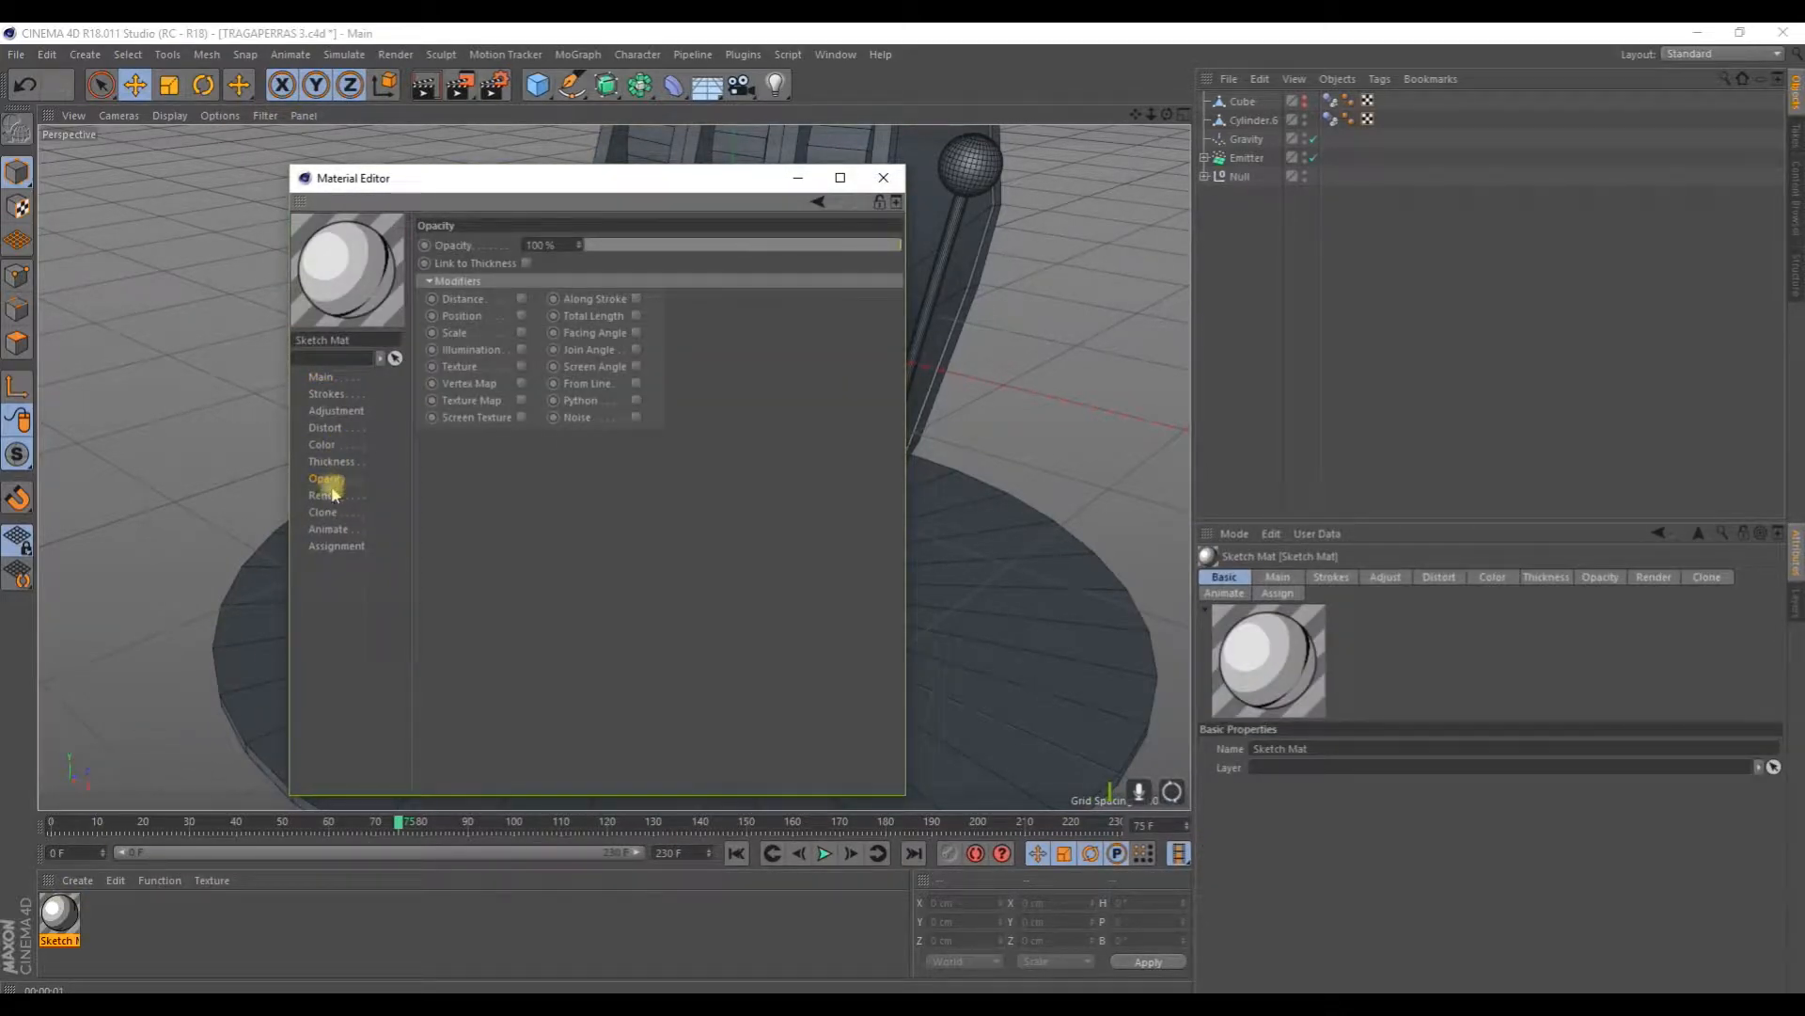
{"action": "left_click", "coordinate": [331, 393]}
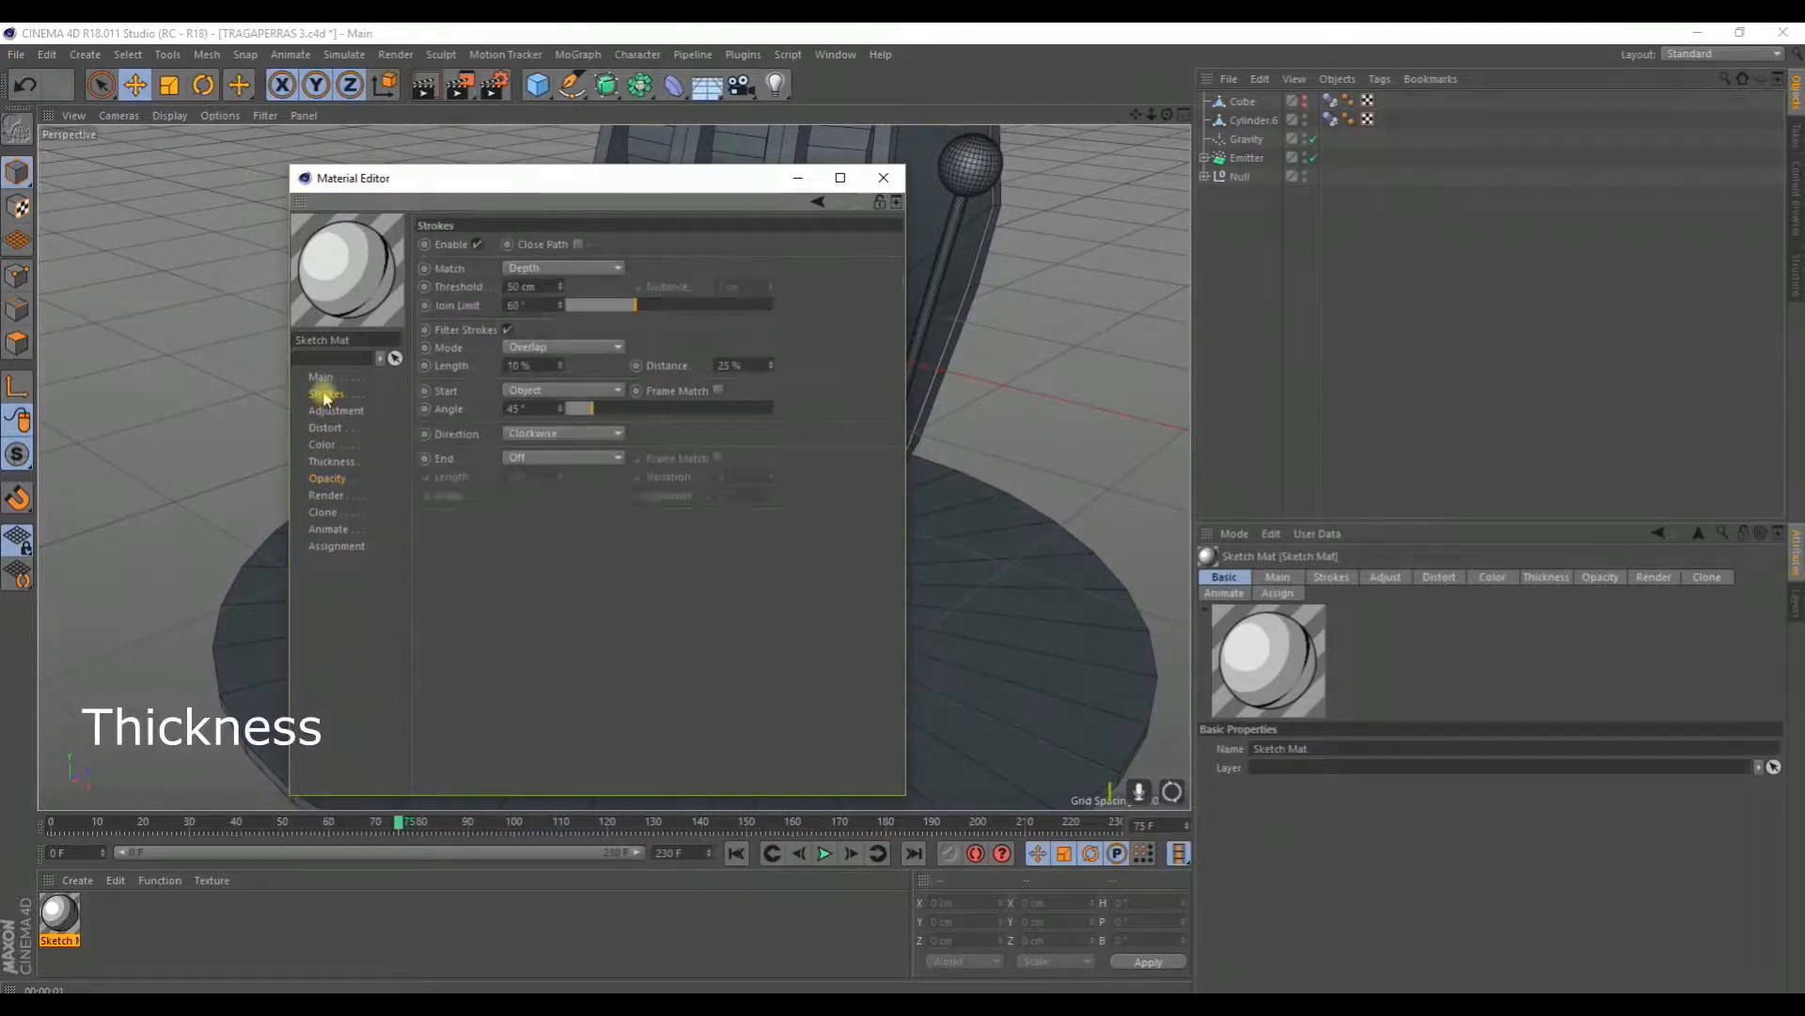
{"action": "left_click", "coordinate": [330, 460]}
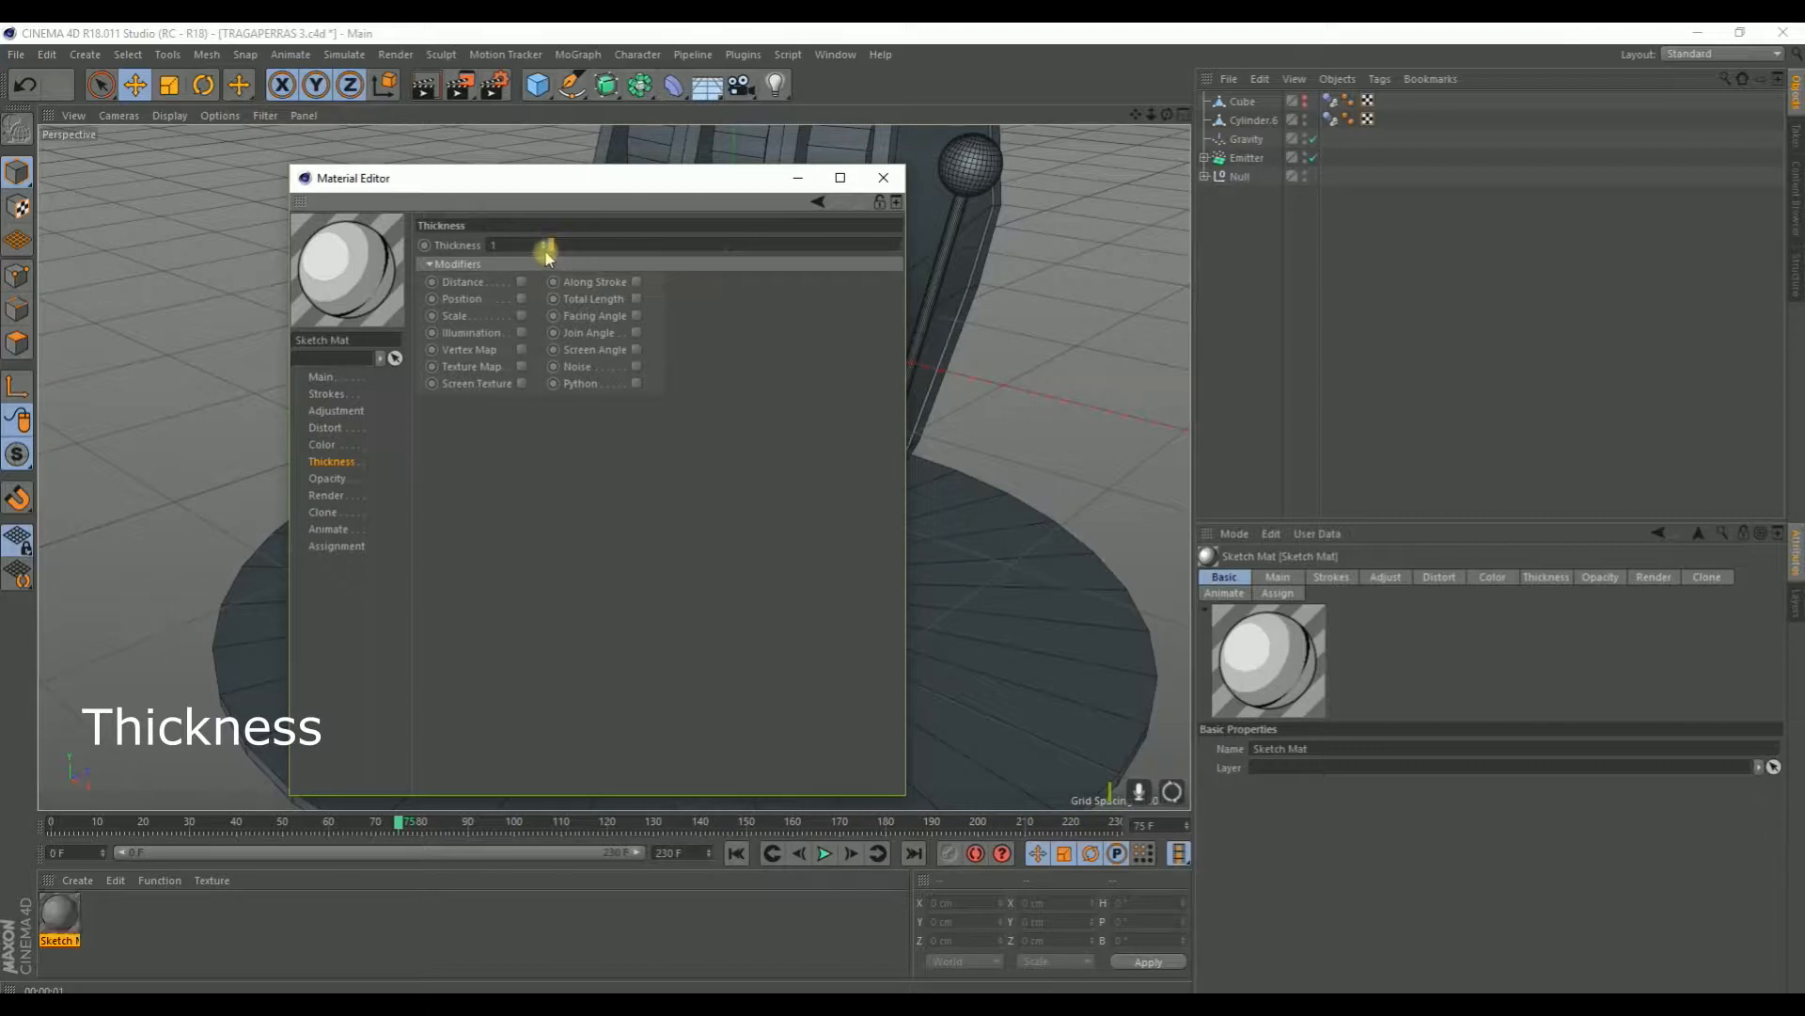
{"action": "left_click", "coordinate": [879, 182]}
Step: Render the whole slot machine and a close-up of its LUKY GOLD sign to check the line thickness
{"action": "scroll", "coordinate": [891, 250], "scroll_direction": "down", "scroll_amount": 6}
{"action": "middle_click_drag", "start_coordinate": [899, 247], "coordinate": [805, 346], "text": "alt"}
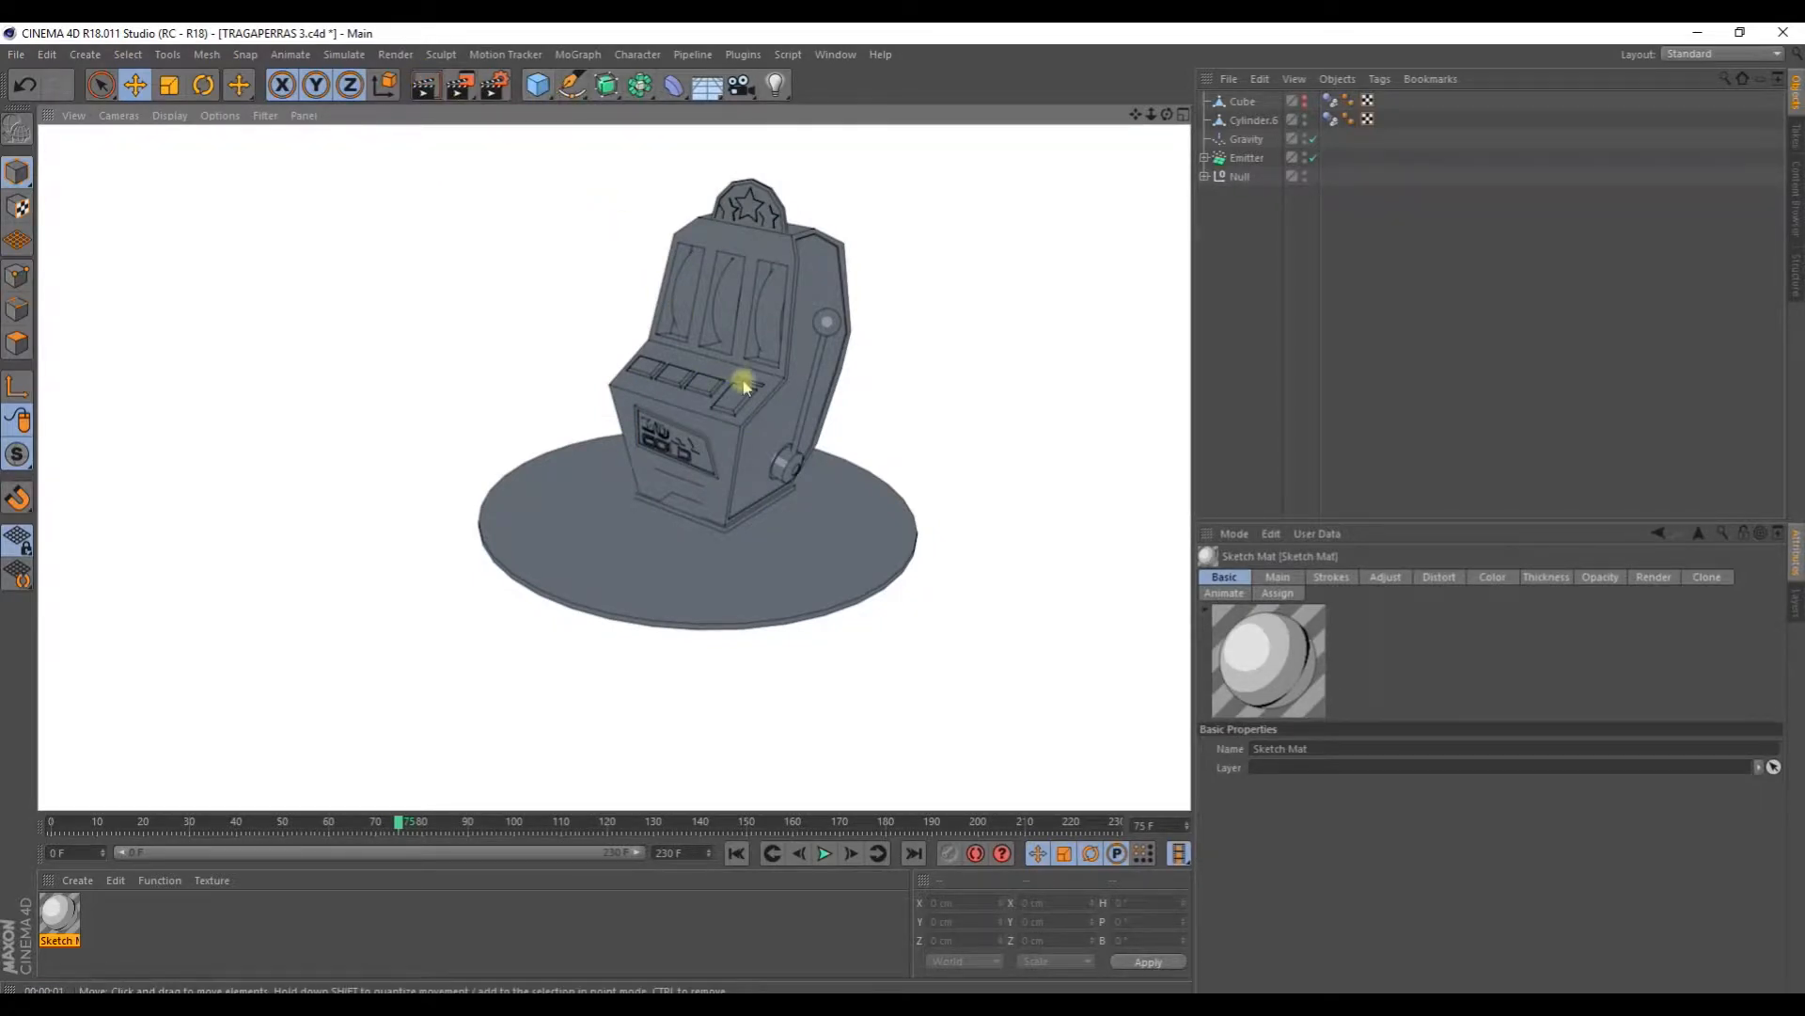
{"action": "scroll", "coordinate": [741, 378], "scroll_direction": "up", "scroll_amount": 5}
{"action": "left_click_drag", "start_coordinate": [749, 339], "coordinate": [726, 450], "text": "alt"}
{"action": "left_click", "coordinate": [683, 475]}
{"action": "scroll", "coordinate": [683, 475], "scroll_direction": "up", "scroll_amount": 4}
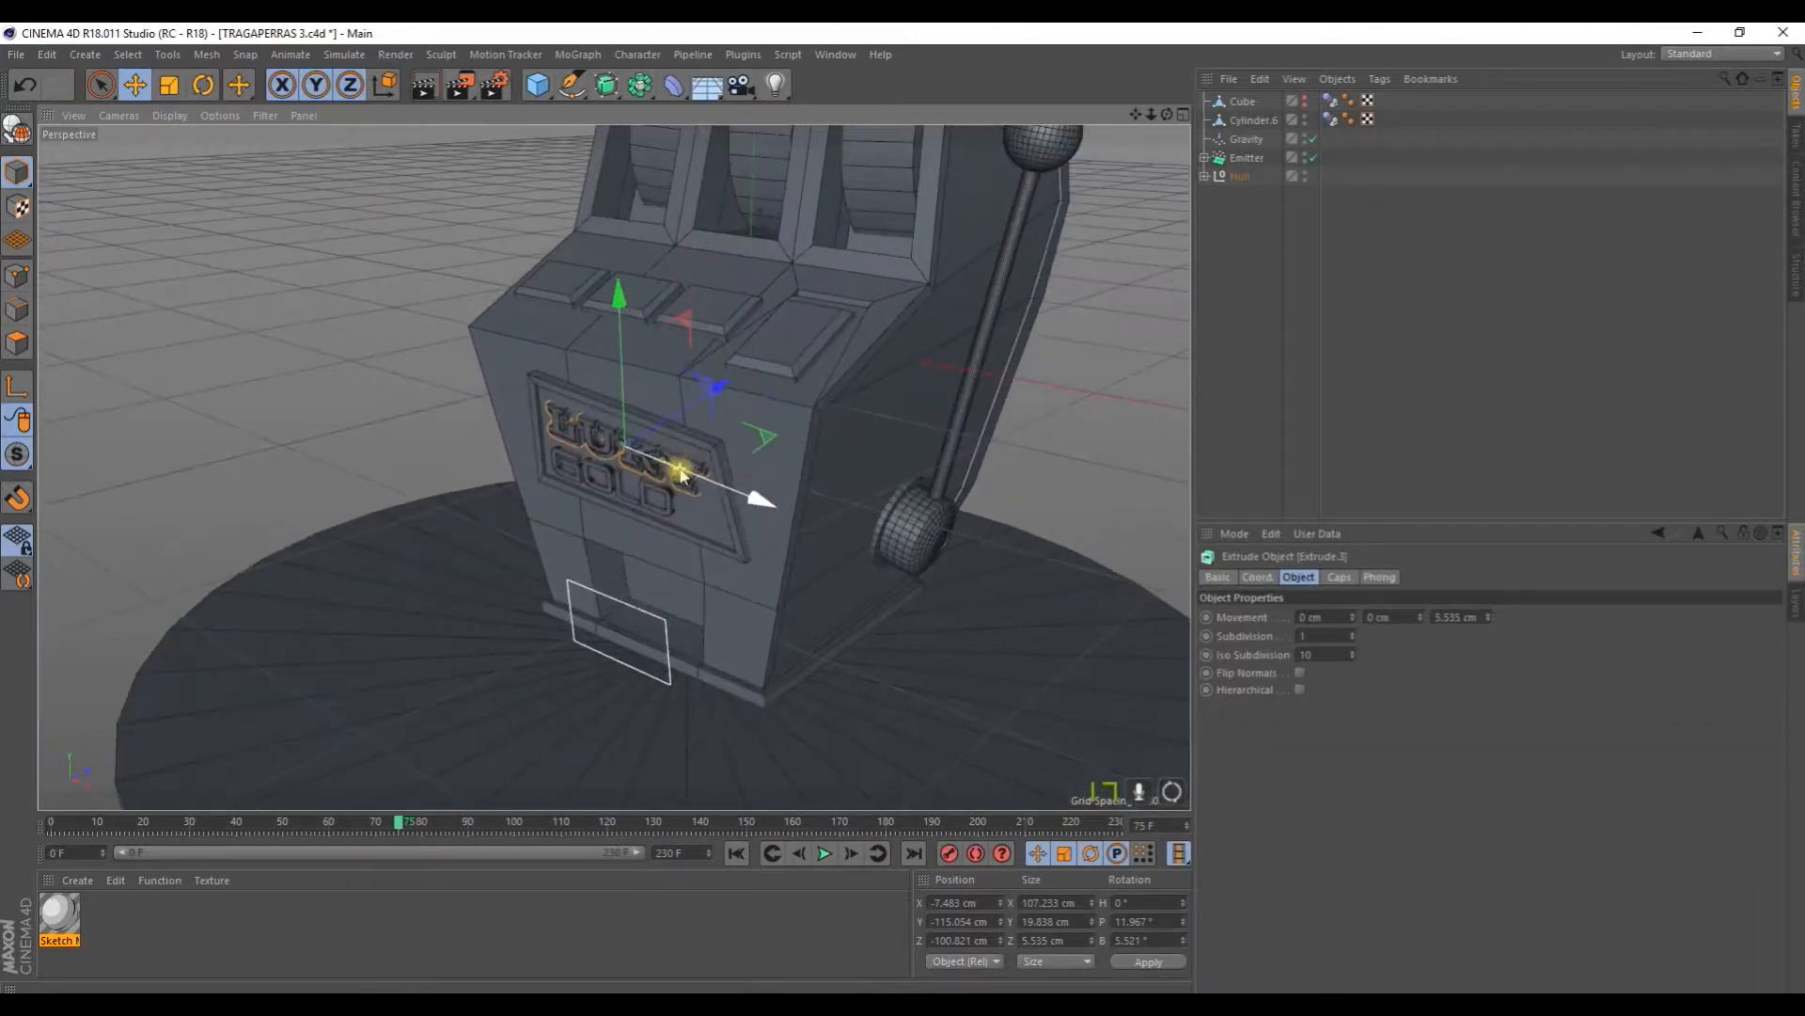
{"action": "left_click", "coordinate": [420, 89]}
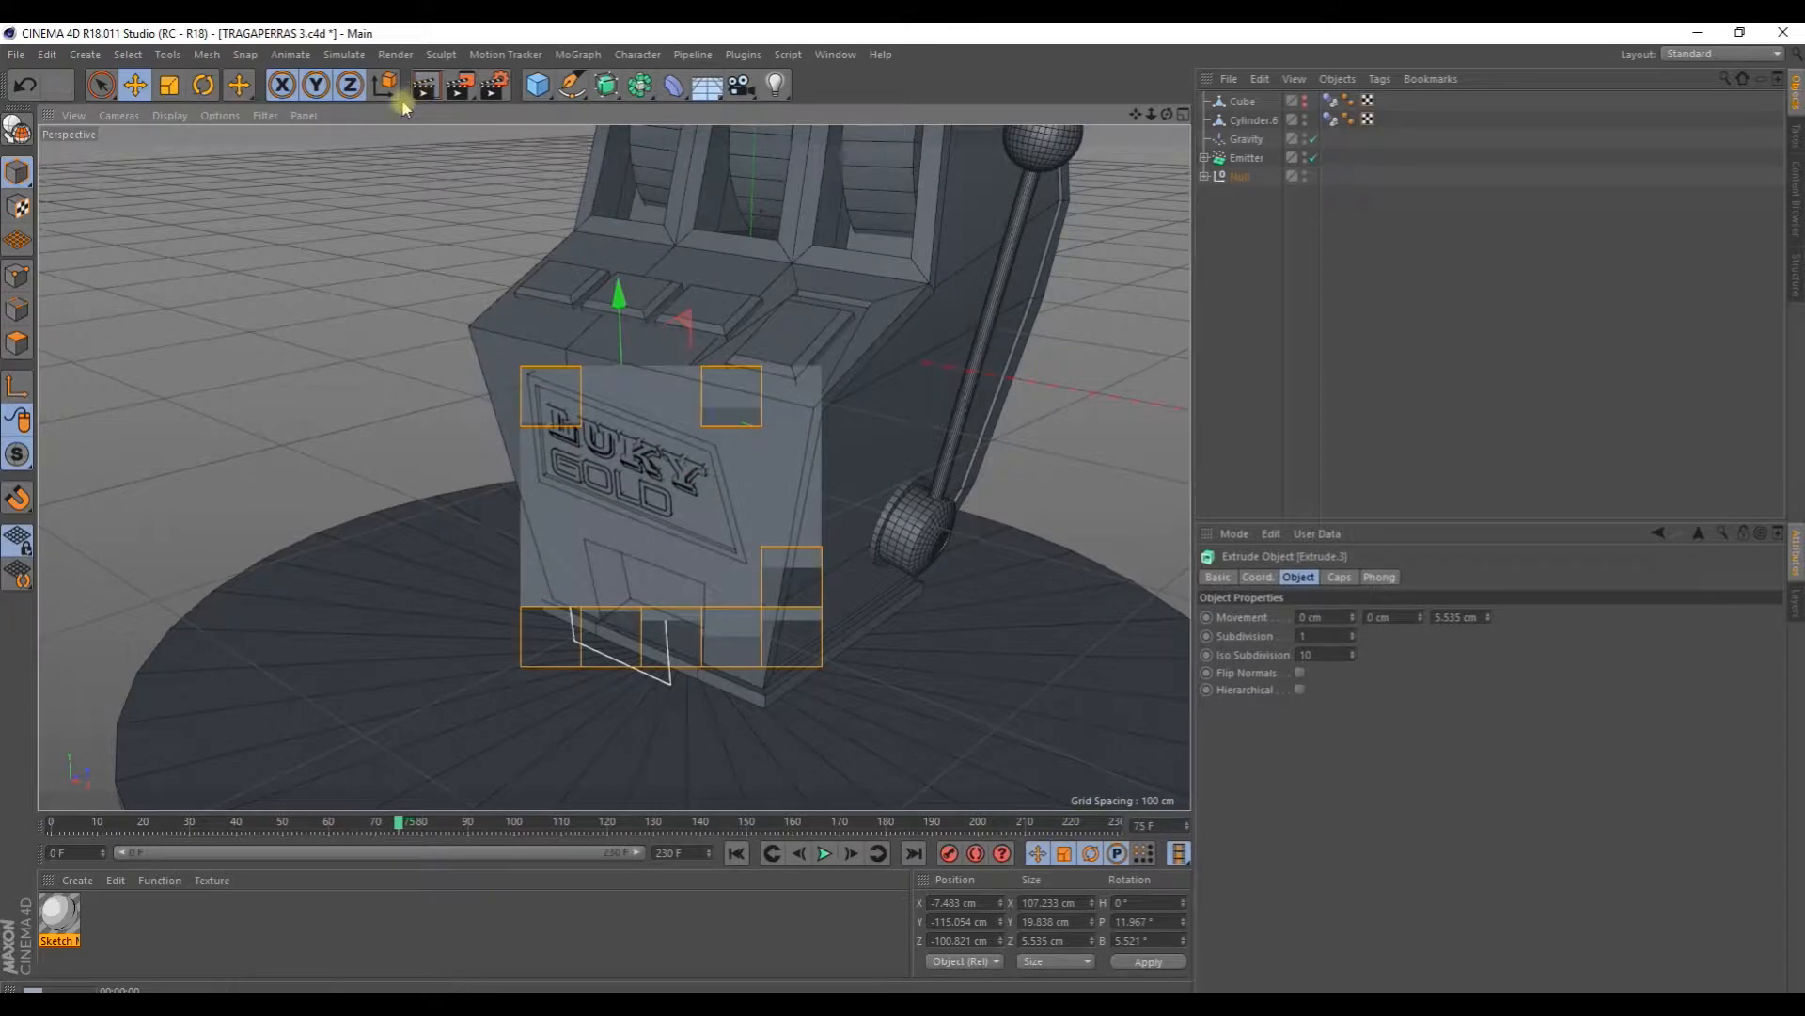
{"action": "scroll", "coordinate": [561, 478], "scroll_direction": "down", "scroll_amount": 5}
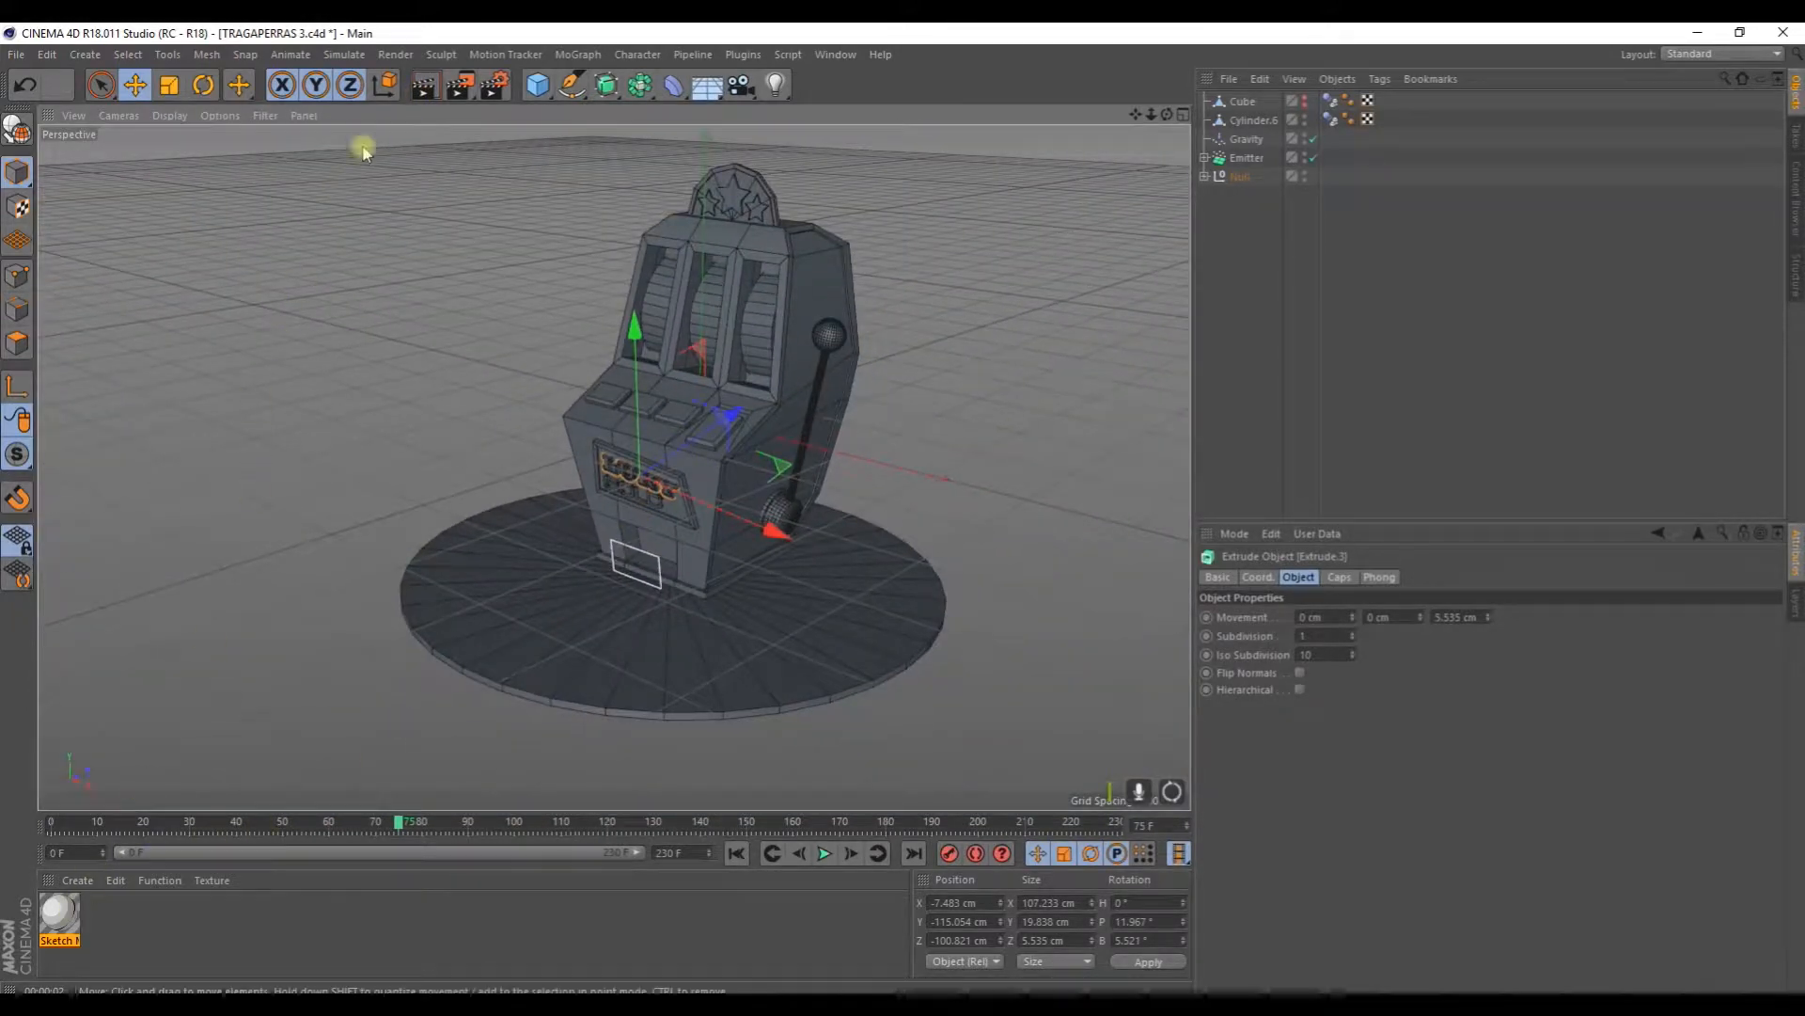
{"action": "left_click", "coordinate": [426, 85]}
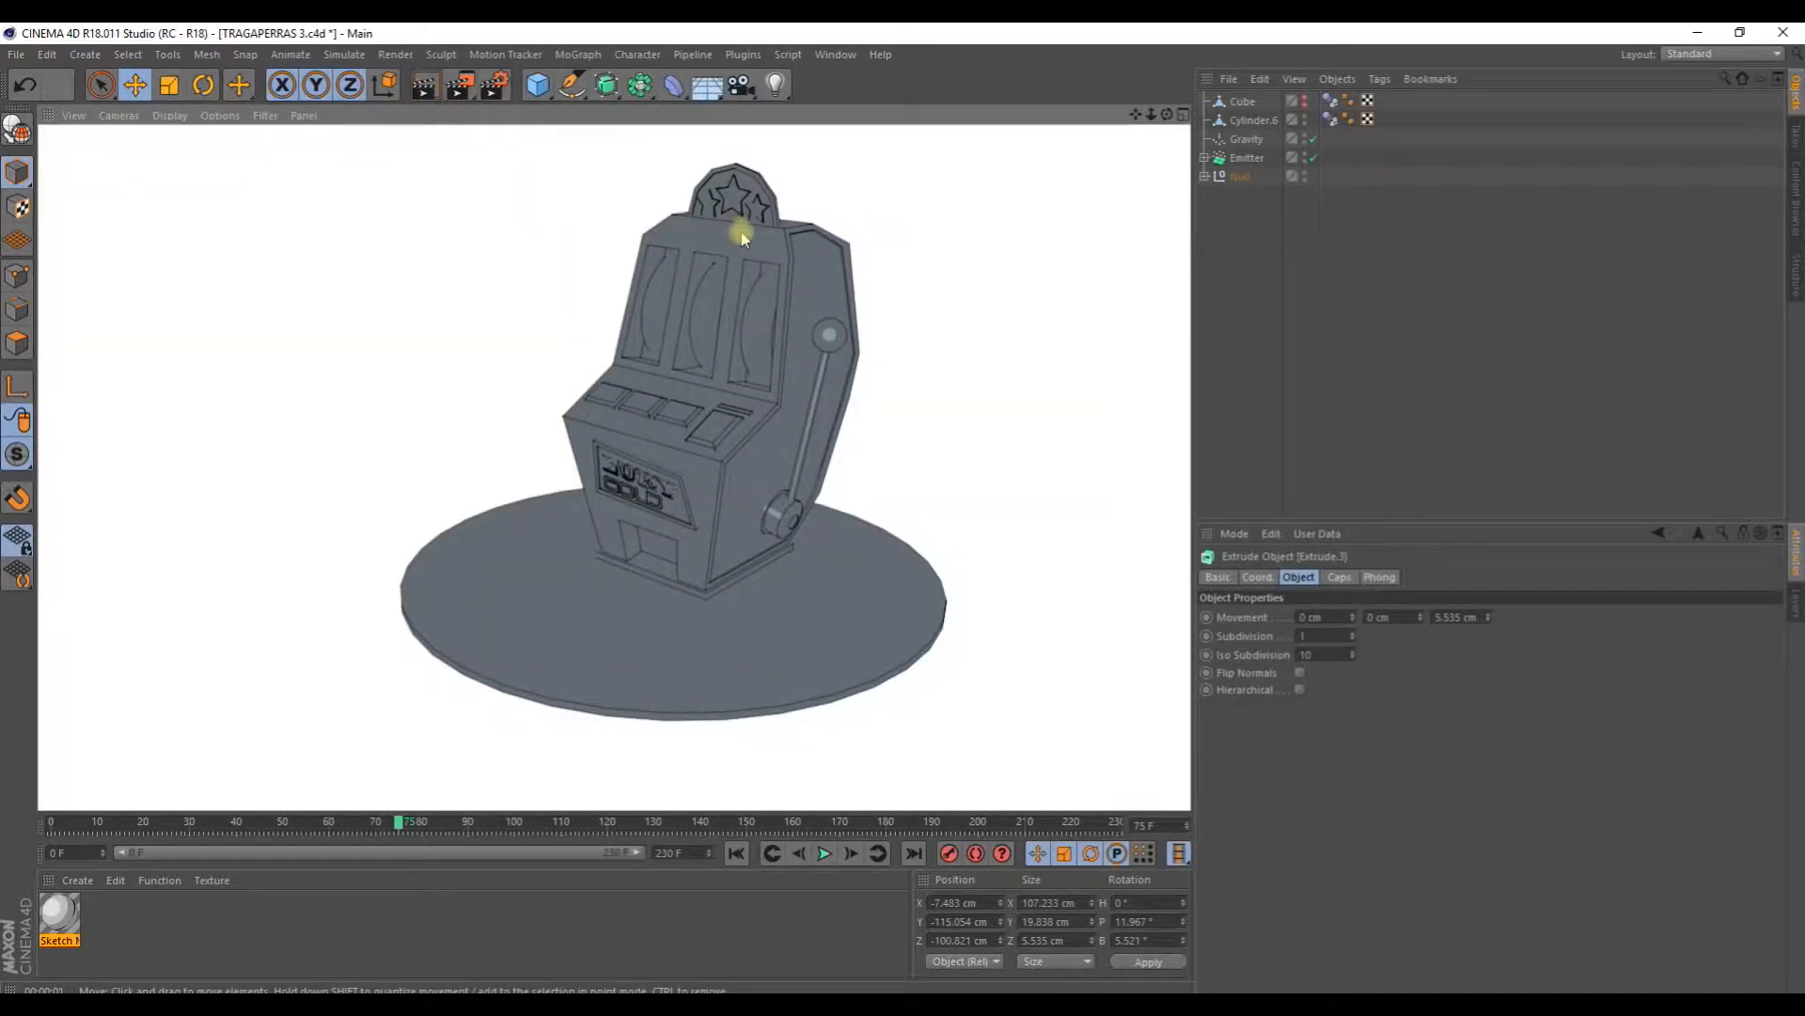
Step: Create a new standard material alongside Sketch Mat
{"action": "scroll", "coordinate": [697, 605], "scroll_direction": "up", "scroll_amount": 6}
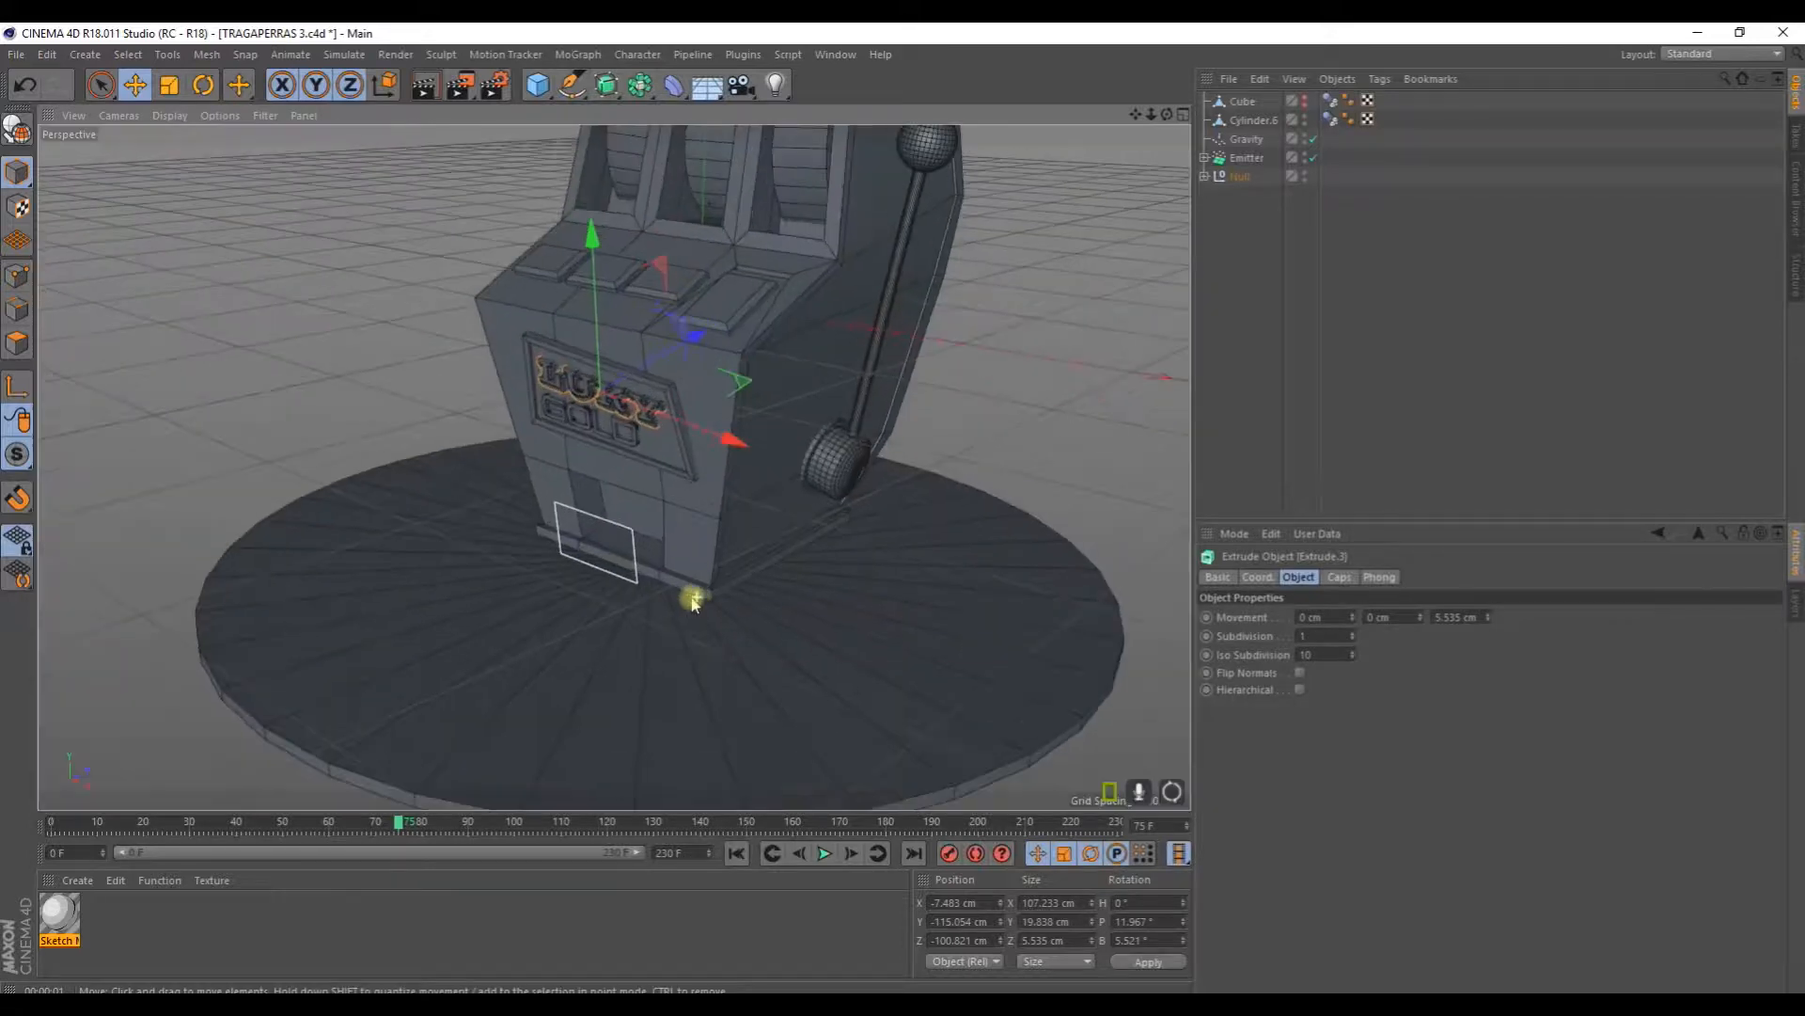
{"action": "left_click", "coordinate": [58, 912]}
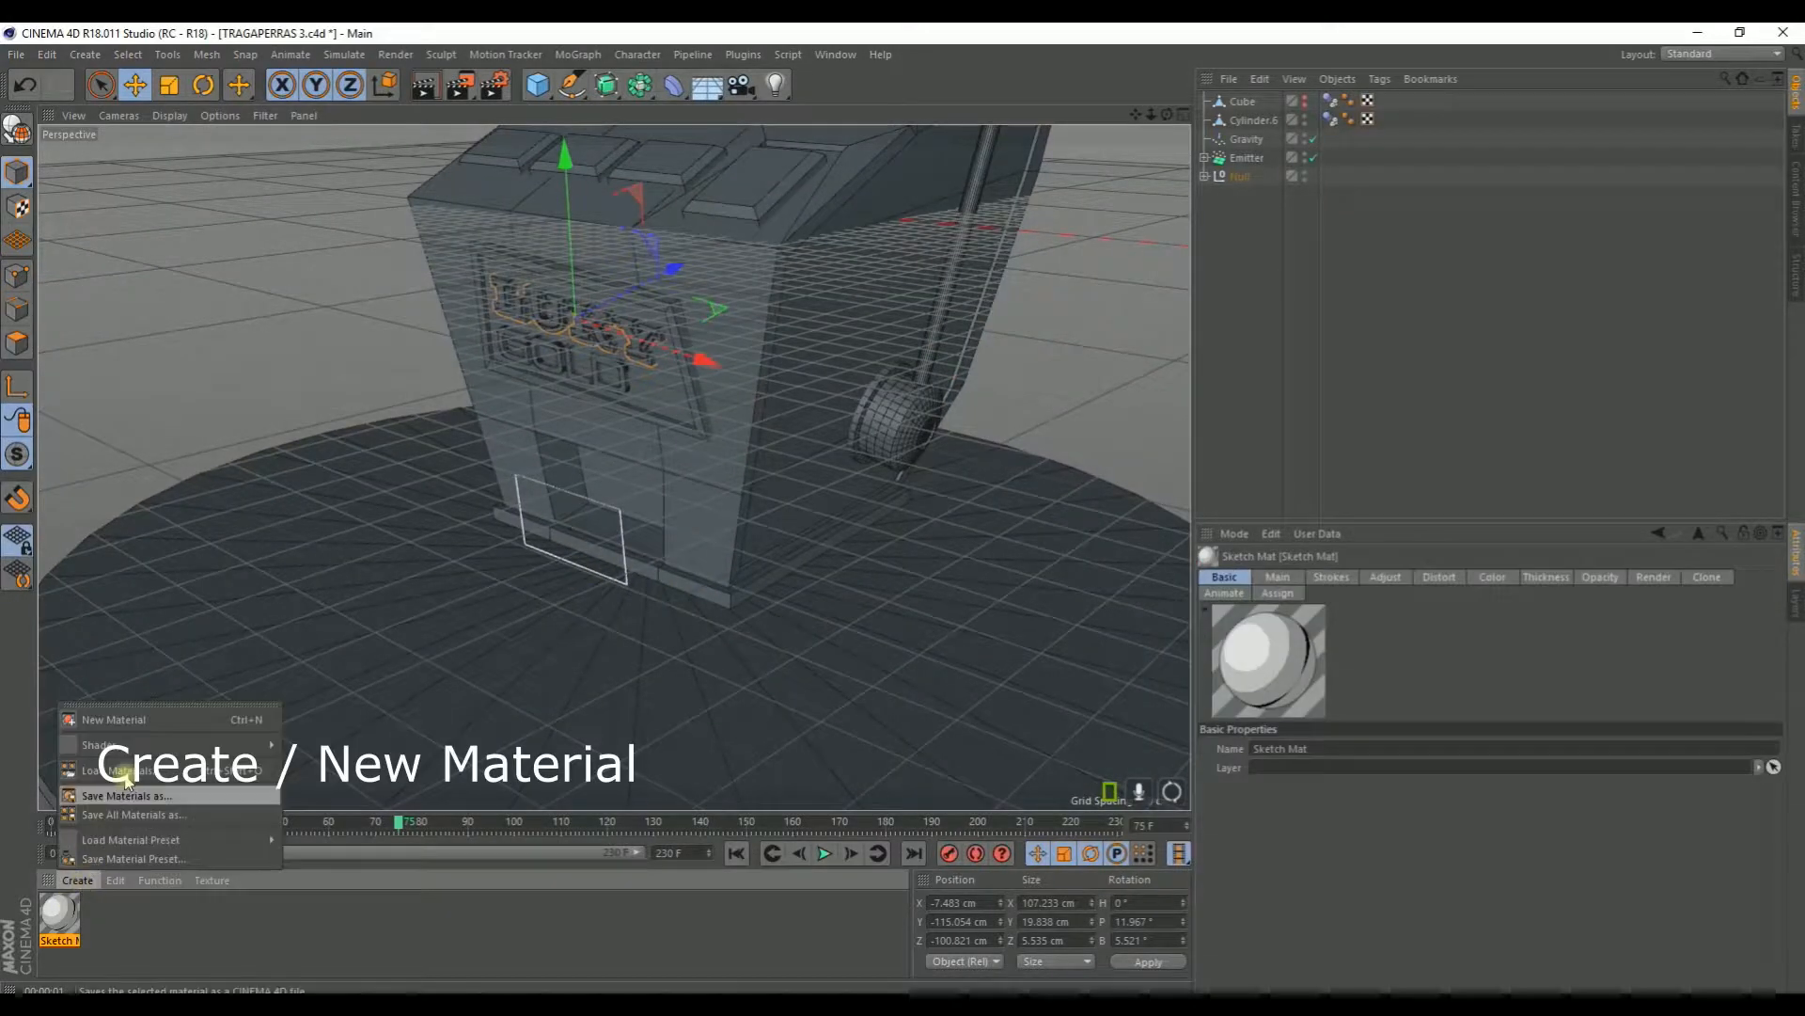
{"action": "left_click", "coordinate": [141, 879]}
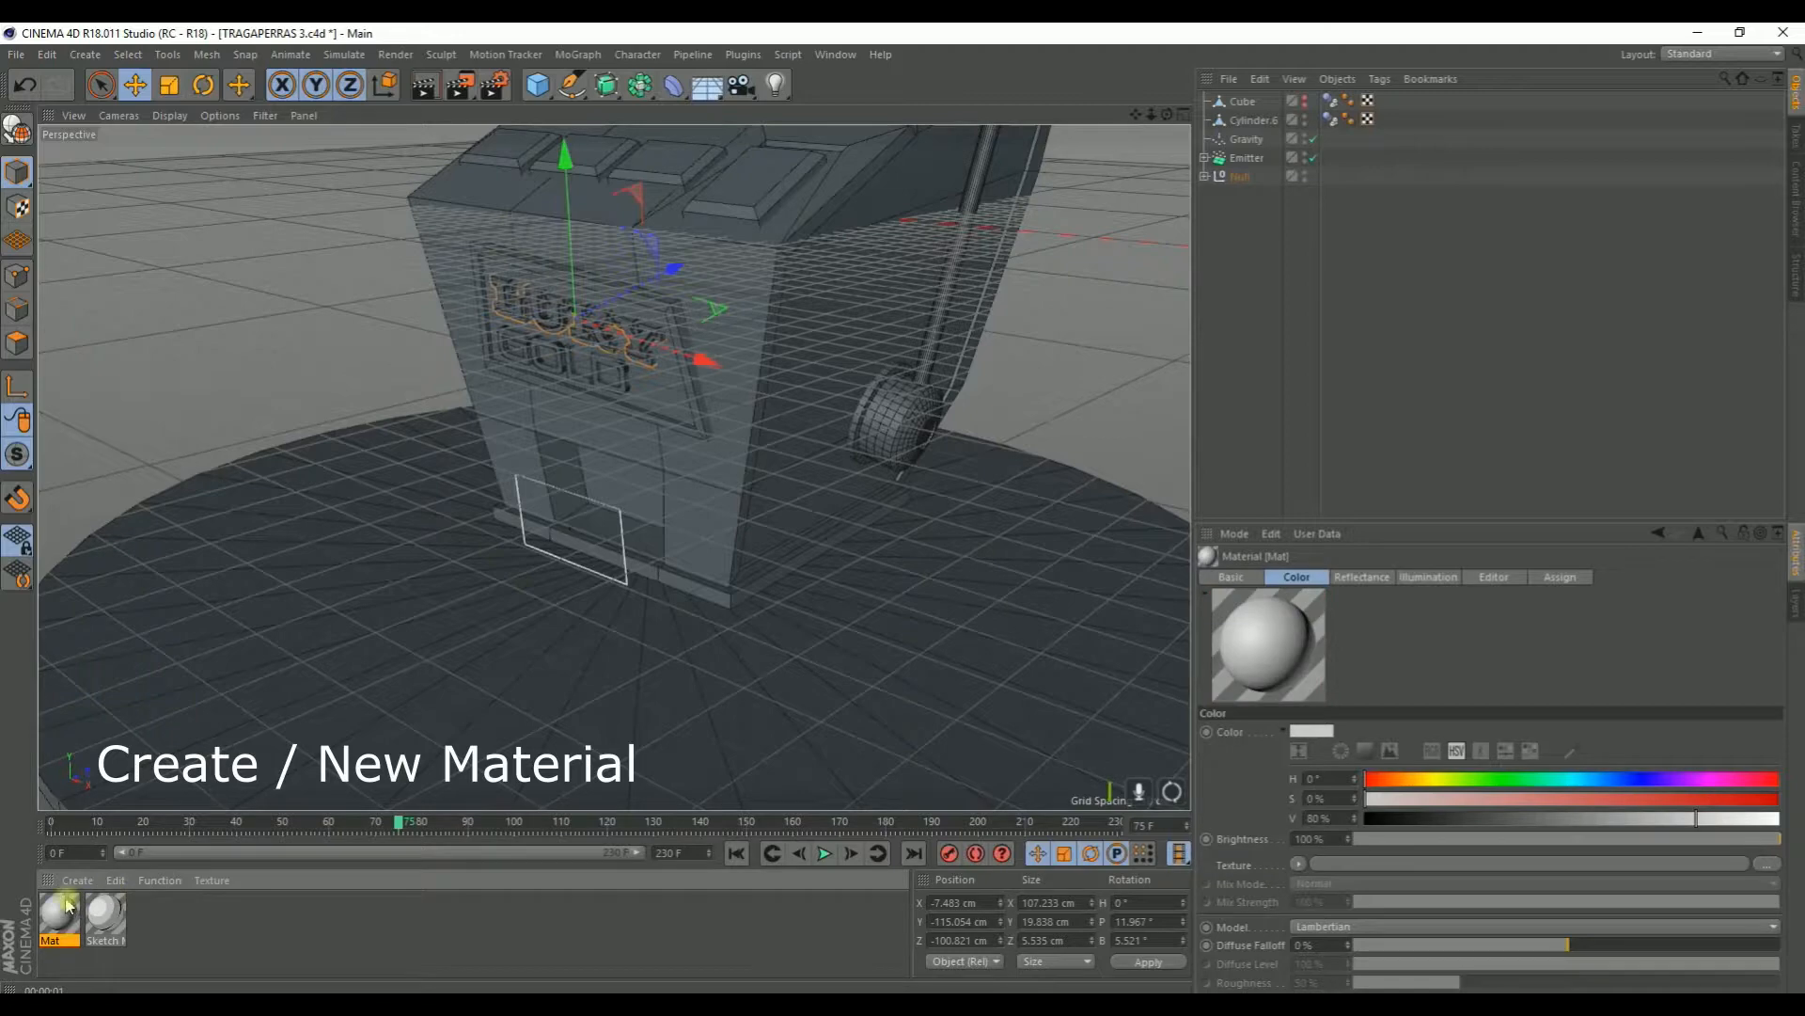
Step: Expand the Null group to list the slot machine's parts and clear the object selection
{"action": "scroll", "coordinate": [407, 493], "scroll_direction": "down", "scroll_amount": 5}
{"action": "left_click", "coordinate": [1219, 179]}
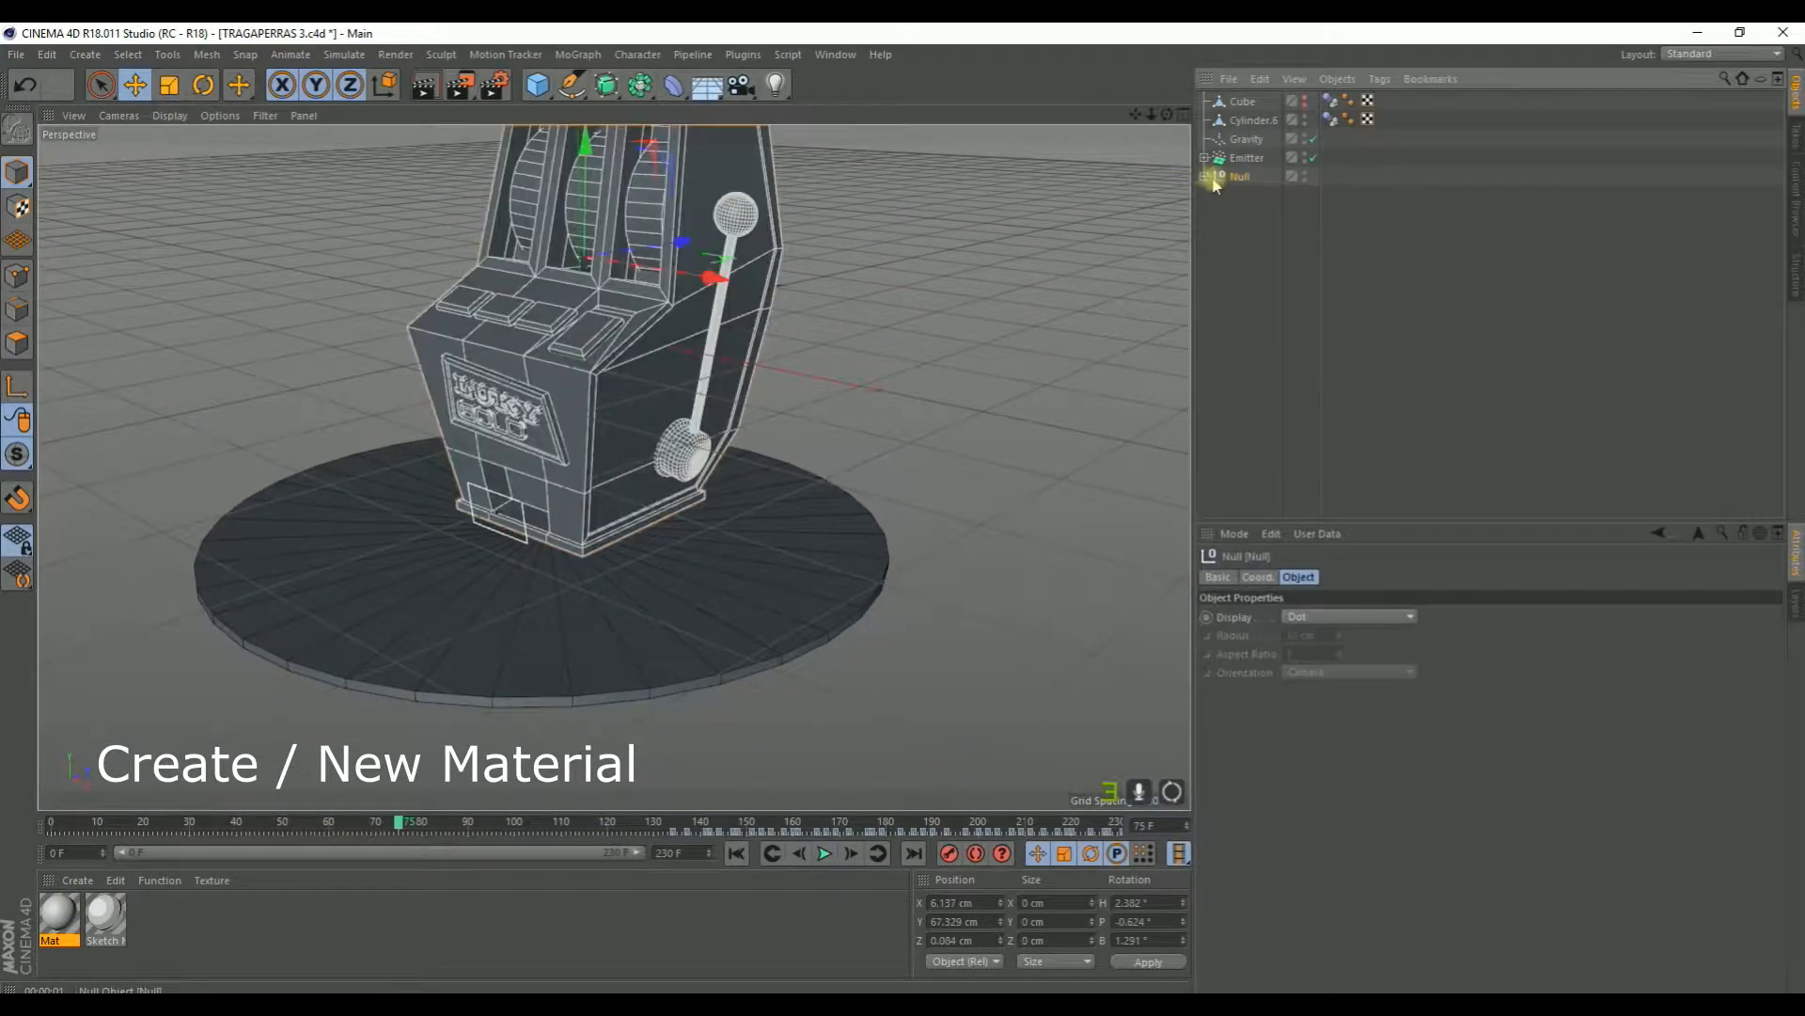
{"action": "left_click", "coordinate": [1204, 177]}
{"action": "scroll", "coordinate": [1064, 319], "scroll_direction": "down", "scroll_amount": 4}
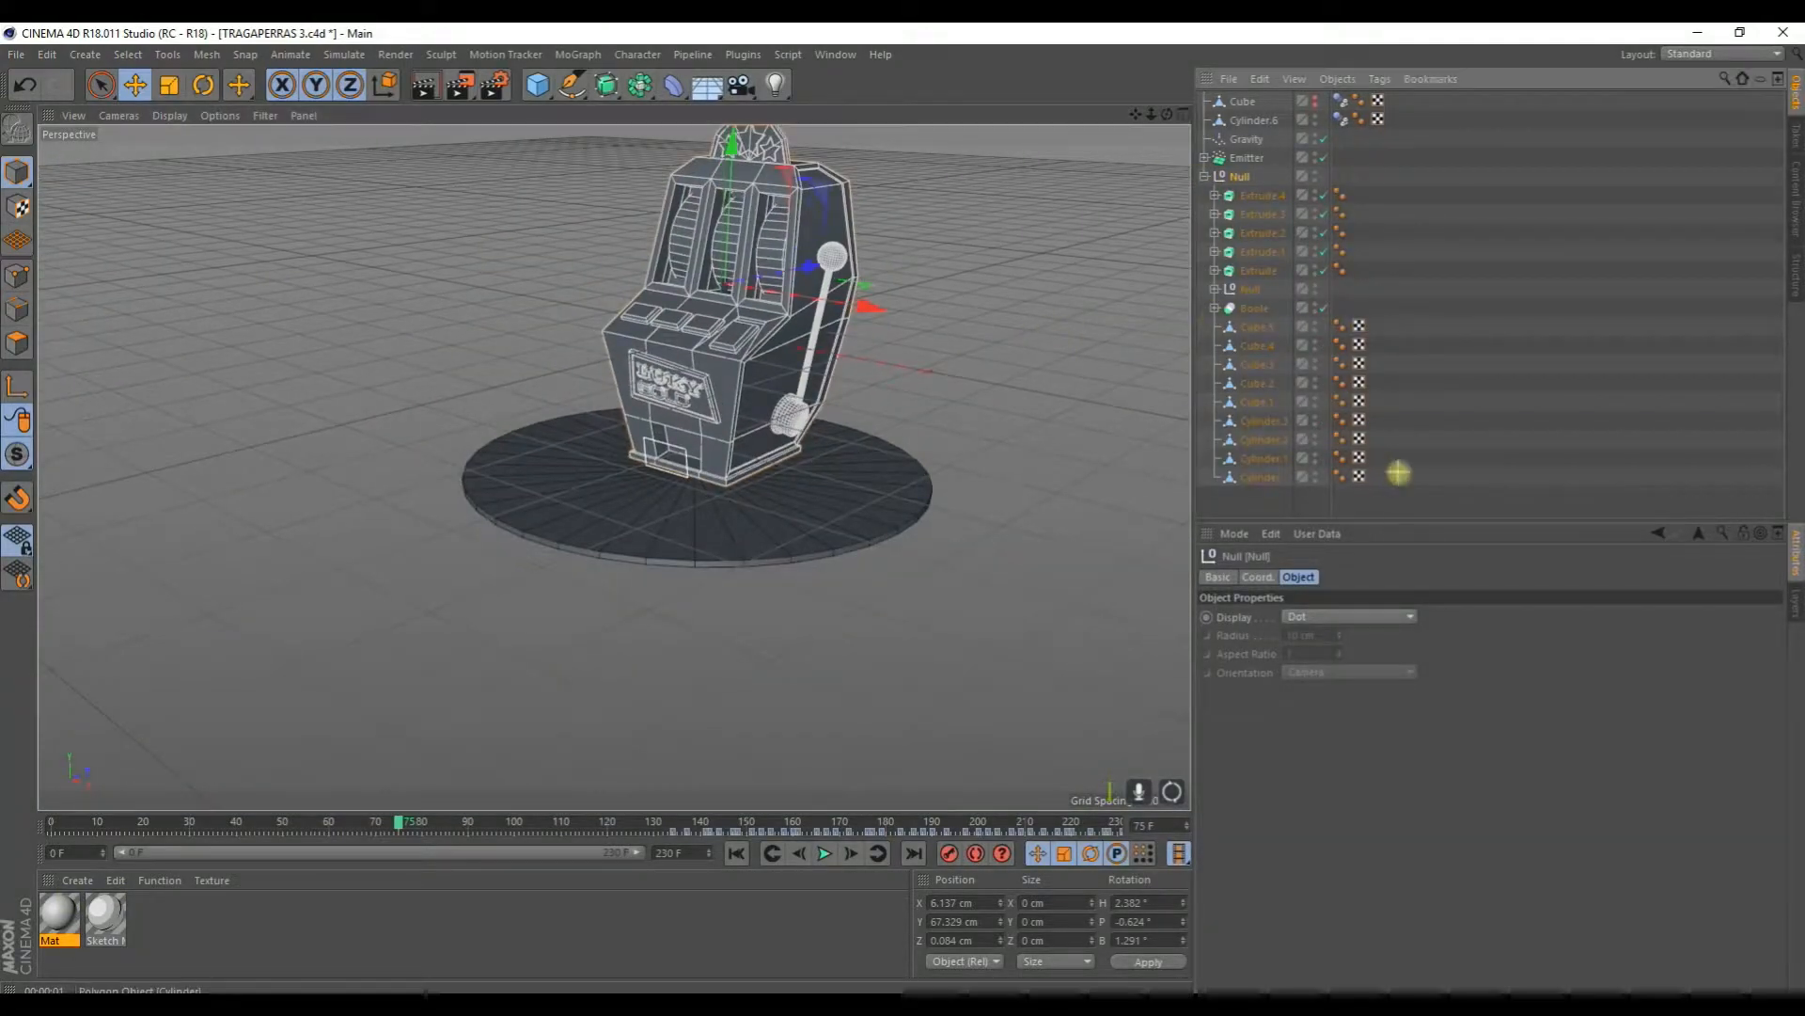
{"action": "left_click", "coordinate": [1237, 506]}
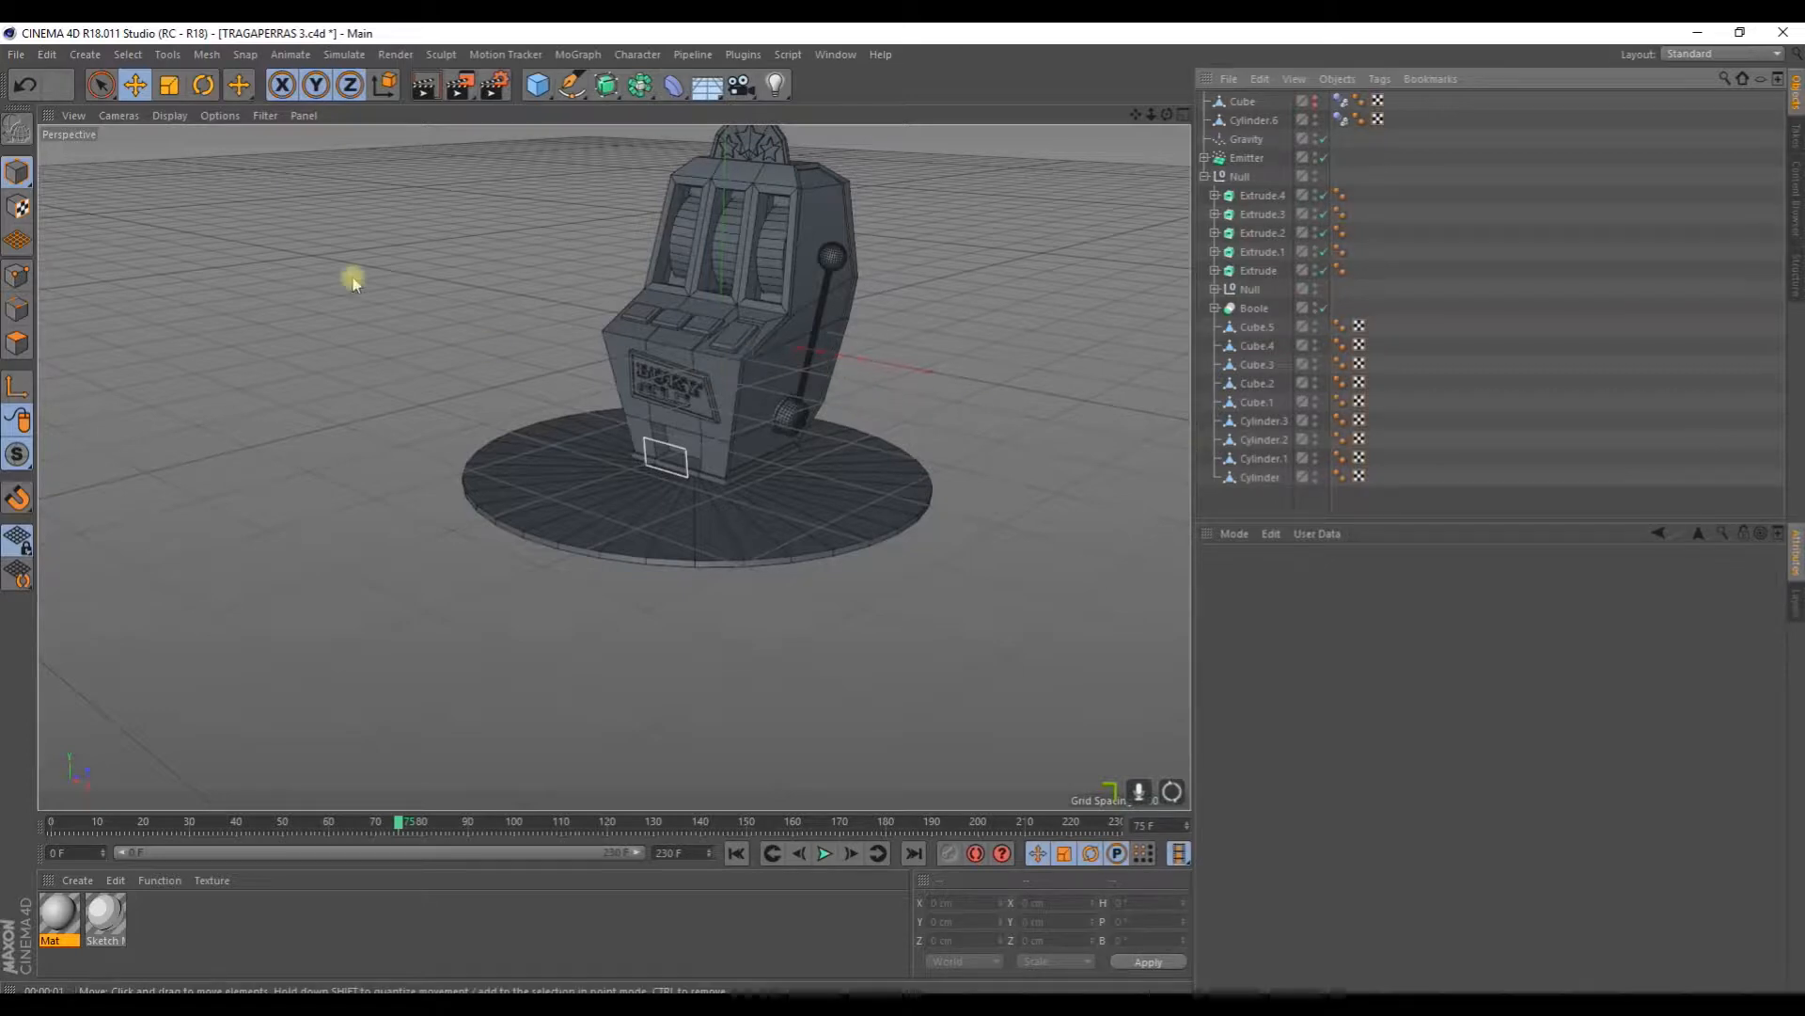
Step: Select the slot machine's main body, the Boole object, and get a close view of its upper part
{"action": "left_click", "coordinate": [752, 387]}
{"action": "scroll", "coordinate": [750, 374], "scroll_direction": "up", "scroll_amount": 4}
{"action": "left_click_drag", "start_coordinate": [765, 354], "coordinate": [807, 468], "text": "alt"}
{"action": "scroll", "coordinate": [826, 292], "scroll_direction": "up", "scroll_amount": 3}
{"action": "left_click_drag", "start_coordinate": [827, 291], "coordinate": [775, 296], "text": "alt"}
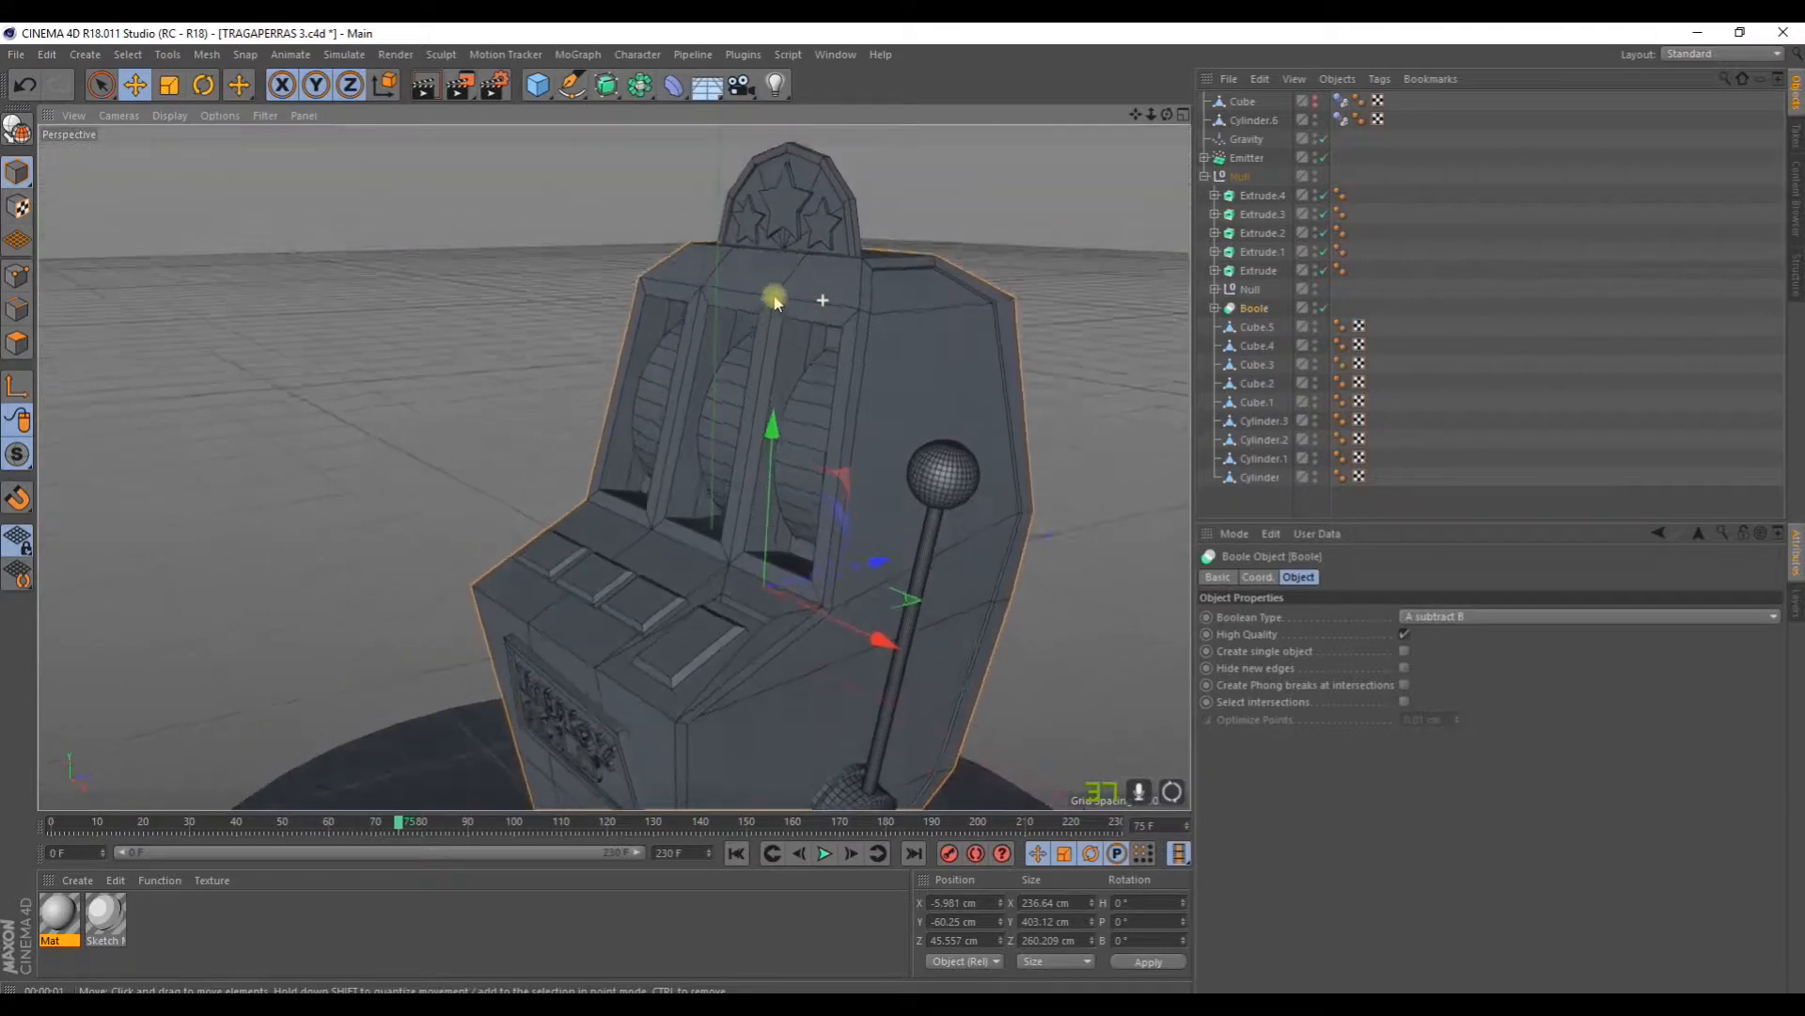
Step: Expand the Boole object and select its child Cube, which forms the slot machine's body
{"action": "scroll", "coordinate": [802, 411], "scroll_direction": "down", "scroll_amount": 3}
{"action": "left_click_drag", "start_coordinate": [818, 427], "coordinate": [799, 430], "text": "alt"}
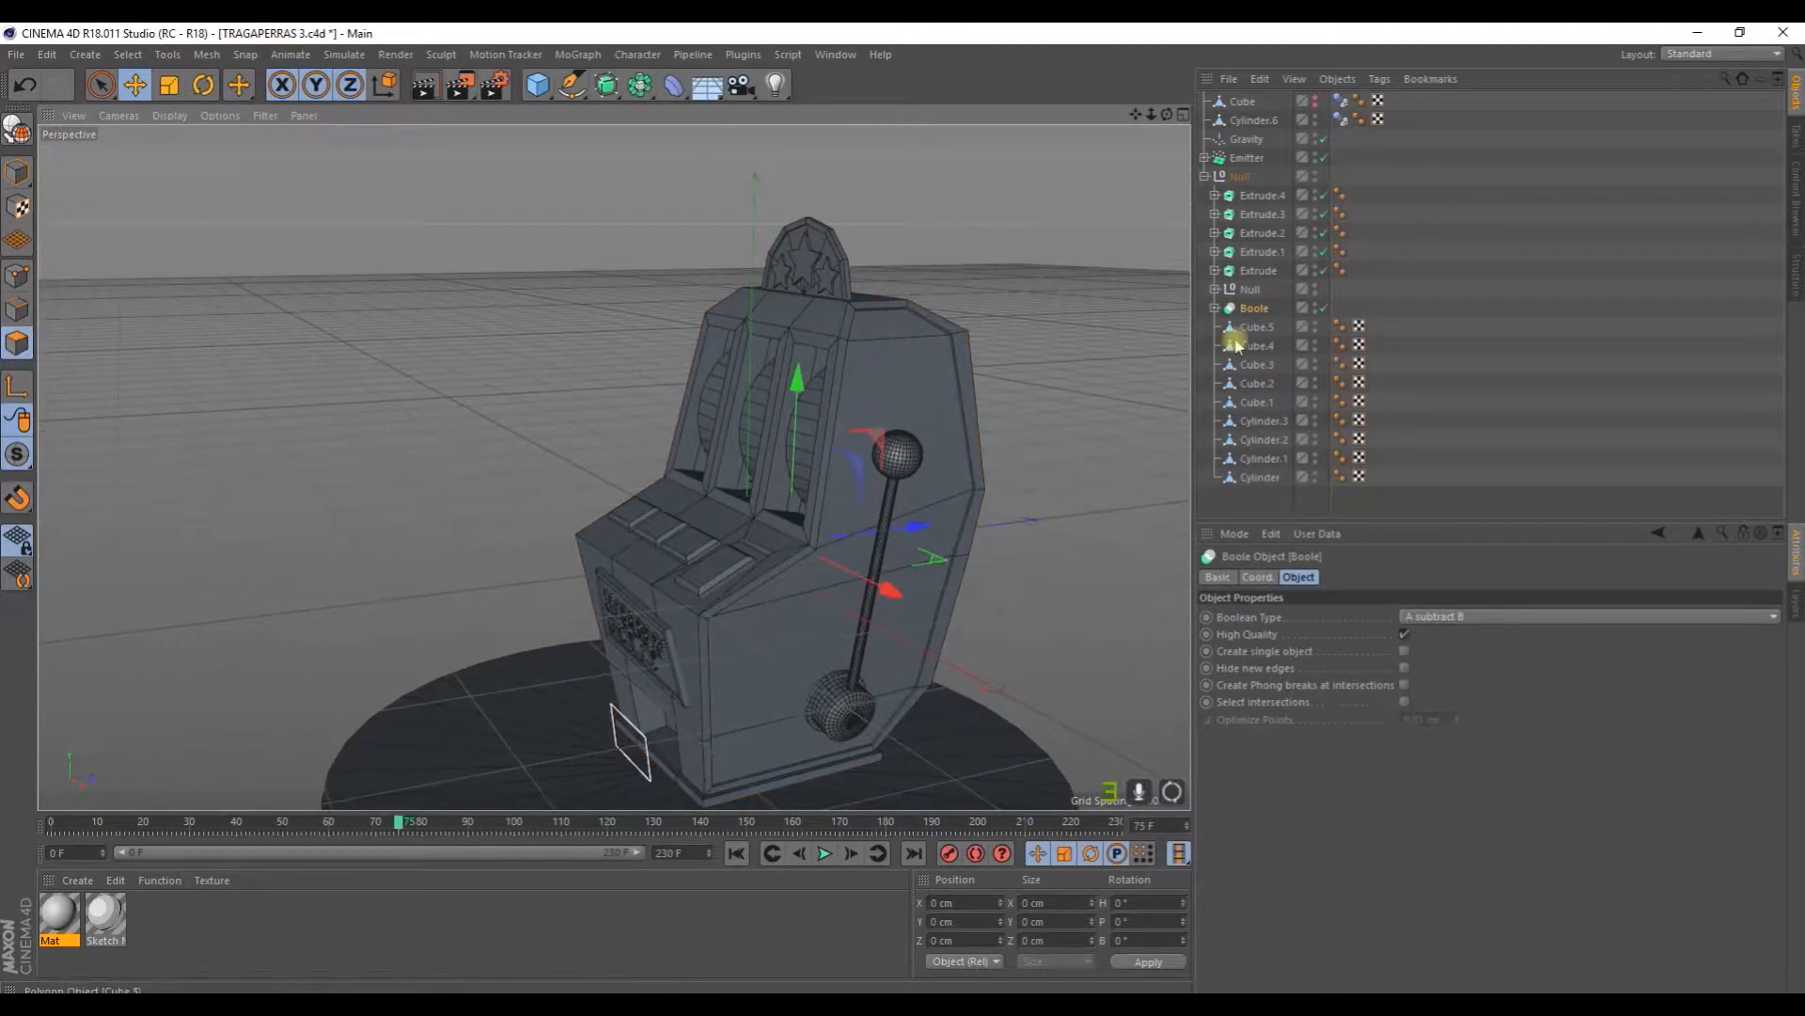
{"action": "left_click", "coordinate": [1215, 308]}
{"action": "left_click", "coordinate": [1265, 345]}
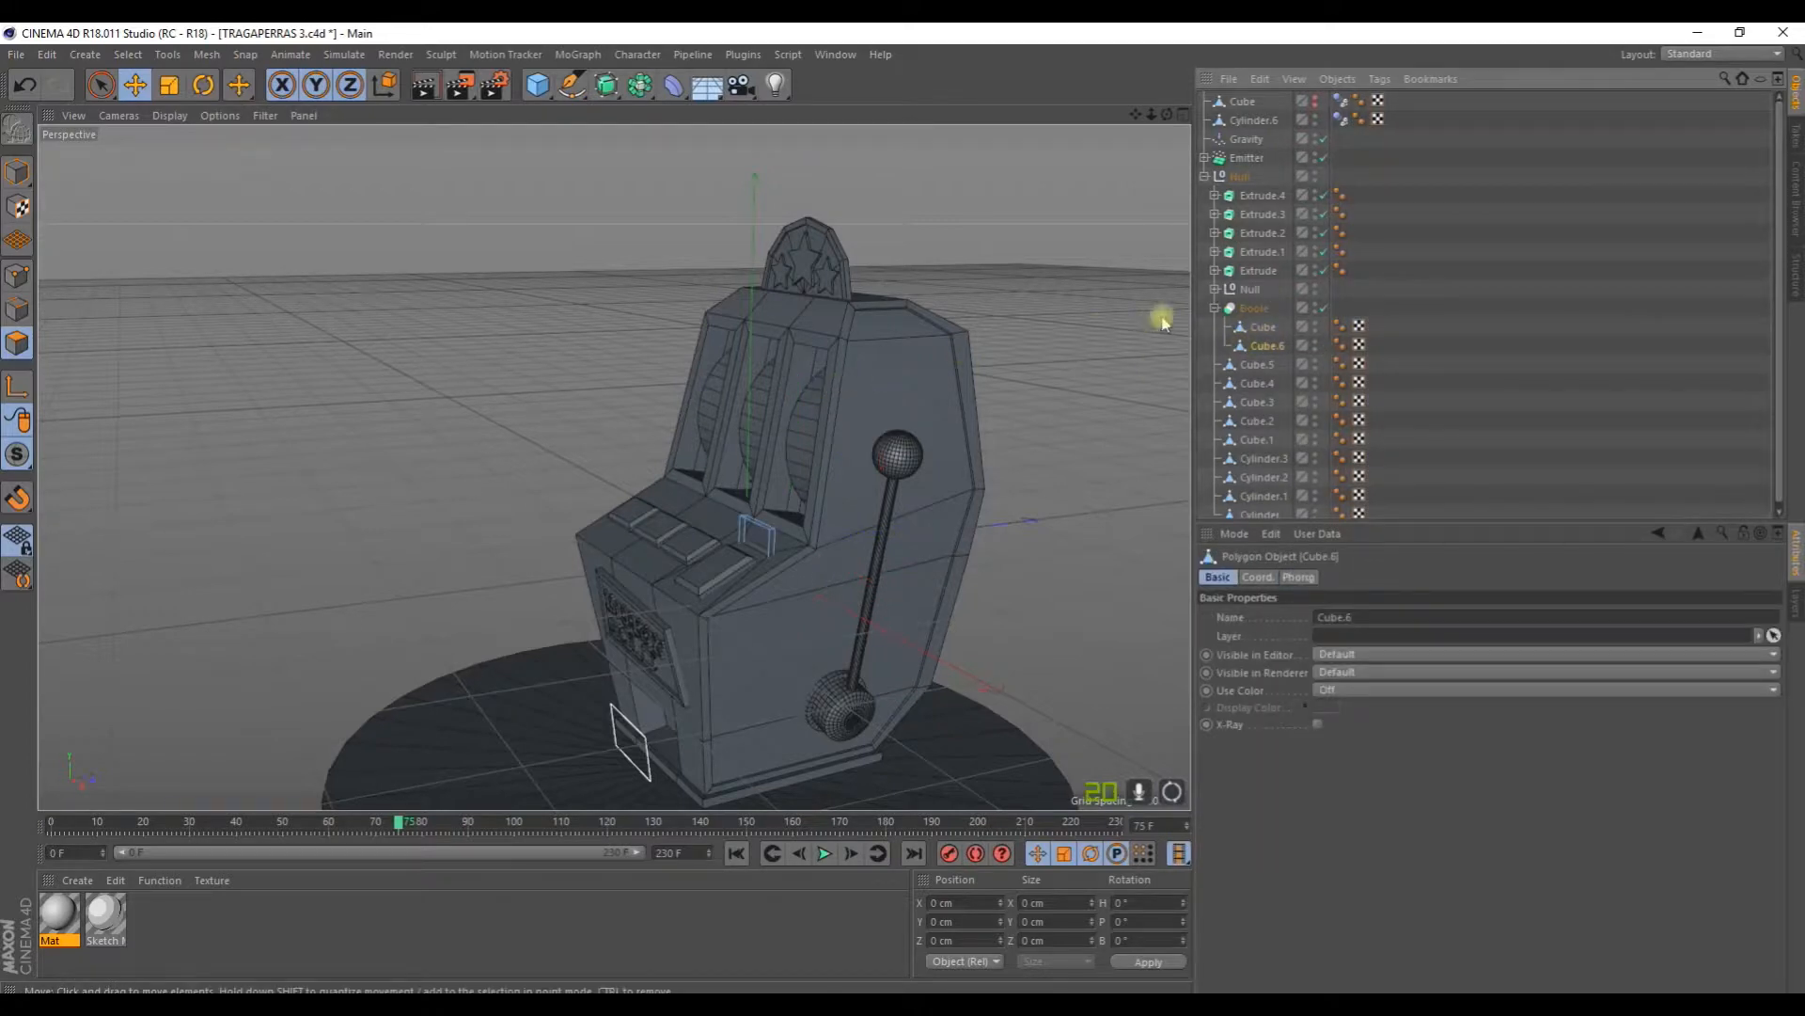
{"action": "left_click", "coordinate": [1260, 326]}
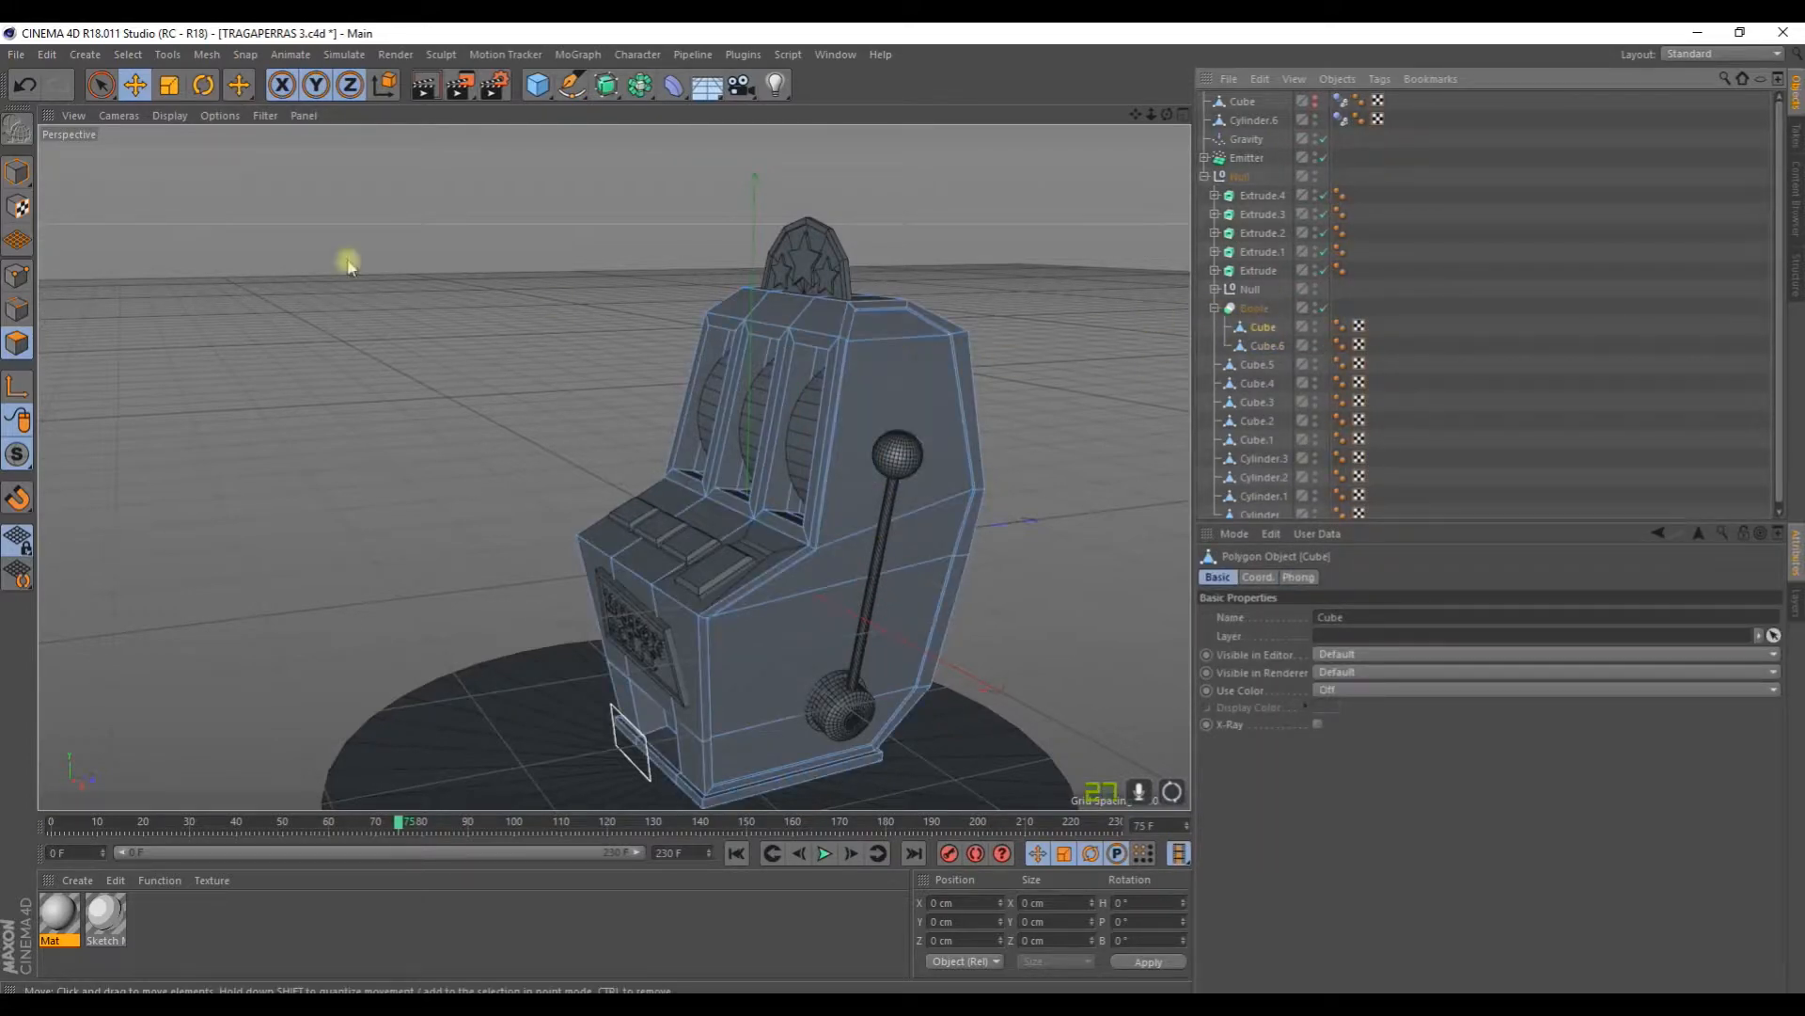
Step: Select the polygons of both side panels with Live Selection, limited to visible elements, and apply the Mat material to them
{"action": "left_click", "coordinate": [101, 86]}
{"action": "left_click", "coordinate": [891, 483]}
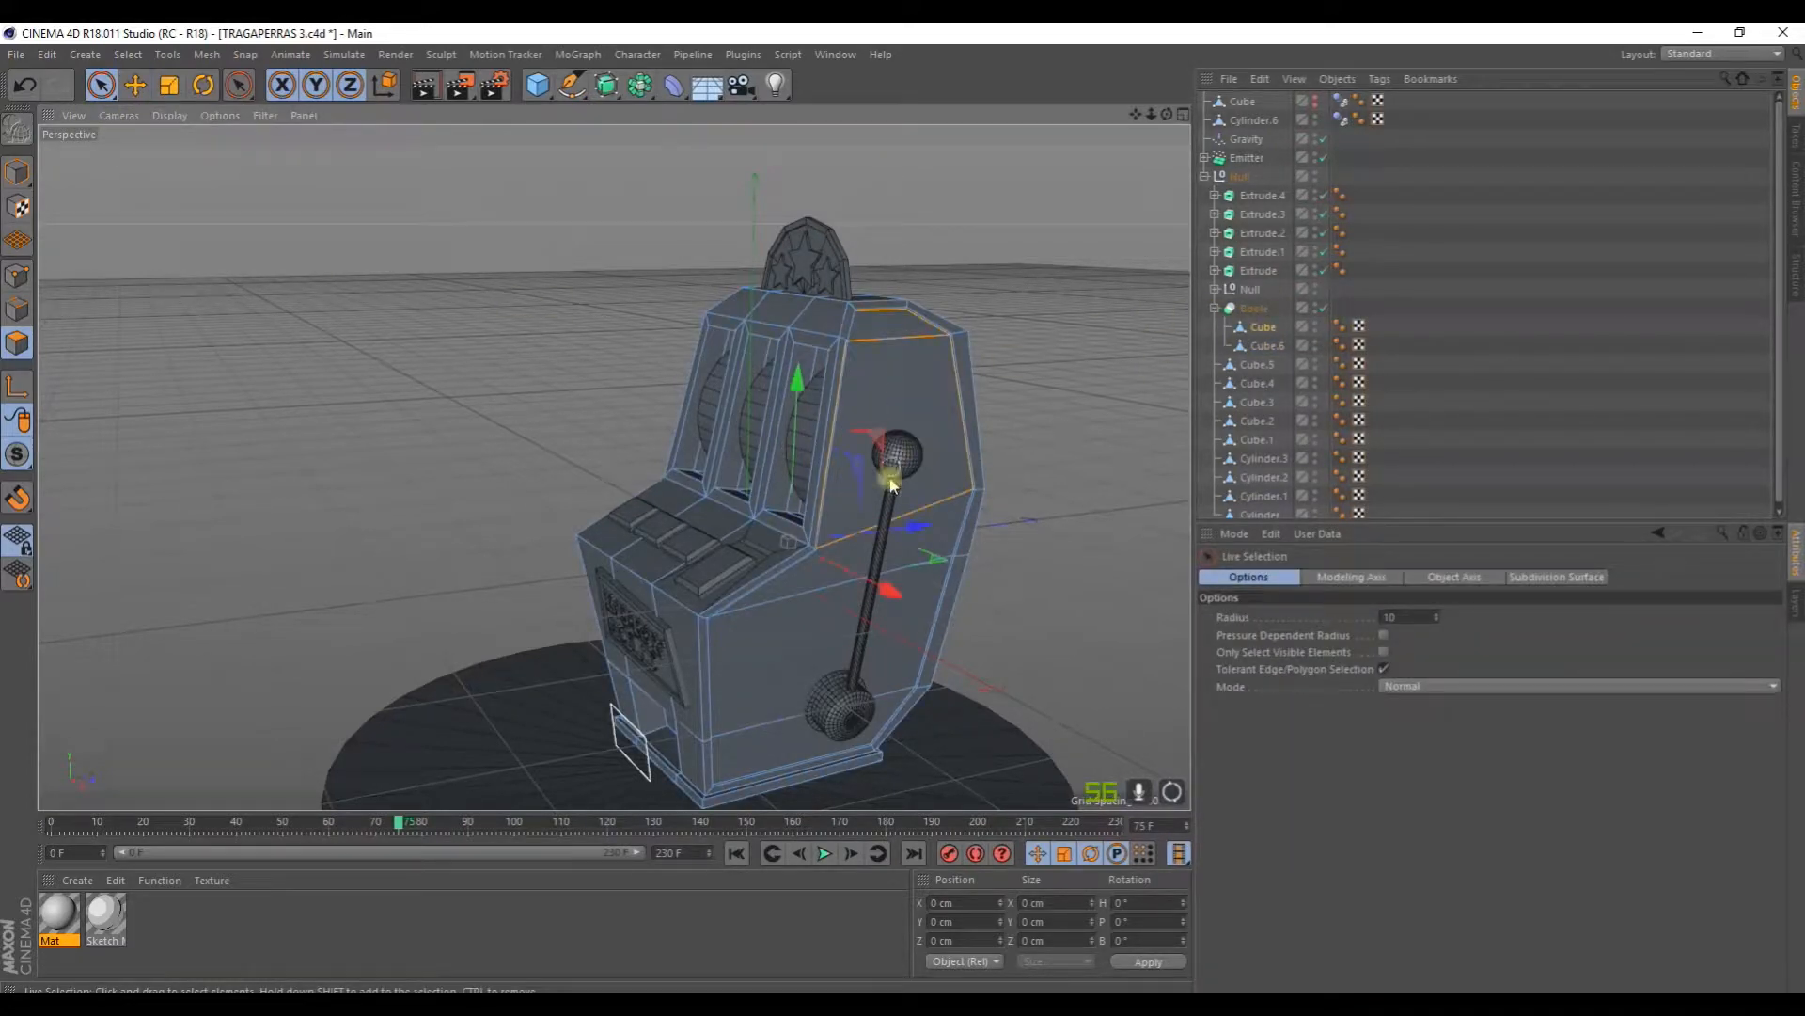
{"action": "left_click_drag", "start_coordinate": [782, 722], "coordinate": [788, 712]}
{"action": "left_click_drag", "start_coordinate": [756, 523], "coordinate": [1078, 513], "text": "alt"}
{"action": "left_click", "coordinate": [630, 640]}
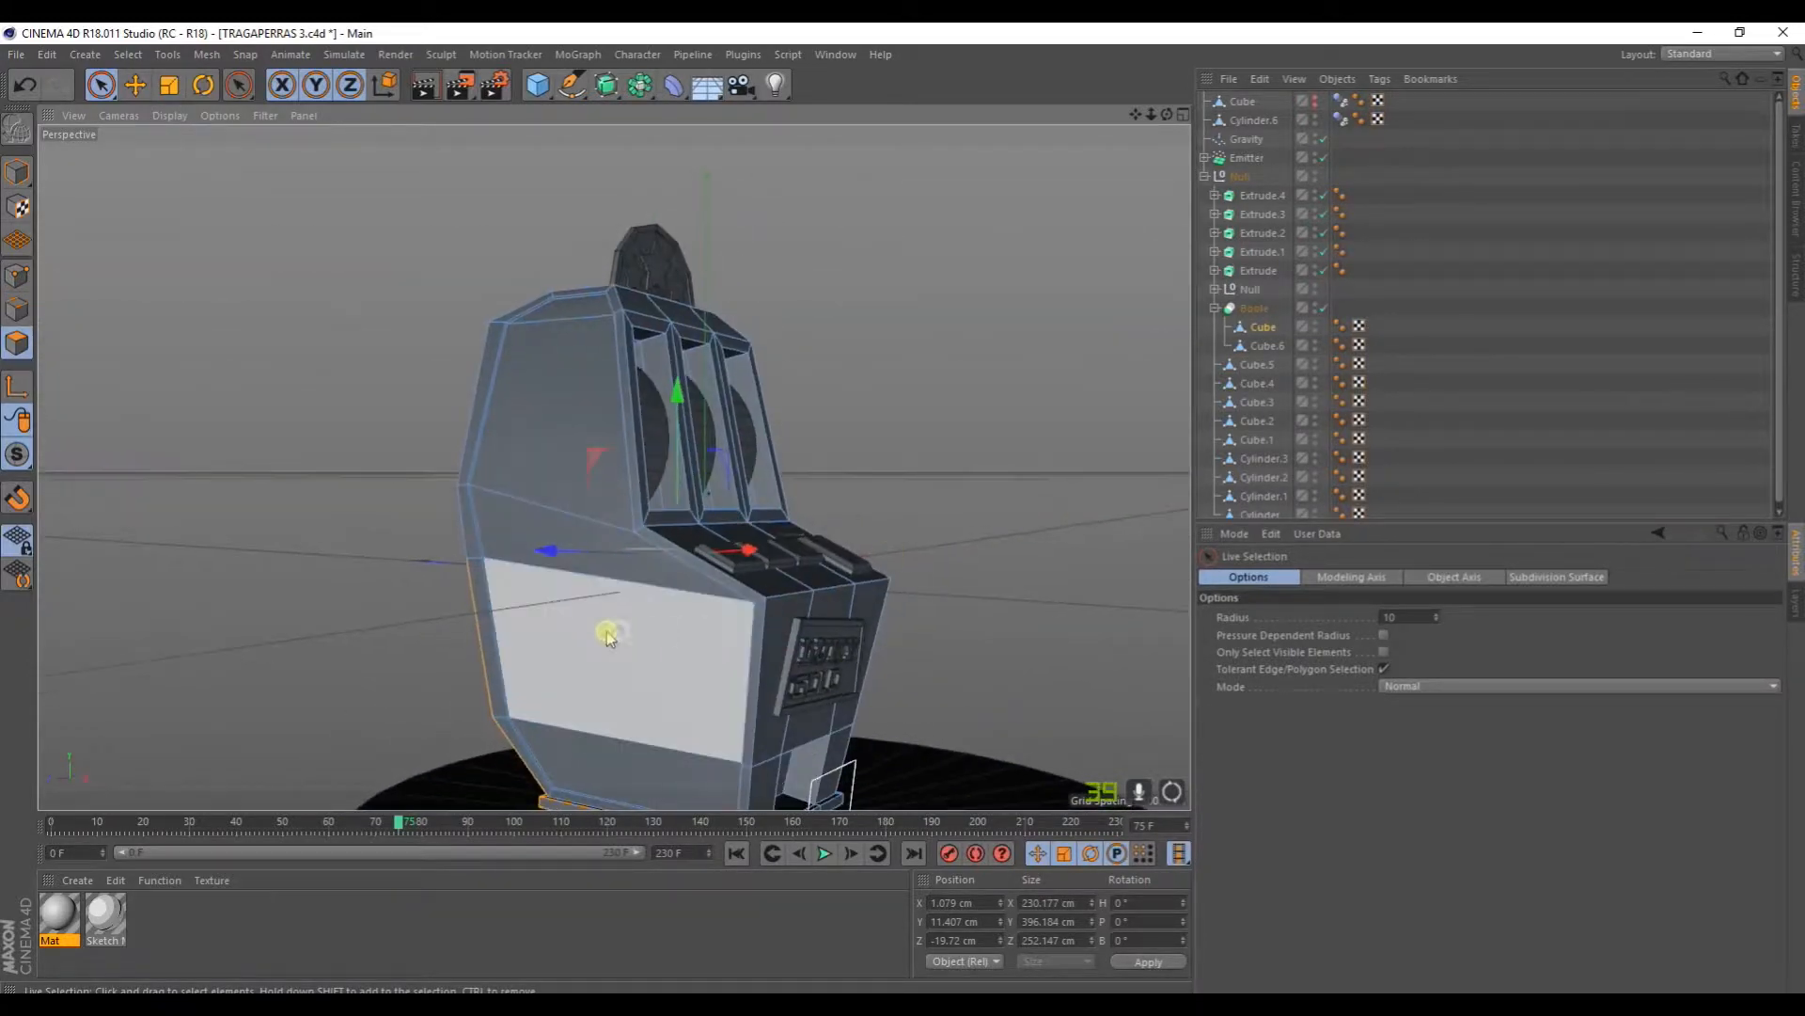
{"action": "left_click", "coordinate": [1382, 652]}
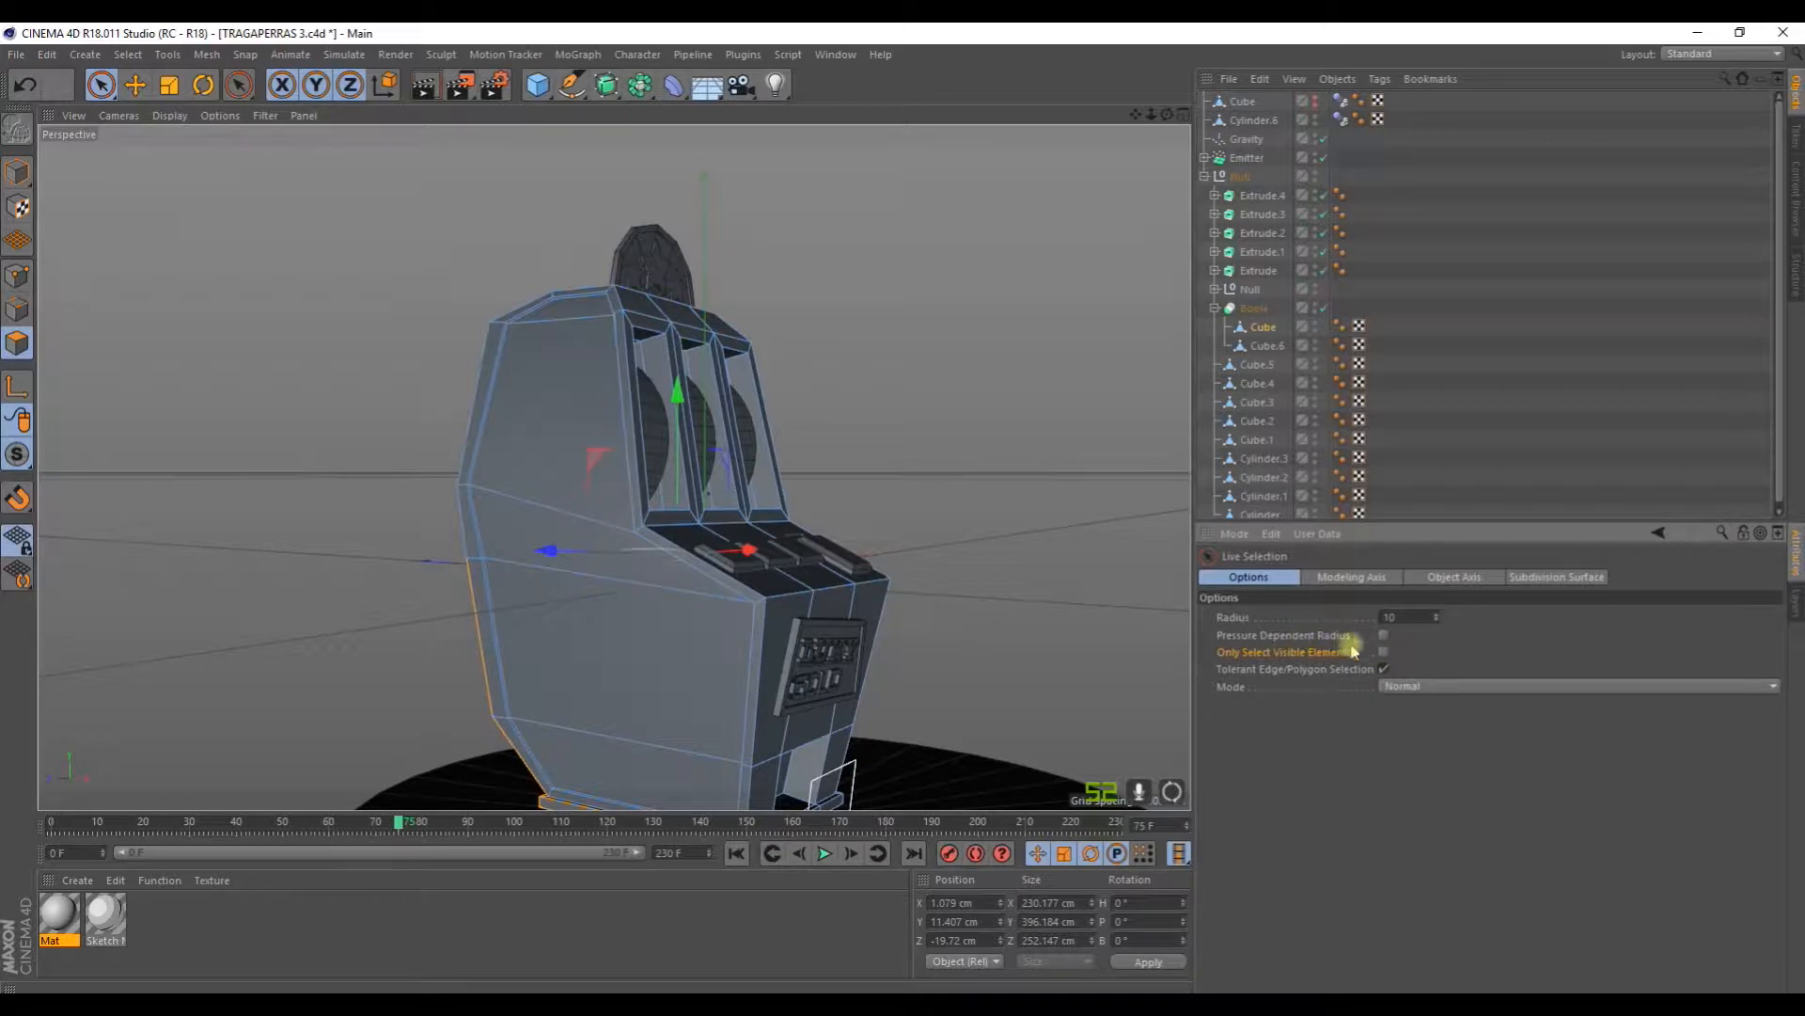
{"action": "left_click", "coordinate": [548, 598]}
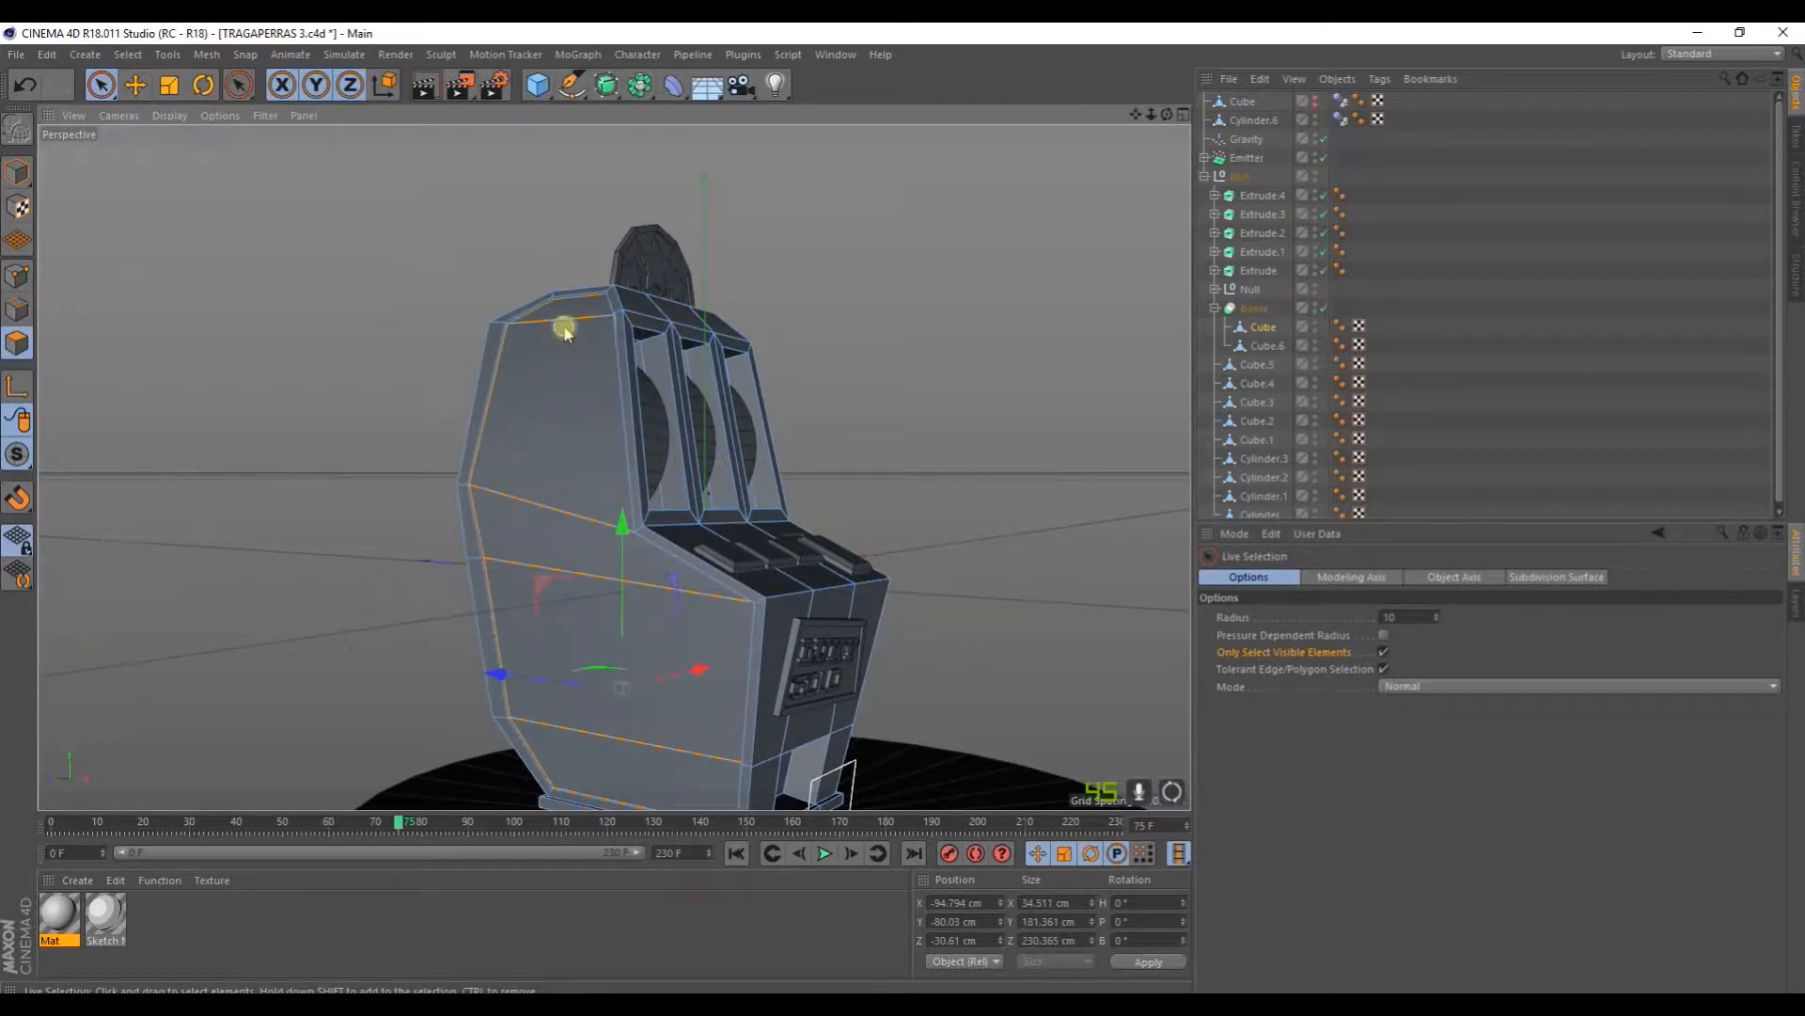
{"action": "left_click_drag", "start_coordinate": [931, 390], "coordinate": [626, 397], "text": "alt"}
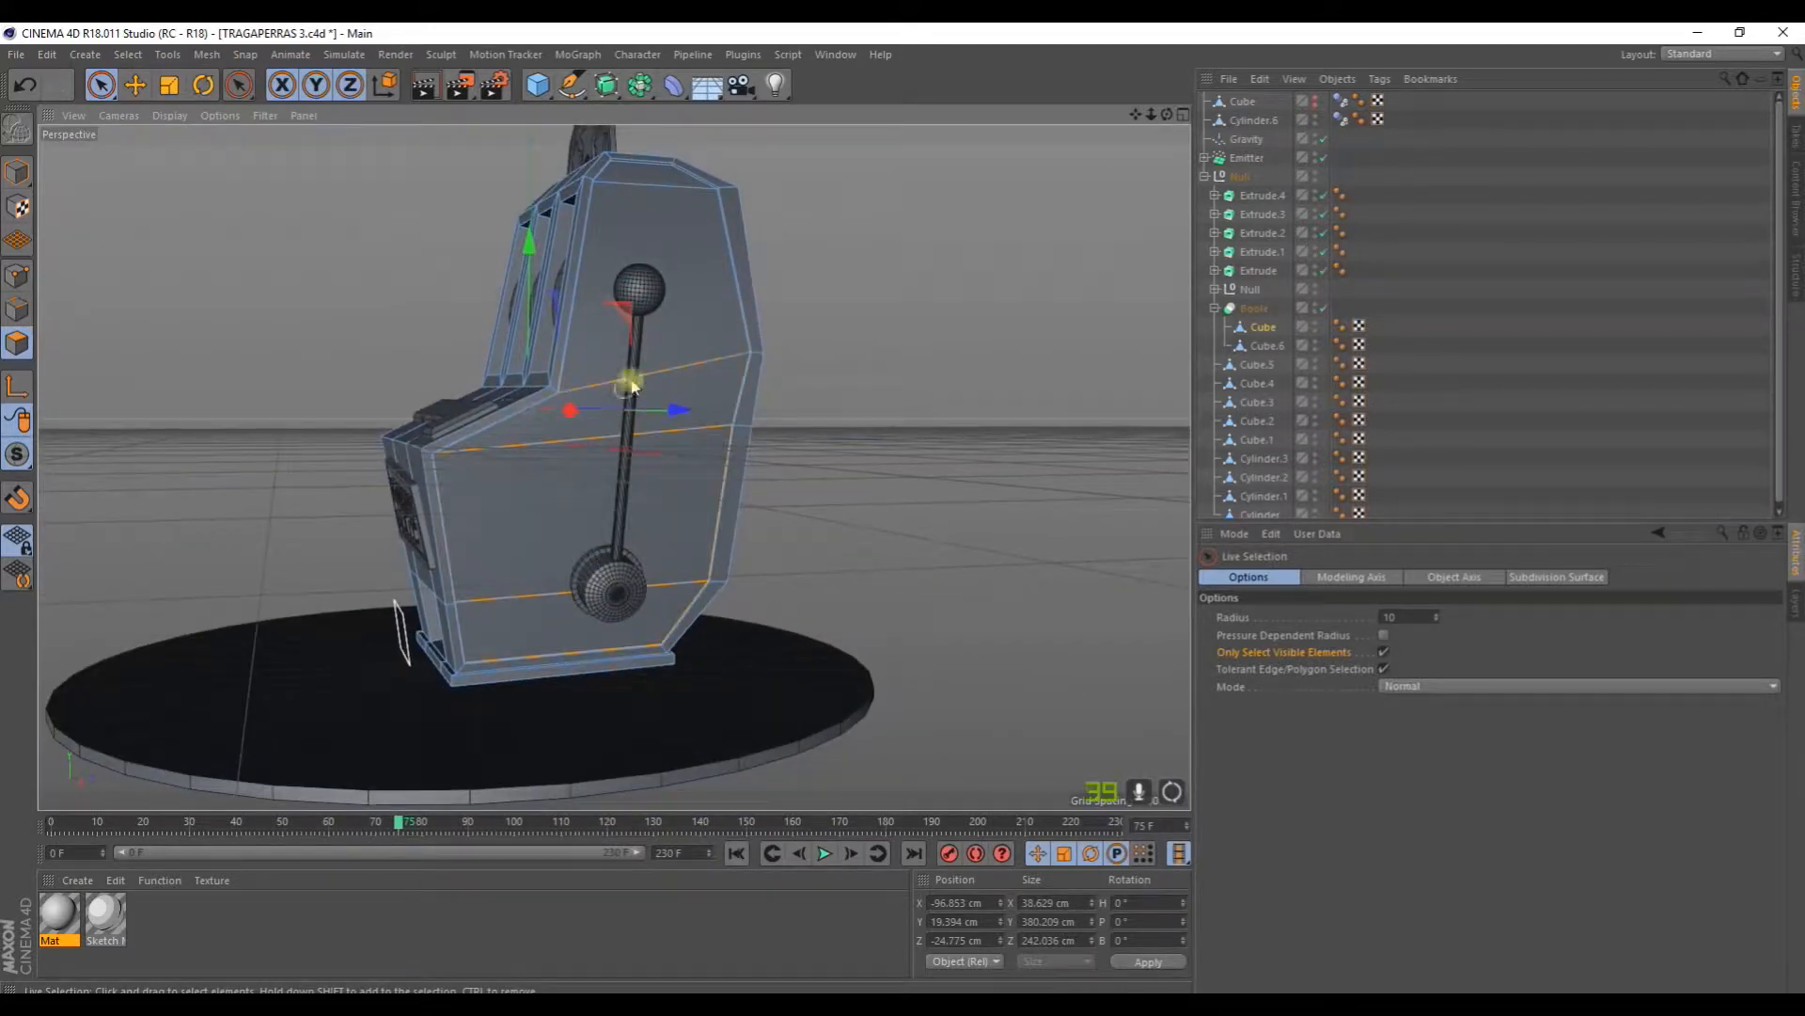
{"action": "left_click_drag", "start_coordinate": [640, 191], "coordinate": [393, 666], "text": "alt"}
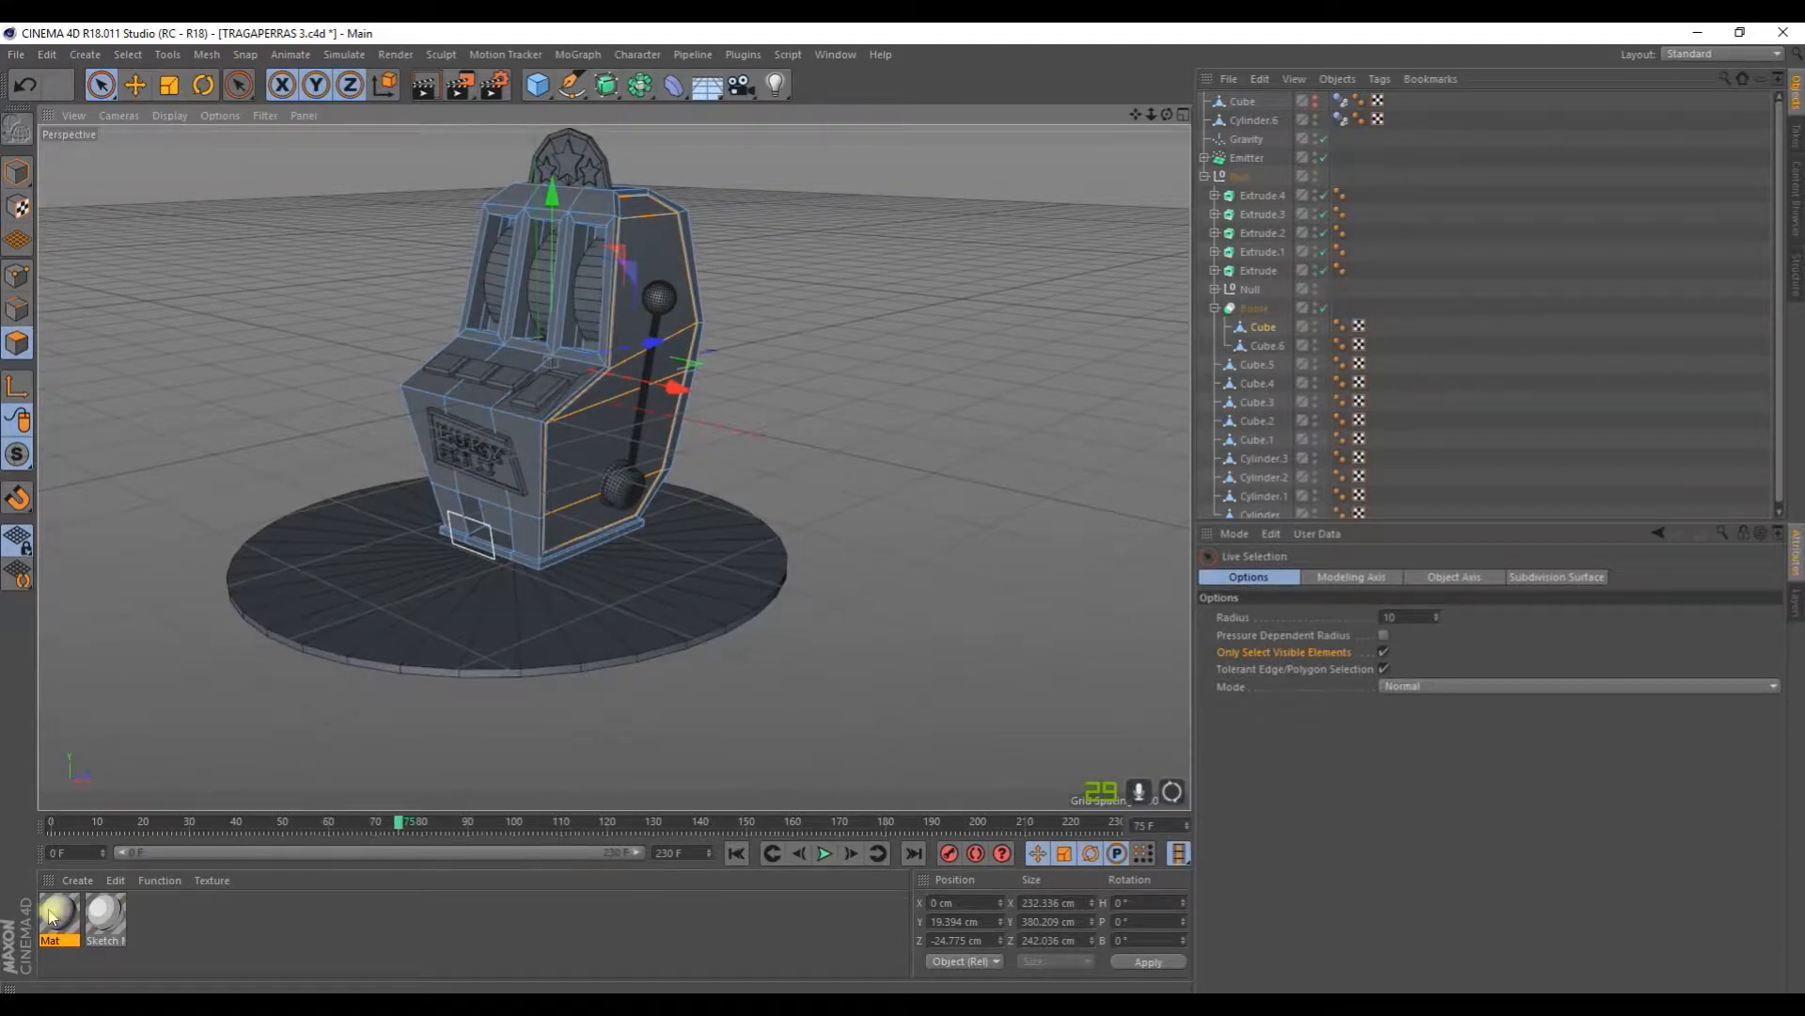
{"action": "left_click_drag", "start_coordinate": [52, 917], "coordinate": [282, 786]}
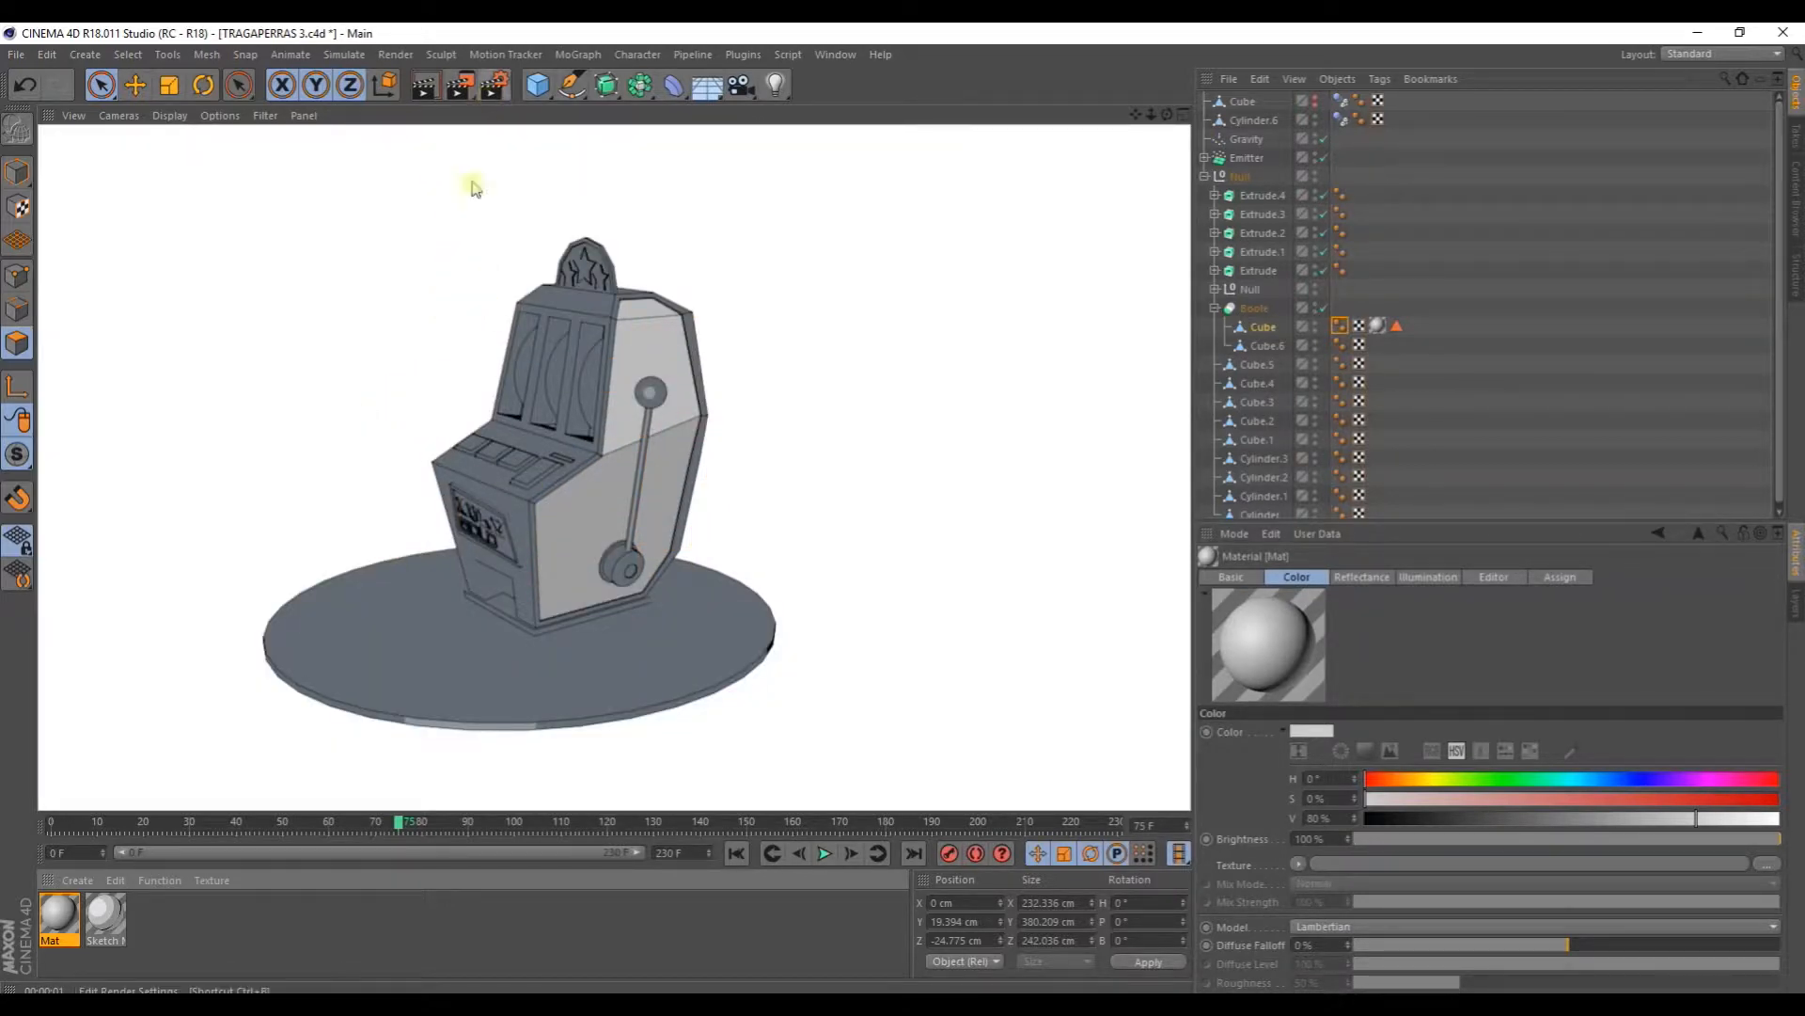
{"action": "left_click", "coordinate": [105, 914]}
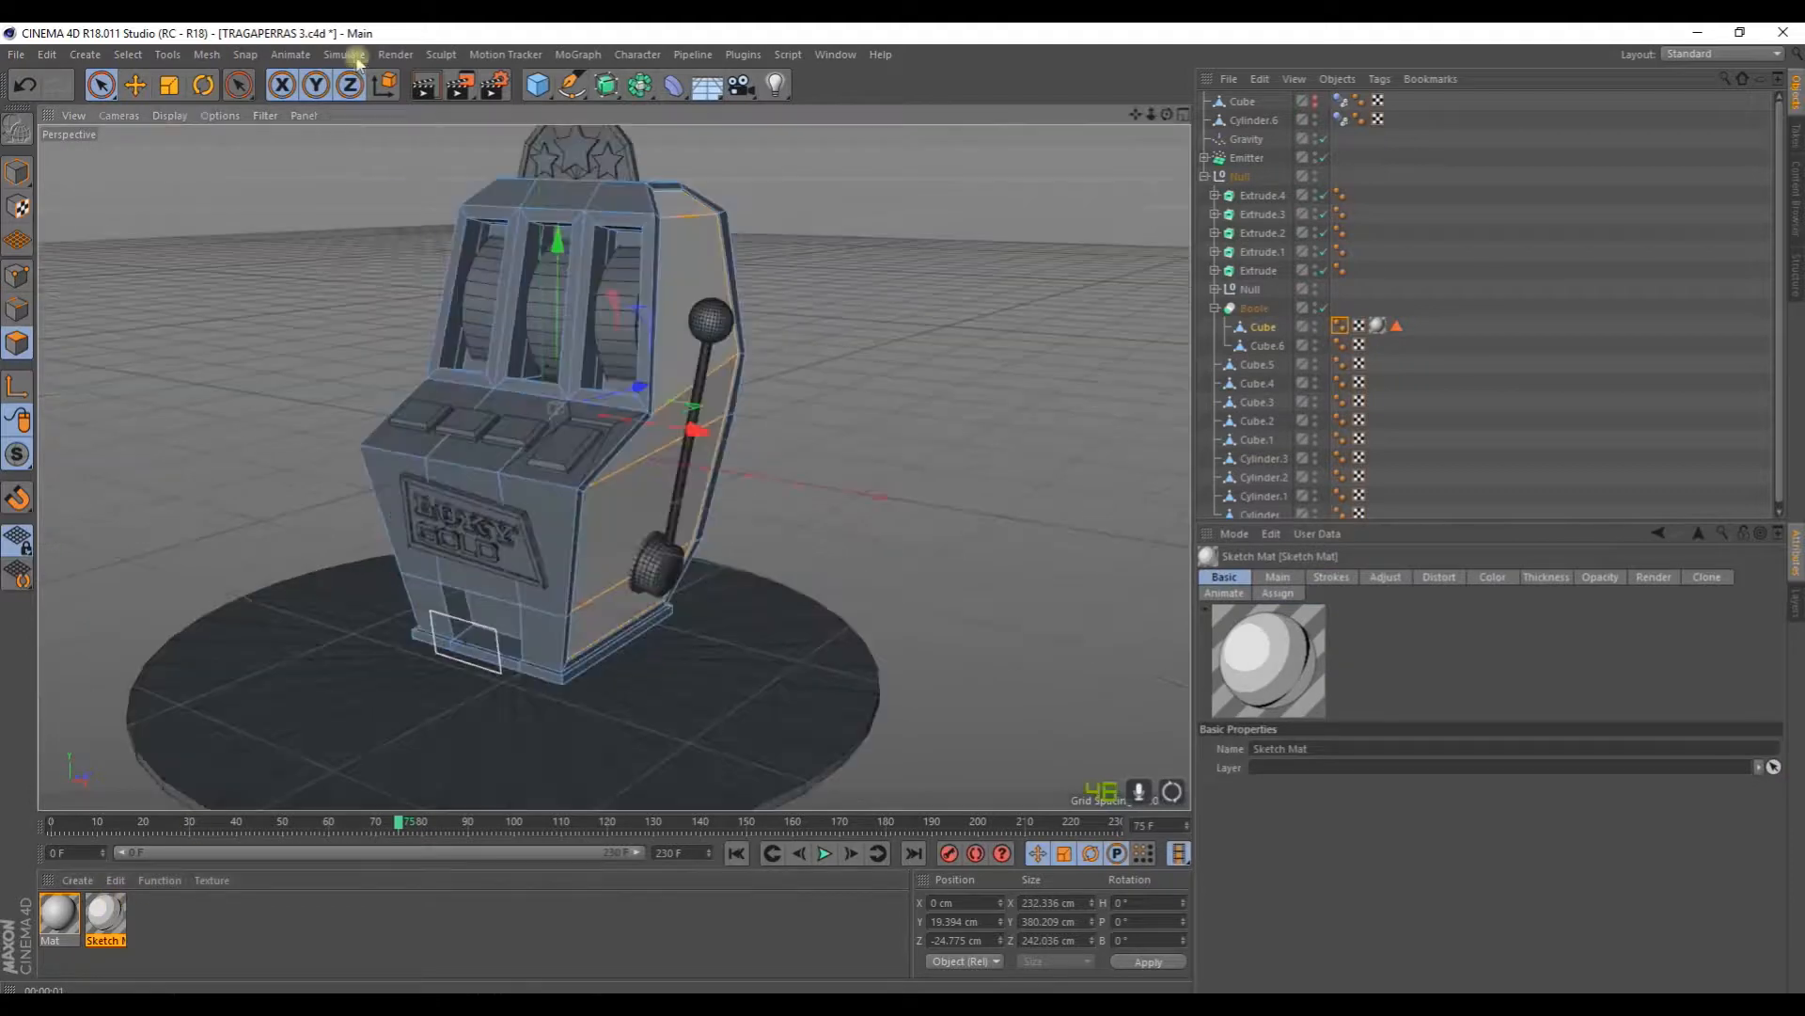
Step: Invert the polygon selection to select every body face except the two side panels
{"action": "left_click", "coordinate": [345, 55]}
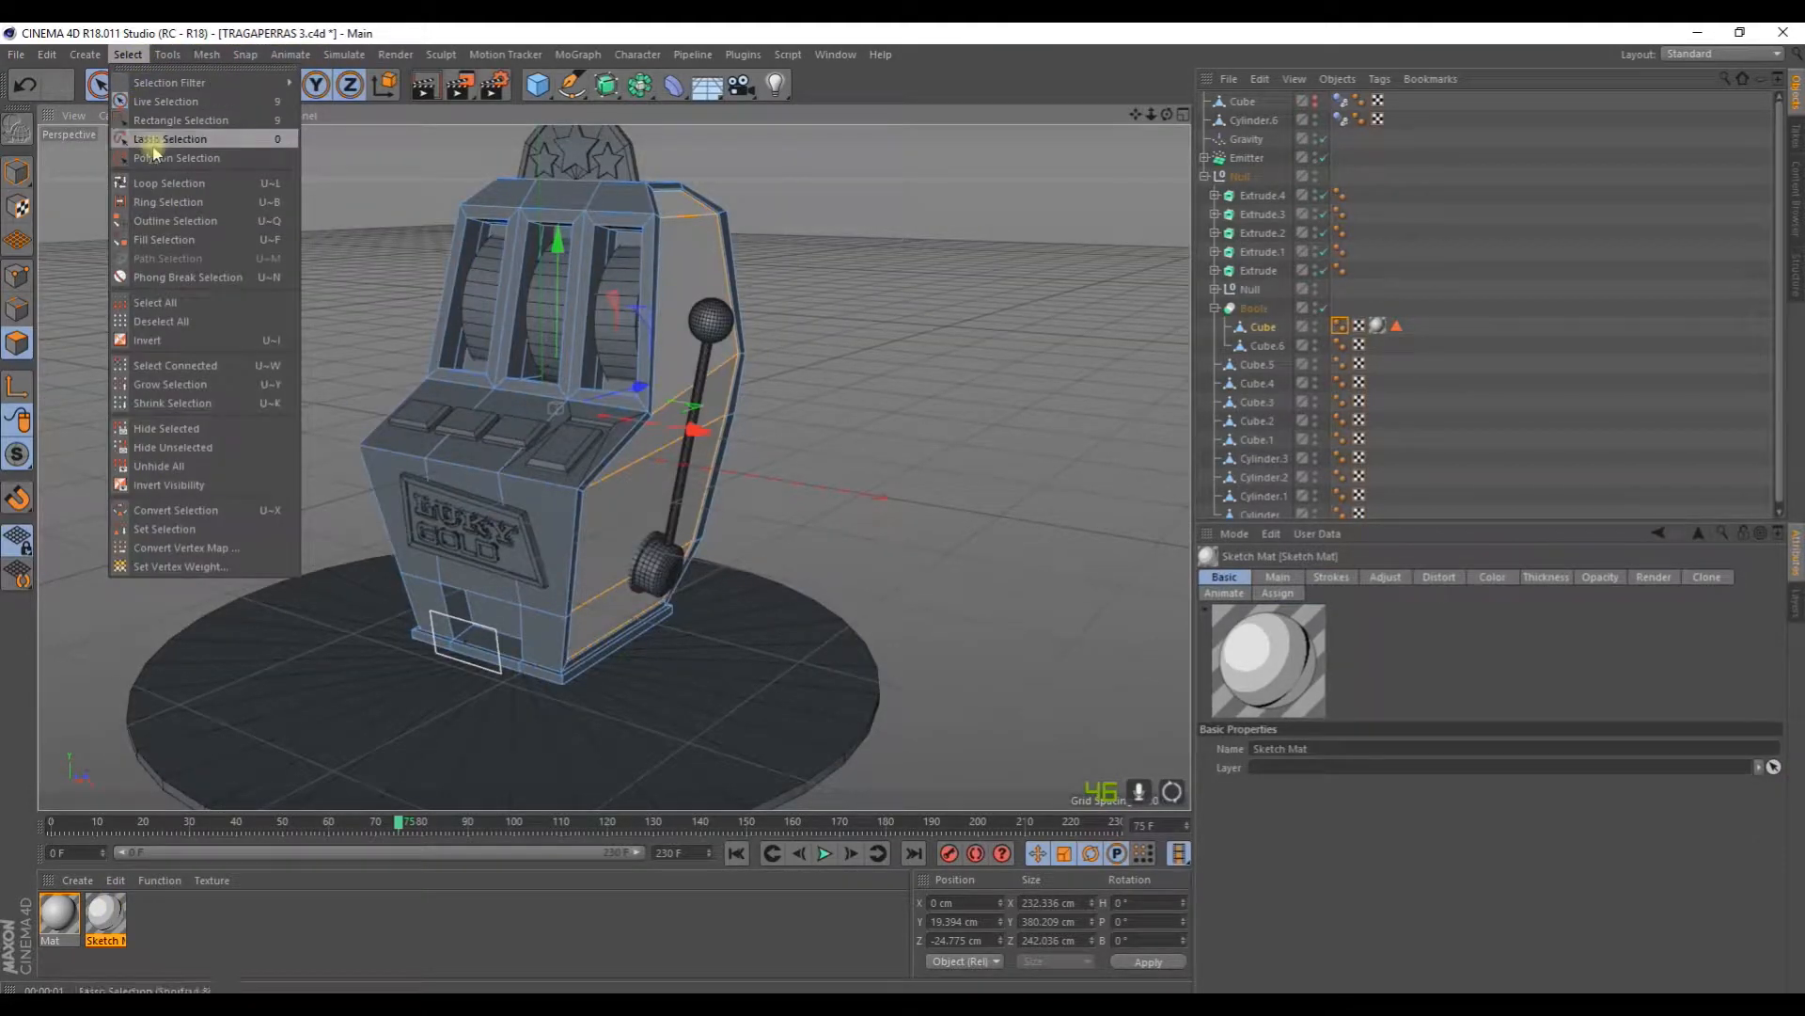
{"action": "left_click", "coordinate": [179, 339]}
{"action": "left_click_drag", "start_coordinate": [613, 469], "coordinate": [576, 421], "text": "alt"}
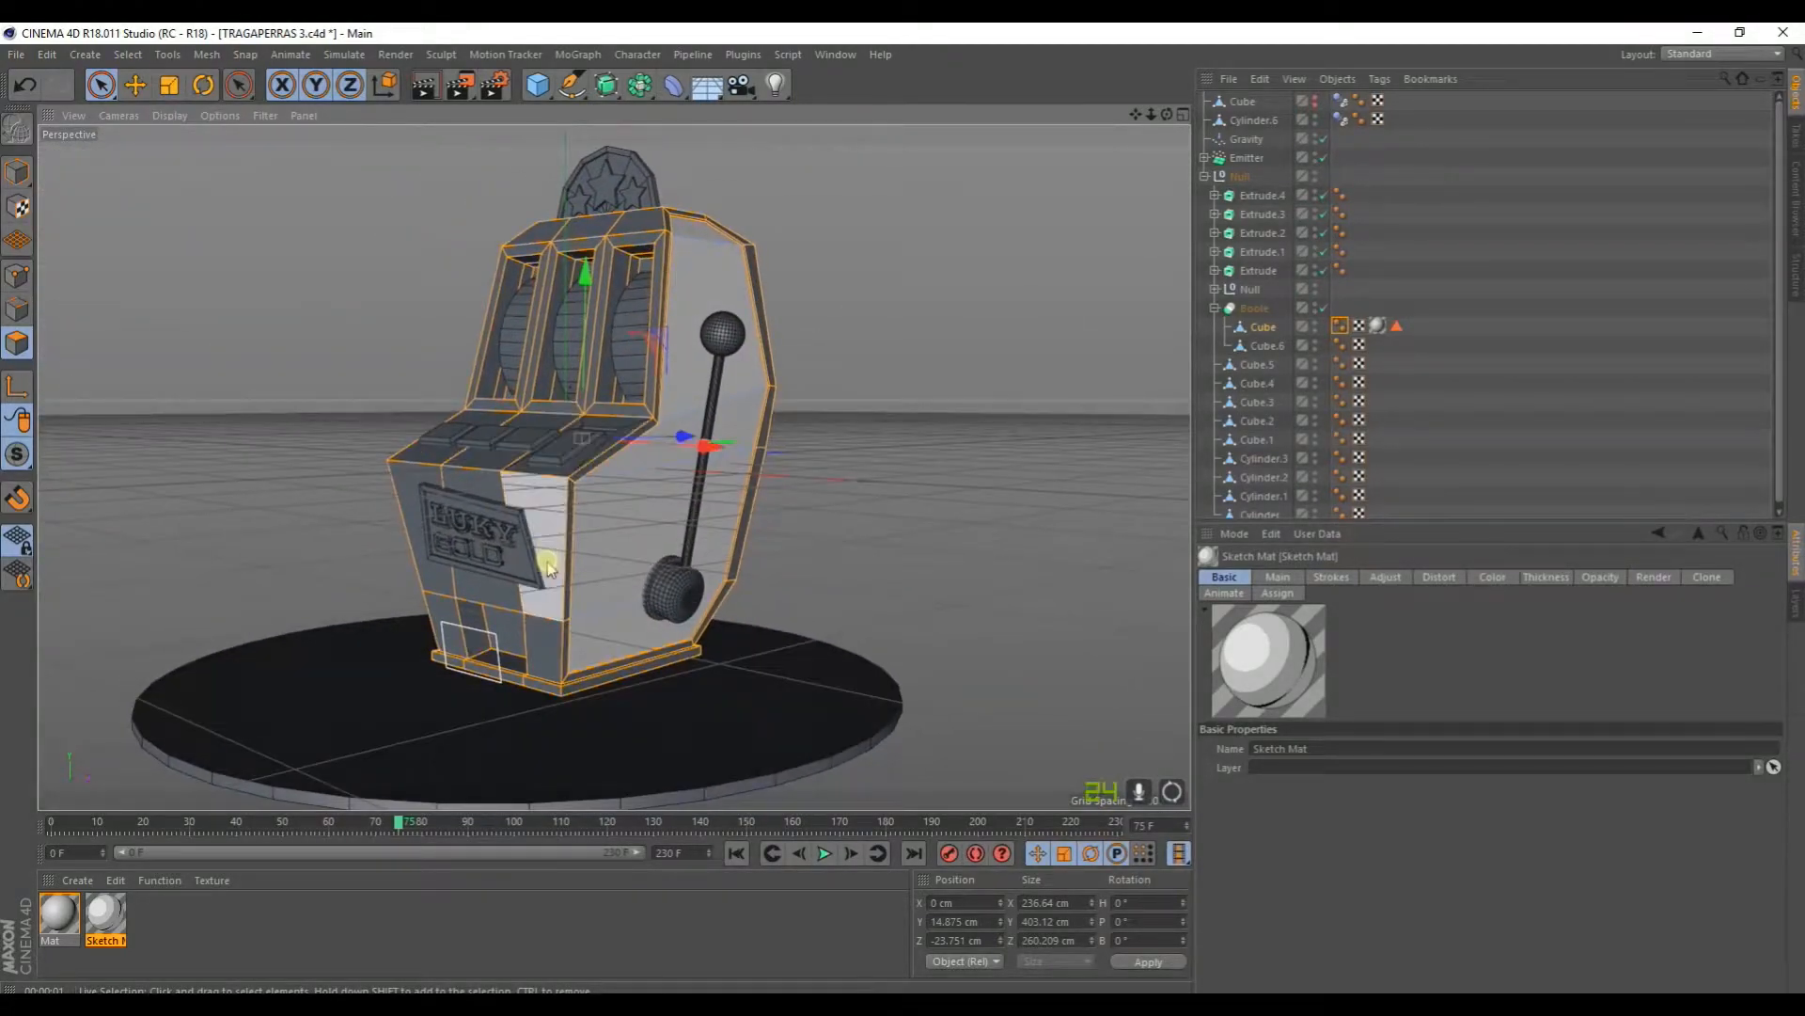
{"action": "mouse_move", "coordinate": [552, 559]}
{"action": "left_mouse_down", "text": "alt"}
{"action": "mouse_move", "coordinate": [611, 484]}
{"action": "mouse_move", "coordinate": [617, 504]}
{"action": "mouse_move", "coordinate": [596, 512]}
{"action": "mouse_move", "coordinate": [711, 517]}
{"action": "mouse_move", "coordinate": [810, 464]}
{"action": "mouse_move", "coordinate": [725, 431]}
{"action": "mouse_move", "coordinate": [696, 451]}
{"action": "mouse_move", "coordinate": [712, 405]}
{"action": "mouse_move", "coordinate": [749, 492]}
{"action": "mouse_move", "coordinate": [788, 508]}
{"action": "mouse_move", "coordinate": [935, 495]}
{"action": "mouse_move", "coordinate": [880, 499]}
{"action": "left_mouse_up", "text": "alt"}
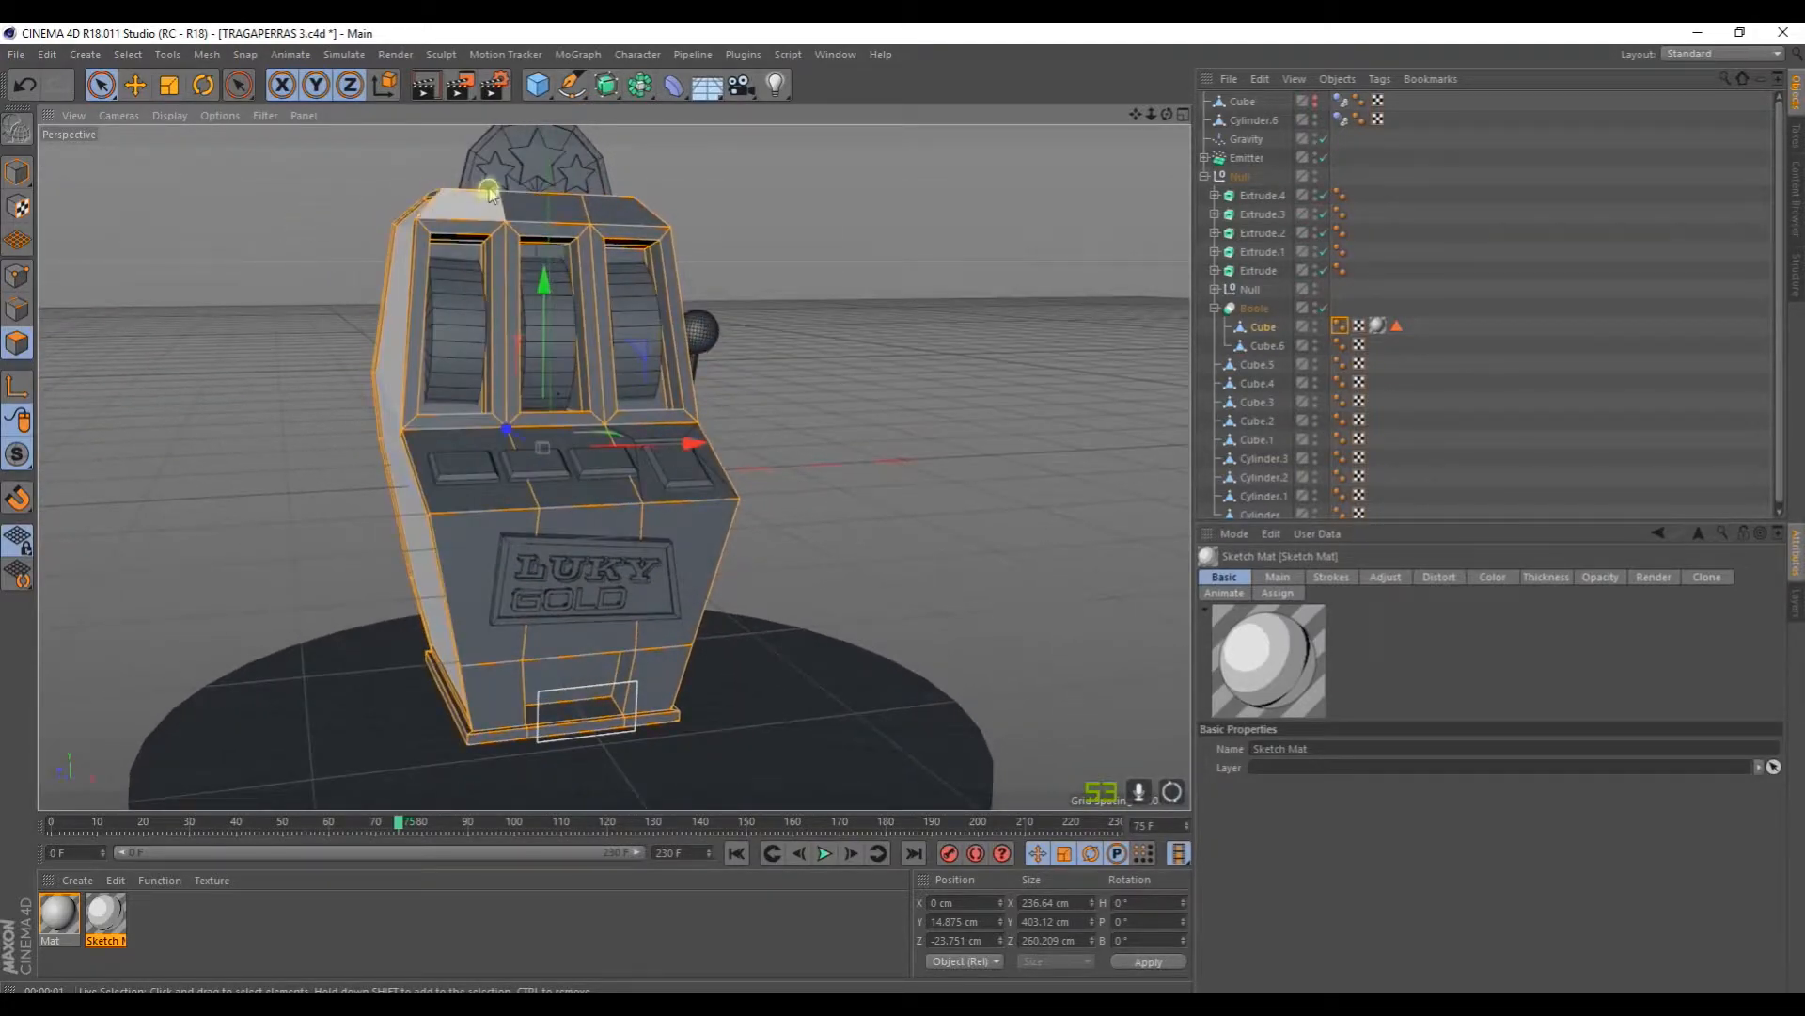
{"action": "scroll", "coordinate": [490, 193], "scroll_direction": "up", "scroll_amount": 4}
{"action": "scroll", "coordinate": [410, 281], "scroll_direction": "down", "scroll_amount": 5}
{"action": "left_click_drag", "start_coordinate": [410, 280], "coordinate": [388, 365], "text": "alt"}
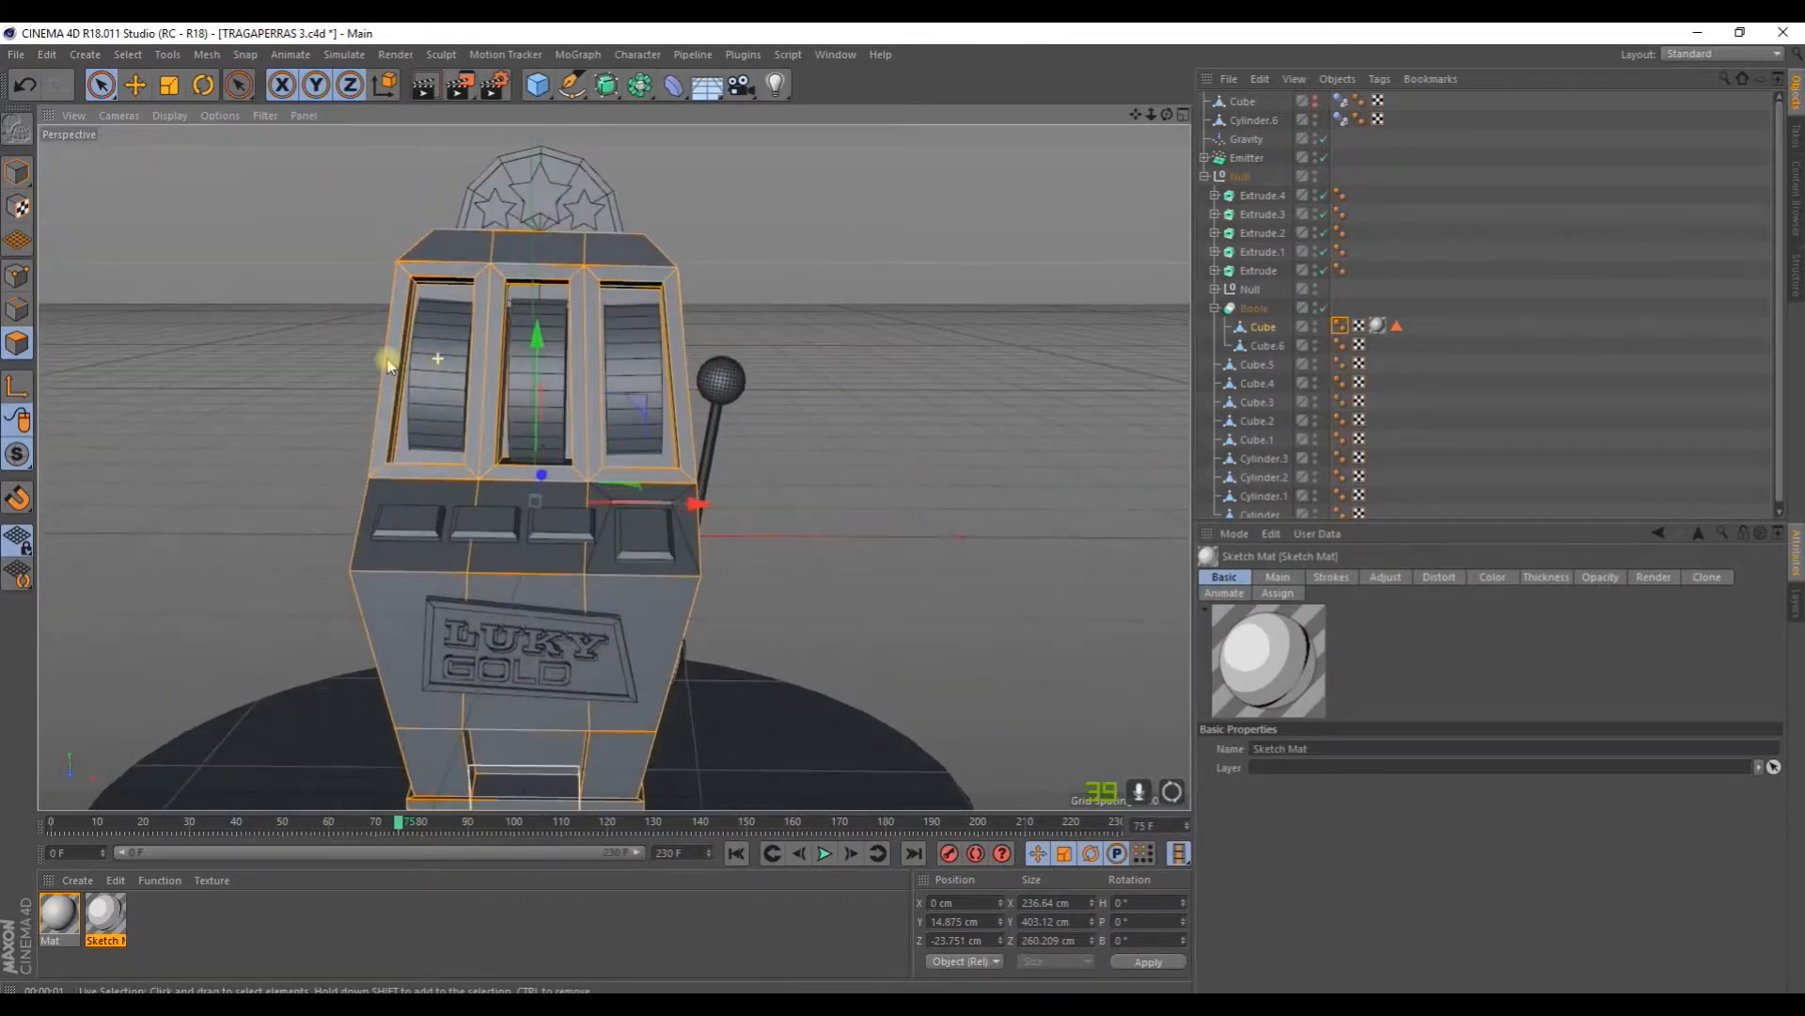
Step: Create a new material with color saturation 30% and value 44%, and apply it to the selected body polygons
{"action": "left_click", "coordinate": [77, 881]}
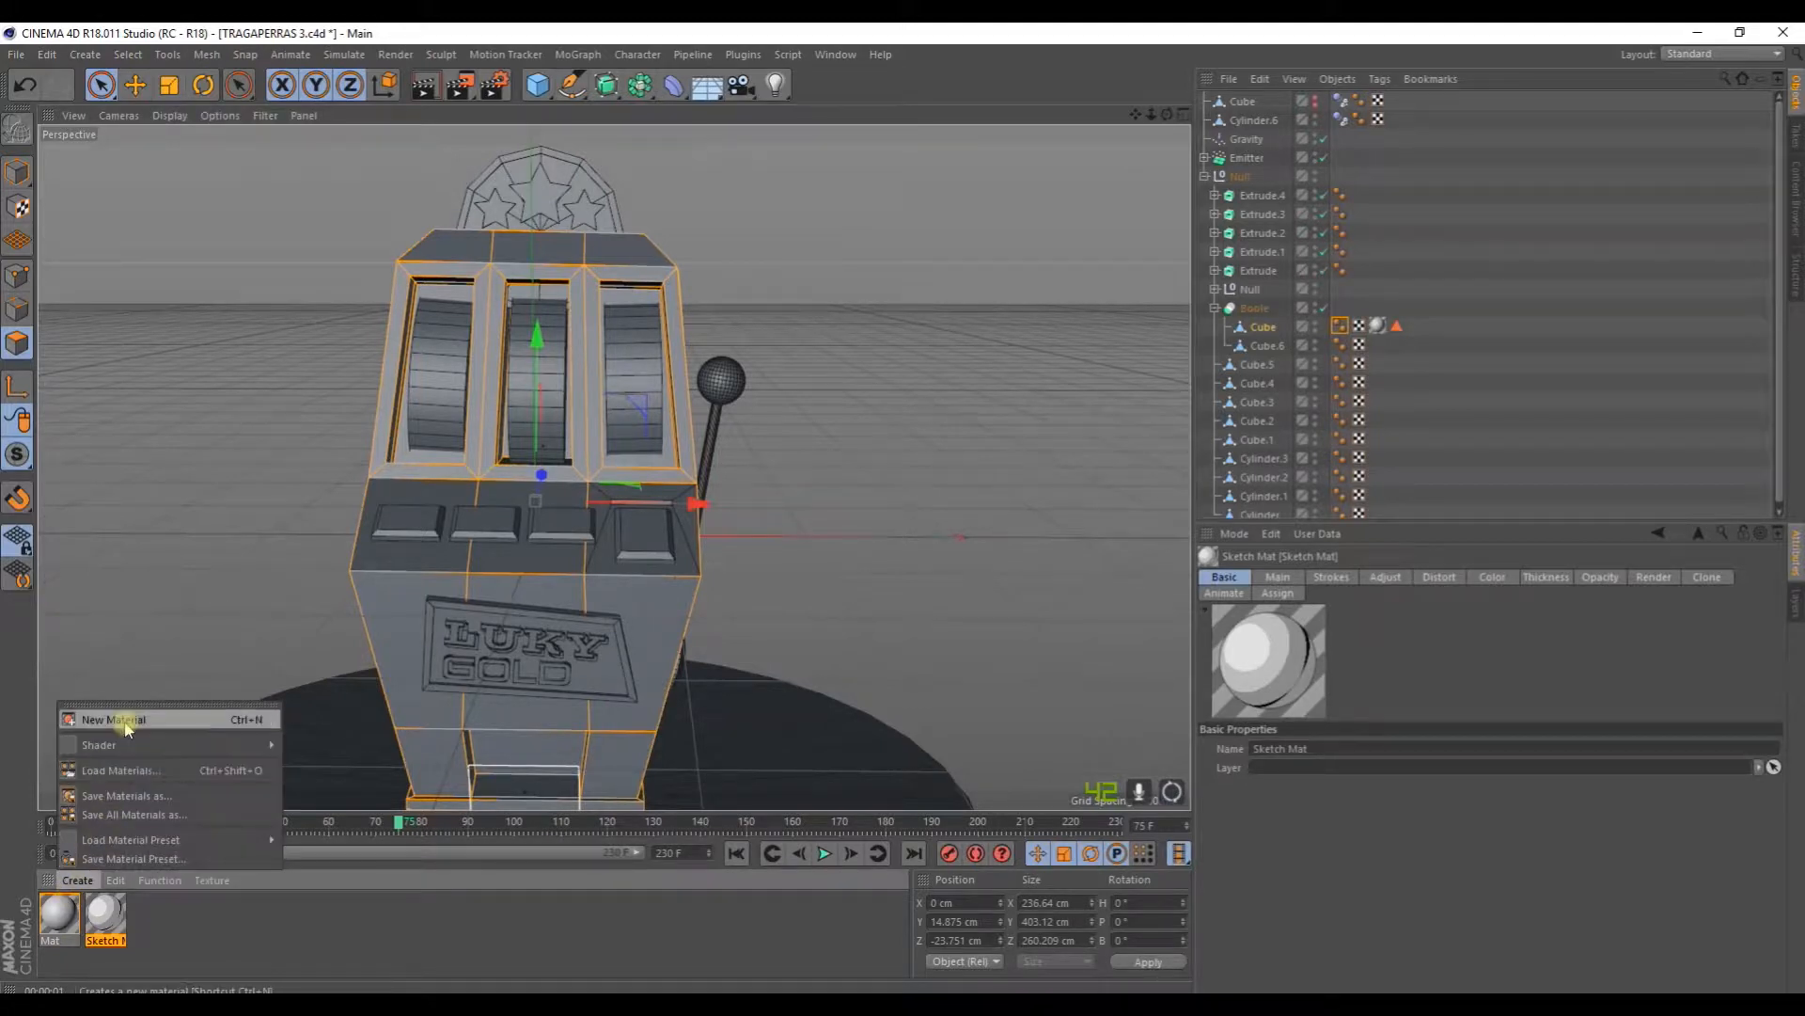
{"action": "left_click", "coordinate": [127, 724]}
{"action": "double_click", "coordinate": [70, 908]}
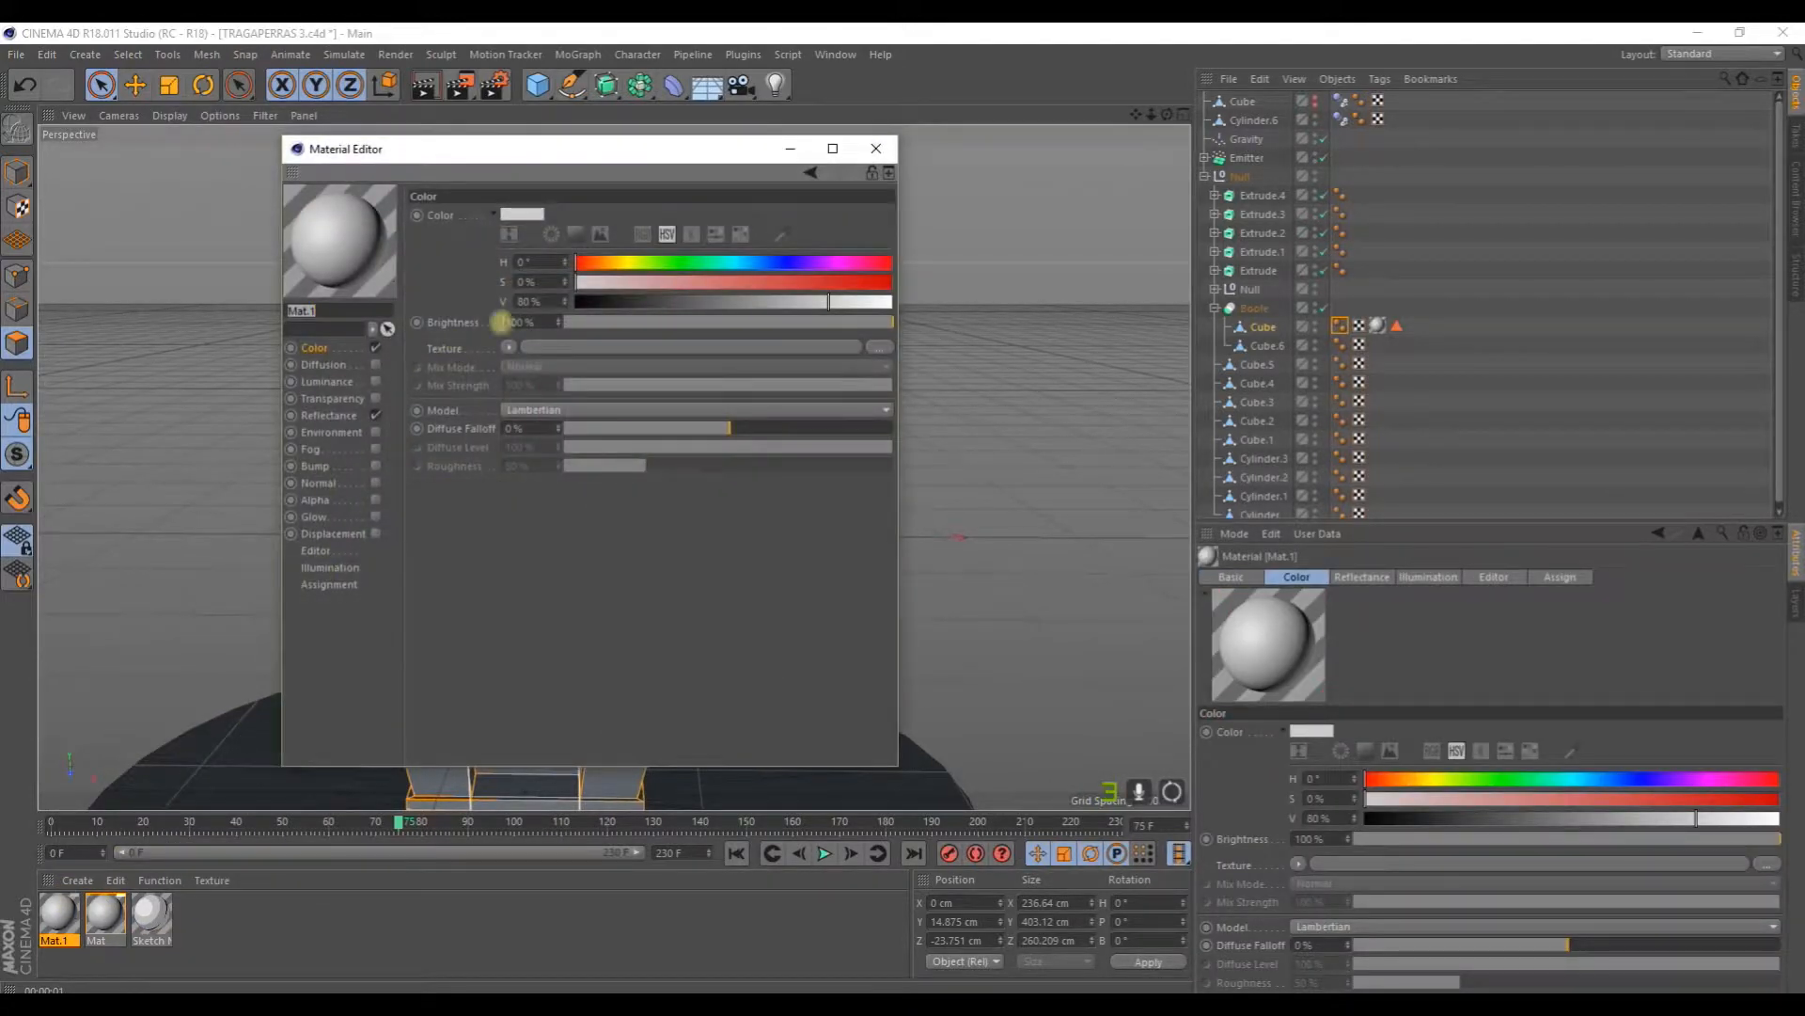
{"action": "mouse_move", "coordinate": [686, 287]}
{"action": "left_mouse_down"}
{"action": "mouse_move", "coordinate": [668, 294]}
{"action": "mouse_move", "coordinate": [714, 301]}
{"action": "left_mouse_up"}
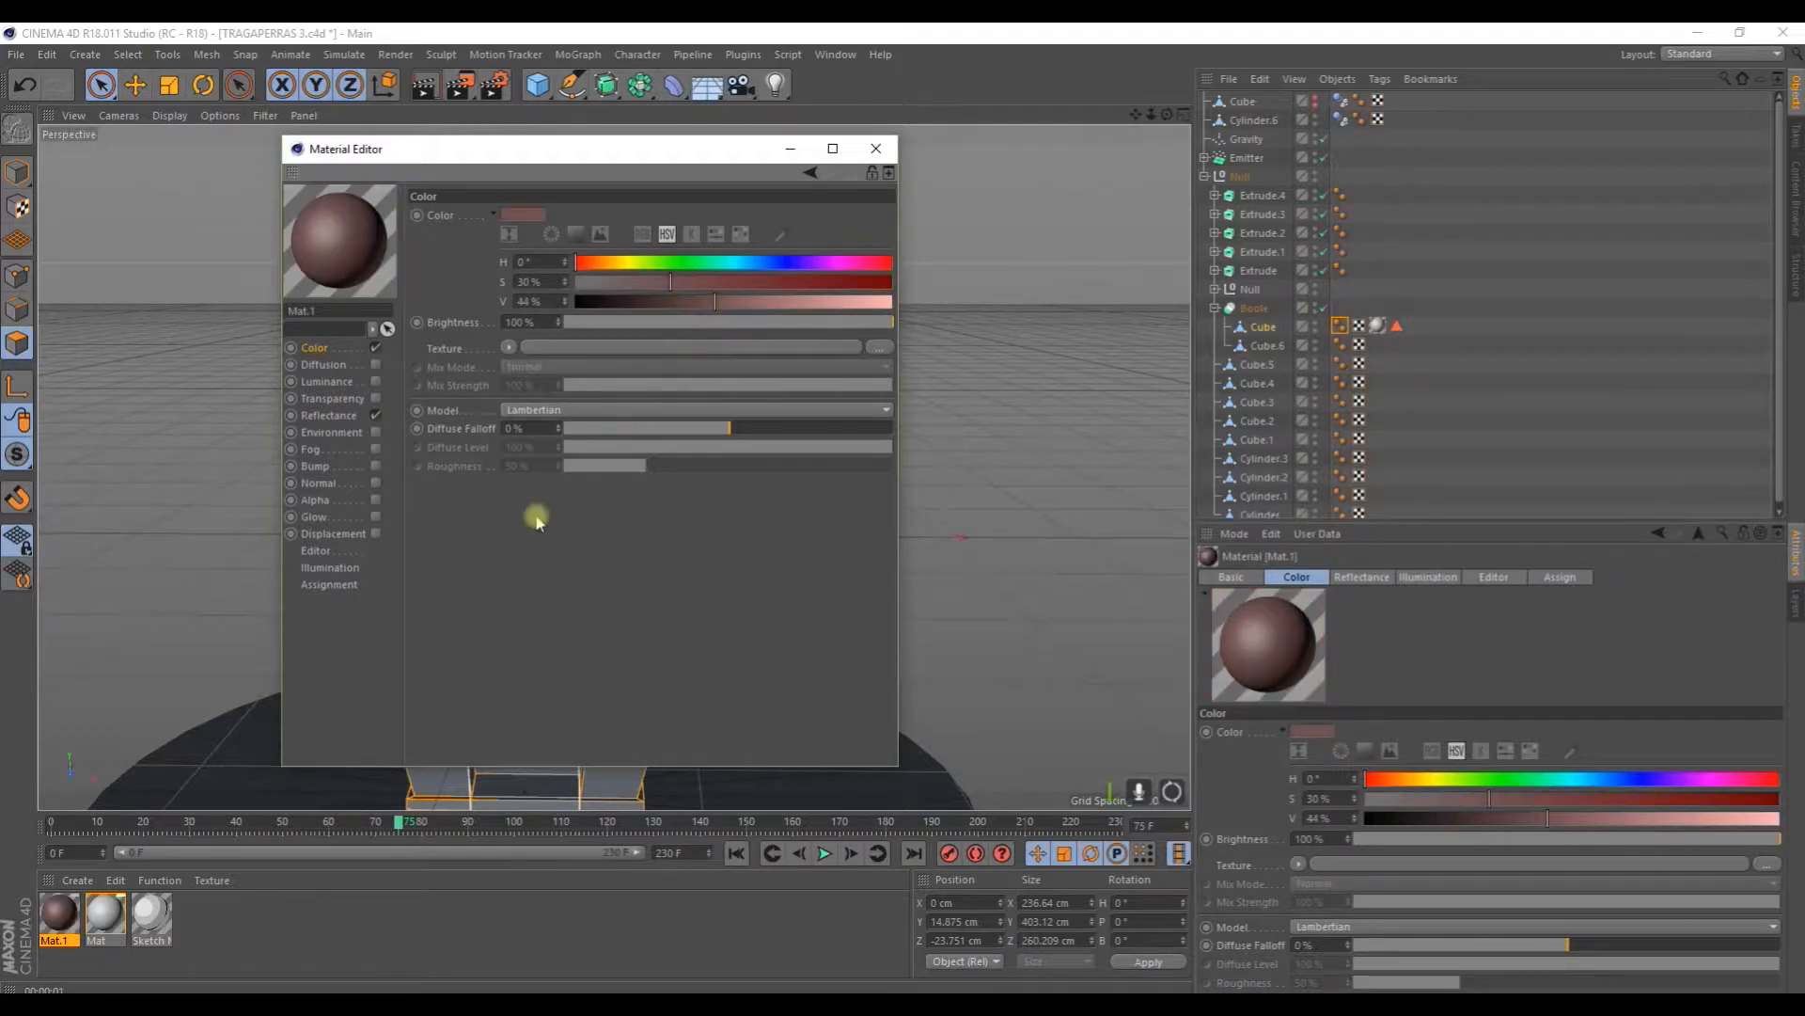
{"action": "left_click", "coordinate": [876, 152]}
{"action": "left_click_drag", "start_coordinate": [384, 592], "coordinate": [538, 484]}
Step: Loop-select the front frame polygons around all three reel windows
{"action": "scroll", "coordinate": [494, 491], "scroll_direction": "up", "scroll_amount": 4}
{"action": "scroll", "coordinate": [496, 348], "scroll_direction": "up", "scroll_amount": 3}
{"action": "left_click", "coordinate": [128, 55]}
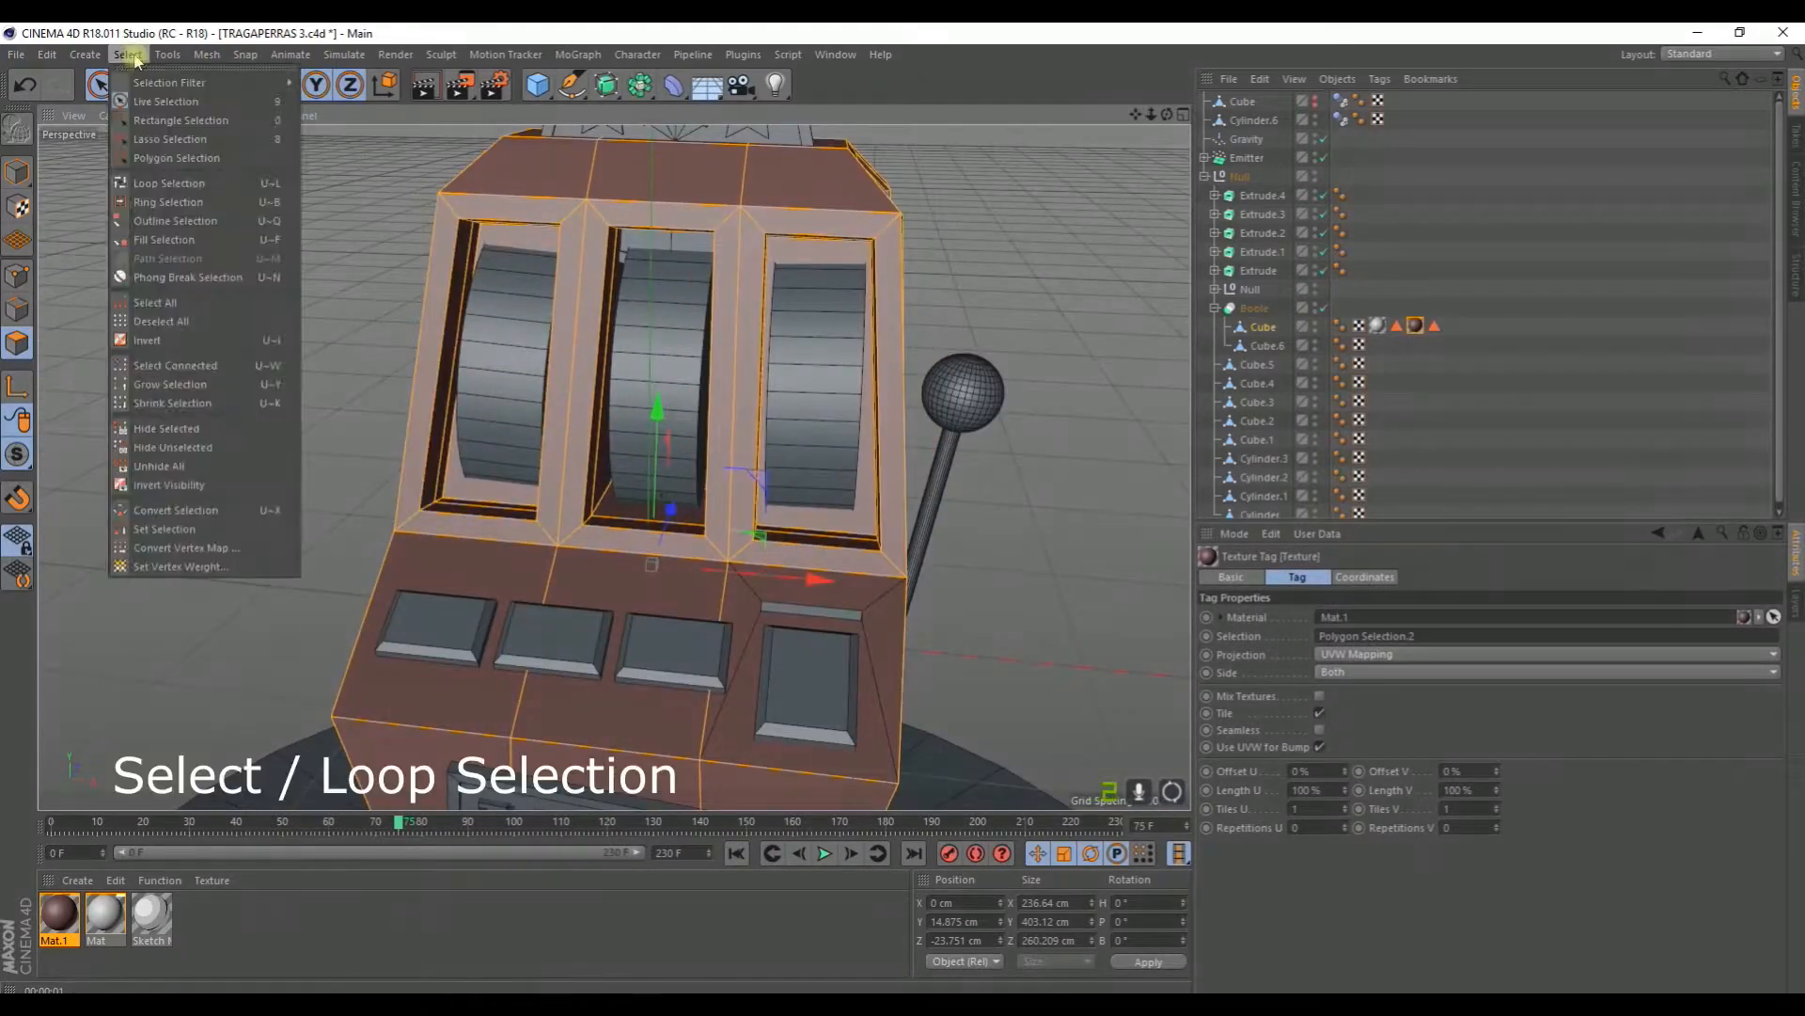
{"action": "left_click", "coordinate": [170, 184]}
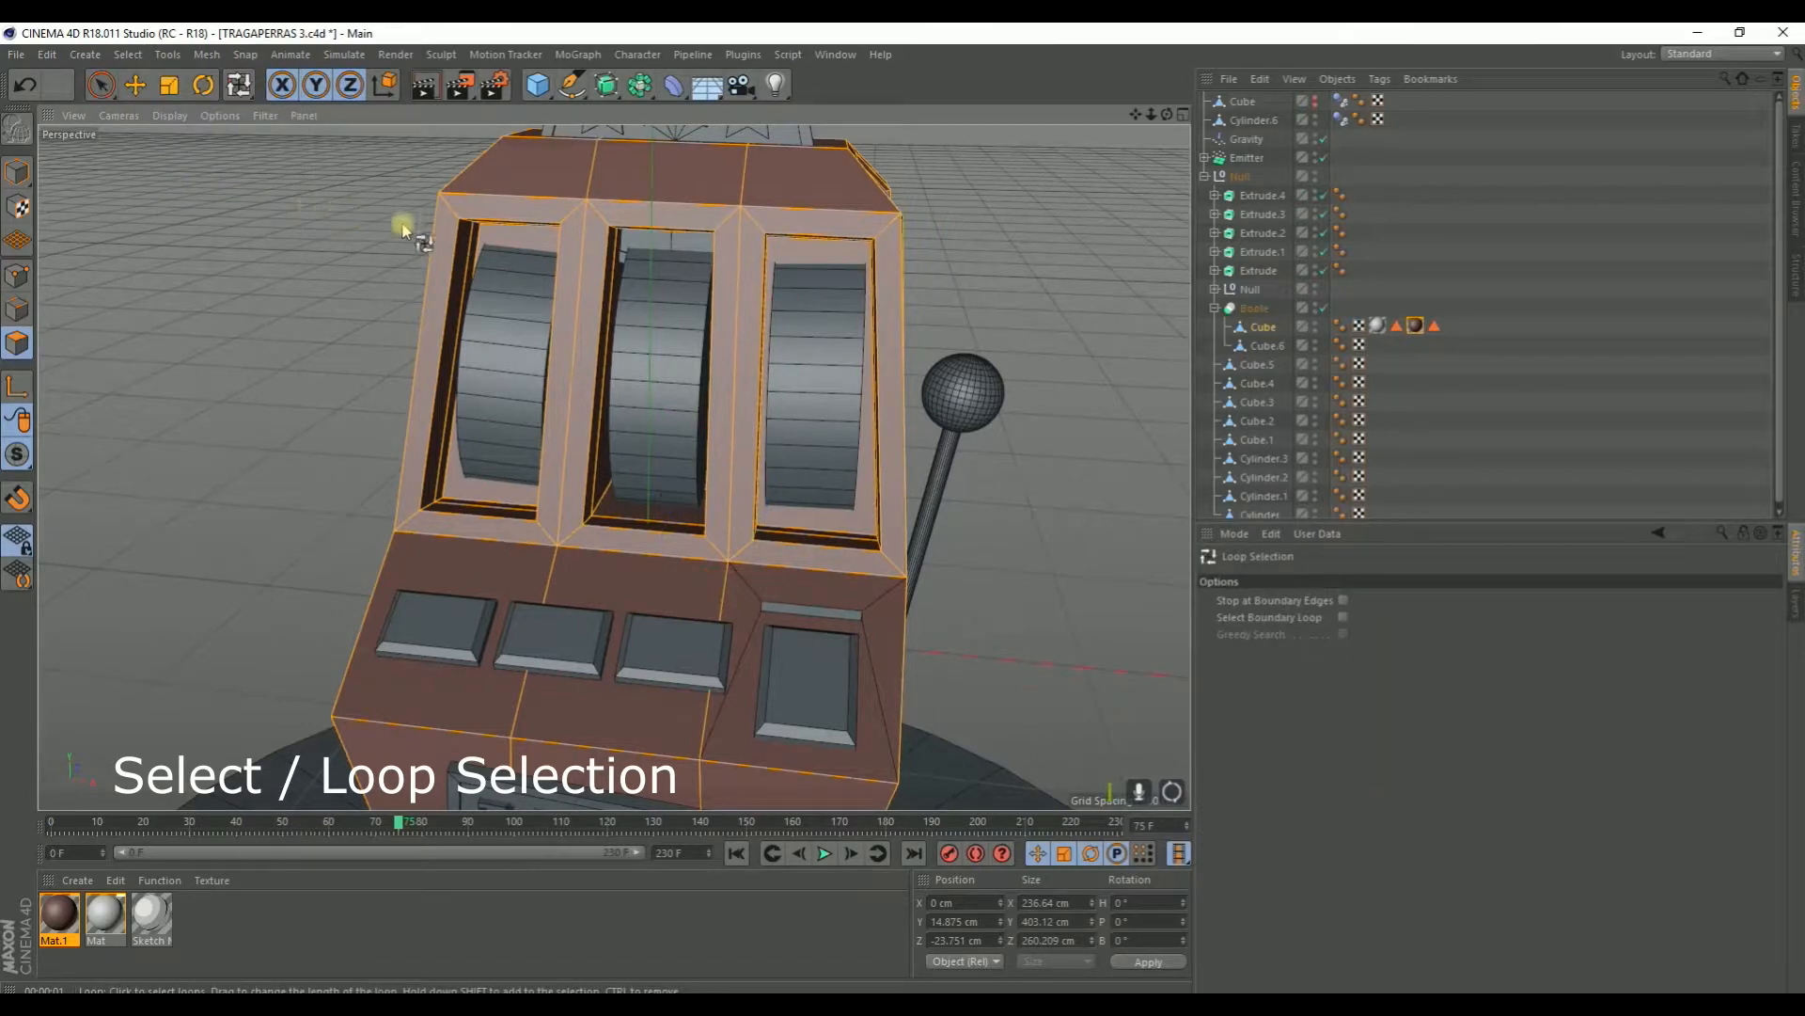
{"action": "left_click", "coordinate": [571, 223]}
{"action": "left_click", "coordinate": [596, 215], "text": "shift"}
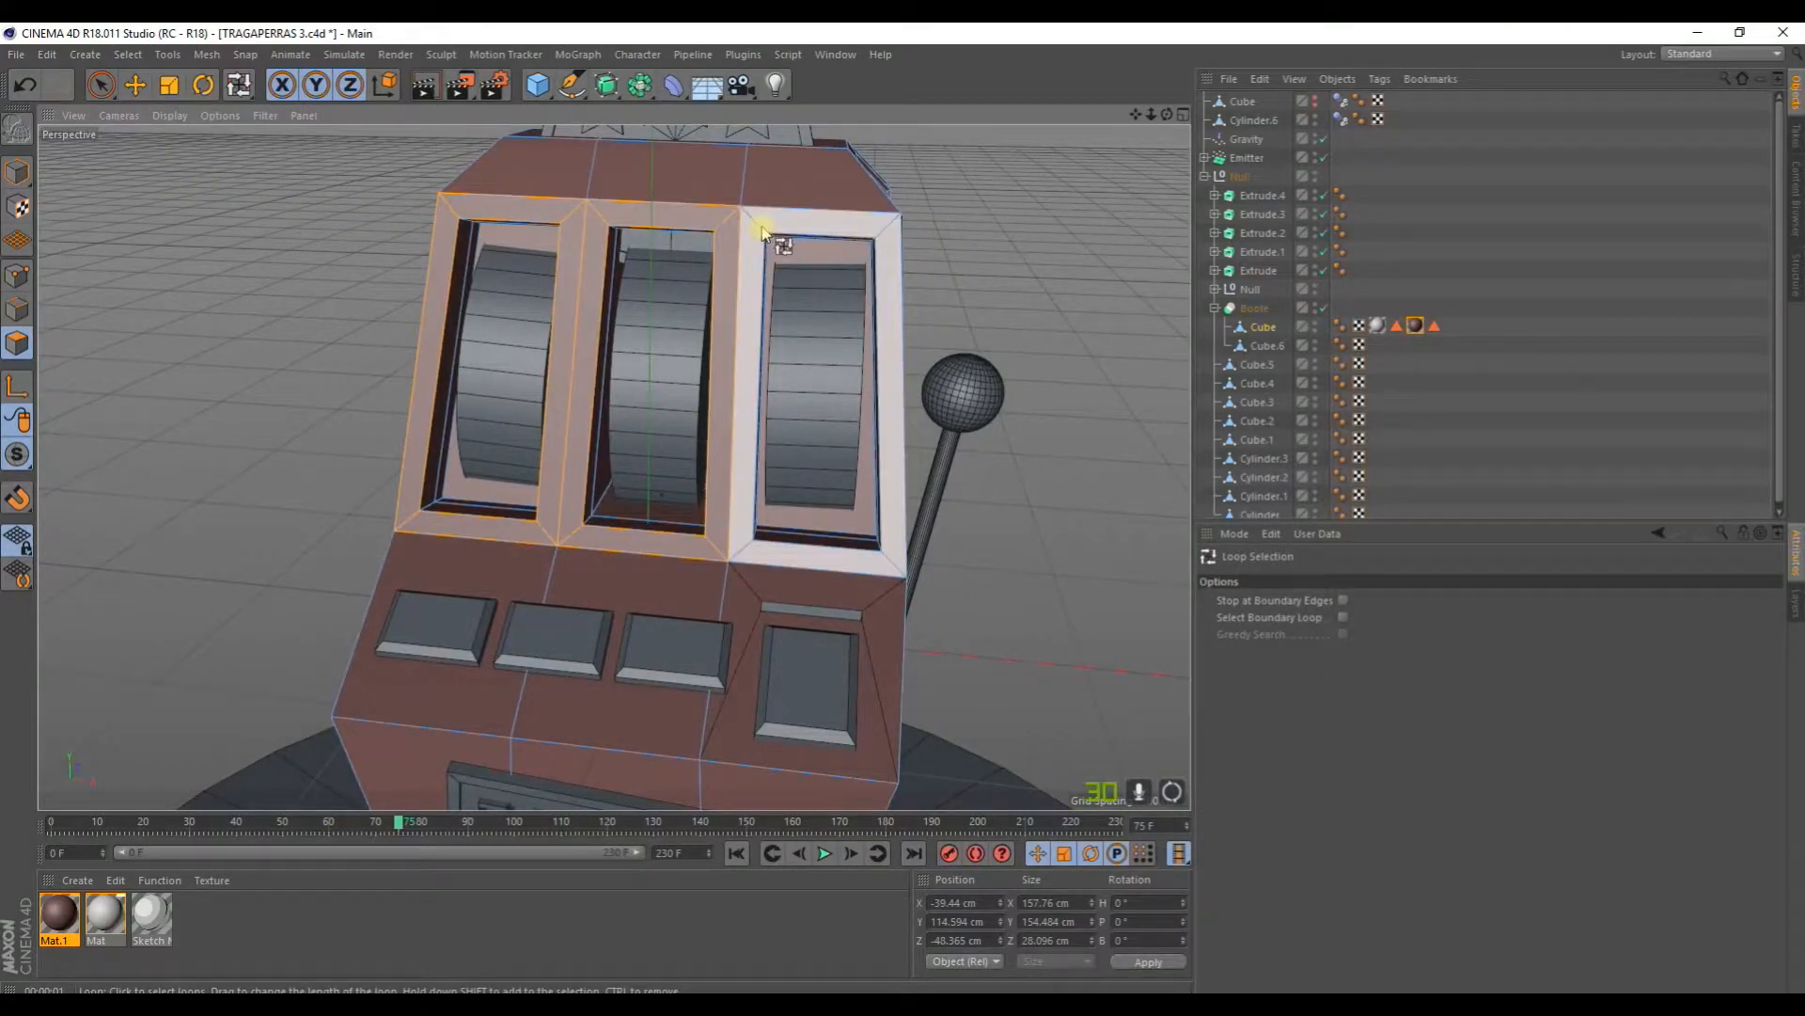
{"action": "left_click", "coordinate": [761, 230], "text": "shift"}
{"action": "left_click_drag", "start_coordinate": [665, 464], "coordinate": [592, 412], "text": "alt"}
Step: Duplicate the brown Mat.1 material and set the copy's color to hue 59°, saturation 30% and value 77%
{"action": "left_click_drag", "start_coordinate": [62, 926], "coordinate": [194, 931], "text": "ctrl"}
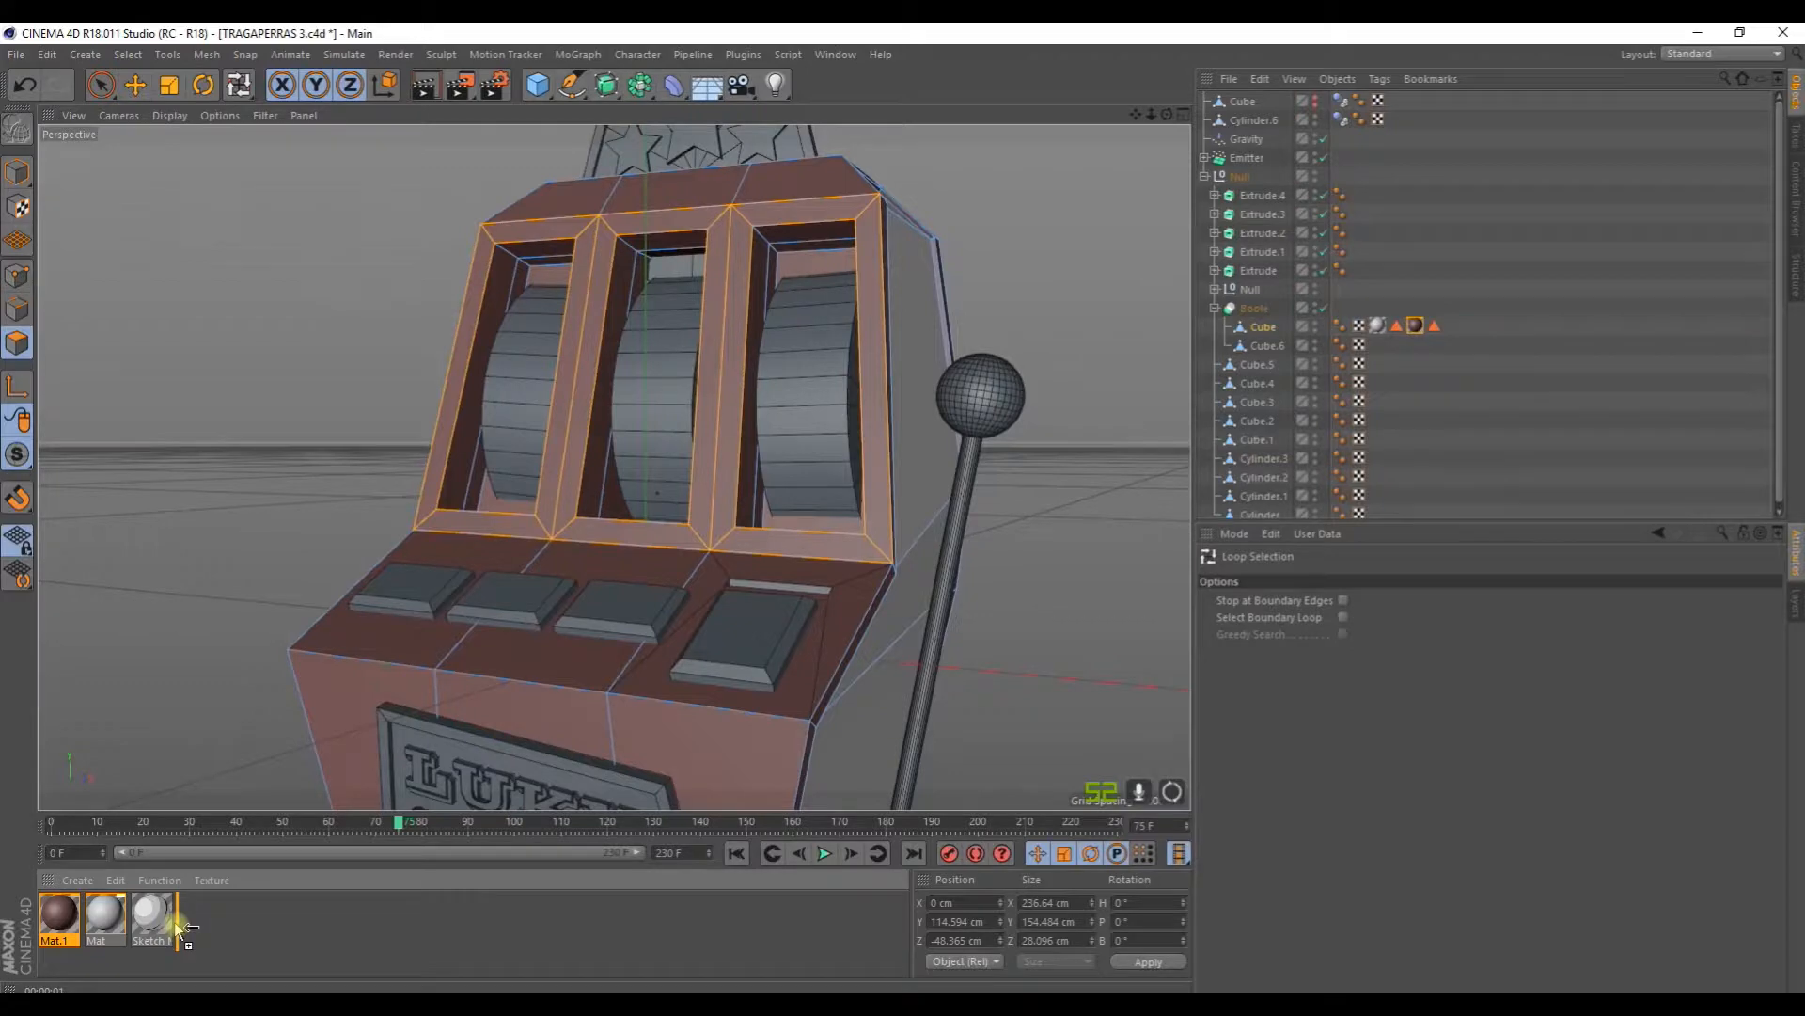
{"action": "double_click", "coordinate": [198, 914]}
{"action": "left_click_drag", "start_coordinate": [606, 262], "coordinate": [627, 263]}
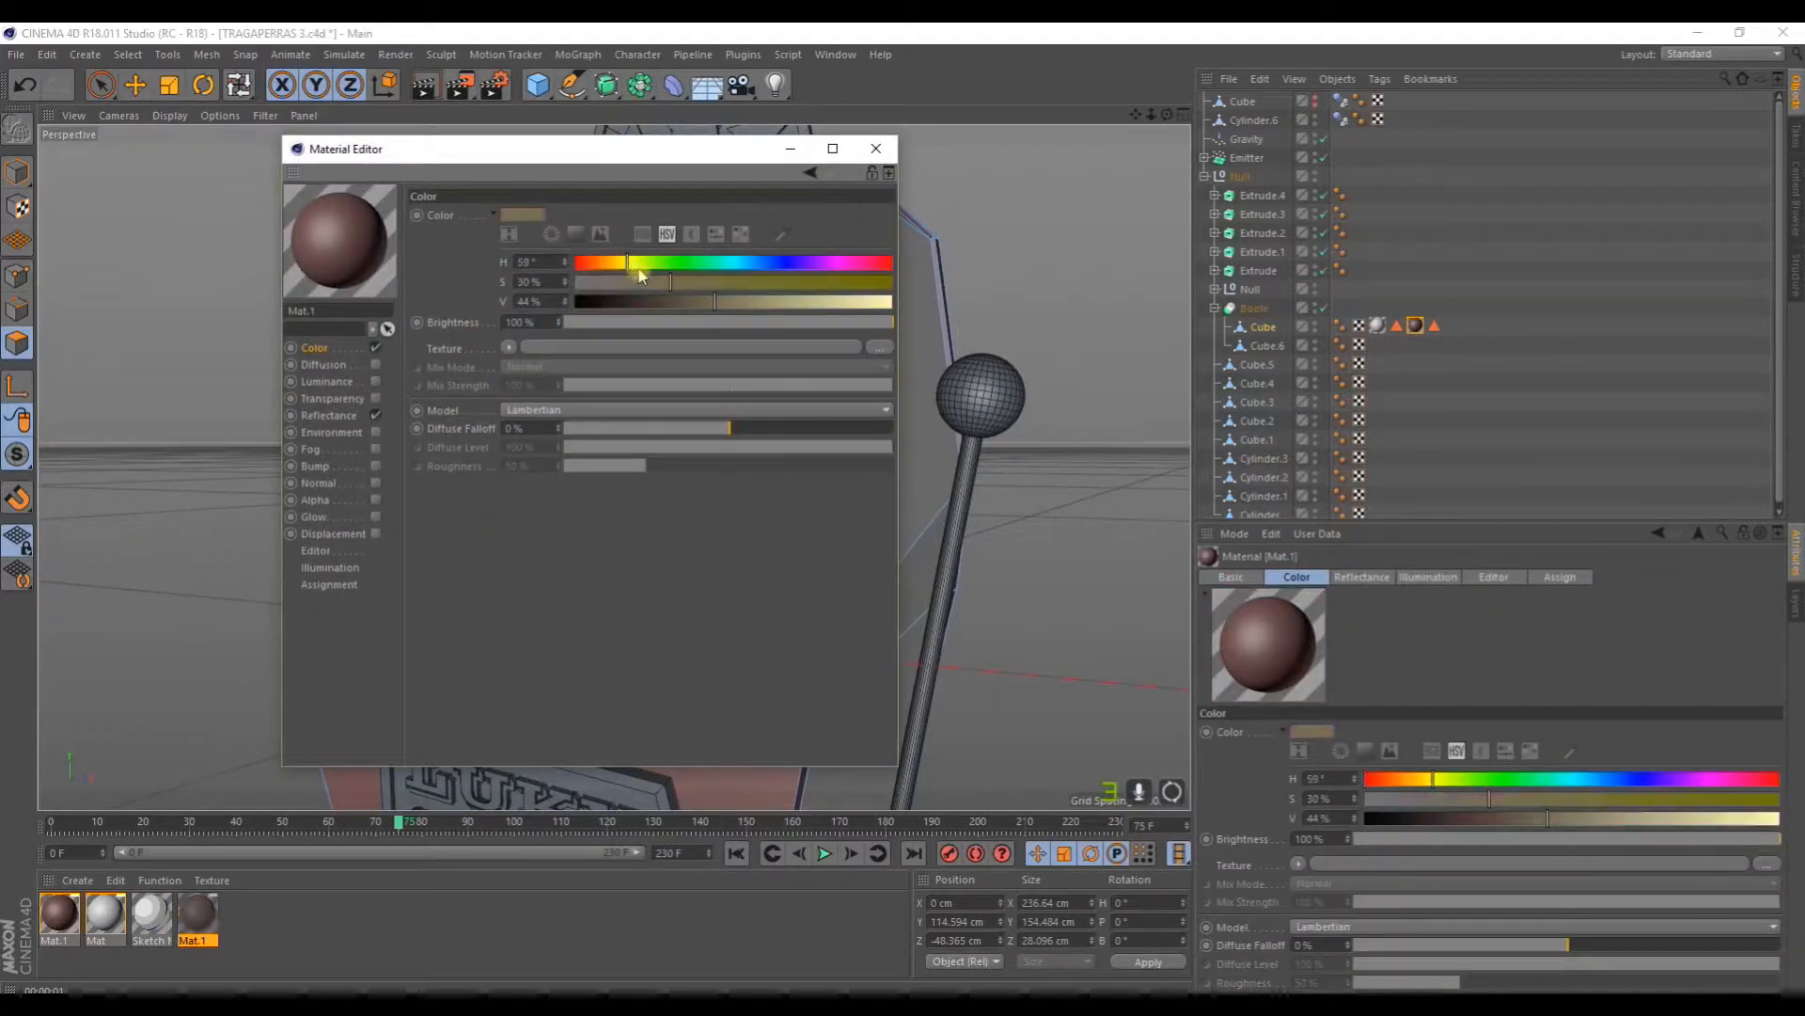
{"action": "left_click_drag", "start_coordinate": [820, 316], "coordinate": [829, 316]}
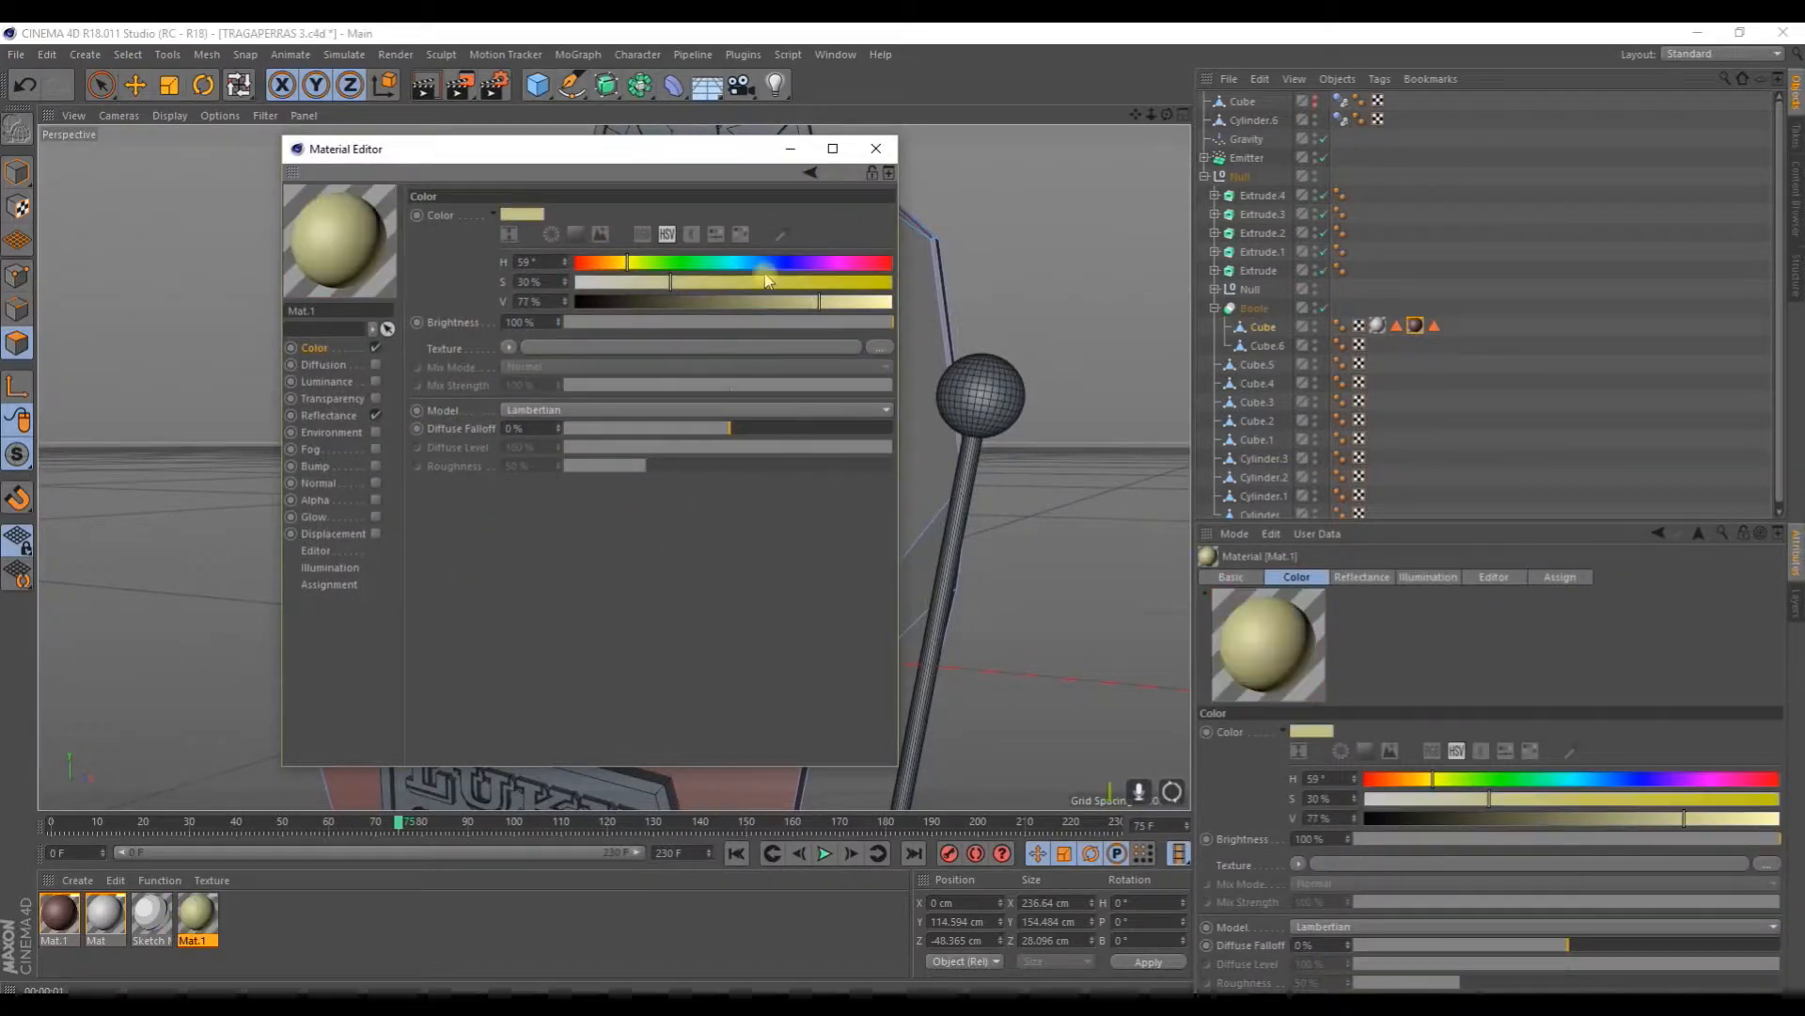
{"action": "left_click", "coordinate": [875, 149]}
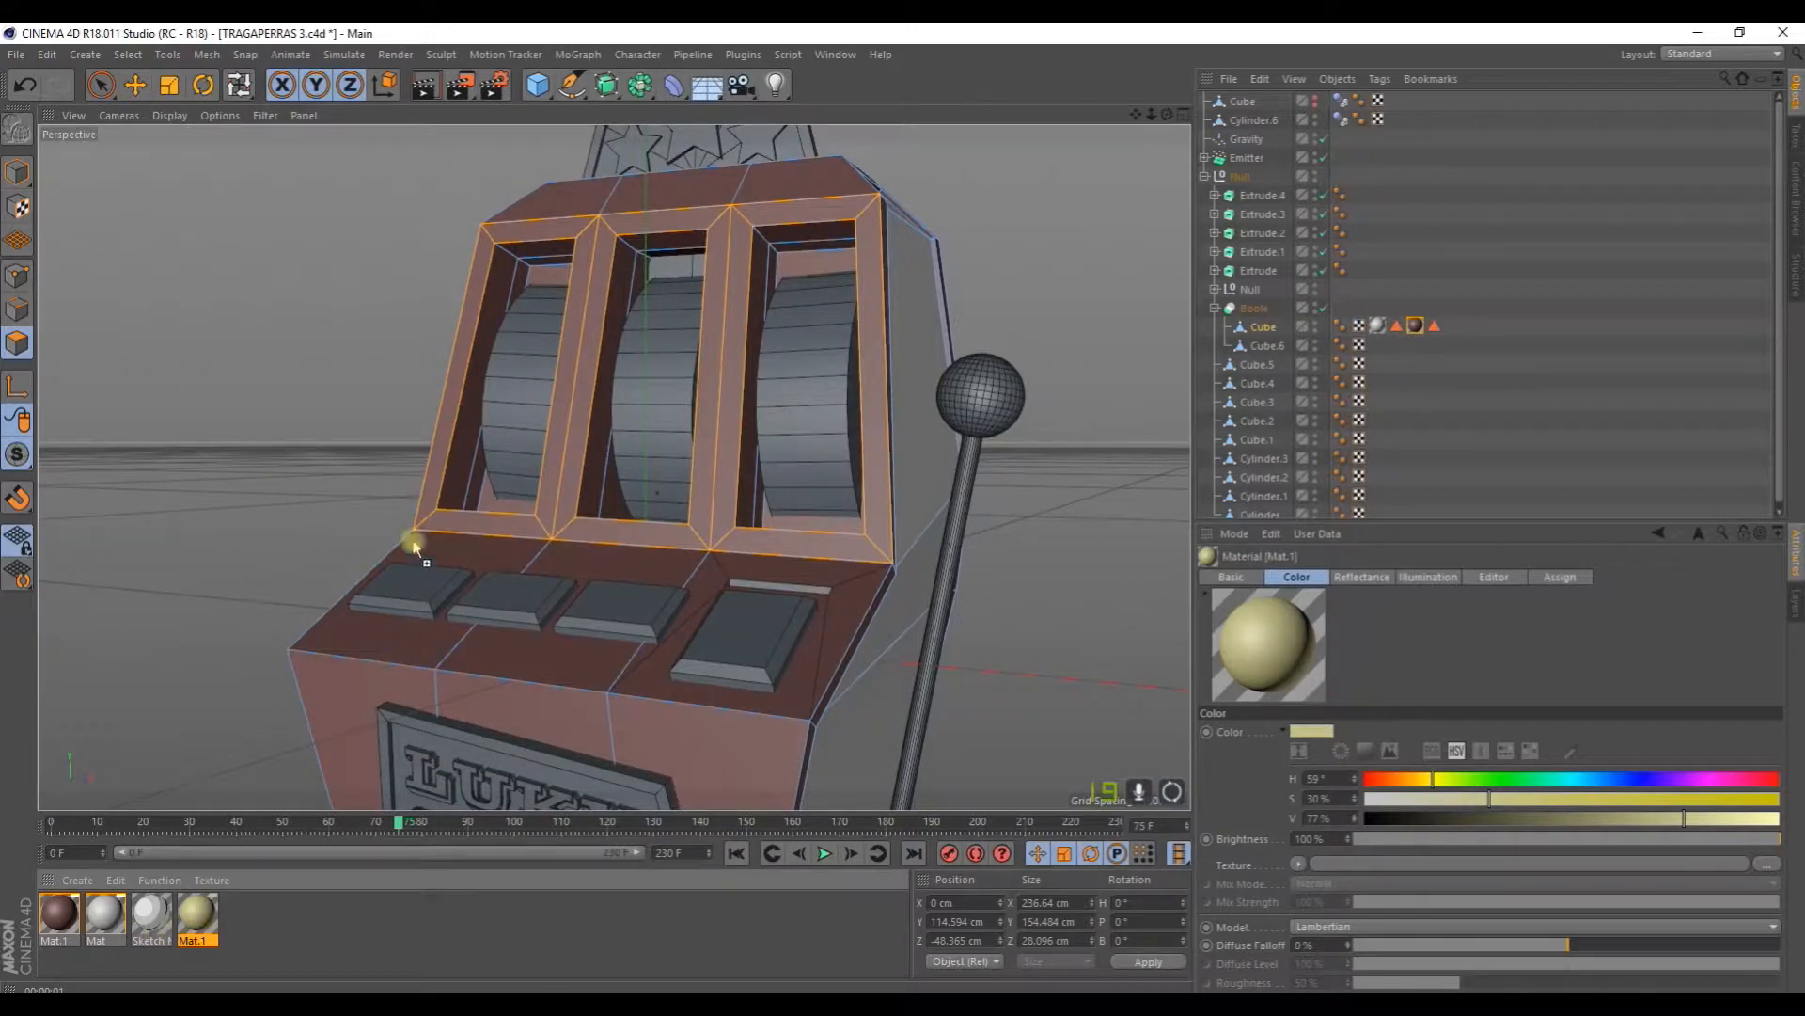
Step: Try applying the yellow material to the loop-selected window frames and picking the outer side strip, and undo both
{"action": "left_click_drag", "start_coordinate": [430, 522], "coordinate": [473, 508]}
{"action": "scroll", "coordinate": [434, 523], "scroll_direction": "down", "scroll_amount": 6}
{"action": "scroll", "coordinate": [473, 508], "scroll_direction": "up", "scroll_amount": 8}
{"action": "left_click_drag", "start_coordinate": [311, 216], "coordinate": [370, 254], "text": "alt"}
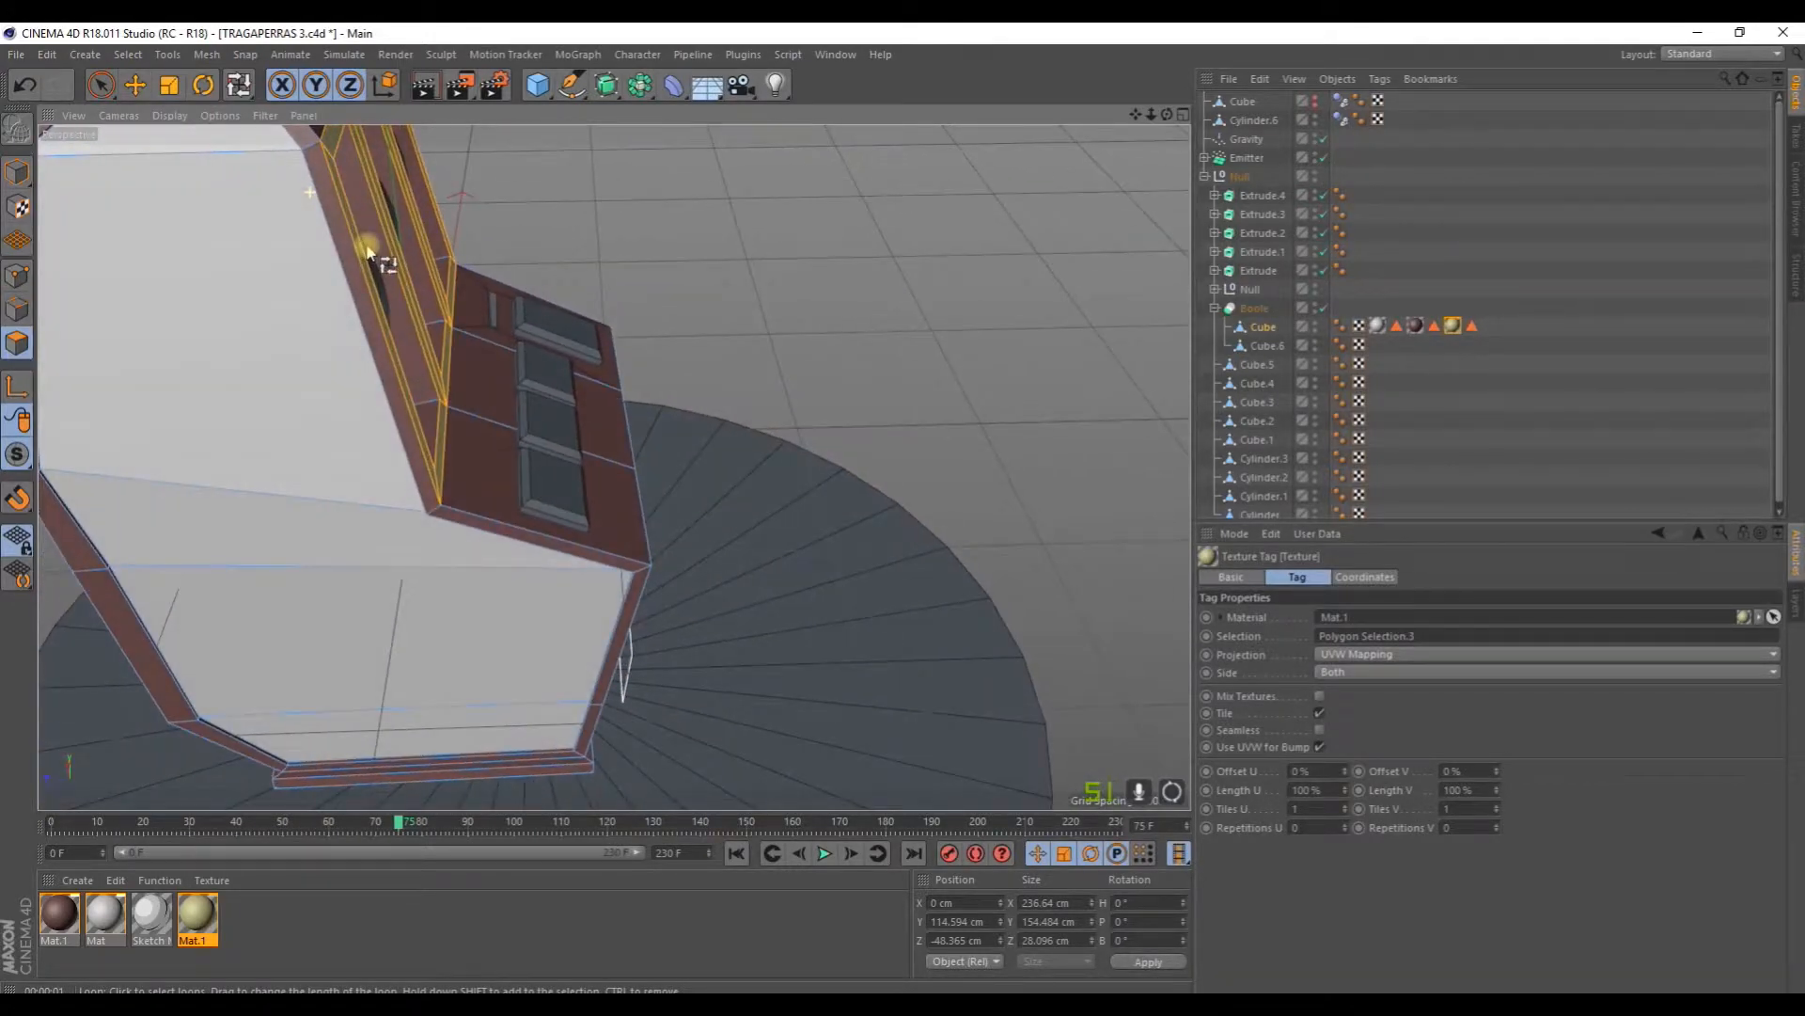
{"action": "left_click", "coordinate": [103, 85]}
{"action": "scroll", "coordinate": [373, 337], "scroll_direction": "up", "scroll_amount": 3}
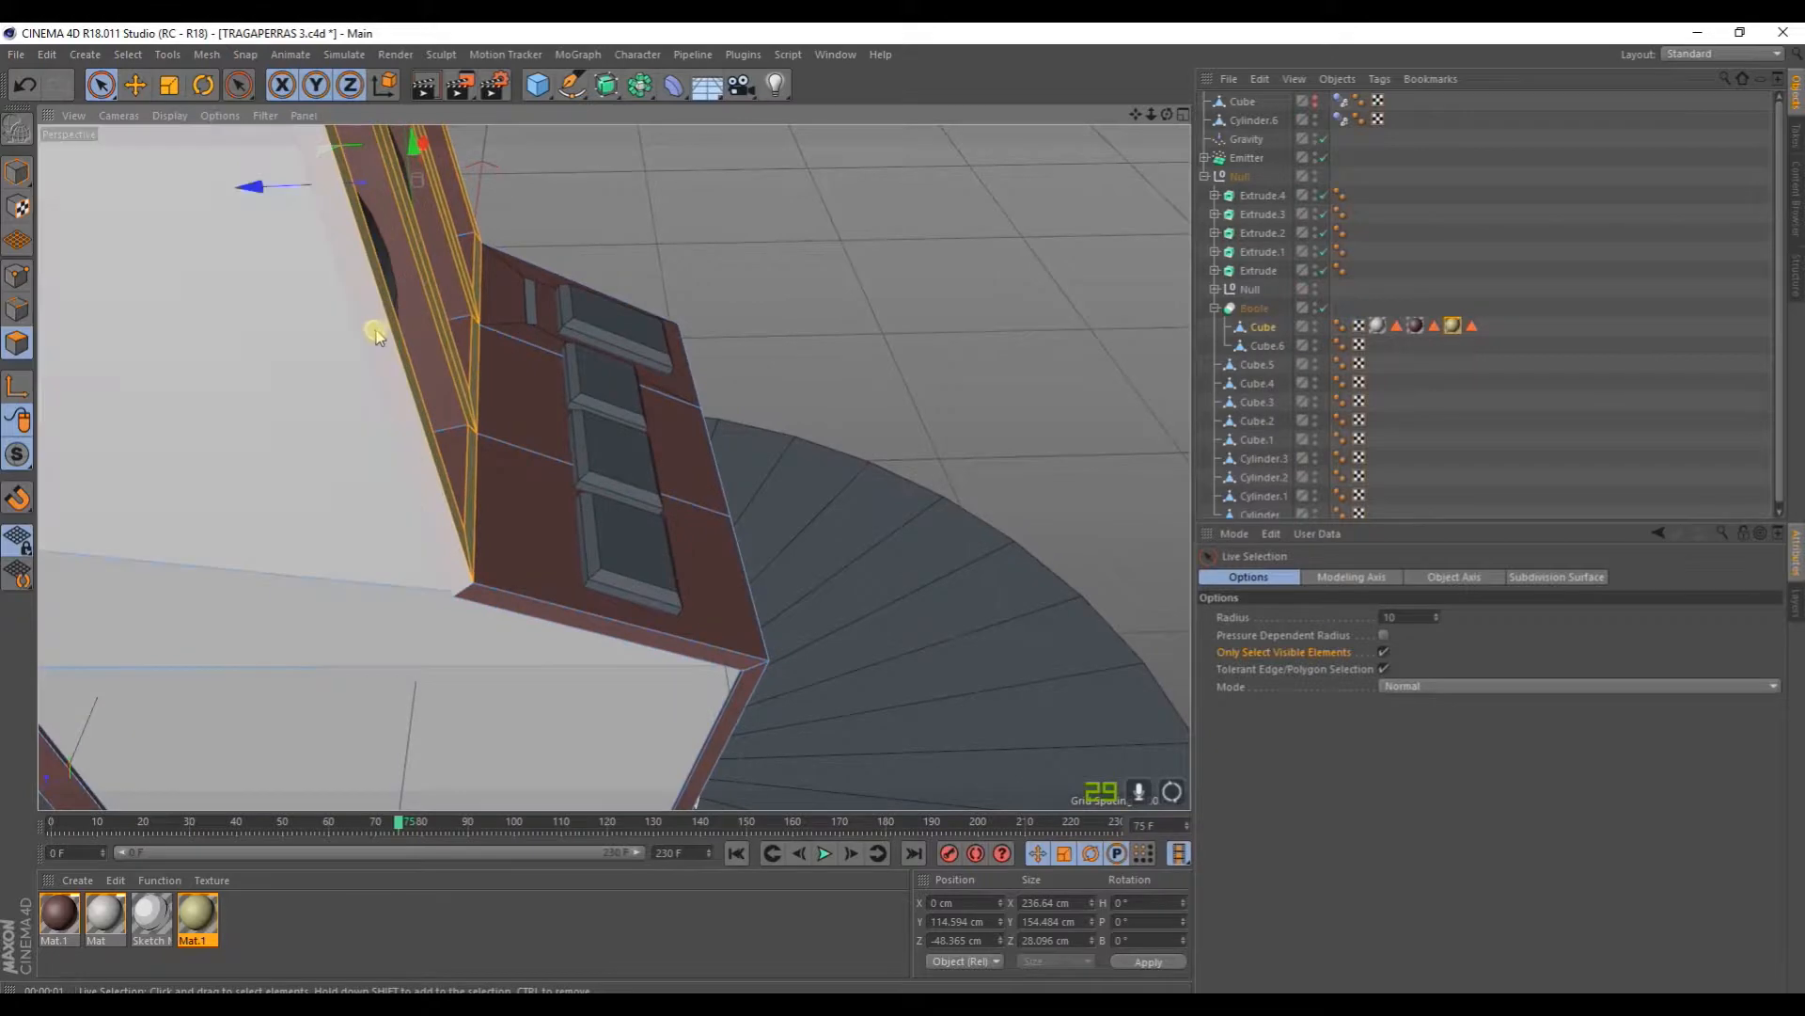
{"action": "left_click", "coordinate": [379, 331]}
{"action": "right_click_drag", "start_coordinate": [413, 377], "coordinate": [519, 314], "text": "alt"}
{"action": "mouse_move", "coordinate": [519, 314]}
{"action": "left_mouse_down", "text": "alt"}
{"action": "mouse_move", "coordinate": [222, 322]}
{"action": "mouse_move", "coordinate": [247, 282]}
{"action": "left_mouse_up", "text": "alt"}
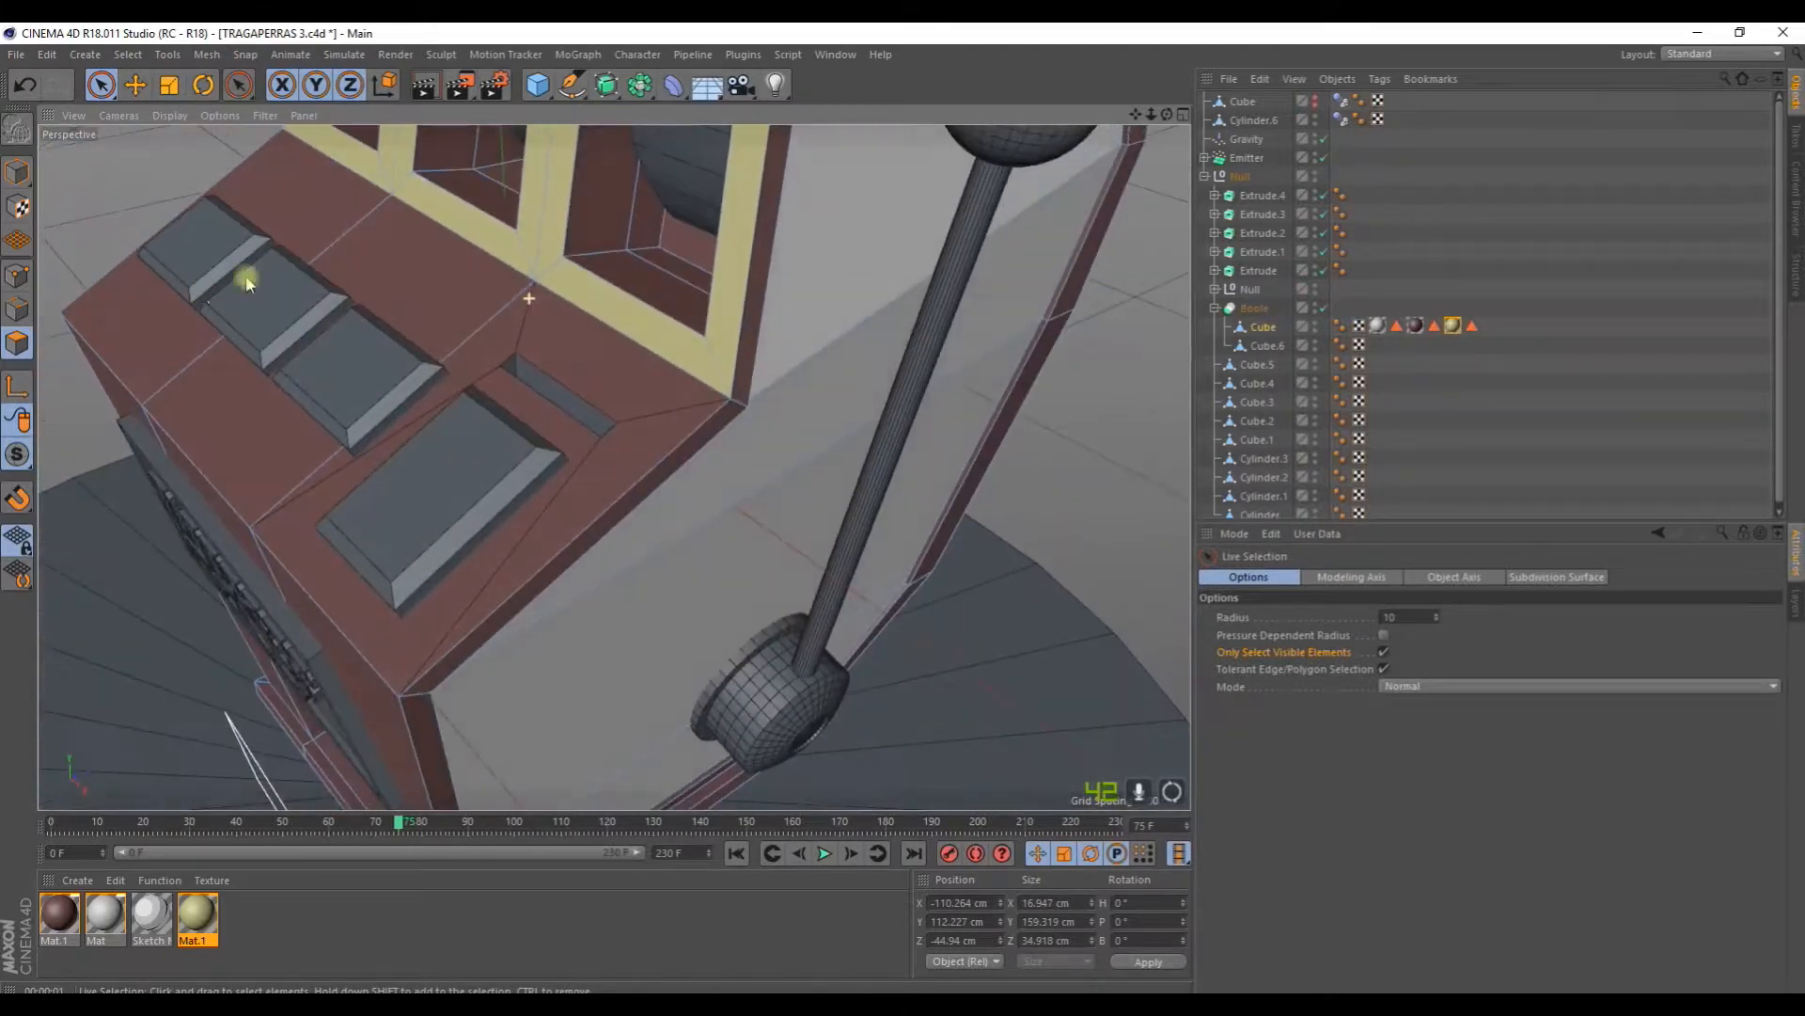
{"action": "key", "text": "ctrl+z"}
Step: Add the outer side strips on both sides to the window frame selection and apply the yellow material to it
{"action": "left_click", "coordinate": [738, 306], "text": "shift"}
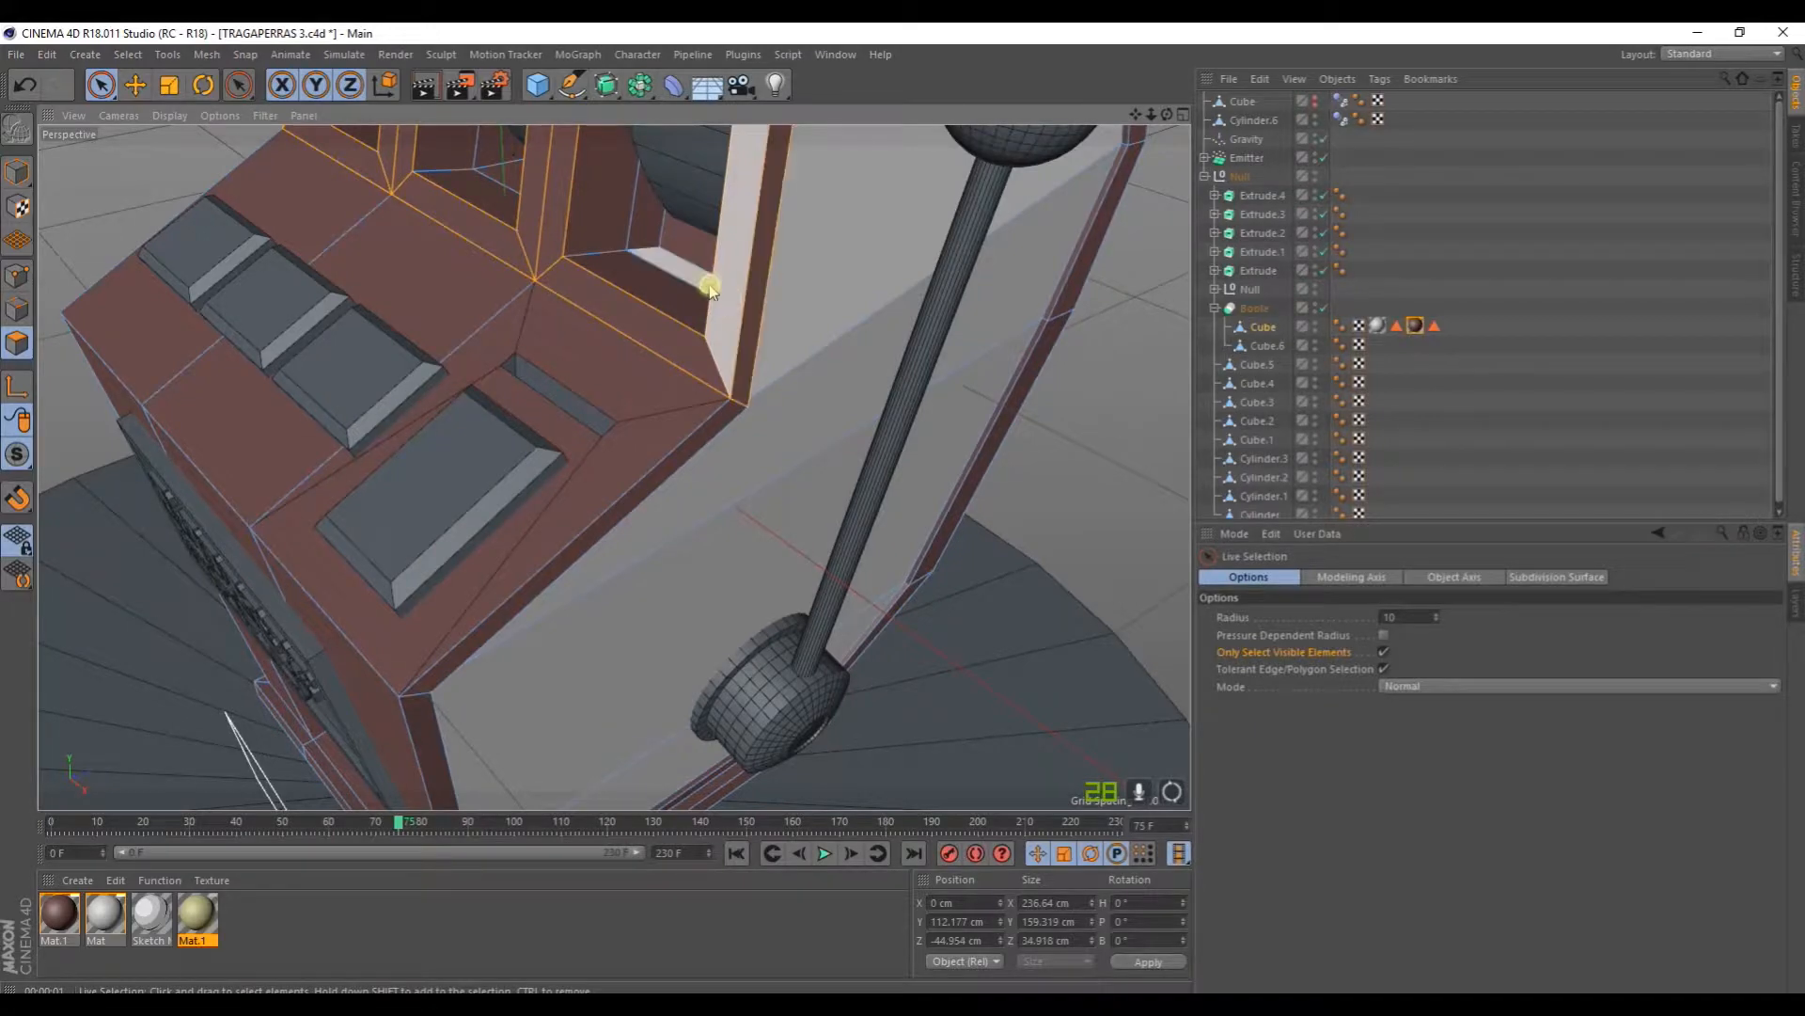
{"action": "middle_click_drag", "start_coordinate": [711, 282], "coordinate": [850, 597], "text": "alt"}
{"action": "middle_click_drag", "start_coordinate": [774, 455], "coordinate": [752, 671], "text": "alt"}
{"action": "left_click_drag", "start_coordinate": [556, 501], "coordinate": [338, 314], "text": "alt"}
{"action": "left_click", "coordinate": [322, 324], "text": "shift"}
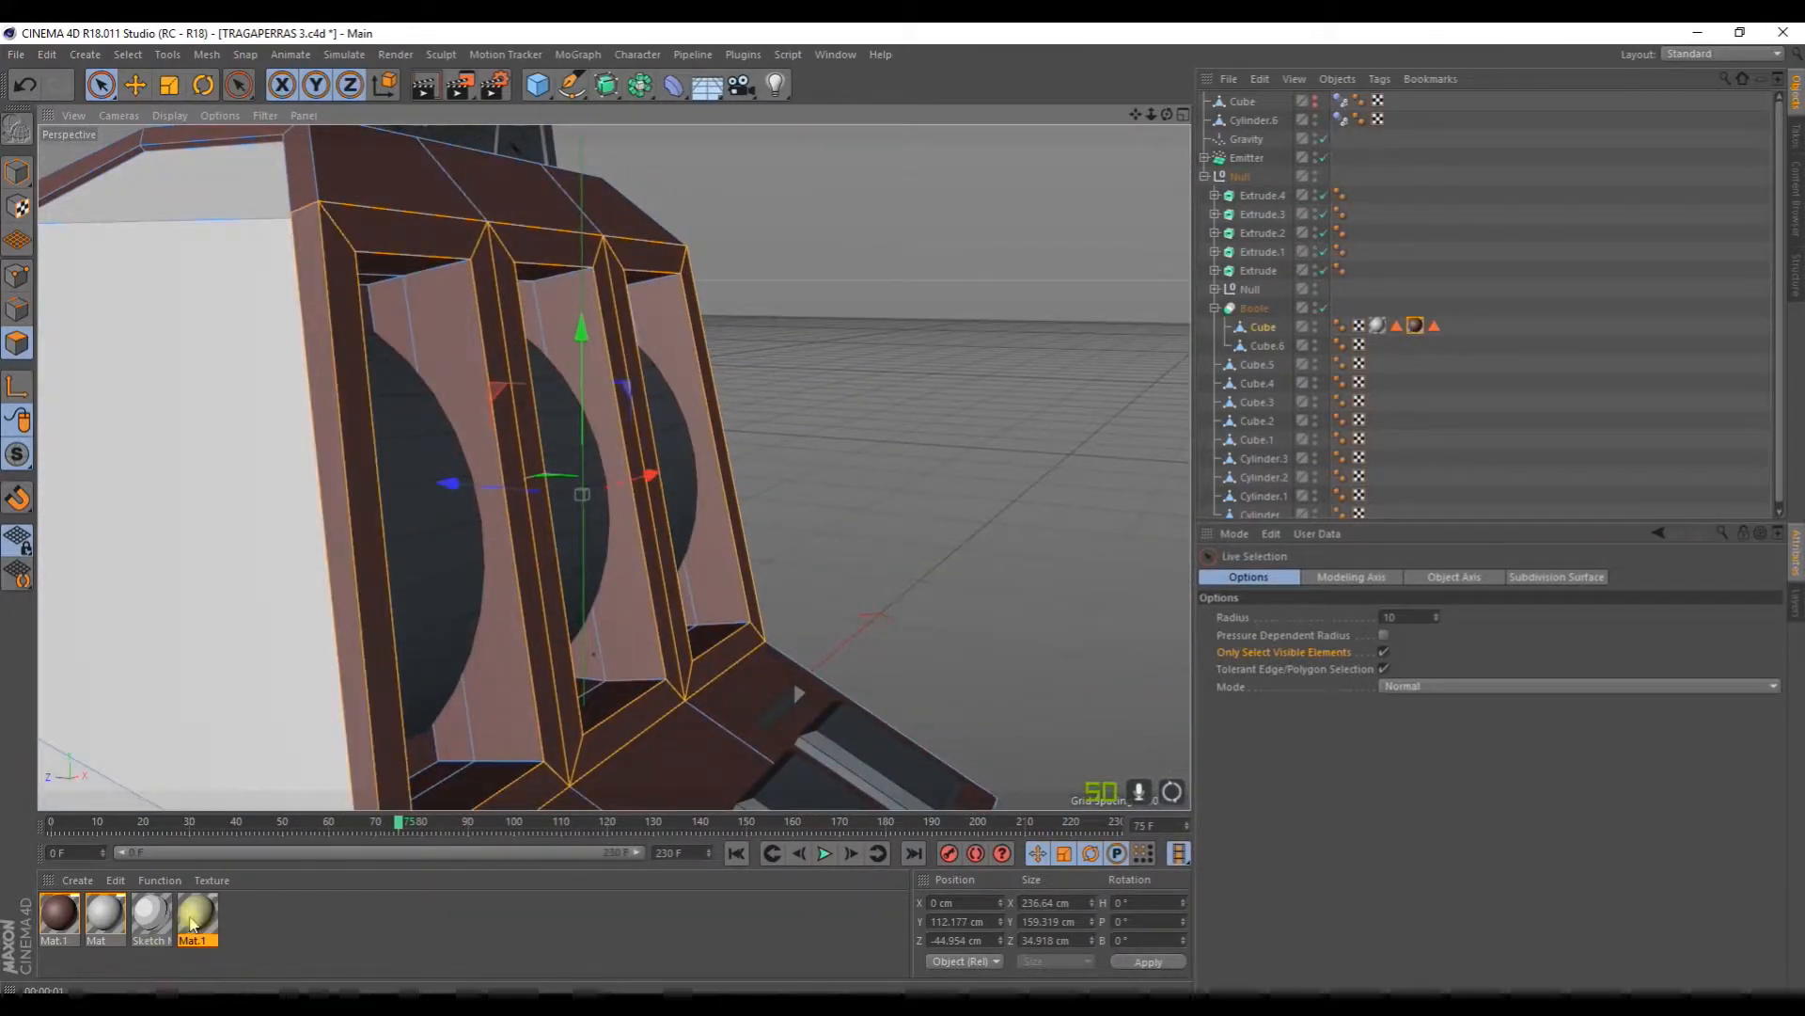
{"action": "left_click_drag", "start_coordinate": [346, 527], "coordinate": [348, 523]}
{"action": "scroll", "coordinate": [428, 459], "scroll_direction": "down", "scroll_amount": 7}
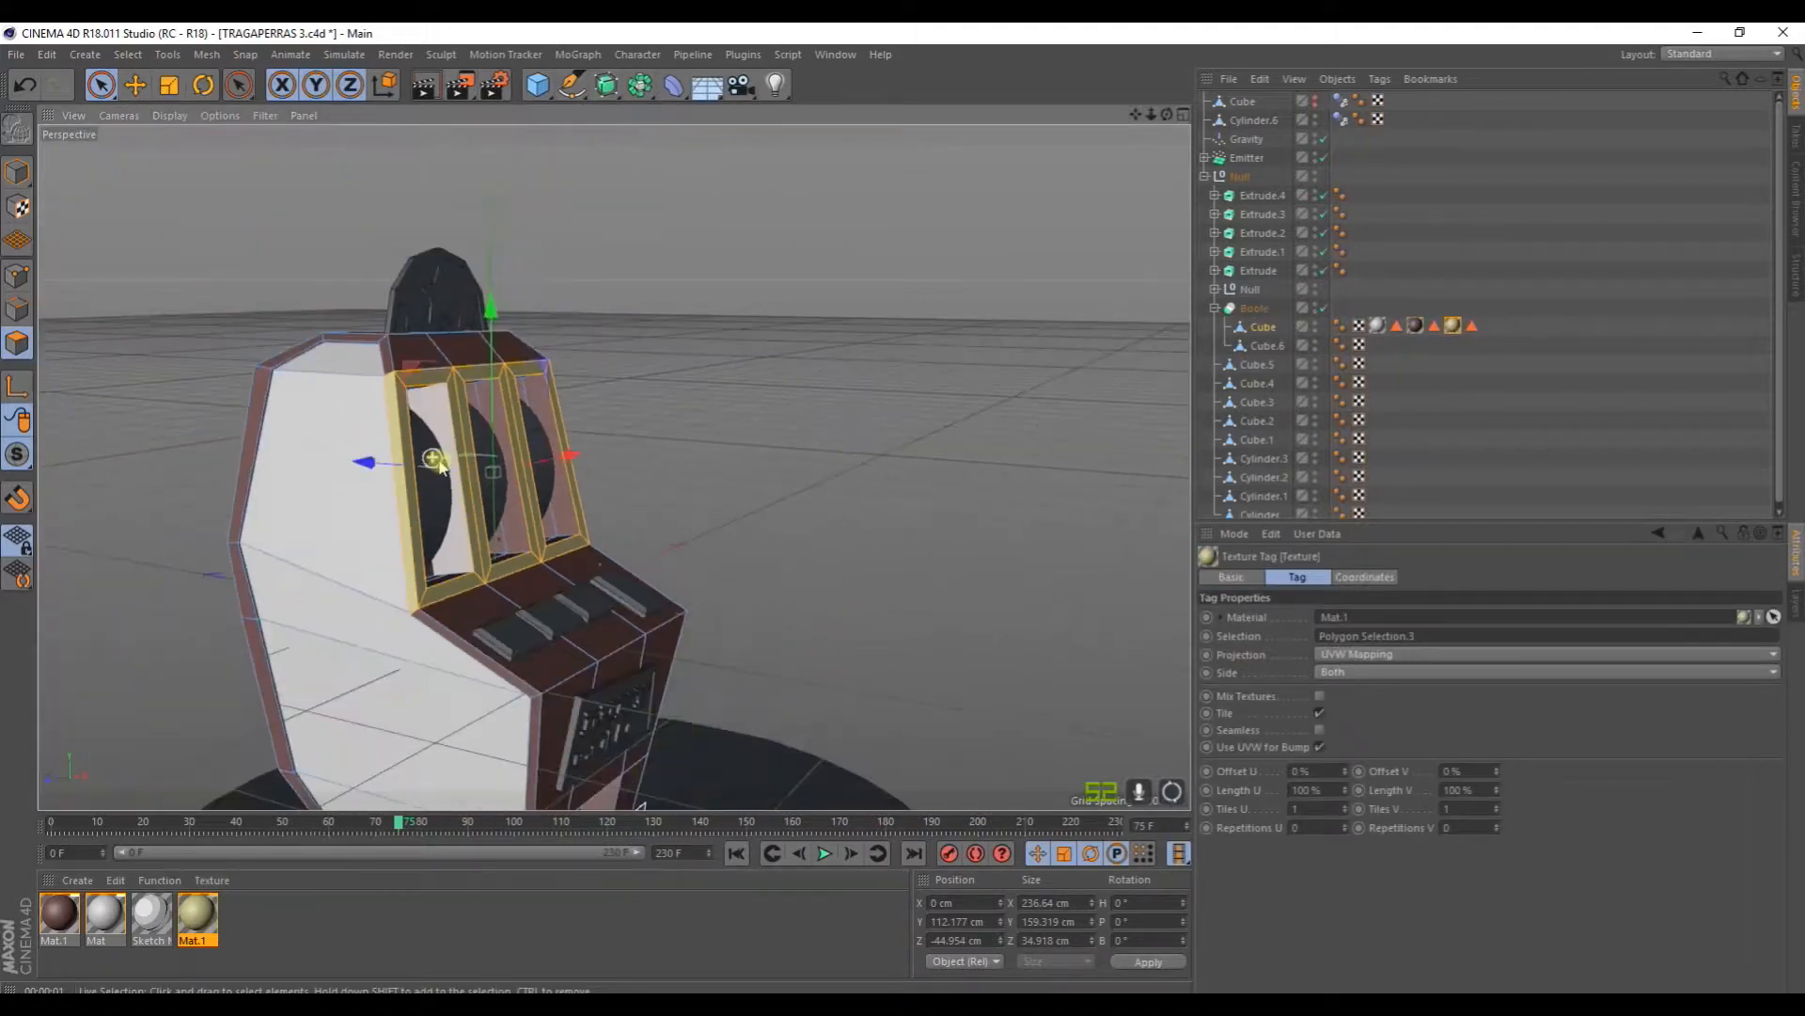
Step: Loop-select the polygons of the plinth running around the machine's base
{"action": "left_click_drag", "start_coordinate": [697, 399], "coordinate": [543, 395], "text": "alt"}
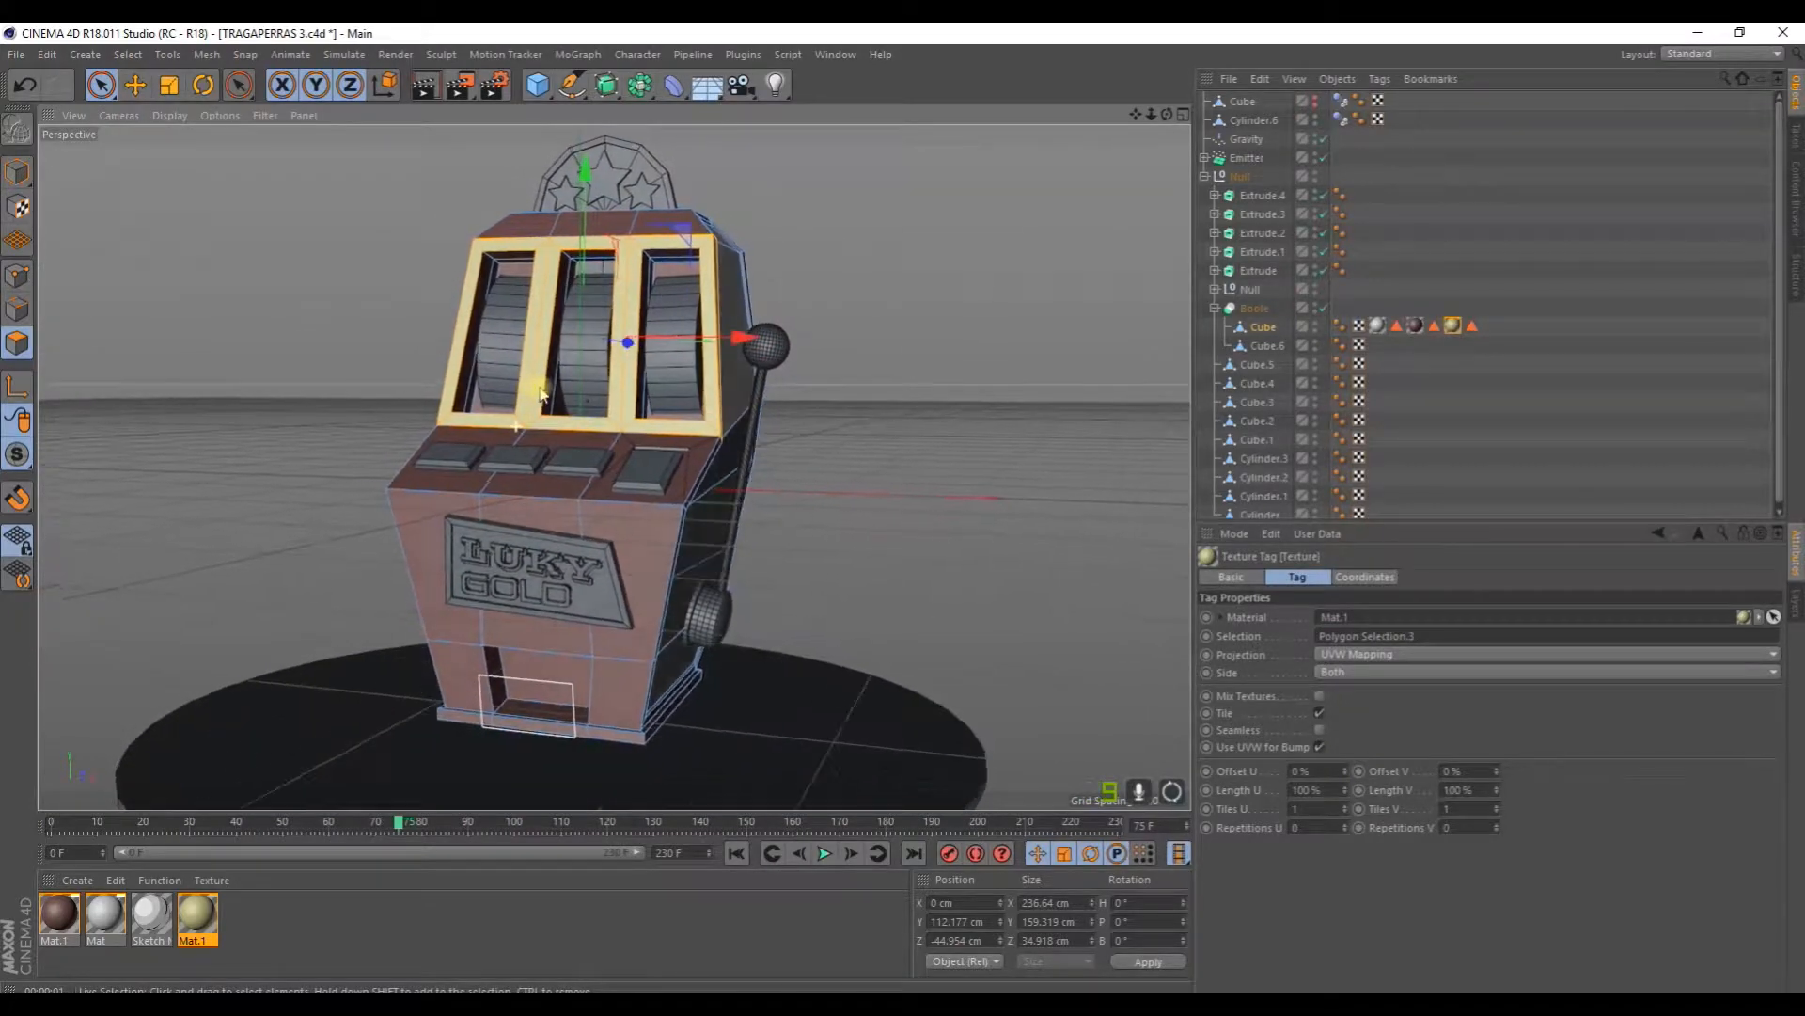
{"action": "middle_click_drag", "start_coordinate": [543, 457], "coordinate": [508, 405], "text": "alt"}
{"action": "scroll", "coordinate": [552, 715], "scroll_direction": "up", "scroll_amount": 5}
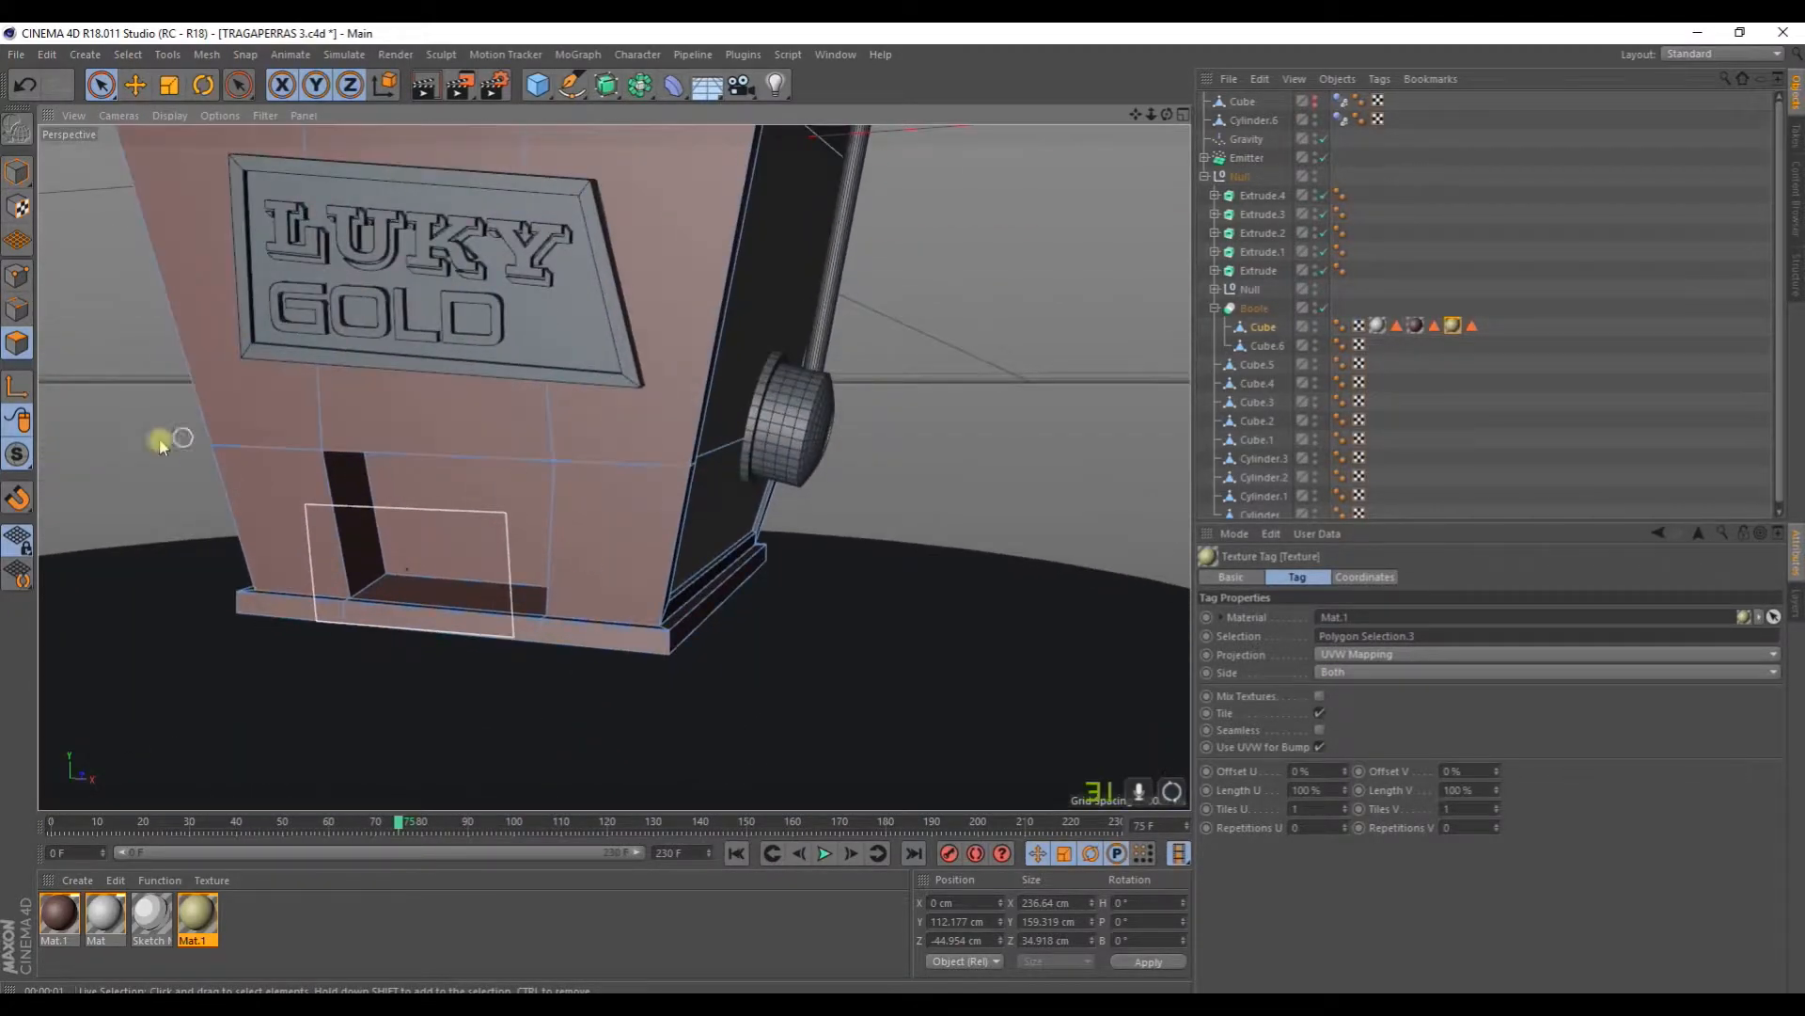
{"action": "left_click", "coordinate": [150, 75]}
{"action": "left_click", "coordinate": [169, 161]}
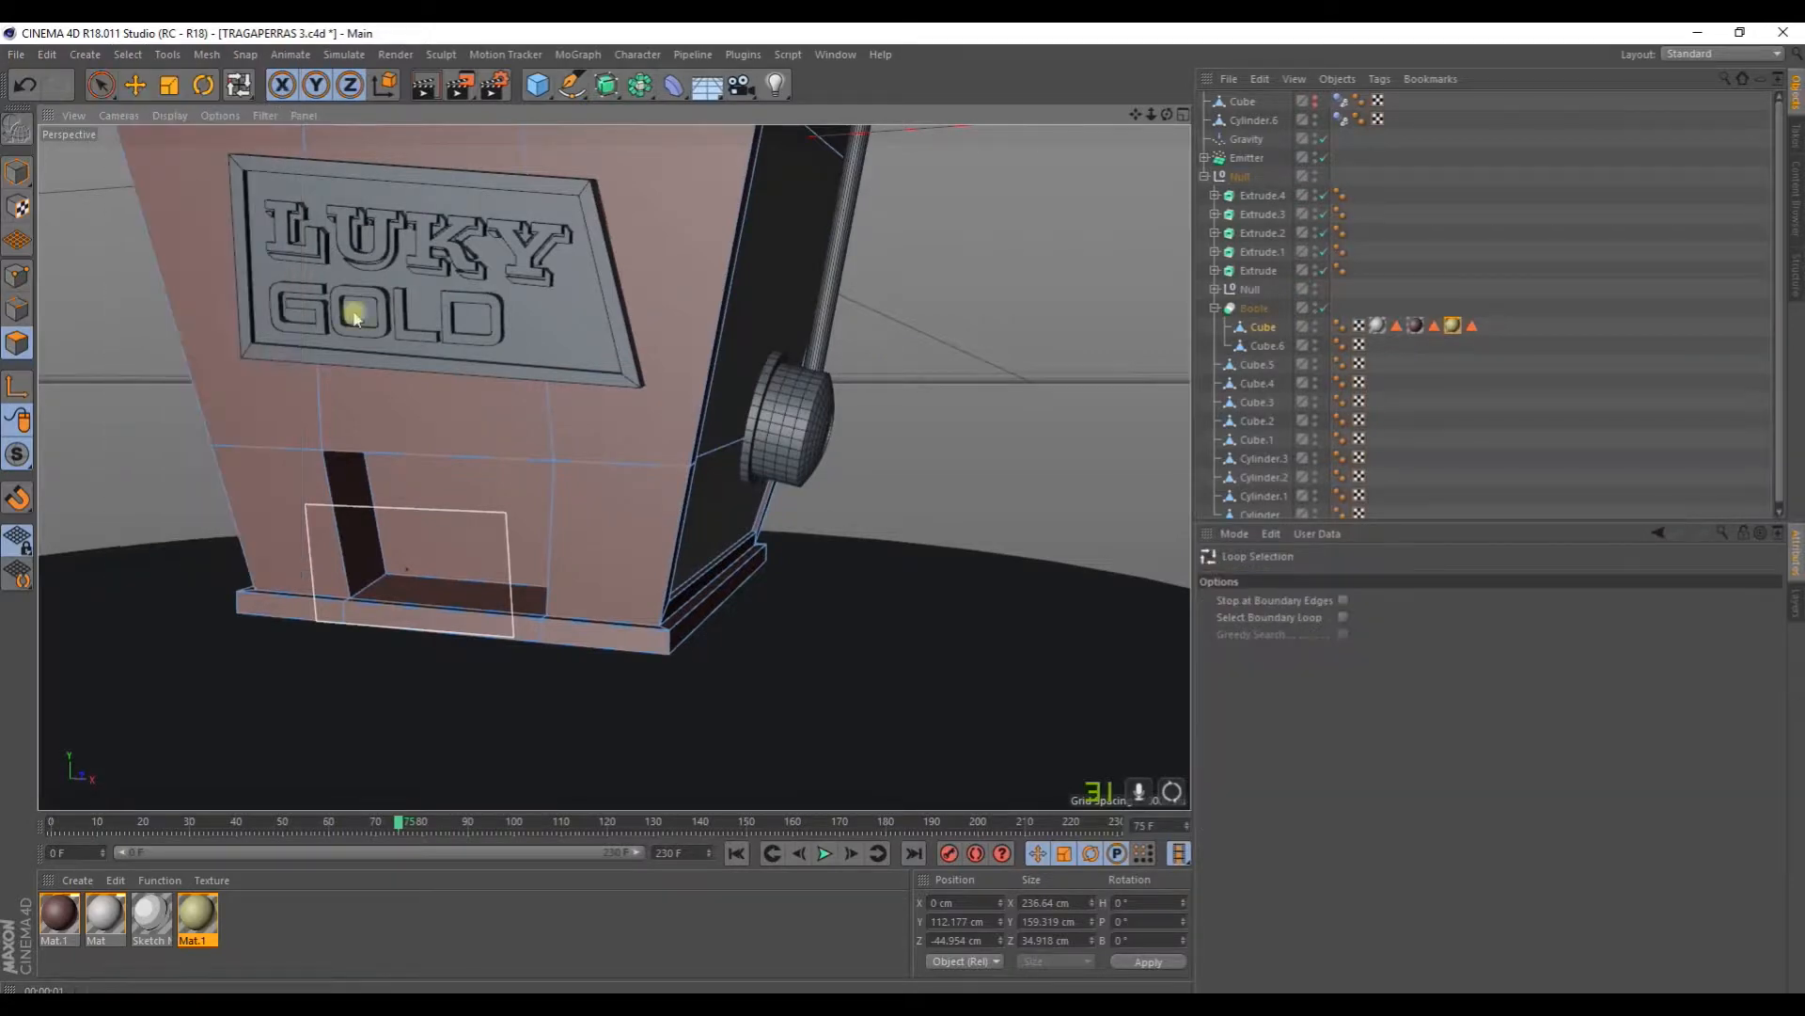
{"action": "scroll", "coordinate": [675, 652], "scroll_direction": "up", "scroll_amount": 3}
{"action": "left_click", "coordinate": [678, 635]}
{"action": "left_click_drag", "start_coordinate": [678, 635], "coordinate": [444, 757], "text": "alt"}
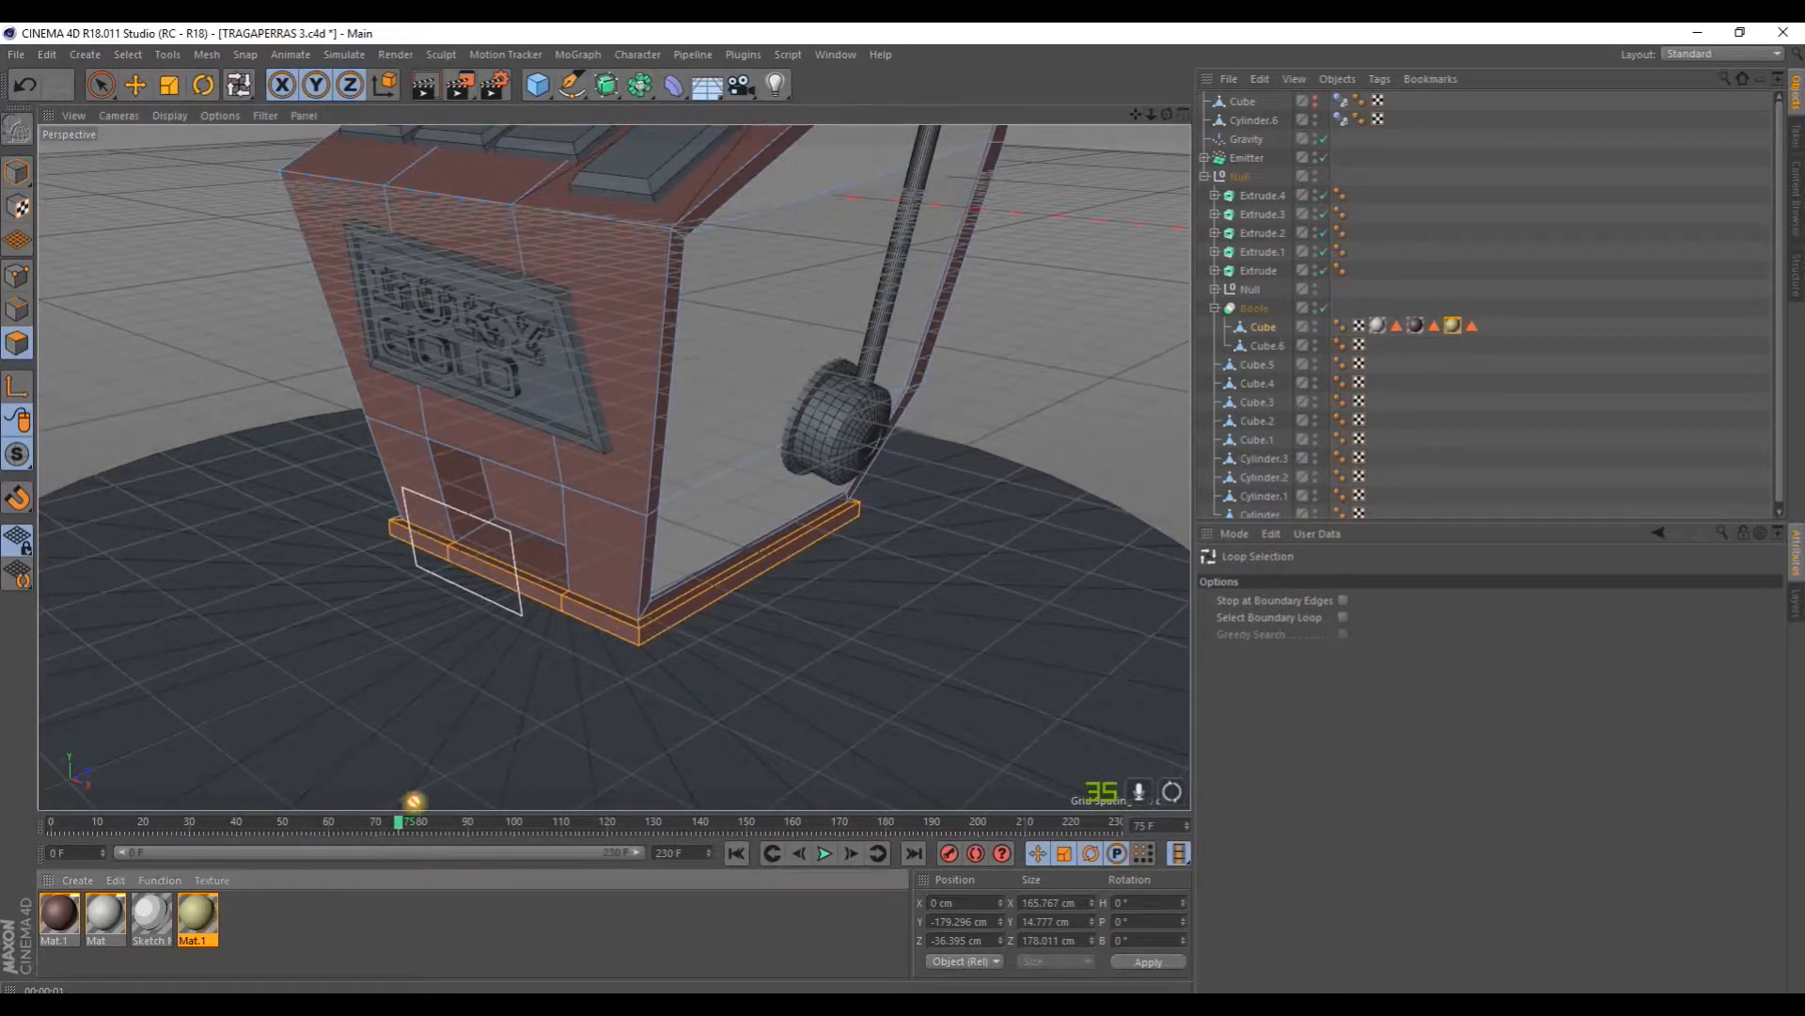
Step: Apply the yellow material to the base plinth and add the sloped button panel's polygons to the selection with Live Selection
{"action": "left_click_drag", "start_coordinate": [616, 638], "coordinate": [235, 430], "text": "alt"}
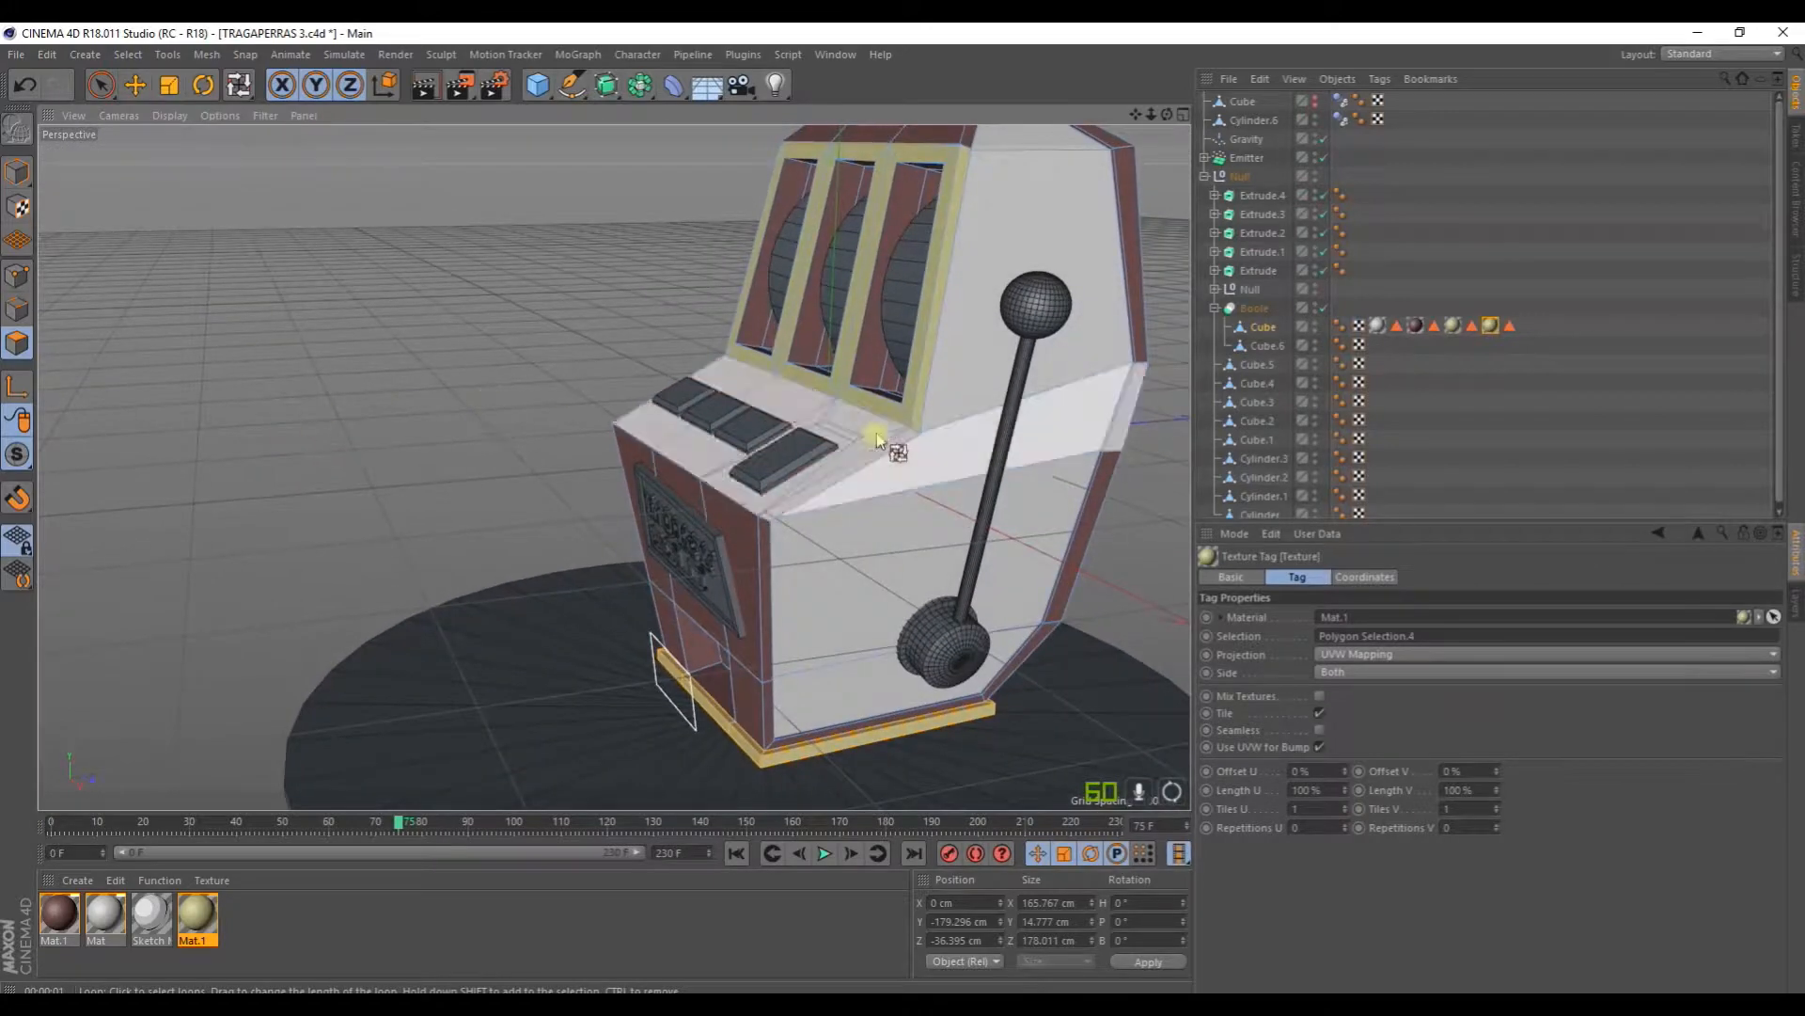
{"action": "scroll", "coordinate": [876, 433], "scroll_direction": "up", "scroll_amount": 3}
{"action": "left_click", "coordinate": [102, 94]}
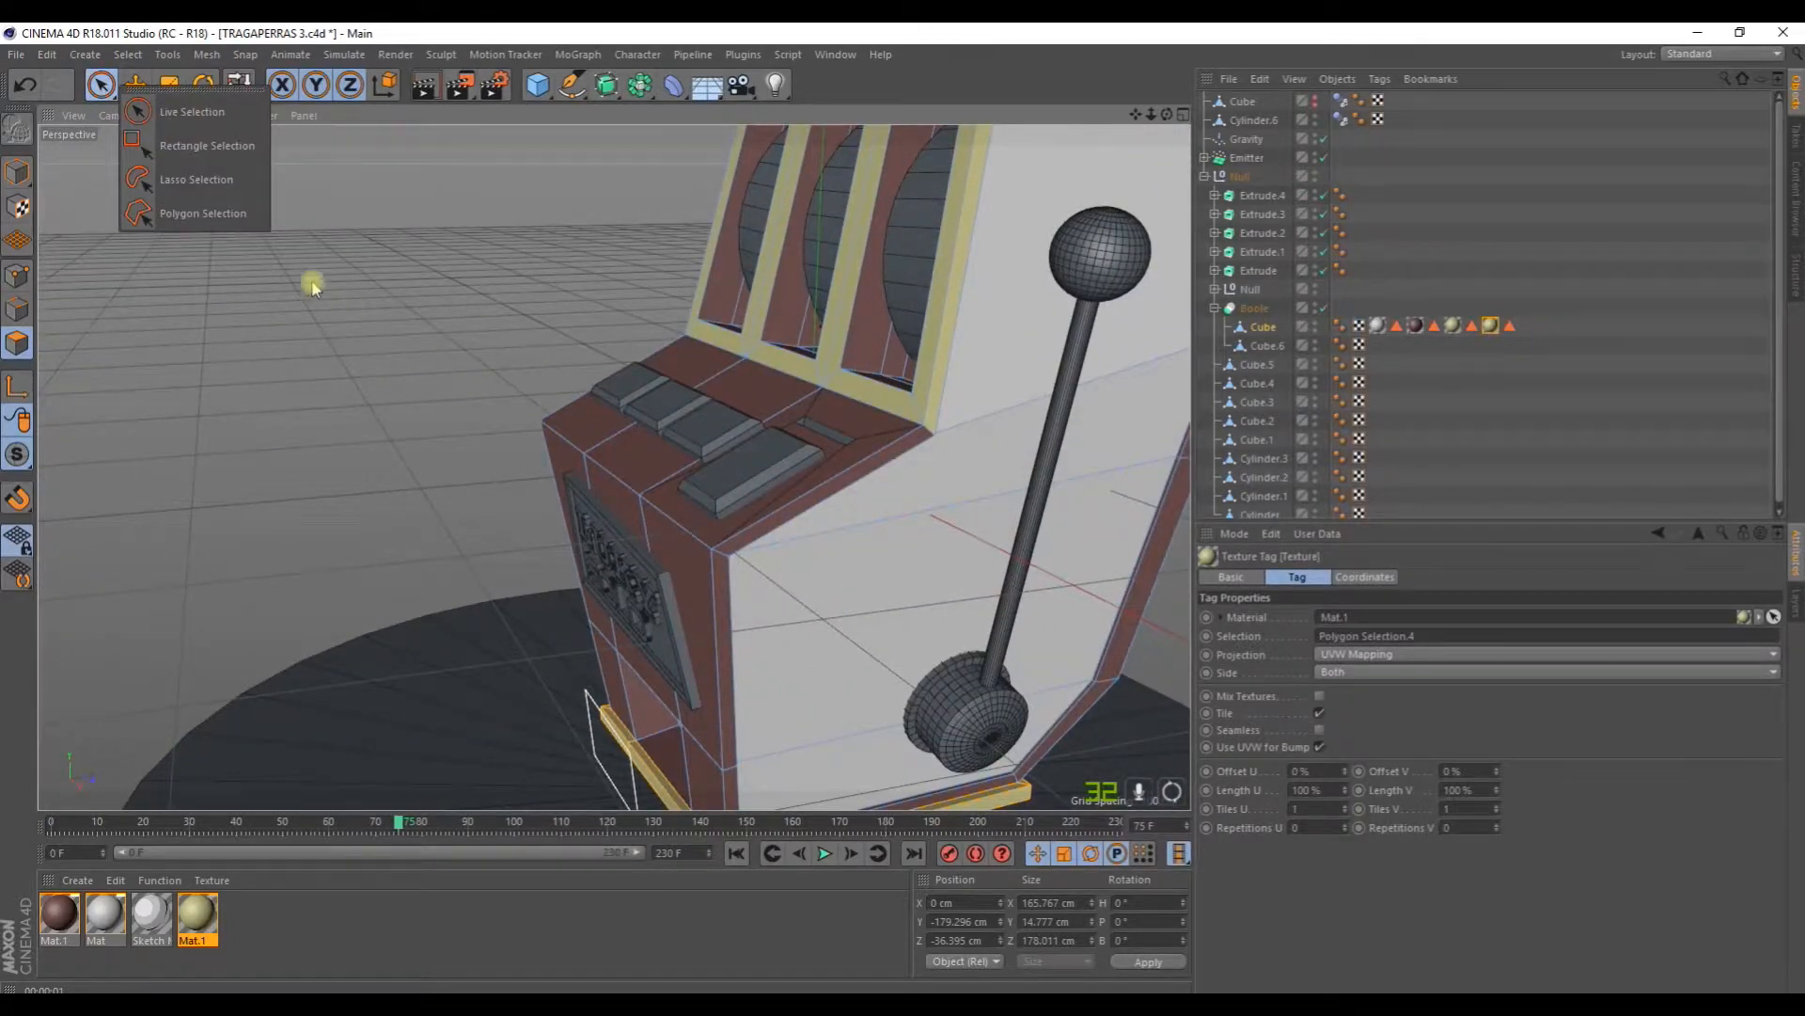
{"action": "left_click", "coordinate": [138, 111]}
{"action": "scroll", "coordinate": [885, 468], "scroll_direction": "up", "scroll_amount": 2}
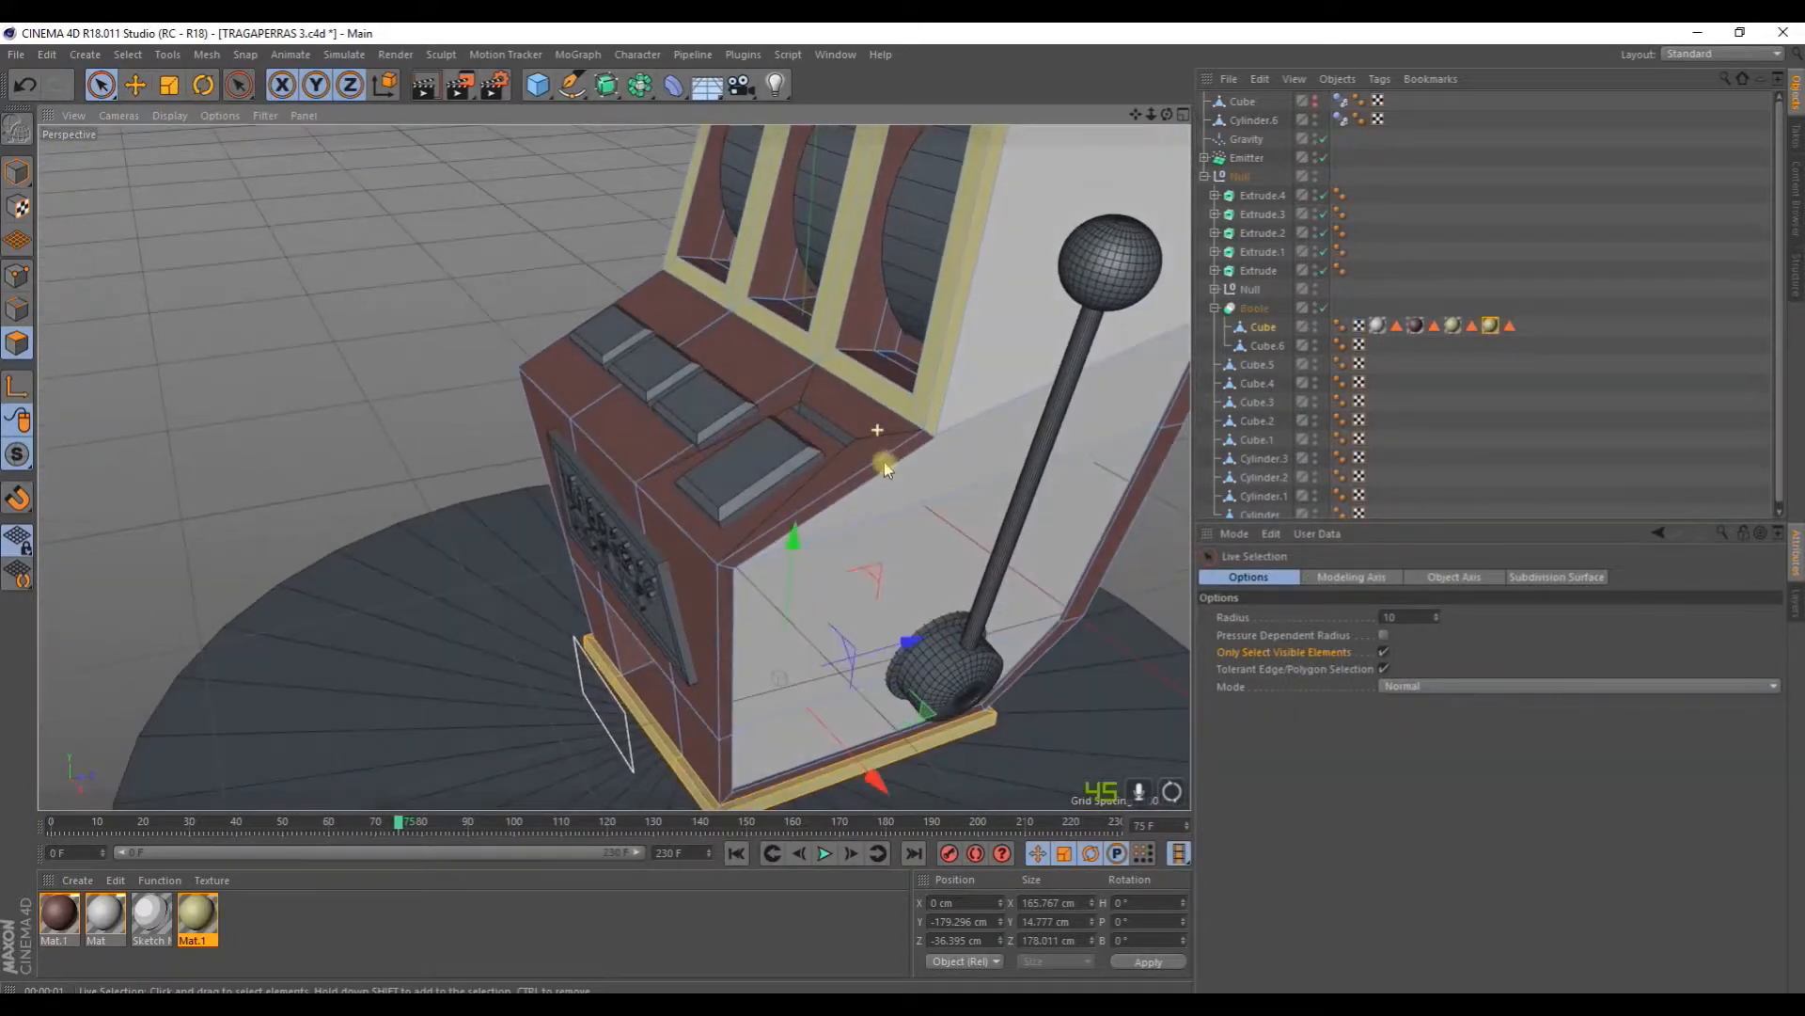
{"action": "left_click_drag", "start_coordinate": [859, 443], "coordinate": [681, 330], "text": "shift"}
{"action": "scroll", "coordinate": [736, 553], "scroll_direction": "up", "scroll_amount": 1}
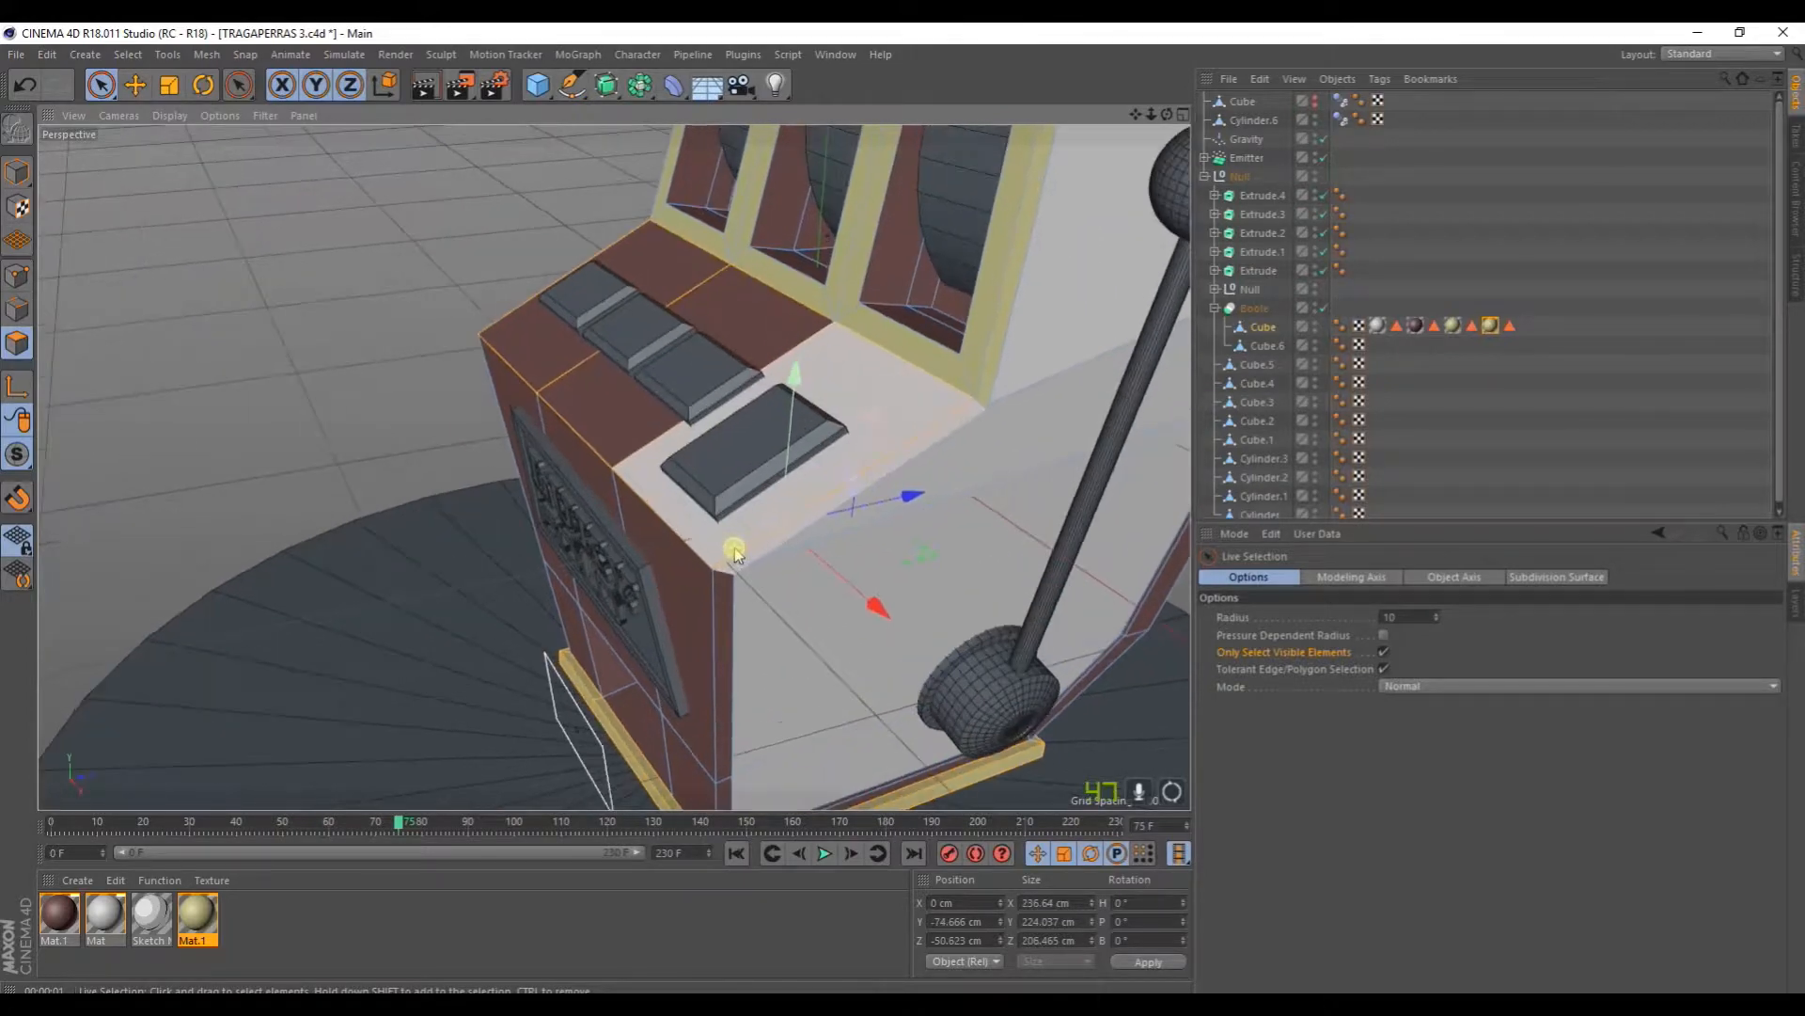
{"action": "left_click_drag", "start_coordinate": [655, 502], "coordinate": [1039, 434], "text": "alt"}
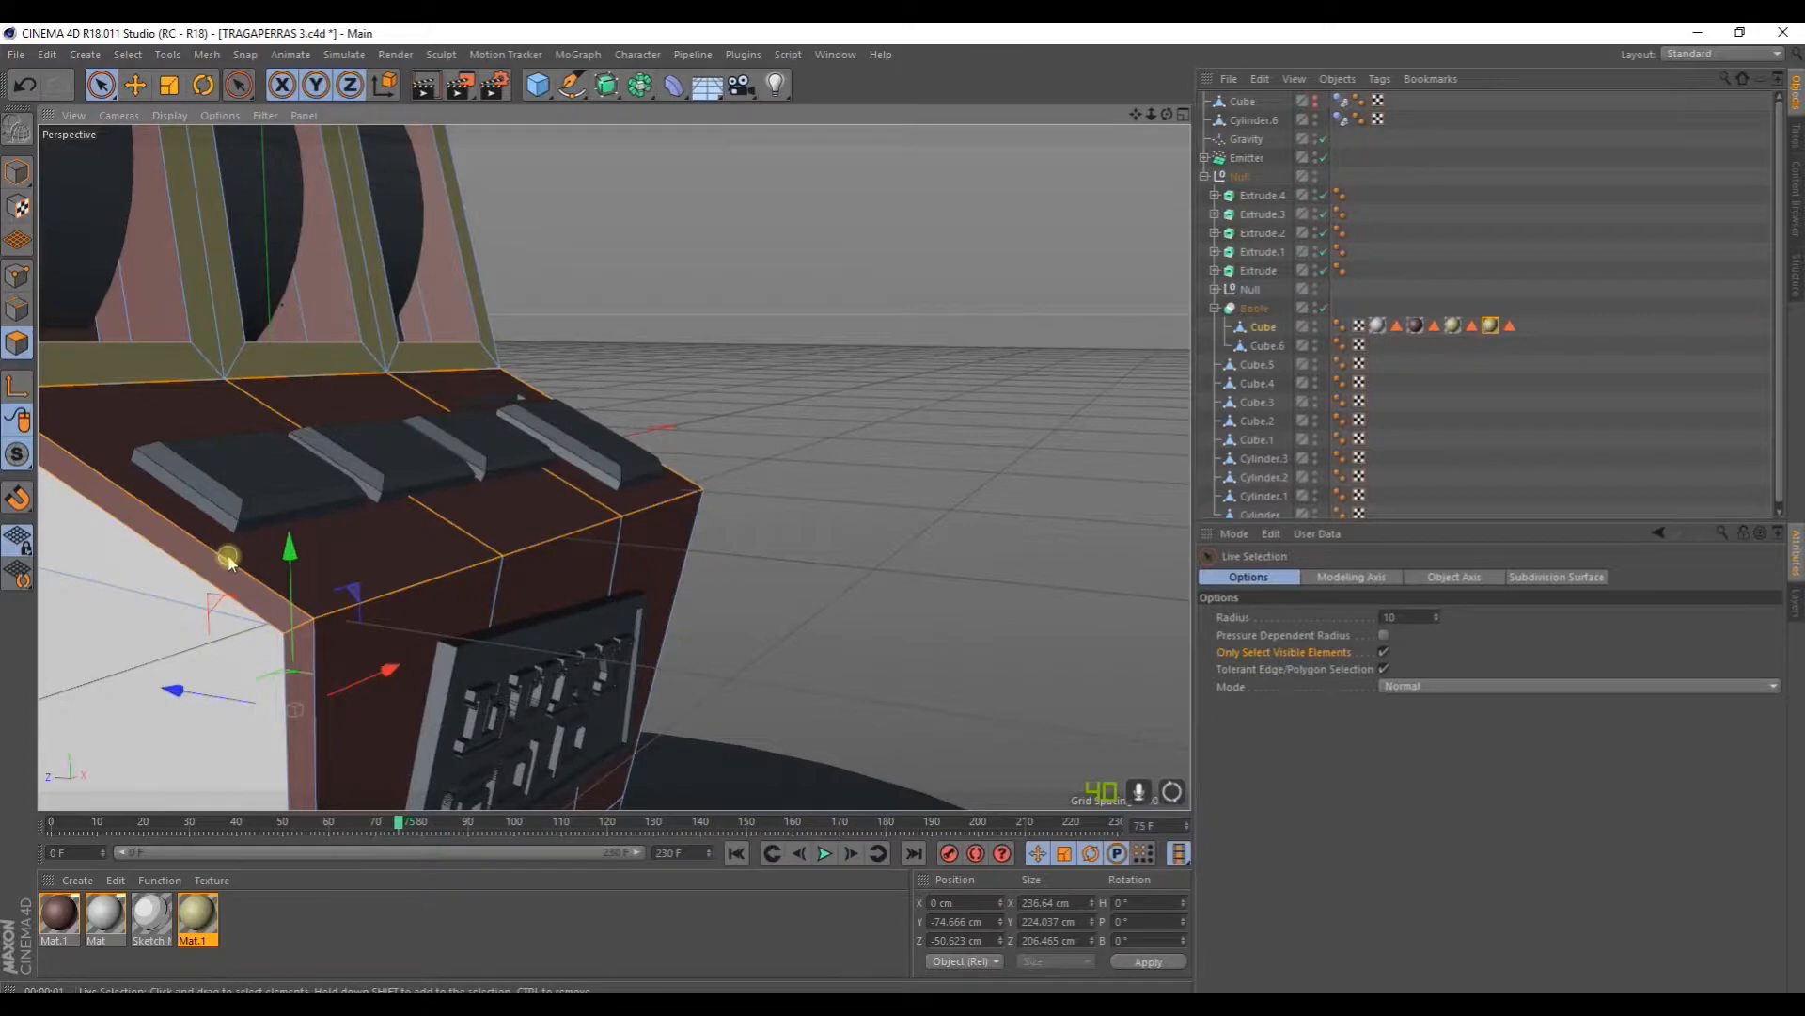
{"action": "scroll", "coordinate": [252, 523], "scroll_direction": "down", "scroll_amount": 3}
{"action": "left_click_drag", "start_coordinate": [330, 533], "coordinate": [271, 547], "text": "alt"}
Step: Duplicate the yellow Mat.1 material and set the copy's color to hue 173°, saturation 11% and value 63%
{"action": "left_click_drag", "start_coordinate": [197, 927], "coordinate": [248, 918], "text": "ctrl"}
{"action": "double_click", "coordinate": [248, 910]}
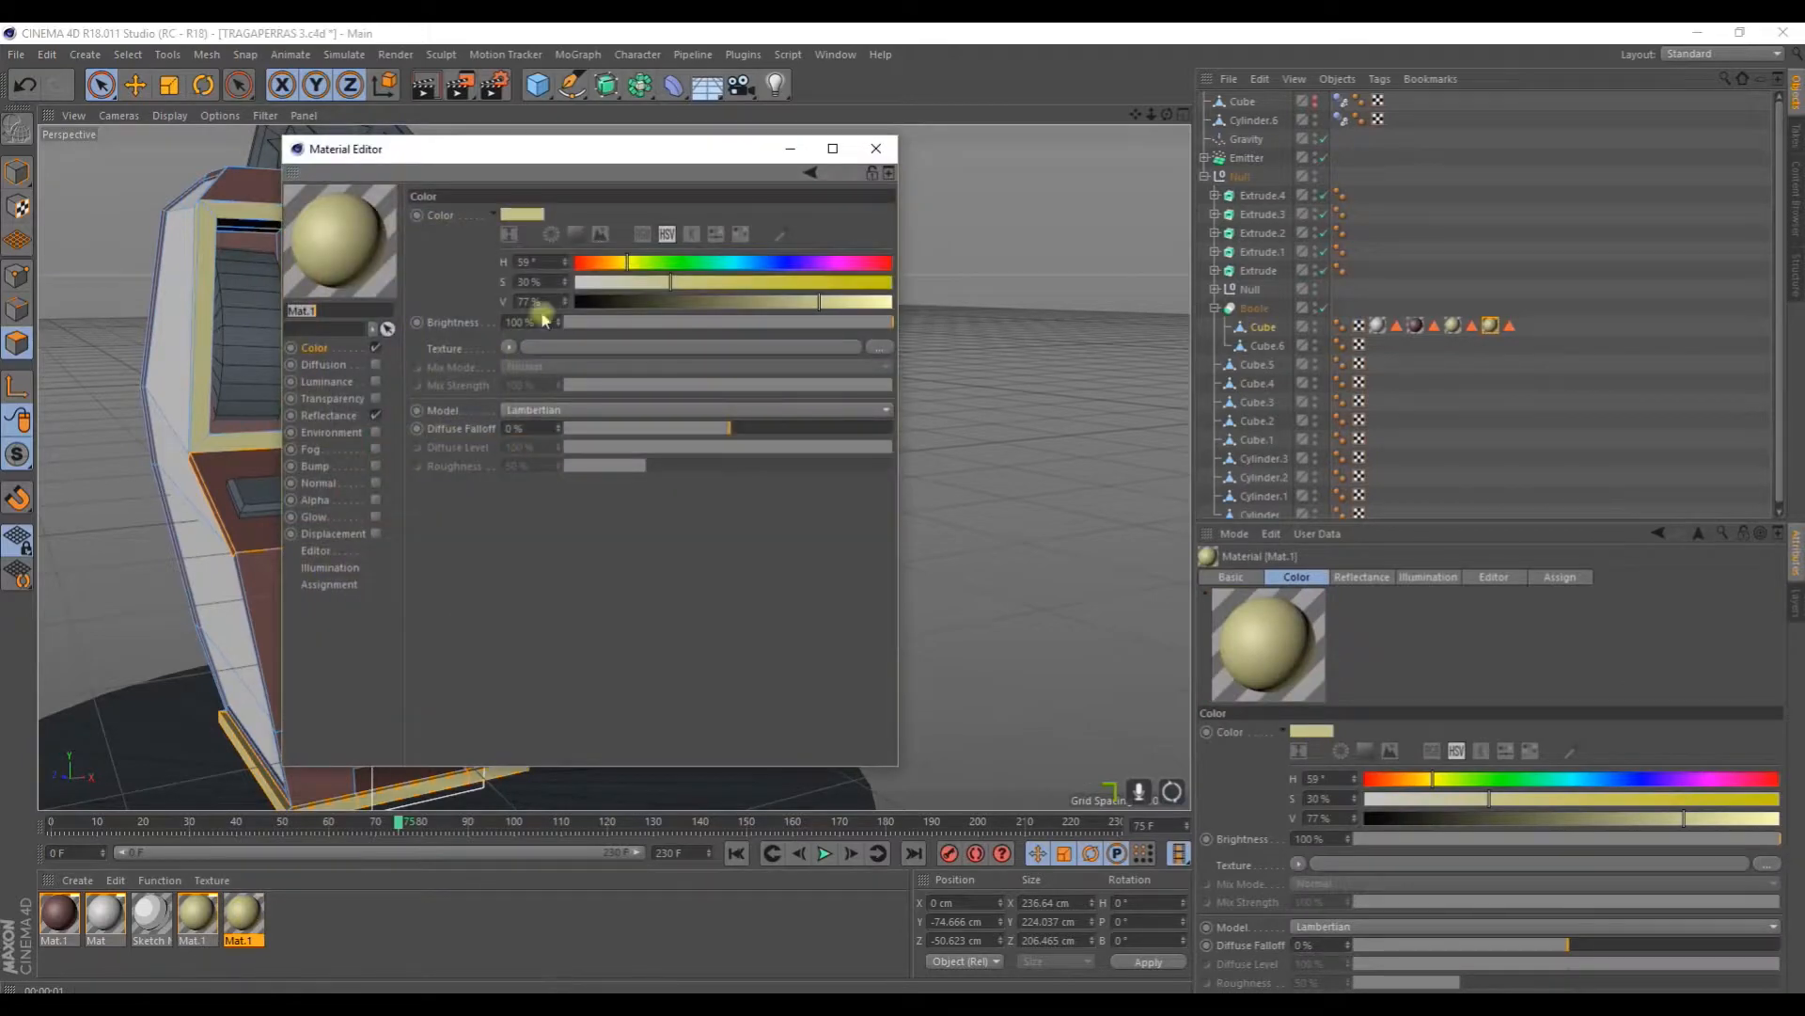
{"action": "left_click", "coordinate": [611, 282]}
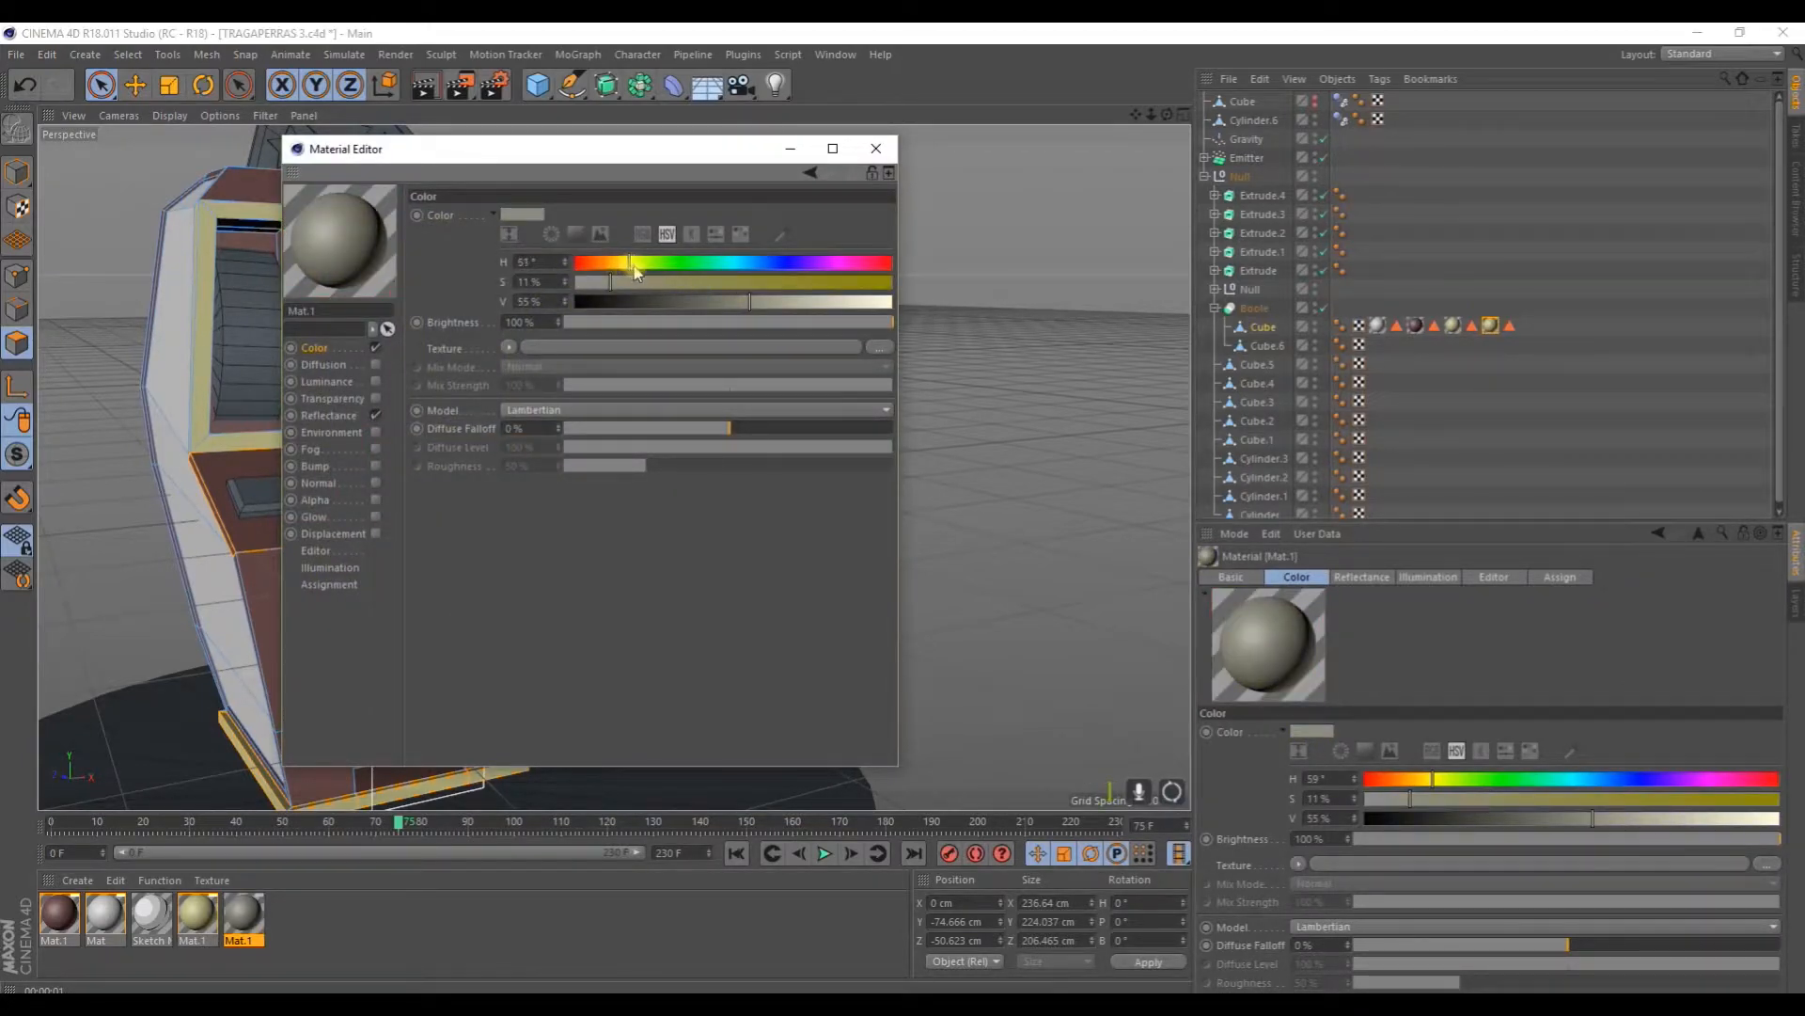
{"action": "left_click", "coordinate": [573, 263]}
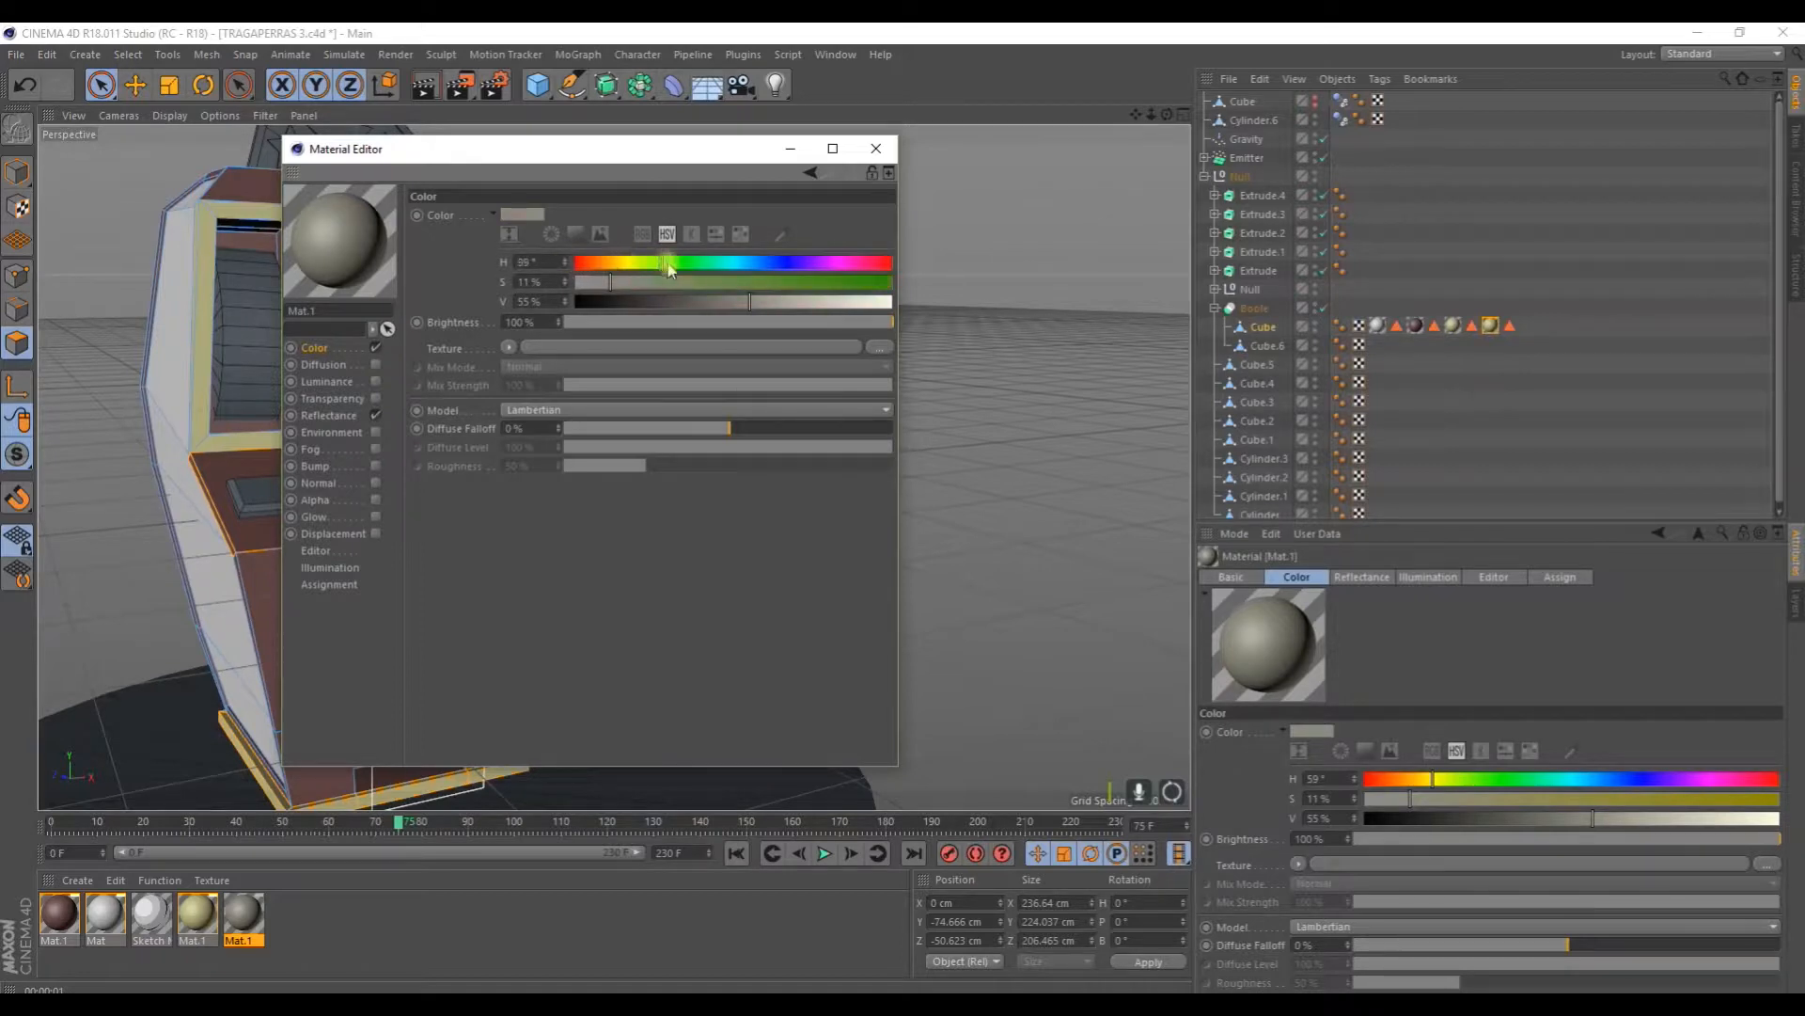
{"action": "left_click_drag", "start_coordinate": [724, 273], "coordinate": [727, 271]}
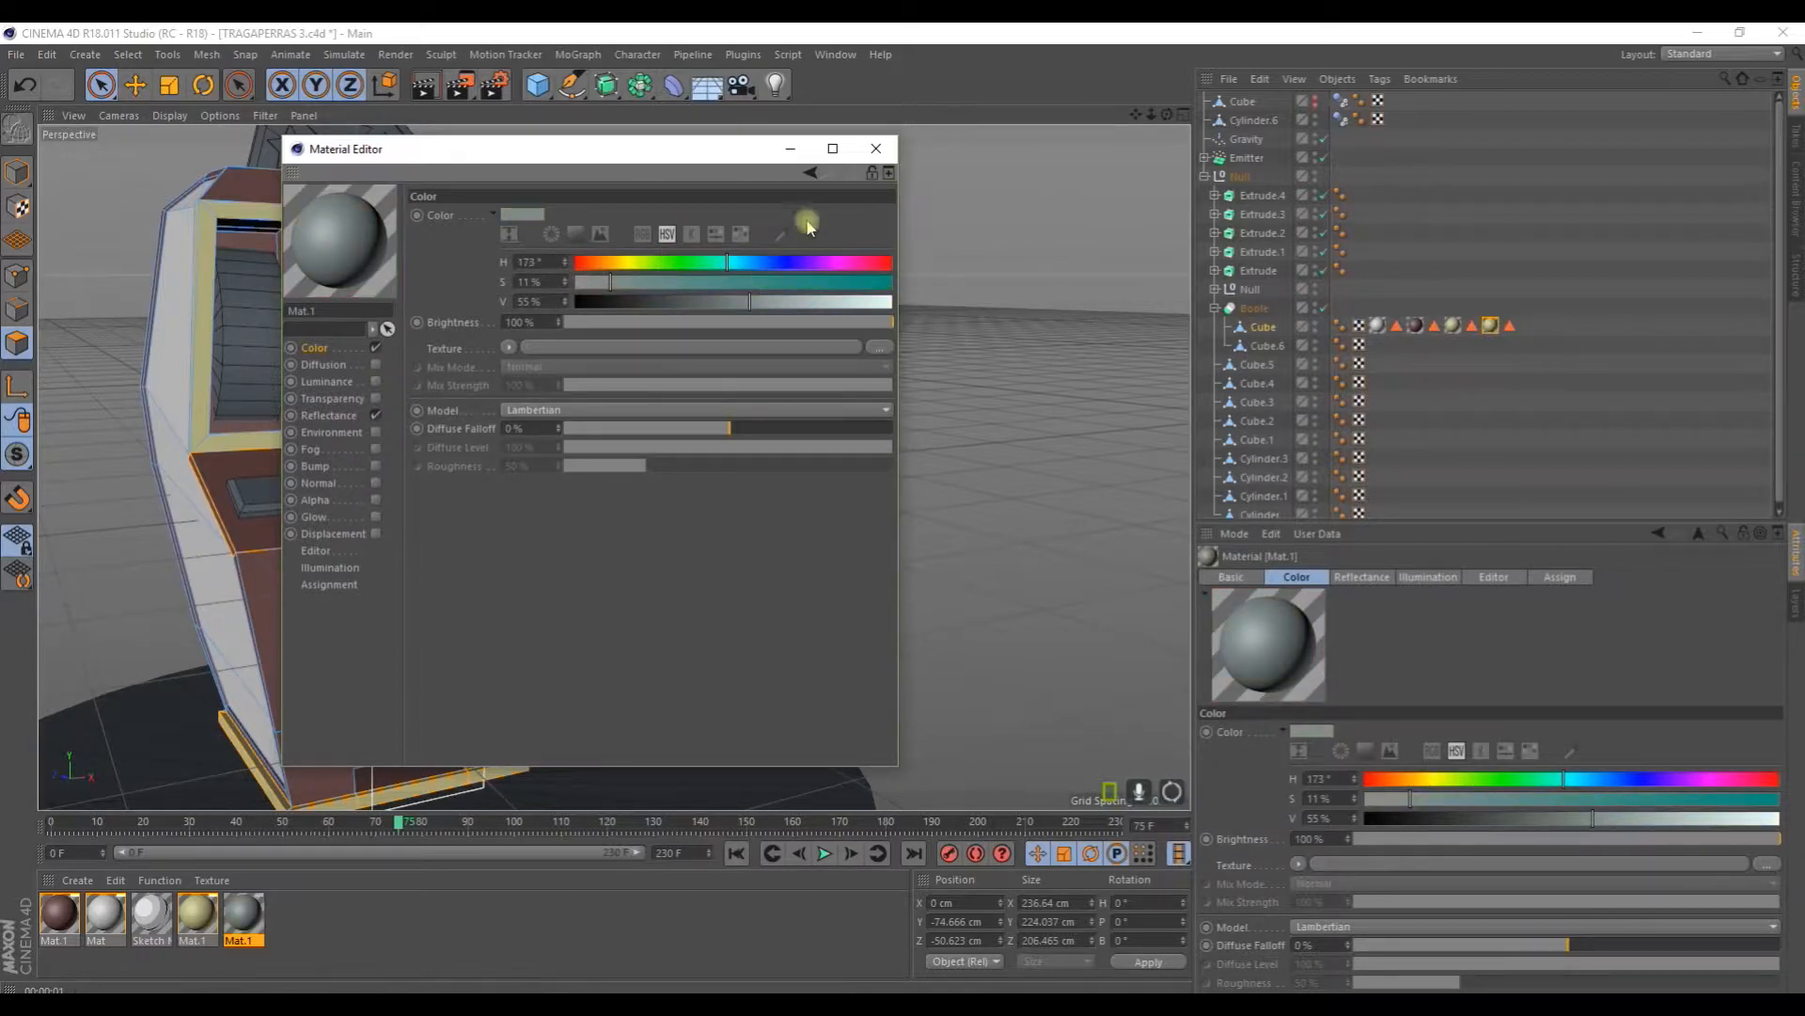
{"action": "left_click", "coordinate": [792, 302]}
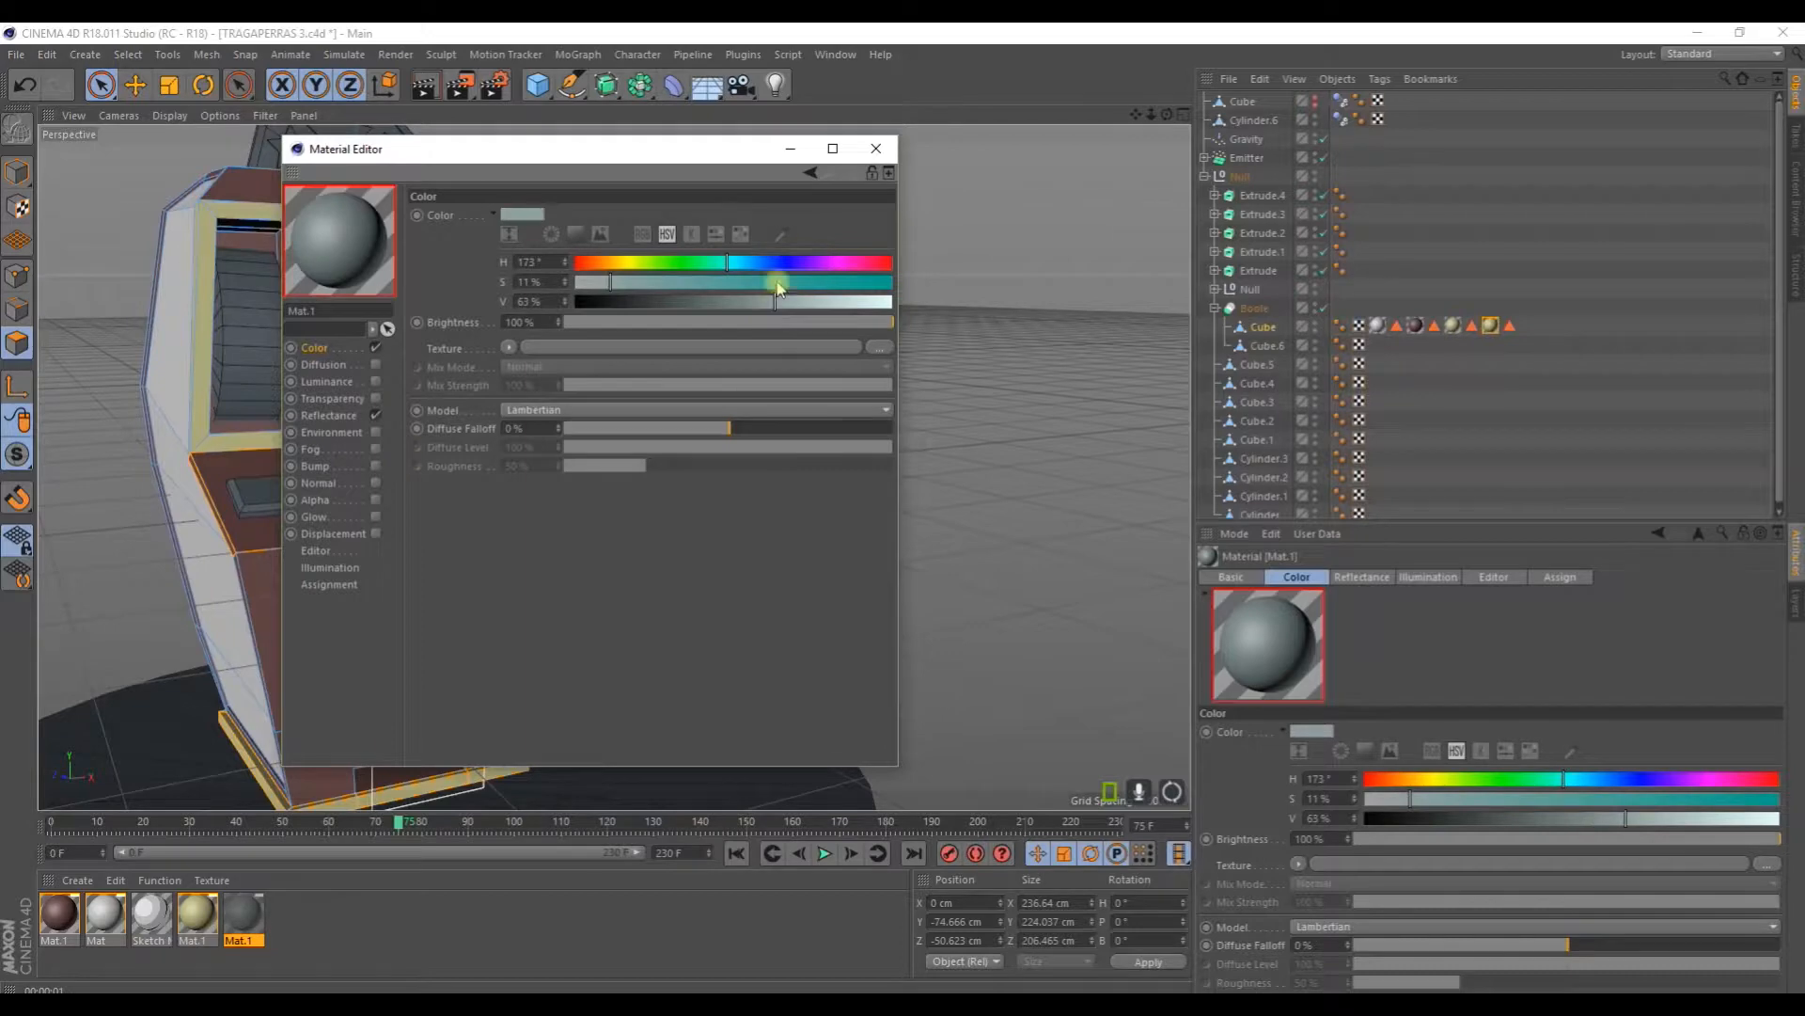
{"action": "left_click", "coordinate": [874, 150]}
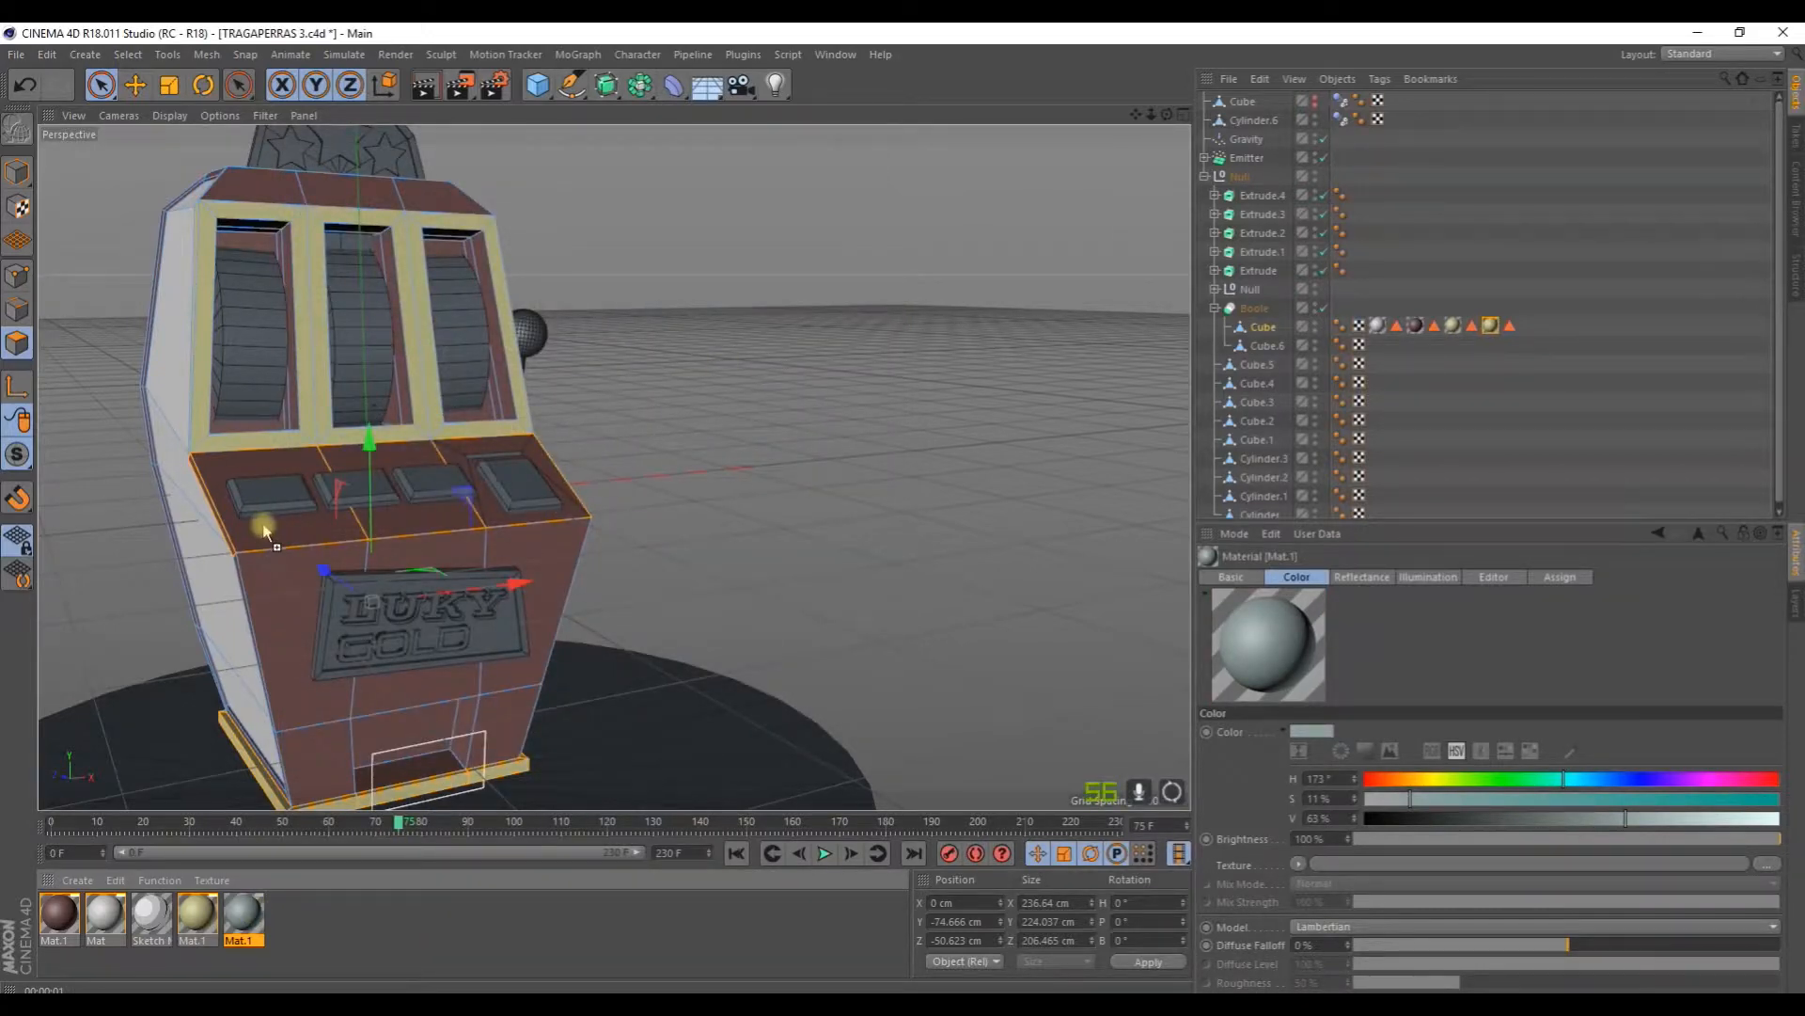
Step: Apply the blue-gray material to the selected button panel and plinth, and render the view to check the colors
{"action": "left_click_drag", "start_coordinate": [264, 529], "coordinate": [267, 529]}
{"action": "scroll", "coordinate": [456, 542], "scroll_direction": "down", "scroll_amount": 3}
{"action": "left_click_drag", "start_coordinate": [725, 494], "coordinate": [449, 493], "text": "alt"}
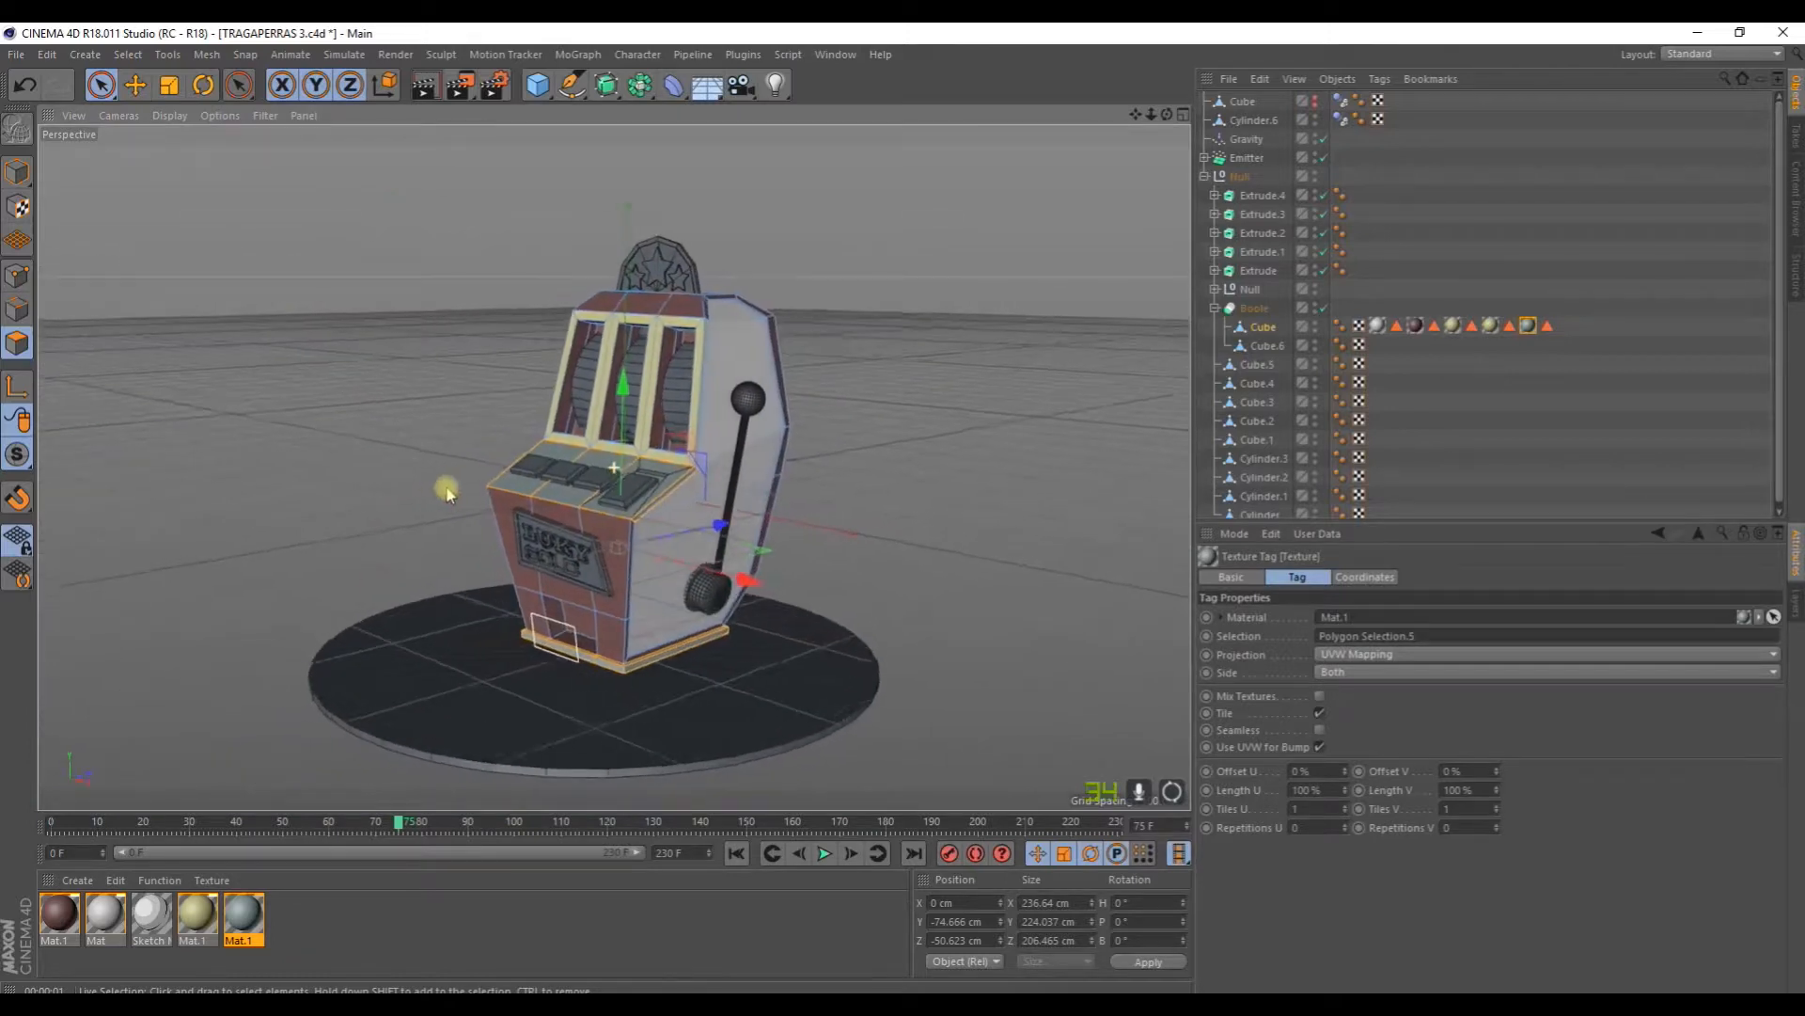
{"action": "scroll", "coordinate": [395, 414], "scroll_direction": "up", "scroll_amount": 5}
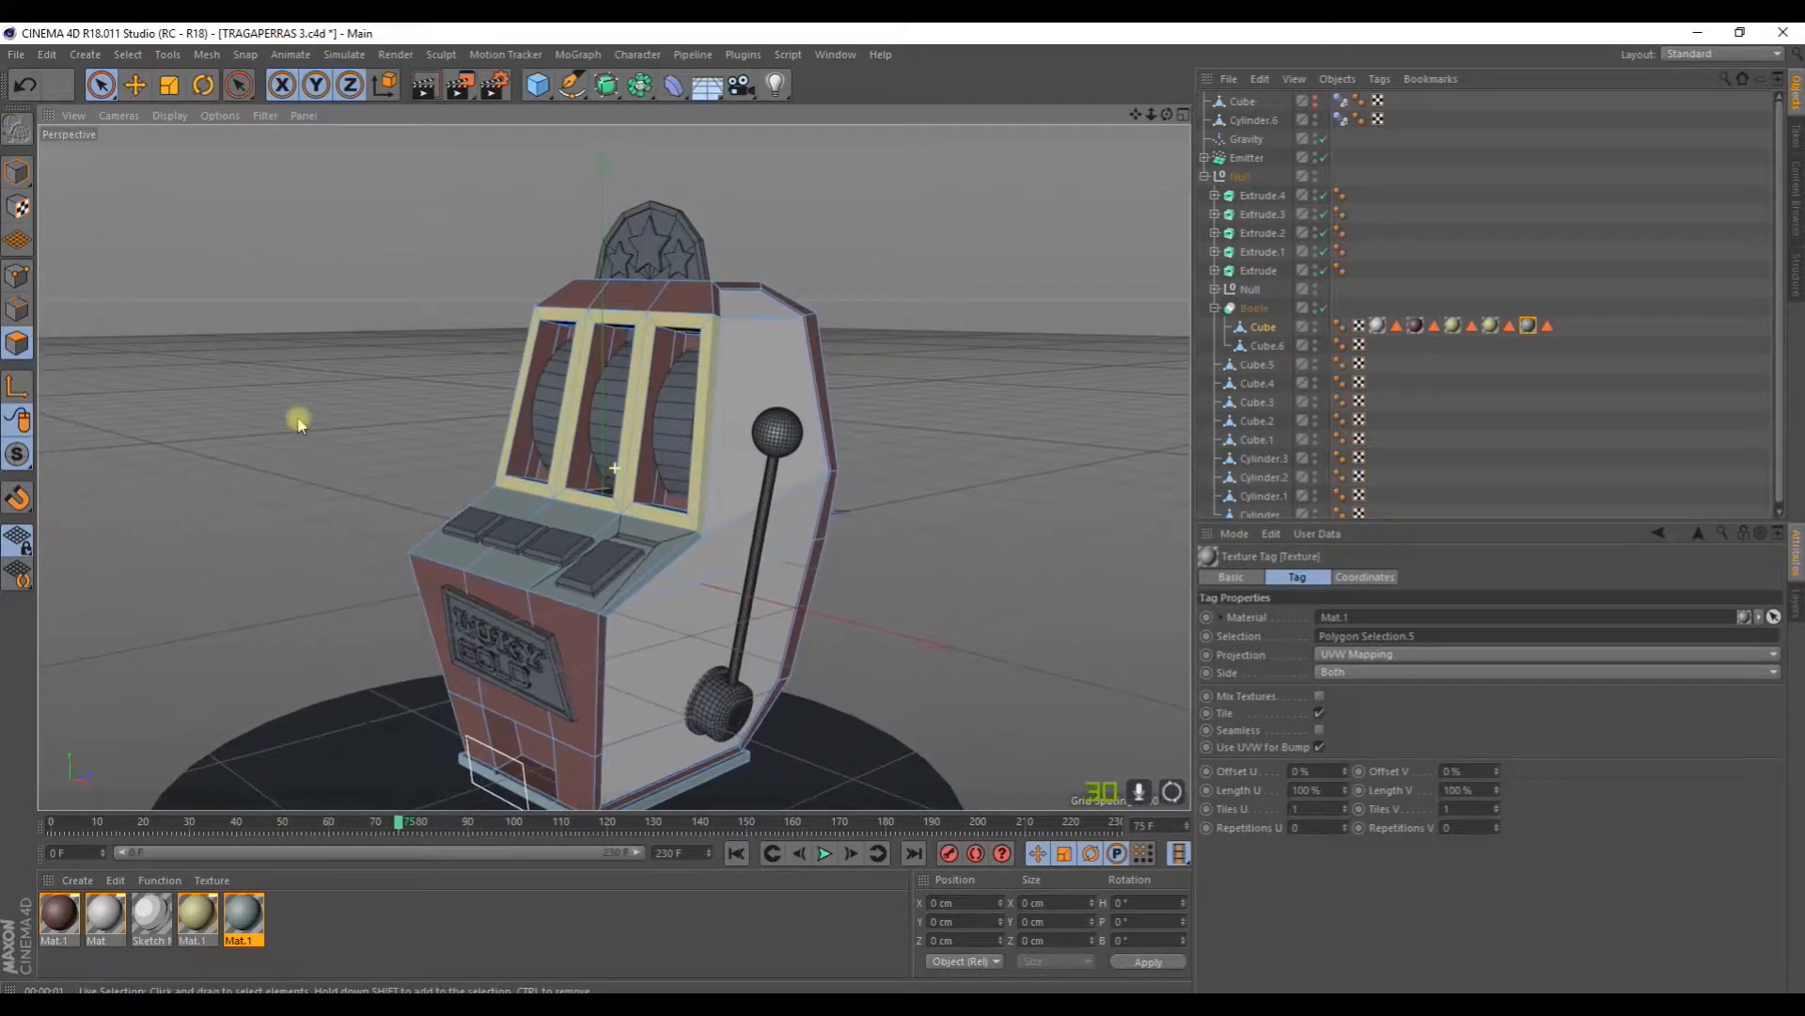
{"action": "middle_click_drag", "start_coordinate": [298, 420], "coordinate": [230, 333], "text": "alt"}
{"action": "left_click_drag", "start_coordinate": [252, 364], "coordinate": [309, 383], "text": "alt"}
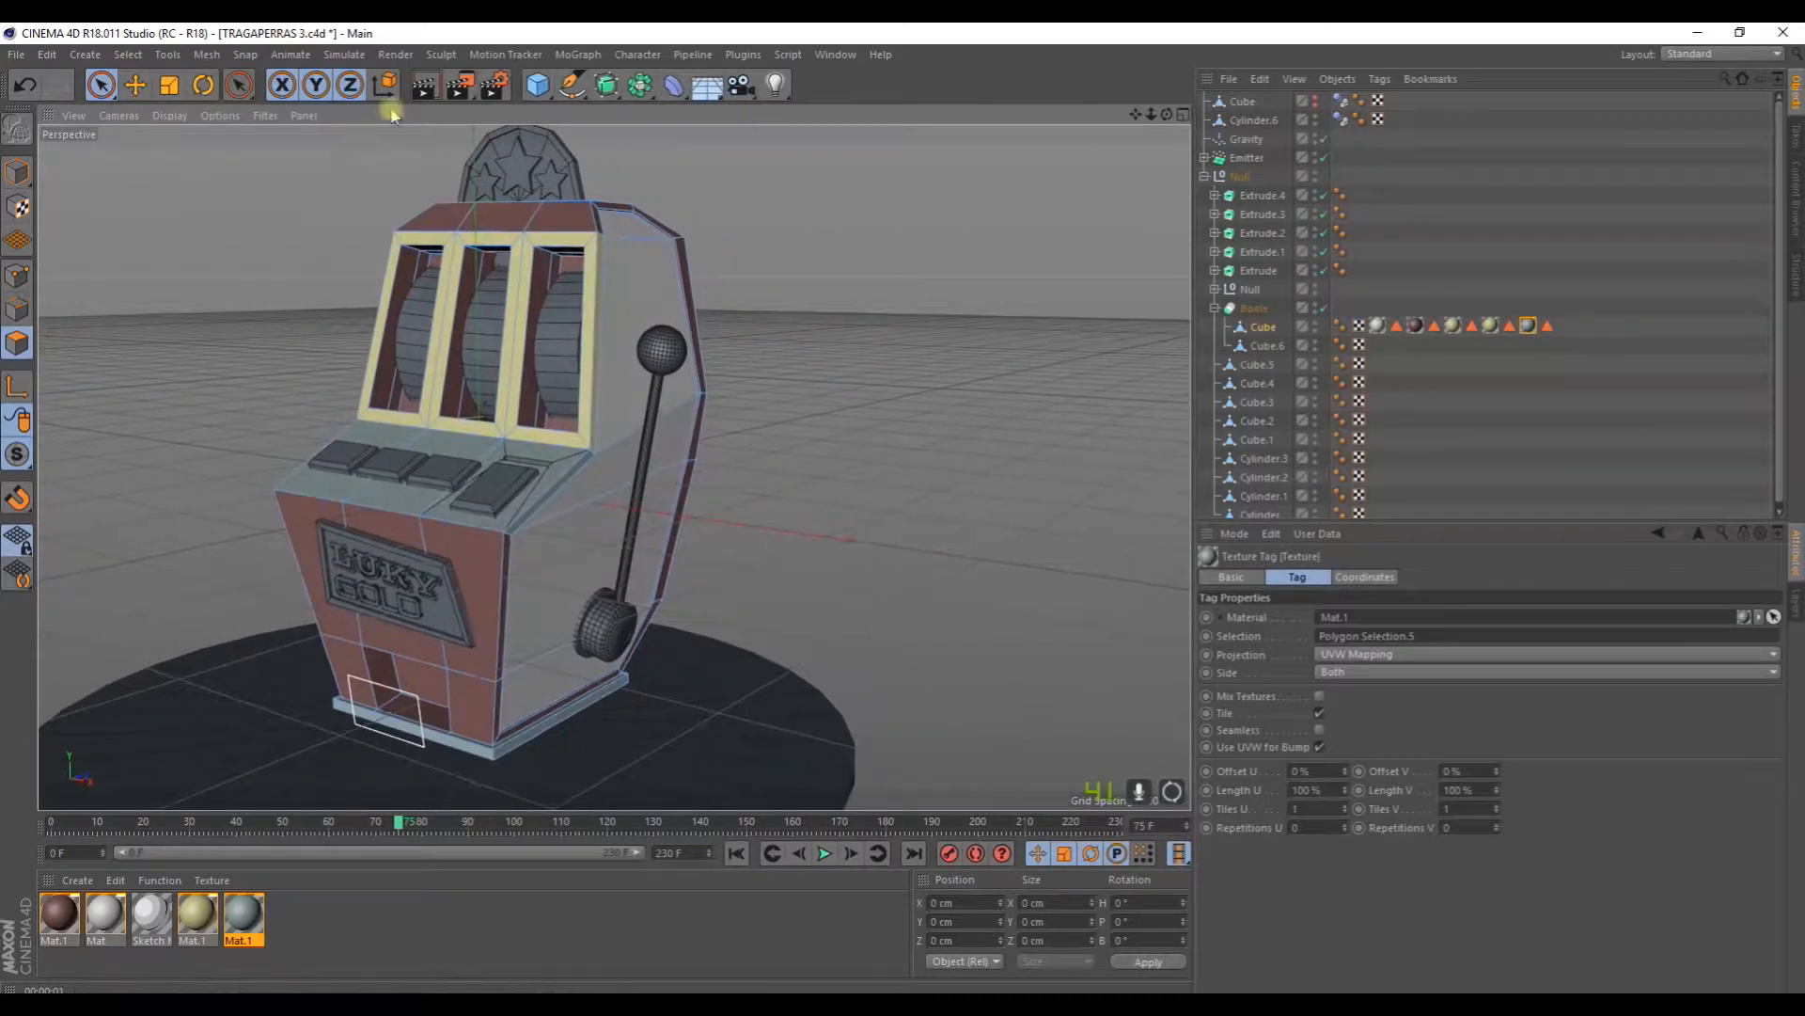
{"action": "left_click", "coordinate": [422, 88]}
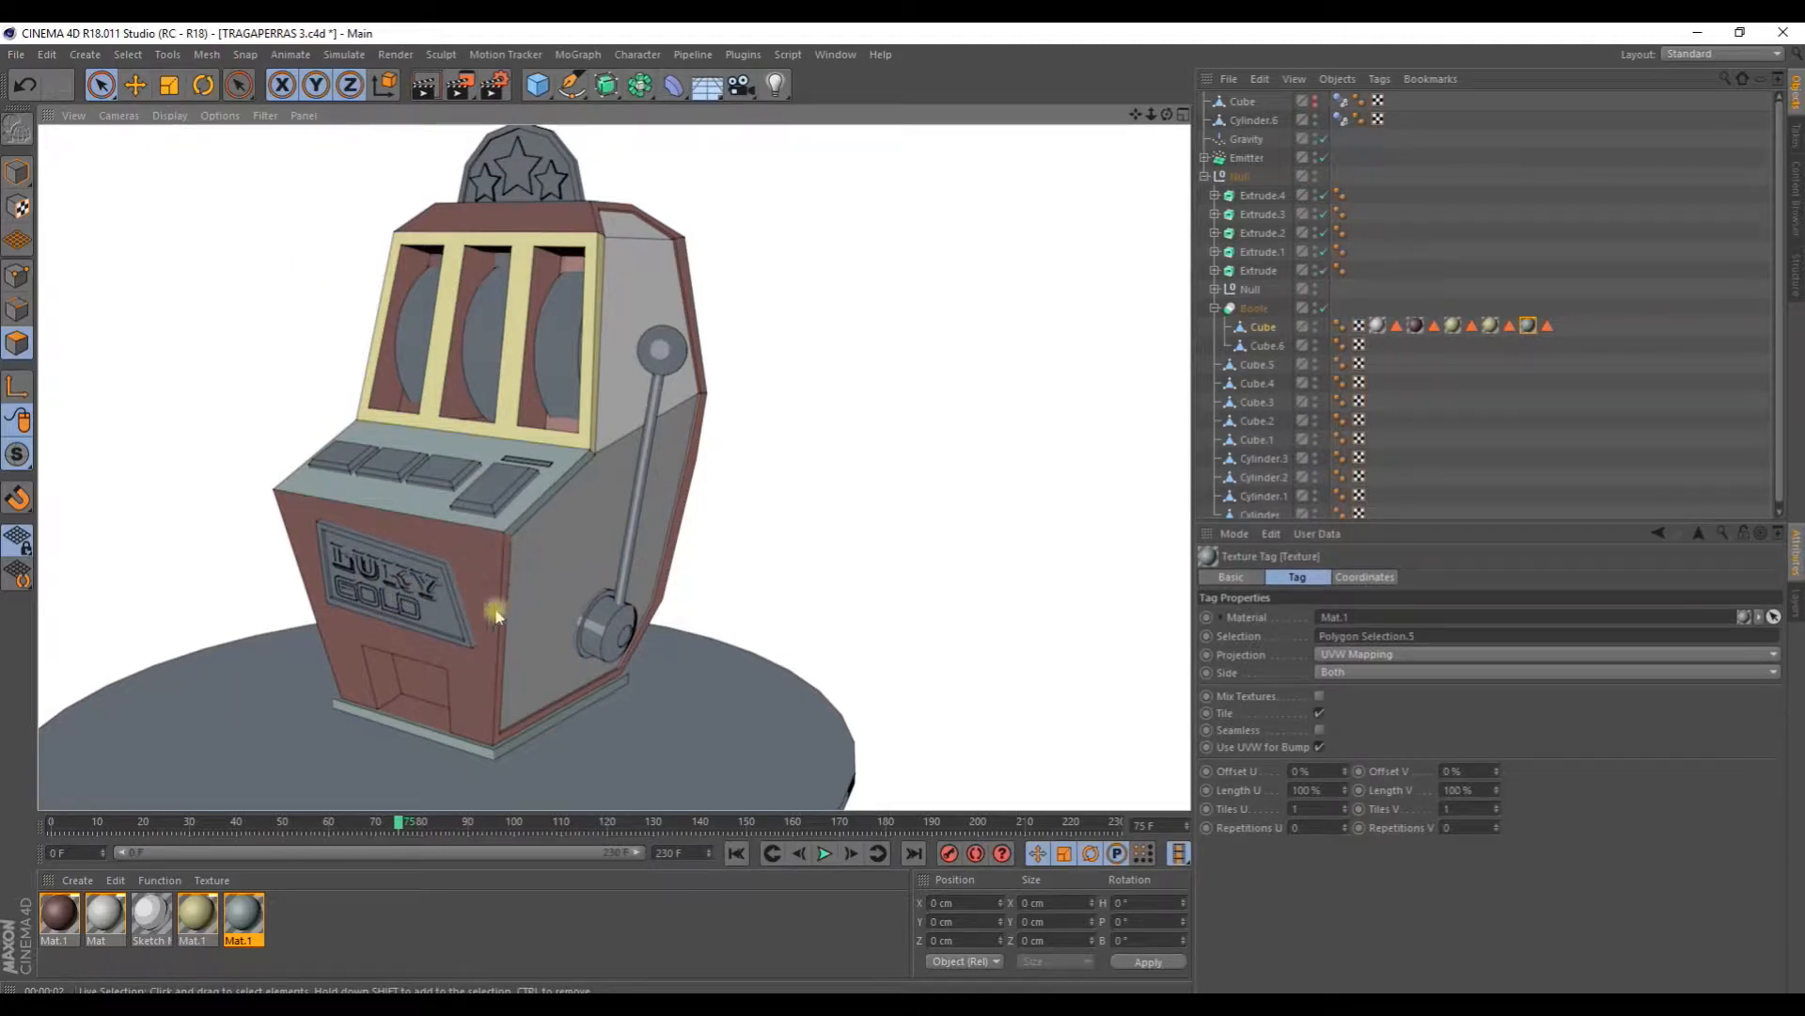
Step: Select the Cylinder object that forms the arched star sign on top of the machine
{"action": "left_click", "coordinate": [411, 592]}
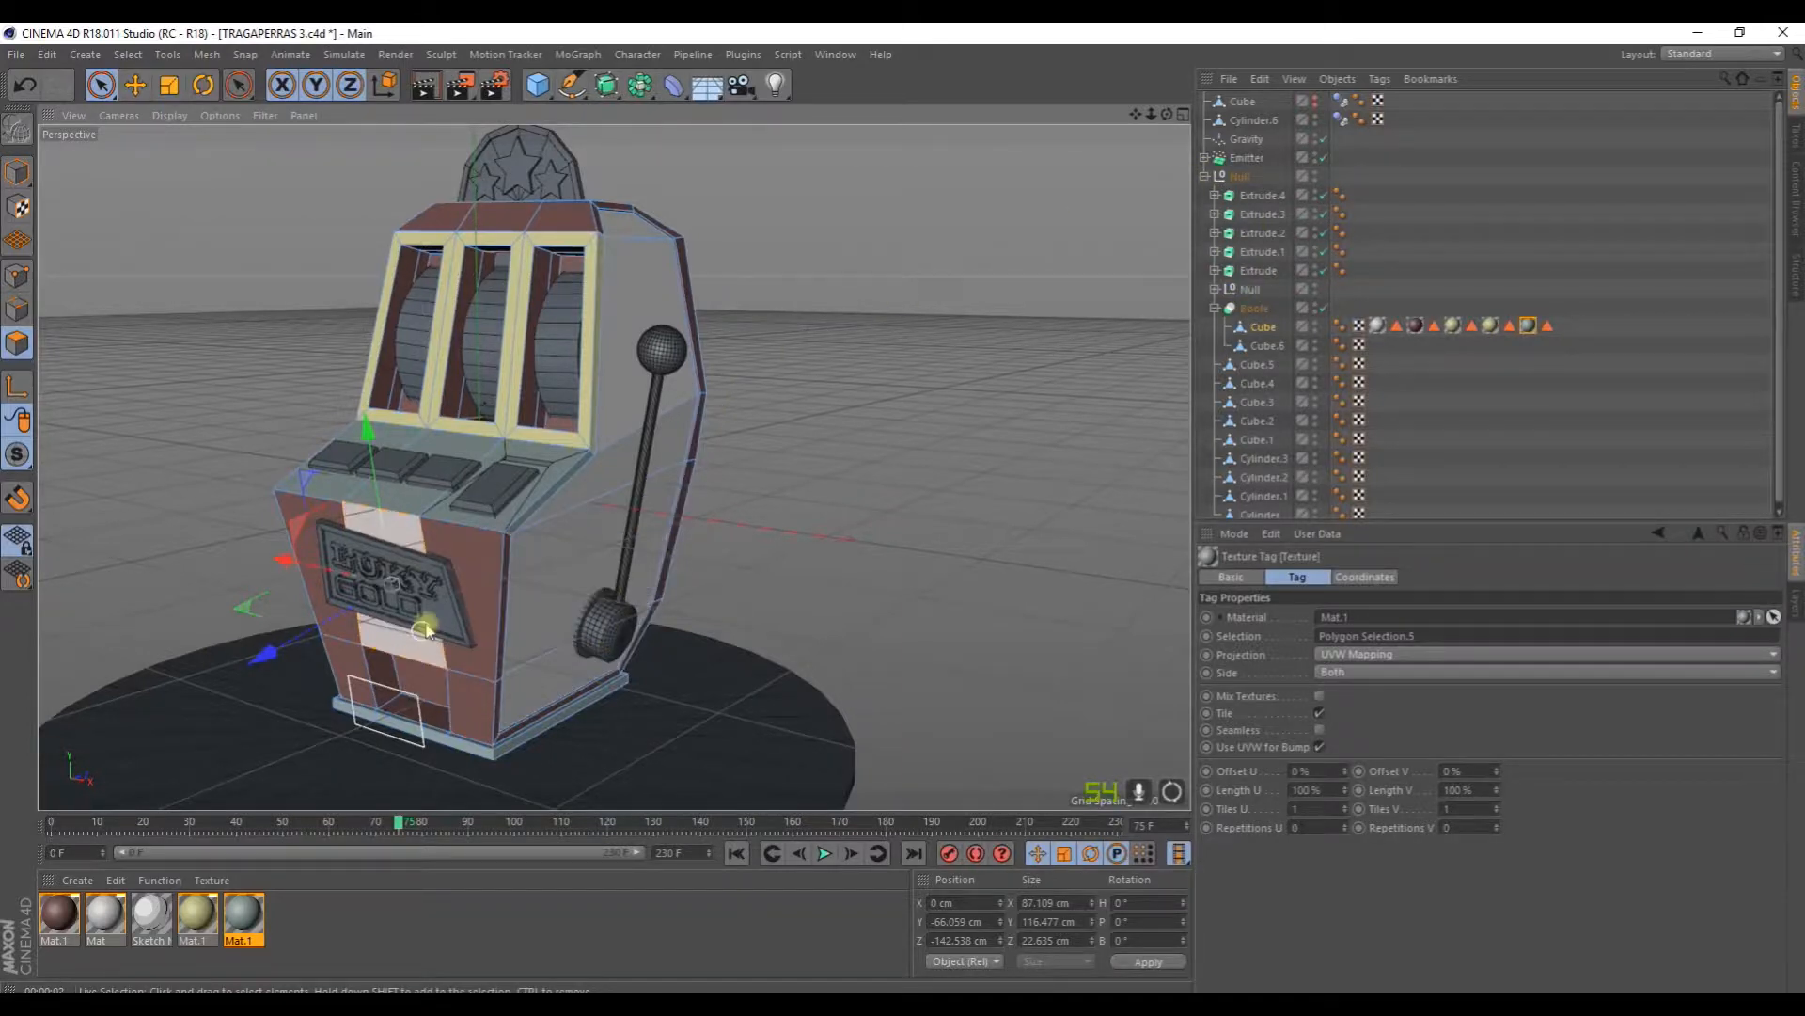
{"action": "scroll", "coordinate": [427, 625], "scroll_direction": "up", "scroll_amount": 5}
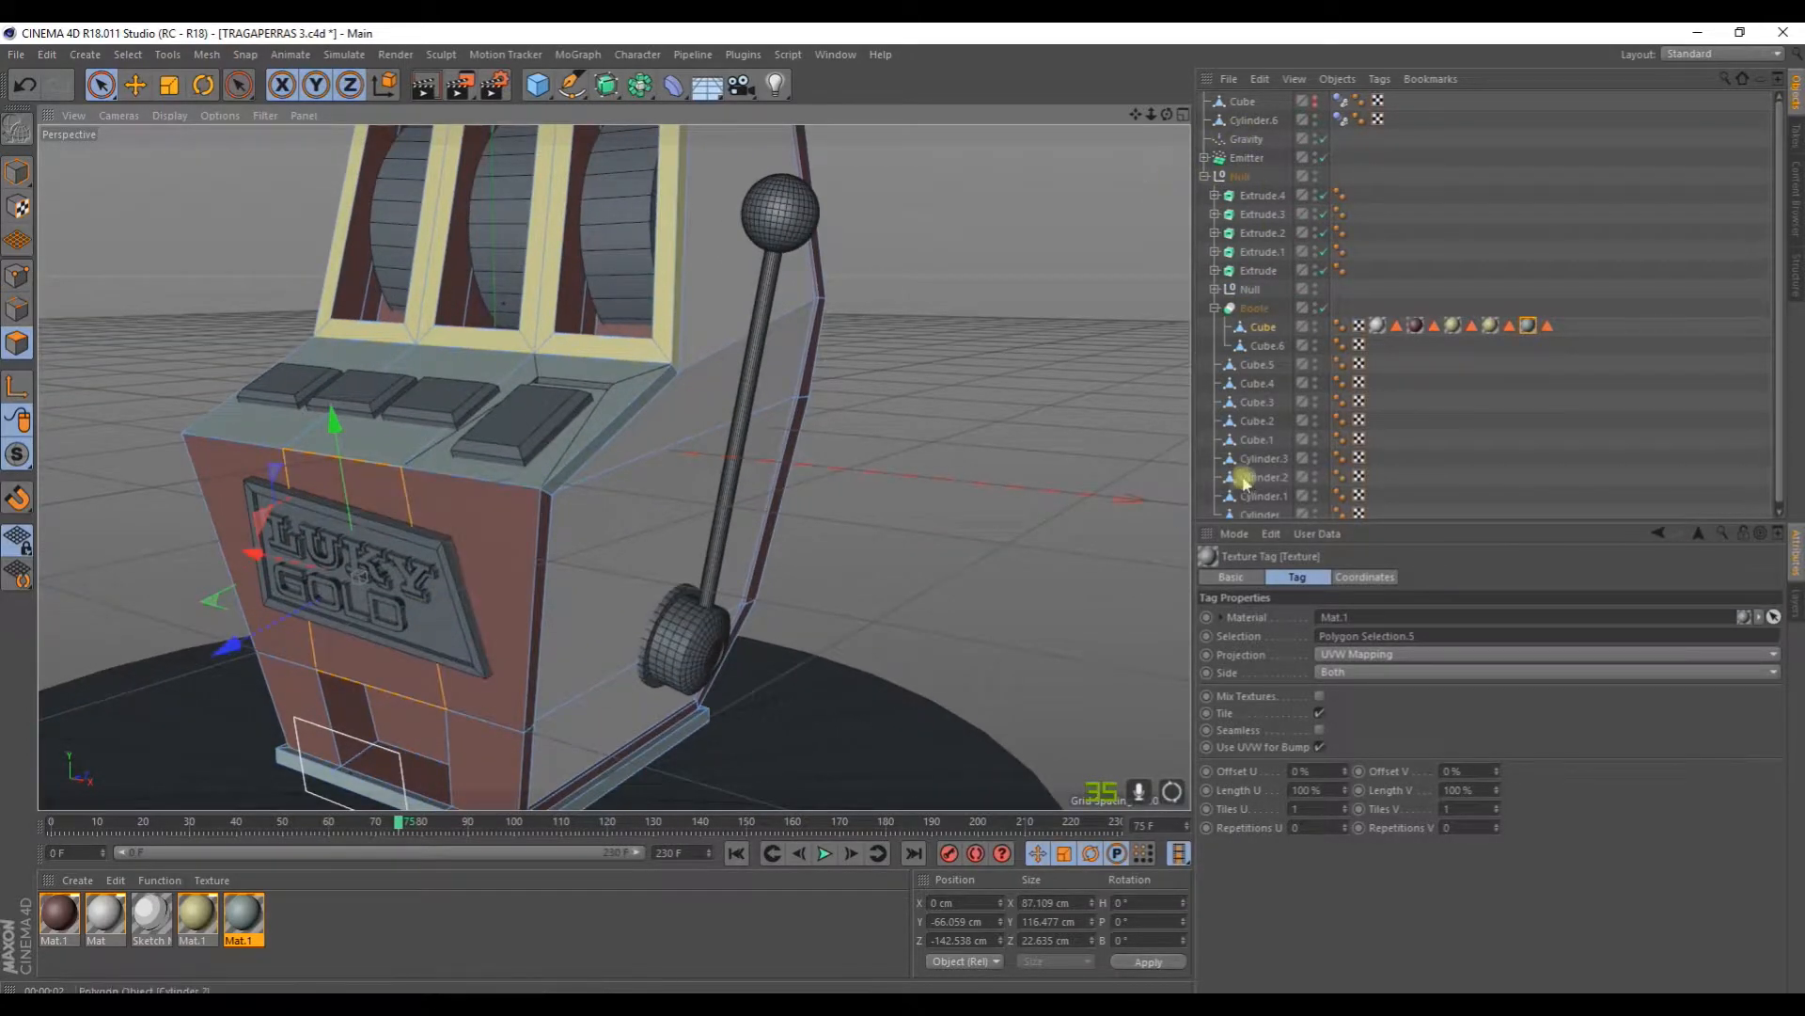
{"action": "left_click", "coordinate": [1260, 514]}
{"action": "scroll", "coordinate": [979, 496], "scroll_direction": "down", "scroll_amount": 5}
{"action": "middle_click_drag", "start_coordinate": [961, 438], "coordinate": [861, 707], "text": "alt"}
{"action": "scroll", "coordinate": [802, 343], "scroll_direction": "up", "scroll_amount": 5}
{"action": "mouse_move", "coordinate": [708, 350]}
{"action": "left_mouse_down", "text": "alt"}
{"action": "mouse_move", "coordinate": [762, 347]}
{"action": "mouse_move", "coordinate": [532, 408]}
{"action": "mouse_move", "coordinate": [701, 381]}
{"action": "left_mouse_up", "text": "alt"}
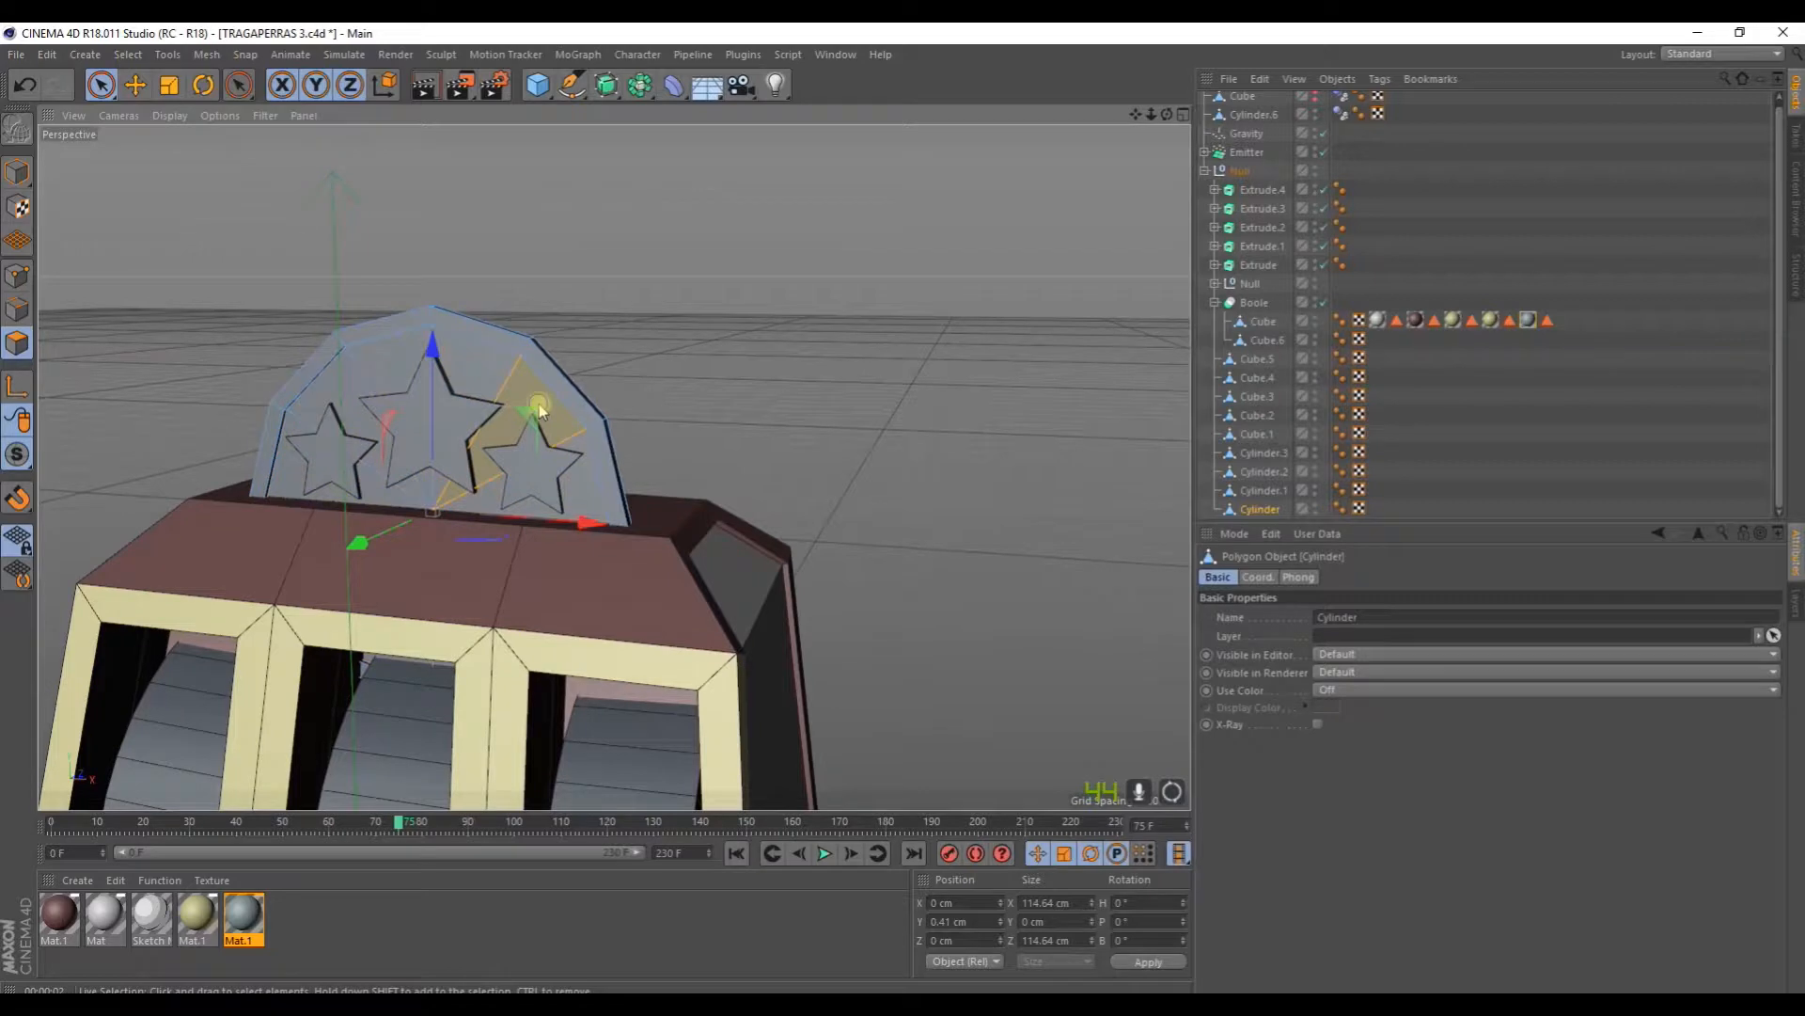
Step: Try to collect the arched sign's face polygons around the three stars with Live Selection
{"action": "left_click", "coordinate": [383, 367], "text": "shift"}
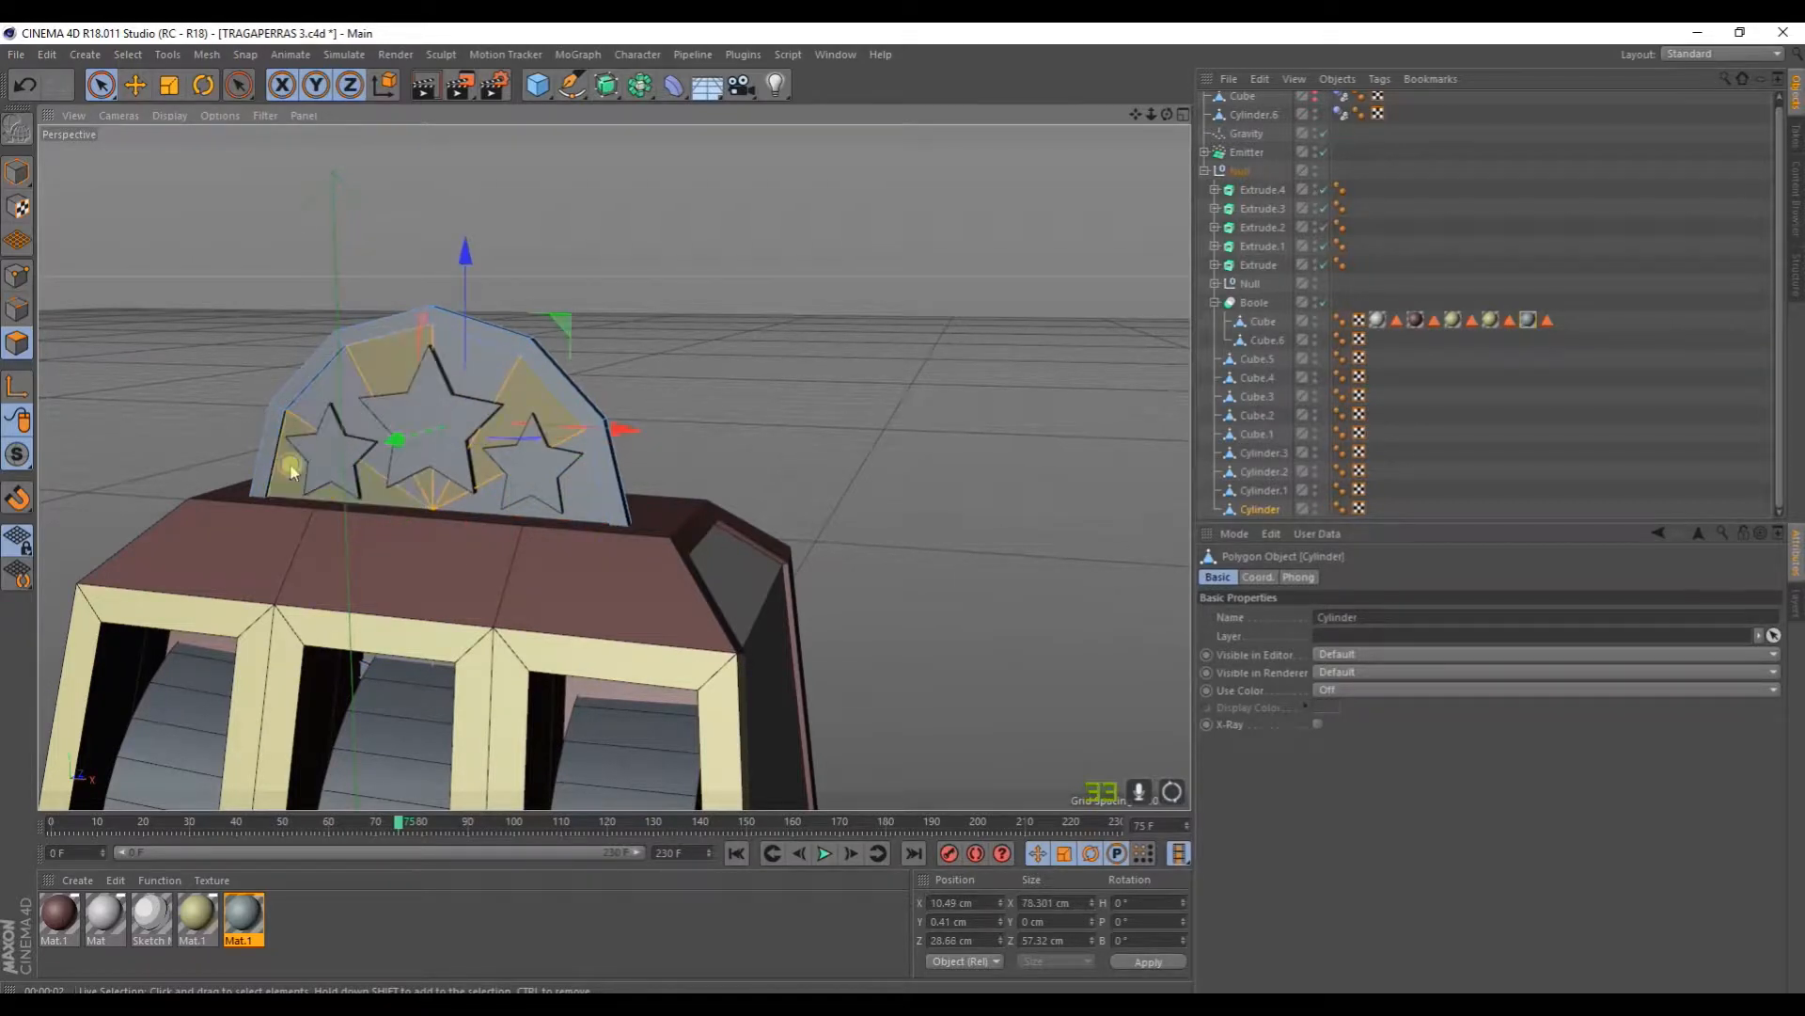
{"action": "left_click", "coordinate": [291, 470], "text": "shift"}
{"action": "left_click", "coordinate": [285, 471]}
{"action": "left_click", "coordinate": [393, 361], "text": "shift"}
{"action": "left_click", "coordinate": [530, 402], "text": "shift"}
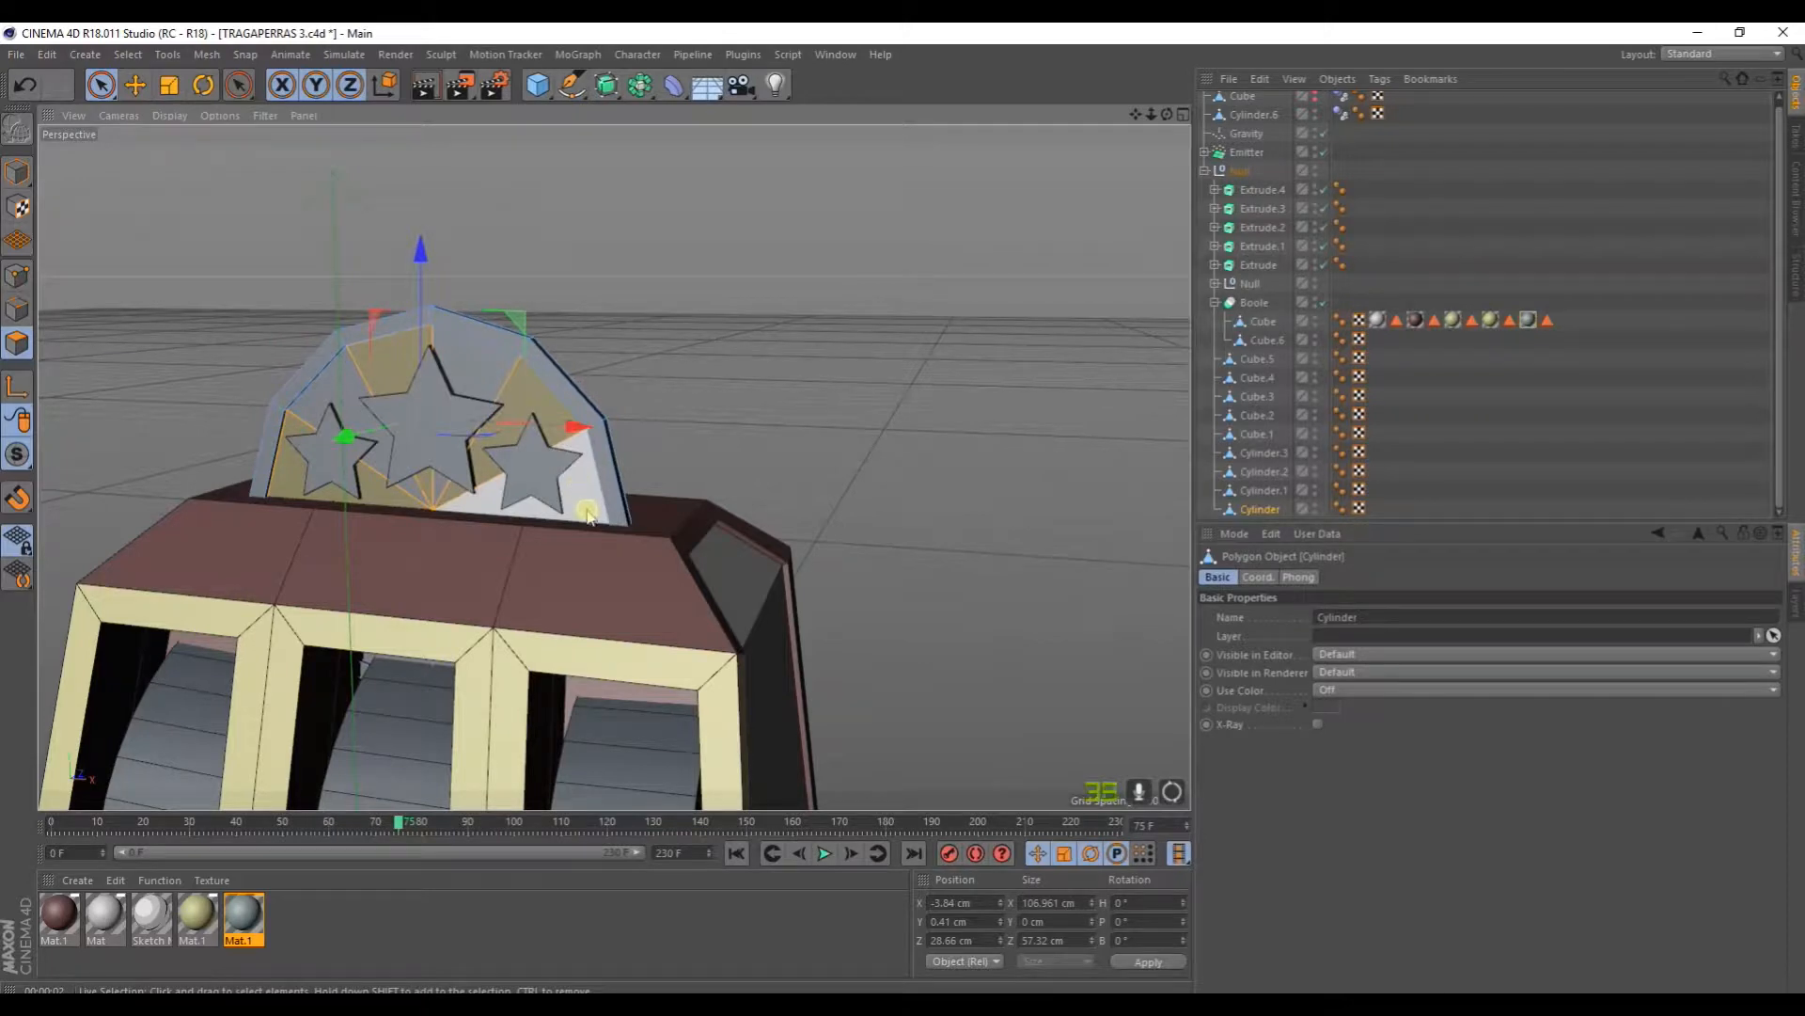
{"action": "left_click", "coordinate": [402, 360]}
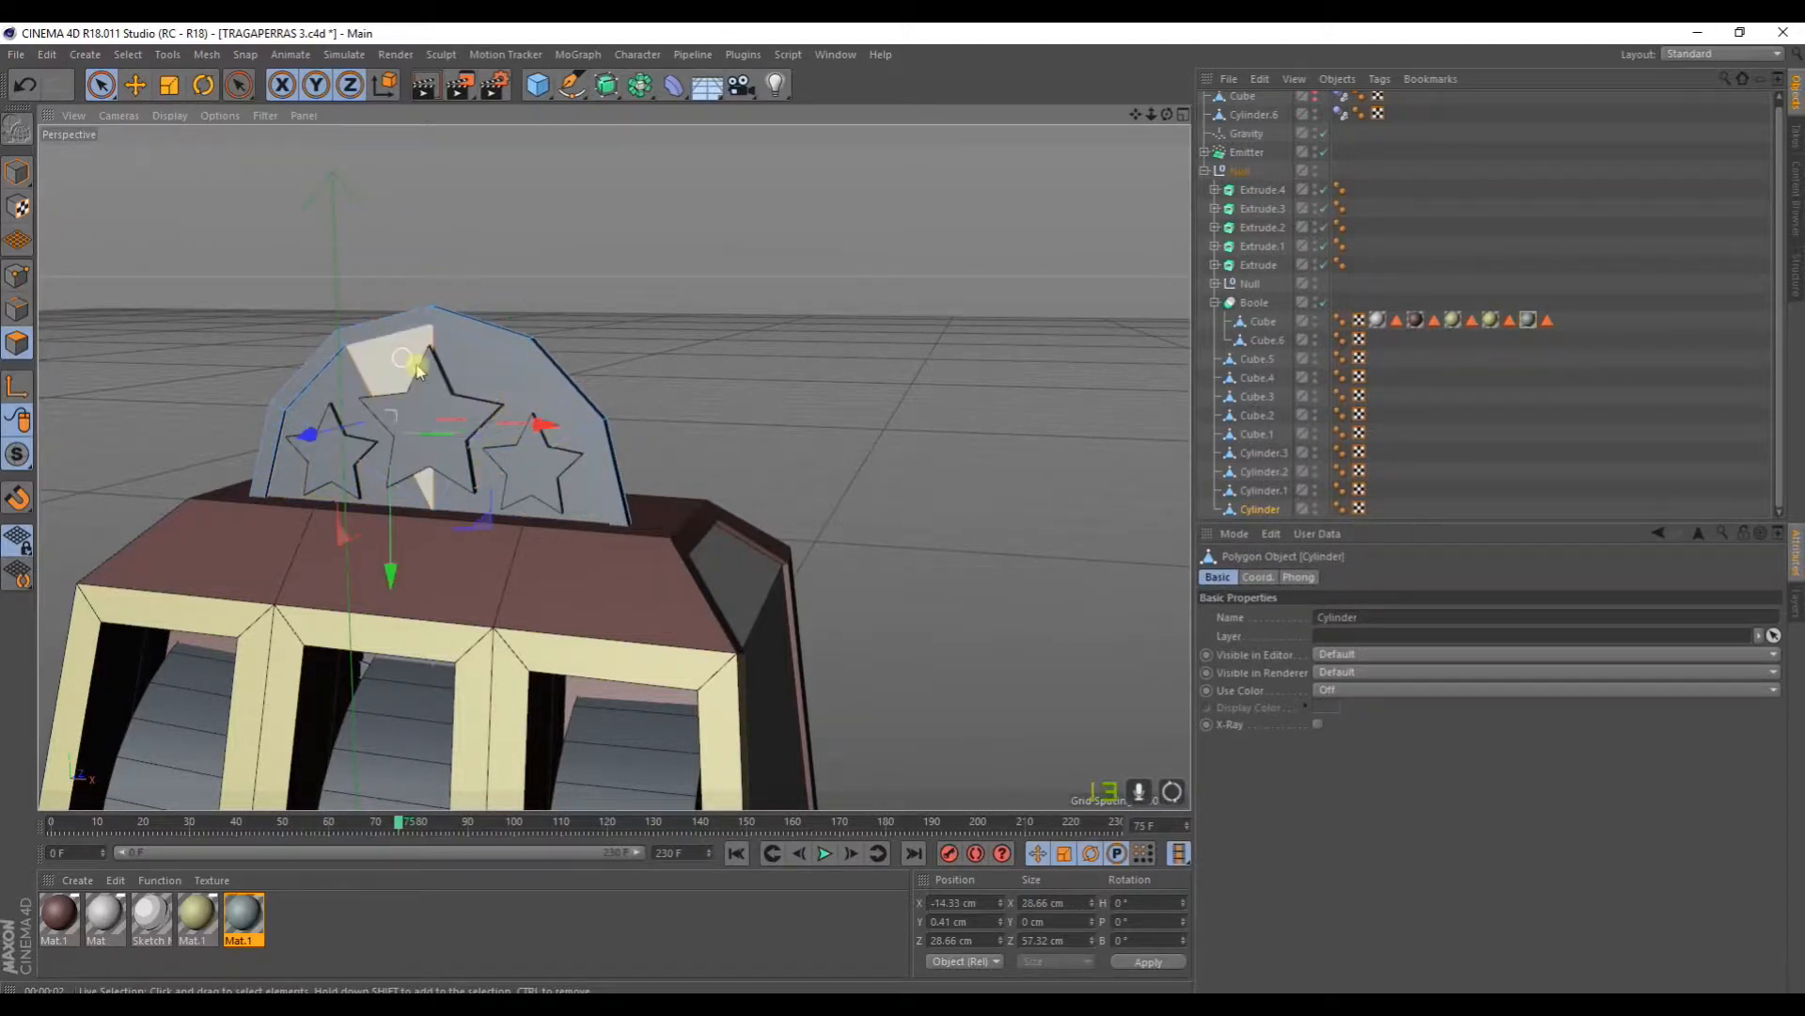
{"action": "left_click", "coordinate": [330, 497], "text": "shift"}
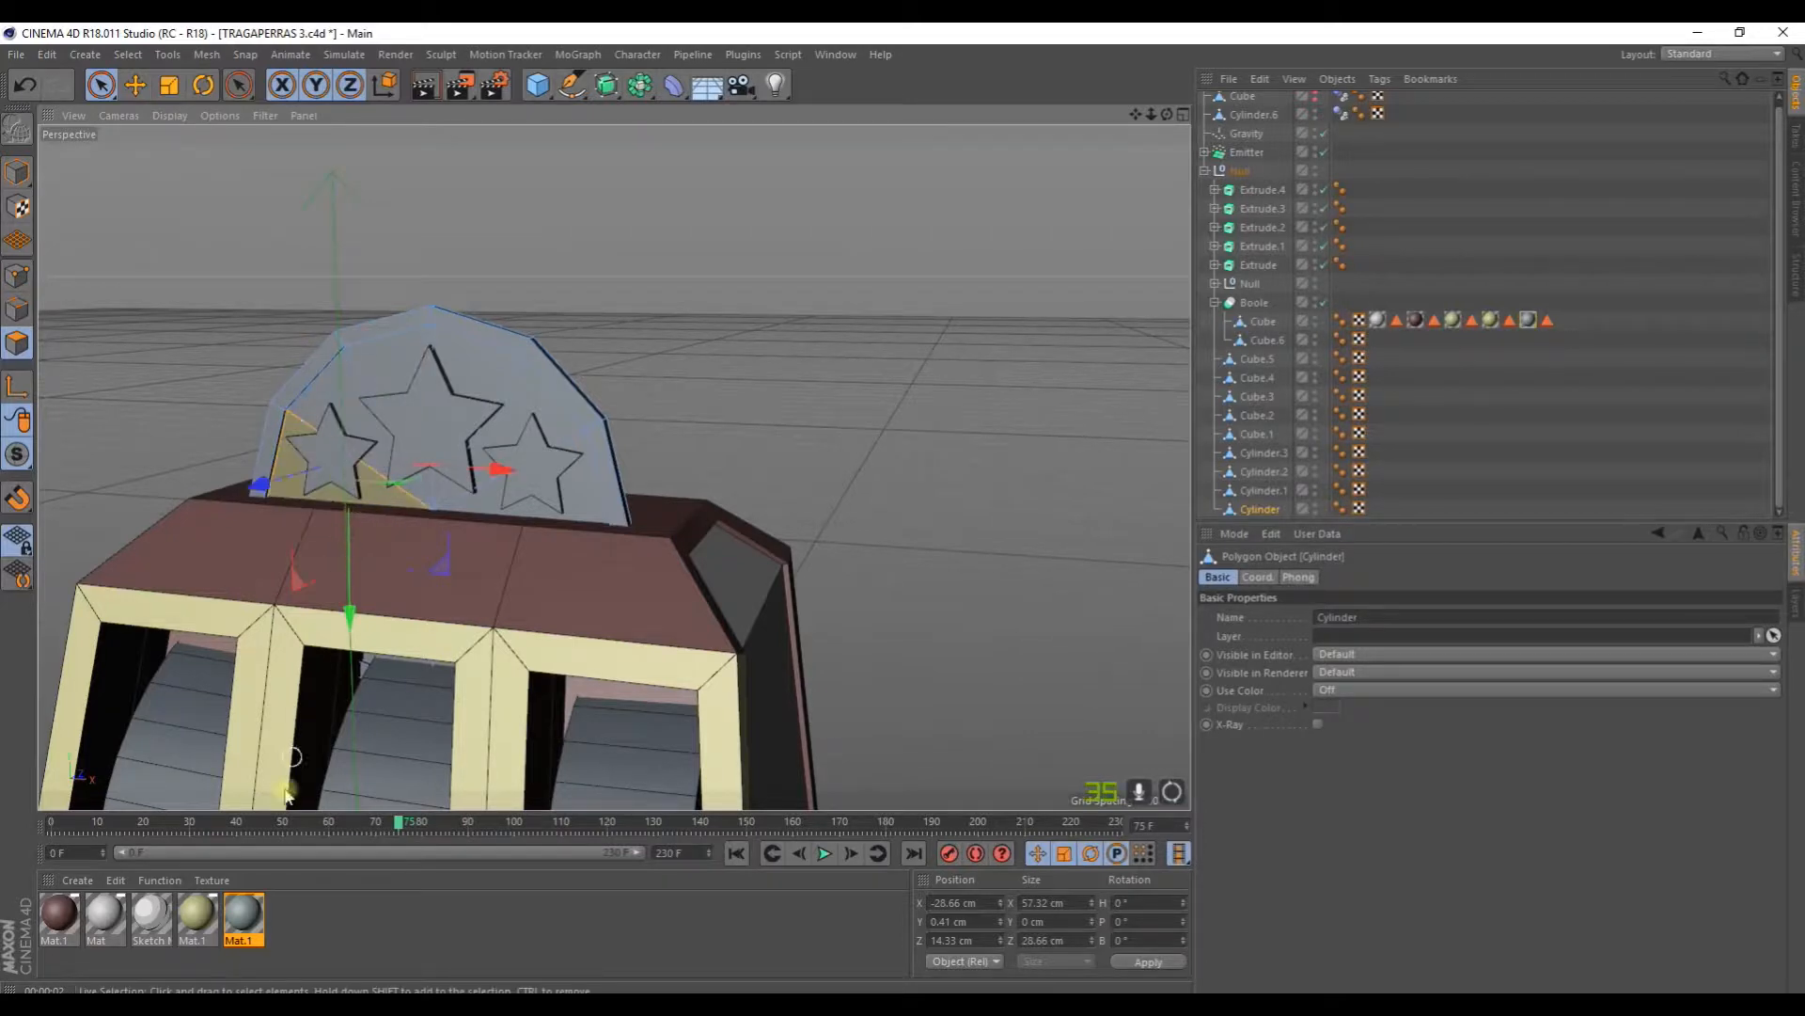
Step: Duplicate the blue-gray material and set the copy's color to hue 16°, saturation 91% and value 63%
{"action": "left_click_drag", "start_coordinate": [245, 916], "coordinate": [288, 917]}
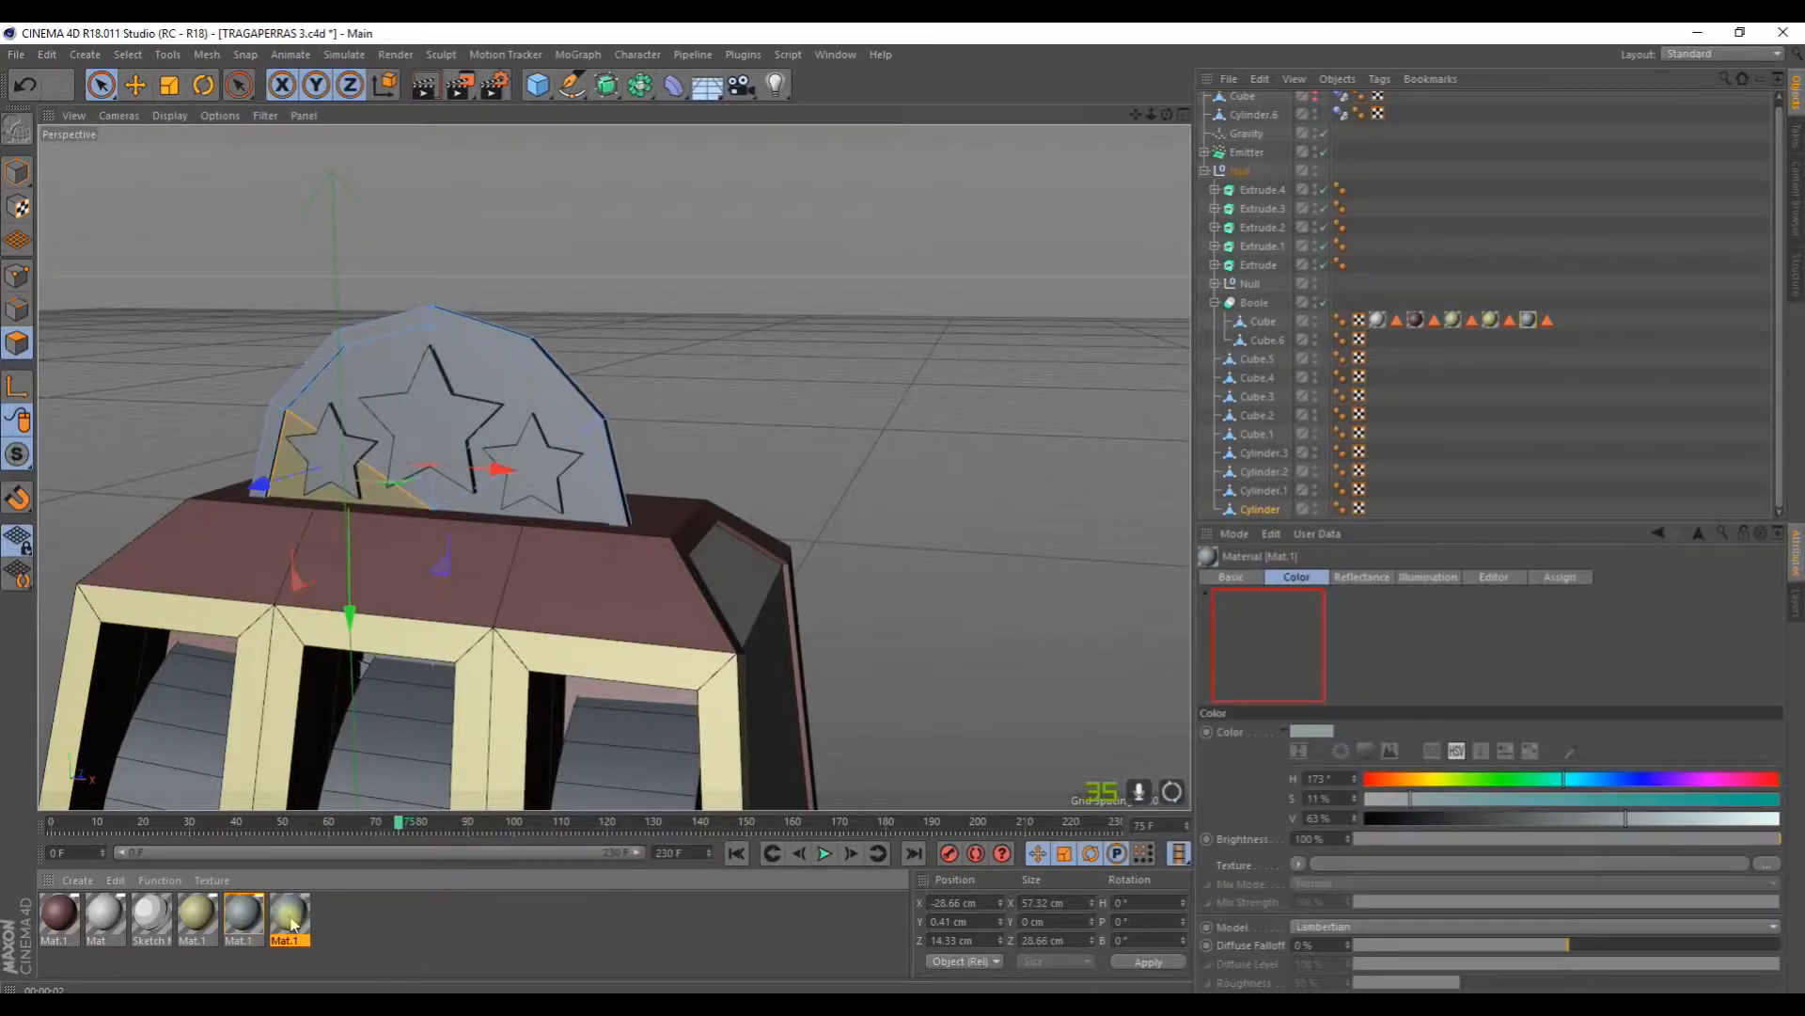
{"action": "double_click", "coordinate": [288, 914]}
{"action": "left_click", "coordinate": [591, 267]}
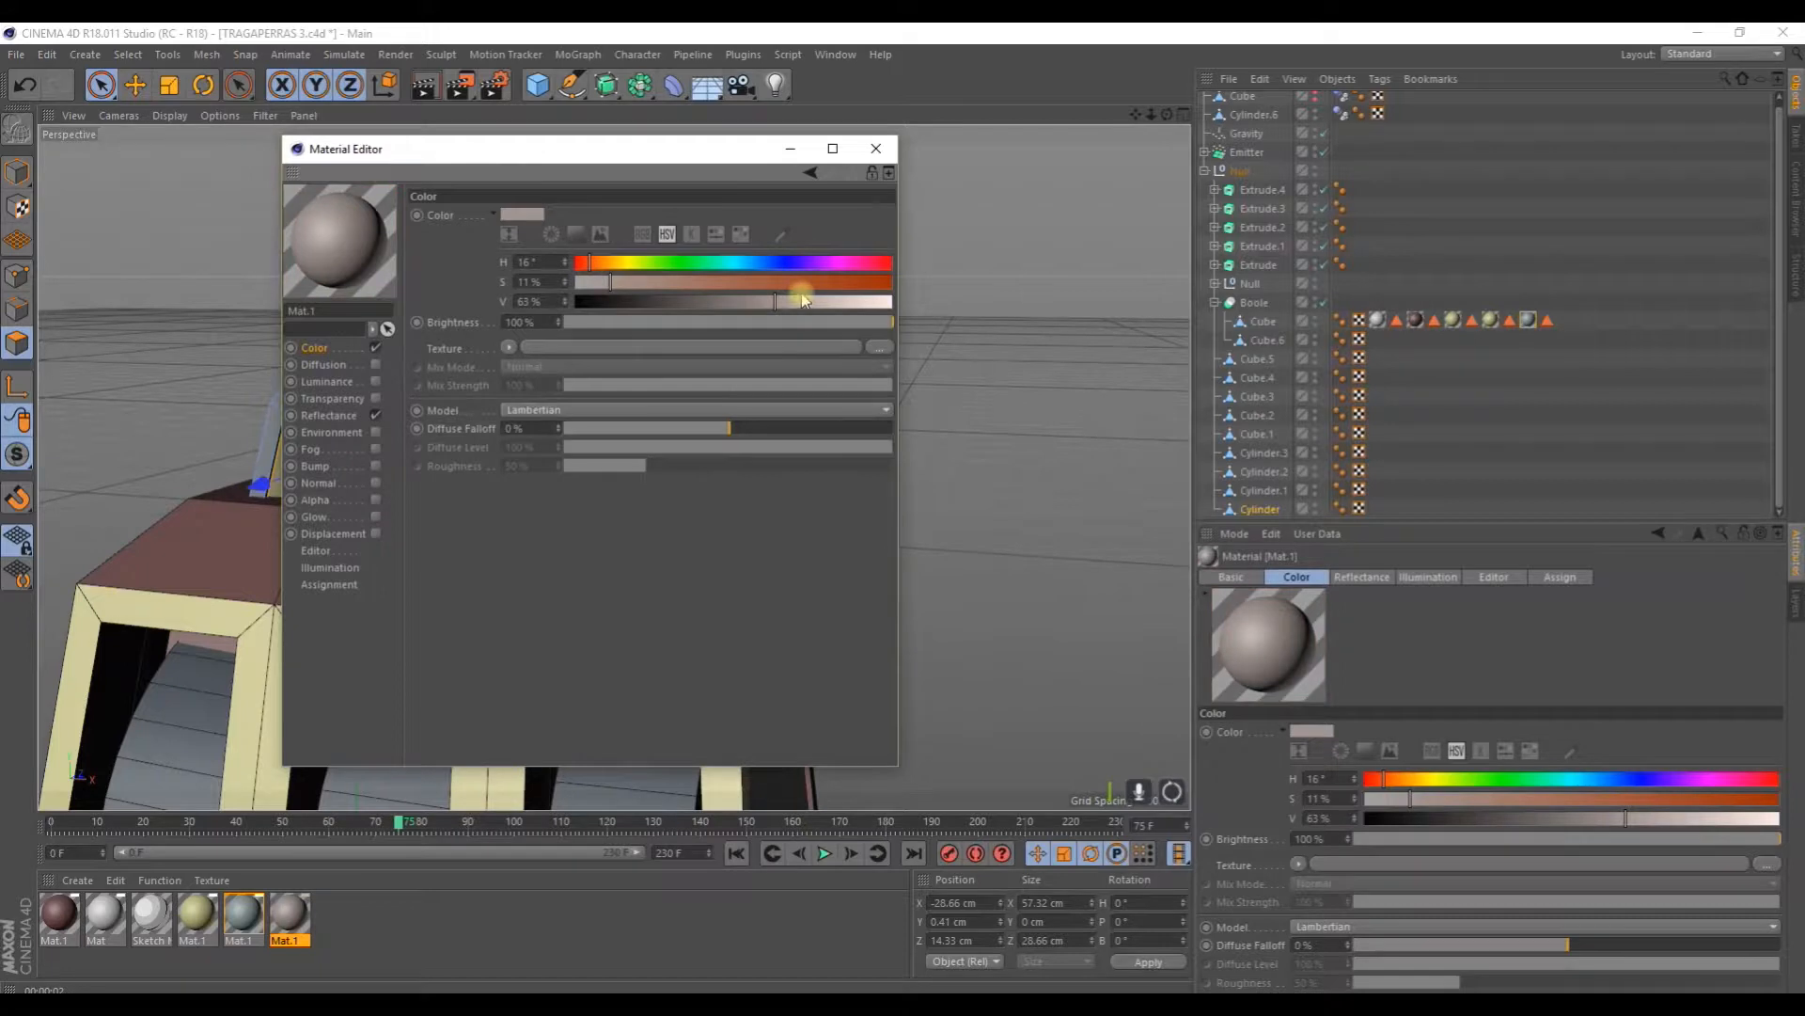
{"action": "left_click_drag", "start_coordinate": [793, 282], "coordinate": [863, 282]}
{"action": "left_click", "coordinate": [876, 149]}
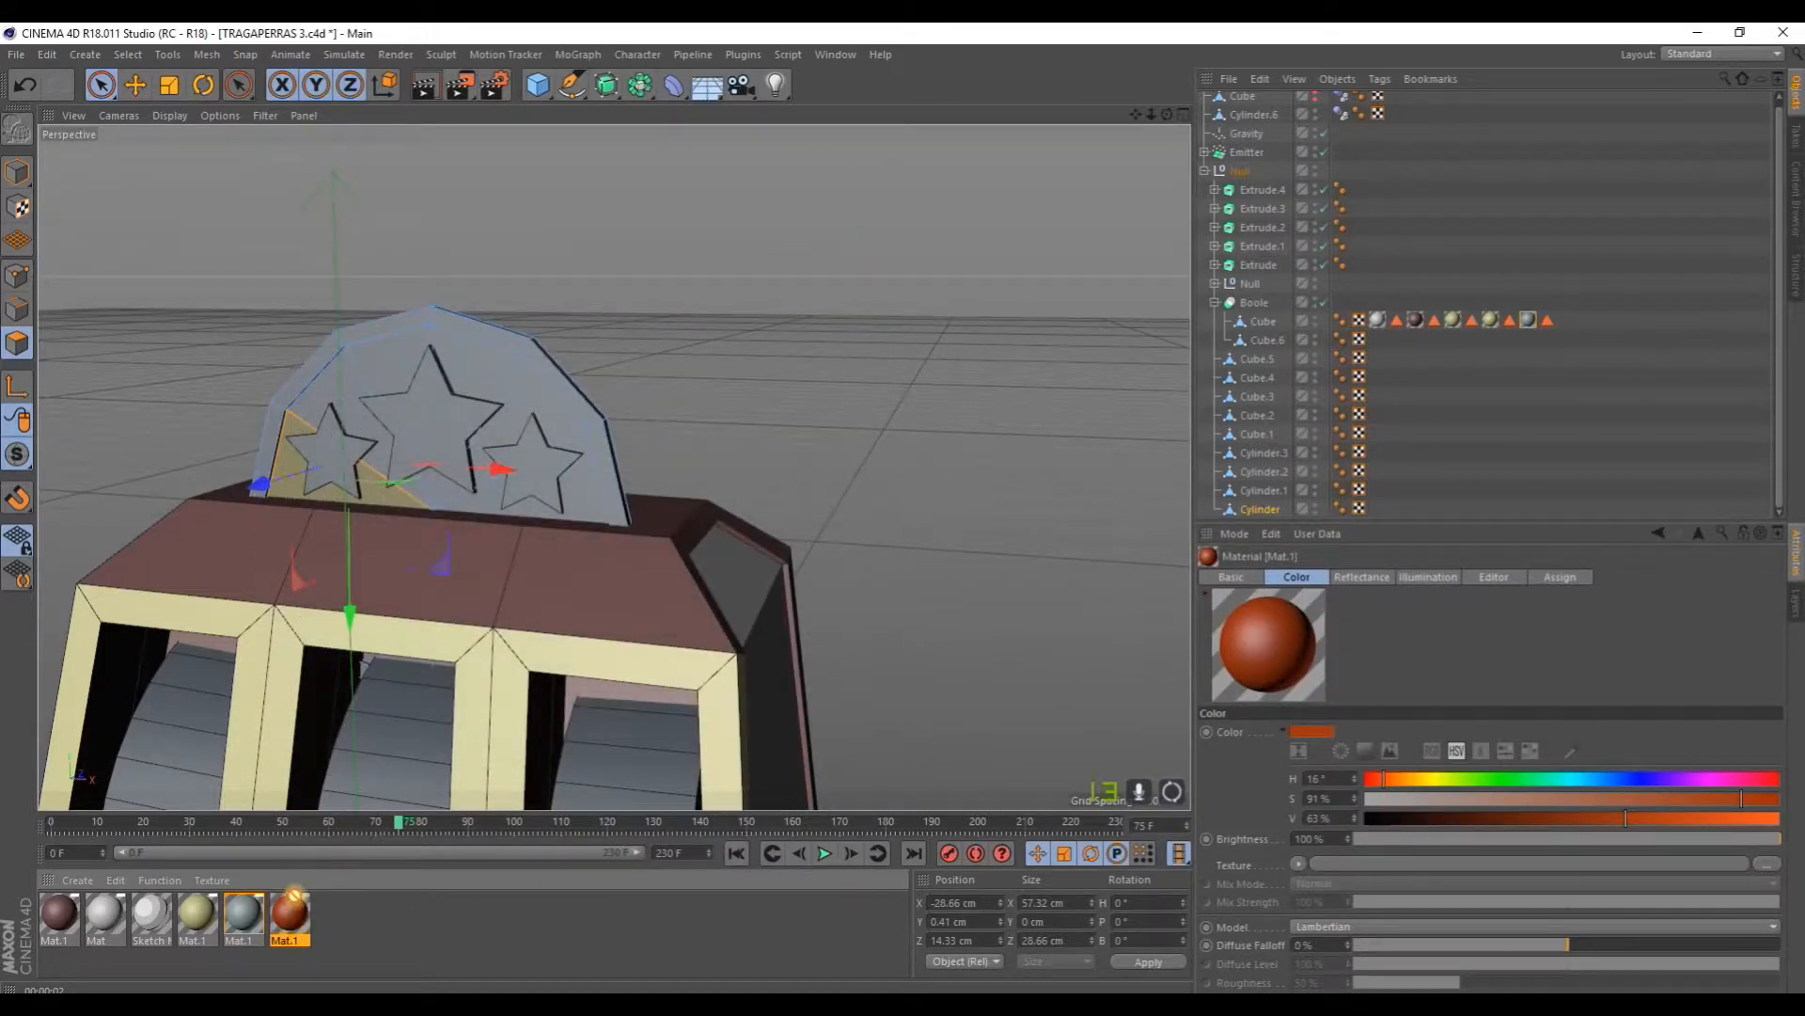
Step: Try again to select all face polygons behind the stars, from one end of the arched sign to the other
{"action": "left_click", "coordinate": [383, 360]}
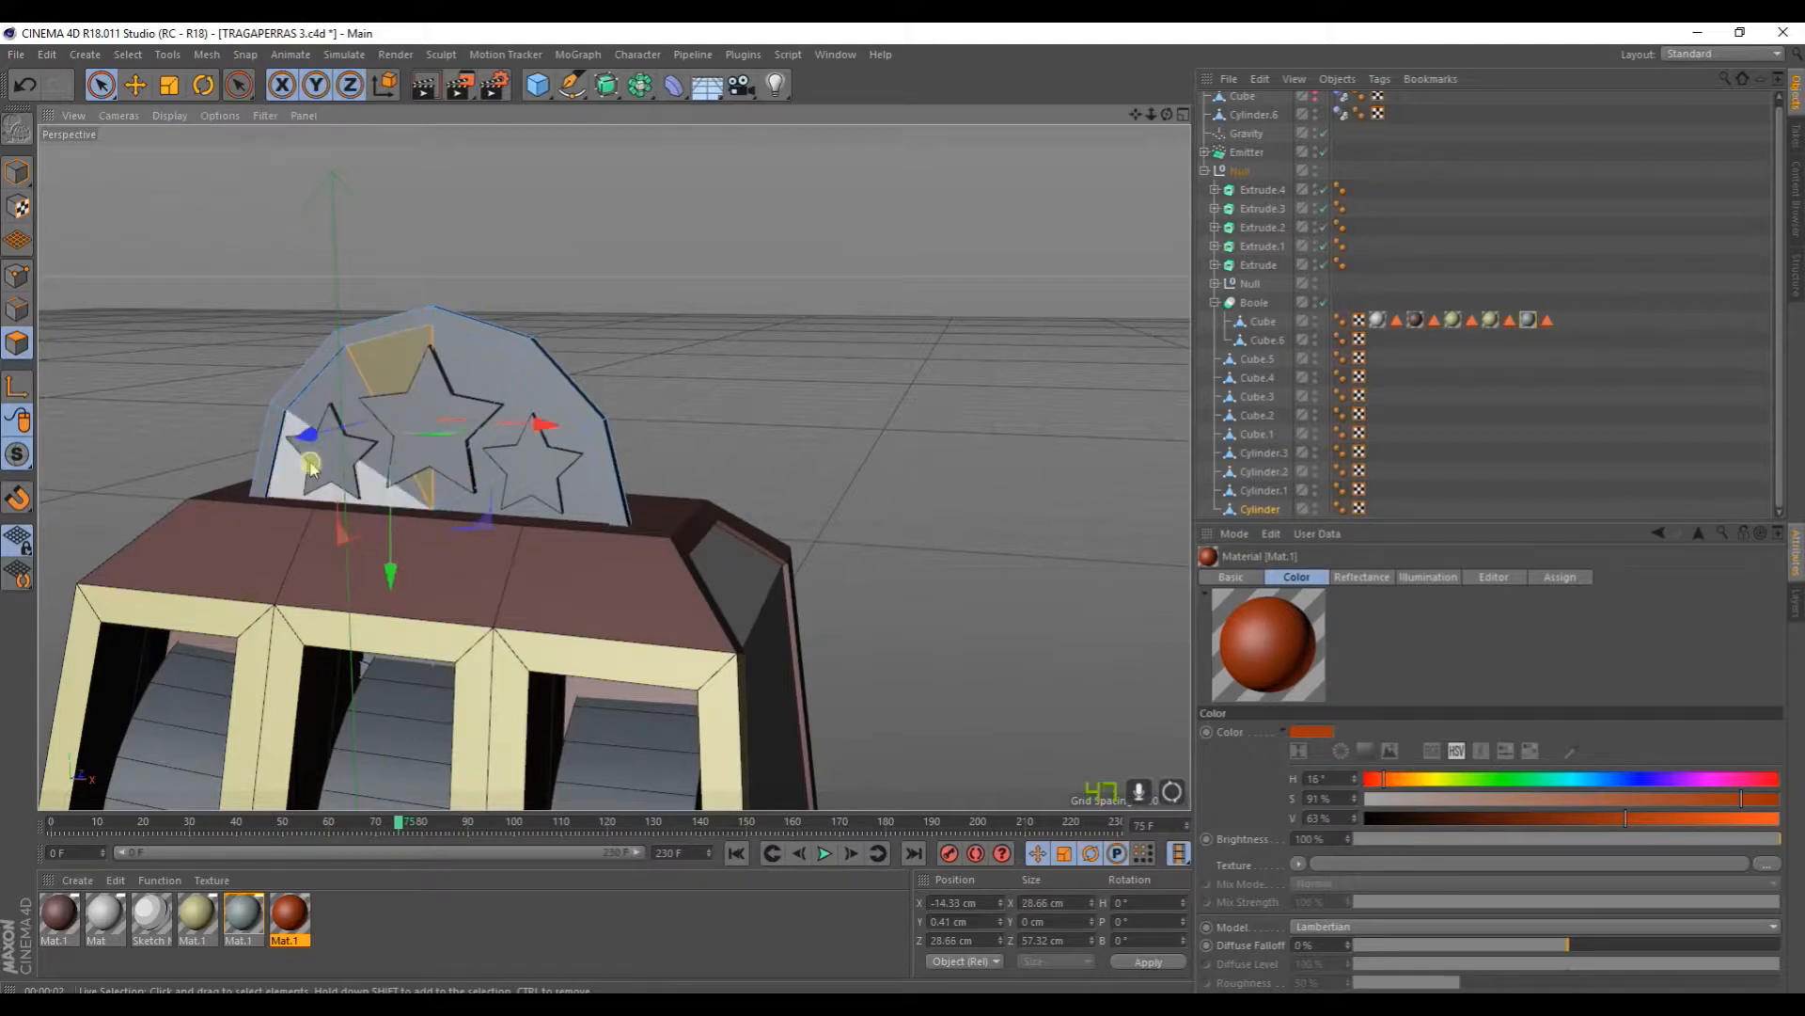
{"action": "left_click", "coordinate": [423, 400], "text": "shift"}
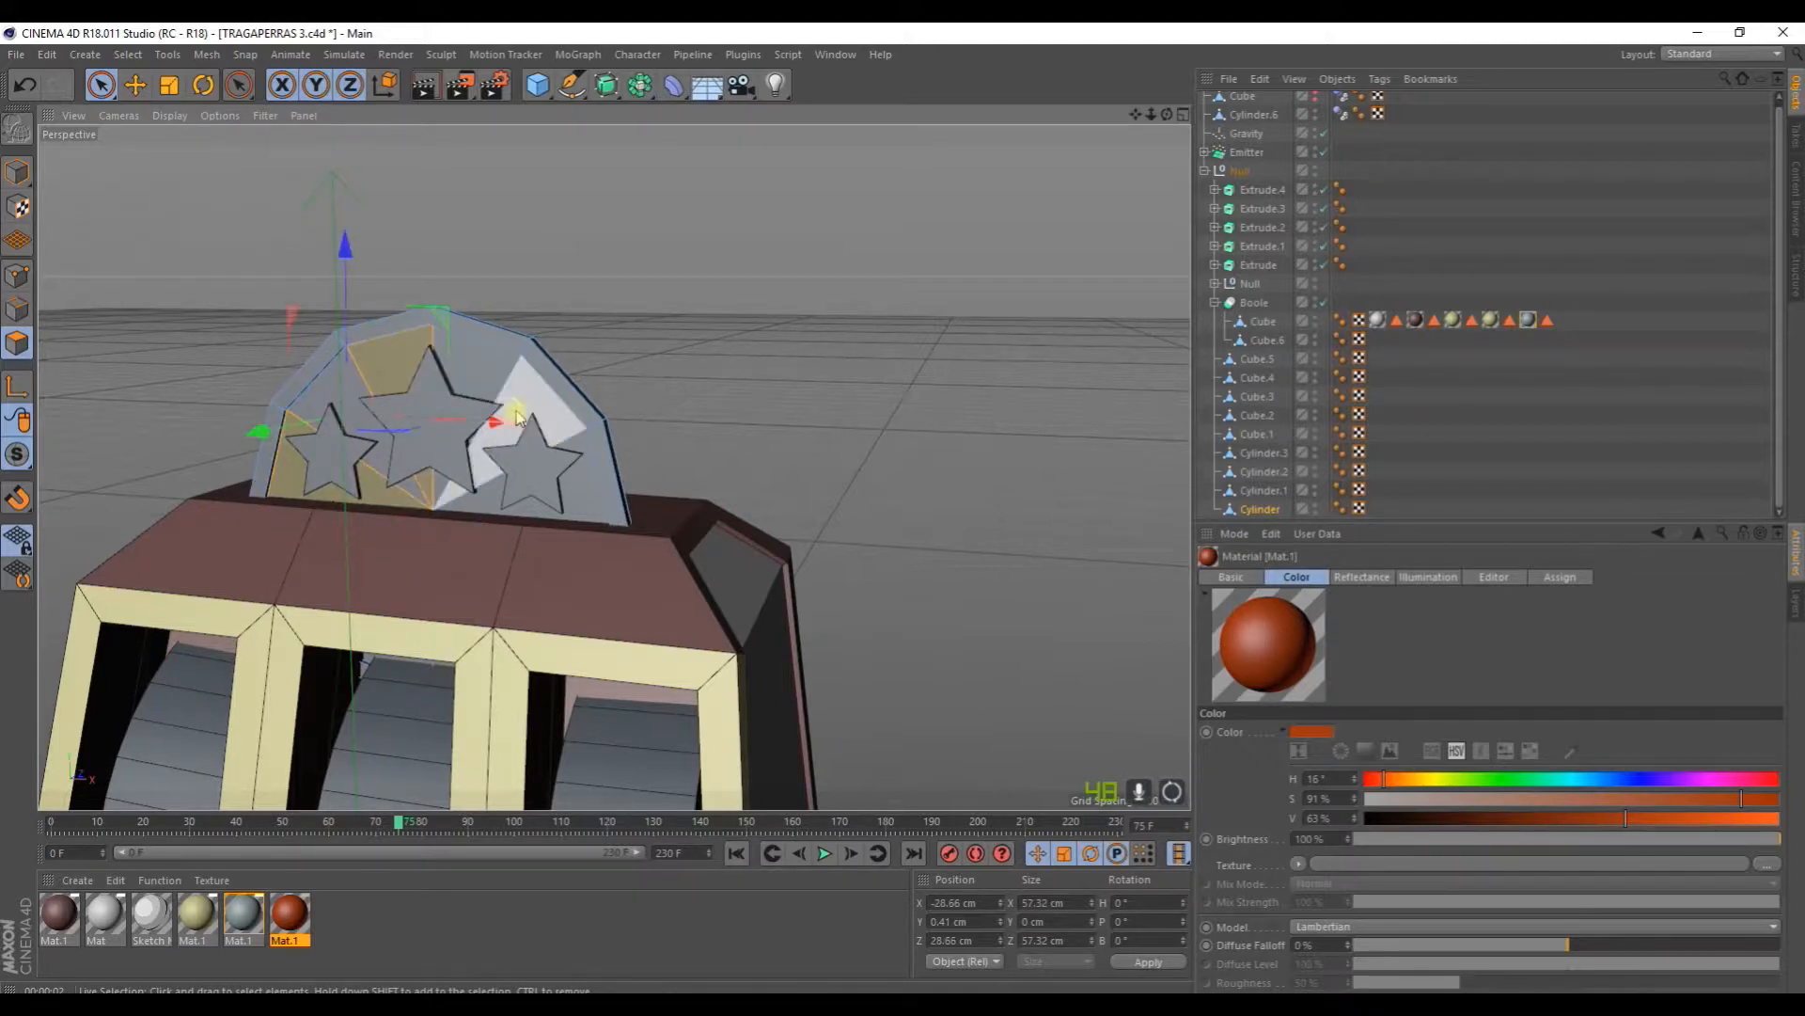
{"action": "left_click", "coordinate": [555, 470], "text": "shift"}
{"action": "left_click_drag", "start_coordinate": [812, 470], "coordinate": [623, 425], "text": "alt"}
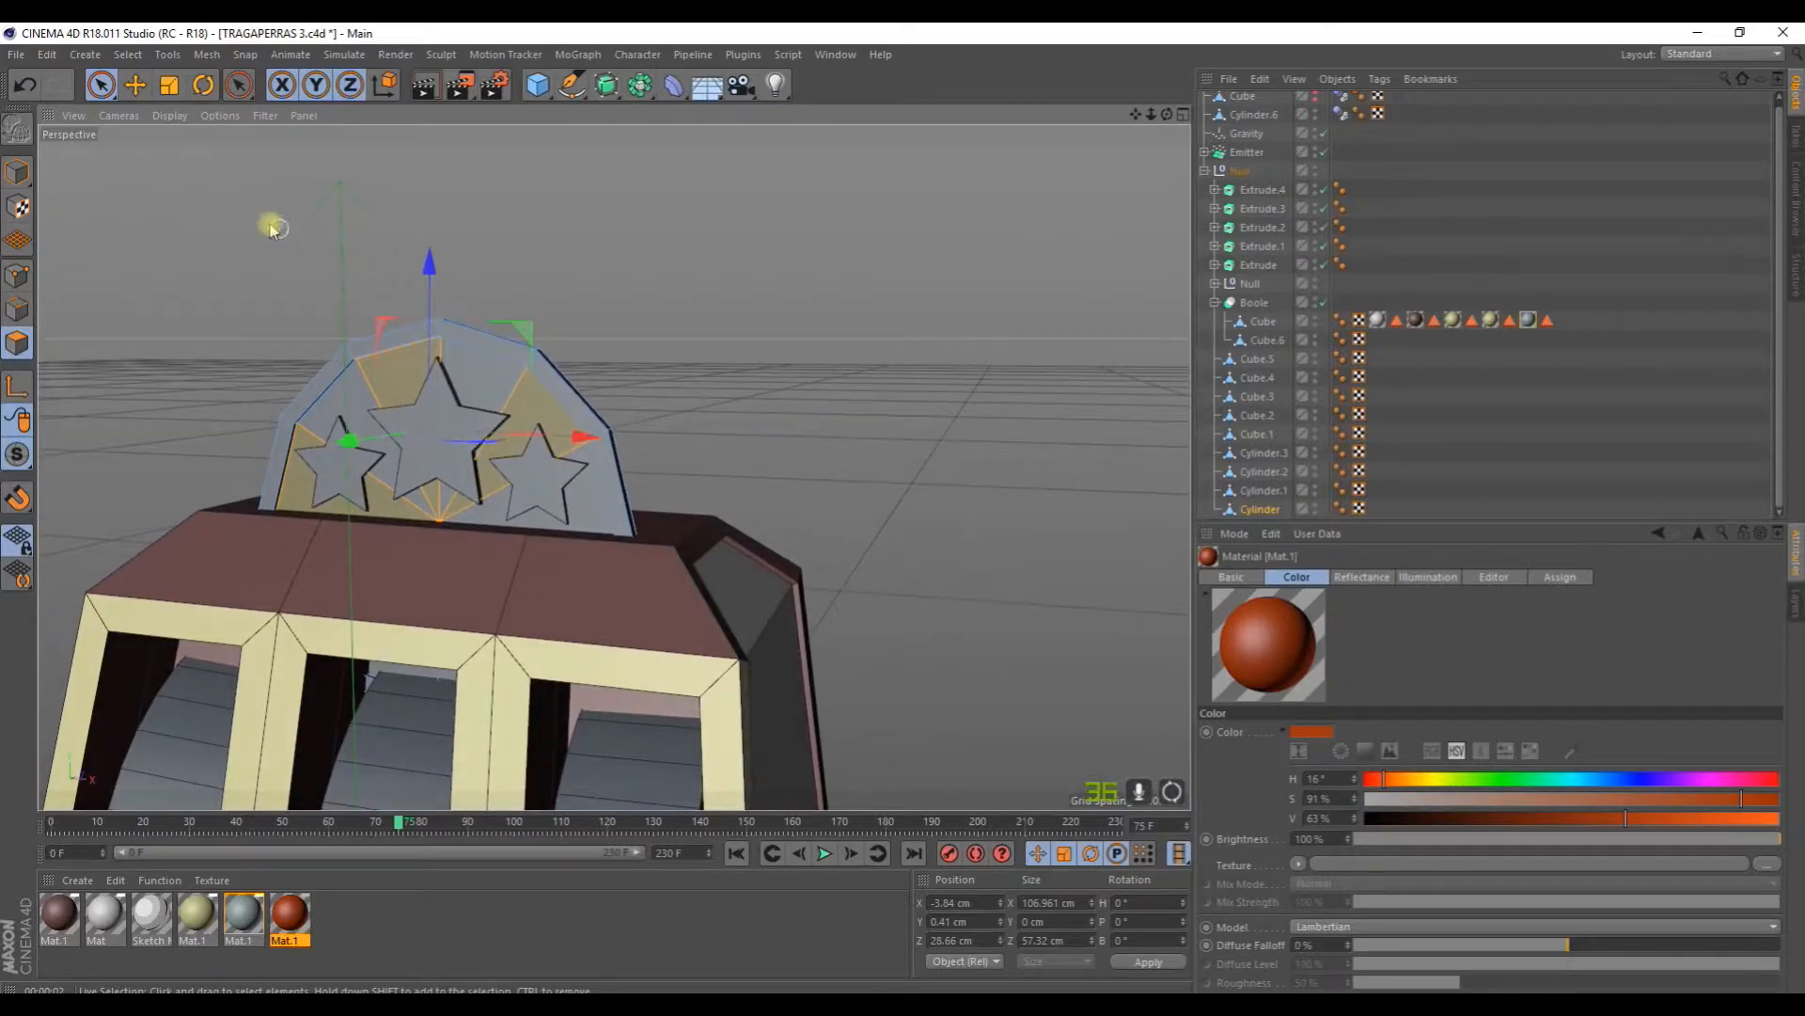
{"action": "left_click_drag", "start_coordinate": [240, 385], "coordinate": [636, 395], "text": "alt"}
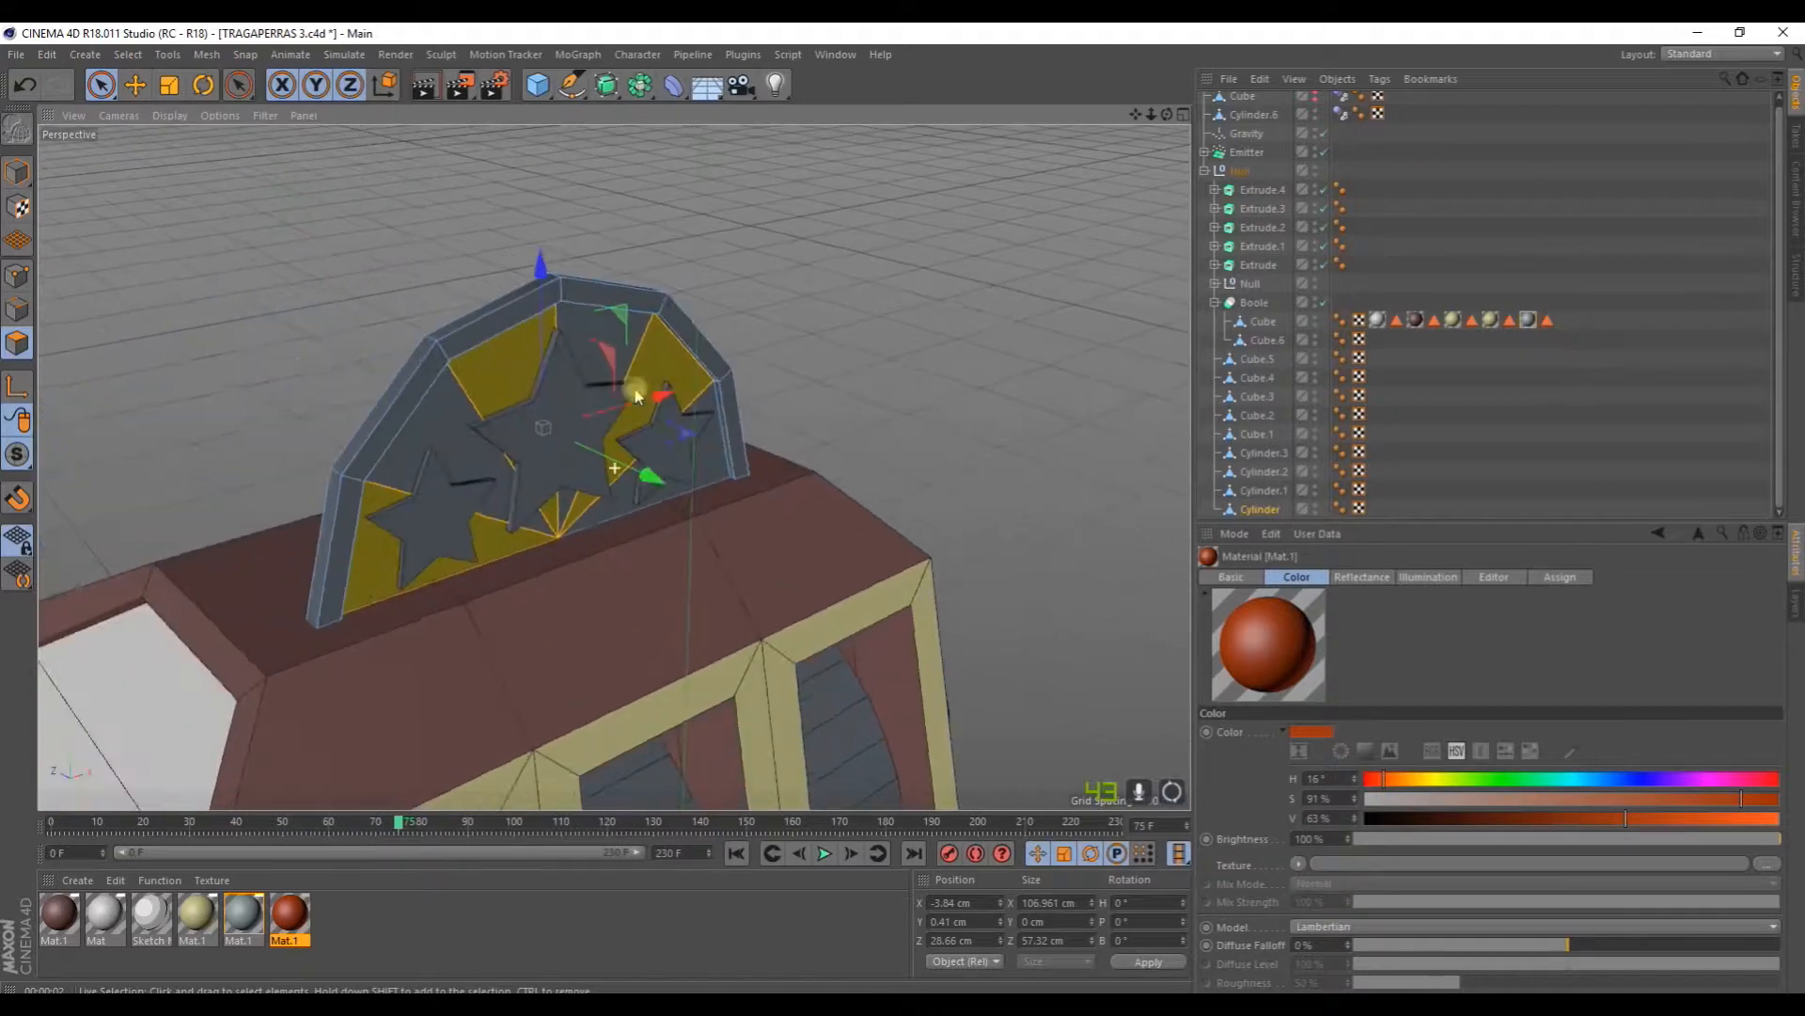
Step: Select the front and outer rim polygons all the way around the arched sign
{"action": "left_click", "coordinate": [346, 473]}
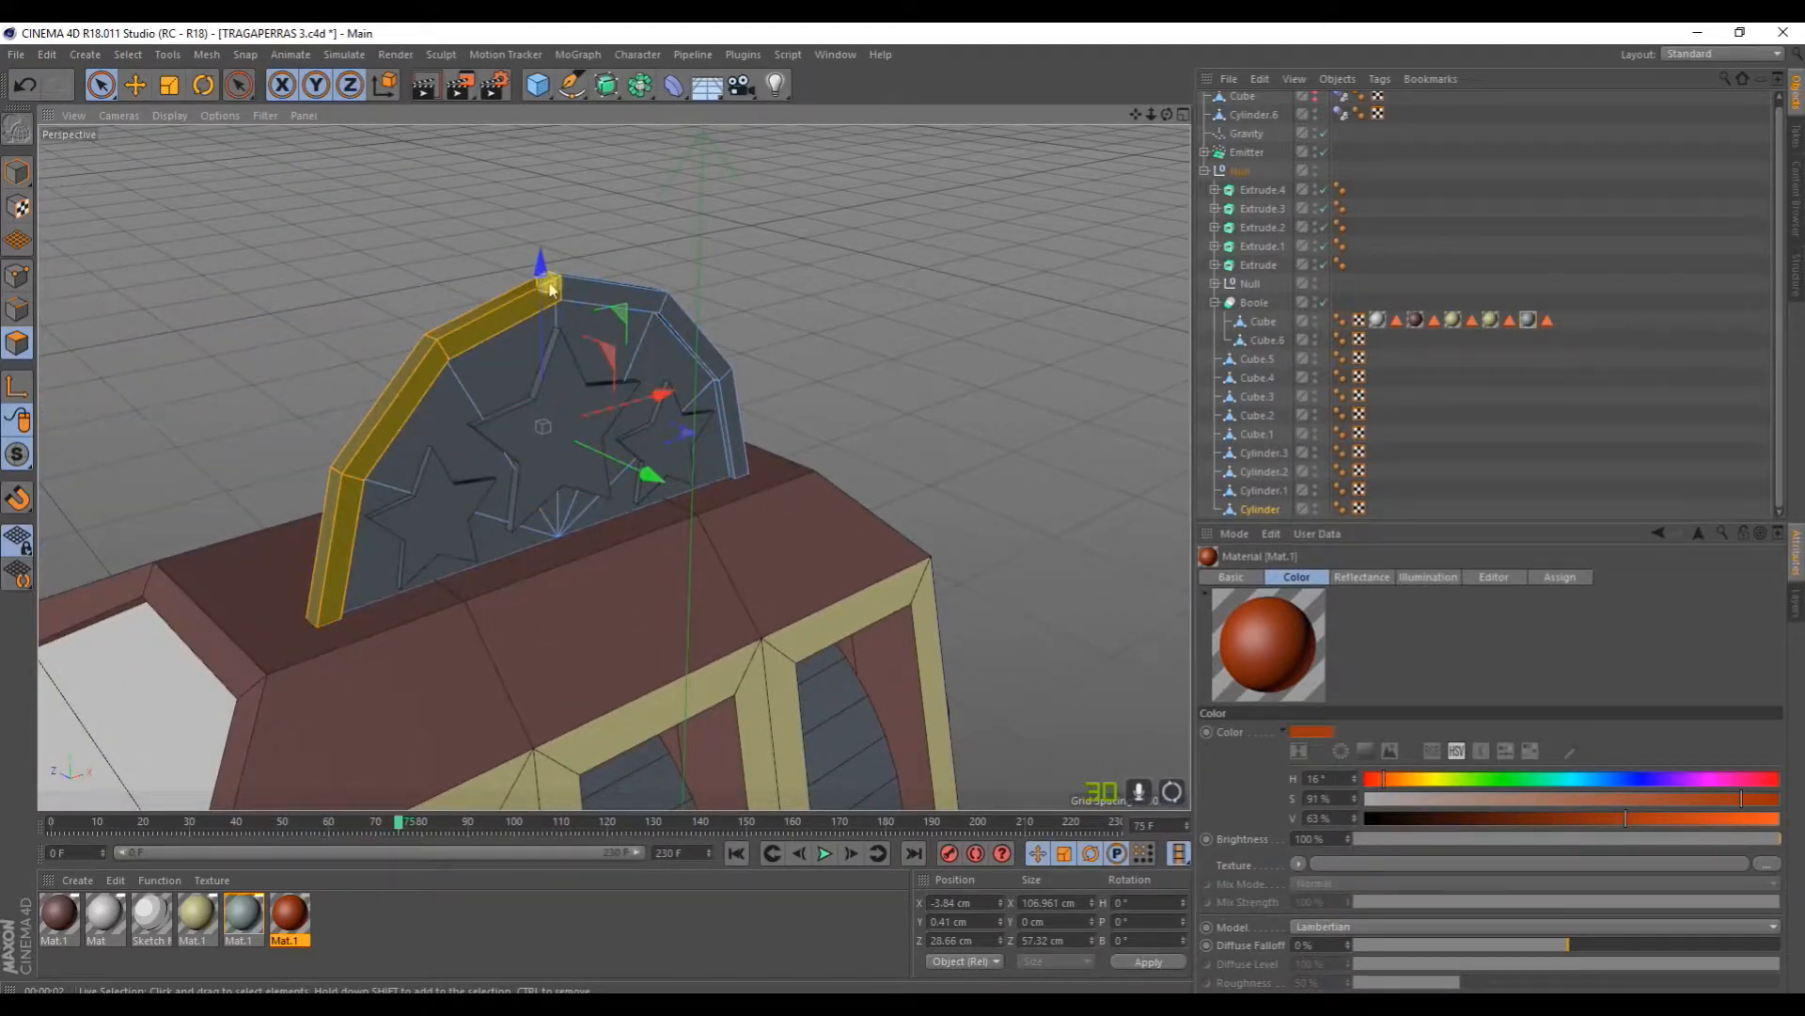
{"action": "left_click_drag", "start_coordinate": [735, 313], "coordinate": [717, 379], "text": "alt"}
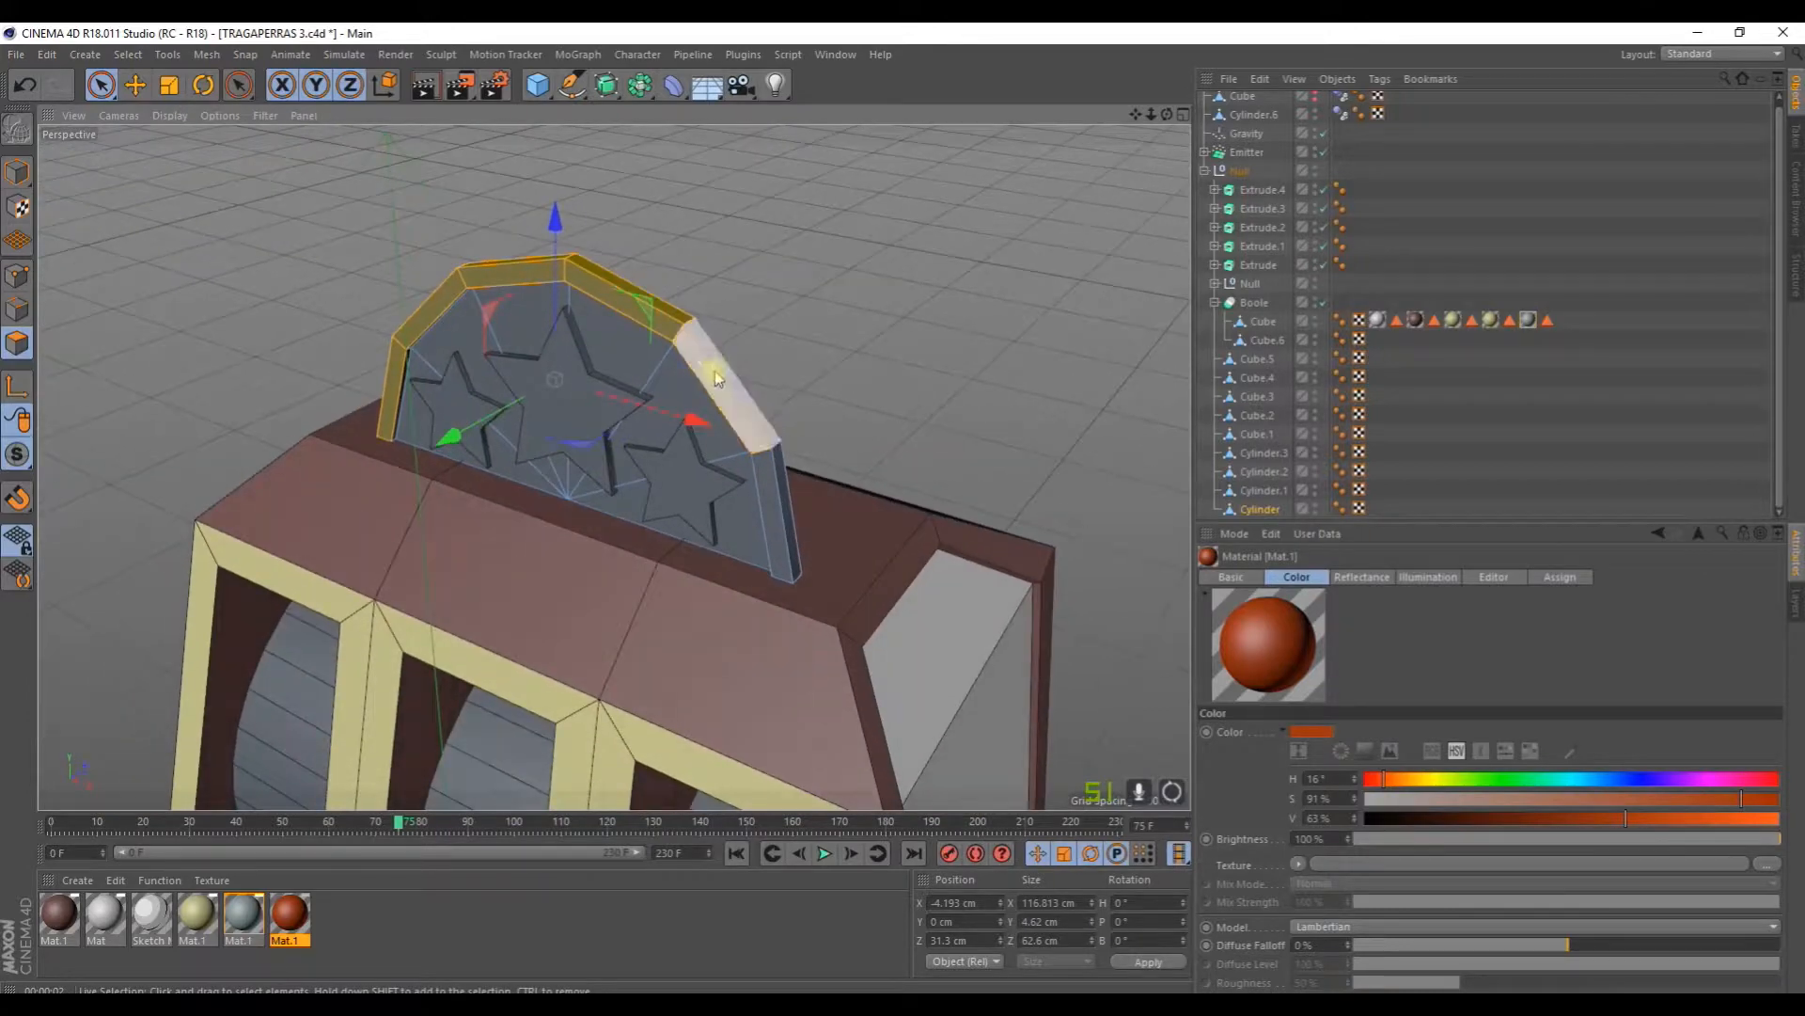
{"action": "left_click", "coordinate": [773, 407]}
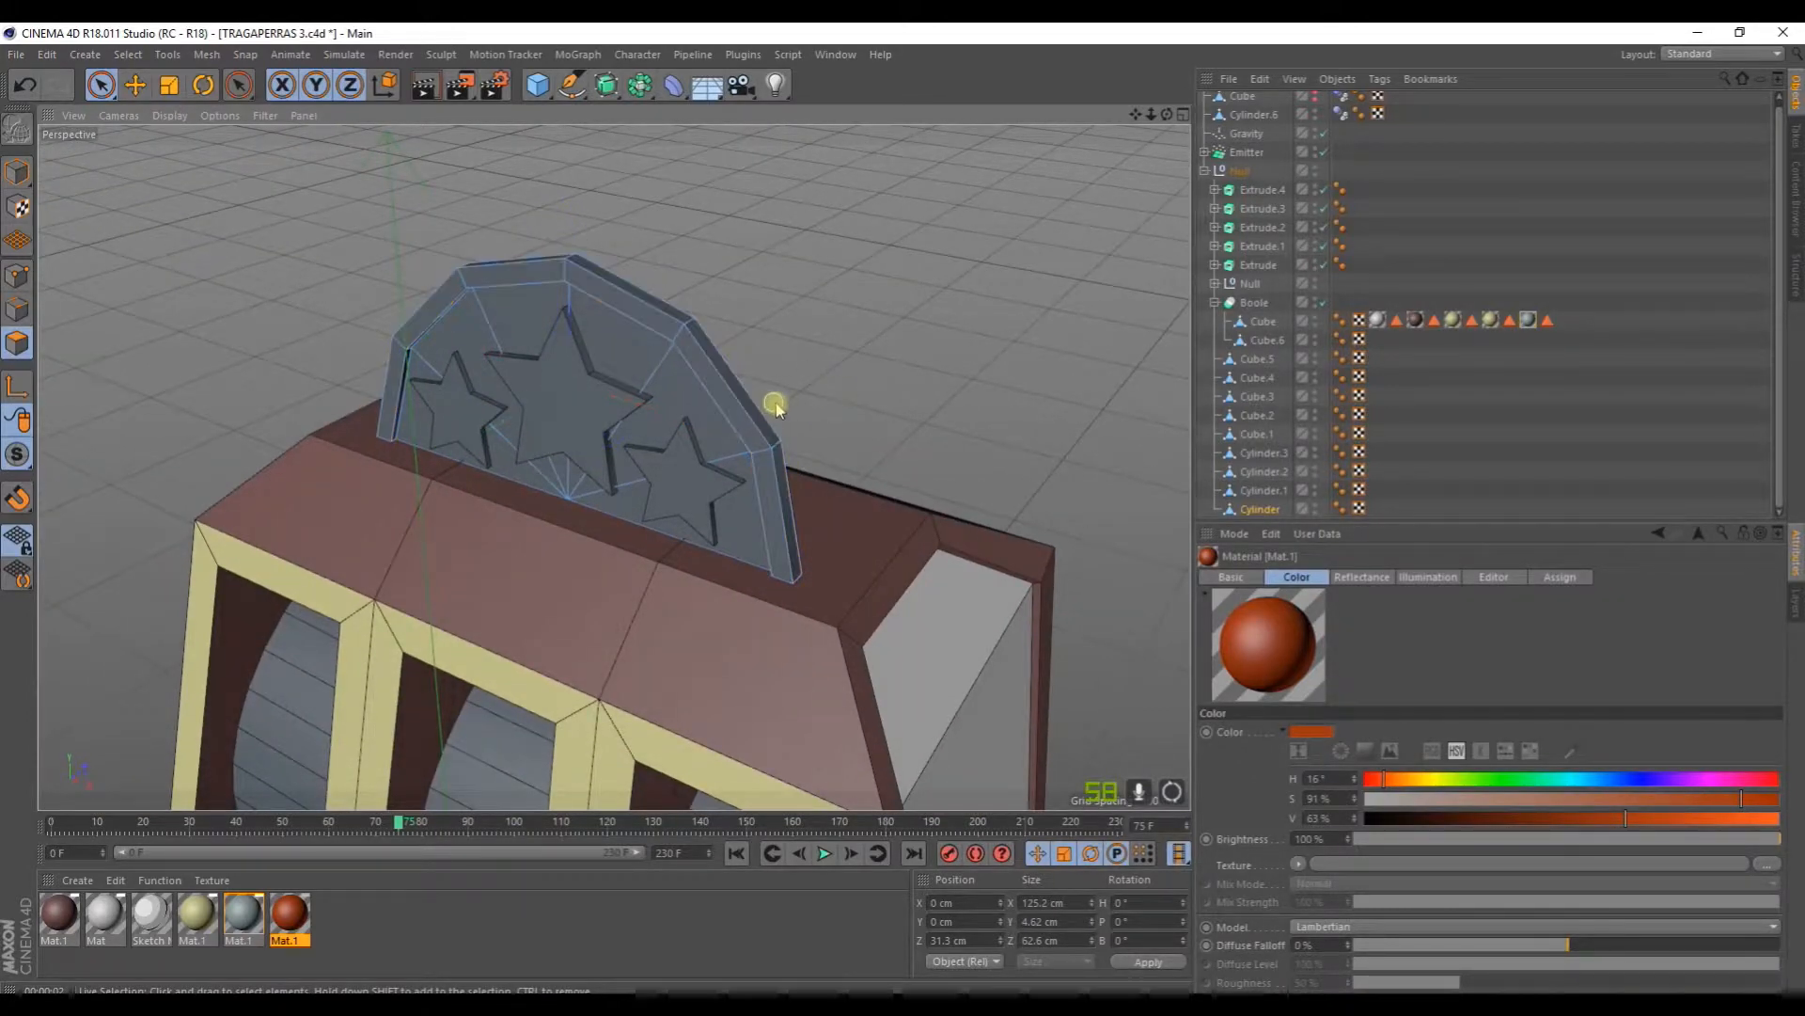
{"action": "key", "text": "ctrl+z"}
{"action": "left_click_drag", "start_coordinate": [846, 425], "coordinate": [497, 399], "text": "alt"}
{"action": "mouse_move", "coordinate": [536, 500]}
{"action": "left_mouse_down", "text": "shift"}
{"action": "mouse_move", "coordinate": [598, 458]}
{"action": "mouse_move", "coordinate": [975, 351]}
{"action": "mouse_move", "coordinate": [1032, 363]}
{"action": "mouse_move", "coordinate": [936, 410]}
{"action": "left_mouse_up", "text": "shift"}
Step: Duplicate the orange material and set the copy's color to saturation 46% and value 75%
{"action": "left_click_drag", "start_coordinate": [297, 910], "coordinate": [335, 912], "text": "ctrl"}
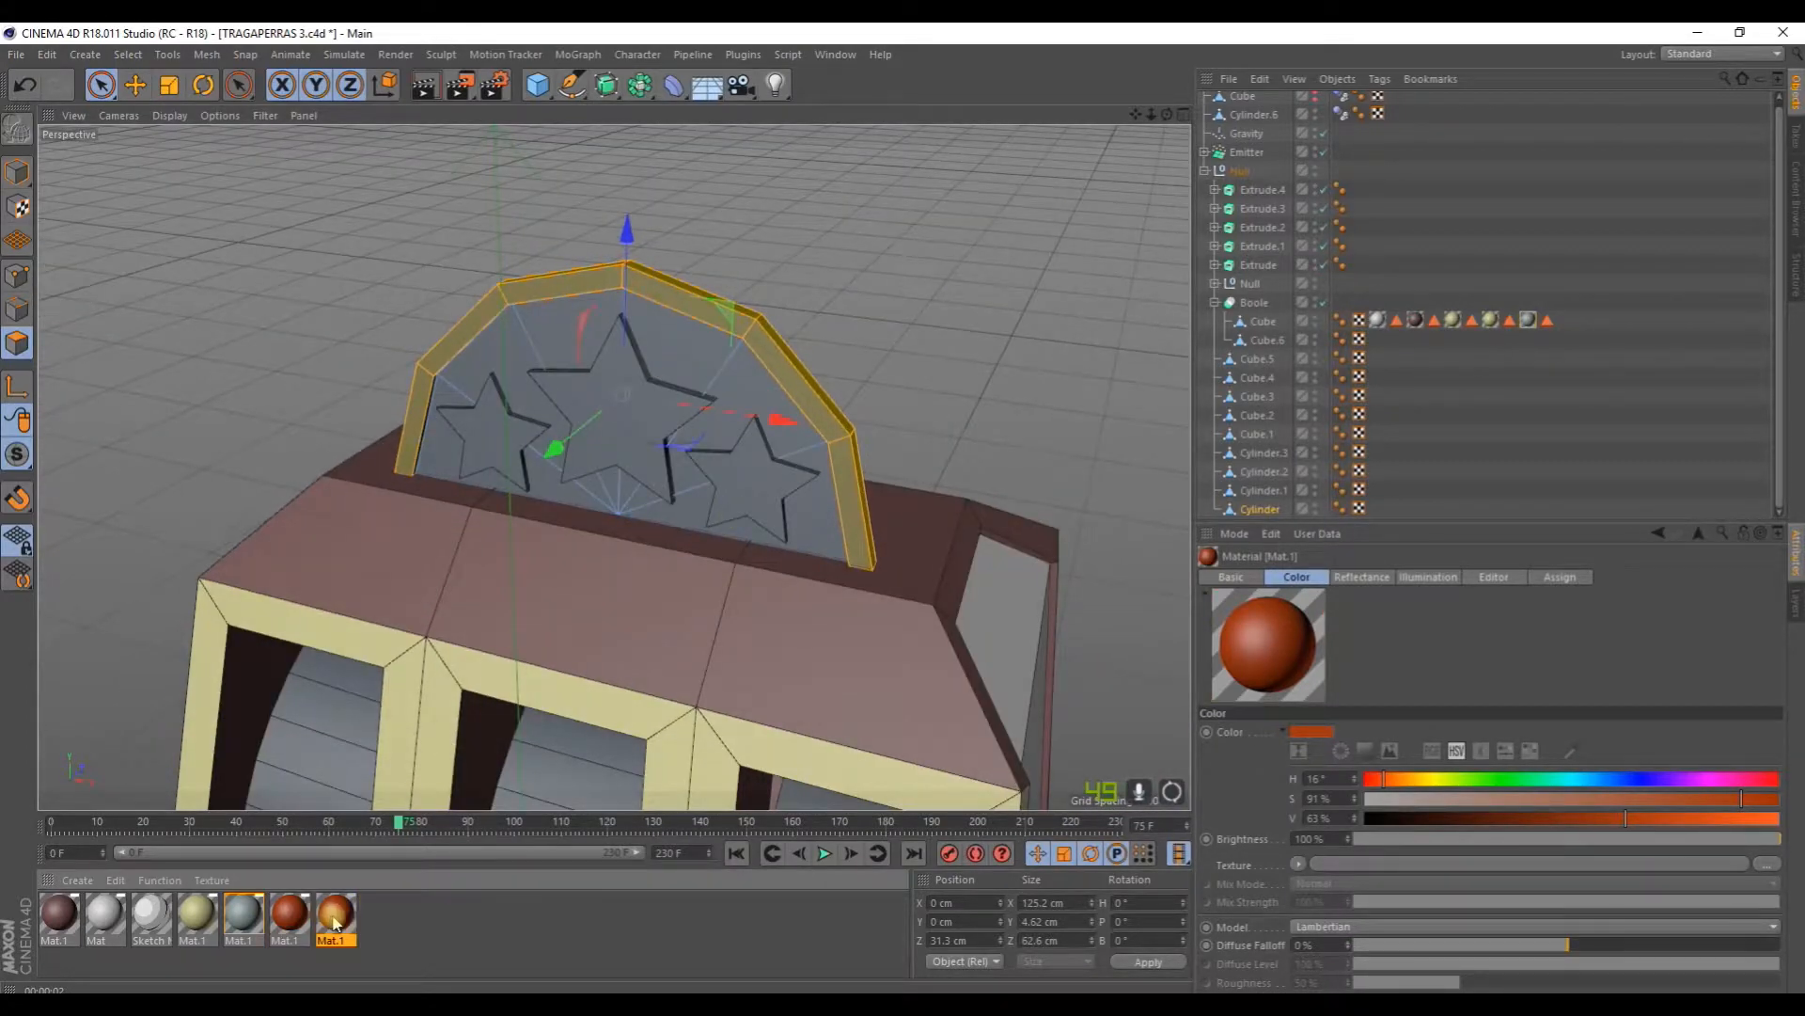
{"action": "double_click", "coordinate": [336, 912]}
{"action": "left_click", "coordinate": [722, 283]}
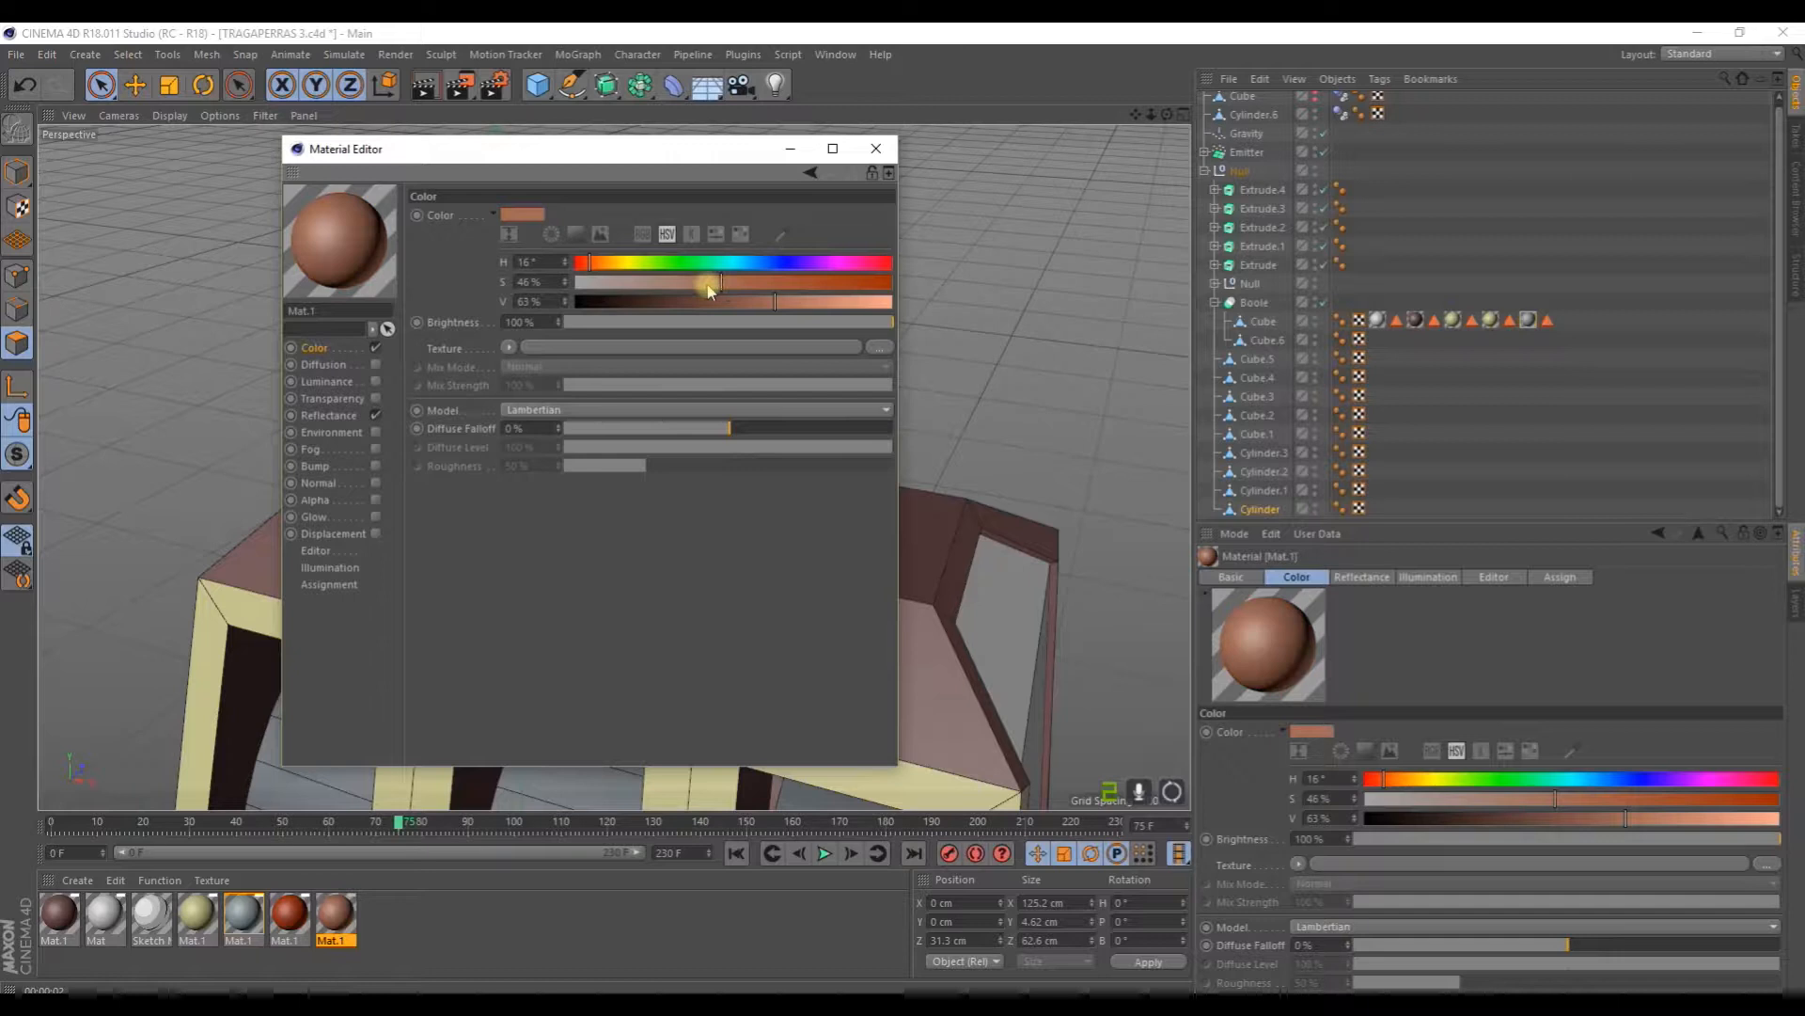
{"action": "mouse_move", "coordinate": [786, 301]}
{"action": "left_mouse_down"}
{"action": "mouse_move", "coordinate": [847, 301]}
{"action": "mouse_move", "coordinate": [817, 303]}
{"action": "left_mouse_up"}
{"action": "left_click", "coordinate": [877, 151]}
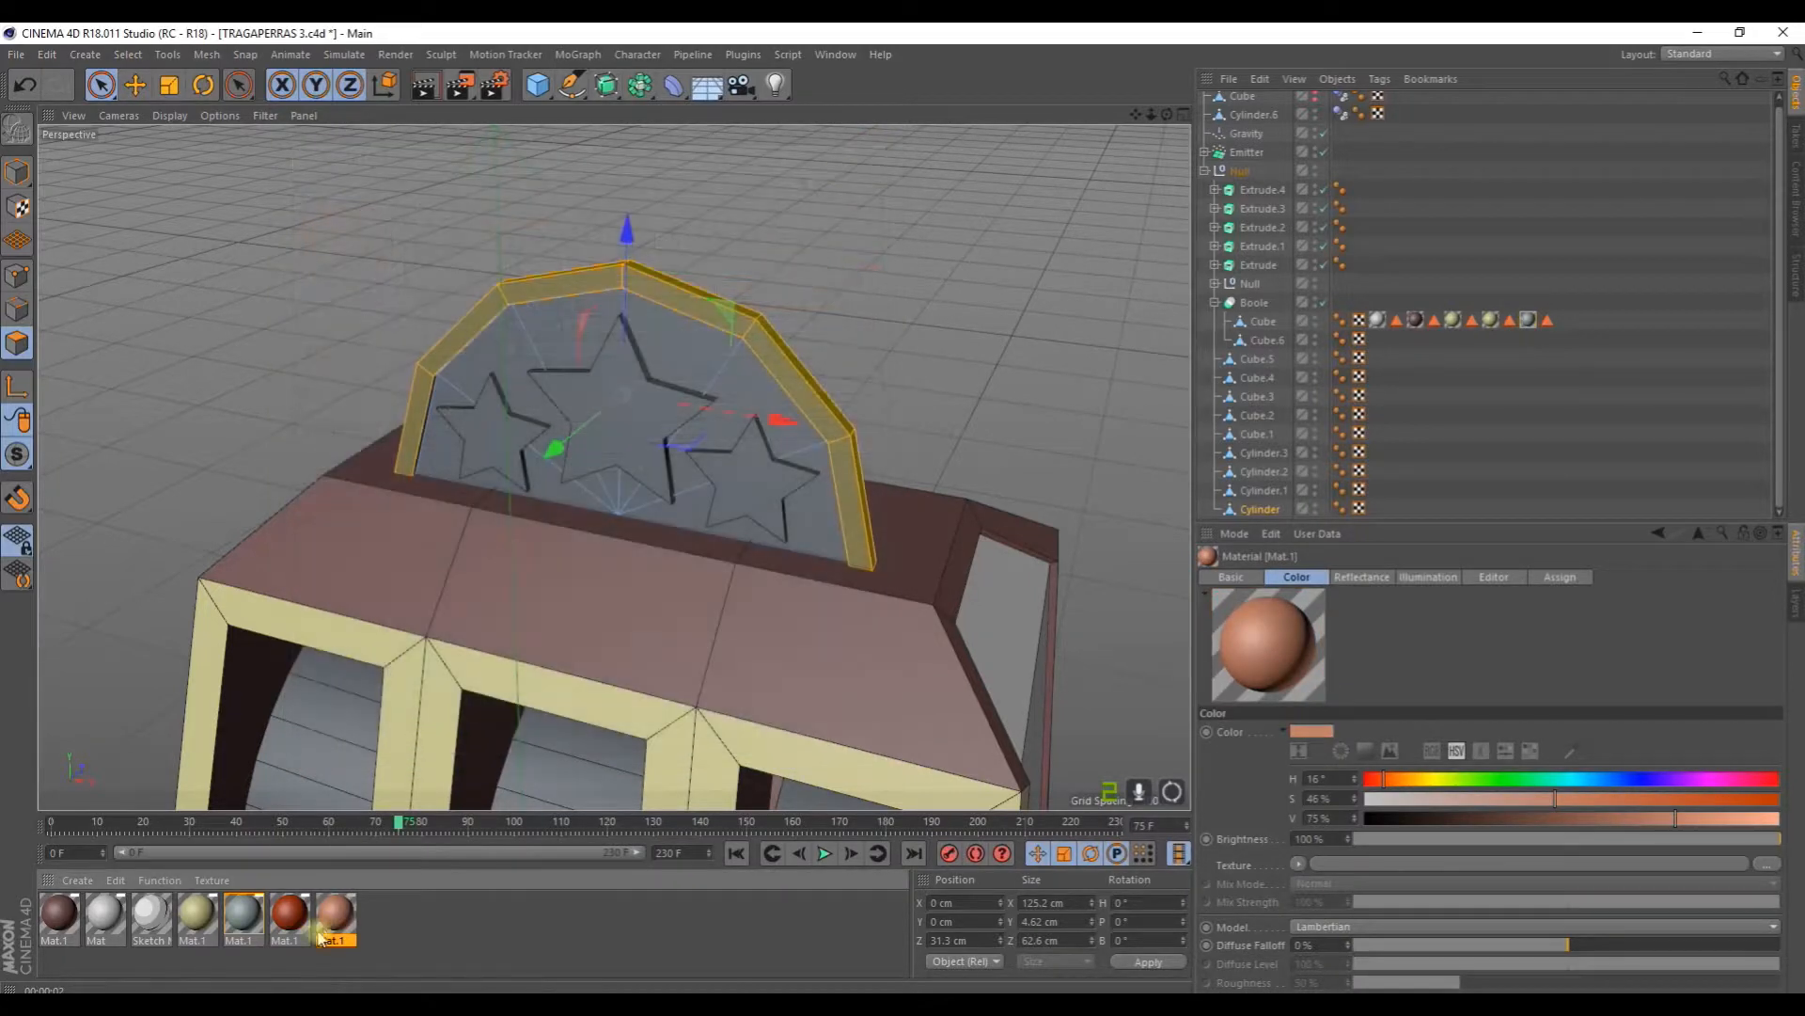
Step: Apply the light orange material to the arched sign's rim and the dark orange one to alternating wedge polygons behind the stars
{"action": "left_click_drag", "start_coordinate": [855, 482], "coordinate": [853, 478]}
{"action": "left_click_drag", "start_coordinate": [722, 529], "coordinate": [758, 486], "text": "alt"}
{"action": "left_click_drag", "start_coordinate": [421, 488], "coordinate": [556, 318]}
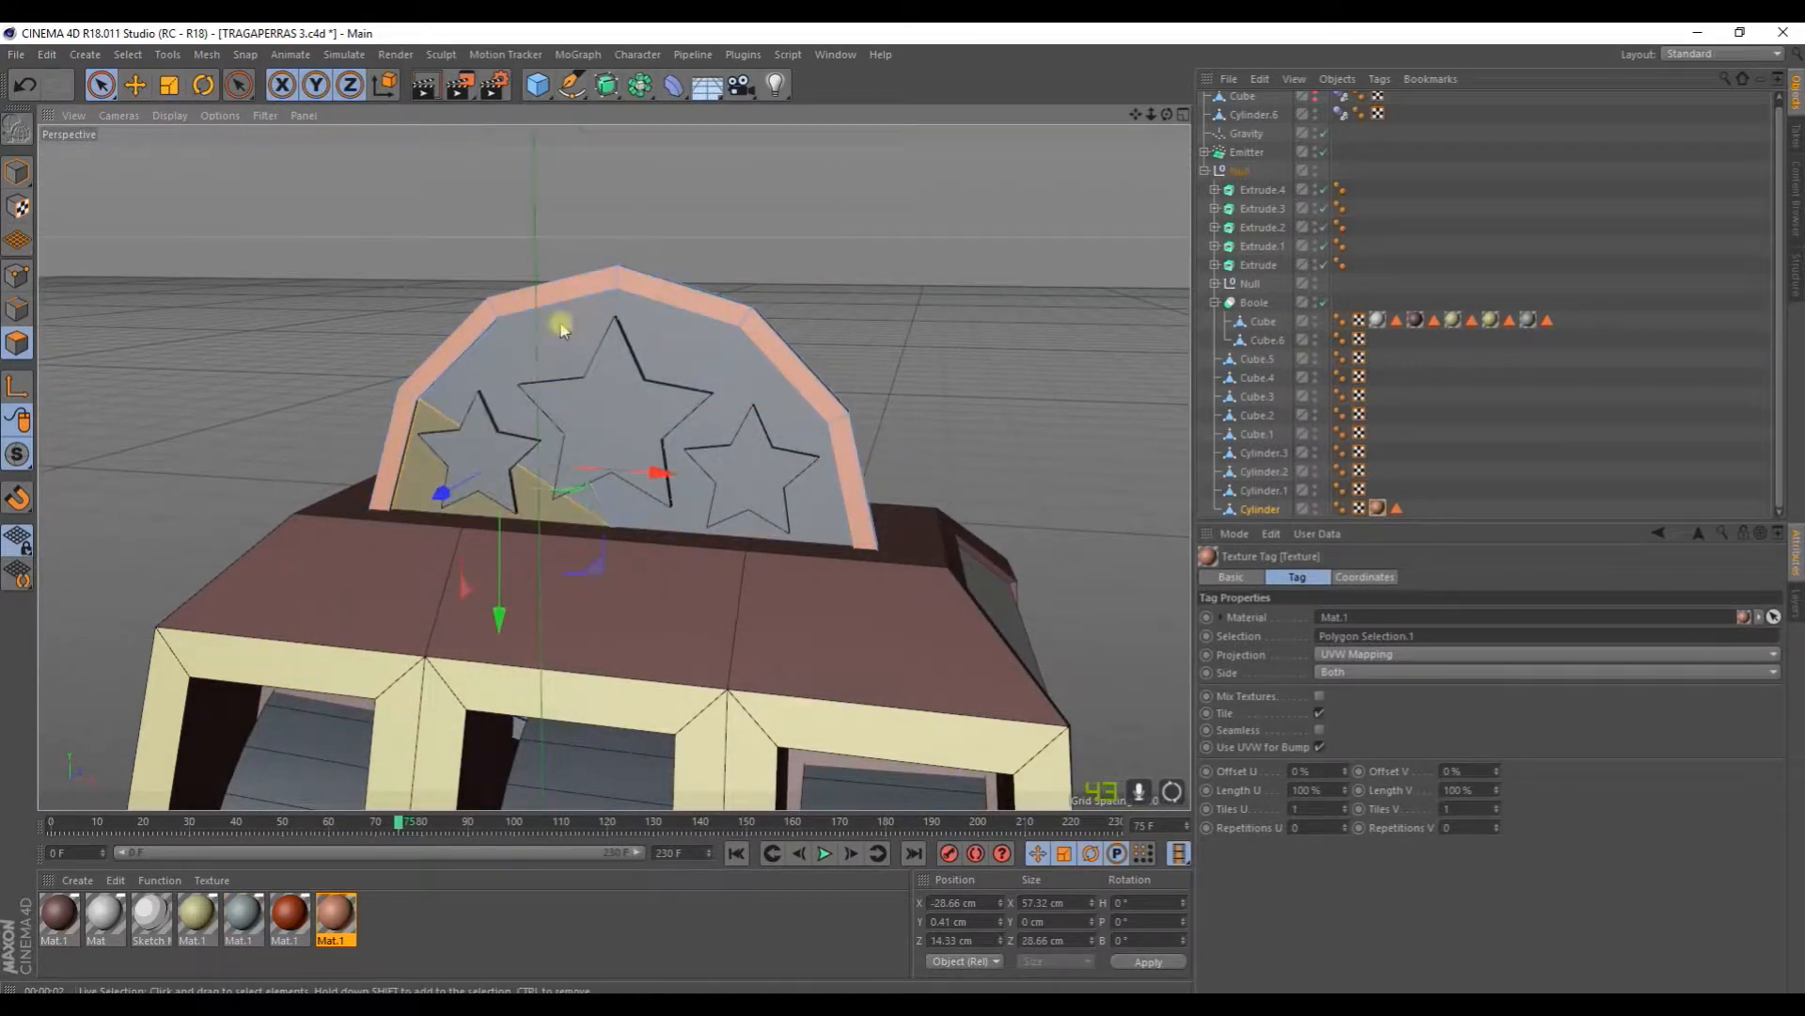
{"action": "left_click_drag", "start_coordinate": [289, 912], "coordinate": [414, 495]}
Step: Select the remaining wedges behind the stars, duplicate the light orange material, set the copy's hue to 189° and apply it to them
{"action": "left_click_drag", "start_coordinate": [483, 392], "coordinate": [809, 517]}
{"action": "left_click_drag", "start_coordinate": [335, 912], "coordinate": [380, 917]}
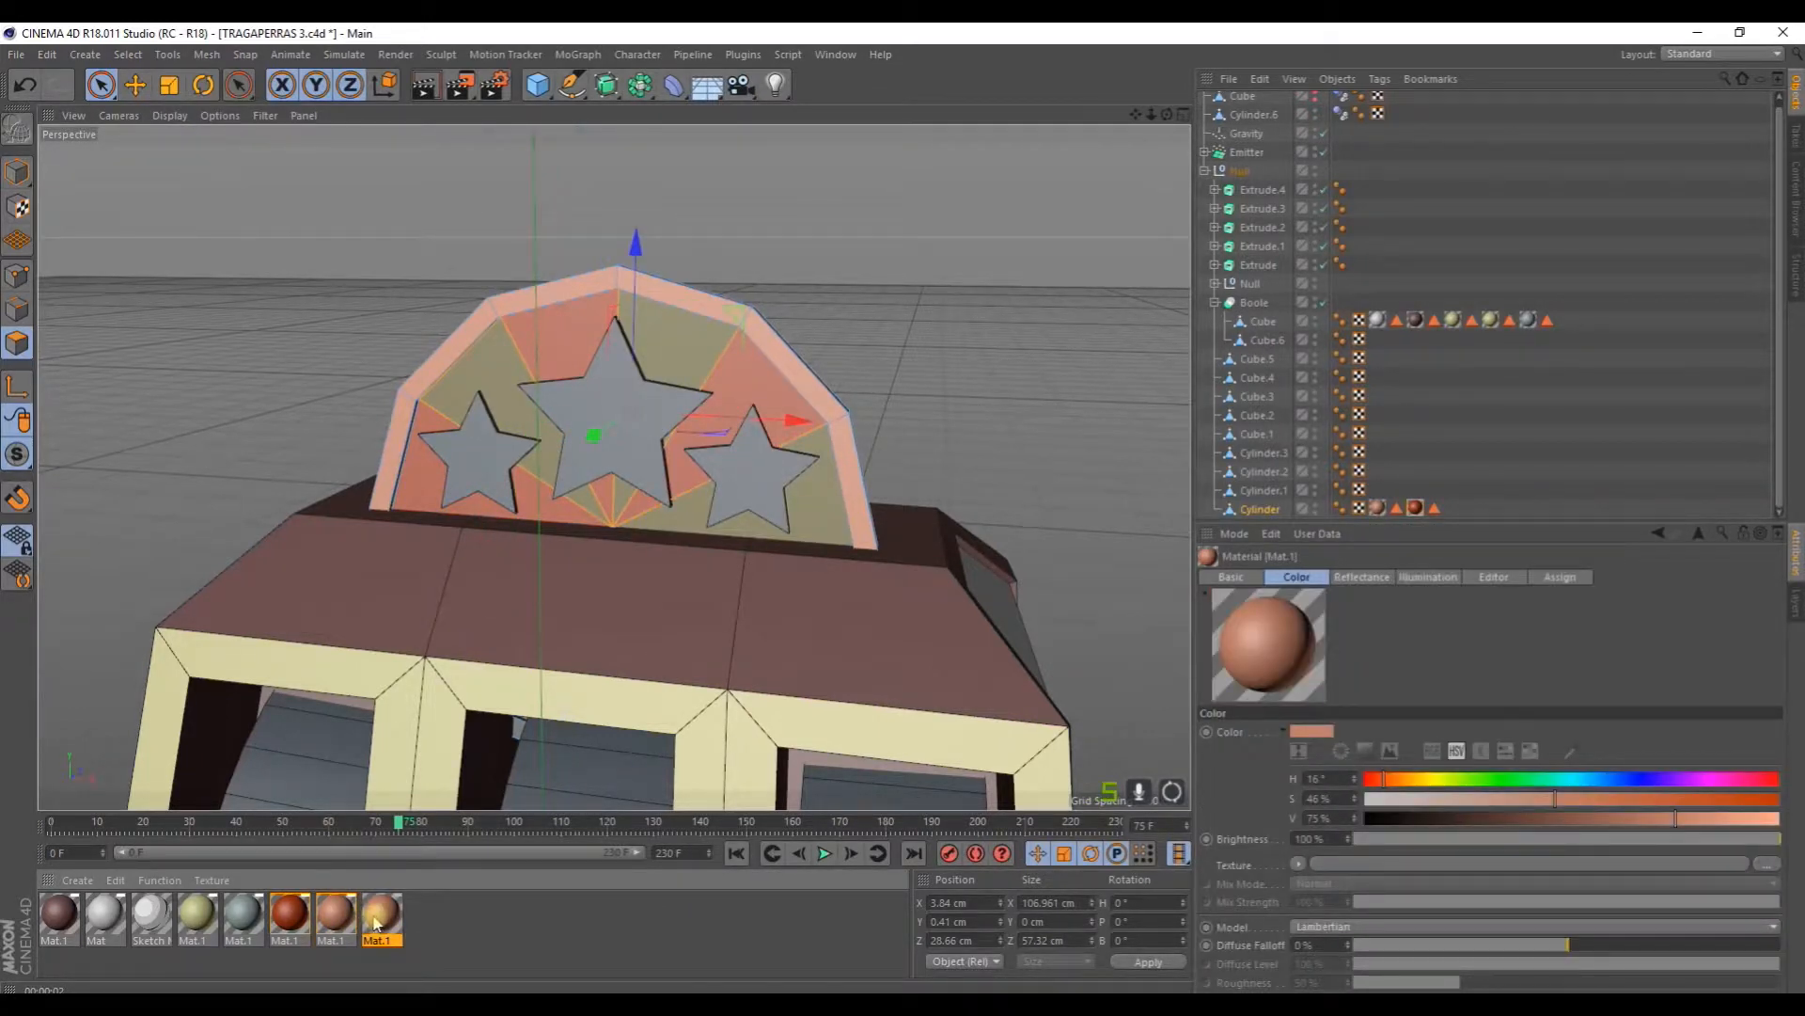
{"action": "double_click", "coordinate": [381, 914]}
{"action": "left_click_drag", "start_coordinate": [692, 264], "coordinate": [742, 264]}
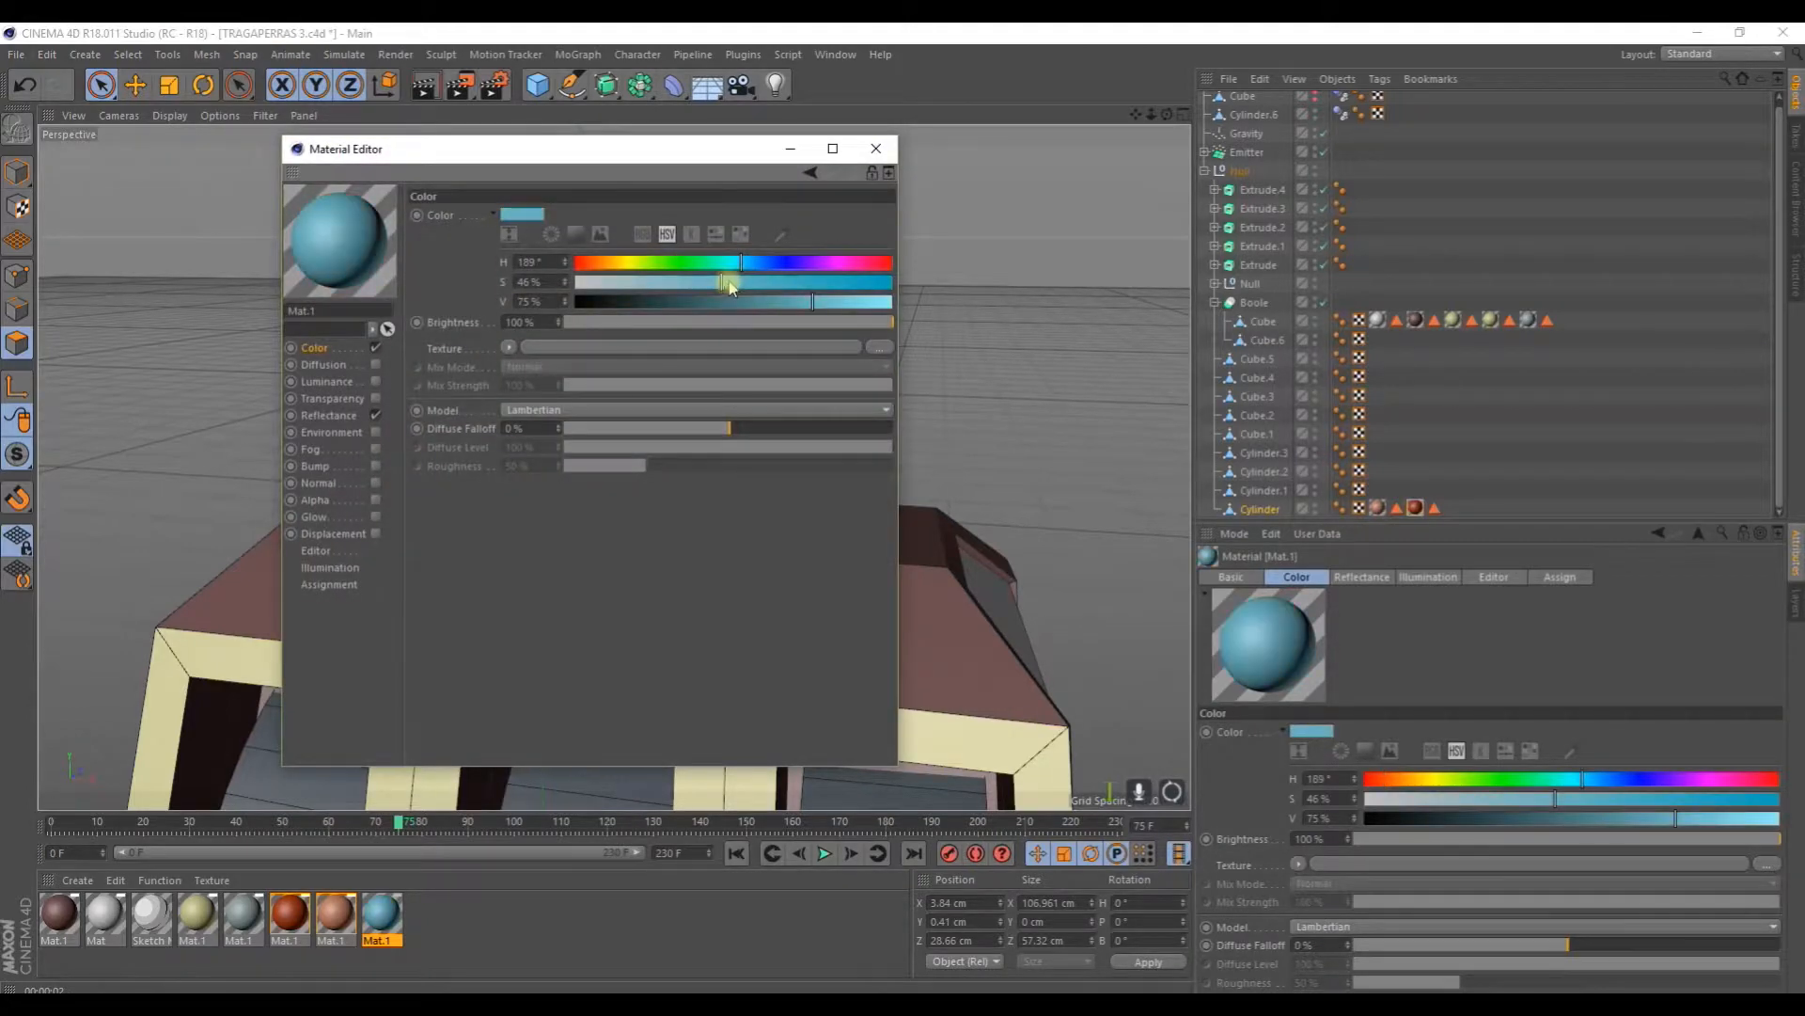
{"action": "left_click", "coordinate": [869, 151]}
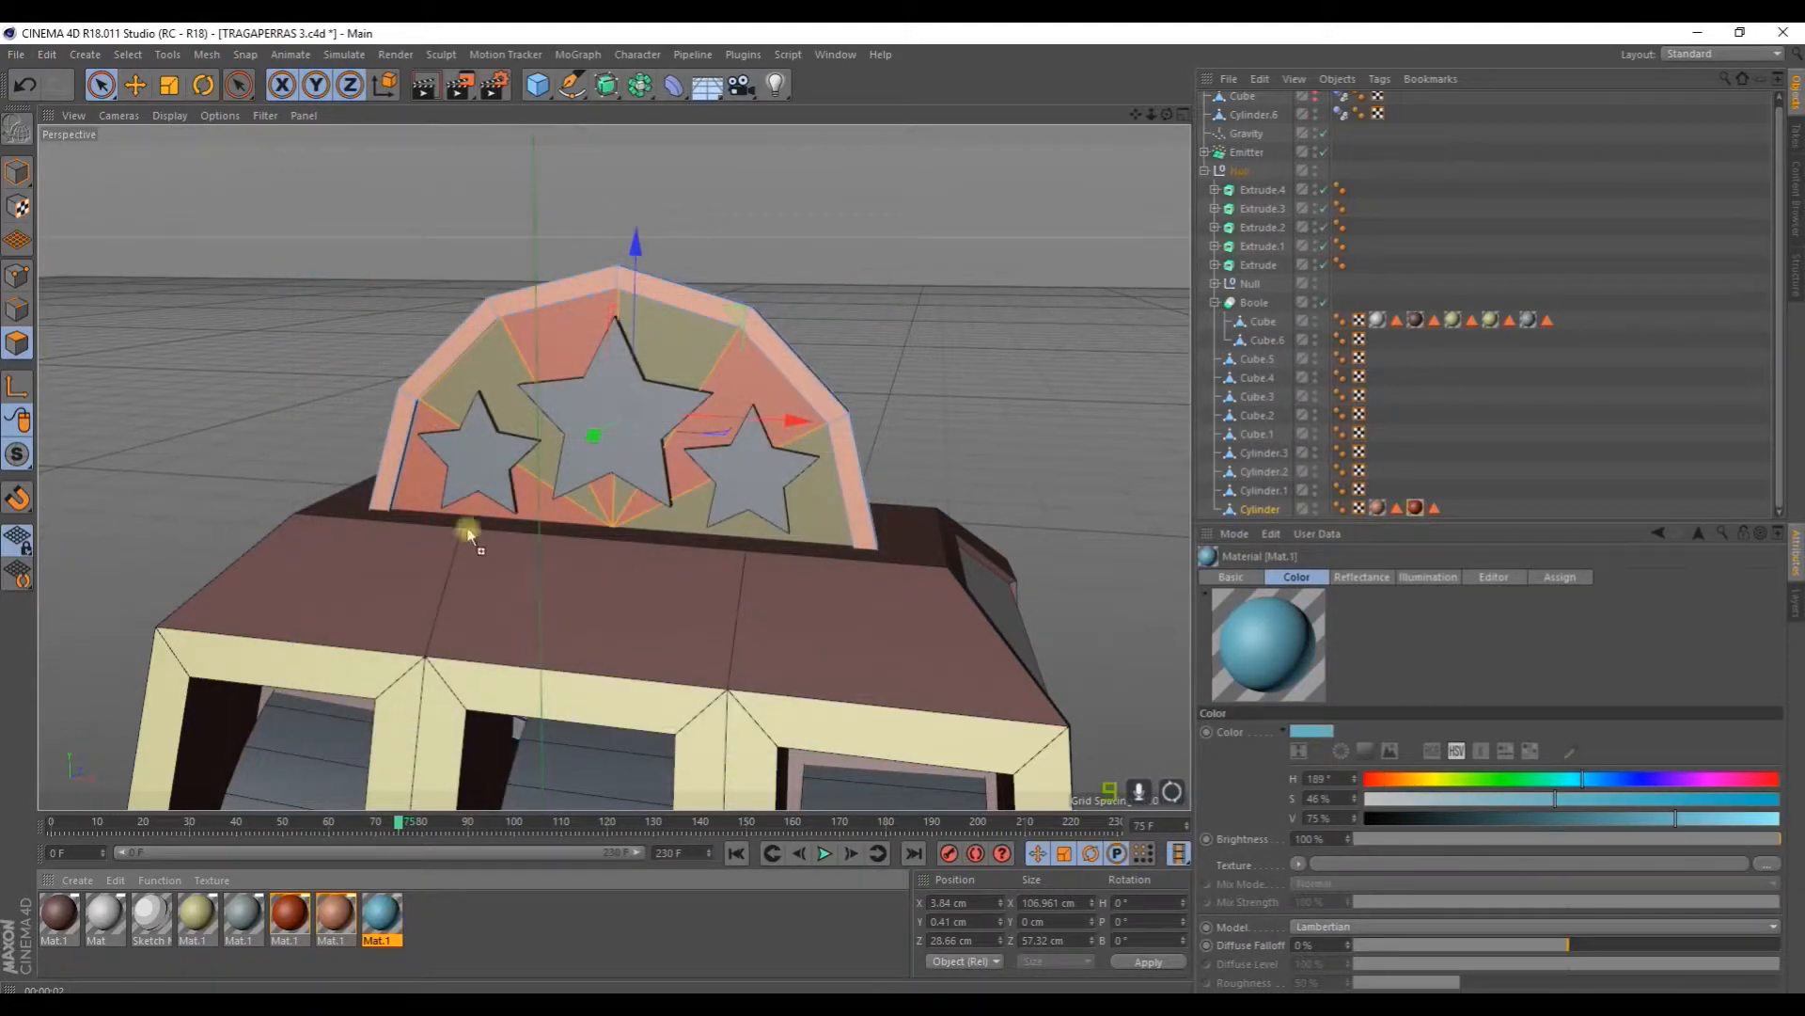
{"action": "left_click_drag", "start_coordinate": [505, 379], "coordinate": [505, 379]}
Step: Loop-select the inner side polygons of the arched sign's rim and apply the light orange material to them
{"action": "scroll", "coordinate": [414, 311], "scroll_direction": "up", "scroll_amount": 6}
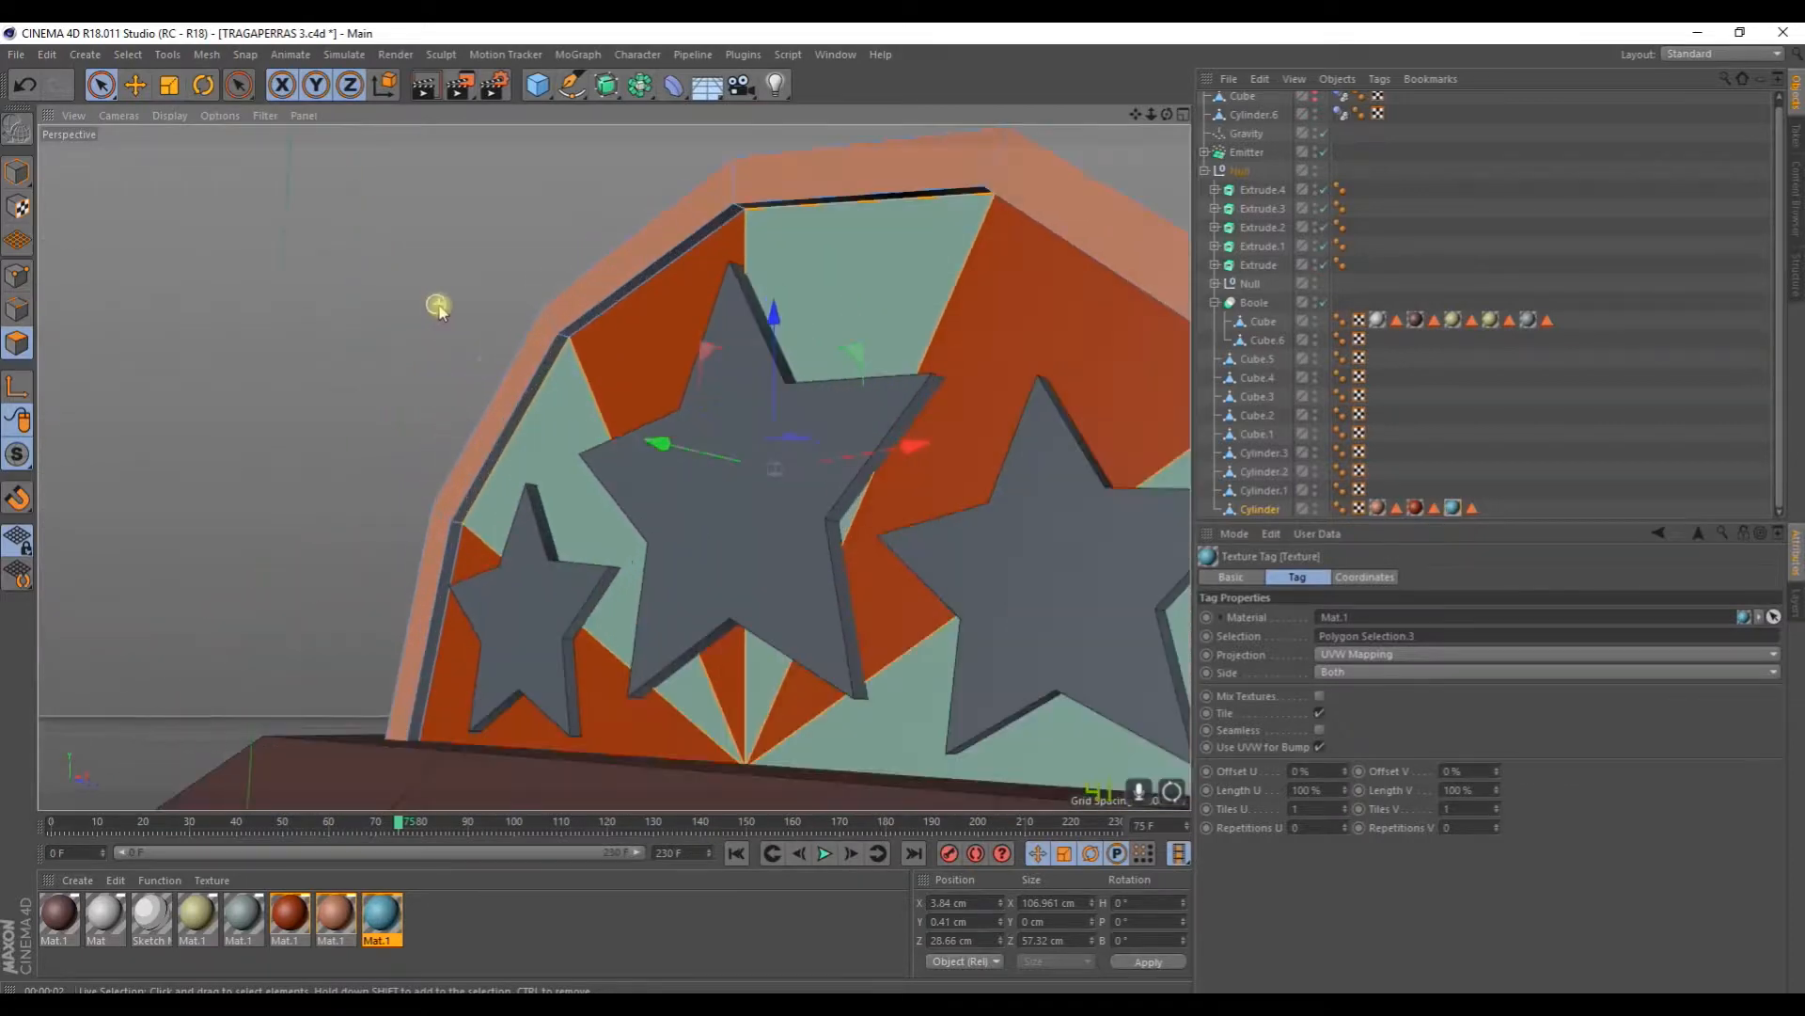
{"action": "left_click", "coordinate": [128, 54]}
{"action": "left_click", "coordinate": [181, 188]}
{"action": "left_click", "coordinate": [550, 365]}
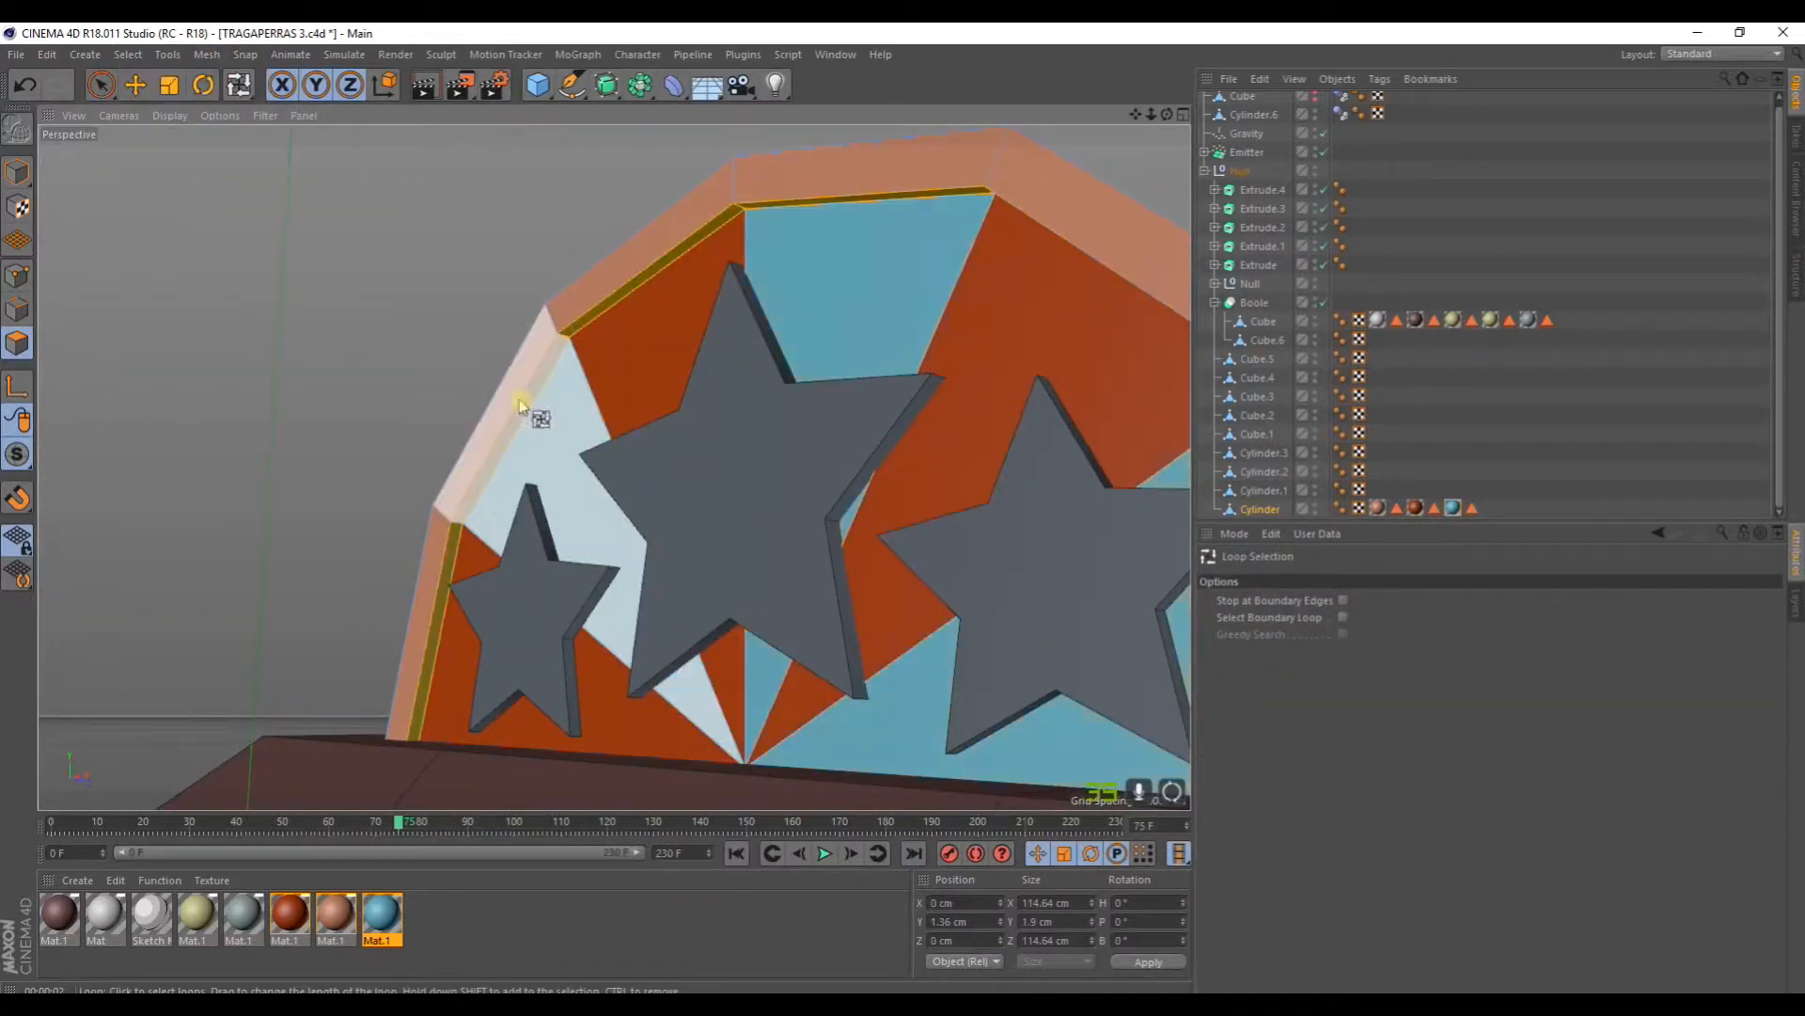
{"action": "left_click_drag", "start_coordinate": [304, 931], "coordinate": [553, 592]}
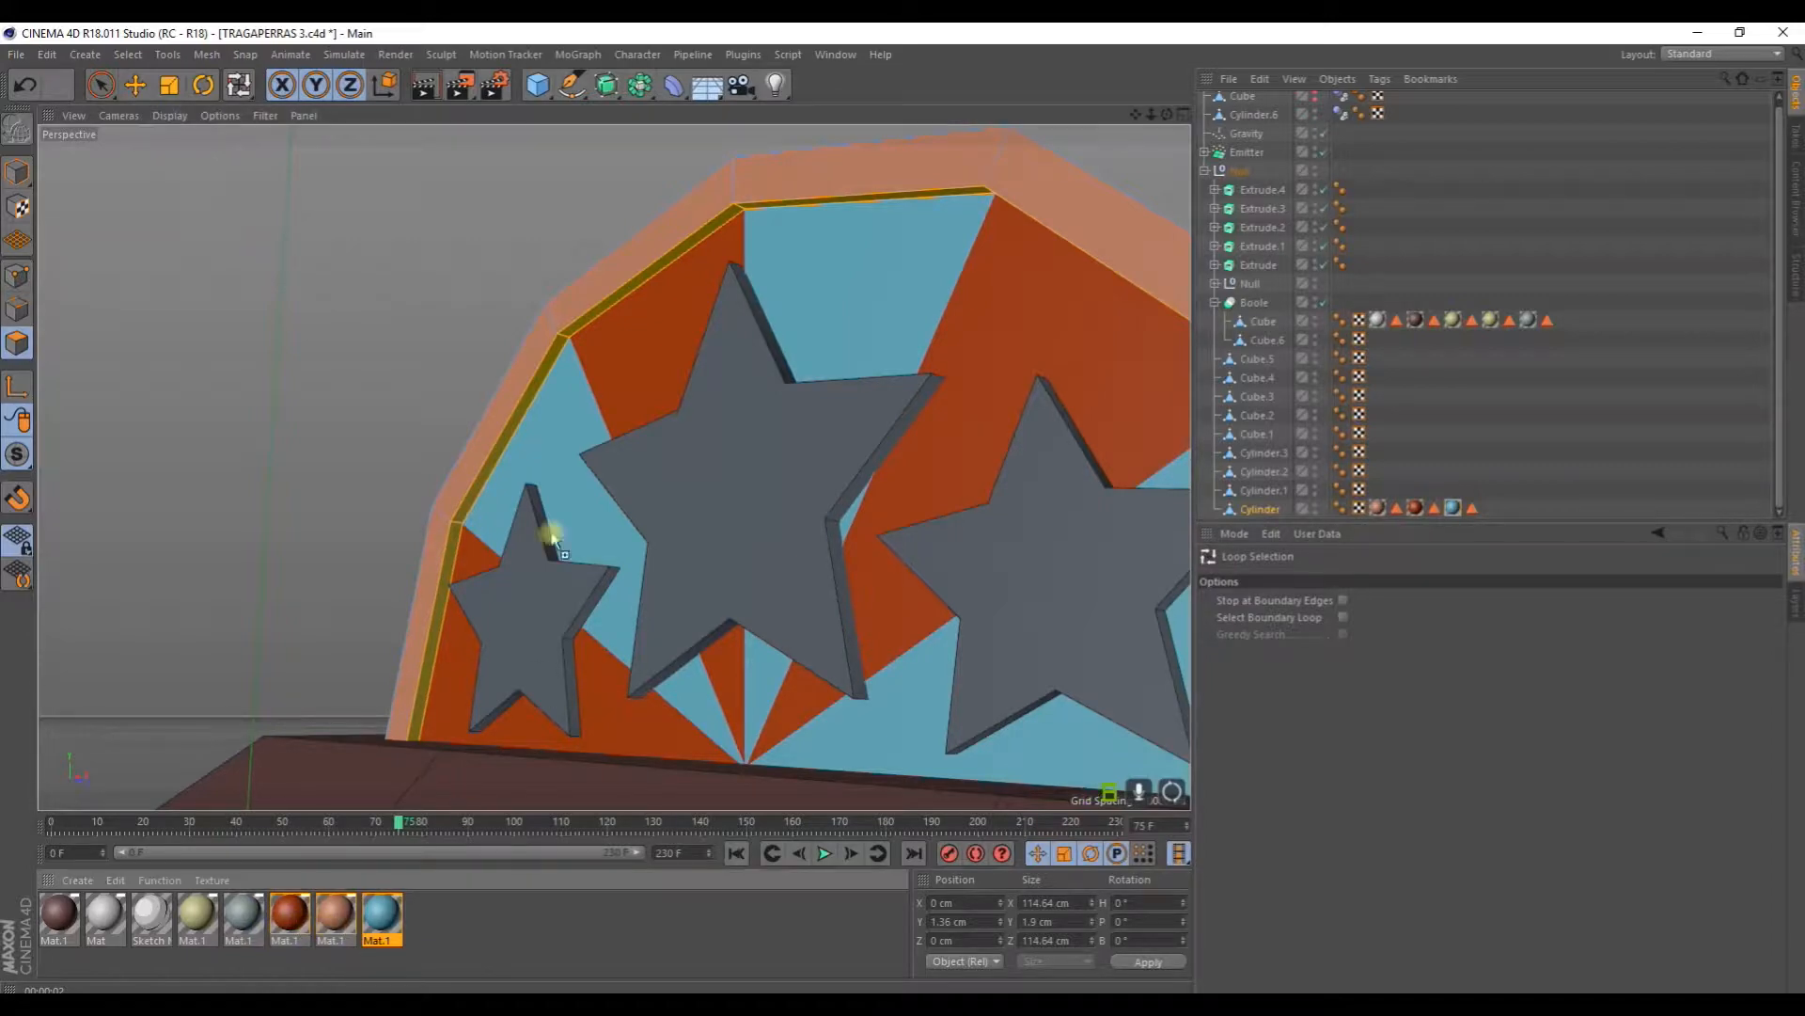
{"action": "left_click_drag", "start_coordinate": [557, 347], "coordinate": [563, 352]}
Step: Duplicate the light blue material, set the copy to hue 59°, saturation 73% and value 85%, and apply it to the three stars
{"action": "scroll", "coordinate": [564, 357], "scroll_direction": "down", "scroll_amount": 10}
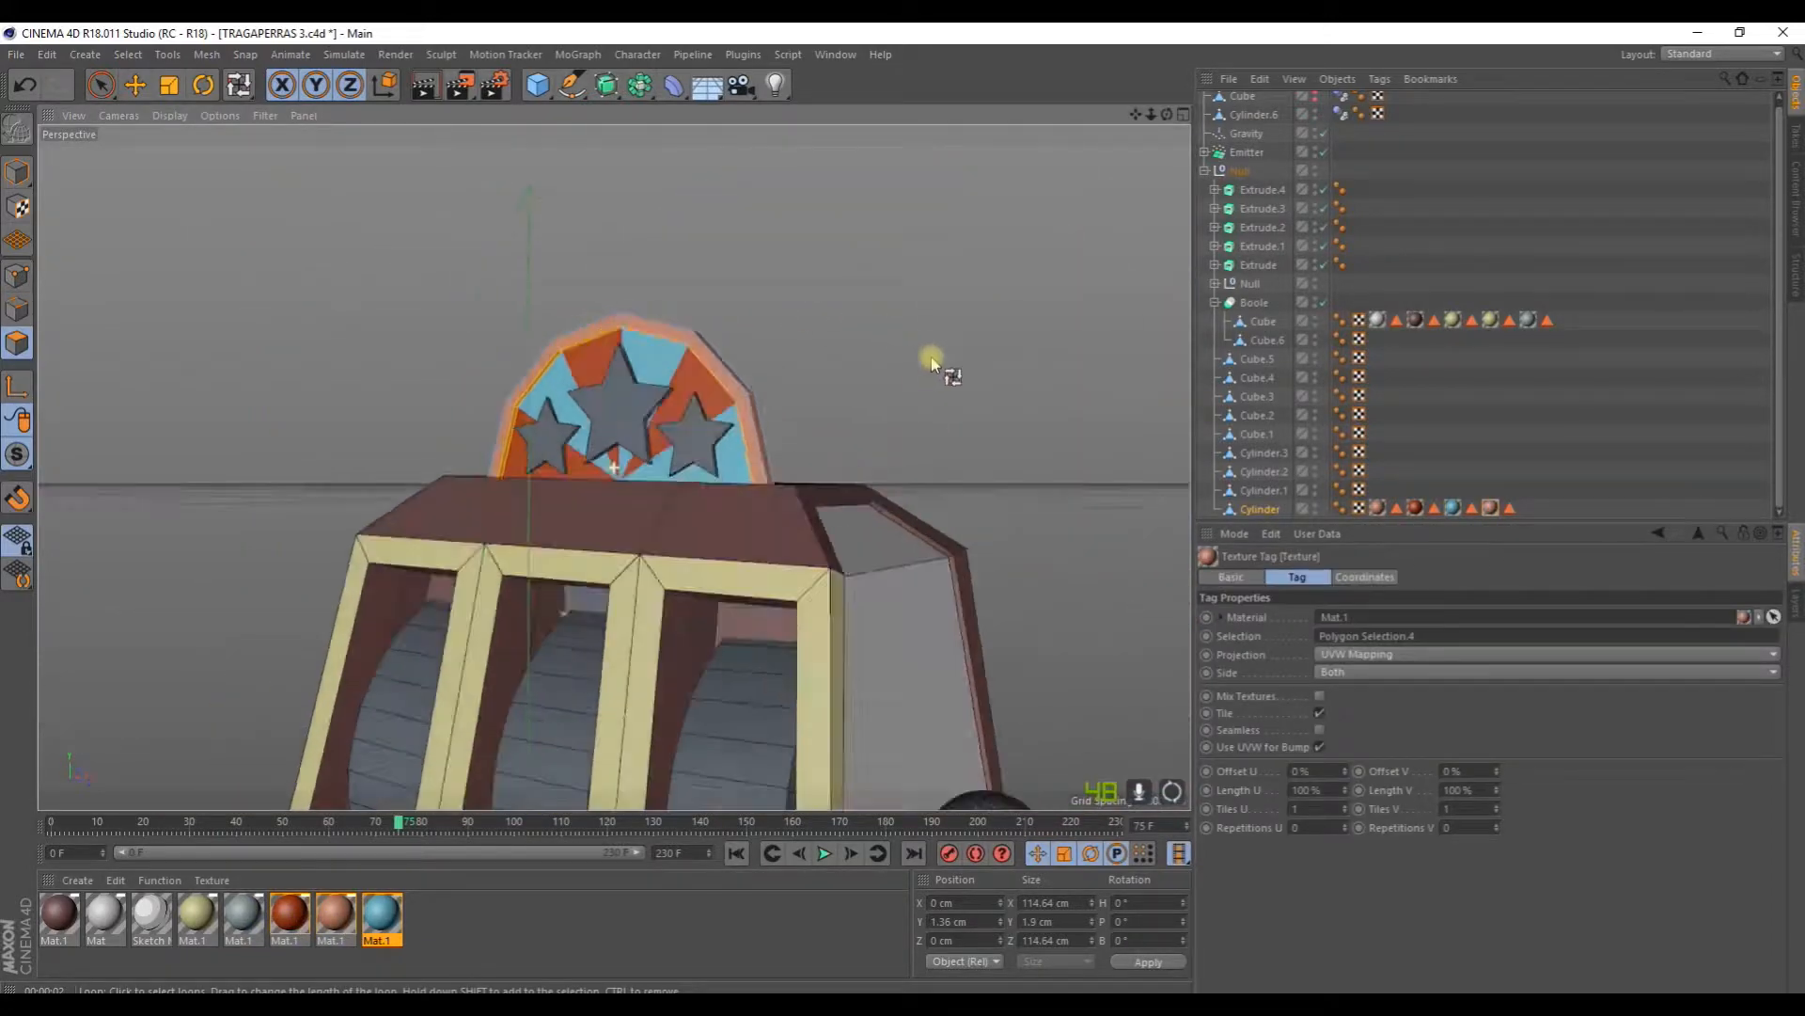
{"action": "scroll", "coordinate": [962, 377], "scroll_direction": "down", "scroll_amount": 5}
{"action": "left_click", "coordinate": [956, 383]}
{"action": "left_click_drag", "start_coordinate": [956, 382], "coordinate": [962, 452], "text": "alt"}
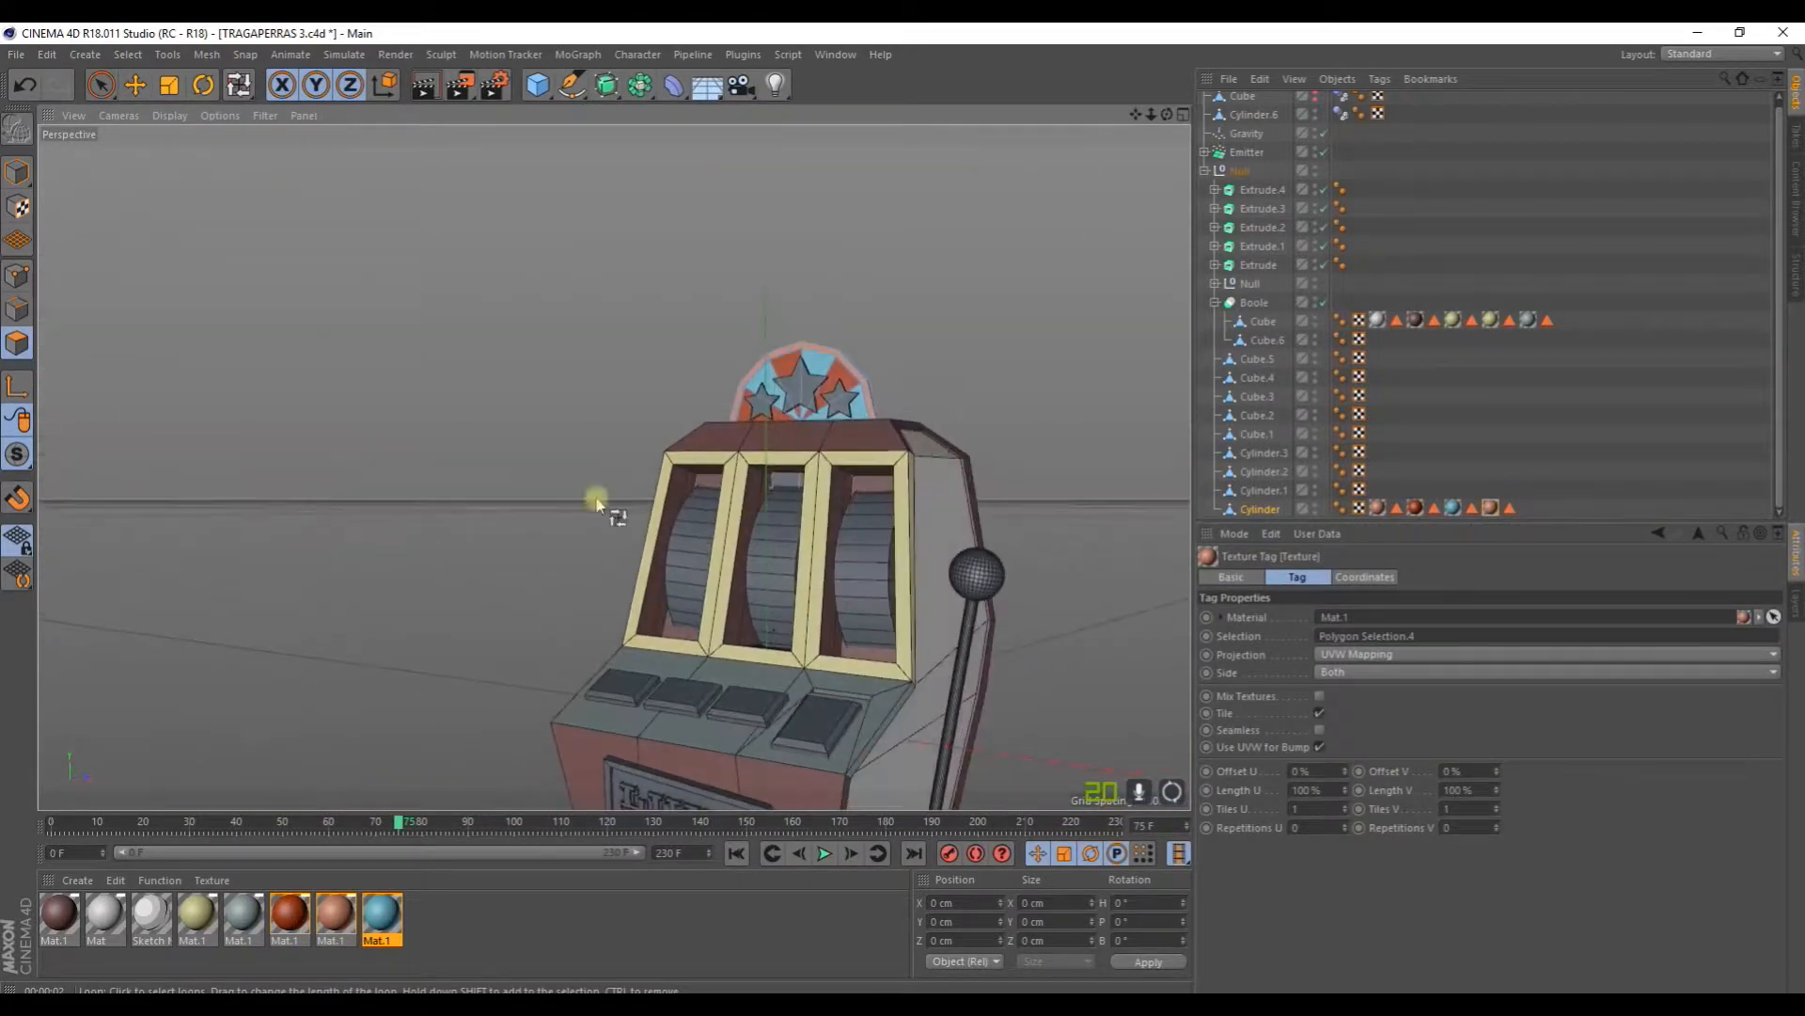
{"action": "left_click_drag", "start_coordinate": [377, 909], "coordinate": [423, 916], "text": "ctrl"}
{"action": "double_click", "coordinate": [428, 915]}
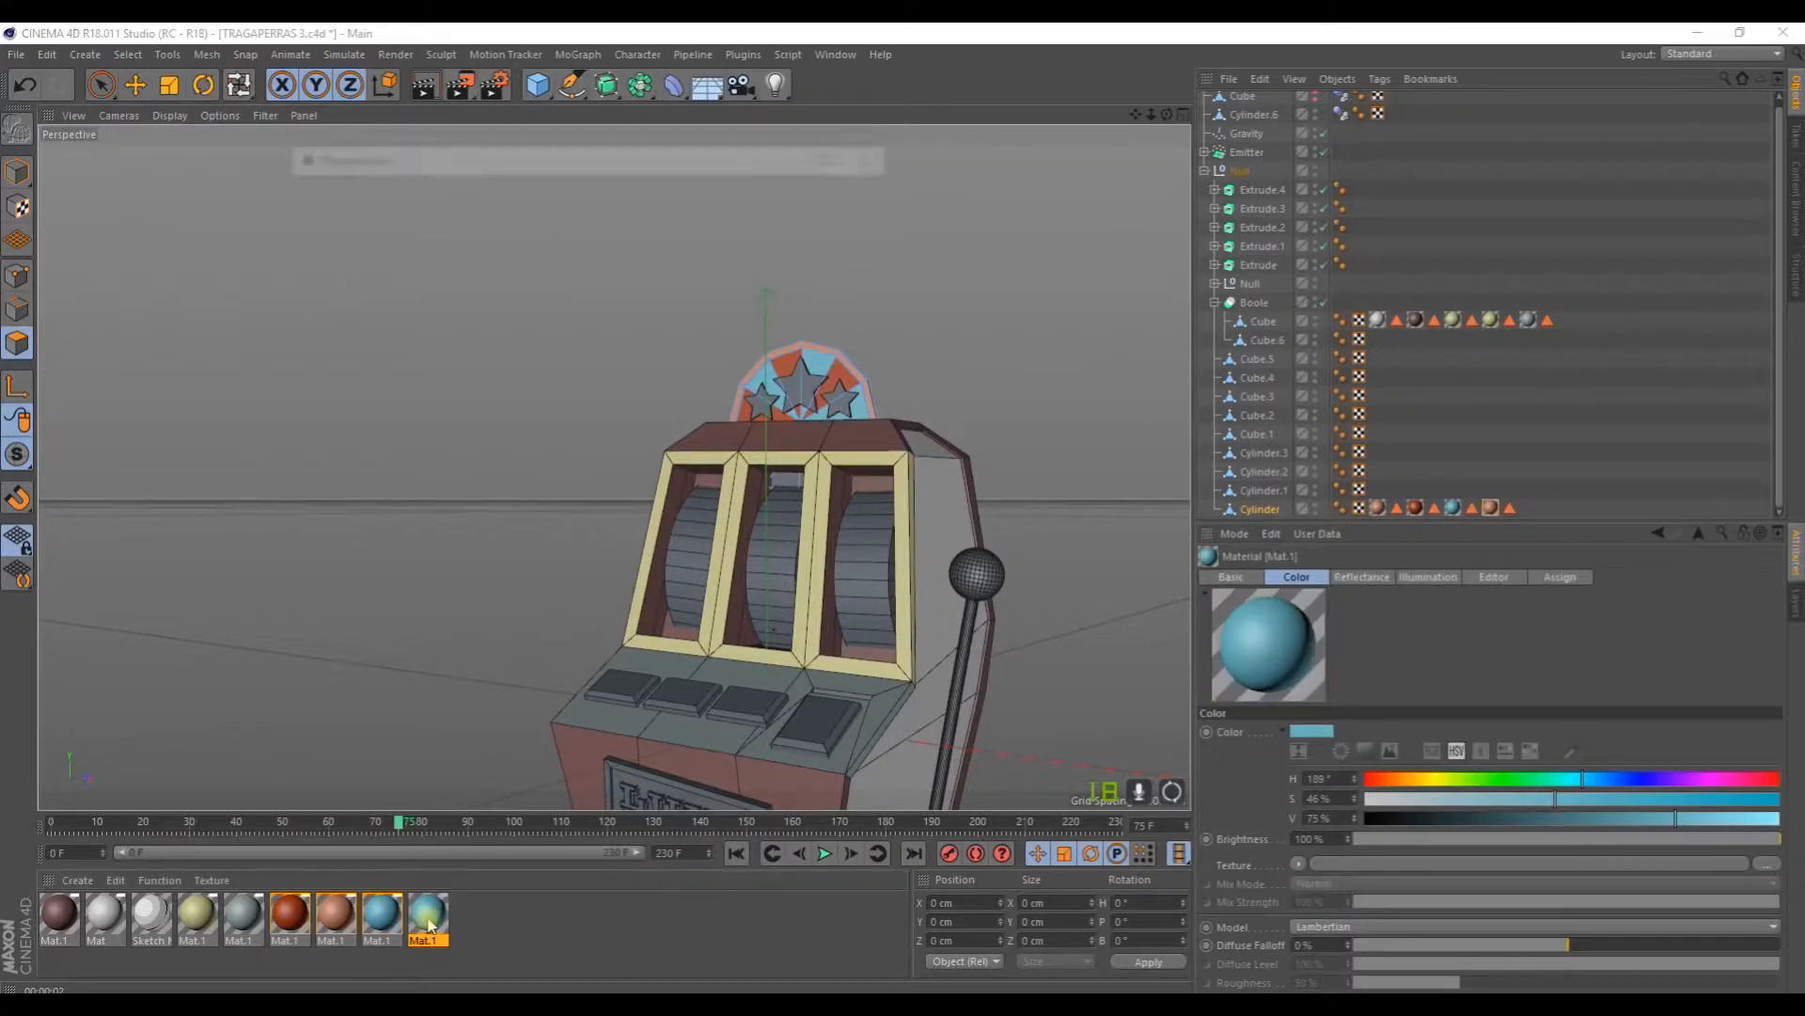
{"action": "left_click", "coordinate": [628, 264]}
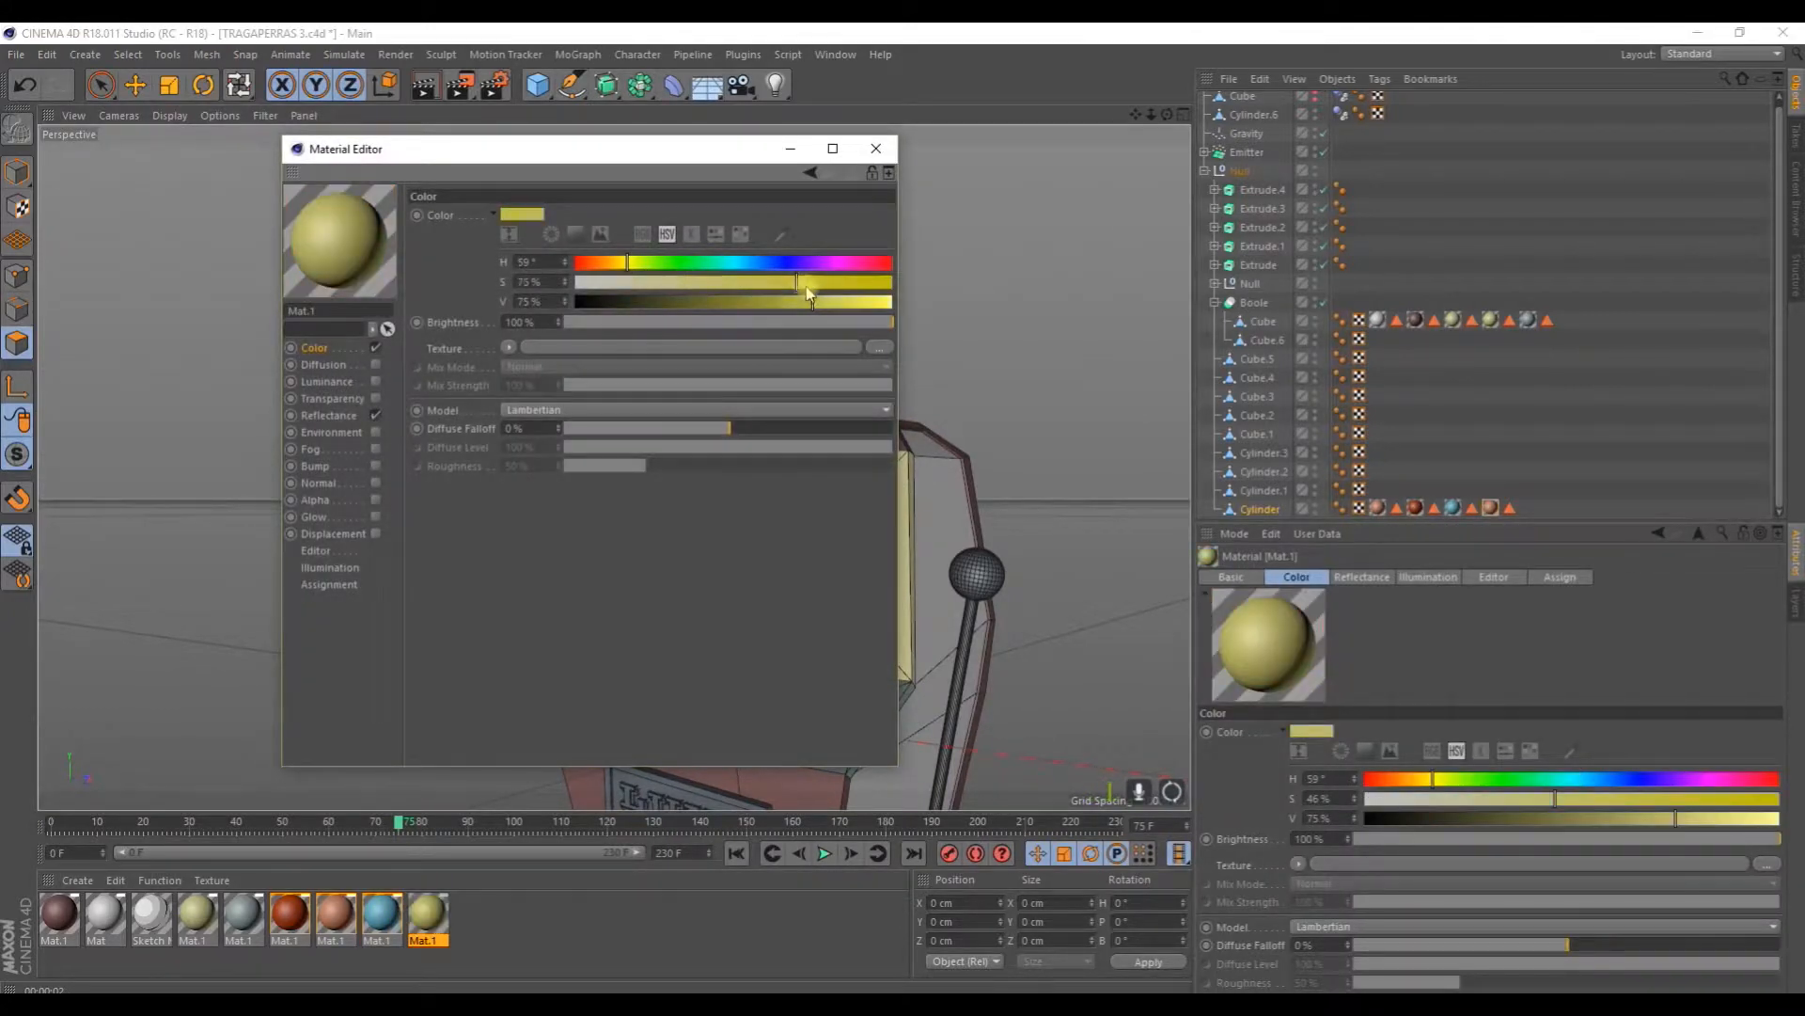
{"action": "left_click_drag", "start_coordinate": [842, 309], "coordinate": [846, 306]}
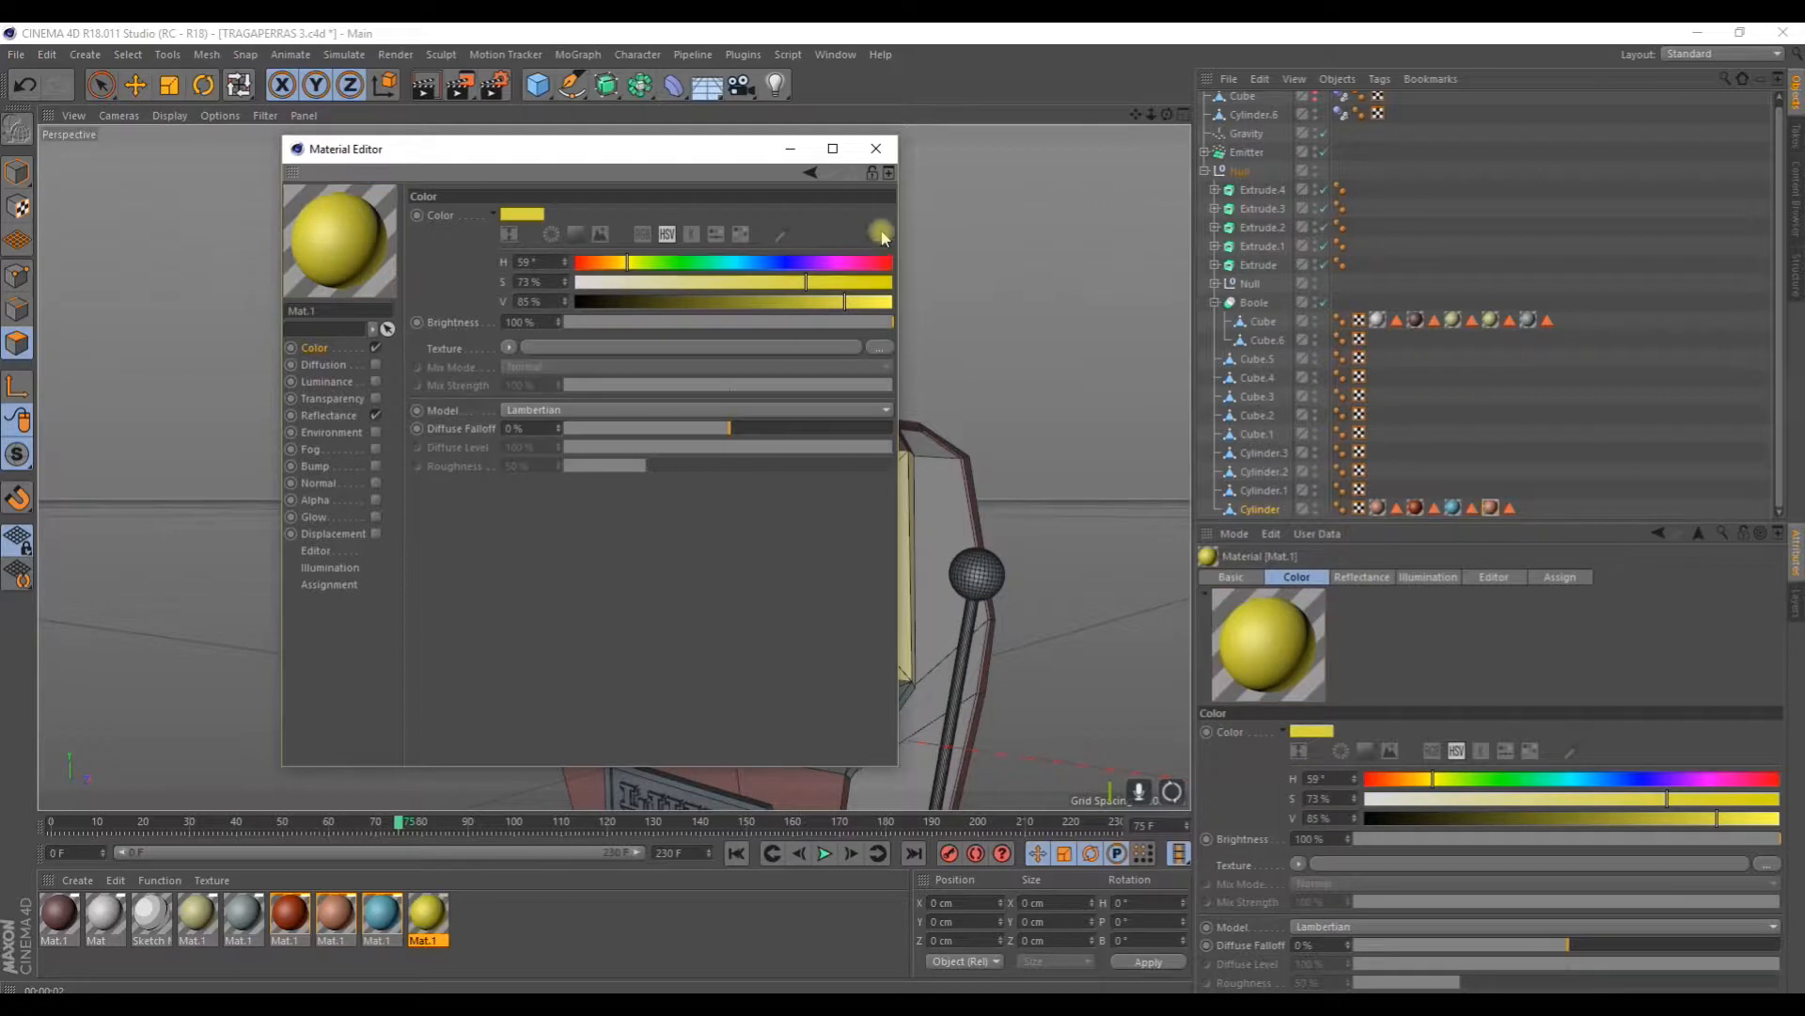
{"action": "left_click", "coordinate": [876, 149]}
{"action": "left_click_drag", "start_coordinate": [426, 916], "coordinate": [795, 414]}
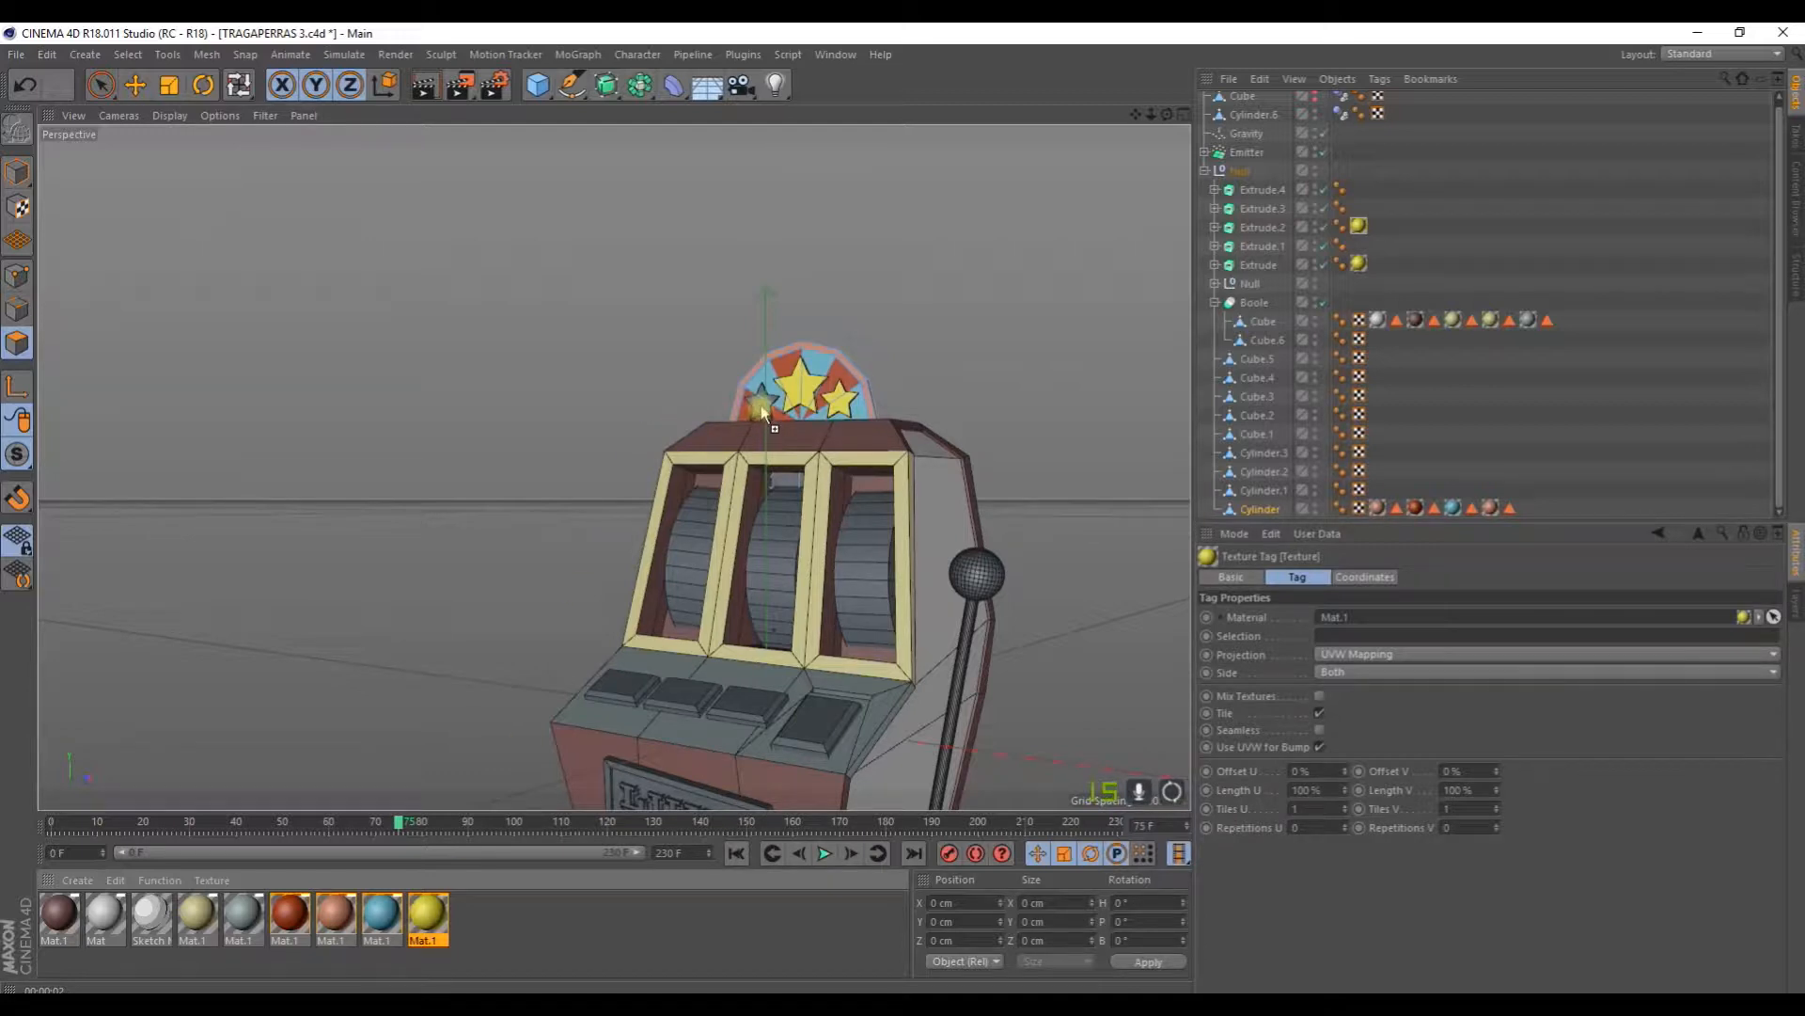
Step: Duplicate the yellow material, set the copy's hue to 0° and apply it to the large button on the control panel
{"action": "left_click_drag", "start_coordinate": [752, 425], "coordinate": [487, 640], "text": "alt"}
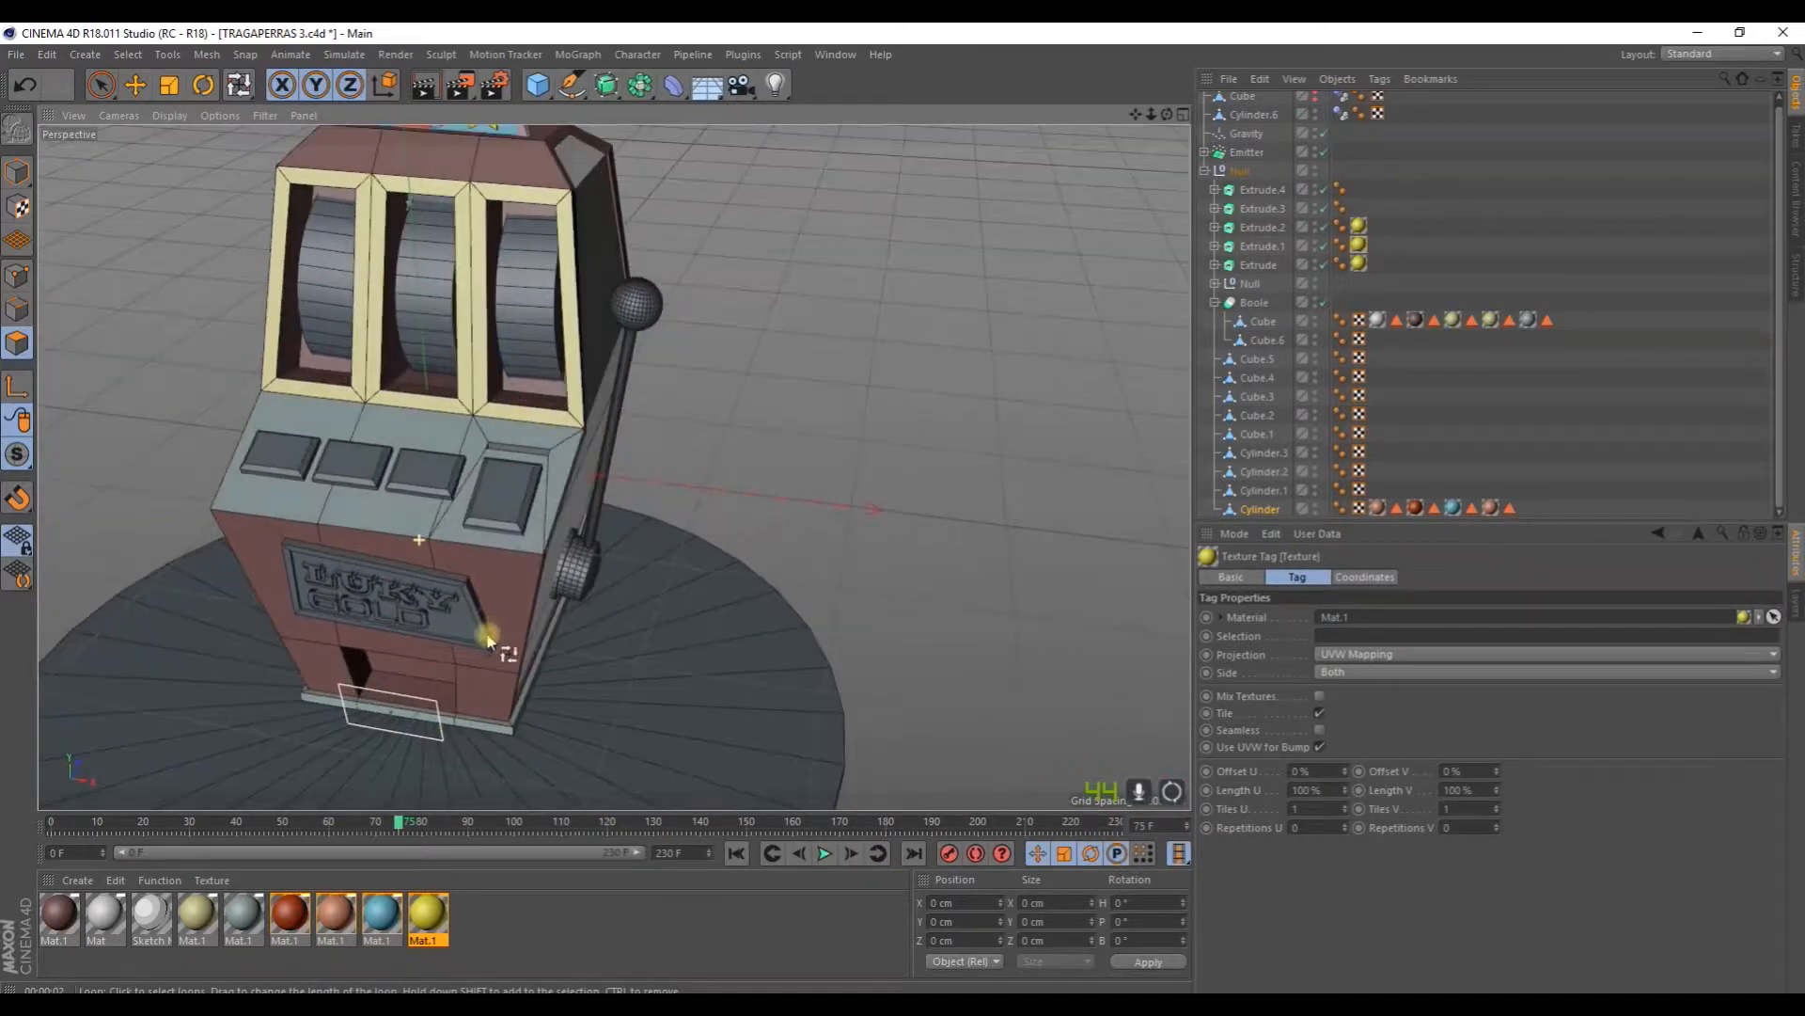
{"action": "left_click_drag", "start_coordinate": [427, 914], "coordinate": [474, 913], "text": "ctrl"}
{"action": "double_click", "coordinate": [474, 914]}
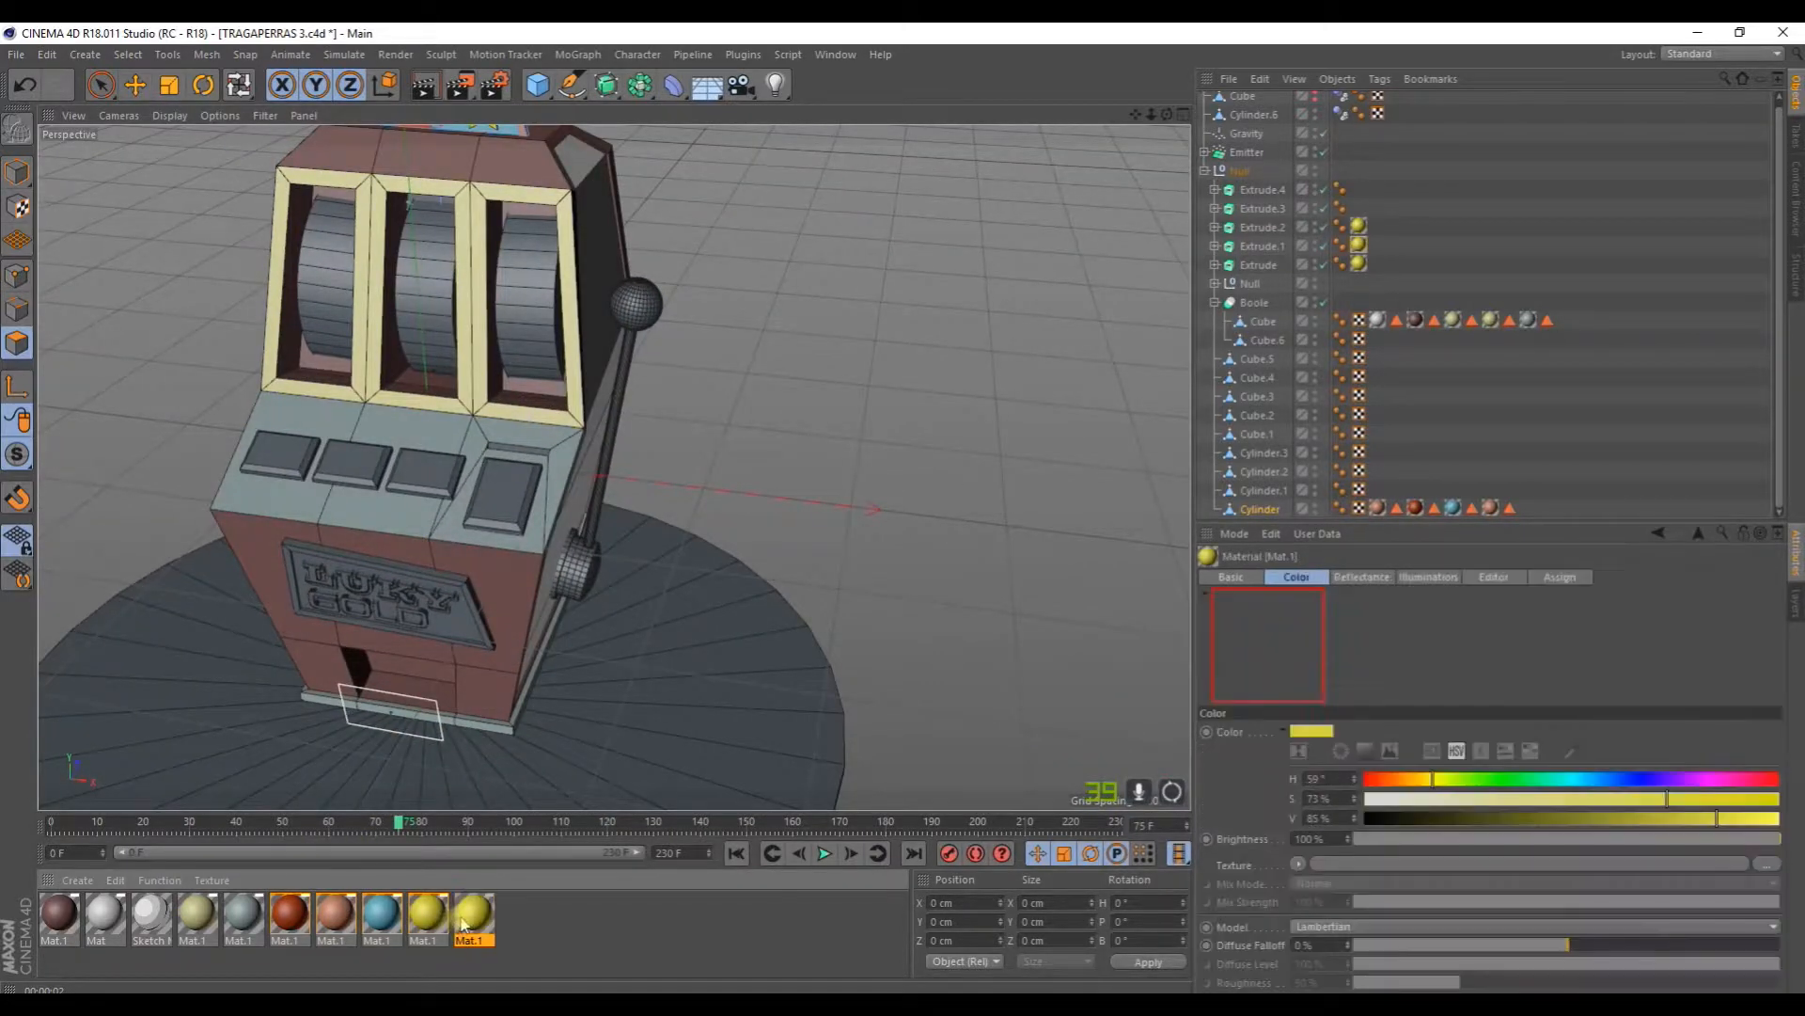
{"action": "left_click_drag", "start_coordinate": [596, 262], "coordinate": [574, 262]}
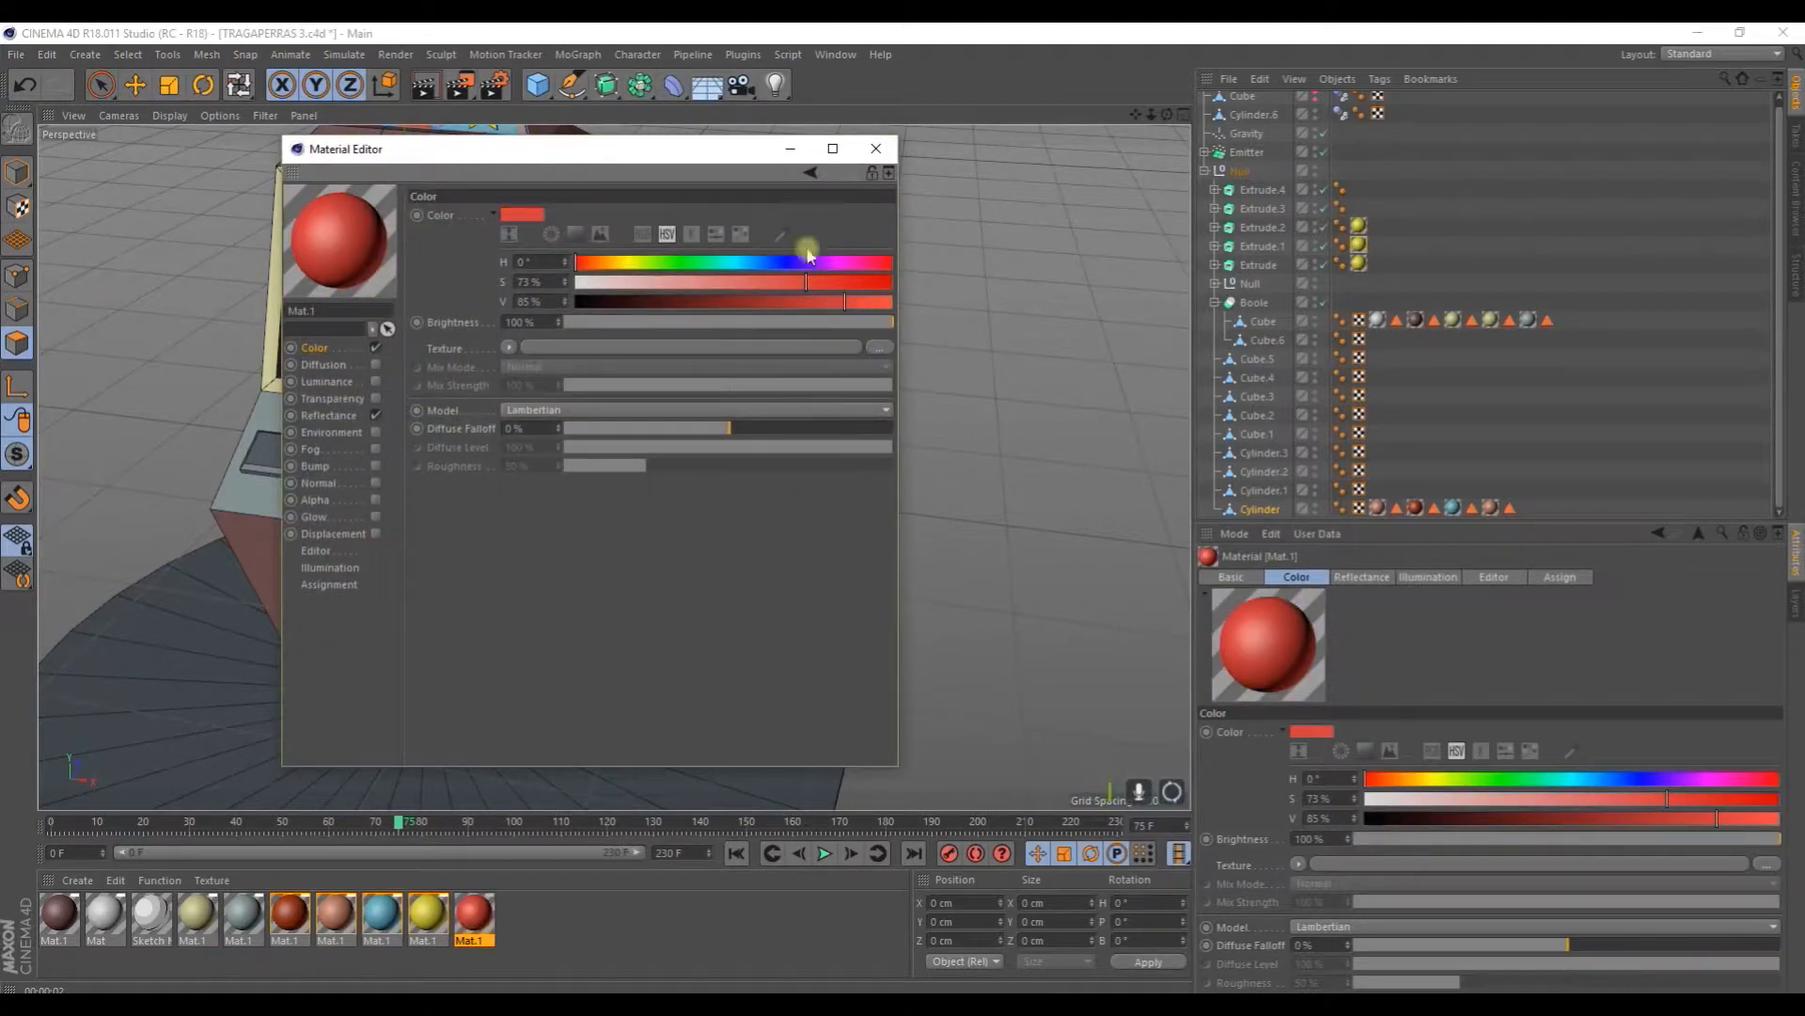
{"action": "left_click", "coordinate": [880, 147]}
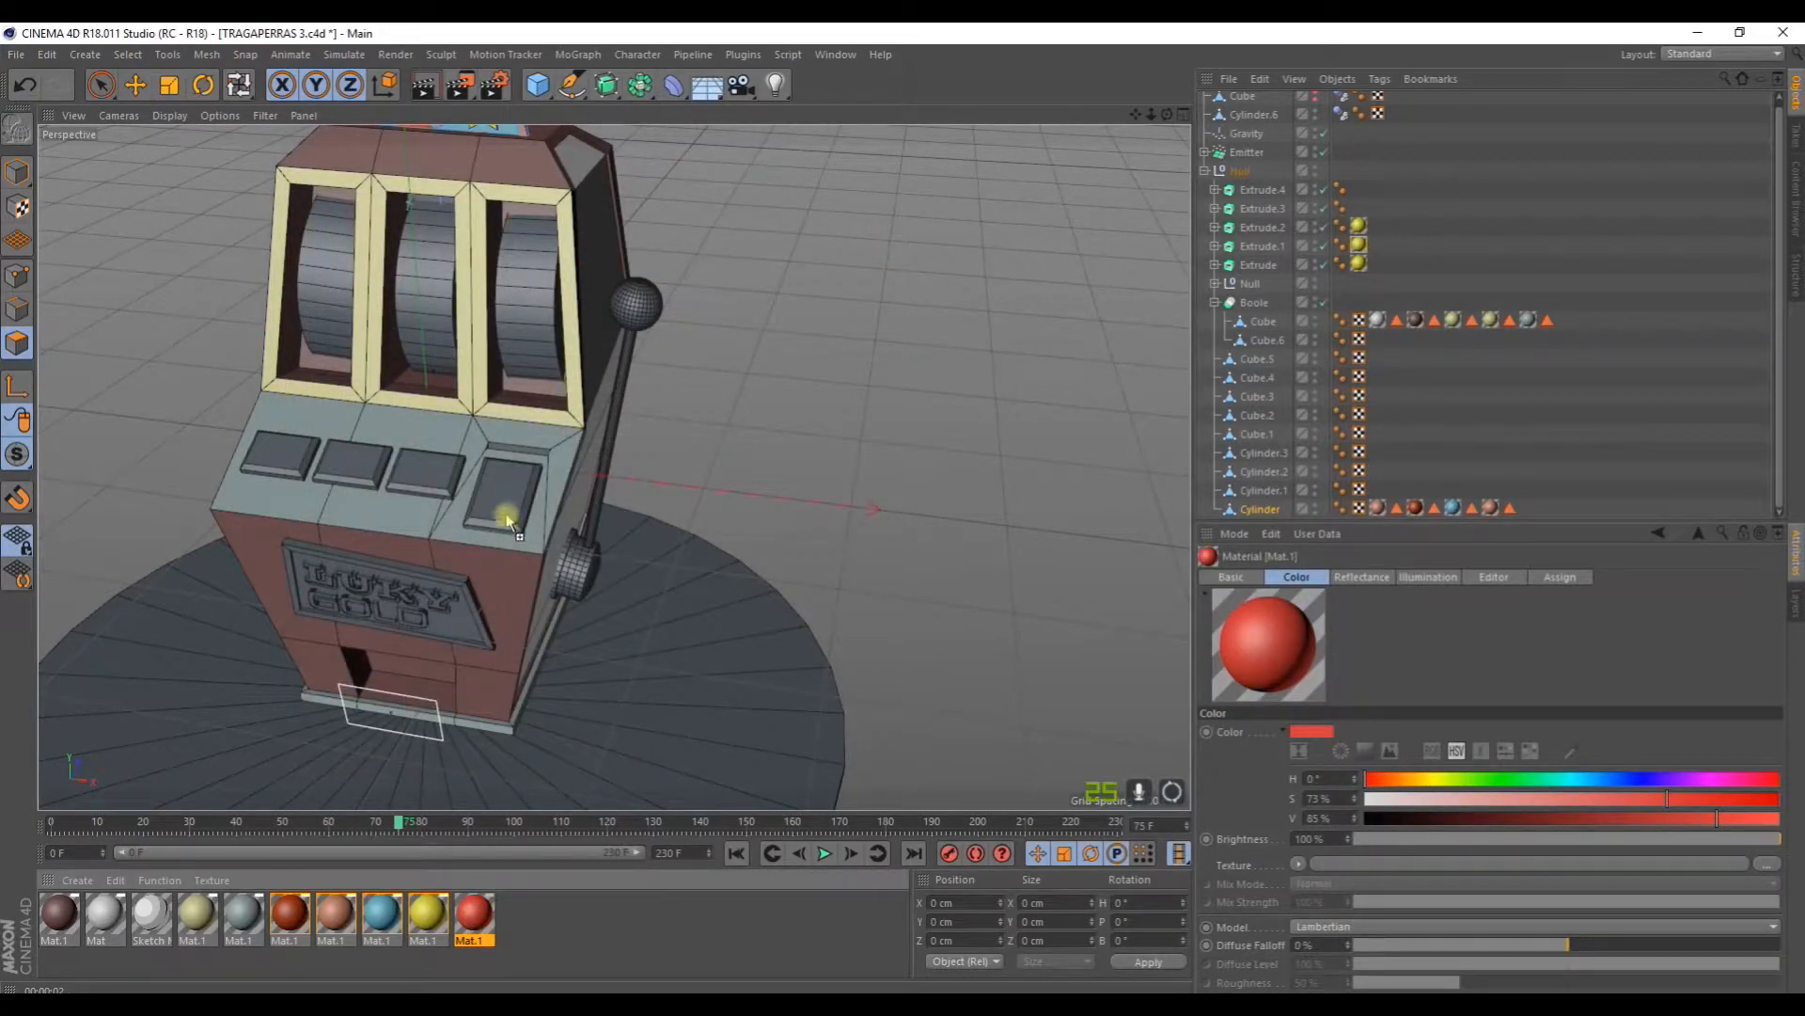
{"action": "left_click_drag", "start_coordinate": [506, 522], "coordinate": [506, 522]}
Step: Duplicate the red material, set the copy's hue to 198° and apply it to the button beside the red one
{"action": "left_click_drag", "start_coordinate": [423, 748], "coordinate": [376, 715], "text": "alt"}
{"action": "left_click_drag", "start_coordinate": [478, 916], "coordinate": [517, 917], "text": "ctrl"}
{"action": "double_click", "coordinate": [517, 914]}
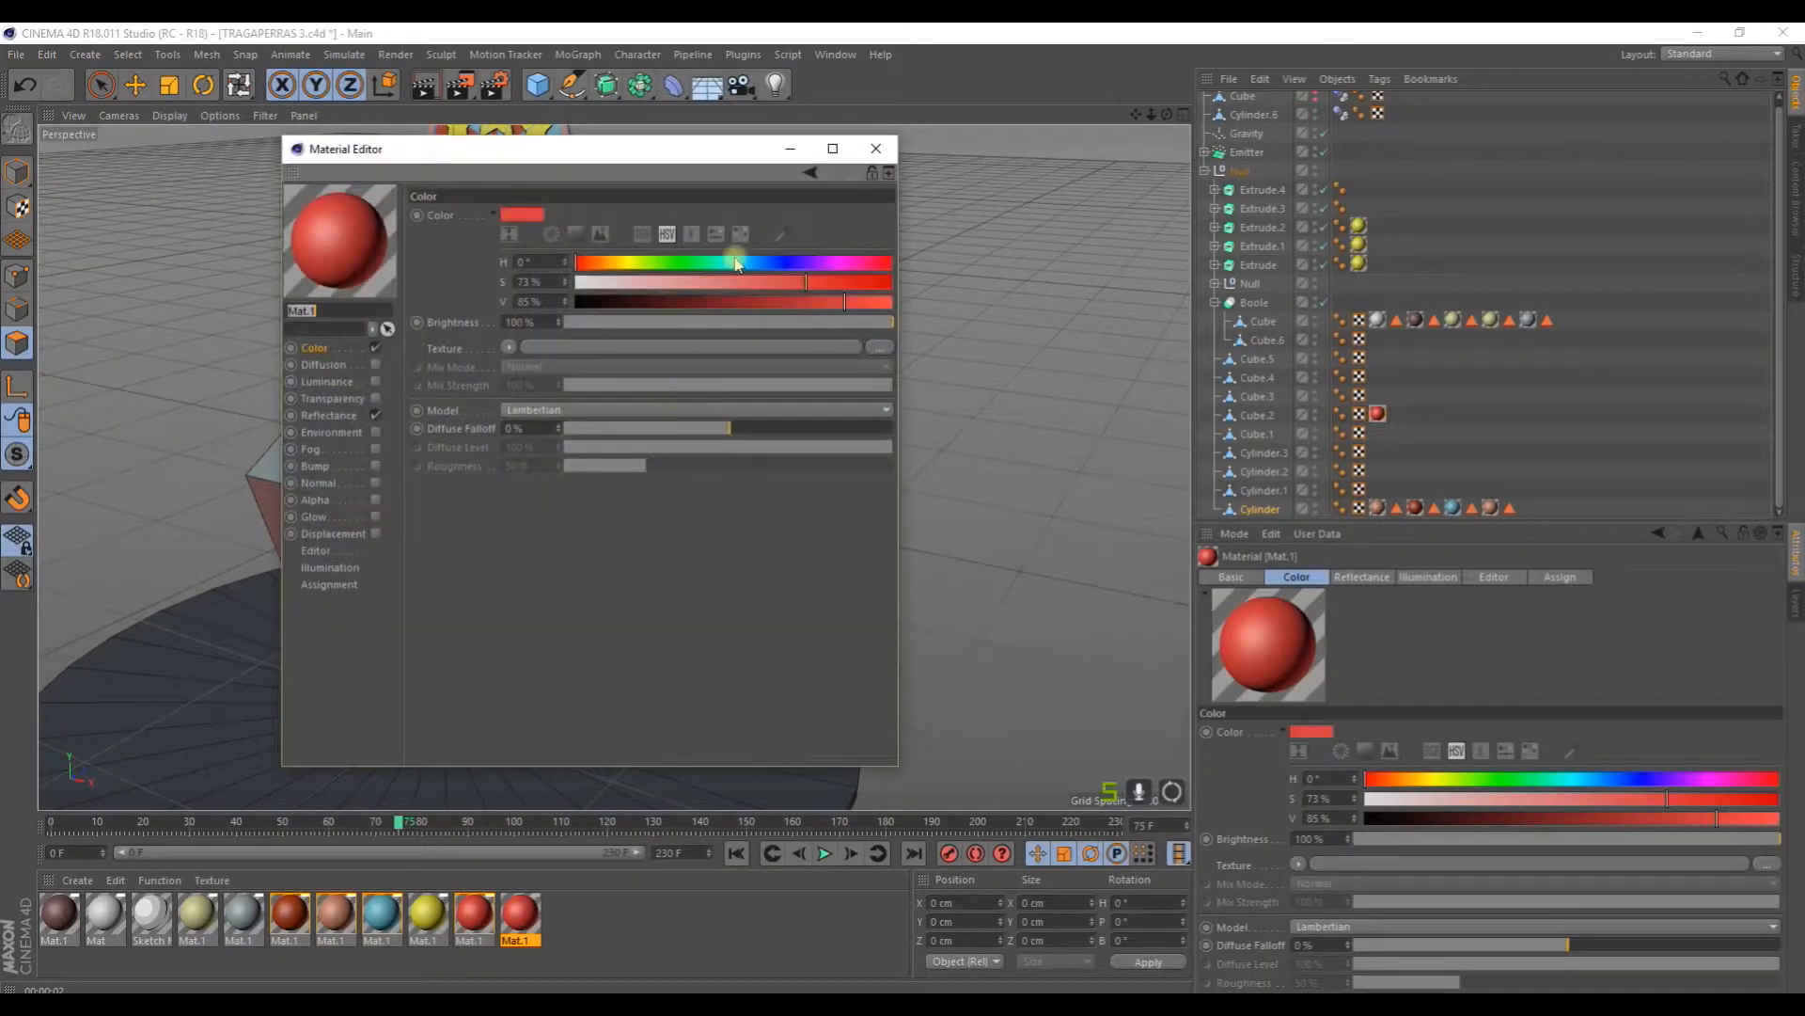
{"action": "left_click_drag", "start_coordinate": [751, 263], "coordinate": [751, 263]}
{"action": "left_click", "coordinate": [871, 160]}
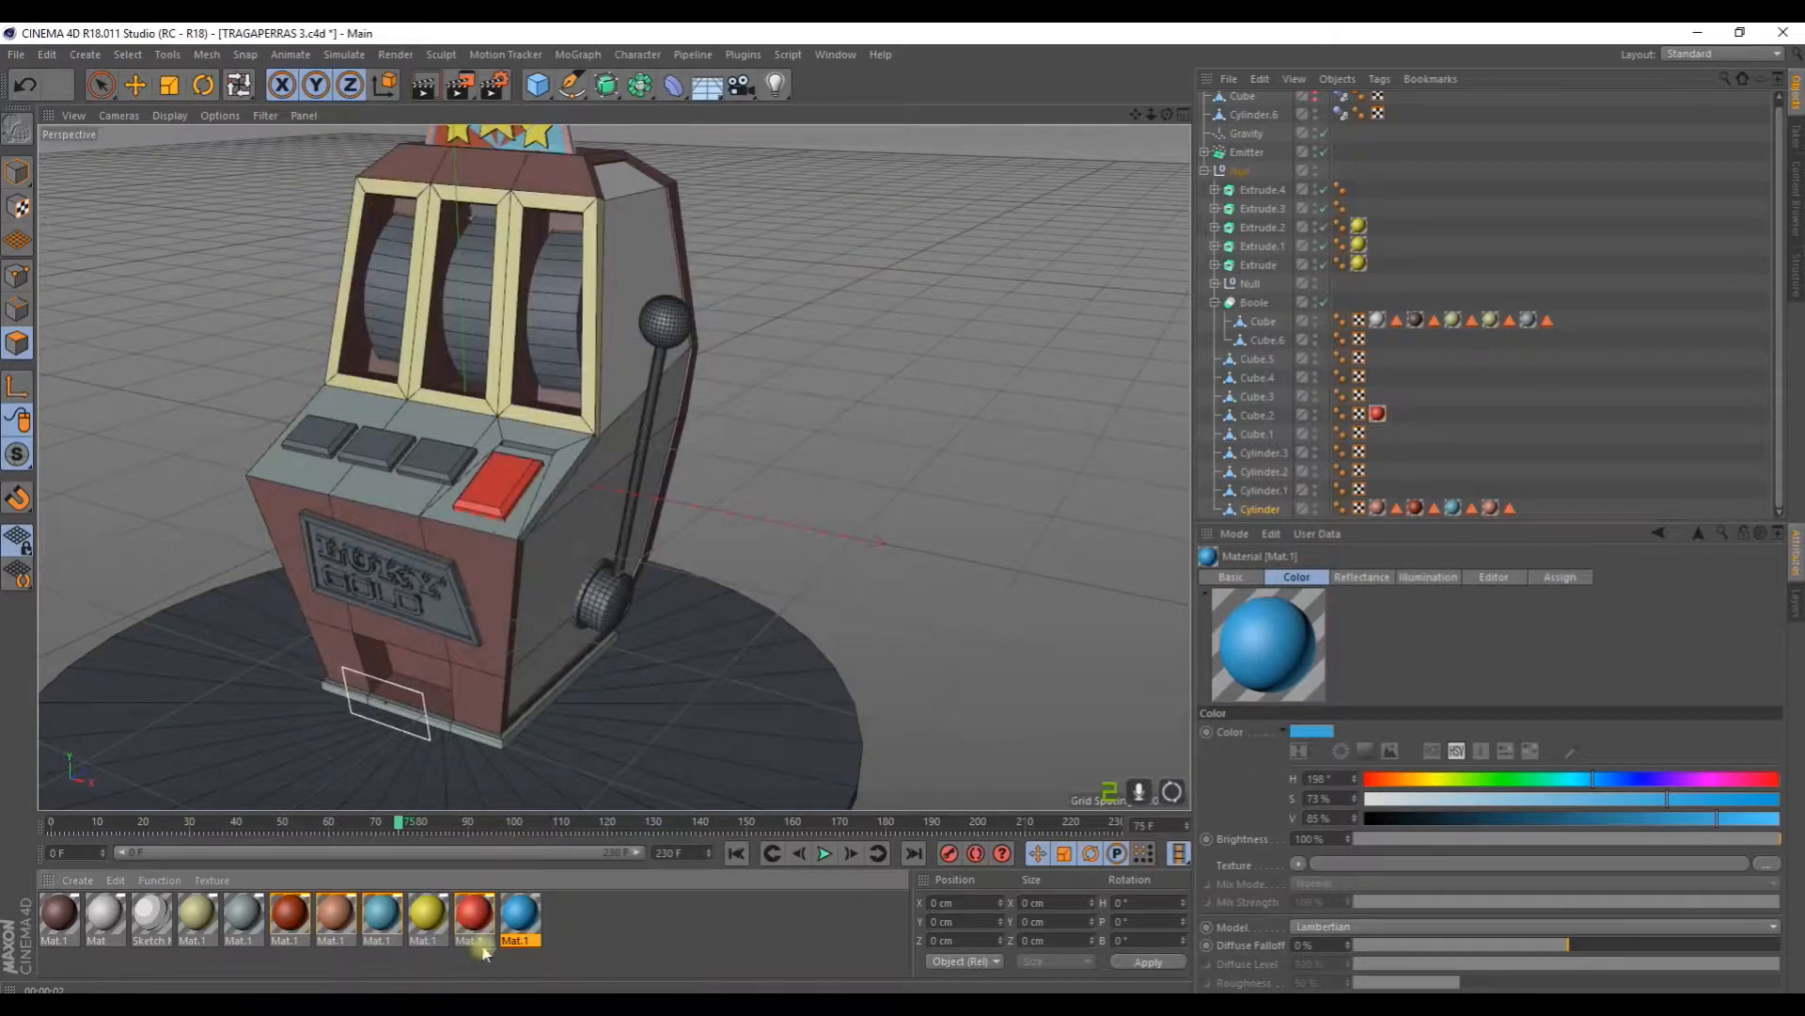
{"action": "left_click_drag", "start_coordinate": [520, 914], "coordinate": [434, 460]}
Step: Duplicate the bright blue material, set the copy's saturation to 5% and apply it to the two remaining buttons
{"action": "left_click_drag", "start_coordinate": [517, 914], "coordinate": [557, 916], "text": "ctrl"}
{"action": "double_click", "coordinate": [558, 914]}
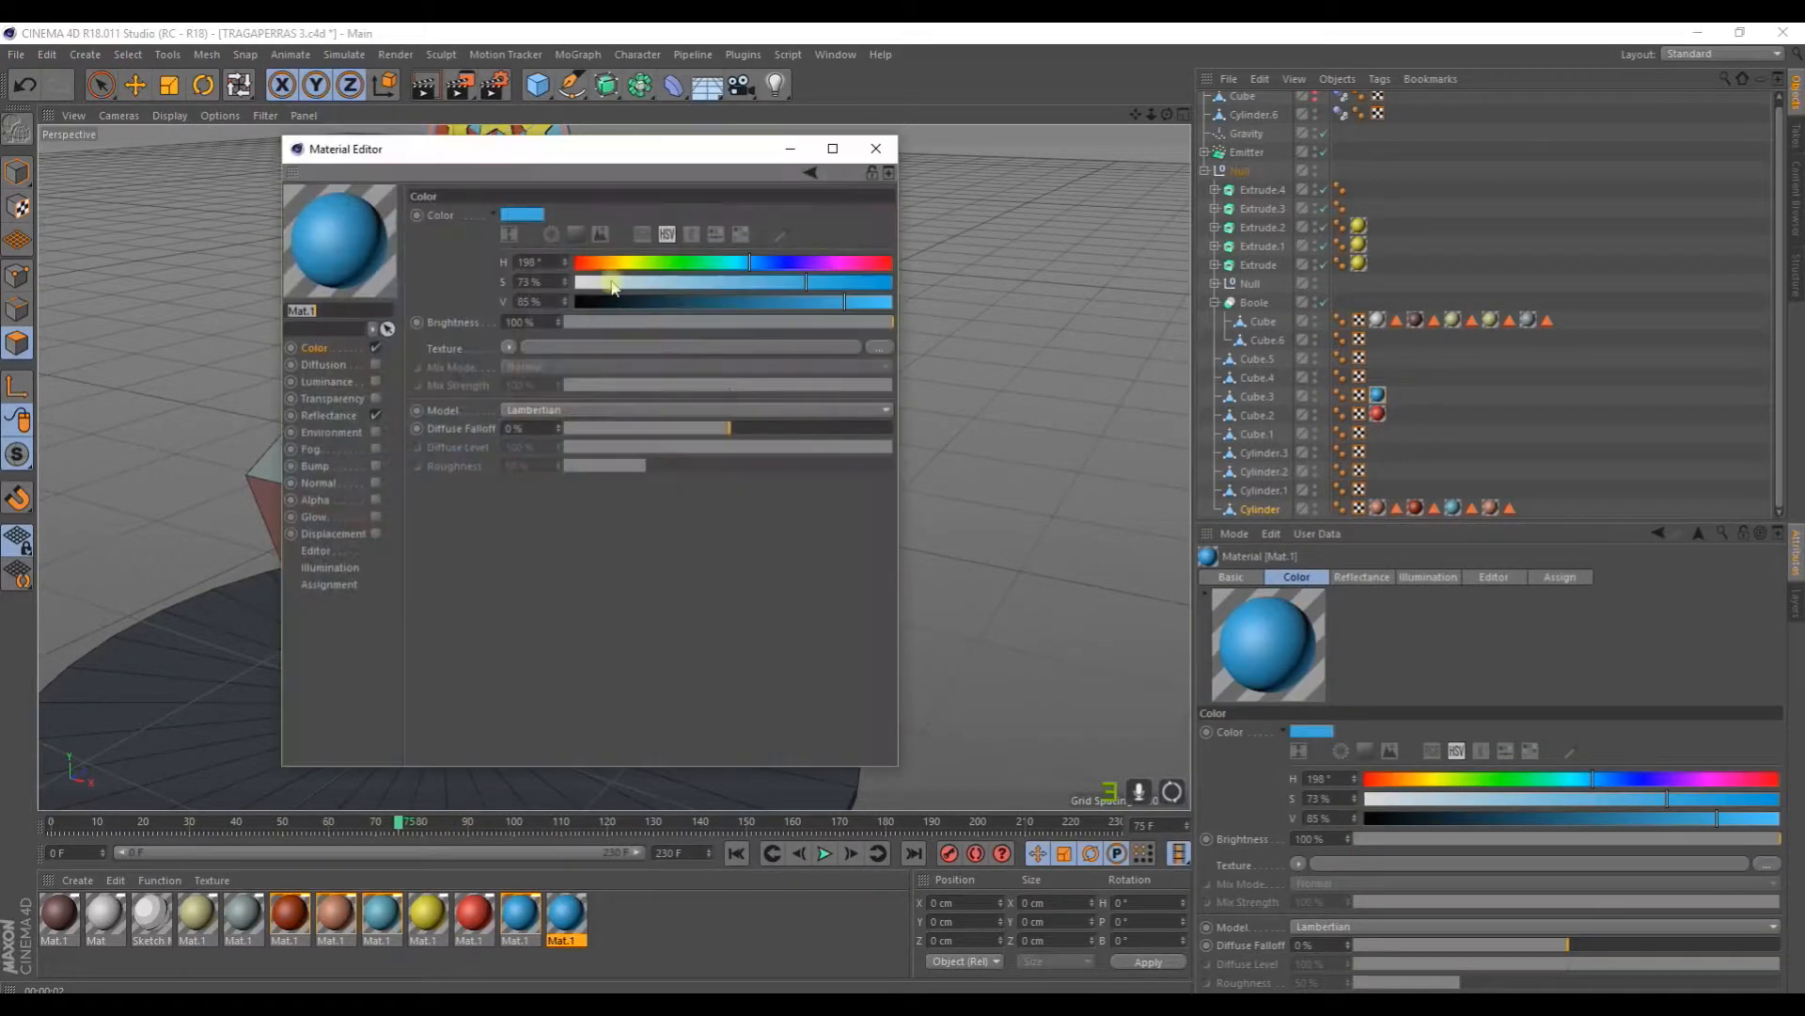
{"action": "left_click", "coordinate": [612, 282]}
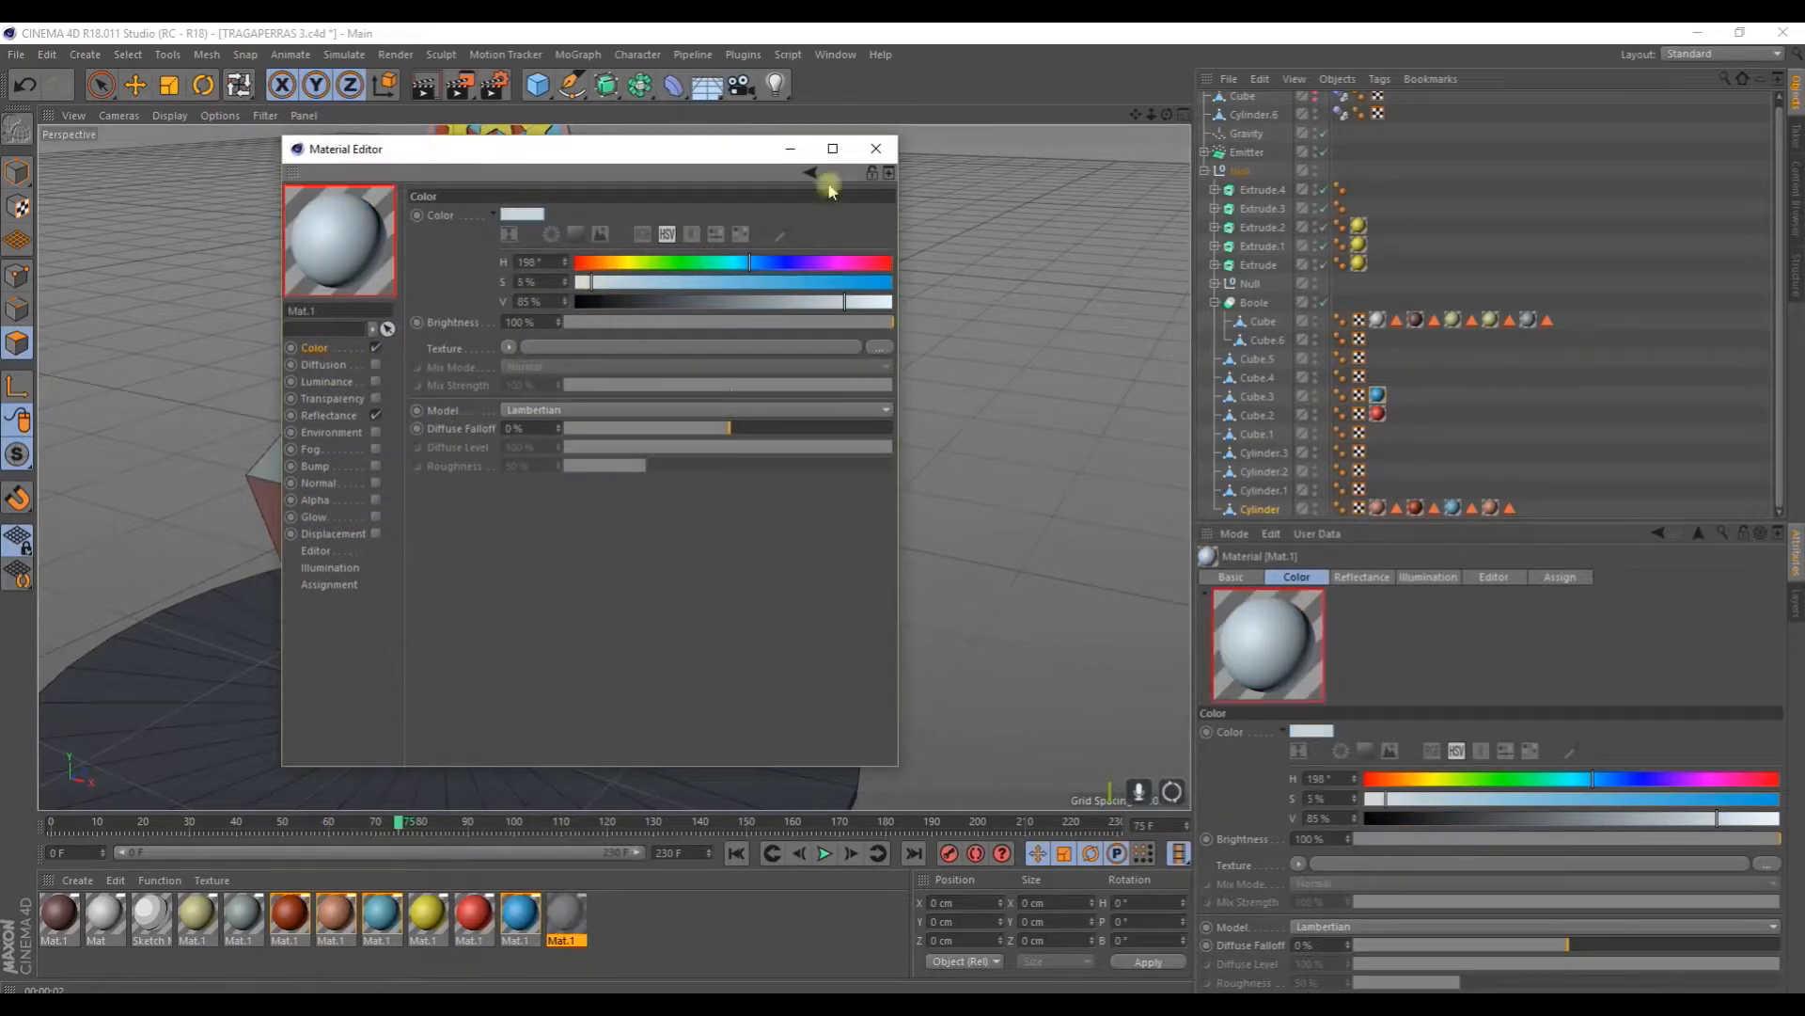
{"action": "left_click", "coordinate": [877, 148]}
{"action": "left_click_drag", "start_coordinate": [373, 470], "coordinate": [314, 449]}
Step: Select the inner front face of the LUKY GOLD plate and apply the white material Mat to it
{"action": "scroll", "coordinate": [381, 512], "scroll_direction": "down", "scroll_amount": 4}
{"action": "left_click_drag", "start_coordinate": [418, 607], "coordinate": [405, 660], "text": "alt"}
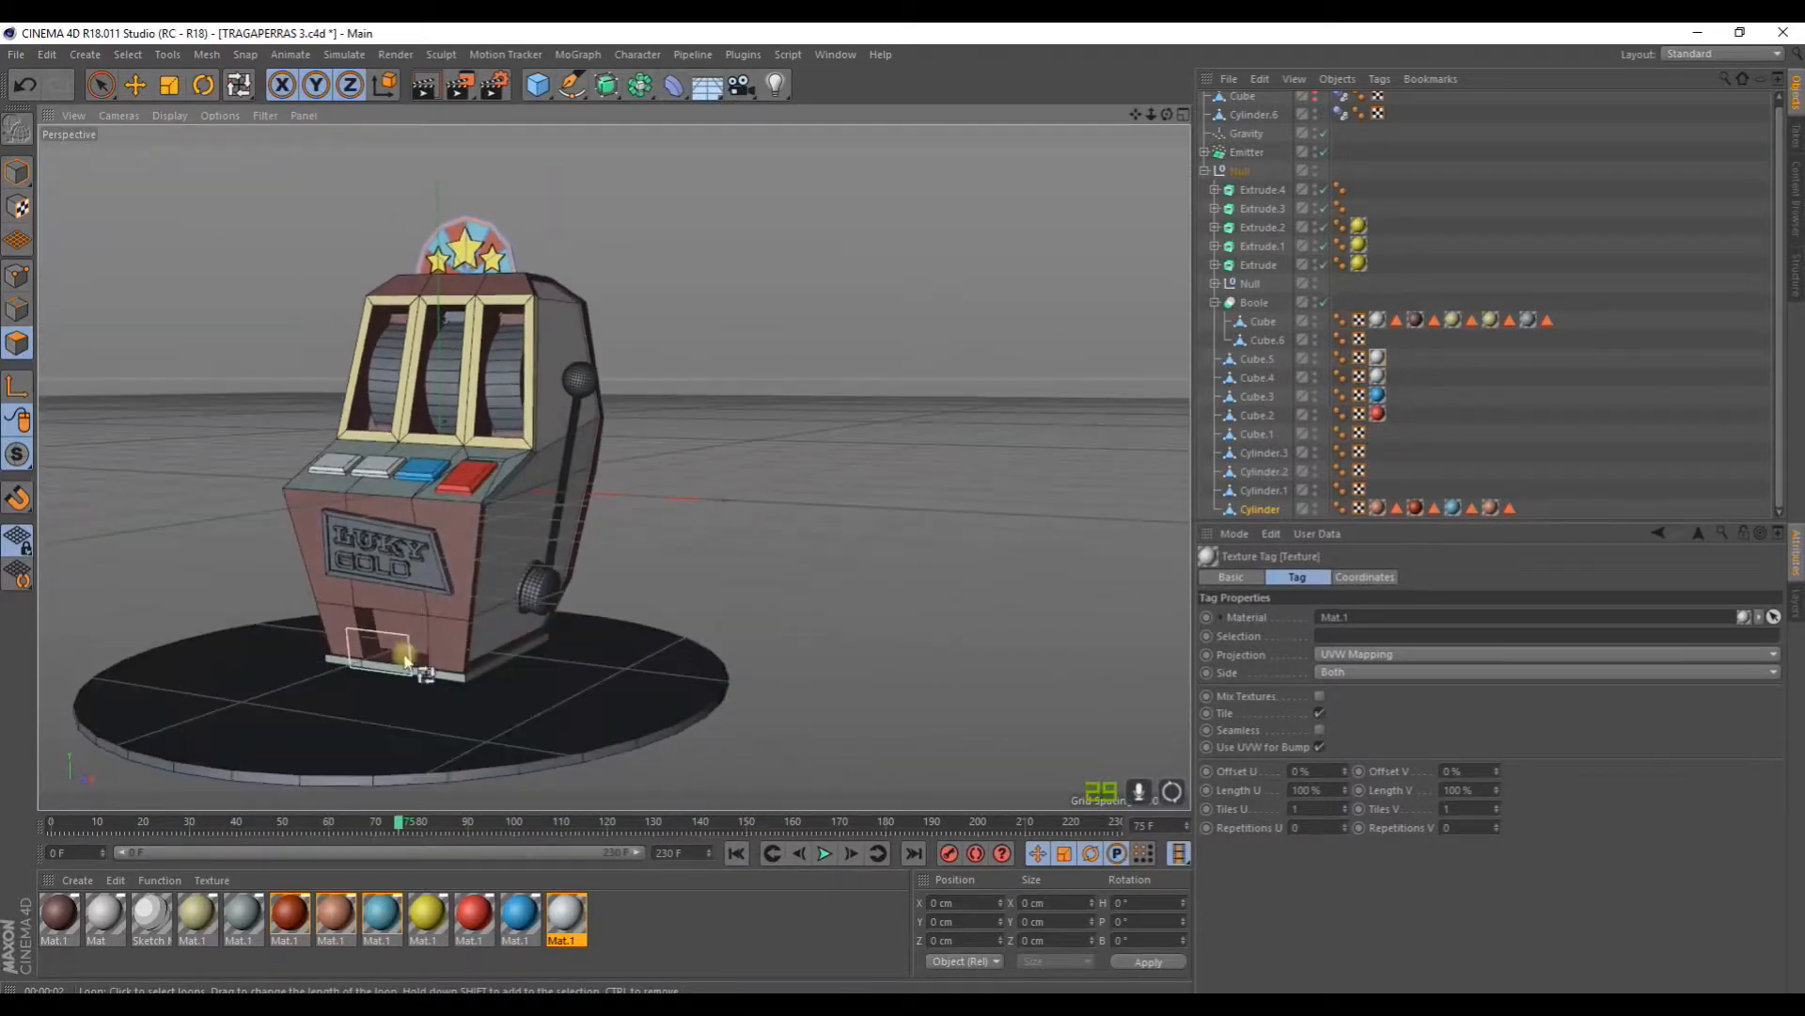
{"action": "scroll", "coordinate": [405, 660], "scroll_direction": "up", "scroll_amount": 3}
{"action": "key", "text": "e"}
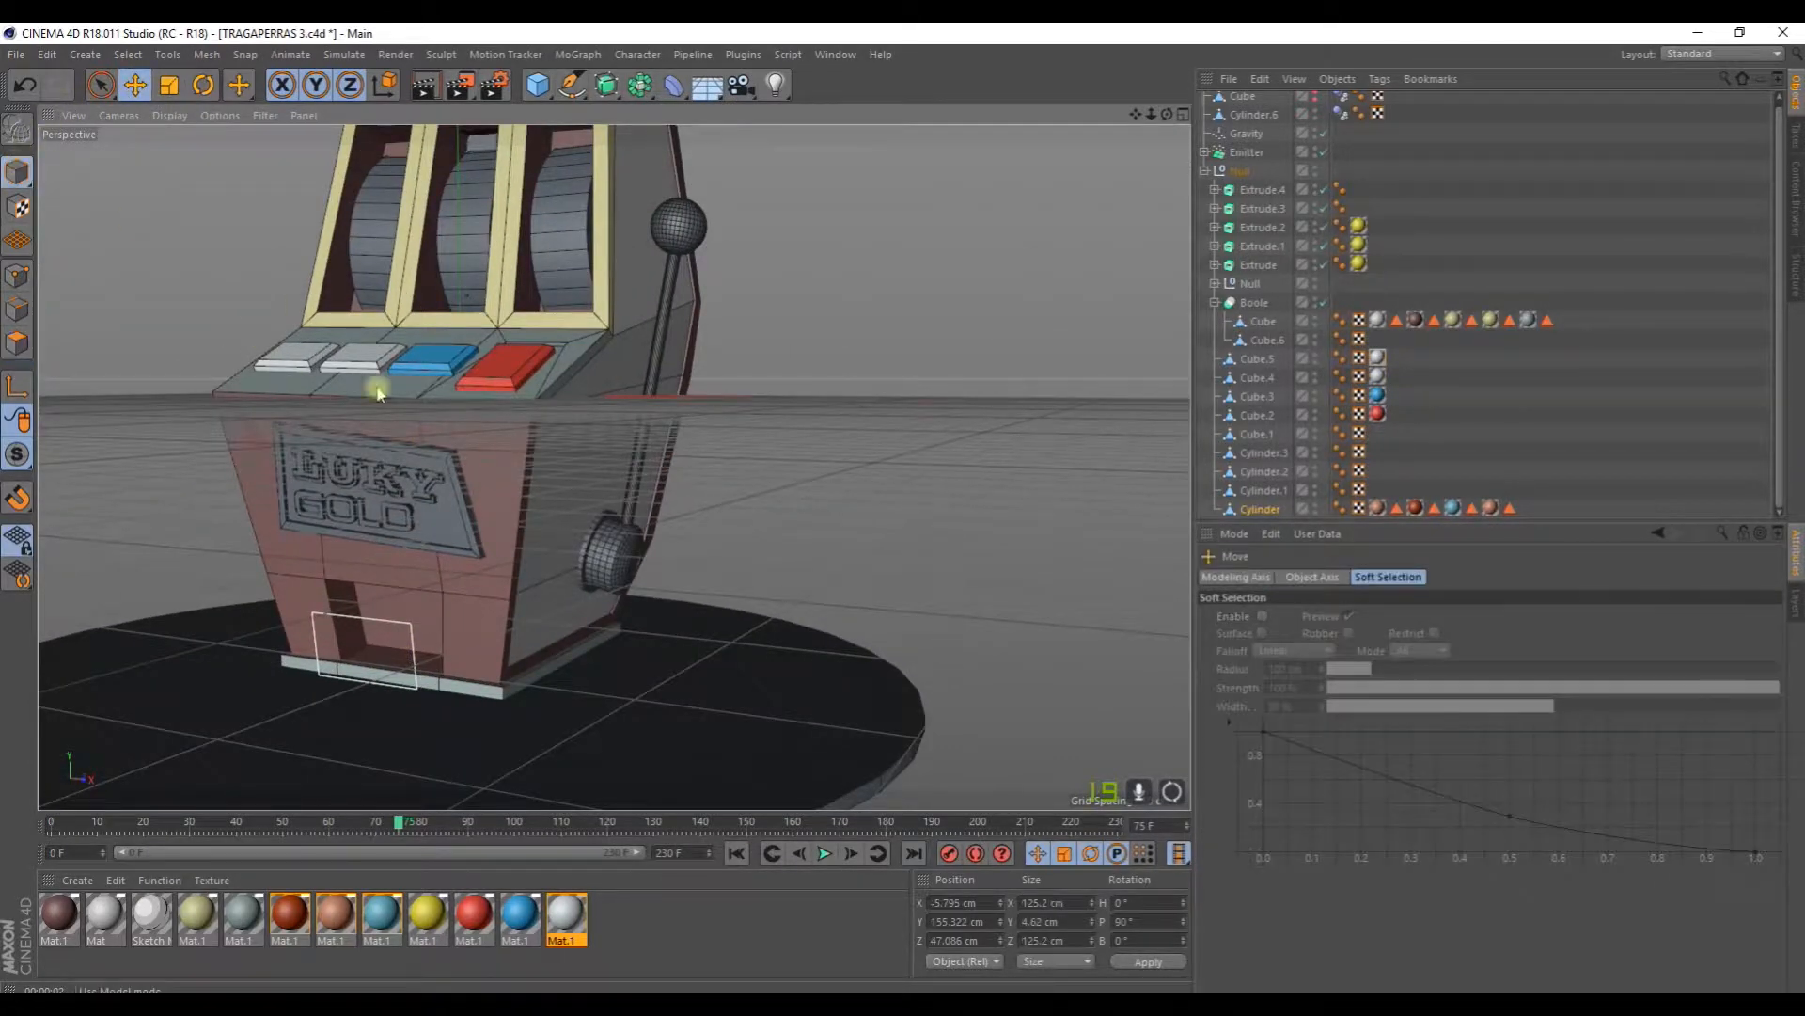
{"action": "left_click", "coordinate": [463, 513]}
{"action": "scroll", "coordinate": [463, 512], "scroll_direction": "up", "scroll_amount": 5}
{"action": "left_click", "coordinate": [23, 345]}
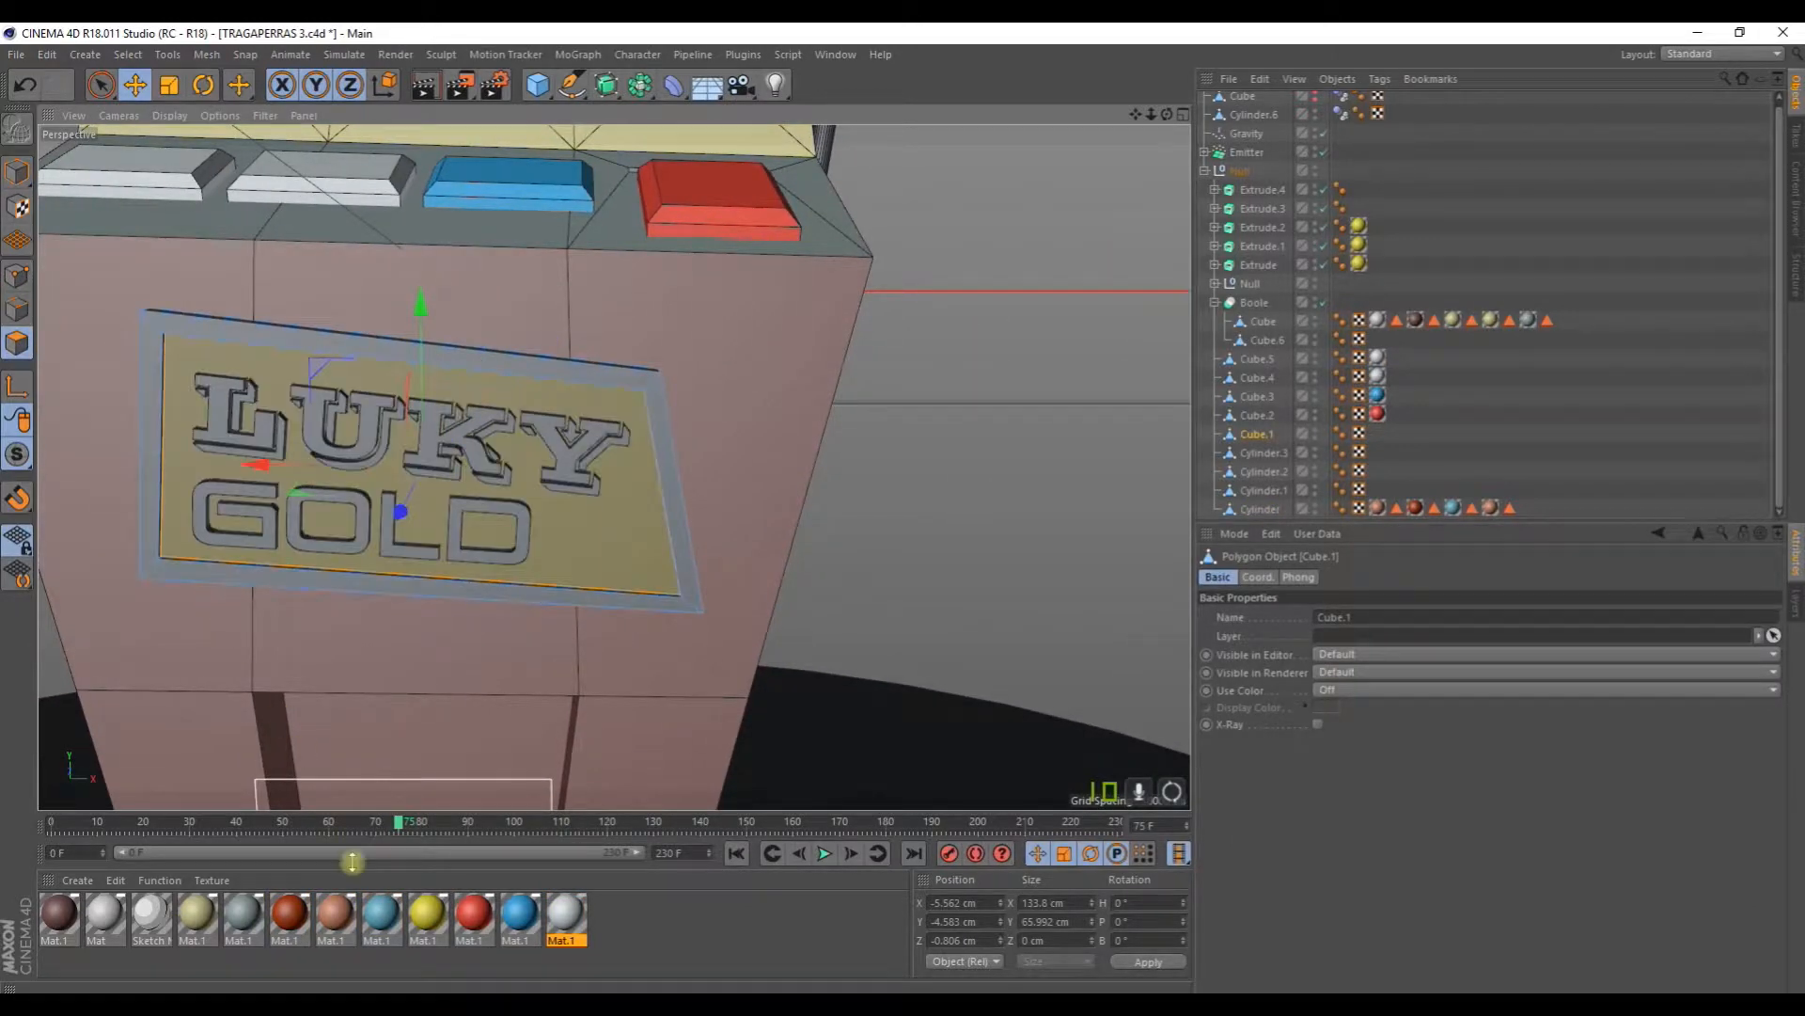
{"action": "left_click_drag", "start_coordinate": [188, 454], "coordinate": [191, 461]}
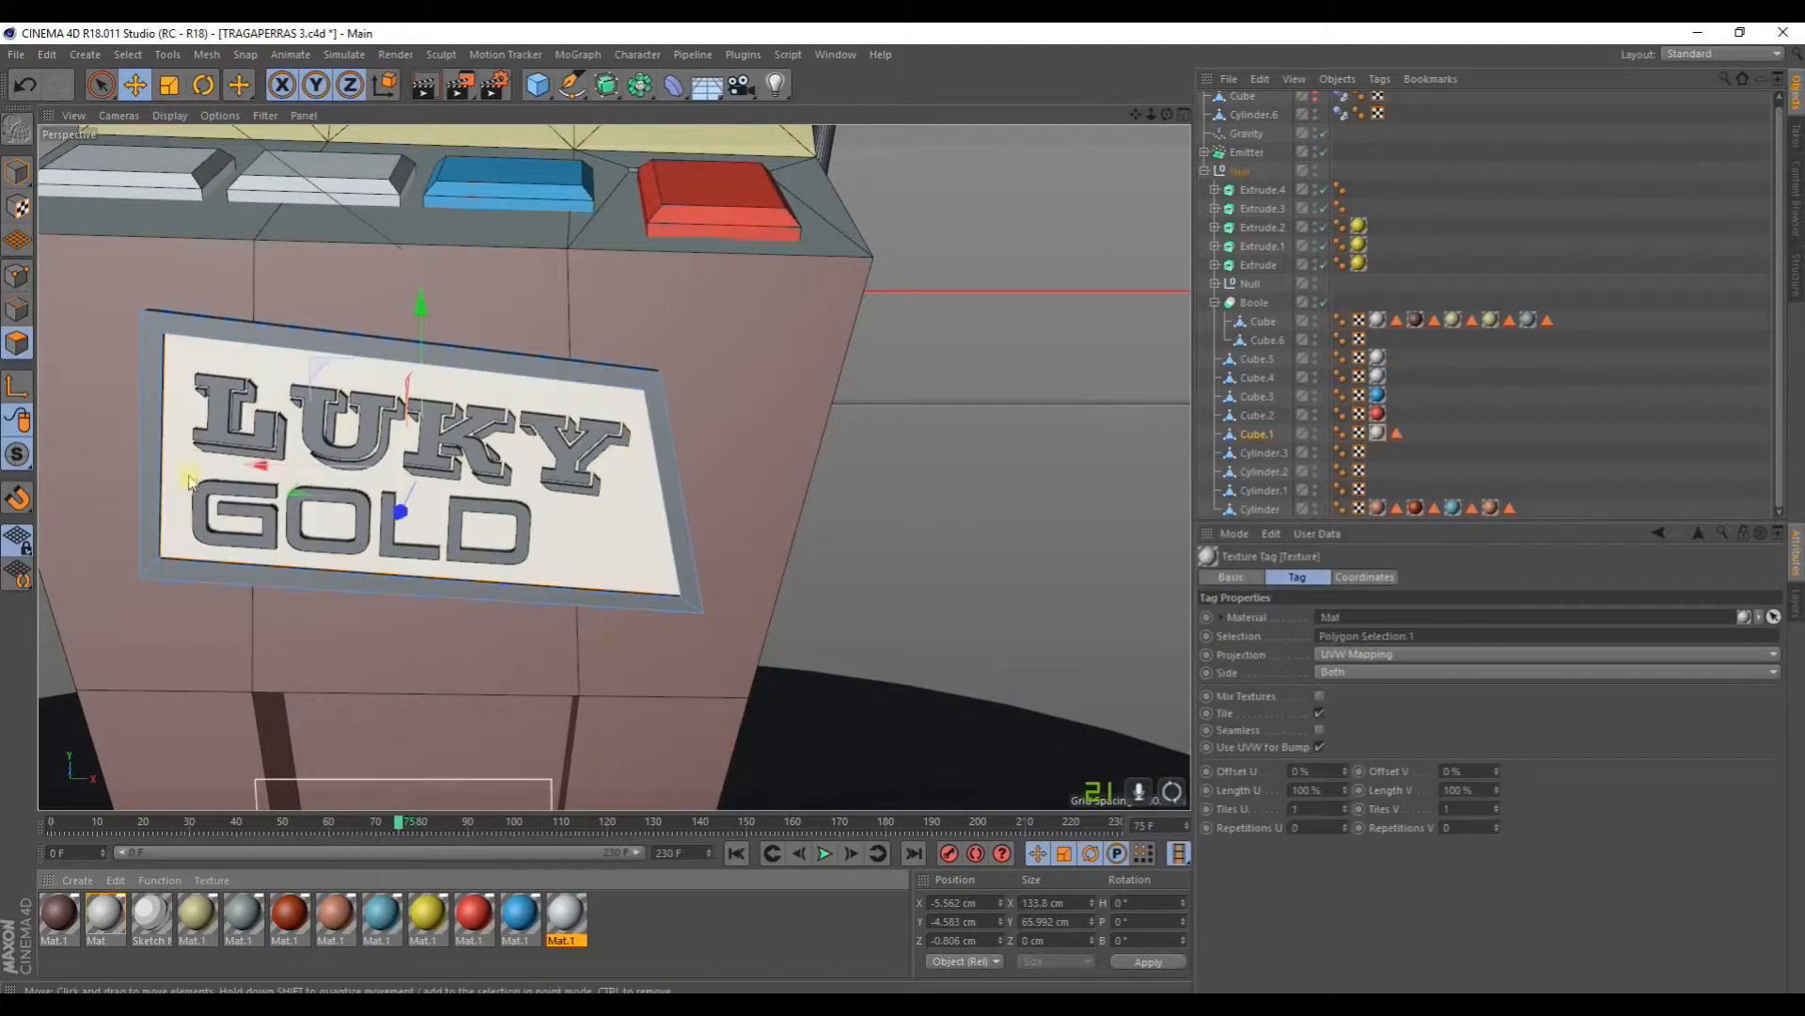
Step: Invert the plate's polygon selection, duplicate the light gray material, set the copy's value to 29% and apply it to the frame
{"action": "left_click", "coordinate": [128, 55]}
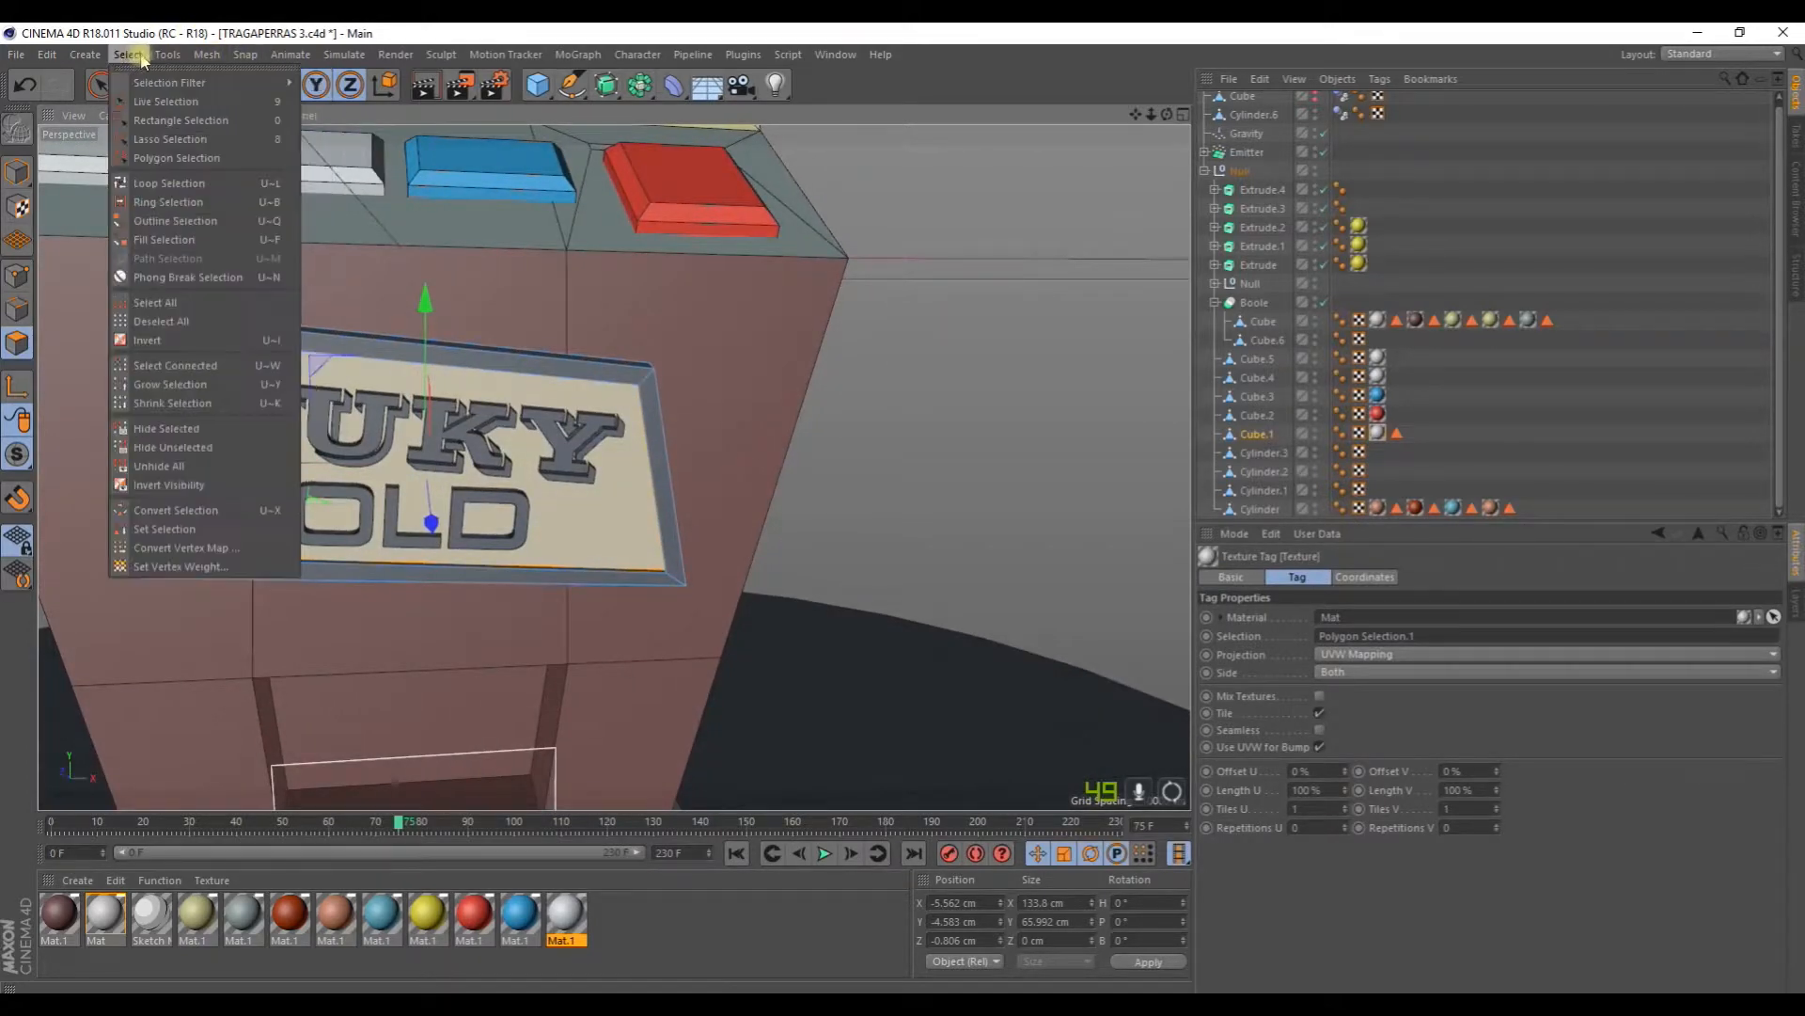
{"action": "left_click", "coordinate": [169, 339]}
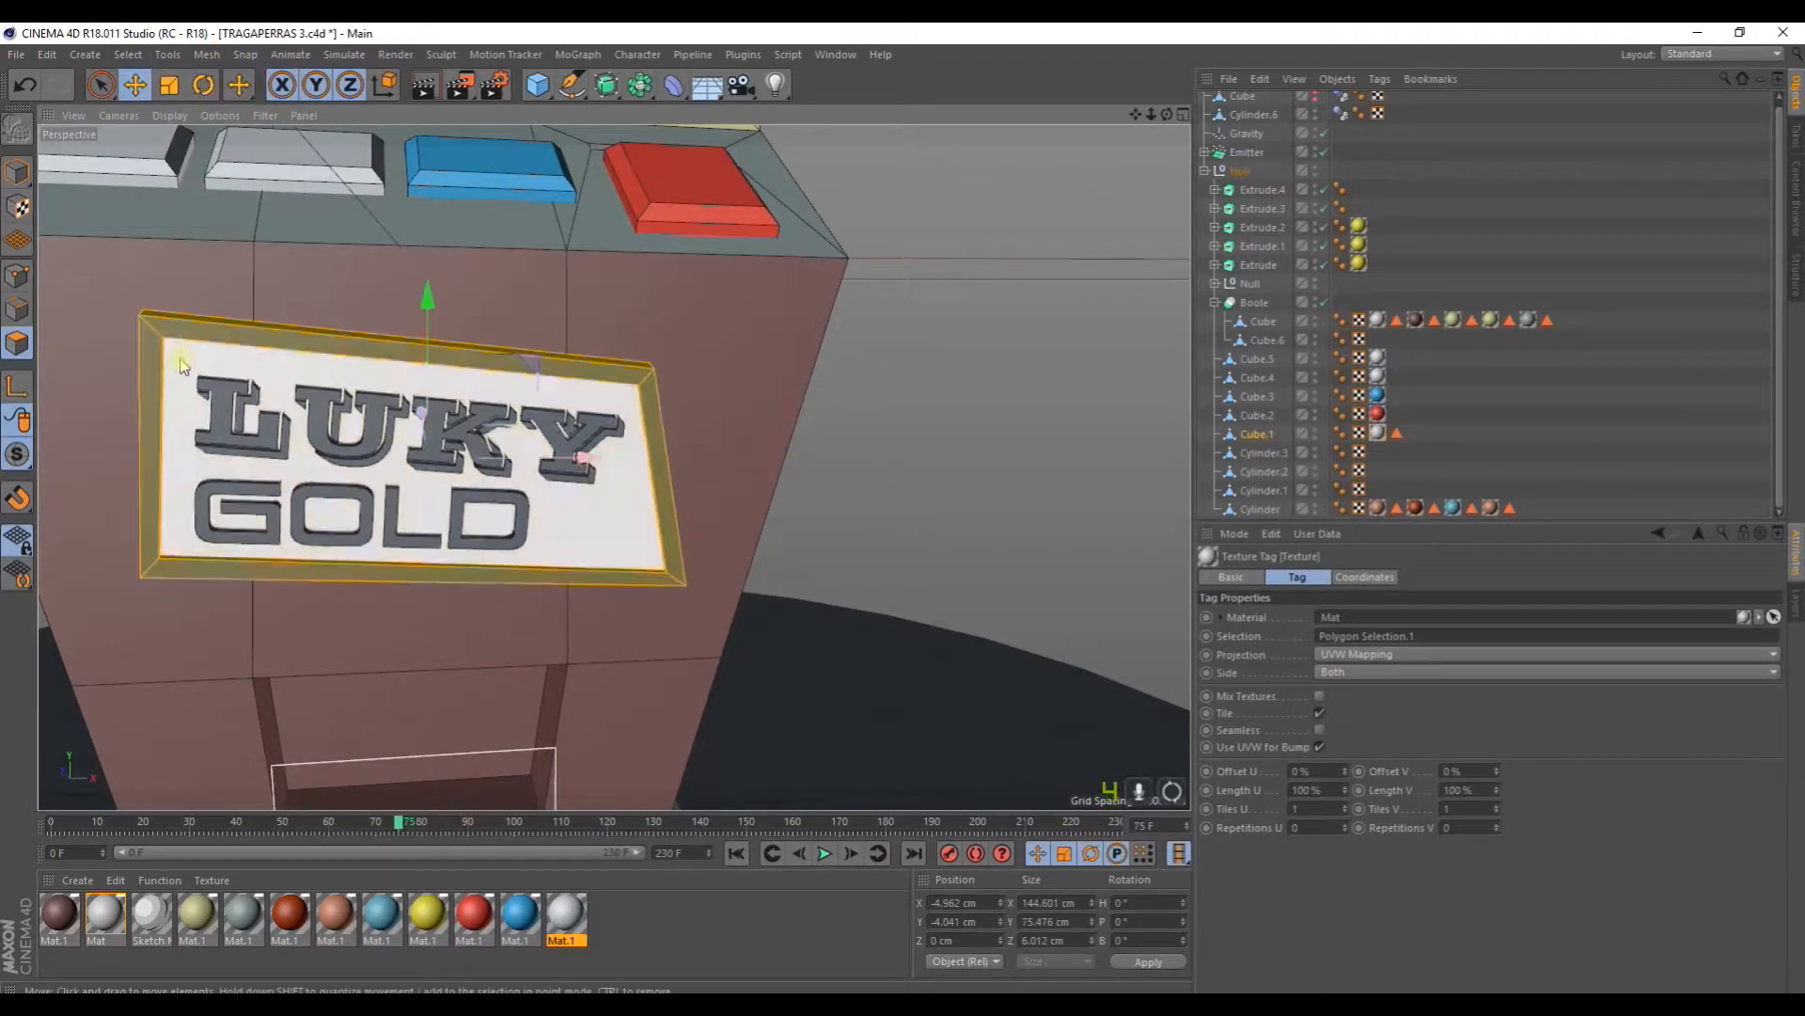
{"action": "double_click", "coordinate": [594, 926]}
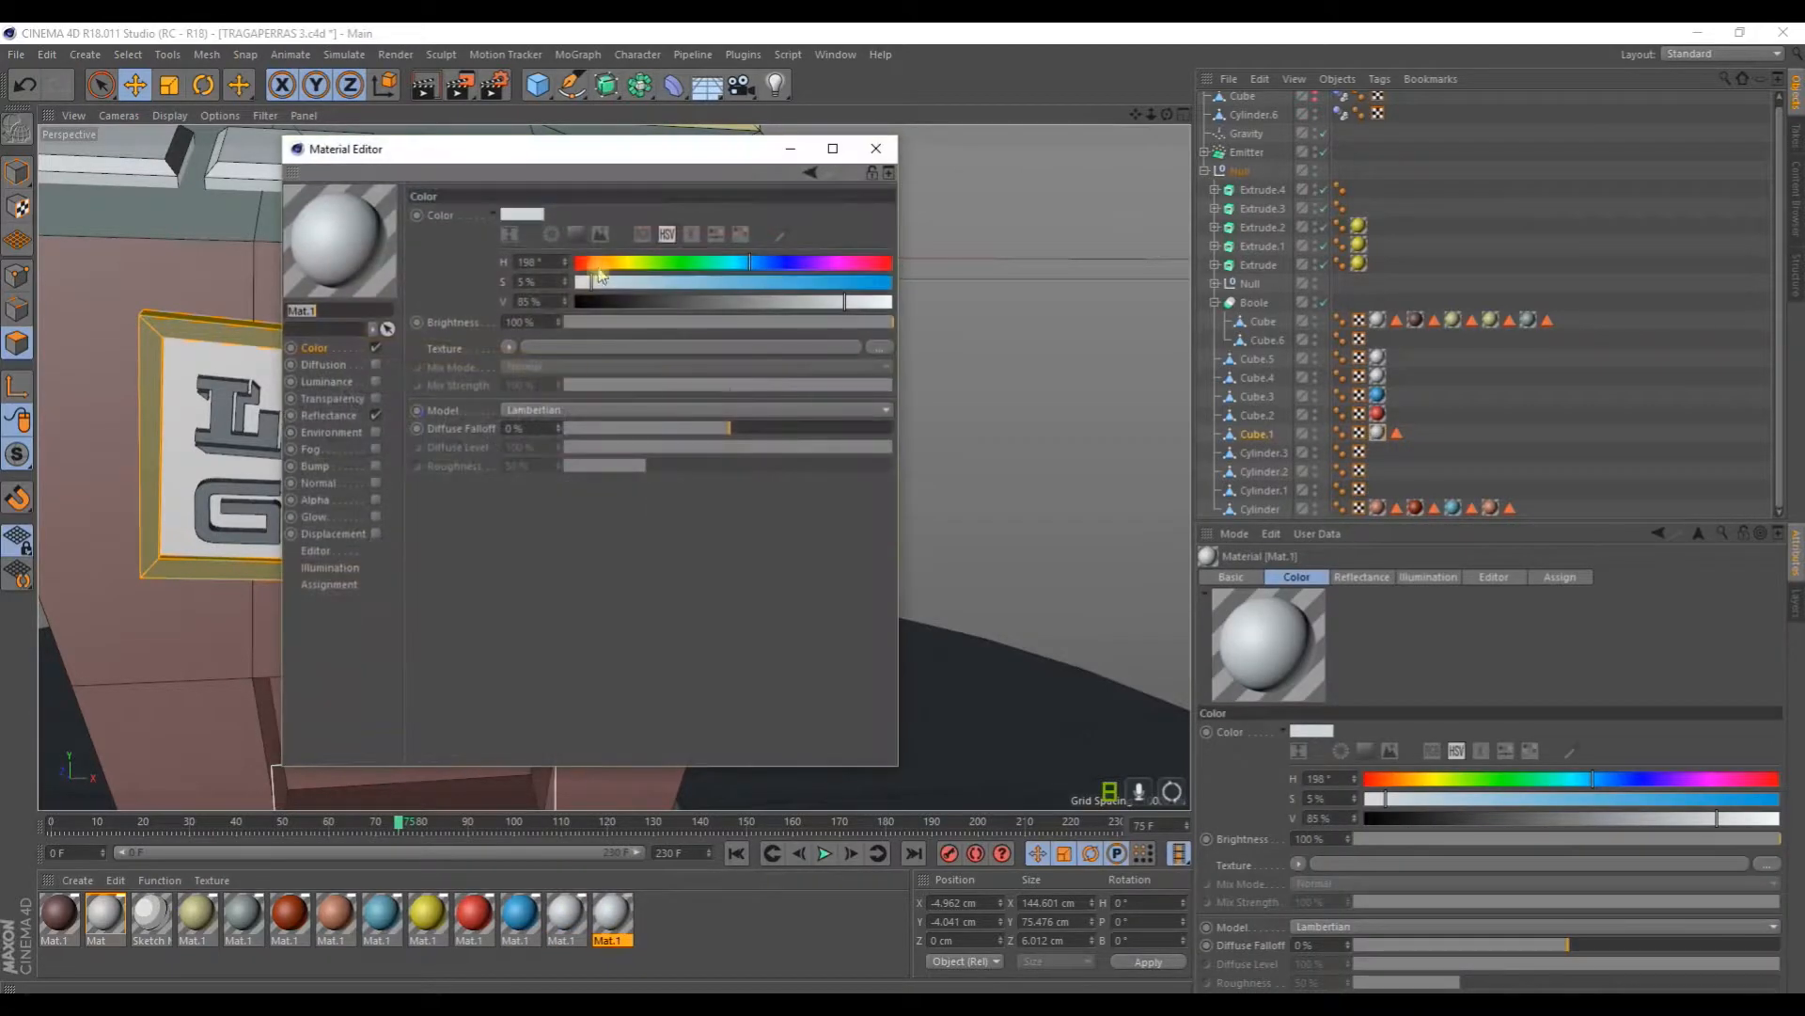
{"action": "left_click", "coordinate": [666, 301]}
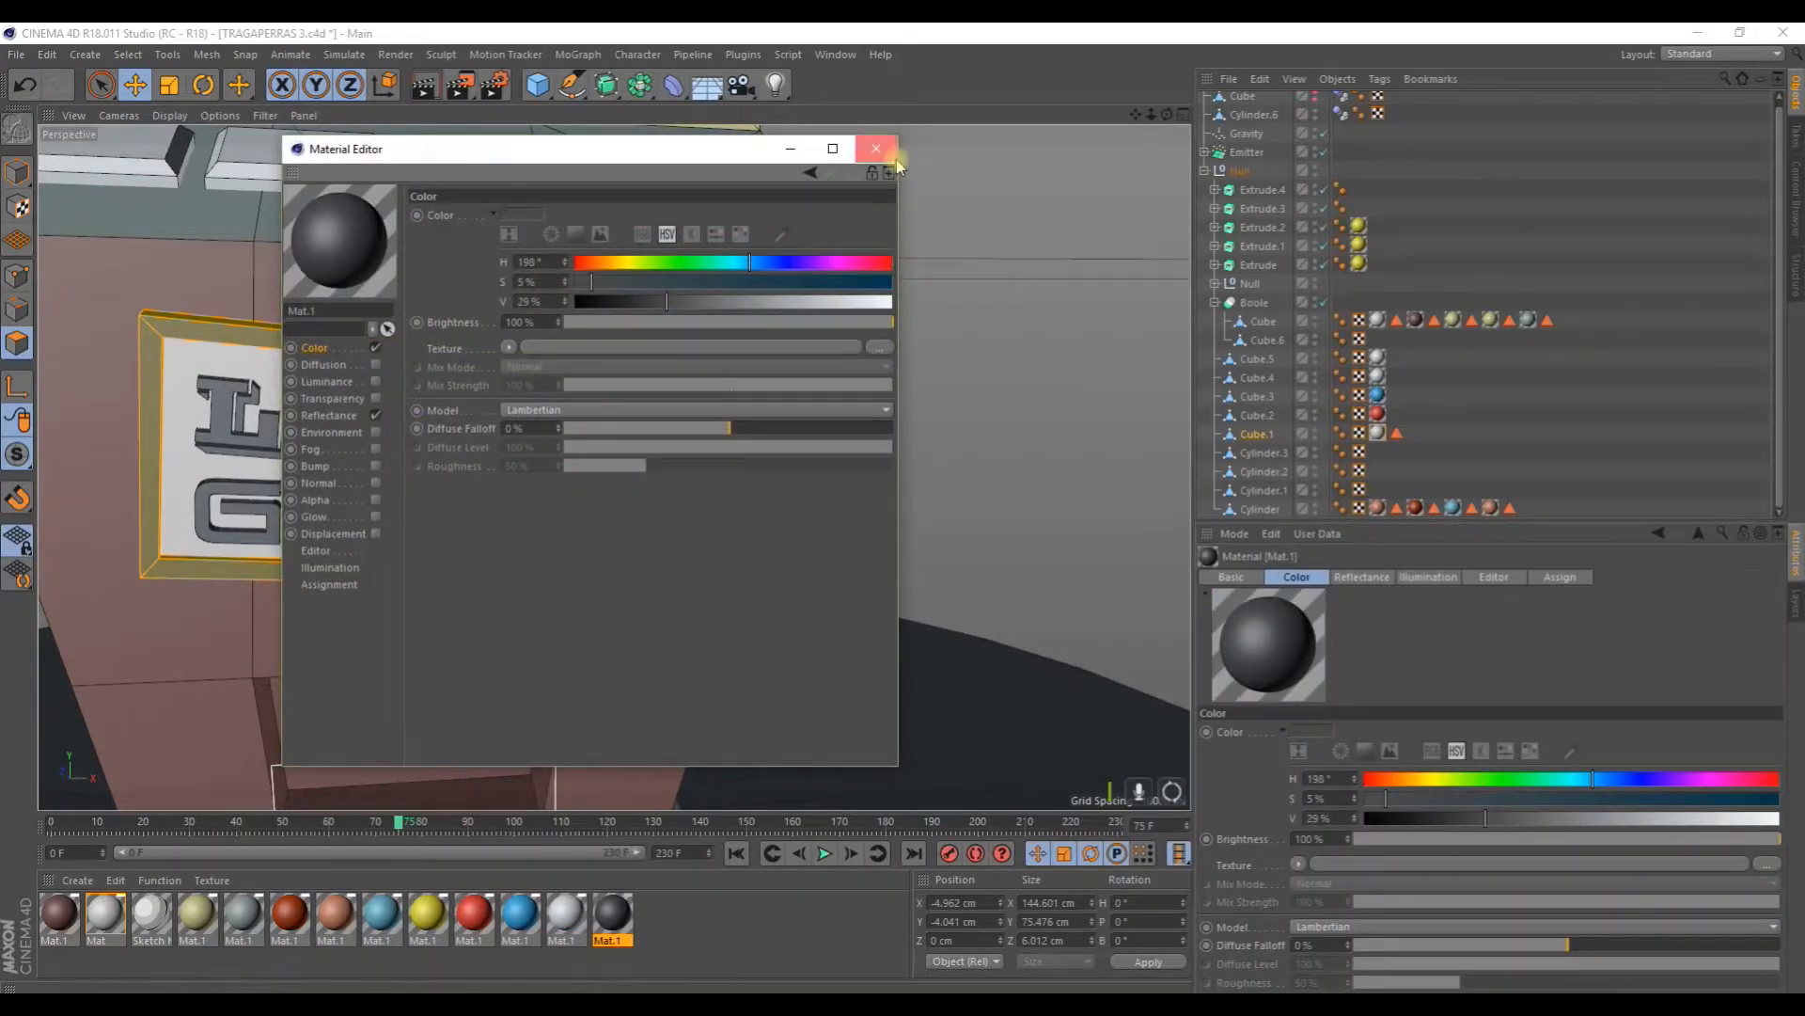
{"action": "left_click", "coordinate": [875, 149]}
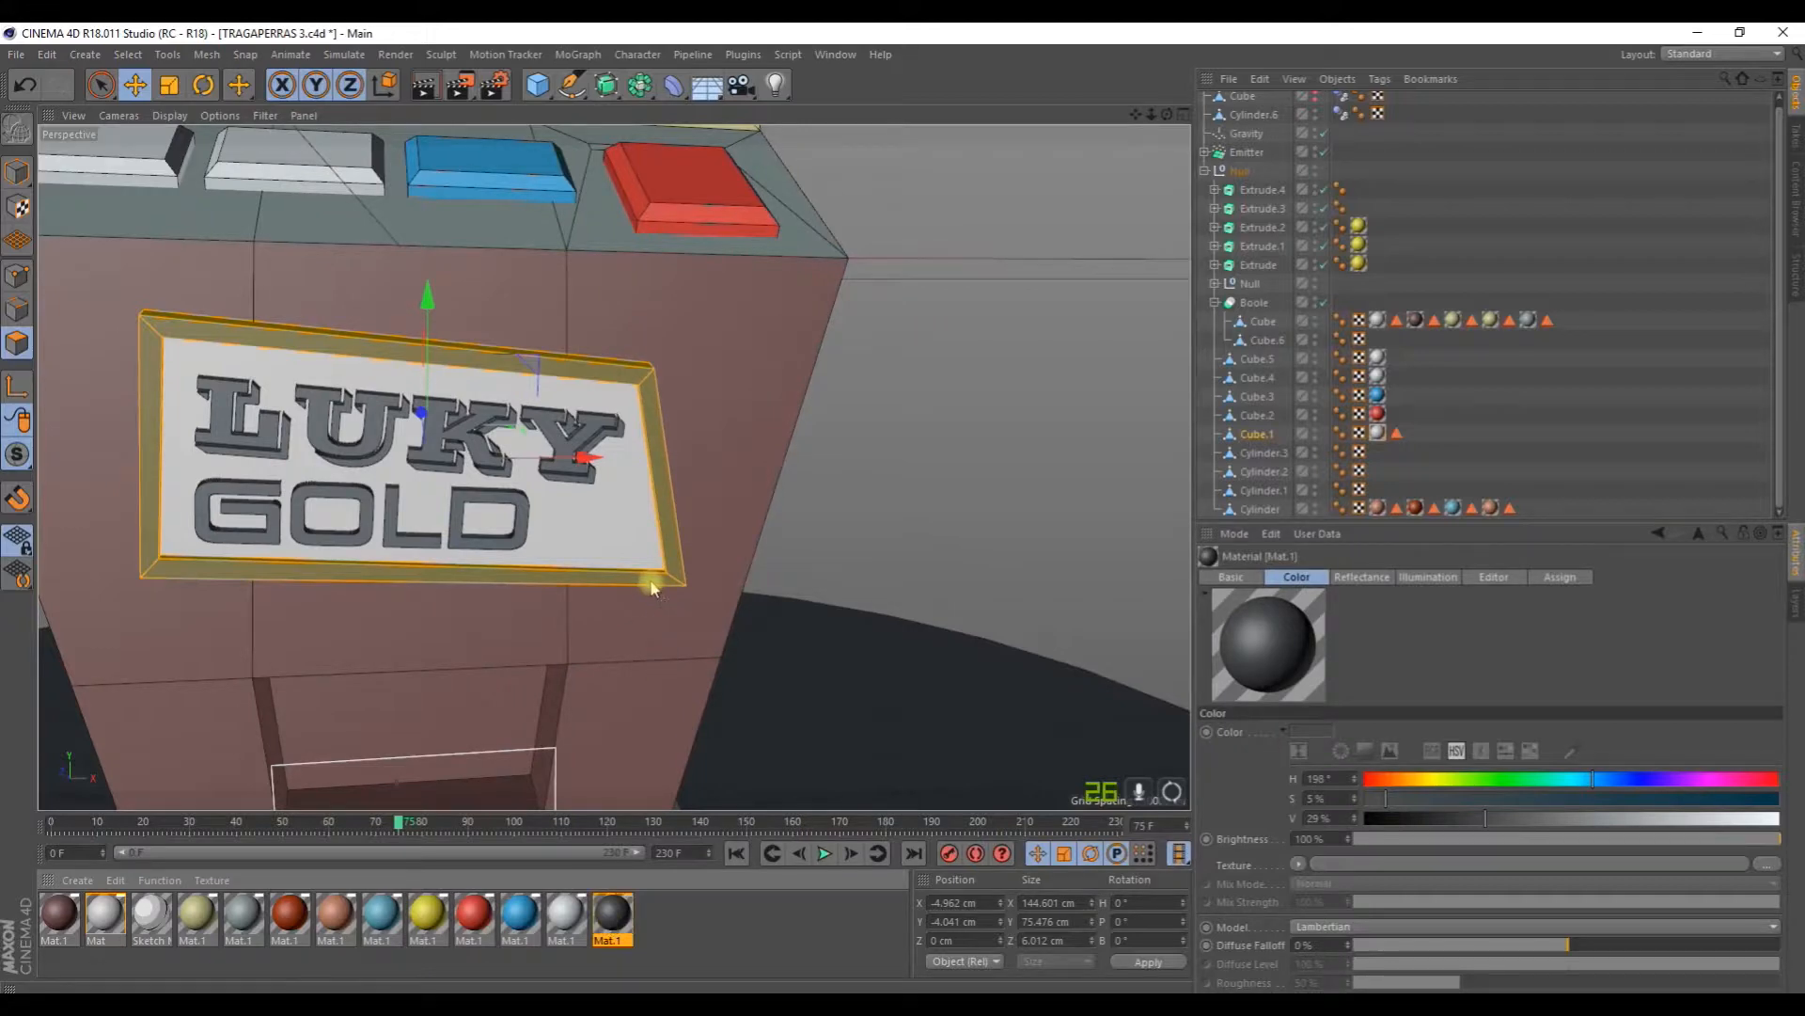
{"action": "left_click_drag", "start_coordinate": [652, 585], "coordinate": [653, 585]}
Step: Apply the existing gray-green material to the round base of the side lever
{"action": "scroll", "coordinate": [542, 503], "scroll_direction": "down", "scroll_amount": 10}
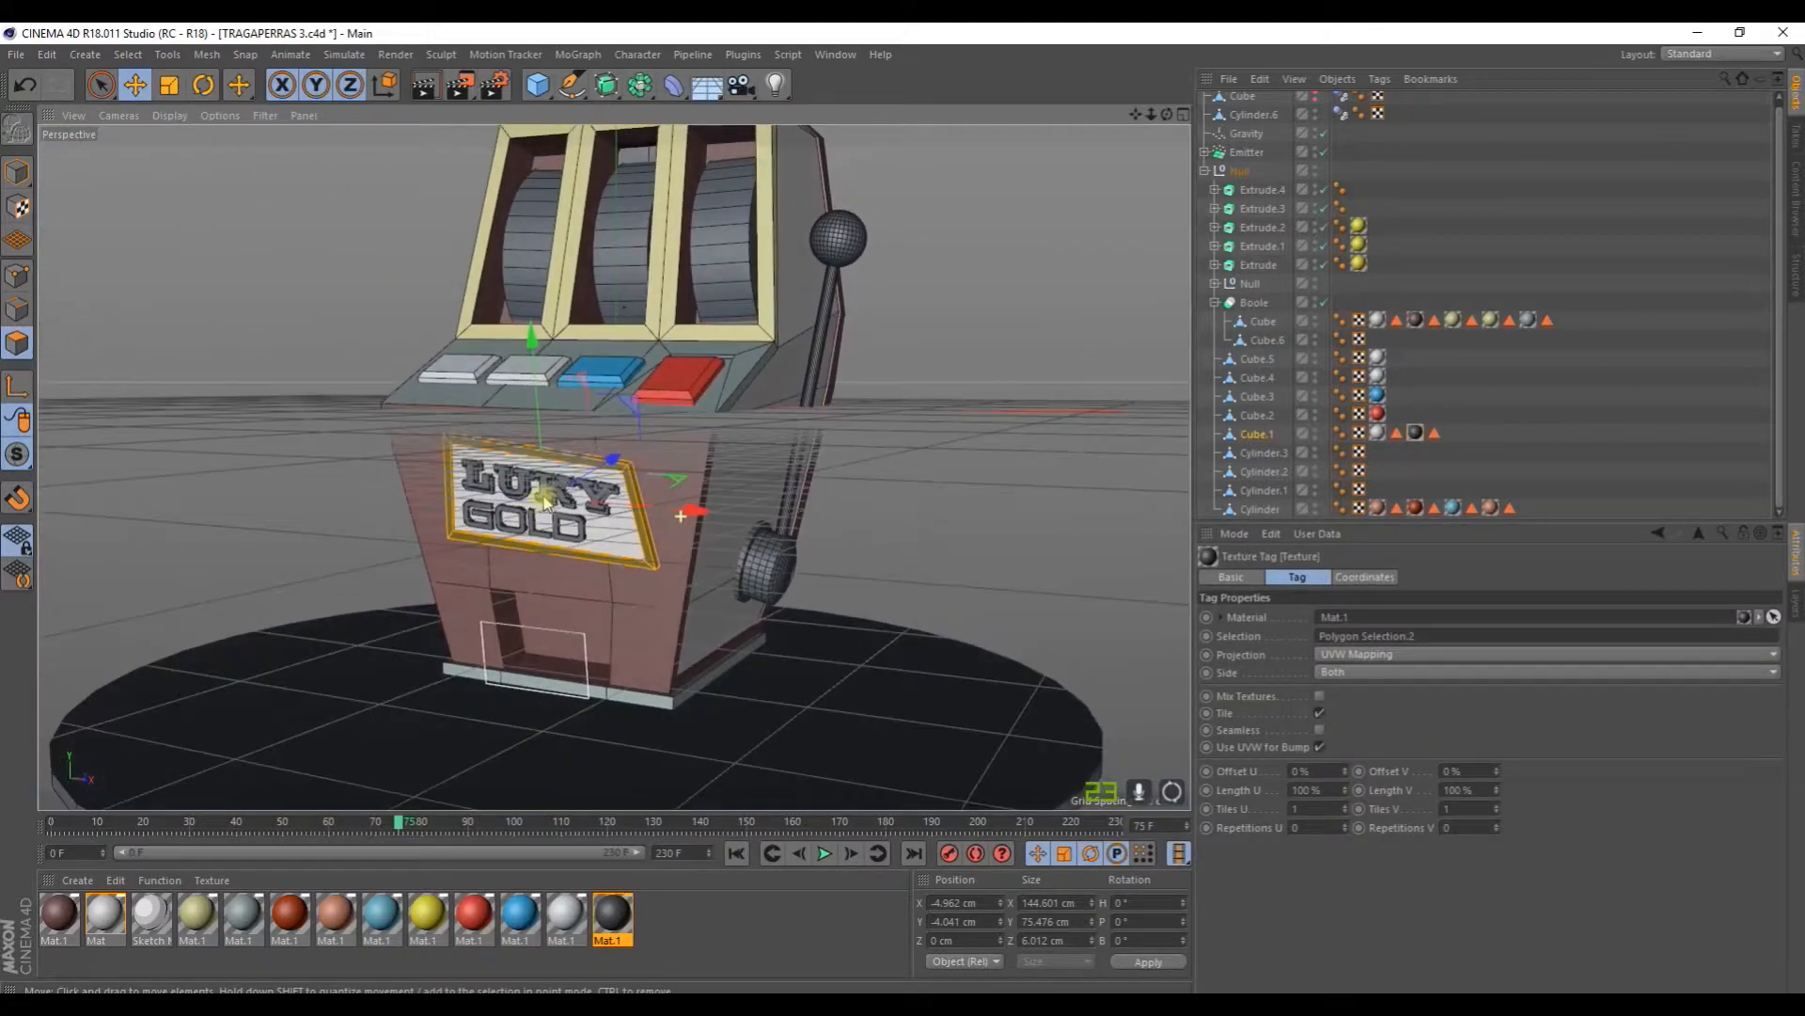
{"action": "middle_click_drag", "start_coordinate": [619, 515], "coordinate": [564, 632], "text": "alt"}
{"action": "left_click_drag", "start_coordinate": [898, 670], "coordinate": [825, 645], "text": "alt"}
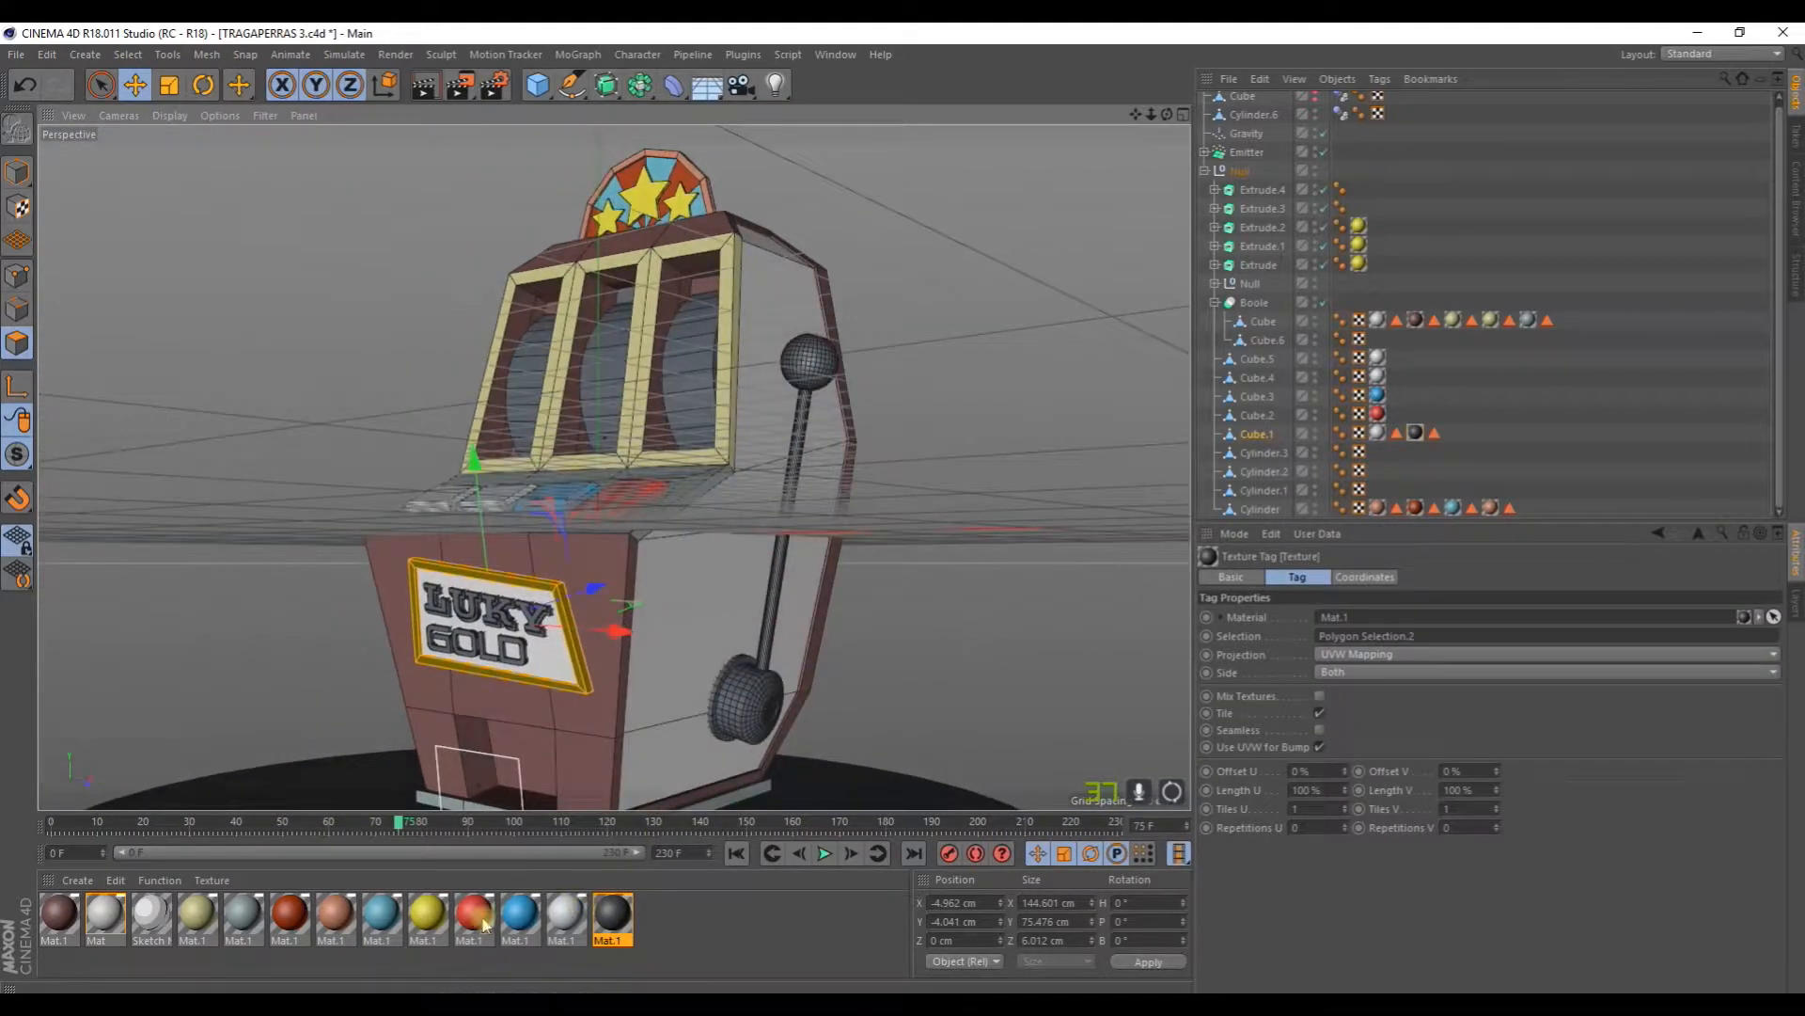
{"action": "left_click", "coordinate": [243, 914]}
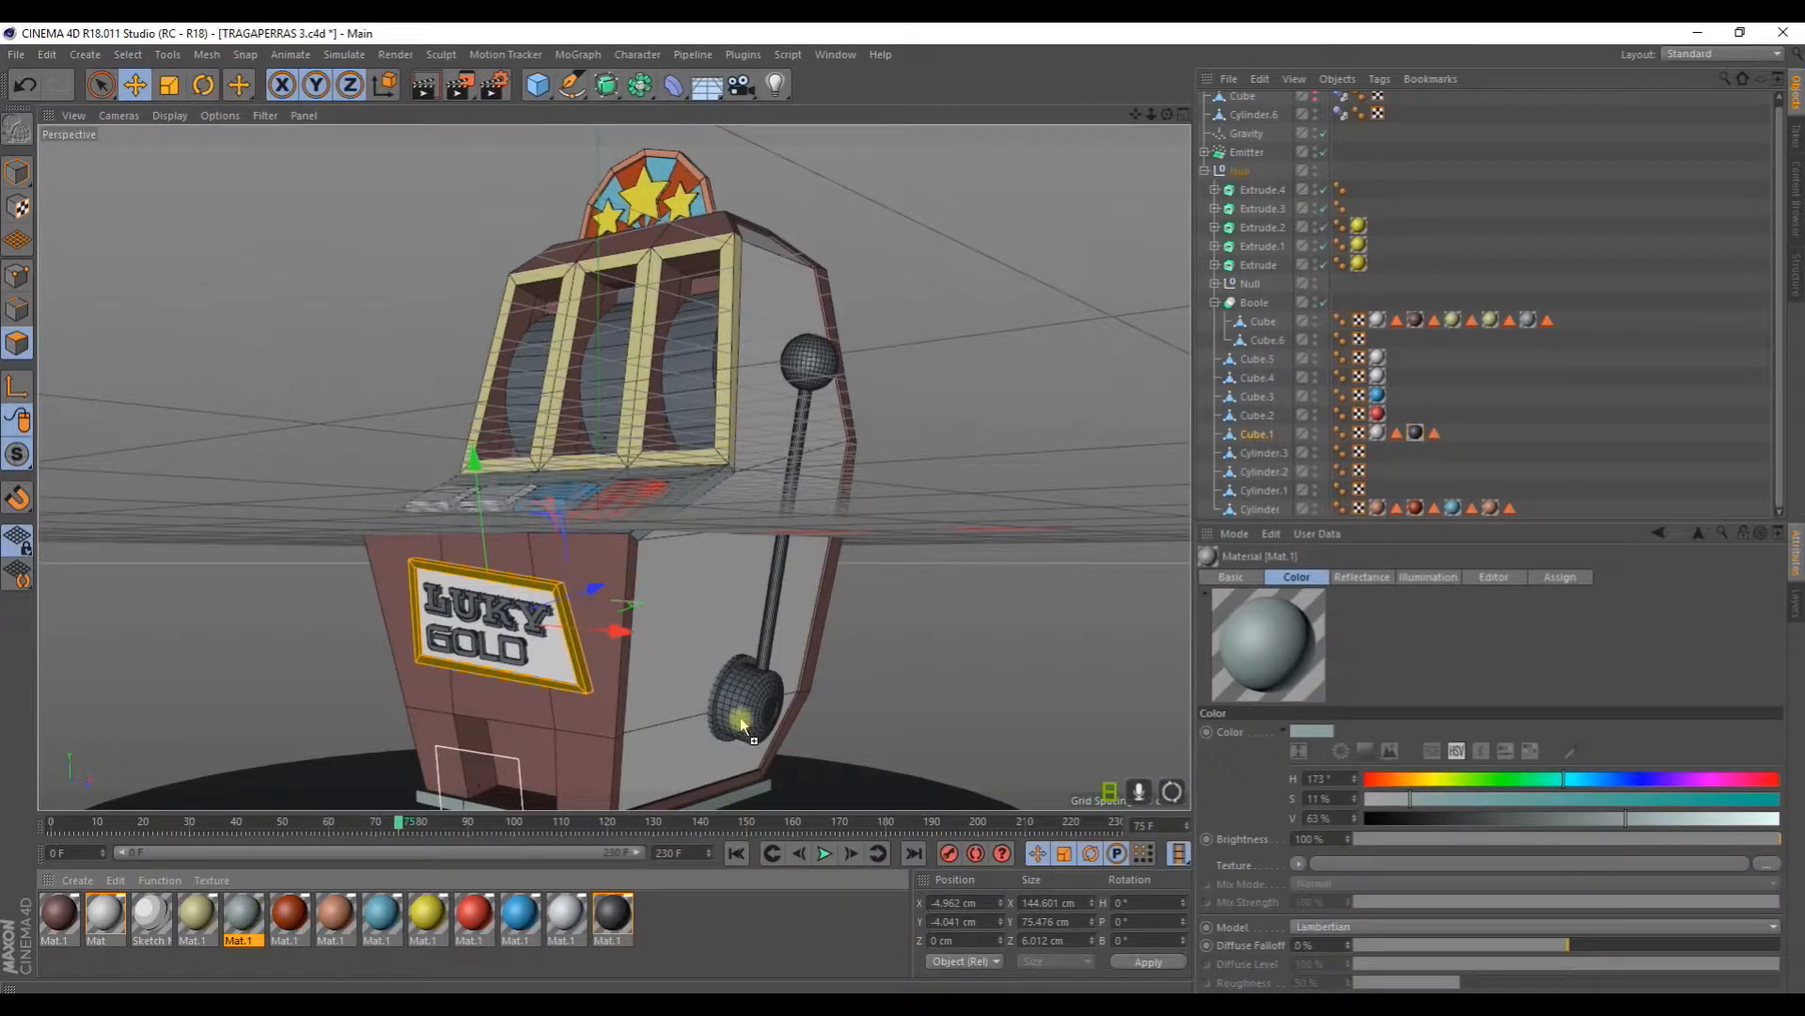
{"action": "left_click_drag", "start_coordinate": [741, 724], "coordinate": [746, 719]}
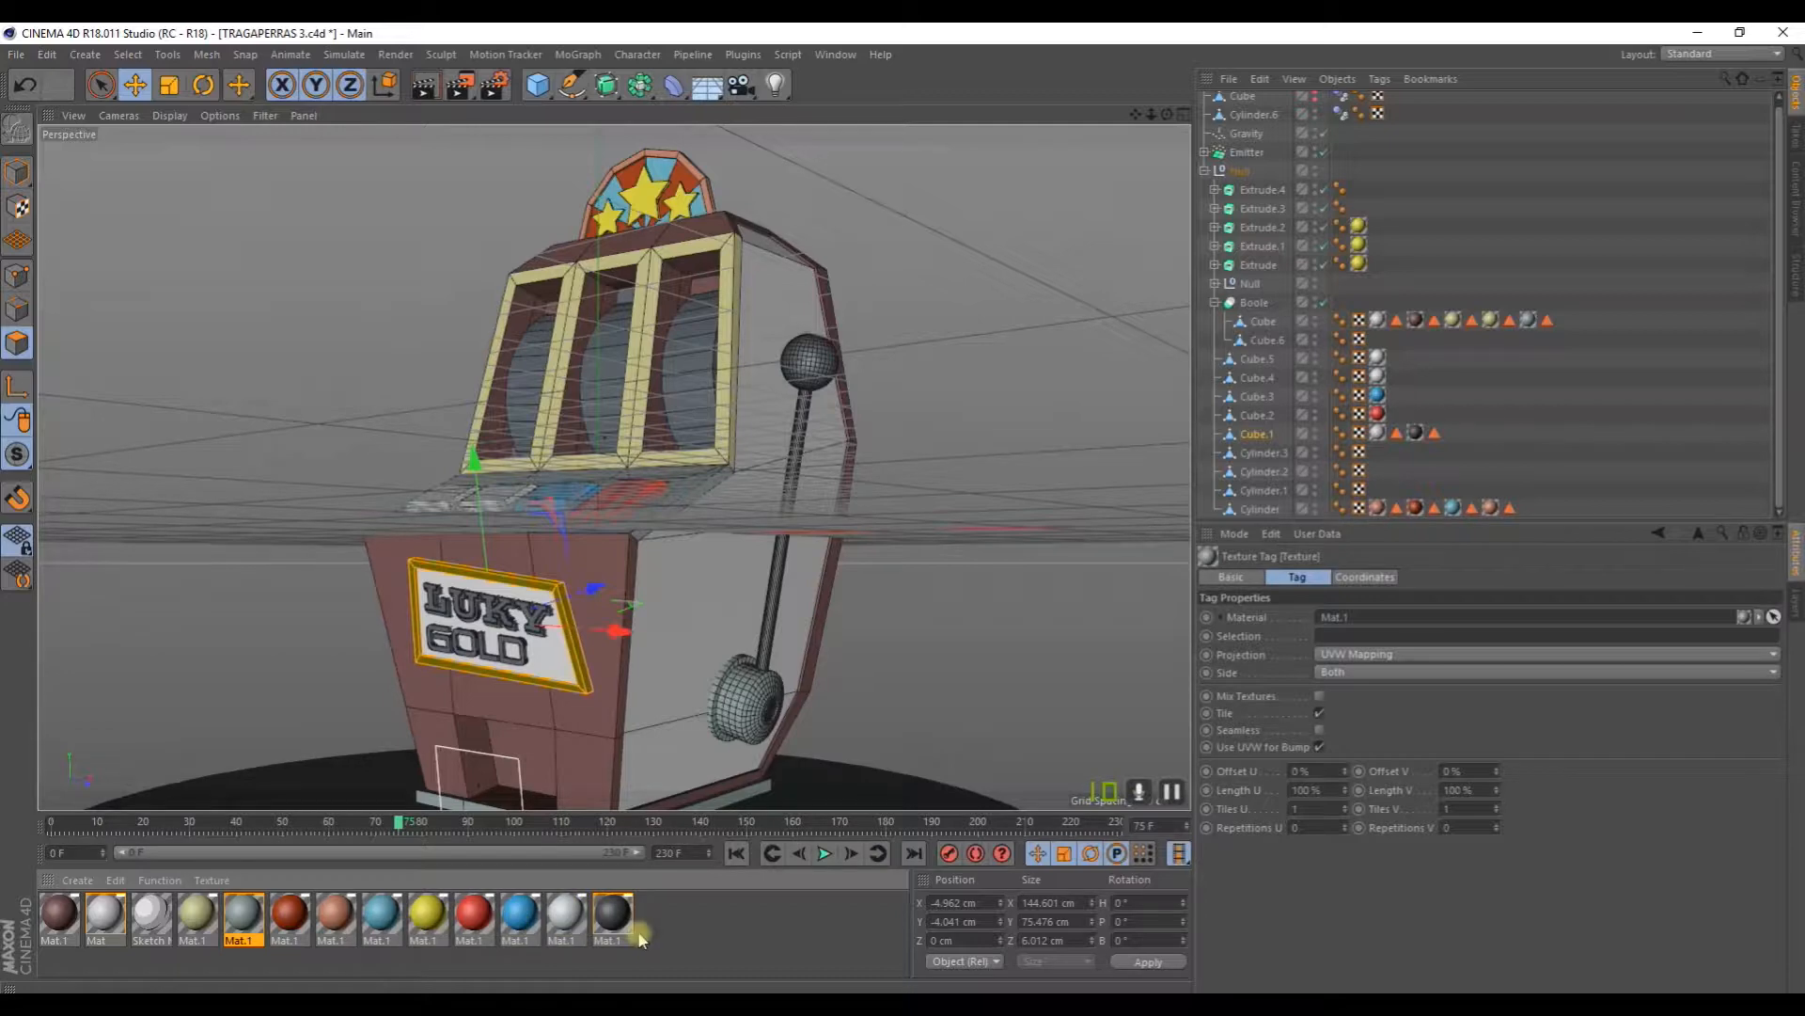
Step: Duplicate the dark gray material, set the copy's value to 66% and apply it to the lever's rod
{"action": "left_click_drag", "start_coordinate": [639, 931], "coordinate": [658, 916], "text": "ctrl"}
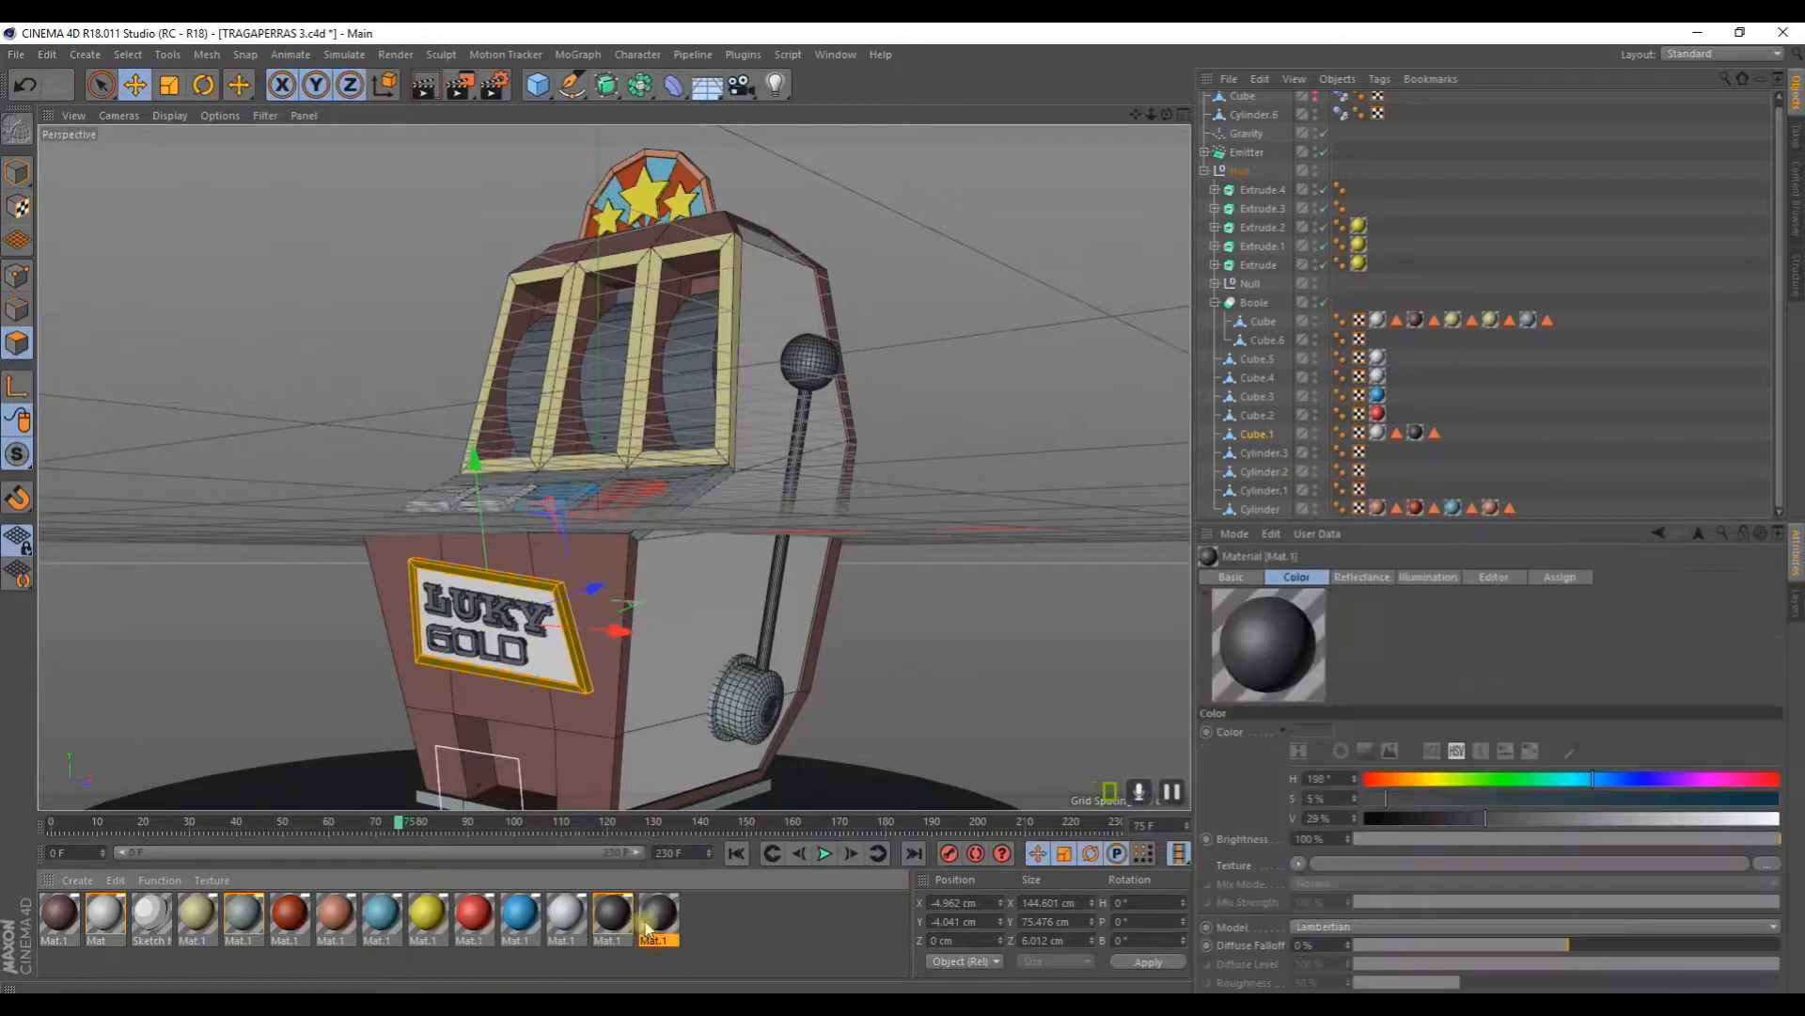
{"action": "double_click", "coordinate": [658, 914]}
{"action": "left_click_drag", "start_coordinate": [663, 301], "coordinate": [784, 303]}
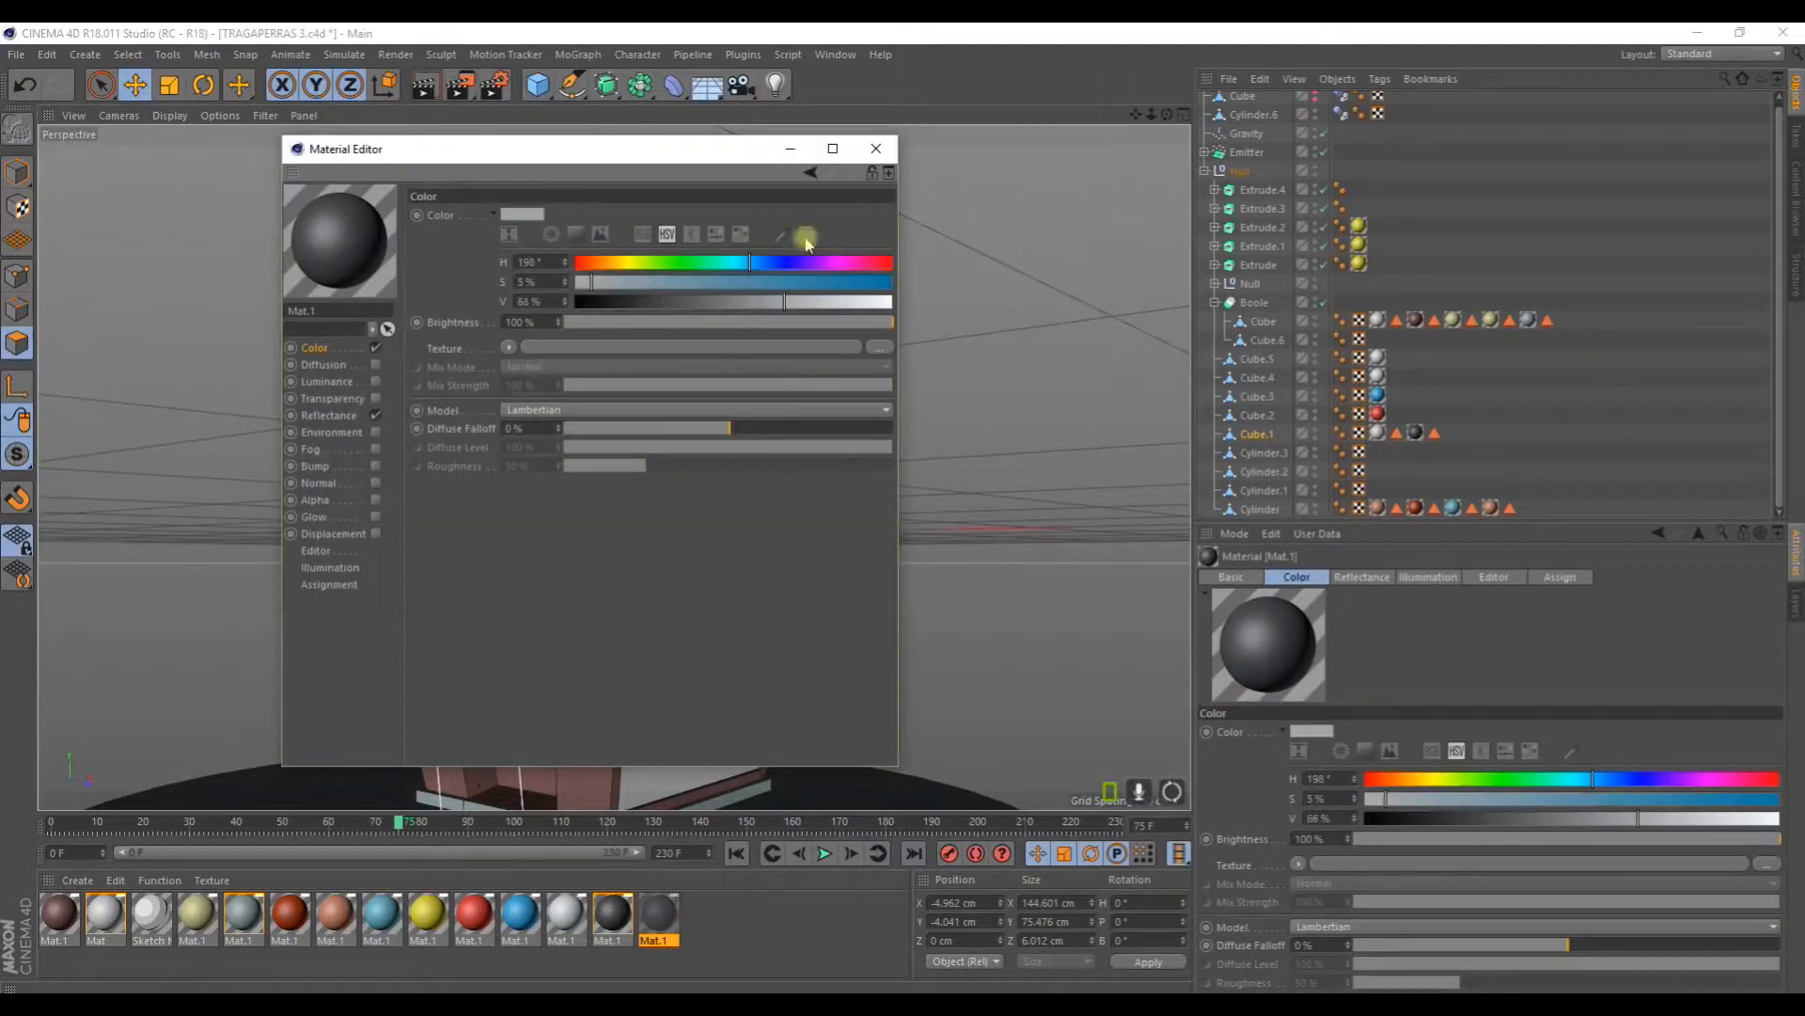
{"action": "left_click", "coordinate": [876, 147]}
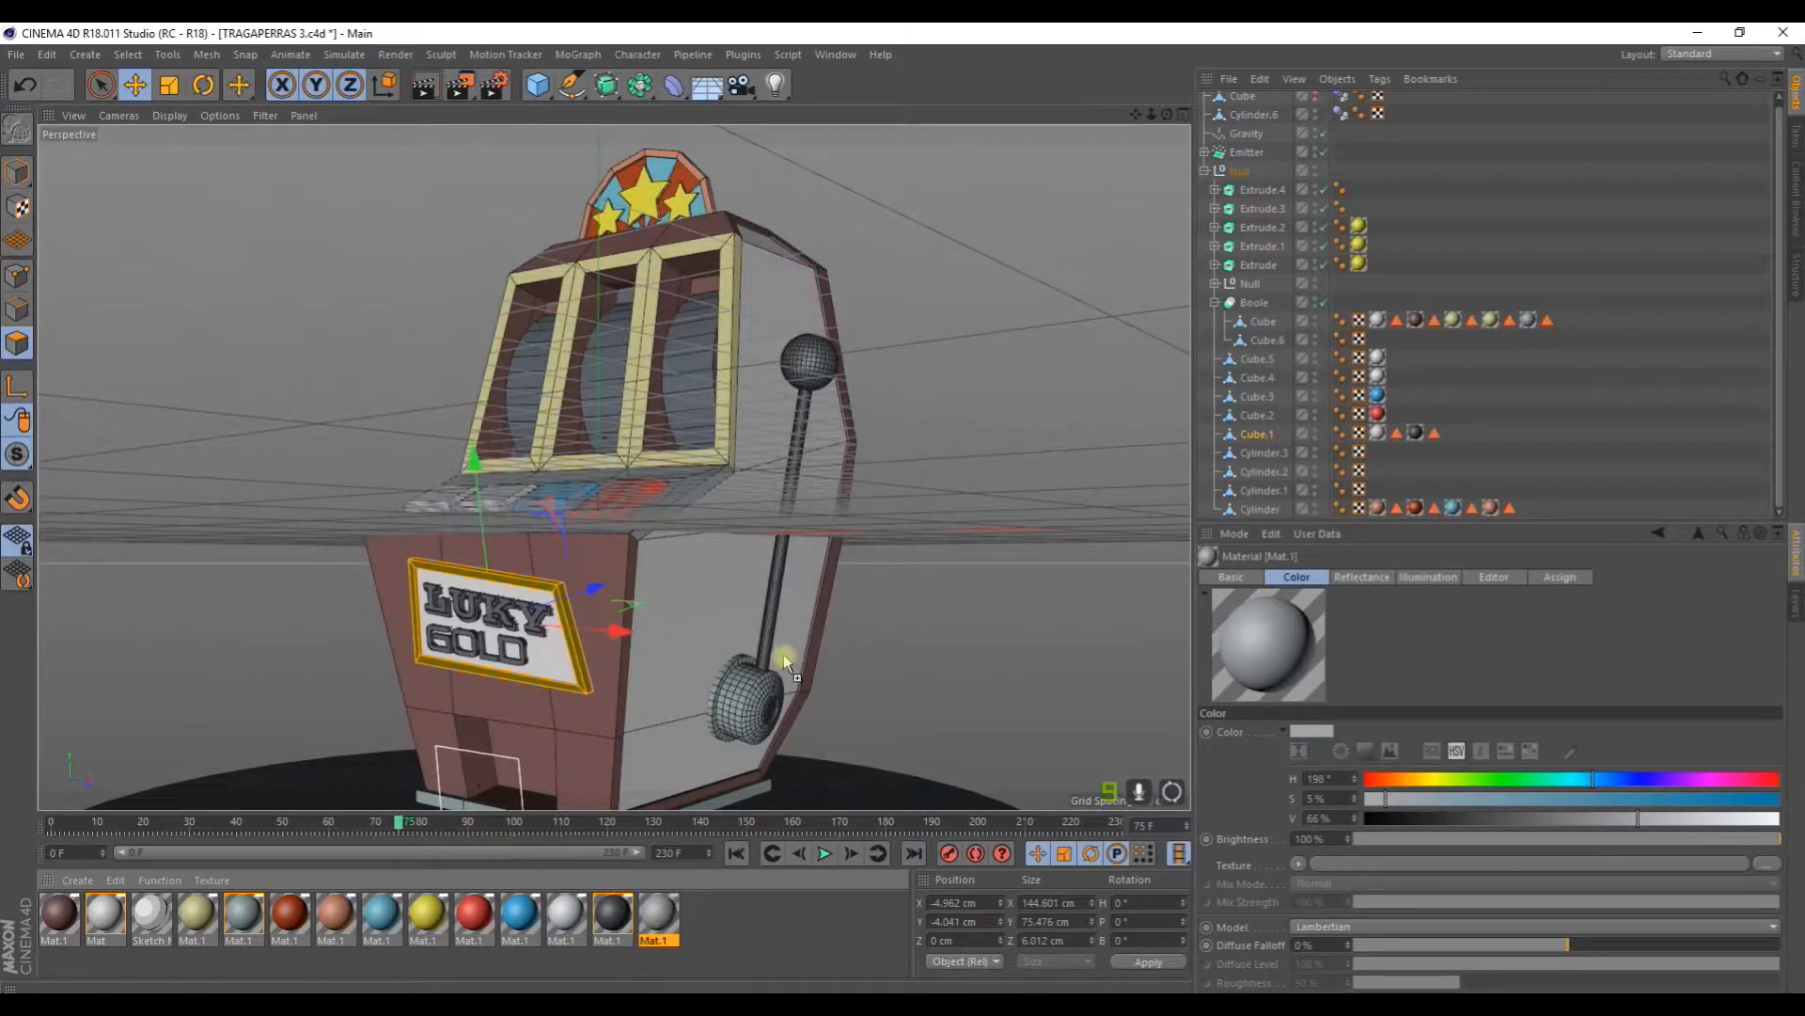
{"action": "left_click_drag", "start_coordinate": [770, 644], "coordinate": [767, 646]}
{"action": "middle_click_drag", "start_coordinate": [769, 641], "coordinate": [707, 738], "text": "alt"}
Step: Apply the existing bright red material to the ball at the end of the lever
{"action": "left_click_drag", "start_coordinate": [476, 915], "coordinate": [733, 483]}
{"action": "right_click_drag", "start_coordinate": [733, 487], "coordinate": [611, 570], "text": "alt"}
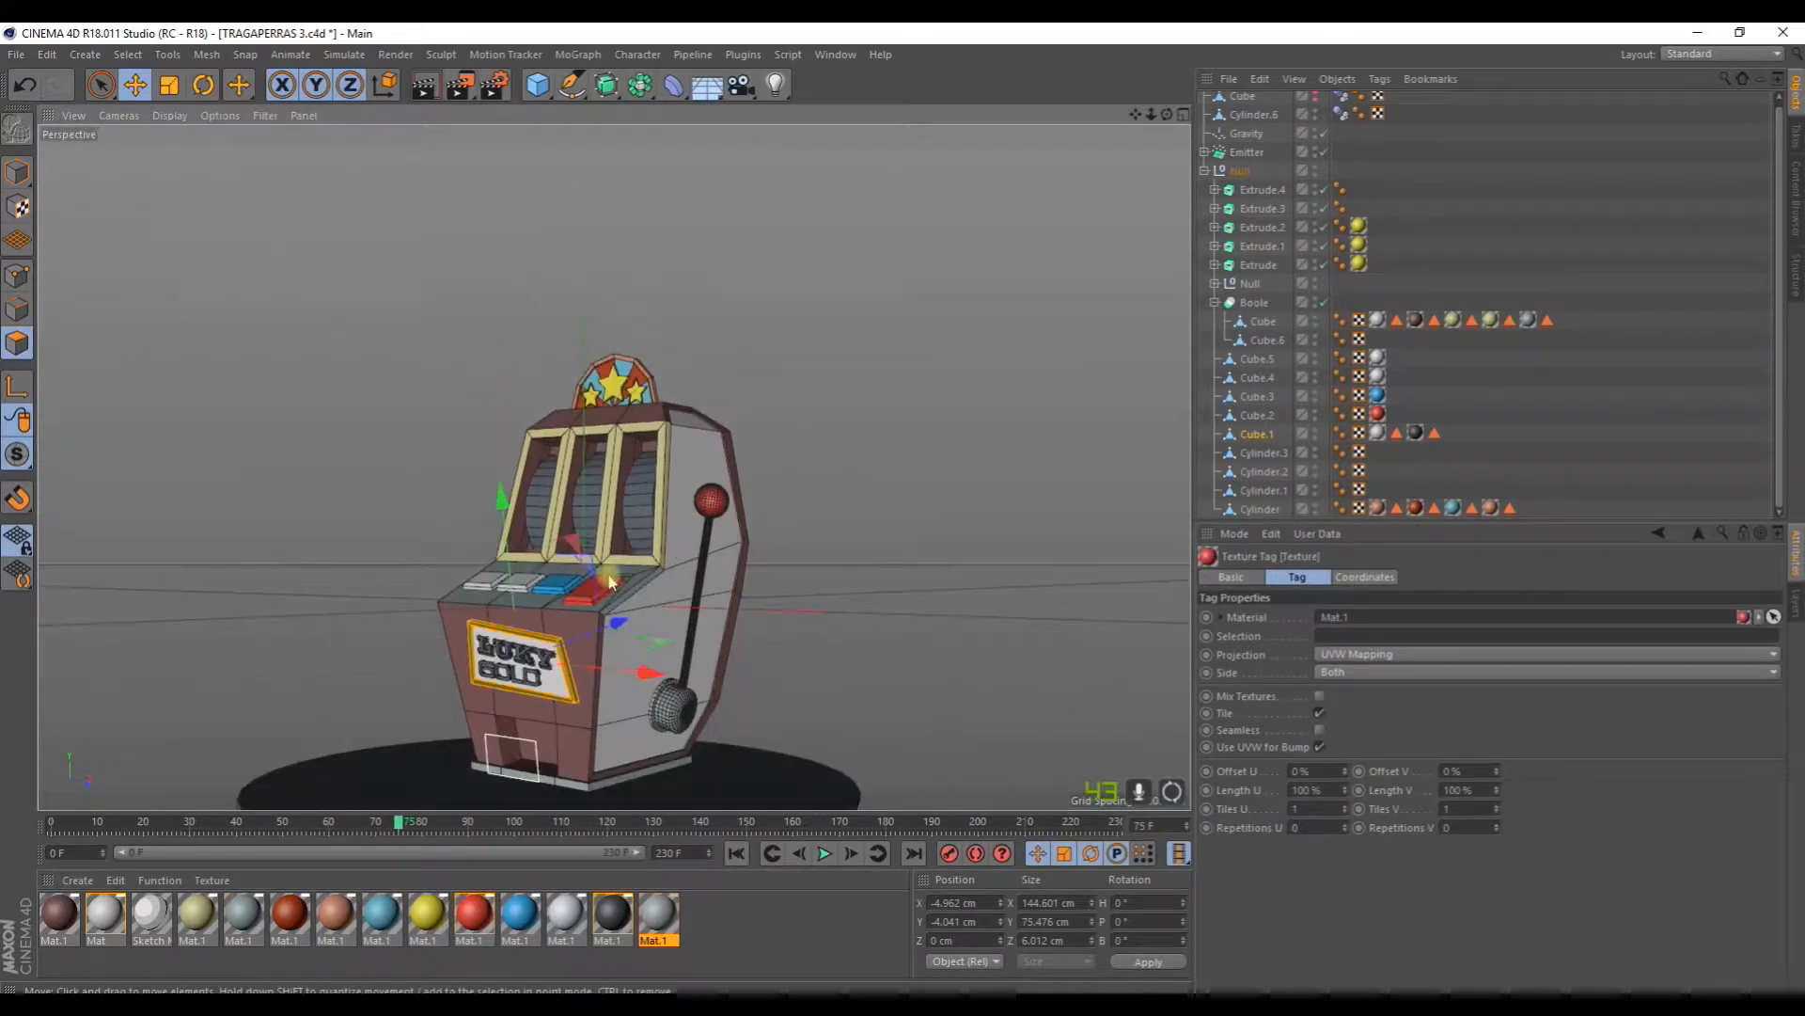
{"action": "left_click_drag", "start_coordinate": [607, 574], "coordinate": [637, 609], "text": "alt"}
{"action": "middle_click_drag", "start_coordinate": [651, 621], "coordinate": [663, 530], "text": "alt"}
{"action": "left_click_drag", "start_coordinate": [664, 529], "coordinate": [653, 574], "text": "alt"}
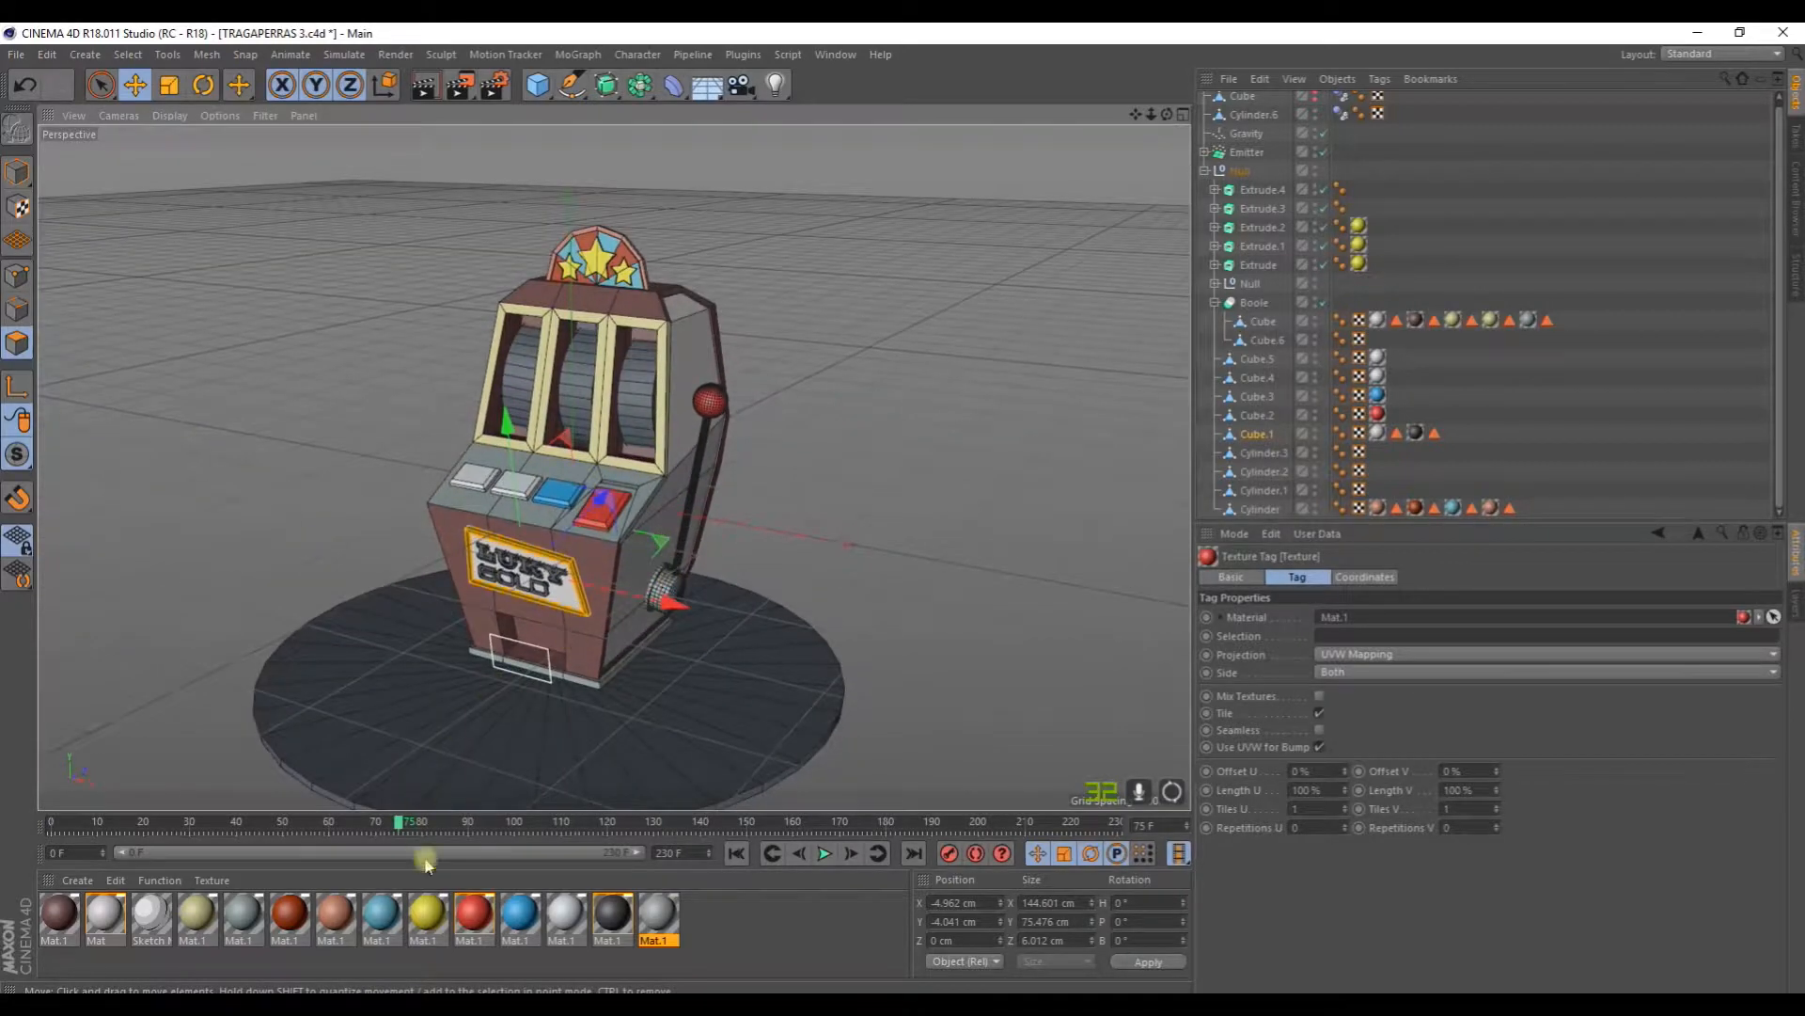
Step: Apply the existing dark orange-red material to the round floor disc and render a preview of the view
{"action": "left_click_drag", "start_coordinate": [356, 729], "coordinate": [358, 728]}
{"action": "middle_click_drag", "start_coordinate": [449, 684], "coordinate": [391, 618], "text": "alt"}
{"action": "left_click", "coordinate": [423, 92]}
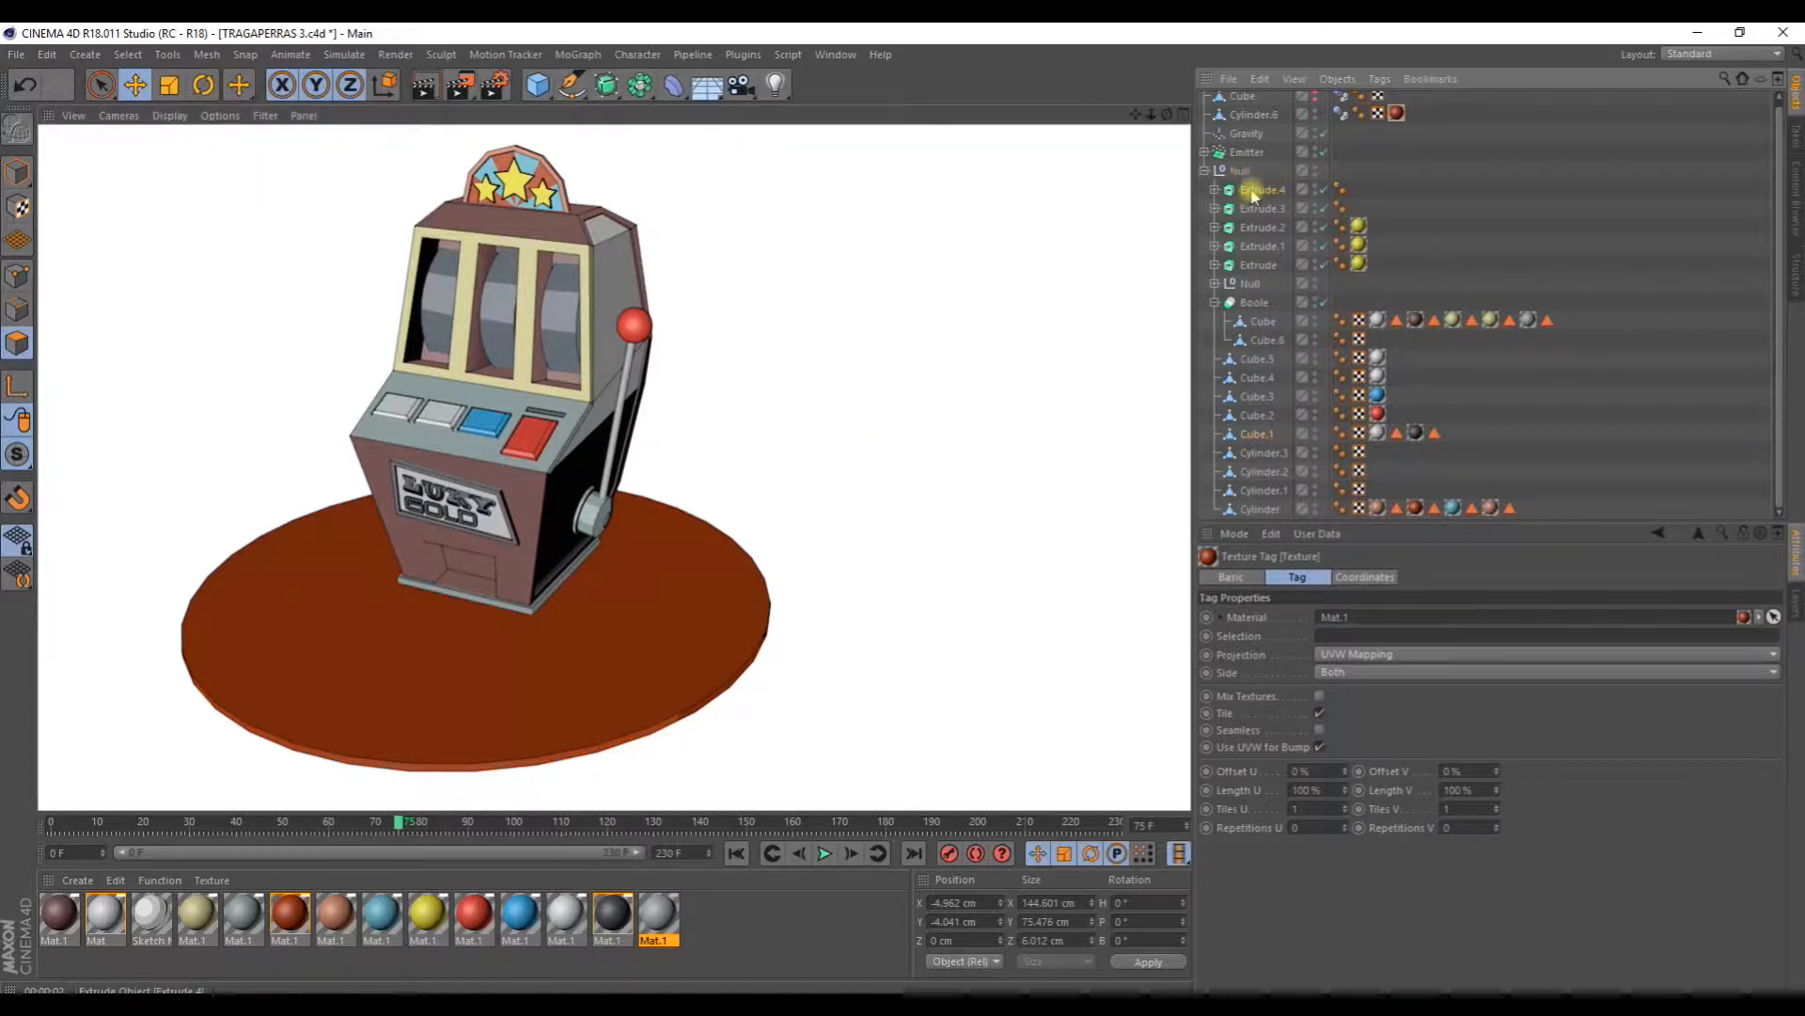
Step: Check the font of the GOLD text object and set the LUKY text's font to Venus Rising
{"action": "left_click", "coordinate": [1255, 189]}
{"action": "left_click", "coordinate": [1214, 189]}
{"action": "left_click", "coordinate": [1257, 209]}
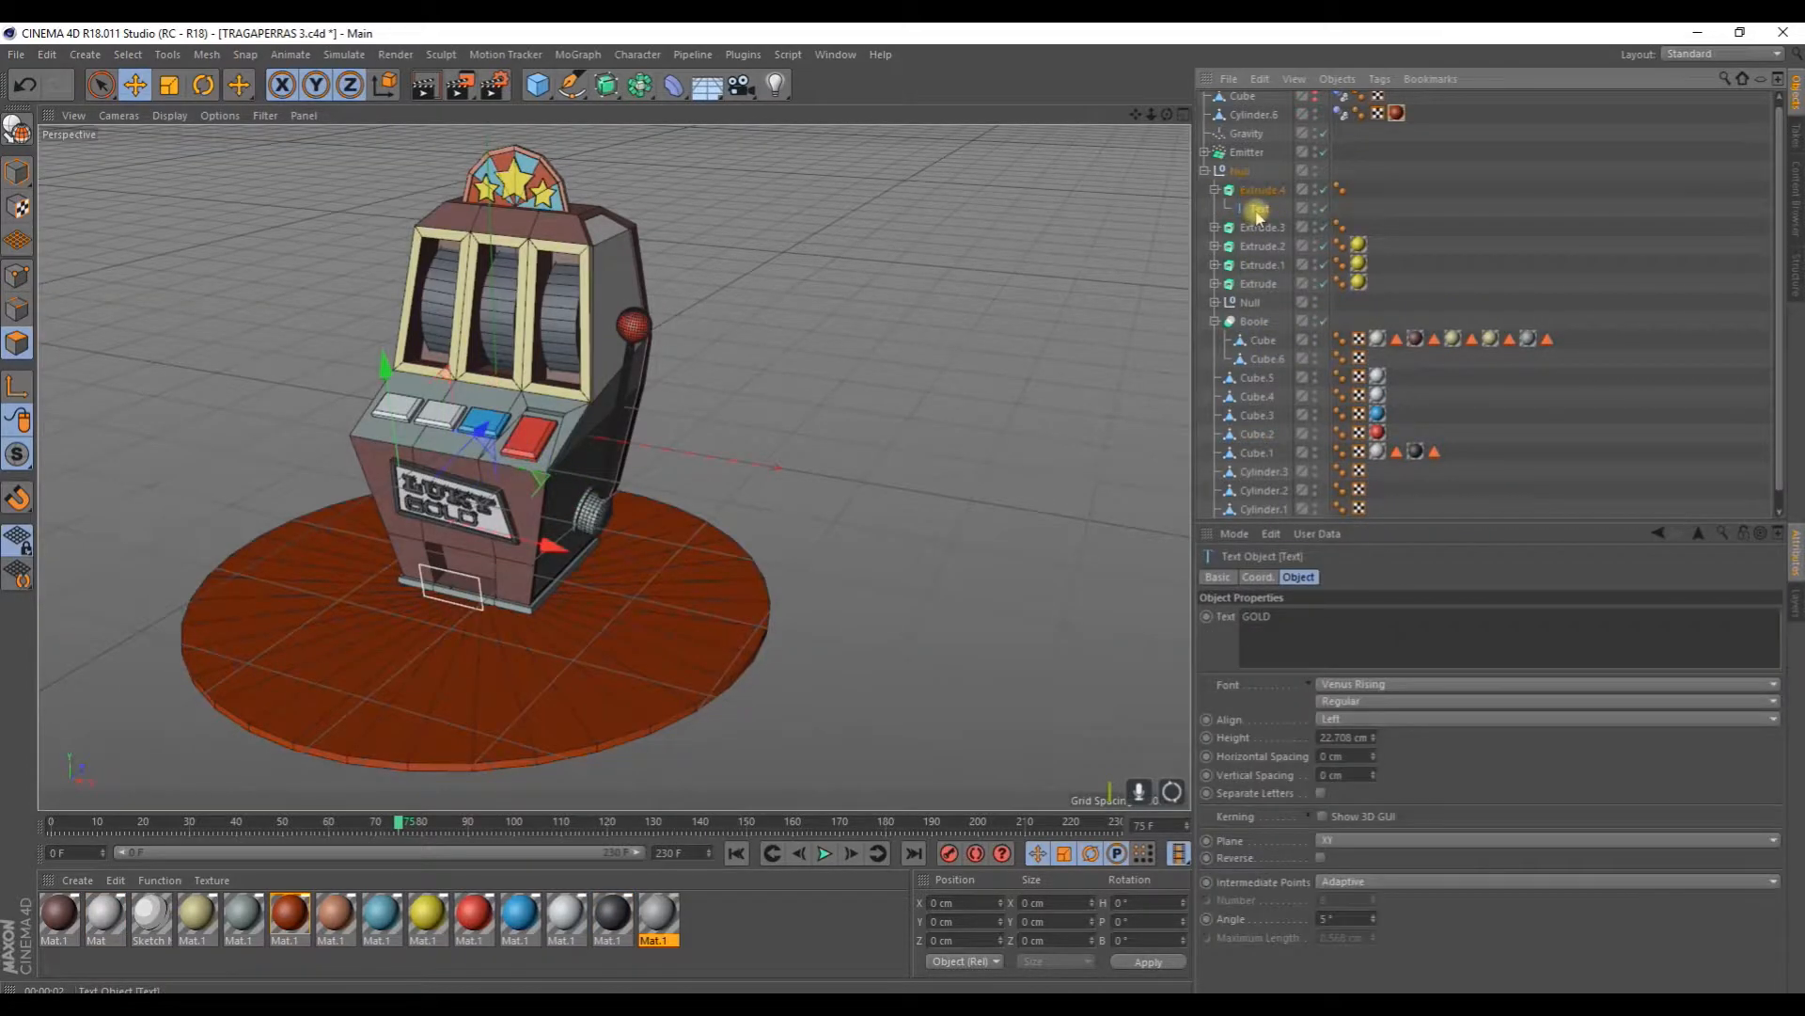
{"action": "left_click", "coordinate": [1214, 227]}
{"action": "left_click", "coordinate": [1259, 246]}
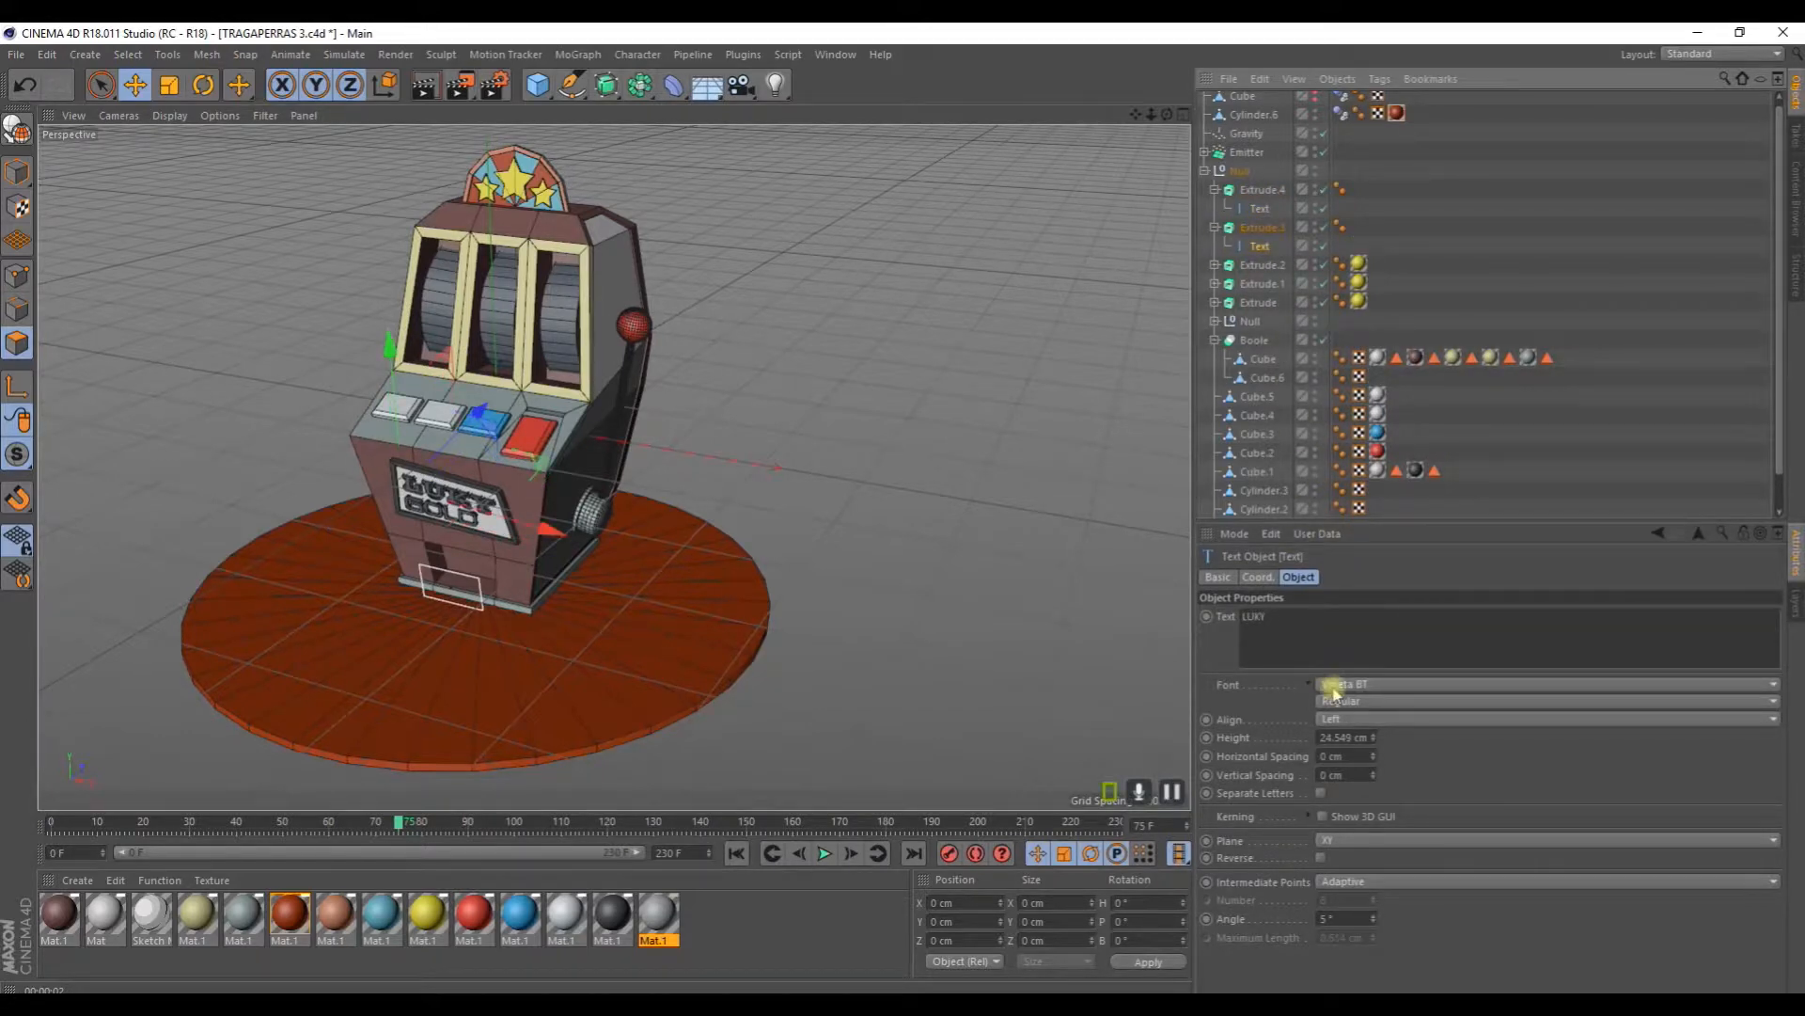
{"action": "left_click", "coordinate": [1260, 213]}
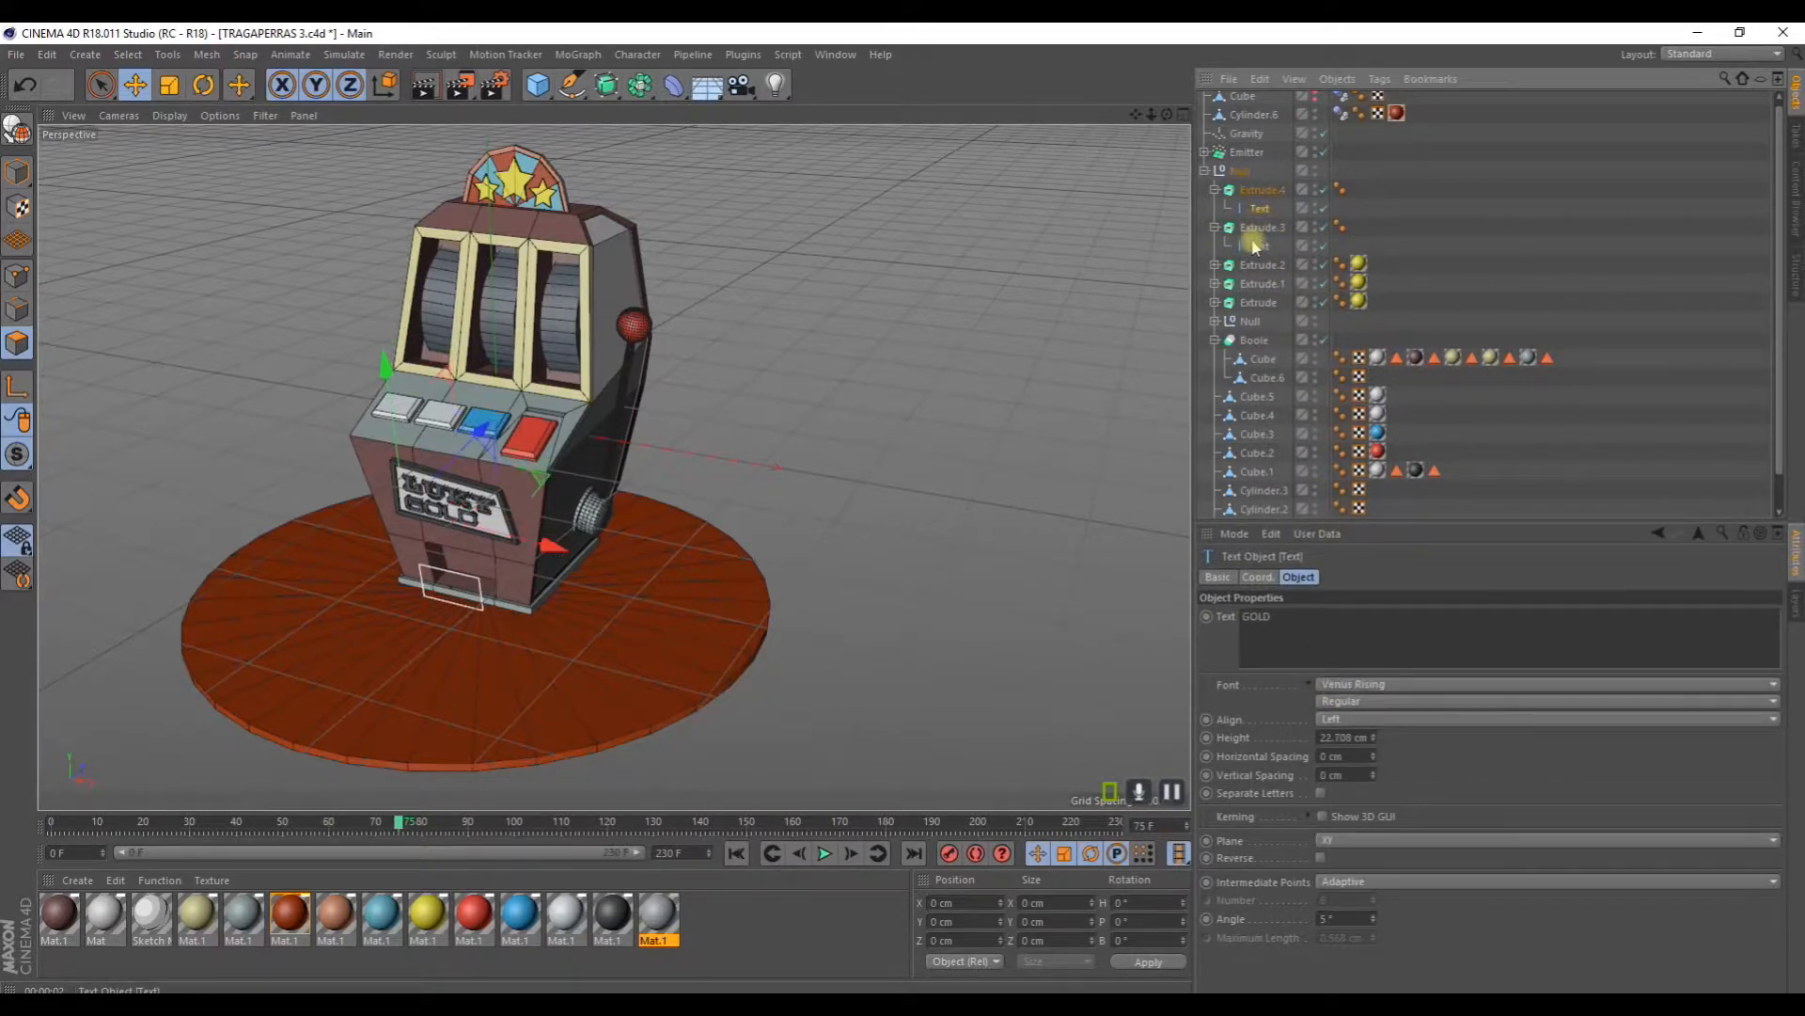
{"action": "left_click", "coordinate": [1256, 247]}
{"action": "left_click", "coordinate": [1361, 685]}
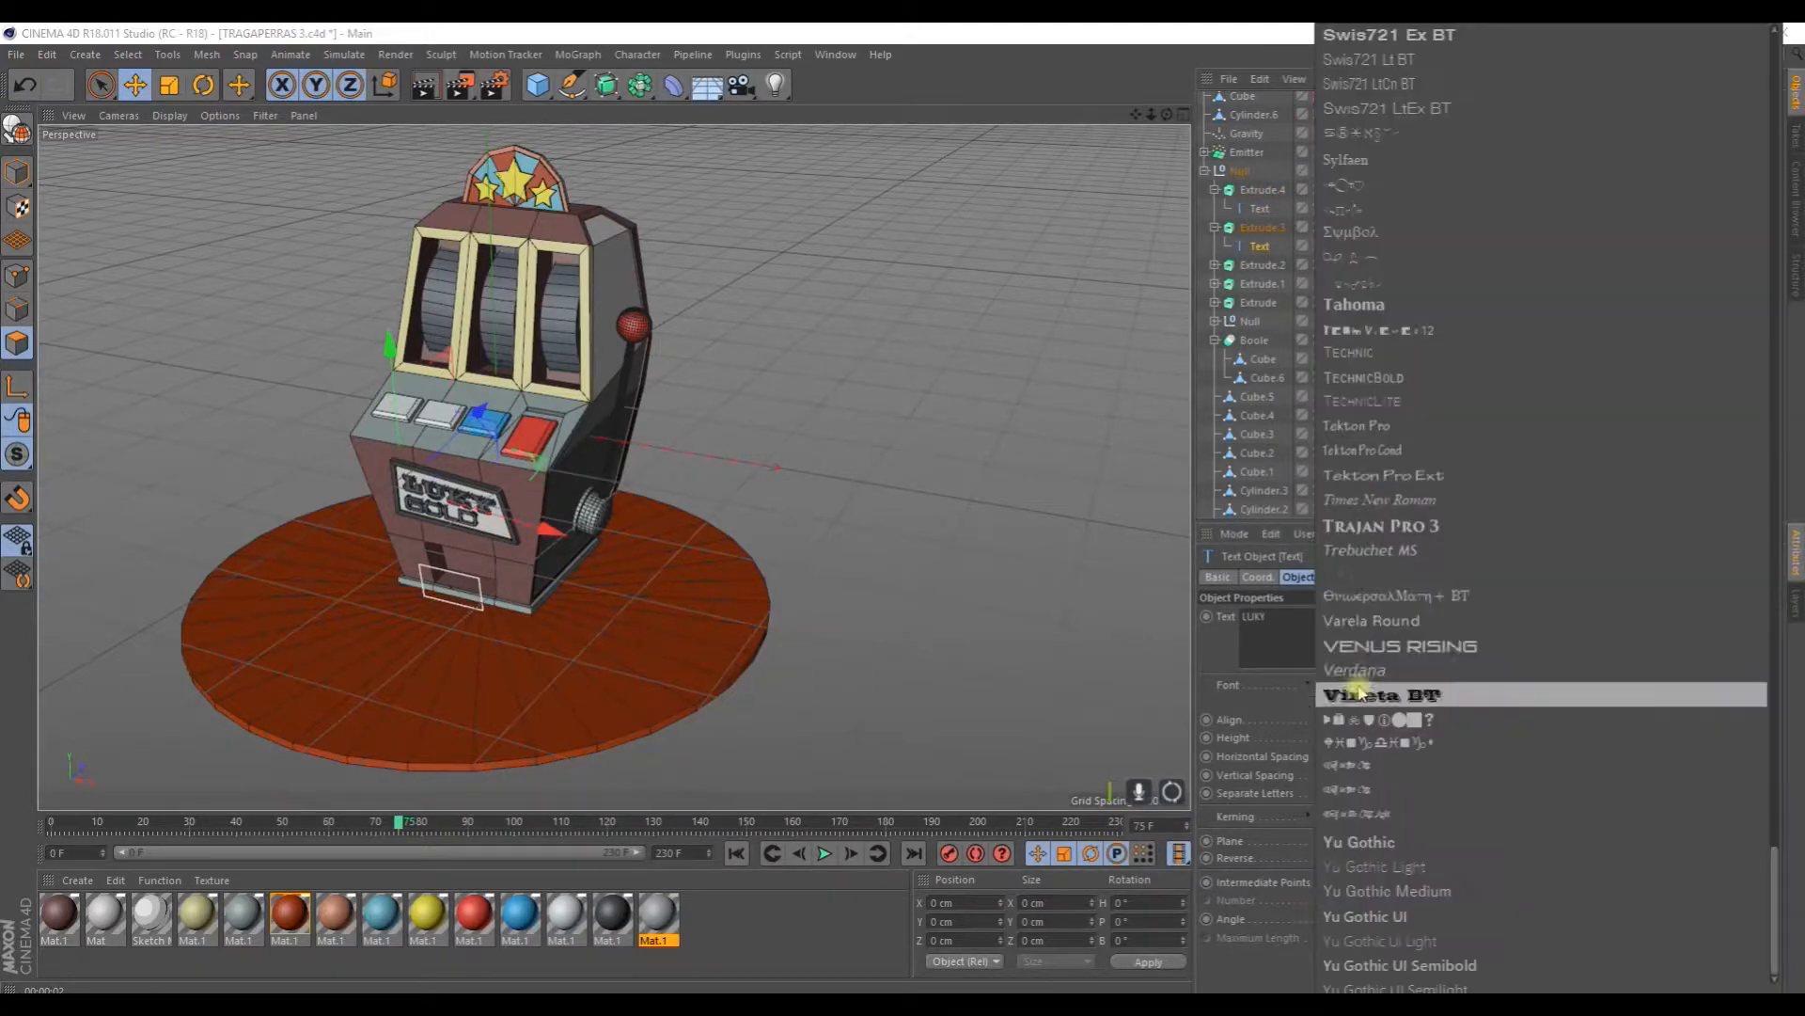
{"action": "left_click", "coordinate": [1362, 647]}
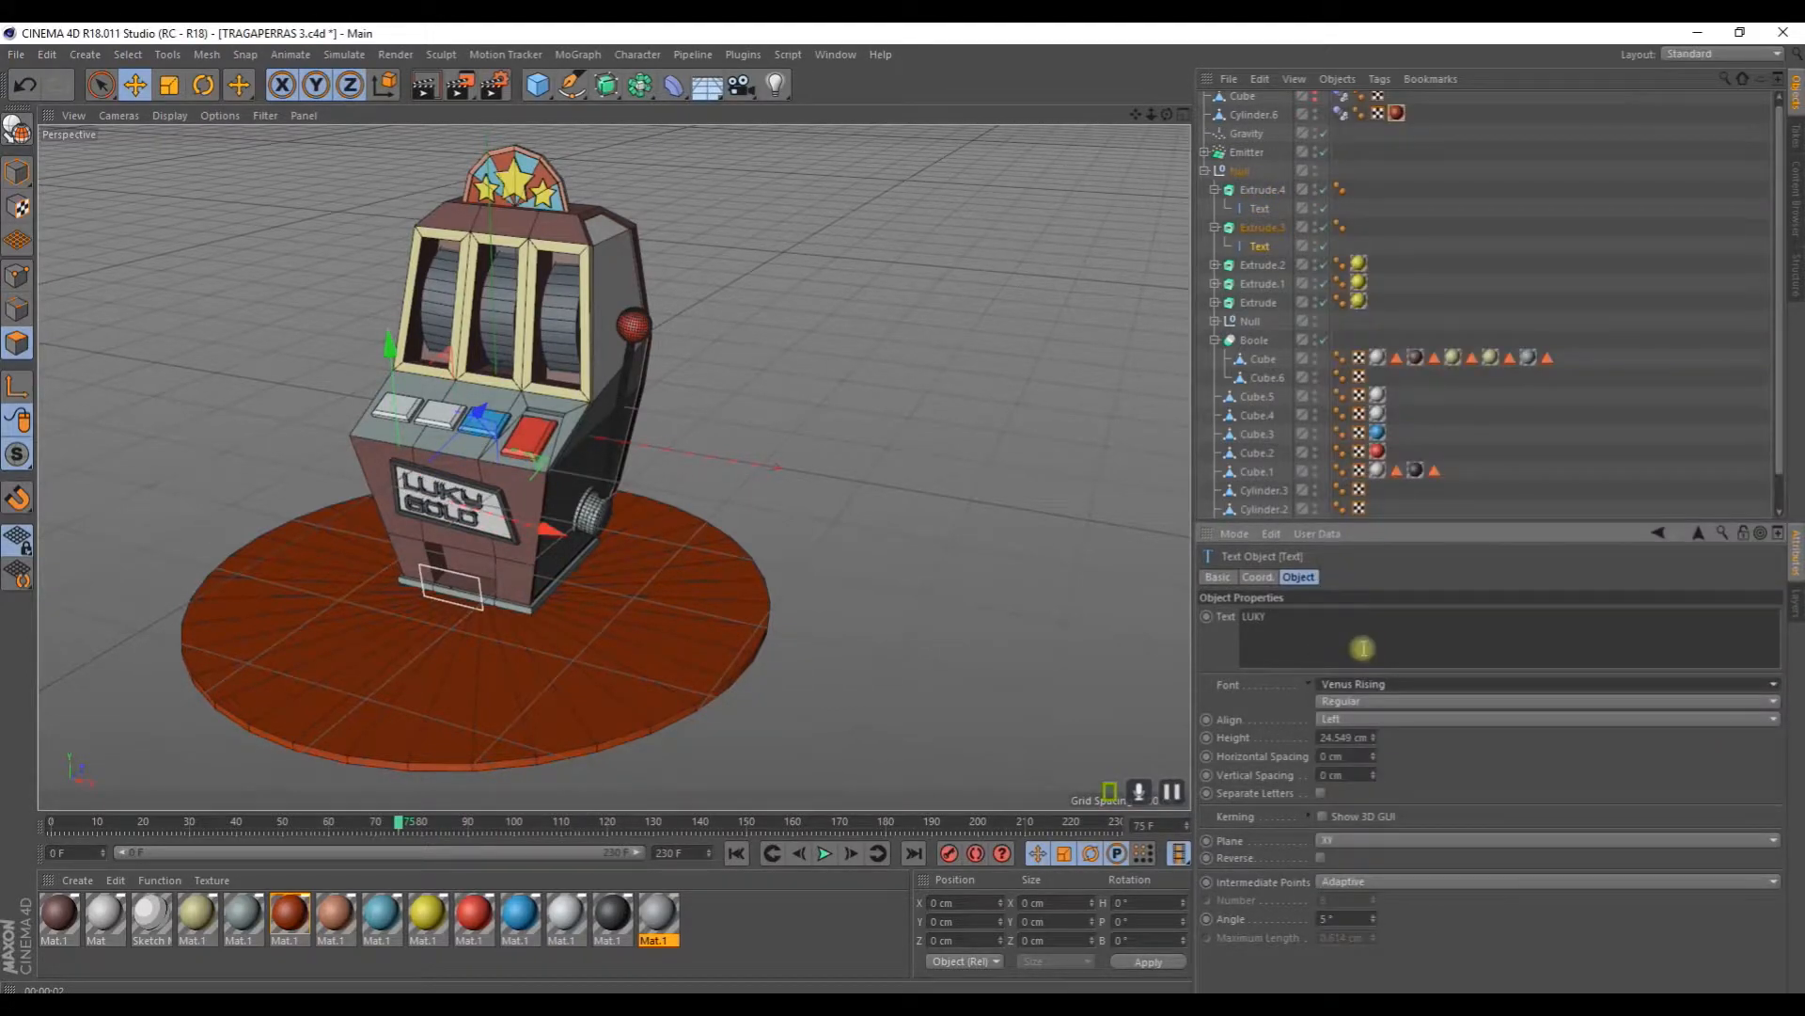
Step: Scale the LUKY text up to a height of about 26.7 cm and shift it slightly left on the nameplate
{"action": "scroll", "coordinate": [413, 508], "scroll_direction": "up", "scroll_amount": 6}
{"action": "left_click_drag", "start_coordinate": [427, 527], "coordinate": [516, 436], "text": "alt"}
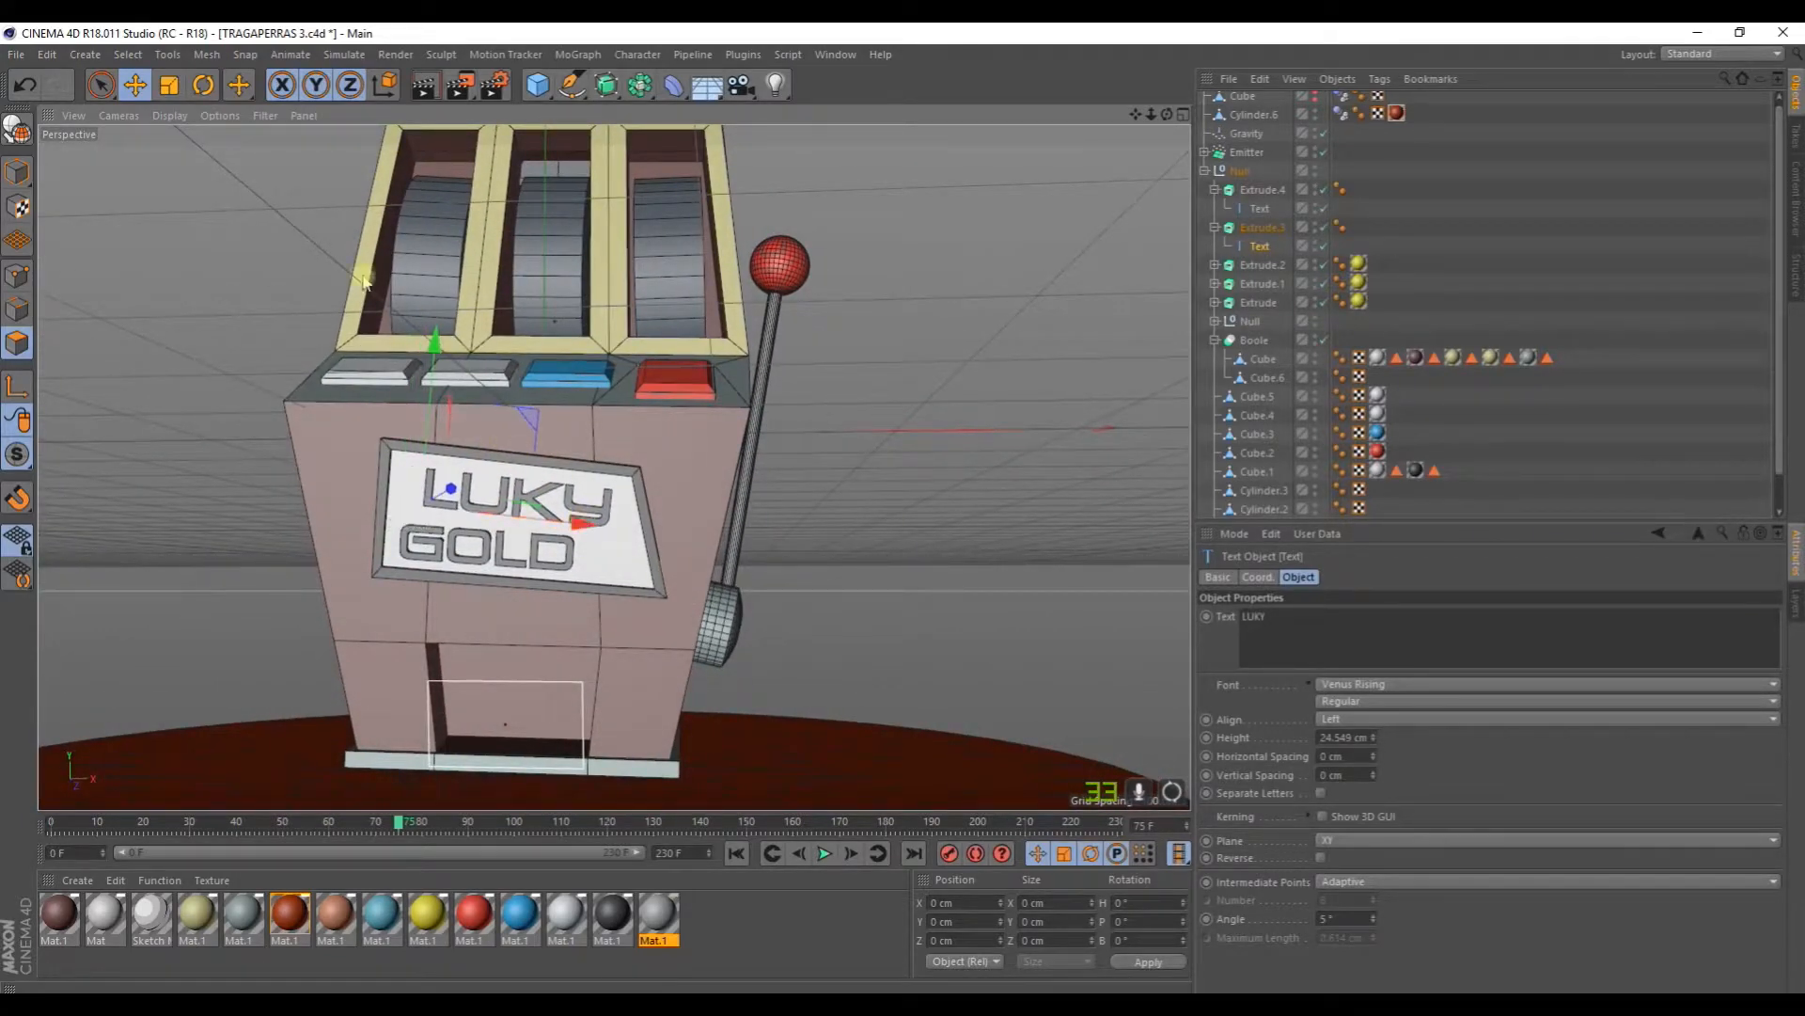
{"action": "left_click", "coordinate": [169, 86]}
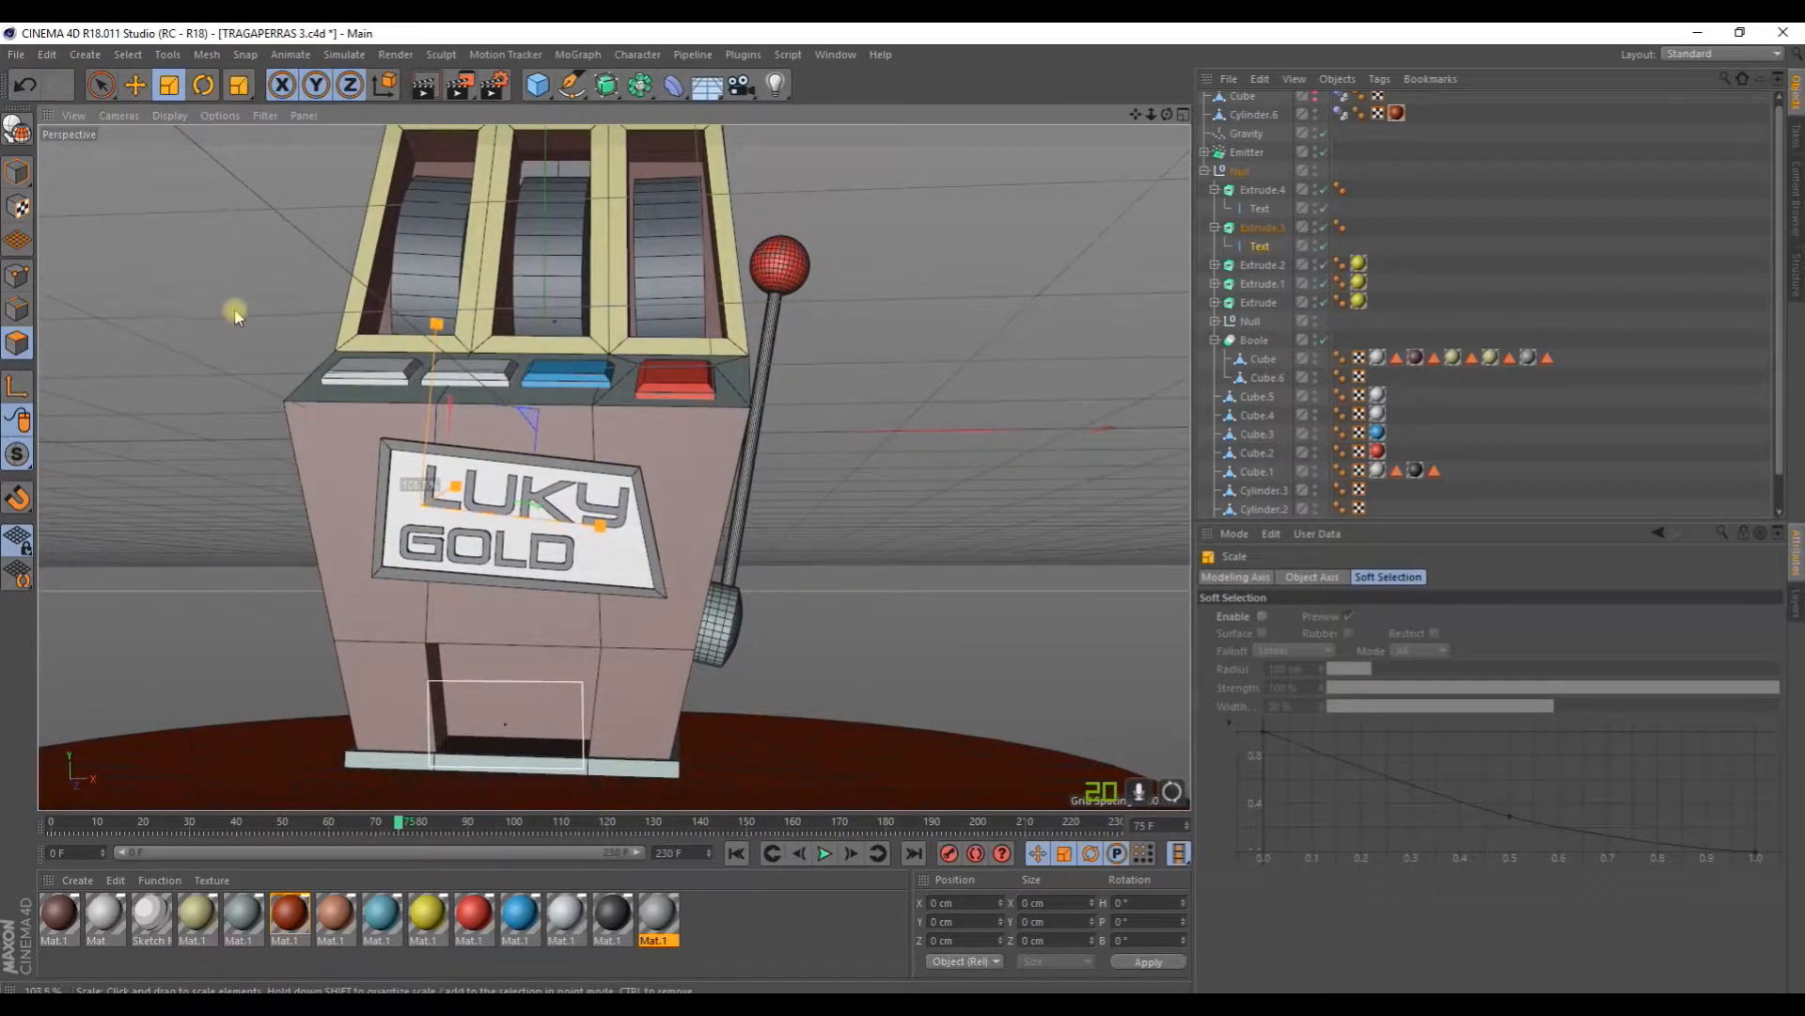
{"action": "left_click", "coordinate": [134, 85]}
{"action": "left_click_drag", "start_coordinate": [584, 523], "coordinate": [574, 525]}
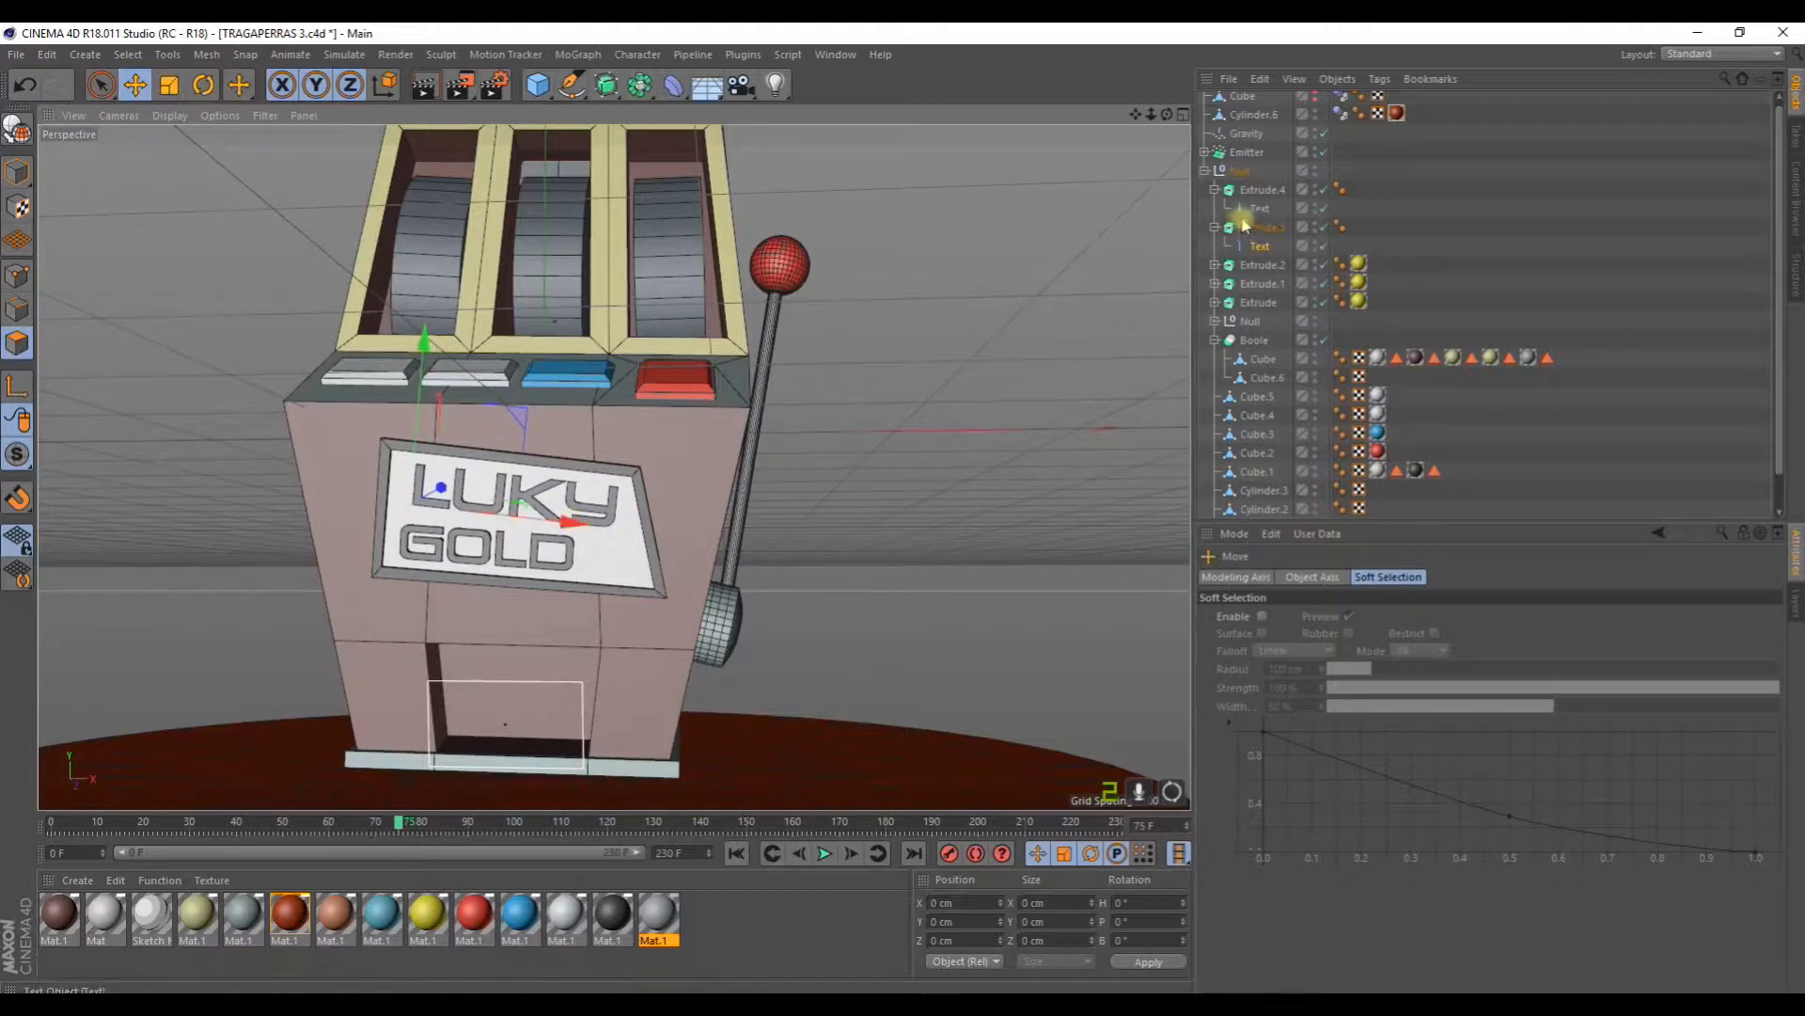
{"action": "left_click", "coordinate": [1257, 246]}
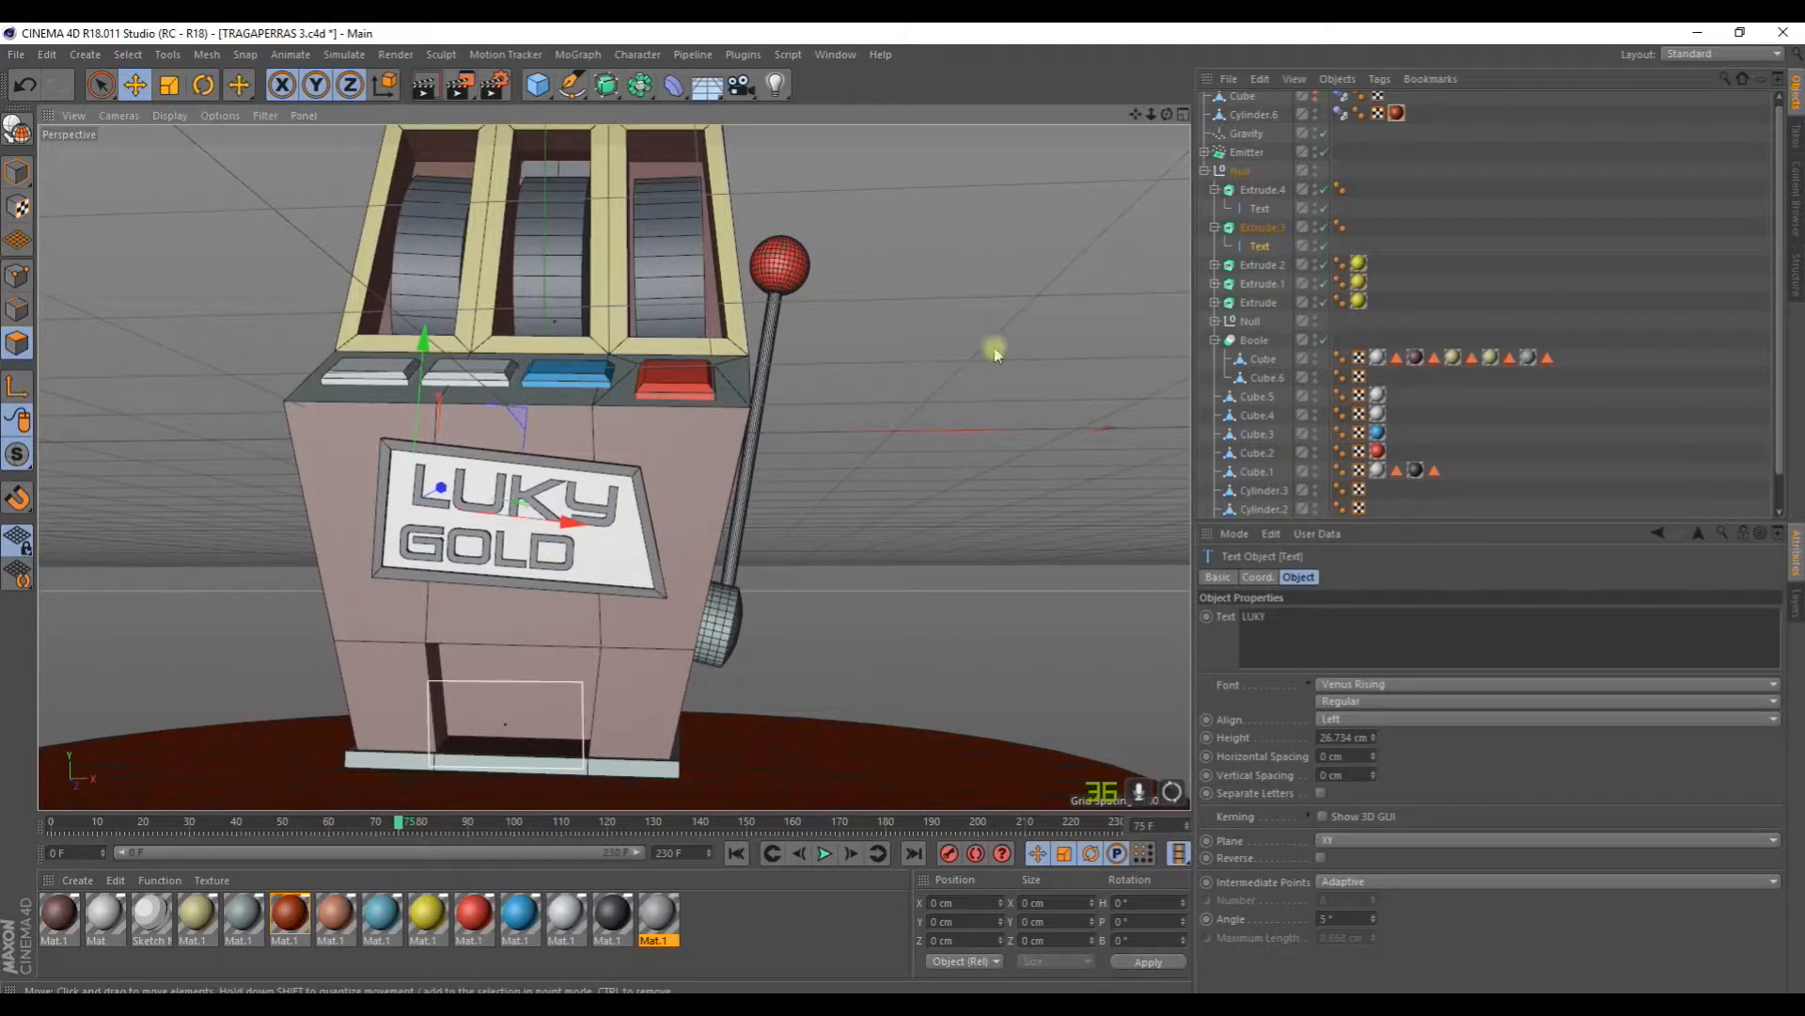
Step: Nudge the extruded GOLD text slightly right and rotate its bank by about 1.6° on the nameplate
{"action": "left_click", "coordinate": [1261, 190]}
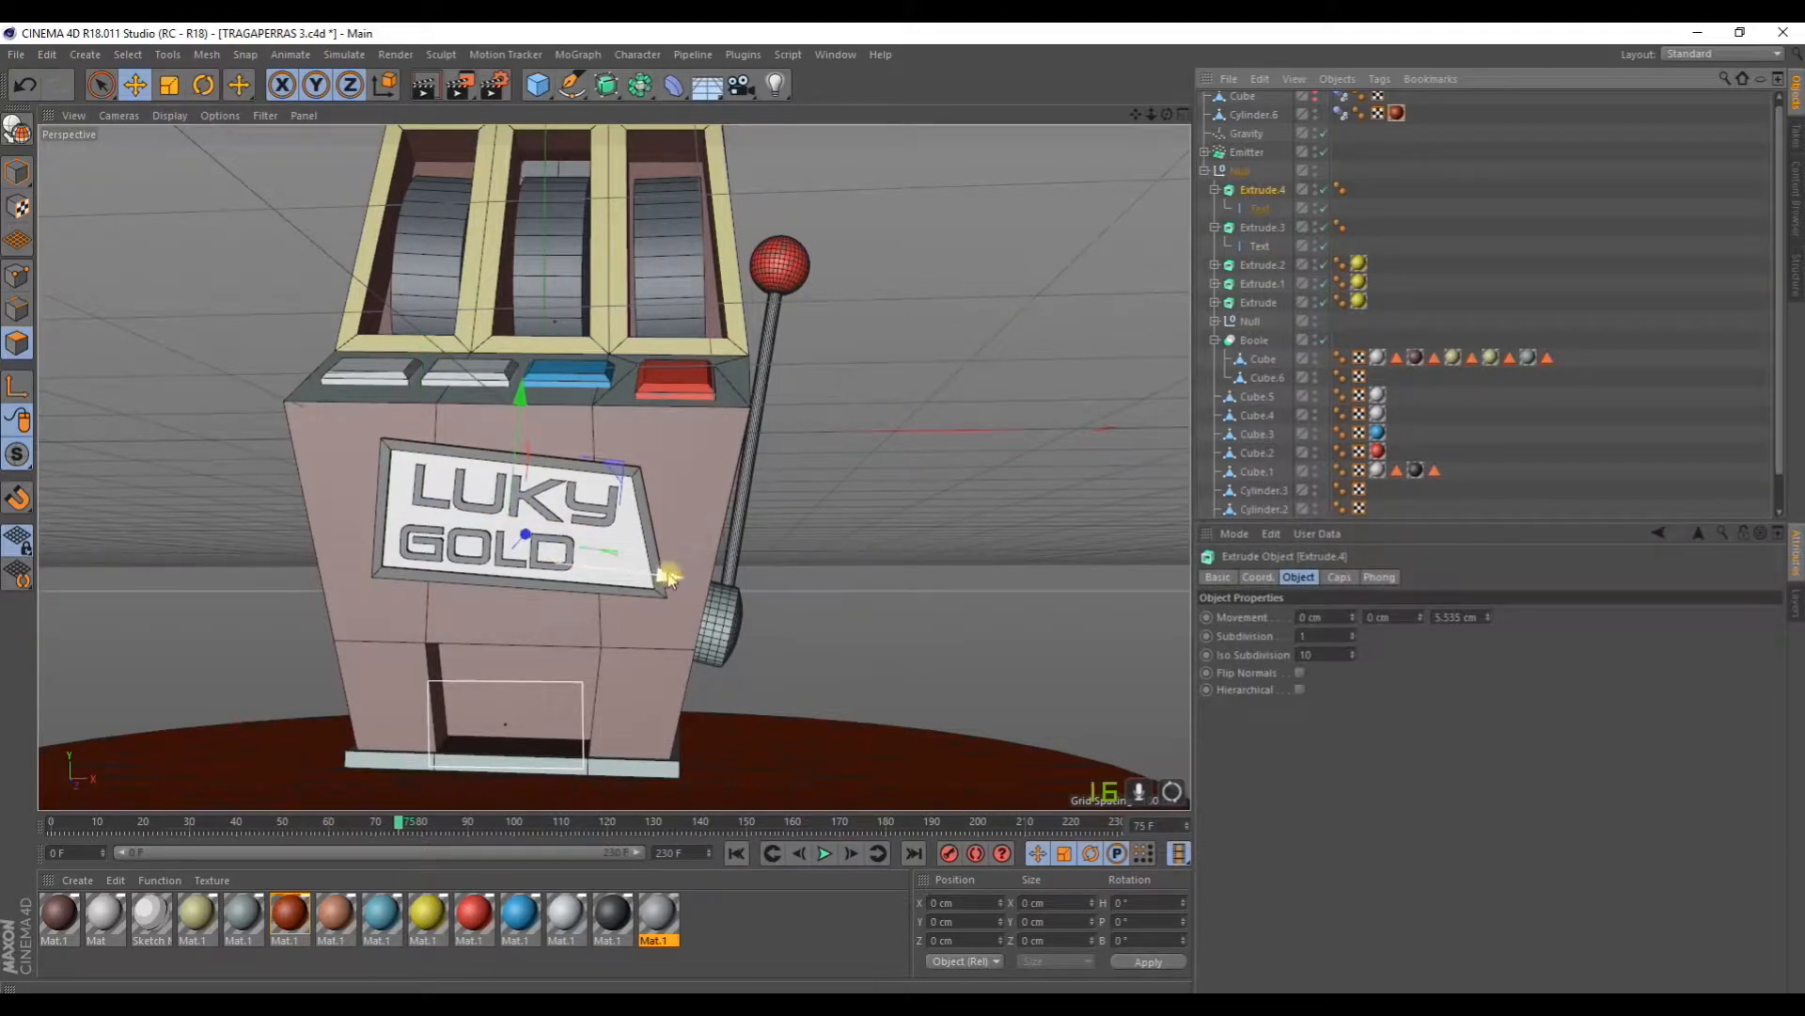
{"action": "key", "text": "r"}
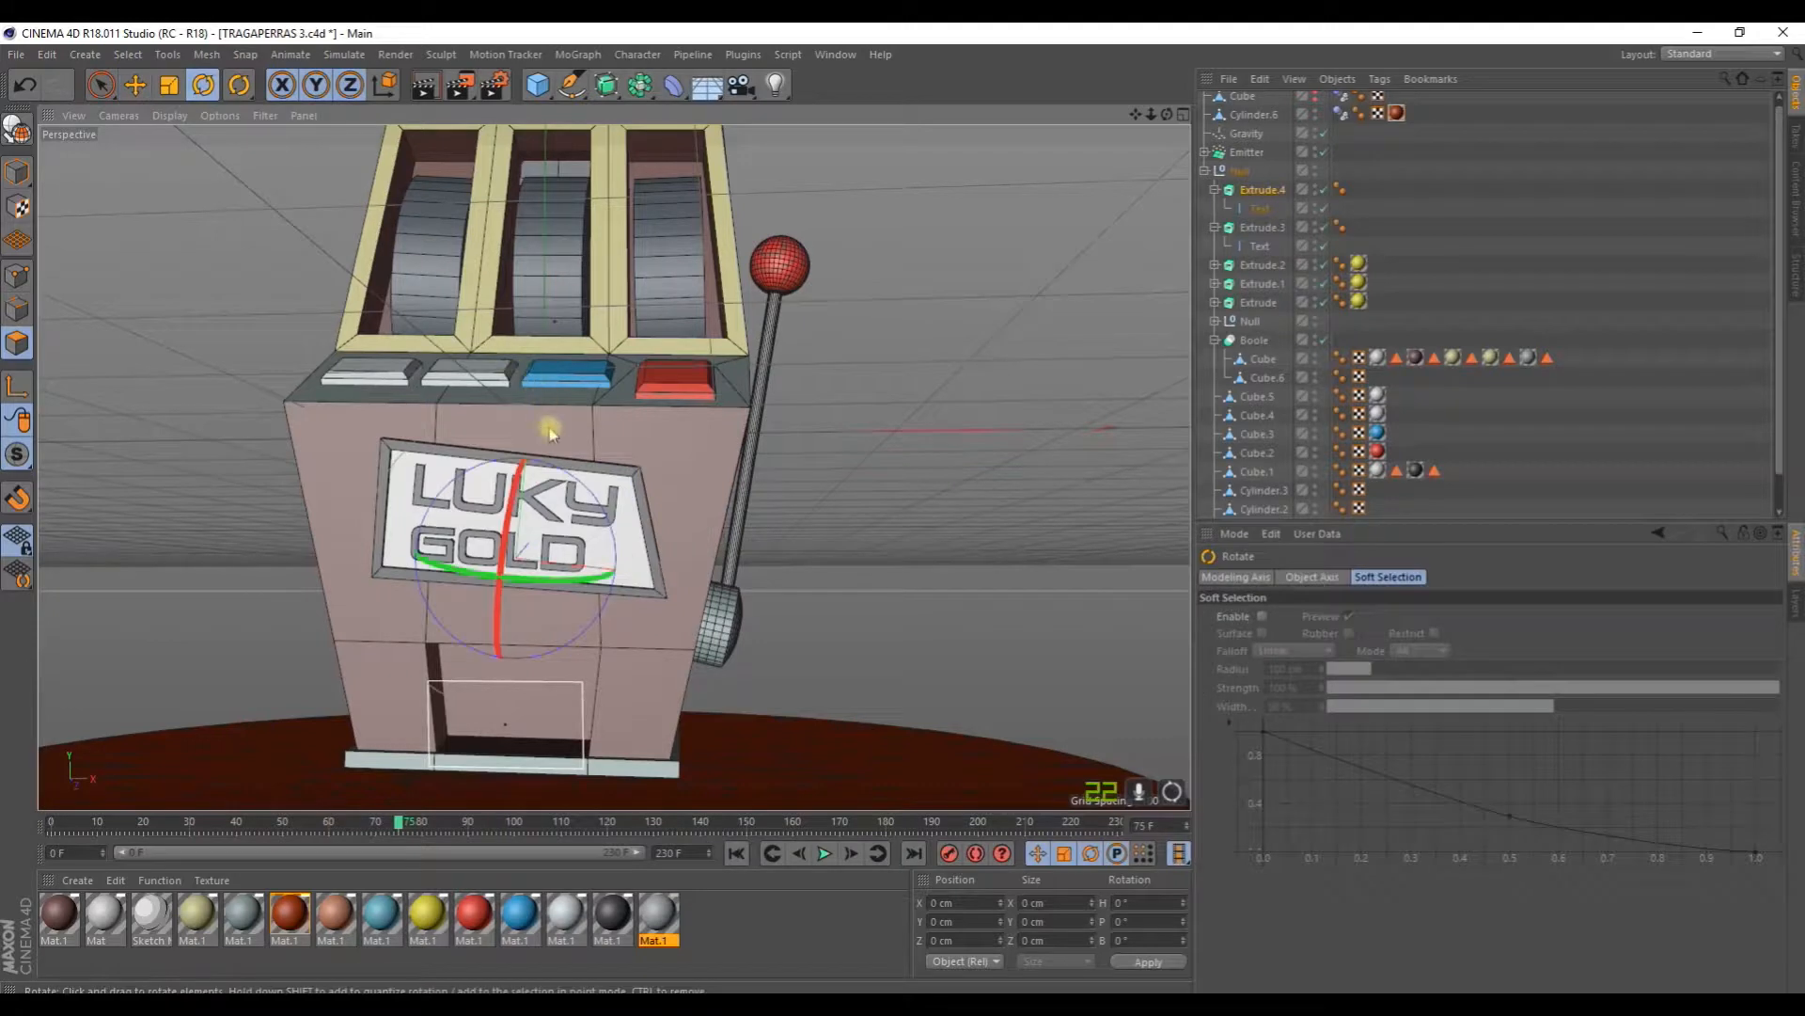
{"action": "left_click_drag", "start_coordinate": [568, 469], "coordinate": [571, 459]}
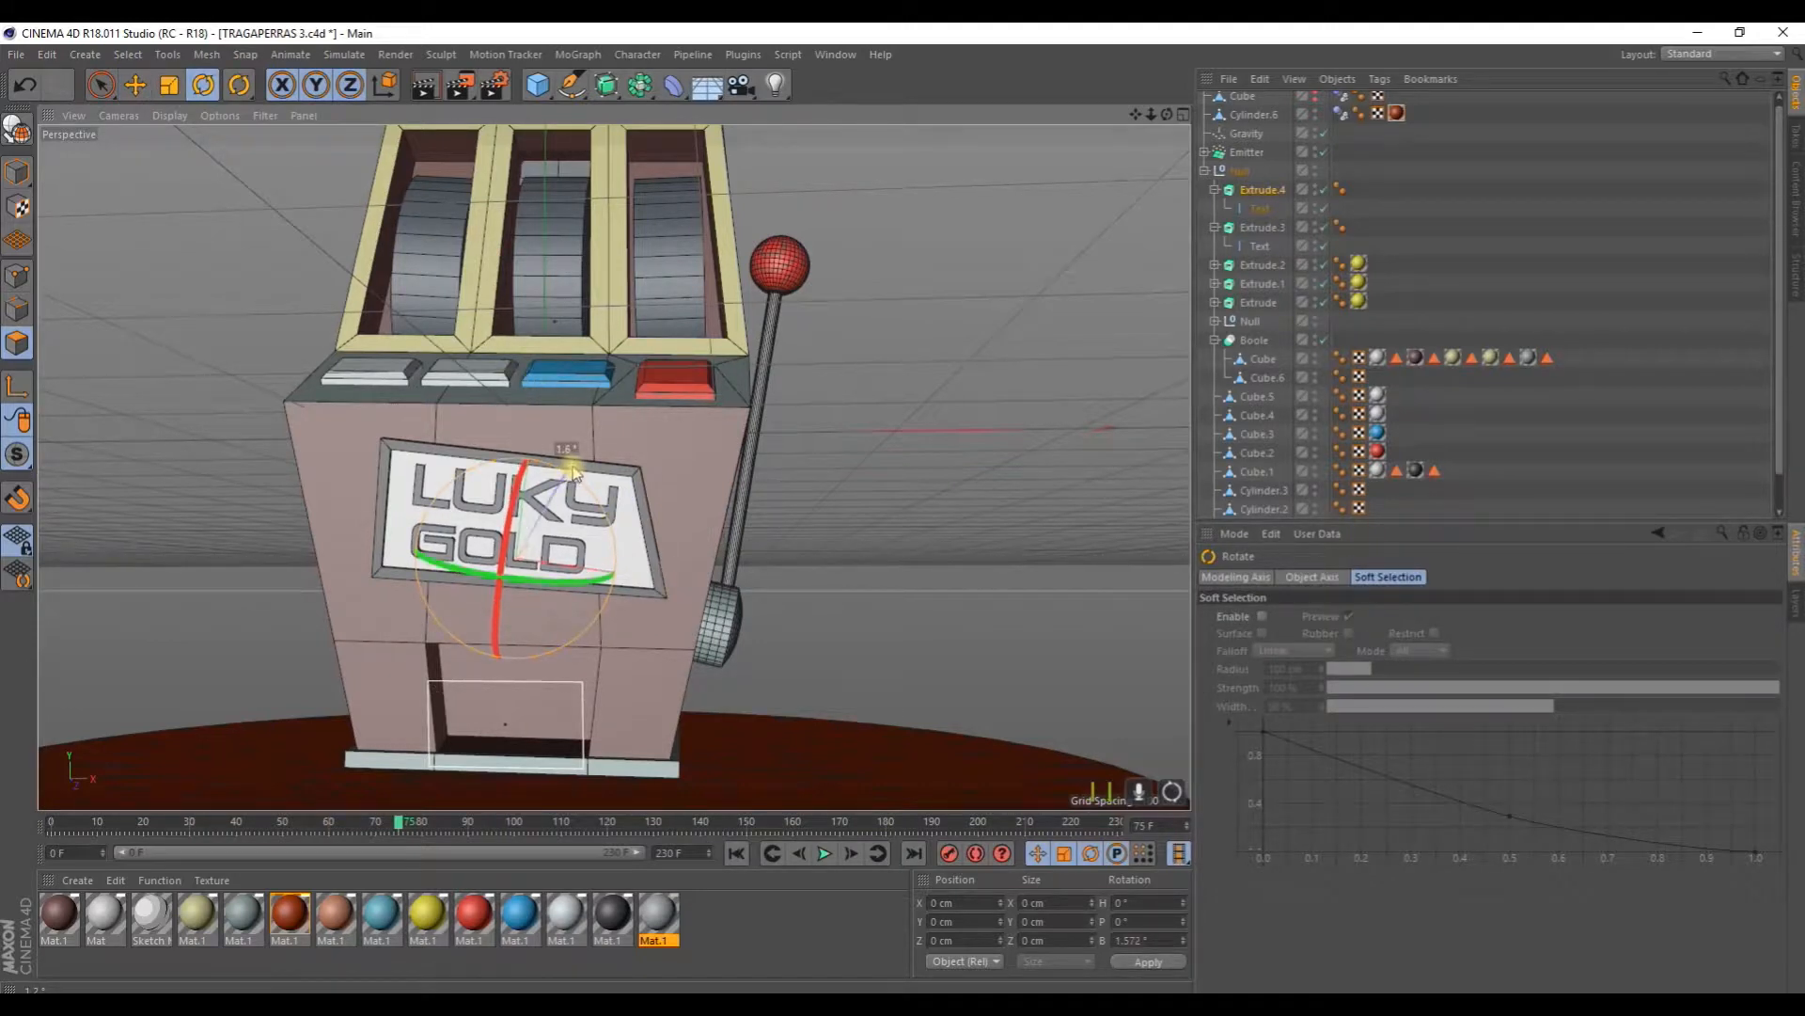
Step: Apply the pale yellow material to the extruded GOLD text and the dark gray material to the extruded LUKY text
{"action": "left_click", "coordinate": [446, 914]}
{"action": "left_click", "coordinate": [195, 934]}
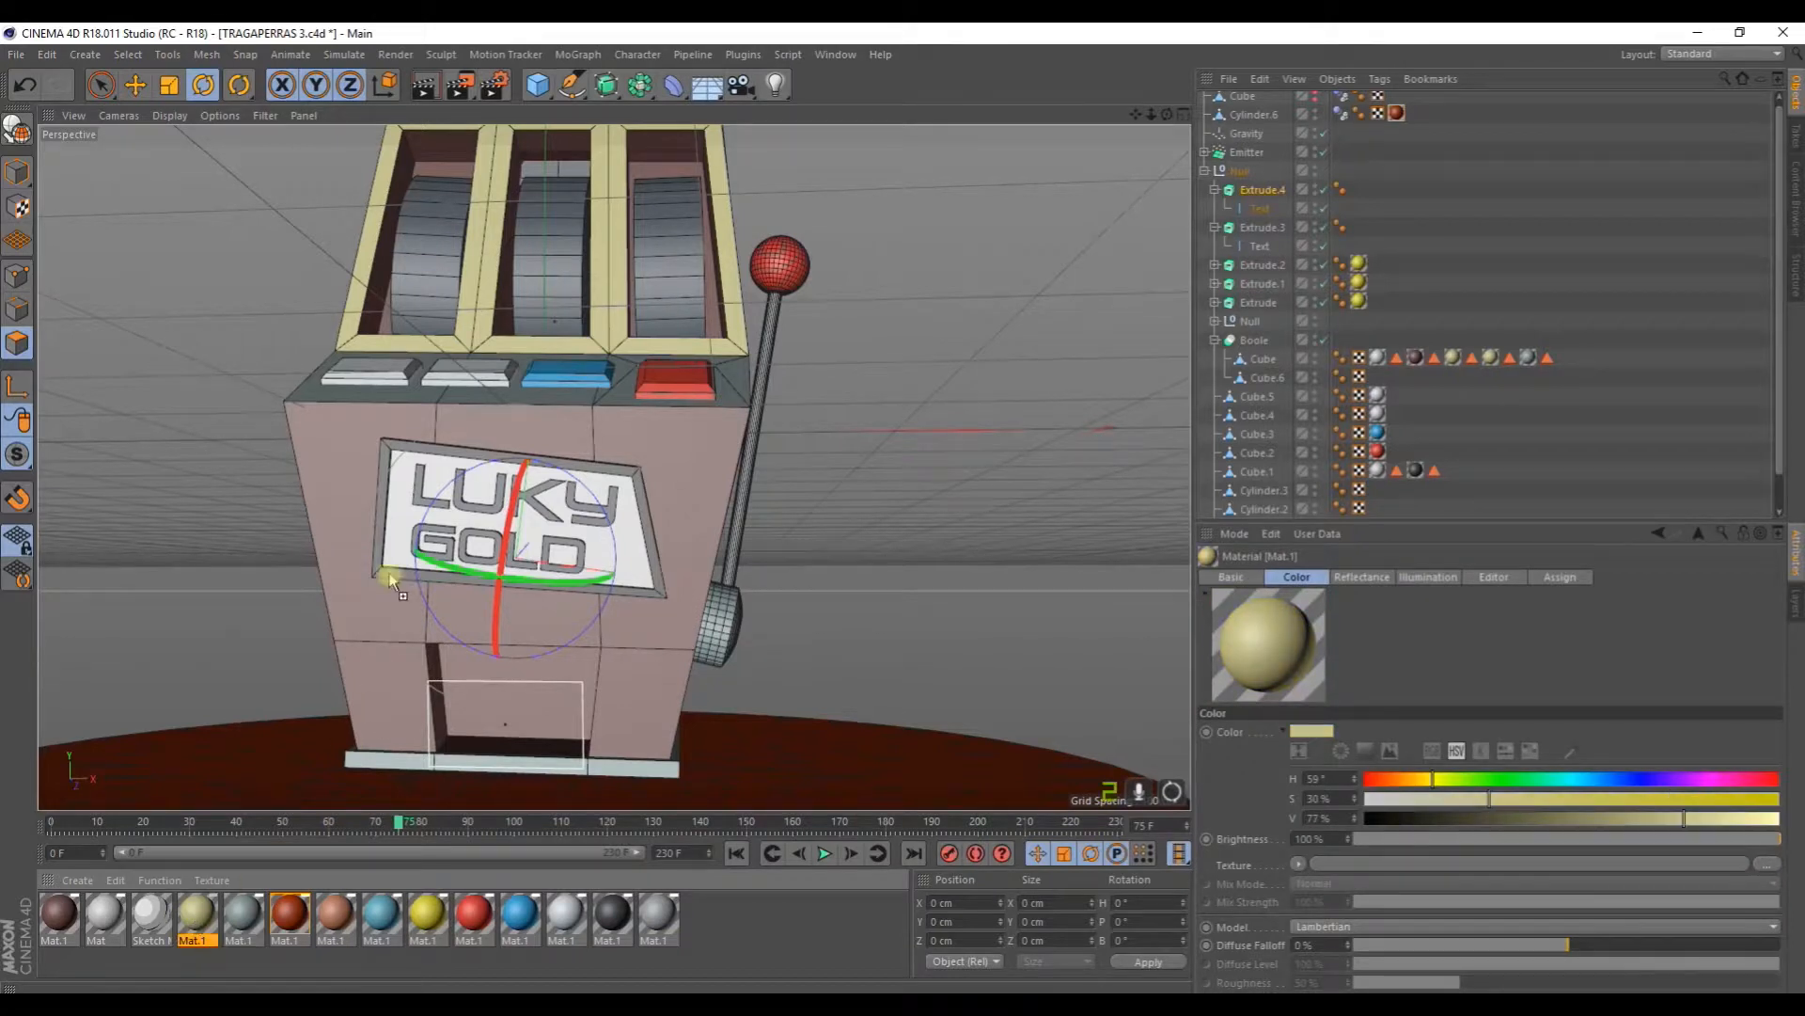
{"action": "left_click_drag", "start_coordinate": [422, 538], "coordinate": [424, 540]}
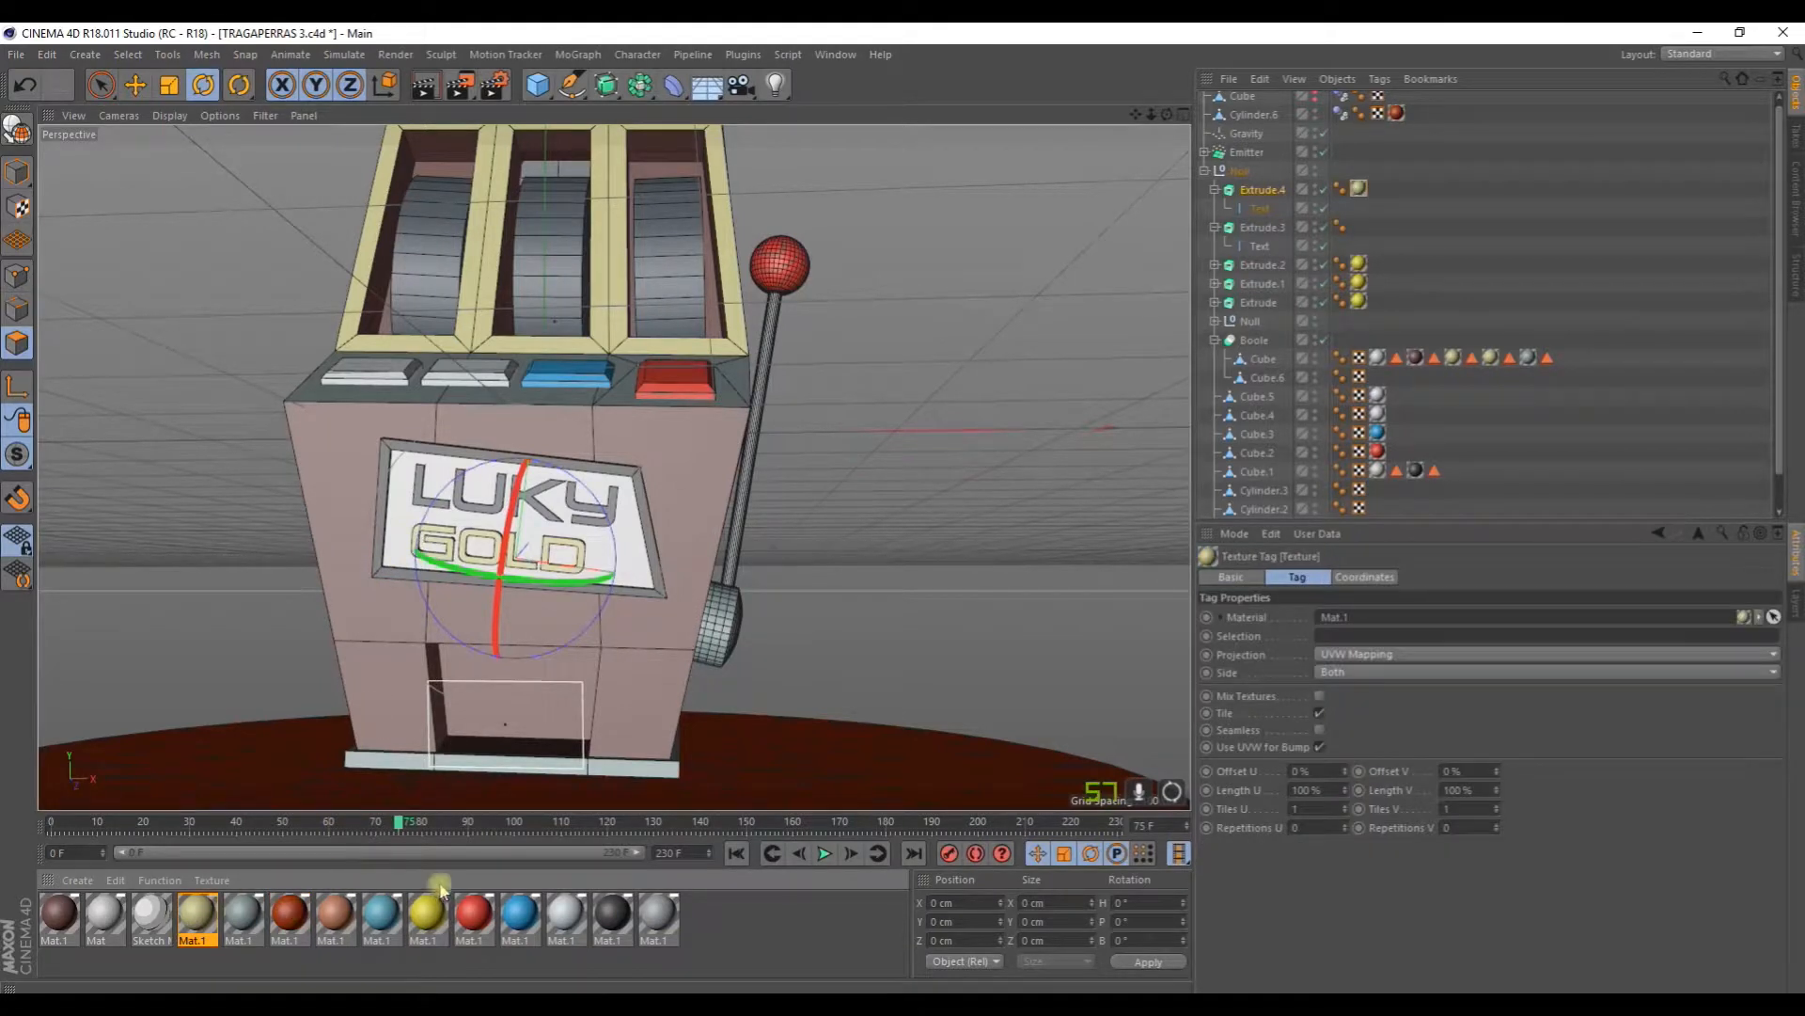
{"action": "left_click_drag", "start_coordinate": [618, 923], "coordinate": [757, 456]}
Step: Apply the light gray material used on the two plain buttons to all three reel cylinders
{"action": "scroll", "coordinate": [656, 555], "scroll_direction": "down", "scroll_amount": 5}
{"action": "scroll", "coordinate": [757, 458], "scroll_direction": "down", "scroll_amount": 1}
{"action": "scroll", "coordinate": [707, 438], "scroll_direction": "up", "scroll_amount": 3}
{"action": "left_click_drag", "start_coordinate": [577, 924], "coordinate": [681, 318]}
{"action": "left_click_drag", "start_coordinate": [606, 489], "coordinate": [700, 407], "text": "alt"}
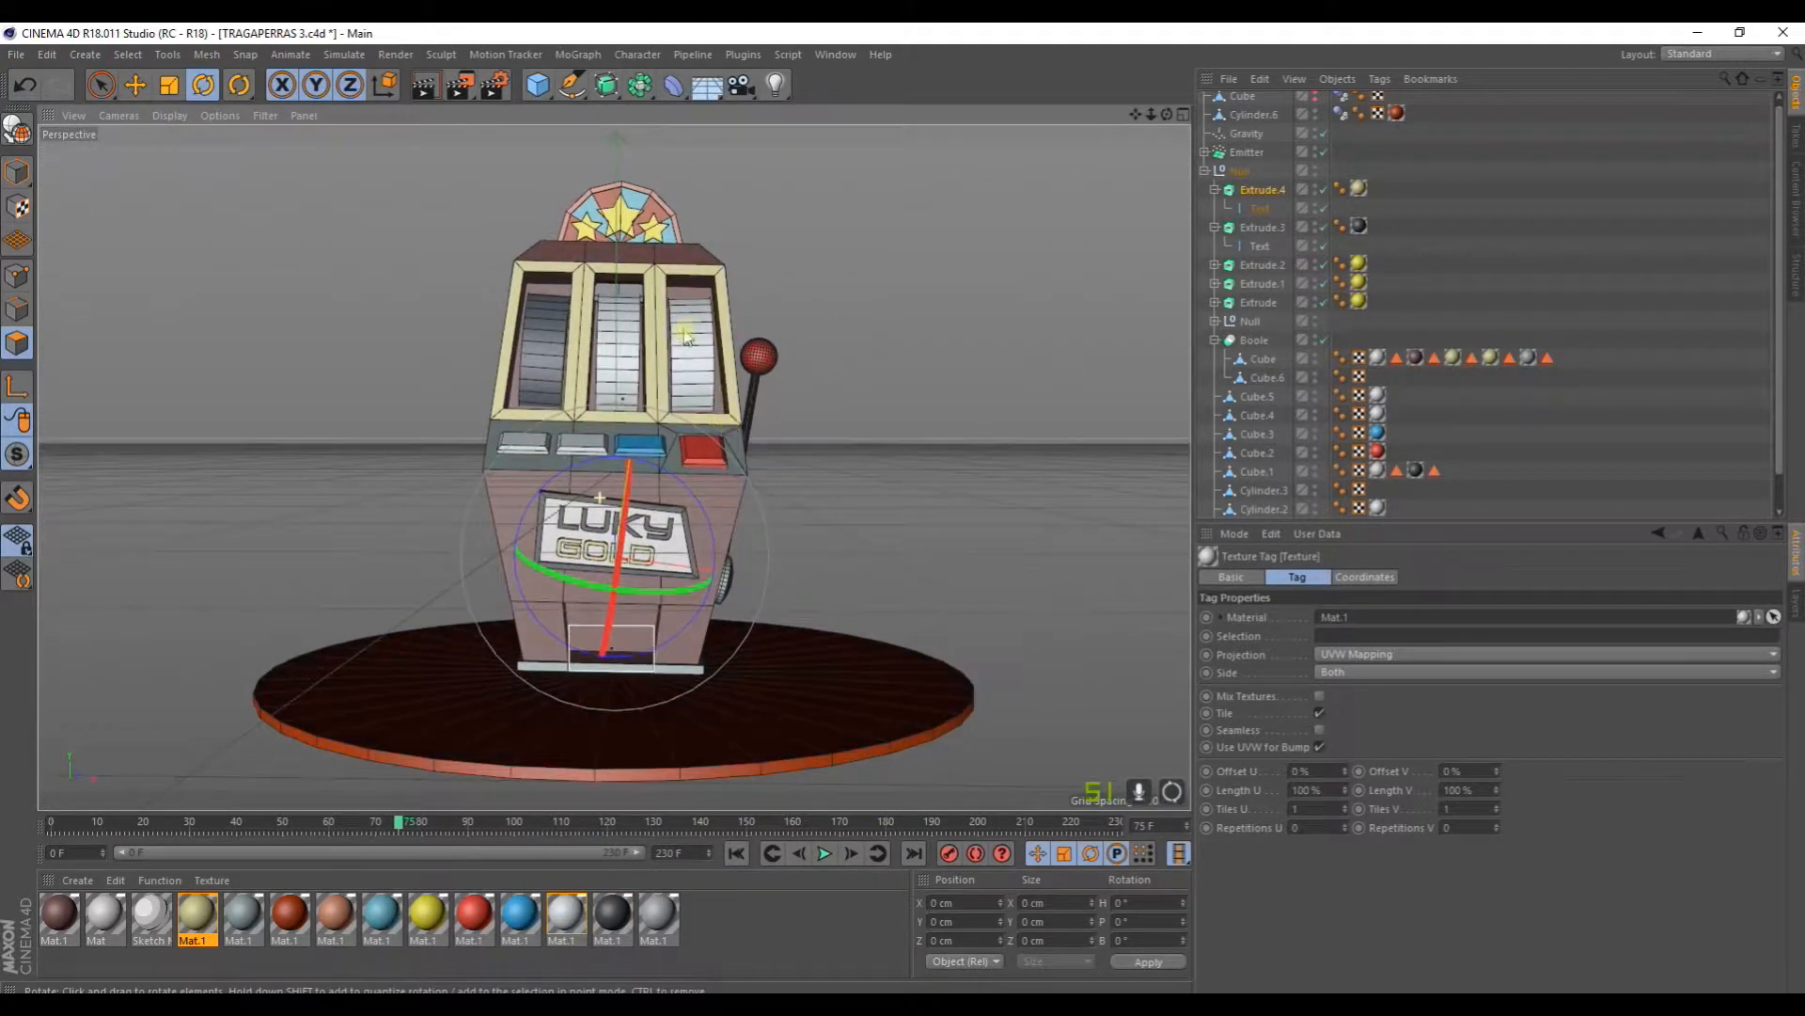
{"action": "scroll", "coordinate": [668, 287], "scroll_direction": "up", "scroll_amount": 5}
{"action": "left_click_drag", "start_coordinate": [668, 287], "coordinate": [556, 355], "text": "alt"}
{"action": "left_click_drag", "start_coordinate": [569, 910], "coordinate": [374, 351]}
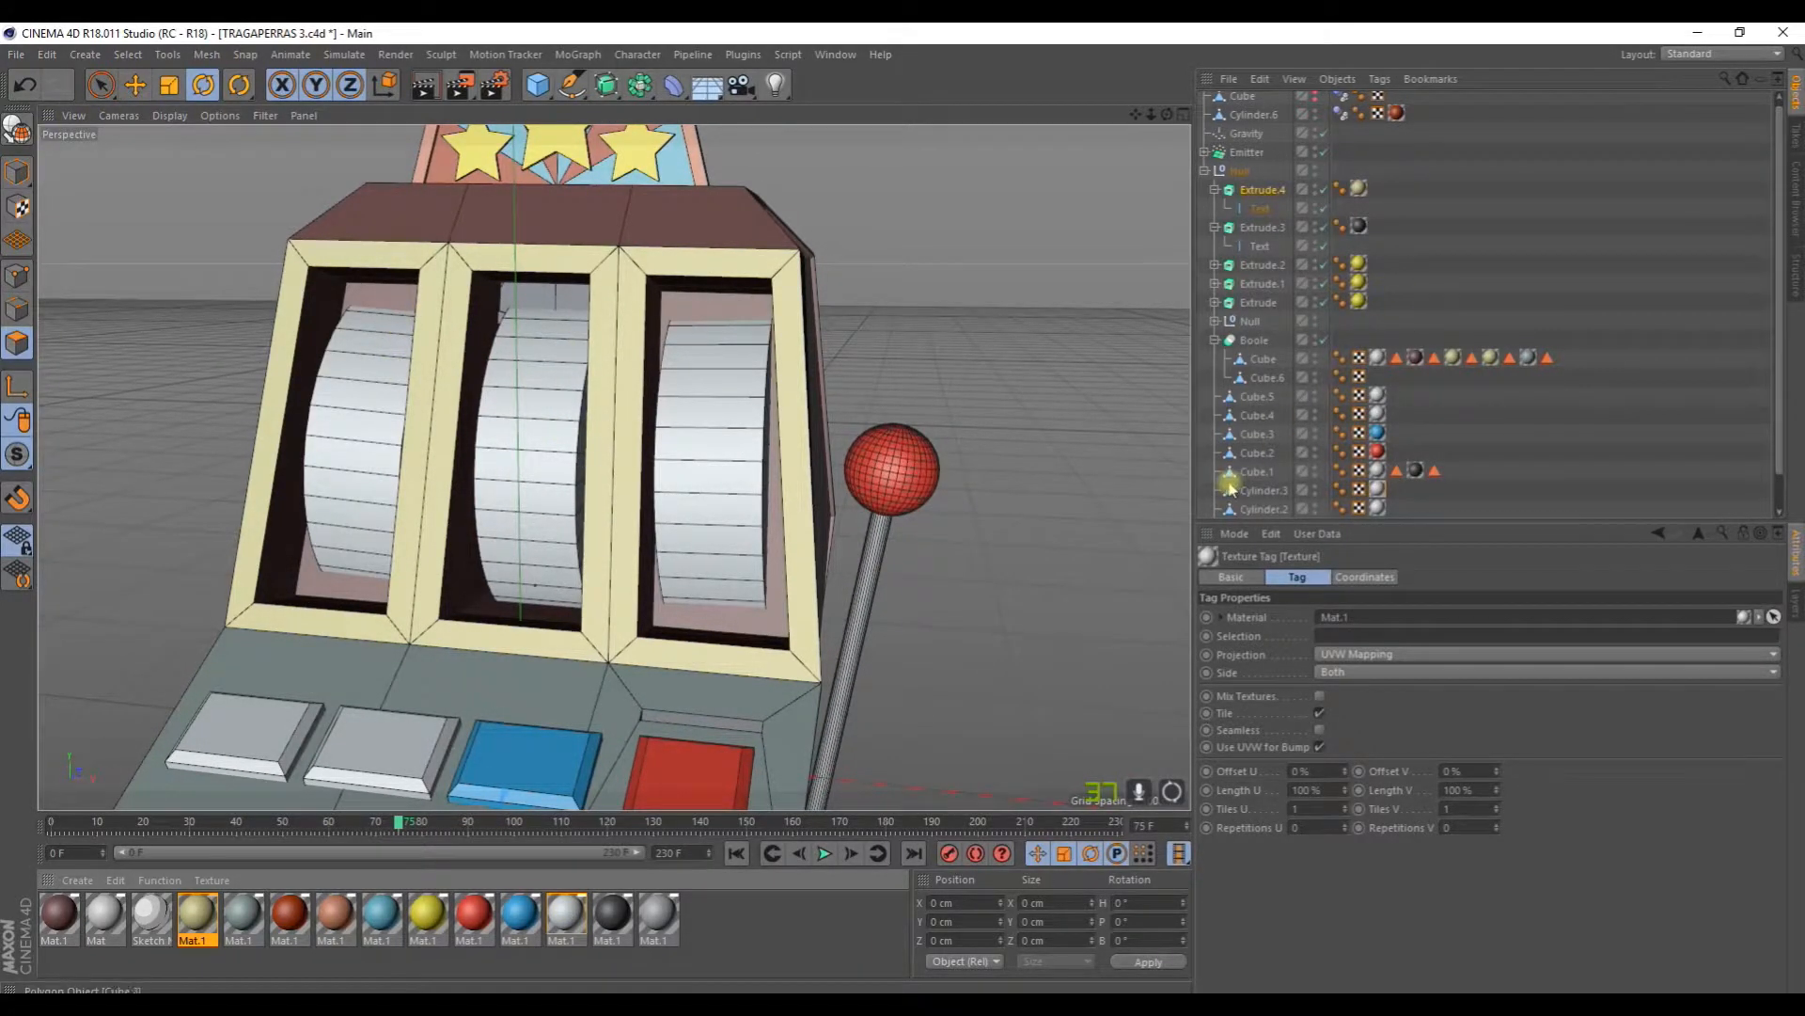
Step: Select the cabinet's Cube object inside the Boole and activate Live Selection for its polygons
{"action": "scroll", "coordinate": [1230, 487], "scroll_direction": "down", "scroll_amount": 1}
{"action": "left_click", "coordinate": [1260, 341]}
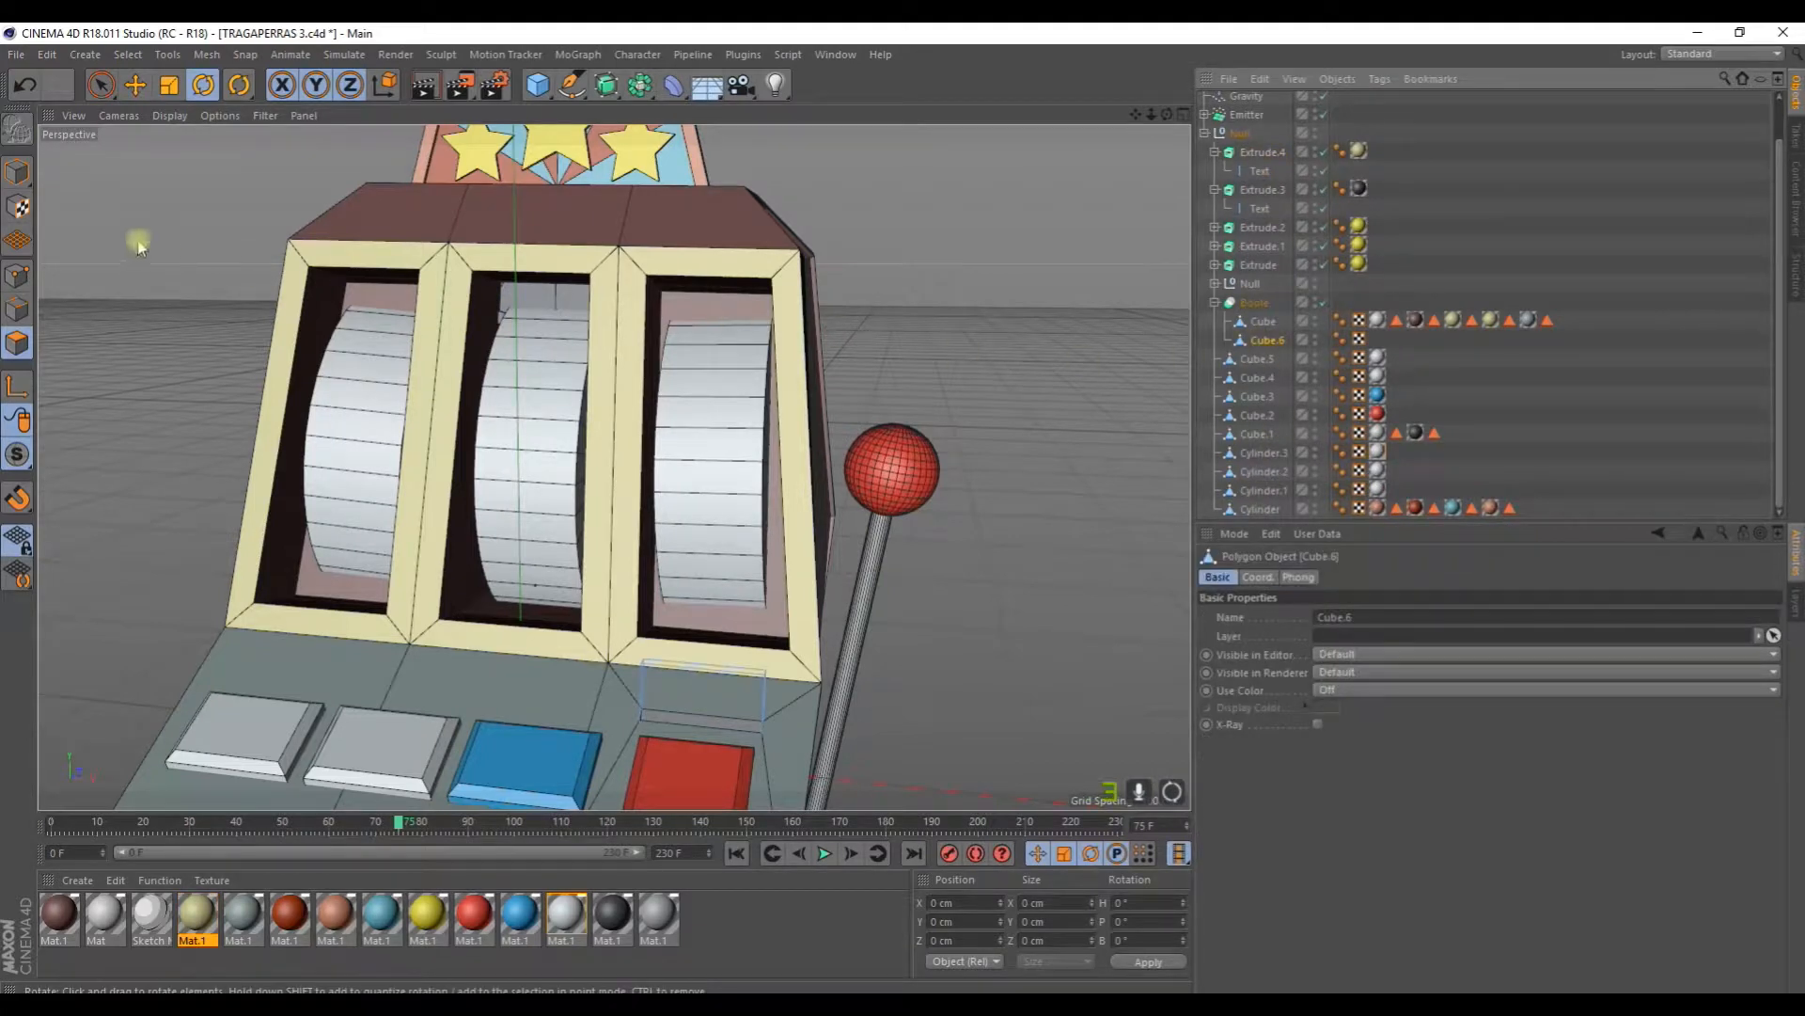
{"action": "left_click", "coordinate": [1262, 320]}
{"action": "left_click_drag", "start_coordinate": [587, 399], "coordinate": [619, 380], "text": "alt"}
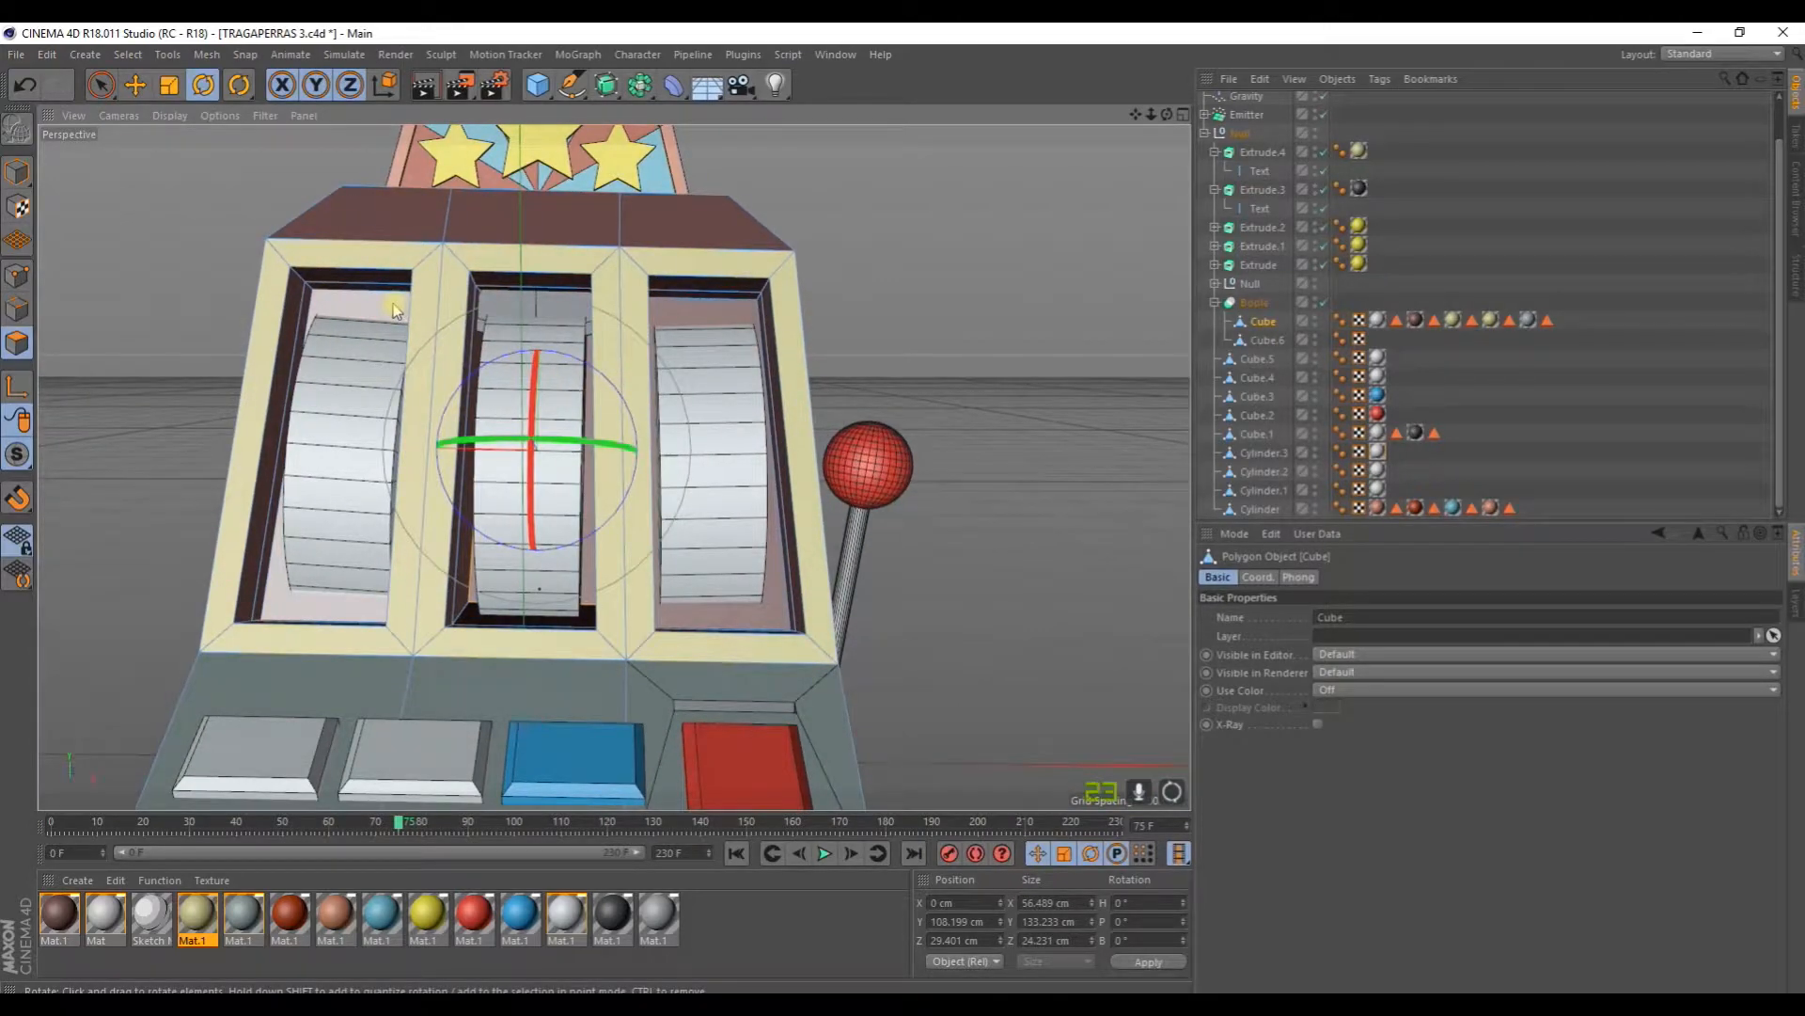
{"action": "left_click", "coordinate": [101, 85]}
{"action": "left_click", "coordinate": [351, 314]}
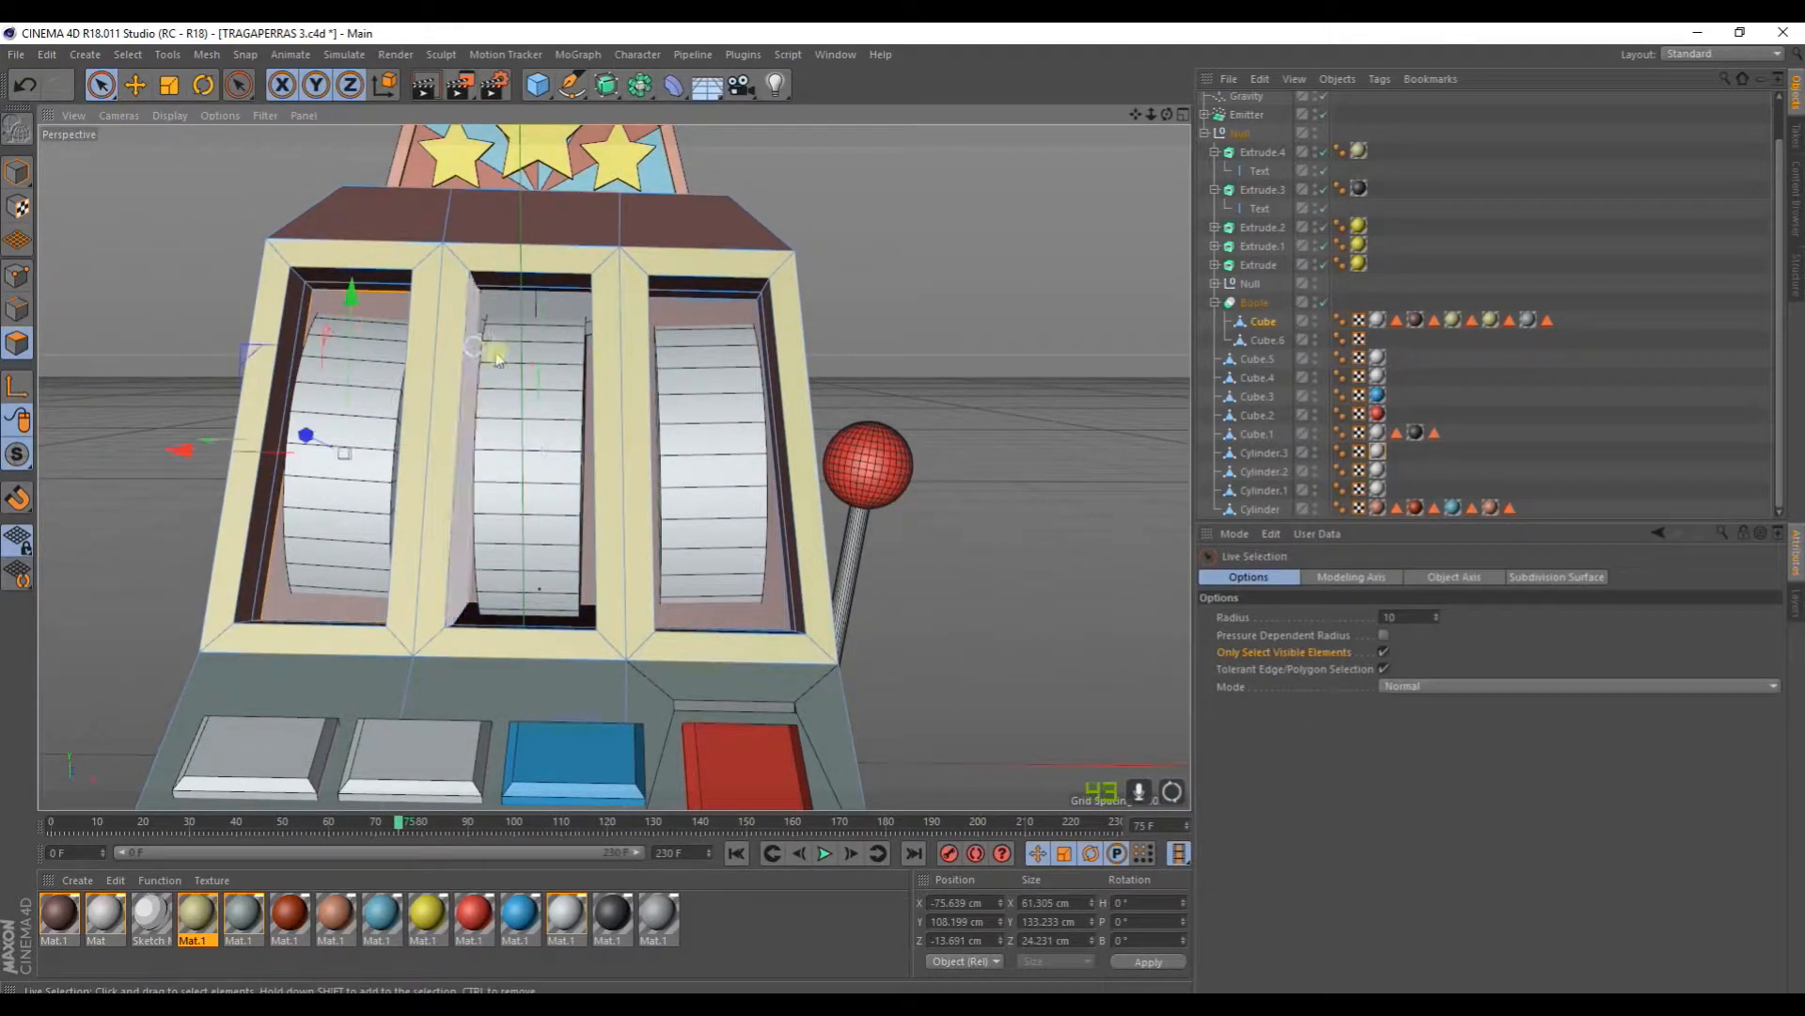
{"action": "left_click", "coordinate": [546, 578], "text": "shift"}
{"action": "left_click", "coordinate": [717, 548], "text": "shift"}
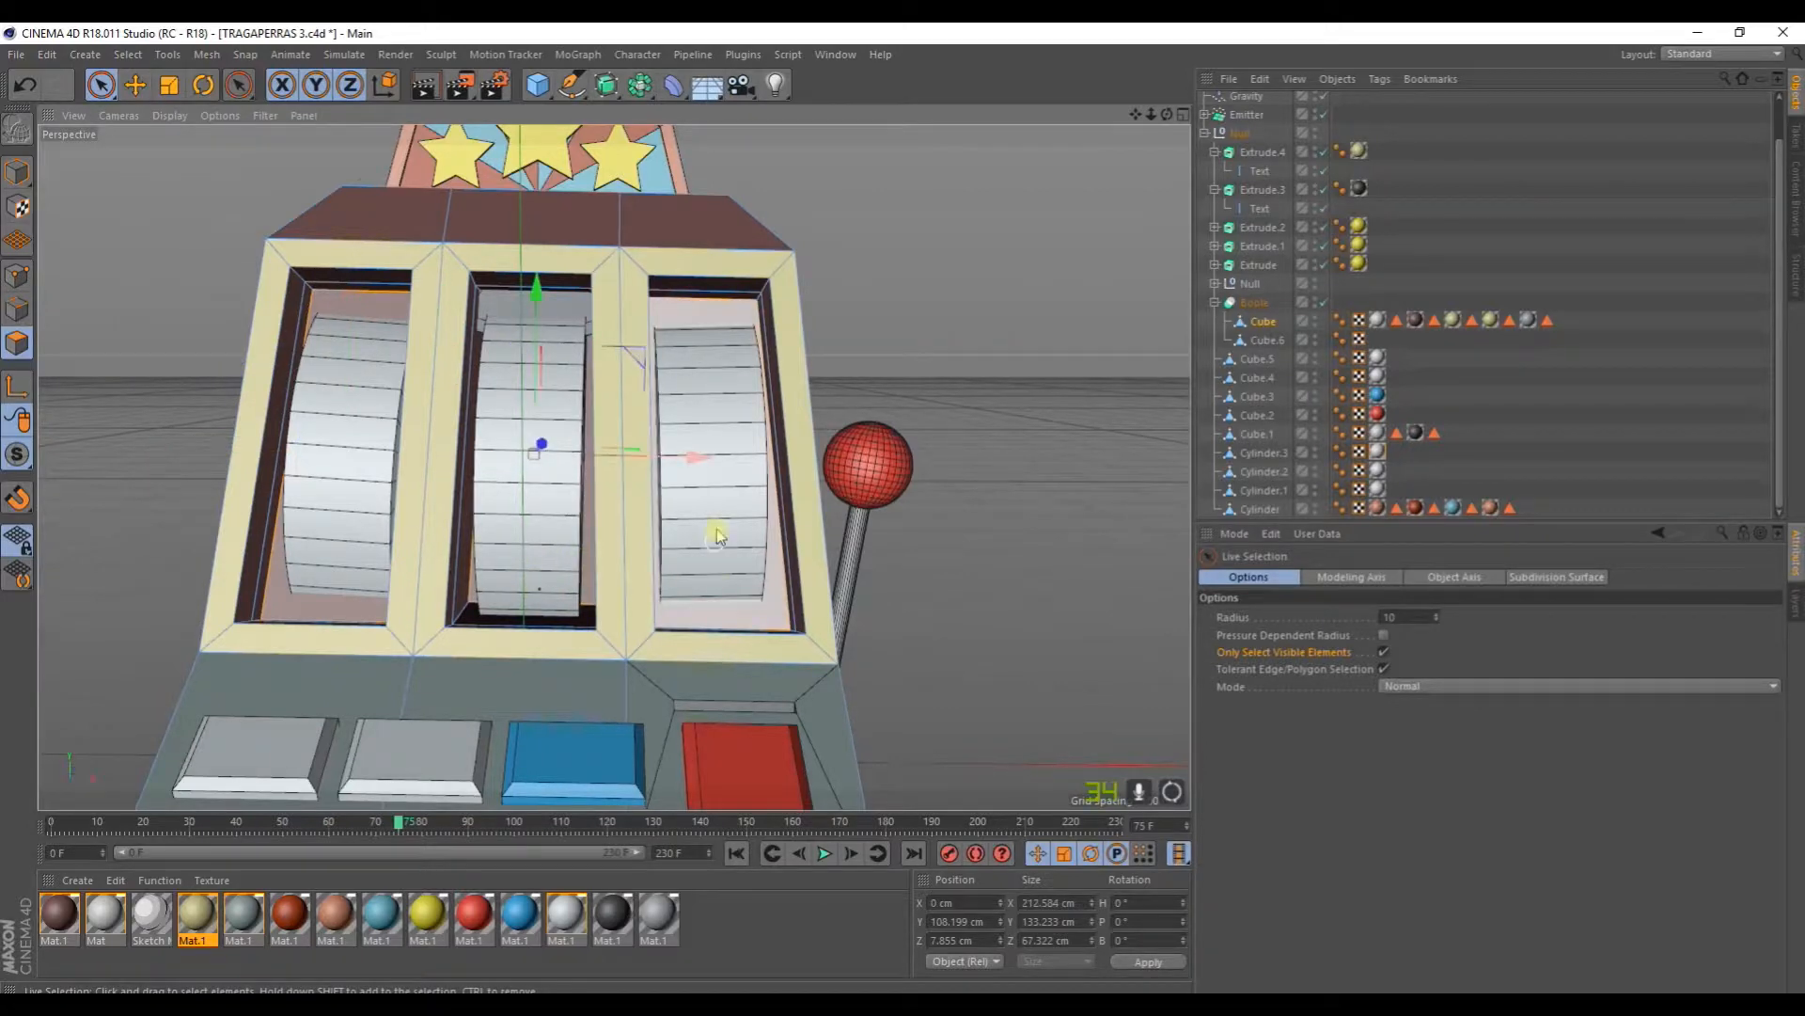
{"action": "left_click_drag", "start_coordinate": [717, 537], "coordinate": [667, 519], "text": "alt"}
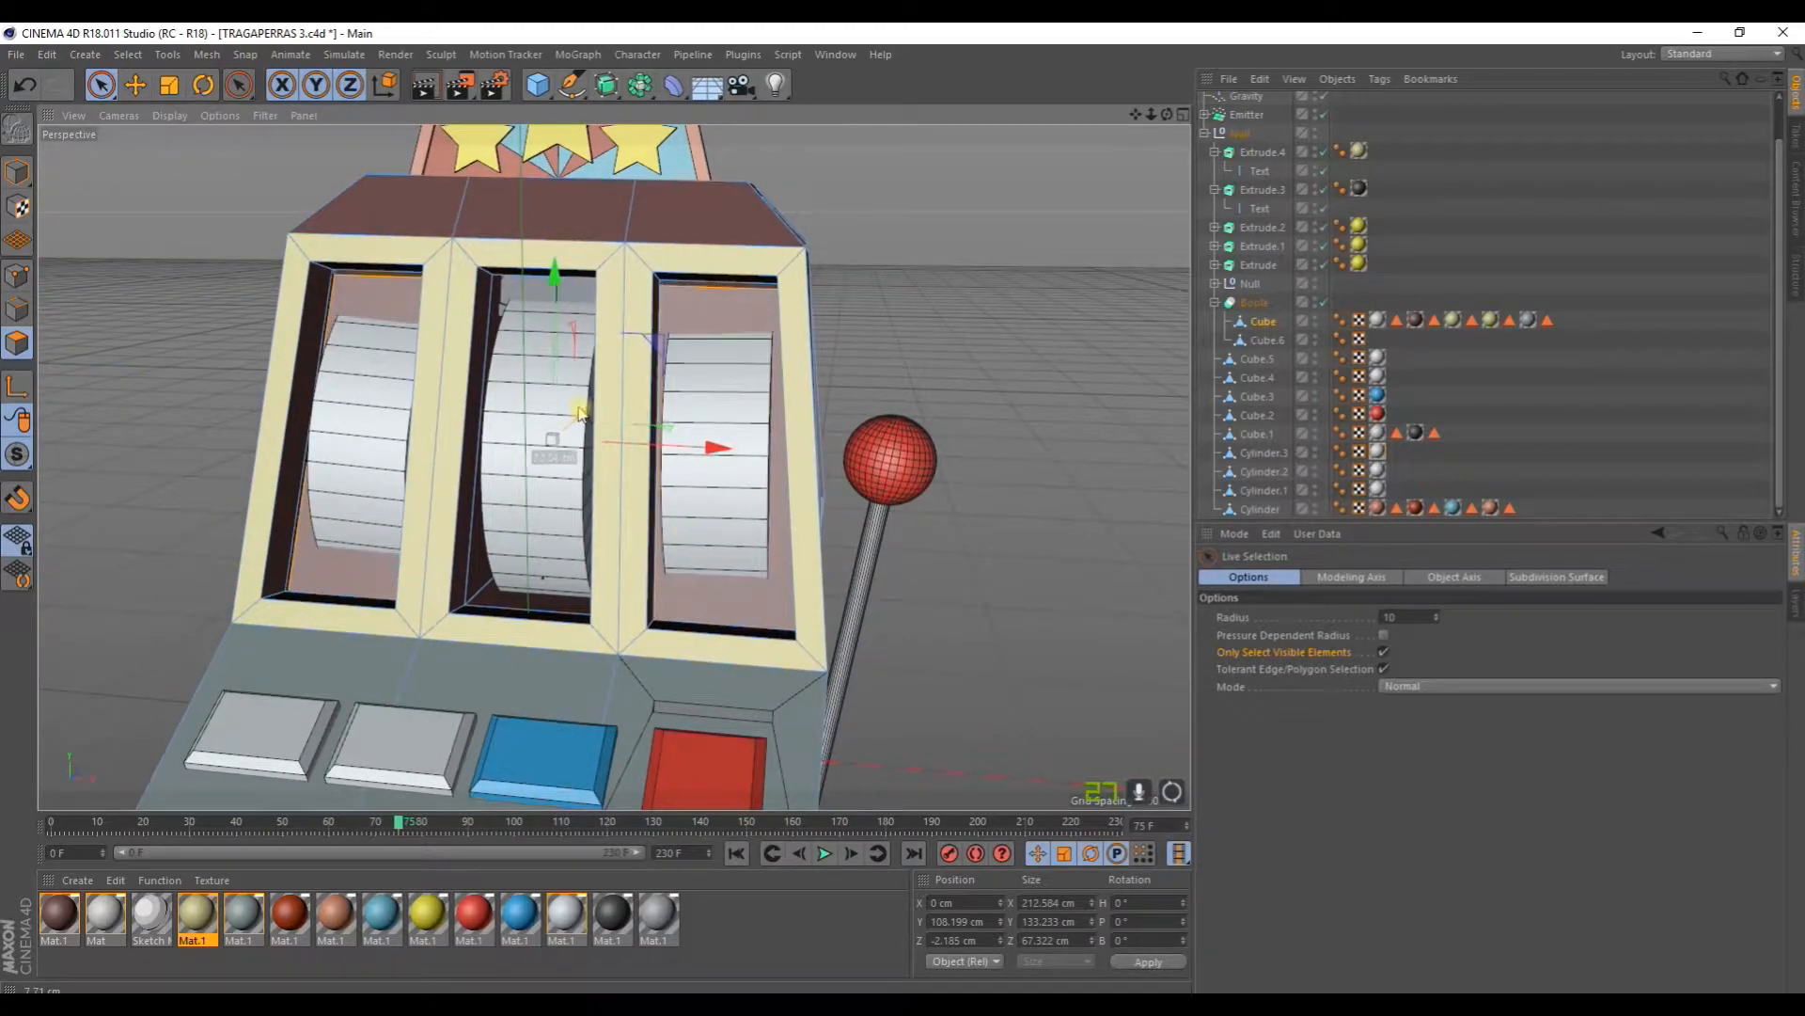
{"action": "left_click_drag", "start_coordinate": [475, 487], "coordinate": [557, 462], "text": "alt"}
{"action": "left_click", "coordinate": [561, 539]}
{"action": "left_click_drag", "start_coordinate": [551, 536], "coordinate": [503, 531], "text": "alt"}
{"action": "left_click_drag", "start_coordinate": [509, 434], "coordinate": [613, 461]}
{"action": "scroll", "coordinate": [951, 363], "scroll_direction": "down", "scroll_amount": 5}
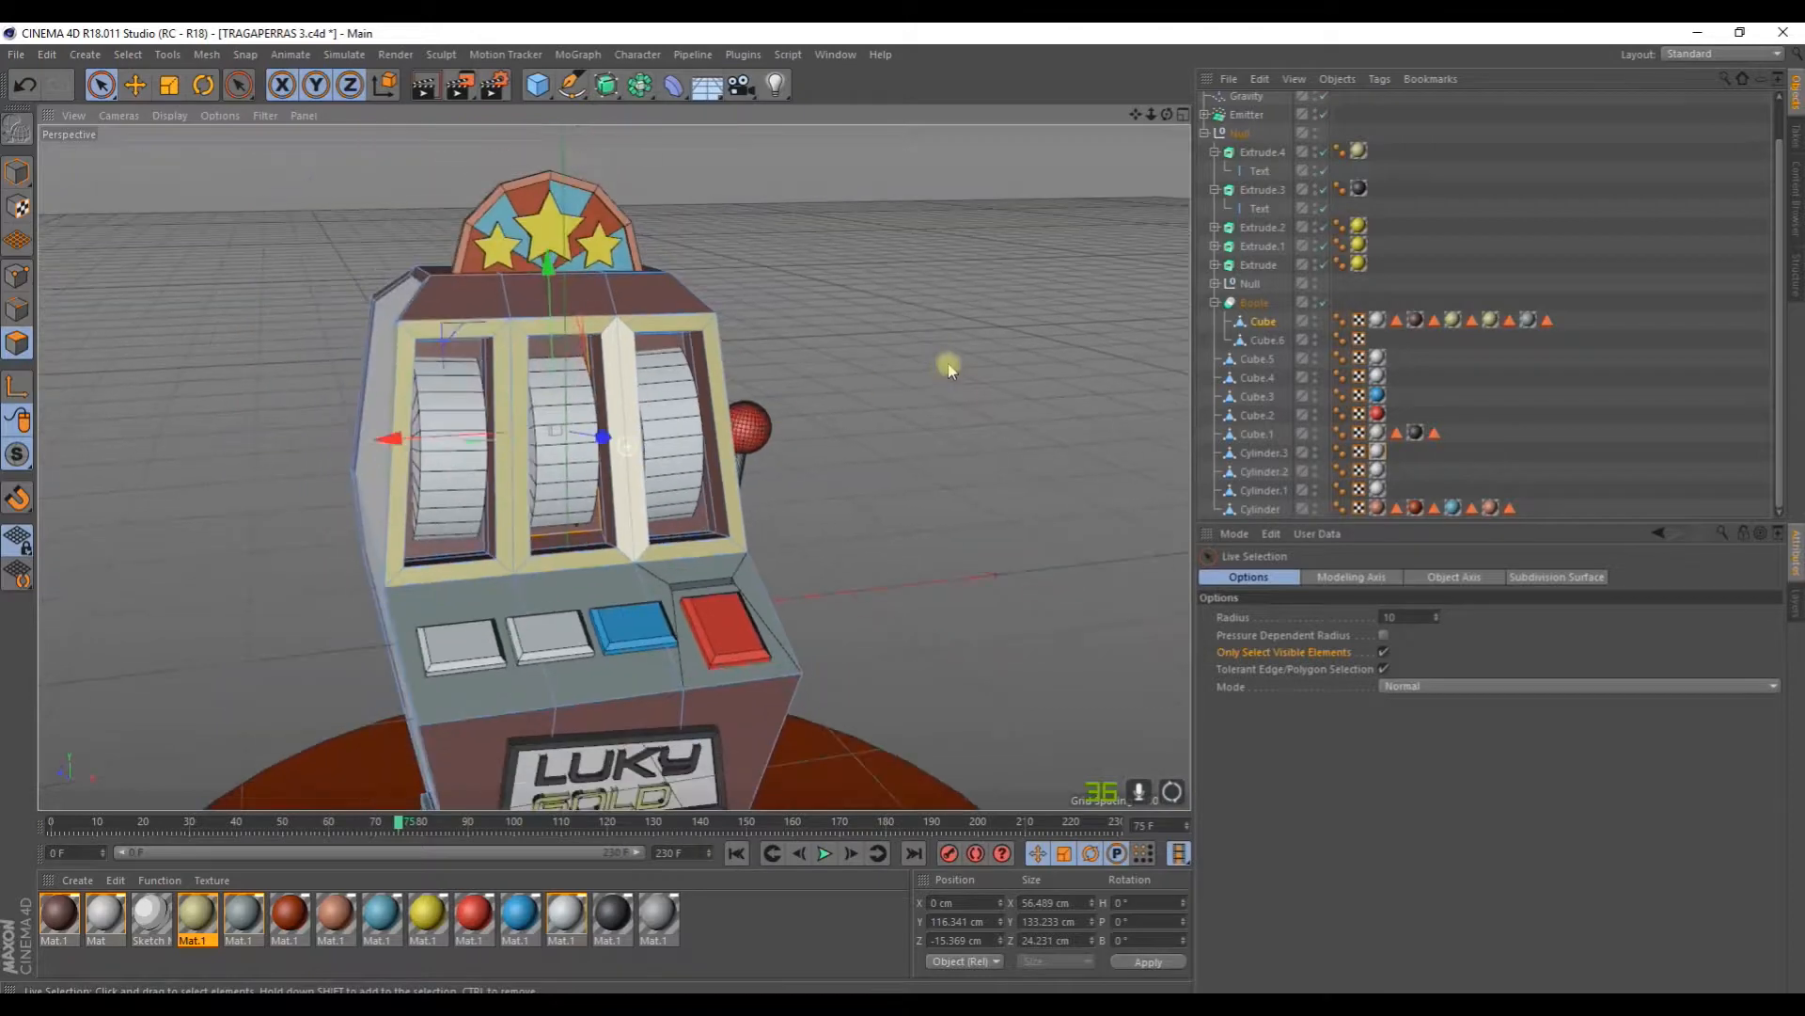
{"action": "left_click", "coordinate": [906, 407]}
Step: Select the cabinet's top and sloped upper faces all around and apply the 66% value gray material to them
{"action": "mouse_move", "coordinate": [912, 488]}
{"action": "left_mouse_down", "text": "alt"}
{"action": "mouse_move", "coordinate": [1007, 447]}
{"action": "mouse_move", "coordinate": [1040, 464]}
{"action": "mouse_move", "coordinate": [1069, 419]}
{"action": "mouse_move", "coordinate": [940, 426]}
{"action": "mouse_move", "coordinate": [928, 467]}
{"action": "mouse_move", "coordinate": [996, 488]}
{"action": "mouse_move", "coordinate": [1063, 546]}
{"action": "mouse_move", "coordinate": [1014, 549]}
{"action": "mouse_move", "coordinate": [907, 482]}
{"action": "left_mouse_up", "text": "alt"}
{"action": "right_click_drag", "start_coordinate": [629, 334], "coordinate": [714, 393], "text": "alt"}
{"action": "left_click", "coordinate": [925, 376]}
{"action": "left_click_drag", "start_coordinate": [925, 376], "coordinate": [714, 405], "text": "alt"}
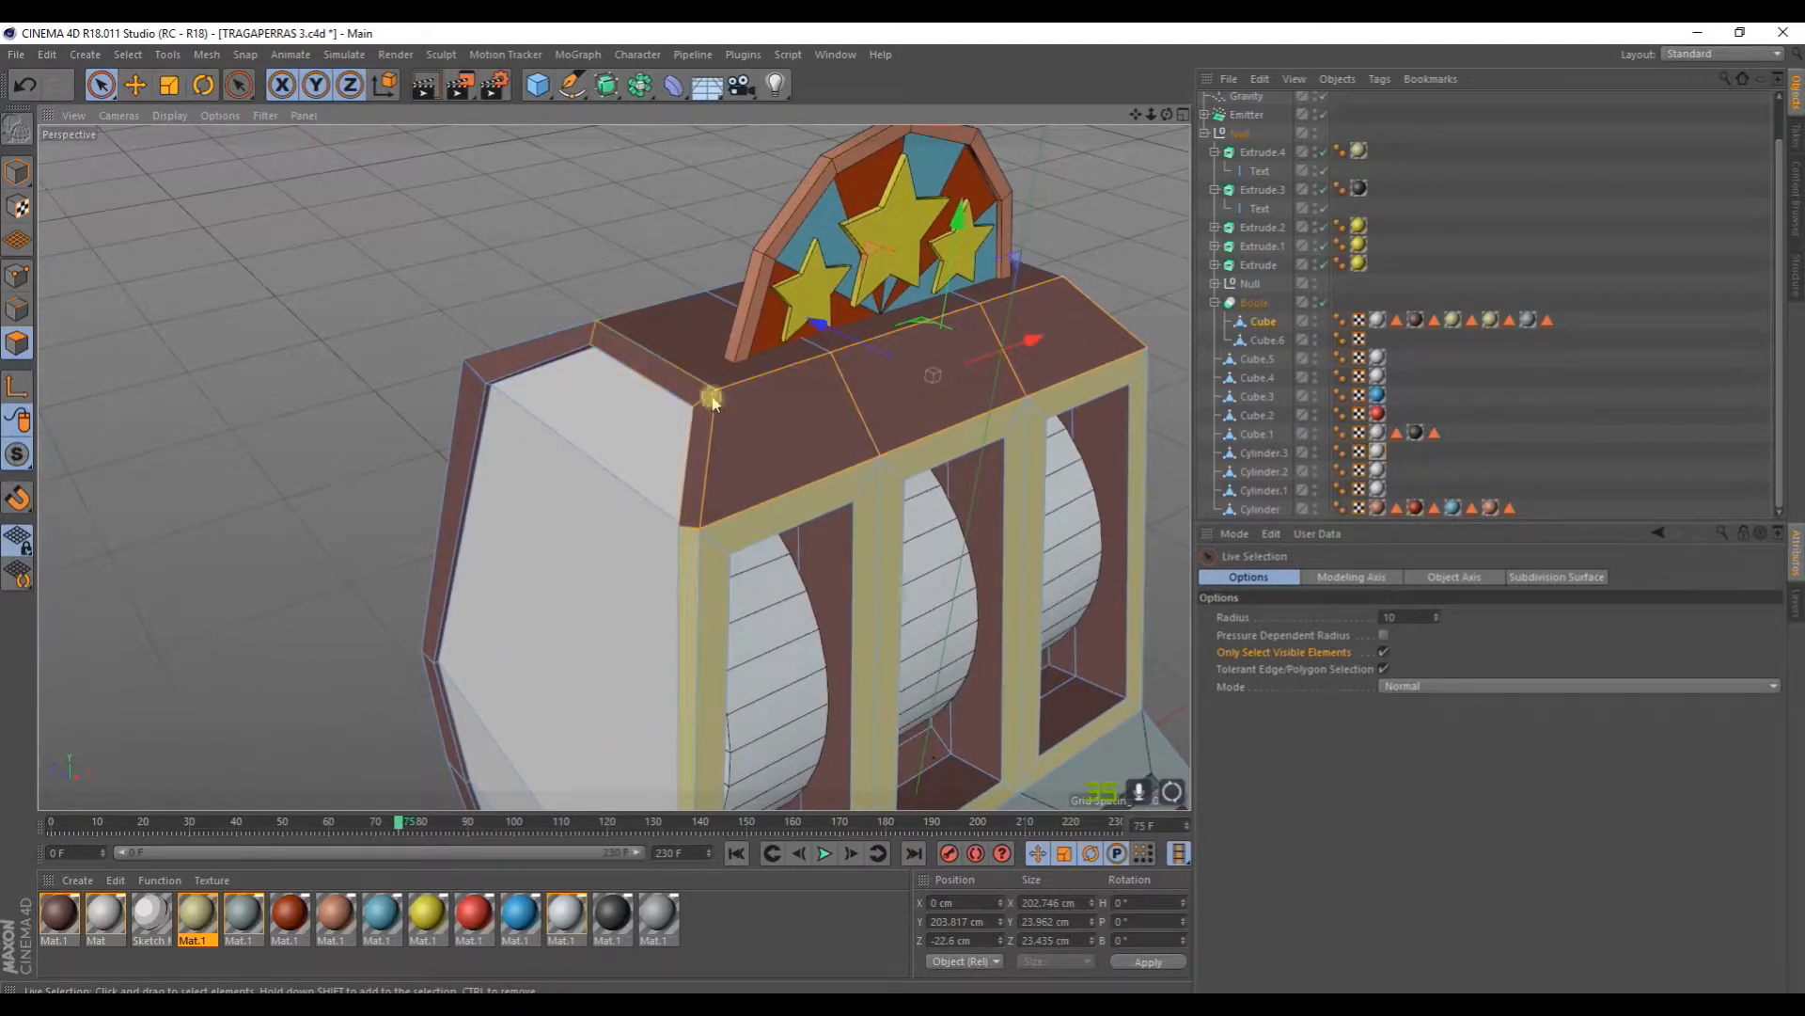
{"action": "left_click_drag", "start_coordinate": [598, 343], "coordinate": [632, 260], "text": "alt"}
{"action": "right_click_drag", "start_coordinate": [632, 260], "coordinate": [599, 344], "text": "alt"}
{"action": "left_click_drag", "start_coordinate": [590, 376], "coordinate": [846, 323], "text": "alt"}
{"action": "left_click_drag", "start_coordinate": [1014, 376], "coordinate": [376, 455], "text": "alt"}
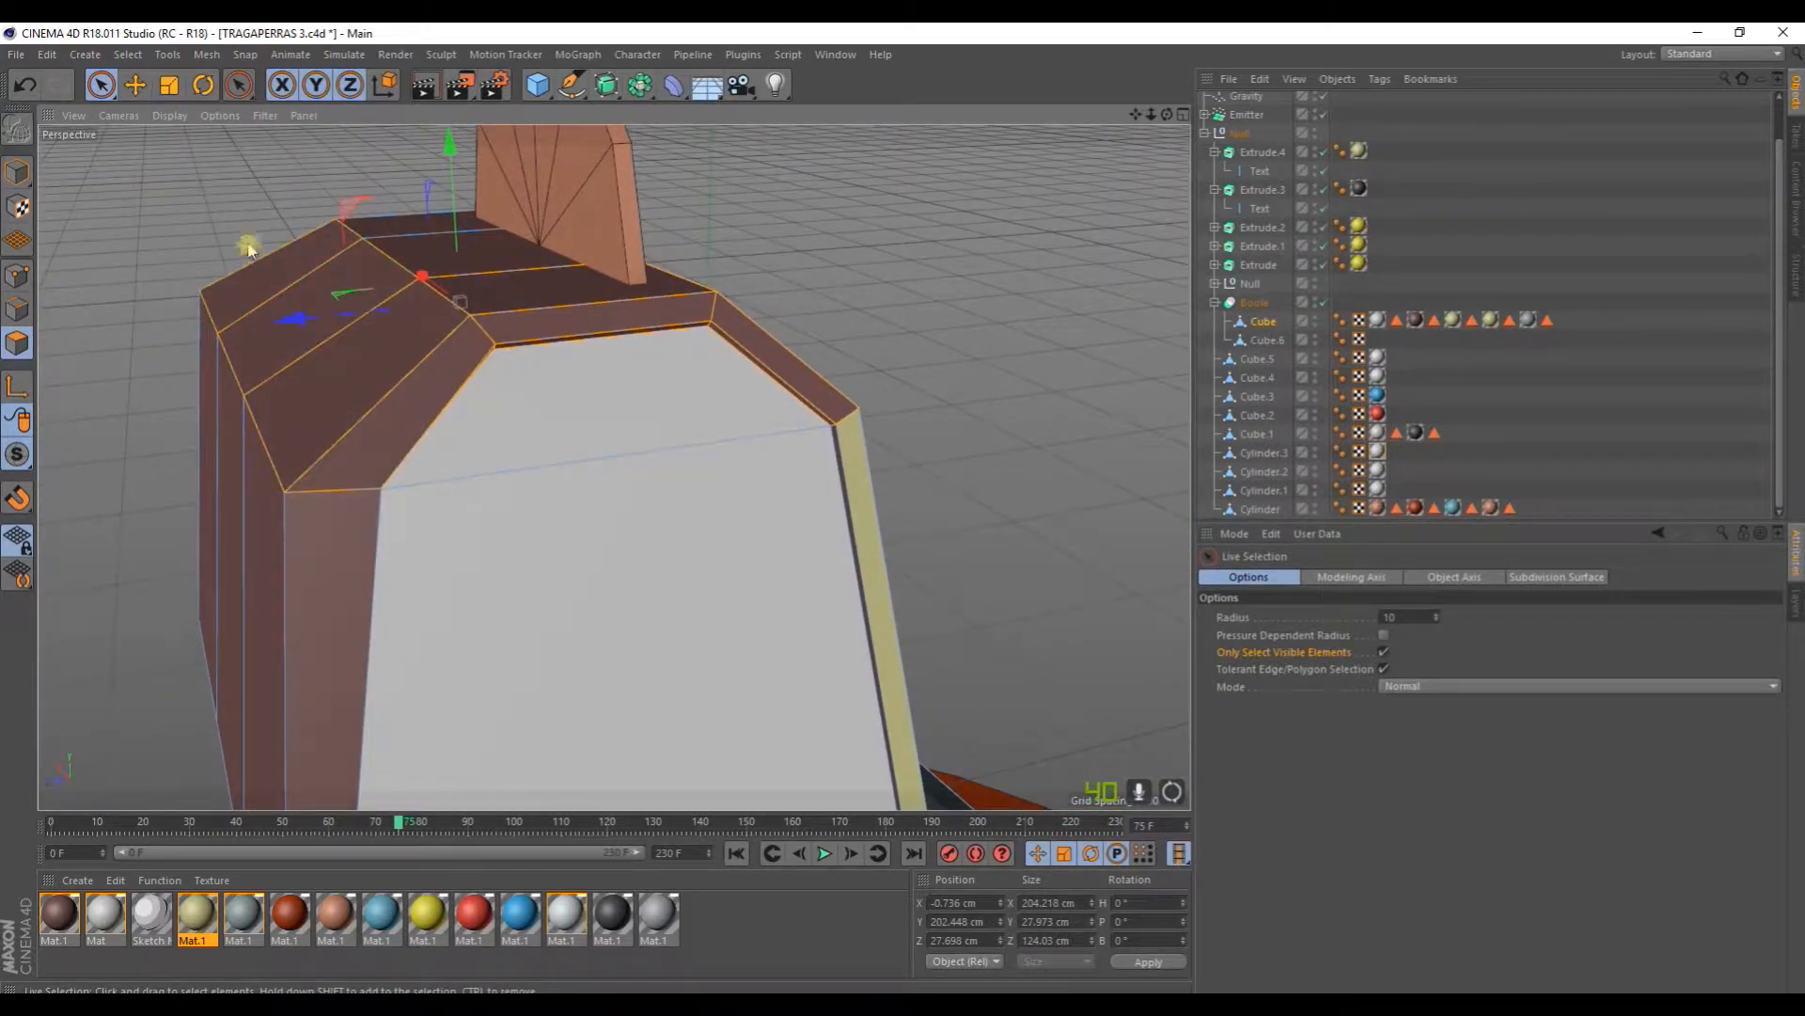
{"action": "left_click_drag", "start_coordinate": [735, 209], "coordinate": [580, 238], "text": "alt"}
{"action": "left_click_drag", "start_coordinate": [1044, 301], "coordinate": [768, 275], "text": "alt"}
{"action": "left_click_drag", "start_coordinate": [1181, 407], "coordinate": [625, 367], "text": "alt"}
{"action": "left_click", "coordinate": [863, 360], "text": "shift"}
{"action": "scroll", "coordinate": [999, 435], "scroll_direction": "down", "scroll_amount": 5}
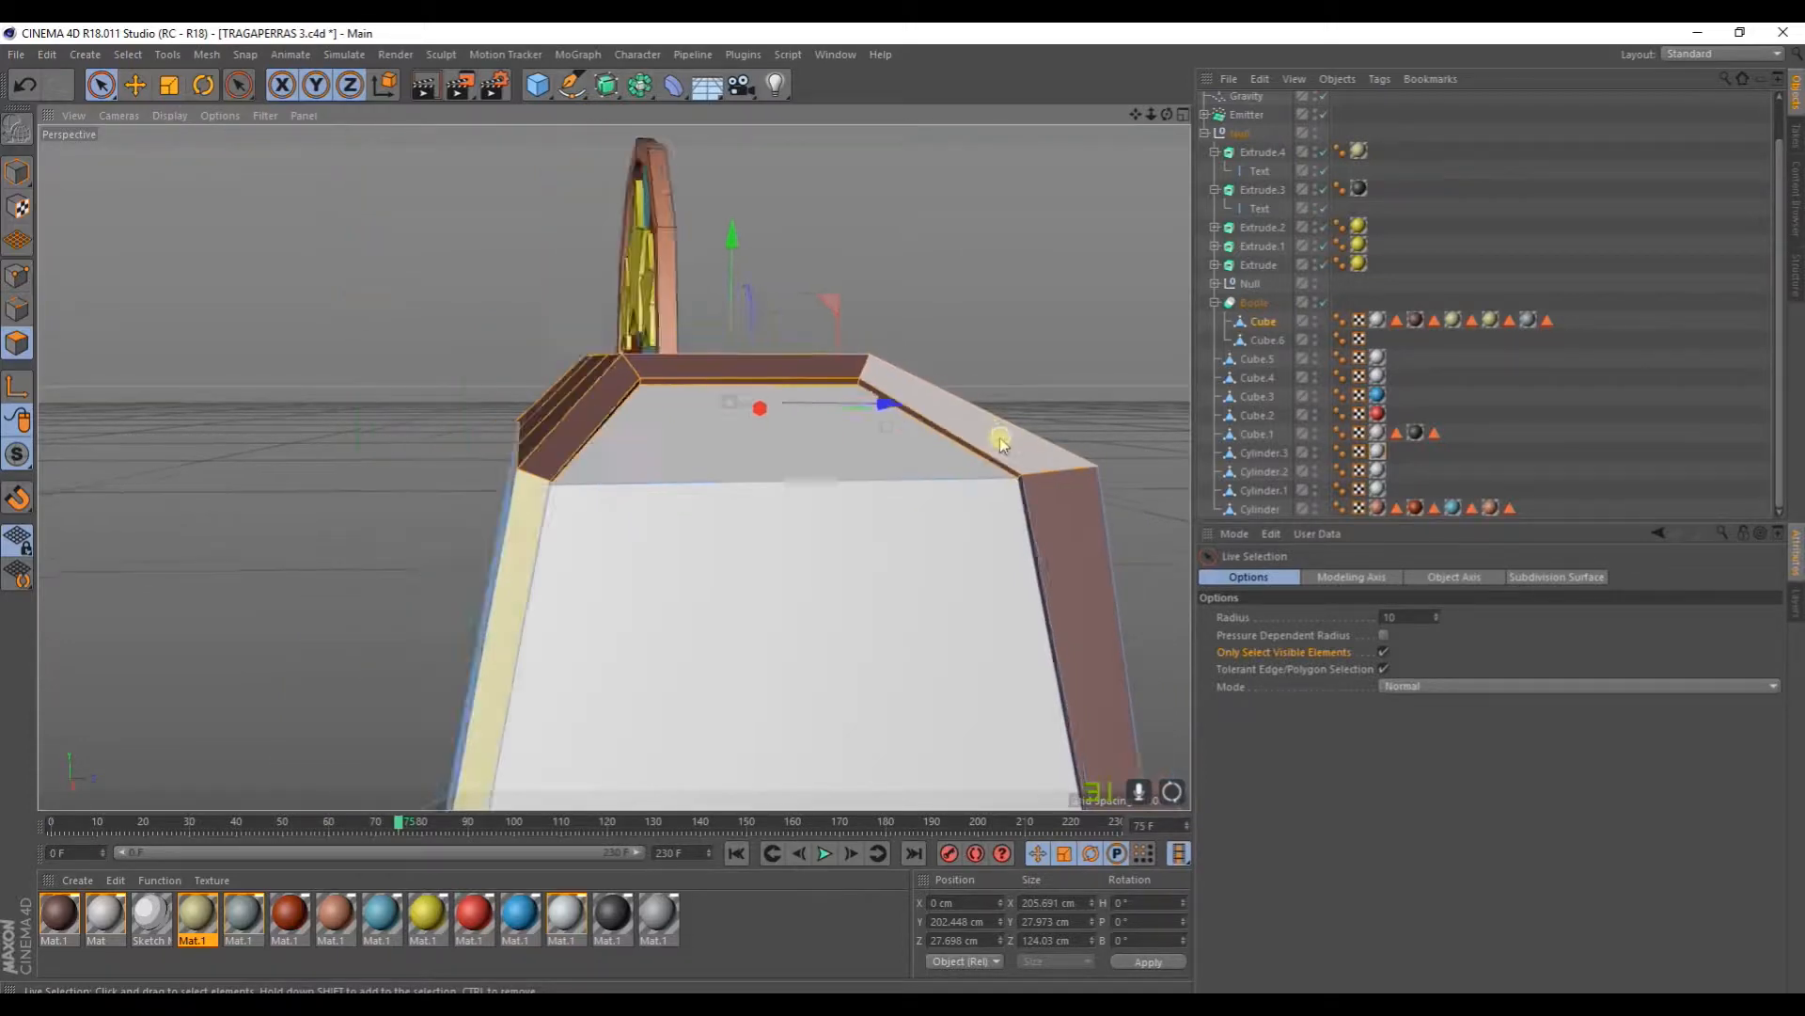
{"action": "left_click_drag", "start_coordinate": [577, 730], "coordinate": [619, 758], "text": "alt"}
{"action": "left_click_drag", "start_coordinate": [658, 908], "coordinate": [814, 585]}
Step: Render a preview of the whole machine, and play the animation forward, stopping it at frame 152
{"action": "scroll", "coordinate": [815, 585], "scroll_direction": "down", "scroll_amount": 5}
{"action": "middle_click_drag", "start_coordinate": [795, 592], "coordinate": [616, 362], "text": "alt"}
{"action": "left_click_drag", "start_coordinate": [616, 362], "coordinate": [635, 477], "text": "alt"}
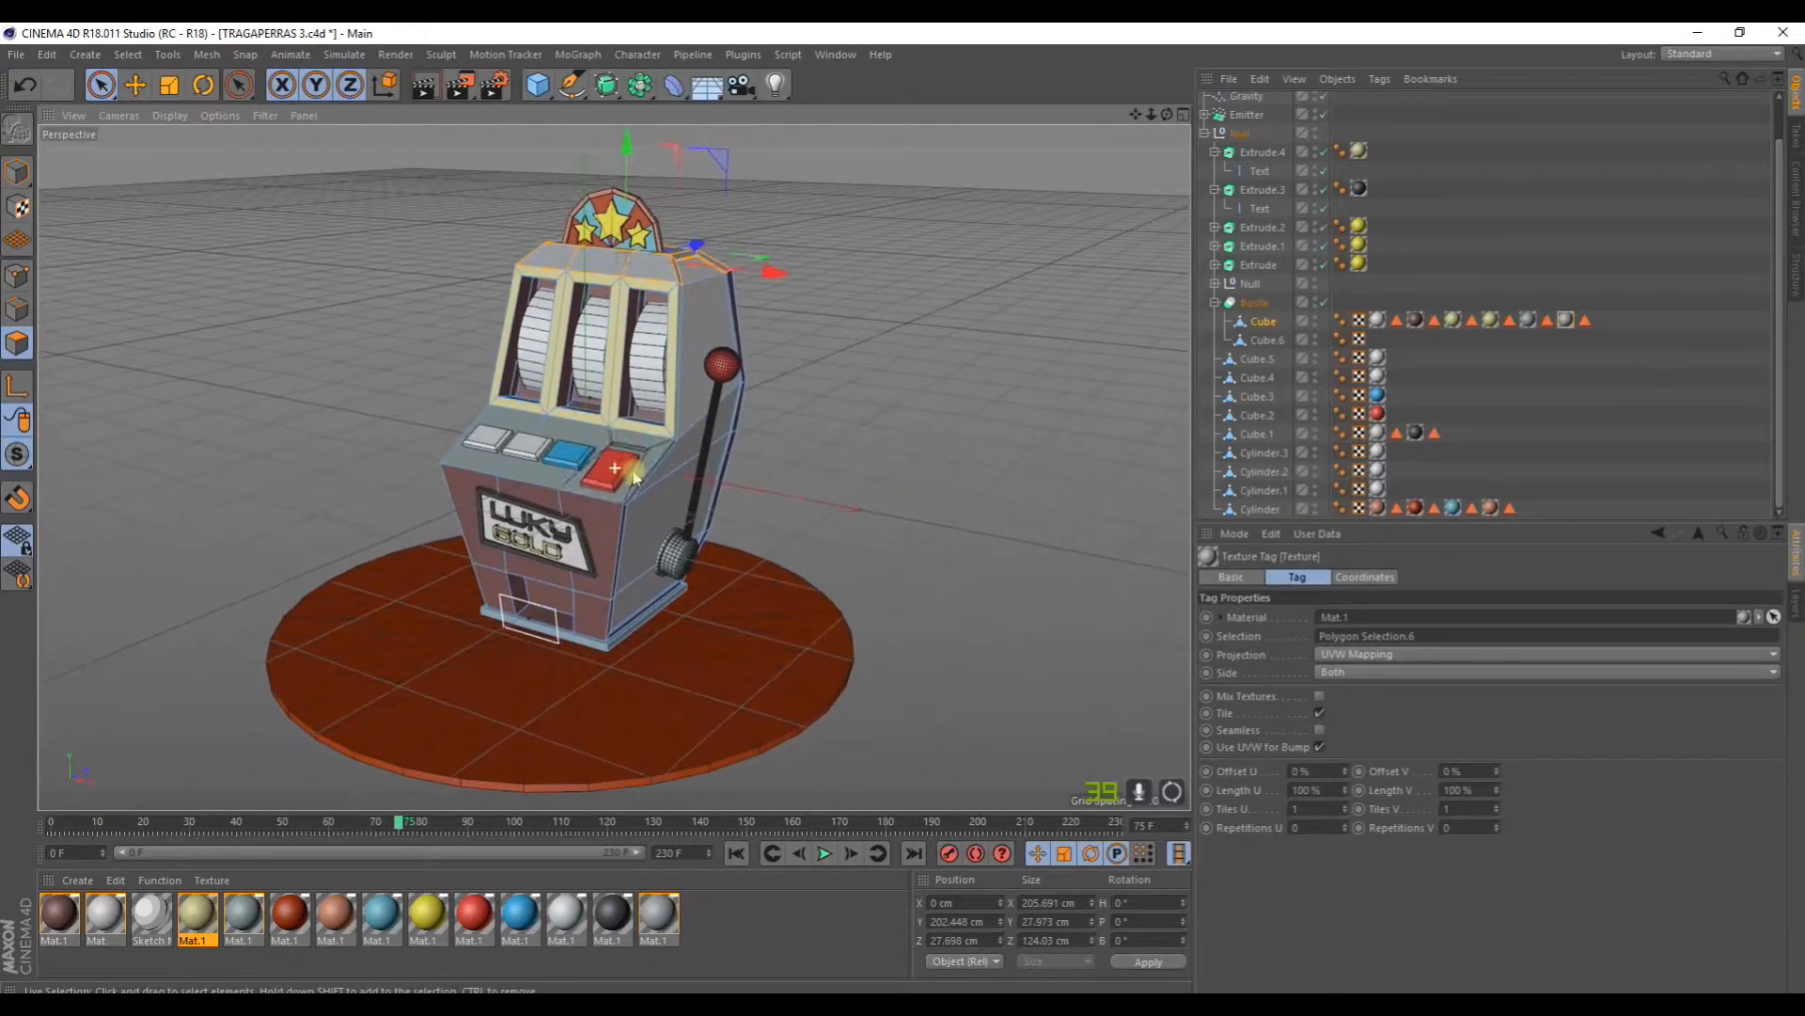
{"action": "left_click", "coordinate": [426, 89]}
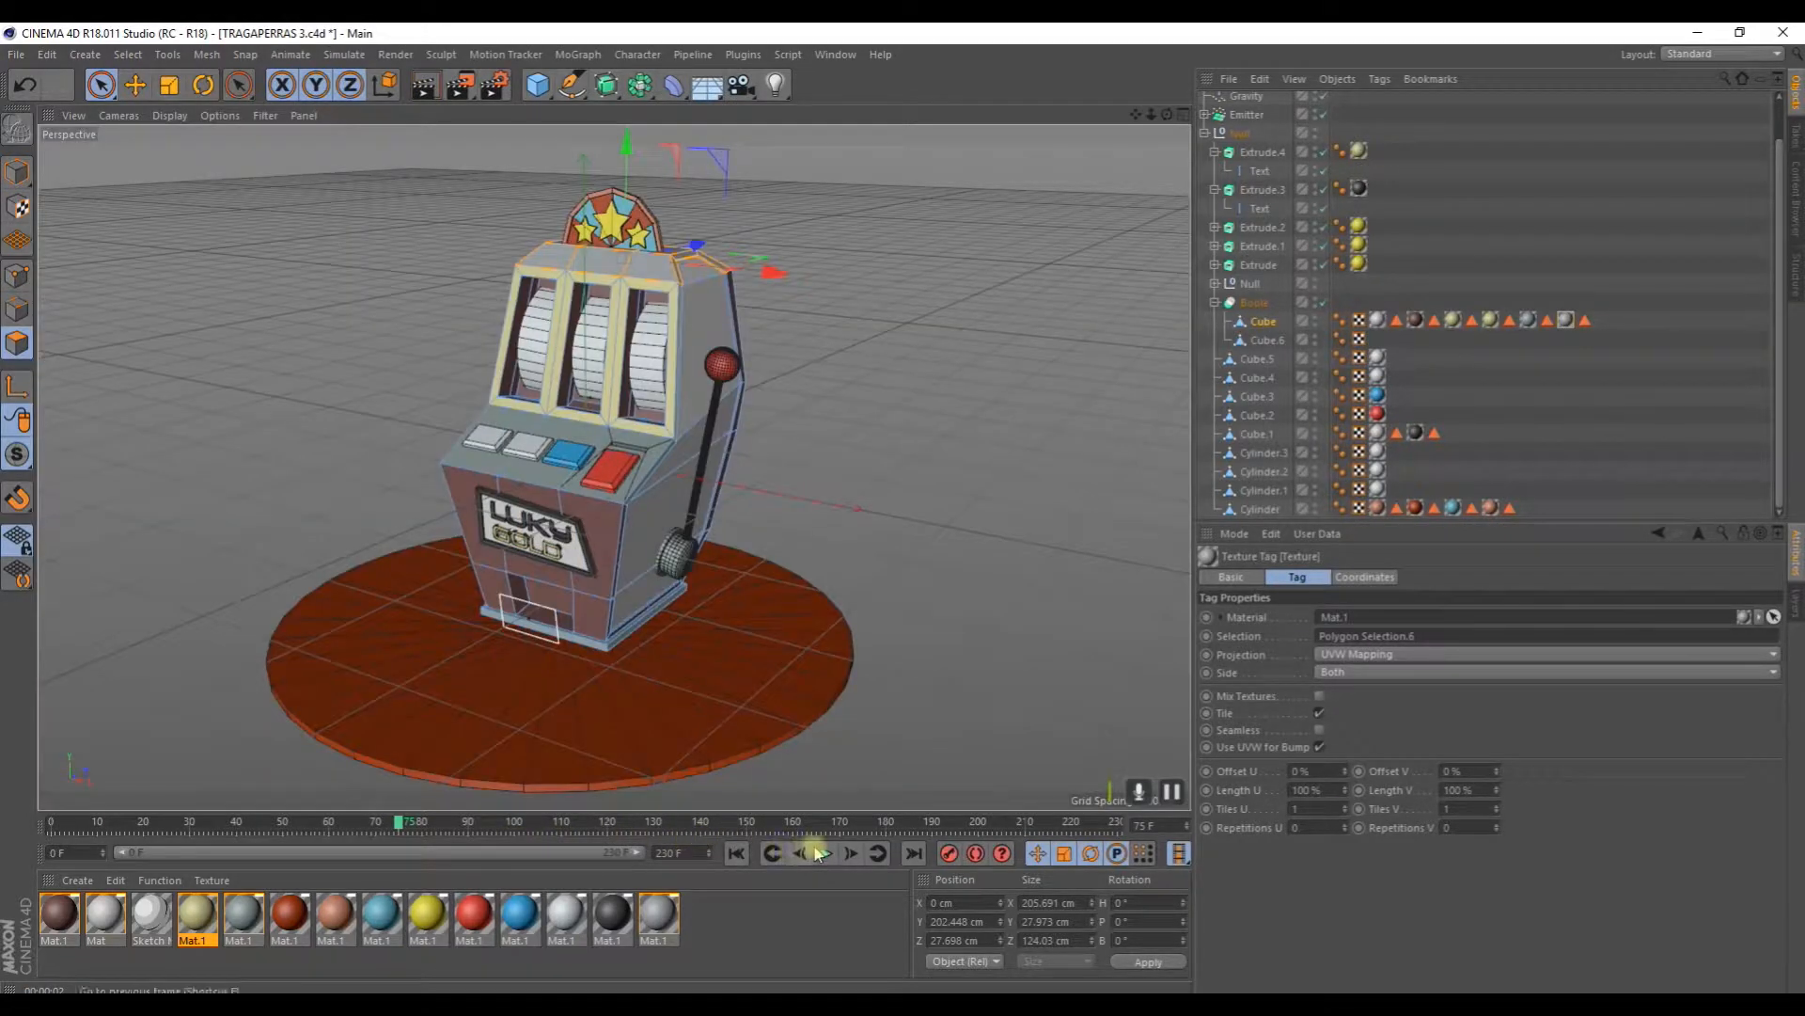
{"action": "left_click", "coordinate": [820, 853]}
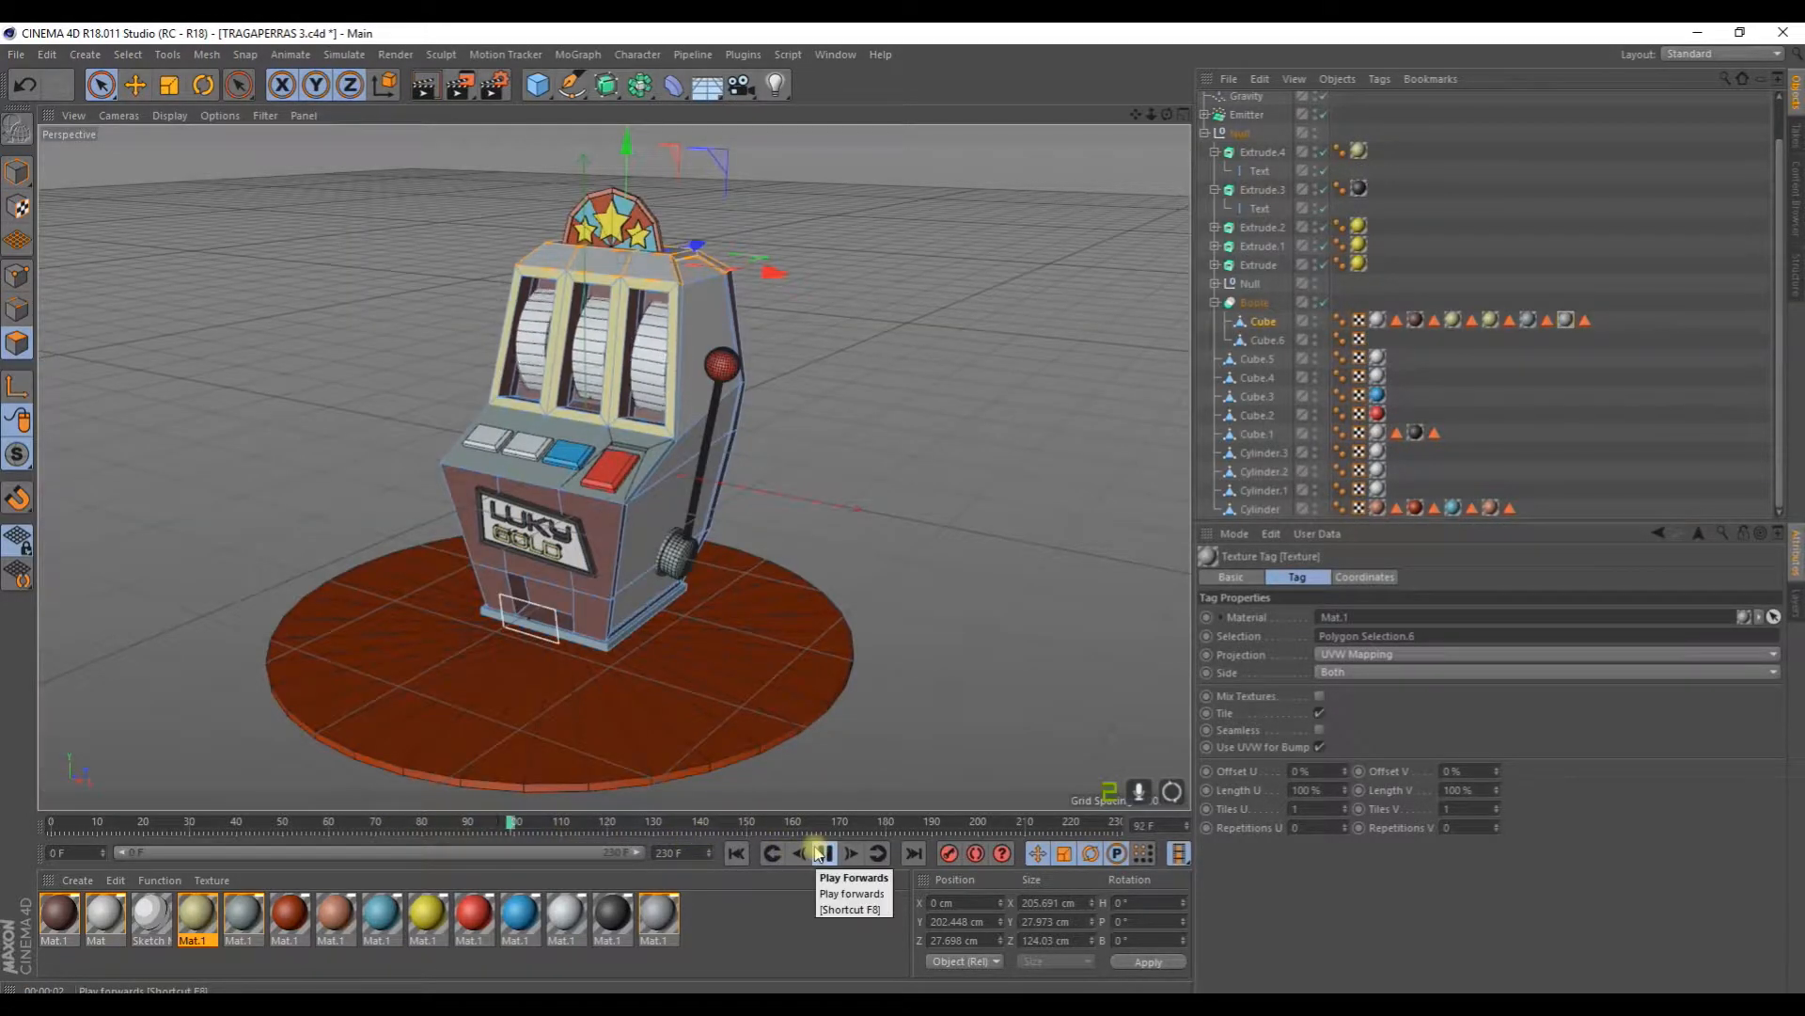
{"action": "left_click", "coordinate": [820, 853]}
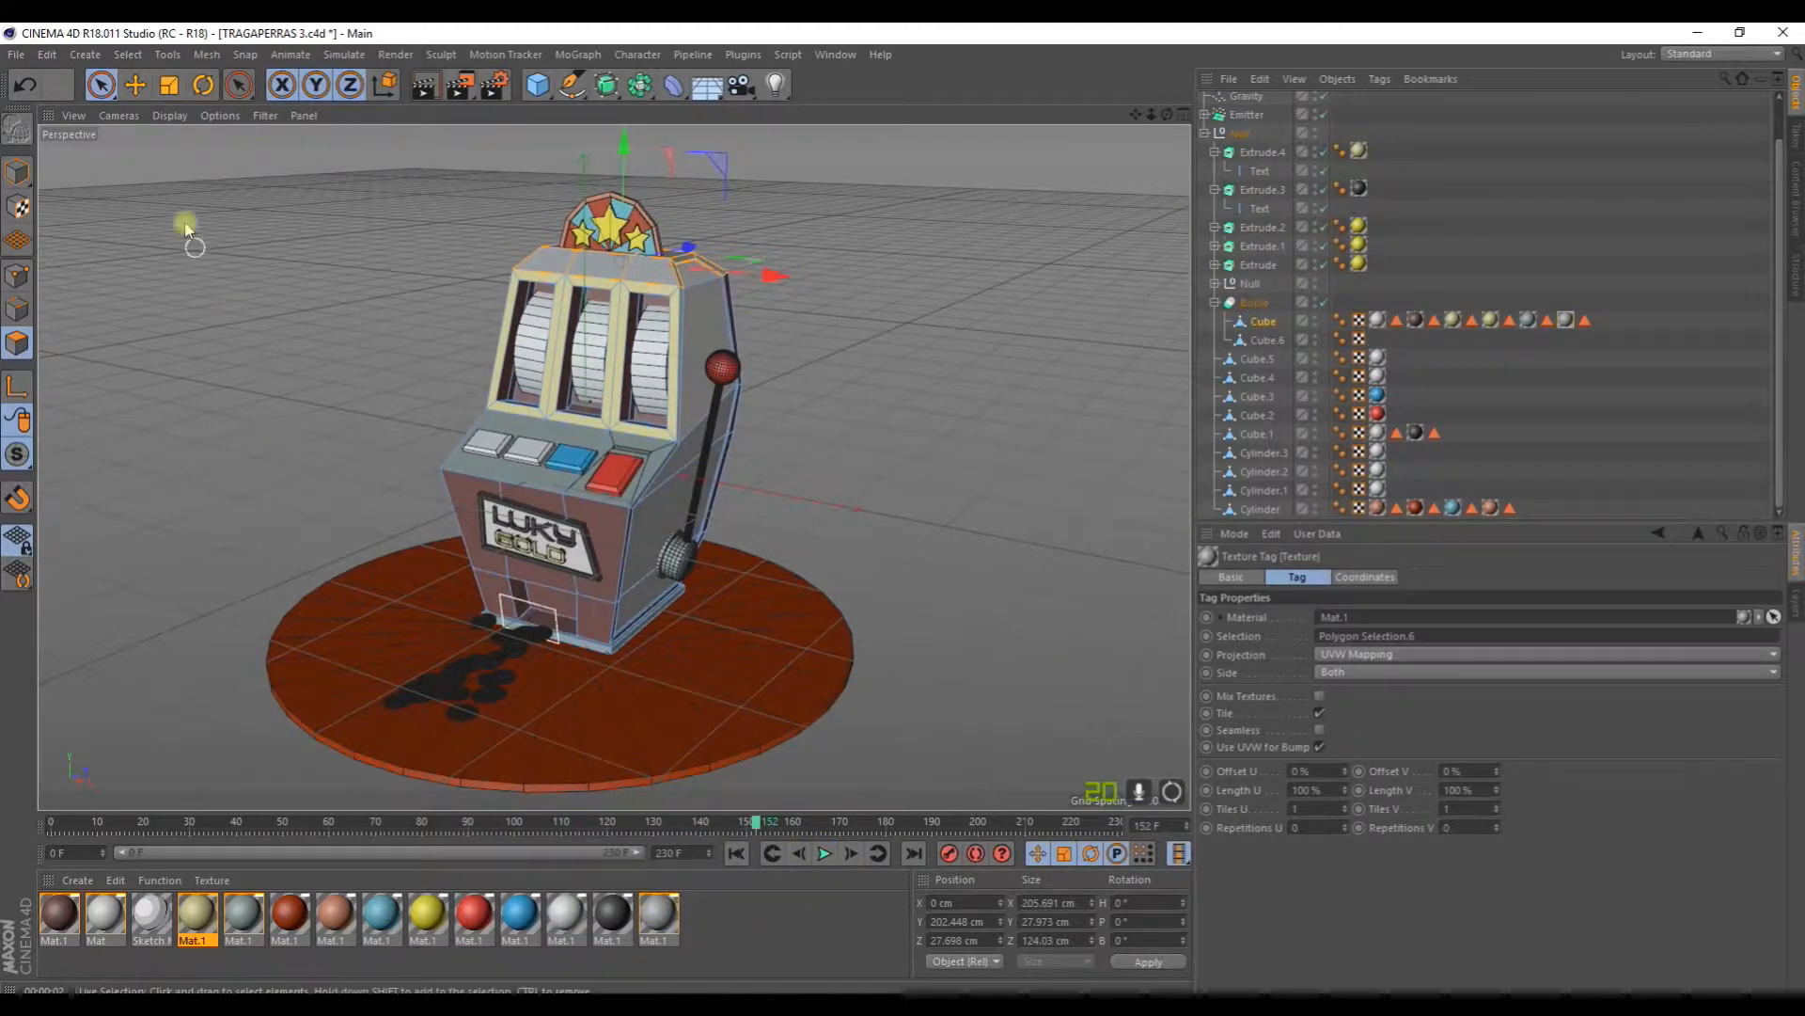
Step: Apply the beige gold material used on the GOLD lettering to the coin cylinder inside the Emitter
{"action": "left_click", "coordinate": [129, 92]}
{"action": "left_click", "coordinate": [17, 172]}
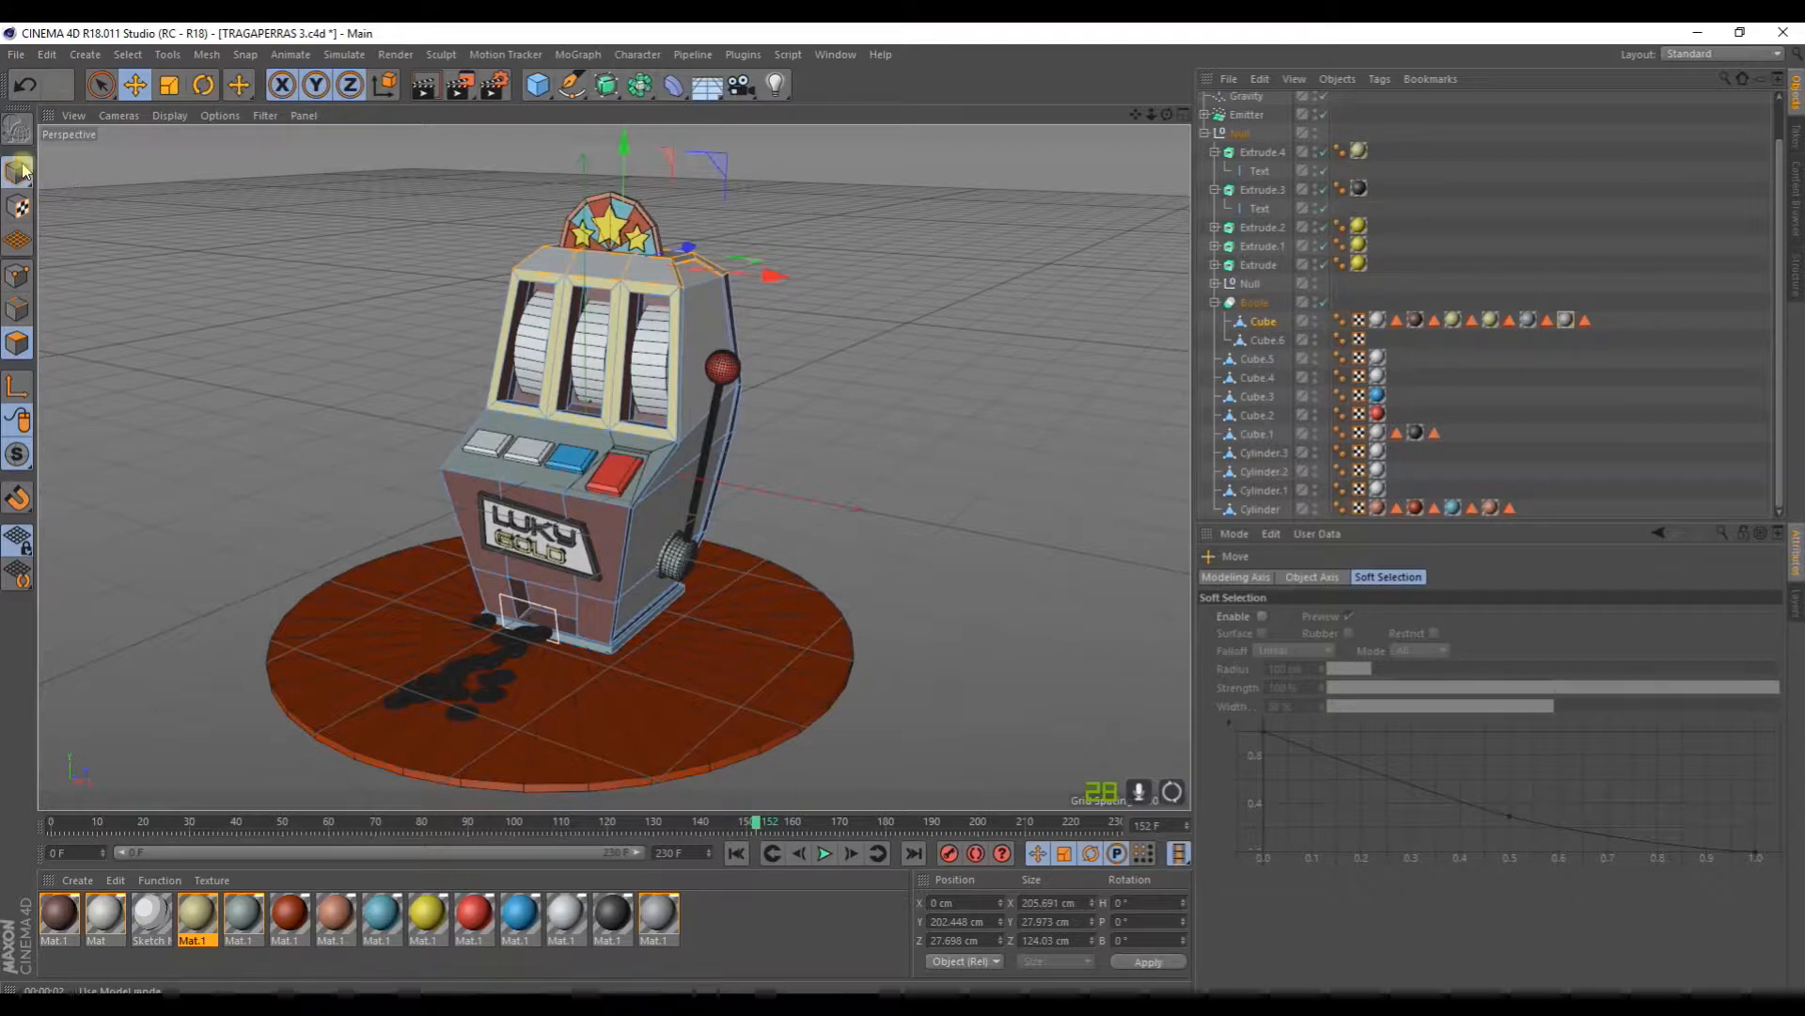
{"action": "left_click", "coordinate": [505, 686]}
{"action": "scroll", "coordinate": [1279, 223], "scroll_direction": "up", "scroll_amount": 1}
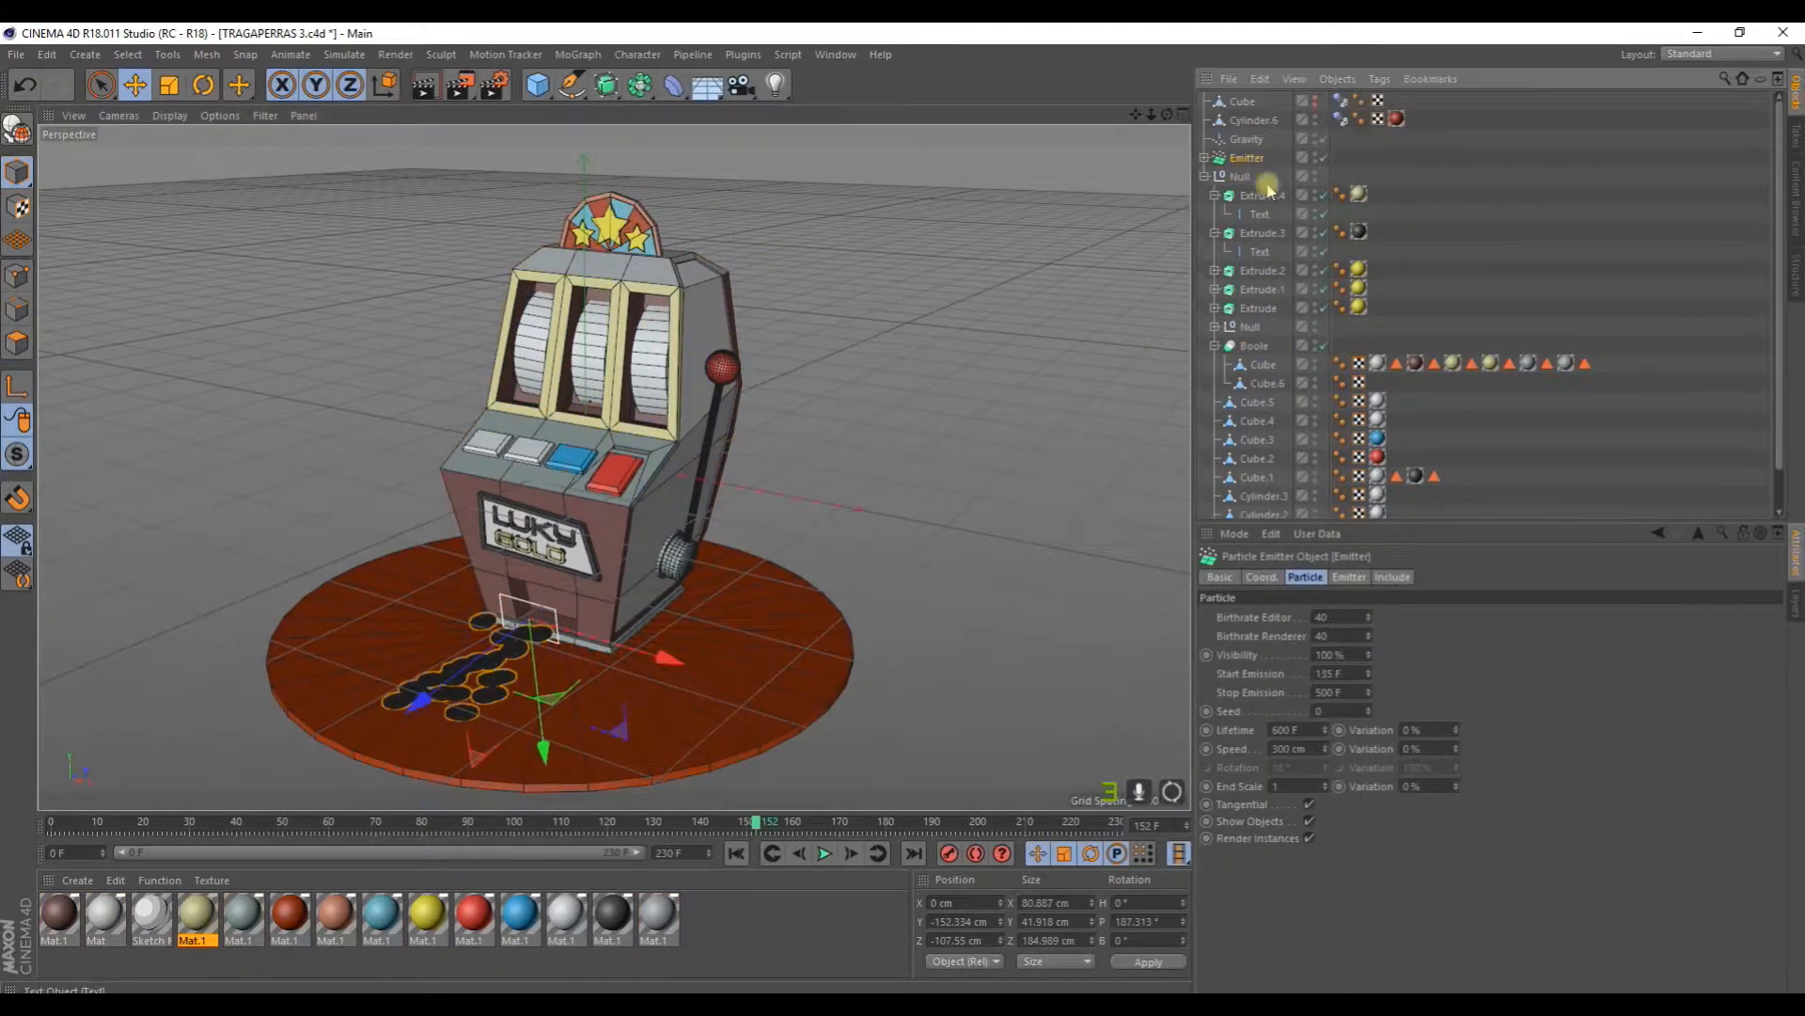
{"action": "left_click", "coordinate": [1205, 158]}
{"action": "left_click", "coordinate": [1259, 177]}
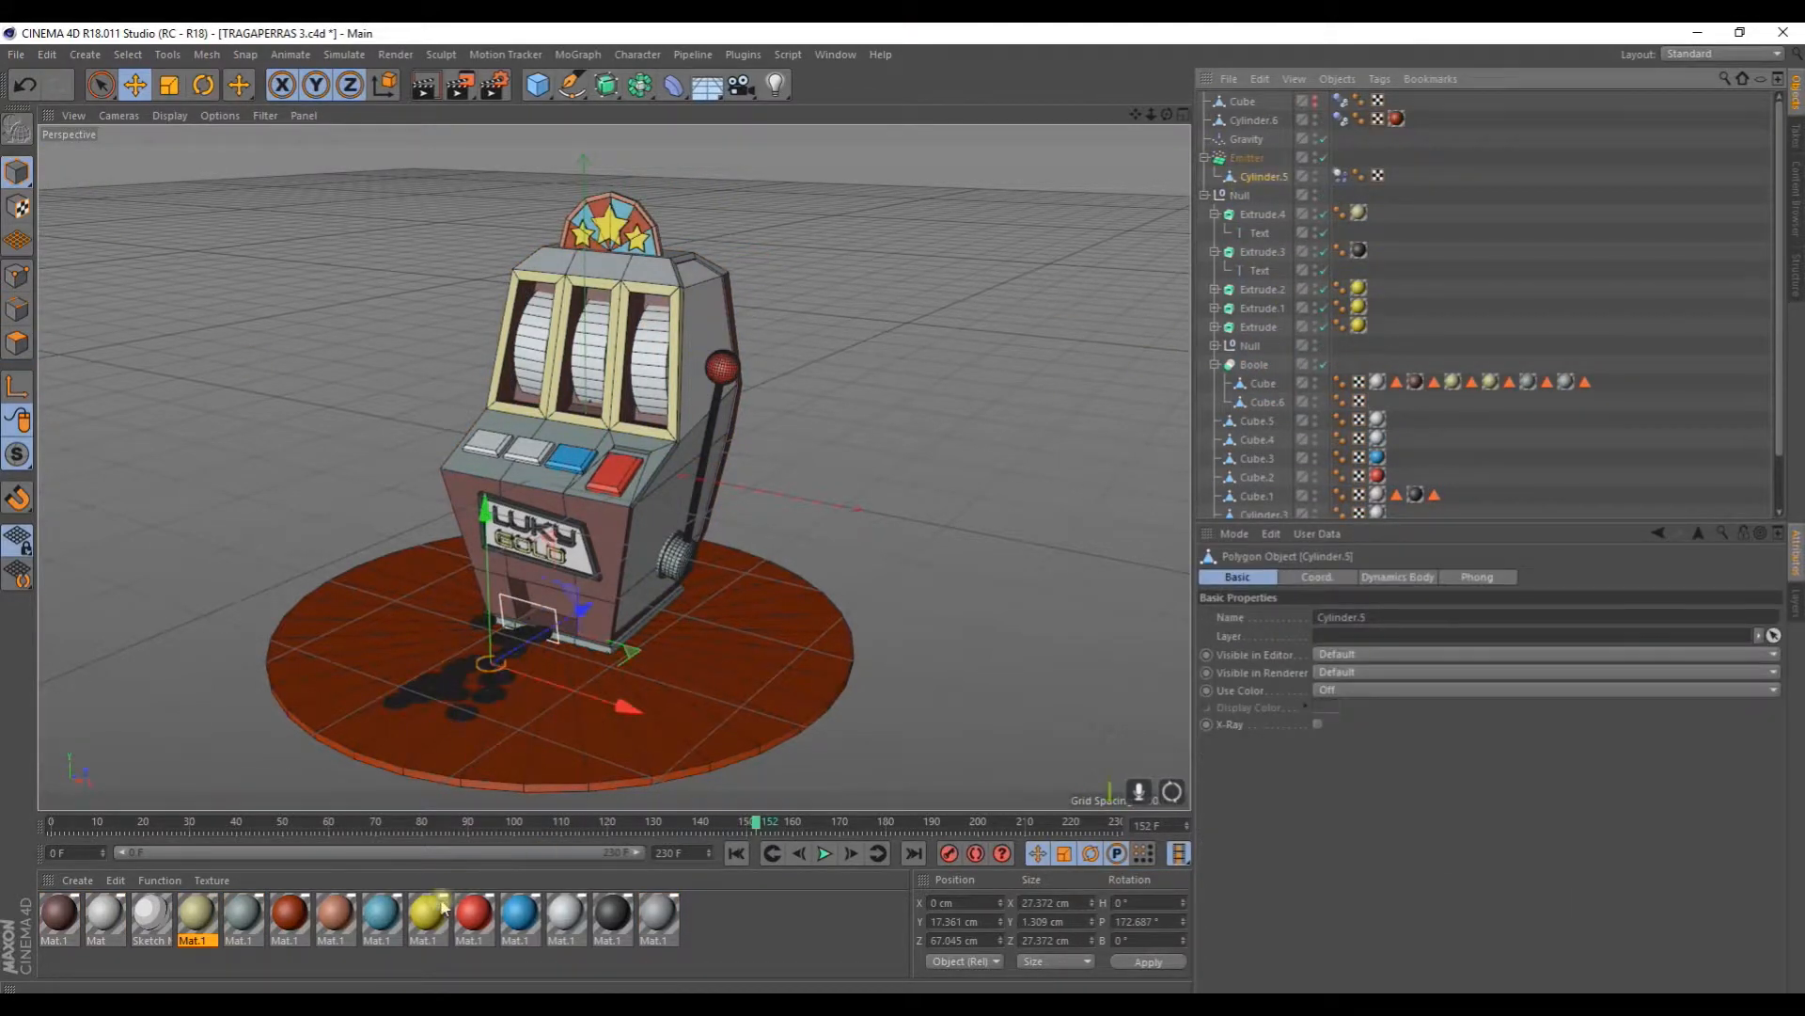
{"action": "left_click_drag", "start_coordinate": [195, 917], "coordinate": [1281, 178]}
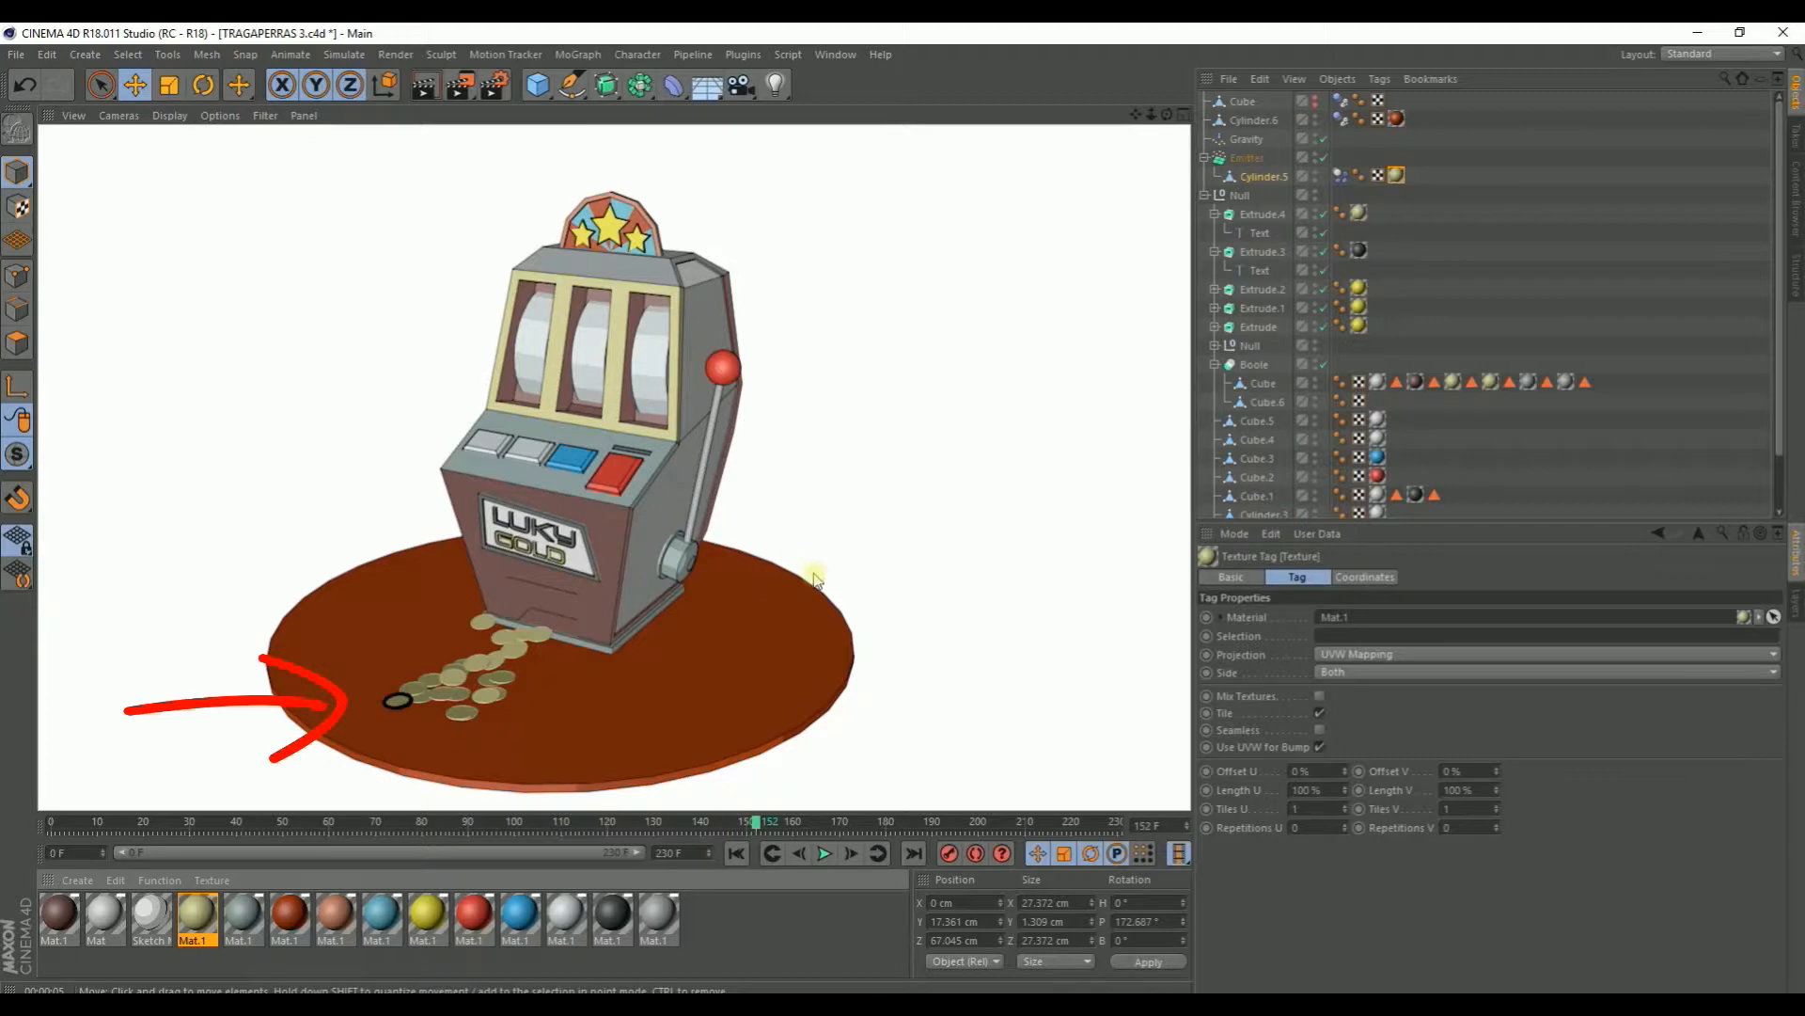
Step: Add a Subdivision Surface, nest the round floor disc inside it, and render a preview of the view
{"action": "left_click", "coordinate": [778, 632]}
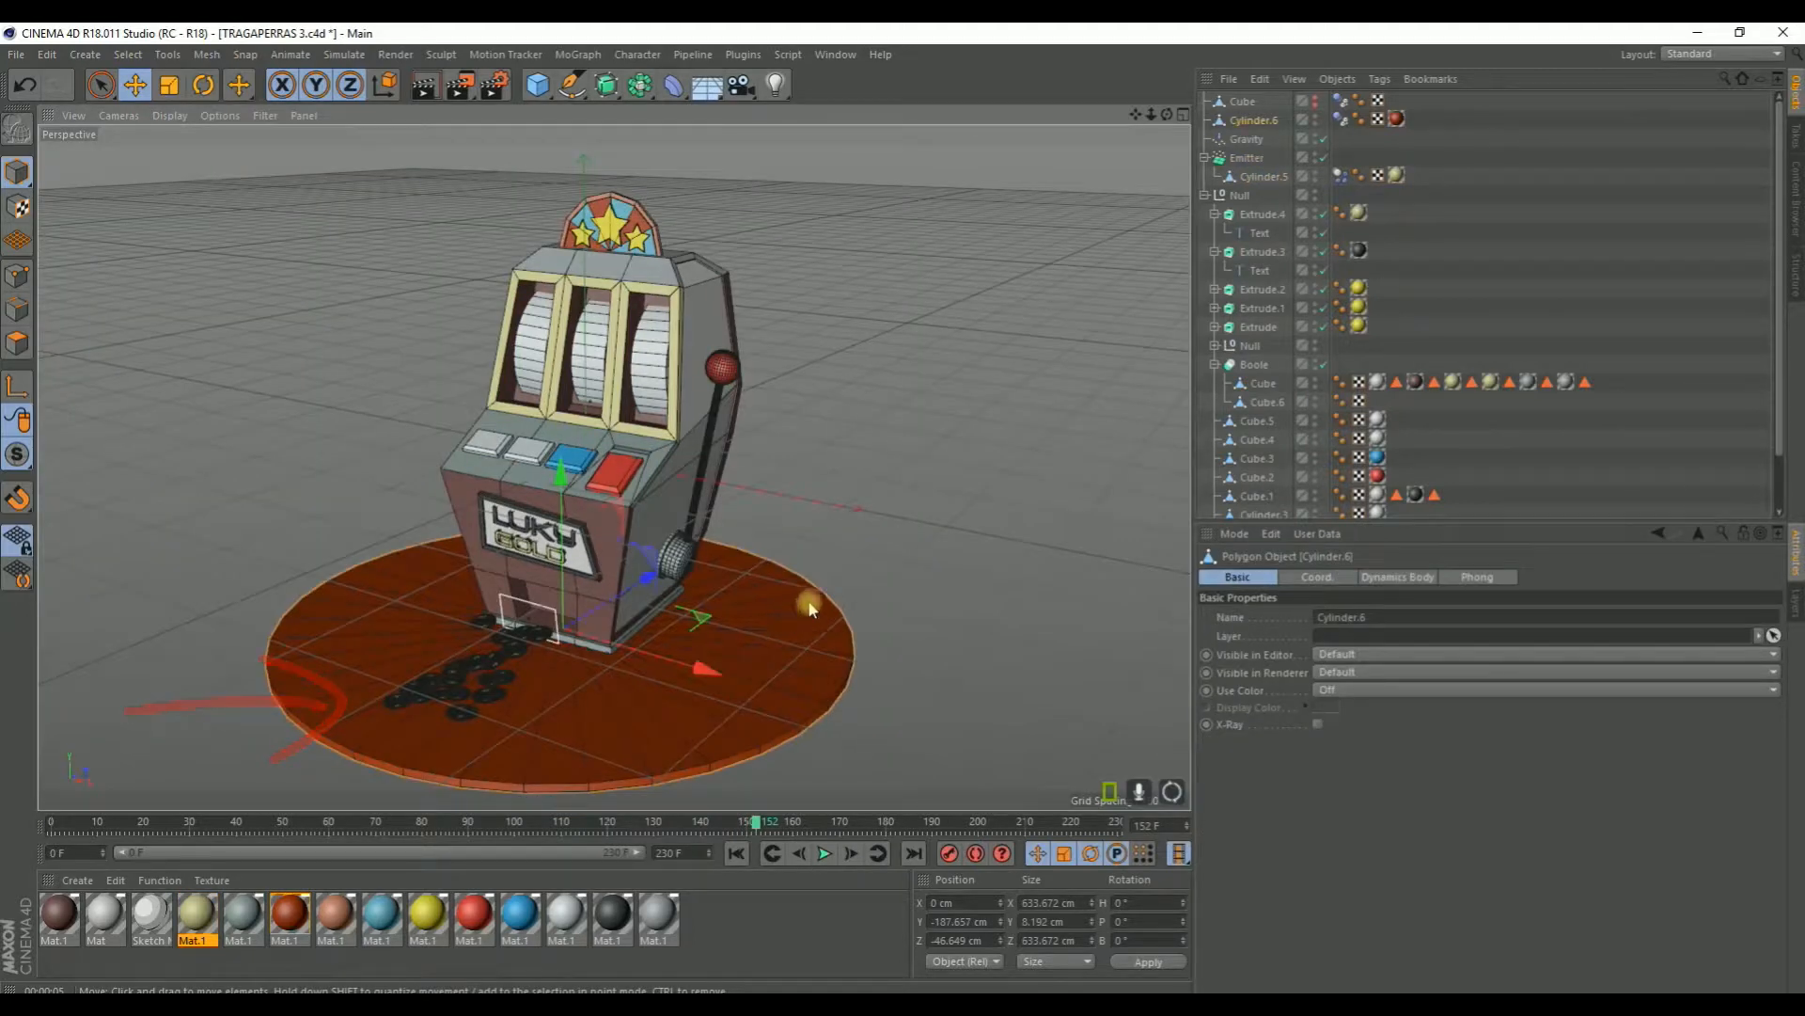
{"action": "left_click_drag", "start_coordinate": [606, 89], "coordinate": [658, 108]}
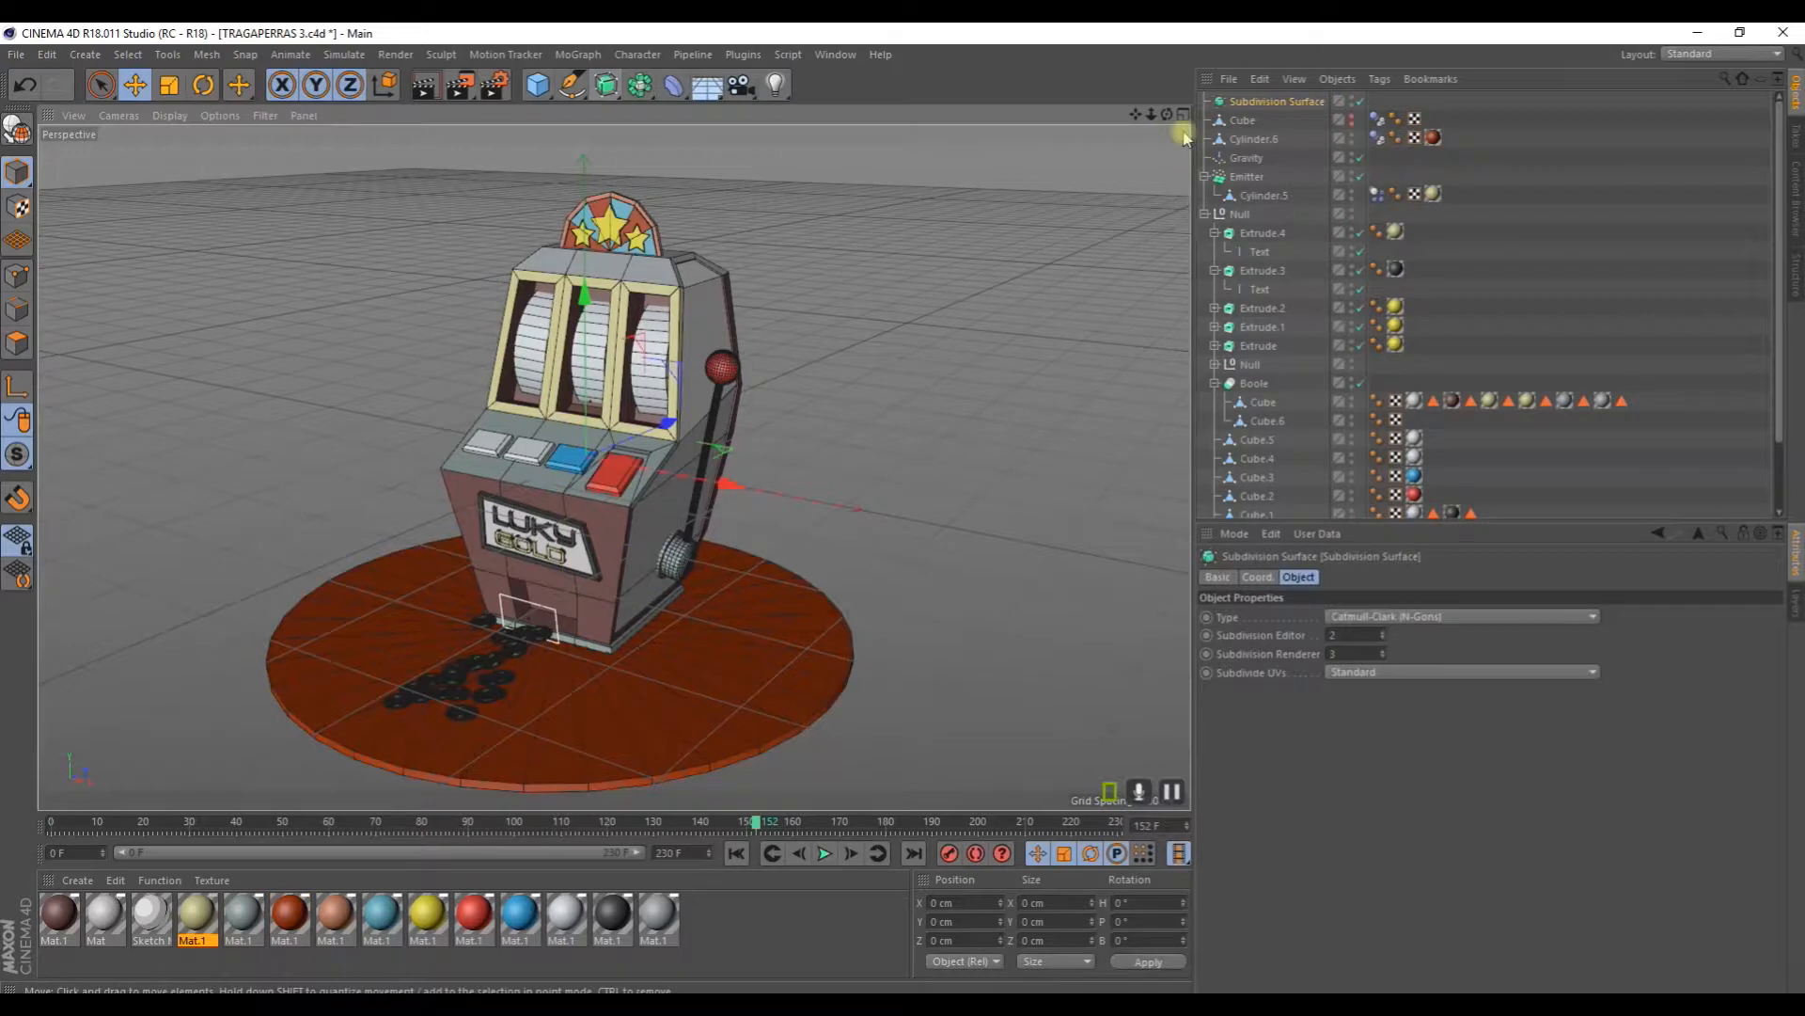
{"action": "left_click", "coordinate": [1251, 138]}
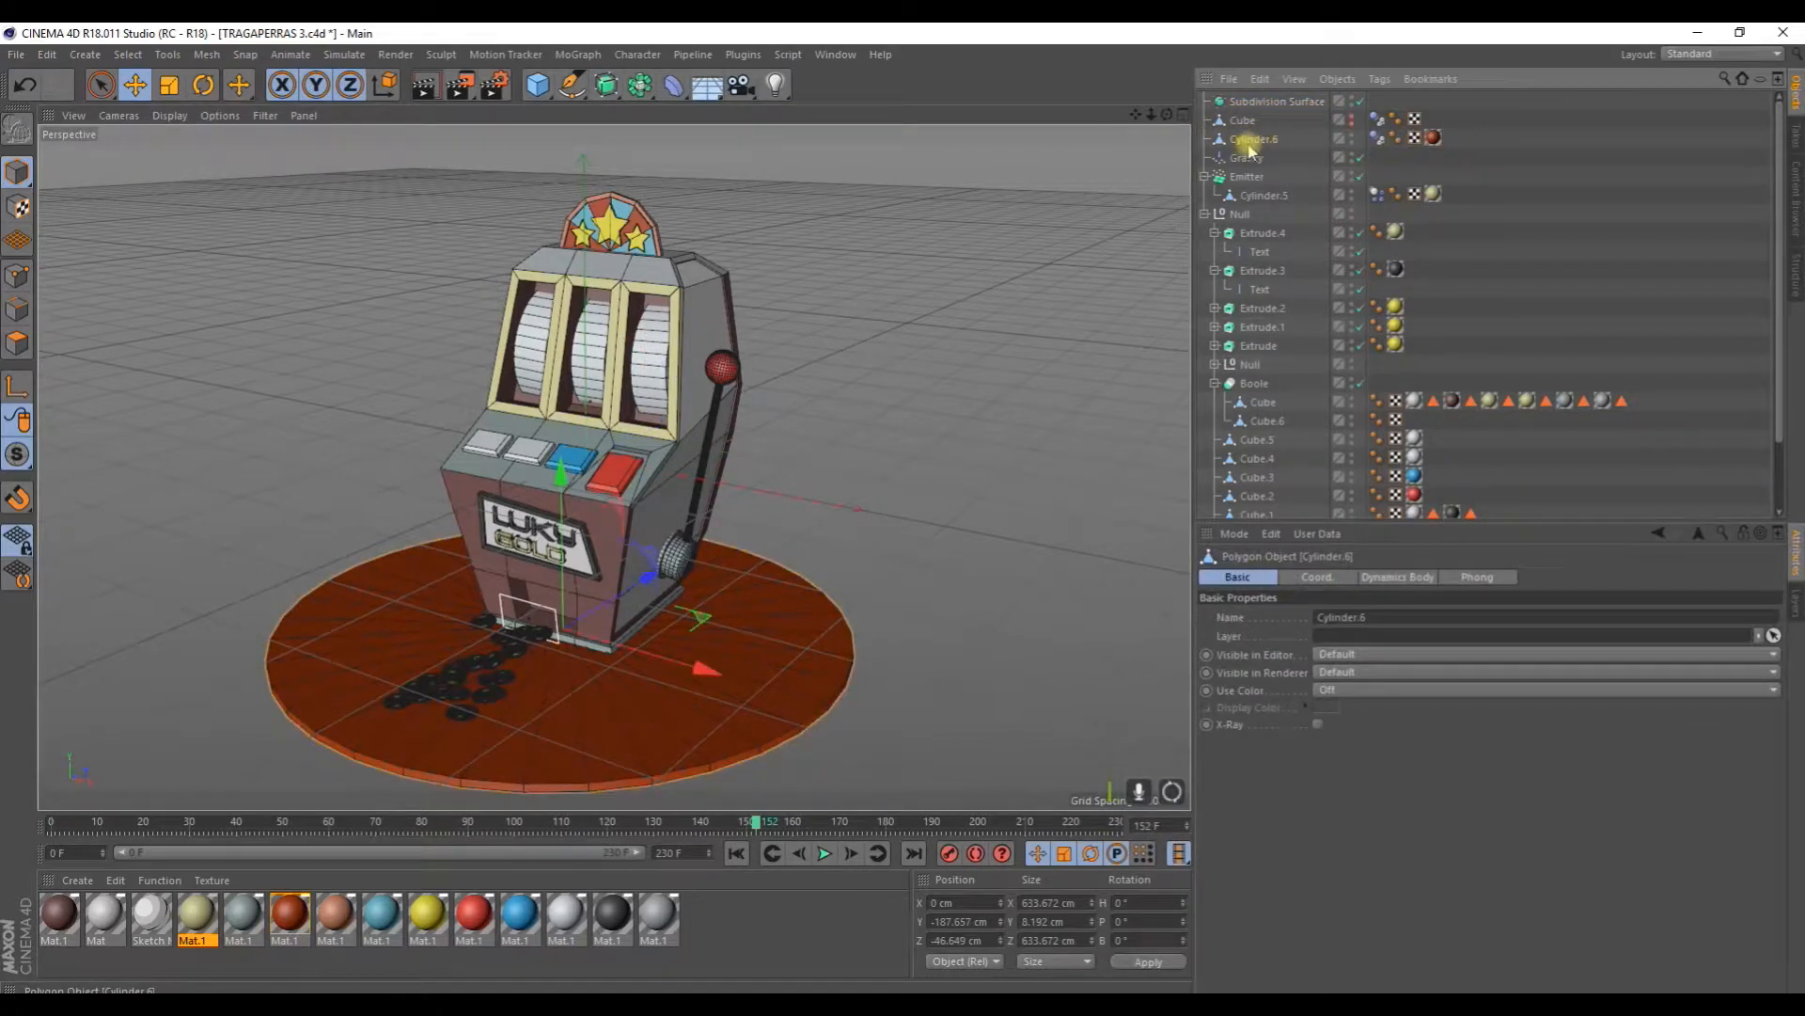
{"action": "left_click_drag", "start_coordinate": [1255, 106], "coordinate": [1256, 108]}
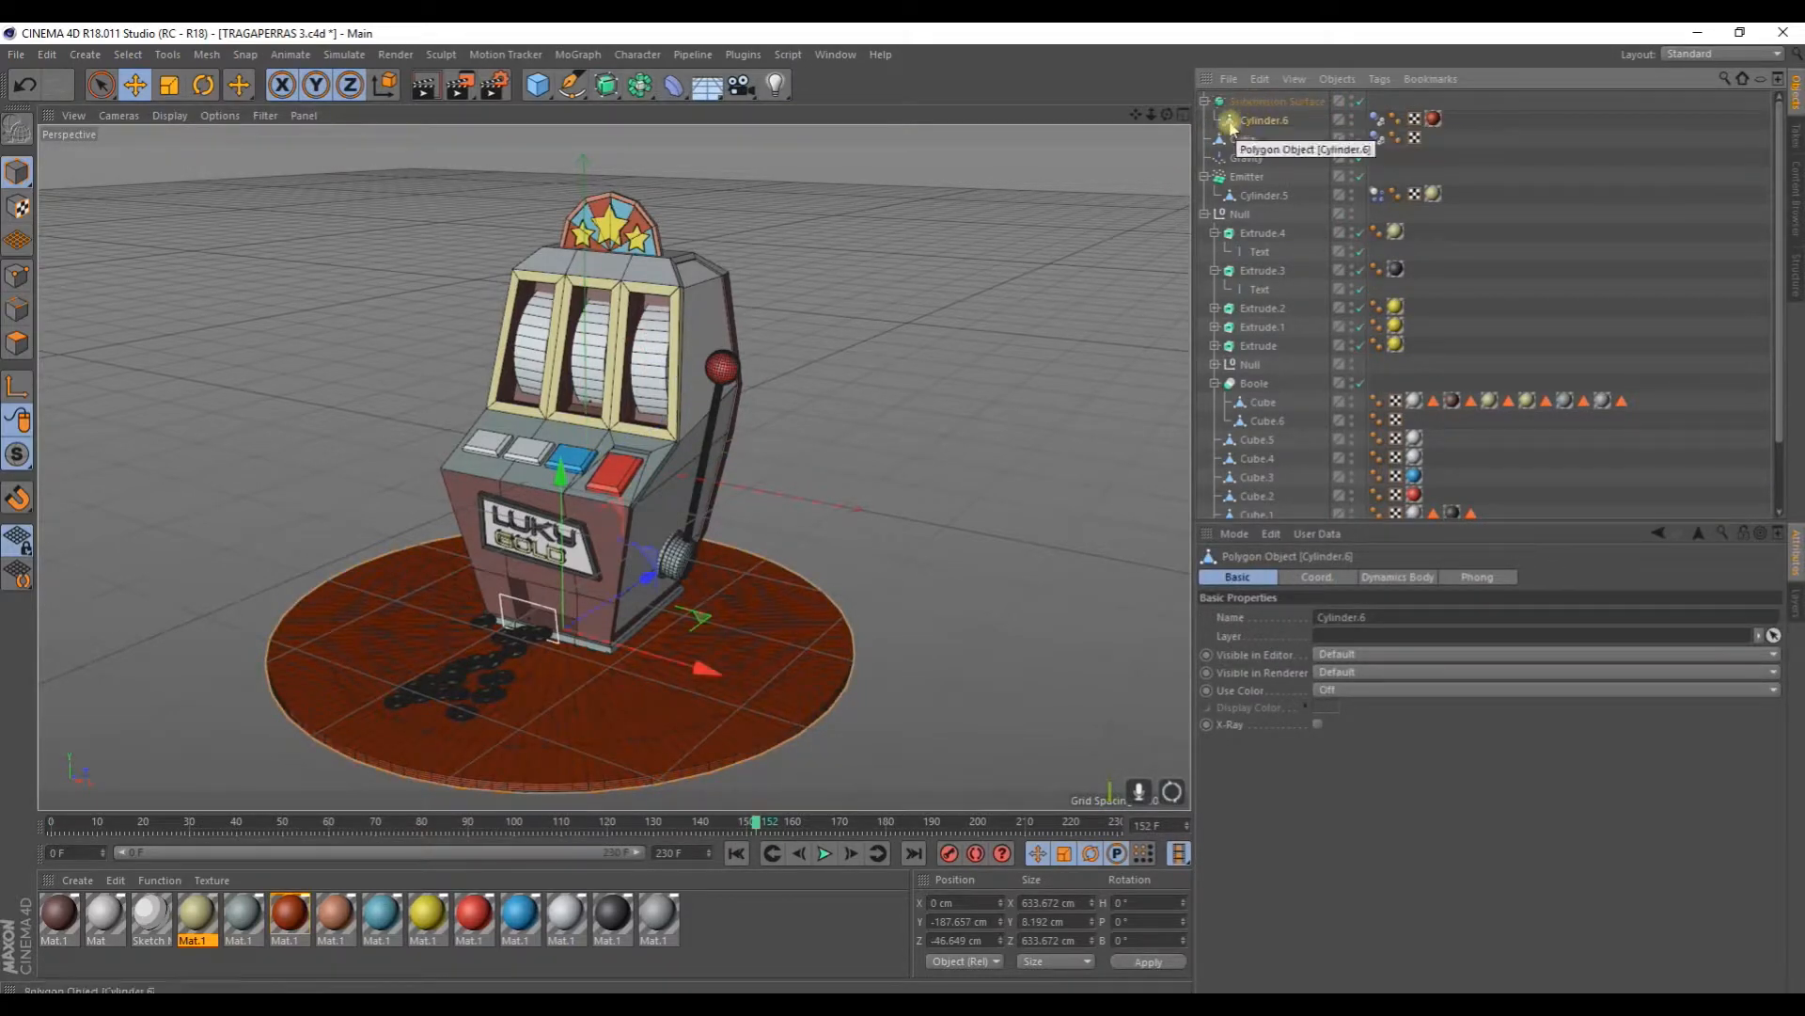
{"action": "left_click", "coordinate": [426, 89]}
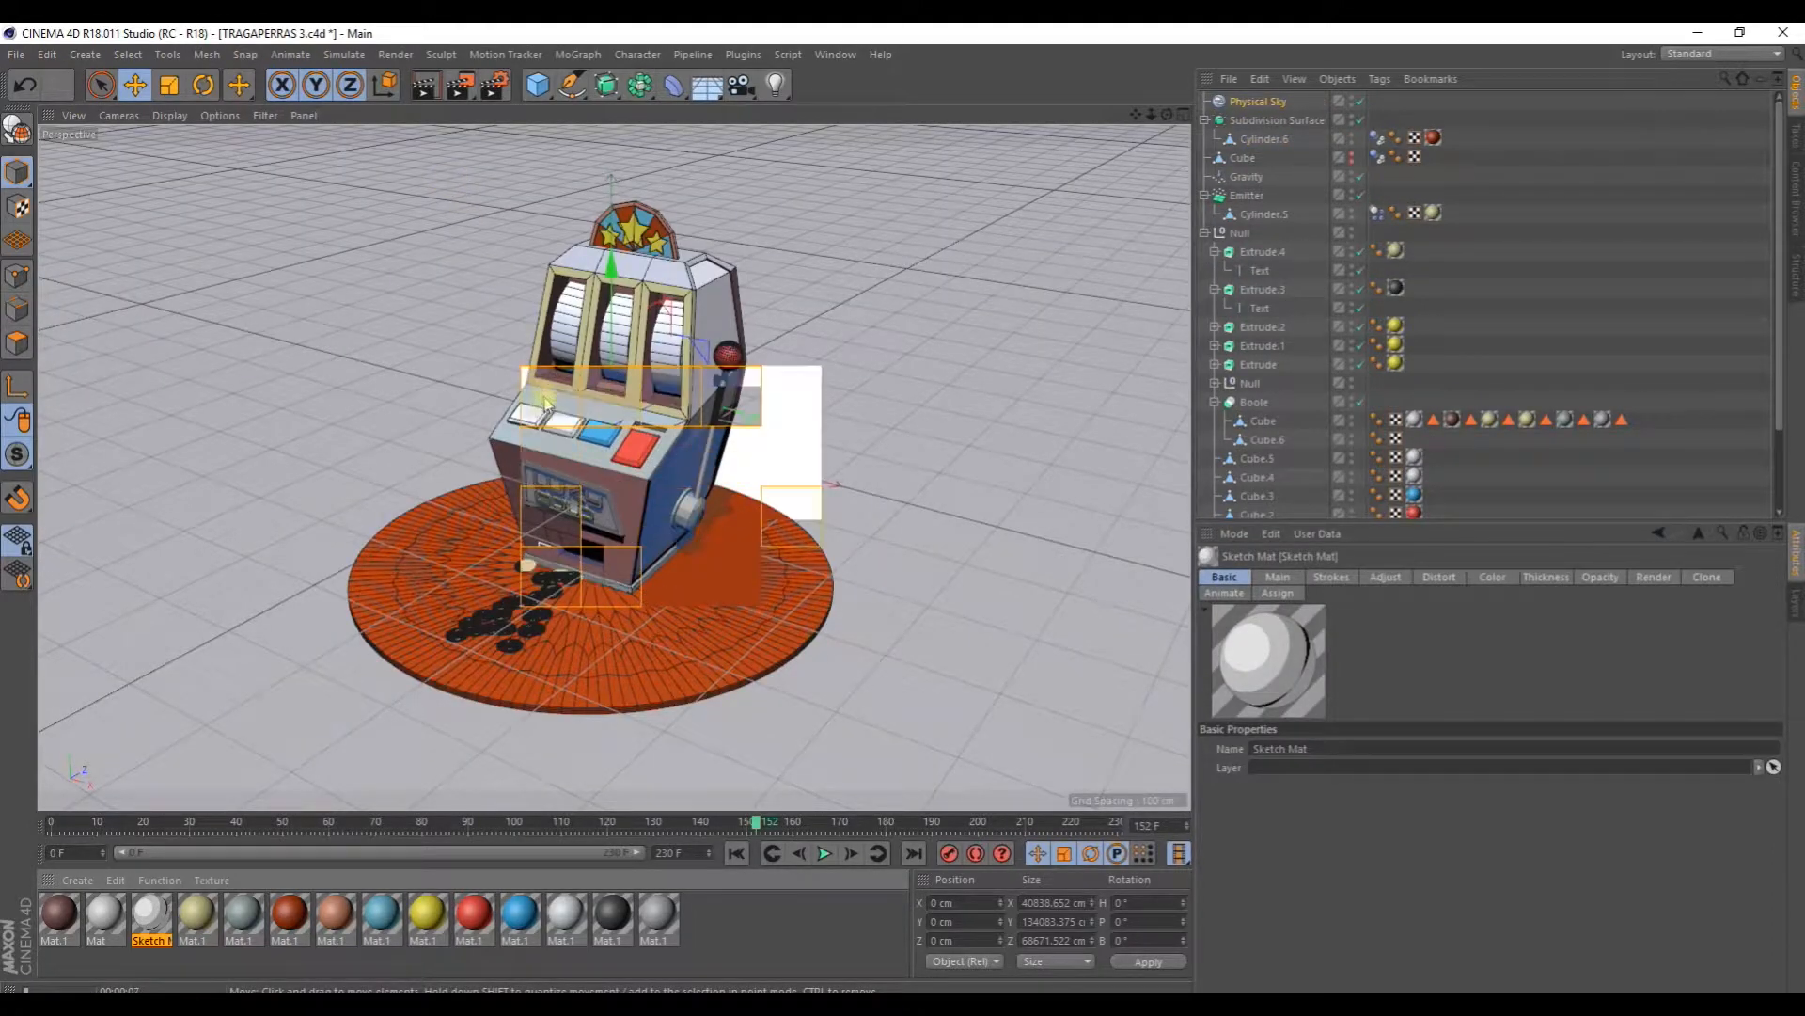
Step: Select the nameplate together with its LUKY and GOLD texts, enlarge them as a group and reposition them on the cabinet front
{"action": "scroll", "coordinate": [569, 513], "scroll_direction": "up", "scroll_amount": 10}
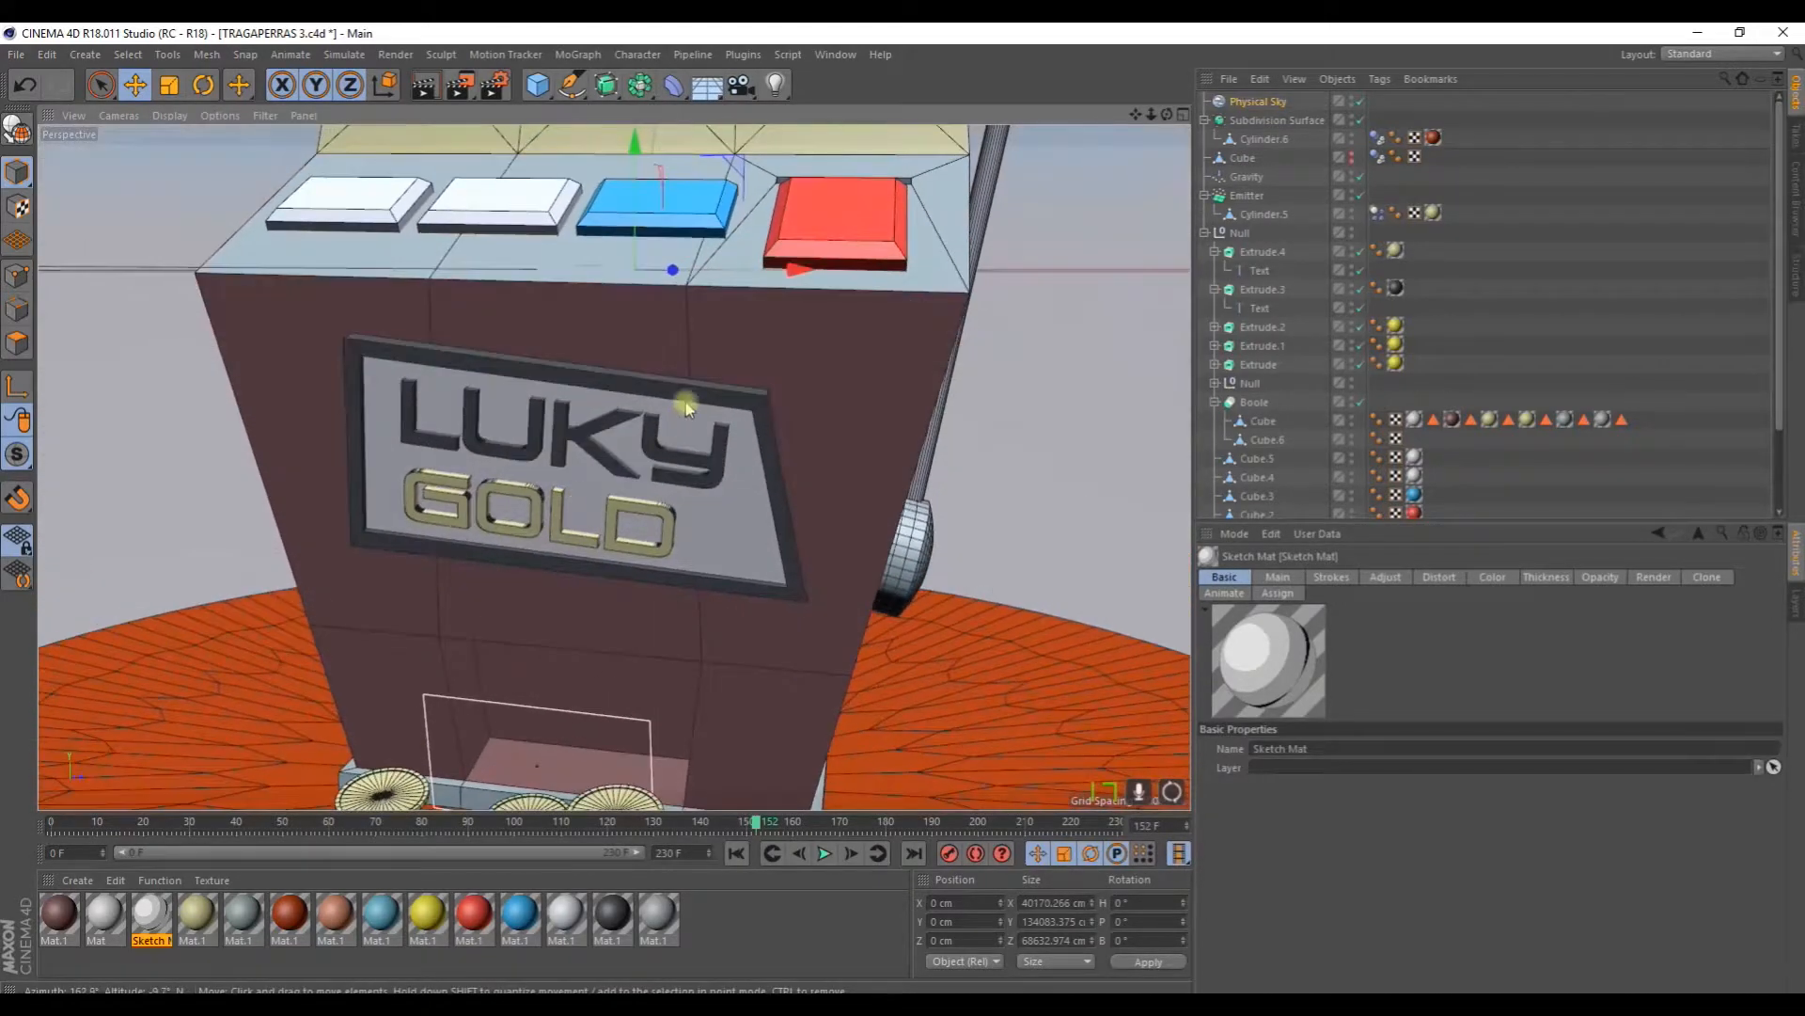
{"action": "left_click", "coordinate": [687, 408]}
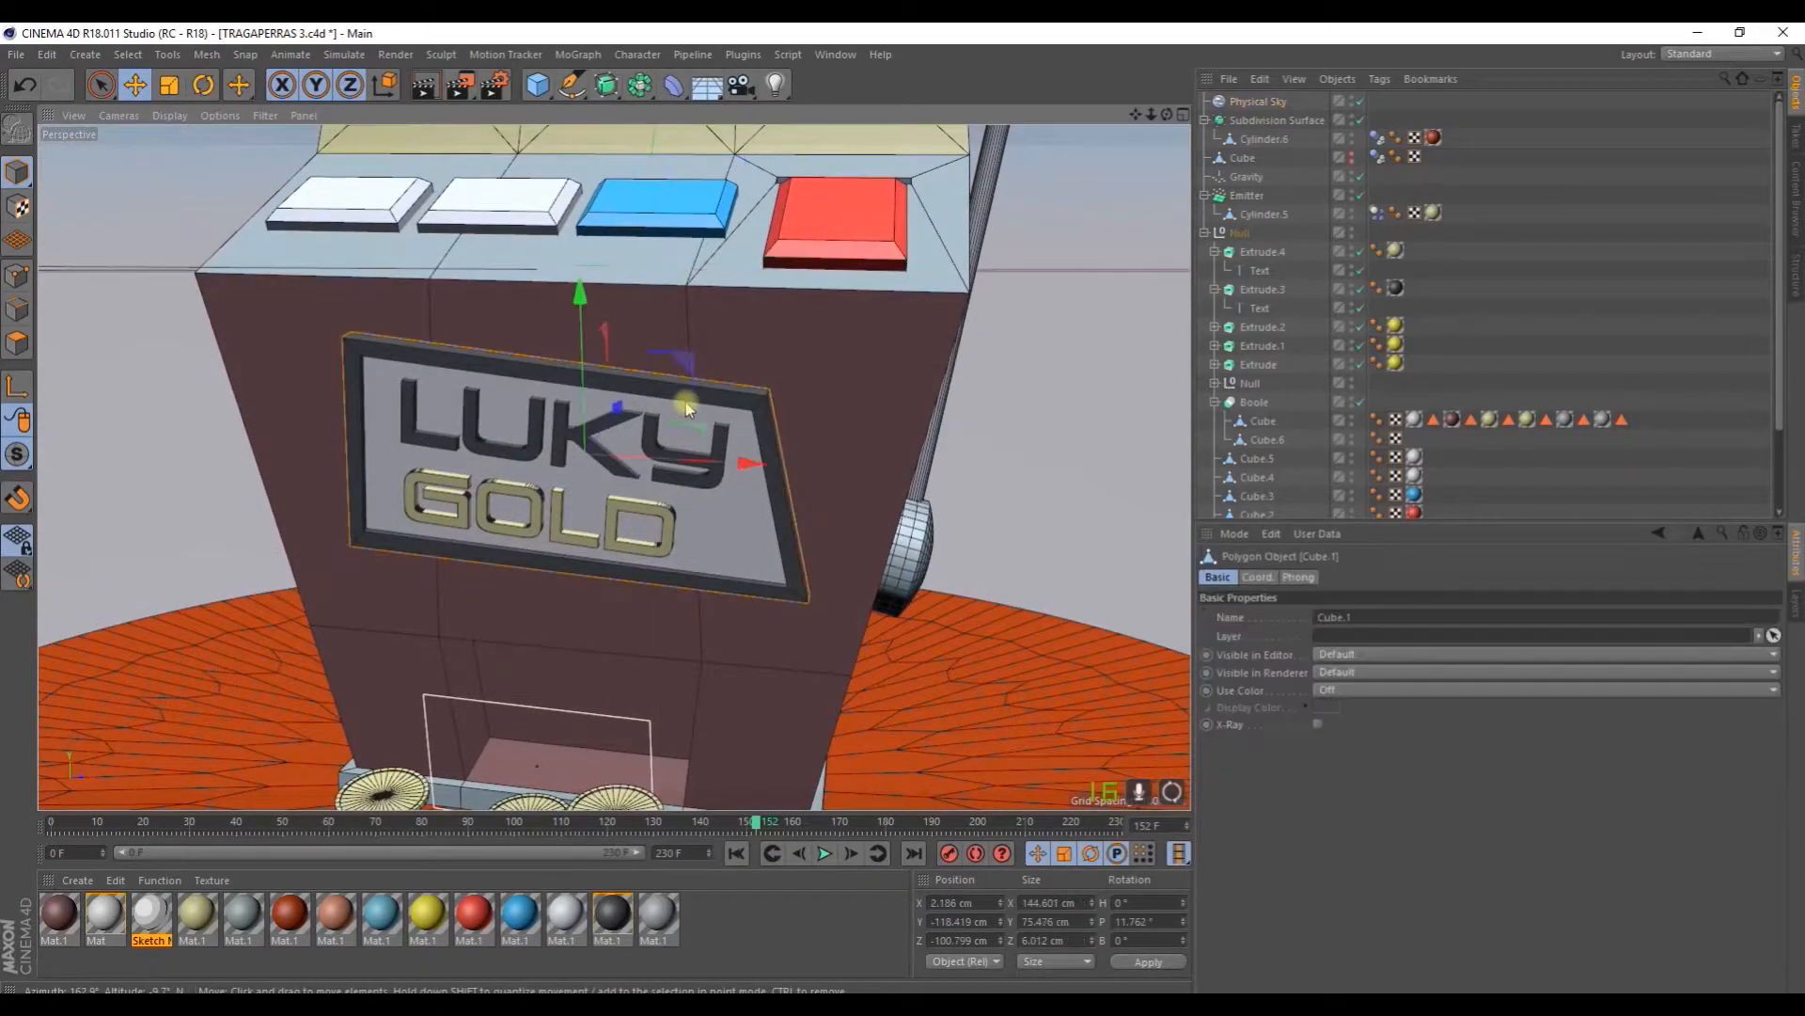
{"action": "left_click", "coordinate": [653, 433], "text": "shift"}
{"action": "left_click", "coordinate": [616, 507], "text": "shift"}
{"action": "scroll", "coordinate": [484, 395], "scroll_direction": "up", "scroll_amount": 3}
{"action": "left_click", "coordinate": [170, 87]}
{"action": "left_click_drag", "start_coordinate": [221, 278], "coordinate": [461, 246]}
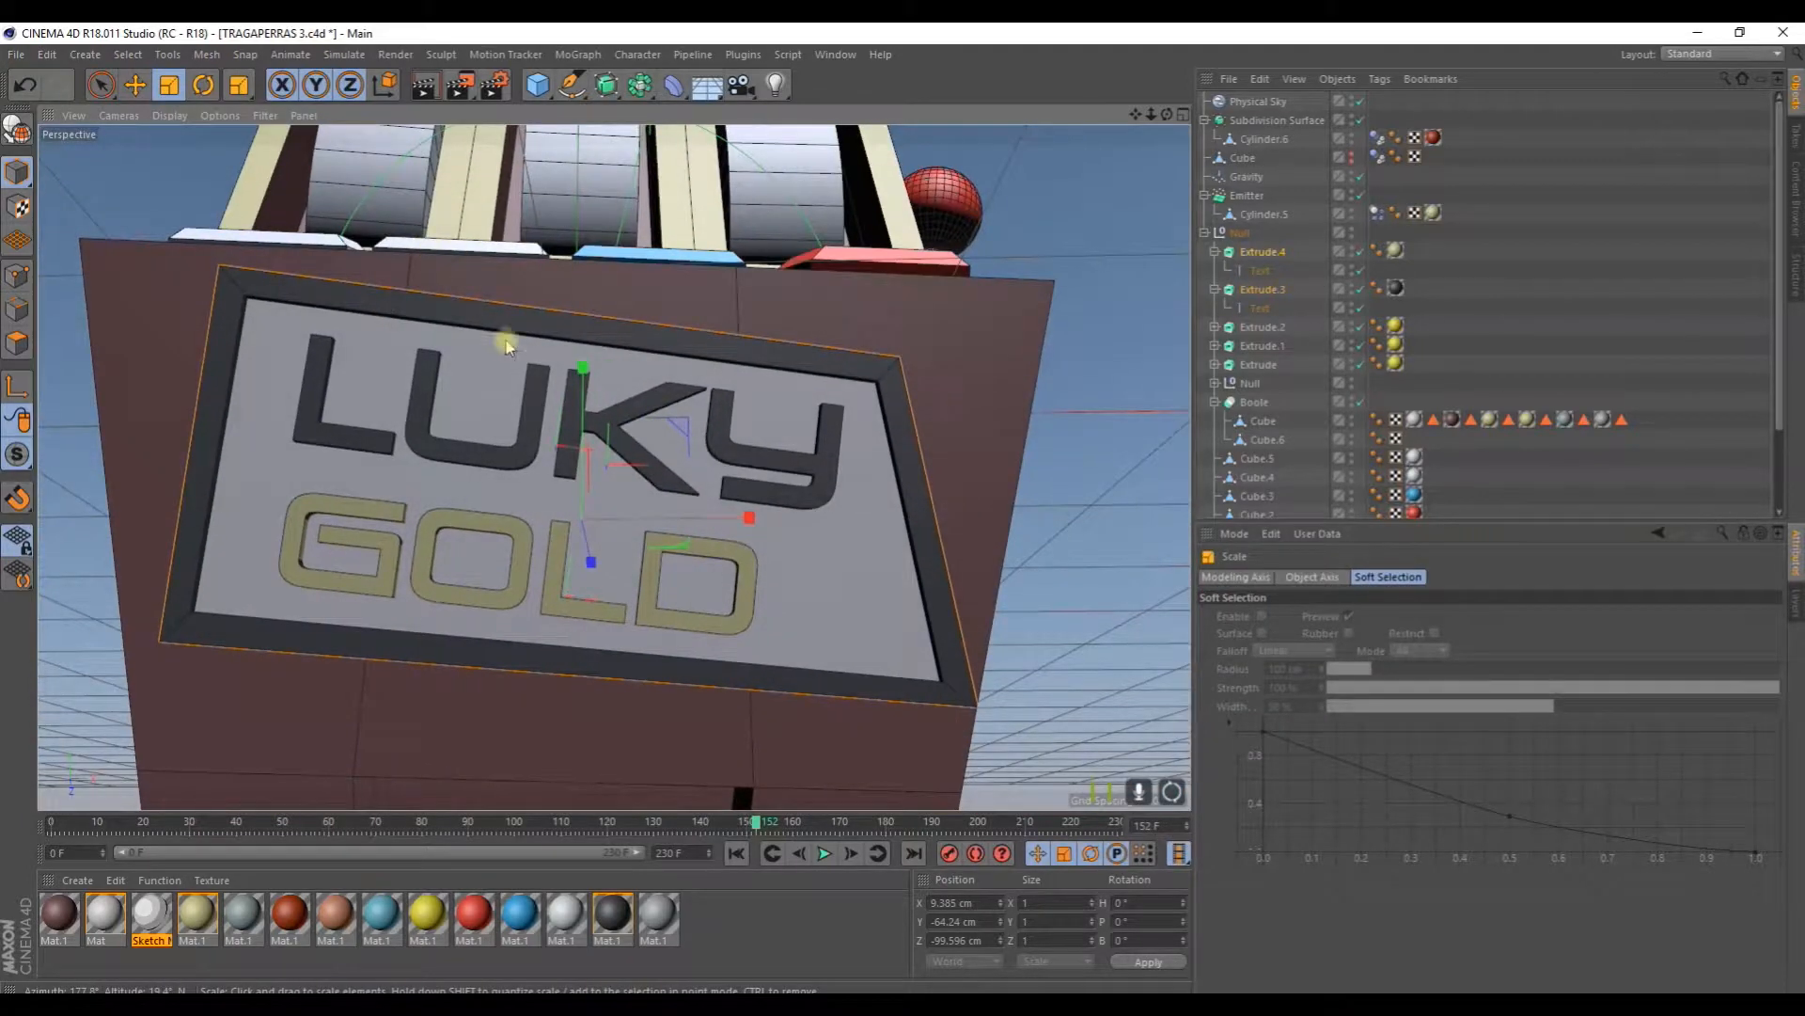
{"action": "scroll", "coordinate": [522, 357], "scroll_direction": "down", "scroll_amount": 3}
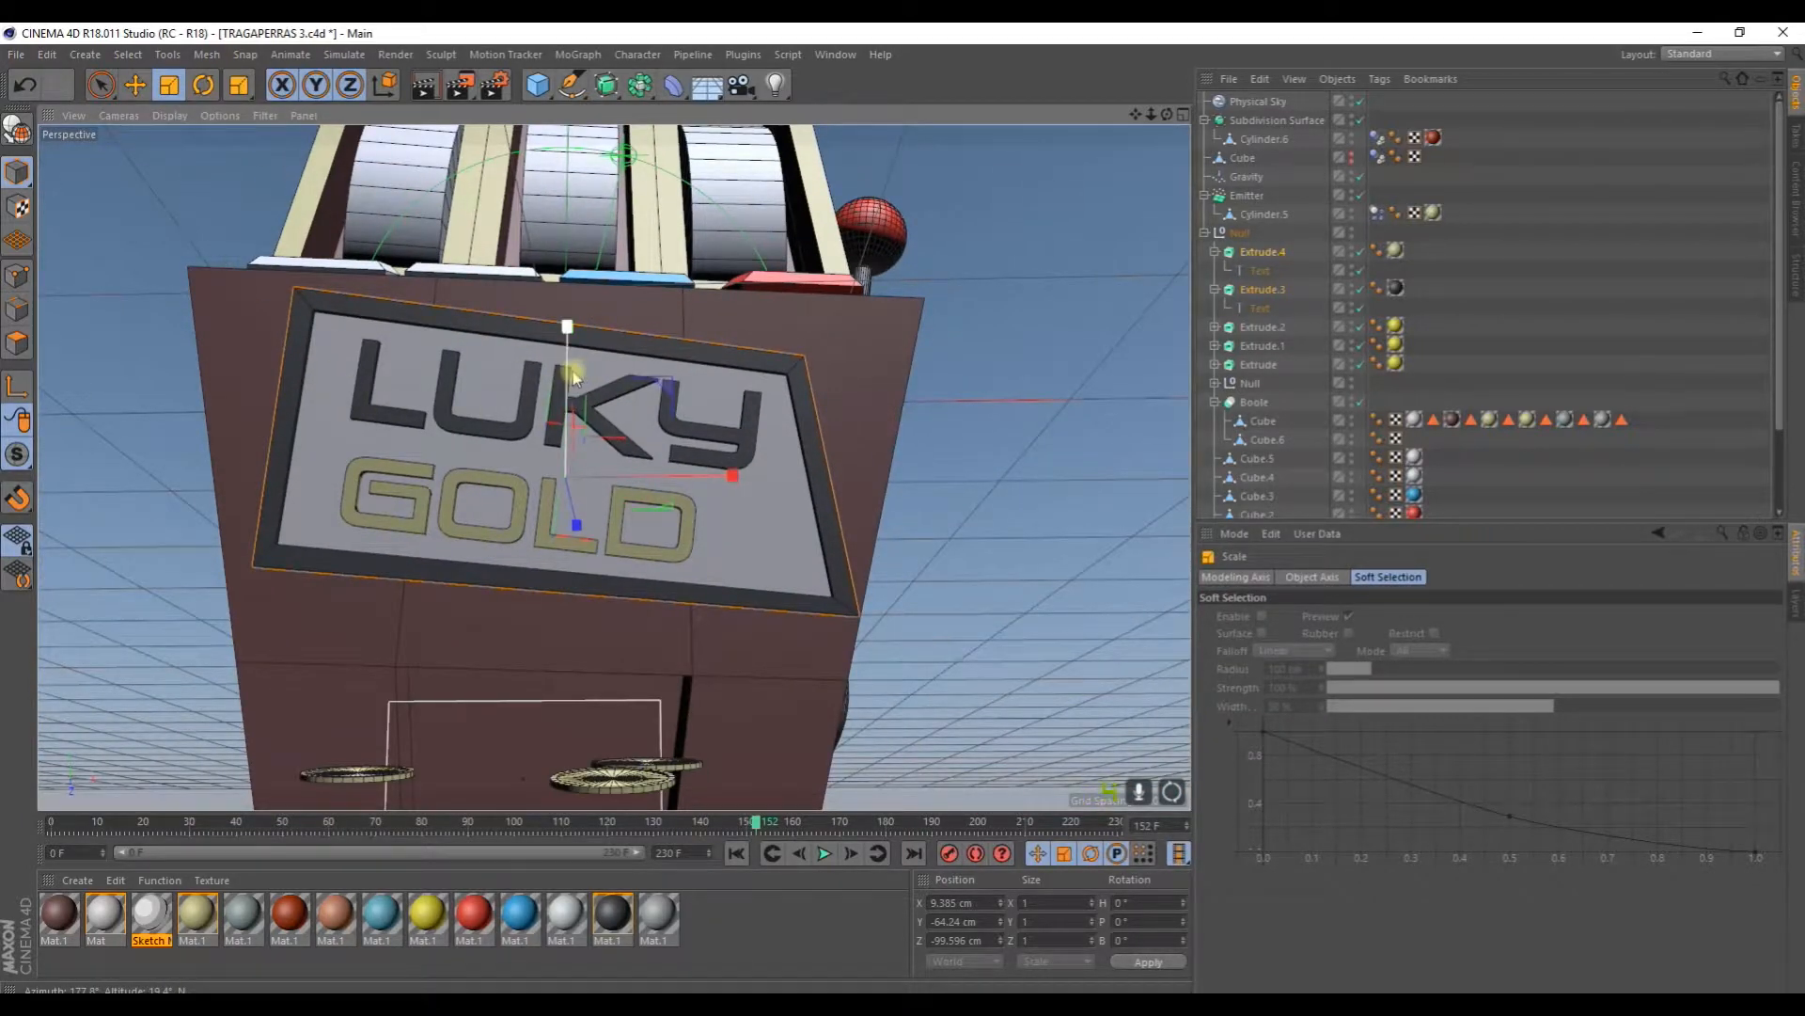
{"action": "key", "text": "e"}
{"action": "left_click_drag", "start_coordinate": [729, 473], "coordinate": [729, 518]}
Step: Scale up the GOLD text on the nameplate to about 112%
{"action": "left_click", "coordinate": [723, 517]}
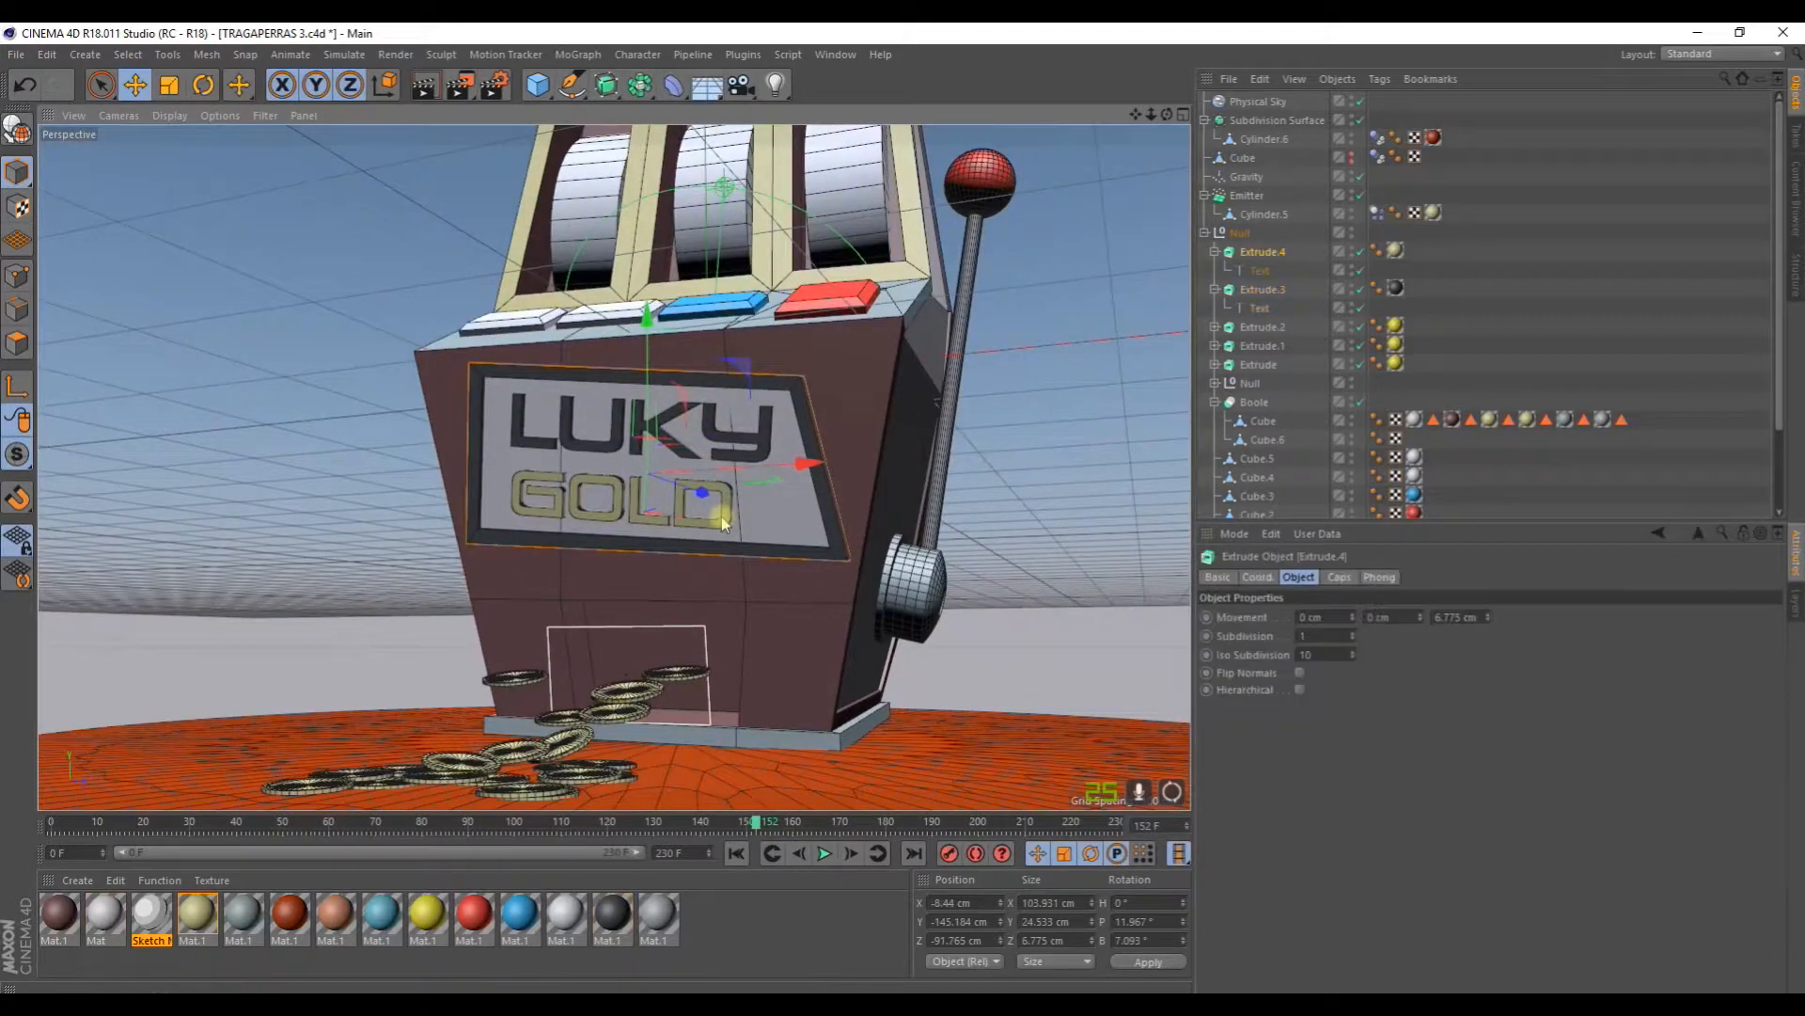
{"action": "key", "text": "w"}
{"action": "key", "text": "r"}
{"action": "key", "text": "t"}
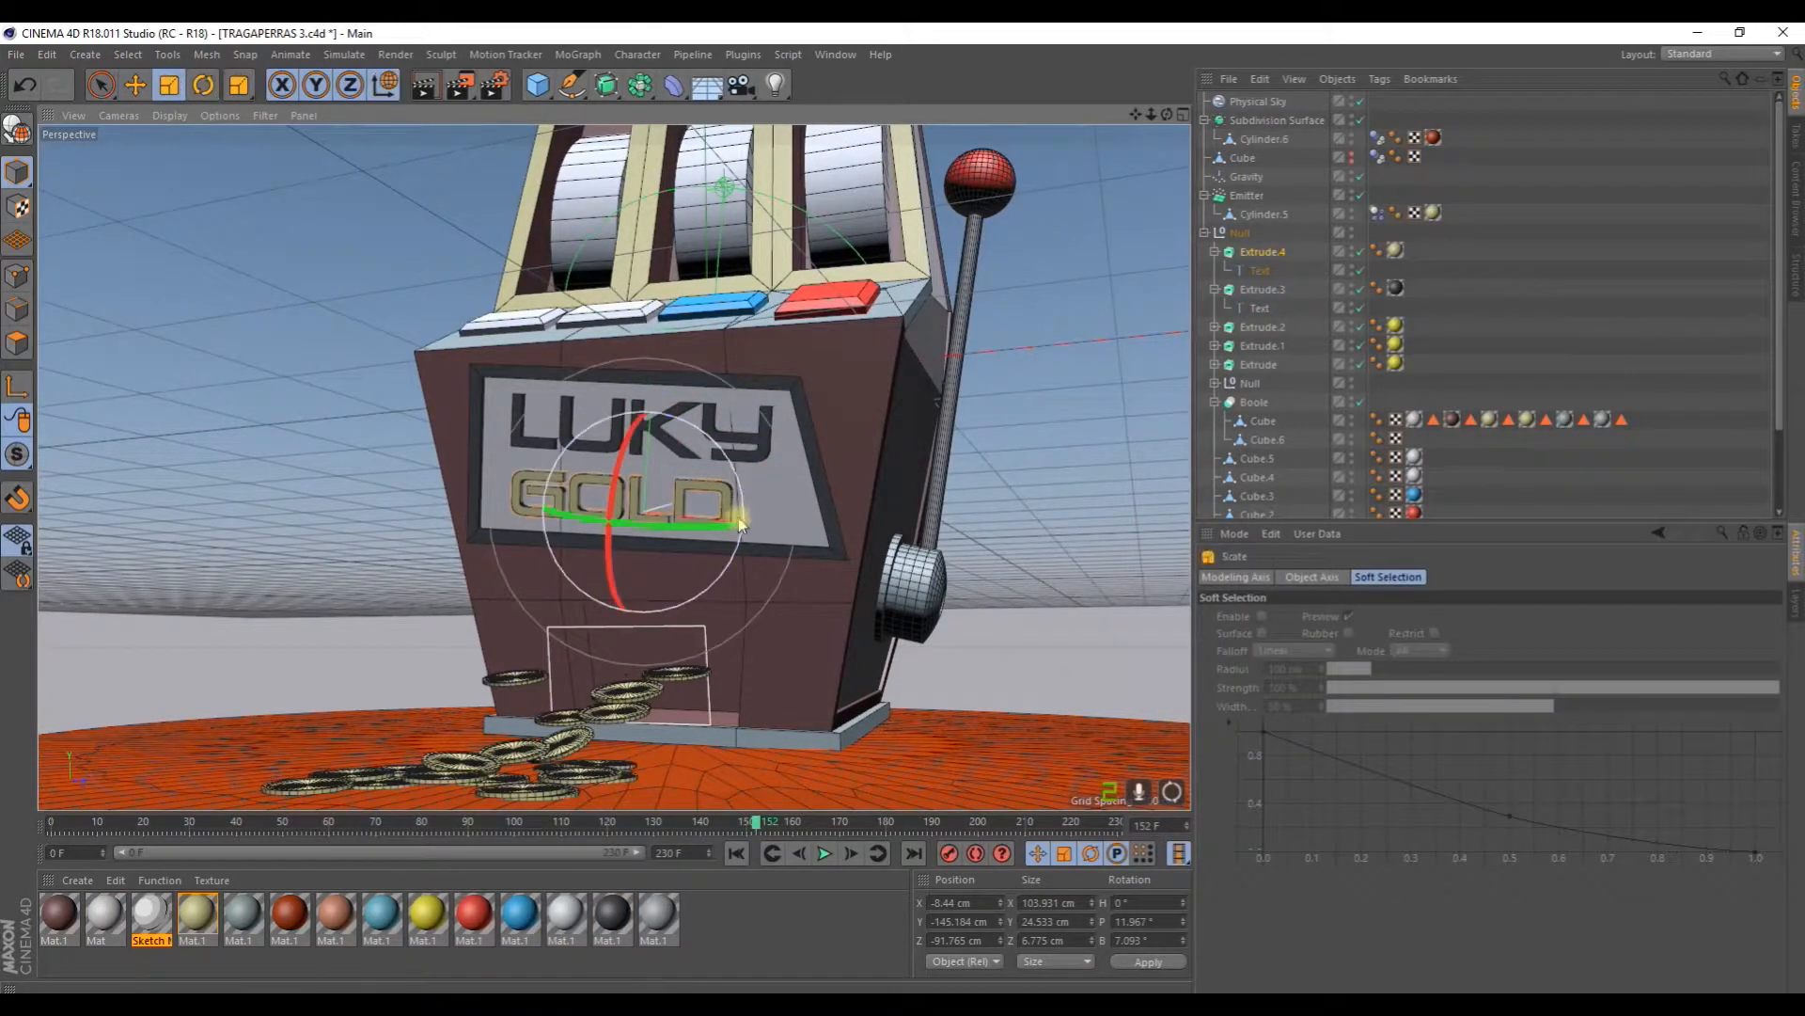
{"action": "left_click_drag", "start_coordinate": [767, 511], "coordinate": [912, 460]}
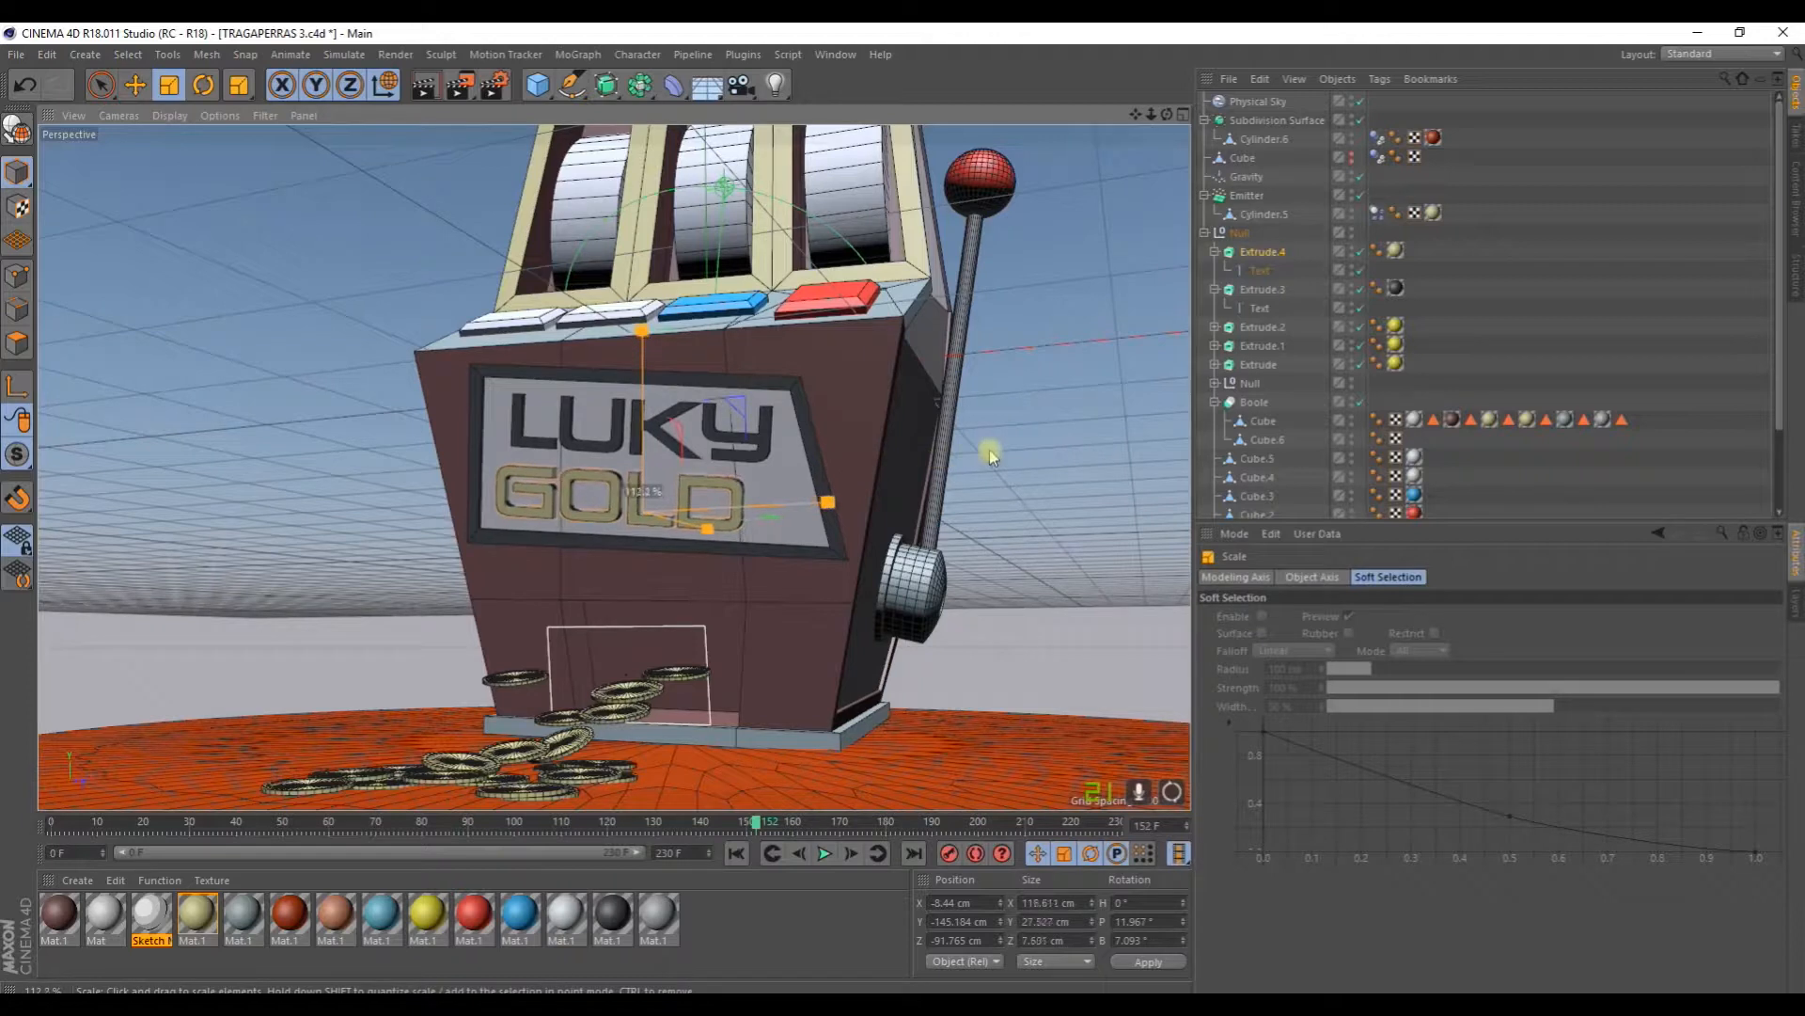
Step: Scale up the LUKY text to about 127 cm wide and shift it slightly left to line up above GOLD
{"action": "left_click", "coordinate": [764, 425]}
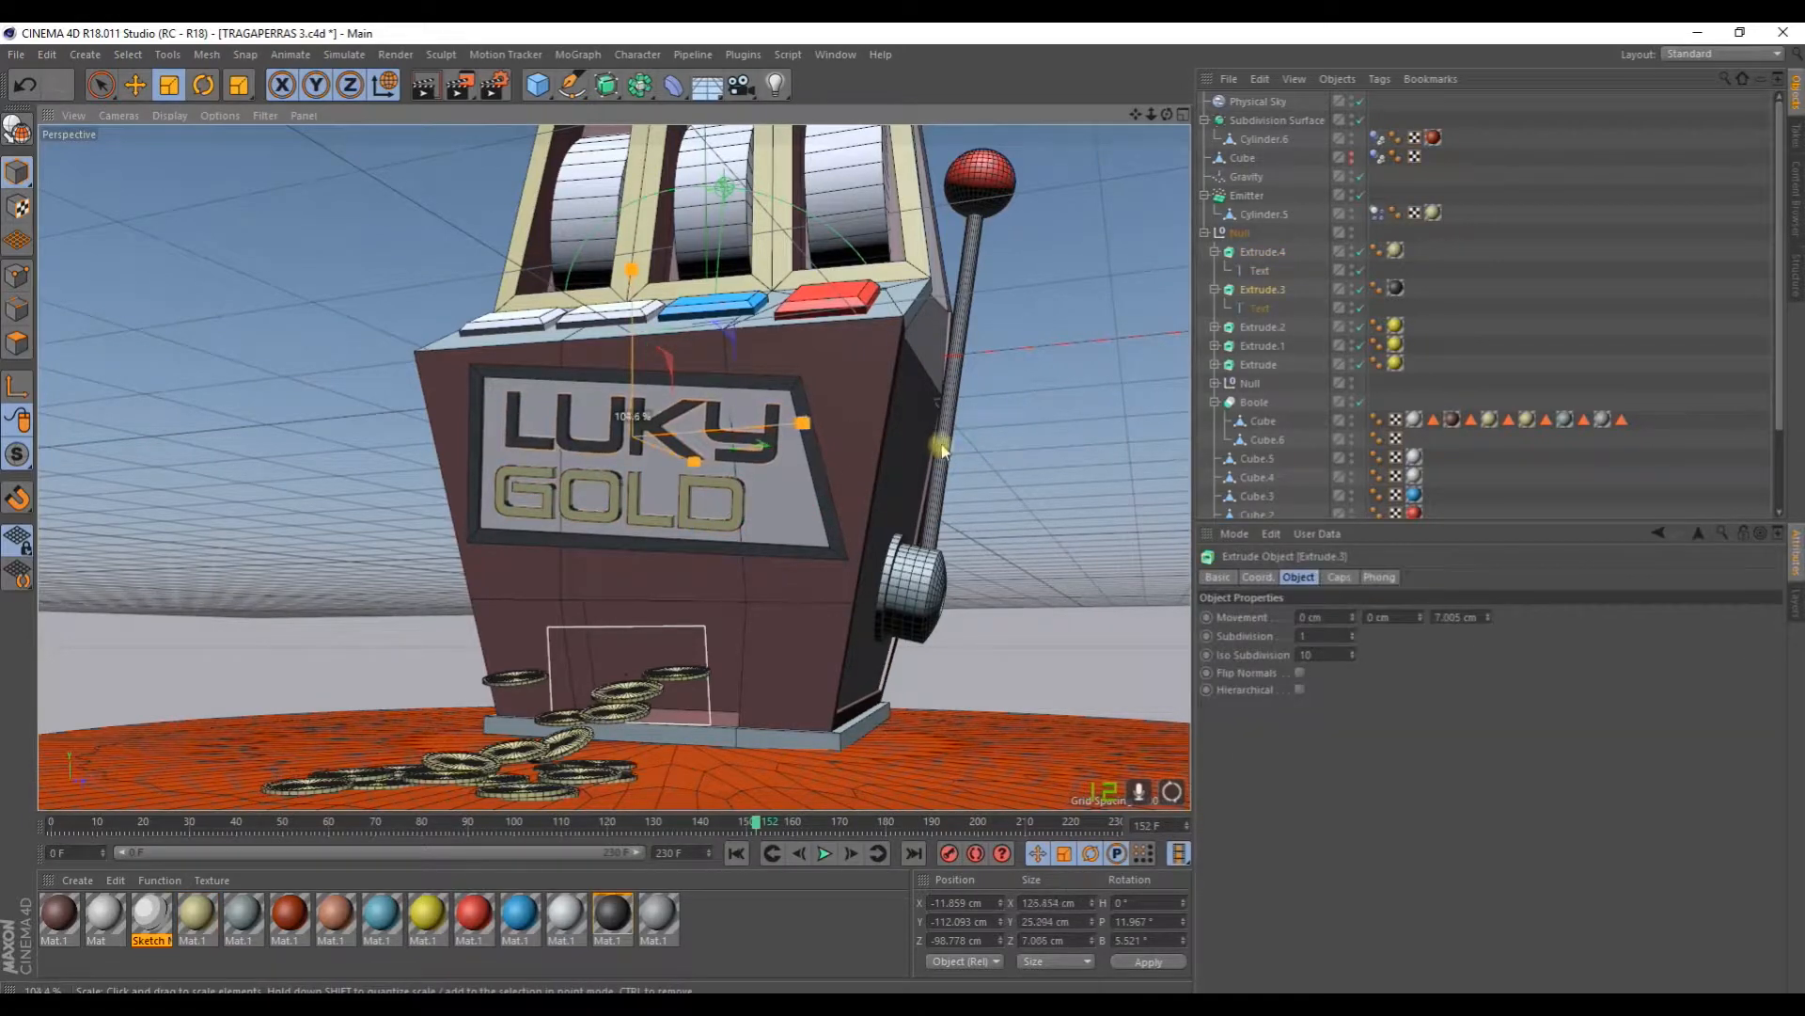
{"action": "left_click_drag", "start_coordinate": [952, 451], "coordinate": [950, 453]}
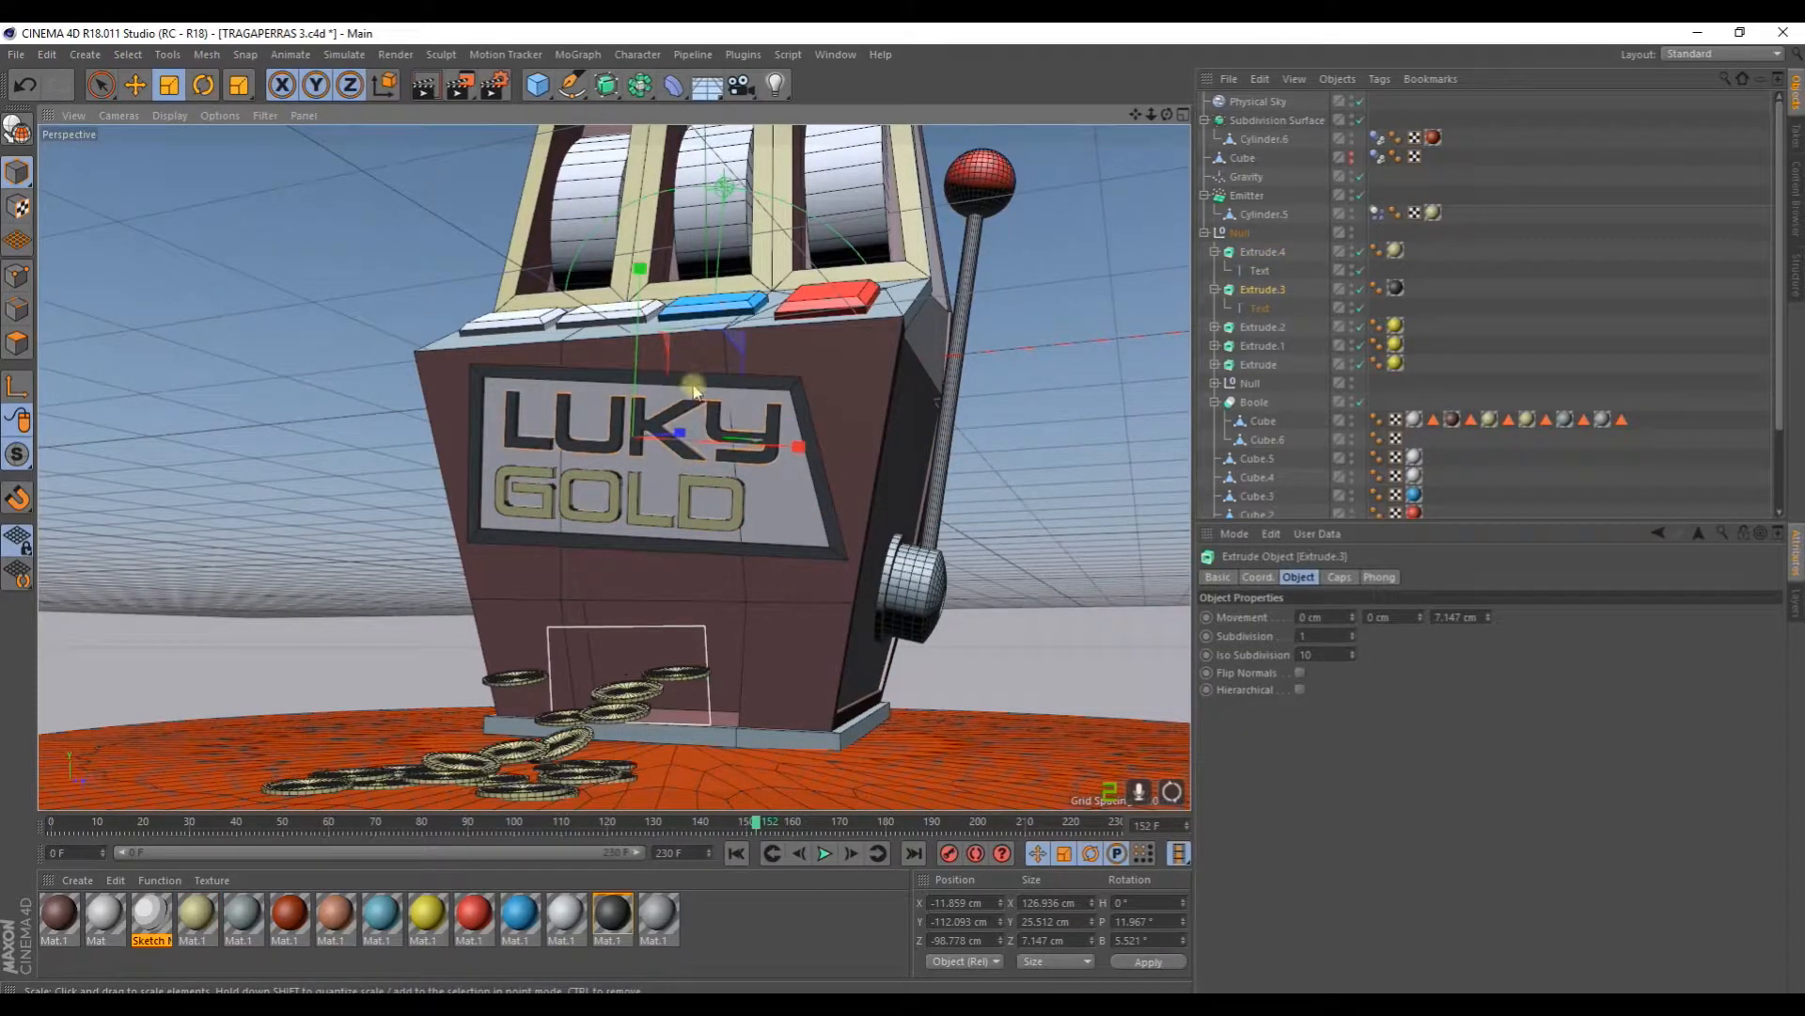
{"action": "key", "text": "e"}
{"action": "left_click_drag", "start_coordinate": [795, 447], "coordinate": [776, 457]}
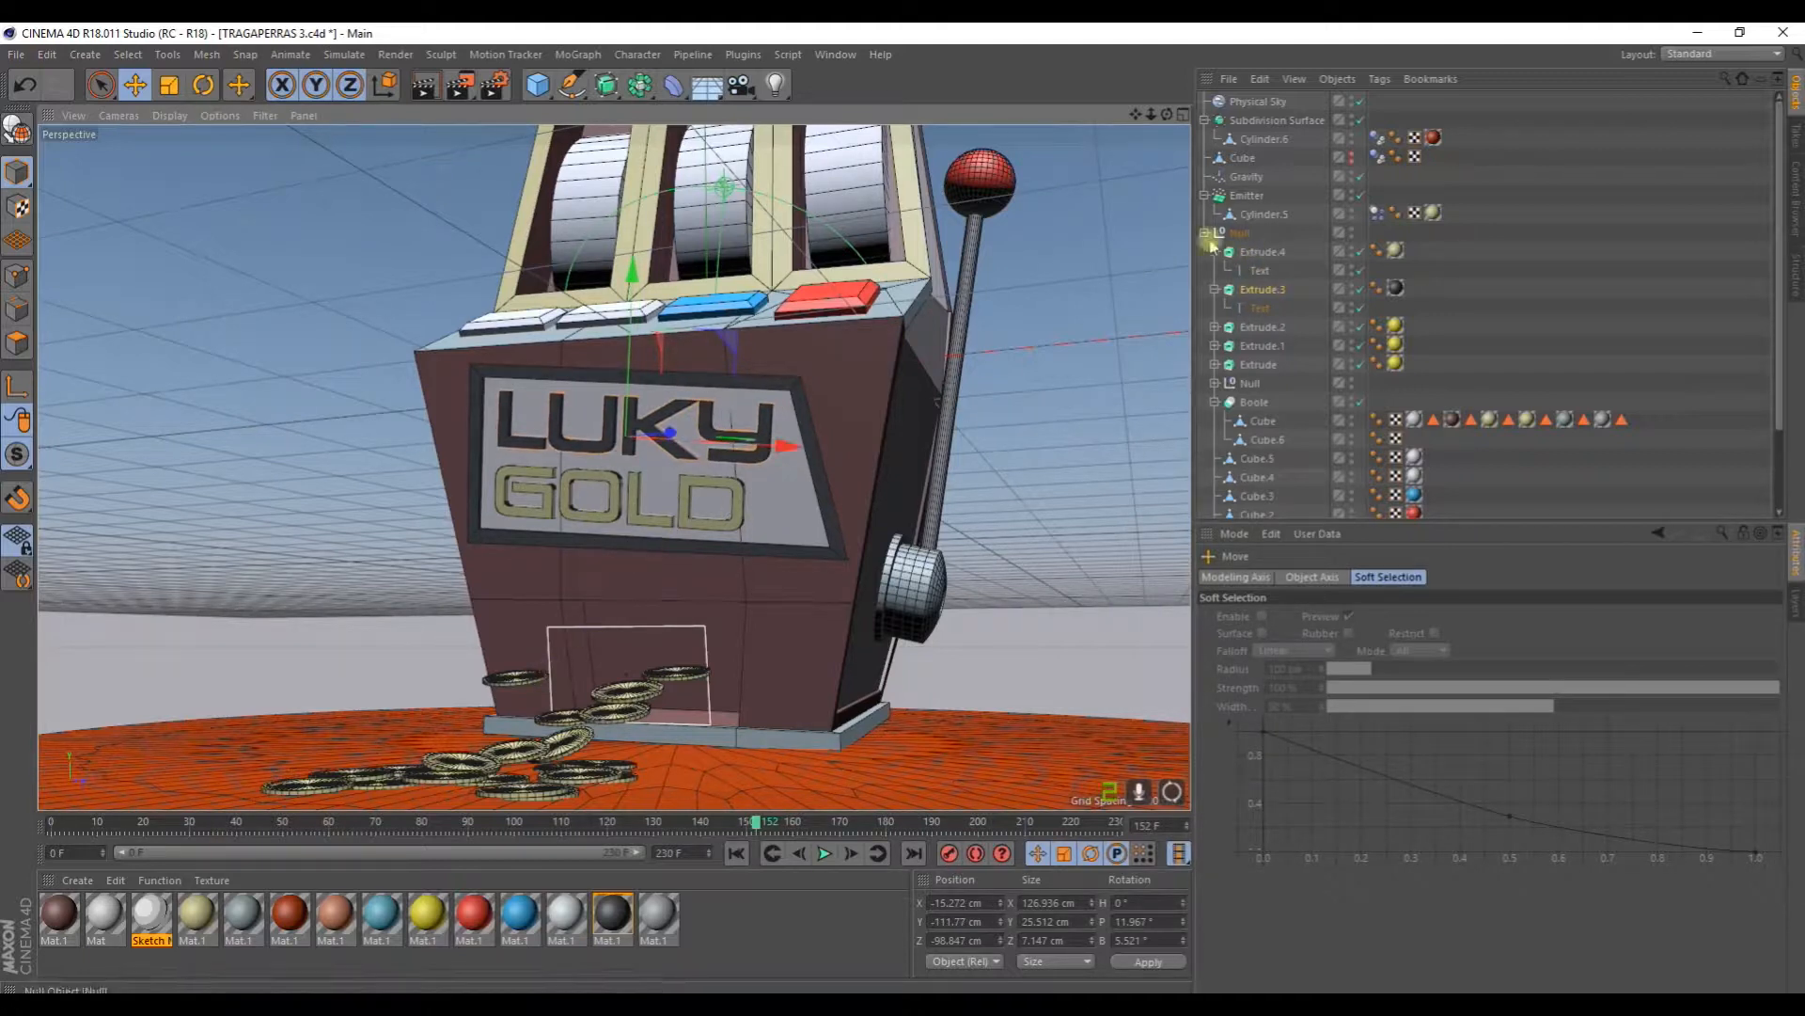
Step: Paste a copy of the Emitter's coin cylinder as a separate object and rotate it to stand upright
{"action": "left_click", "coordinate": [541, 683]}
{"action": "left_click", "coordinate": [1262, 441]}
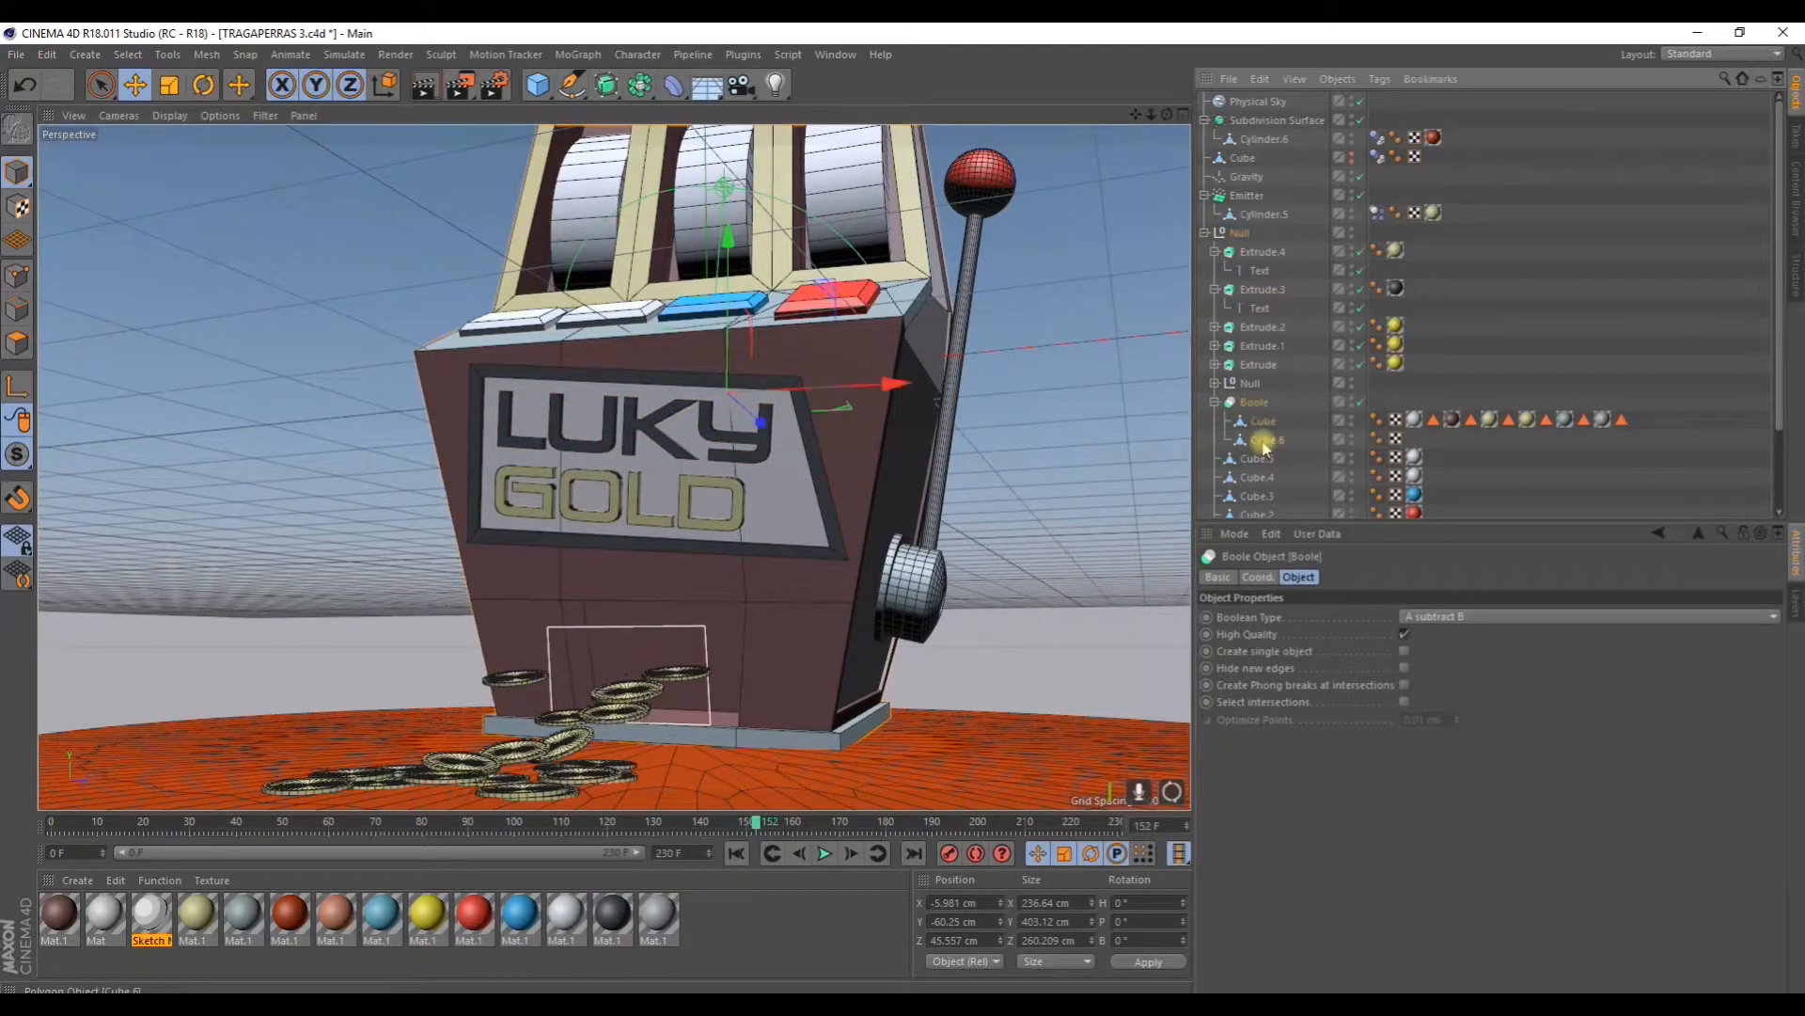
{"action": "left_click_drag", "start_coordinate": [1058, 414], "coordinate": [1027, 446], "text": "alt"}
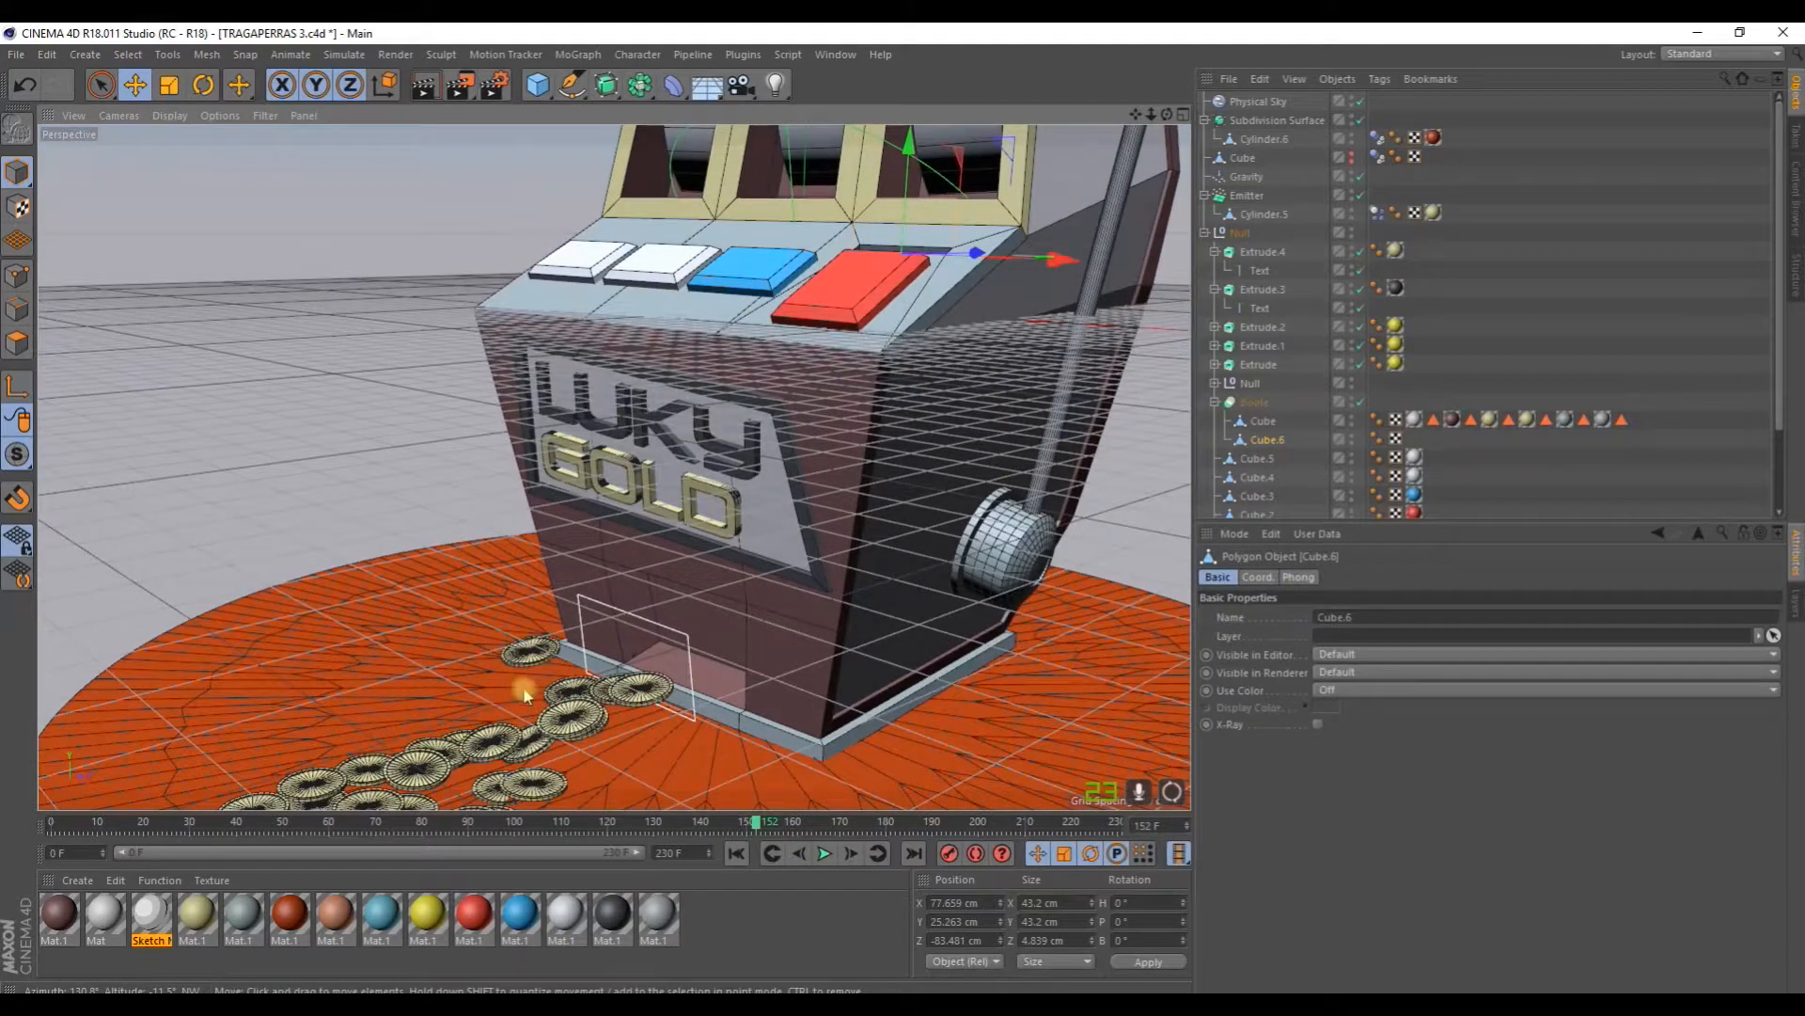
{"action": "left_click", "coordinate": [655, 688]}
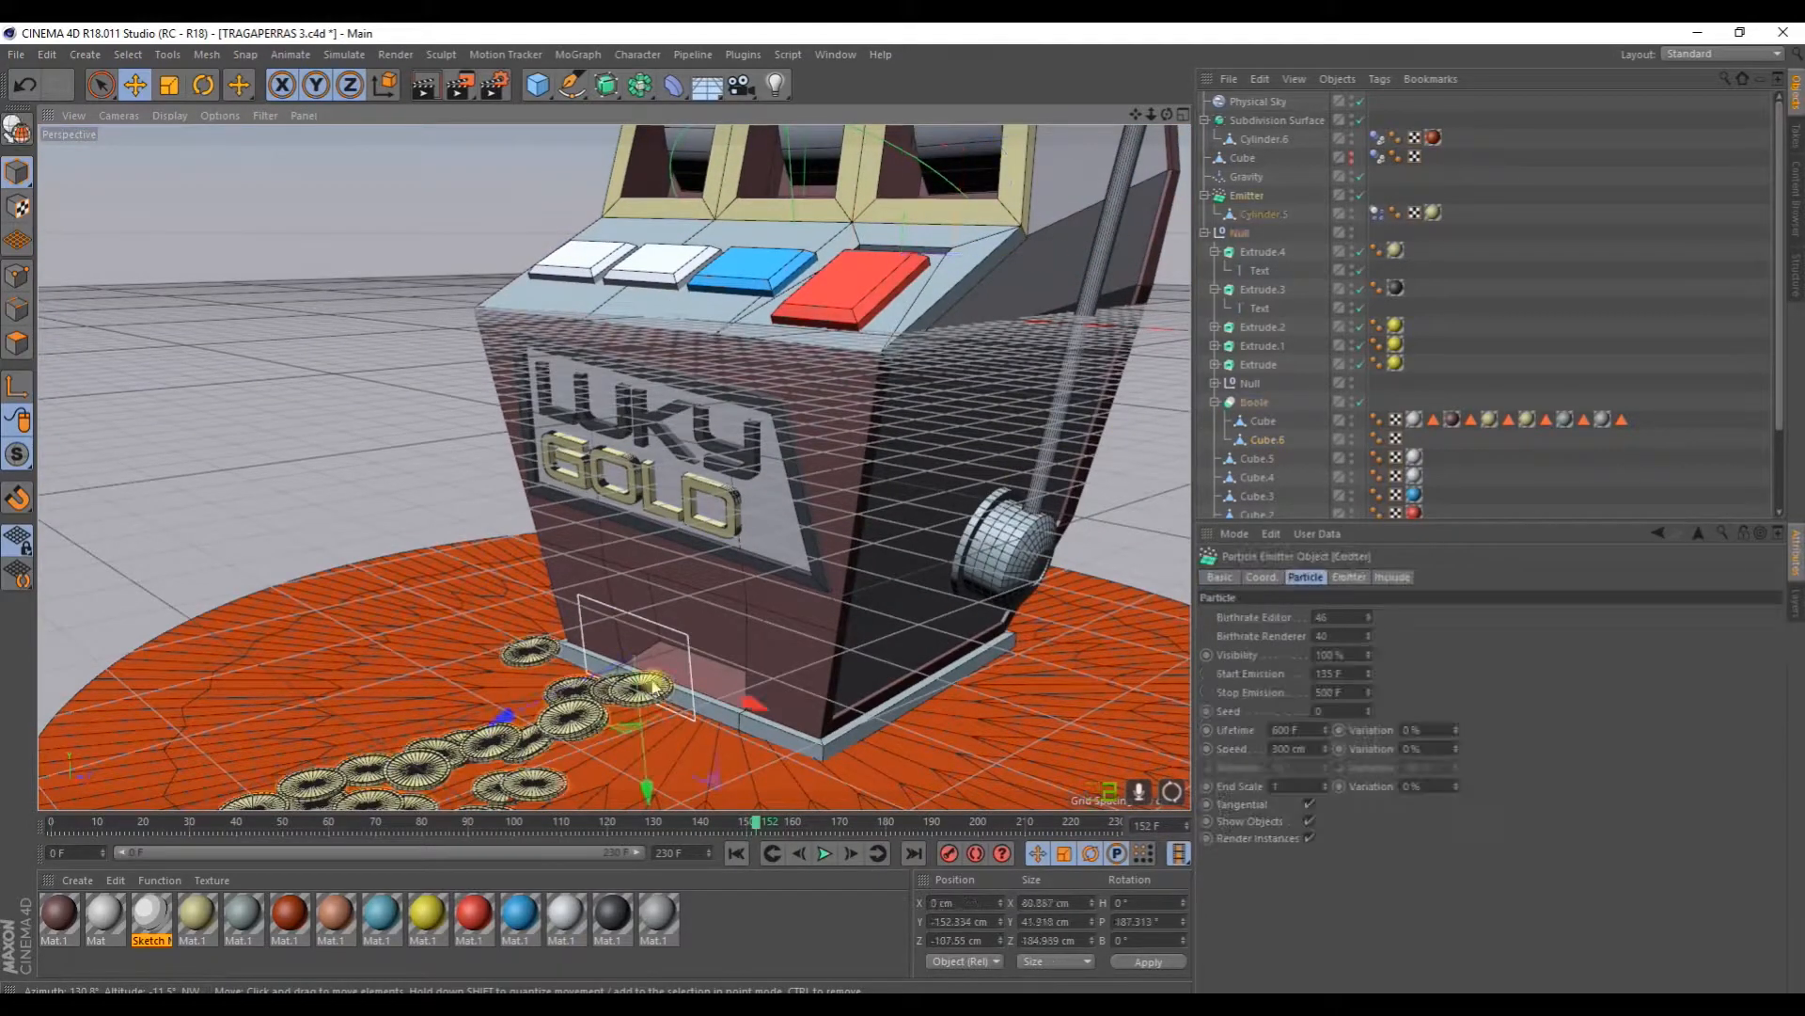
{"action": "left_click", "coordinate": [1261, 214]}
{"action": "left_click_drag", "start_coordinate": [790, 526], "coordinate": [734, 564], "text": "alt"}
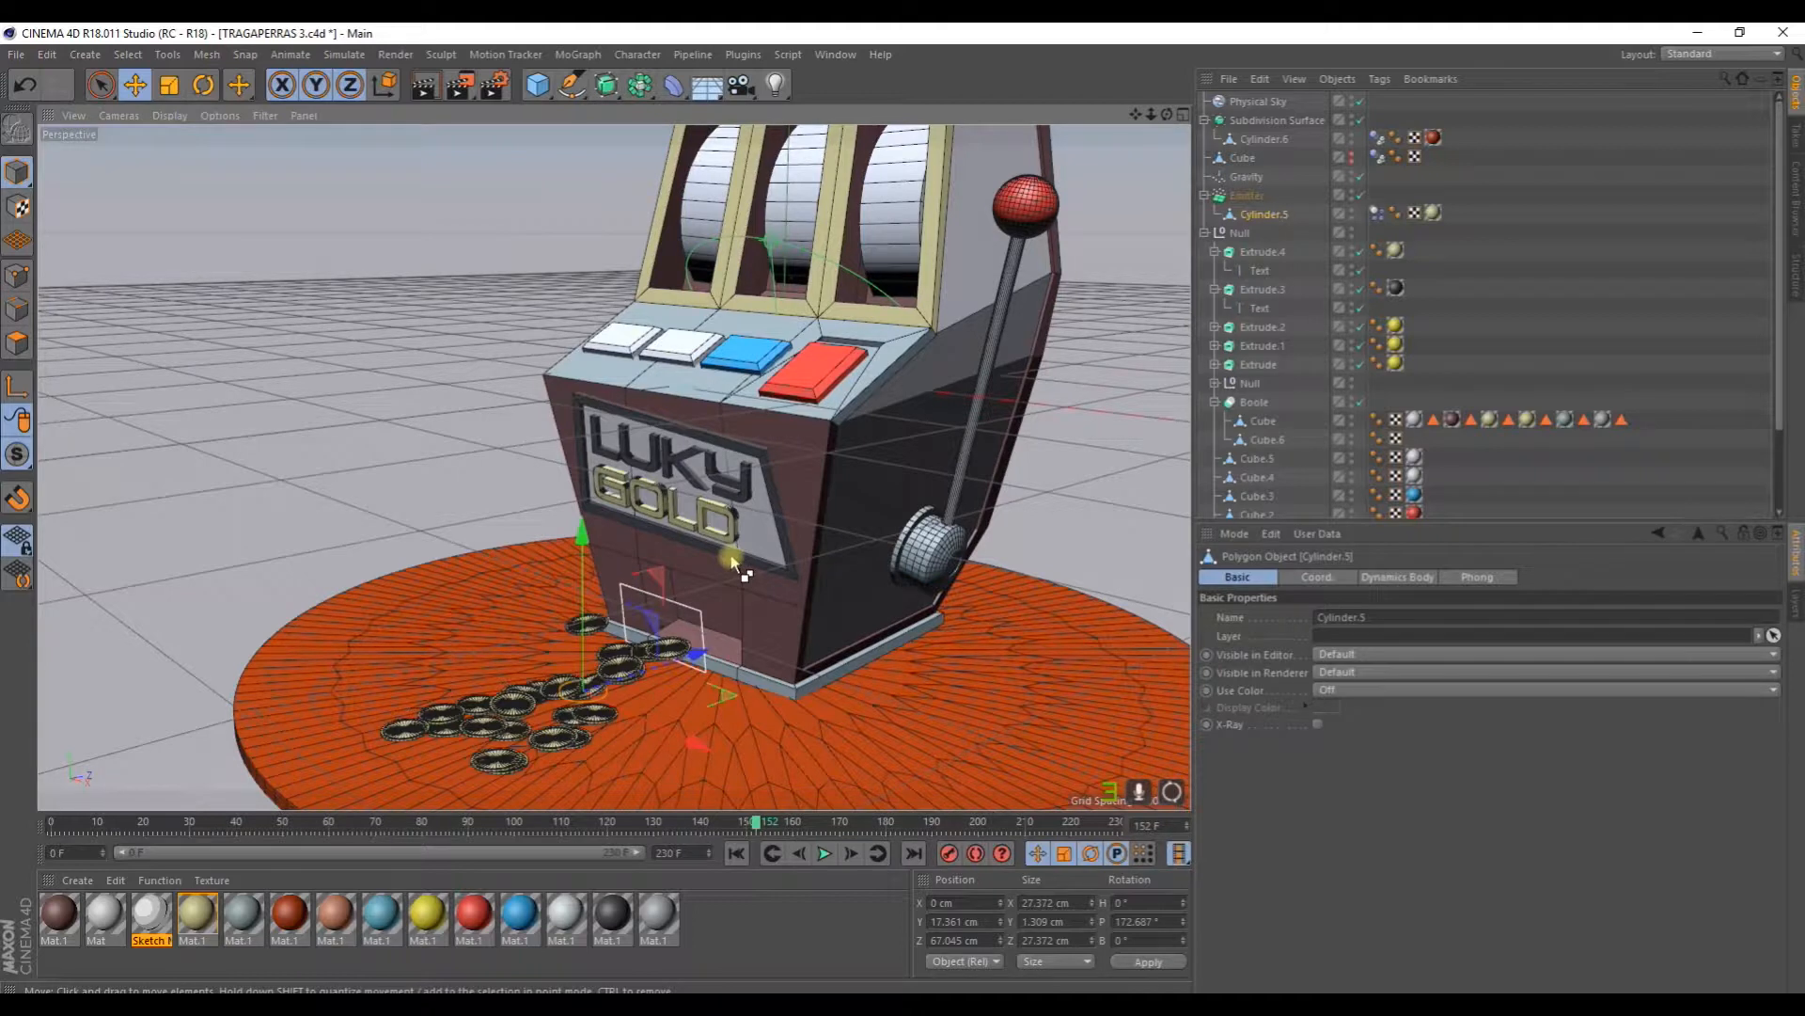
{"action": "key", "text": "ctrl+v"}
{"action": "key", "text": "r"}
{"action": "left_click_drag", "start_coordinate": [521, 472], "coordinate": [518, 583]}
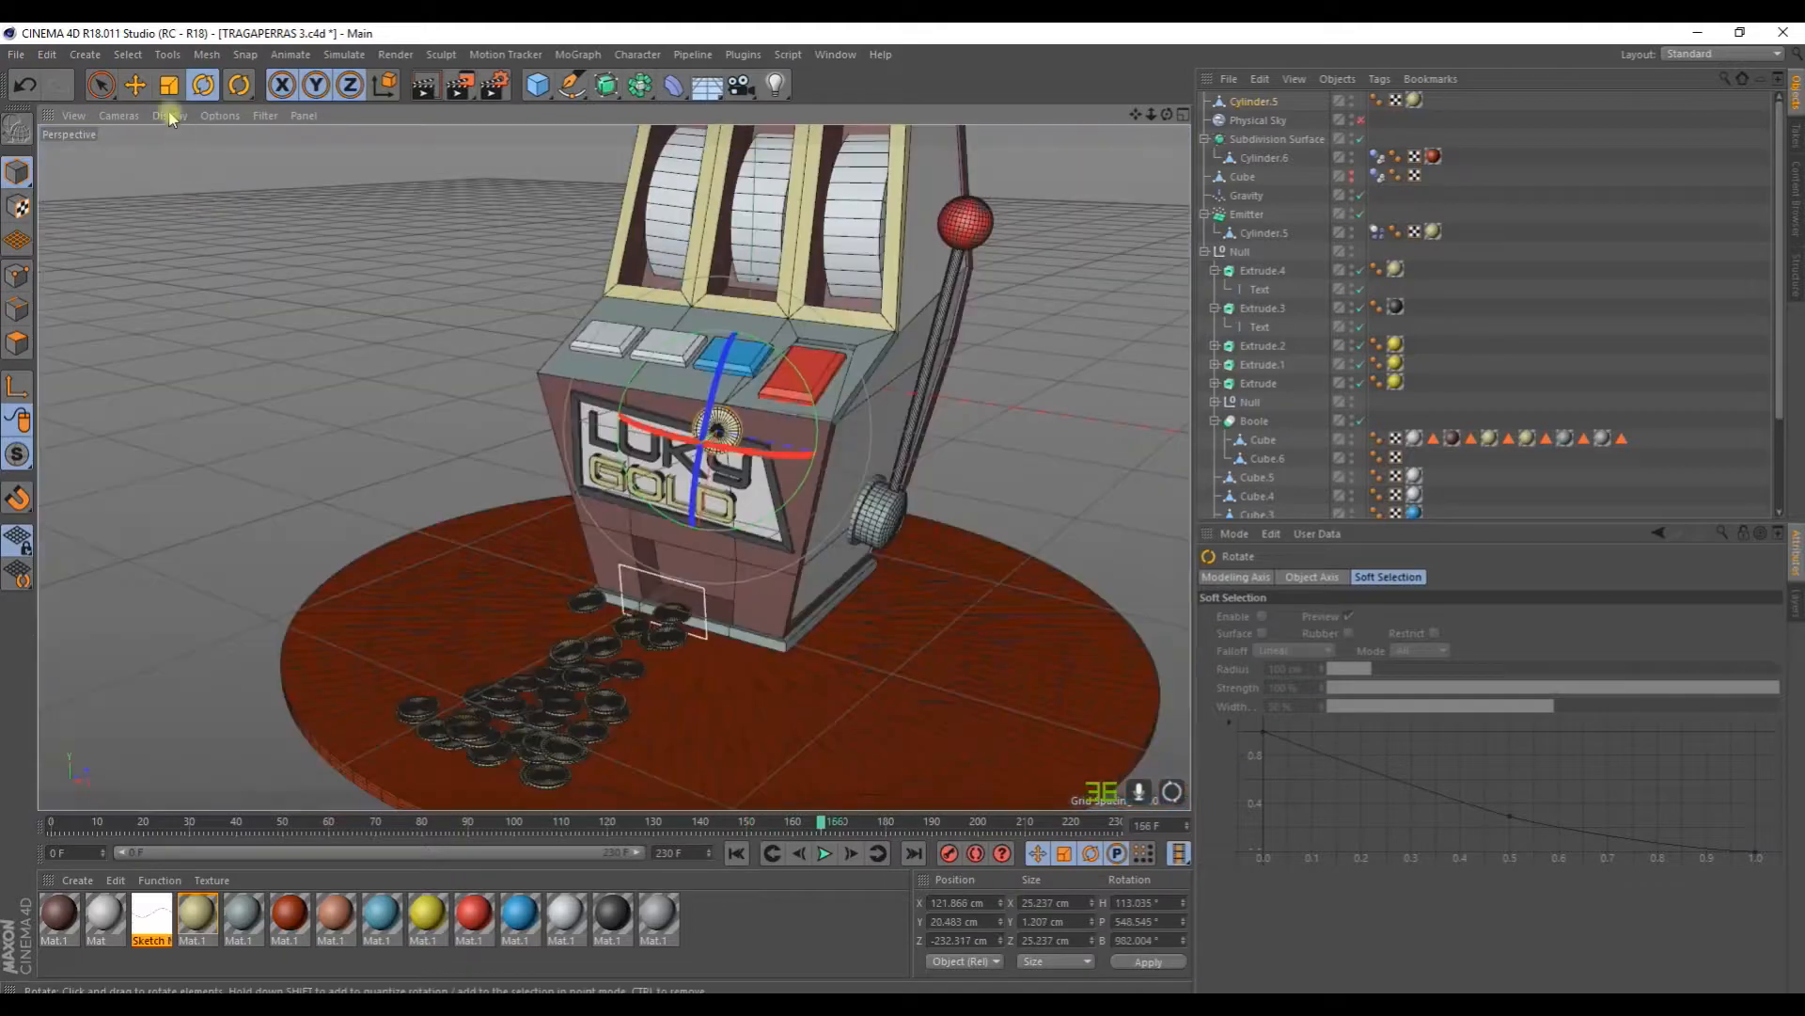
Step: Move the copied coin onto the nameplate near the D of GOLD and rotate it to face forward
{"action": "left_click", "coordinate": [136, 86]}
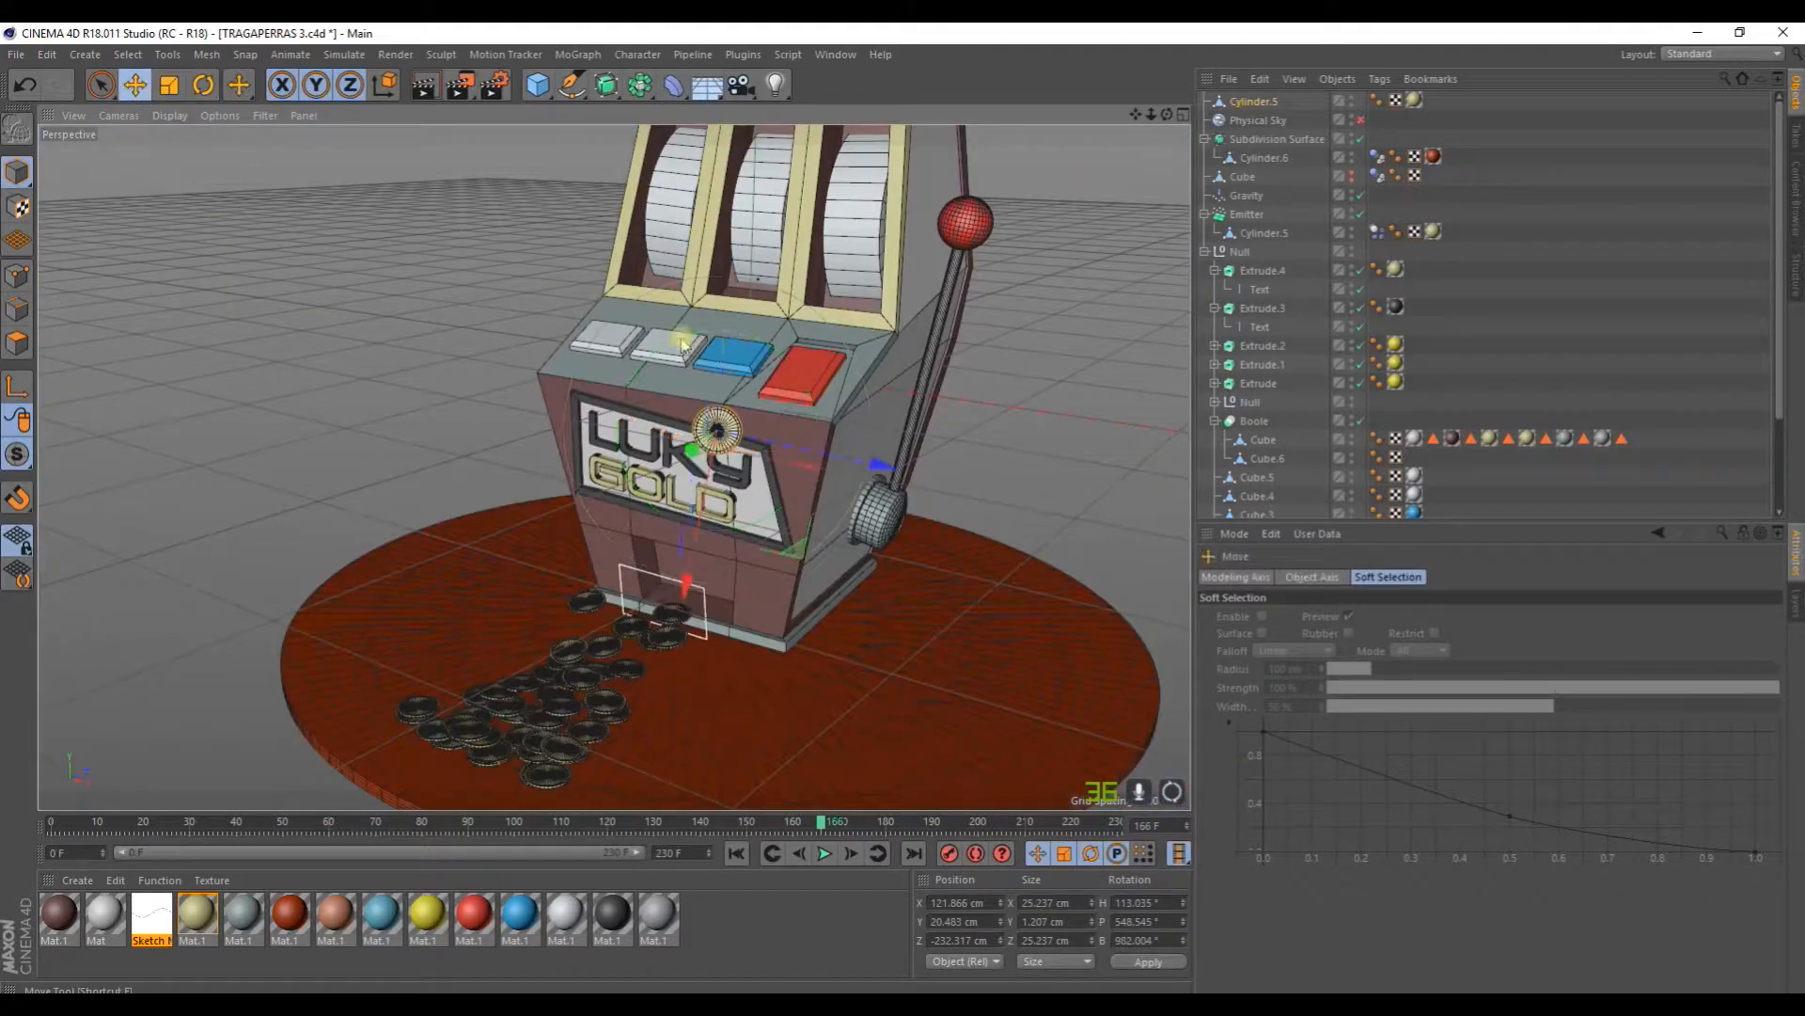
{"action": "left_click_drag", "start_coordinate": [690, 575], "coordinate": [905, 446], "text": "alt"}
{"action": "scroll", "coordinate": [614, 521], "scroll_direction": "up", "scroll_amount": 6}
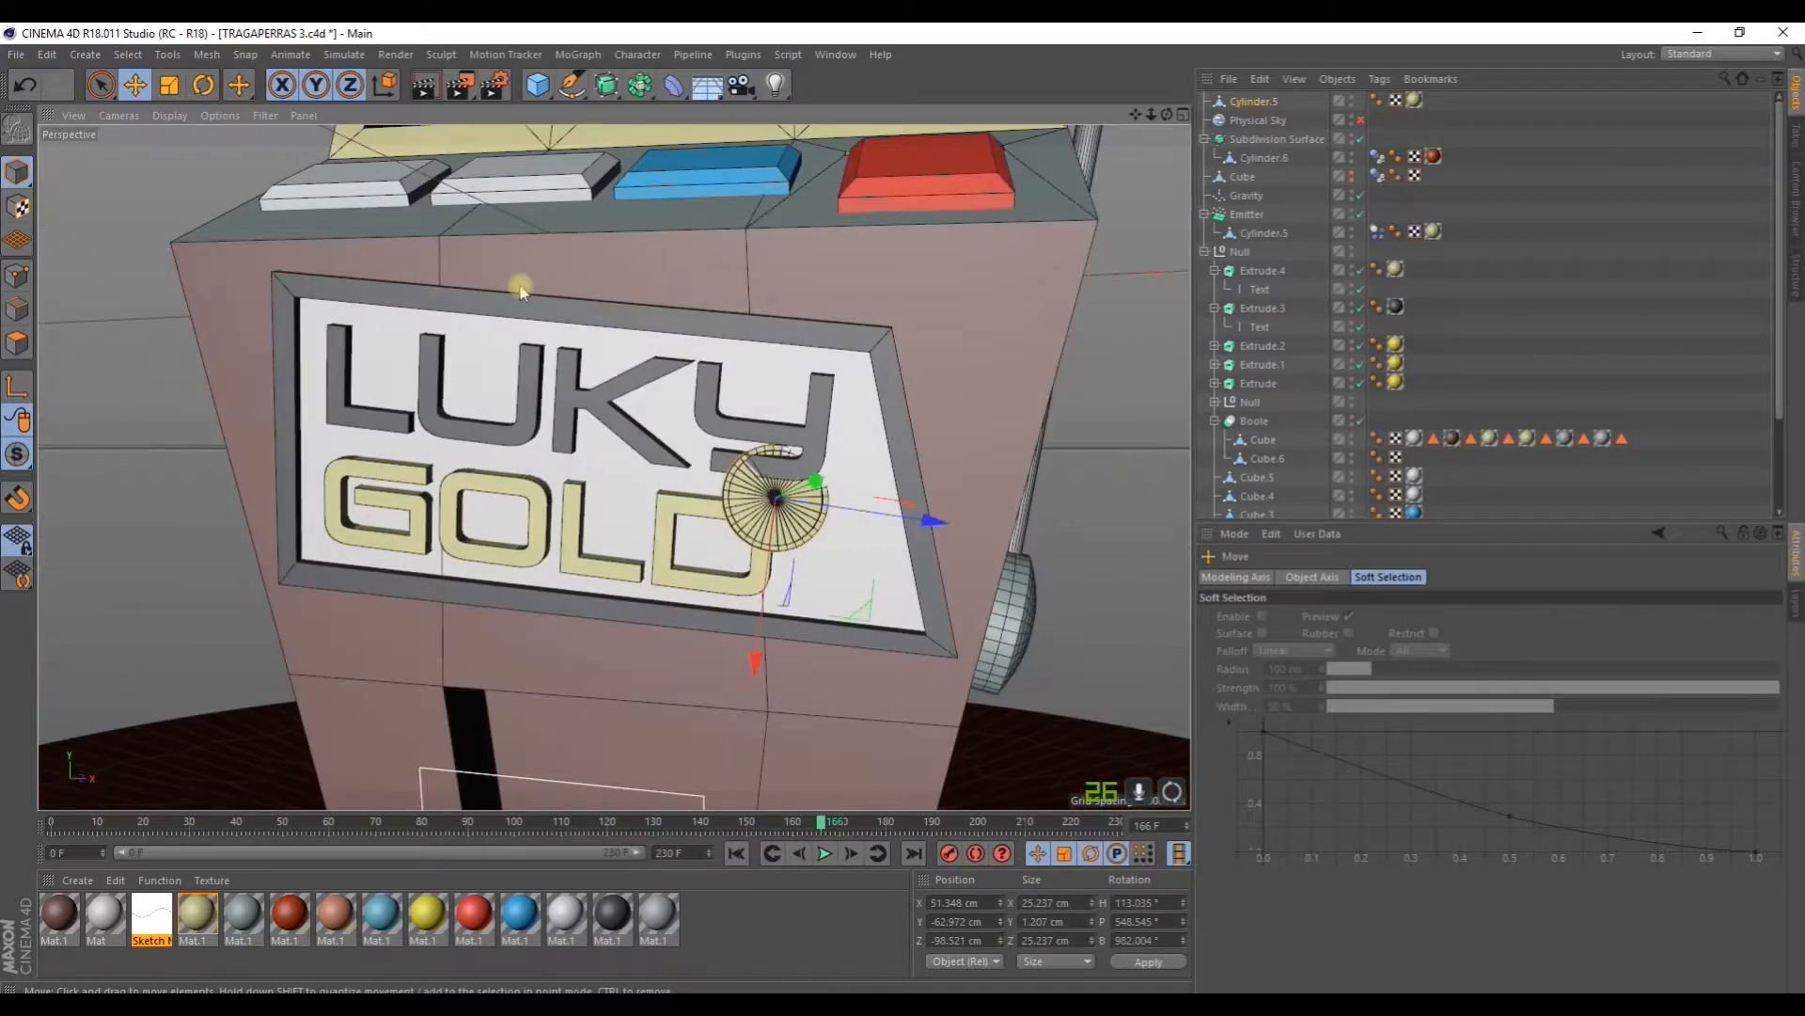
{"action": "left_click", "coordinate": [203, 85]}
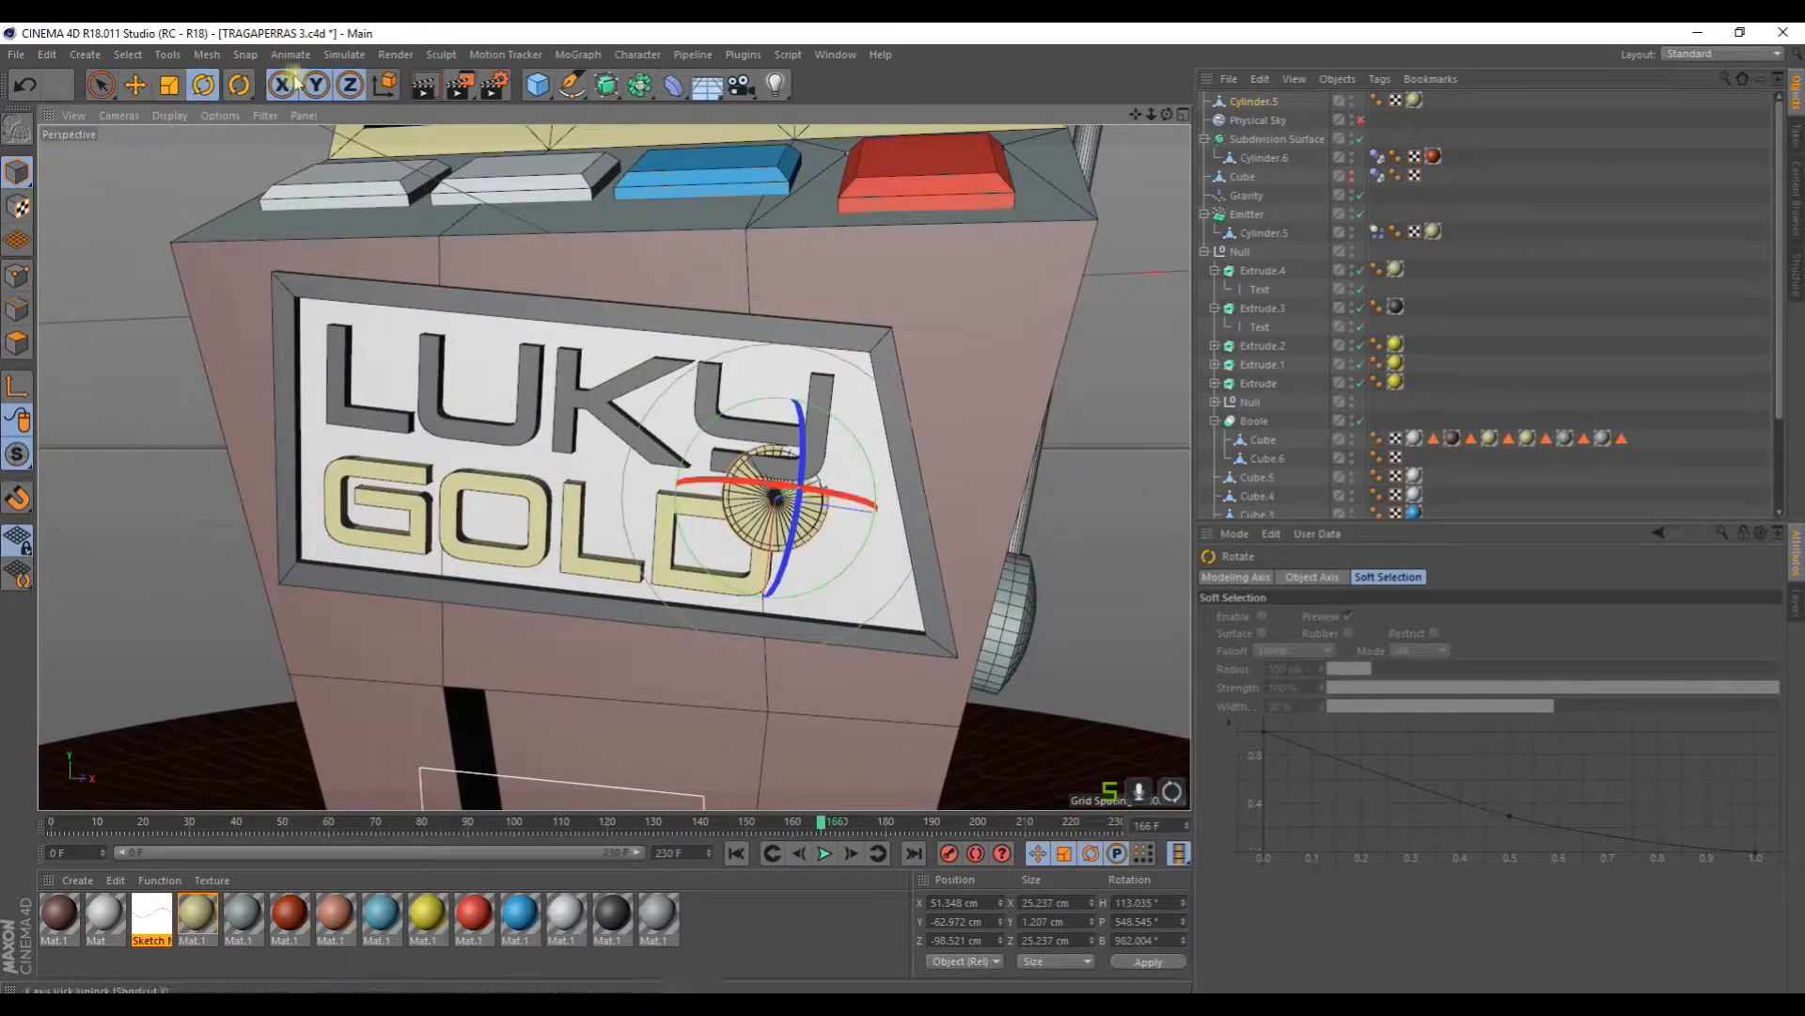
{"action": "left_click_drag", "start_coordinate": [780, 456], "coordinate": [729, 501]}
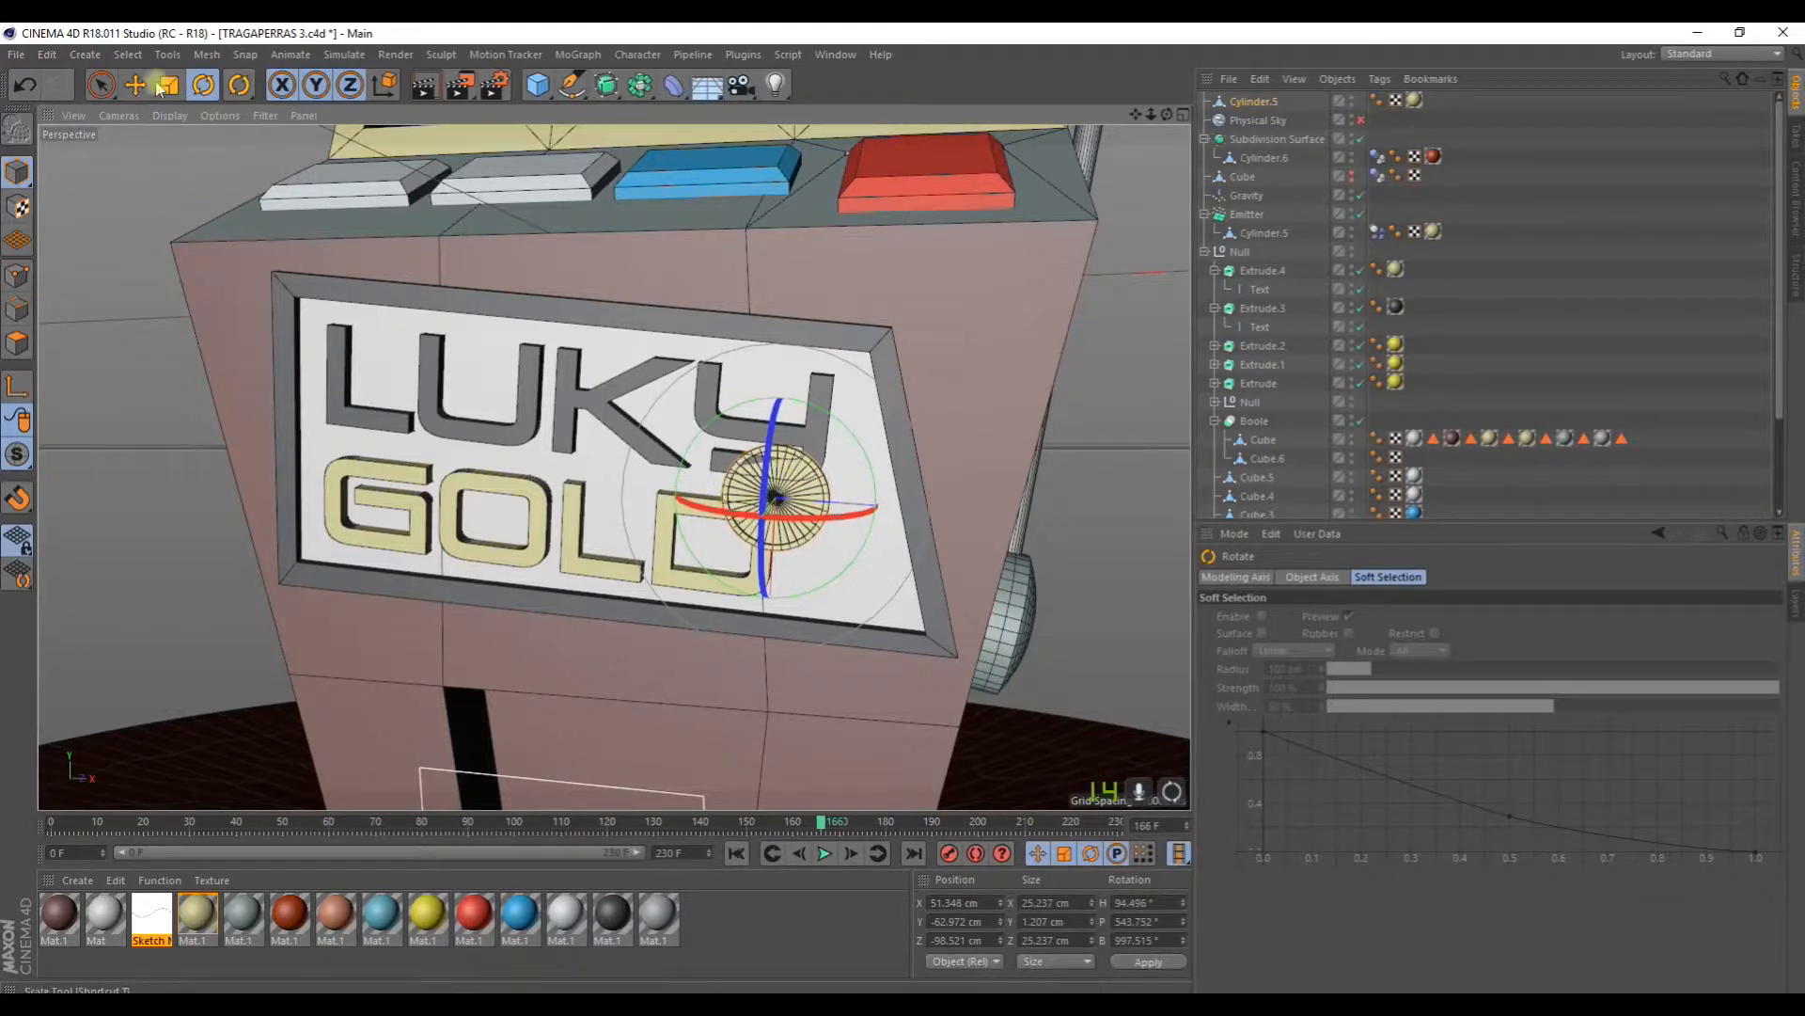
Step: Scale the copied coin down to about 22.6 cm across and place it beside the word GOLD, close to the nameplate surface
{"action": "key", "text": "e"}
{"action": "left_click_drag", "start_coordinate": [725, 414], "coordinate": [658, 459]}
{"action": "left_click_drag", "start_coordinate": [892, 524], "coordinate": [934, 549]}
{"action": "left_click_drag", "start_coordinate": [841, 609], "coordinate": [821, 643]}
{"action": "left_click_drag", "start_coordinate": [488, 380], "coordinate": [671, 336]}
{"action": "left_click_drag", "start_coordinate": [773, 445], "coordinate": [518, 348], "text": "alt"}
{"action": "left_click", "coordinate": [137, 84]}
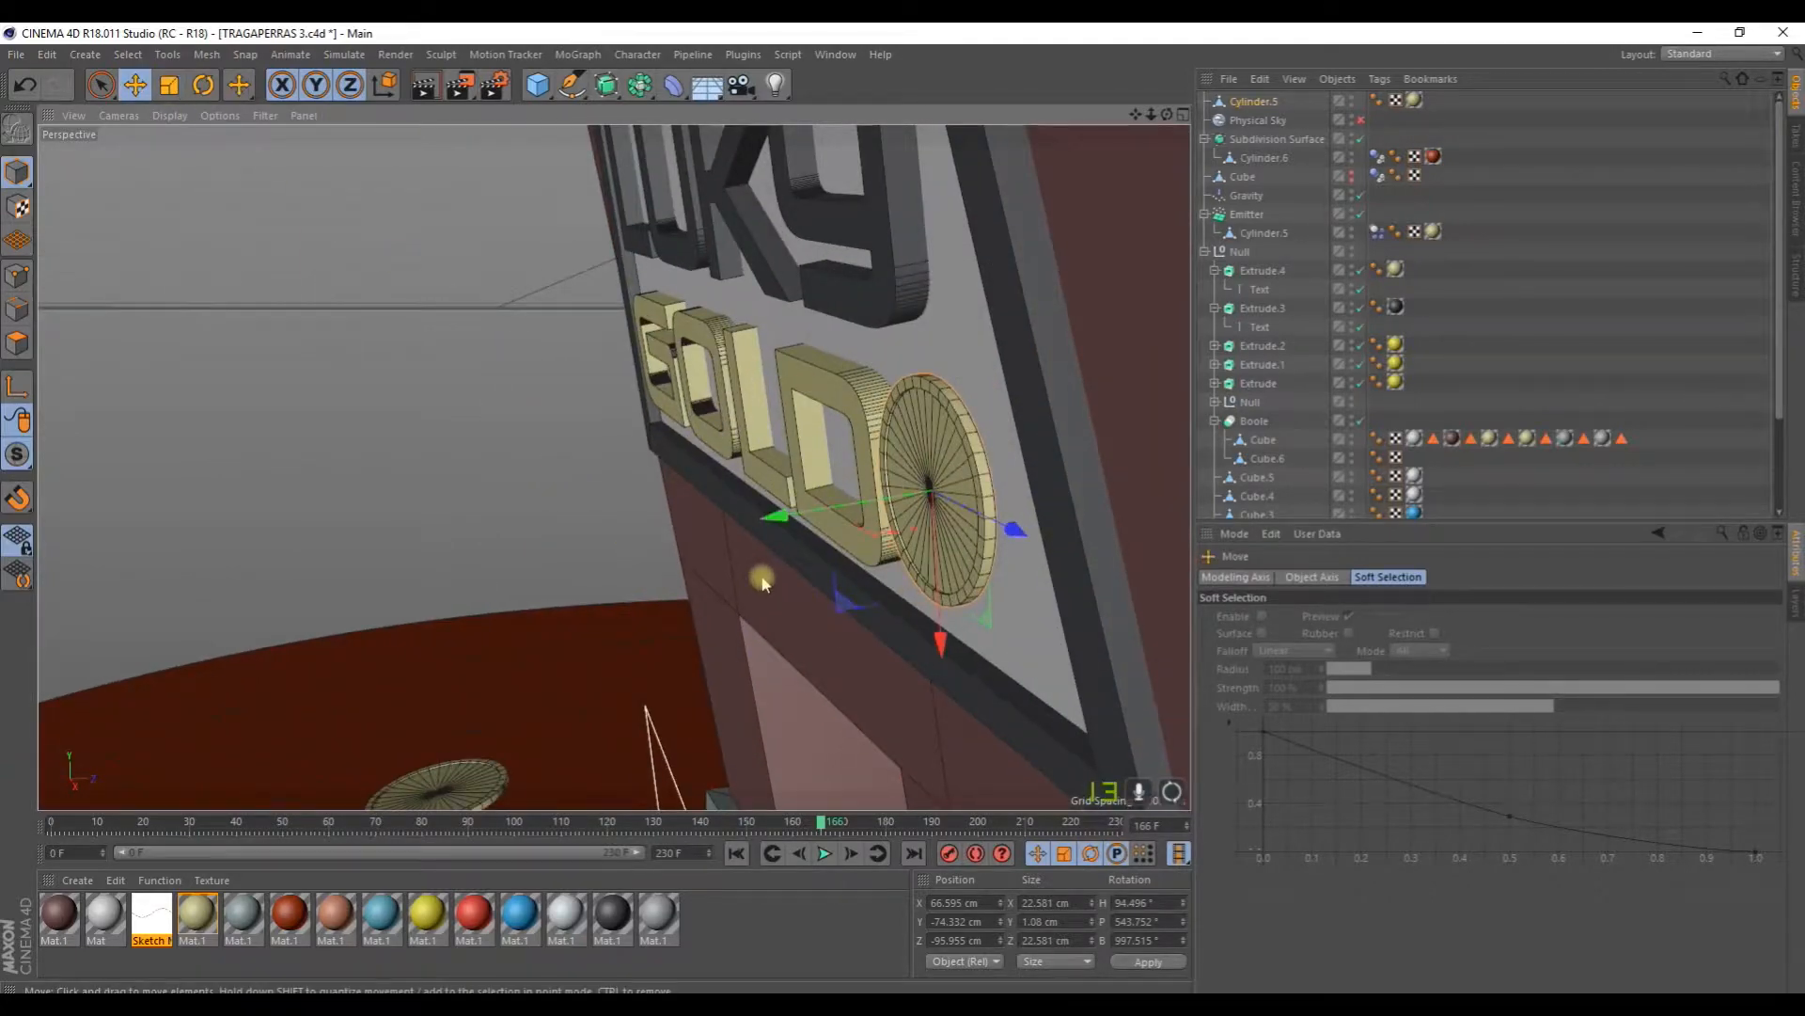
{"action": "left_click_drag", "start_coordinate": [772, 517], "coordinate": [912, 522]}
Step: Rotate the coin until it lies parallel to the nameplate and nudge it into place against the surface
{"action": "left_click", "coordinate": [218, 94]}
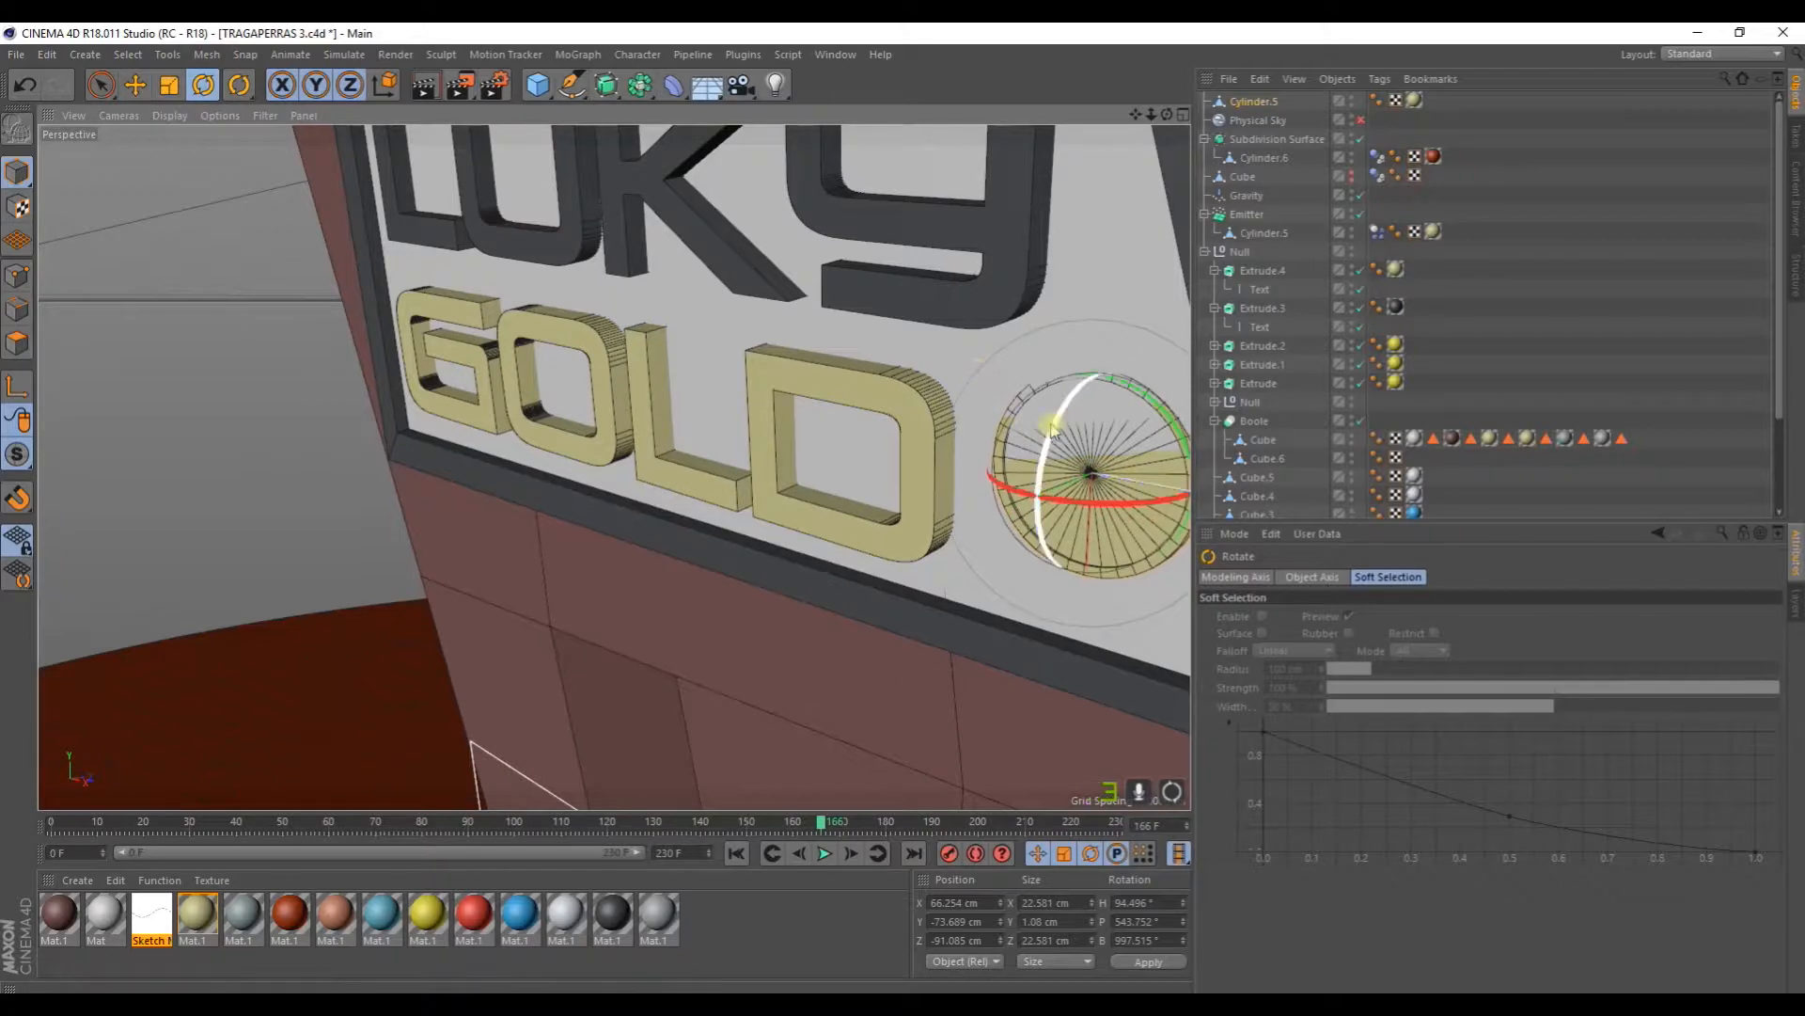
{"action": "left_click_drag", "start_coordinate": [1070, 434], "coordinate": [1012, 404]}
{"action": "scroll", "coordinate": [1072, 444], "scroll_direction": "up", "scroll_amount": 3}
{"action": "middle_click_drag", "start_coordinate": [1012, 404], "coordinate": [523, 399], "text": "alt"}
{"action": "scroll", "coordinate": [630, 437], "scroll_direction": "up", "scroll_amount": 4}
{"action": "left_click_drag", "start_coordinate": [630, 436], "coordinate": [685, 469], "text": "alt"}
{"action": "left_click_drag", "start_coordinate": [569, 470], "coordinate": [567, 464]}
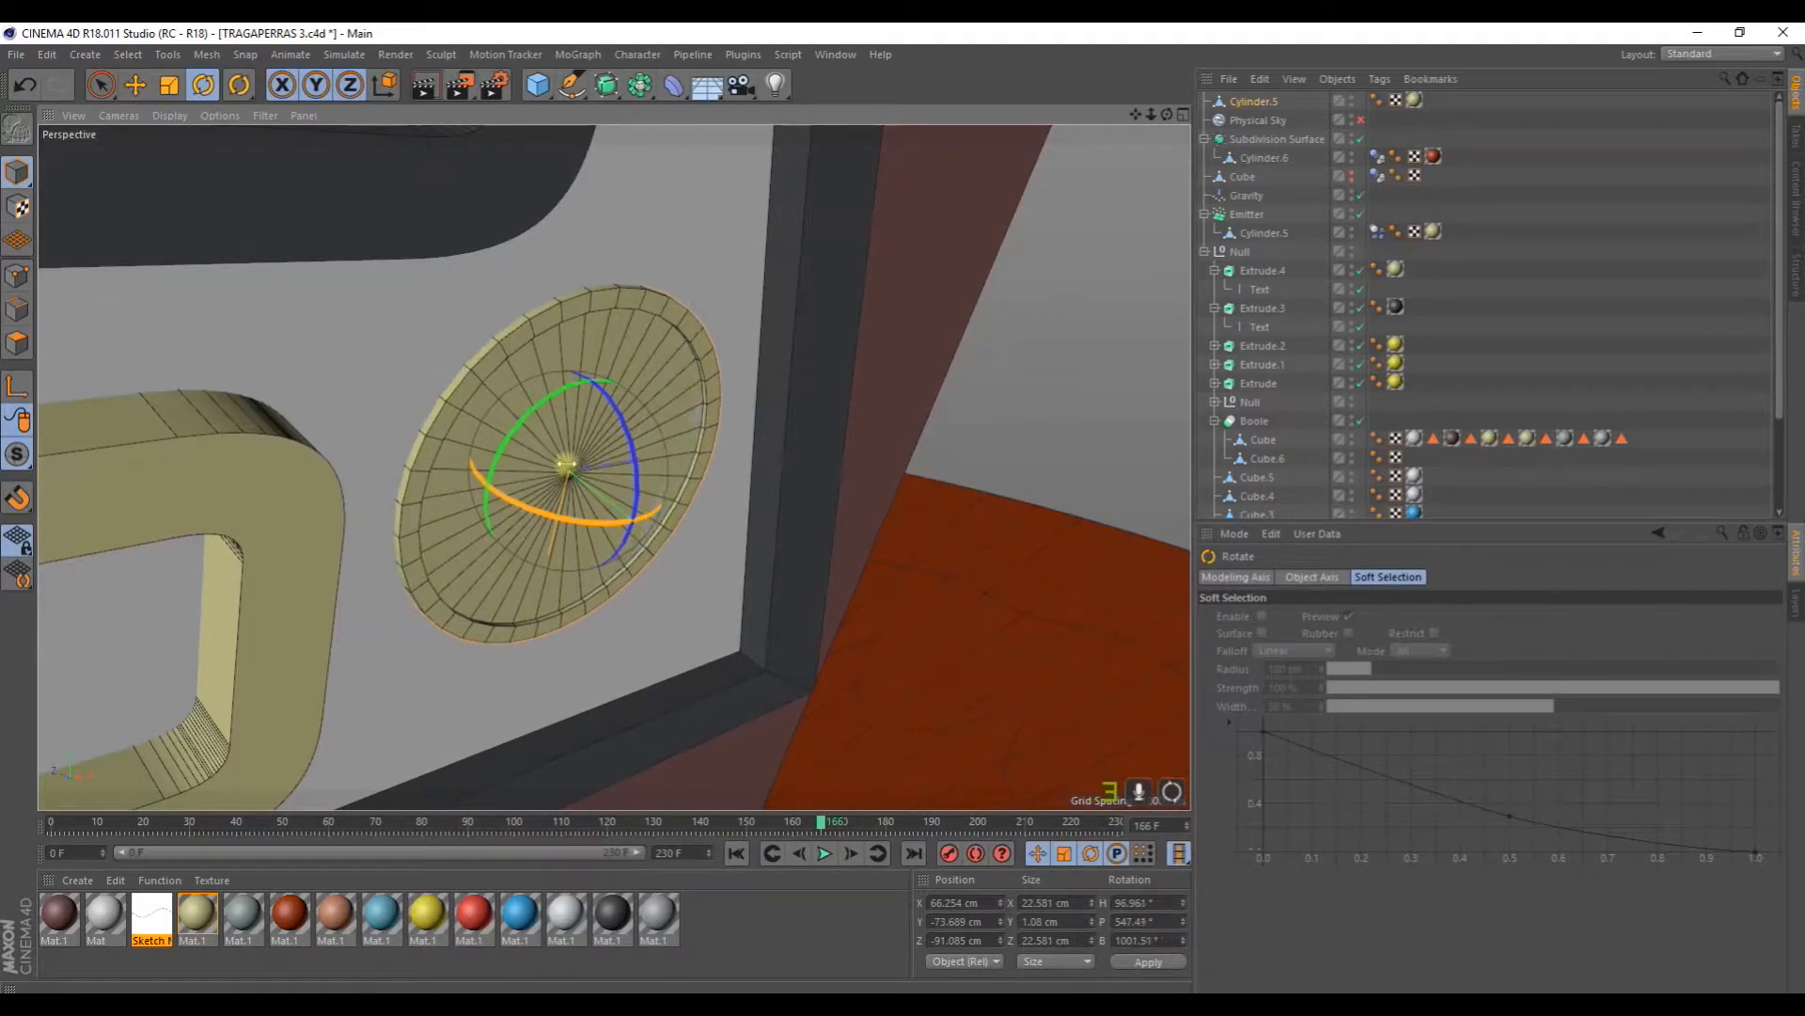
{"action": "left_click", "coordinate": [136, 87]}
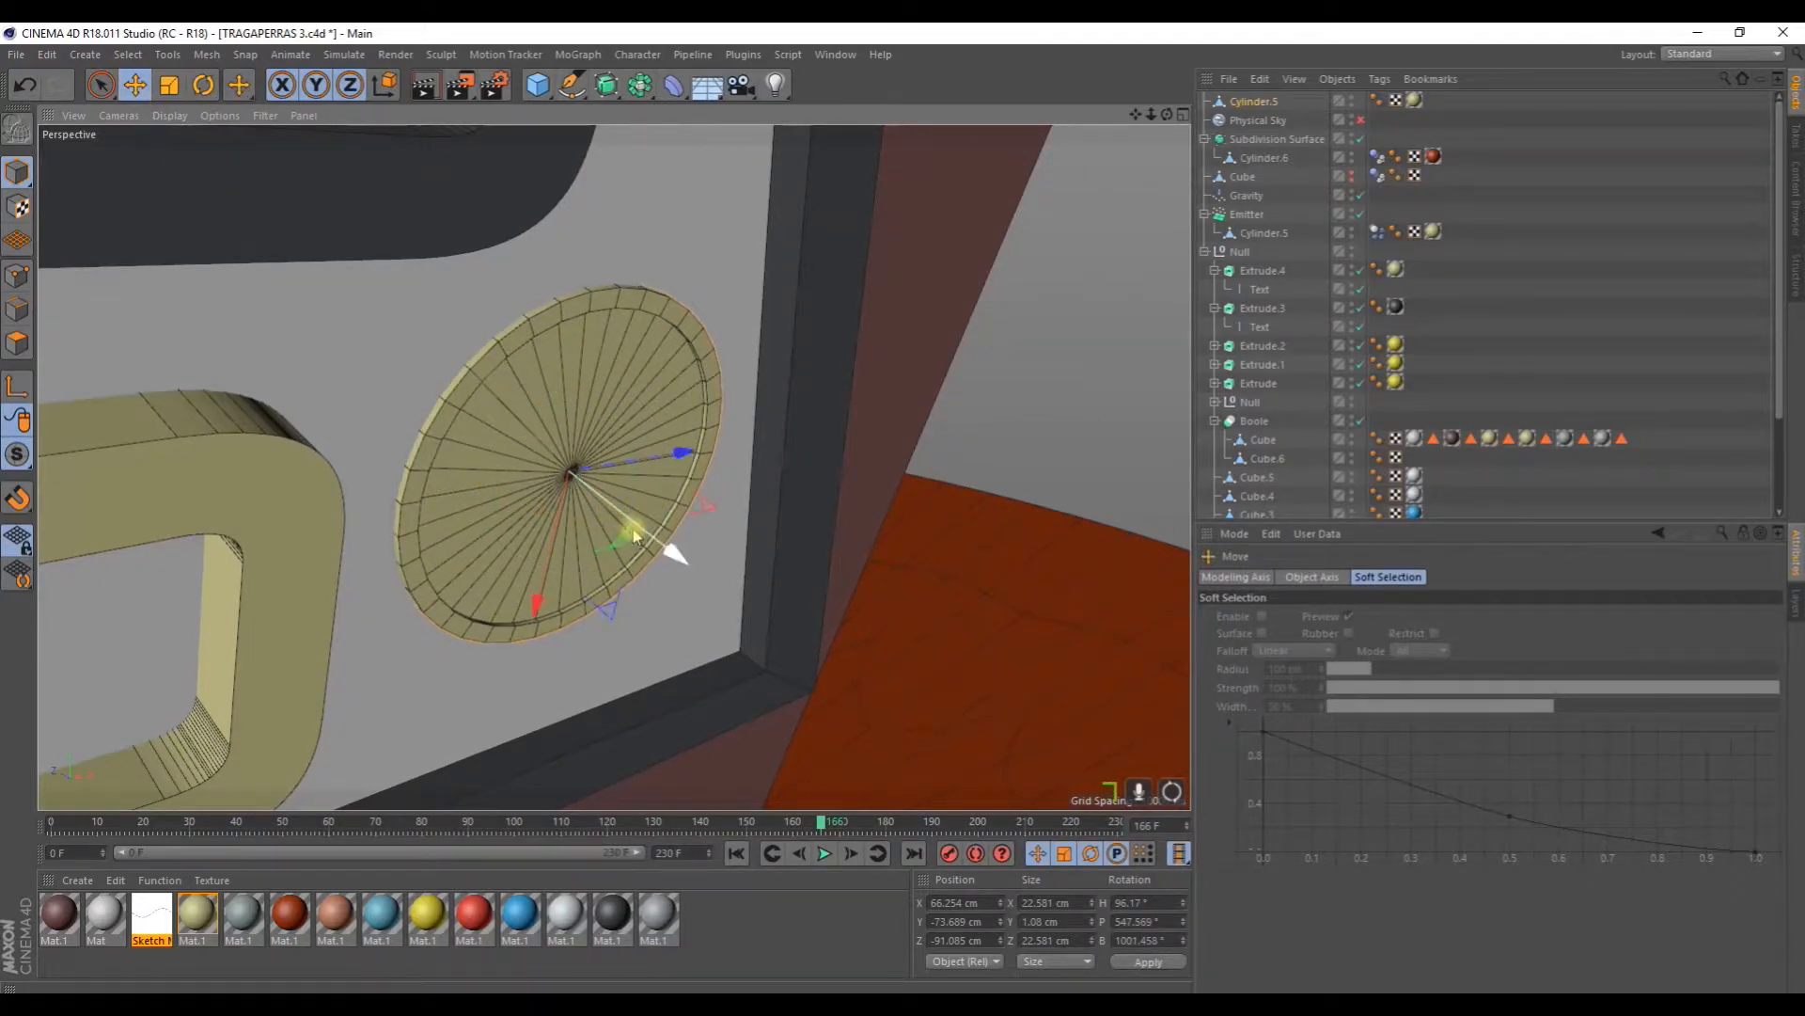
{"action": "left_click_drag", "start_coordinate": [642, 536], "coordinate": [647, 524]}
{"action": "left_click_drag", "start_coordinate": [628, 465], "coordinate": [562, 441], "text": "alt"}
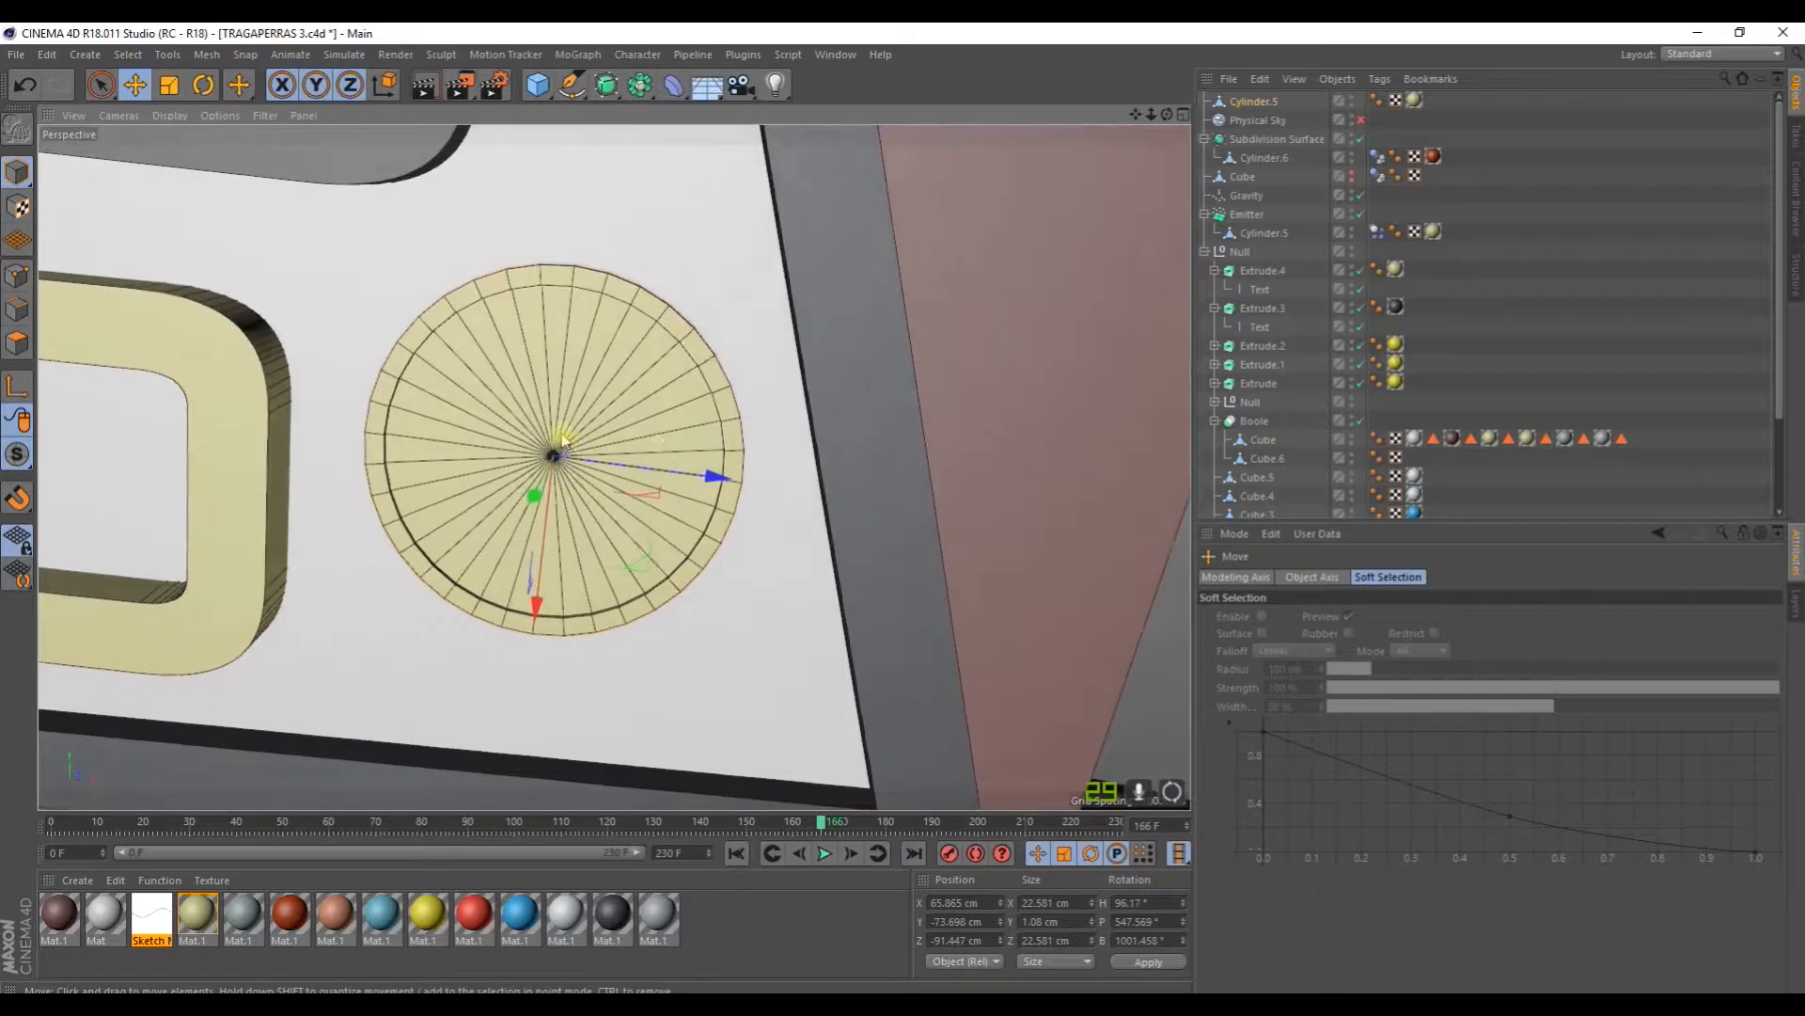
Step: Examine the coin's placement on the nameplate from several angles and review the whole slot machine
{"action": "scroll", "coordinate": [563, 436], "scroll_direction": "down", "scroll_amount": 8}
{"action": "scroll", "coordinate": [562, 434], "scroll_direction": "down", "scroll_amount": 6}
{"action": "middle_click_drag", "start_coordinate": [594, 390], "coordinate": [637, 428], "text": "alt"}
{"action": "left_click_drag", "start_coordinate": [615, 465], "coordinate": [514, 420], "text": "alt"}
{"action": "scroll", "coordinate": [594, 473], "scroll_direction": "up", "scroll_amount": 4}
{"action": "scroll", "coordinate": [594, 480], "scroll_direction": "down", "scroll_amount": 6}
{"action": "left_click_drag", "start_coordinate": [594, 480], "coordinate": [524, 538], "text": "alt"}
{"action": "middle_click_drag", "start_coordinate": [524, 538], "coordinate": [529, 502], "text": "alt"}
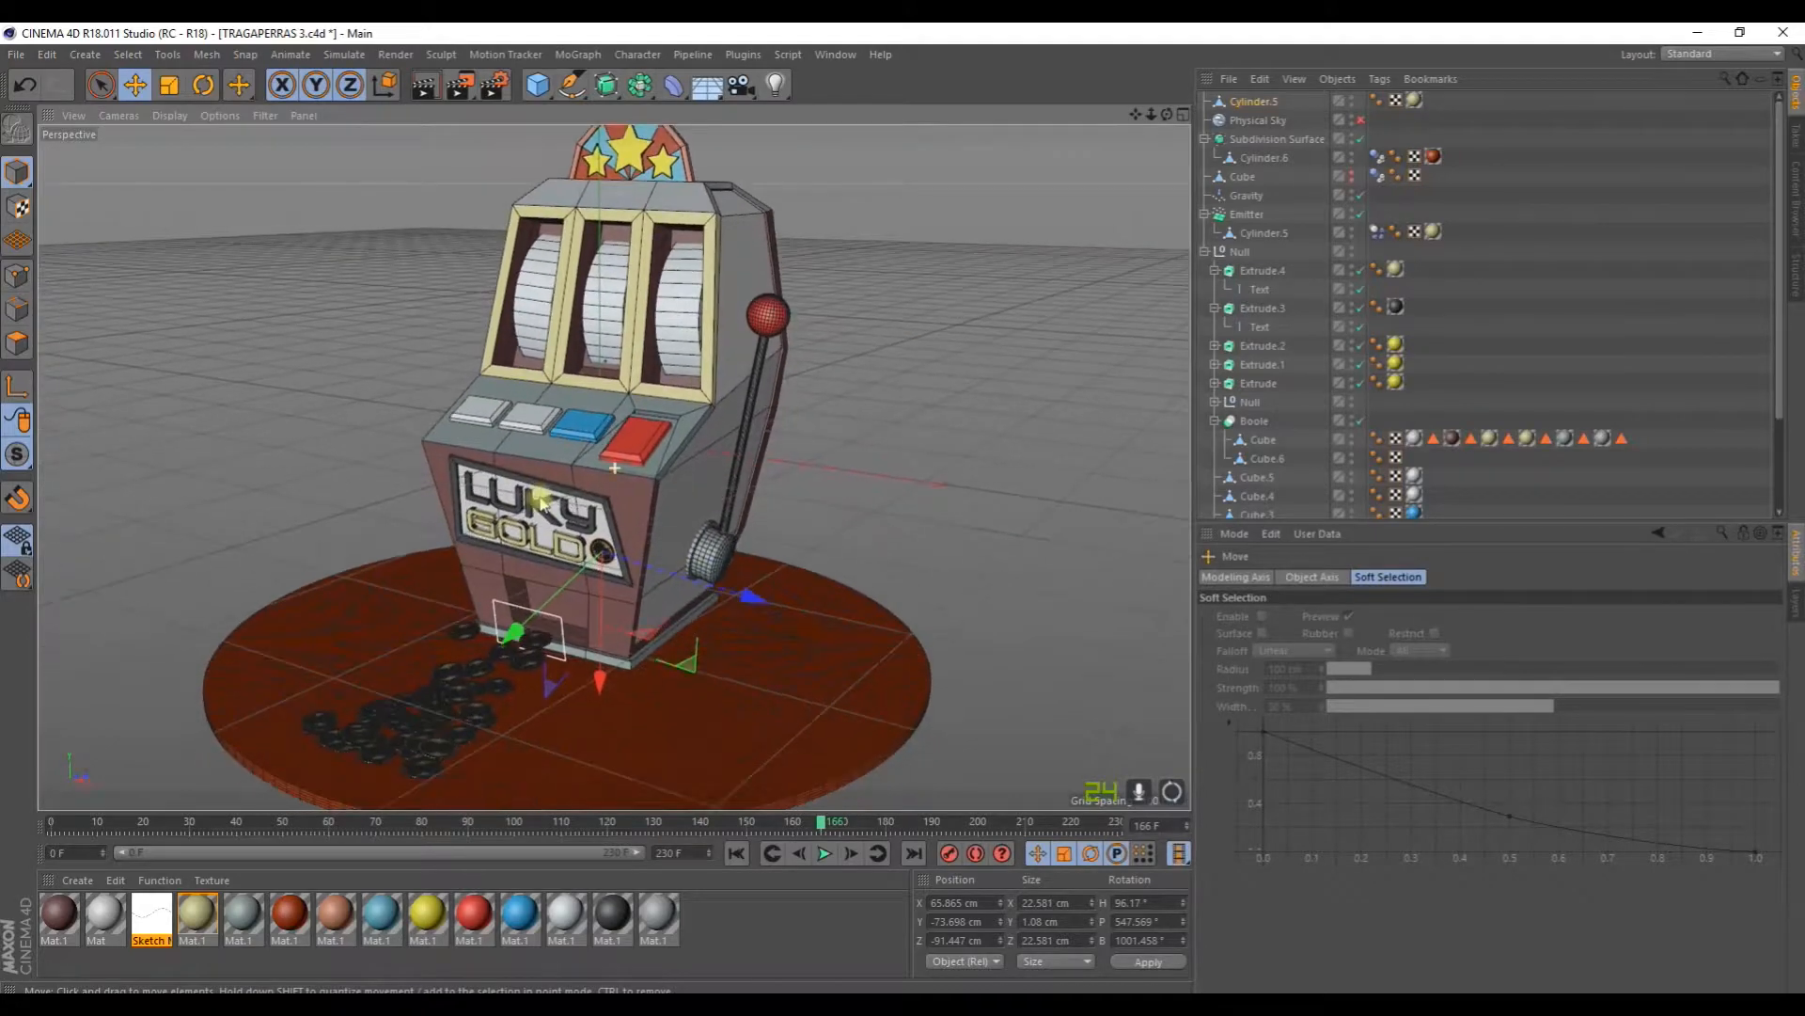
{"action": "scroll", "coordinate": [533, 490], "scroll_direction": "down", "scroll_amount": 3}
{"action": "left_click_drag", "start_coordinate": [534, 484], "coordinate": [531, 505], "text": "alt"}
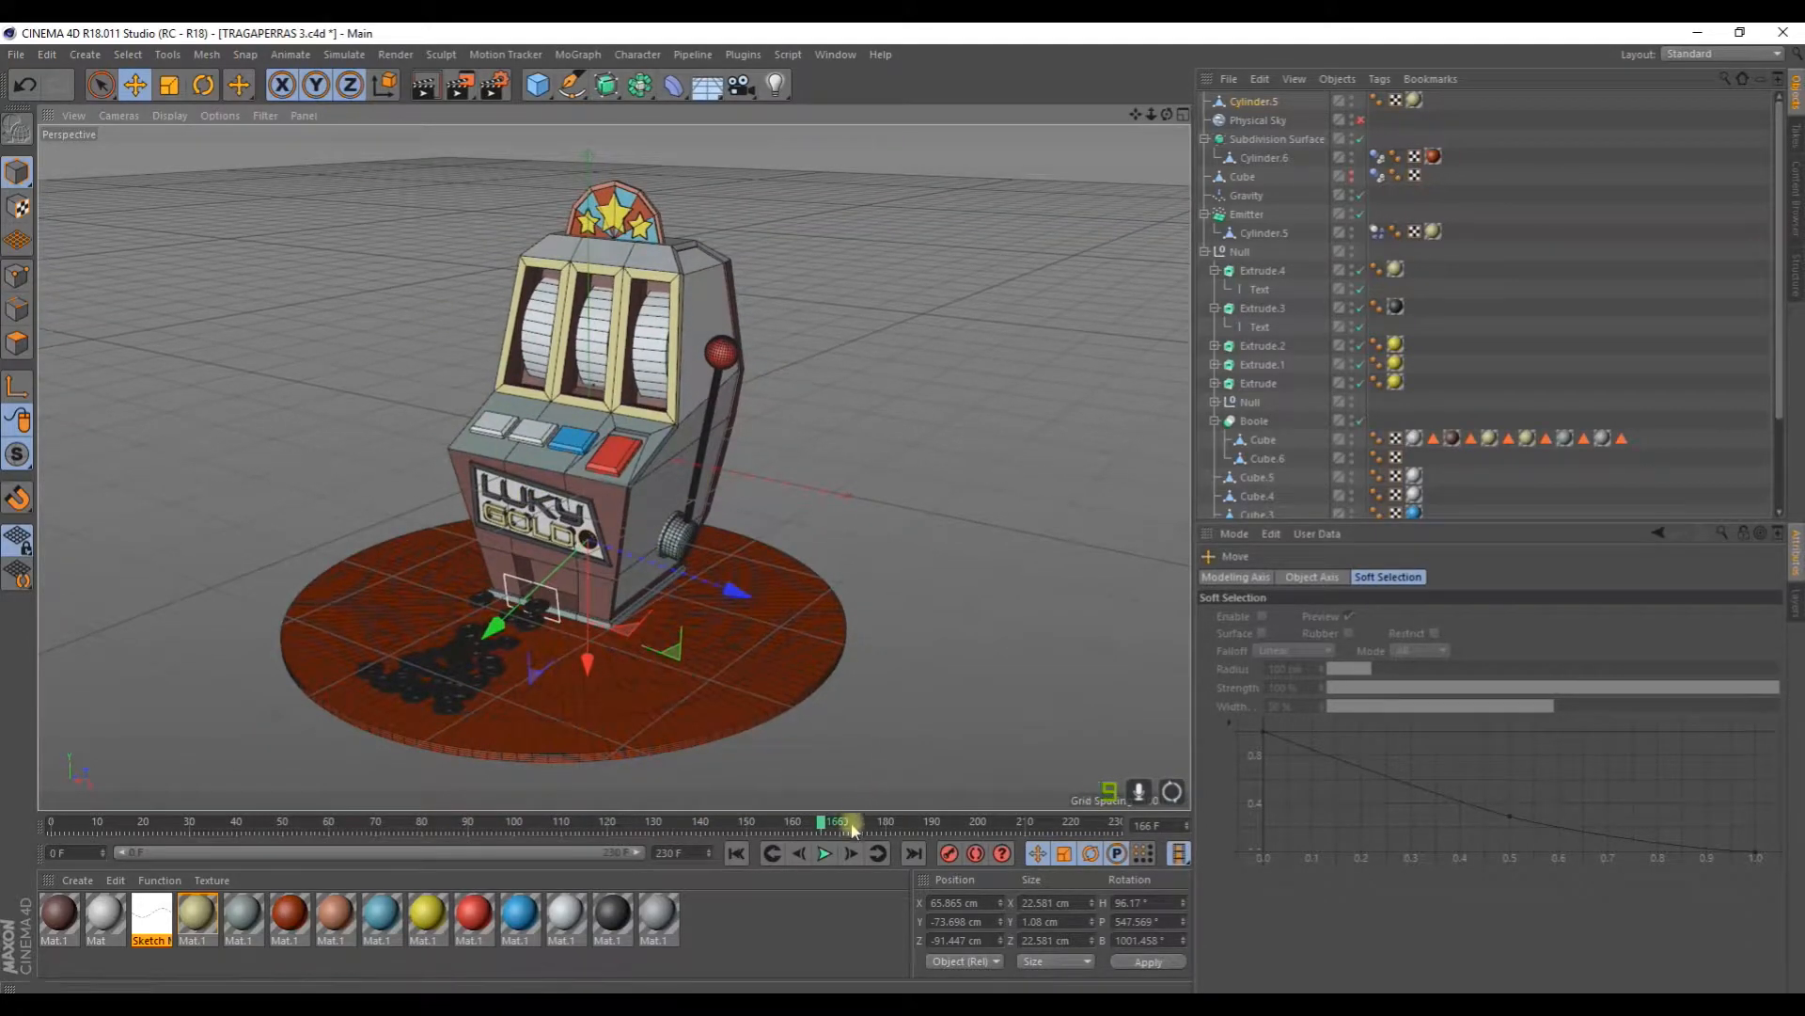
Step: Place the nameplate coin inside the slot machine's Null group and play the animation to check it, stopping at frame 190
{"action": "left_click", "coordinate": [820, 854]}
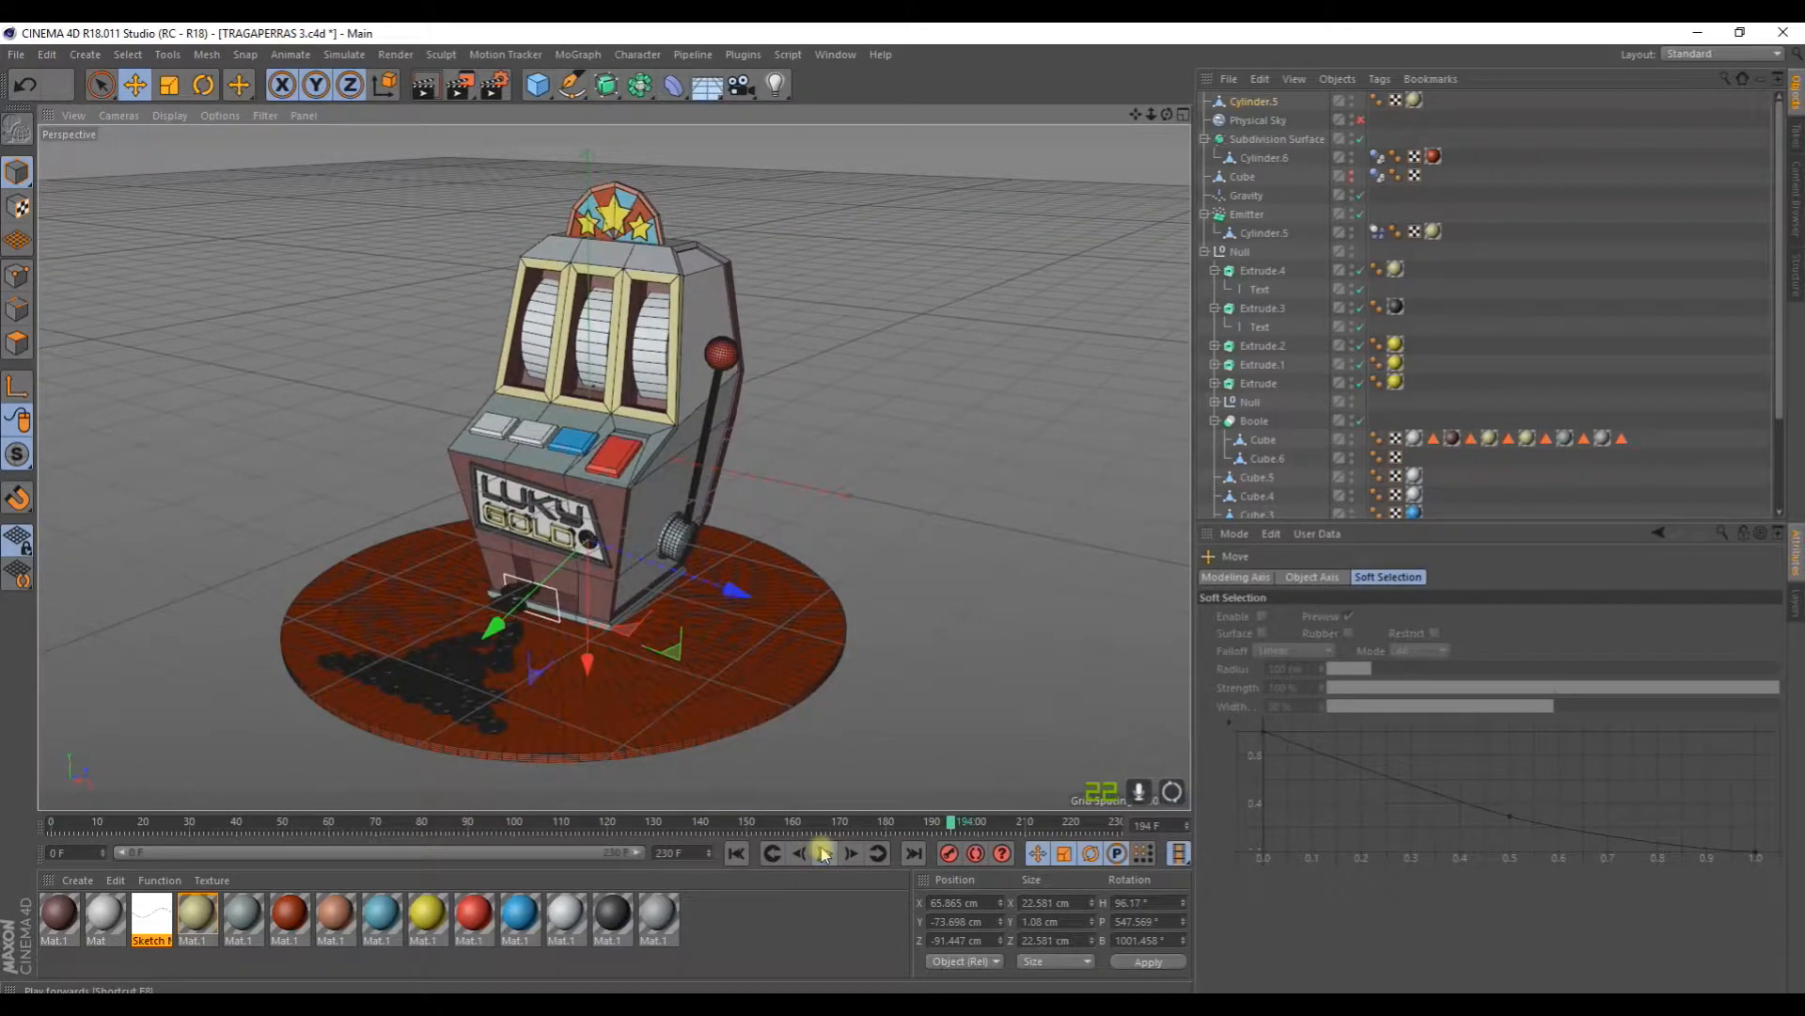
{"action": "left_click_drag", "start_coordinate": [1263, 102], "coordinate": [1258, 255]}
{"action": "left_click", "coordinate": [826, 853]}
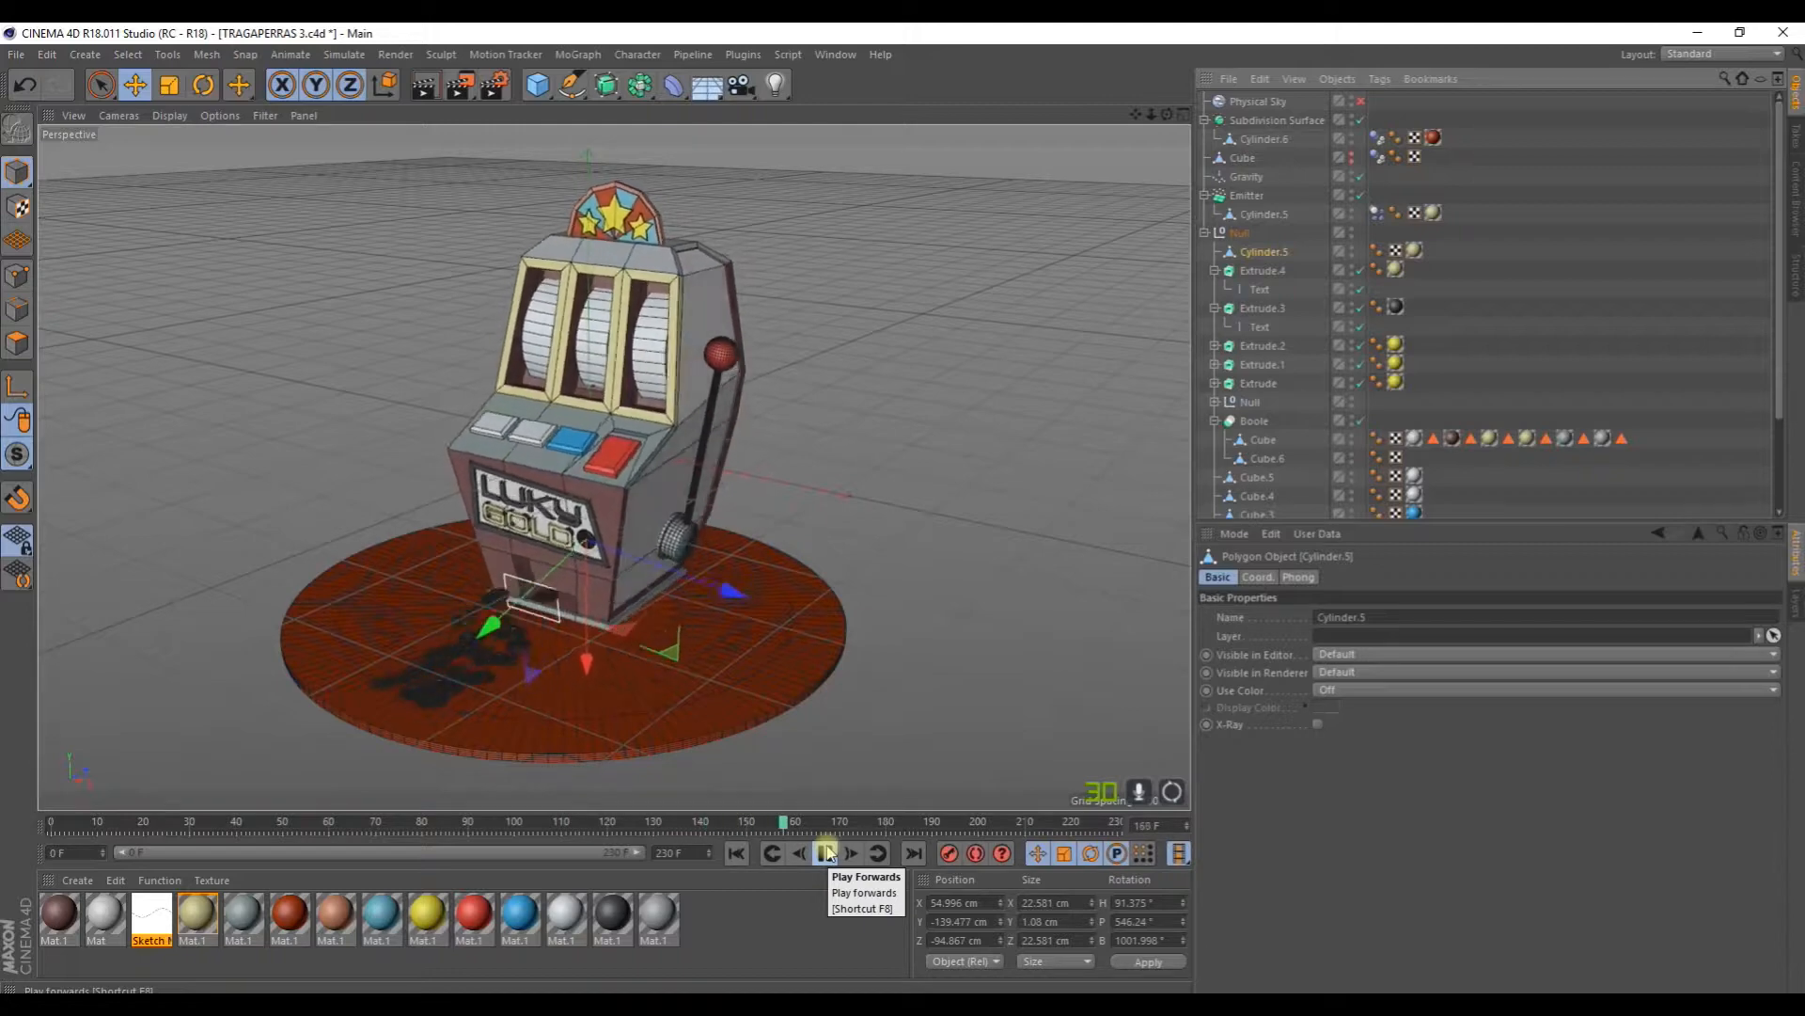
{"action": "left_click", "coordinate": [827, 853]}
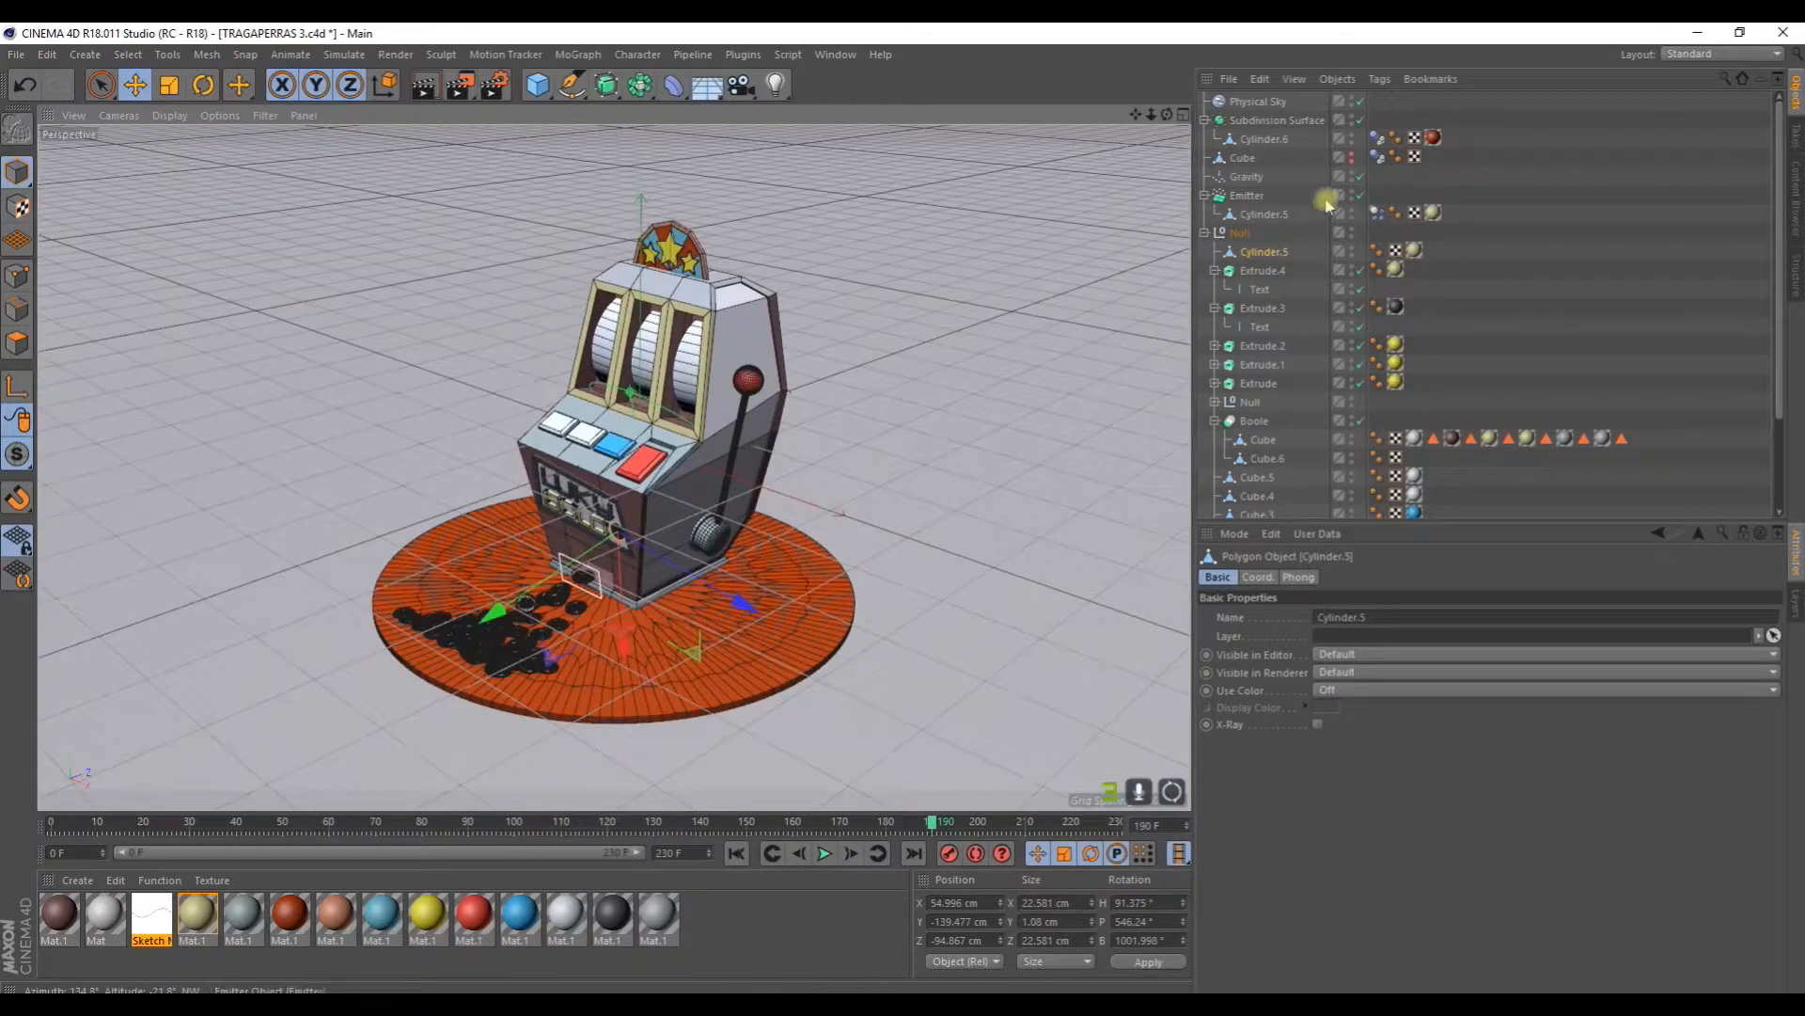
Step: Turn off Render Instances on the coin emitter and test-render the view at the current frame
{"action": "left_click", "coordinate": [1586, 259]}
{"action": "left_click_drag", "start_coordinate": [749, 500], "coordinate": [651, 508], "text": "alt"}
{"action": "left_click", "coordinate": [1247, 194]}
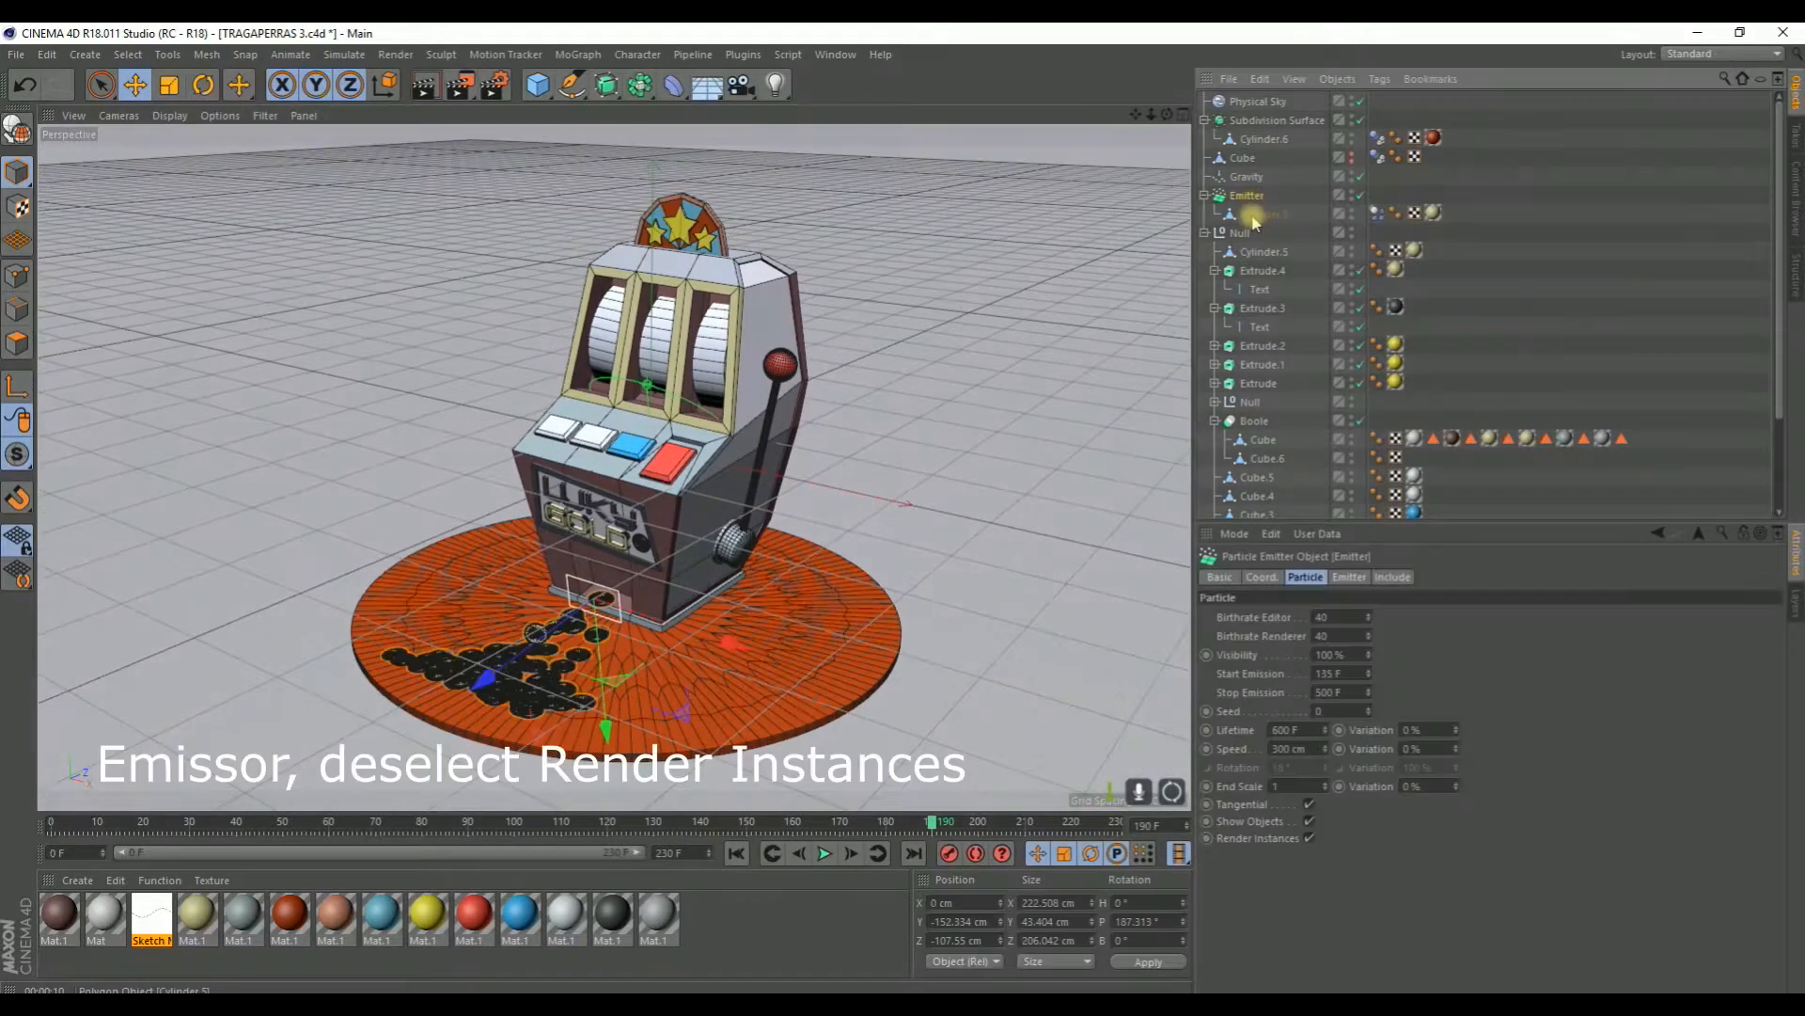
{"action": "left_click", "coordinate": [1310, 837]}
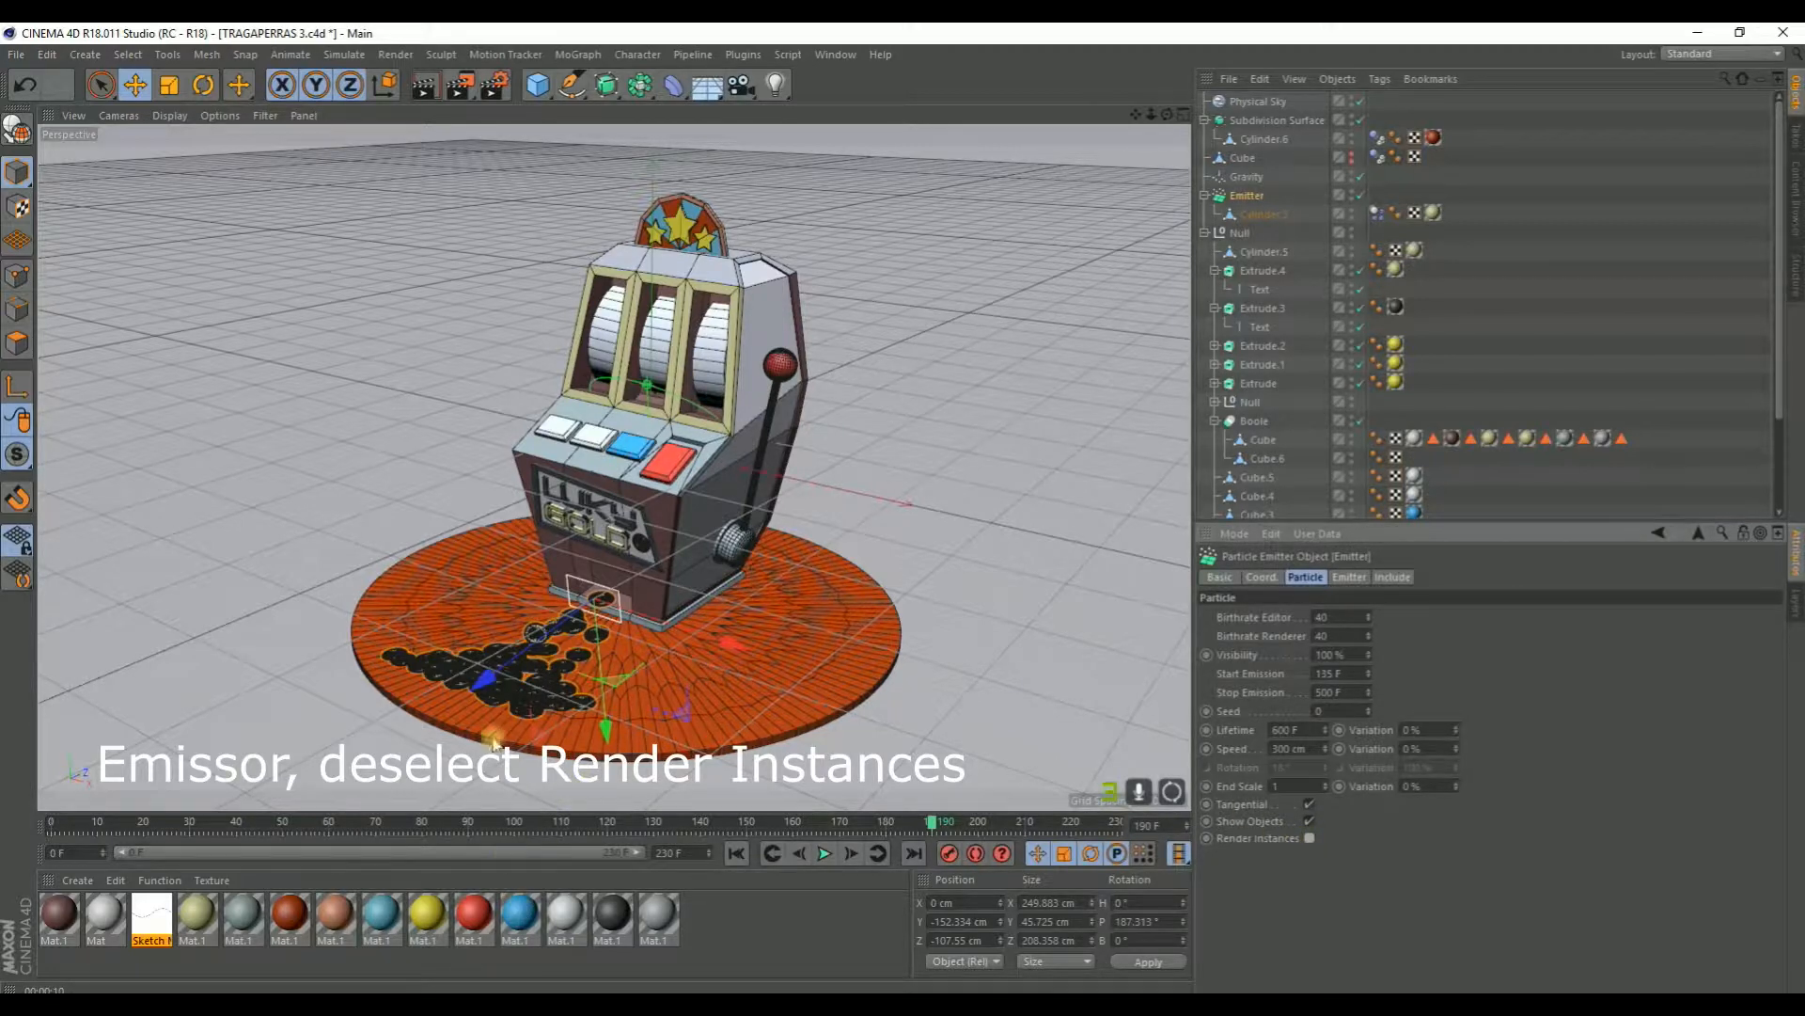
{"action": "left_click_drag", "start_coordinate": [463, 88], "coordinate": [524, 111]}
{"action": "left_click_drag", "start_coordinate": [322, 568], "coordinate": [457, 660]}
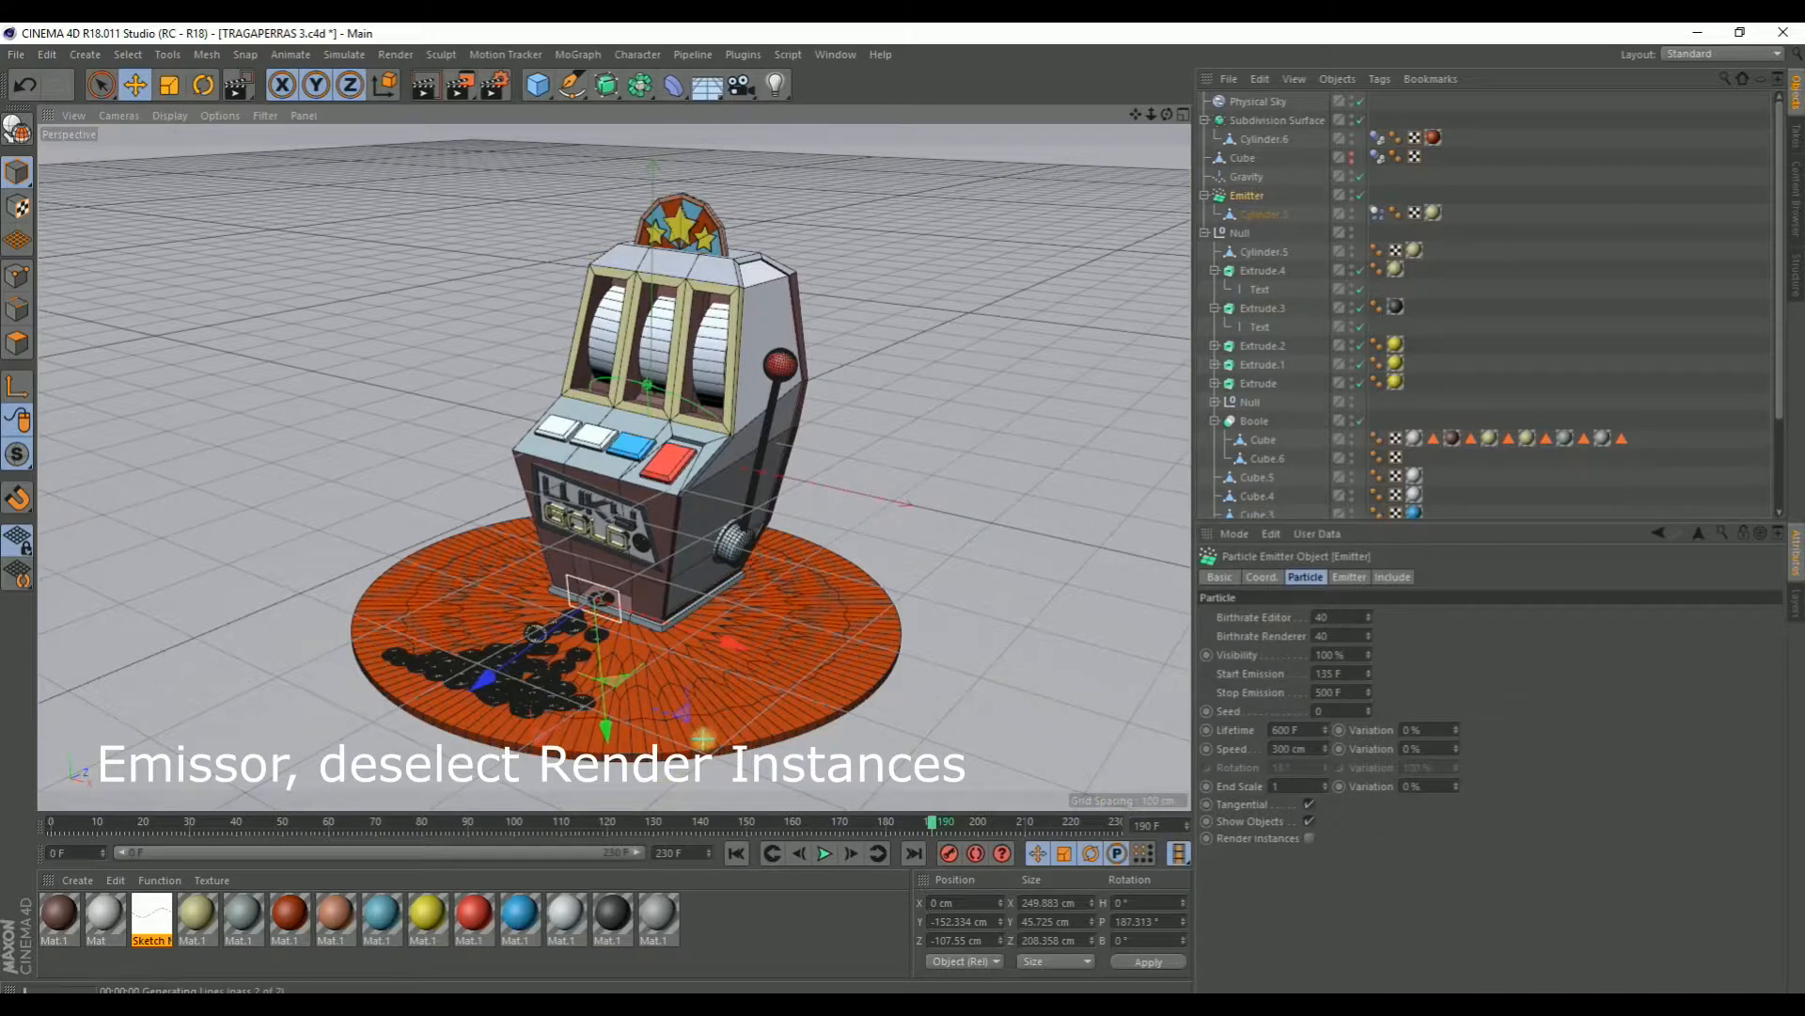
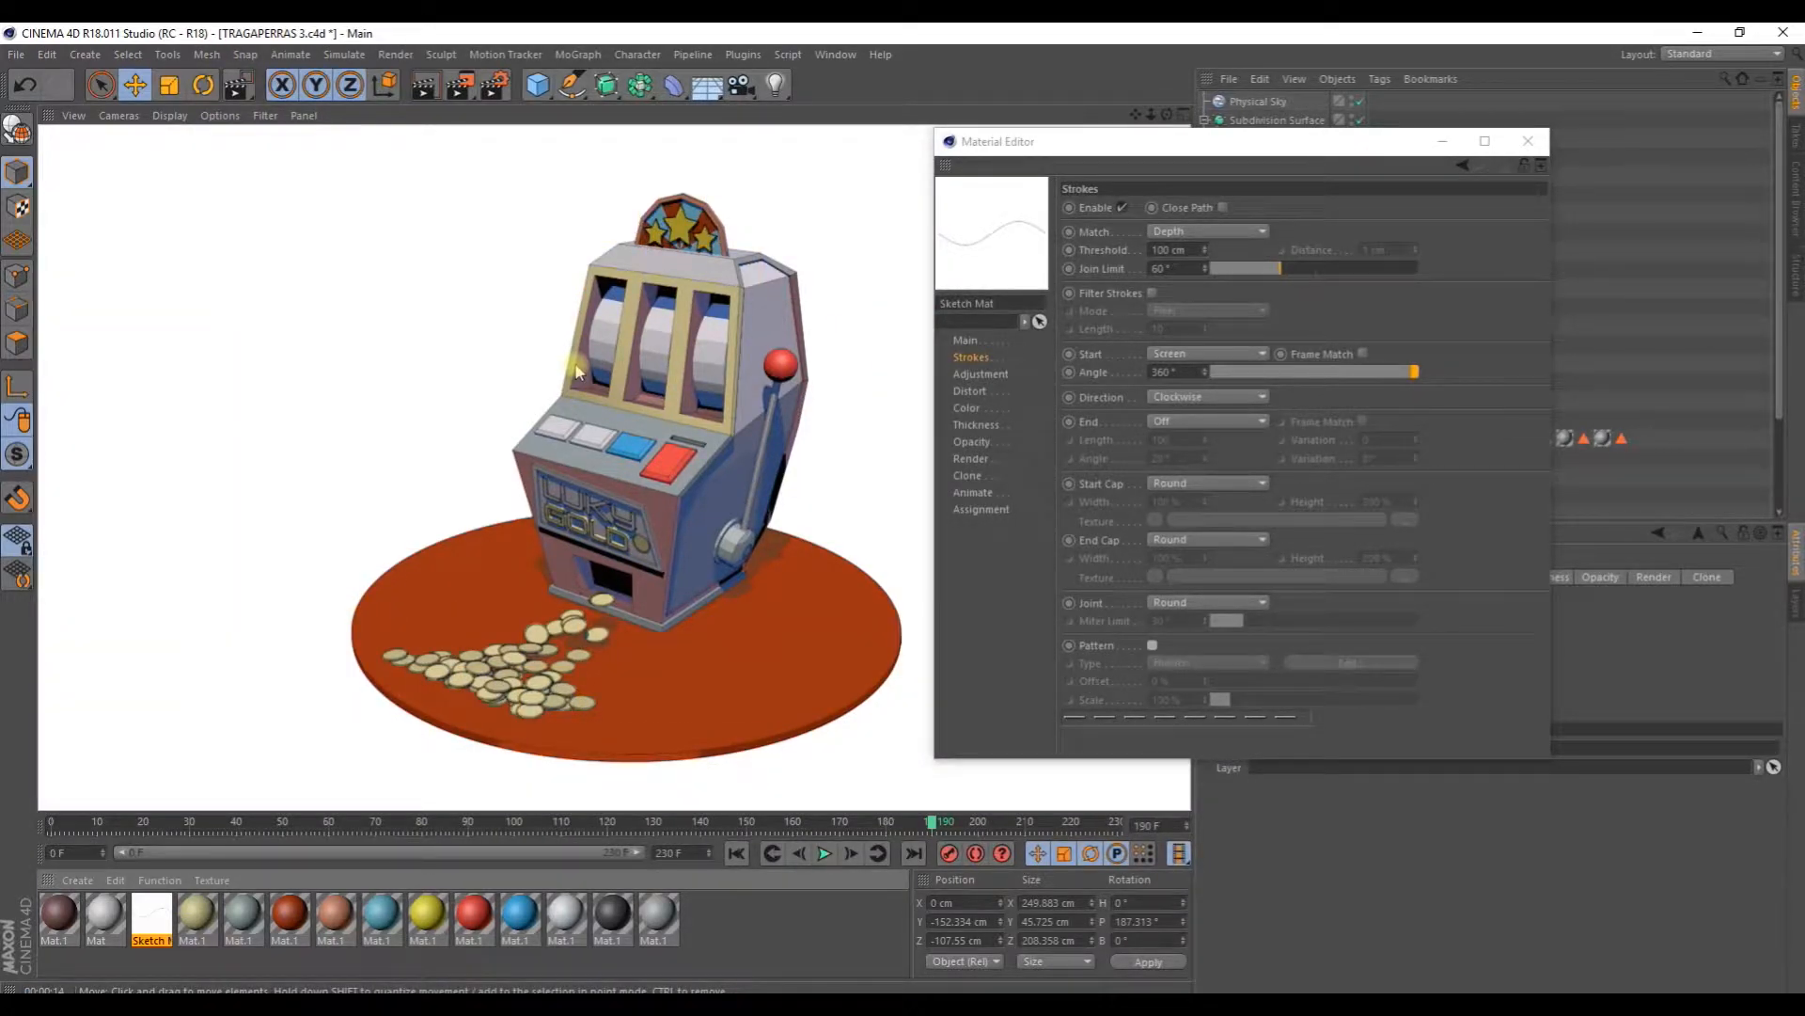
Step: Put away the material editor, disable the floor's Subdivision Surface, and select all polygons on the floor disc's upper face
{"action": "scroll", "coordinate": [621, 643], "scroll_direction": "up", "scroll_amount": 3}
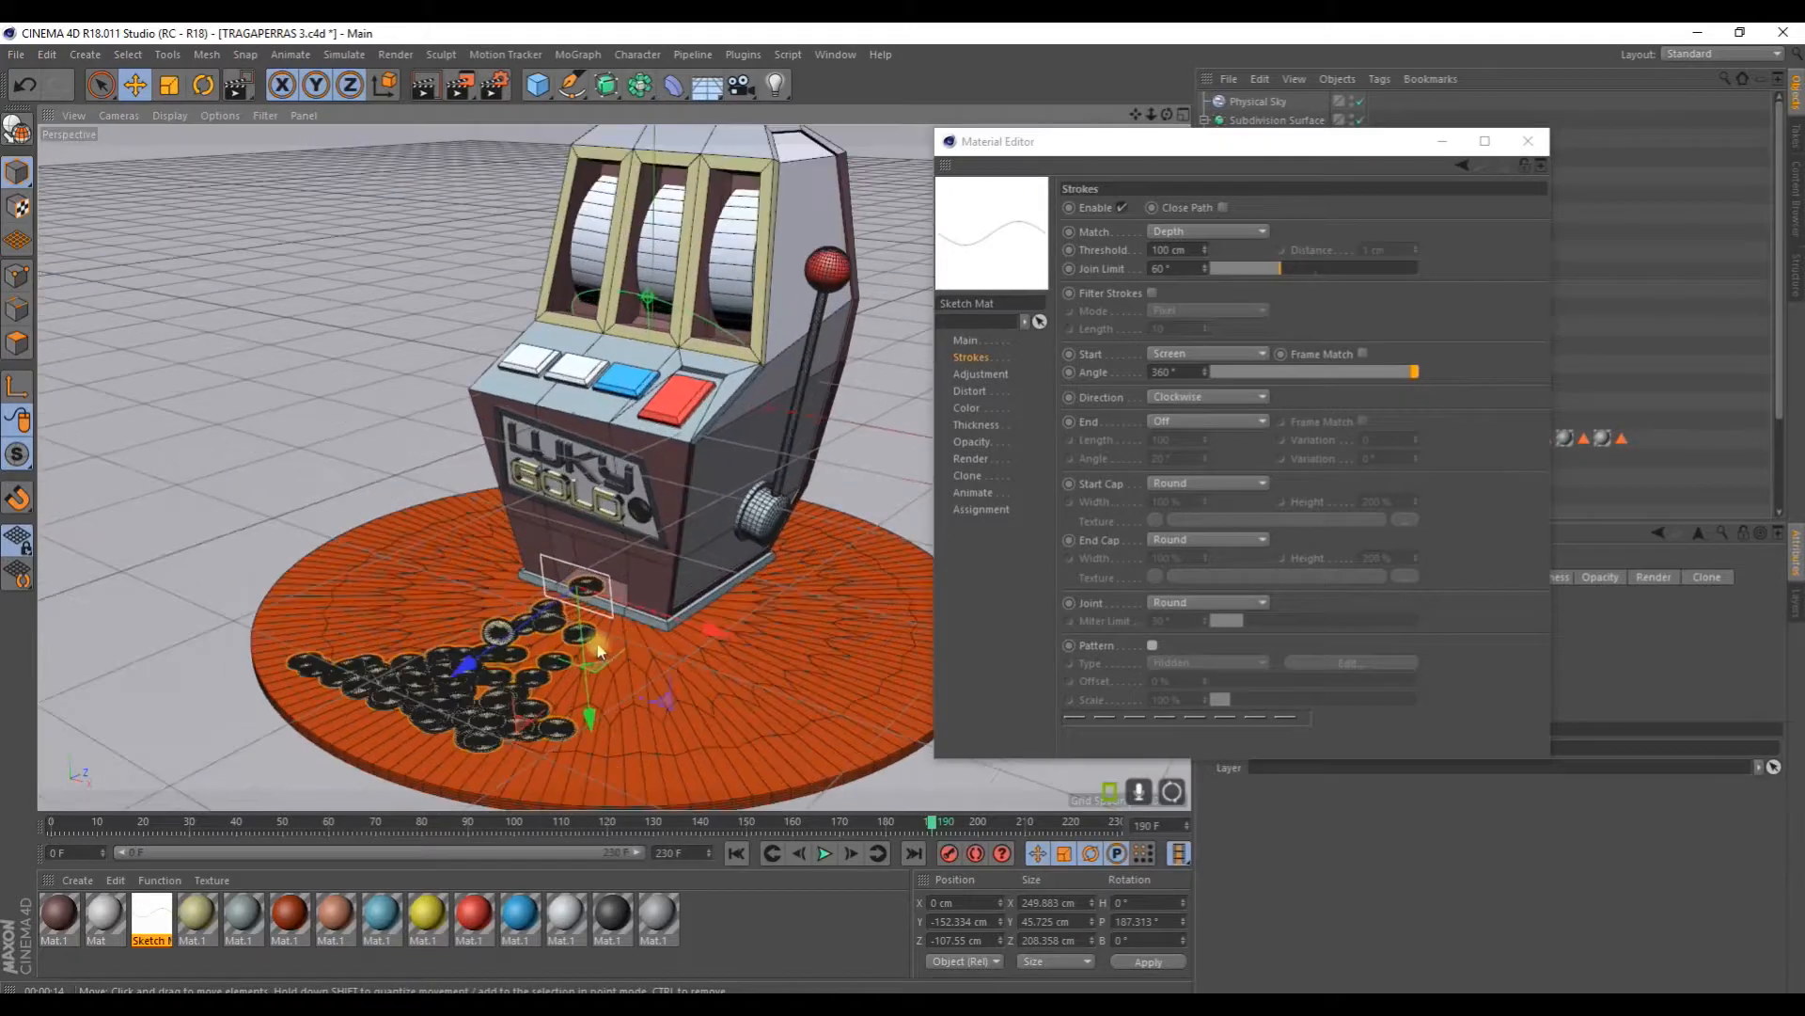
{"action": "left_click", "coordinate": [1442, 141]}
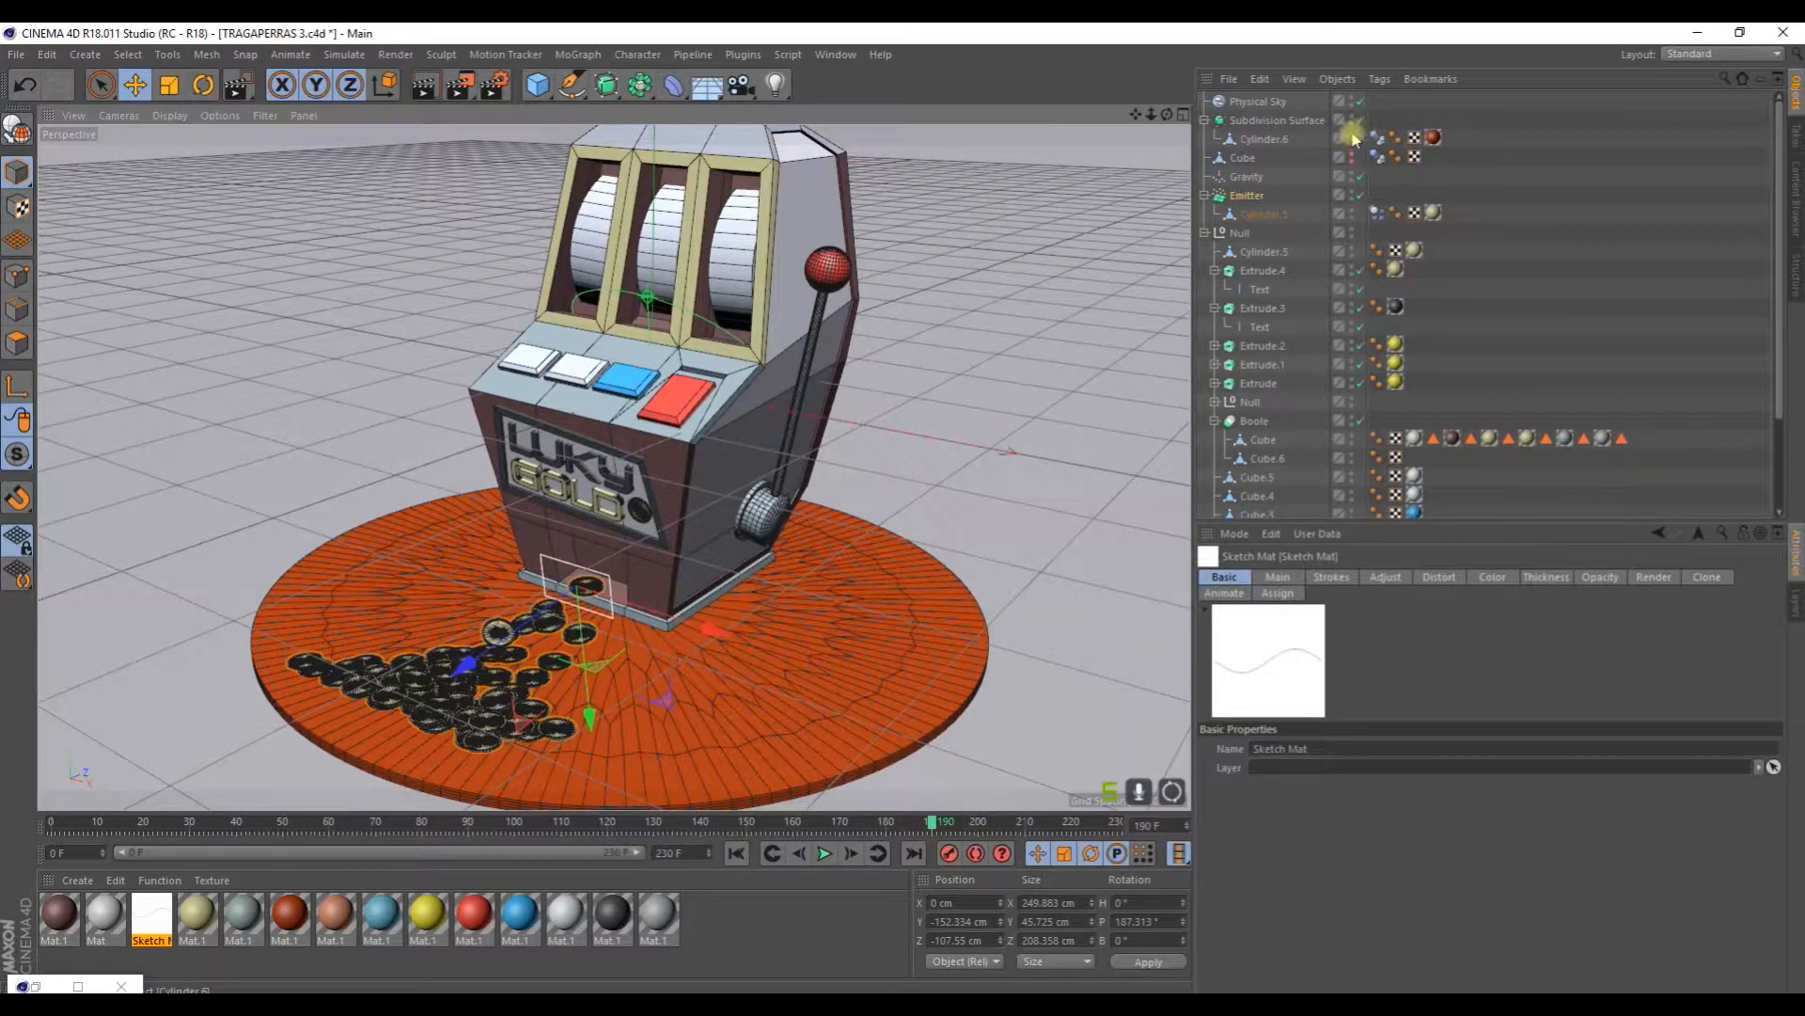
{"action": "left_click_drag", "start_coordinate": [687, 541], "coordinate": [698, 585], "text": "alt"}
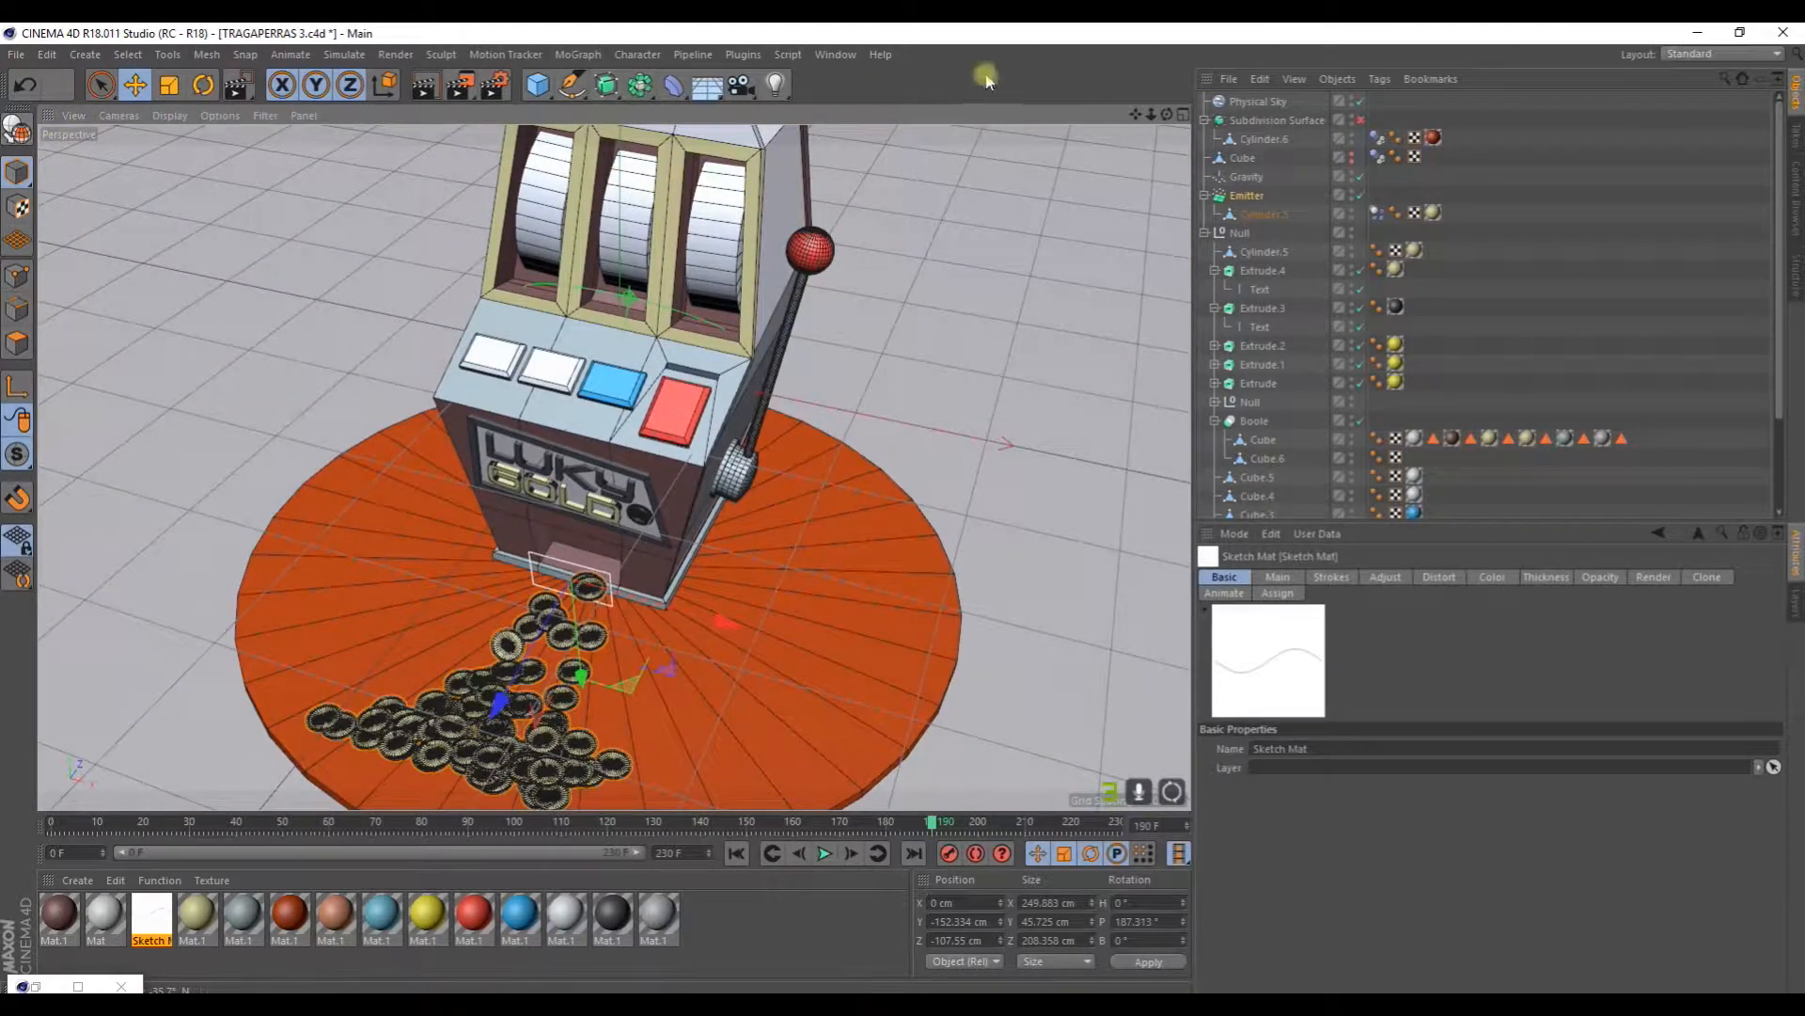
{"action": "left_click", "coordinate": [1258, 139]}
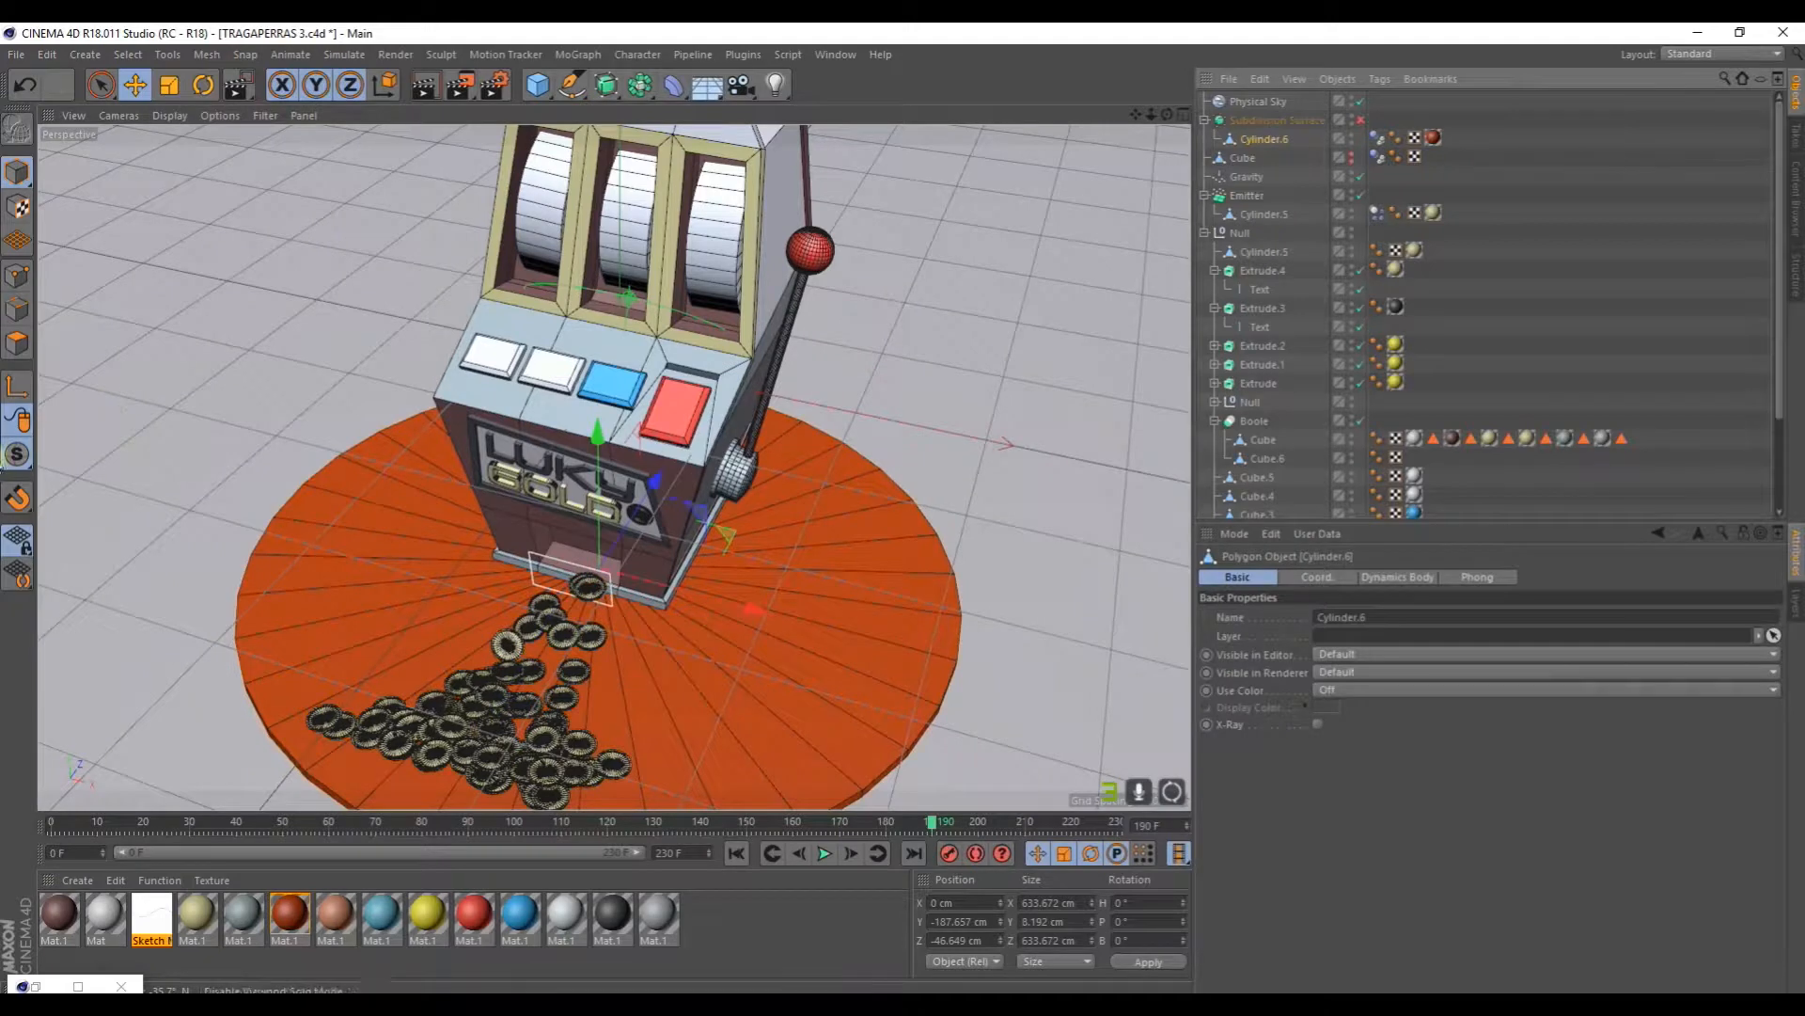
{"action": "left_click", "coordinate": [20, 342]}
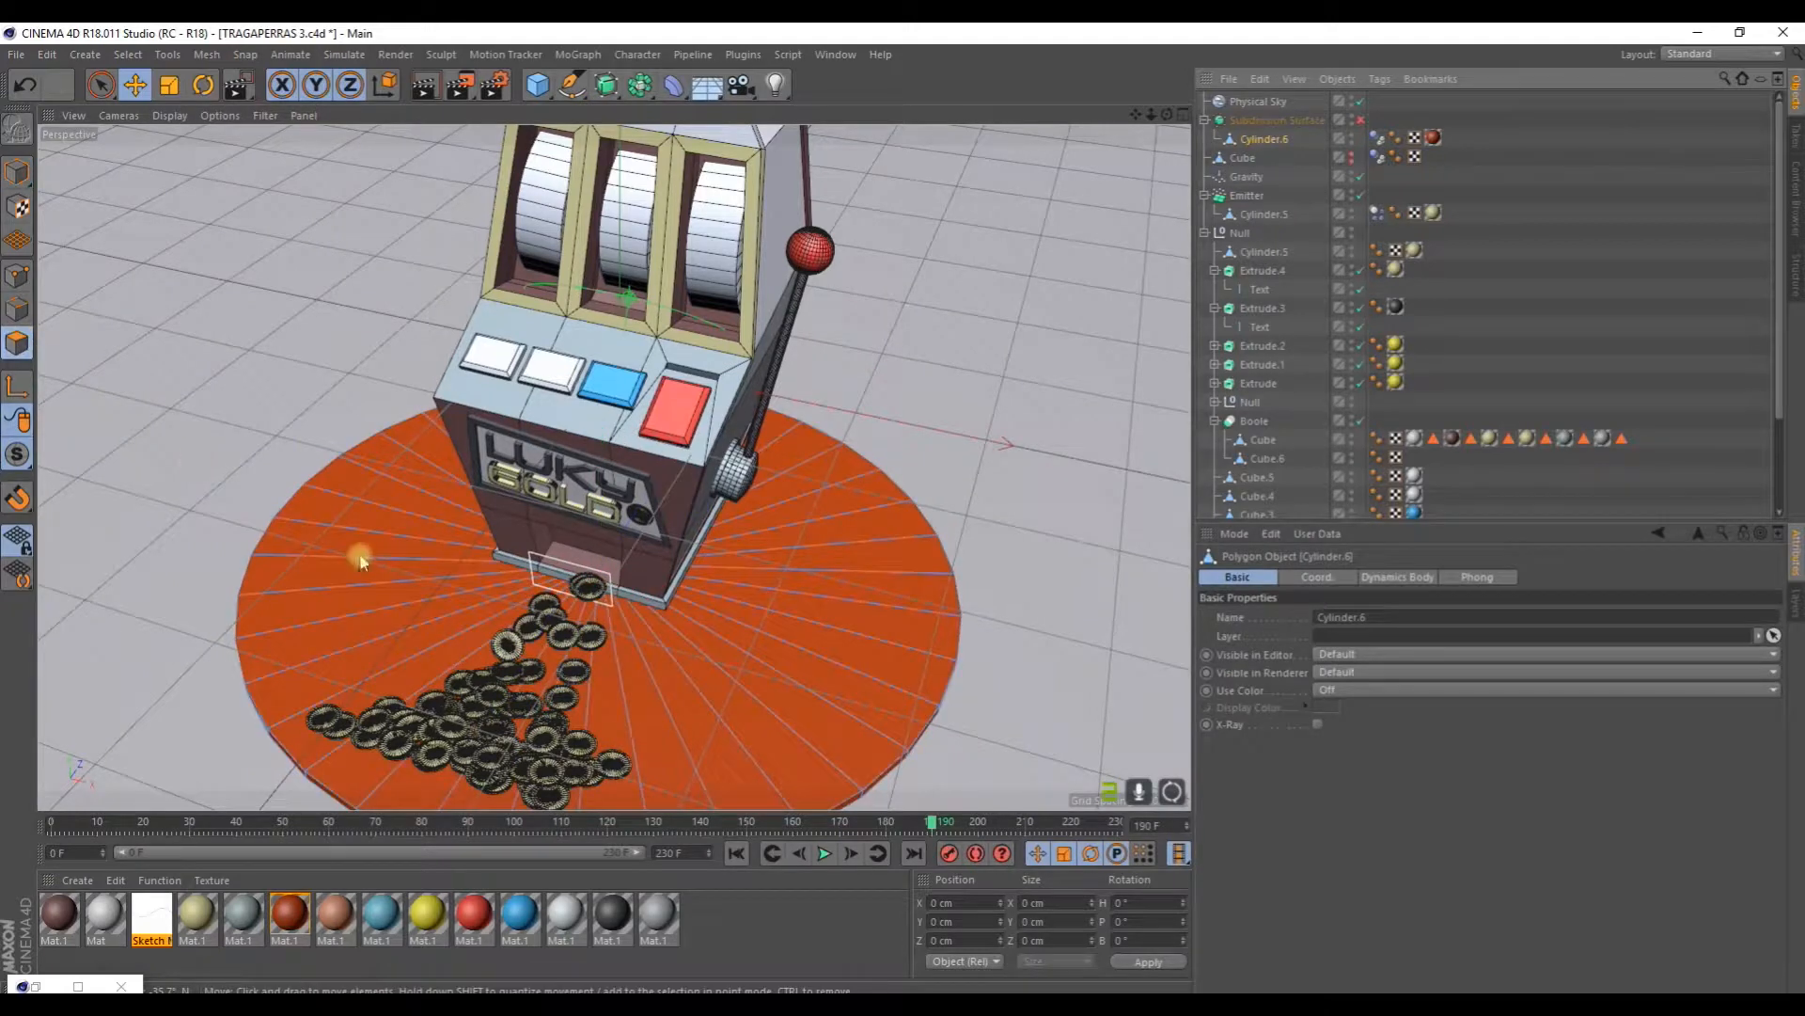
{"action": "left_click", "coordinate": [101, 85]}
{"action": "mouse_move", "coordinate": [435, 512]}
{"action": "left_mouse_down"}
{"action": "mouse_move", "coordinate": [778, 596]}
{"action": "mouse_move", "coordinate": [529, 695]}
{"action": "mouse_move", "coordinate": [422, 605]}
{"action": "left_mouse_up"}
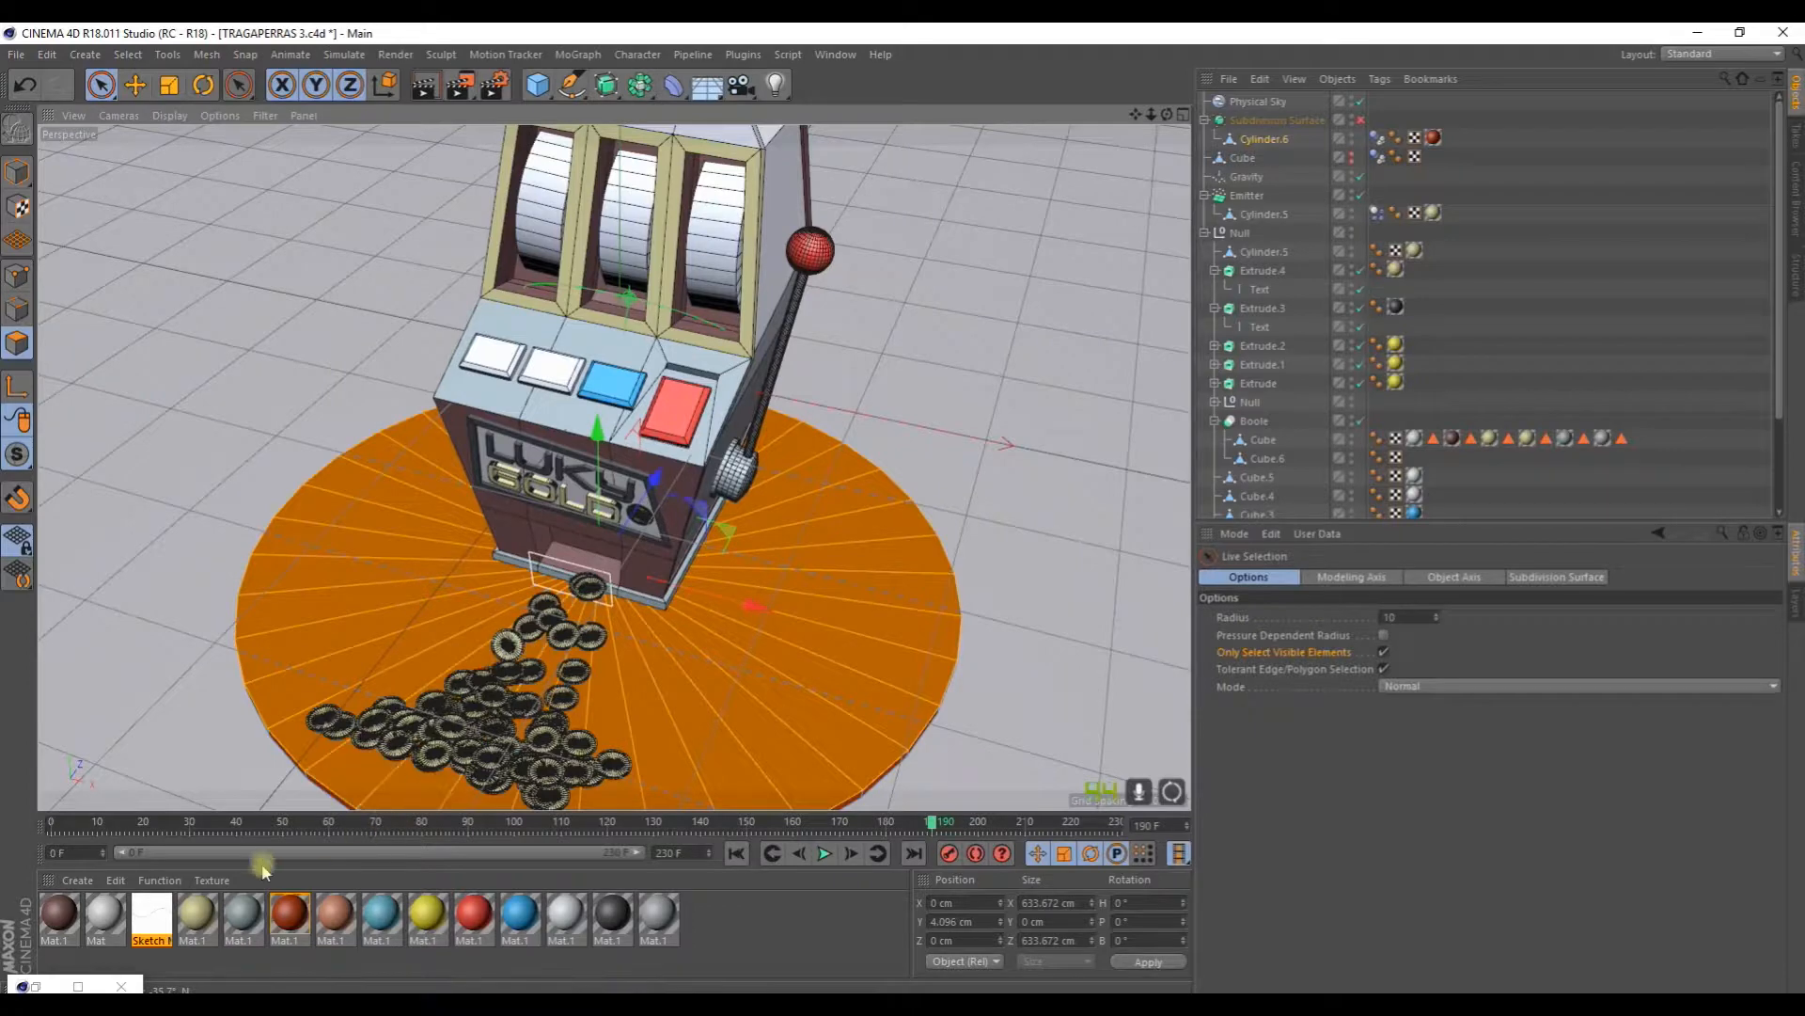
Step: Inset the floor's upper face with Extrude Inner to about 394.6 cm across and apply the black material to the inner circle
{"action": "right_click", "coordinate": [357, 628]}
{"action": "left_click", "coordinate": [414, 604]}
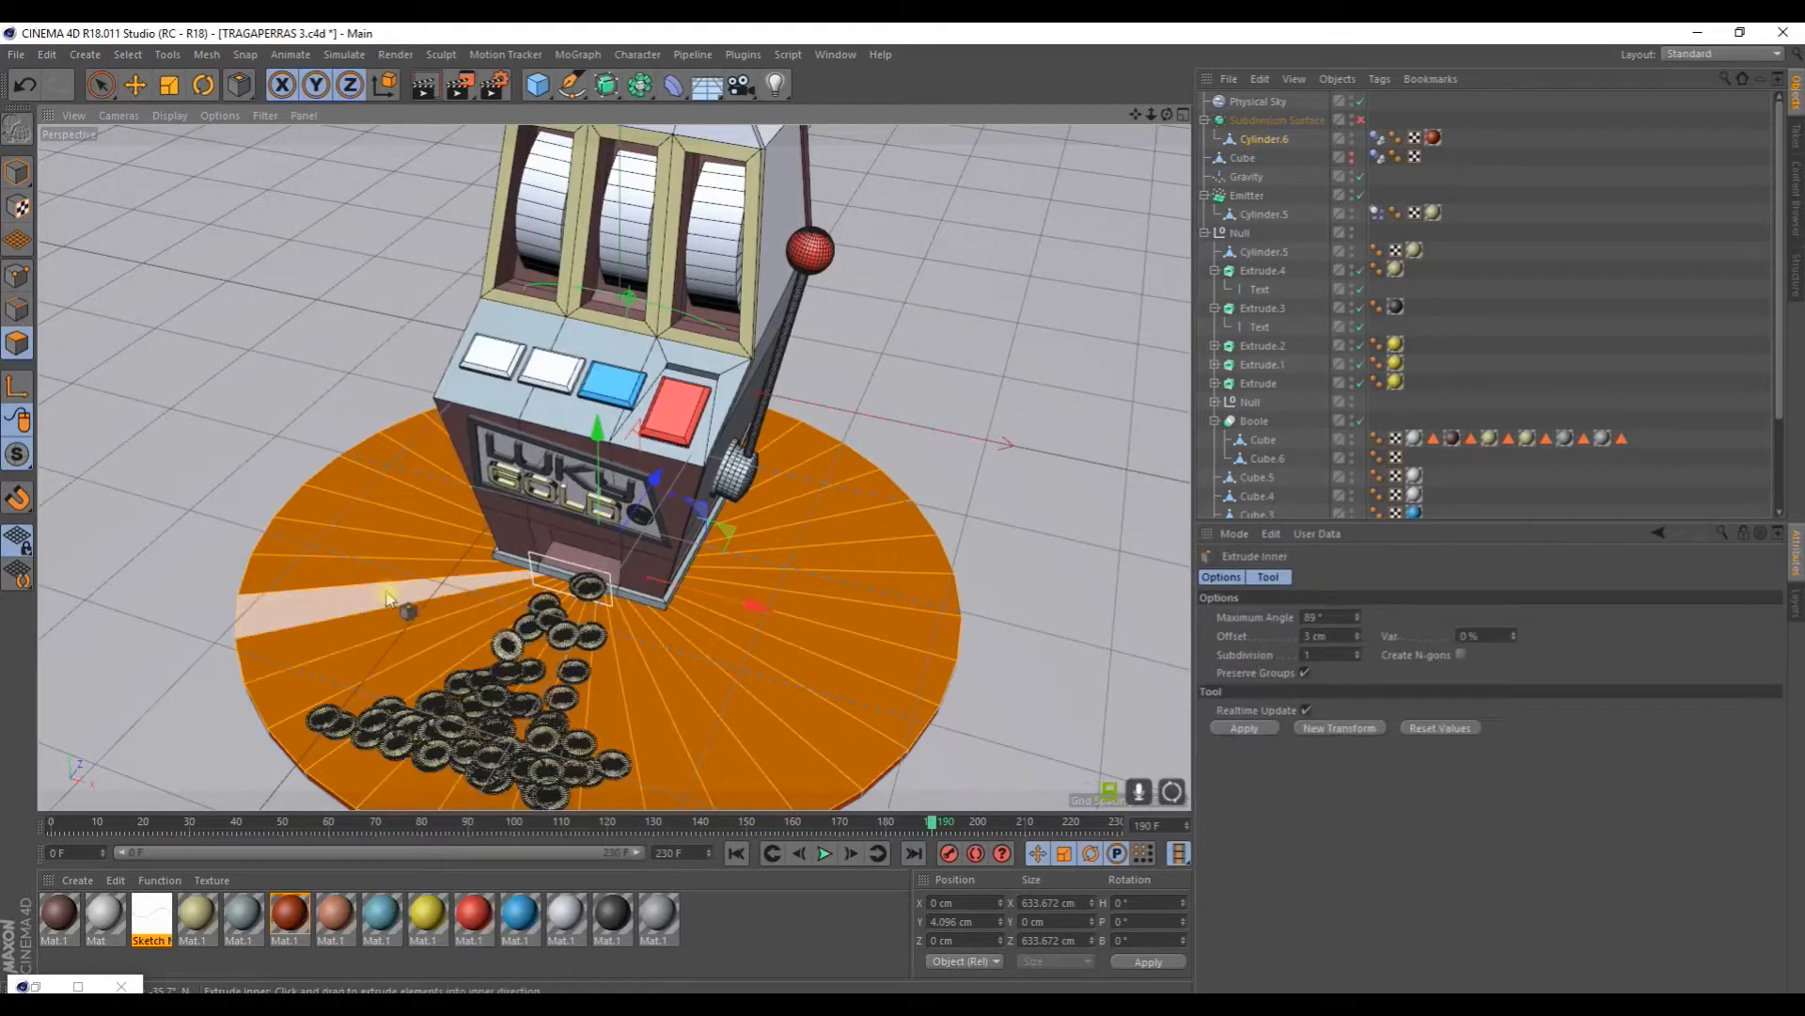
{"action": "left_click_drag", "start_coordinate": [390, 594], "coordinate": [183, 594]}
{"action": "left_click_drag", "start_coordinate": [611, 914], "coordinate": [654, 648]}
{"action": "scroll", "coordinate": [657, 647], "scroll_direction": "down", "scroll_amount": 1}
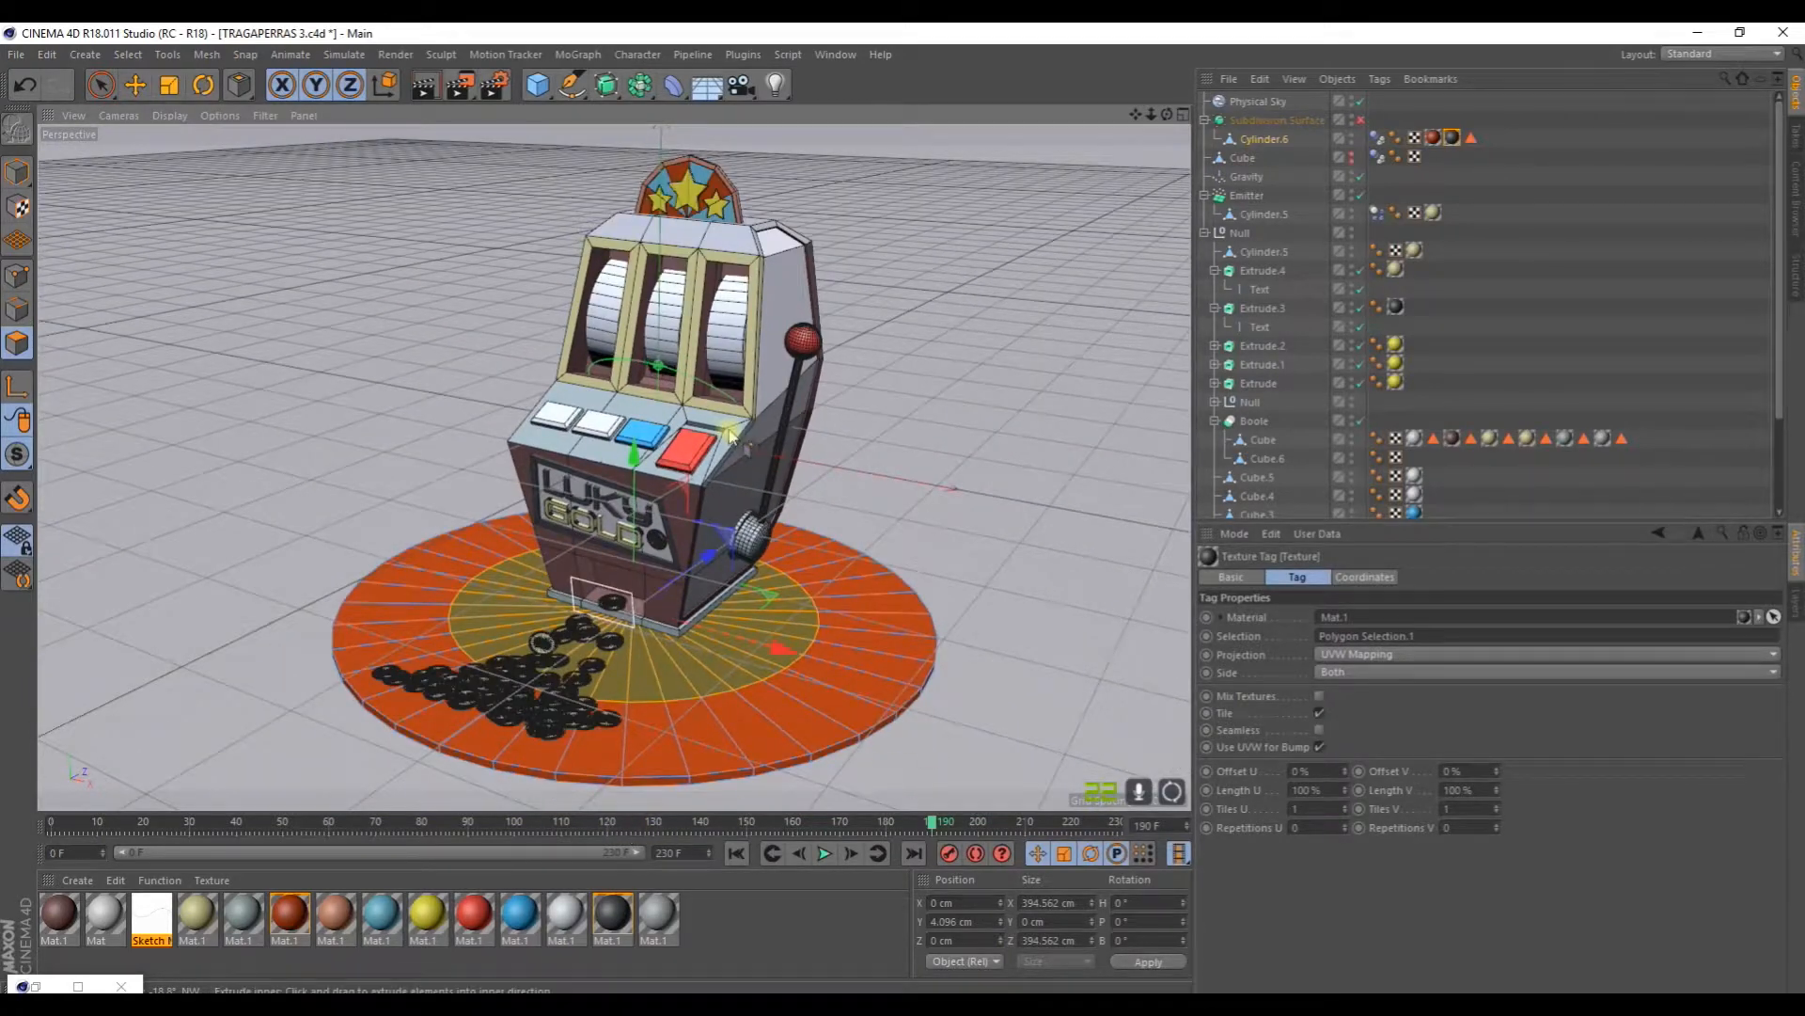
{"action": "left_click", "coordinate": [1114, 410]}
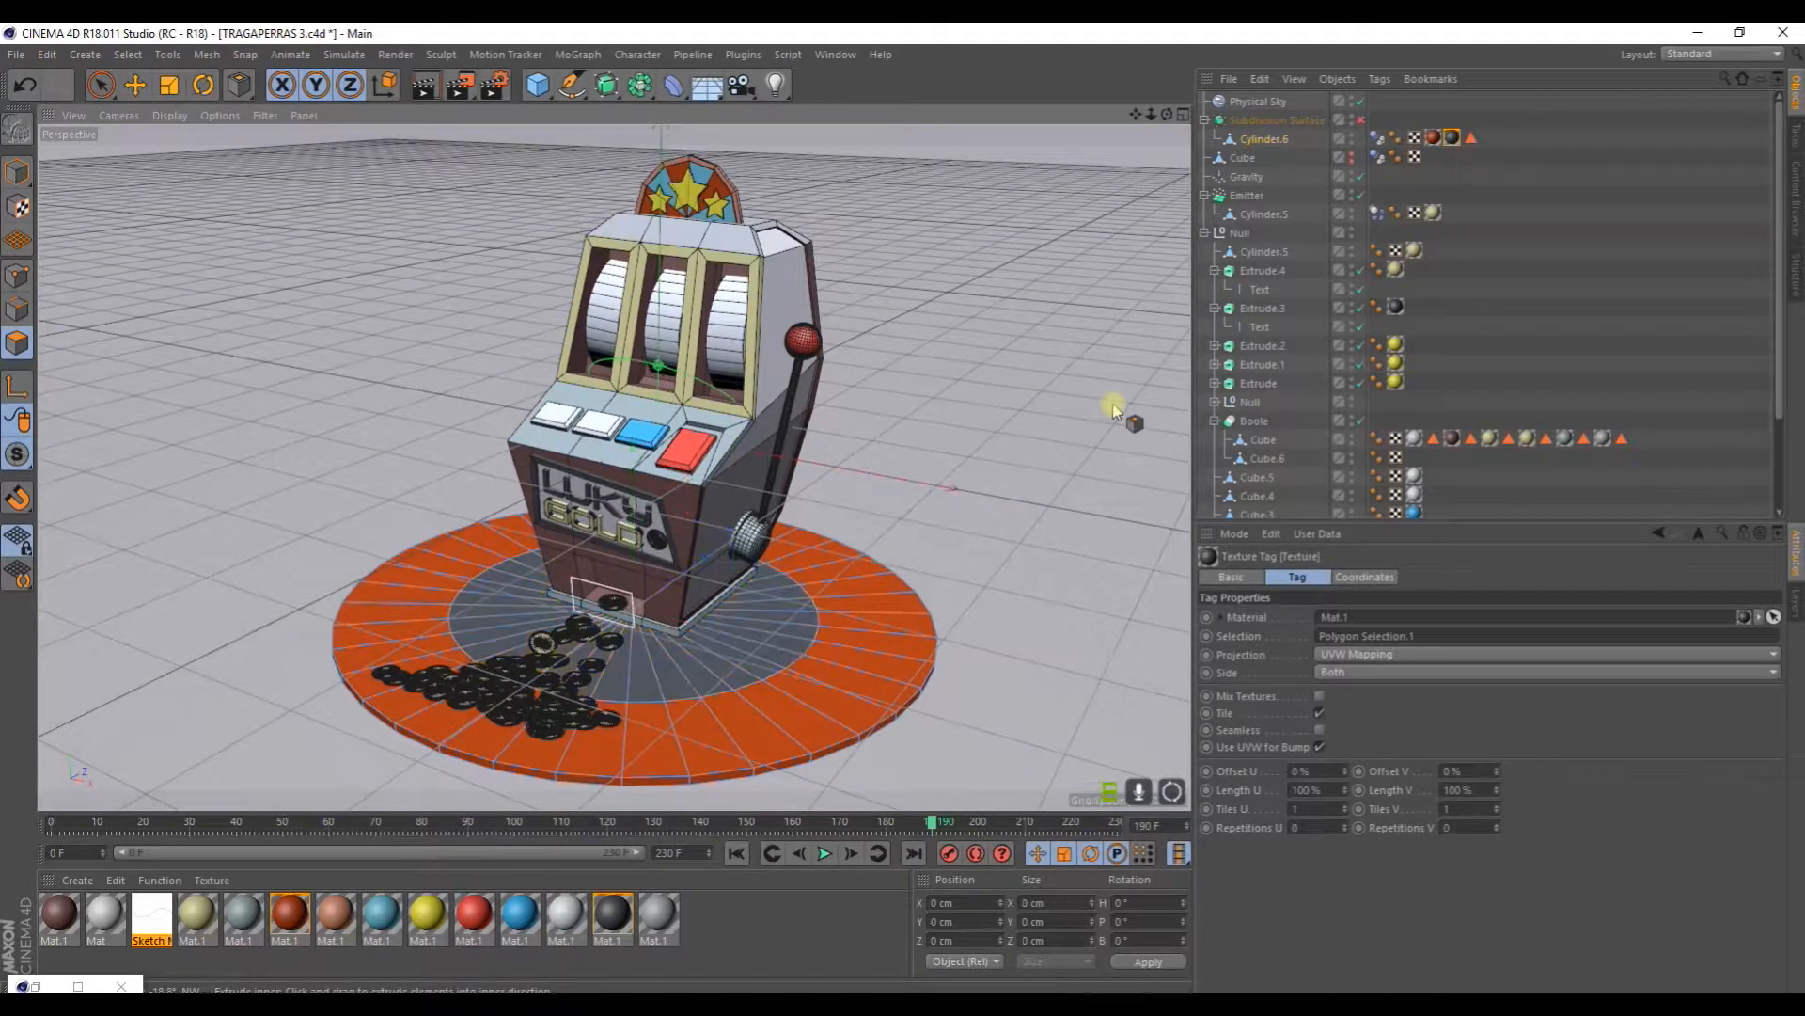
Step: Loop-select the floor's orange outer ring and add a loop cut near its outer edge at about 80.7% offset
{"action": "left_click", "coordinate": [268, 330]}
{"action": "left_click_drag", "start_coordinate": [295, 391], "coordinate": [363, 524], "text": "alt"}
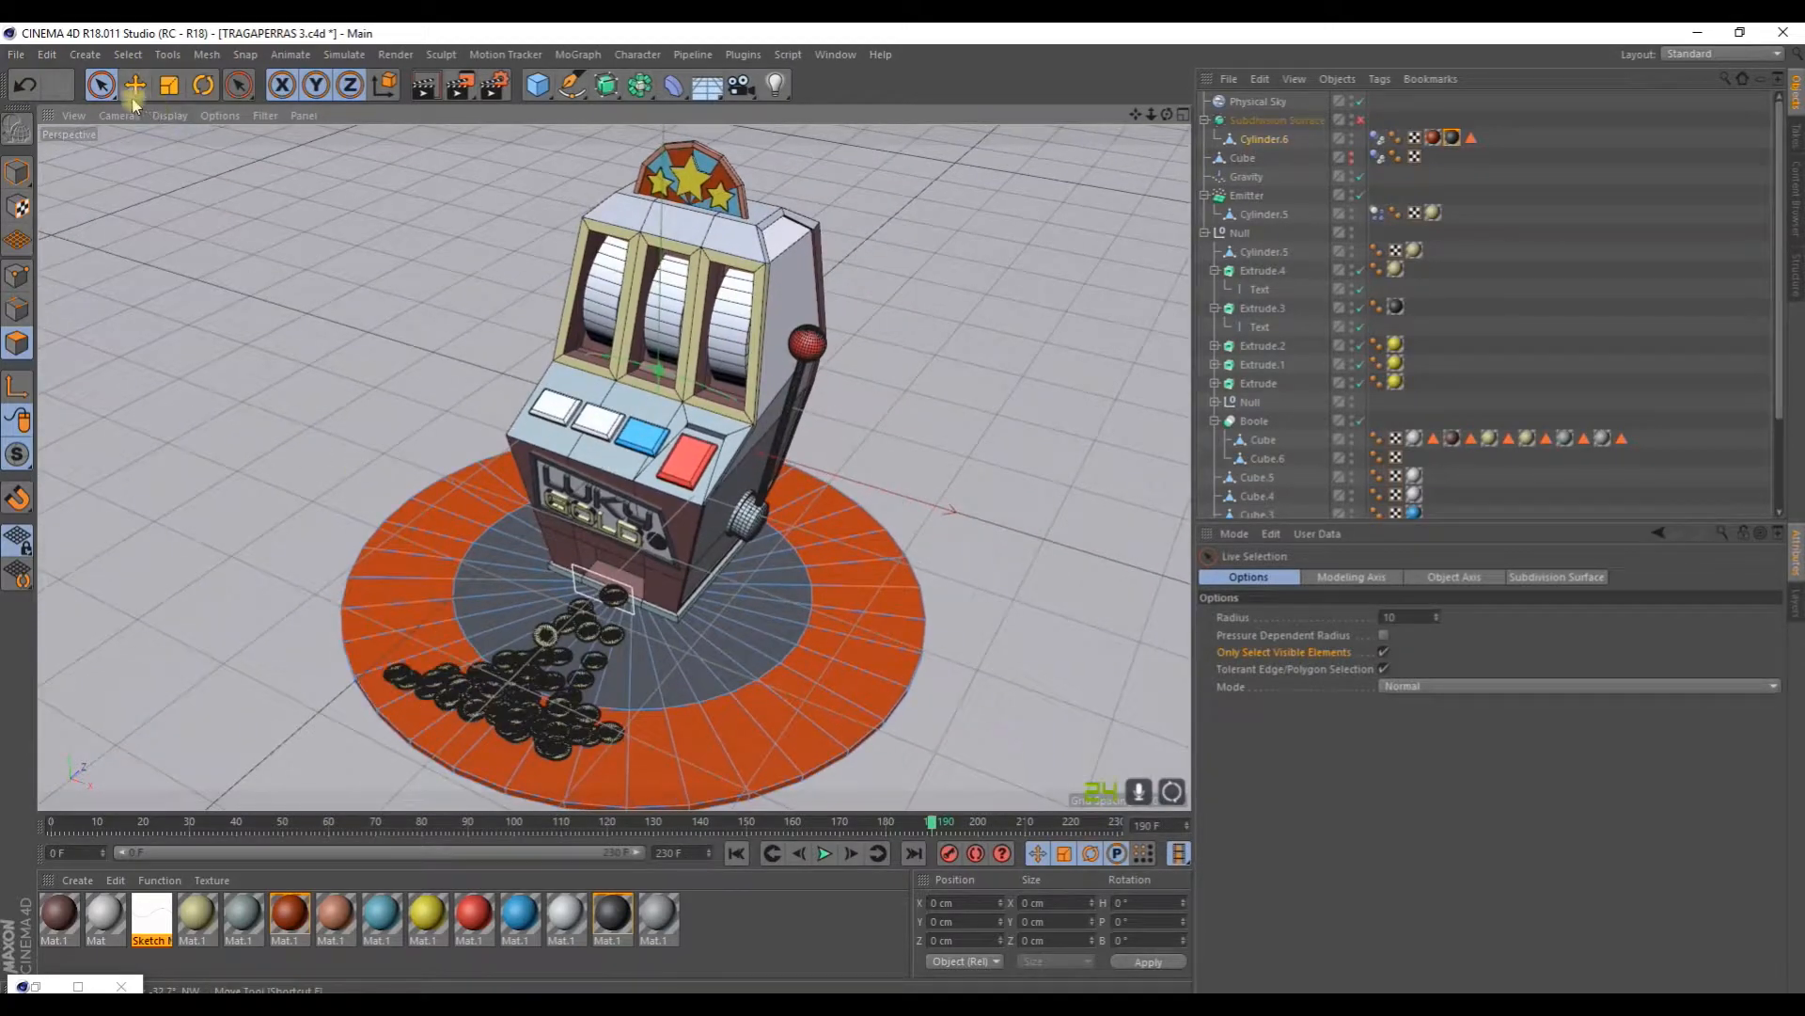
{"action": "left_click", "coordinate": [128, 54]}
{"action": "left_click", "coordinate": [160, 180]}
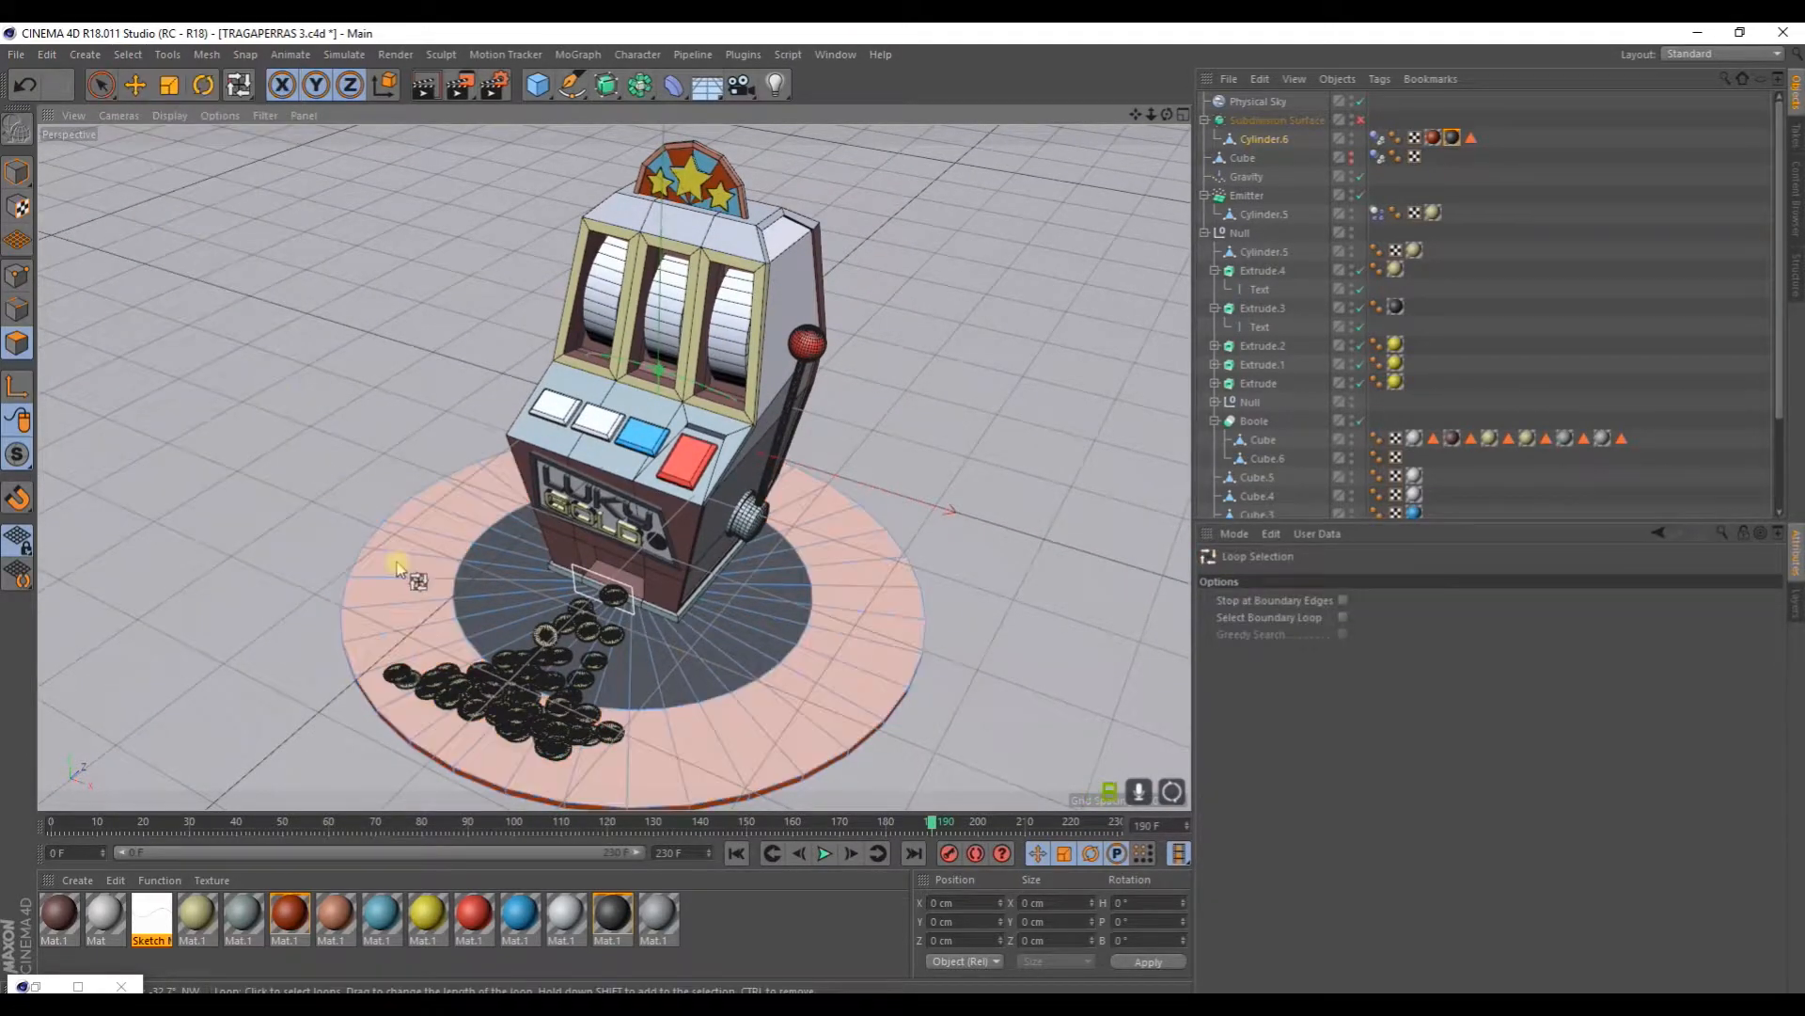
{"action": "left_click", "coordinate": [397, 568]}
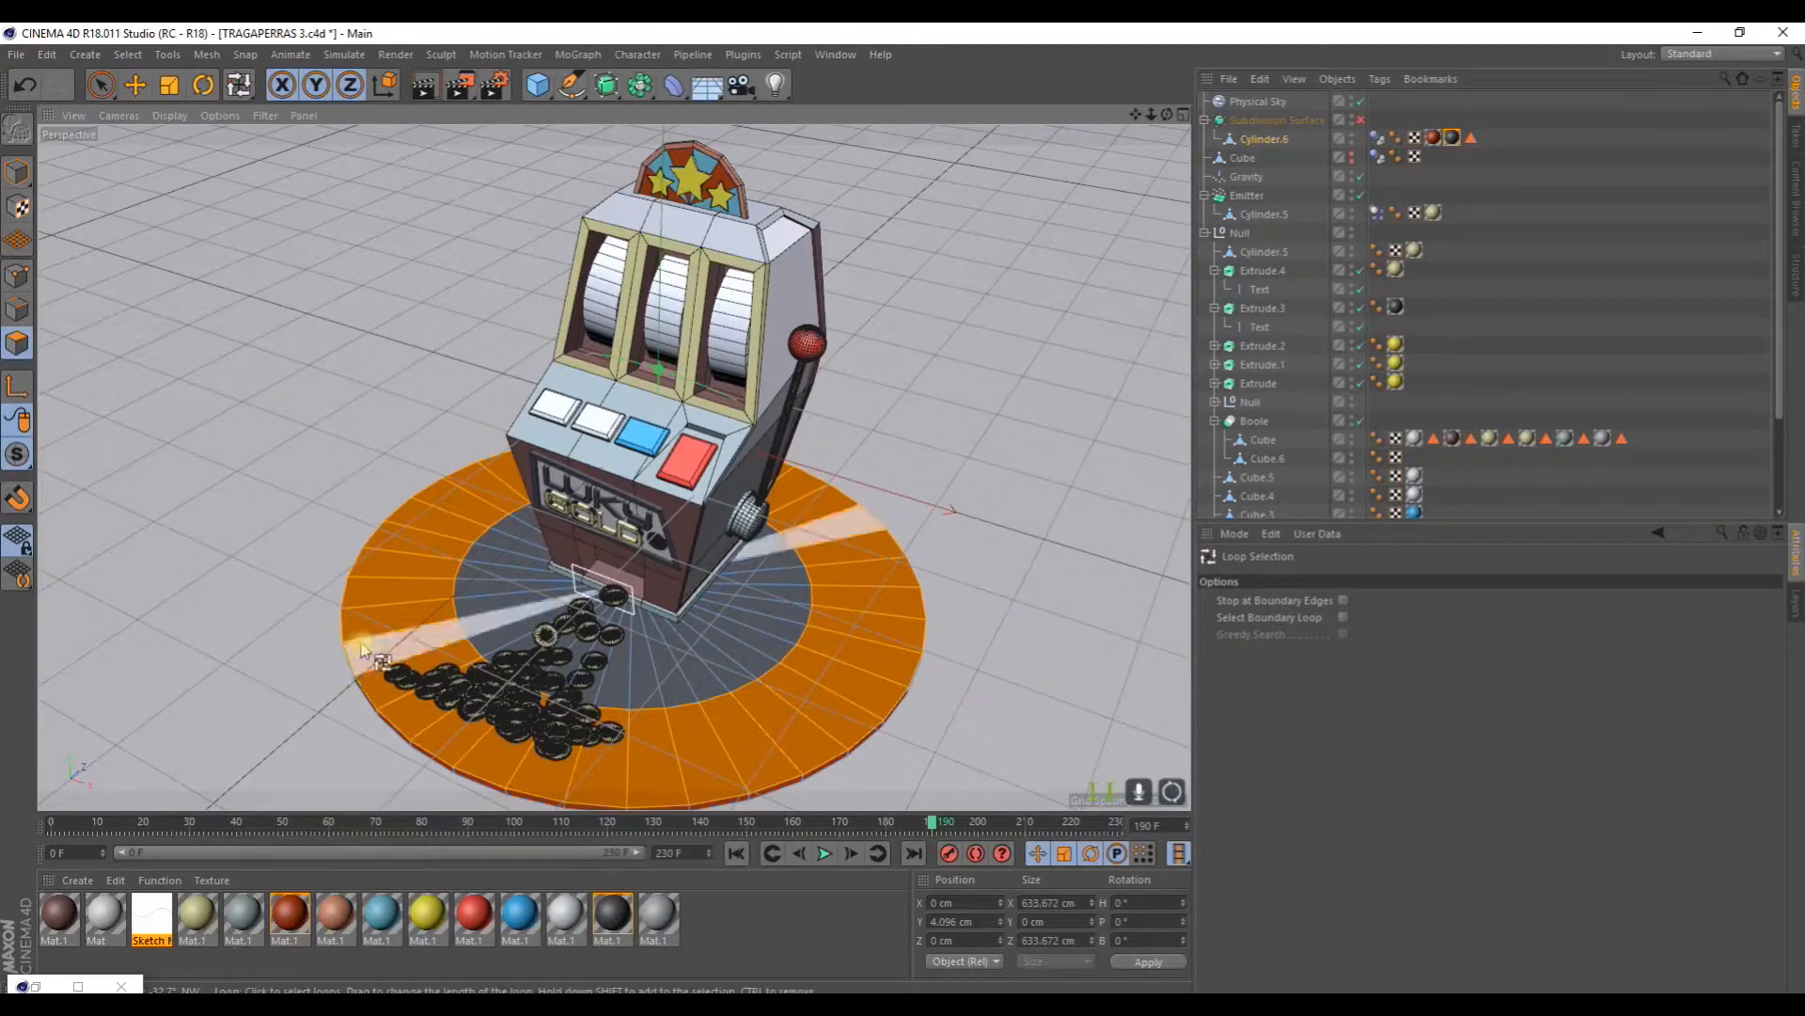
{"action": "scroll", "coordinate": [388, 596], "scroll_direction": "up", "scroll_amount": 5}
{"action": "right_click", "coordinate": [392, 596]}
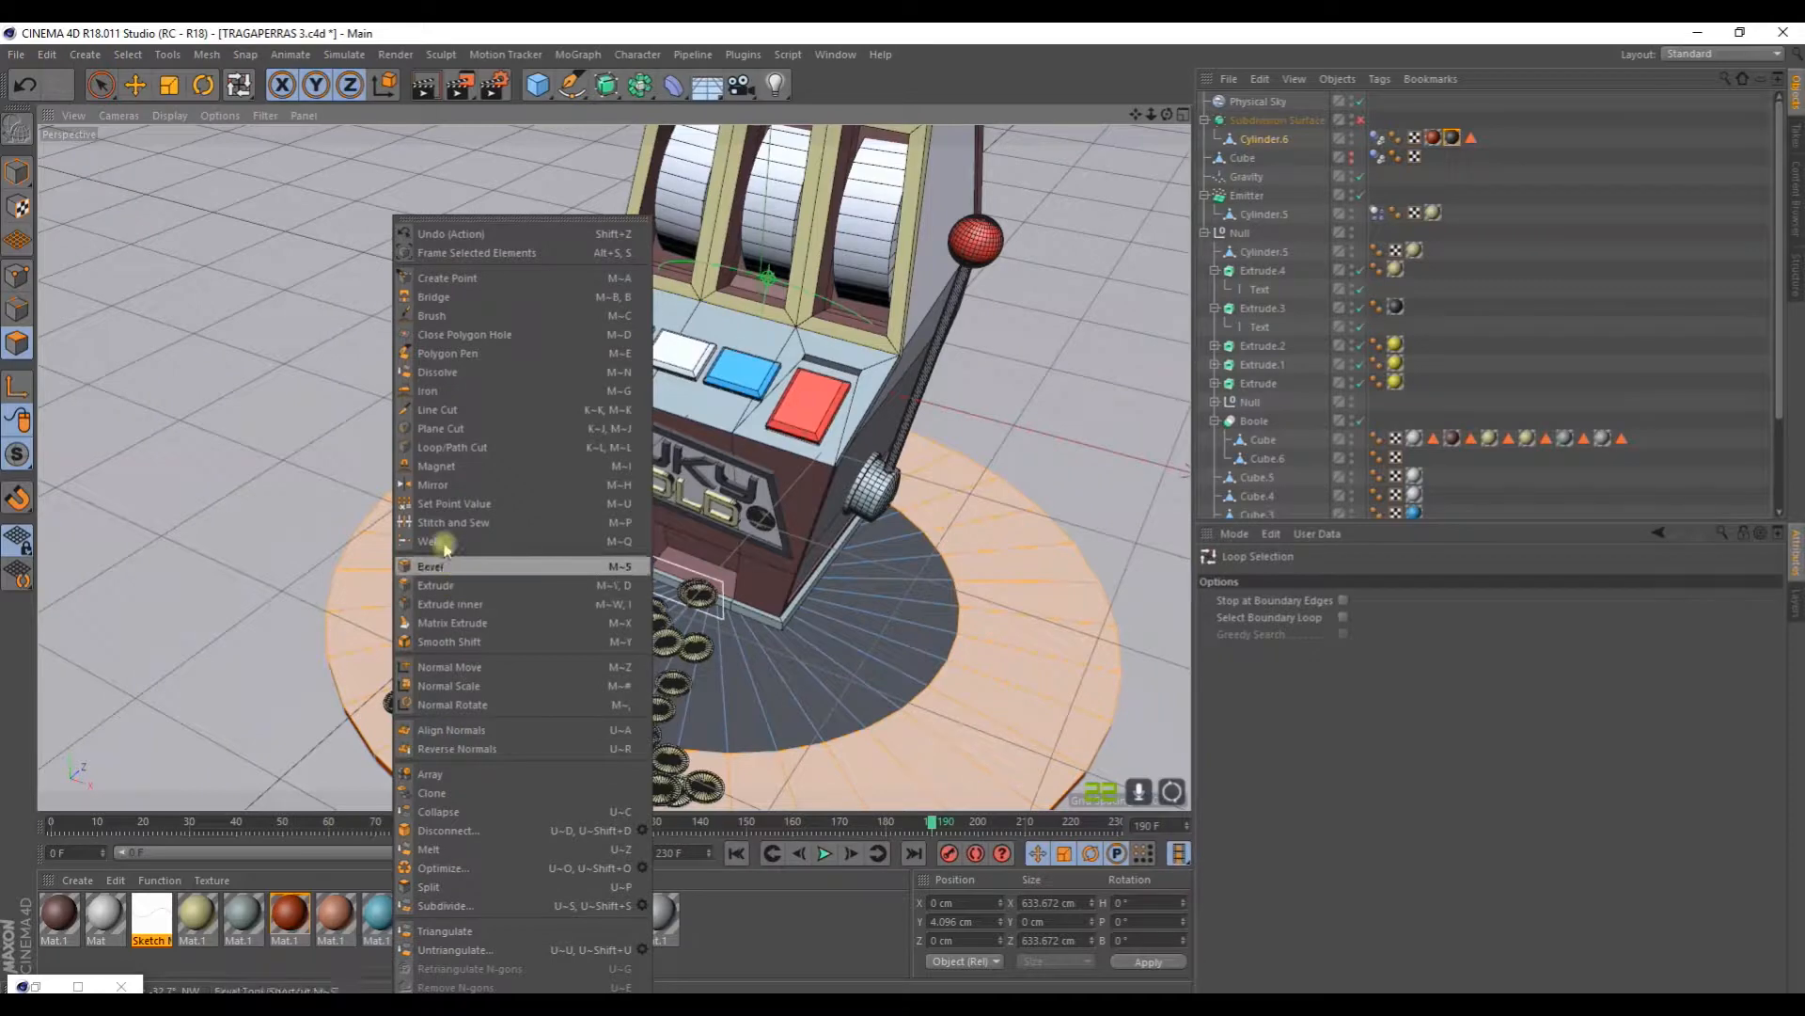
{"action": "left_click", "coordinate": [440, 448]}
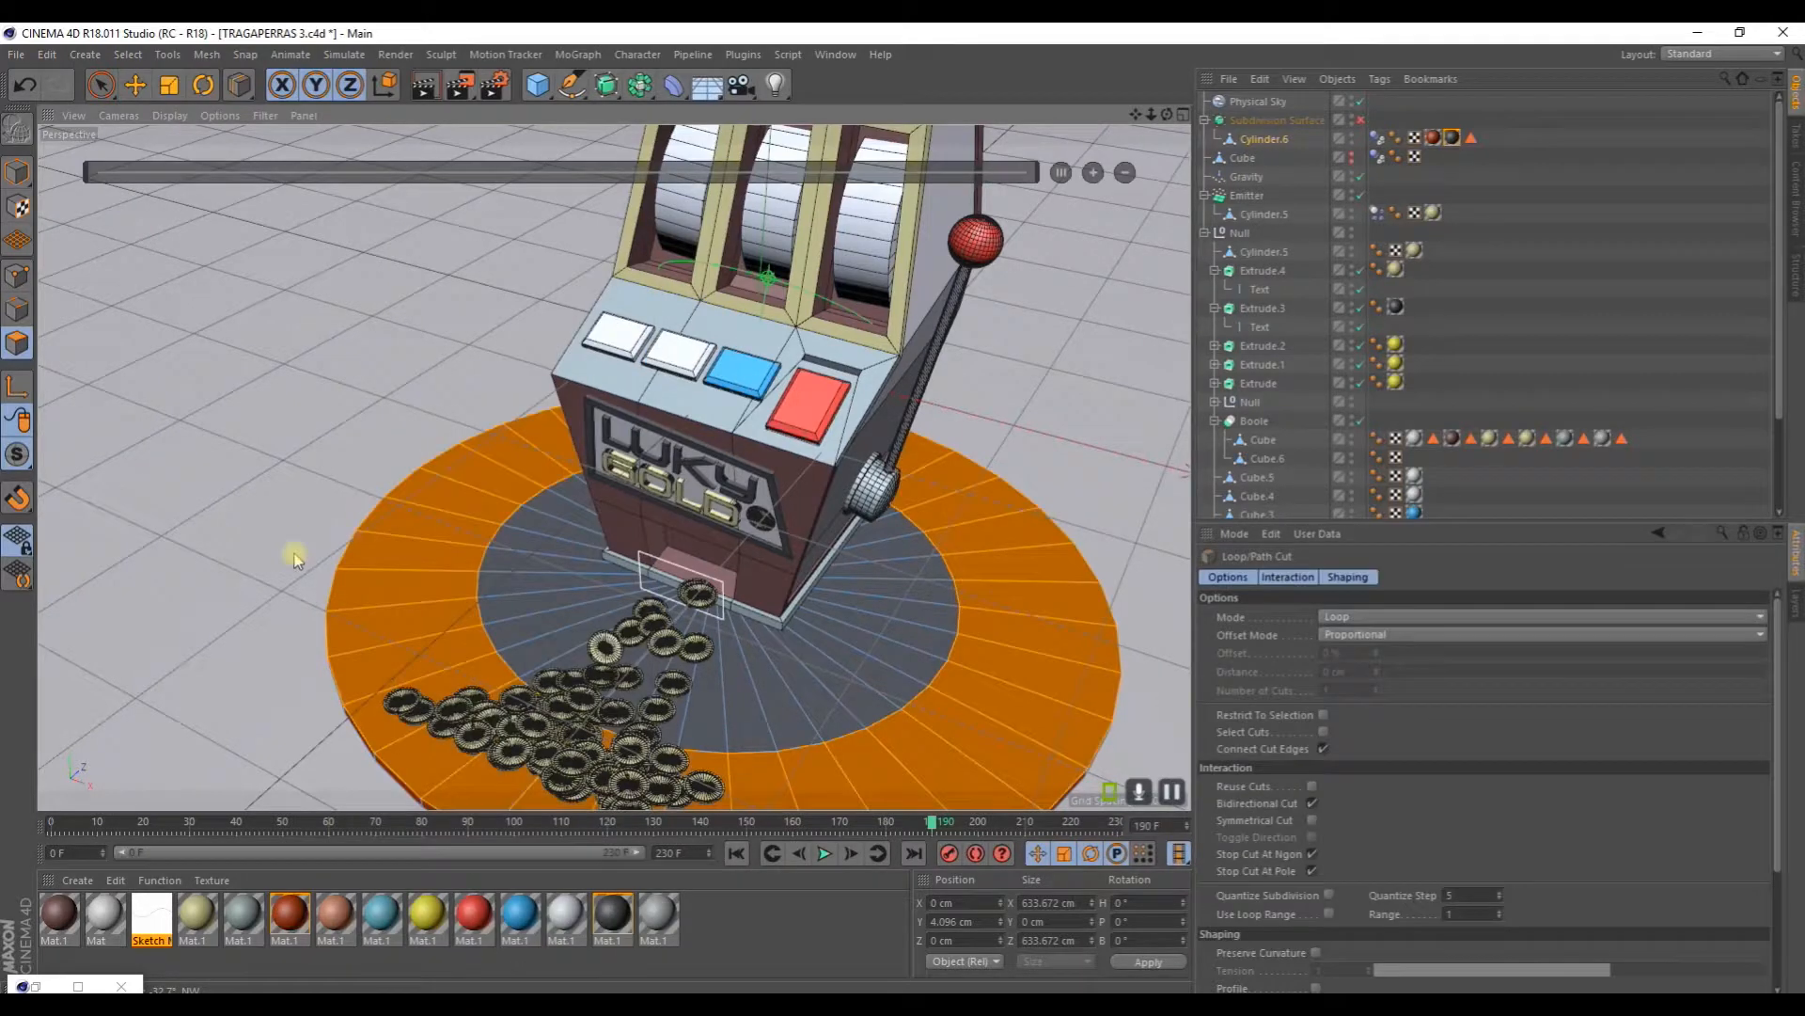
{"action": "left_click", "coordinate": [382, 534]}
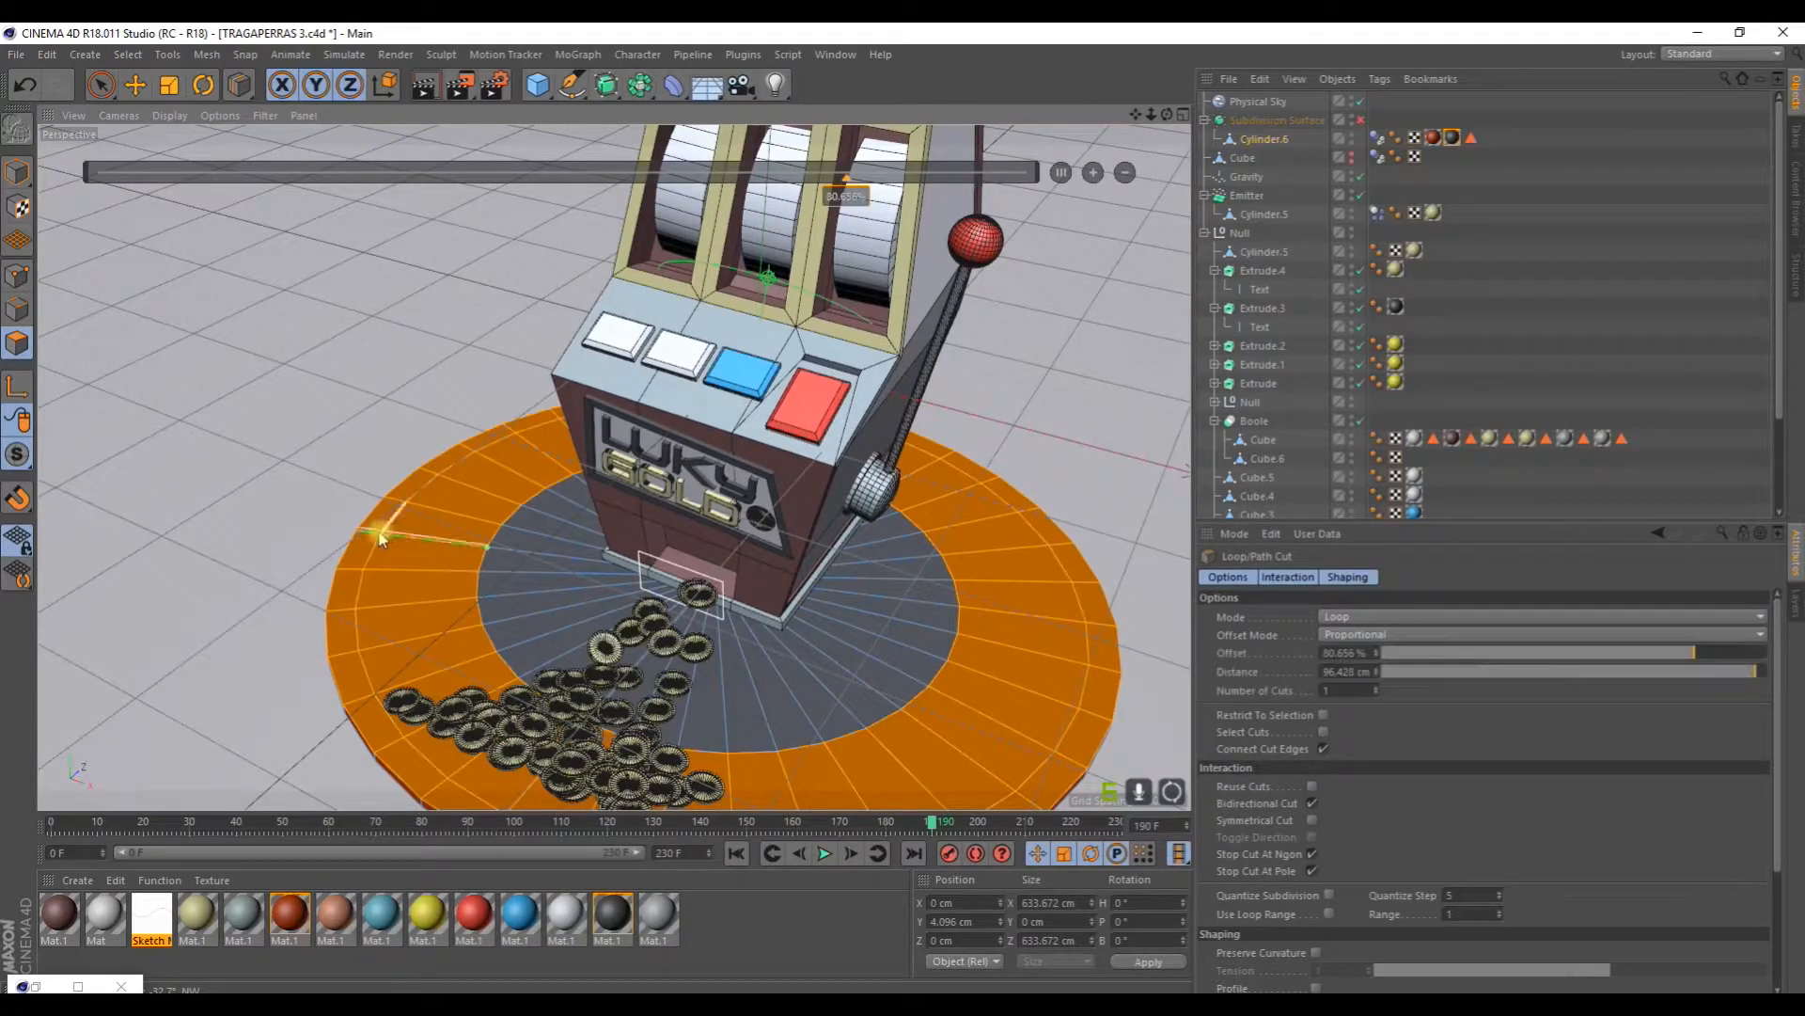
Step: Loop-select the narrow rim of the floor's upper face and apply the blue material to it
{"action": "left_click", "coordinate": [134, 57]}
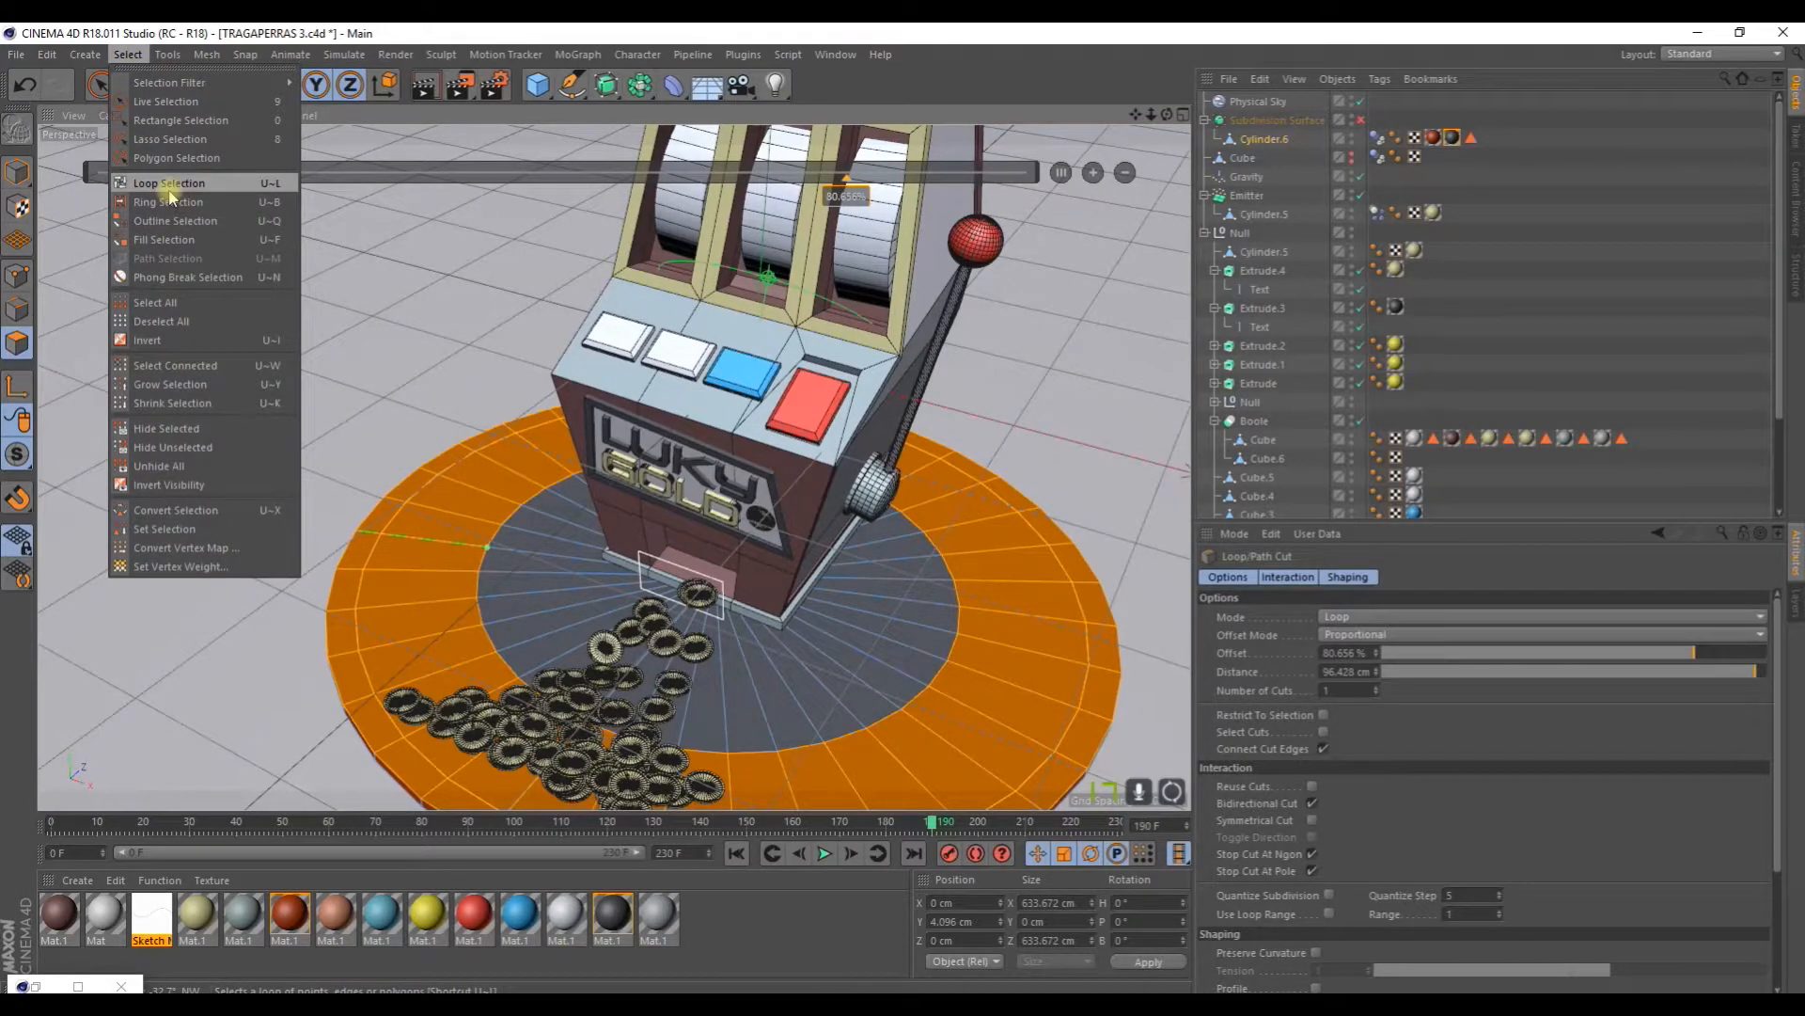
{"action": "left_click", "coordinate": [169, 184]}
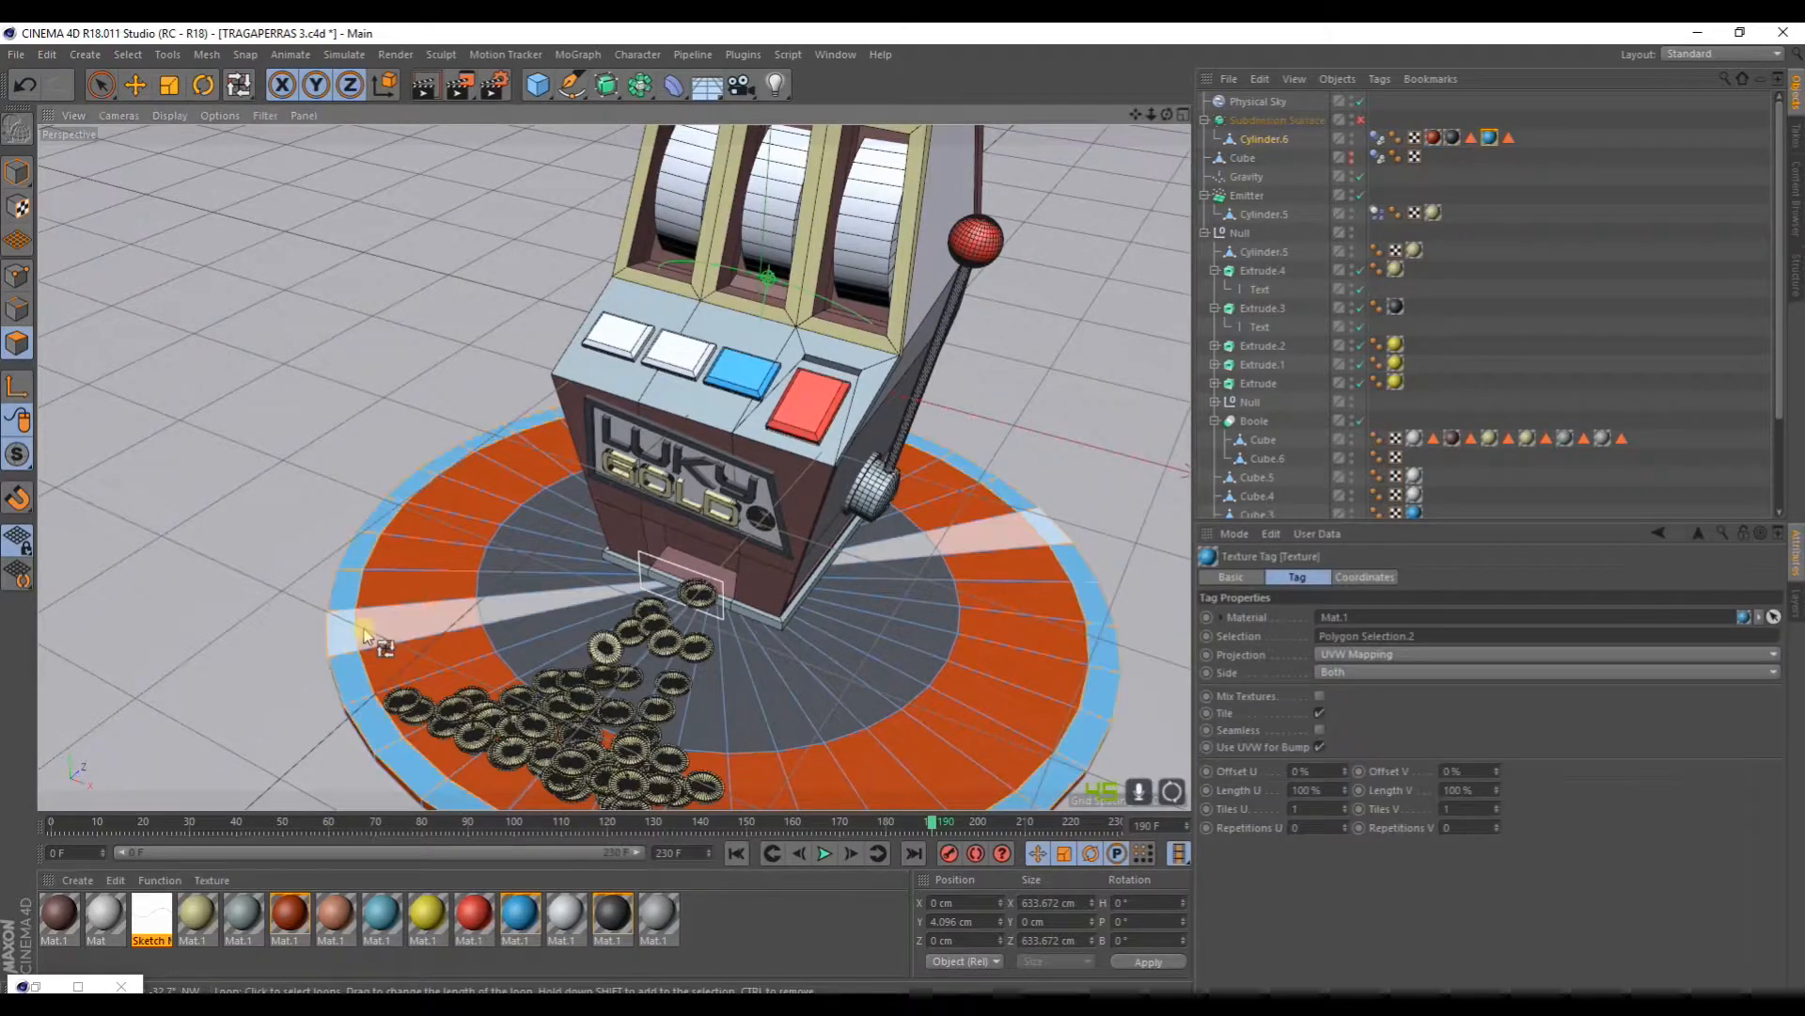
{"action": "scroll", "coordinate": [364, 628], "scroll_direction": "down", "scroll_amount": 5}
{"action": "left_click_drag", "start_coordinate": [481, 509], "coordinate": [403, 390], "text": "alt"}
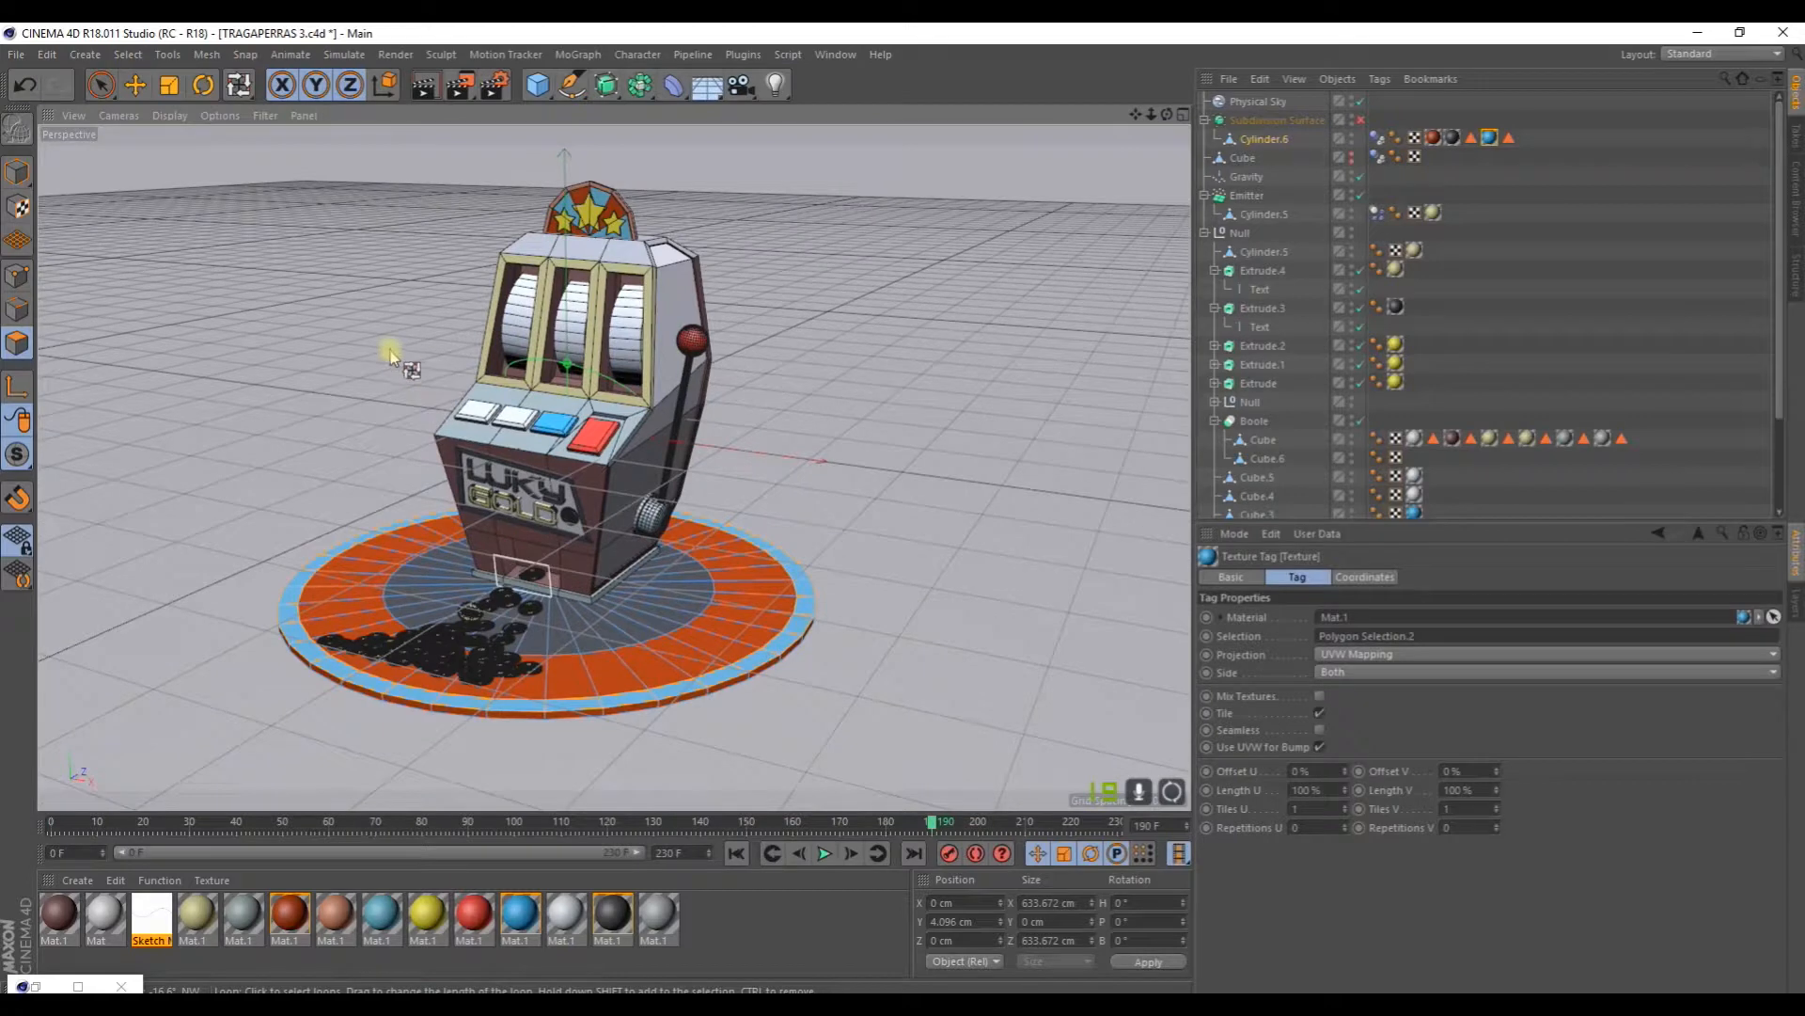
Step: Select the middle reel cylinder in model mode and switch the layout to BP - UV Edit
{"action": "left_click", "coordinate": [101, 85]}
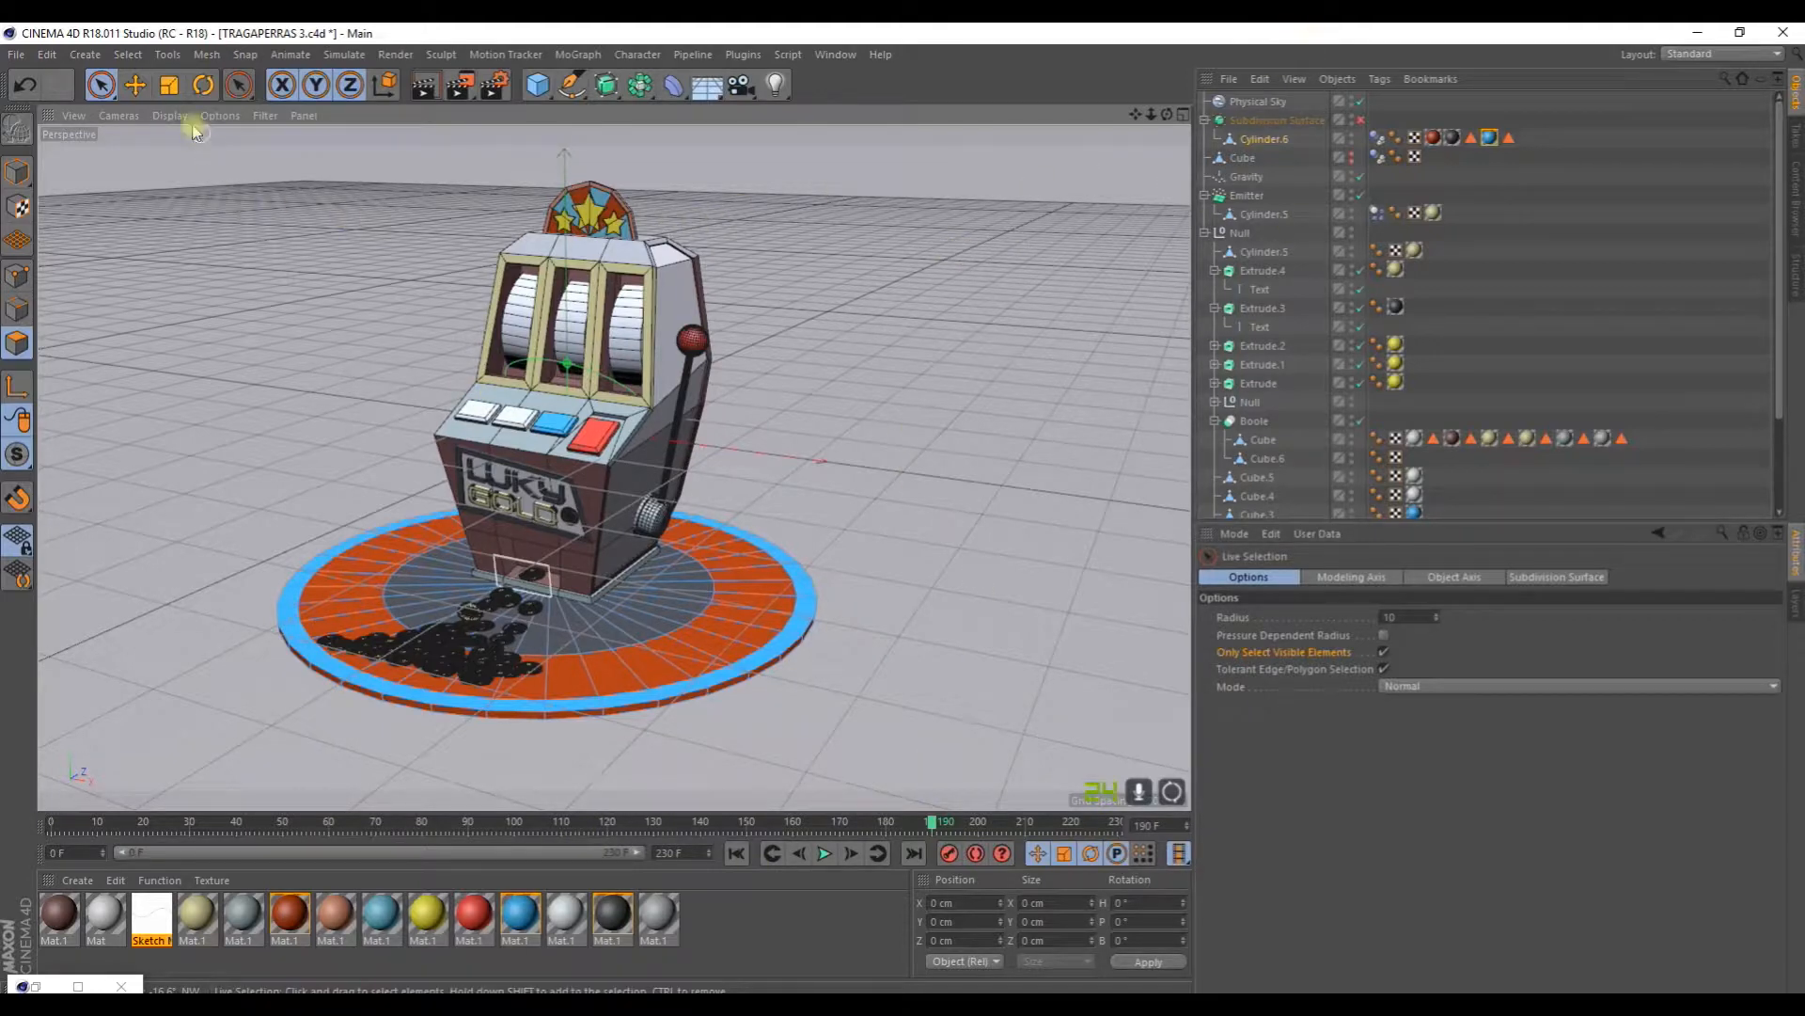
{"action": "left_click", "coordinate": [134, 84]}
{"action": "scroll", "coordinate": [593, 265], "scroll_direction": "up", "scroll_amount": 5}
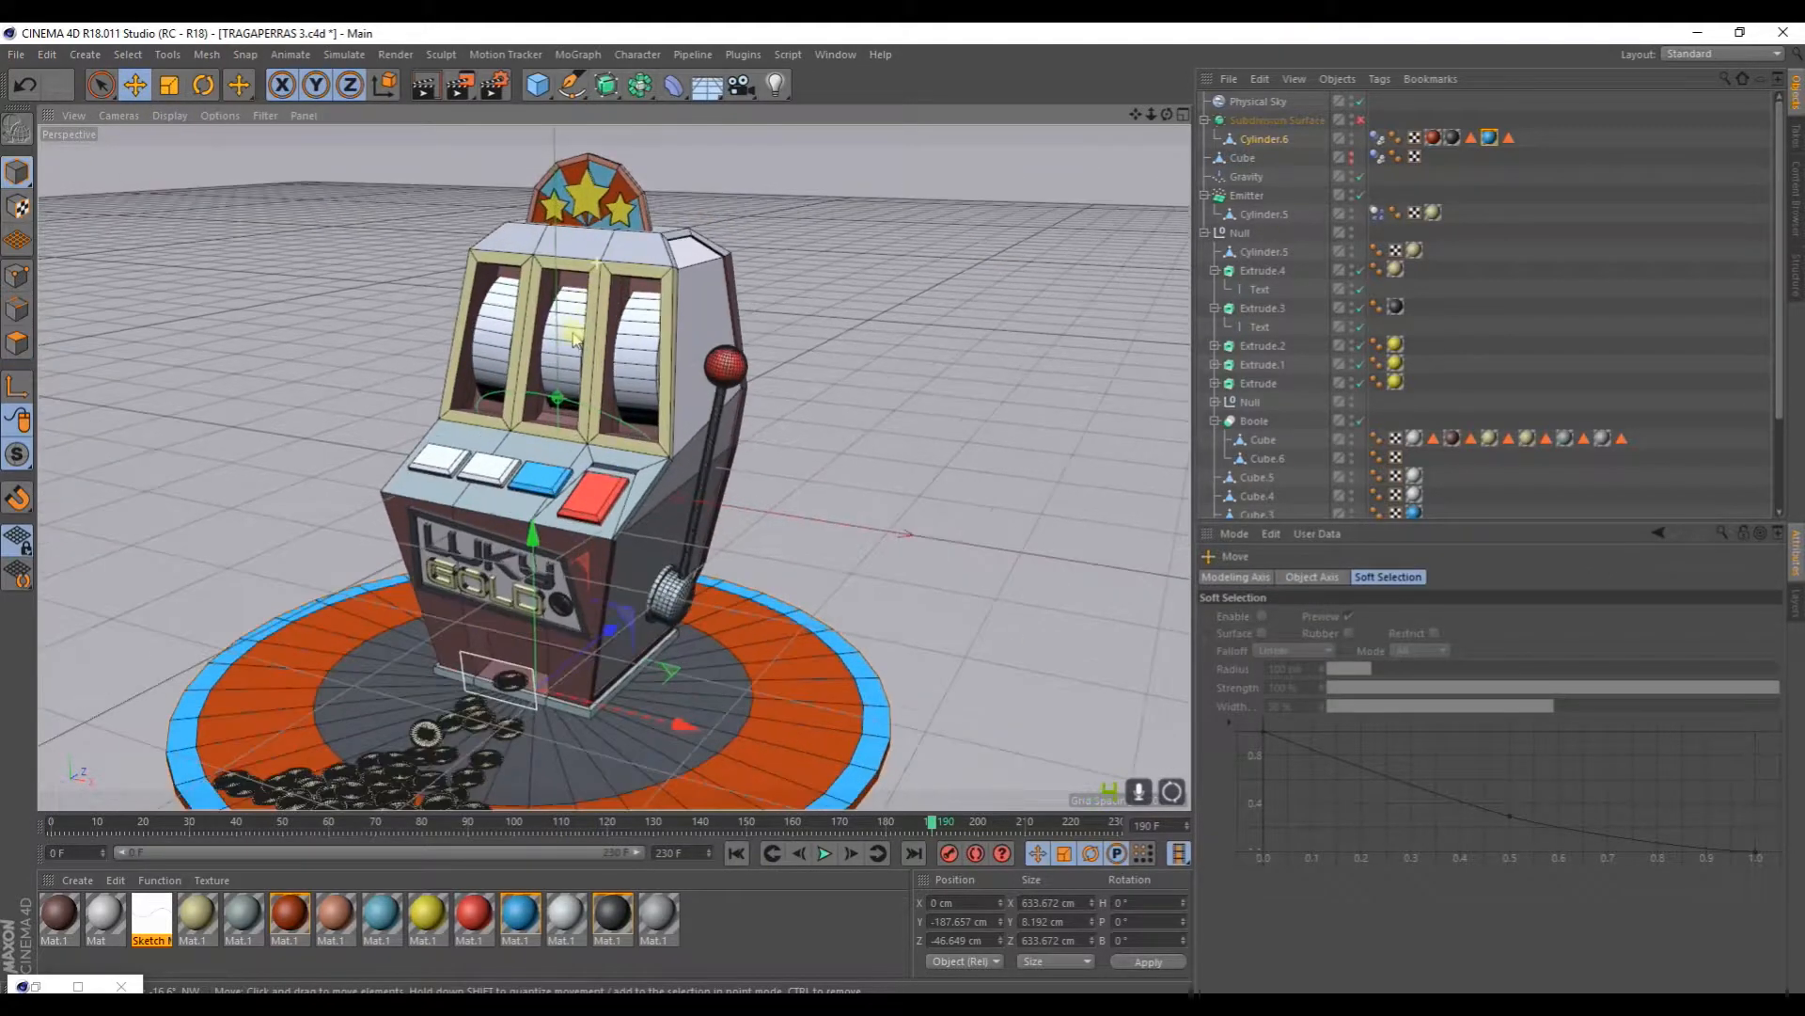
{"action": "left_click", "coordinate": [574, 354]}
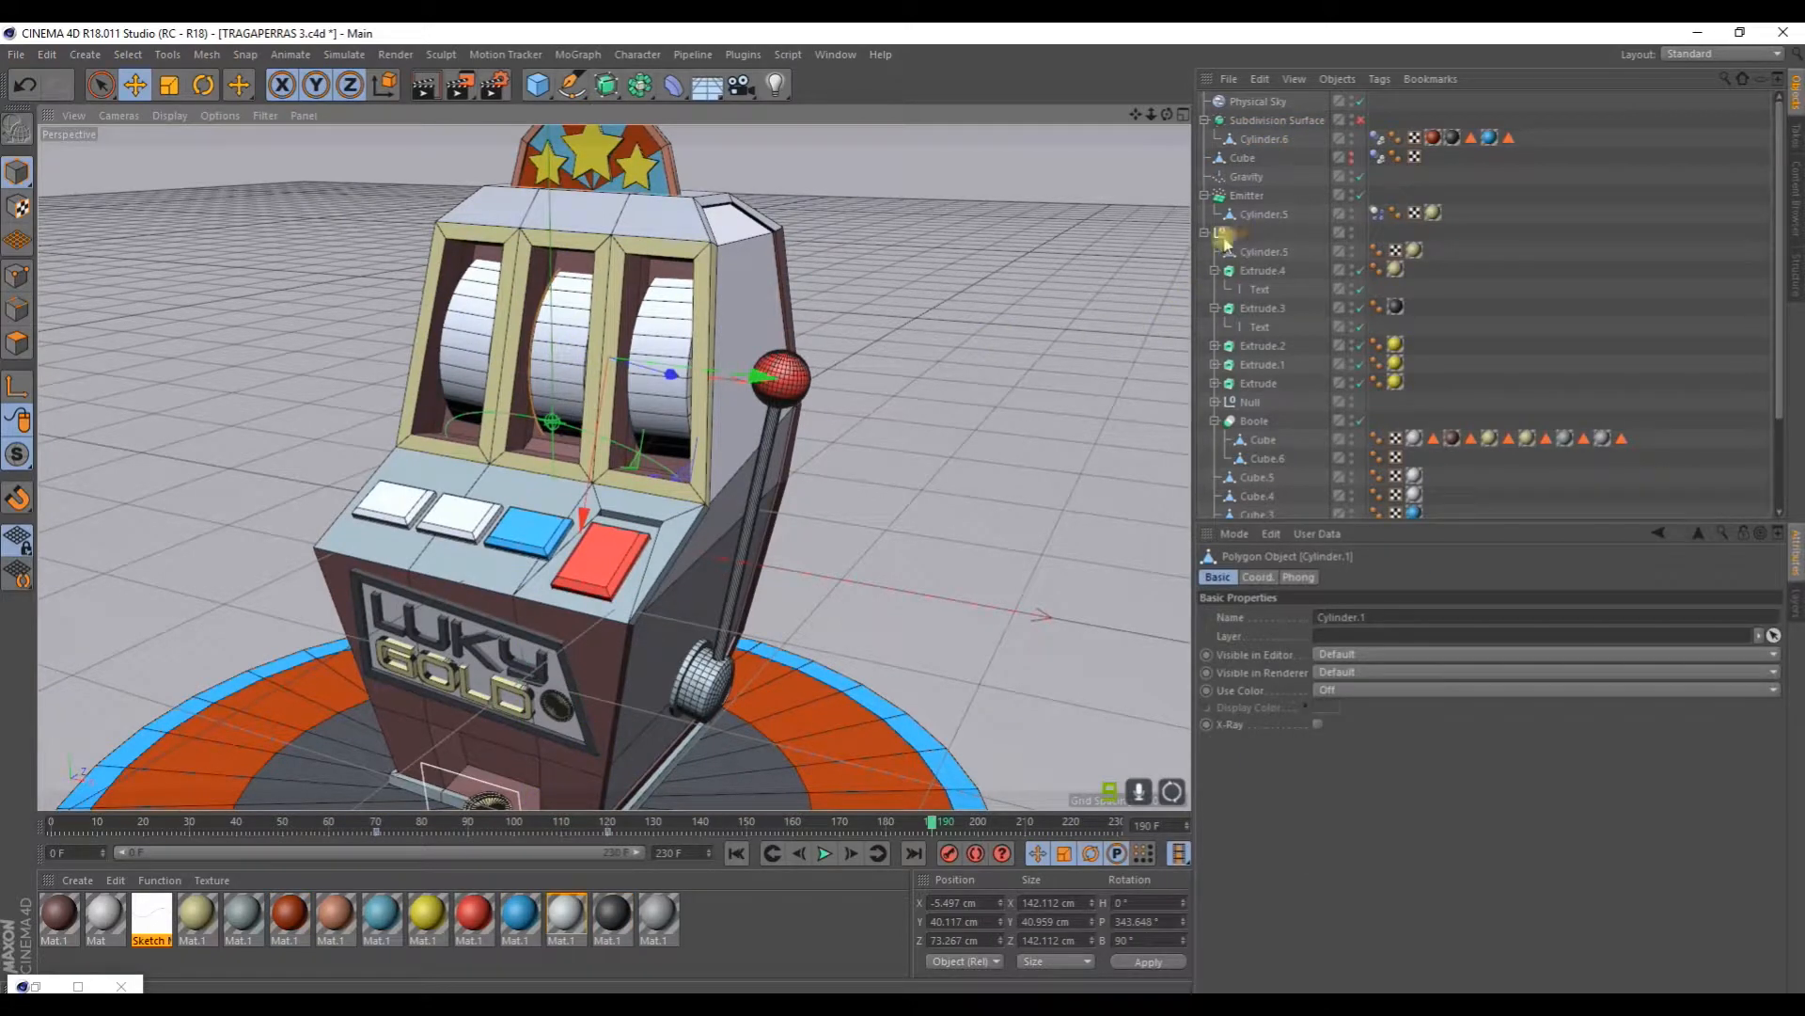
{"action": "scroll", "coordinate": [1241, 376], "scroll_direction": "down", "scroll_amount": 3}
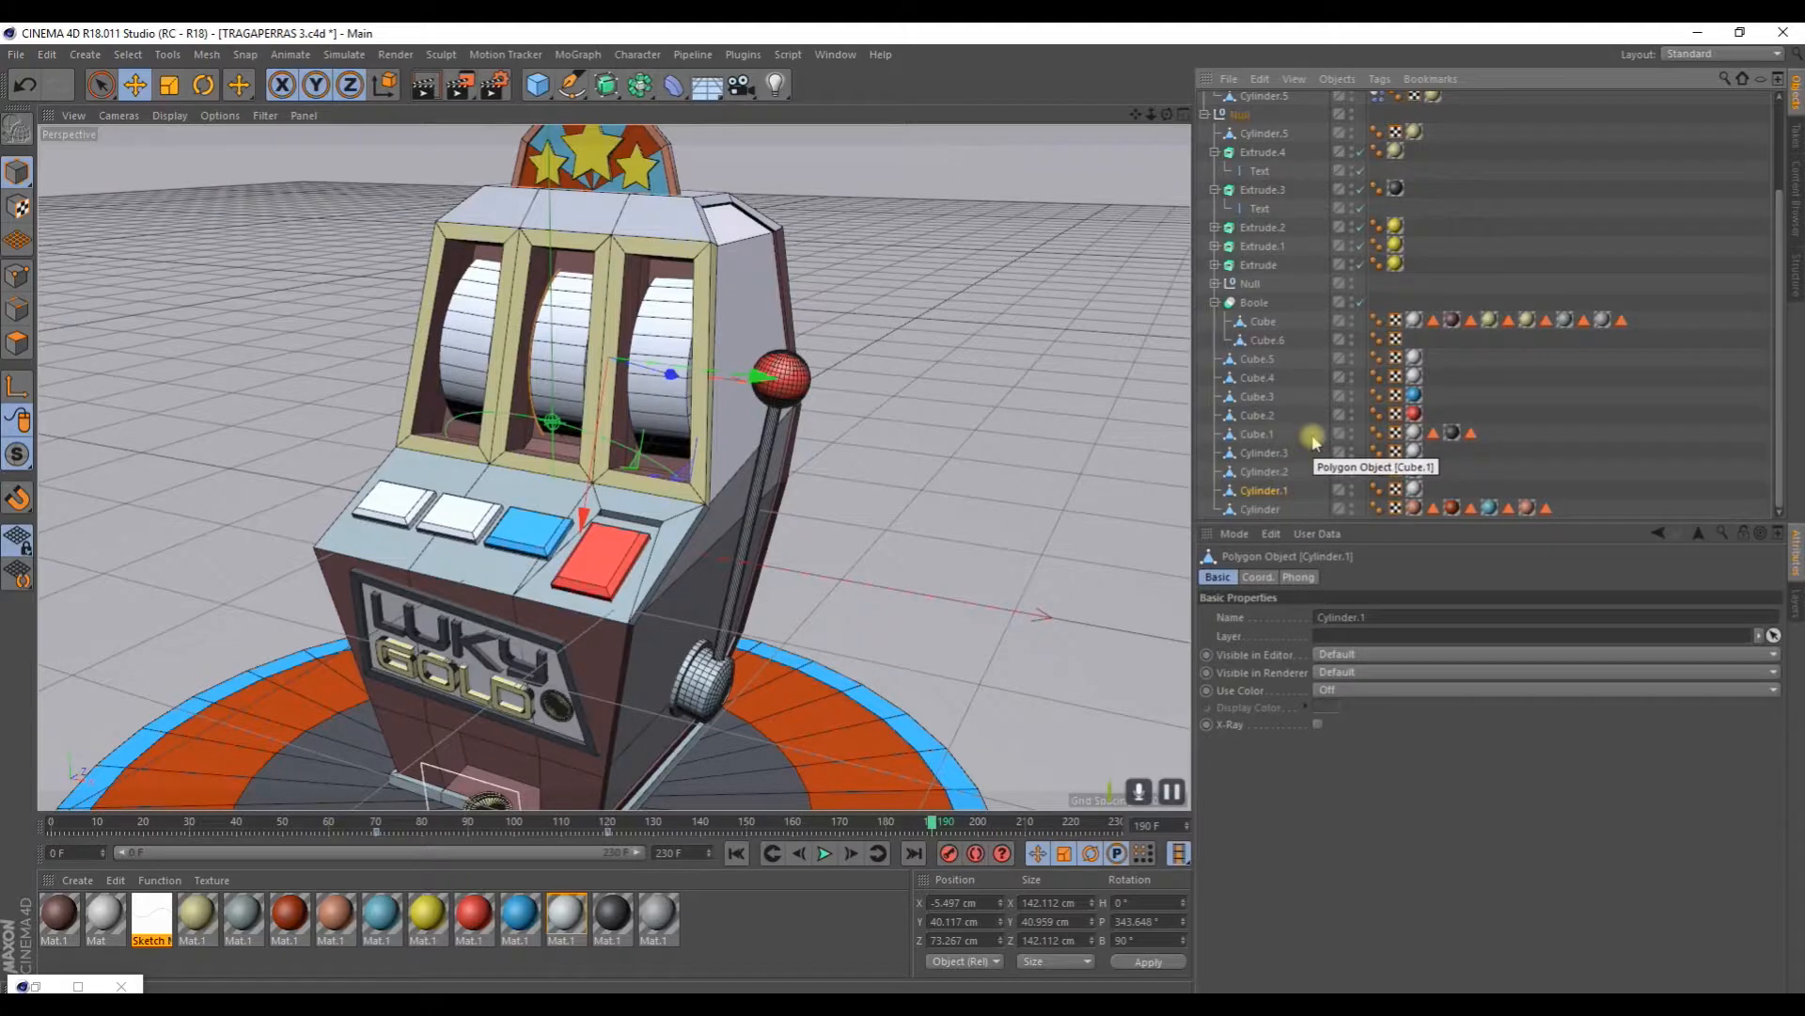
{"action": "left_click", "coordinate": [1721, 54]}
{"action": "left_click", "coordinate": [1693, 111]}
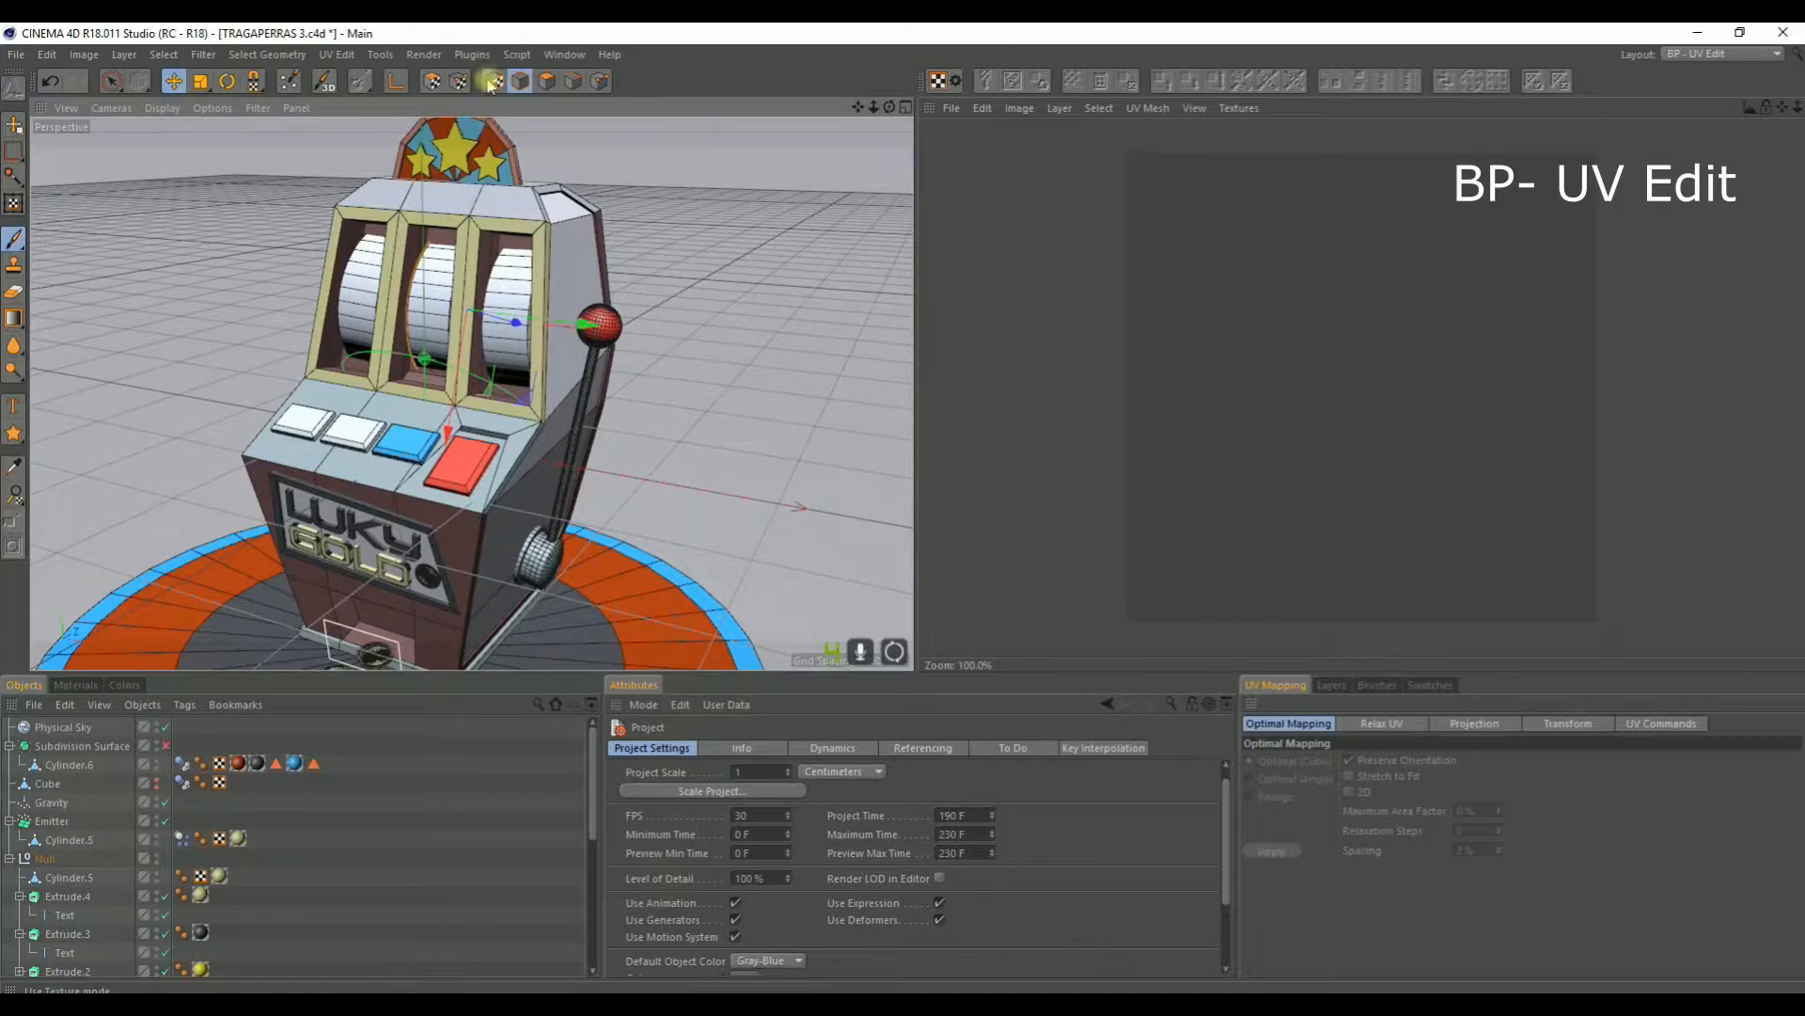
Step: Display the middle reel's UV mesh and create a new 1024x1024 texture with an extra layer above the background
{"action": "left_click", "coordinate": [432, 81]}
{"action": "left_click", "coordinate": [951, 108]}
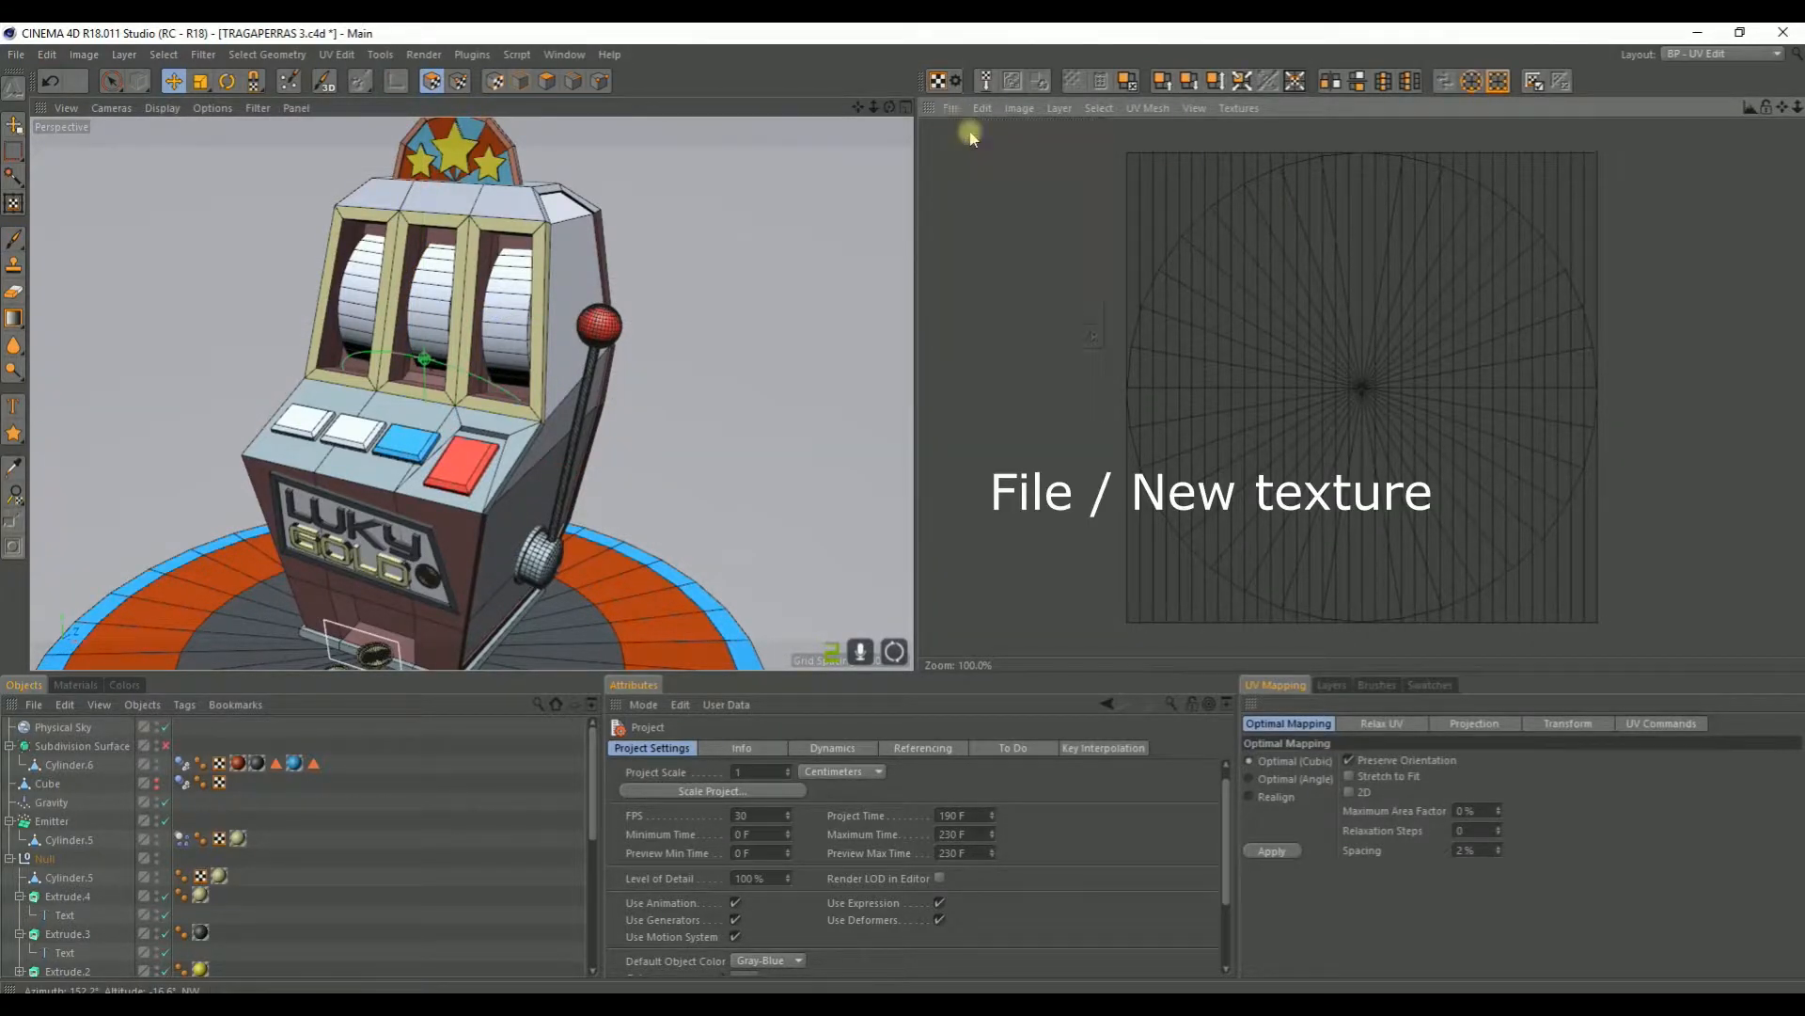
{"action": "left_click", "coordinate": [968, 130]}
{"action": "left_click", "coordinate": [937, 389]}
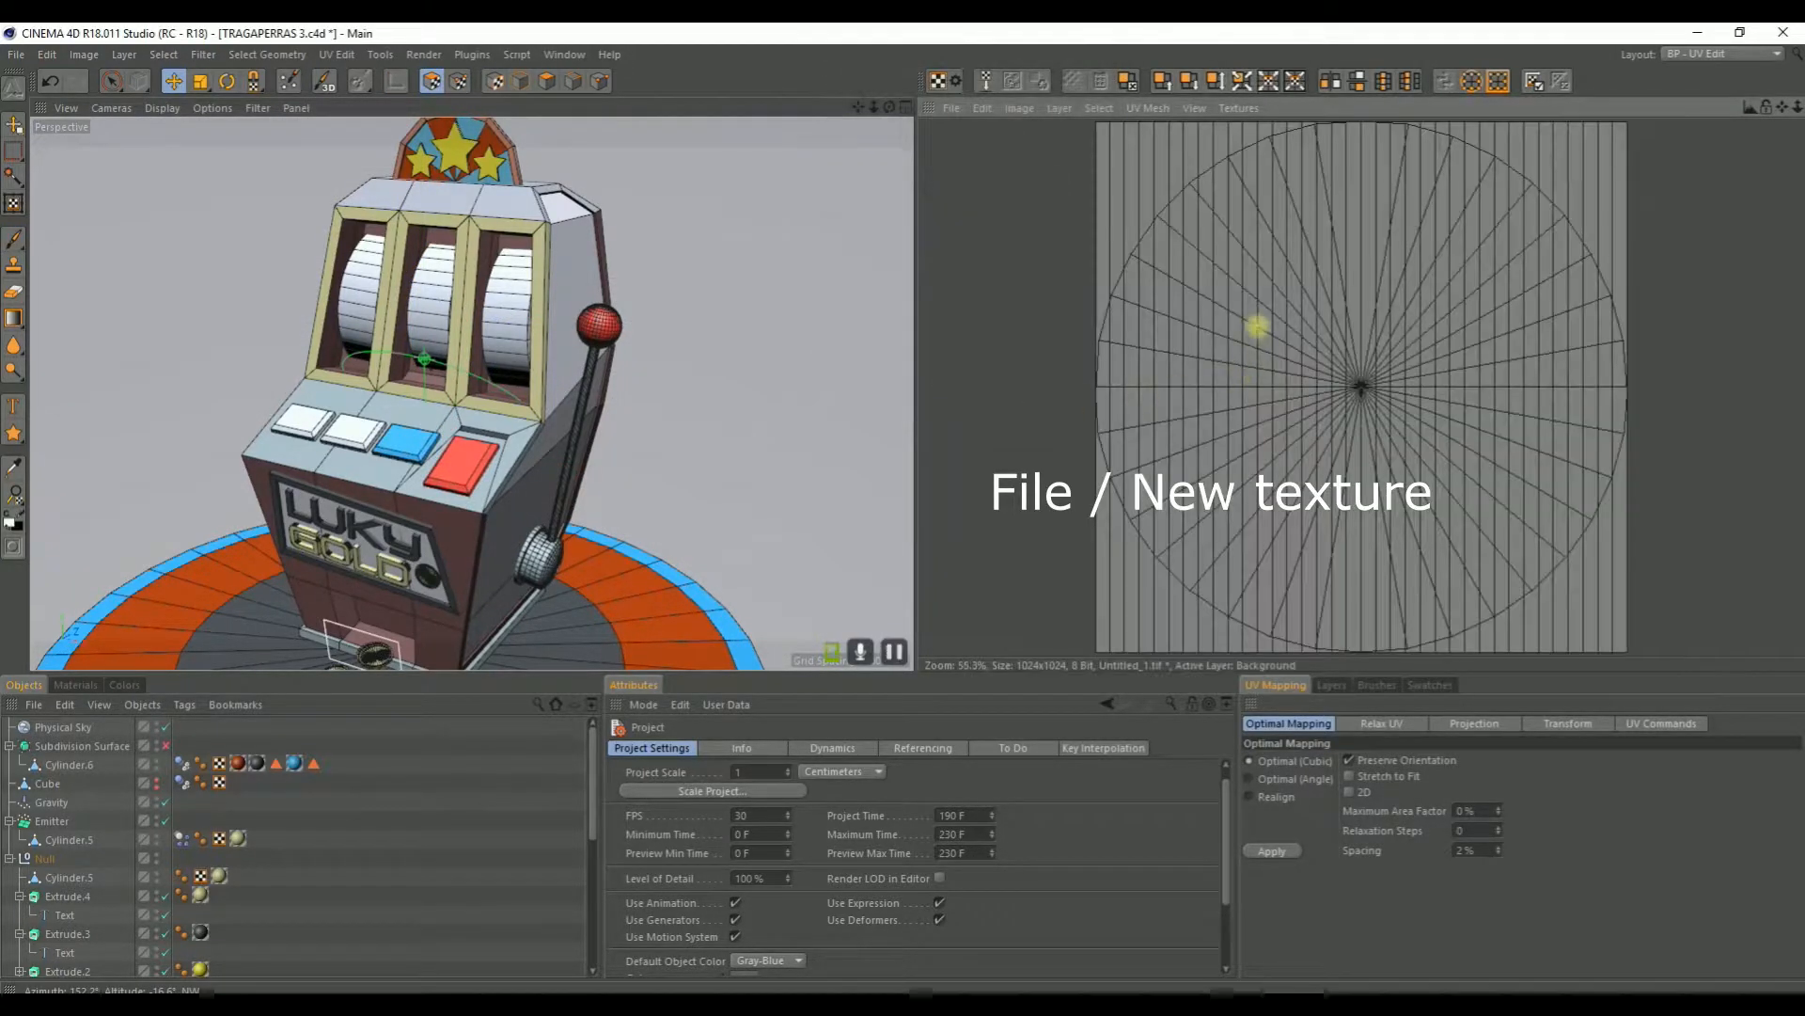
{"action": "left_click", "coordinate": [1331, 685]}
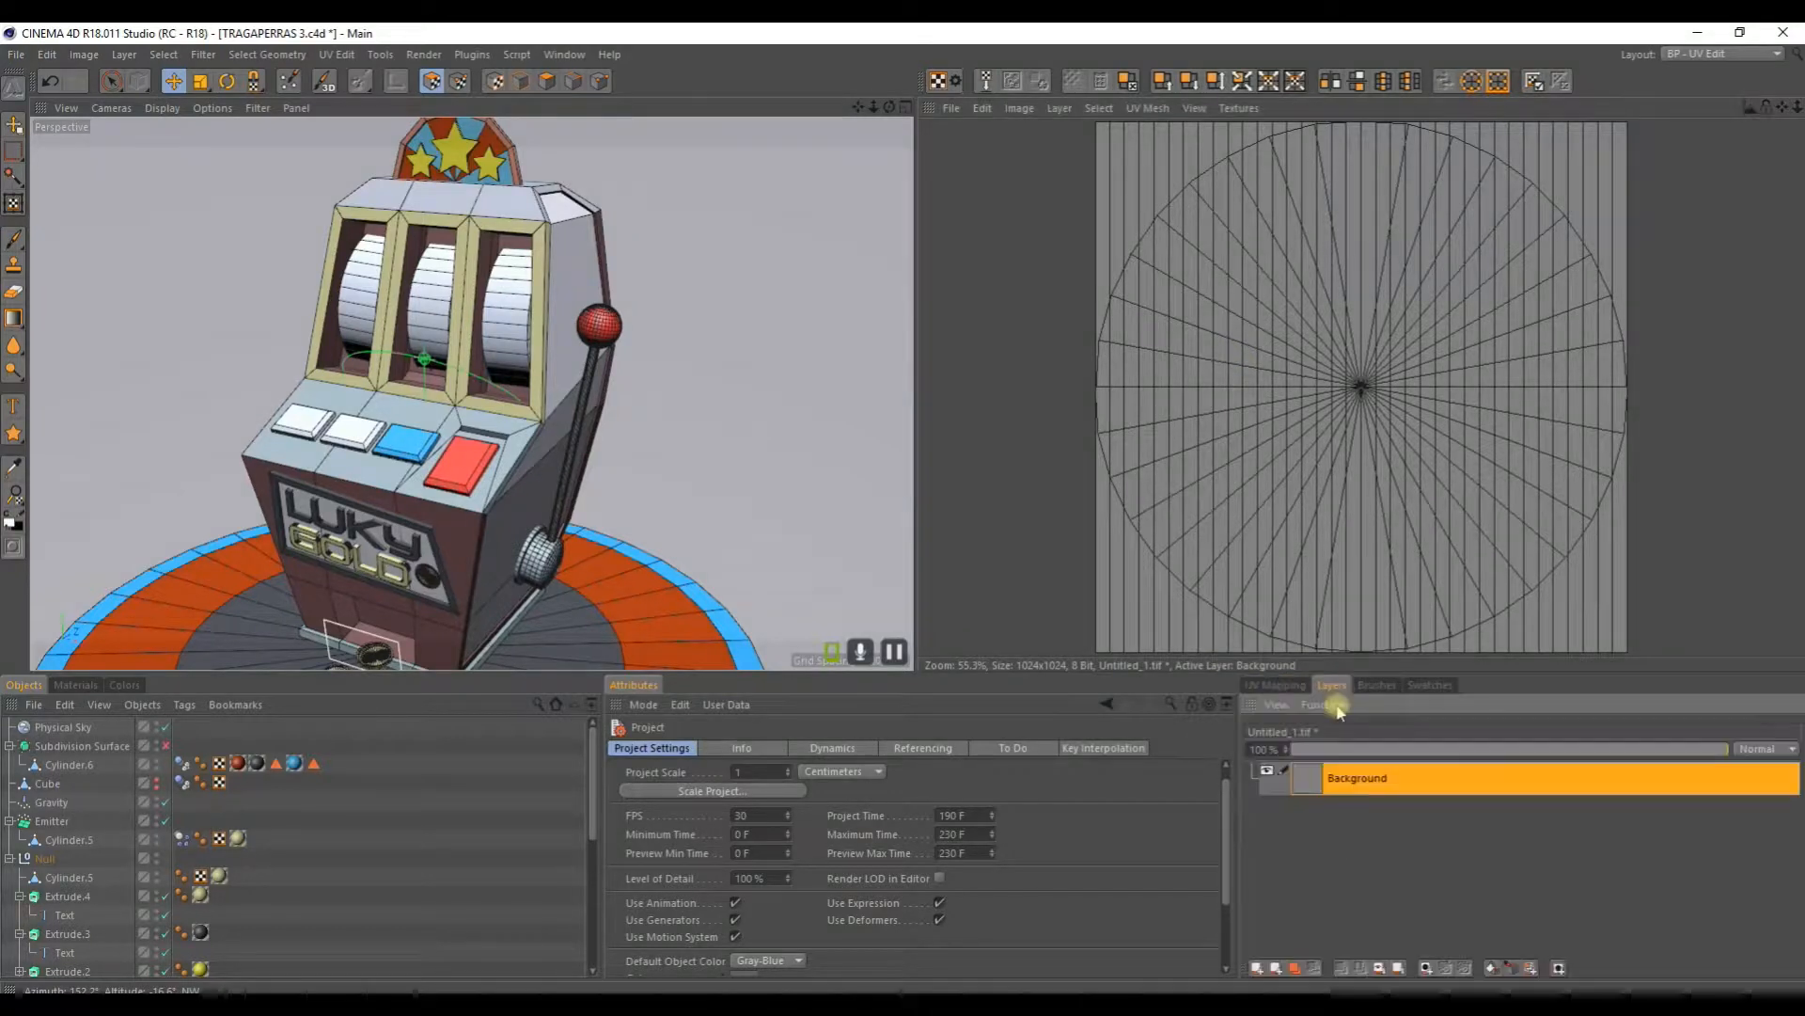
{"action": "left_click", "coordinate": [1257, 968]}
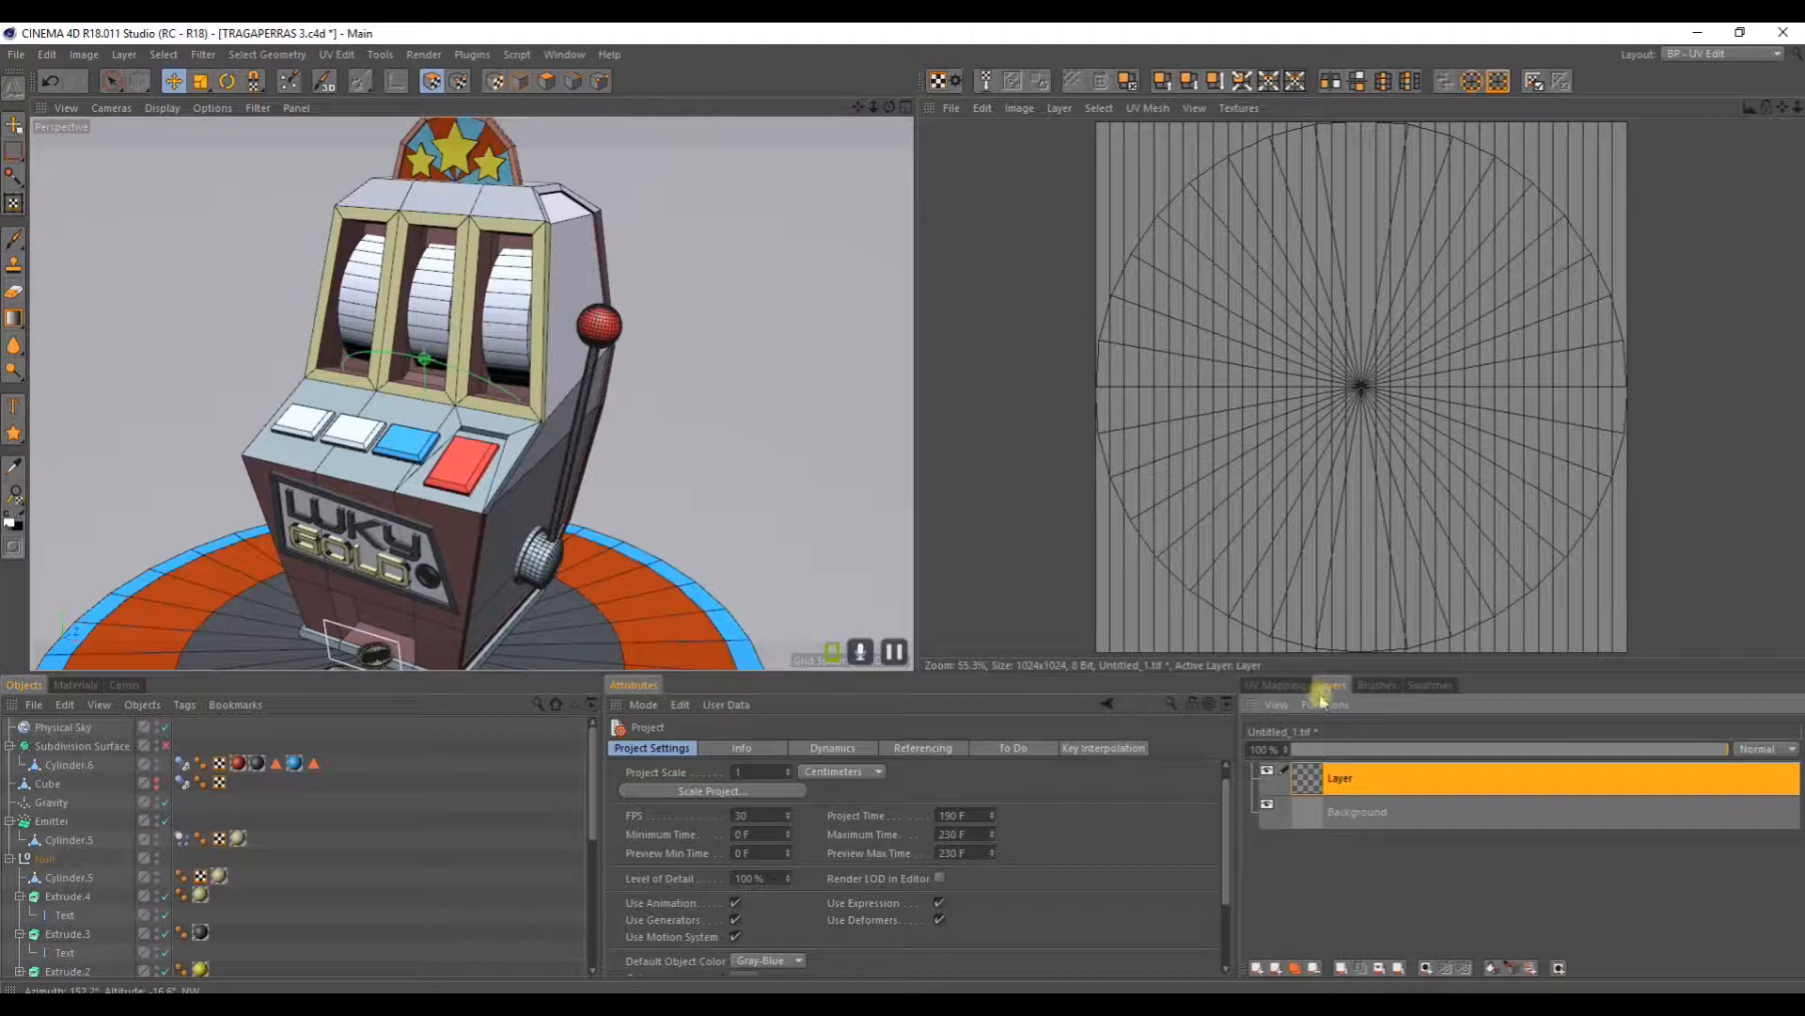
Step: Return to the UV mapping settings and activate Rectangle Selection for the reel's UV mesh
{"action": "left_click", "coordinate": [1285, 687]}
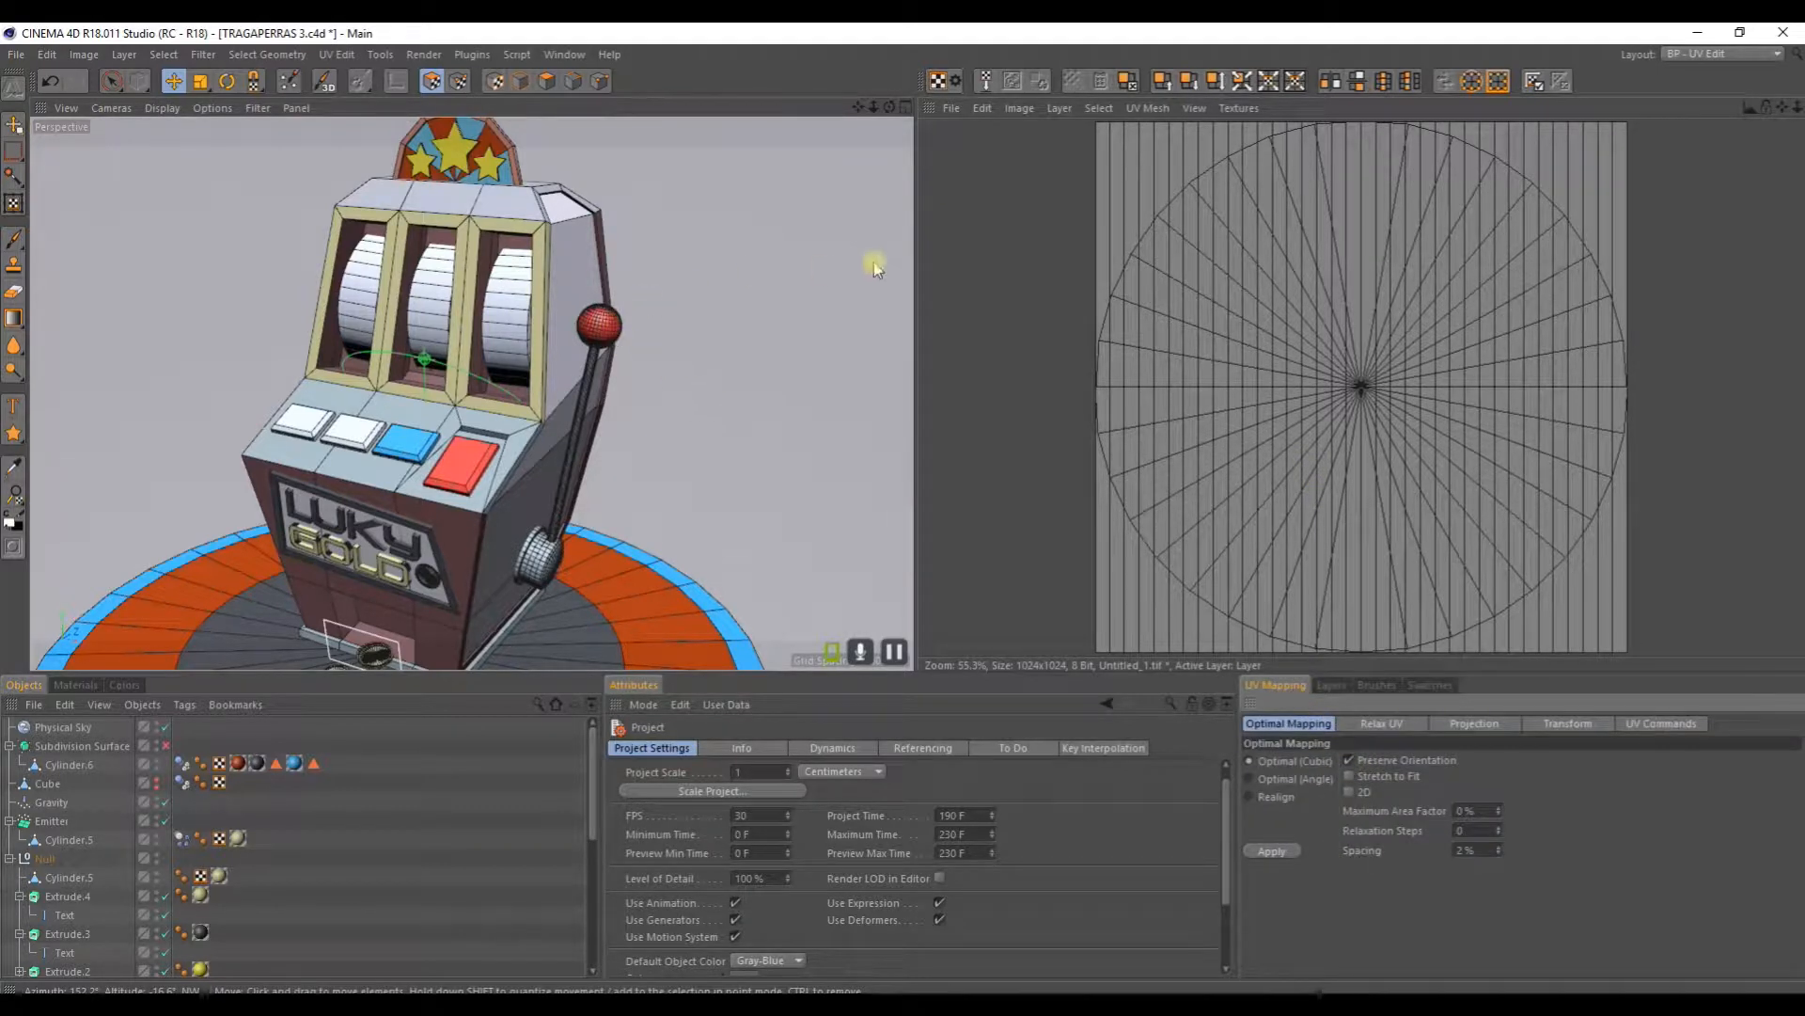
{"action": "left_click", "coordinate": [123, 94]}
{"action": "left_click", "coordinate": [172, 101]}
{"action": "scroll", "coordinate": [1211, 261], "scroll_direction": "down", "scroll_amount": 3}
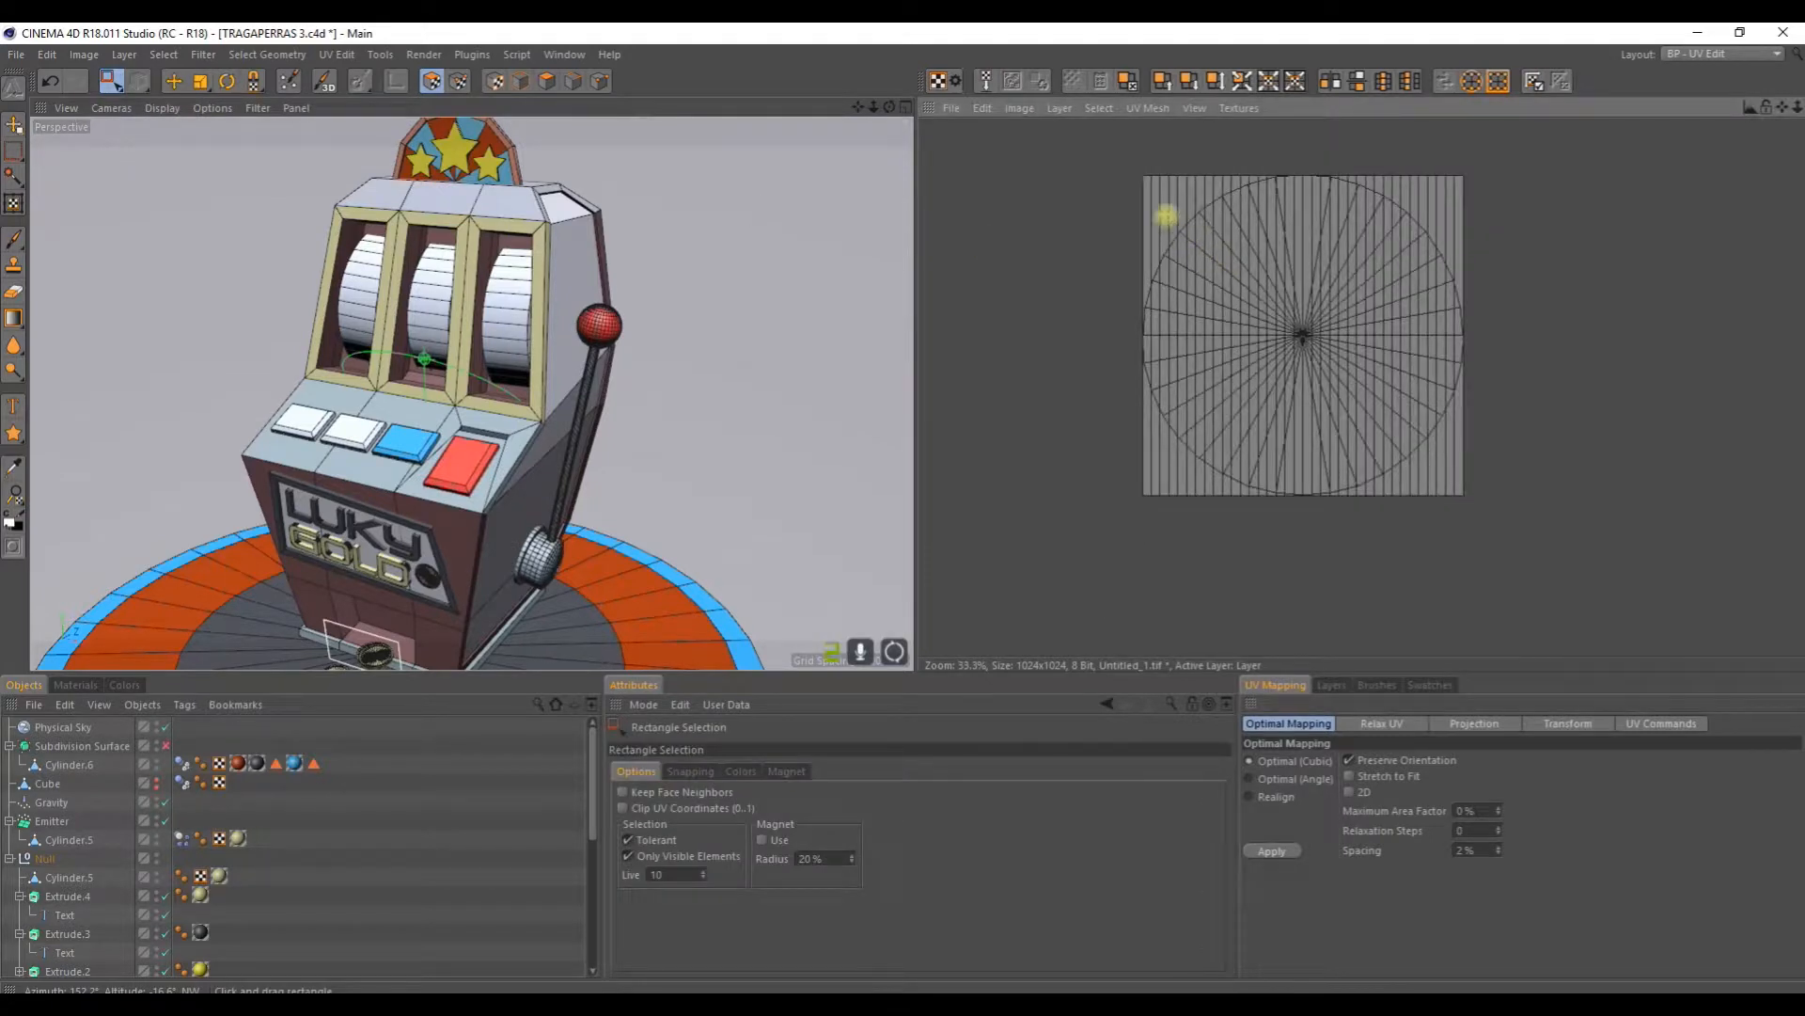
Step: Turn off the limit to visible elements and select all UV polygons of the middle reel
{"action": "left_click_drag", "start_coordinate": [1177, 216], "coordinate": [1550, 542]}
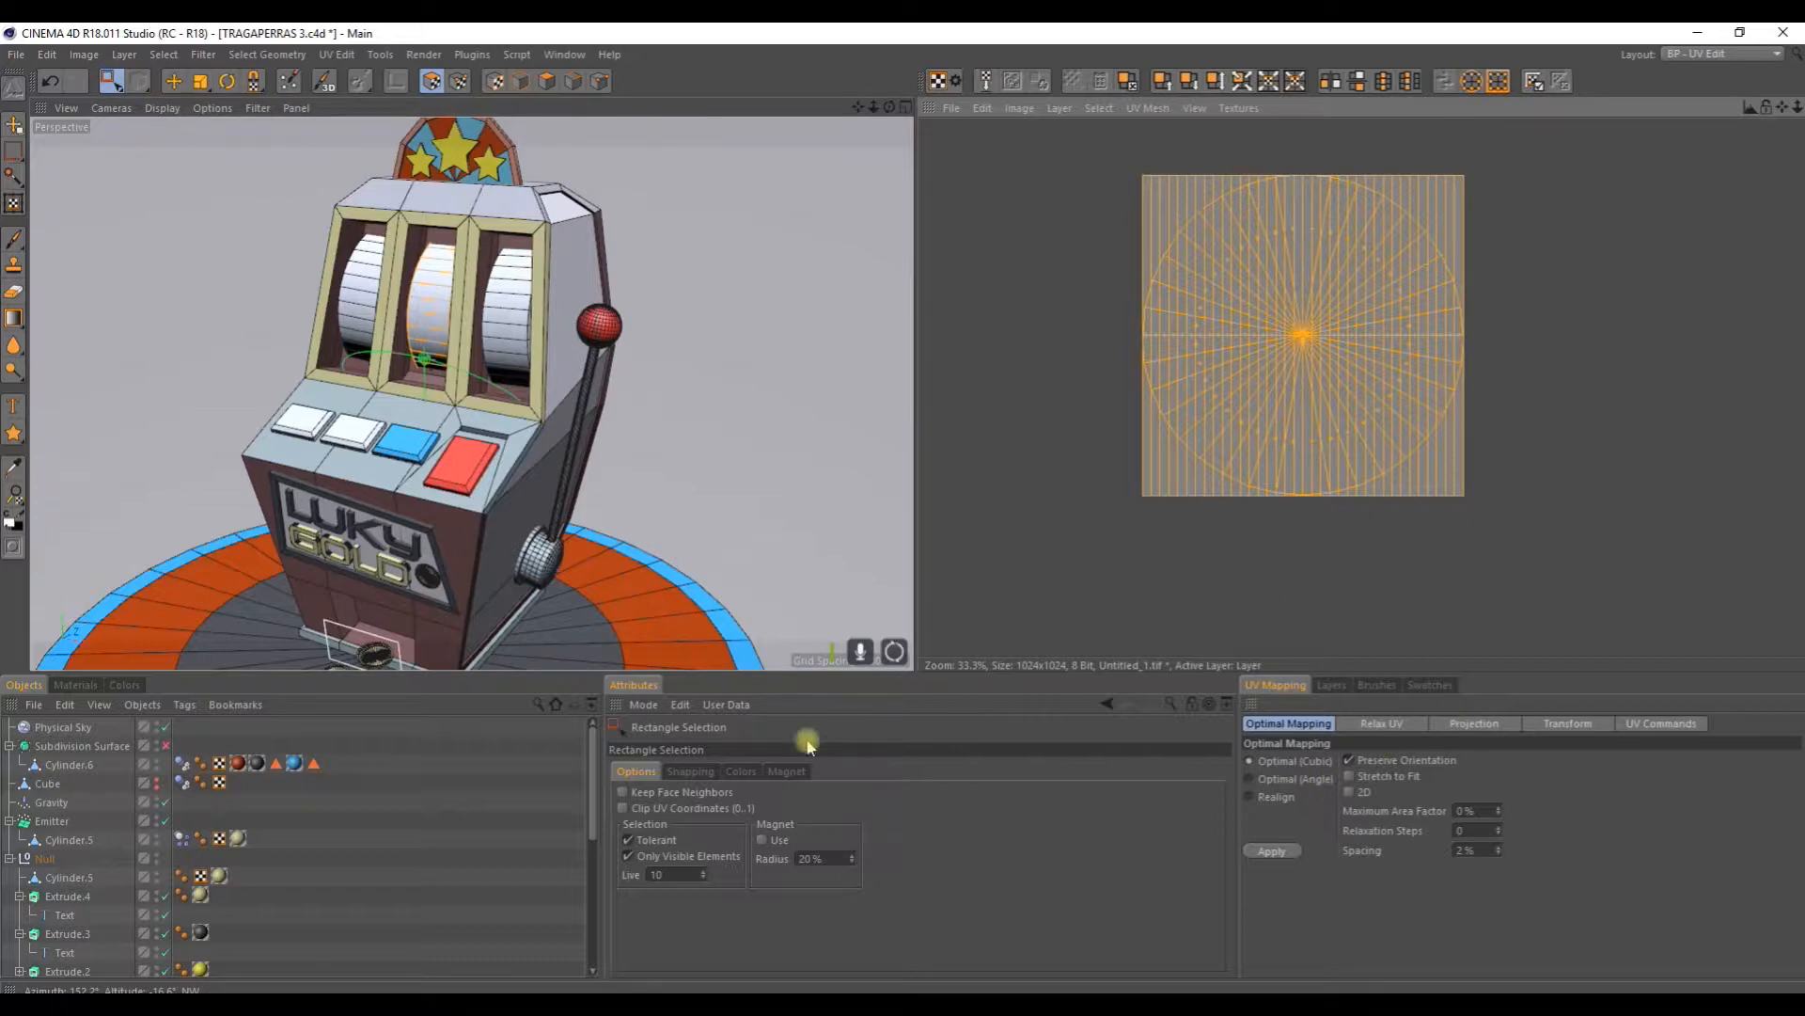
{"action": "left_click", "coordinate": [626, 855]}
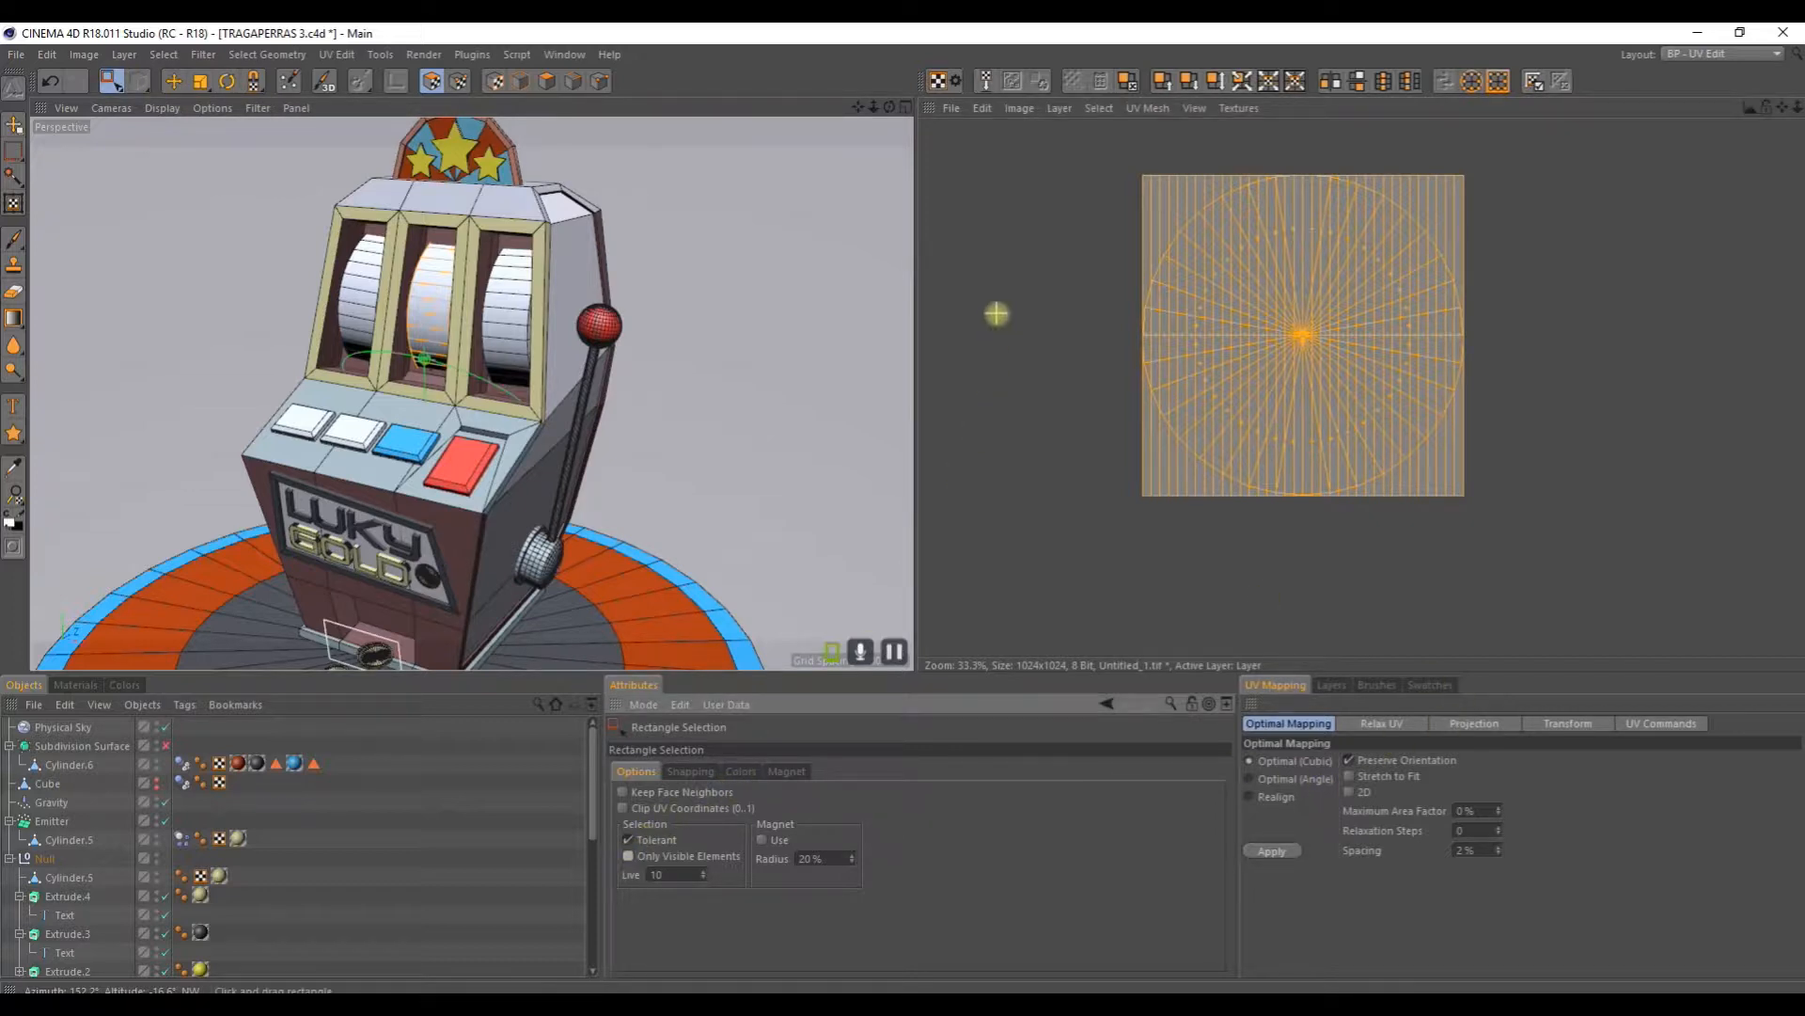
{"action": "left_click_drag", "start_coordinate": [1096, 145], "coordinate": [1583, 556]}
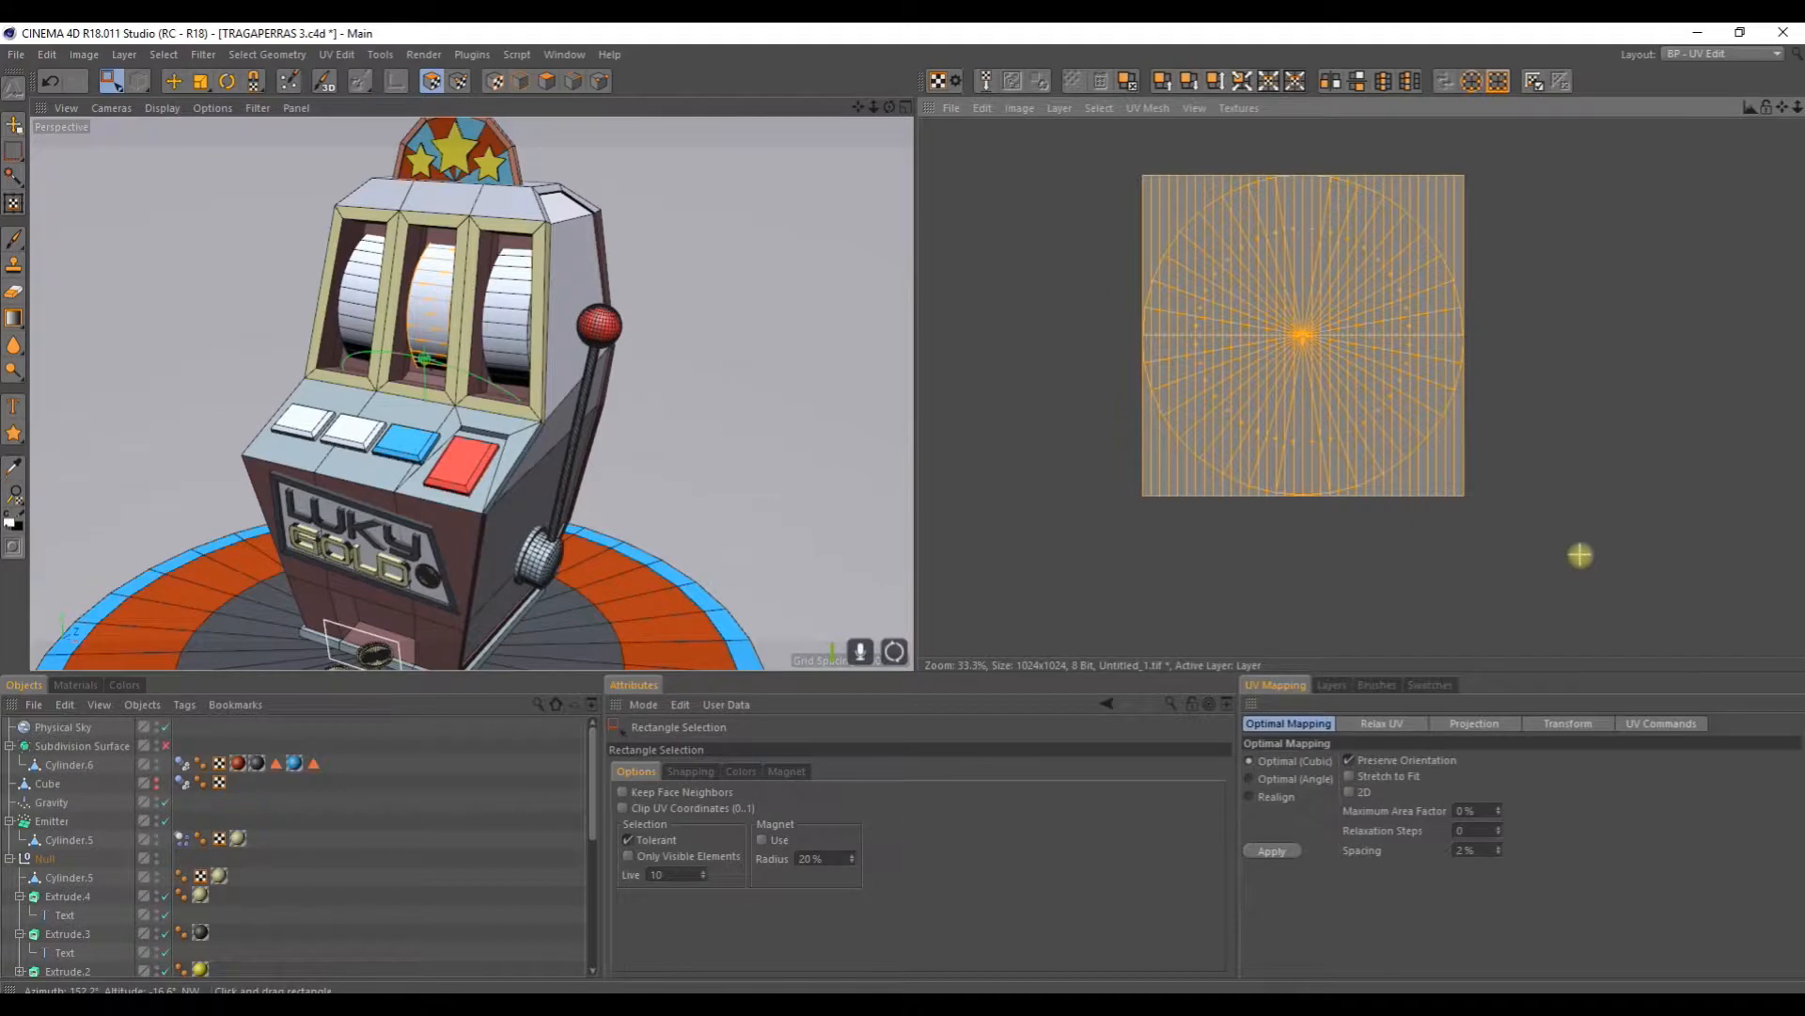
Step: Try the Cubic 2, Cubic, Sphere, Cylinder, Frontal, Flat and Shrink projections on the selected reel UVs
{"action": "left_click", "coordinate": [1359, 729]}
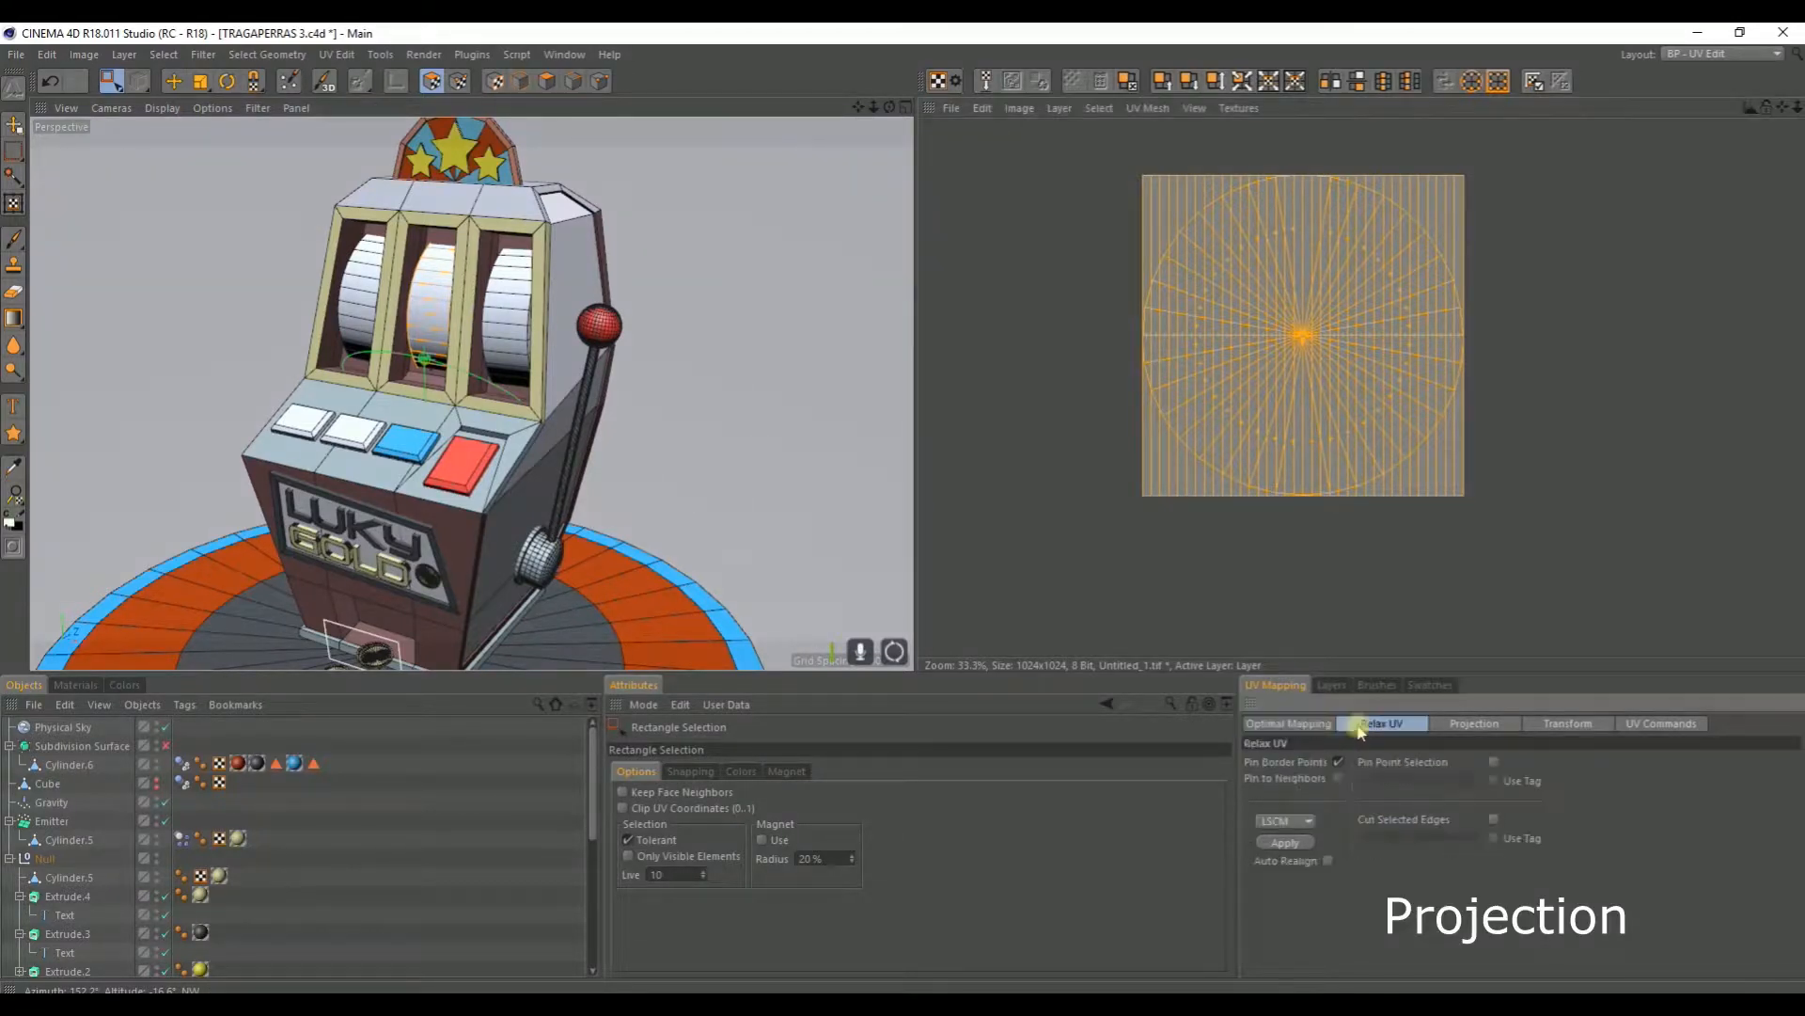
{"action": "left_click", "coordinate": [1472, 723]}
{"action": "left_click", "coordinate": [1346, 786]}
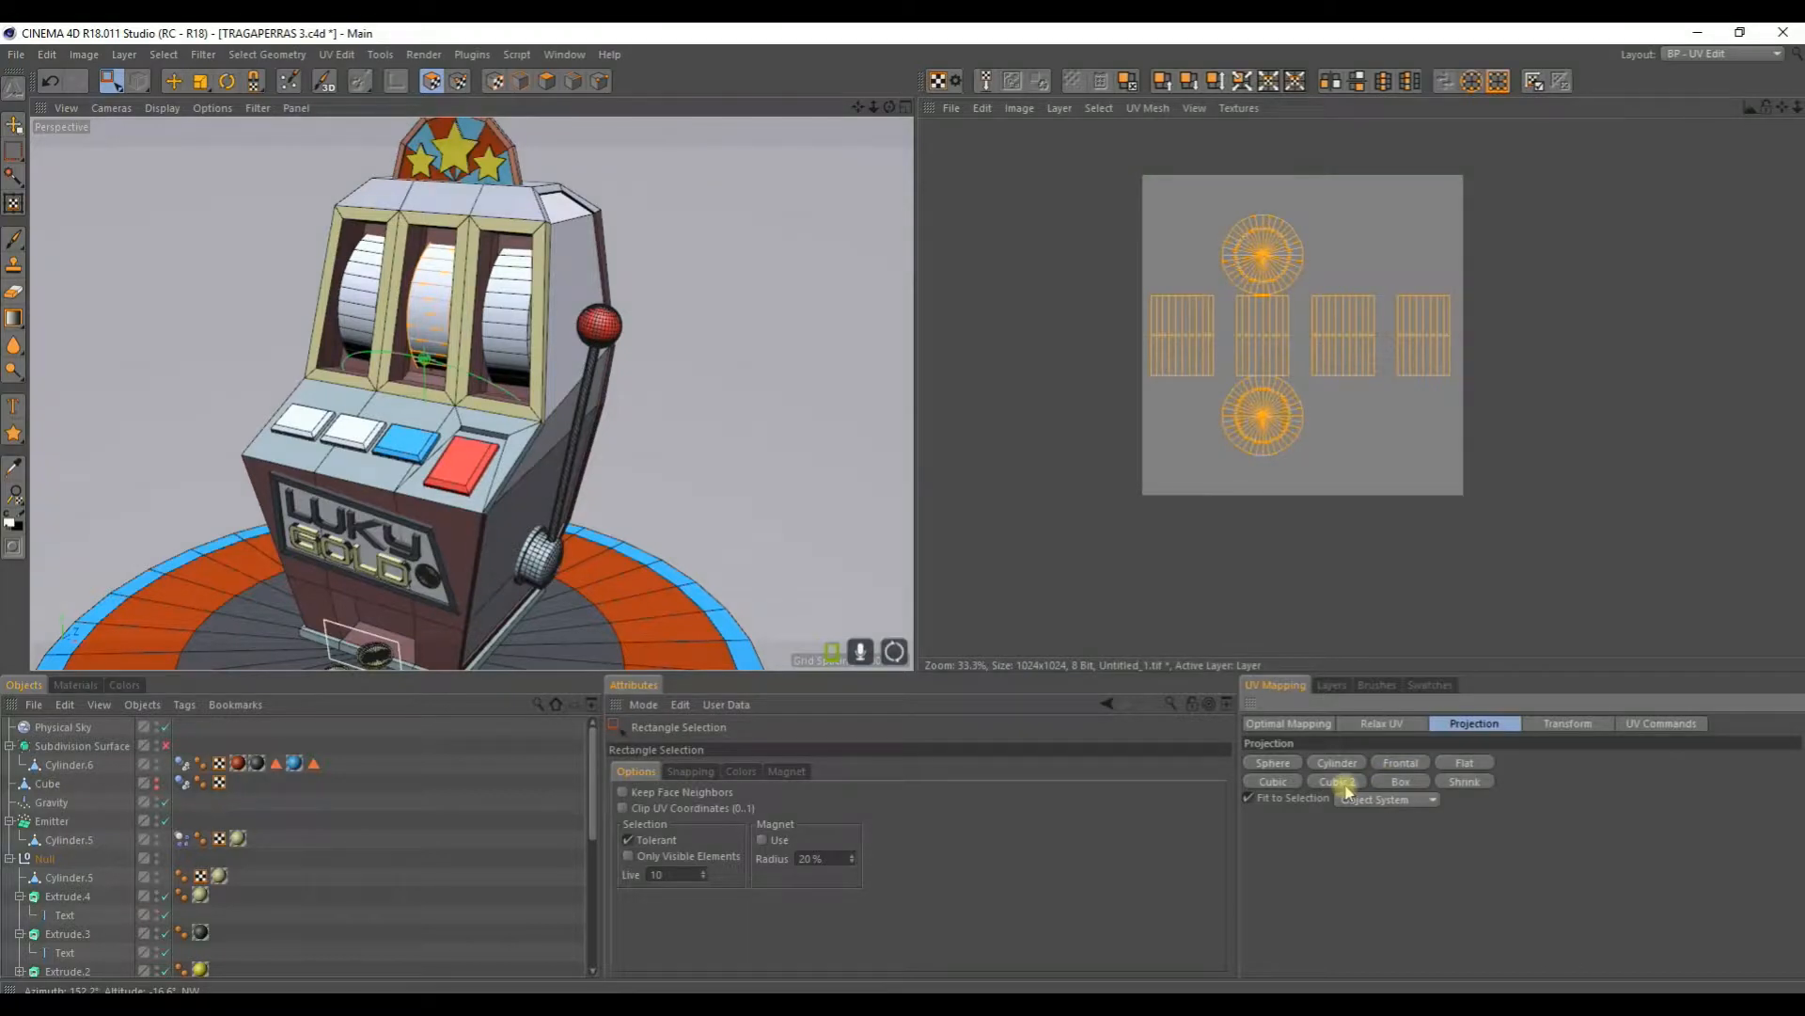
{"action": "left_click", "coordinate": [1280, 781]}
{"action": "left_click", "coordinate": [1276, 766]}
{"action": "left_click", "coordinate": [1339, 764]}
{"action": "left_click", "coordinate": [1421, 765]}
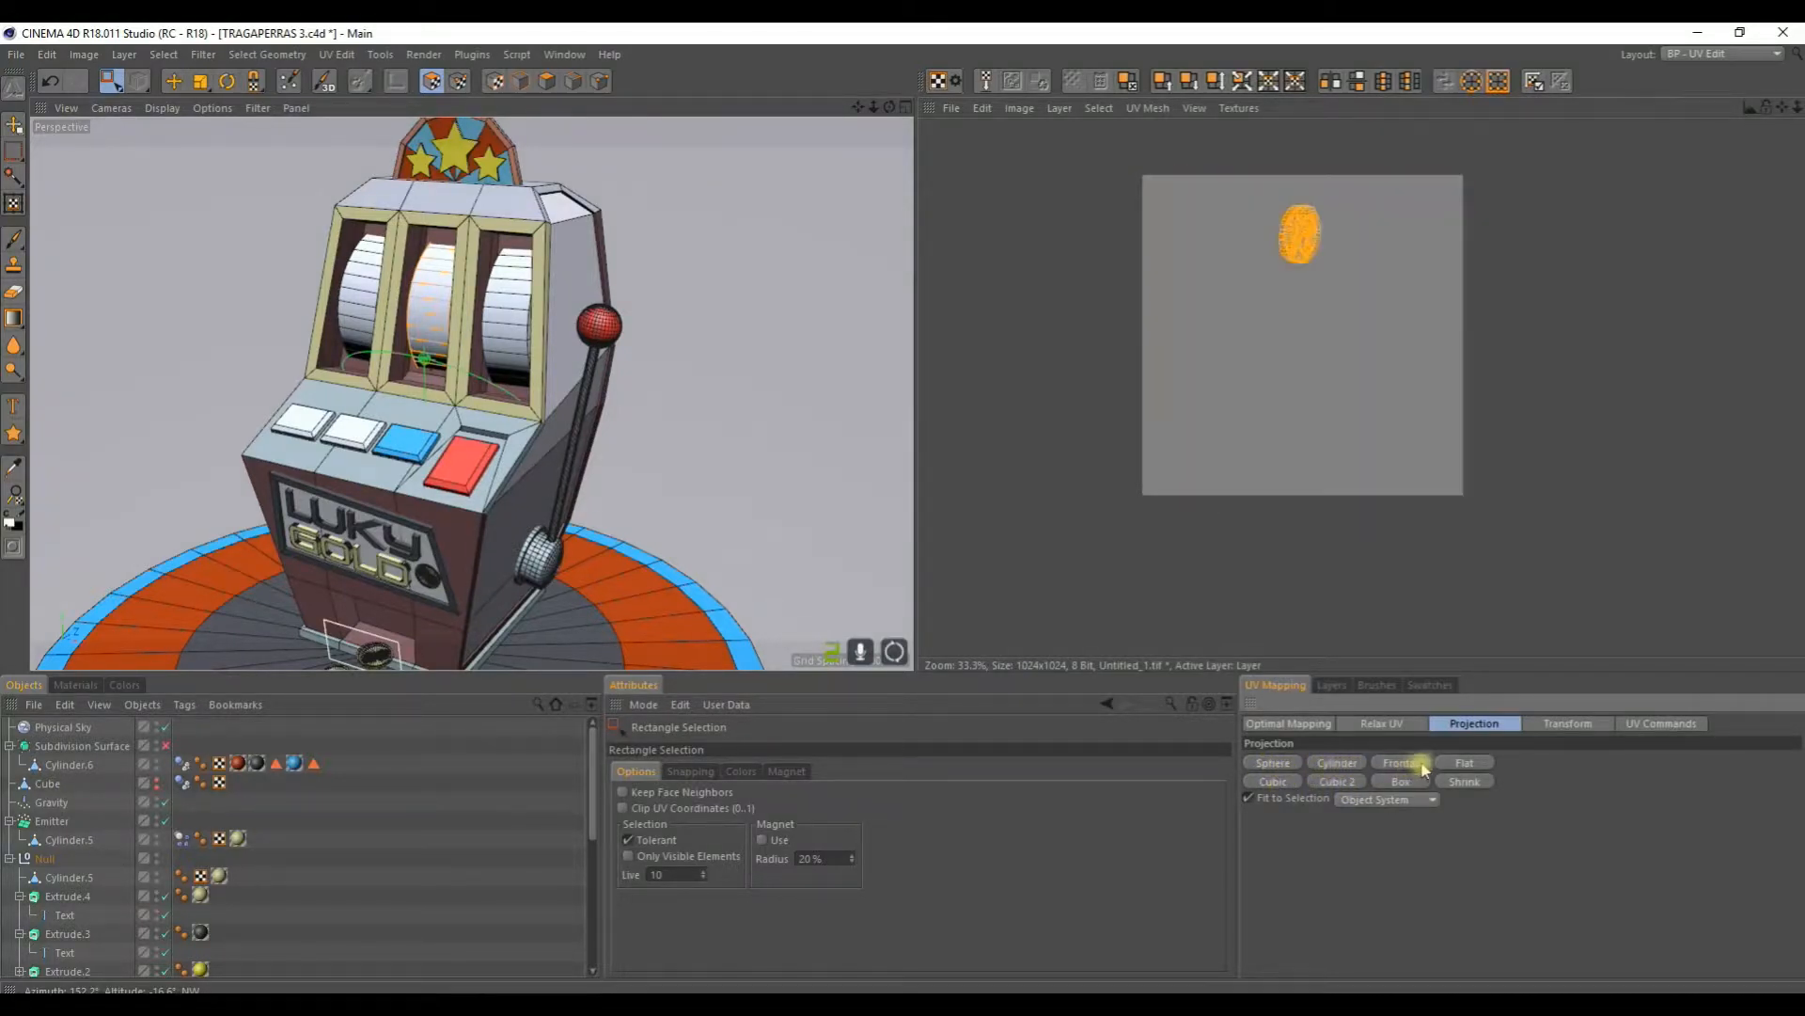
{"action": "left_click", "coordinate": [1464, 764]}
{"action": "left_click", "coordinate": [1463, 782]}
Step: Compare the Box and Cubic 2 projections on the reel's UVs, ending with Box
{"action": "left_click", "coordinate": [1405, 786]}
{"action": "scroll", "coordinate": [1298, 405], "scroll_direction": "up", "scroll_amount": 3}
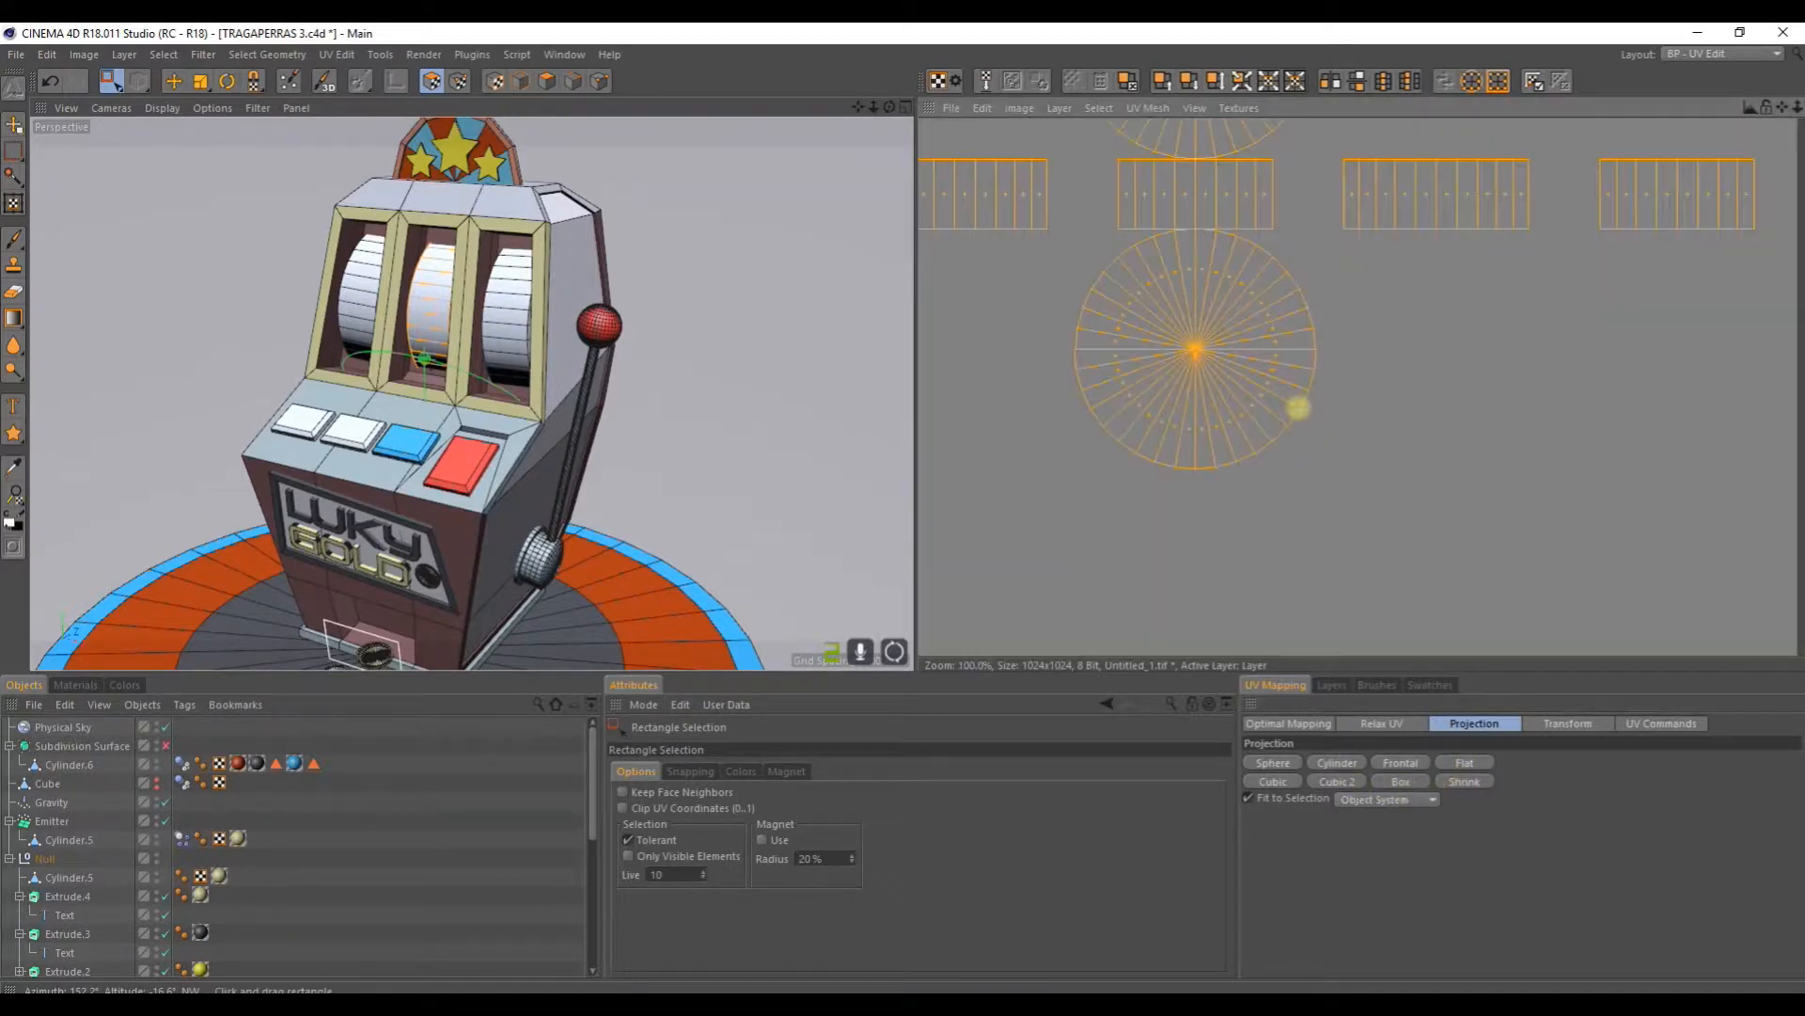
{"action": "scroll", "coordinate": [1298, 407], "scroll_direction": "down", "scroll_amount": 1}
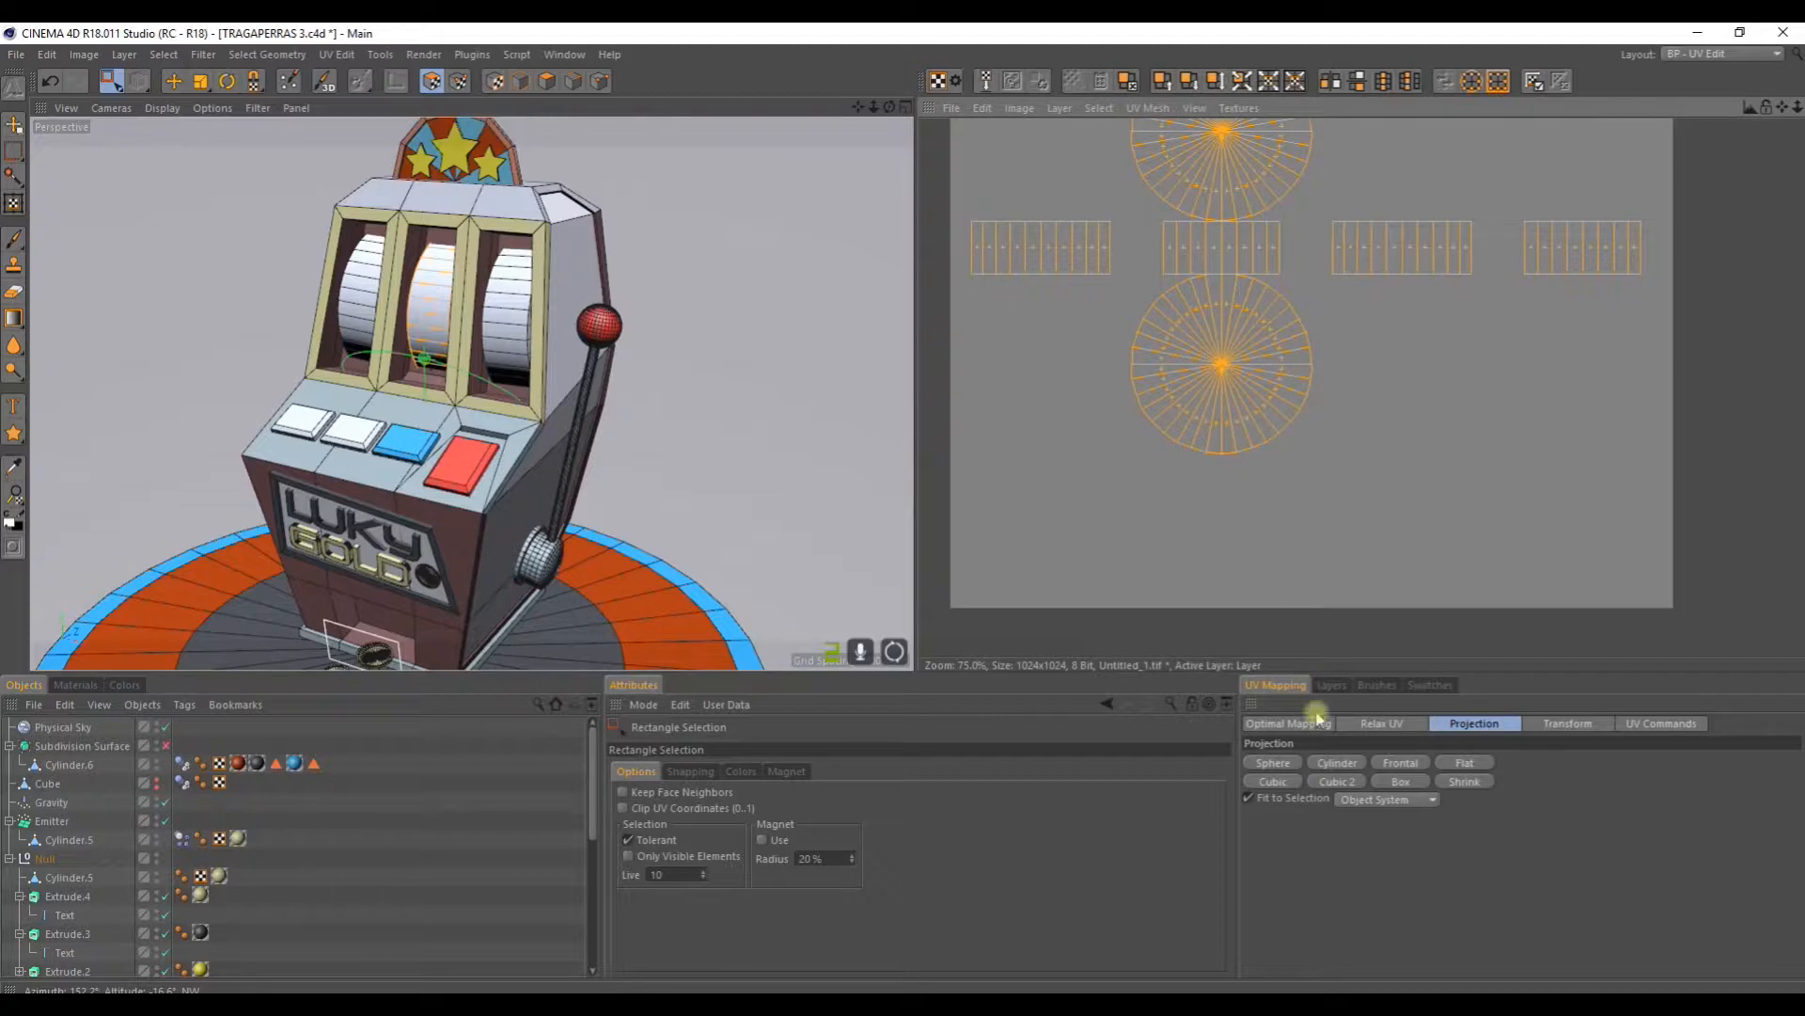
{"action": "left_click", "coordinate": [1336, 782]}
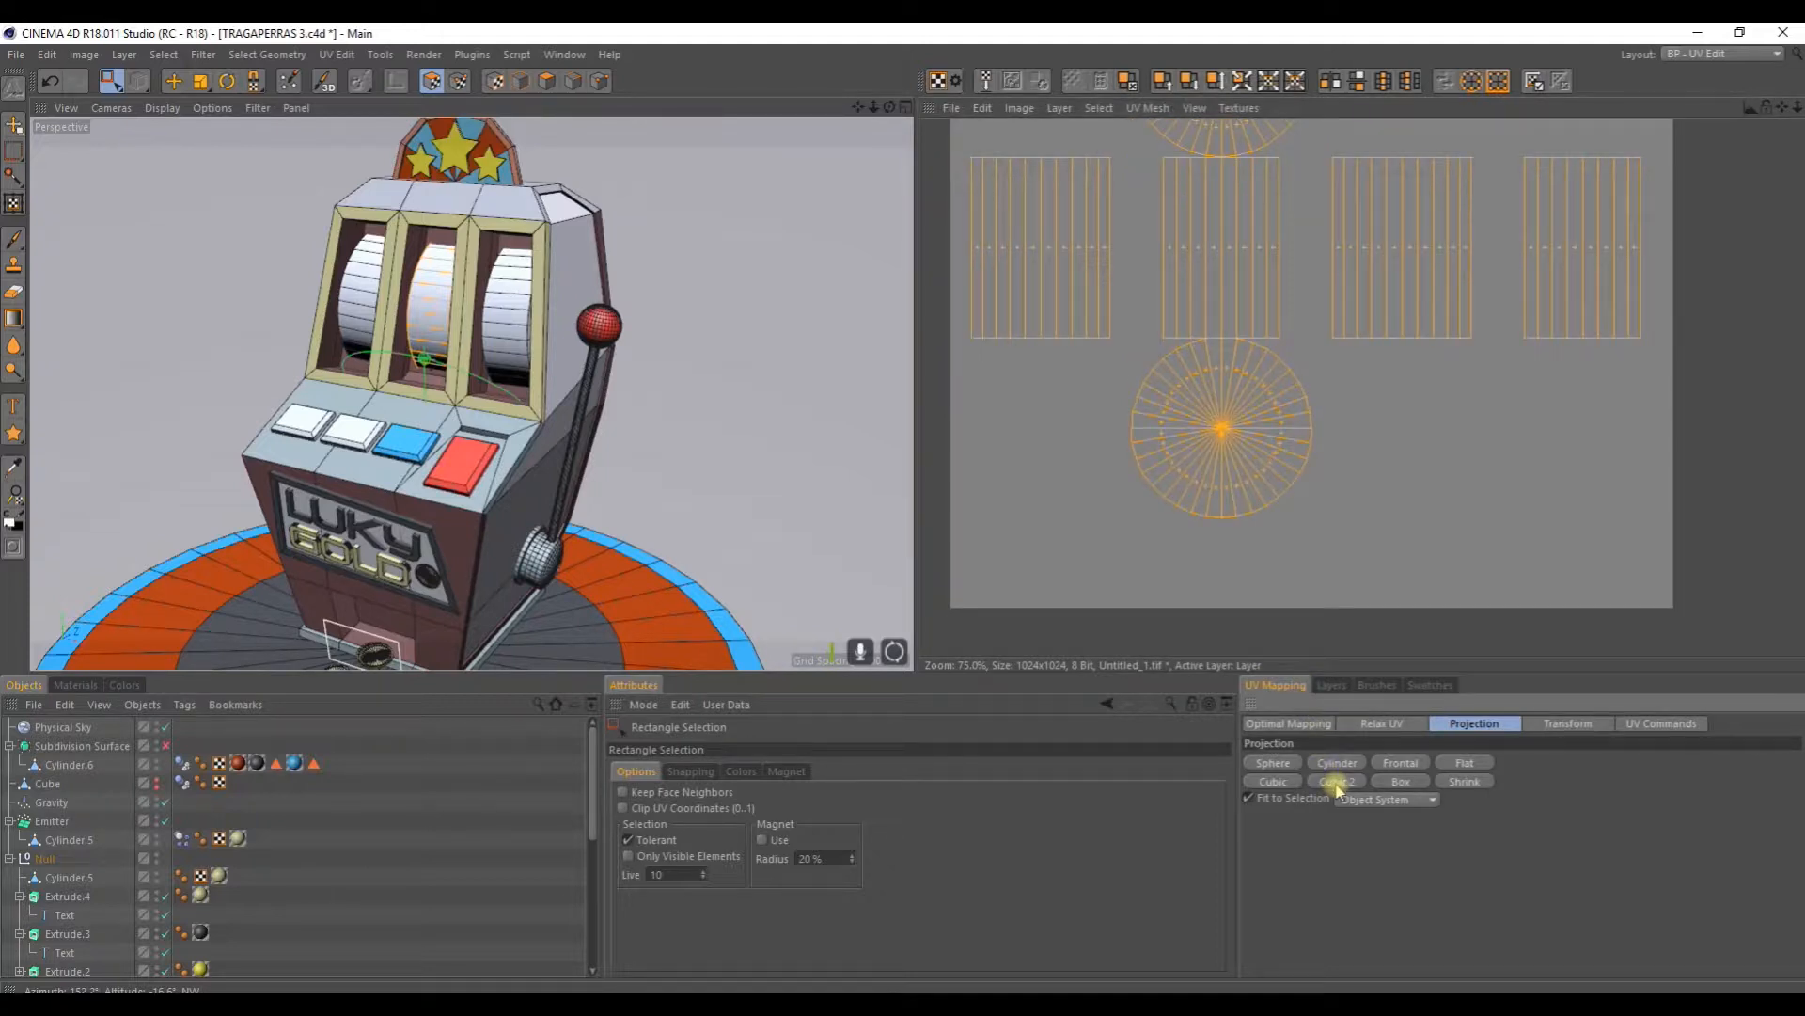
{"action": "left_click", "coordinate": [1382, 782]}
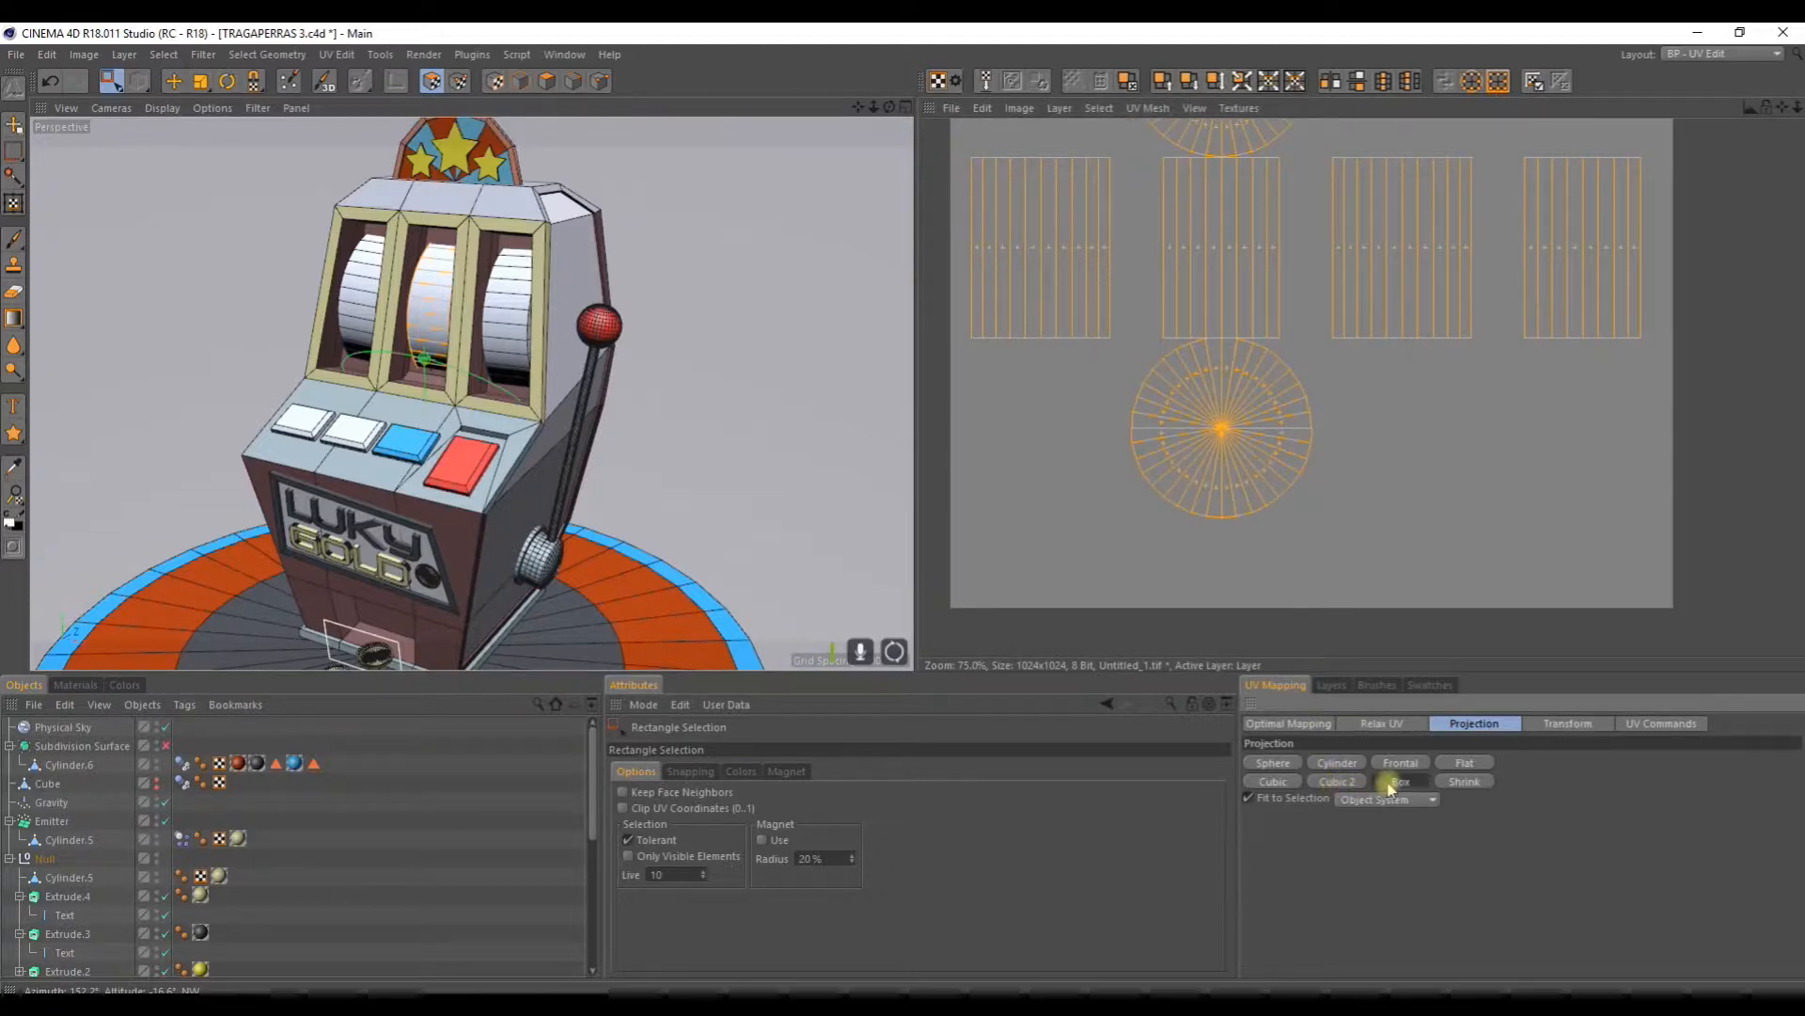
Step: Try the Optimal (Cubic), Optimal (Angle) and Realign mappings on all of the reel's UVs
{"action": "left_click", "coordinate": [1295, 725]}
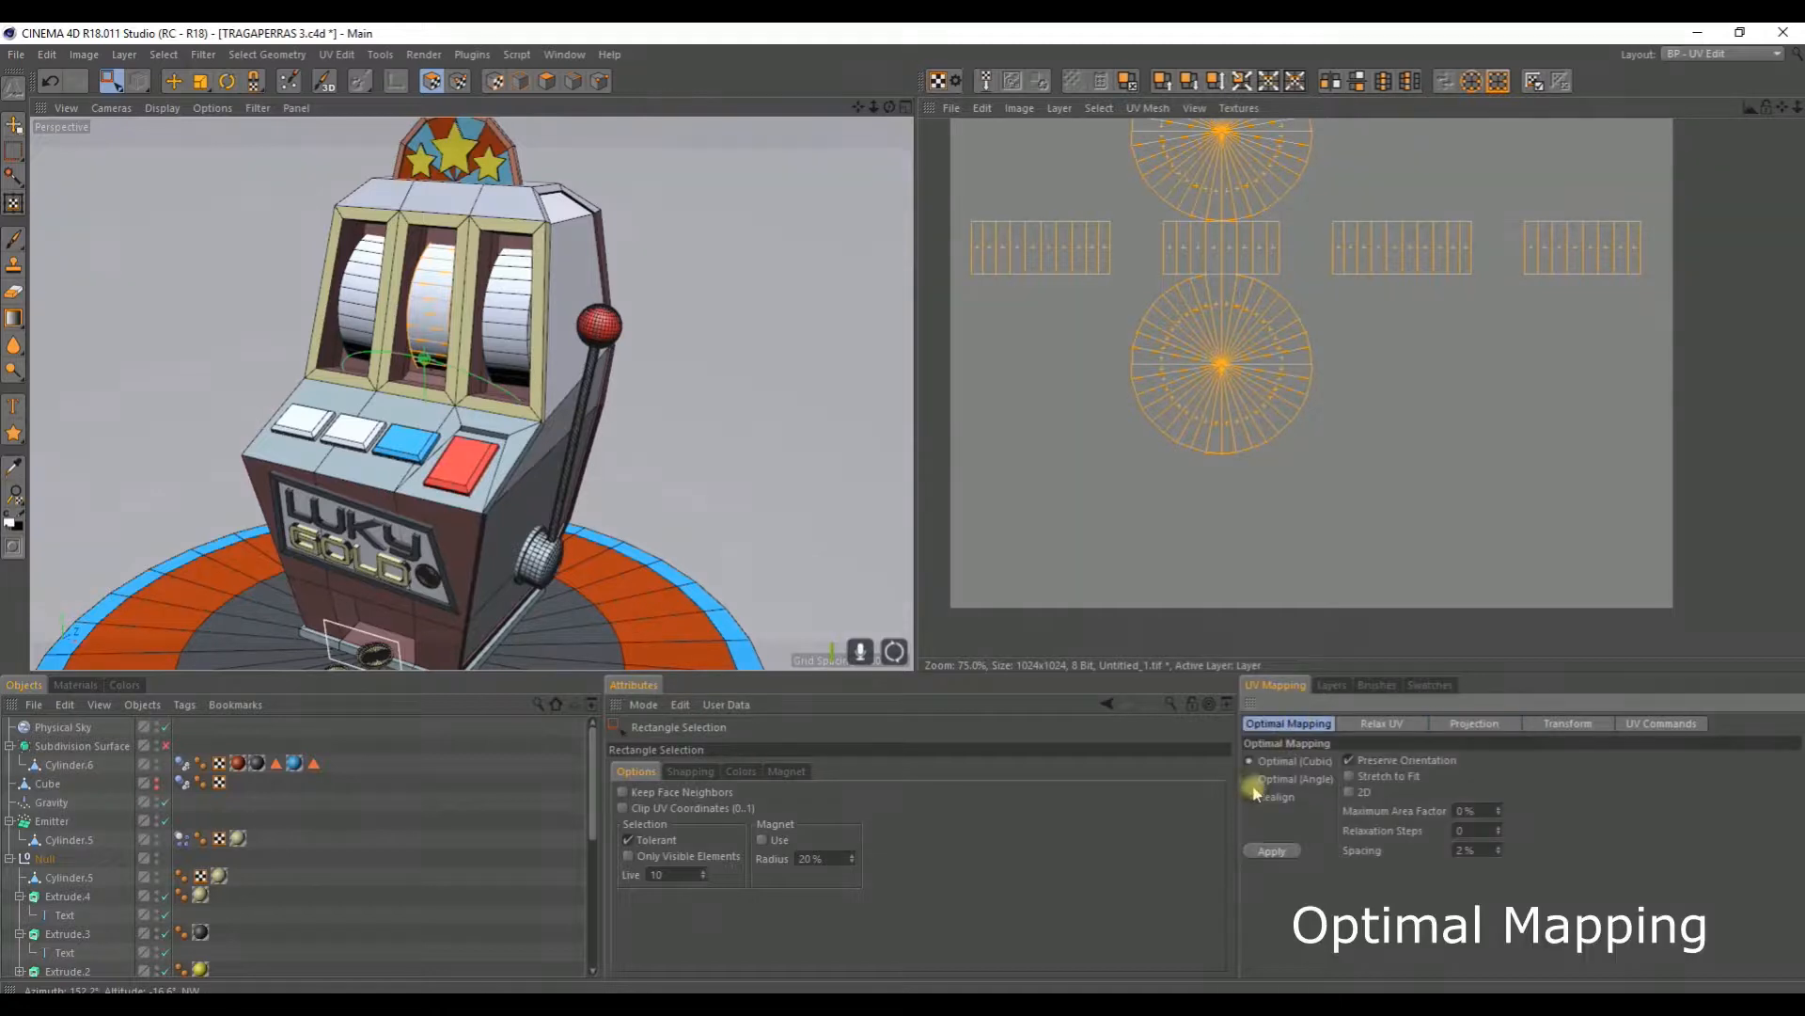
{"action": "left_click", "coordinate": [1264, 850]}
{"action": "scroll", "coordinate": [1325, 466], "scroll_direction": "down", "scroll_amount": 3}
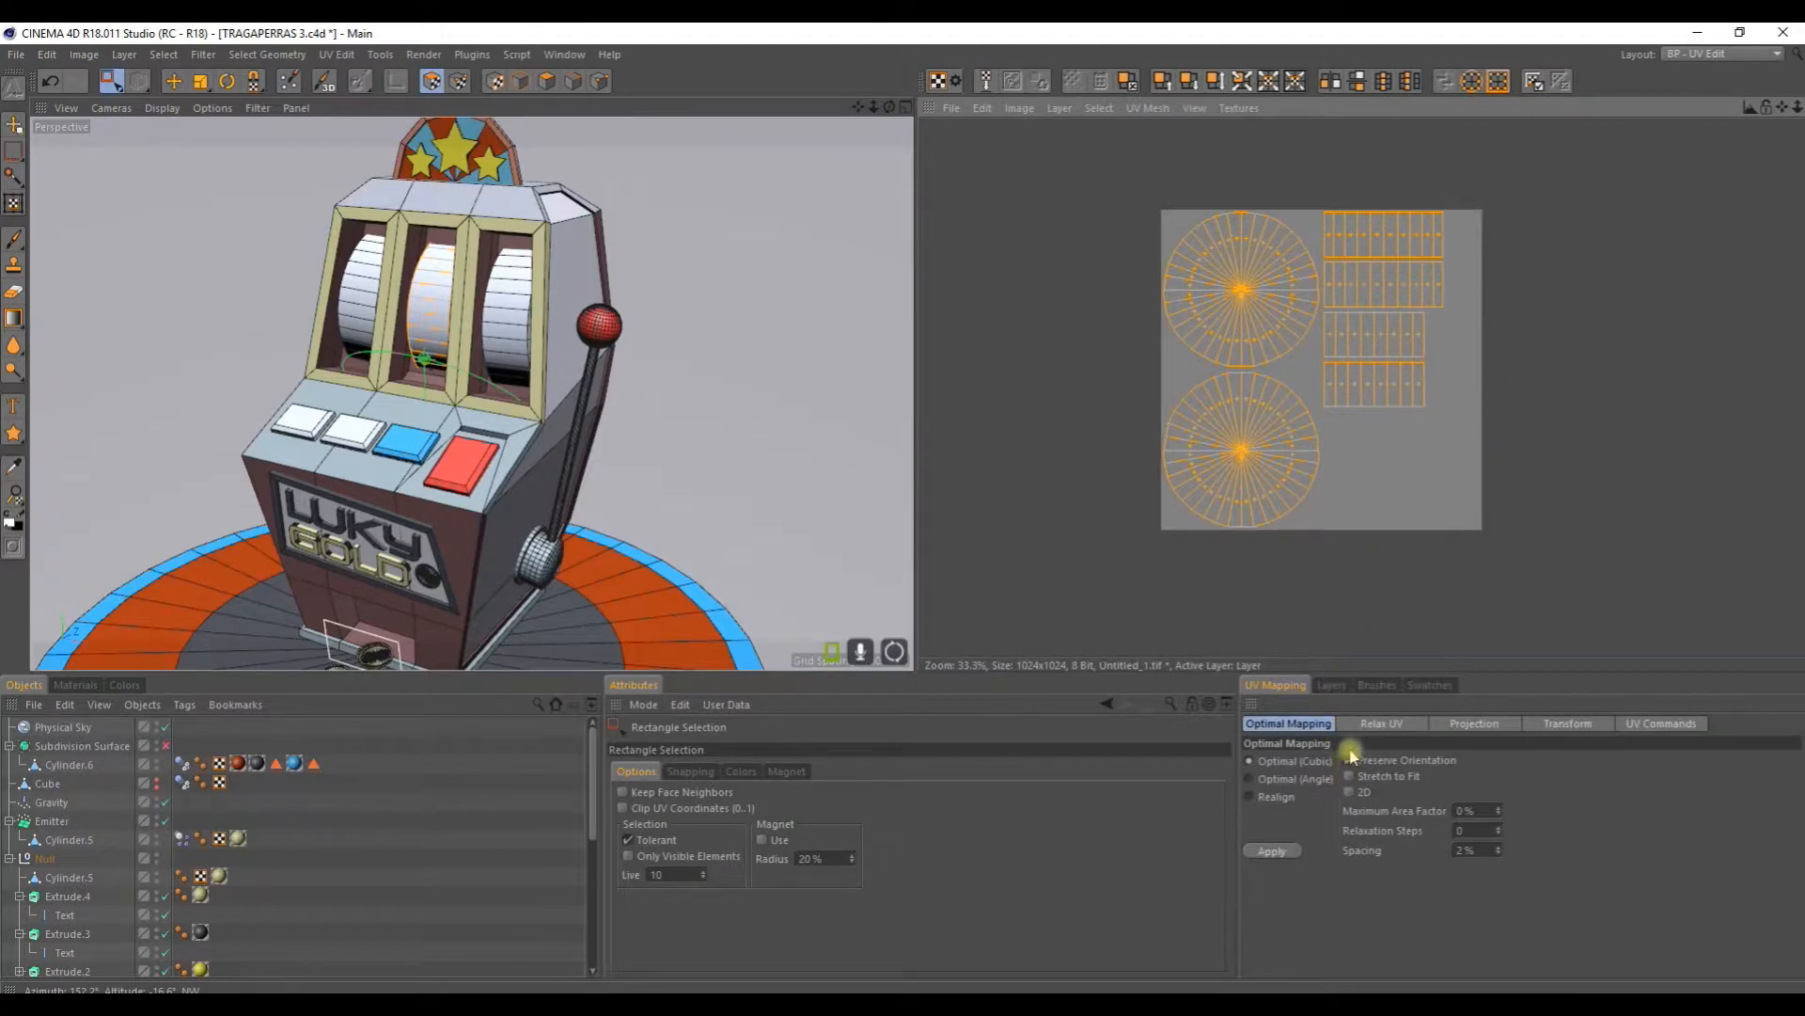
{"action": "left_click", "coordinate": [1260, 779]}
{"action": "left_click", "coordinate": [1271, 851]}
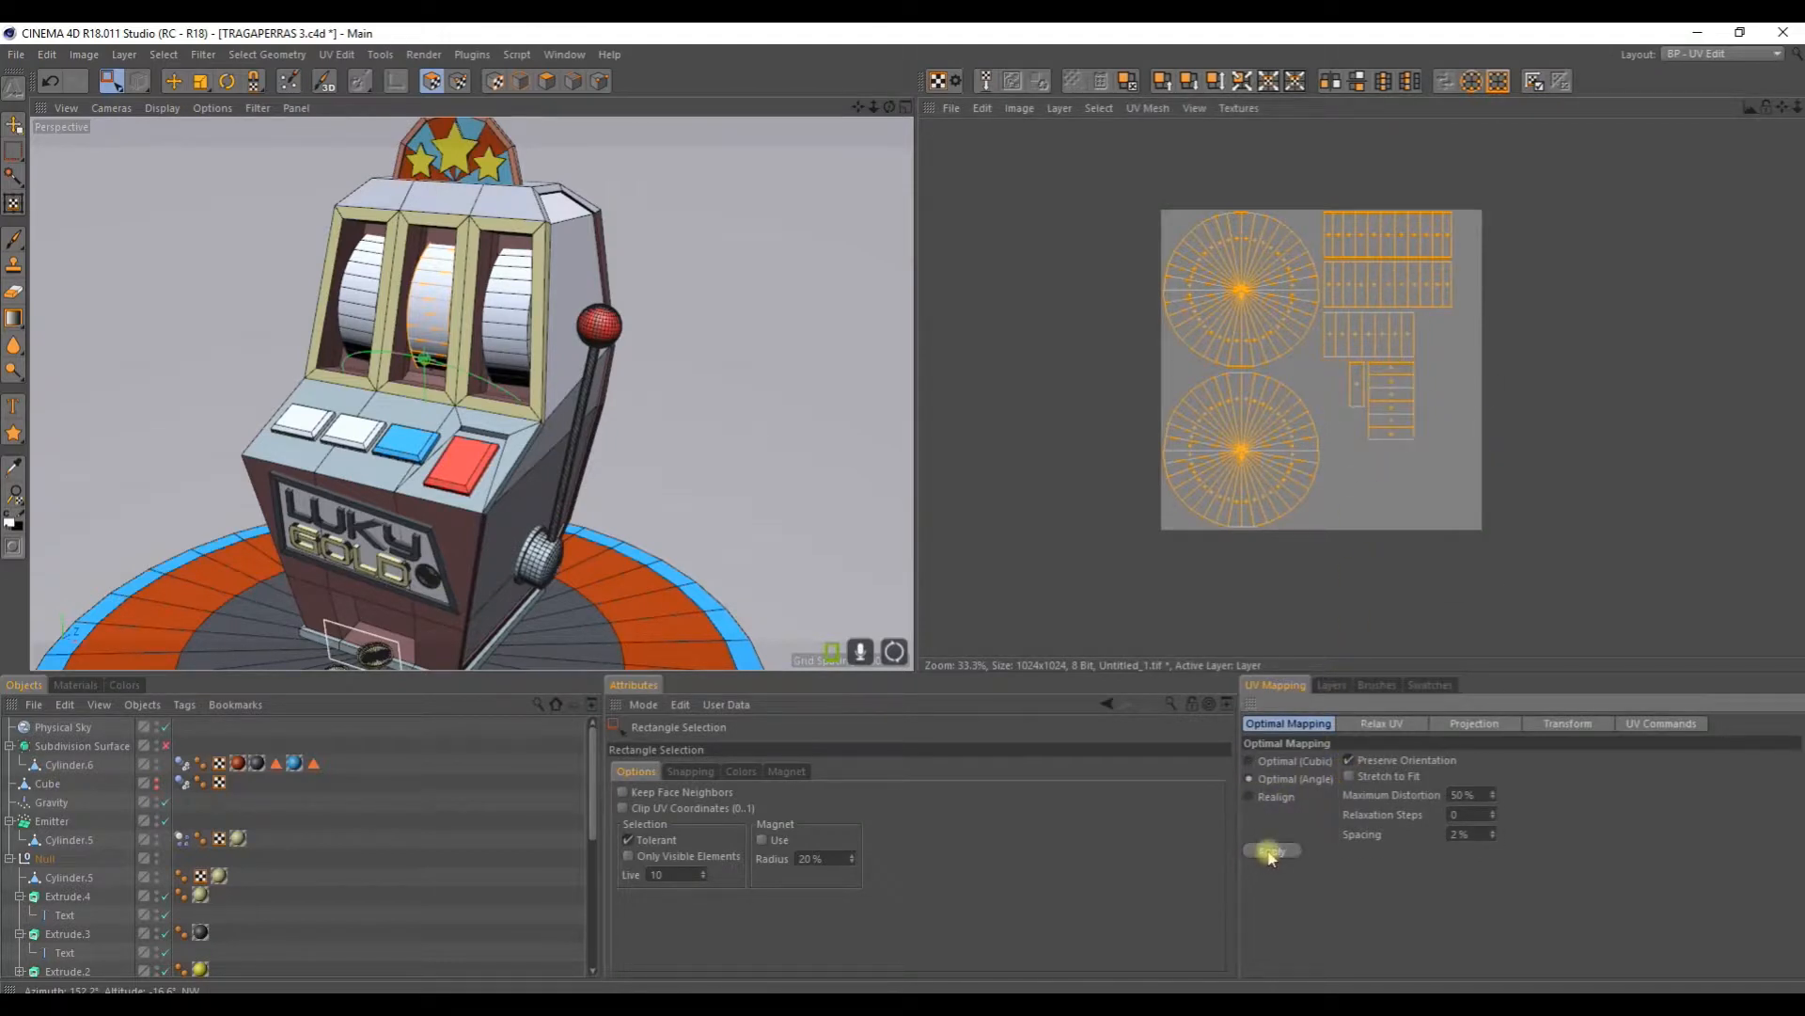
{"action": "left_click", "coordinate": [1251, 797]}
{"action": "left_click", "coordinate": [1269, 851]}
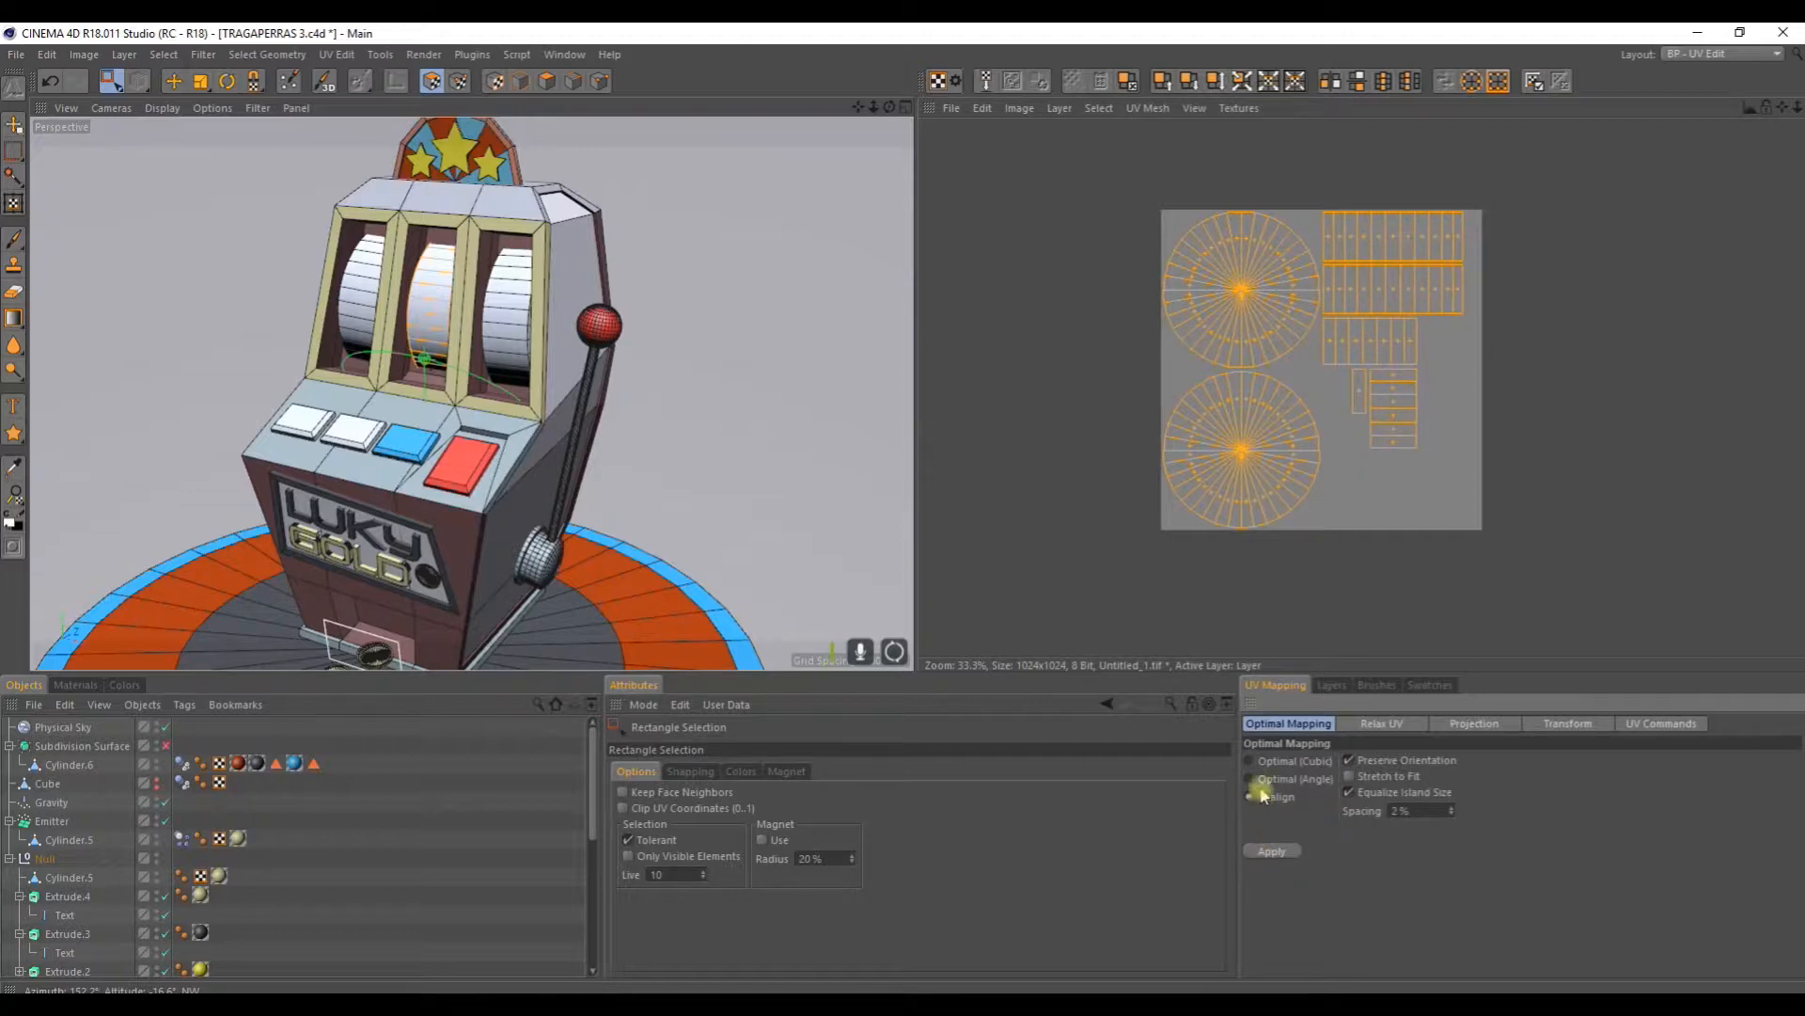
Step: Apply Optimal (Cubic) mapping with 2% spacing to all of the middle reel's UVs
{"action": "left_click", "coordinate": [1250, 762]}
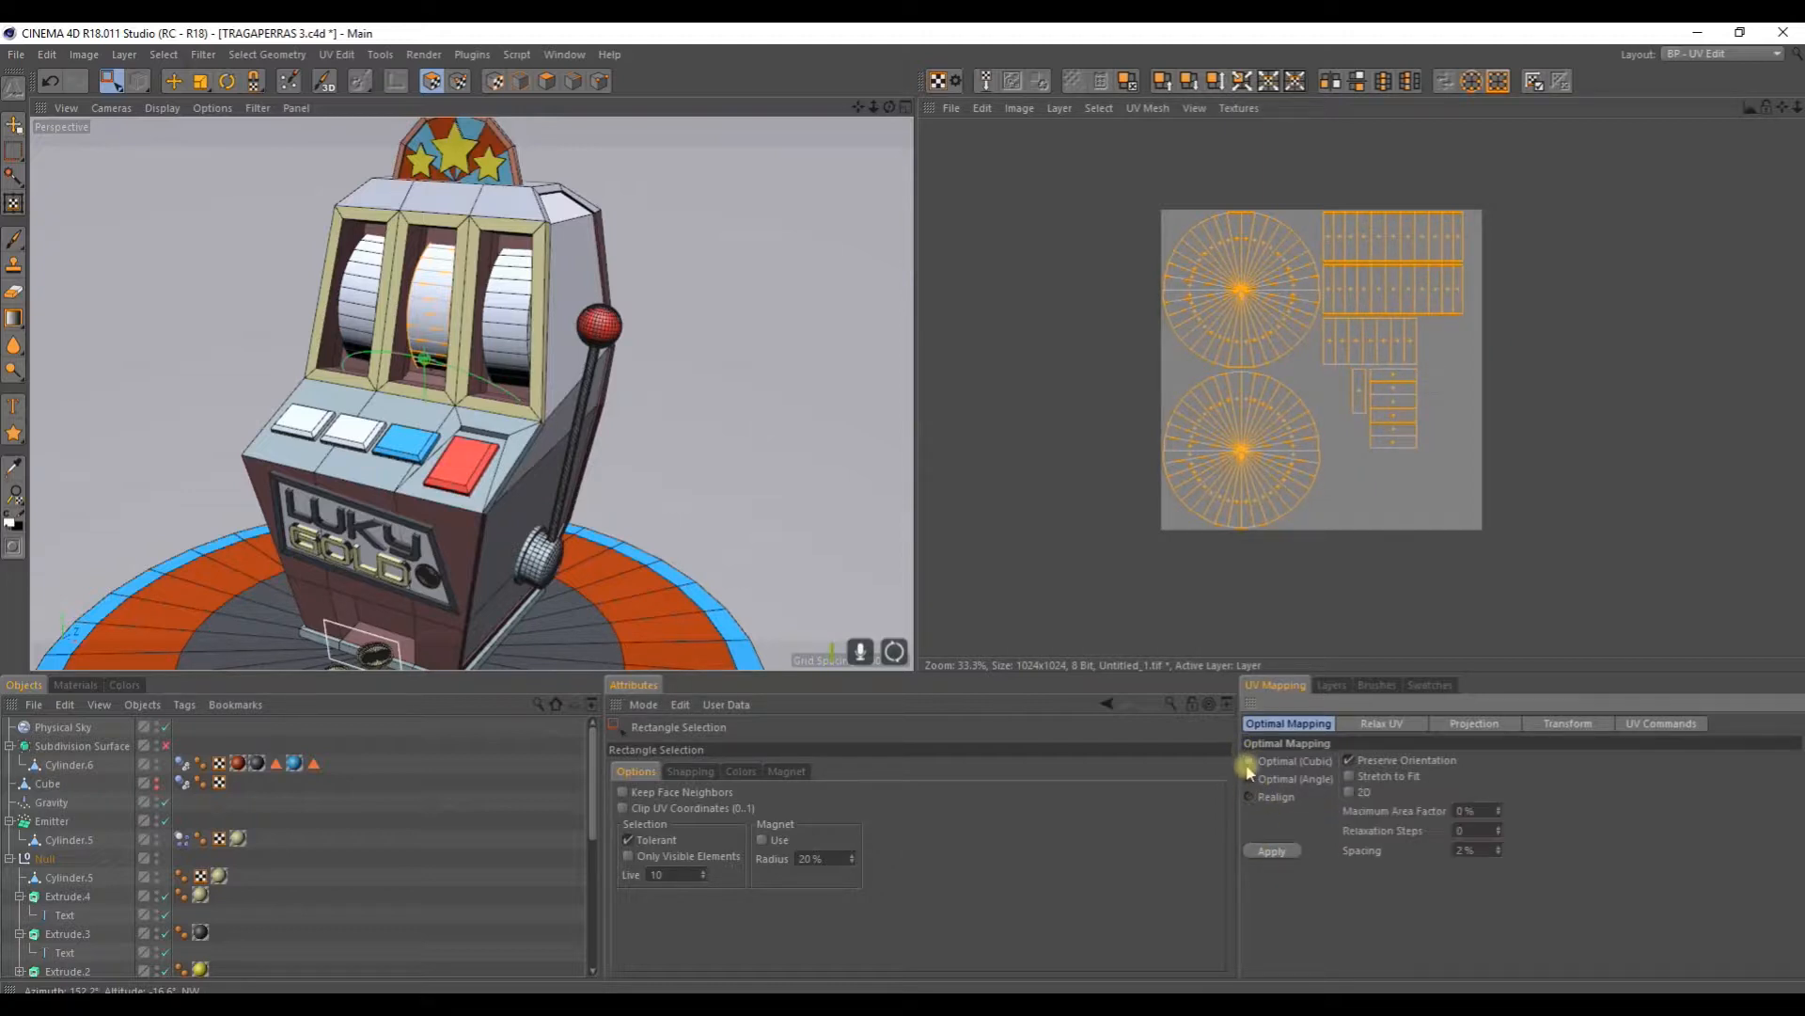
{"action": "left_click", "coordinate": [1261, 852]}
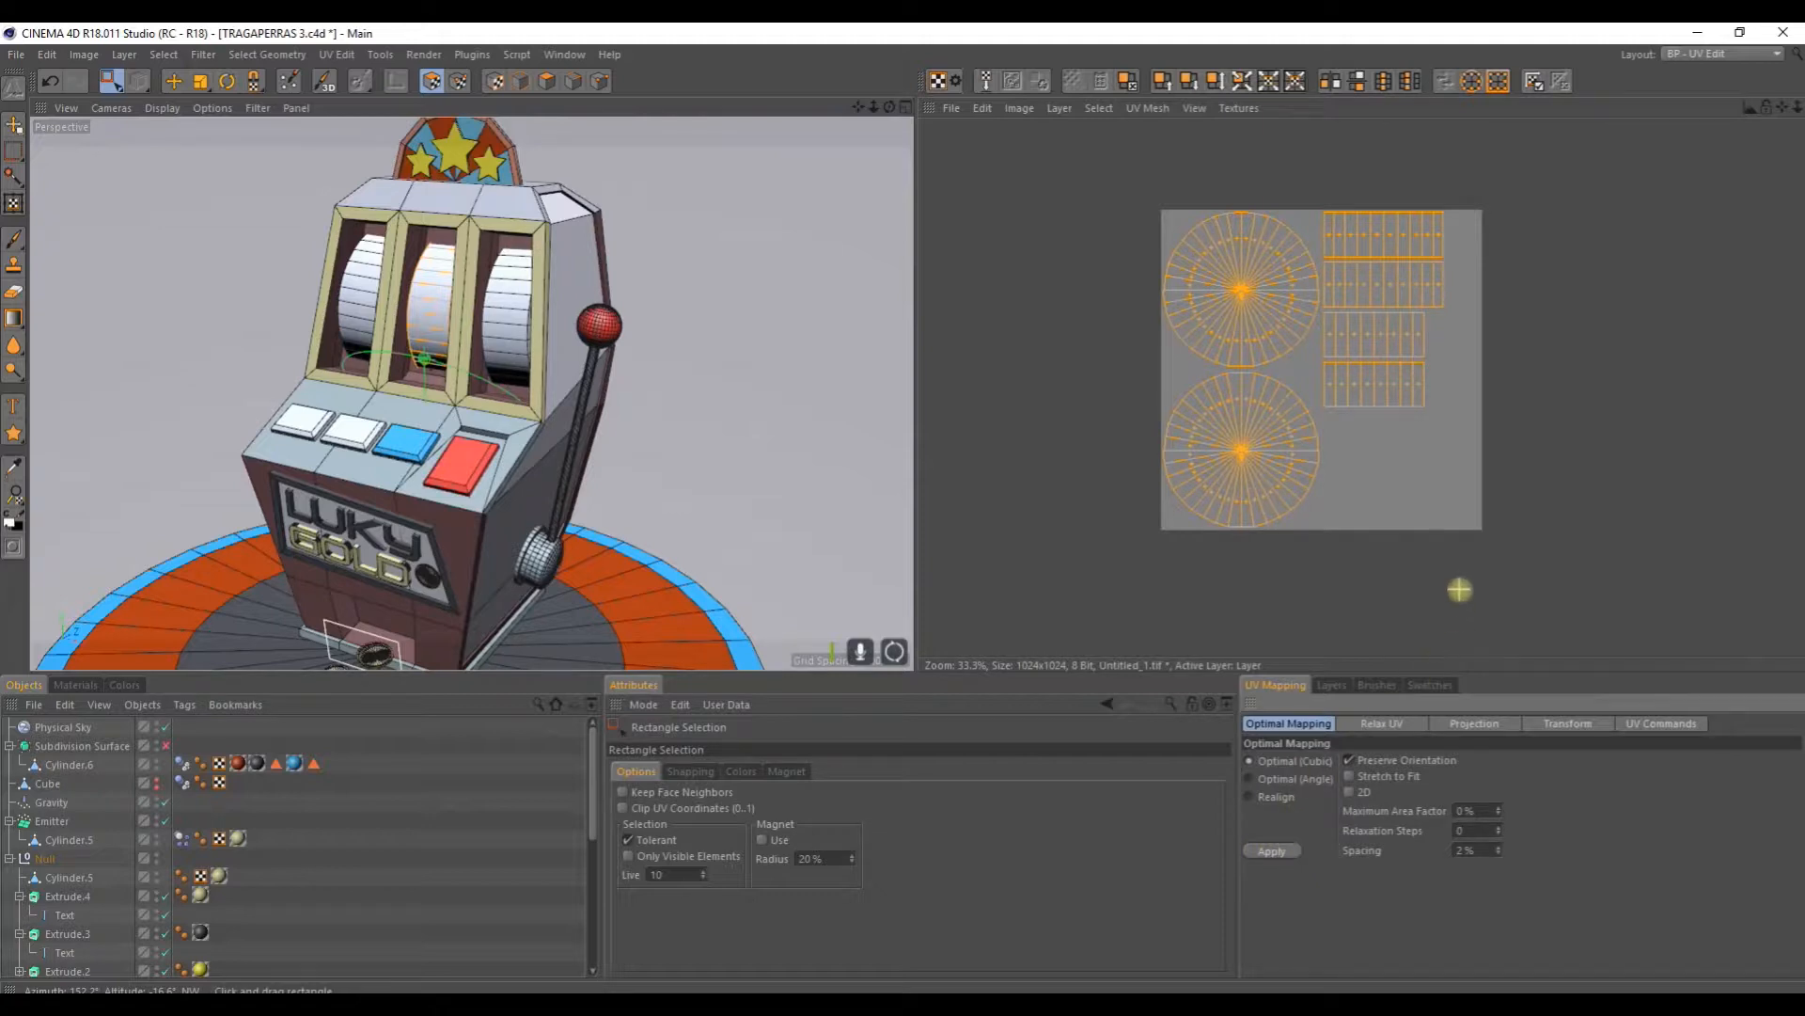
{"action": "scroll", "coordinate": [1408, 367], "scroll_direction": "up", "scroll_amount": 2}
{"action": "scroll", "coordinate": [1411, 362], "scroll_direction": "down", "scroll_amount": 1}
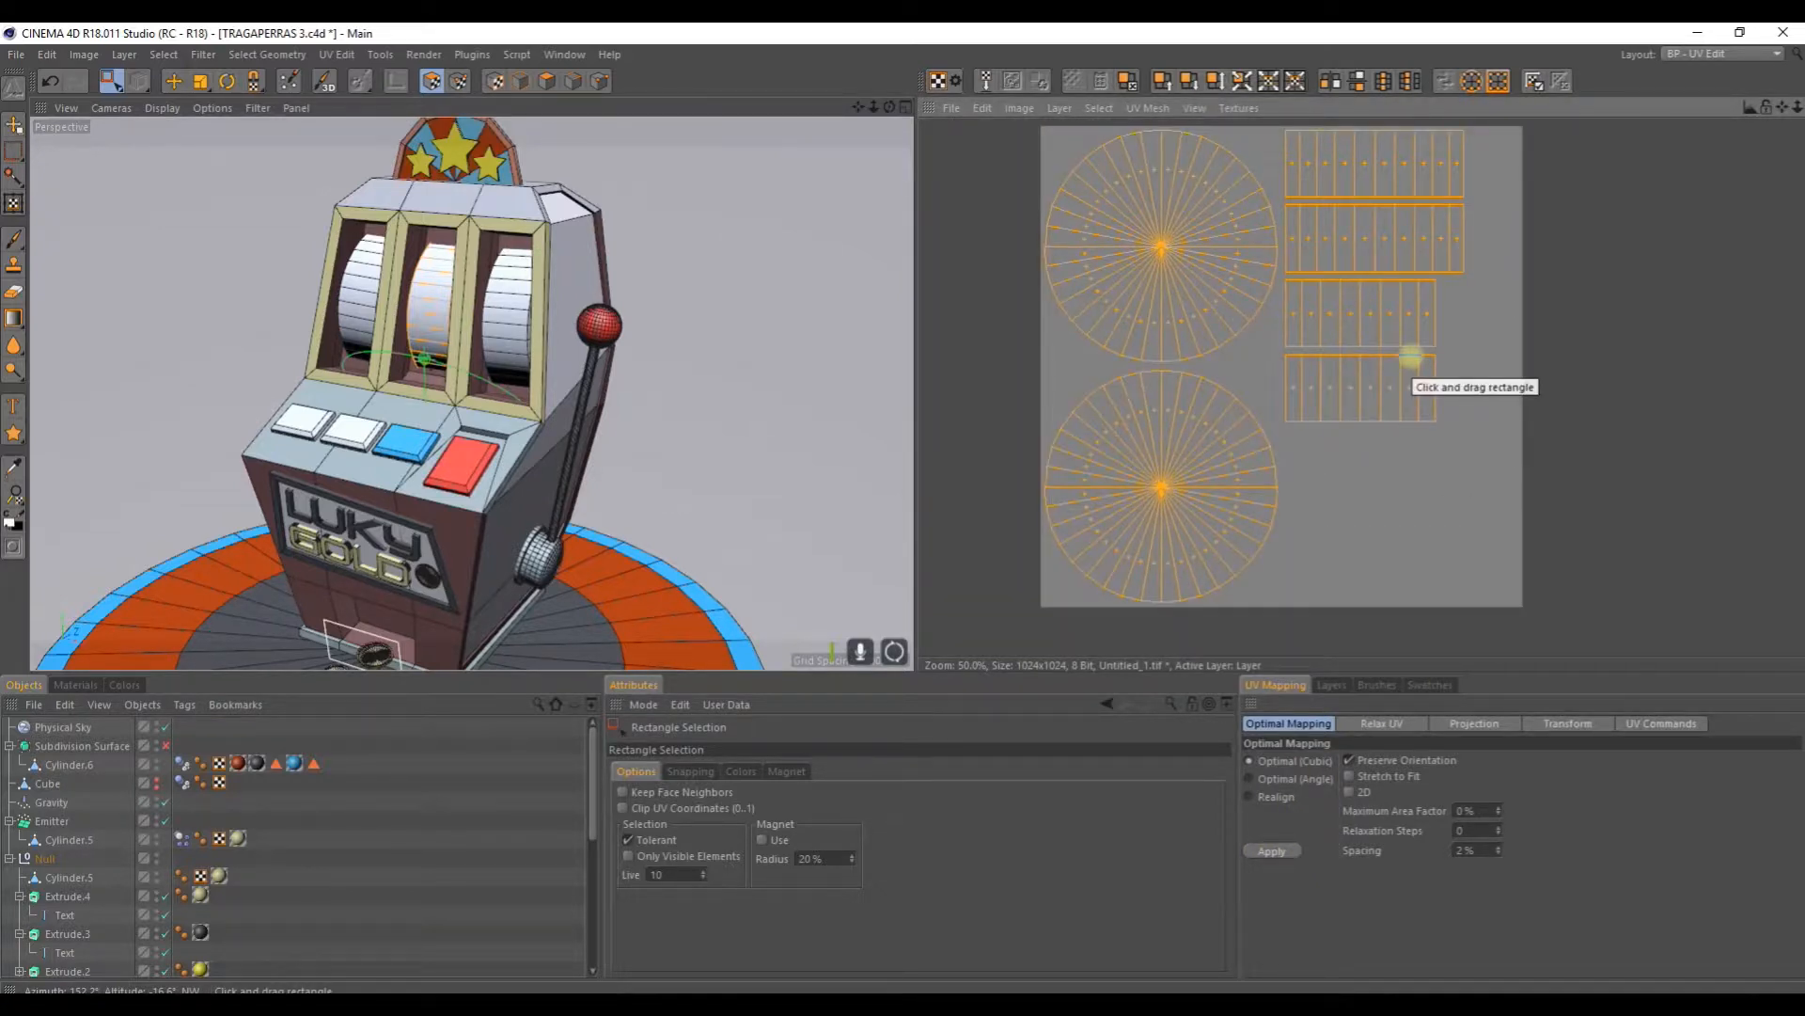
{"action": "scroll", "coordinate": [1410, 357], "scroll_direction": "down", "scroll_amount": 1}
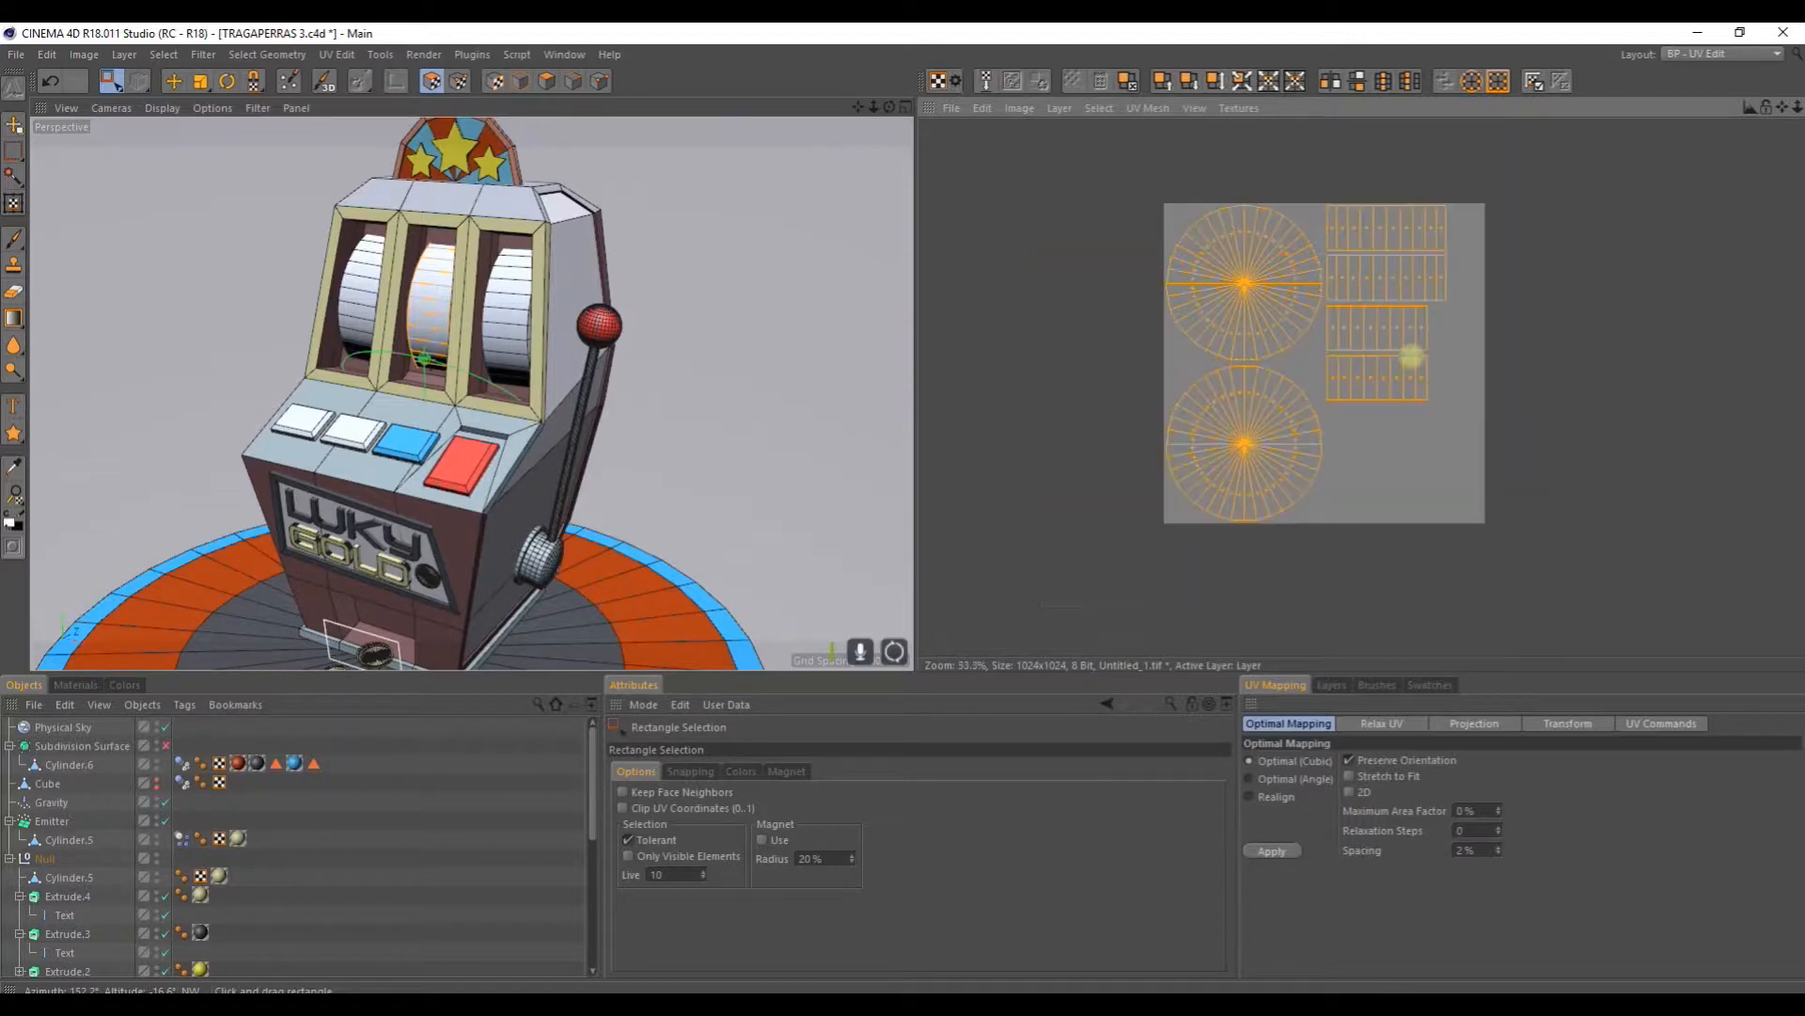
Step: Select only the four rectangular strip islands and remap them with Optimal (Cubic)
{"action": "left_click_drag", "start_coordinate": [1478, 186], "coordinate": [1325, 411]}
{"action": "left_click", "coordinate": [1271, 851]}
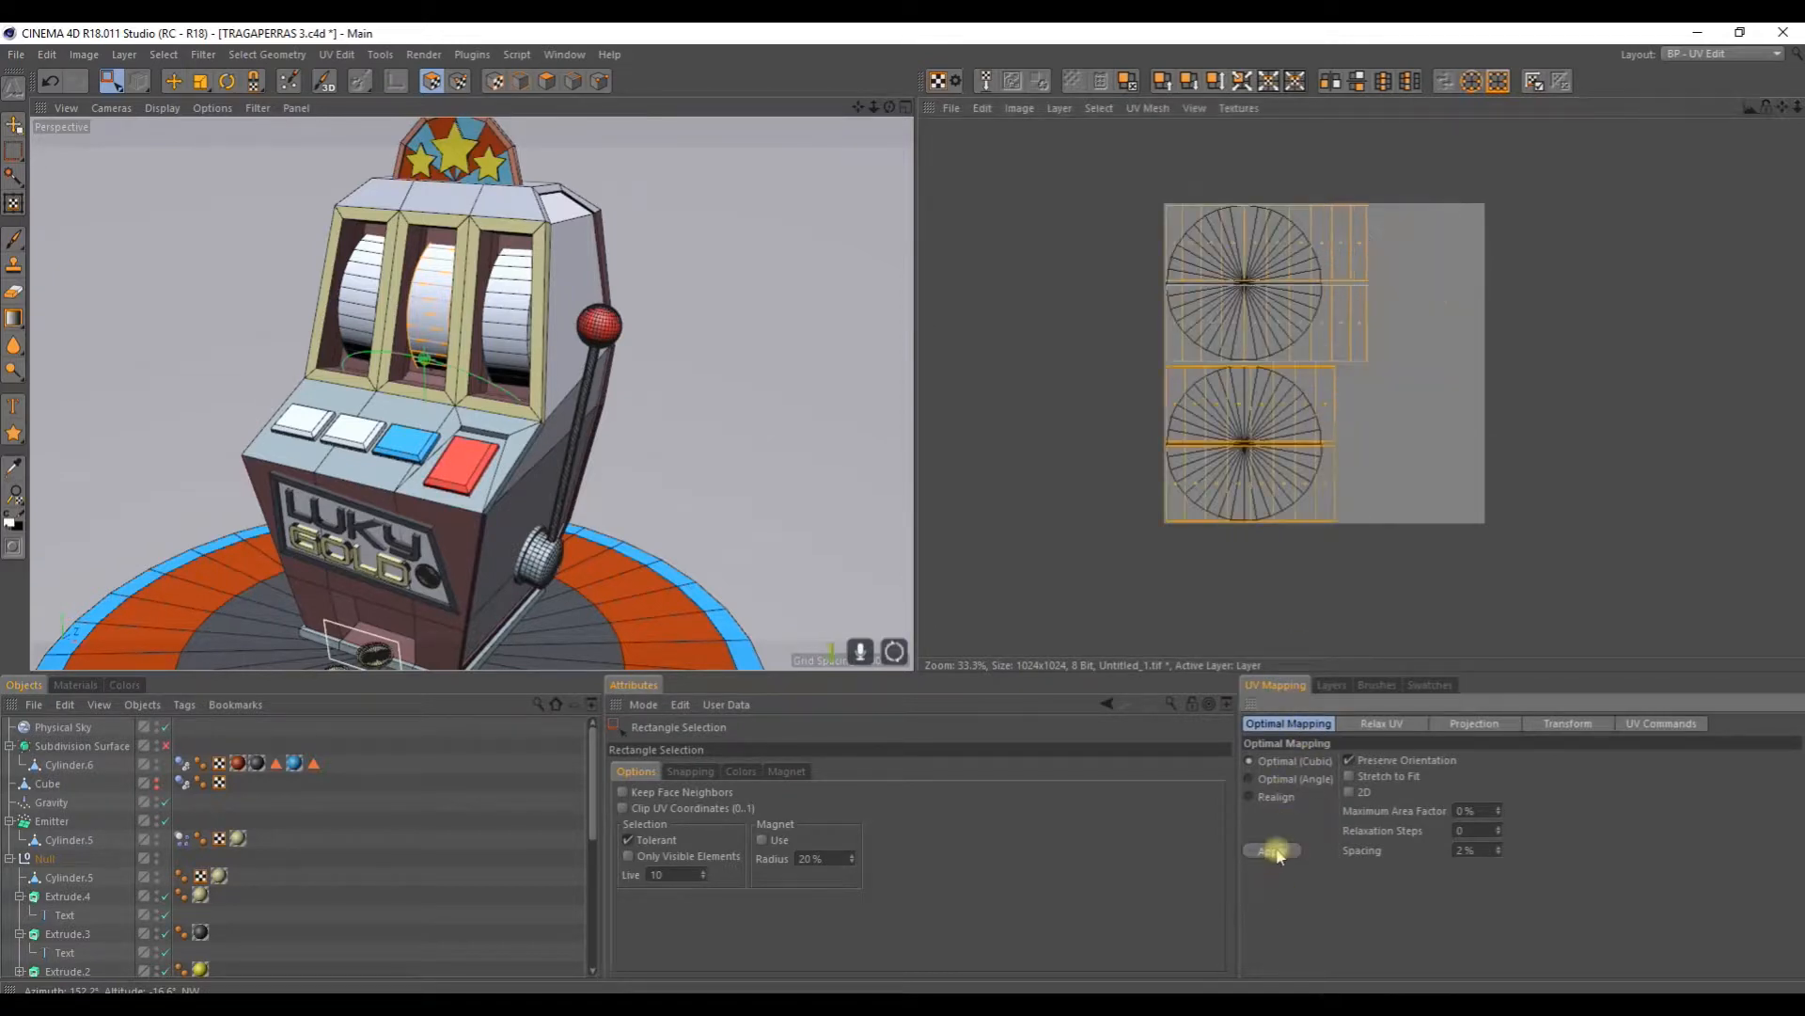
Step: Try the Optimal (Angle) and Realign mappings on the strip islands and return to Optimal (Cubic)
{"action": "left_click", "coordinate": [1250, 777]}
{"action": "left_click", "coordinate": [1269, 852]}
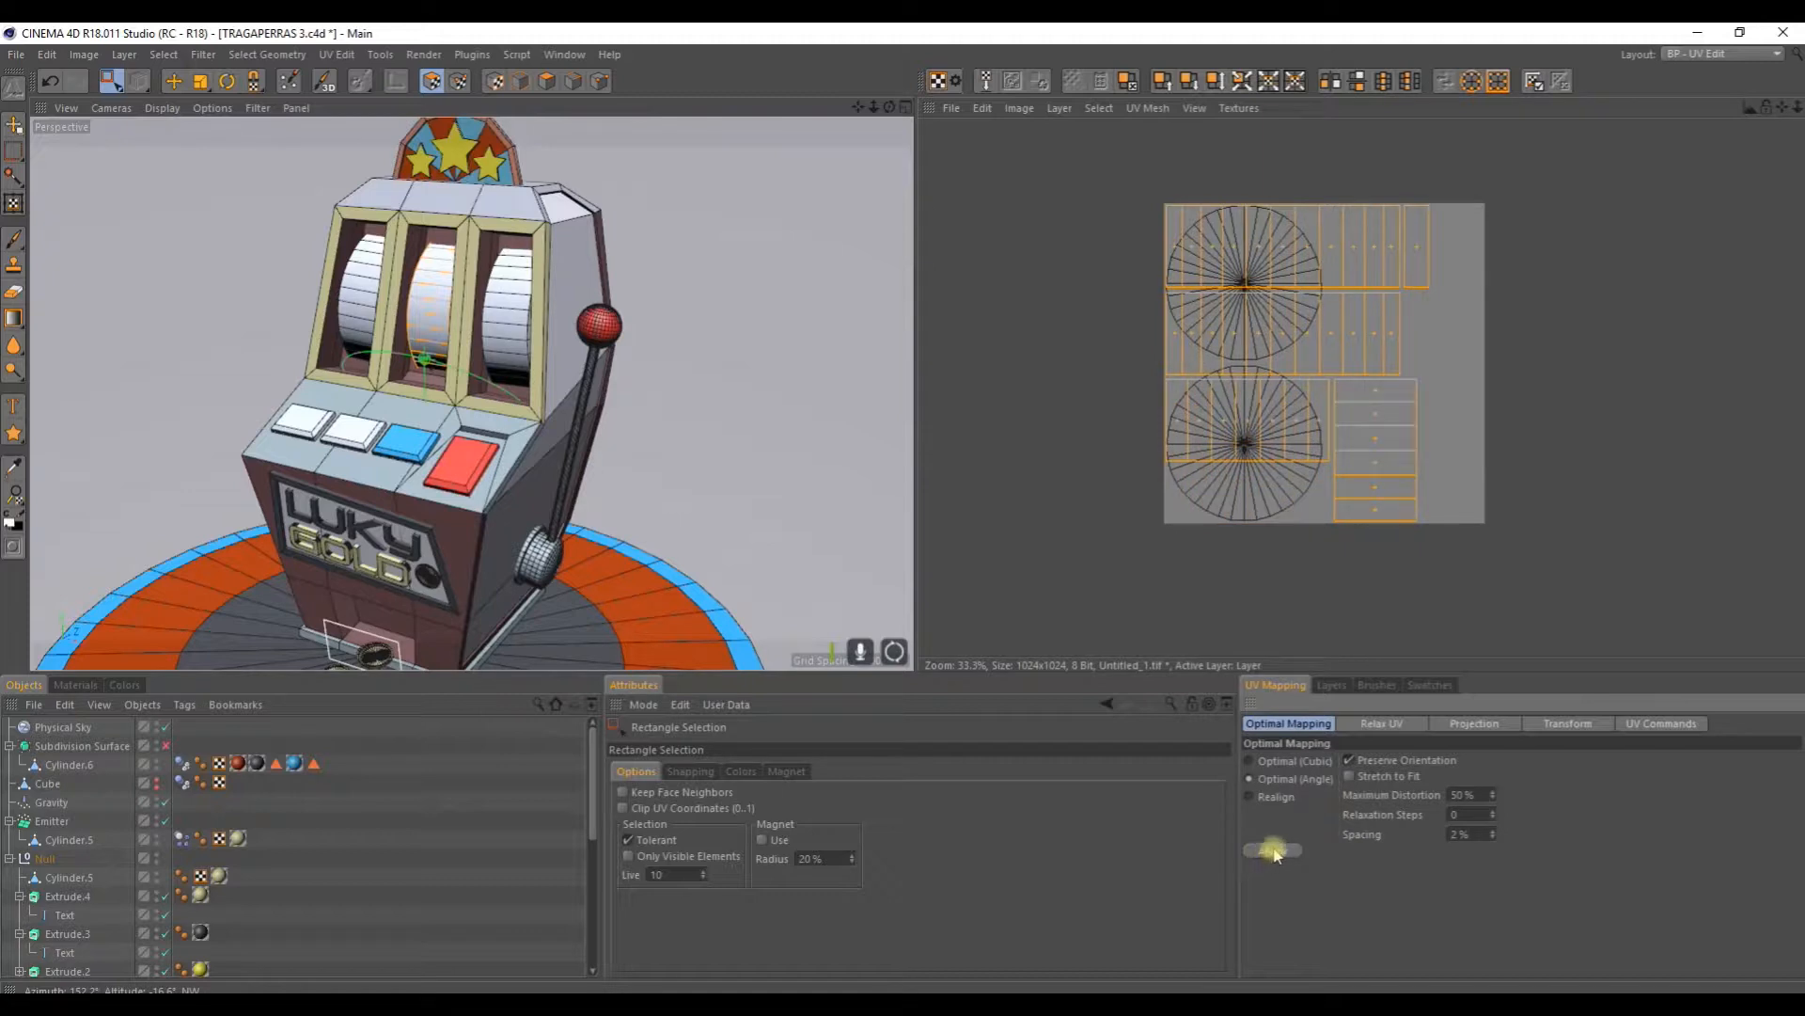
{"action": "left_click", "coordinate": [1249, 797]}
{"action": "left_click", "coordinate": [1267, 851]}
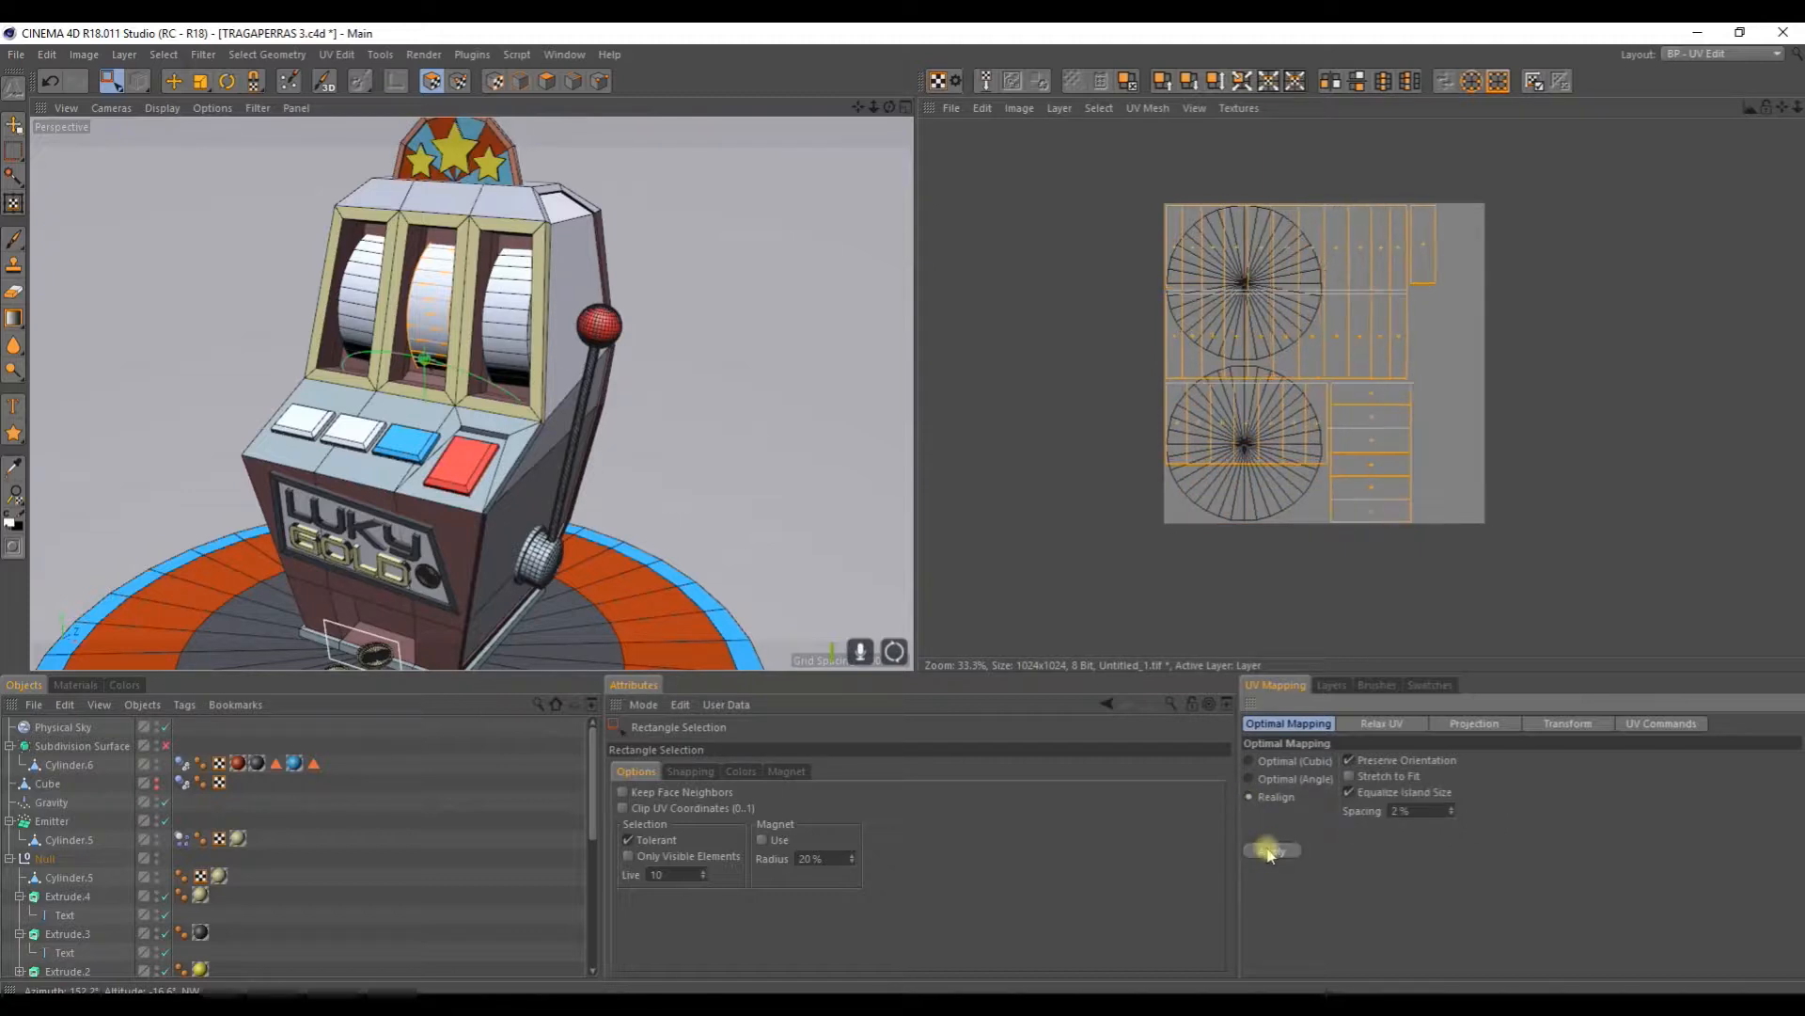
{"action": "left_click", "coordinate": [1250, 762]}
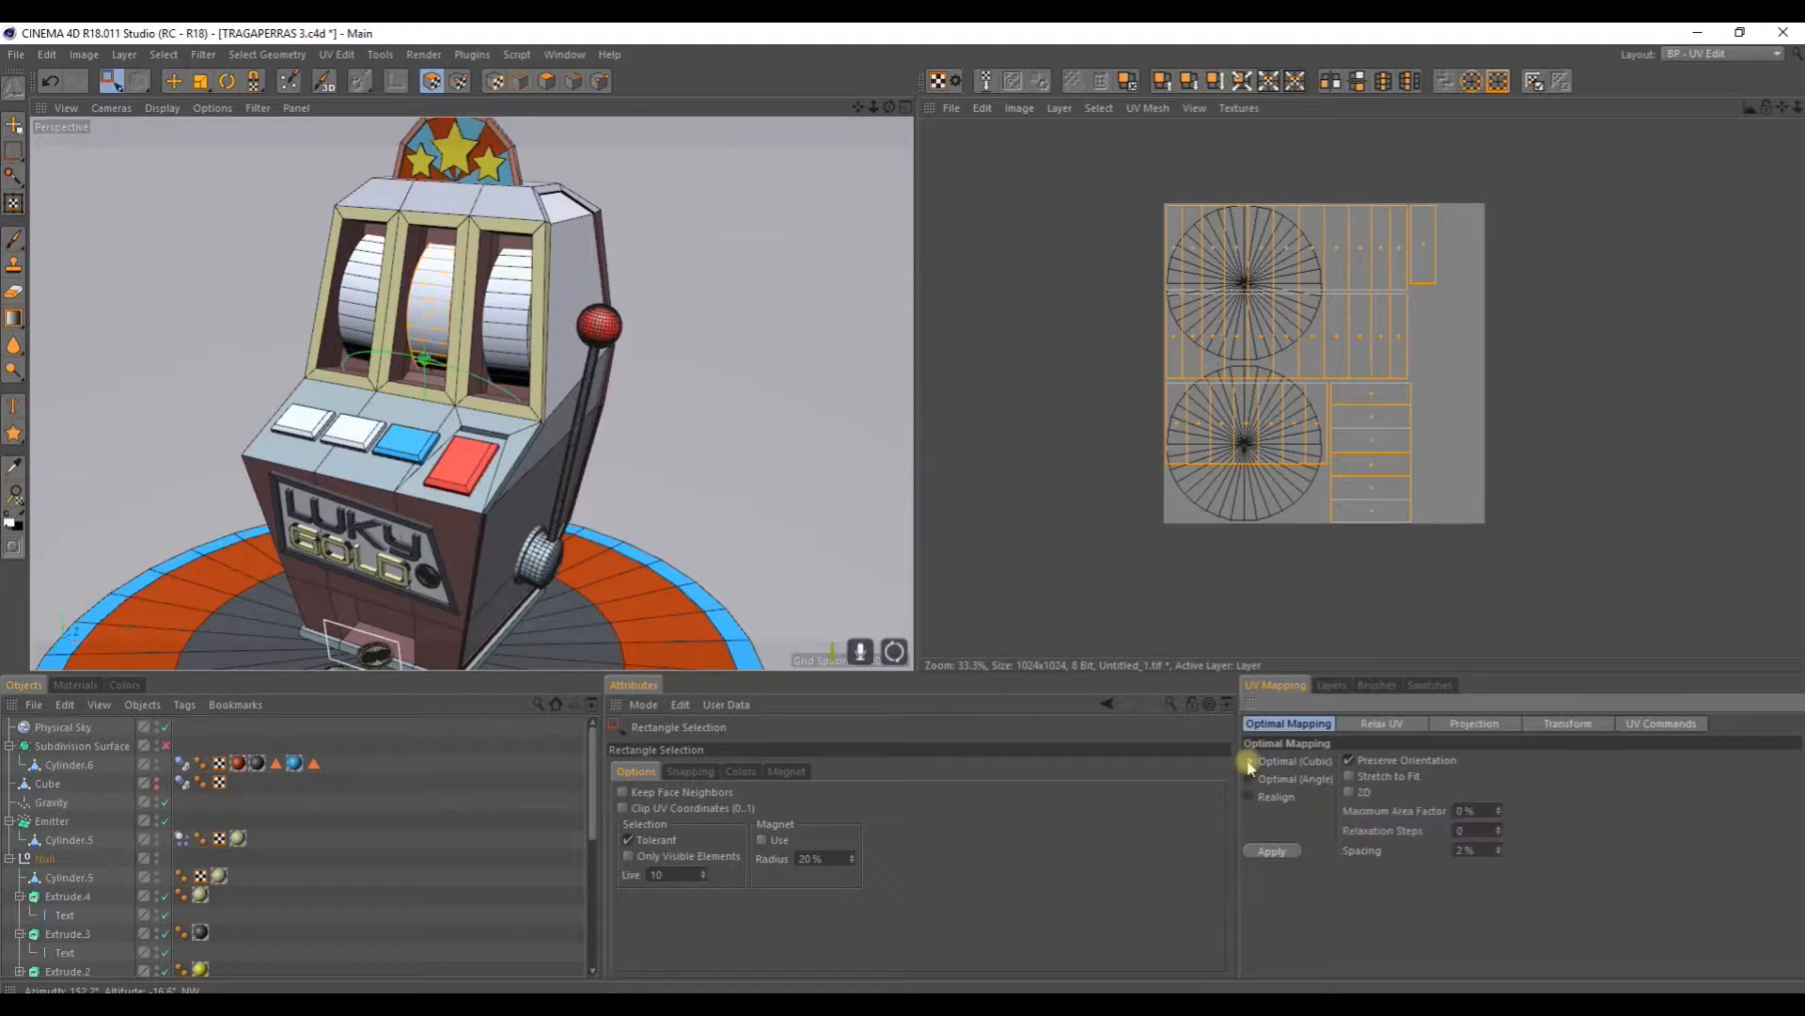
{"action": "left_click", "coordinate": [1271, 852]}
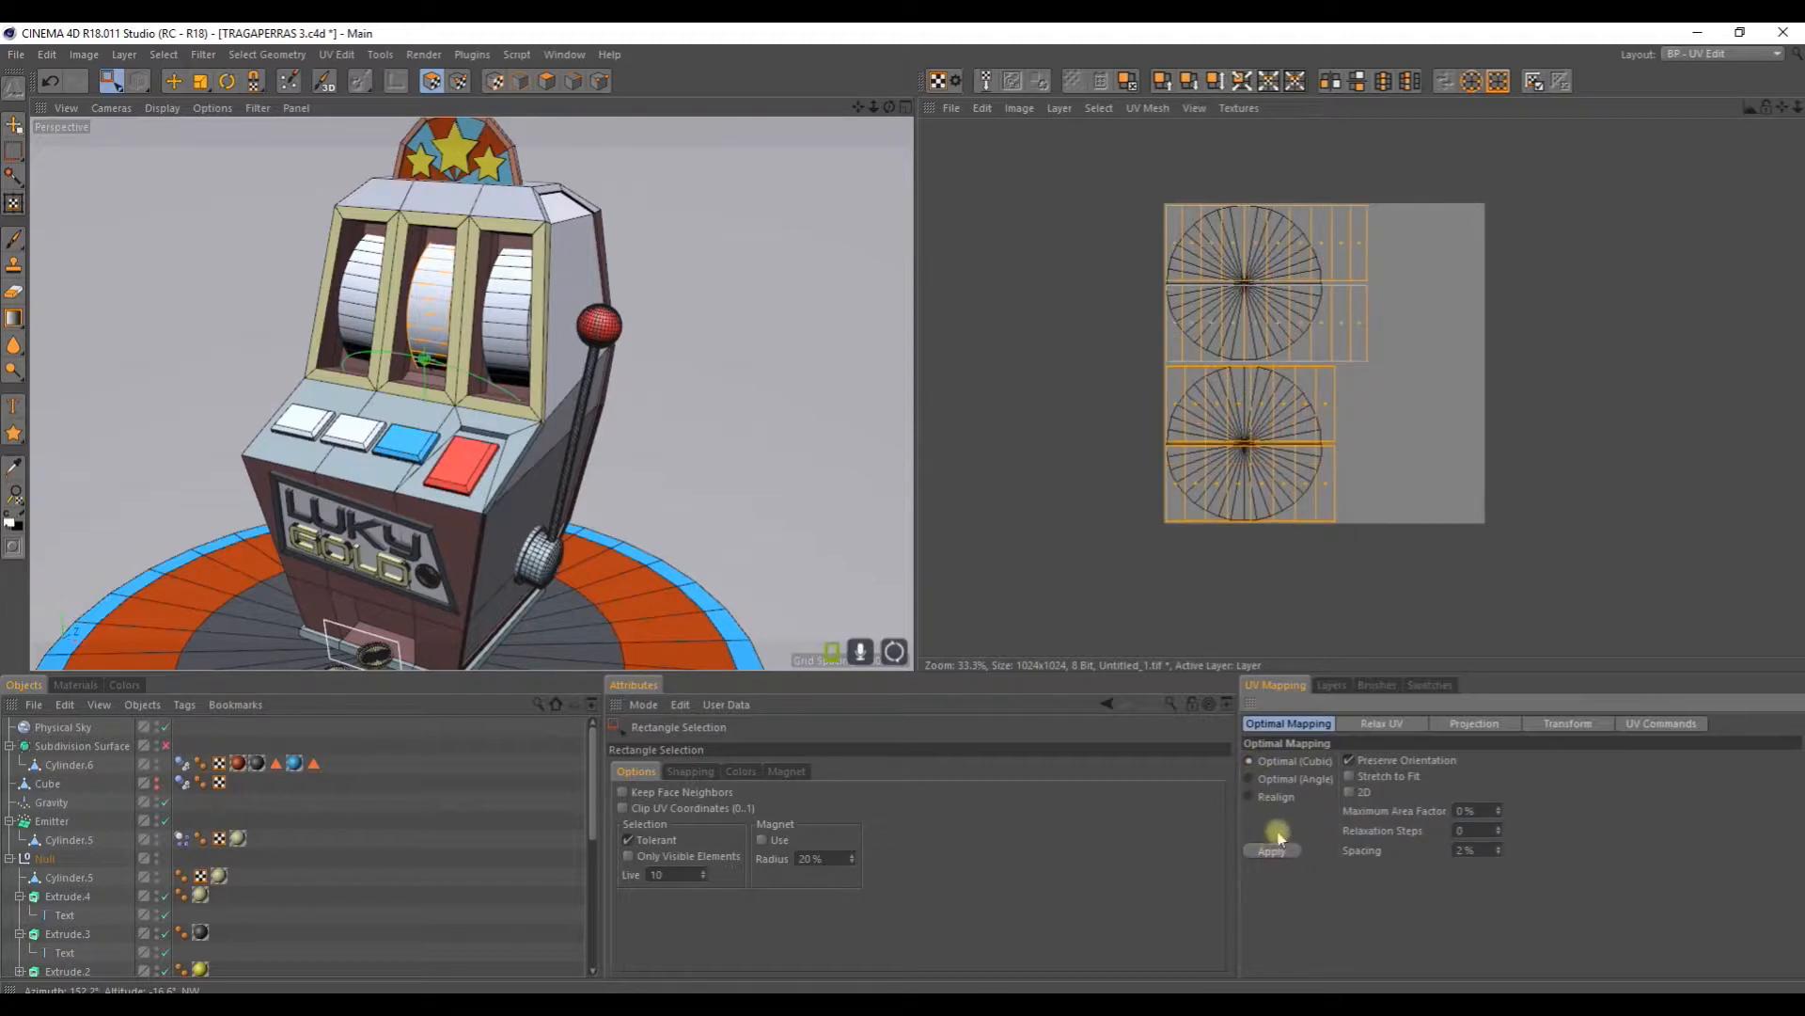
Step: Scale down the selected strip islands and move them beside the two circle islands, inside the texture area
{"action": "left_click", "coordinate": [199, 83]}
{"action": "left_click_drag", "start_coordinate": [1465, 311], "coordinate": [1367, 284]}
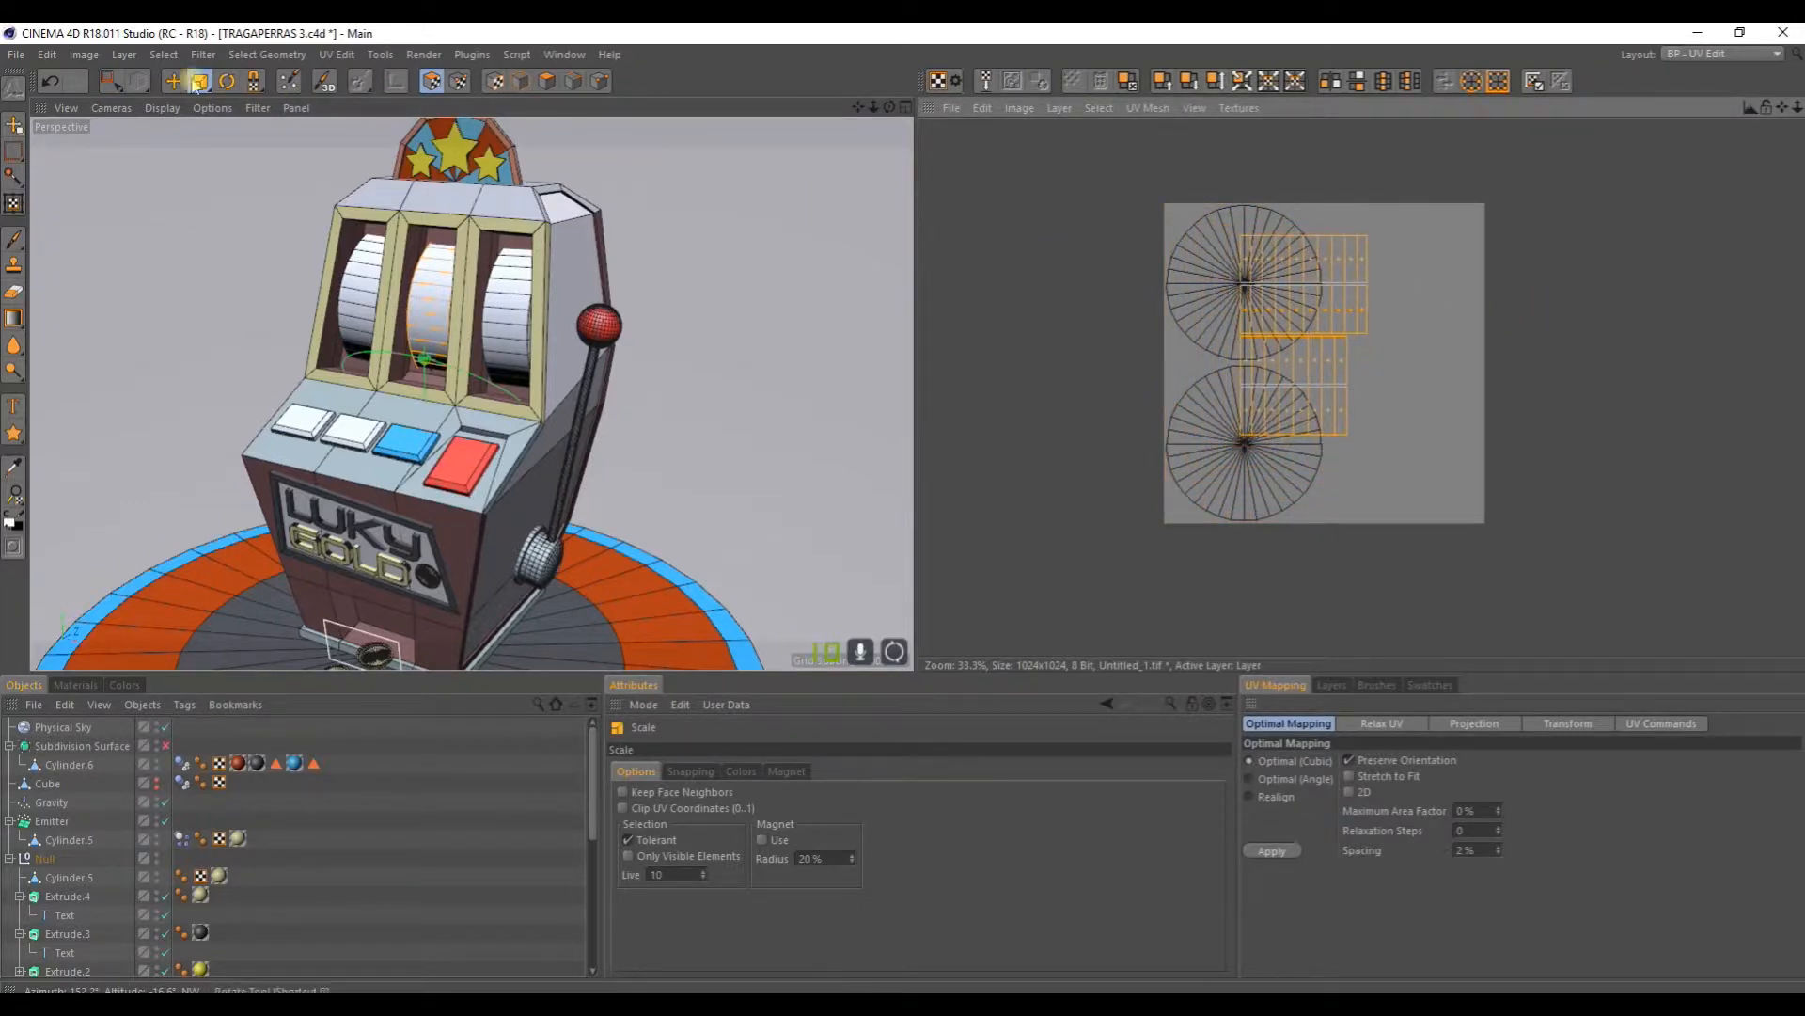
{"action": "key", "text": "e"}
{"action": "left_click_drag", "start_coordinate": [1306, 315], "coordinate": [1401, 298]}
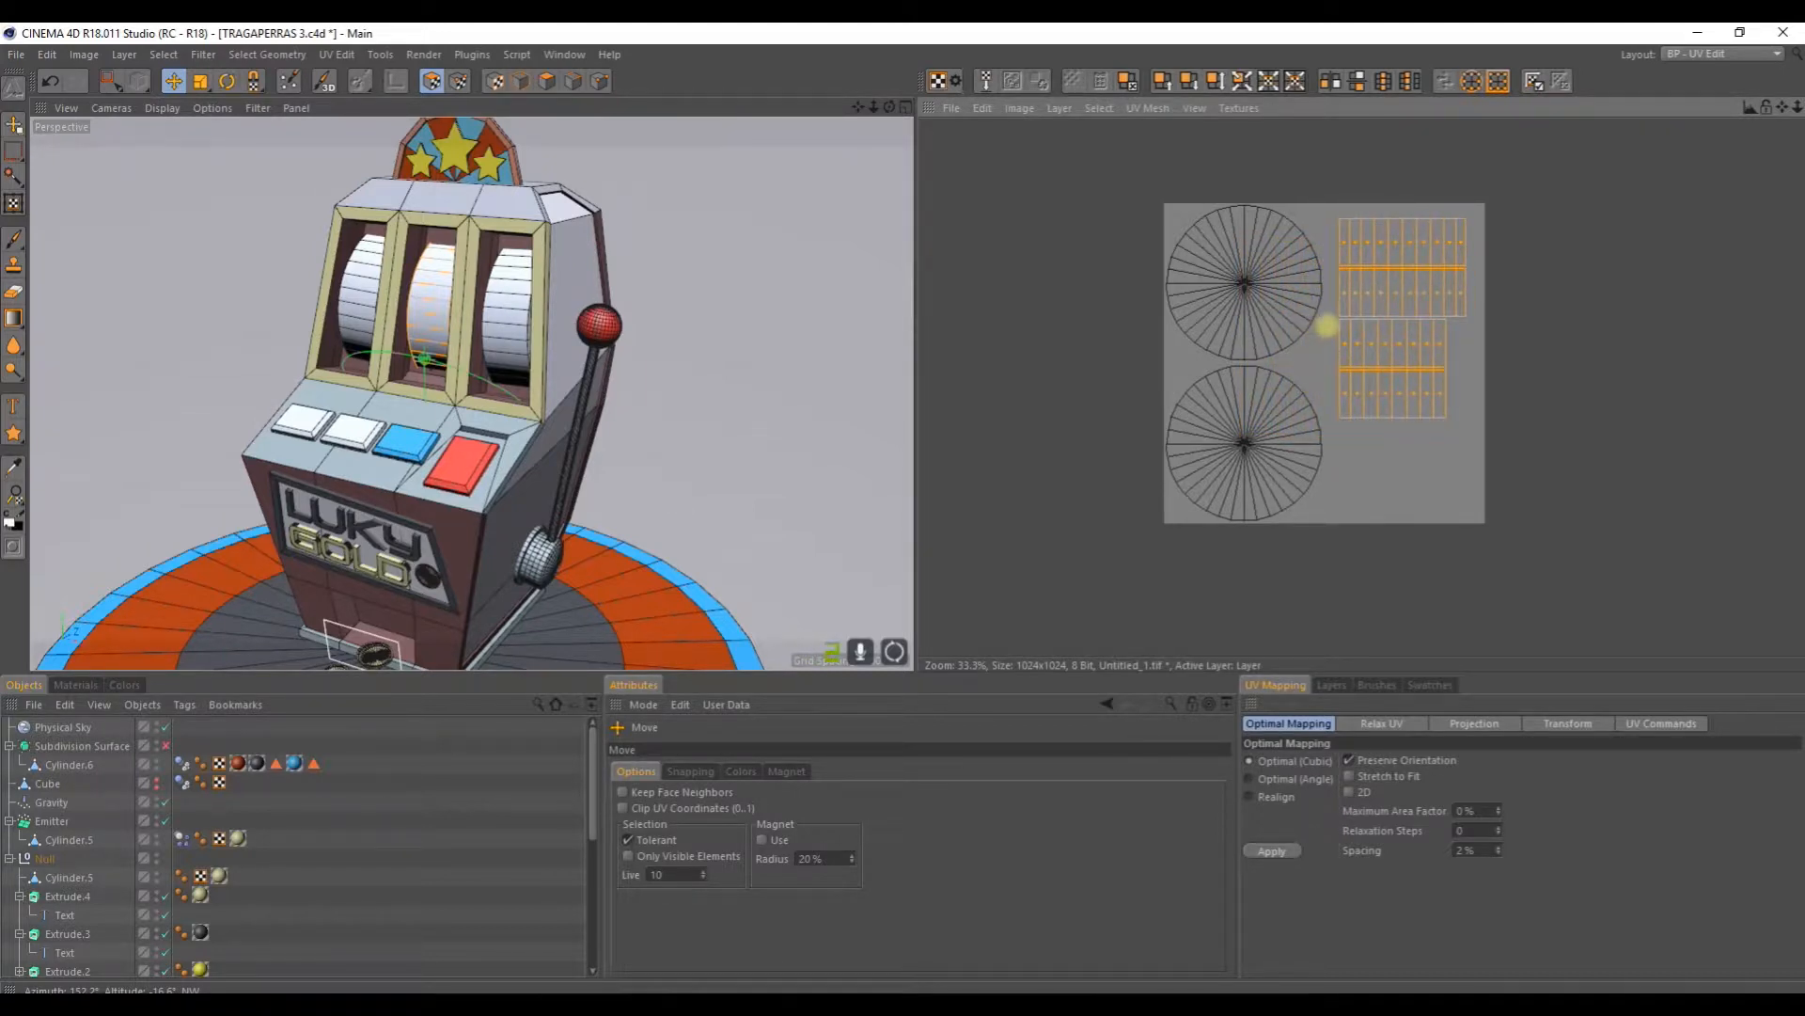
{"action": "scroll", "coordinate": [1402, 358], "scroll_direction": "up", "scroll_amount": 3}
{"action": "scroll", "coordinate": [1411, 358], "scroll_direction": "down", "scroll_amount": 2}
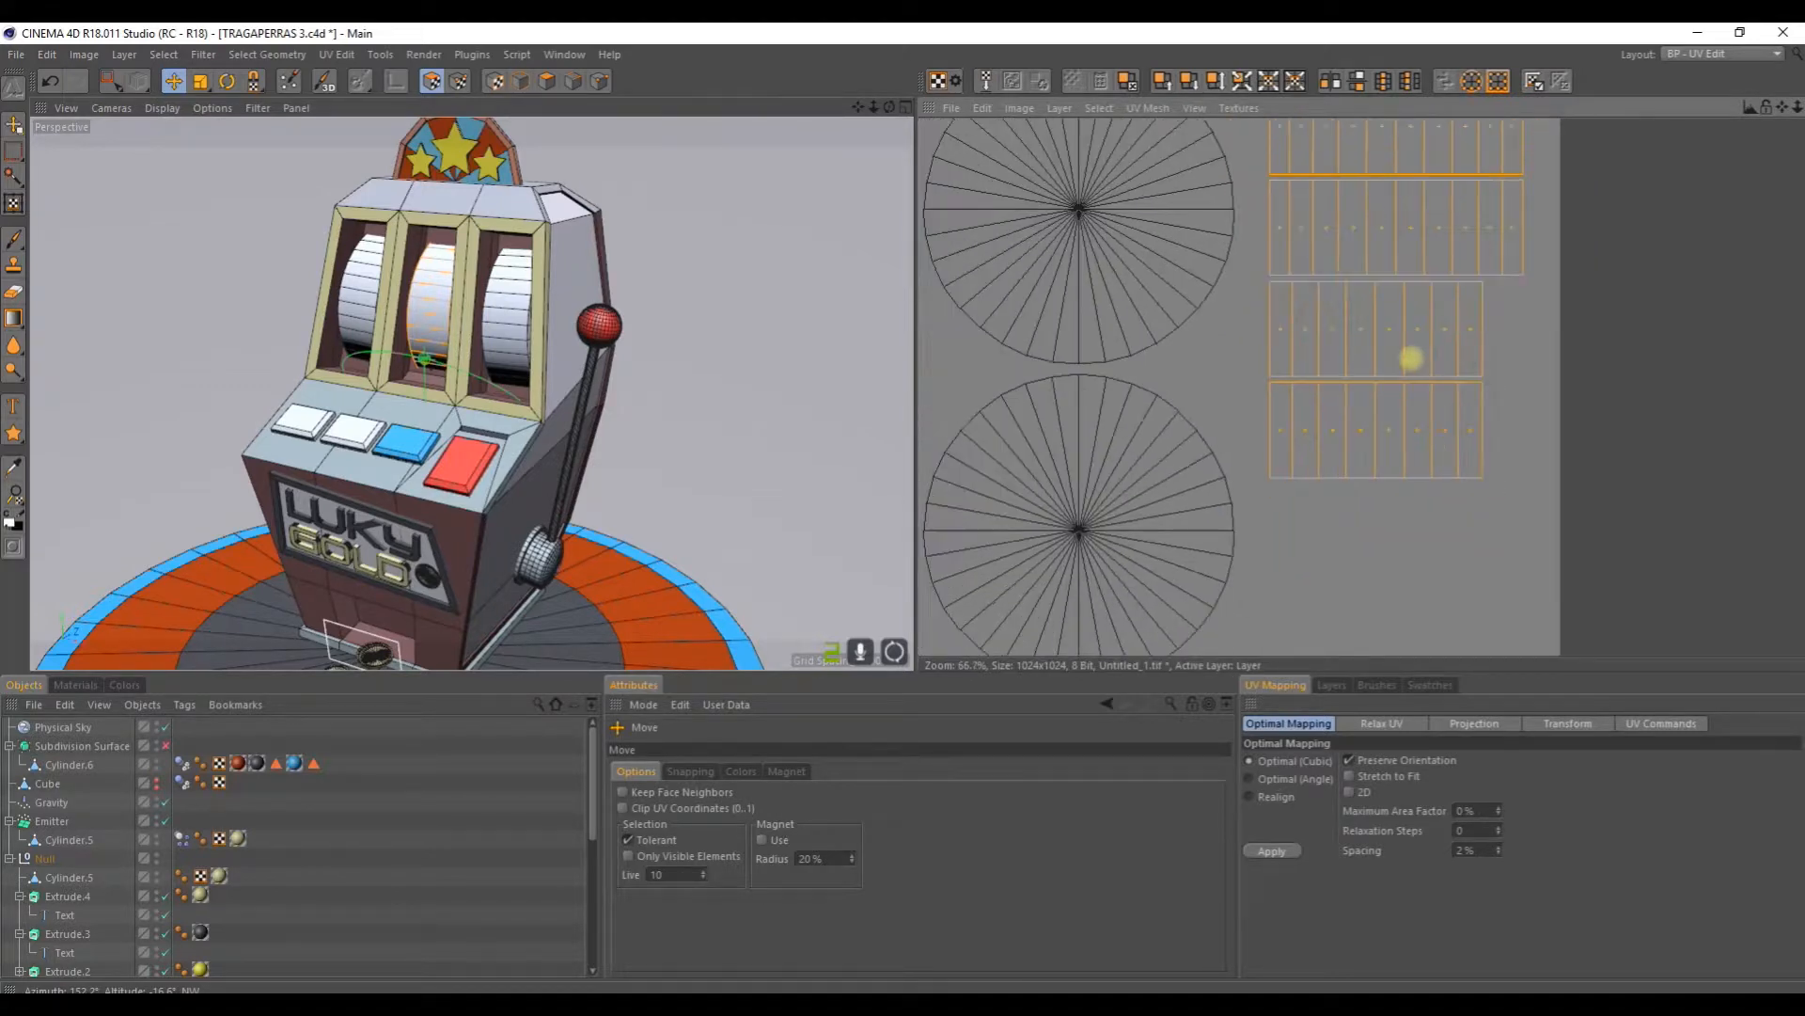
Step: Try a white fill on only the strip polygons and undo it together with the stray UV move
{"action": "left_click", "coordinate": [1348, 691]}
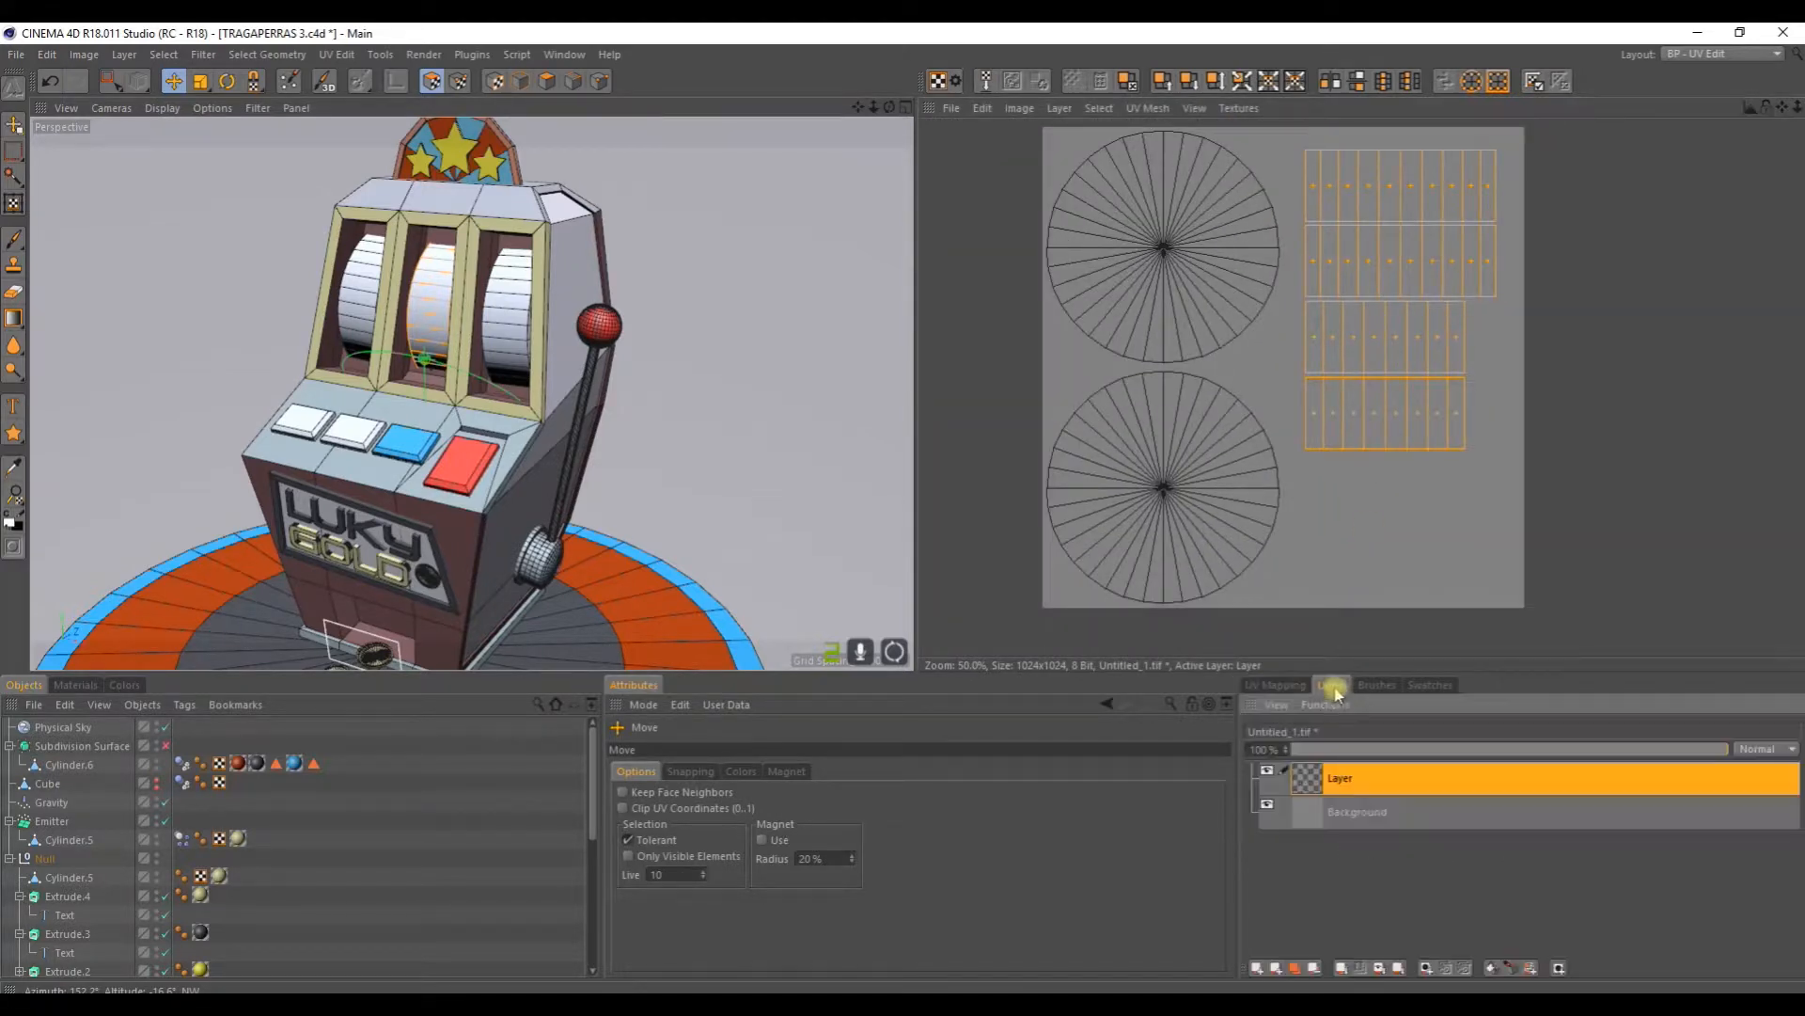
{"action": "left_click", "coordinate": [1492, 967]}
{"action": "scroll", "coordinate": [1145, 382], "scroll_direction": "down", "scroll_amount": 2}
{"action": "left_click_drag", "start_coordinate": [1069, 230], "coordinate": [1155, 372]}
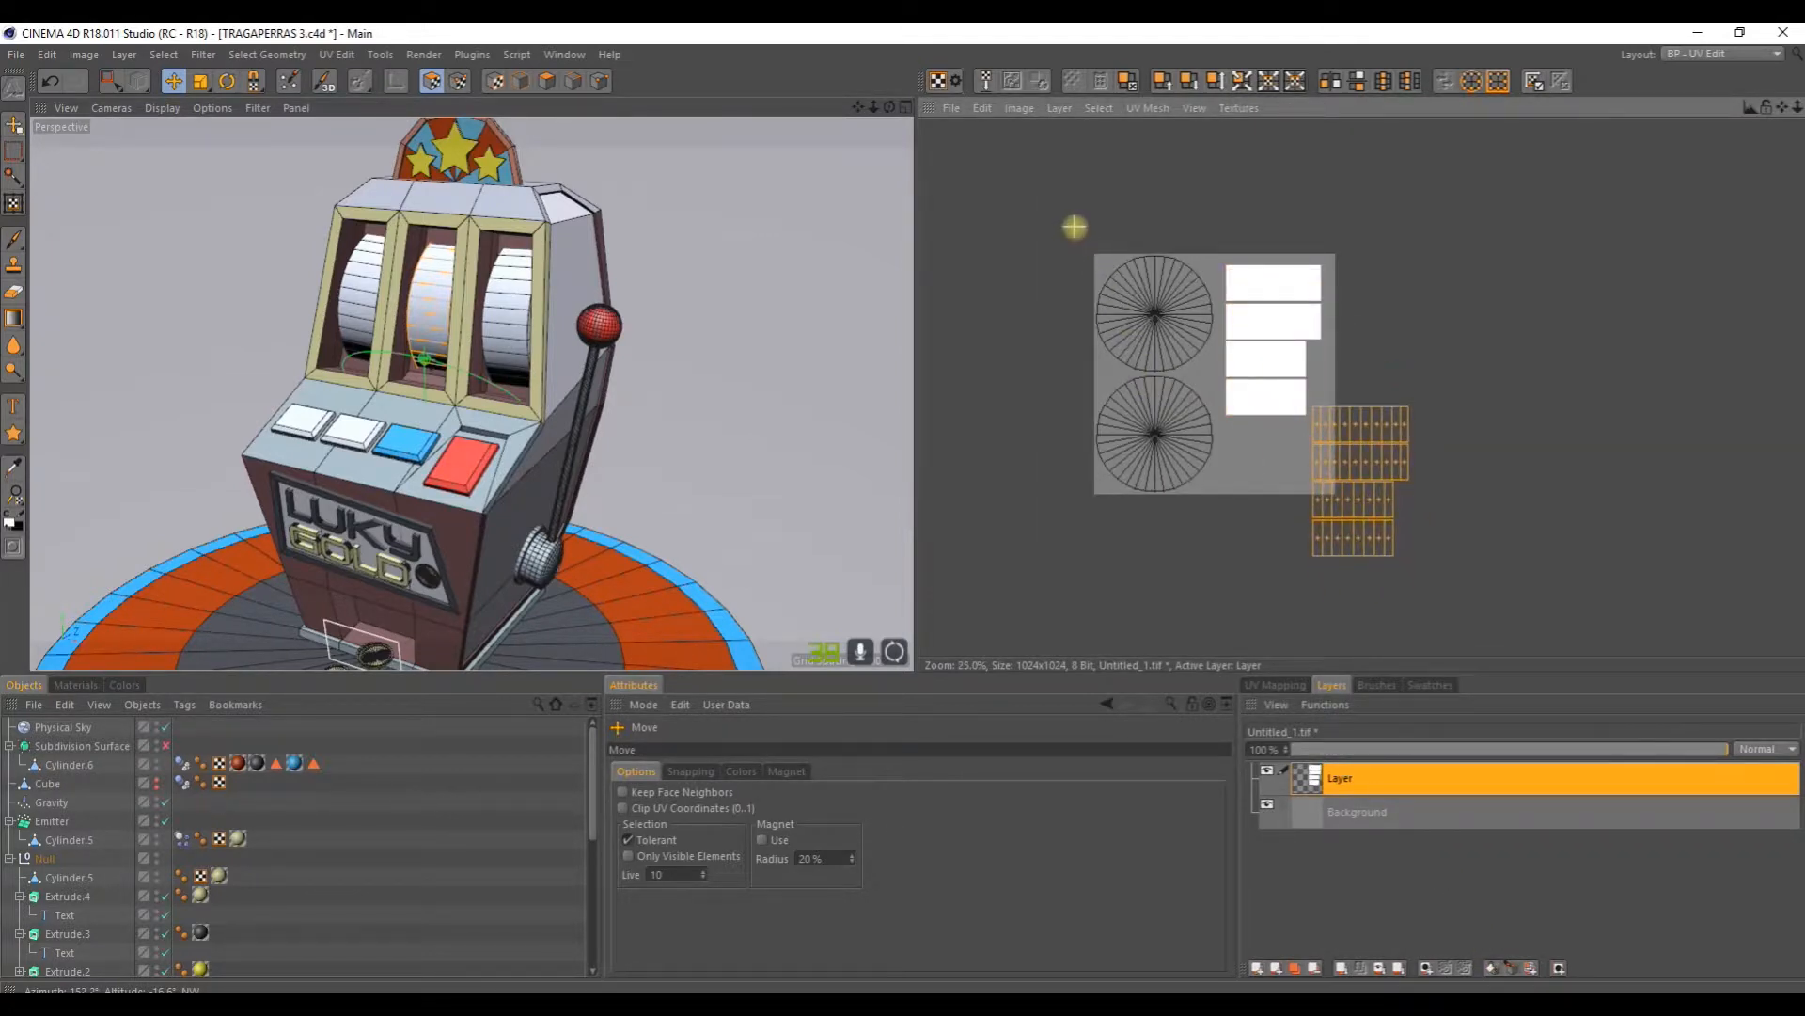
{"action": "key", "text": "ctrl+z"}
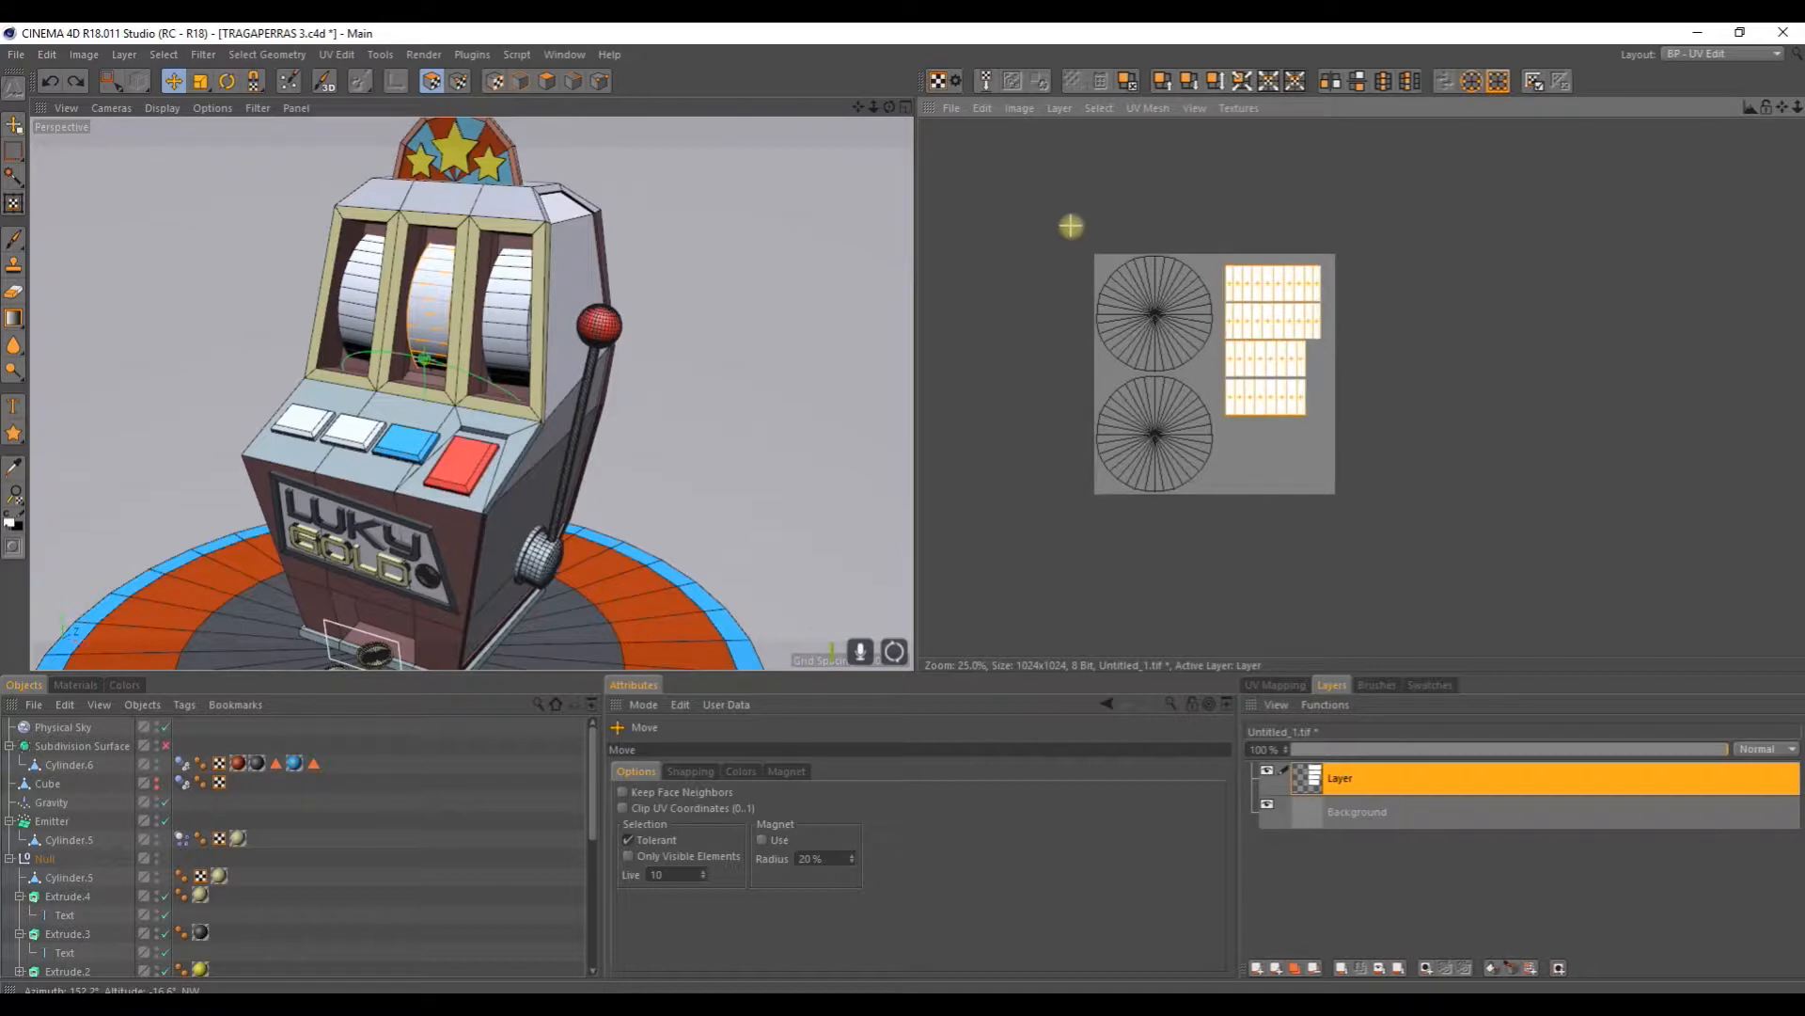
{"action": "left_click", "coordinate": [1071, 226]}
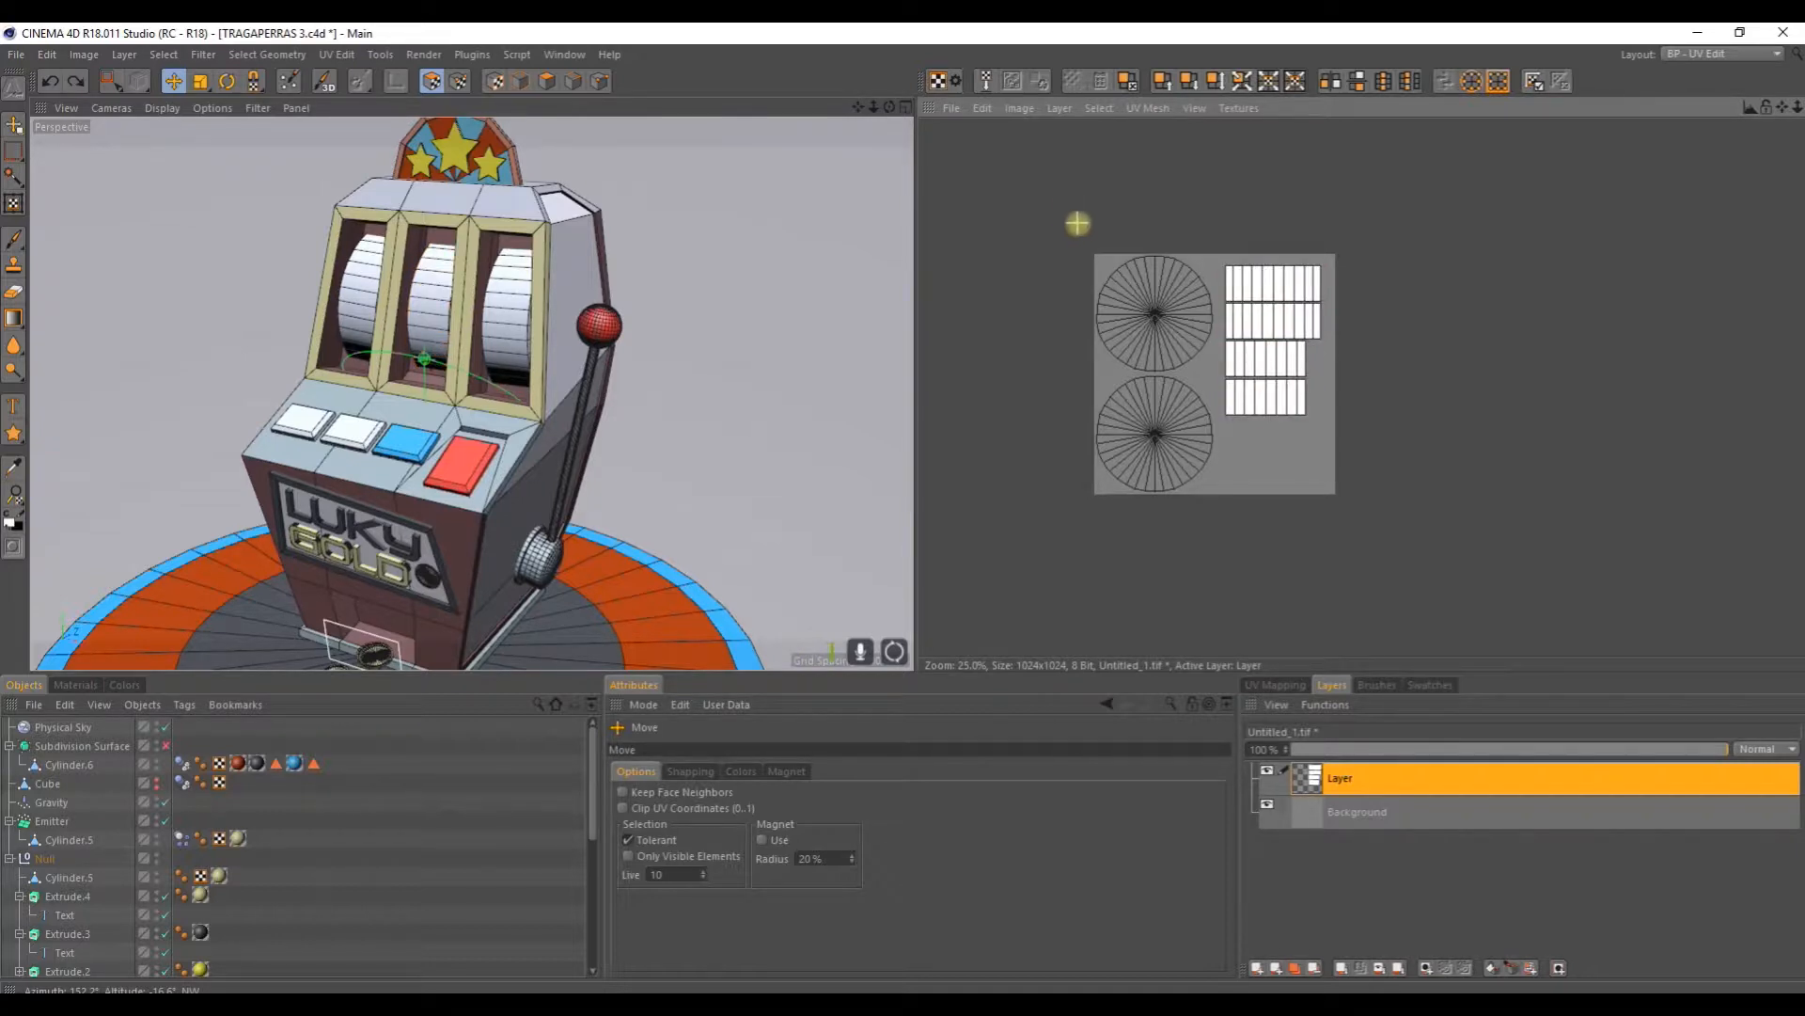
{"action": "key", "text": "ctrl+z"}
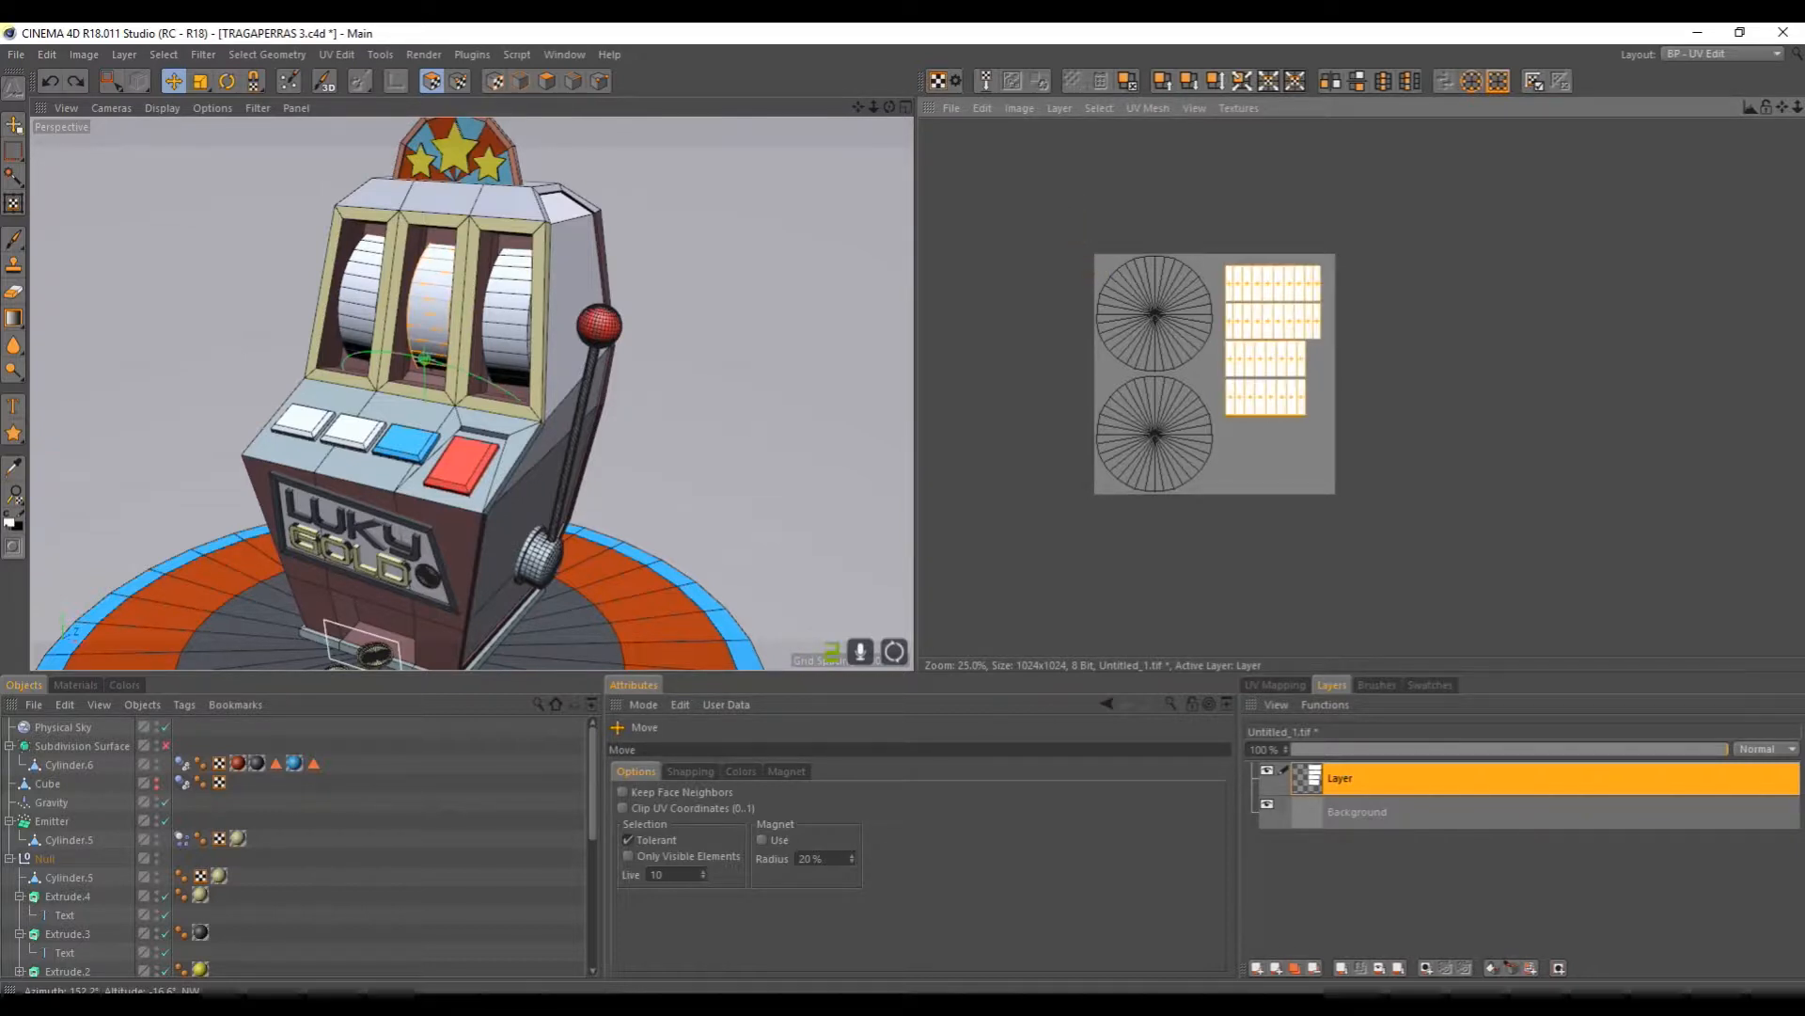
{"action": "left_click", "coordinate": [1057, 219]}
{"action": "key", "text": "ctrl+z"}
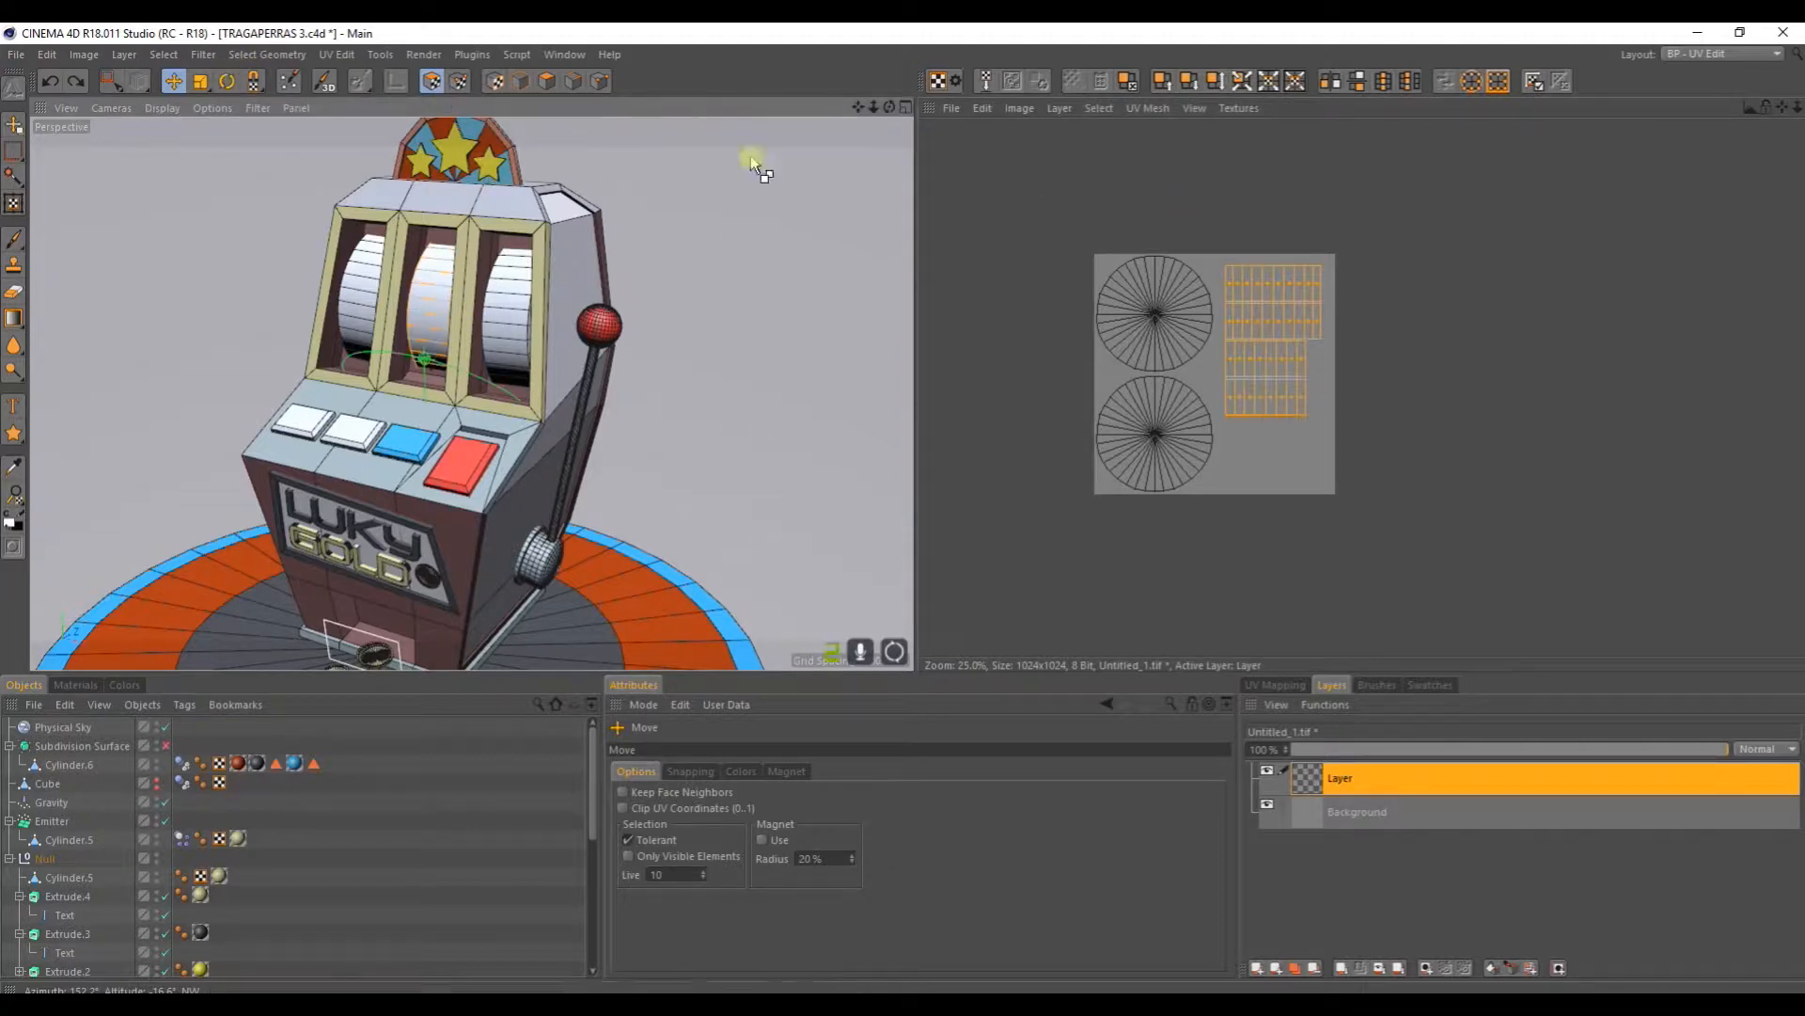
Step: Select all circle and strip islands and fill their polygons with white on the layer above the background
{"action": "left_click", "coordinate": [111, 81]}
{"action": "left_click_drag", "start_coordinate": [1011, 206], "coordinate": [1425, 564]}
{"action": "left_click", "coordinate": [1483, 967]}
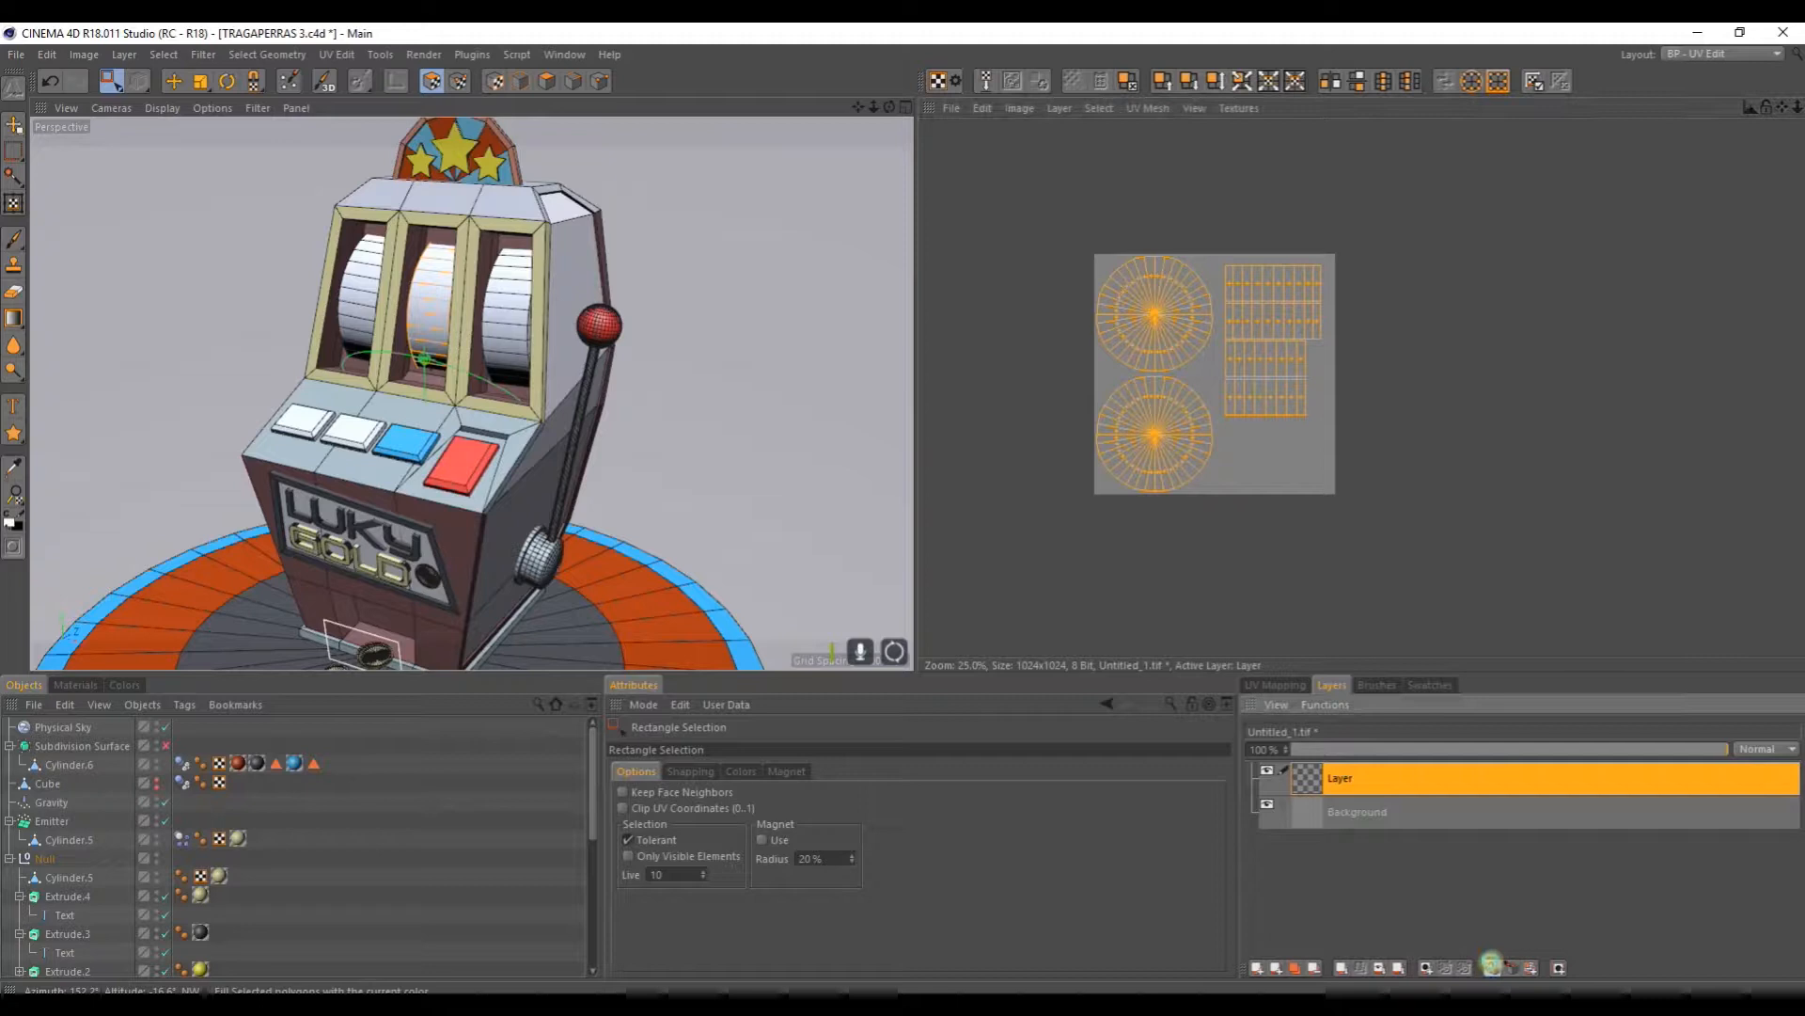
Step: Save the filled texture as a layered TIFF (PSD Layers) named TEX in the Escritorio folder
{"action": "left_click", "coordinate": [951, 109]}
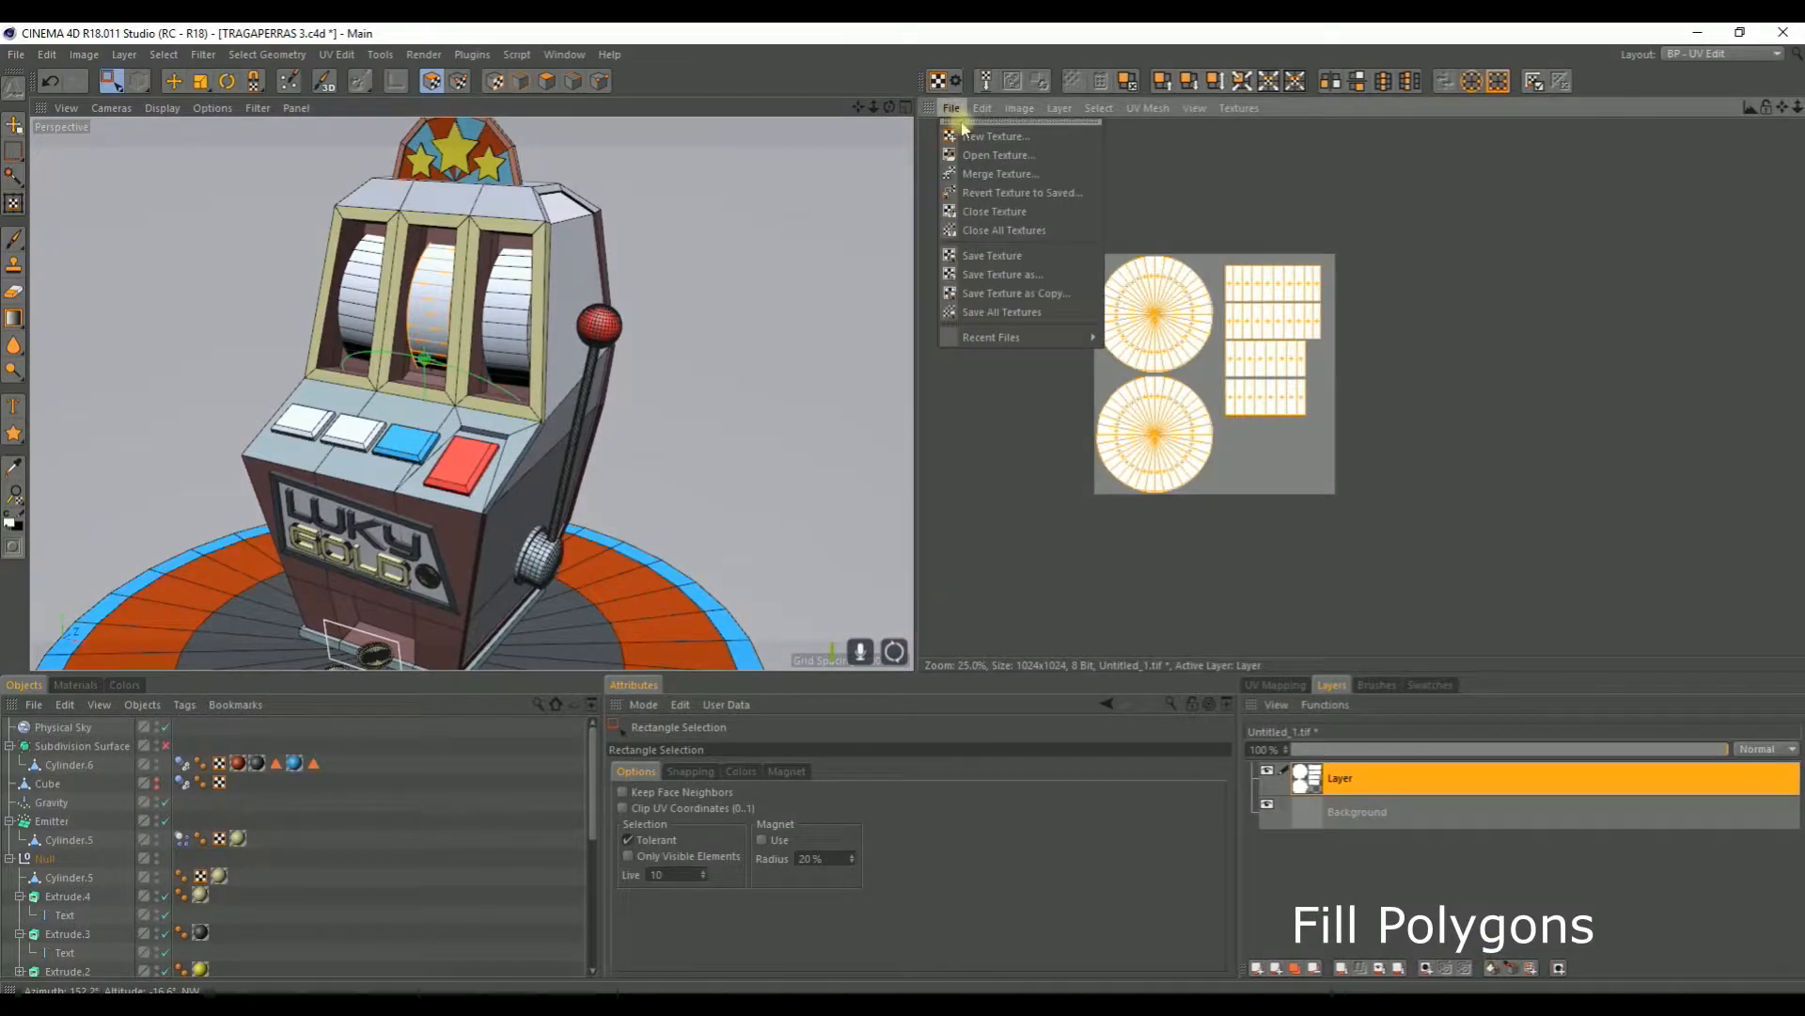
{"action": "left_click", "coordinate": [999, 275]}
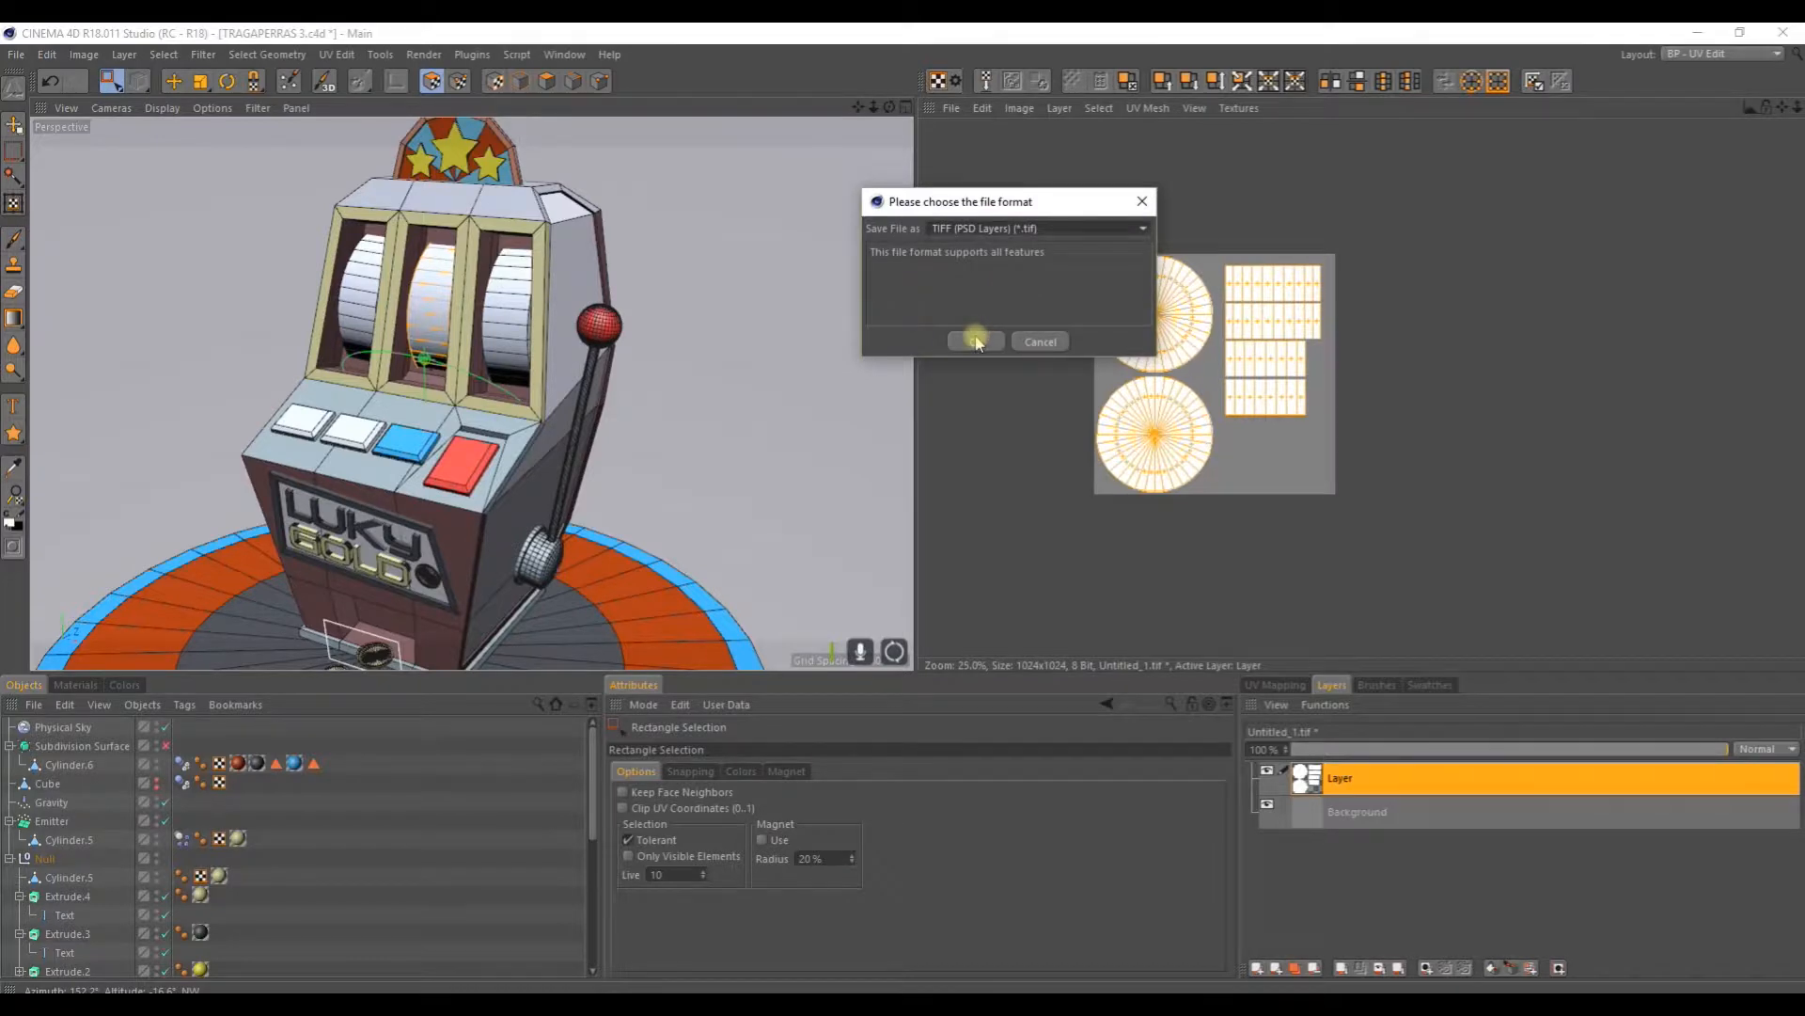
{"action": "left_click", "coordinate": [974, 341]}
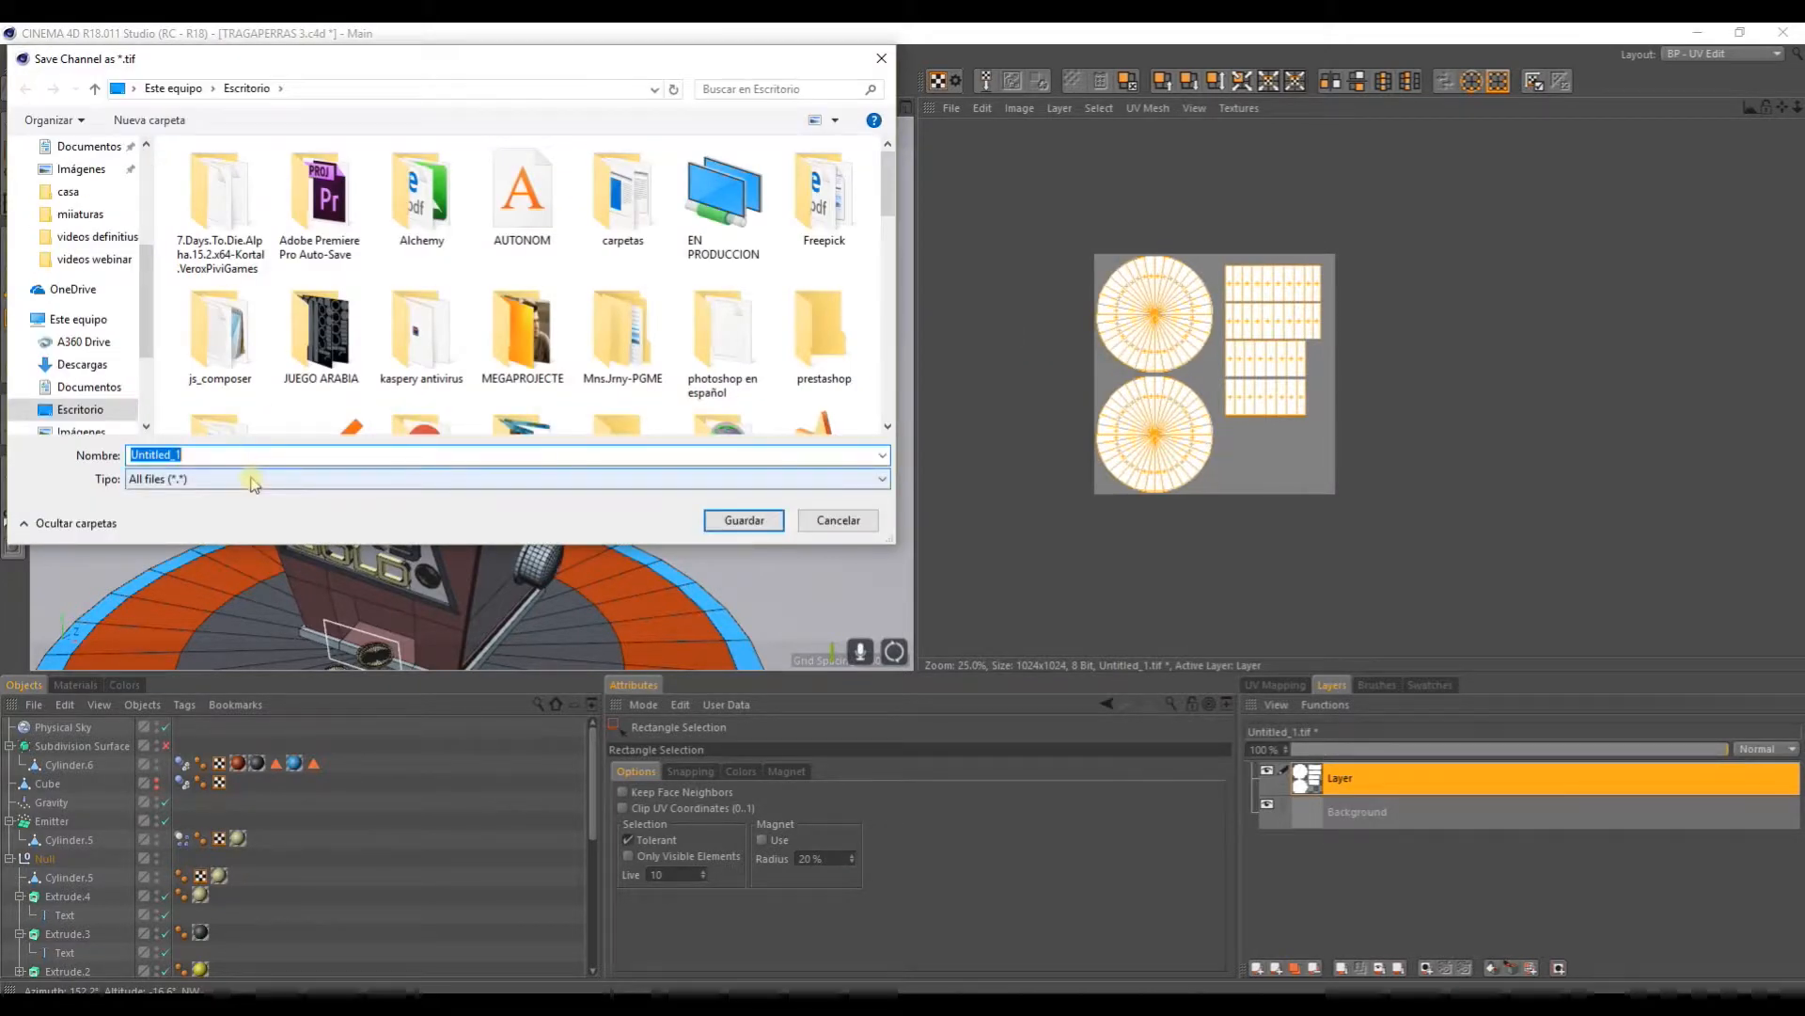
{"action": "scroll", "coordinate": [891, 226], "scroll_direction": "down", "scroll_amount": 5}
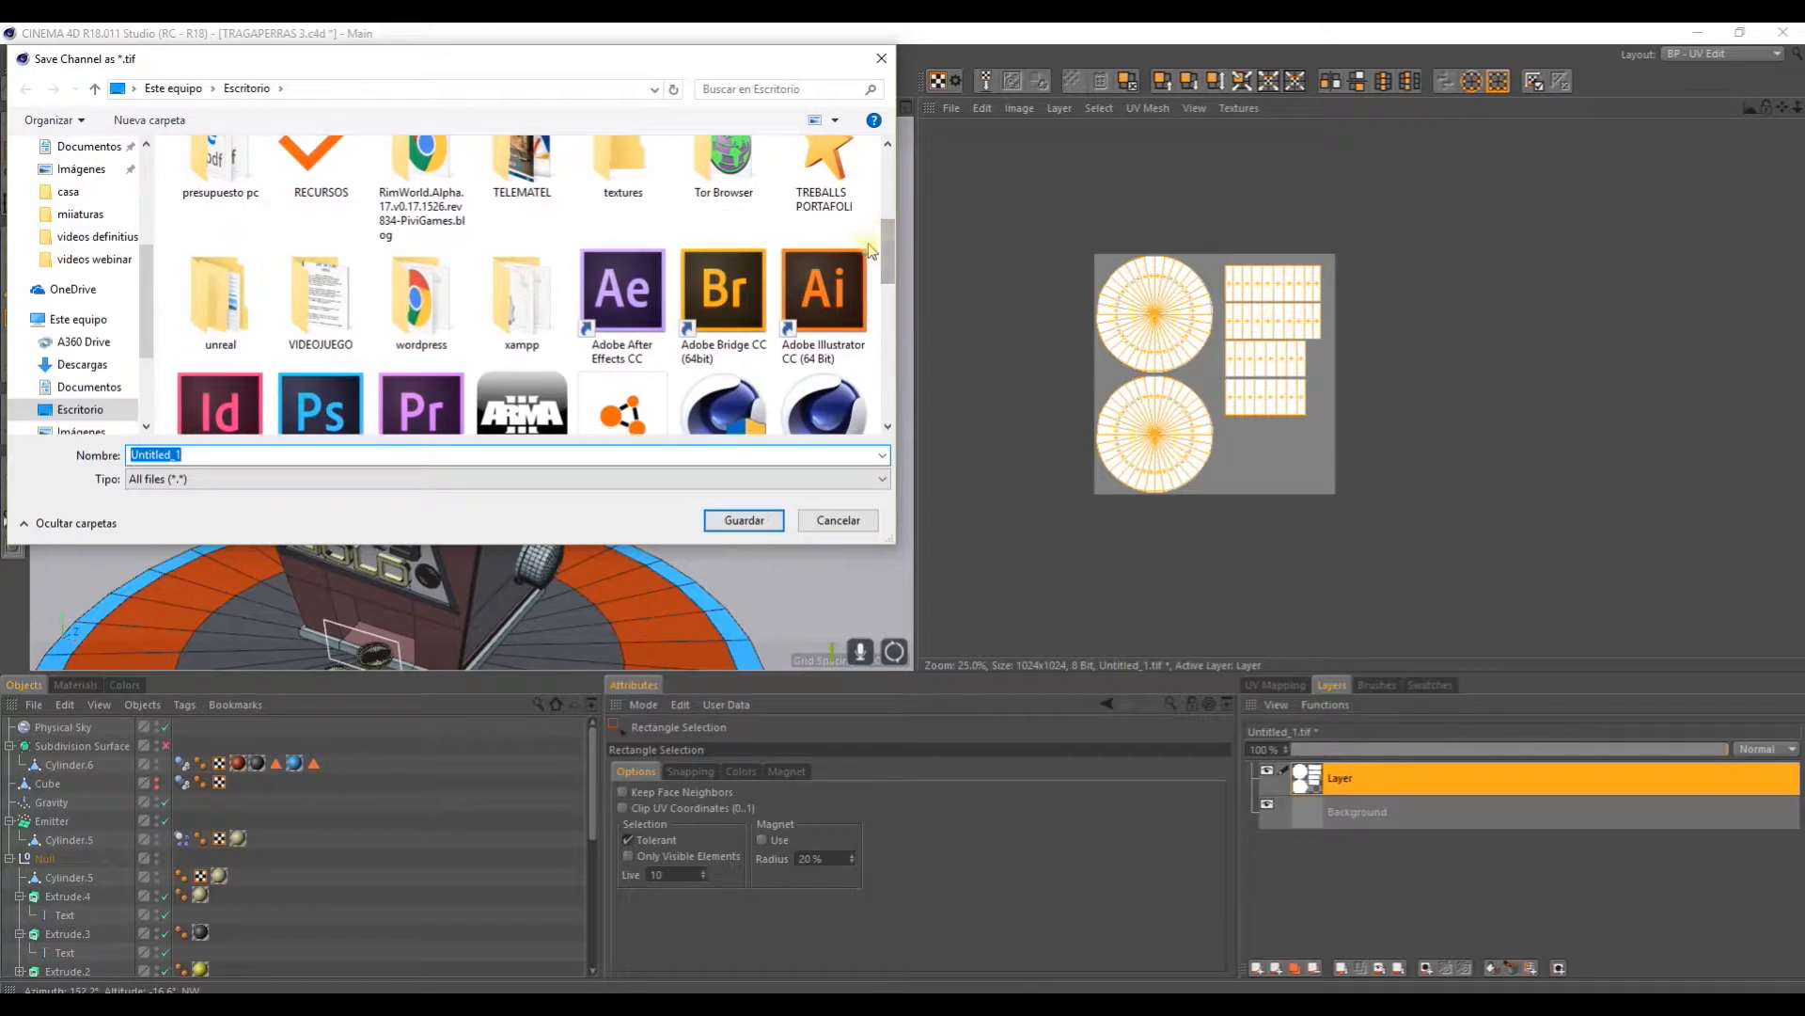
{"action": "type", "text": "TEX"}
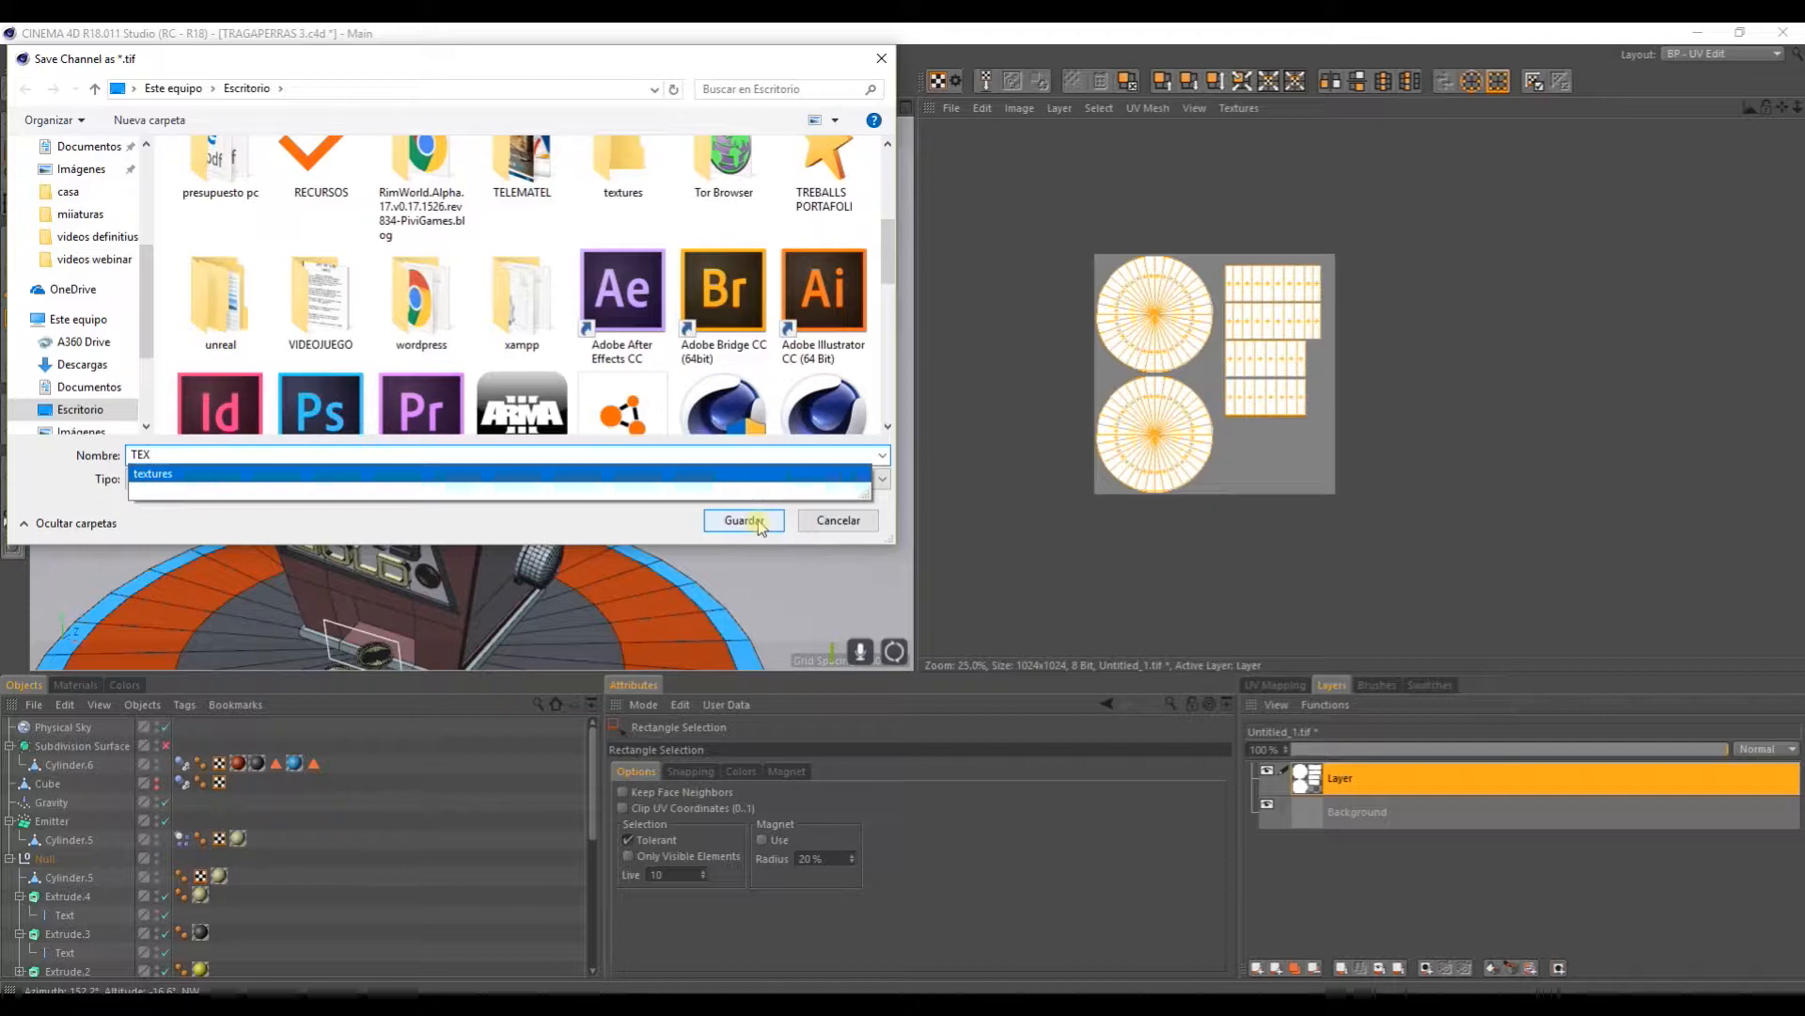
{"action": "left_click", "coordinate": [761, 526]}
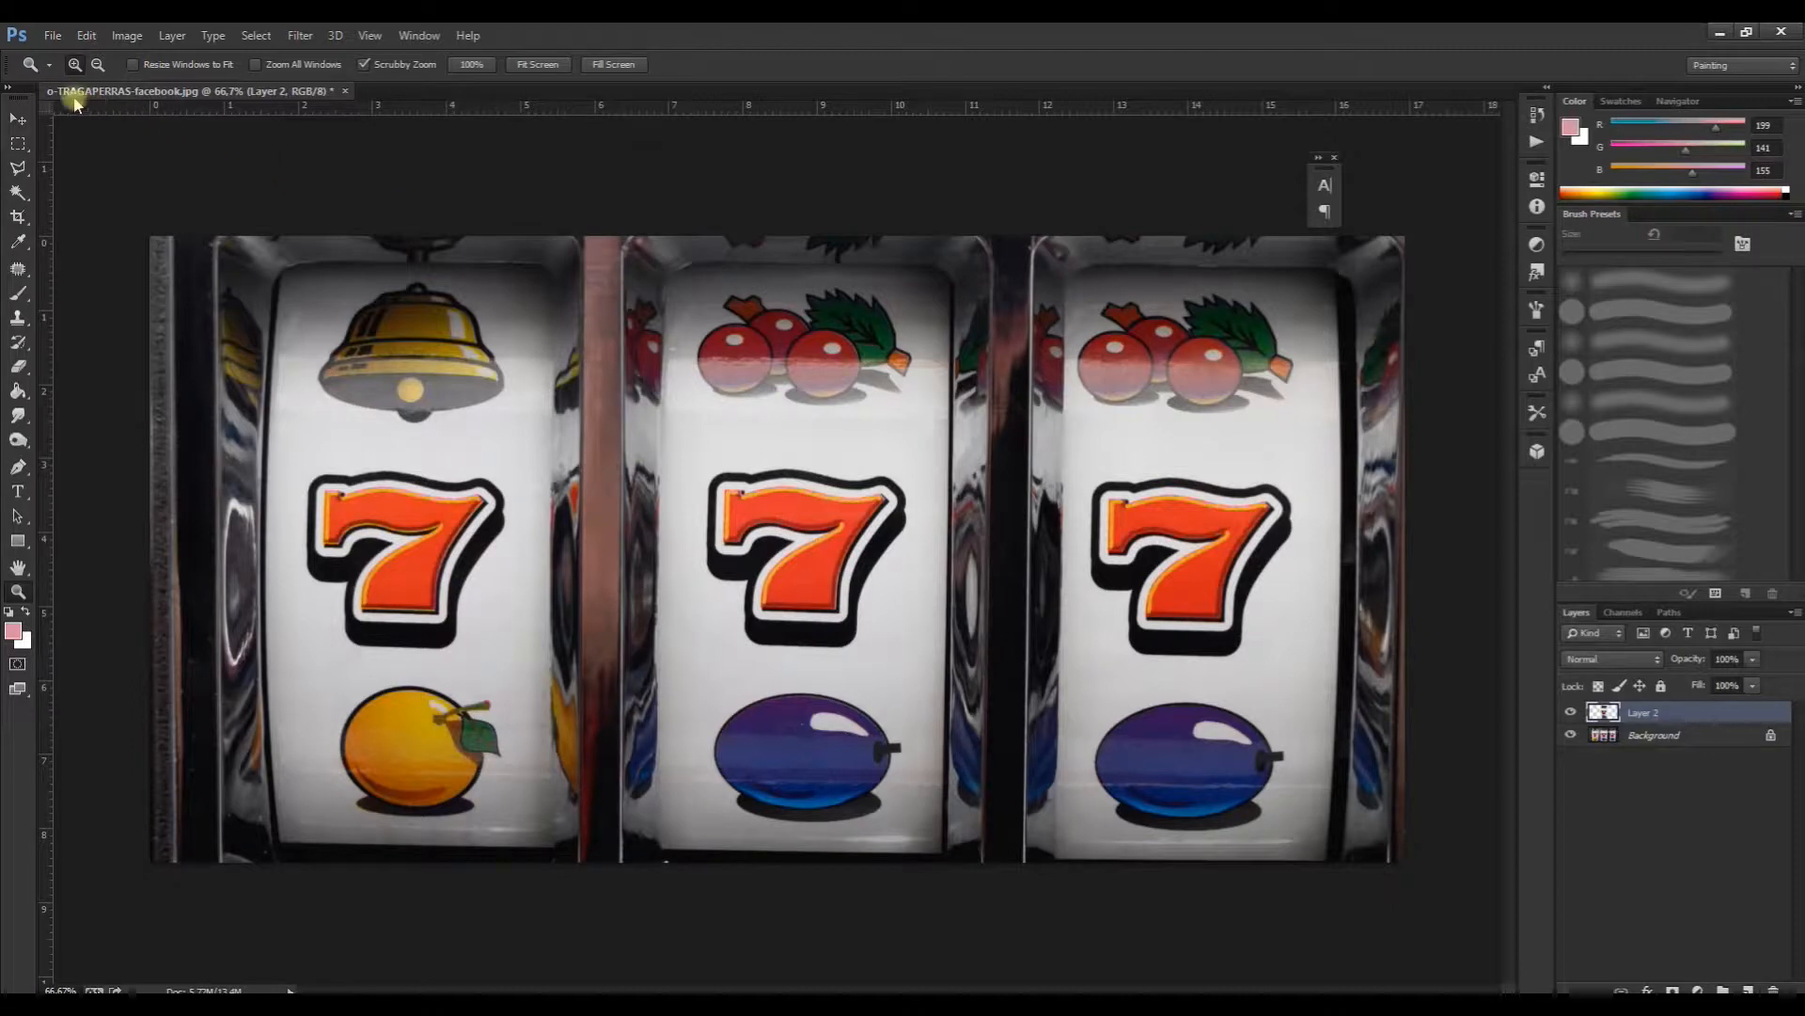
Step: Switch to Photoshop and open the TEX texture from the Escritorio folder
{"action": "left_click", "coordinate": [53, 38]}
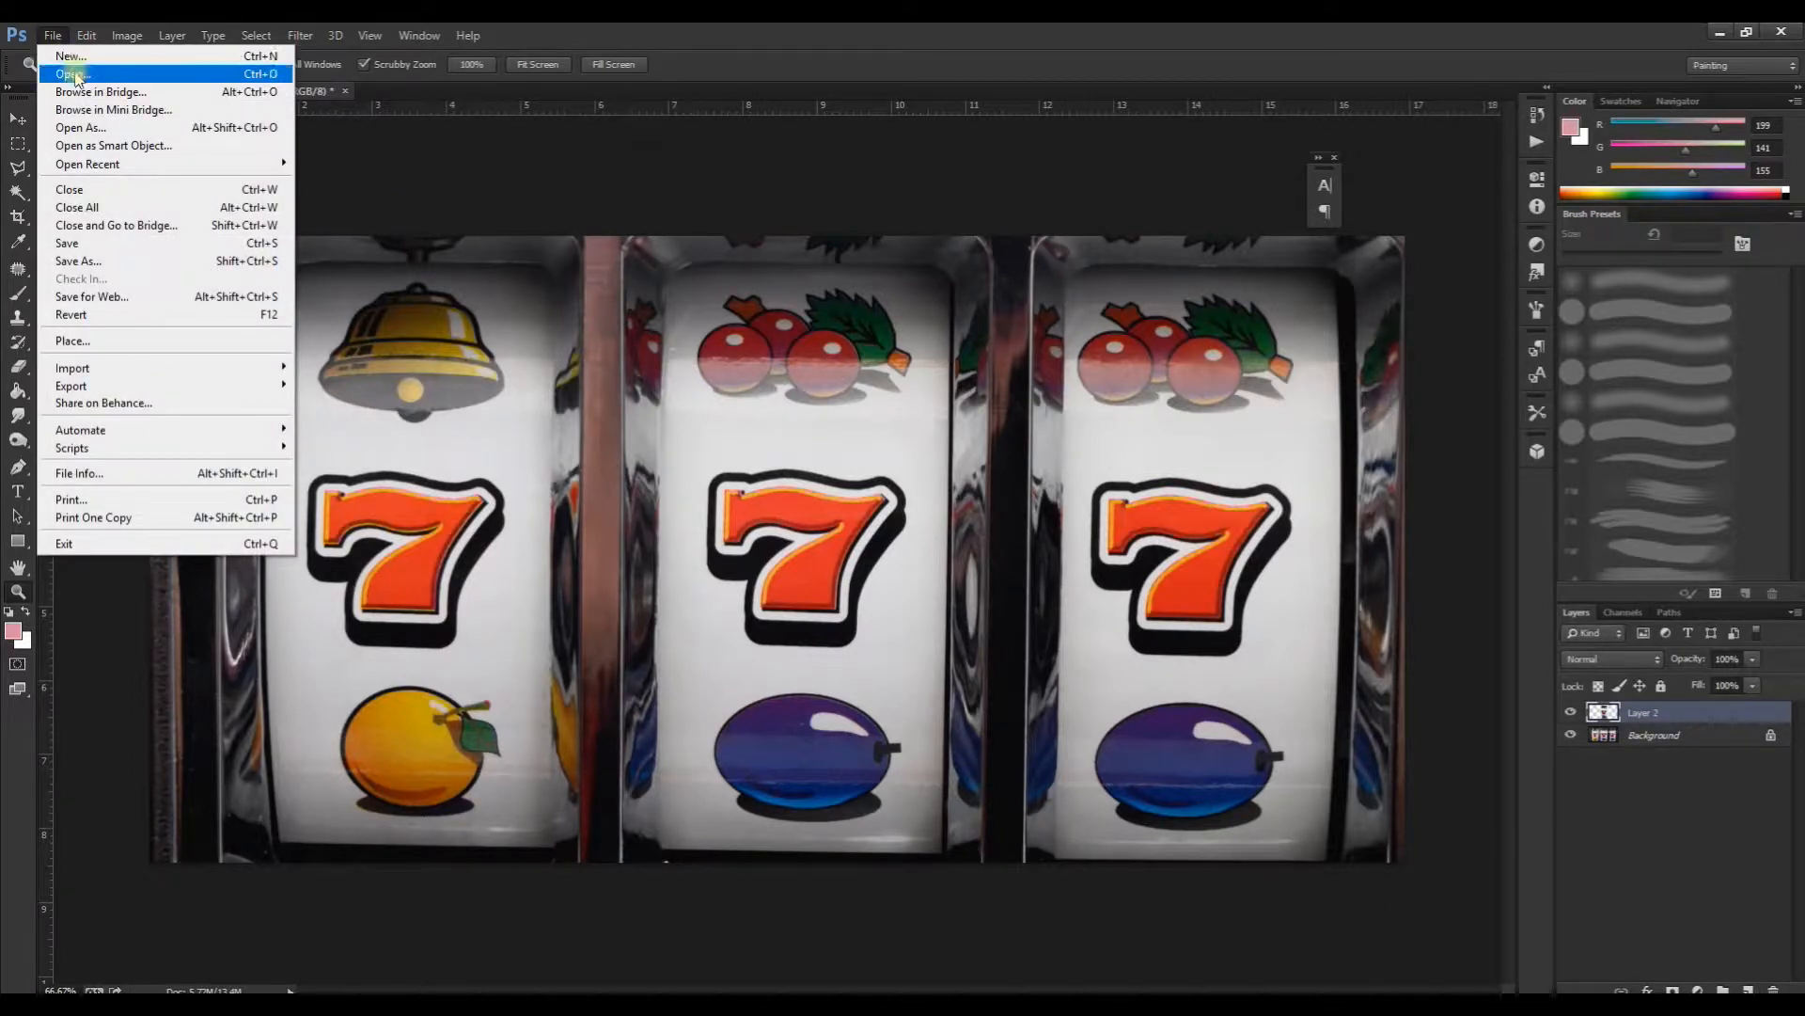
{"action": "left_click", "coordinate": [74, 74]}
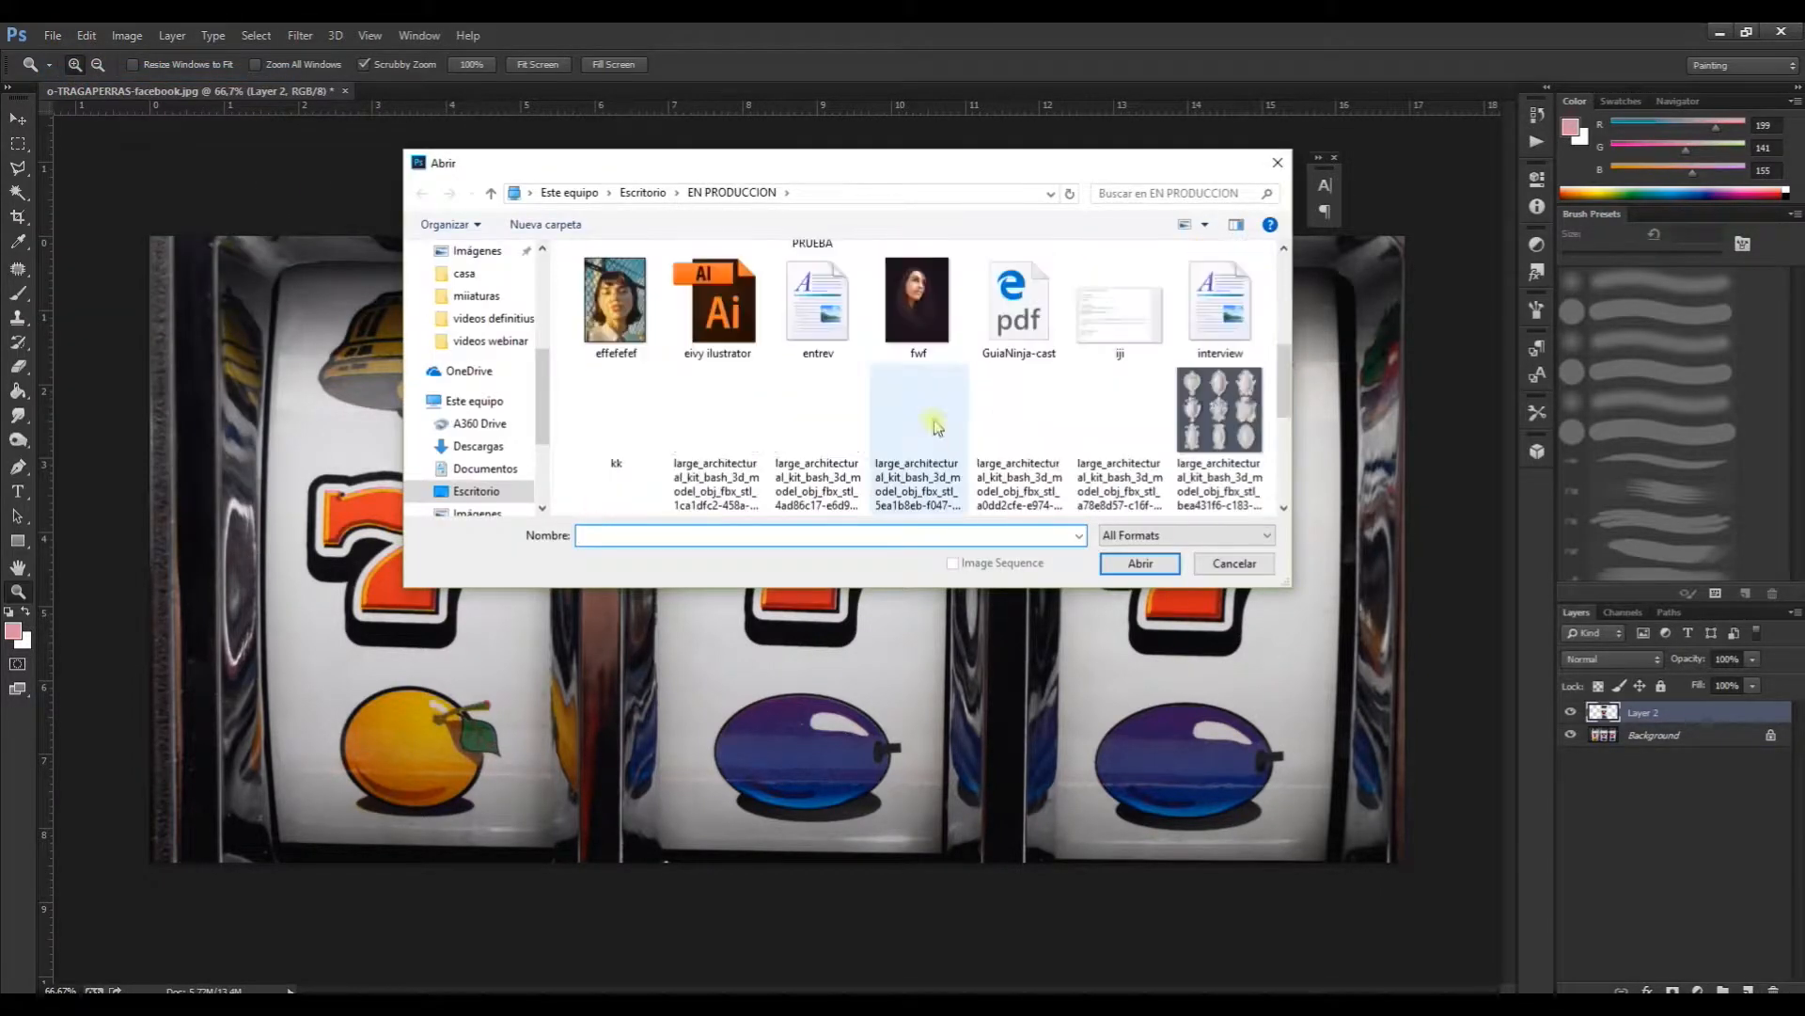
{"action": "left_click", "coordinate": [616, 428]}
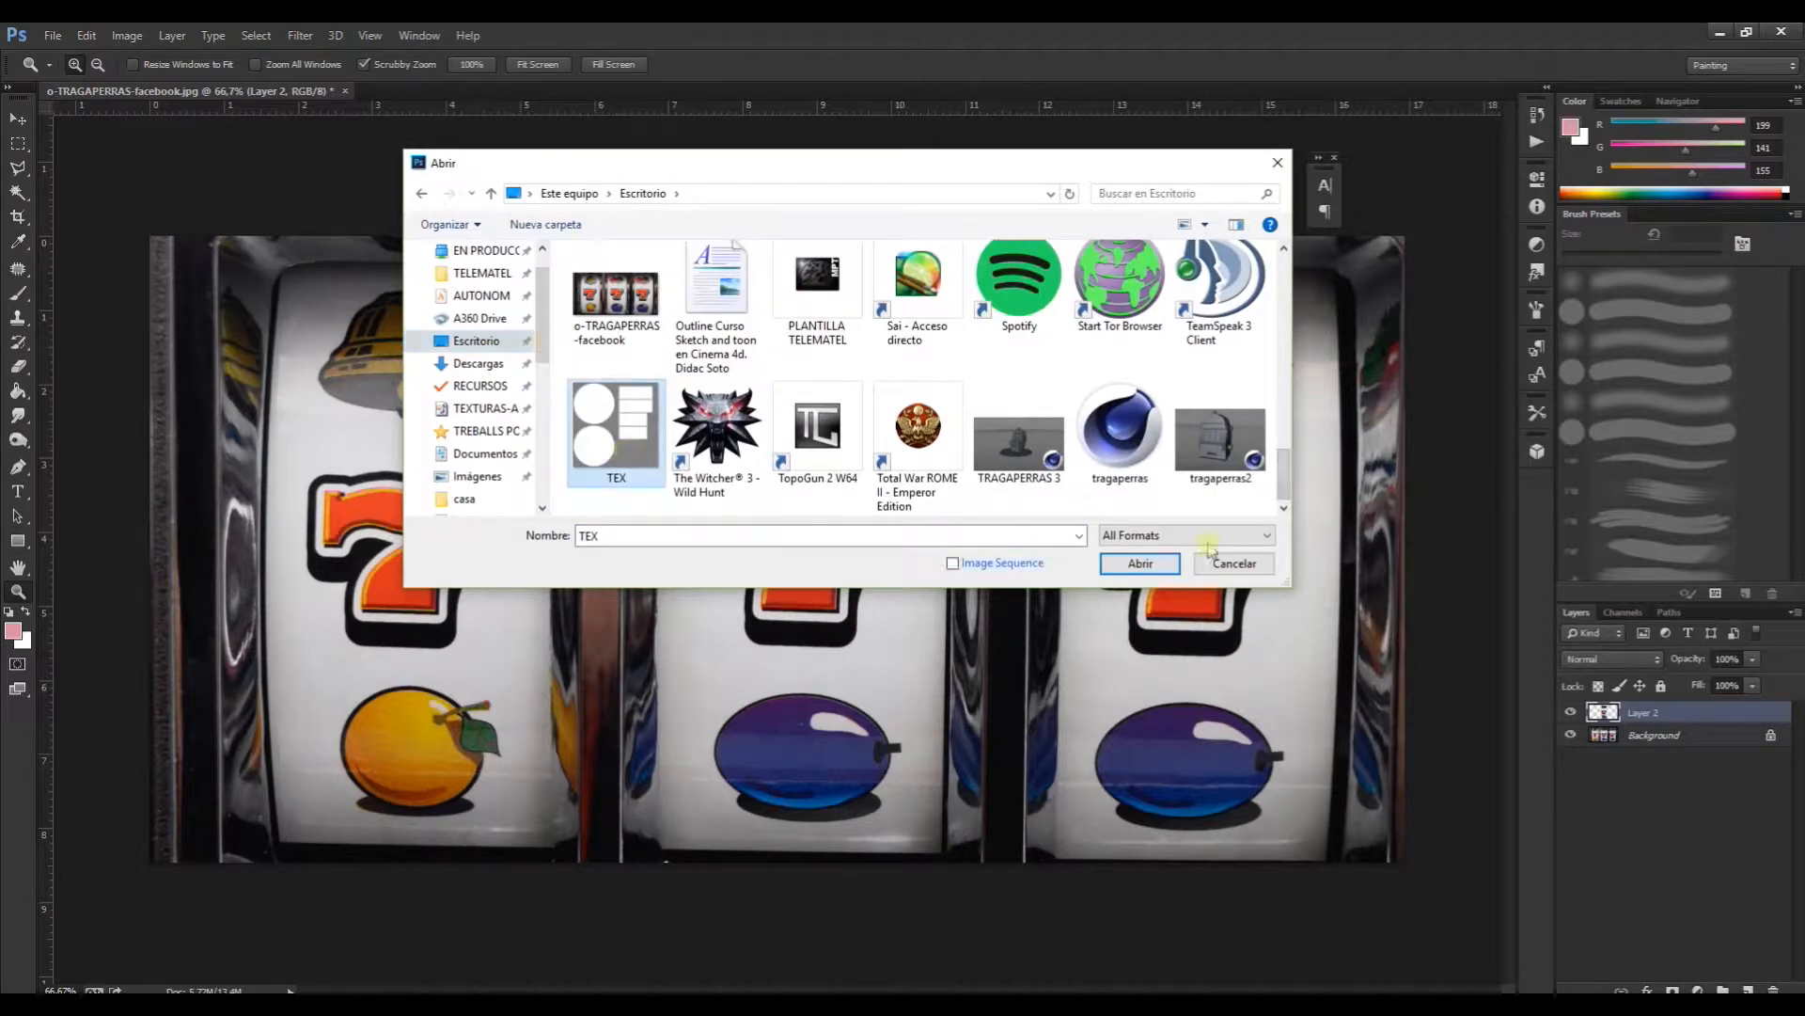
{"action": "left_click", "coordinate": [1148, 563]}
{"action": "left_click", "coordinate": [896, 487]}
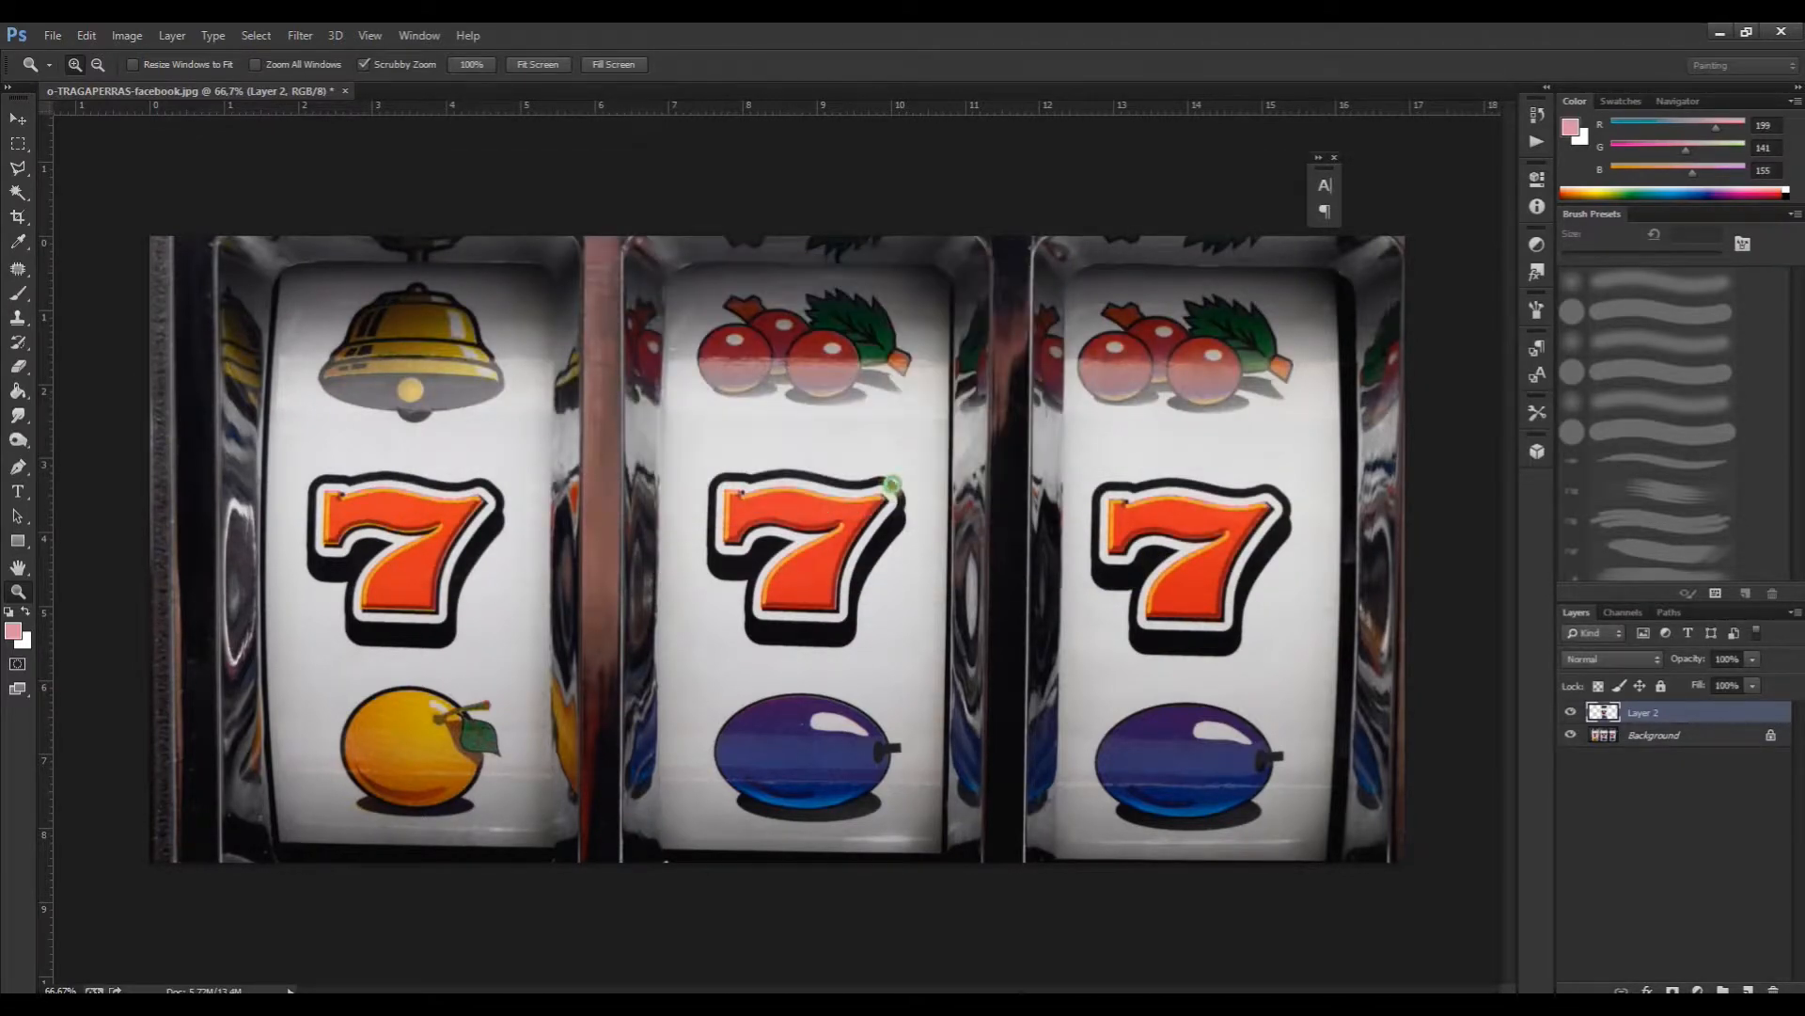
Step: Copy the bell, 7 and orange reel from the slot machine photo's Background layer and paste it as a new layer
{"action": "left_click", "coordinate": [296, 91]}
{"action": "left_click", "coordinate": [18, 145]}
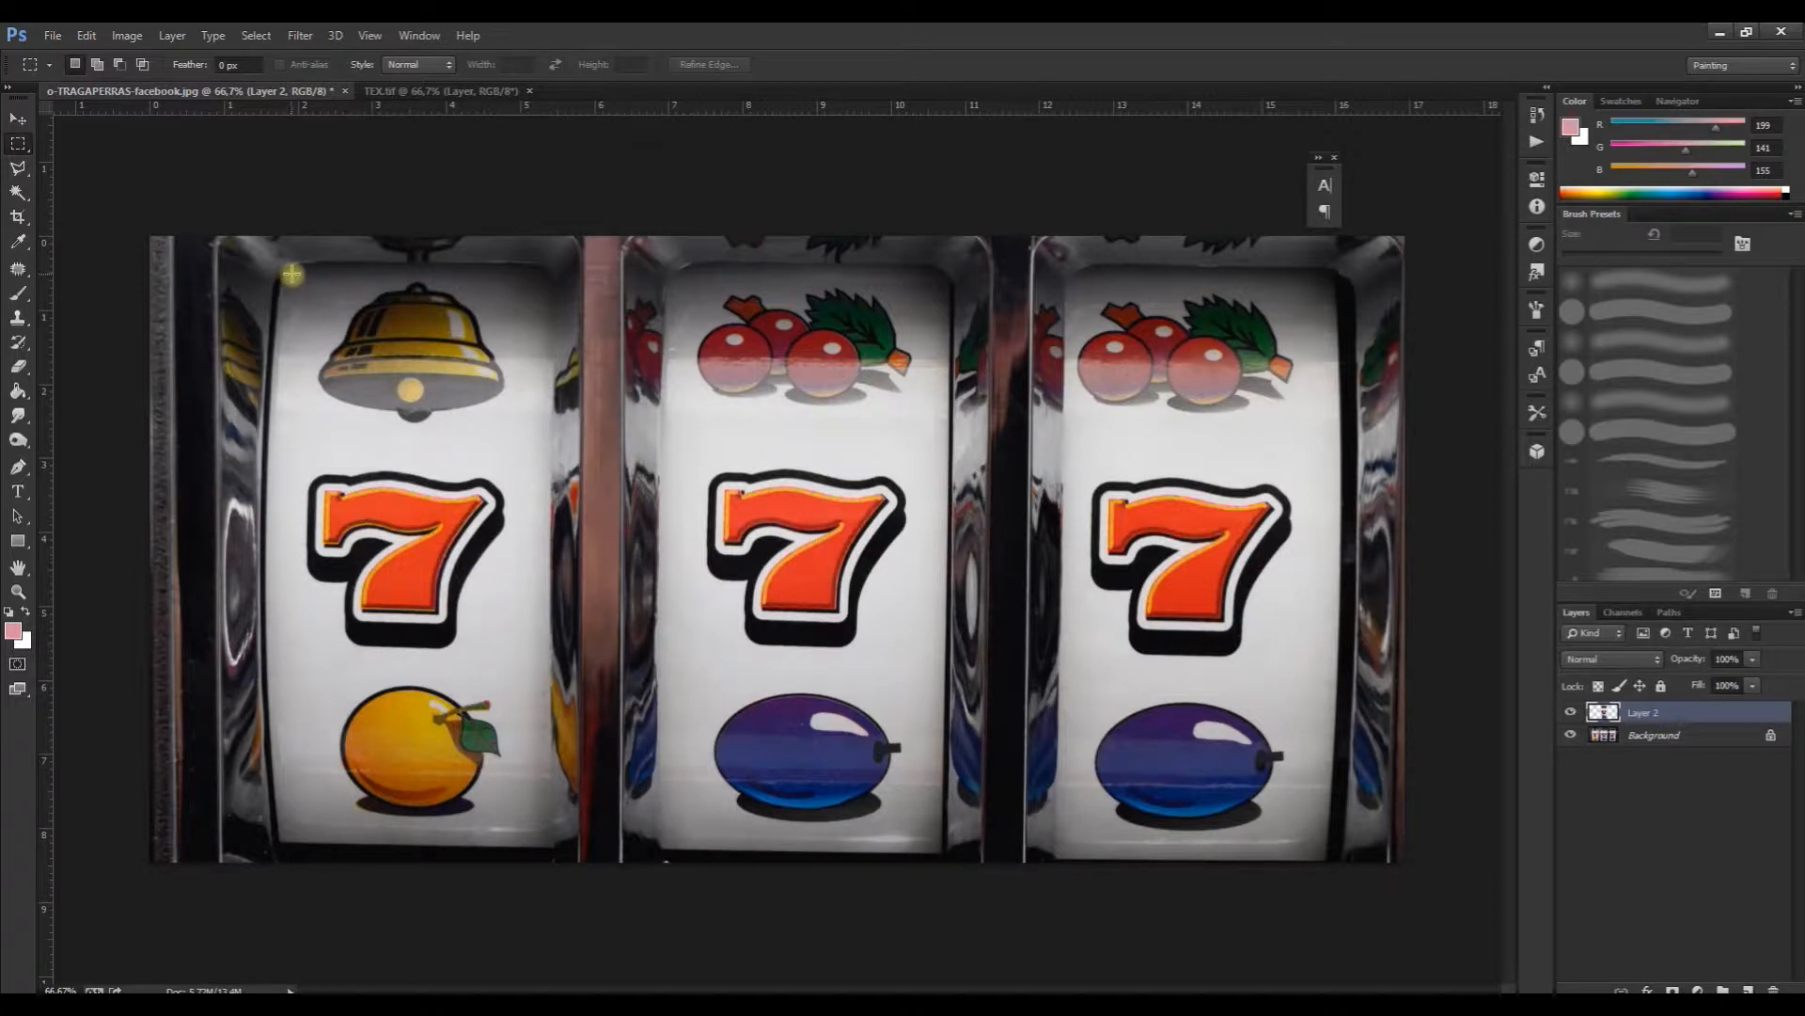
{"action": "left_click_drag", "start_coordinate": [294, 271], "coordinate": [533, 844]}
{"action": "left_click_drag", "start_coordinate": [538, 834], "coordinate": [532, 835]}
{"action": "key", "text": "ctrl+c"}
{"action": "key", "text": "Return"}
{"action": "left_click", "coordinate": [1654, 735]}
{"action": "key", "text": "ctrl+c"}
{"action": "key", "text": "ctrl+v"}
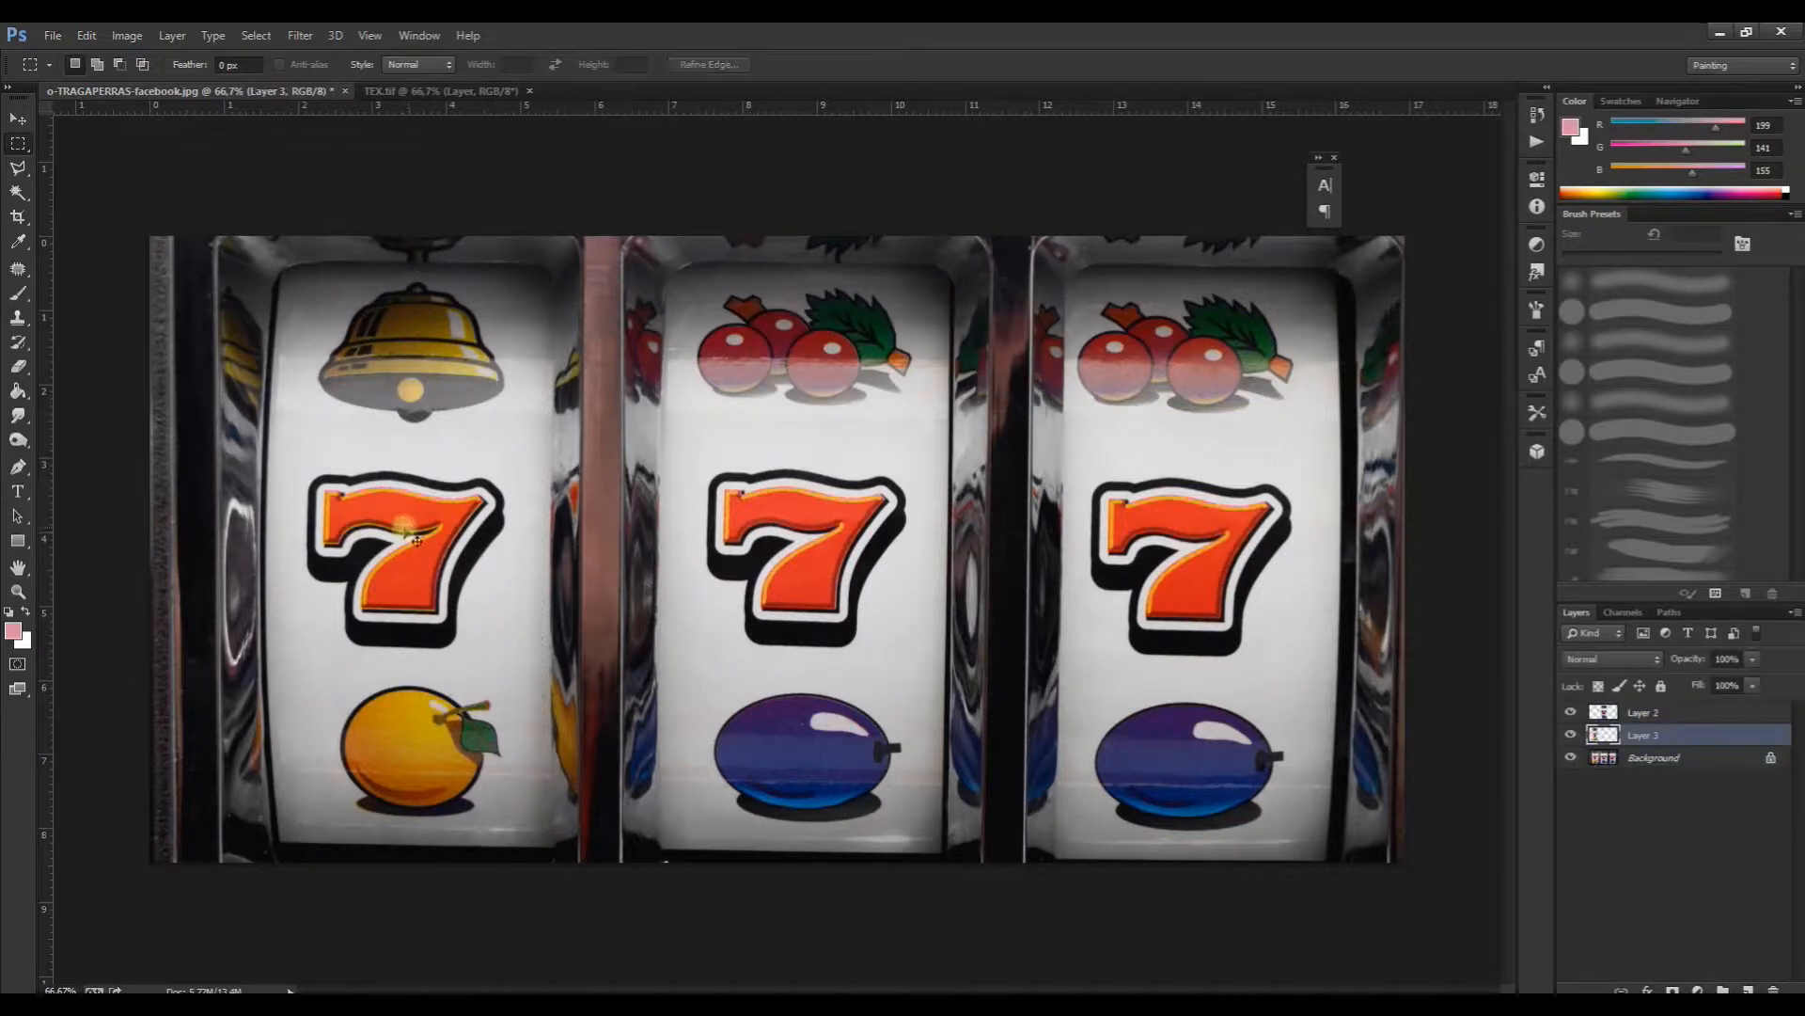
Step: Paste the copied bell, 7 and orange reel into TEX.tif, converting its colors to preserve appearance
{"action": "key", "text": "v"}
{"action": "left_click_drag", "start_coordinate": [408, 520], "coordinate": [552, 109]}
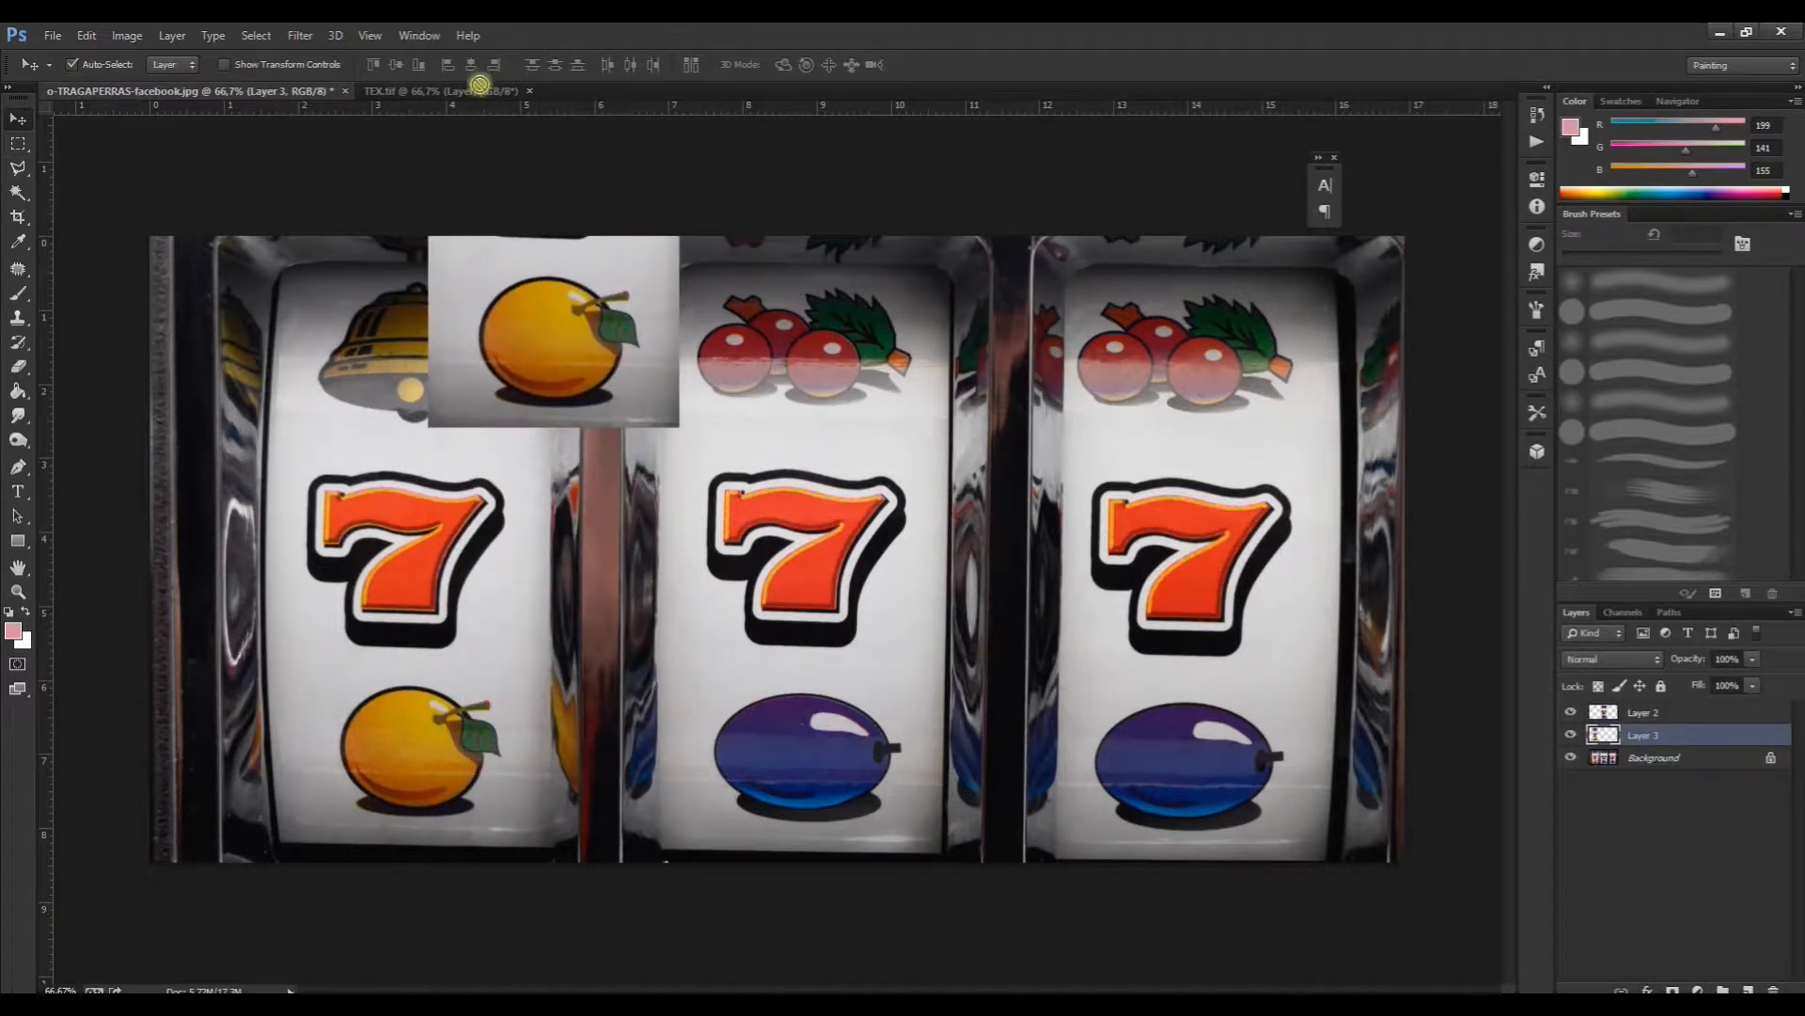
{"action": "left_click", "coordinate": [477, 91]}
{"action": "key", "text": "ctrl+v"}
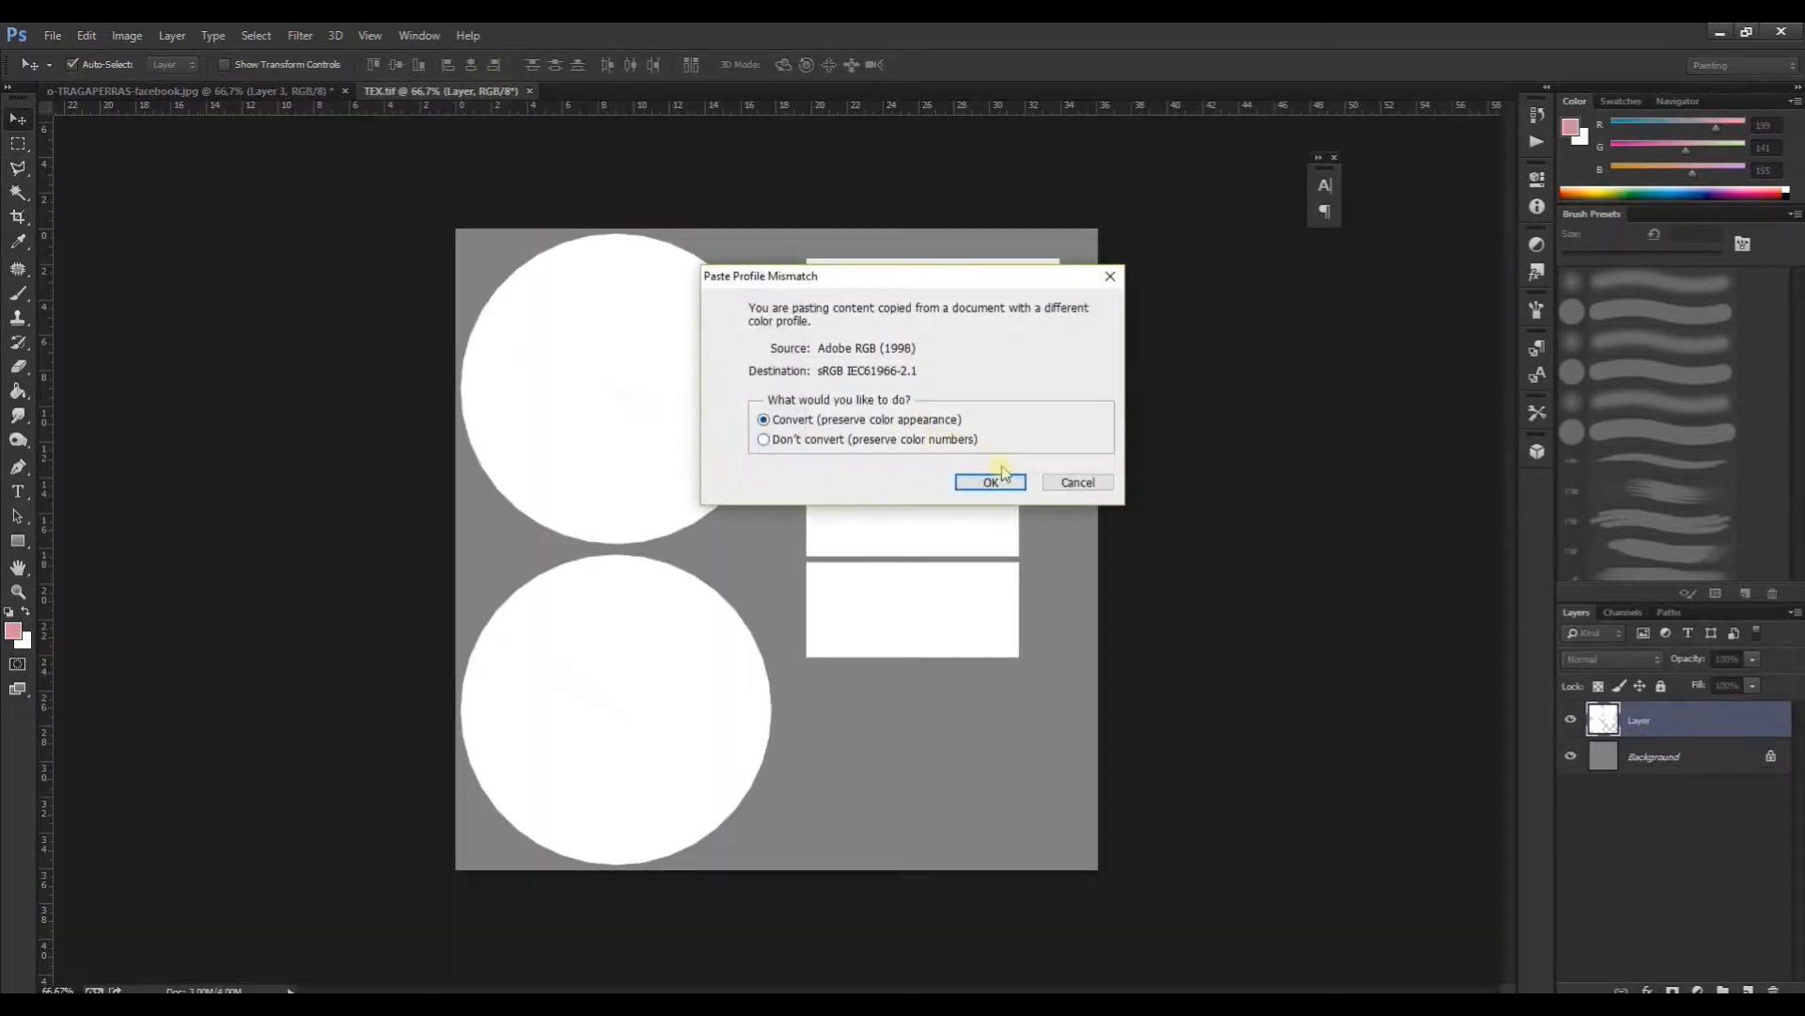
{"action": "left_click", "coordinate": [992, 482]}
{"action": "left_click", "coordinate": [968, 457]}
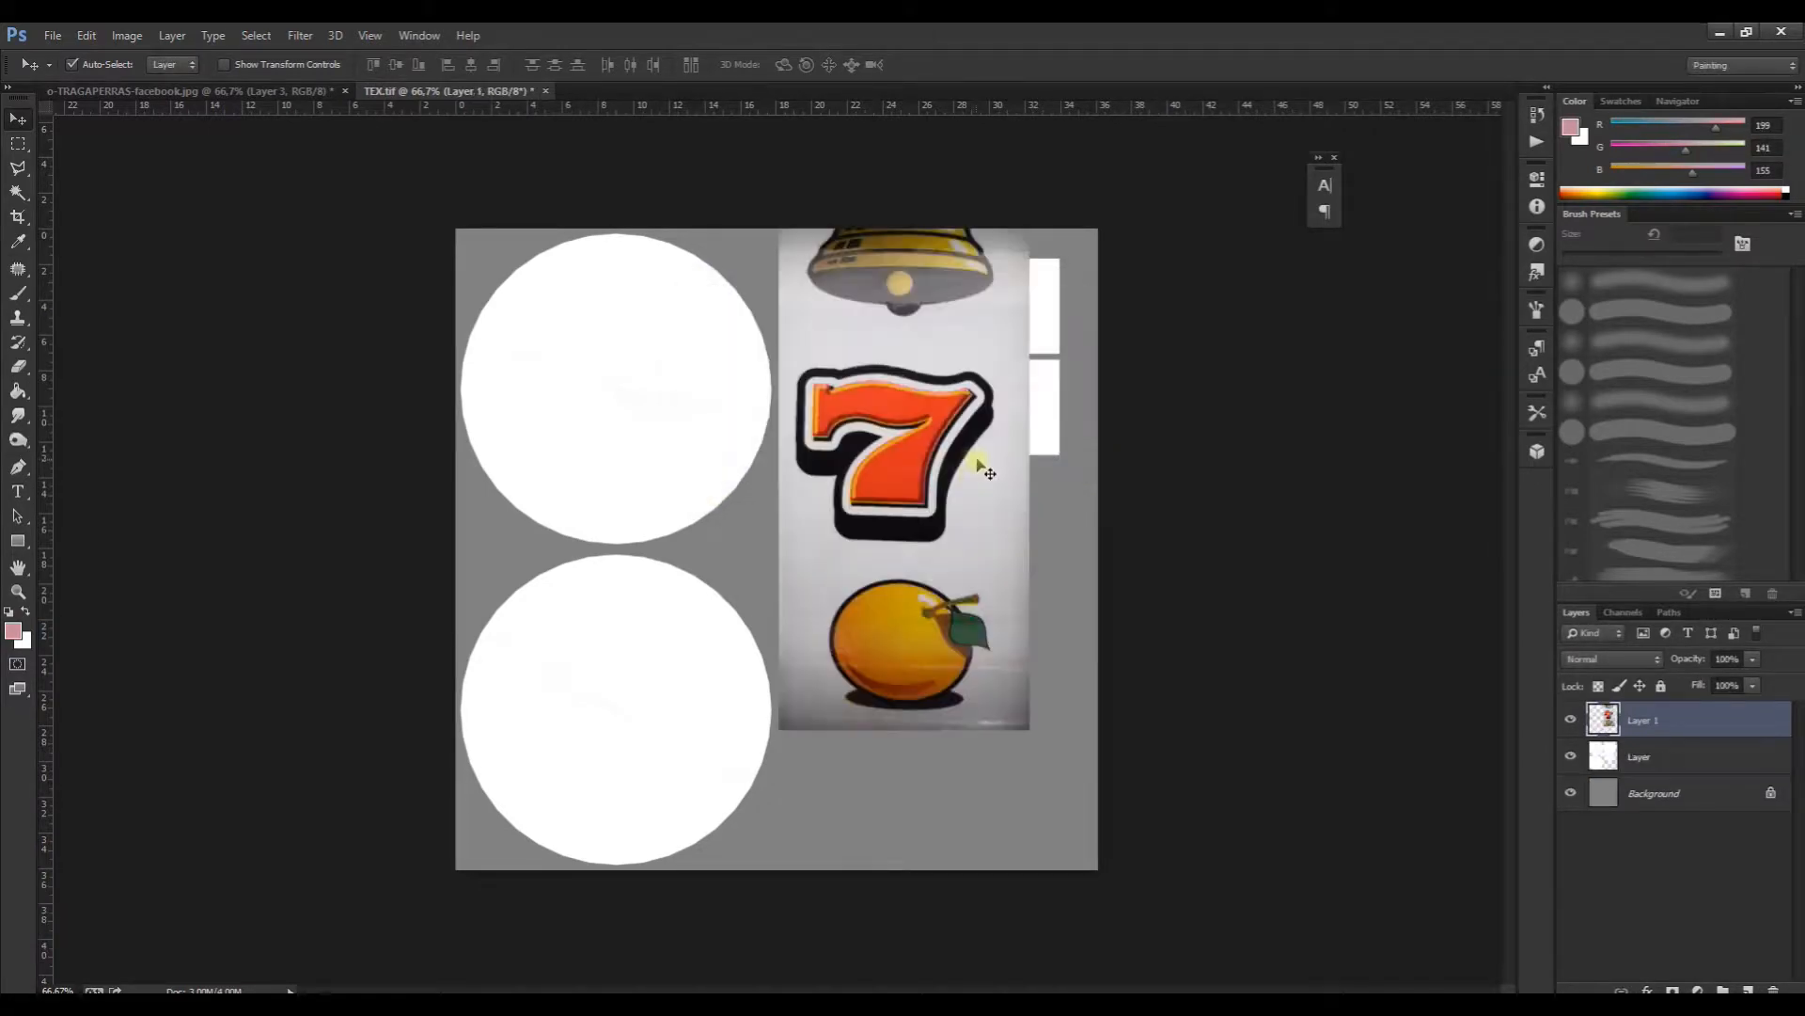
Step: Rotate the pasted reel artwork 90° and scale it to about 35.5% over the second white strip from the top
{"action": "key", "text": "ctrl+t"}
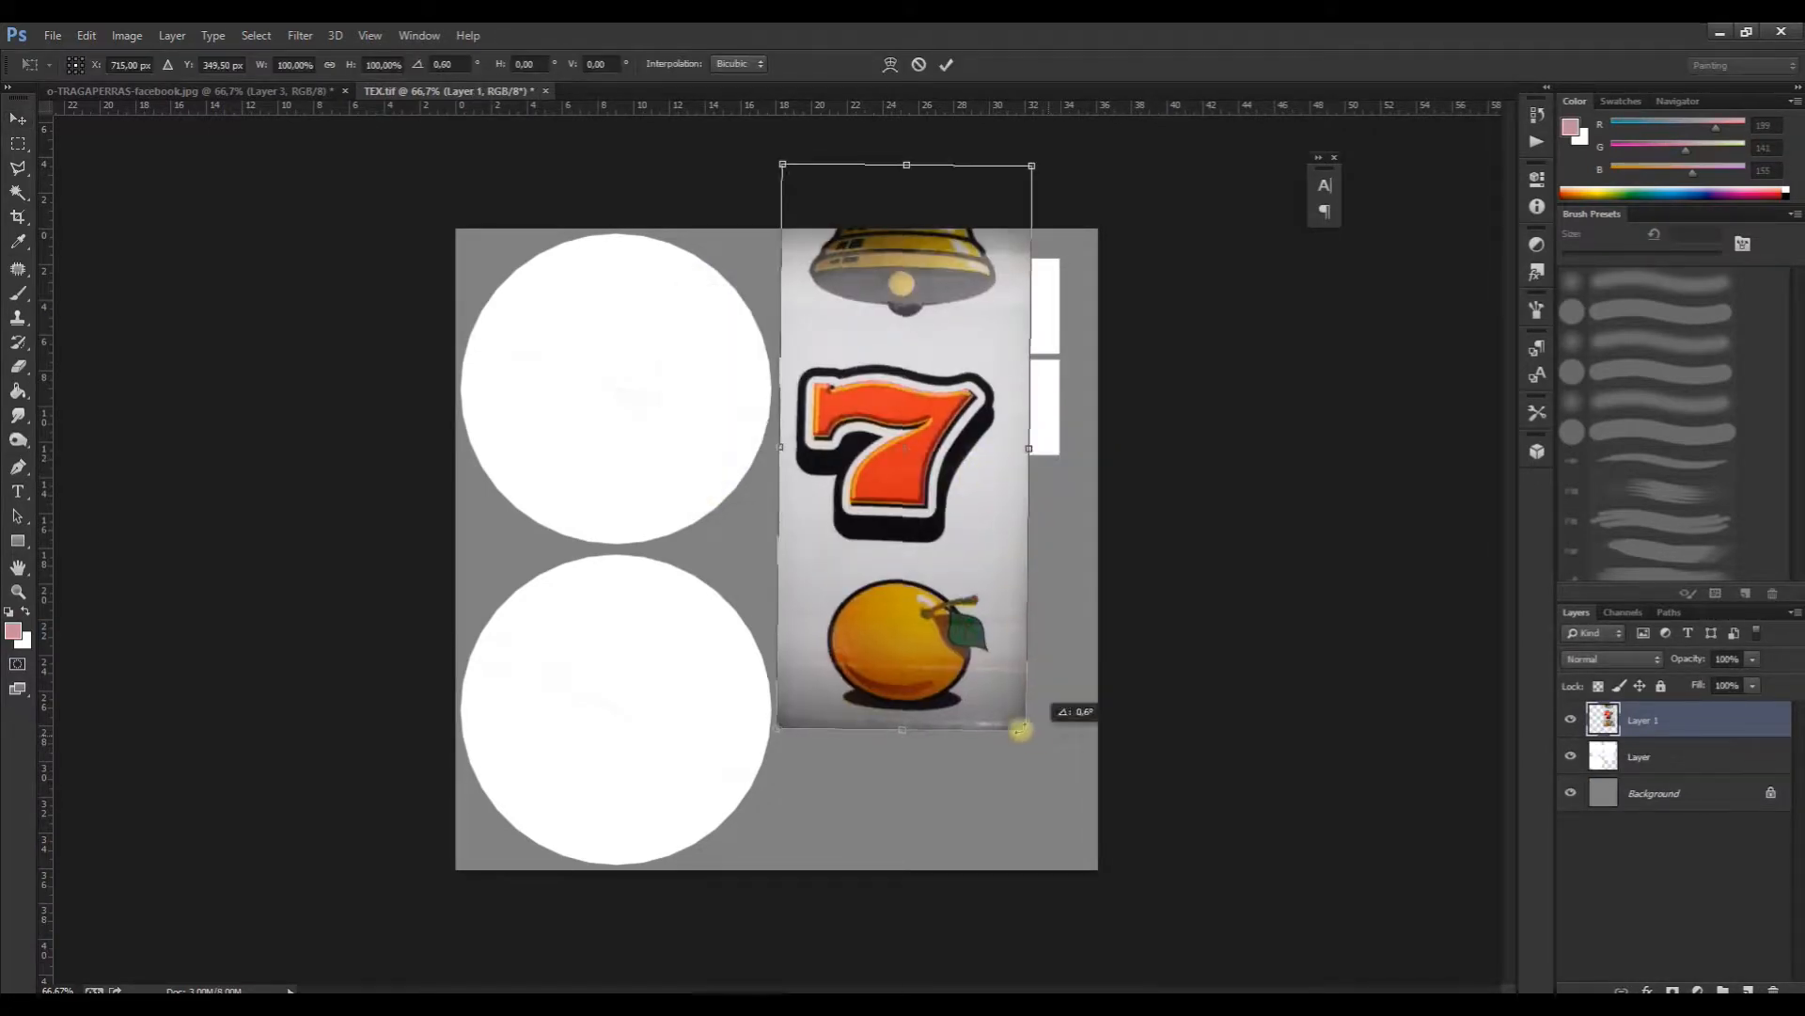
{"action": "left_click_drag", "start_coordinate": [1032, 737], "coordinate": [592, 491]}
{"action": "left_click_drag", "start_coordinate": [738, 449], "coordinate": [748, 511]}
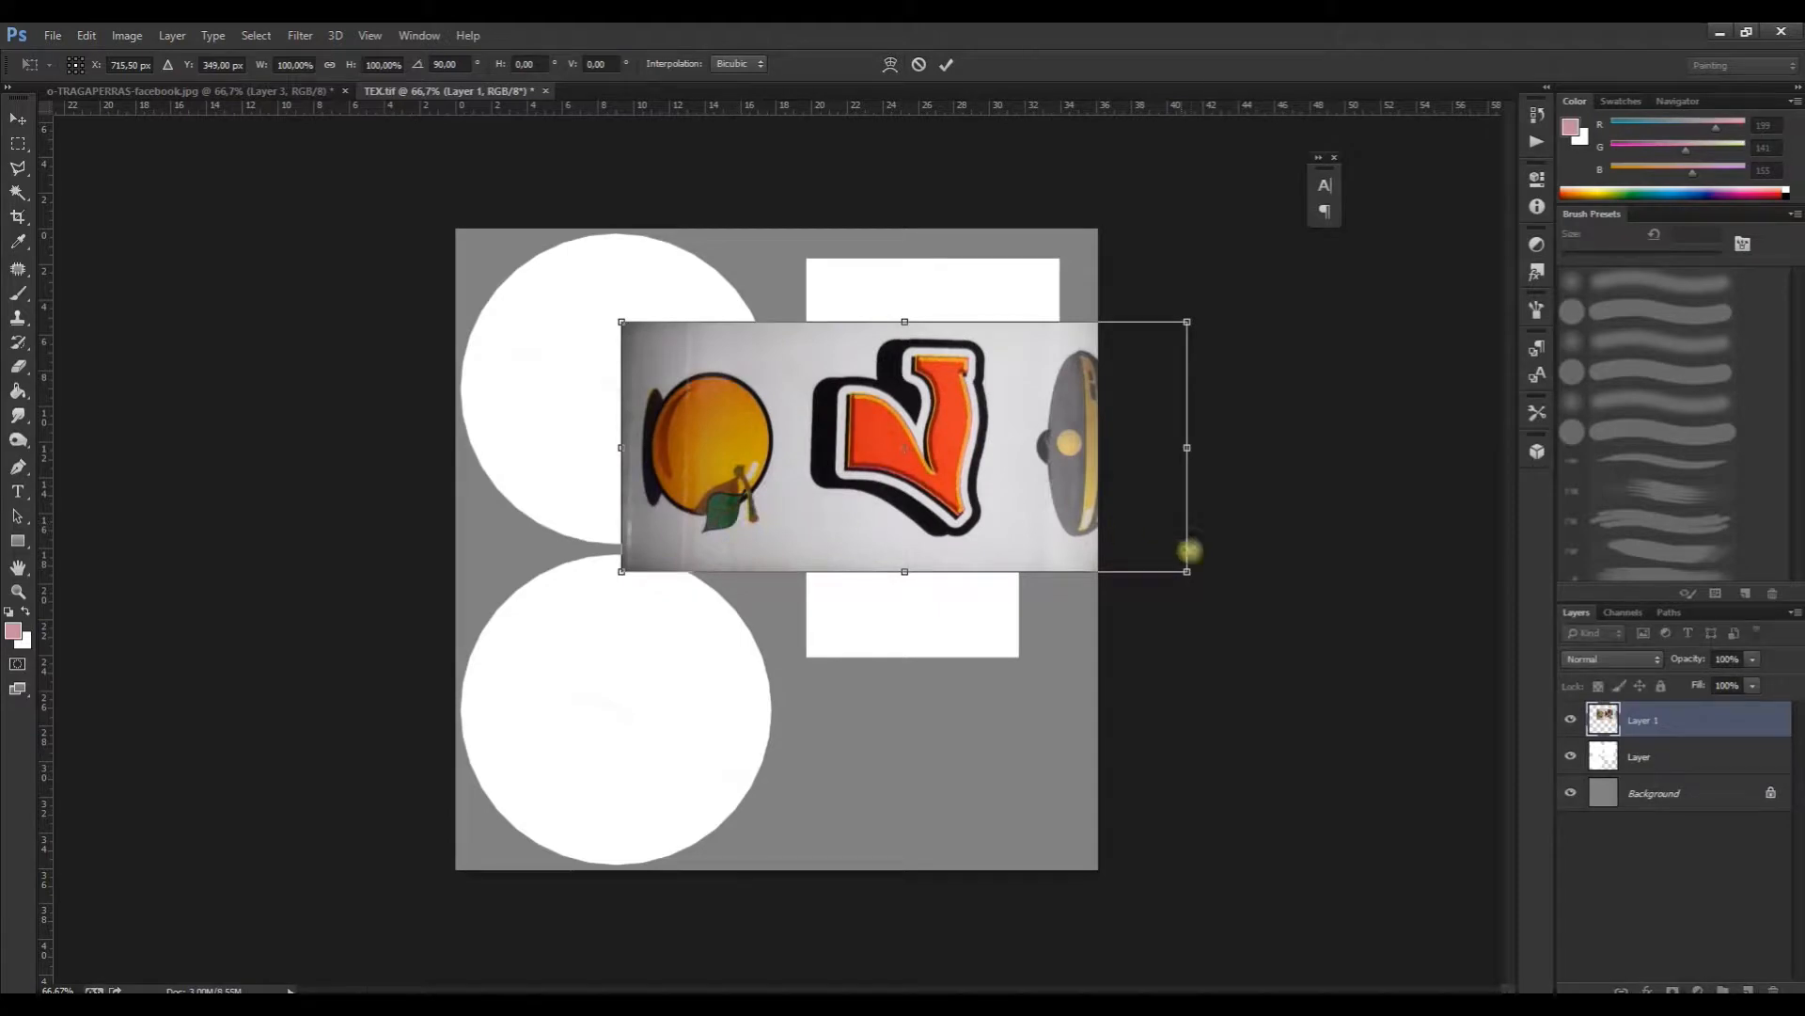
{"action": "left_click_drag", "start_coordinate": [1189, 582], "coordinate": [989, 445]}
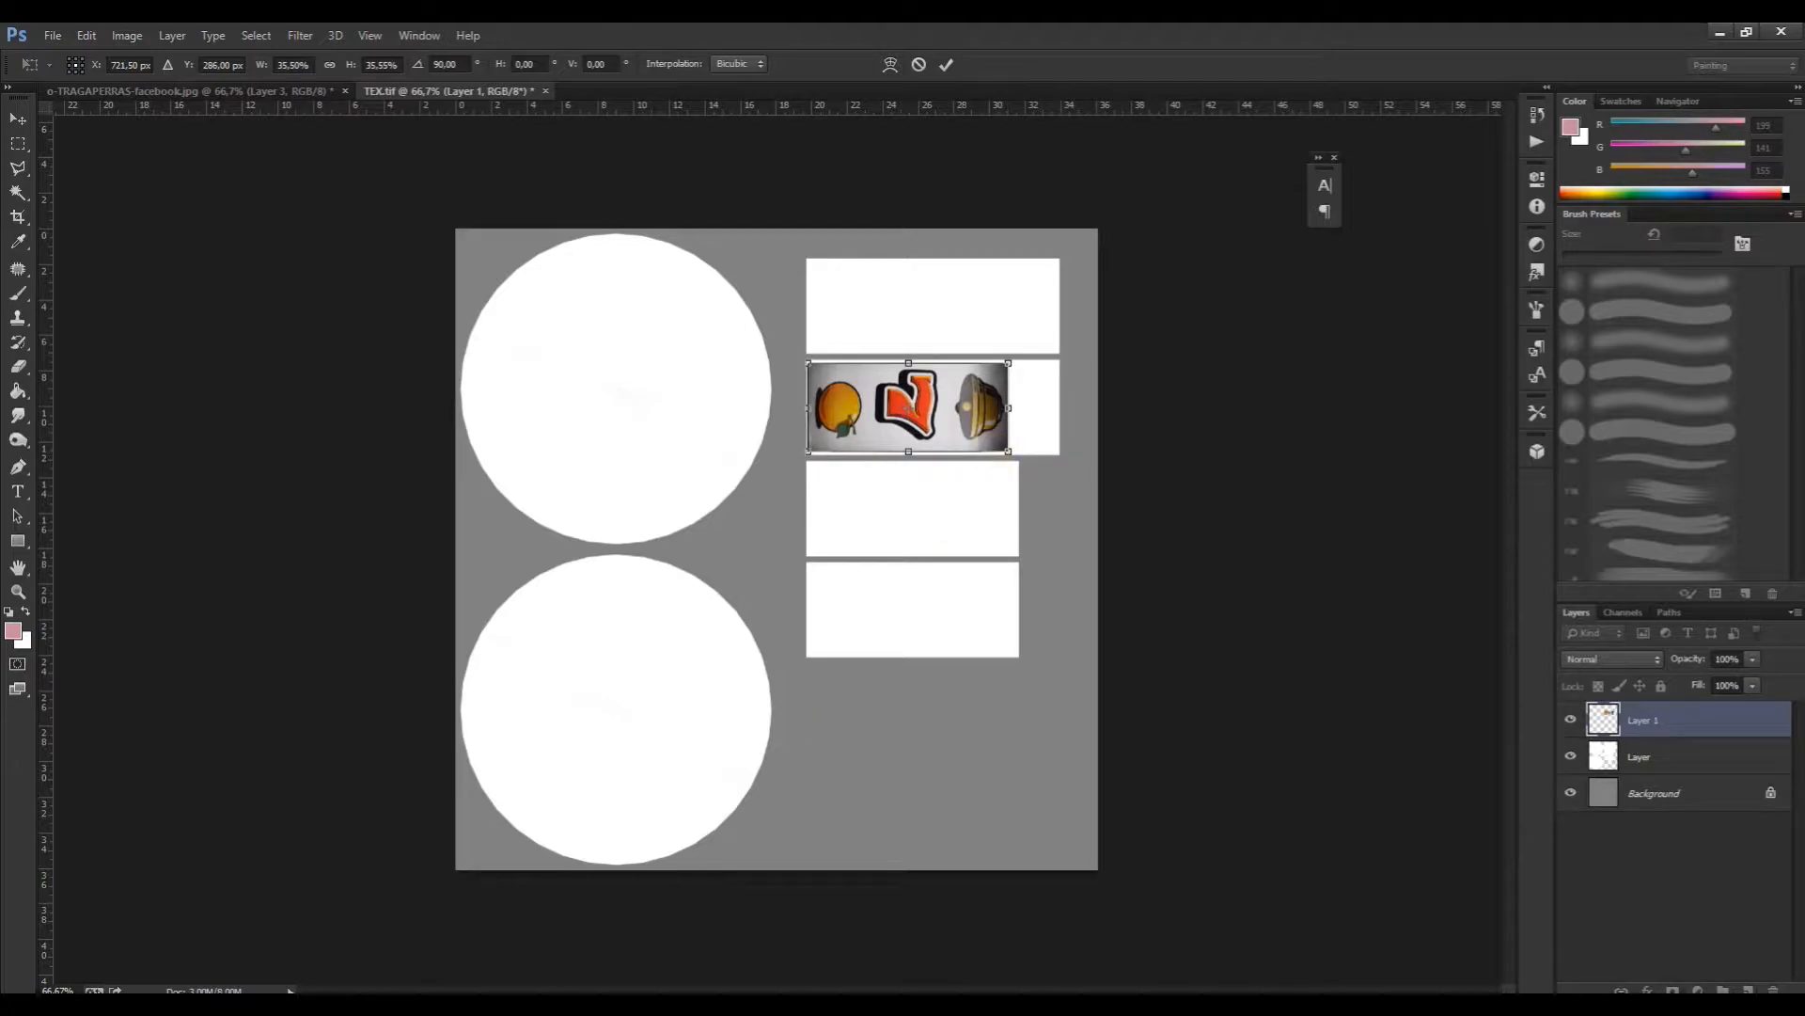
Step: Switch to Cinema 4D and live-select middle reel polygons to examine which UV strip covers the reel's visible front
{"action": "left_click", "coordinate": [485, 1001]}
{"action": "scroll", "coordinate": [1246, 335], "scroll_direction": "up", "scroll_amount": 3}
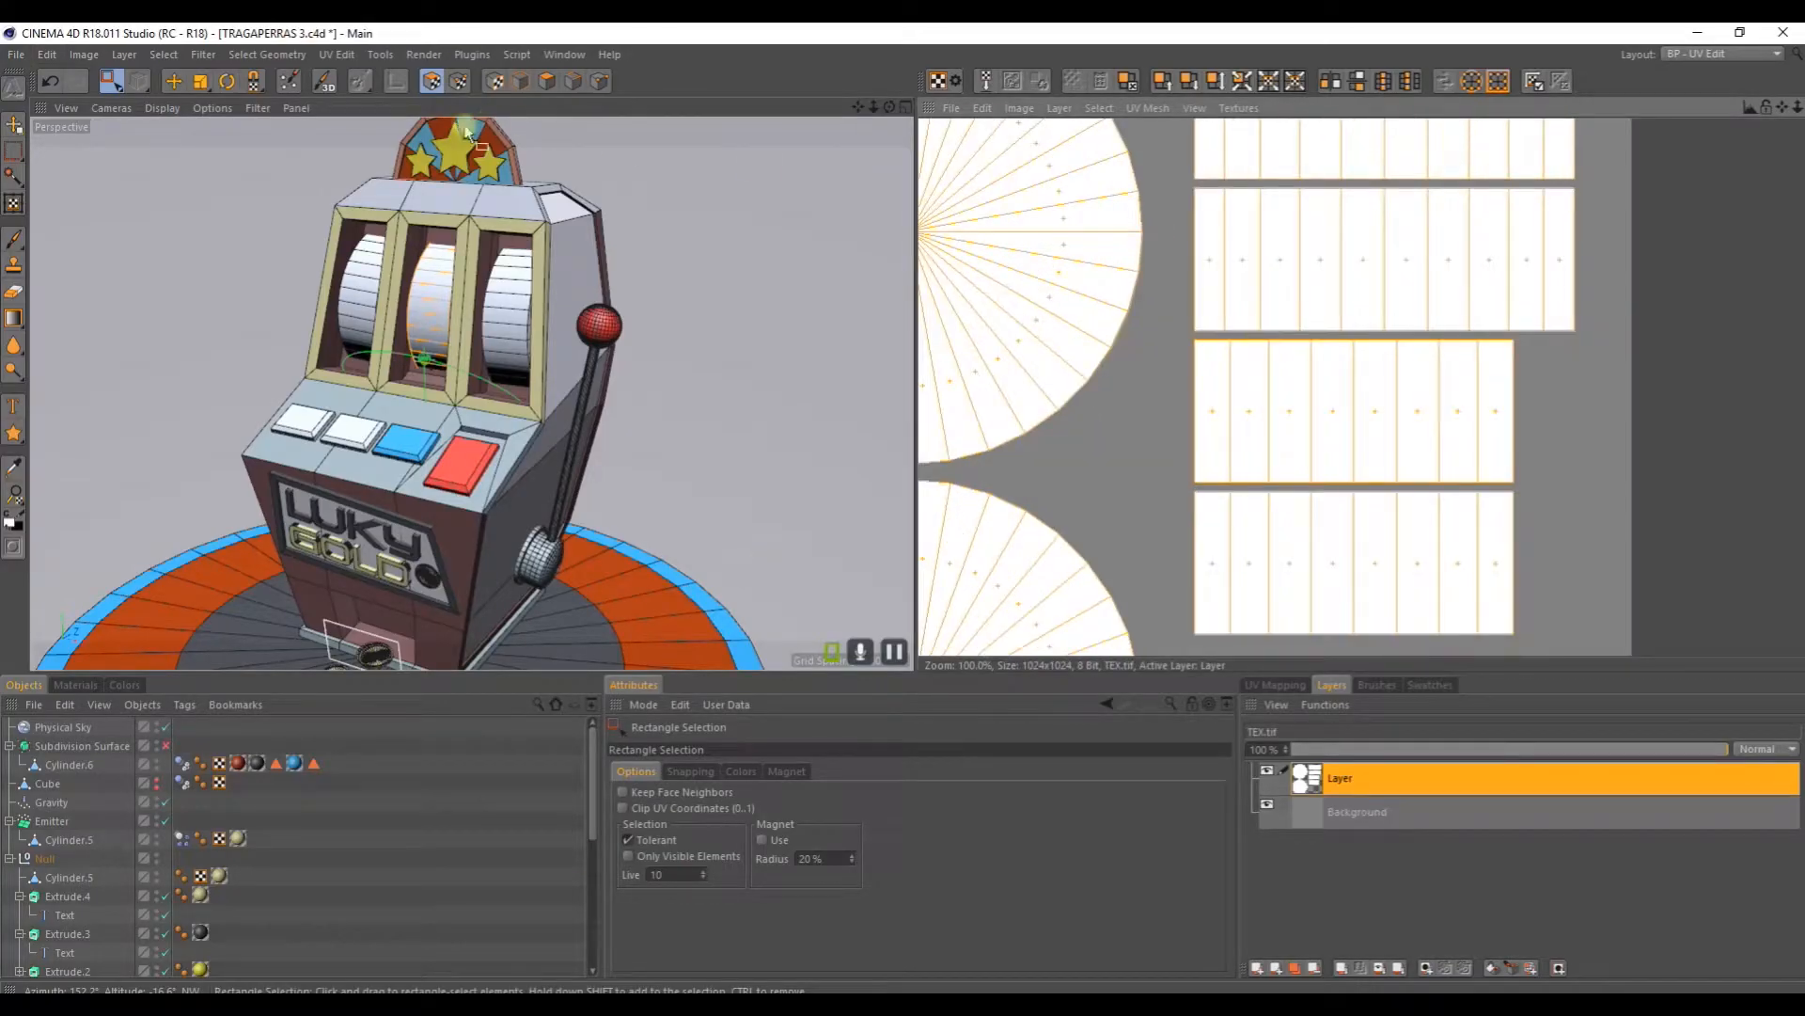
{"action": "left_click", "coordinate": [131, 86]}
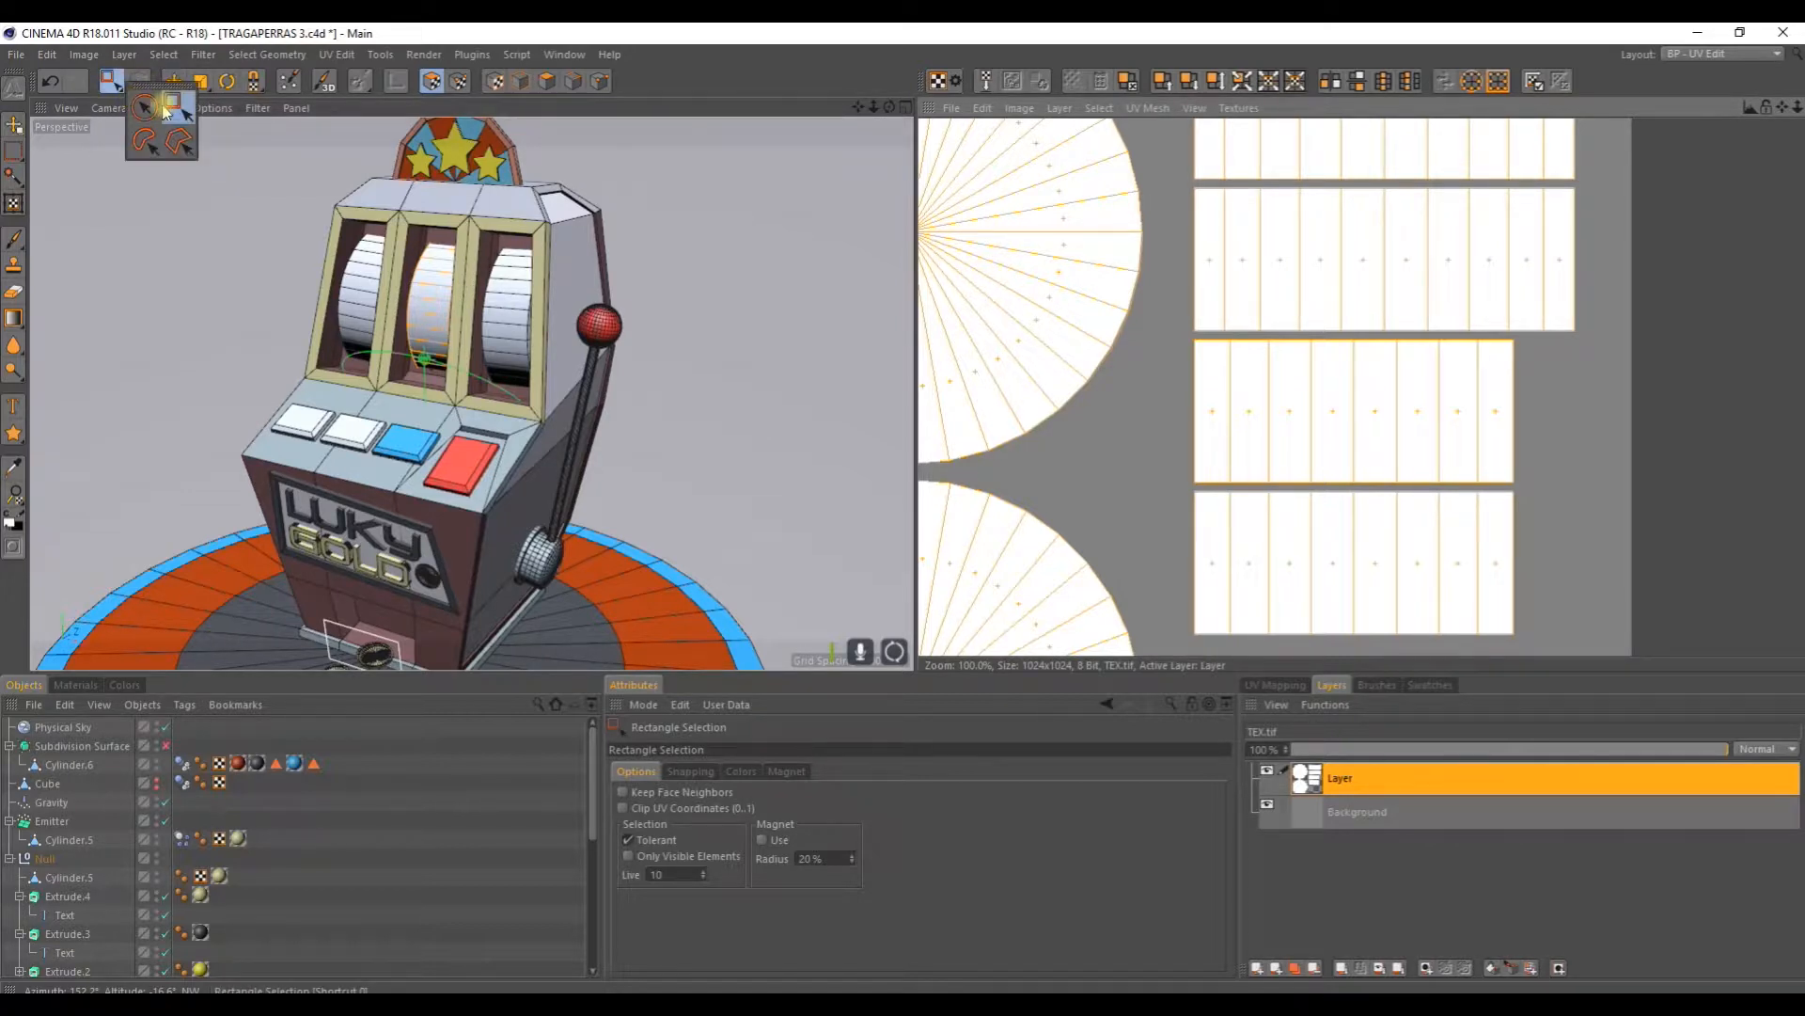
{"action": "left_click", "coordinate": [144, 108]}
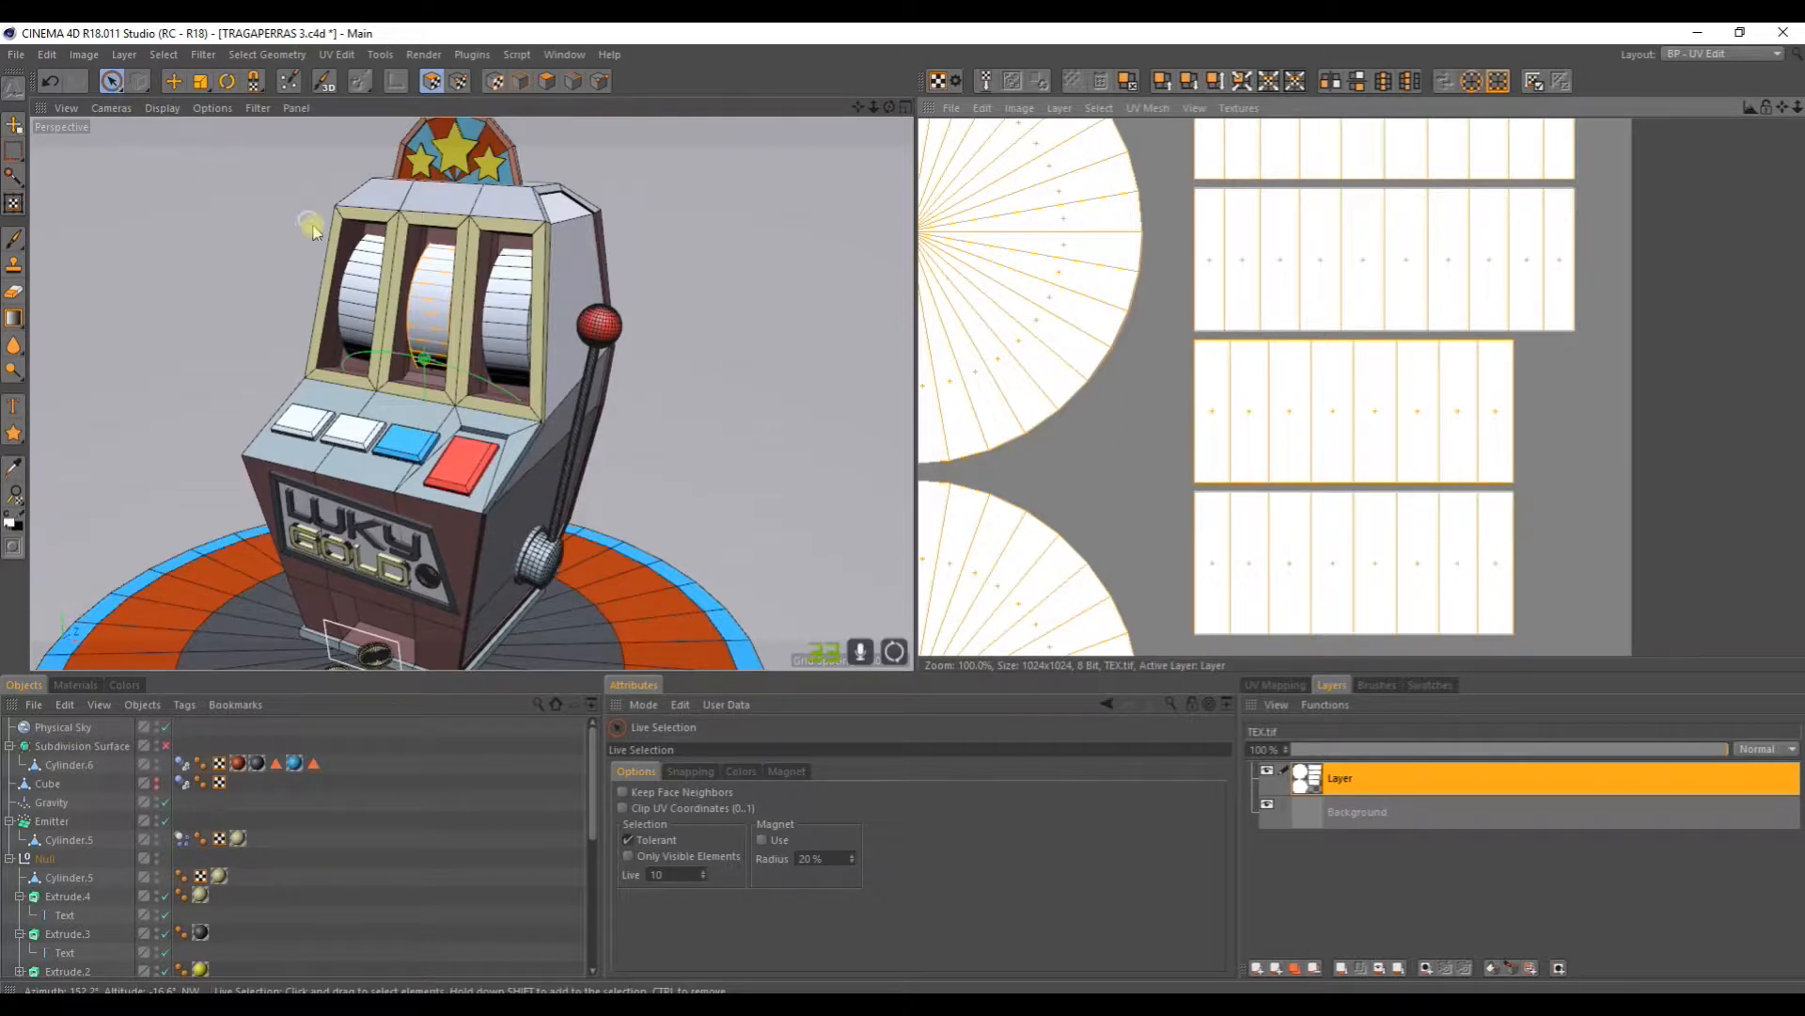
{"action": "left_click", "coordinate": [423, 302]}
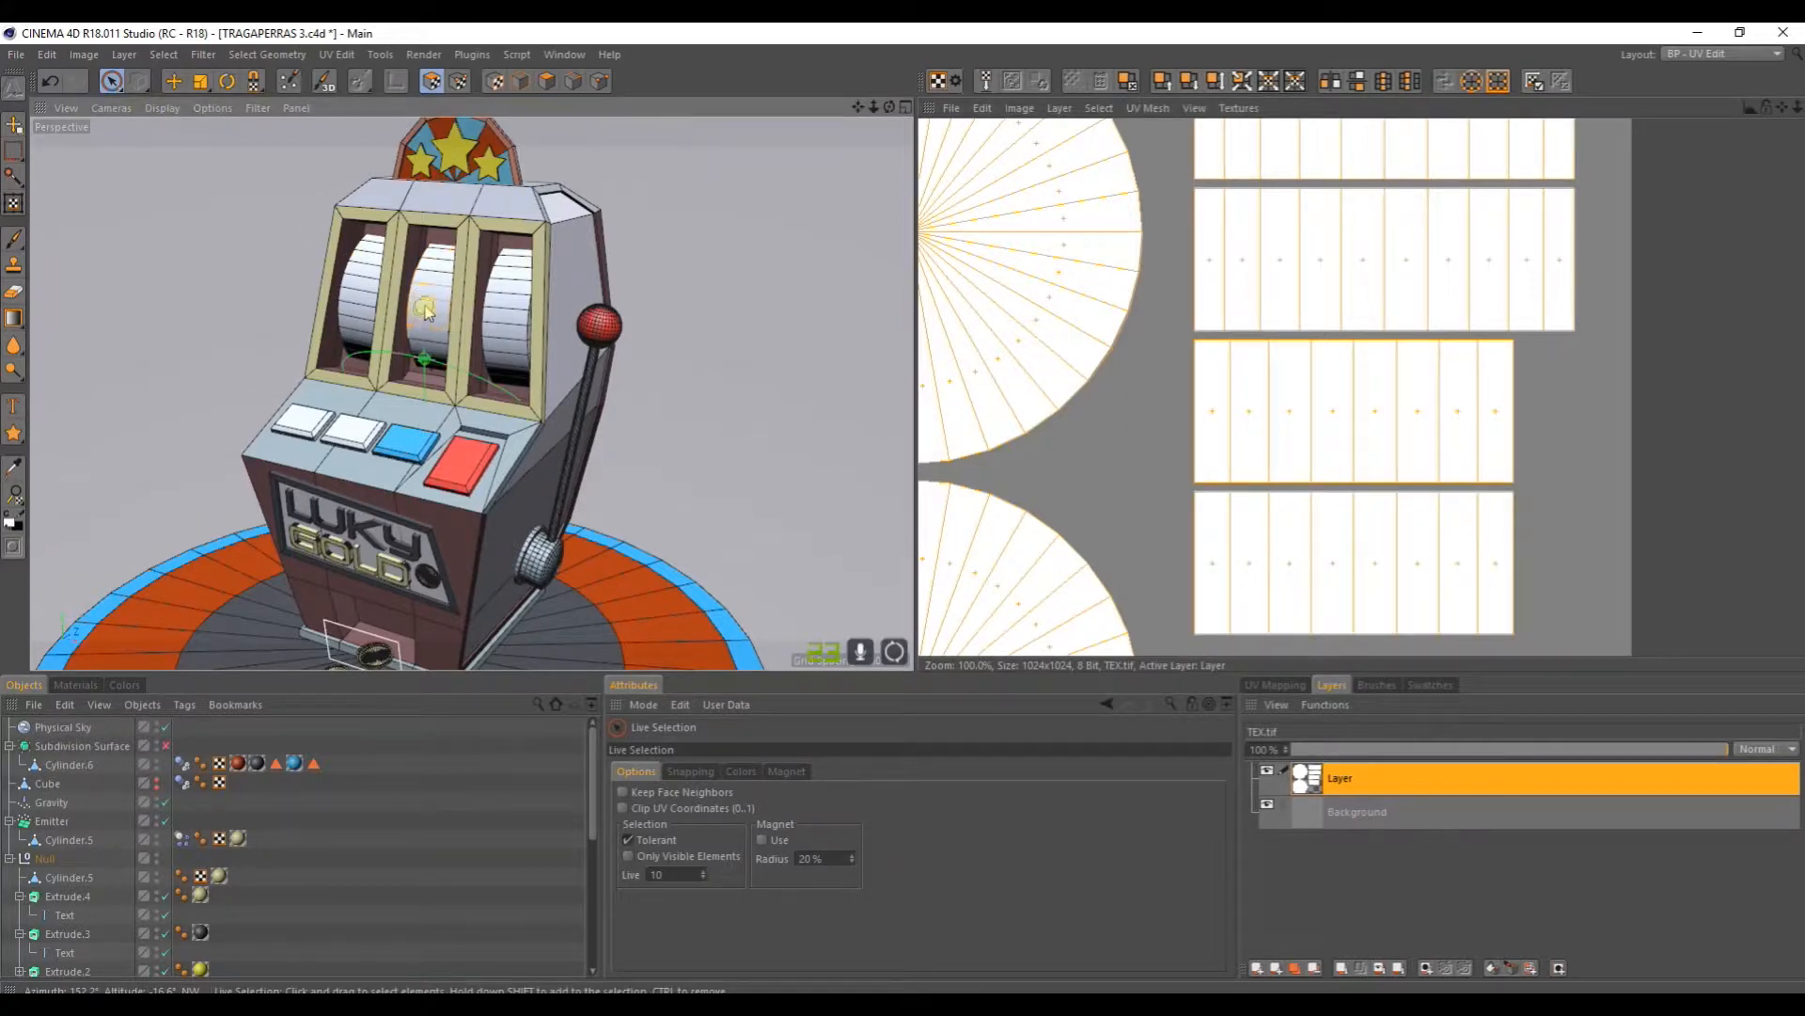
{"action": "scroll", "coordinate": [433, 295], "scroll_direction": "up", "scroll_amount": 6}
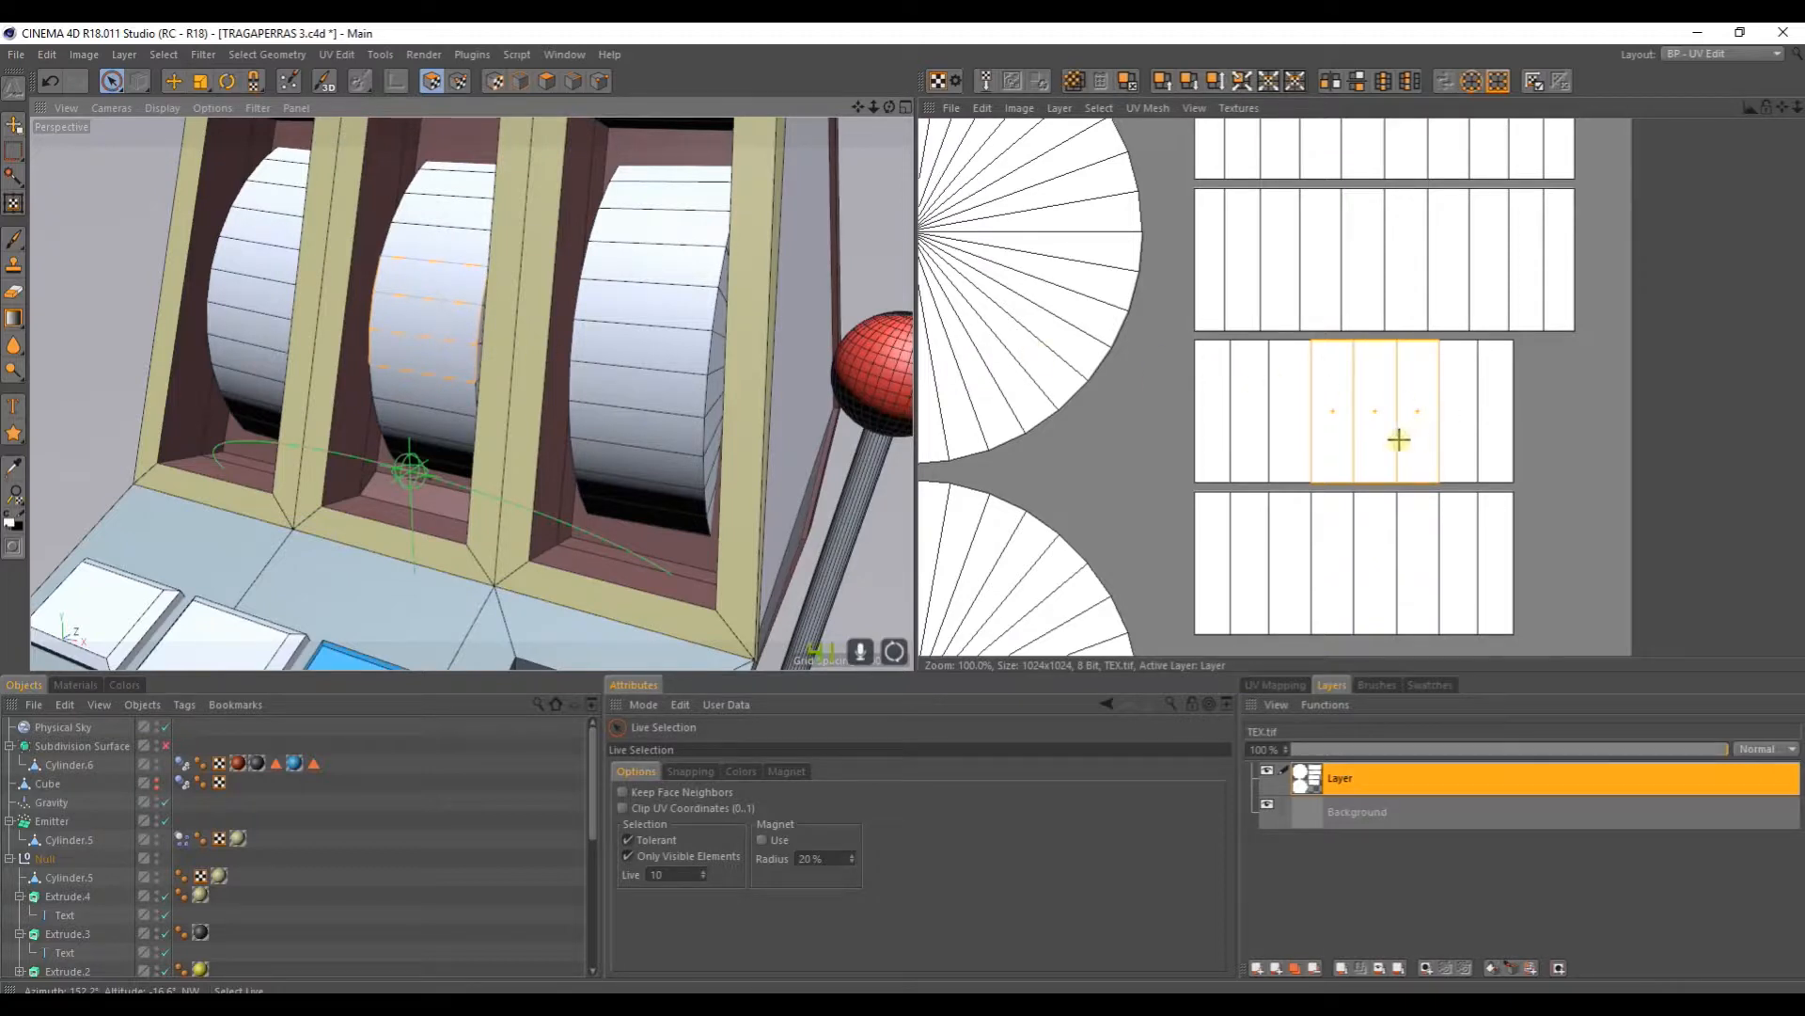
{"action": "scroll", "coordinate": [1390, 442], "scroll_direction": "down", "scroll_amount": 2}
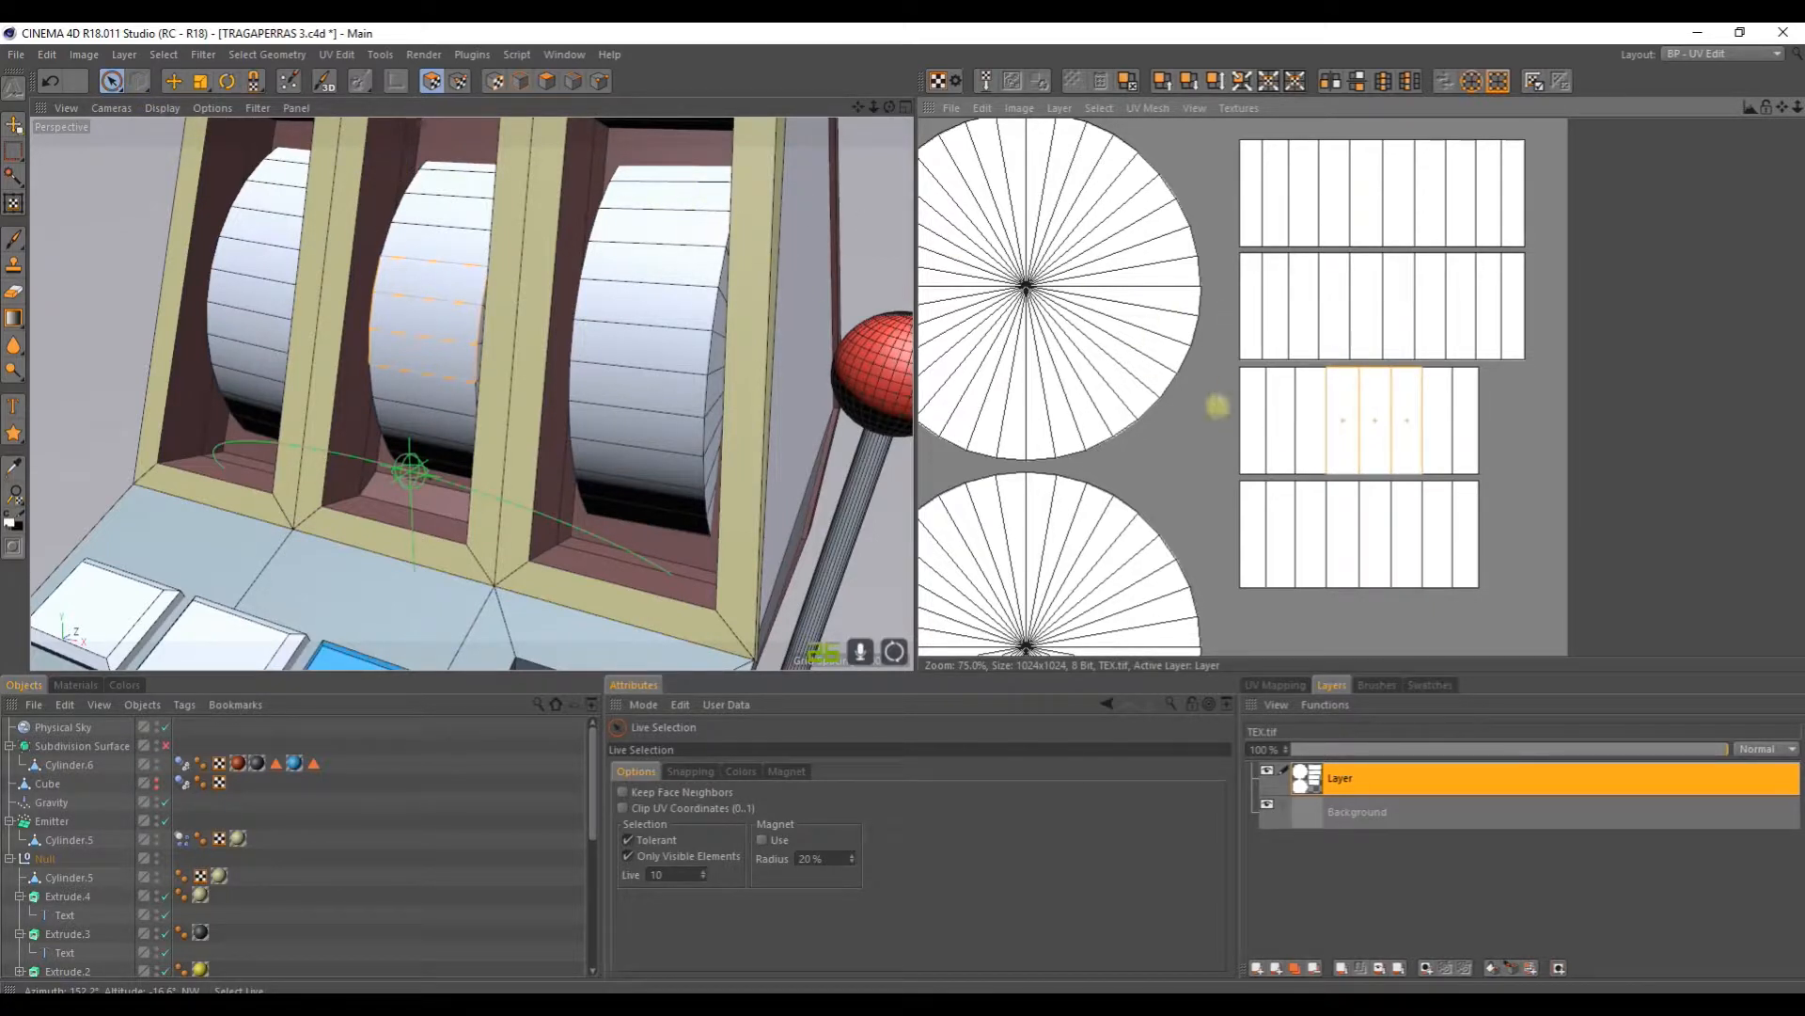
{"action": "left_click", "coordinate": [1251, 405]}
{"action": "left_click_drag", "start_coordinate": [1252, 405], "coordinate": [1440, 438]}
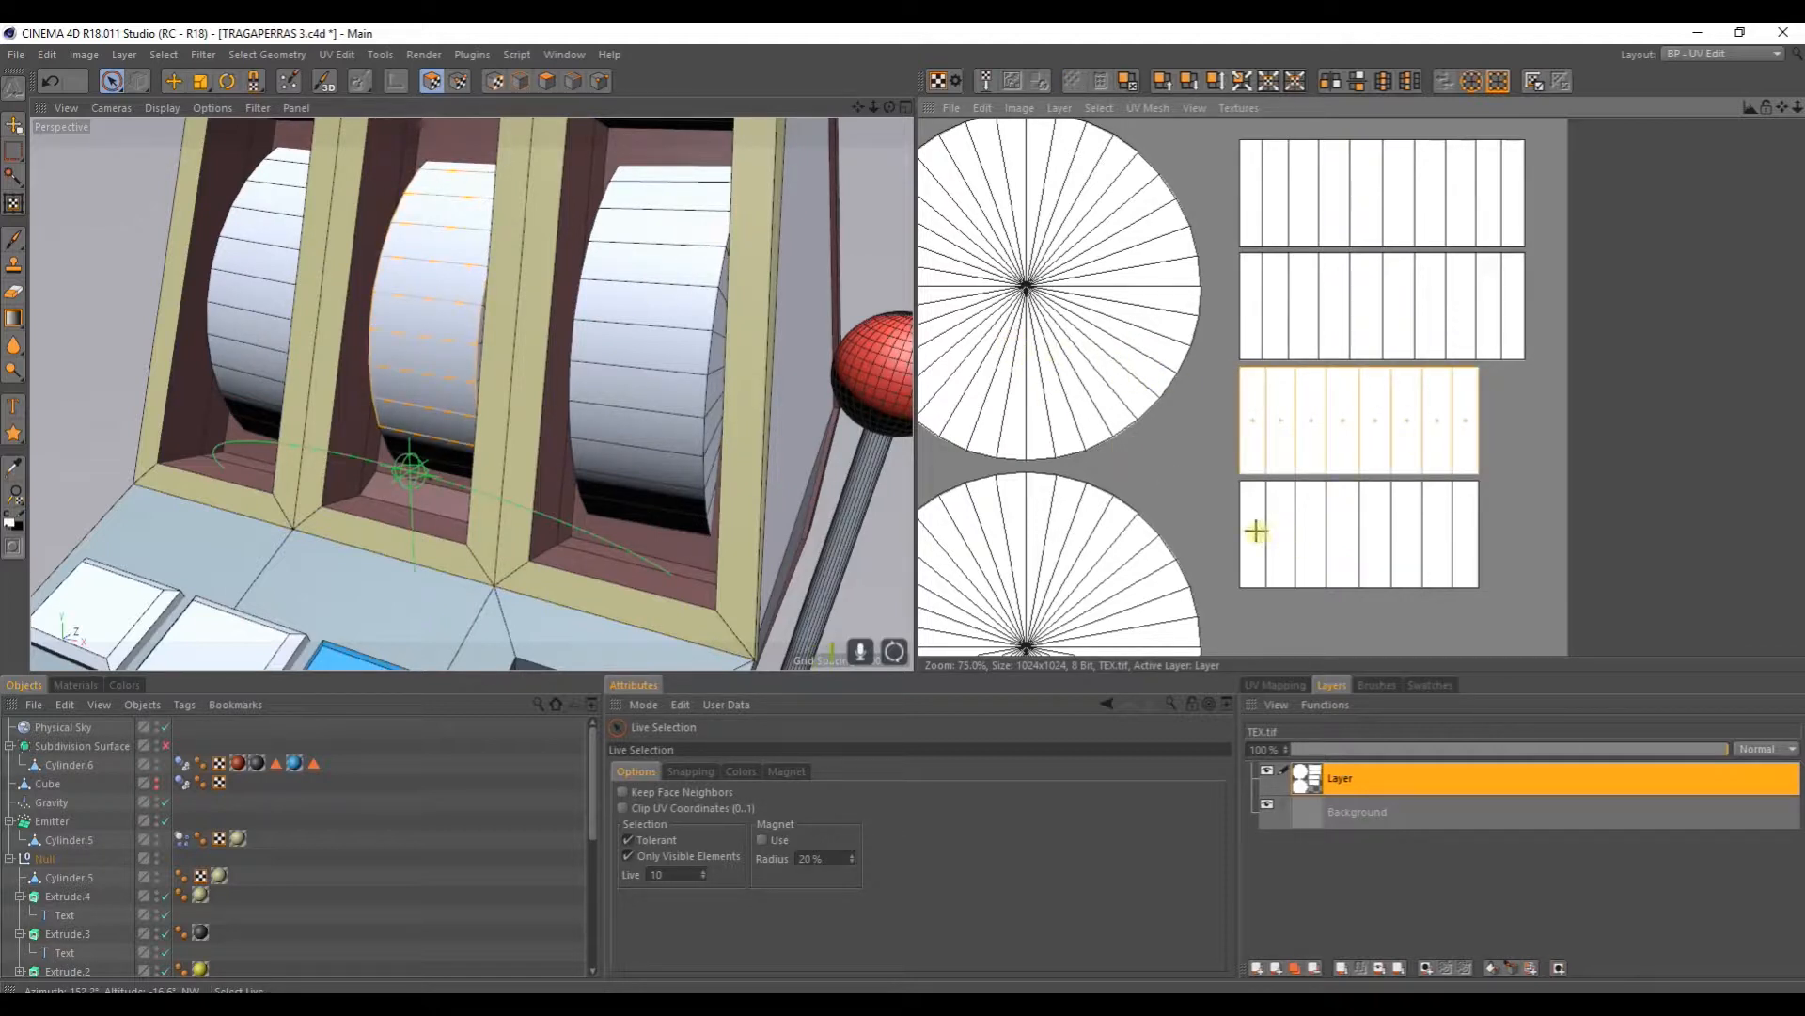
{"action": "left_click", "coordinate": [446, 461]}
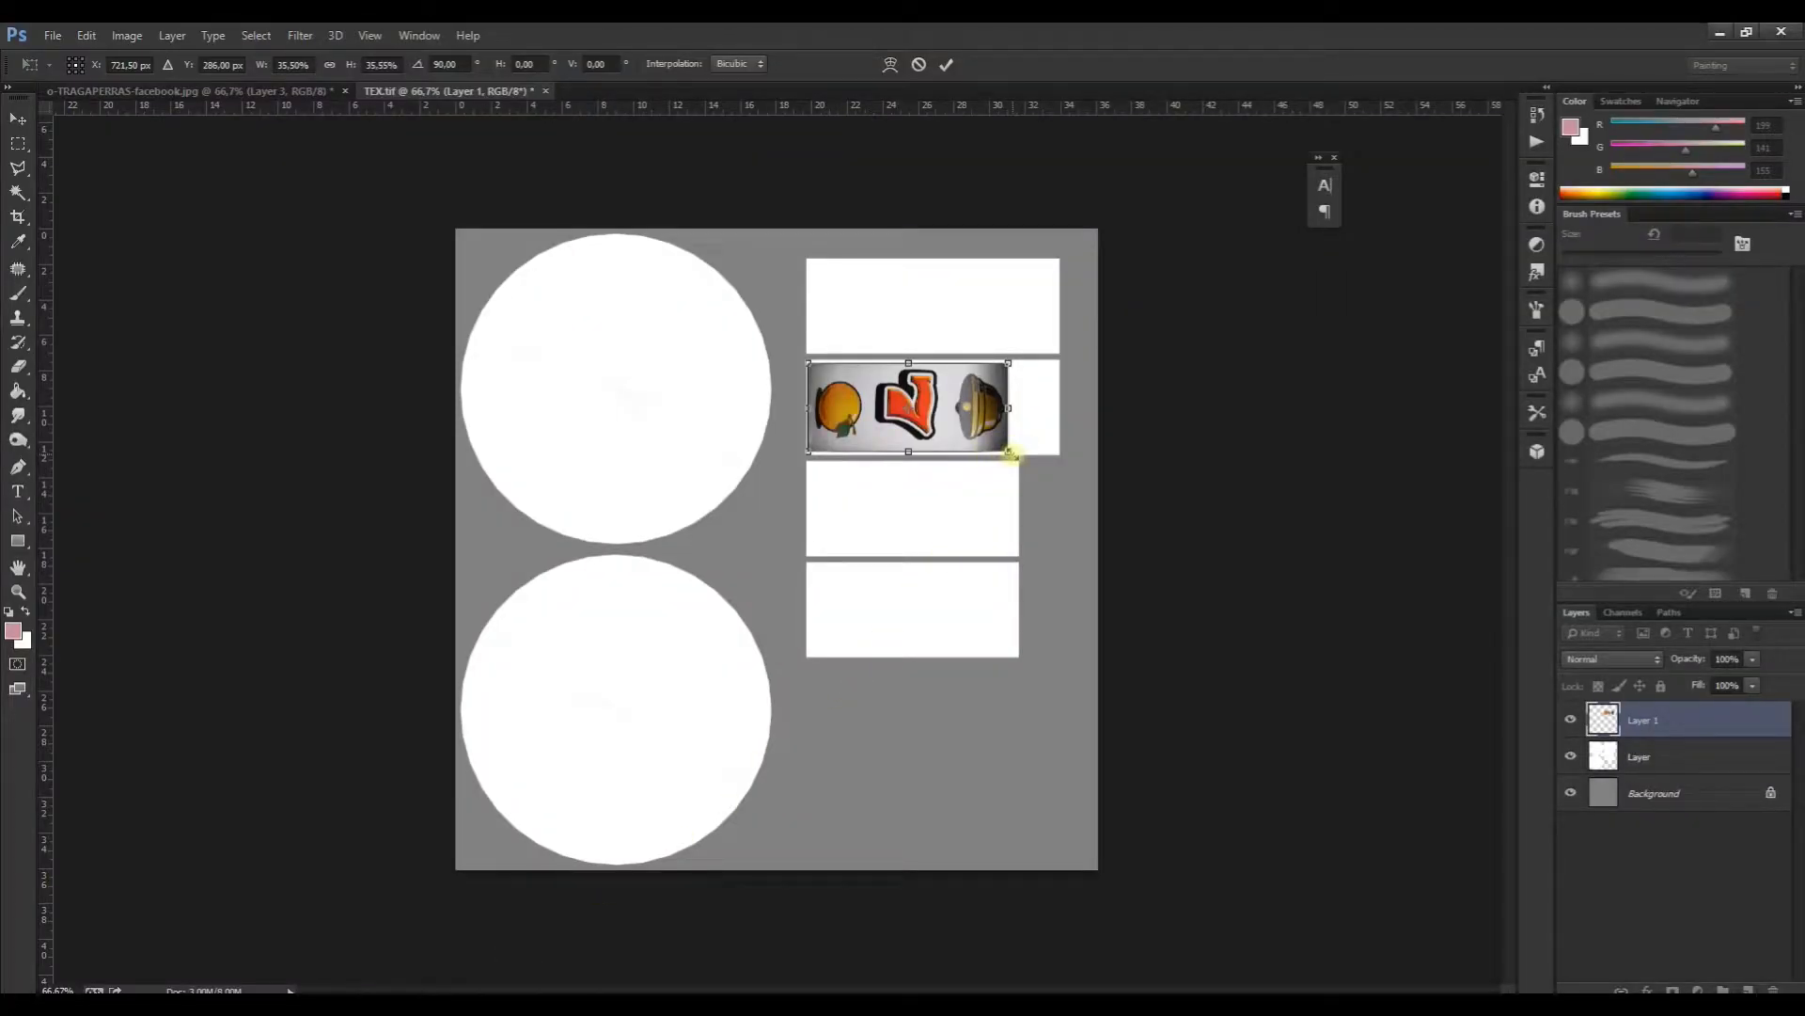
Step: Back in Photoshop, enlarge the bell, 7 and orange artwork slightly and align it with the second strip's left end
{"action": "left_click_drag", "start_coordinate": [1008, 452], "coordinate": [1015, 453]}
{"action": "left_click_drag", "start_coordinate": [807, 359], "coordinate": [800, 359]}
{"action": "key", "text": "Return"}
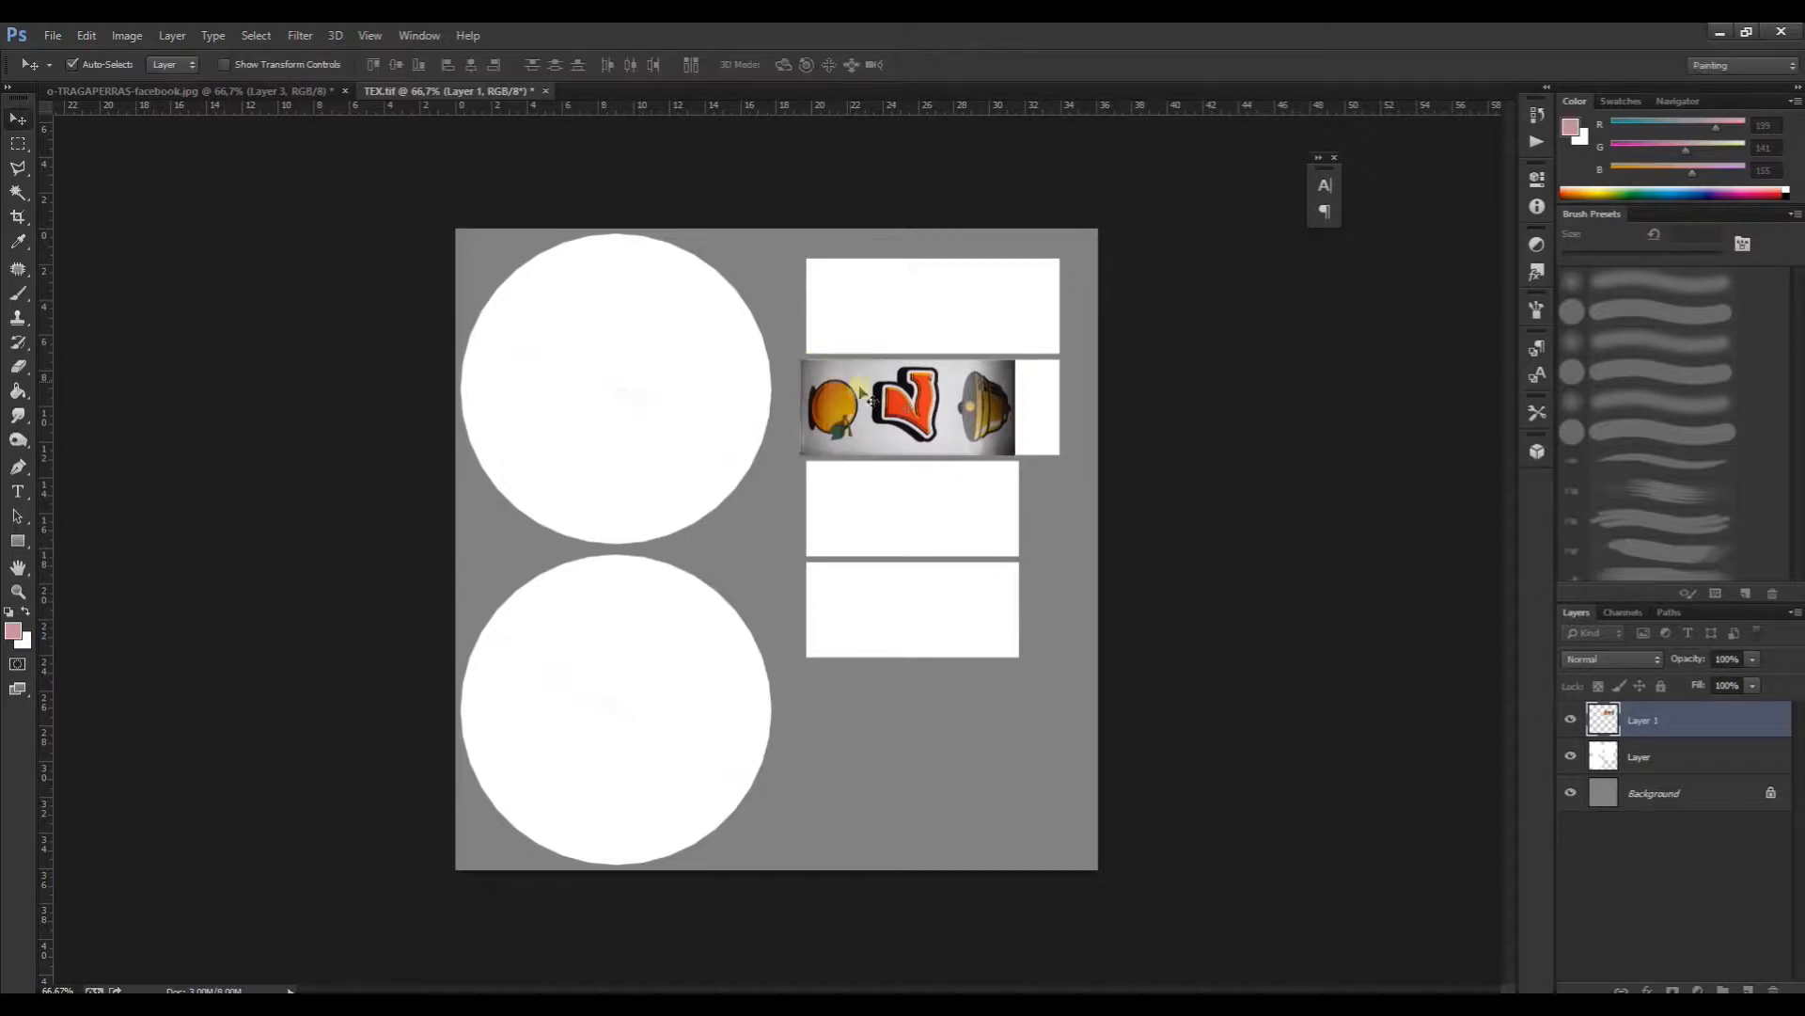
{"action": "left_click_drag", "start_coordinate": [959, 422], "coordinate": [965, 425]}
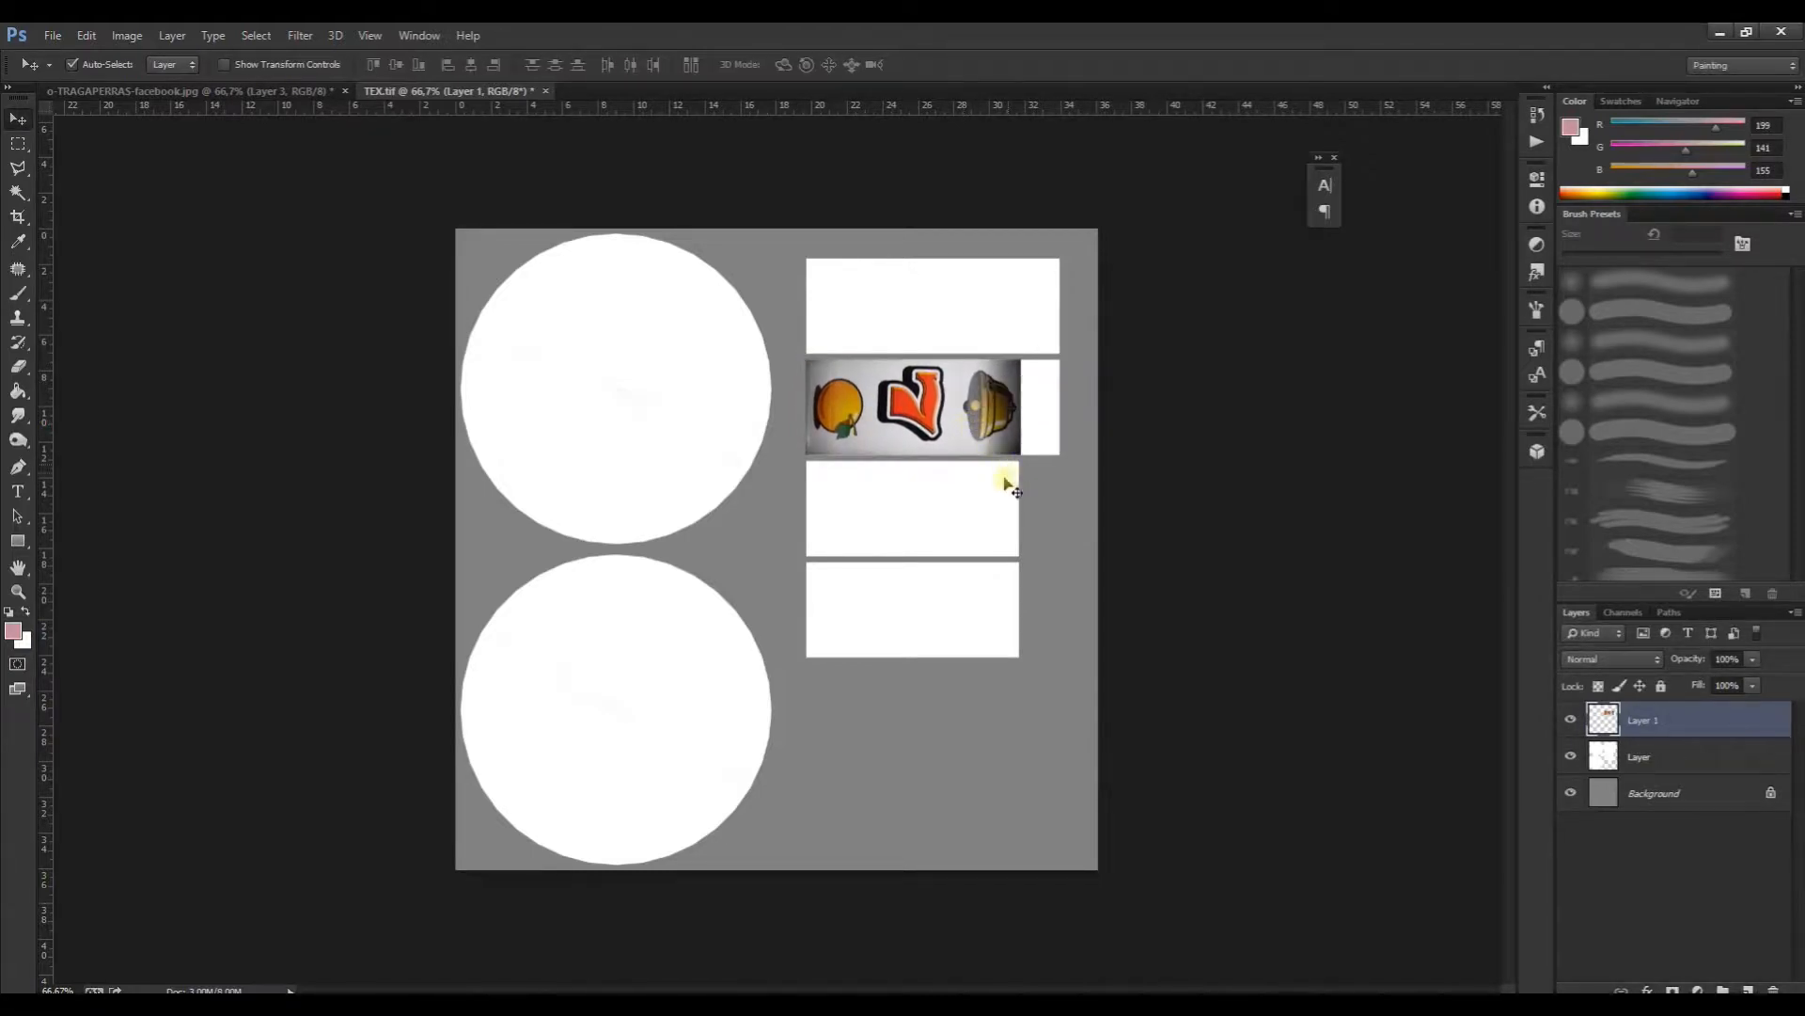
Step: Bring the photo's Layer 2 reel with cherries, 7 and plum into TEX.tif, converting its colors to preserve appearance
{"action": "left_click", "coordinate": [241, 90]}
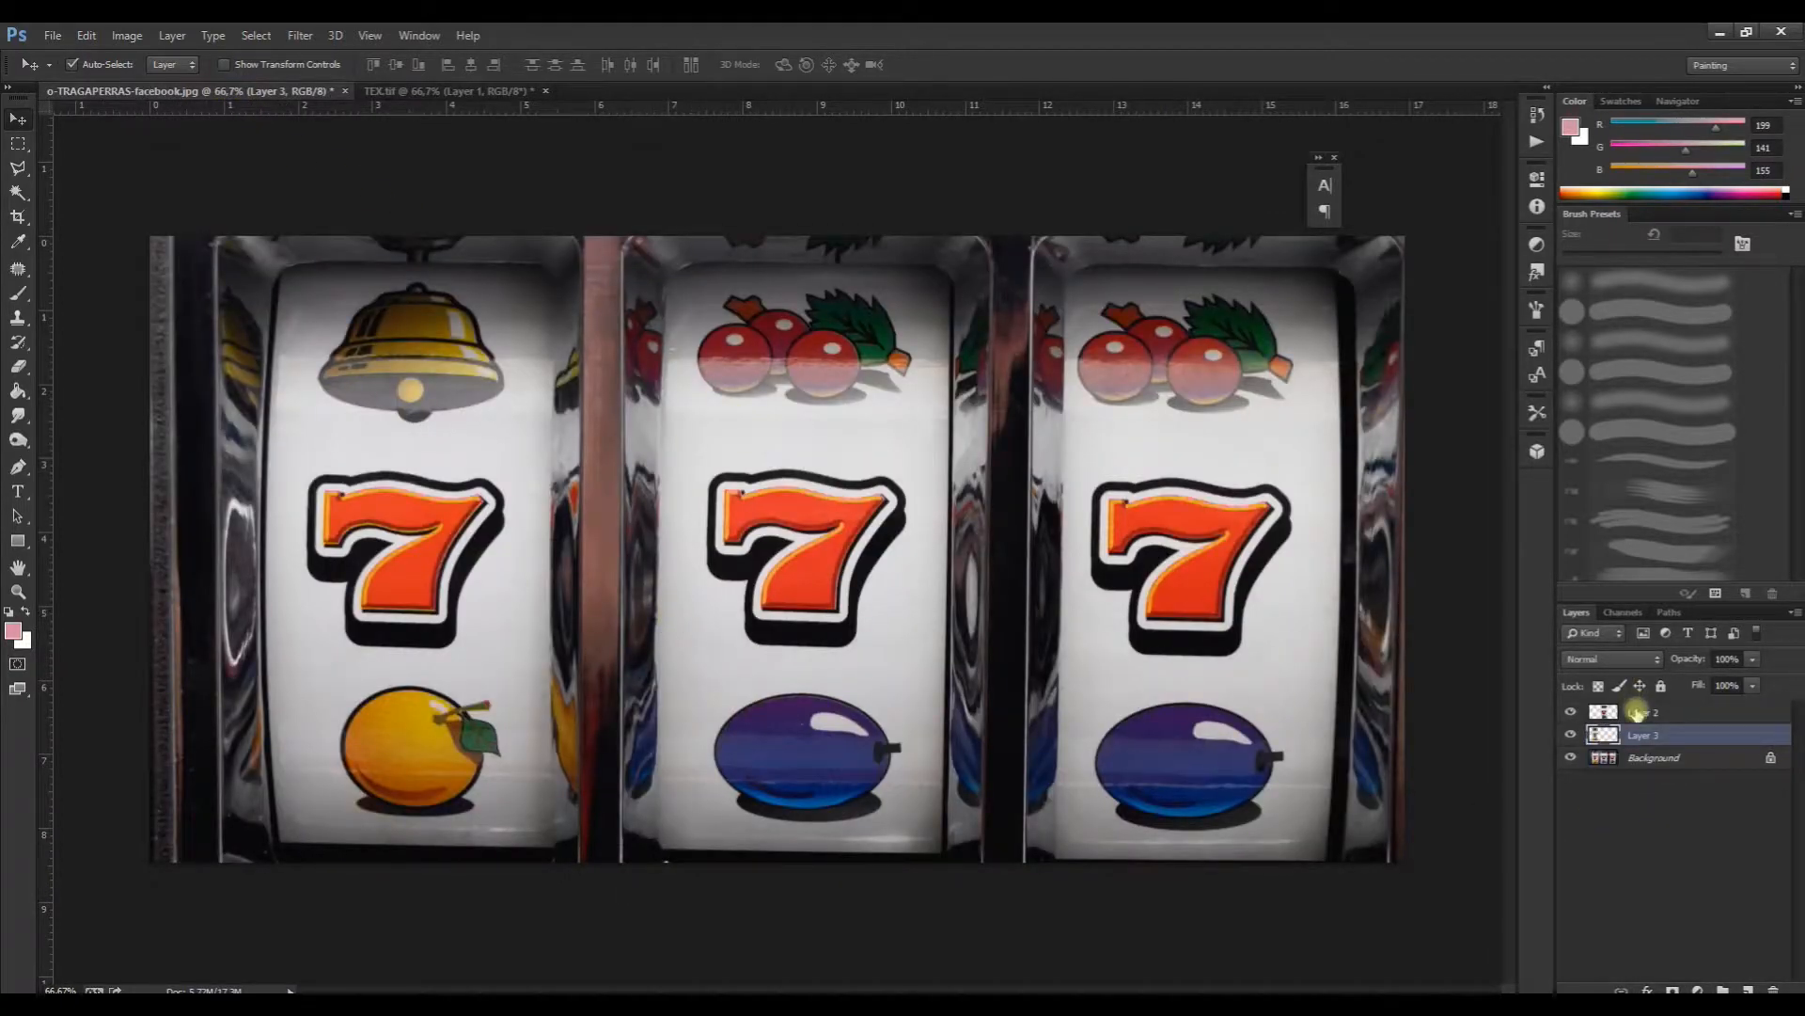
{"action": "left_click", "coordinate": [1636, 712]}
{"action": "left_click_drag", "start_coordinate": [1072, 616], "coordinate": [750, 341]}
{"action": "left_click_drag", "start_coordinate": [920, 499], "coordinate": [919, 502]}
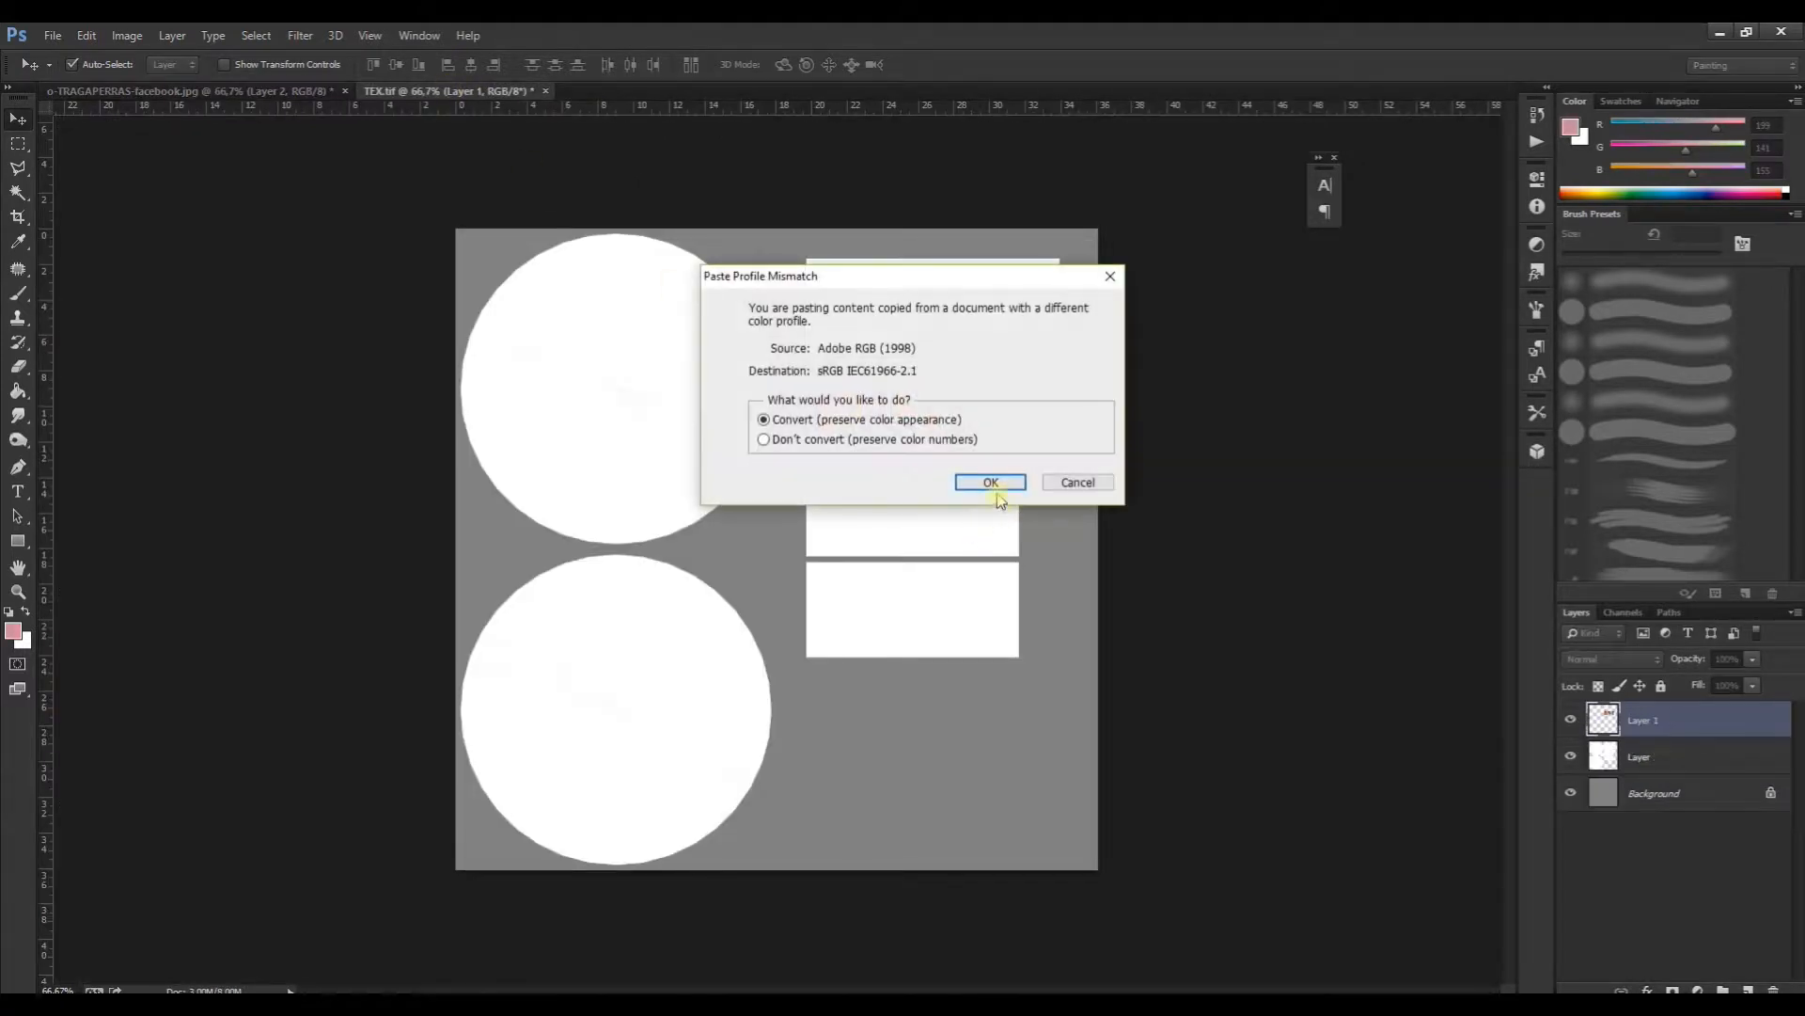
{"action": "left_click", "coordinate": [962, 459]}
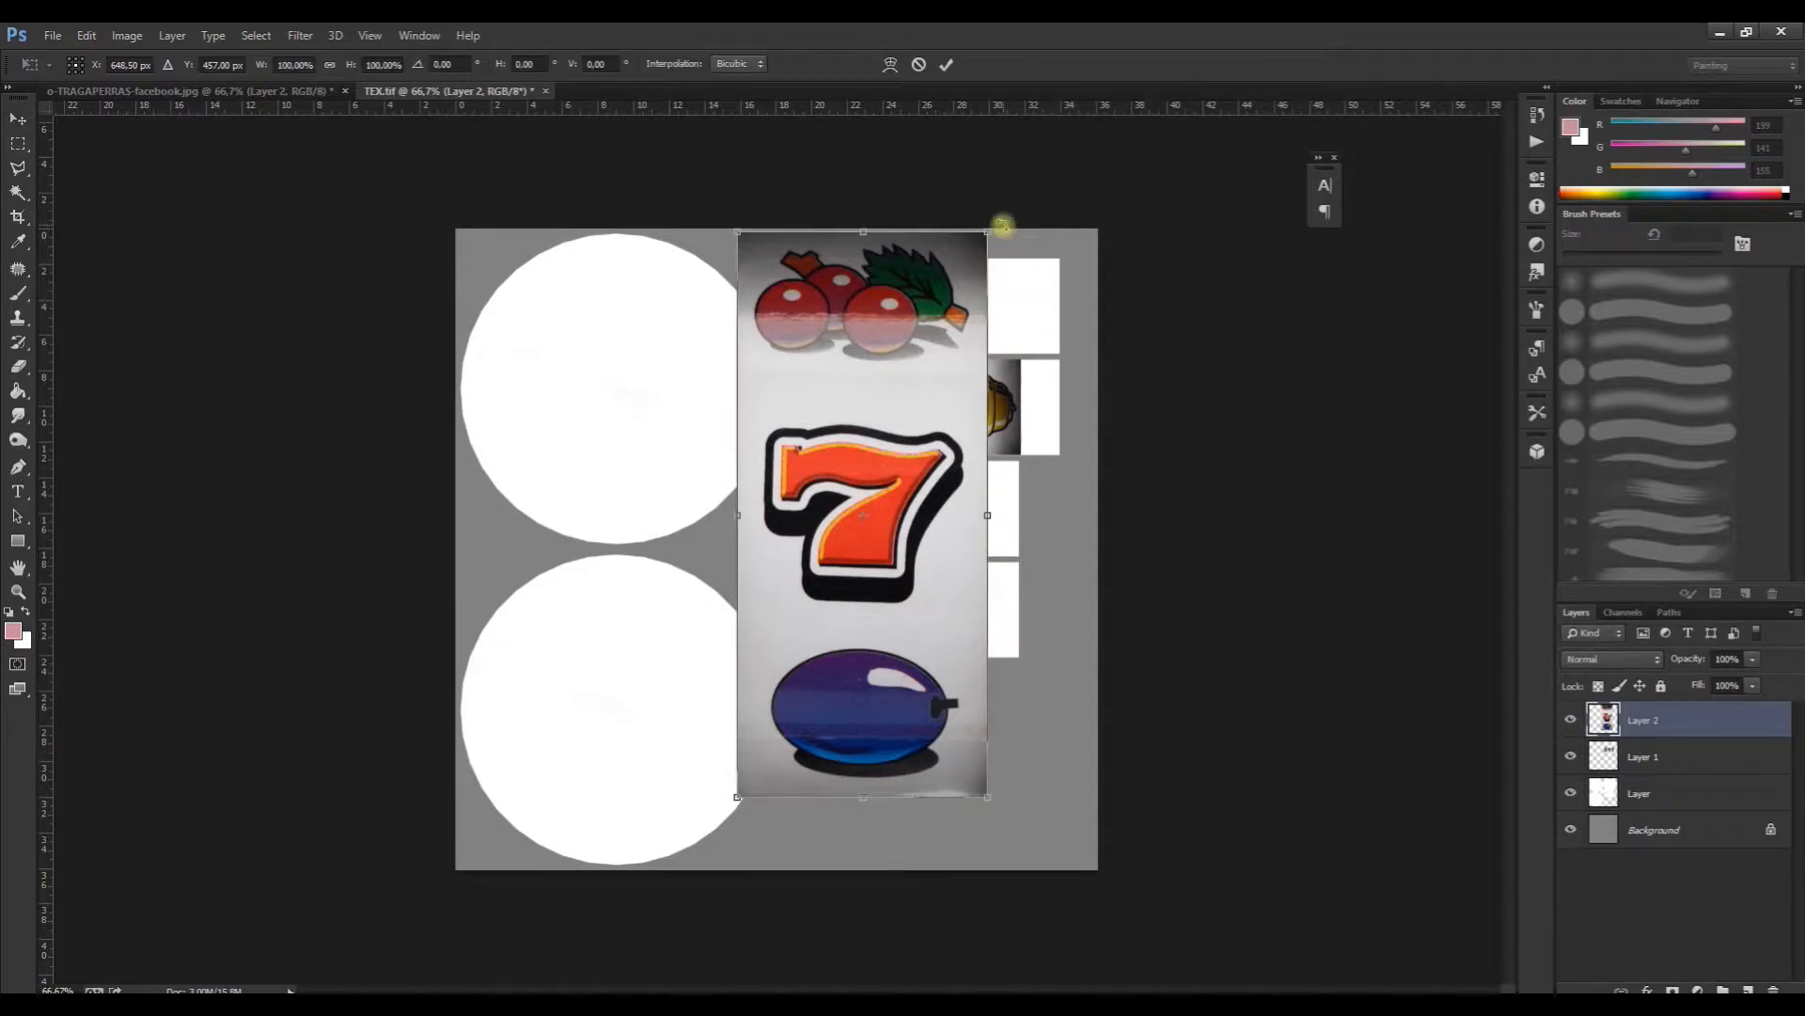
Step: Rotate the cherries, 7 and plum artwork 90°, scale it to about 37.6% and fit it onto the third white strip
{"action": "left_click_drag", "start_coordinate": [990, 231], "coordinate": [1020, 560]}
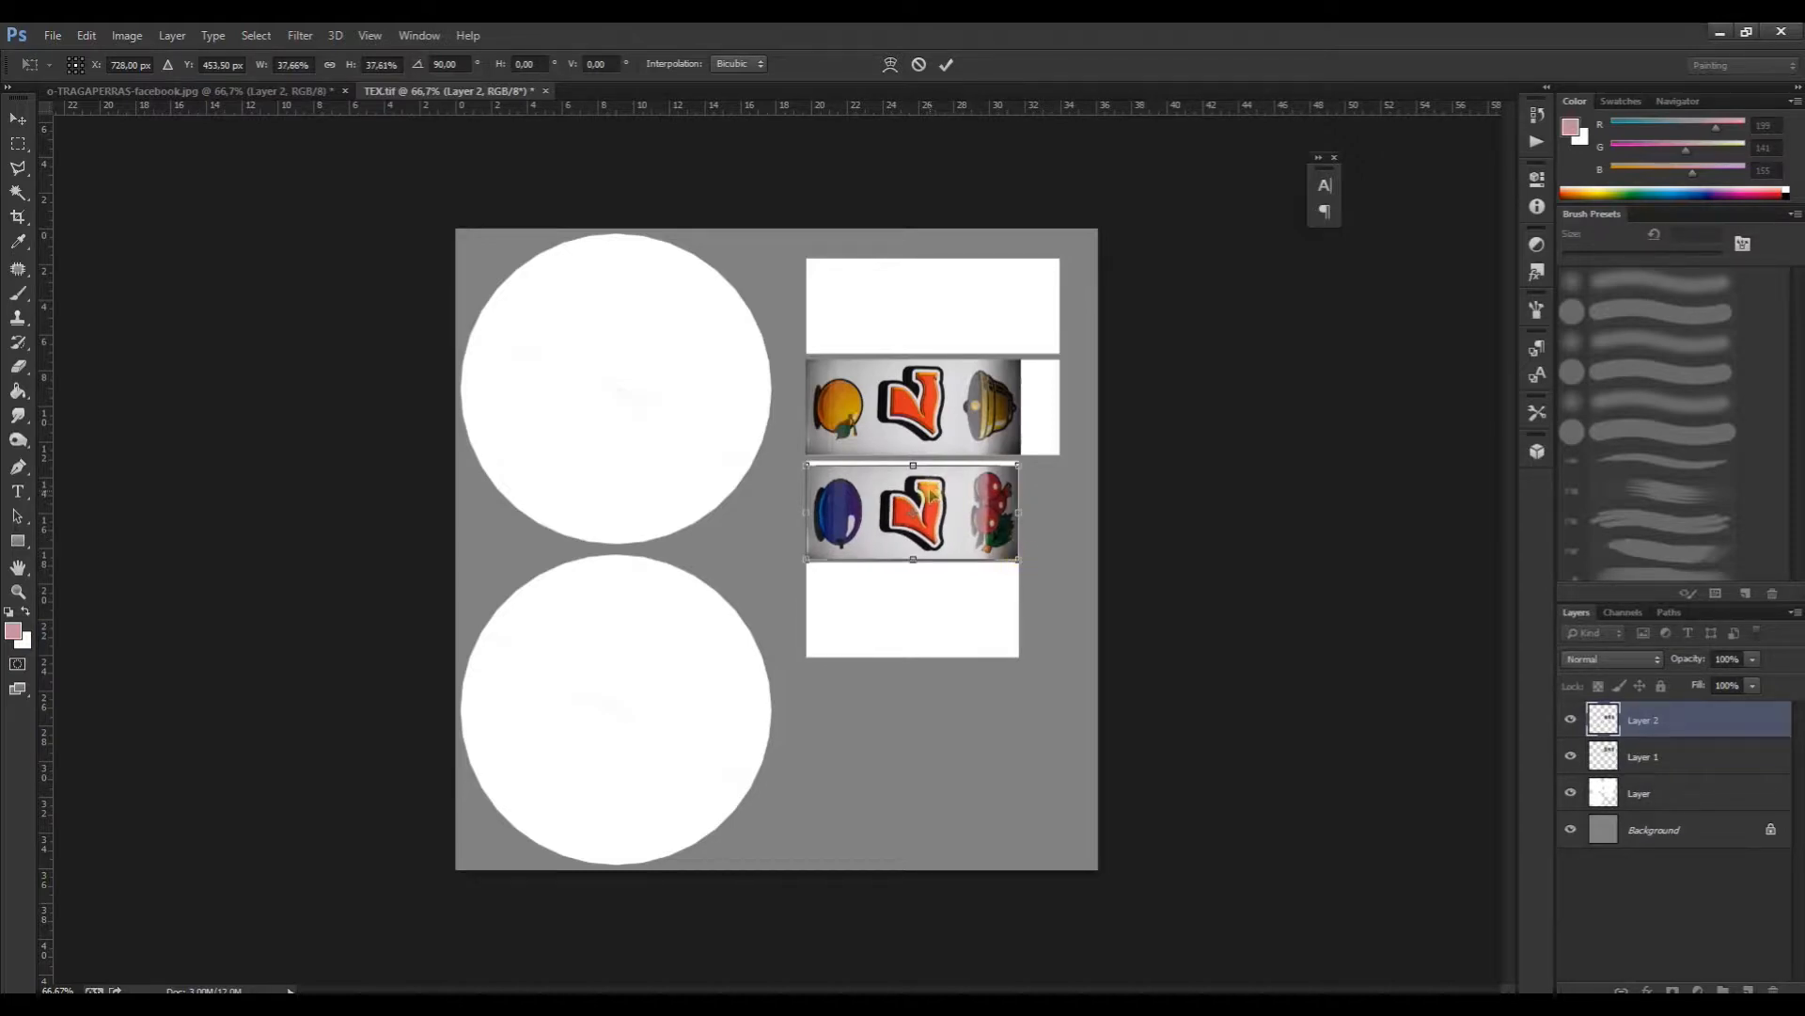
{"action": "left_click_drag", "start_coordinate": [928, 491], "coordinate": [928, 482]}
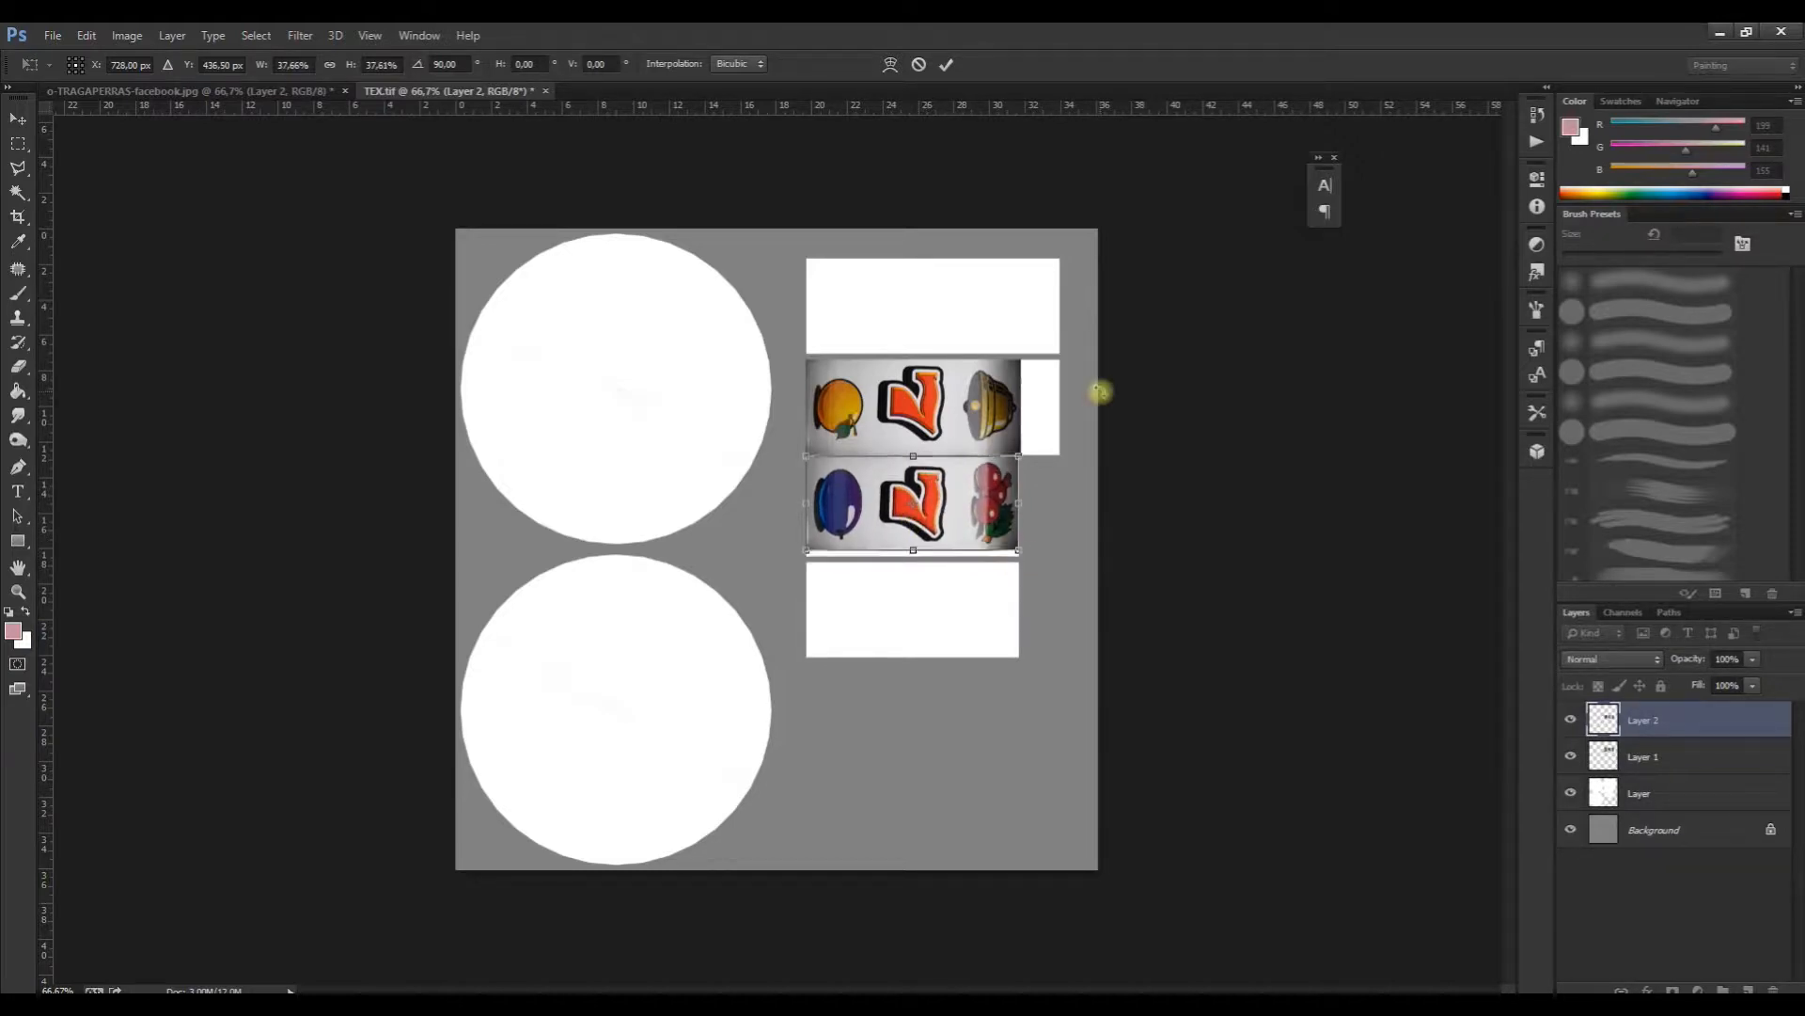
{"action": "key", "text": "Down"}
{"action": "key", "text": "Down"}
{"action": "key", "text": "Down"}
{"action": "key", "text": "Down"}
{"action": "key", "text": "Down"}
{"action": "key", "text": "Down"}
{"action": "key", "text": "Down"}
{"action": "key", "text": "Down"}
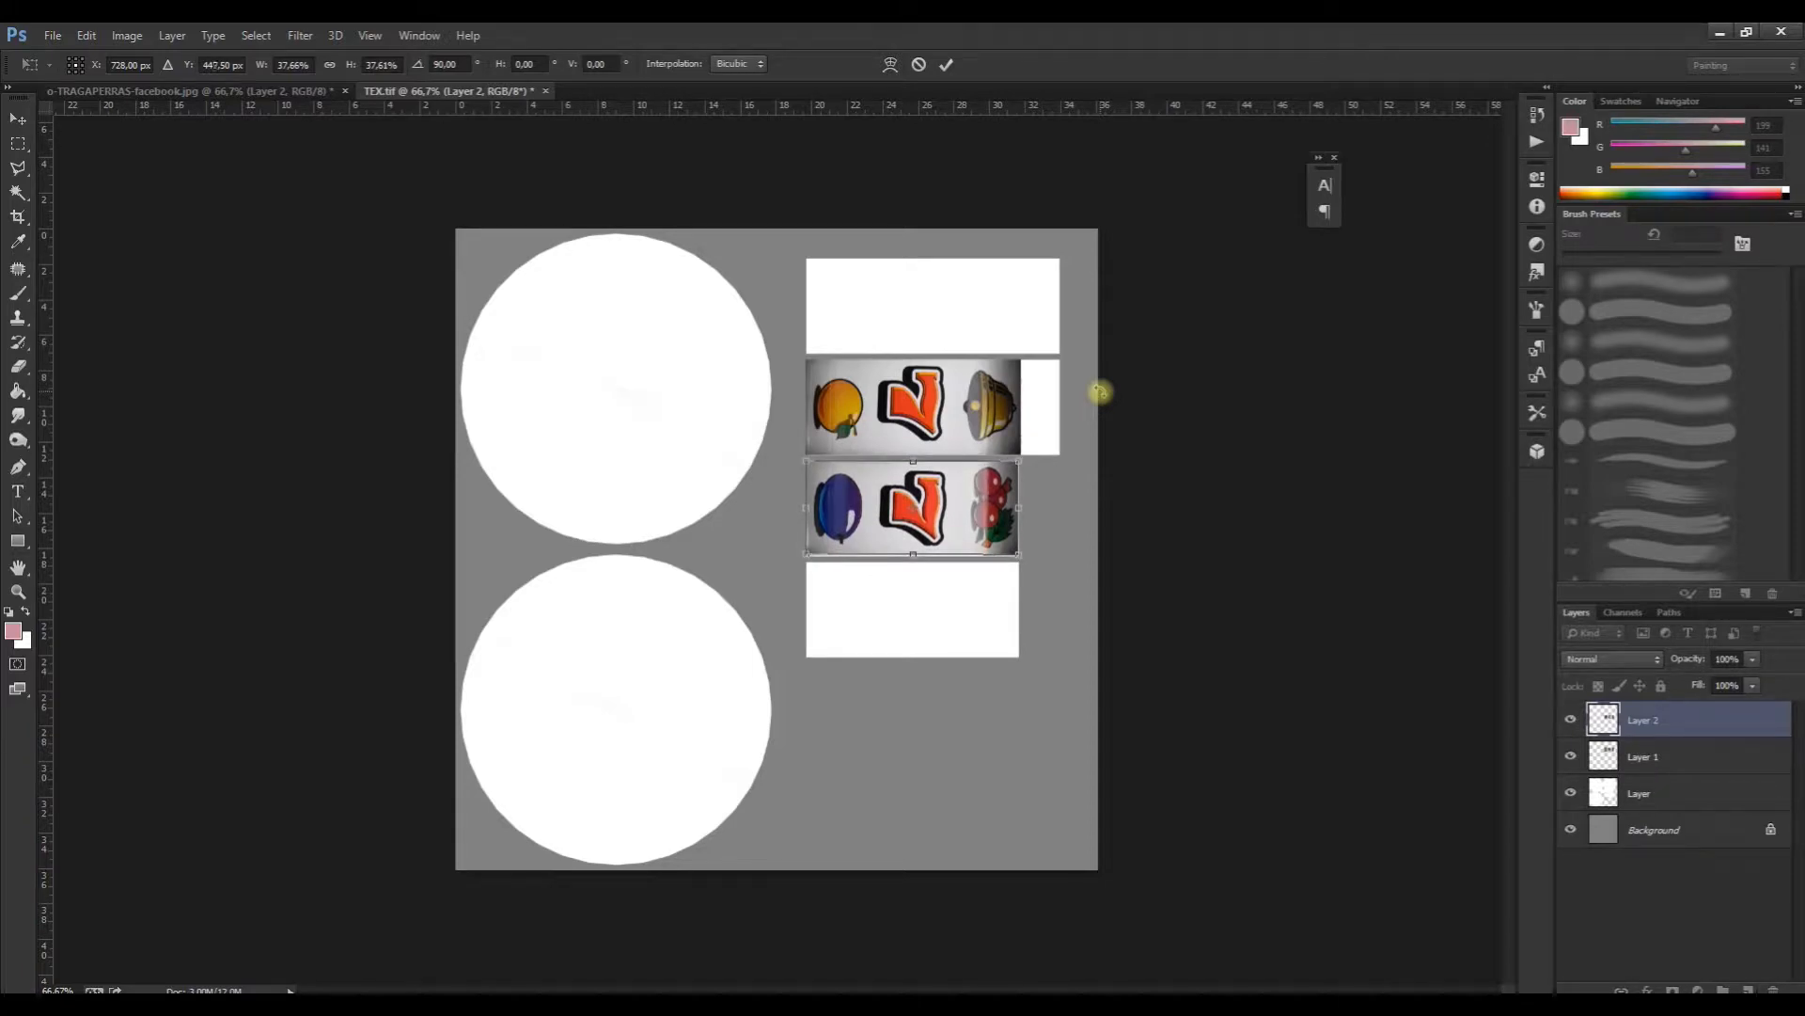
{"action": "key", "text": "Return"}
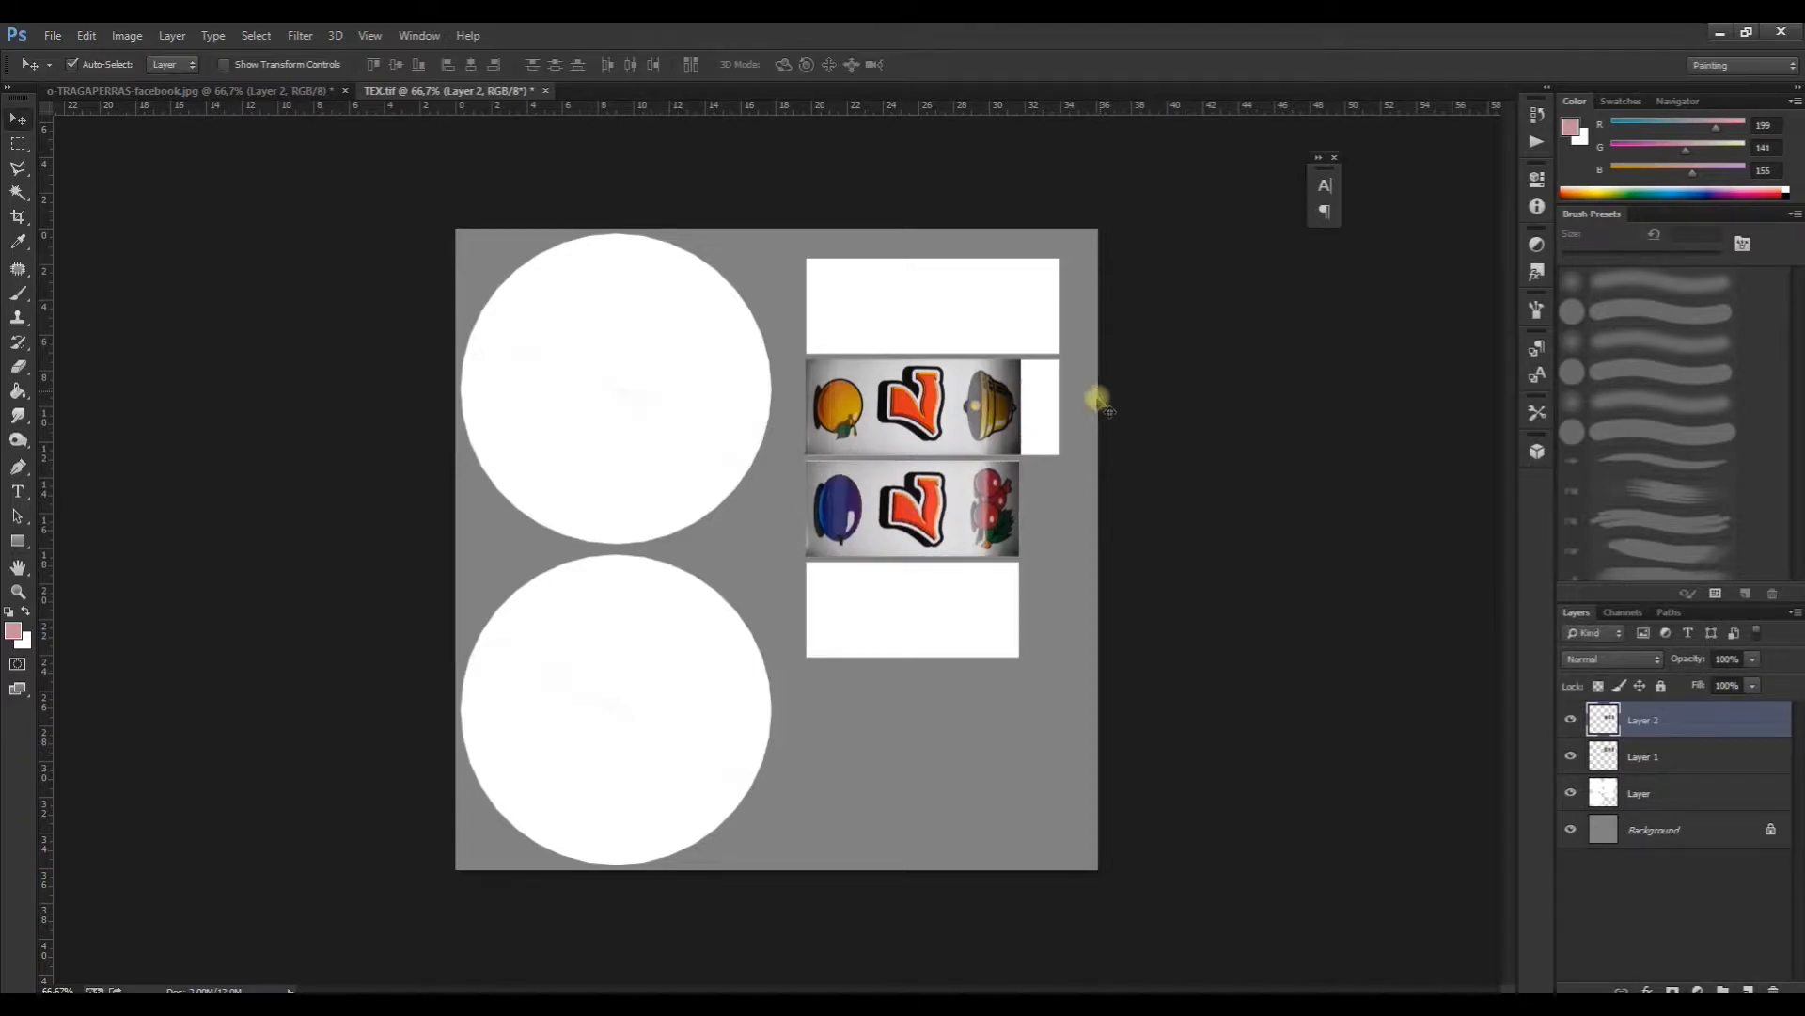
Step: Duplicate Layer 2 with the plum, 7 and cherries artwork and place the copy on the fourth white strip
{"action": "left_click", "coordinate": [1035, 516]}
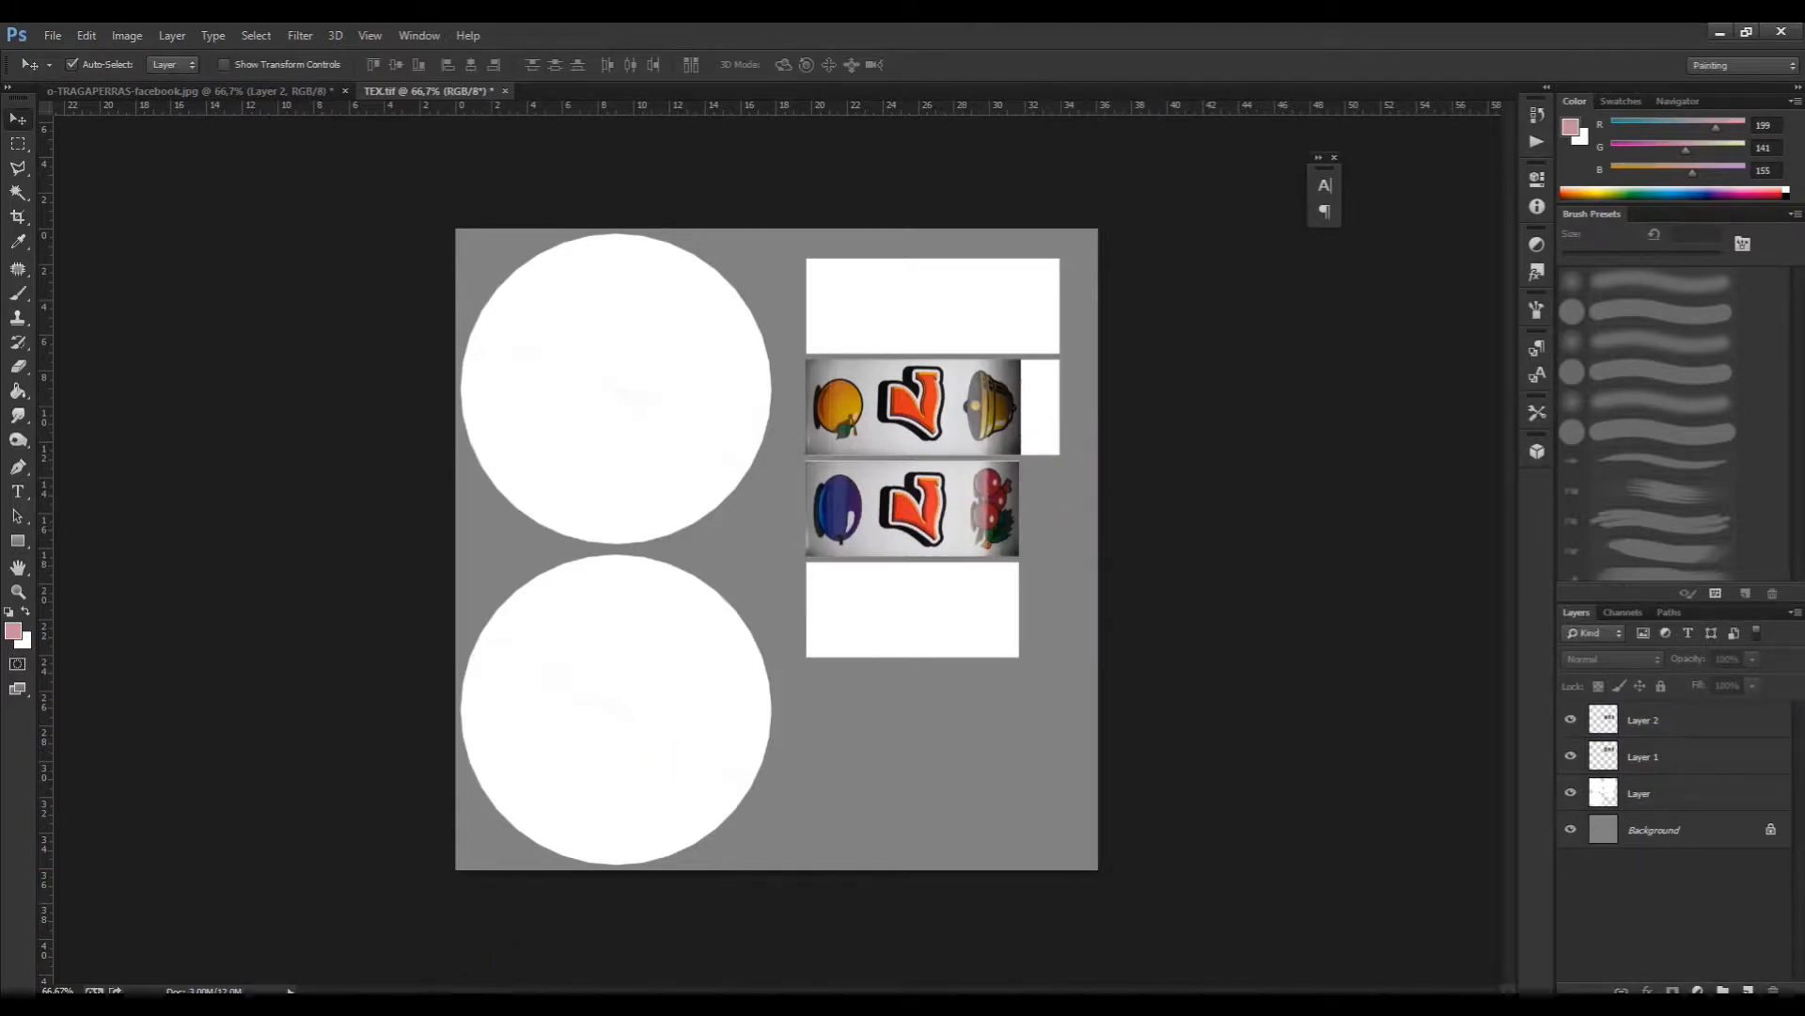
{"action": "left_click", "coordinate": [193, 91]}
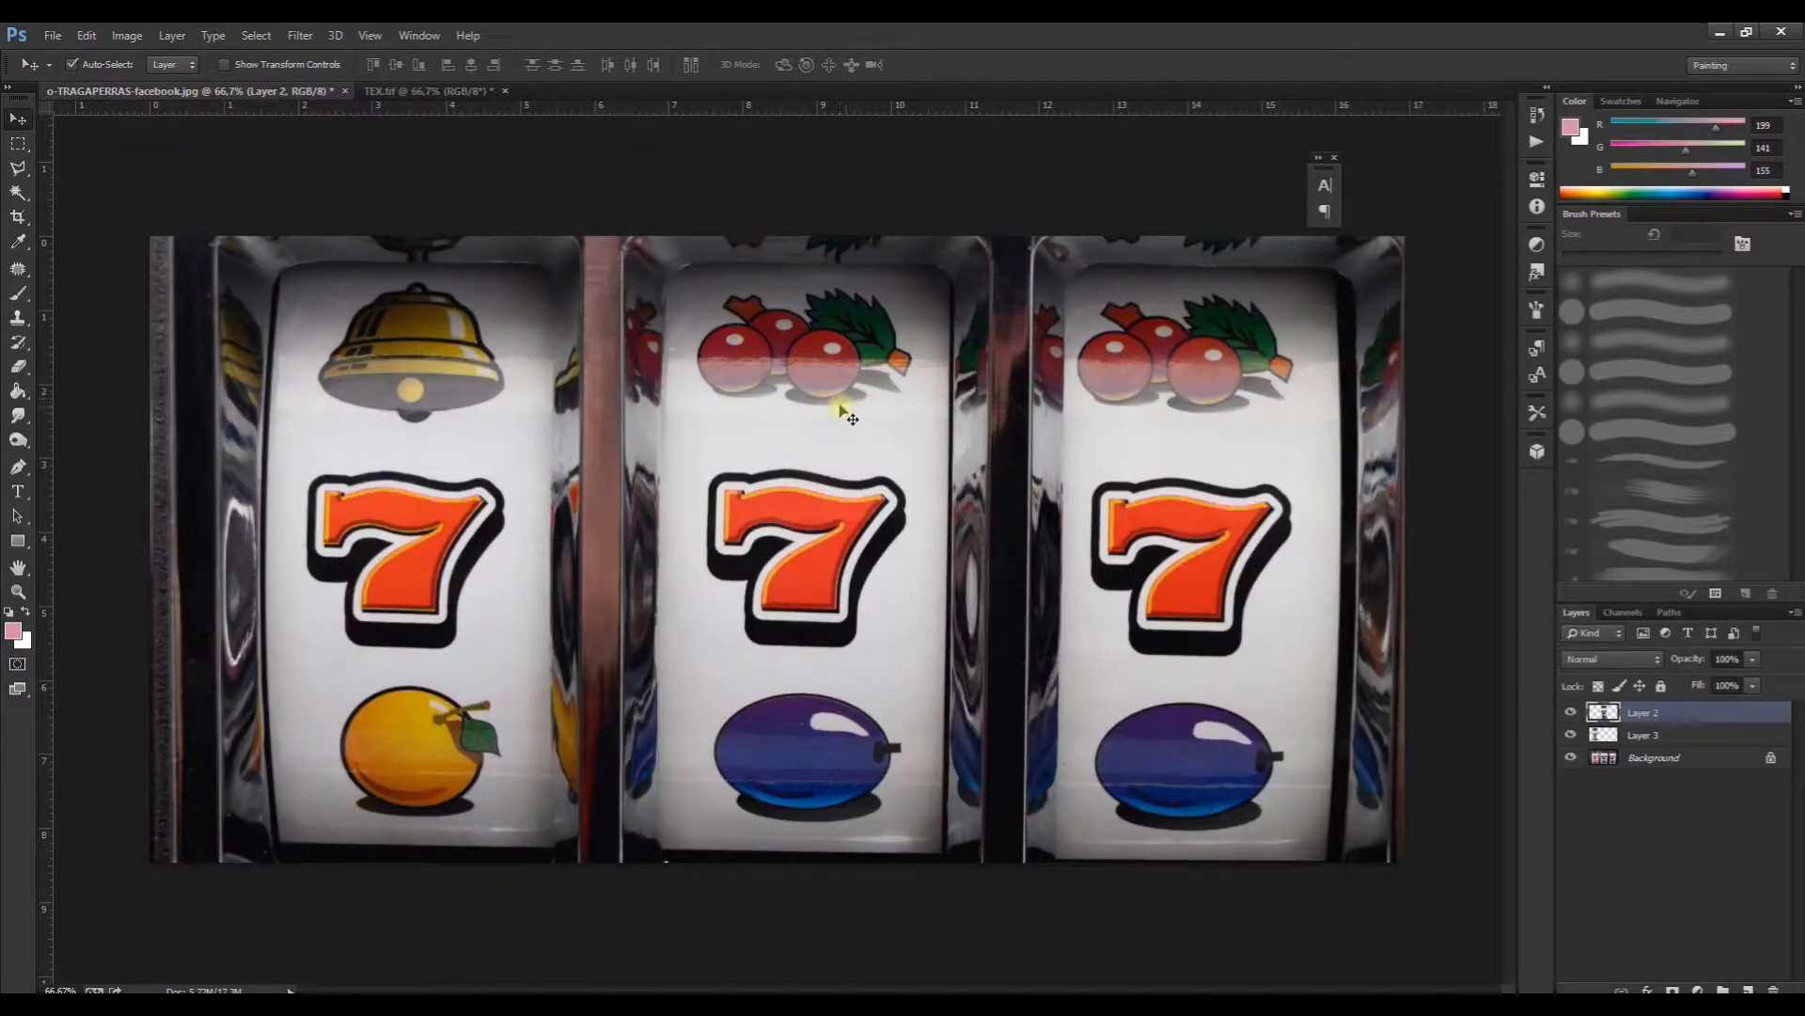
{"action": "left_click", "coordinate": [428, 91]}
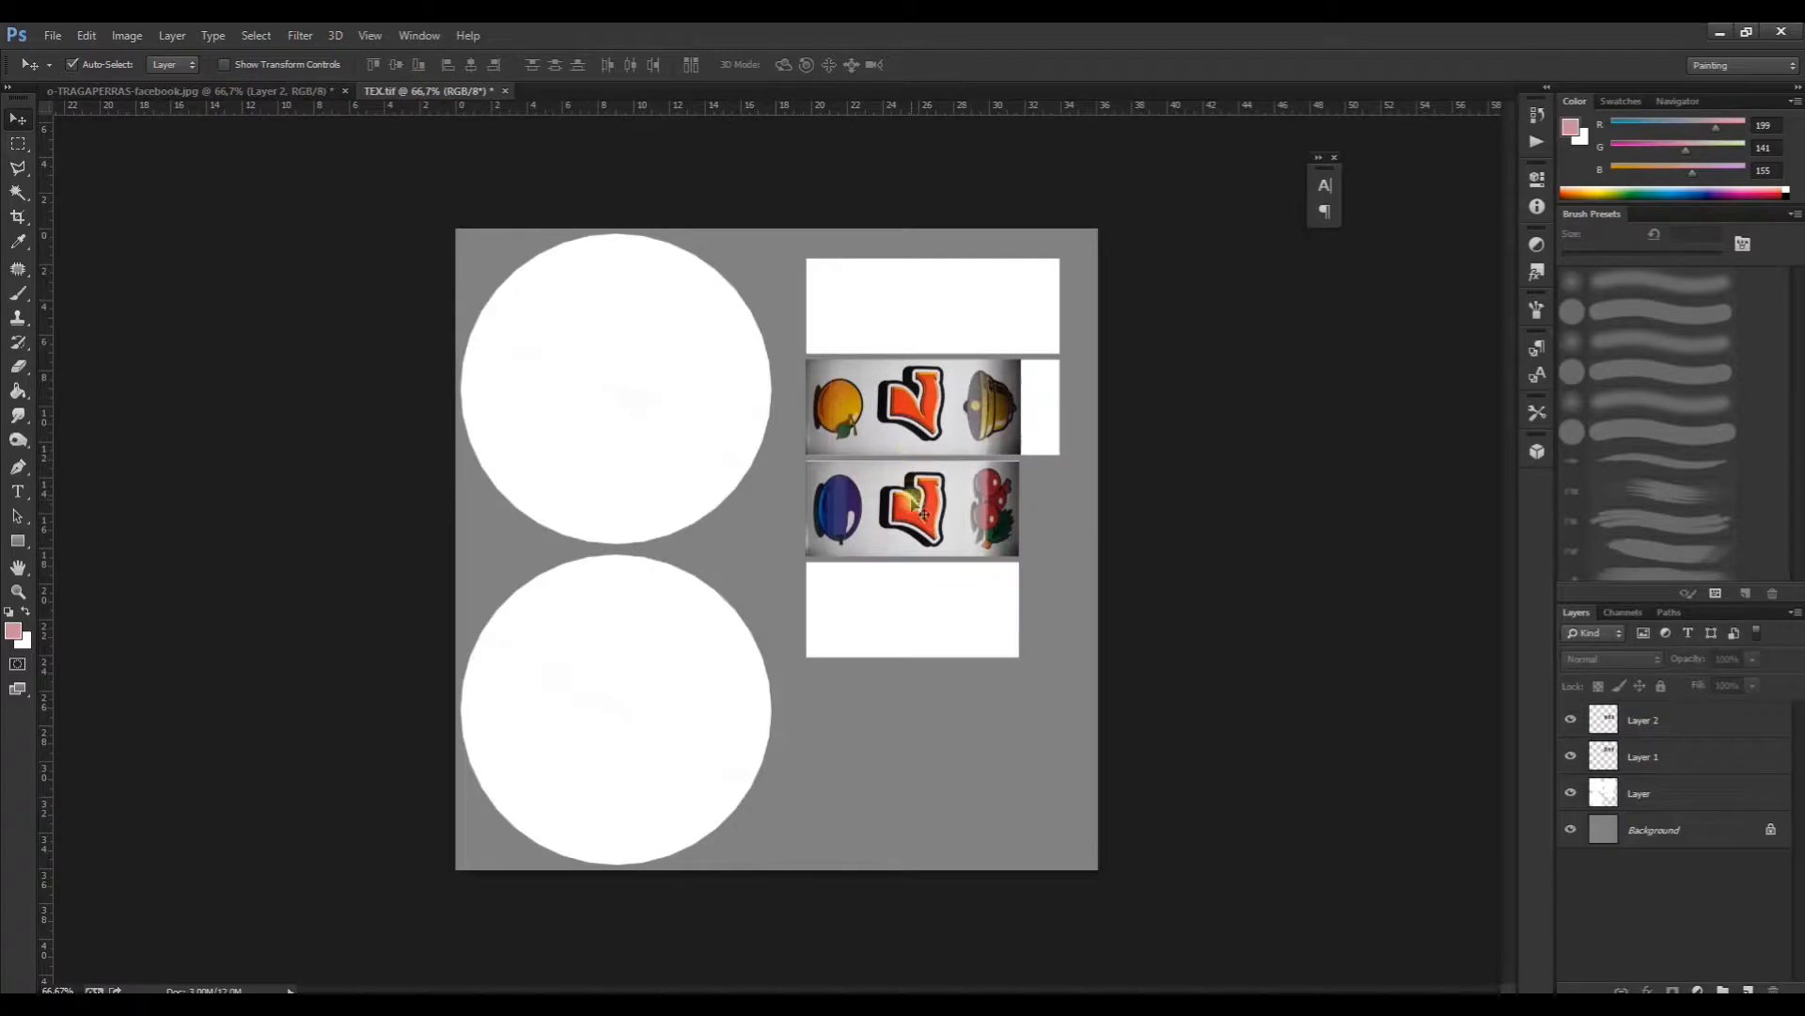
{"action": "left_click", "coordinate": [943, 533]}
{"action": "right_click", "coordinate": [1680, 719]}
{"action": "left_click", "coordinate": [1467, 295]}
{"action": "left_click", "coordinate": [1053, 331]}
{"action": "left_click_drag", "start_coordinate": [933, 520], "coordinate": [932, 624]}
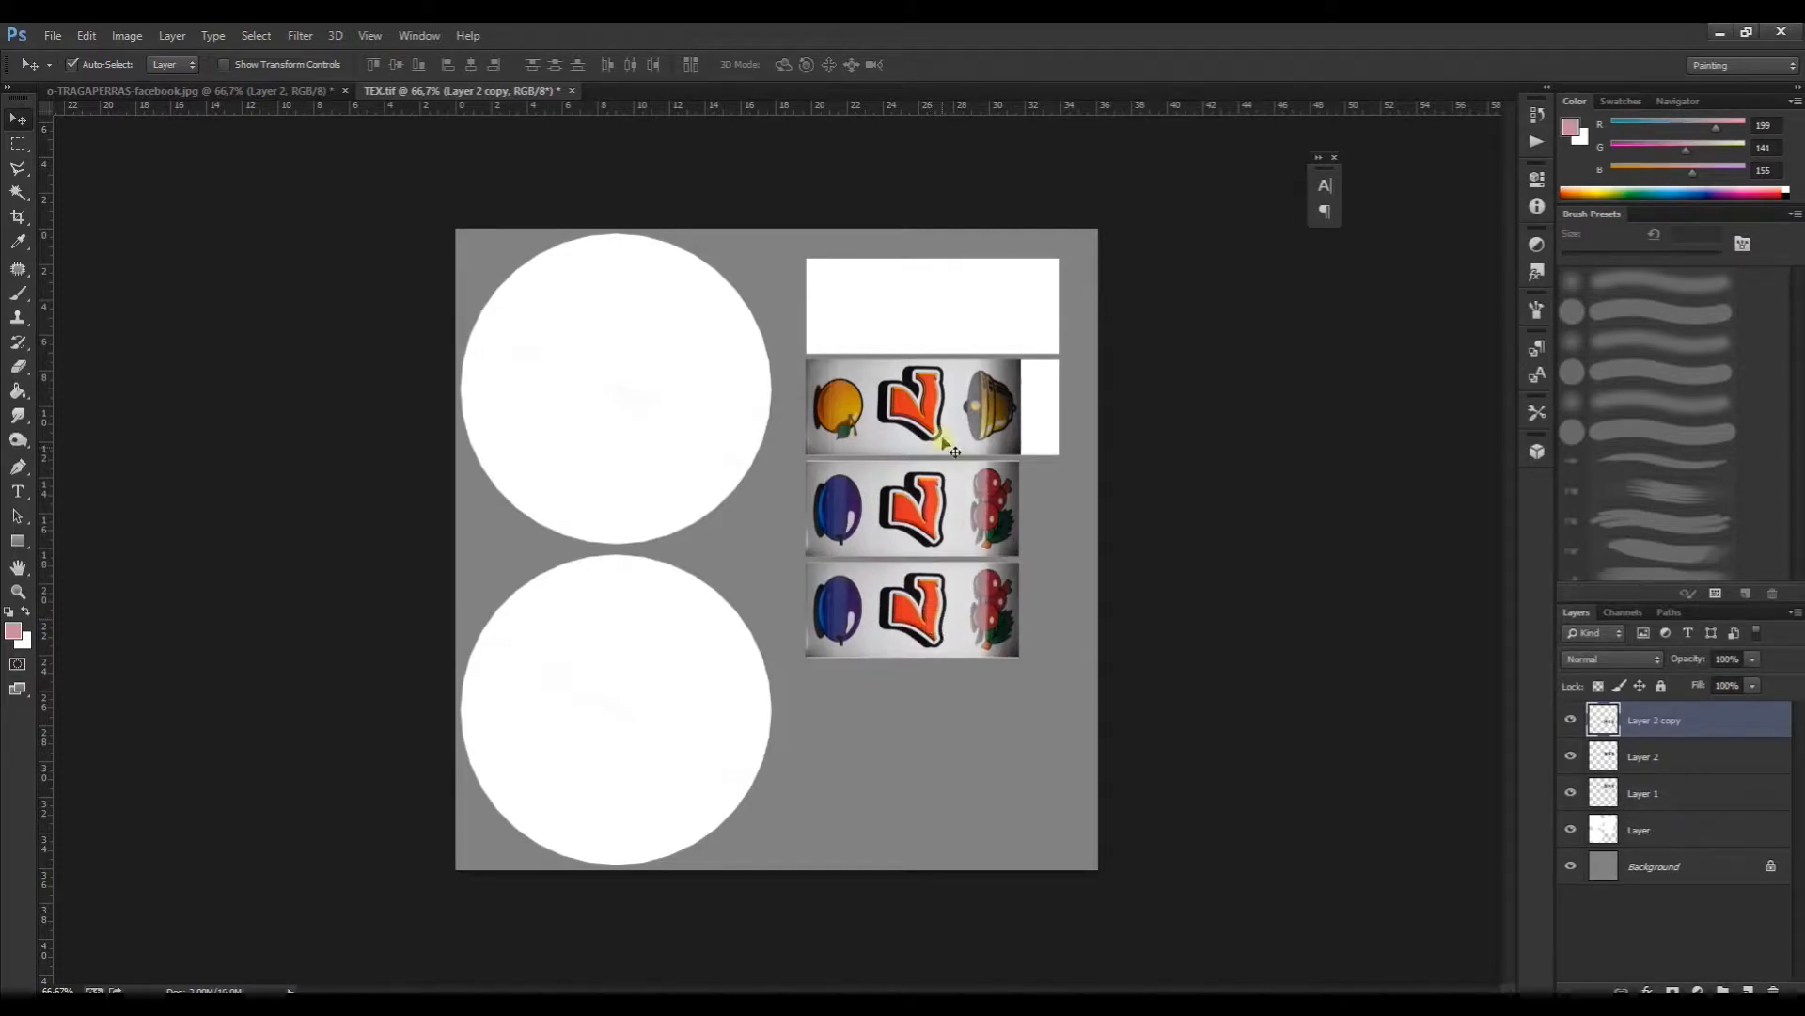
Step: Duplicate Layer 1 with the orange, 7 and bell artwork and align the copy on the first white strip
{"action": "left_click", "coordinate": [1786, 800]}
{"action": "left_click", "coordinate": [1644, 823]}
{"action": "left_click", "coordinate": [1641, 756]}
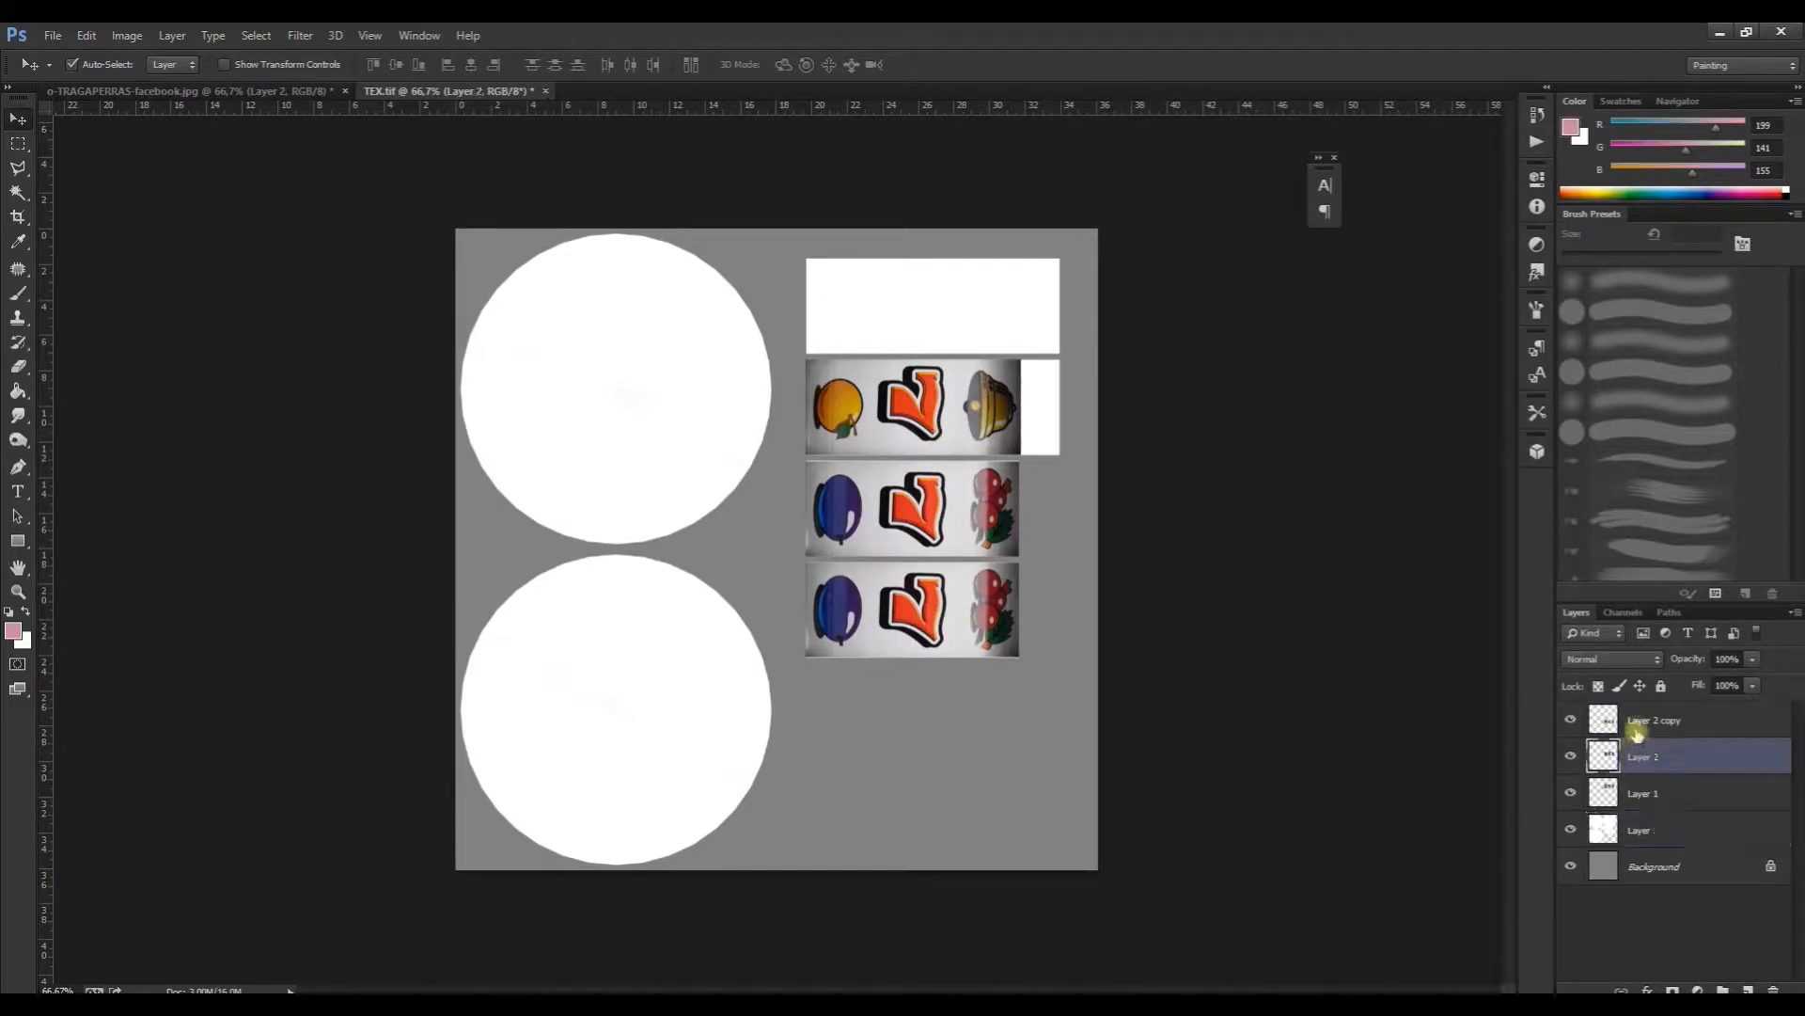
{"action": "left_click", "coordinate": [1641, 721]}
{"action": "left_click", "coordinate": [898, 404]}
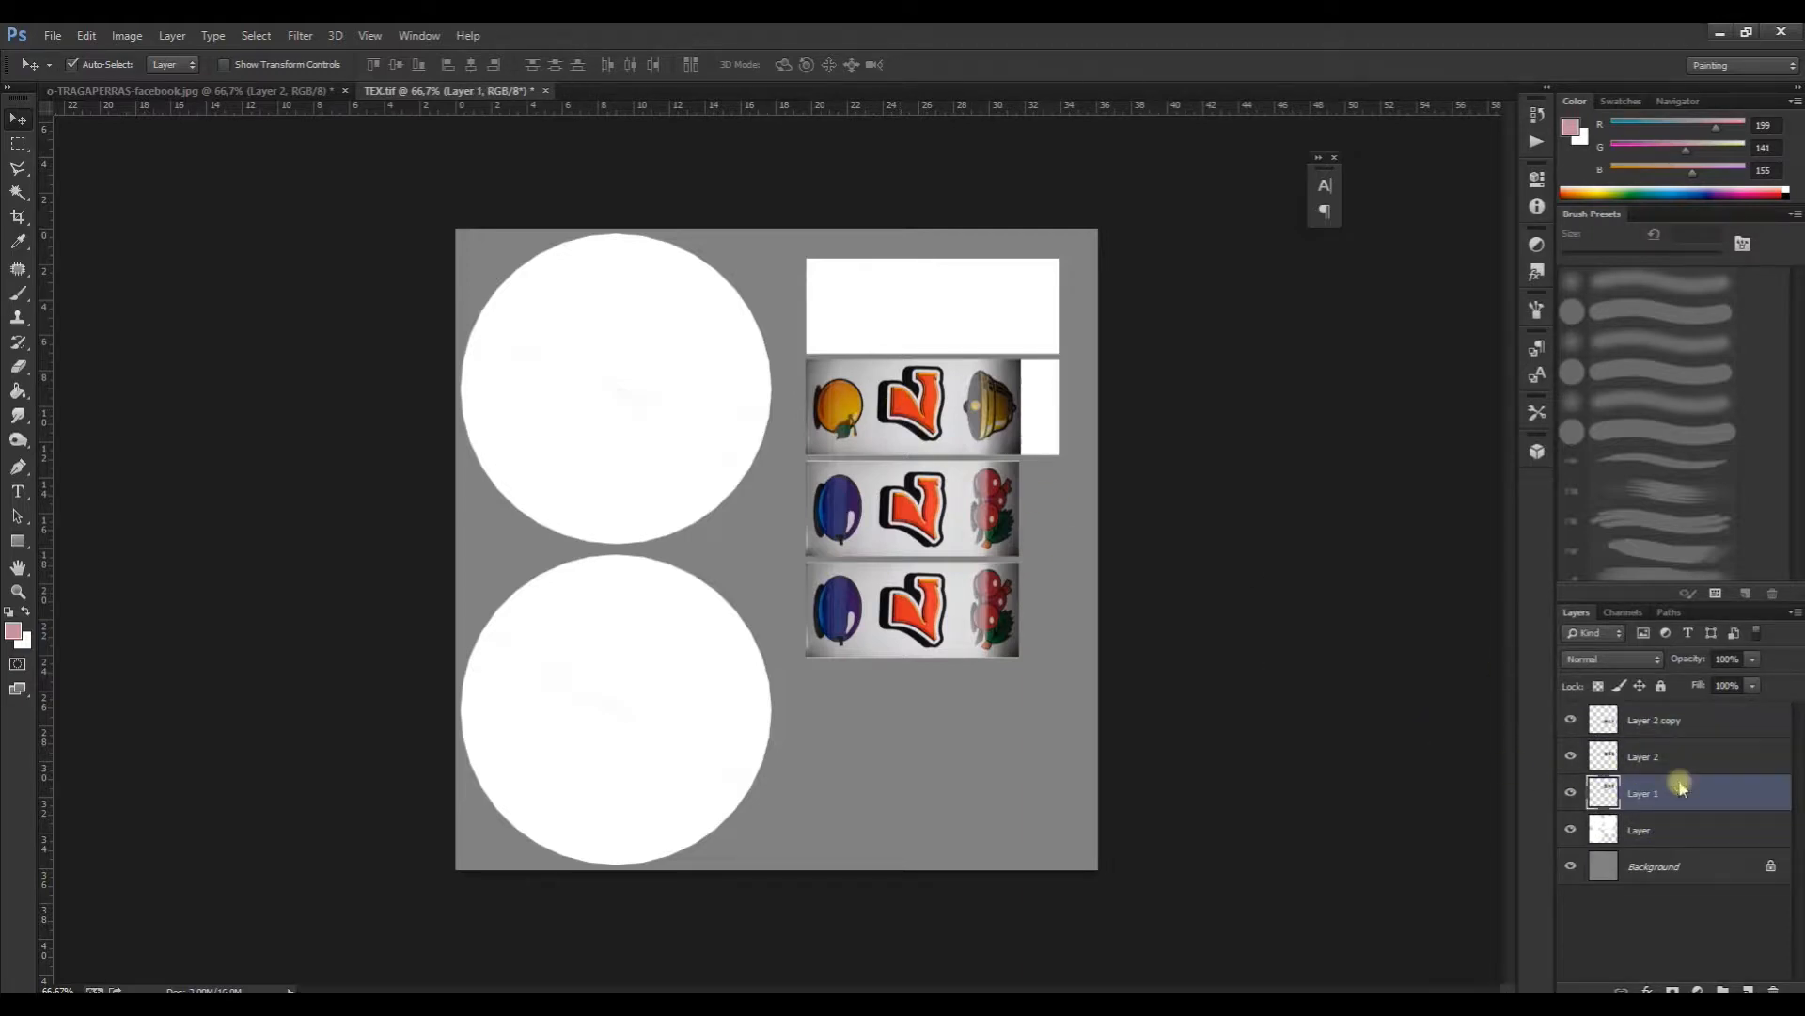
{"action": "right_click", "coordinate": [1679, 788]}
{"action": "left_click", "coordinate": [1481, 300]}
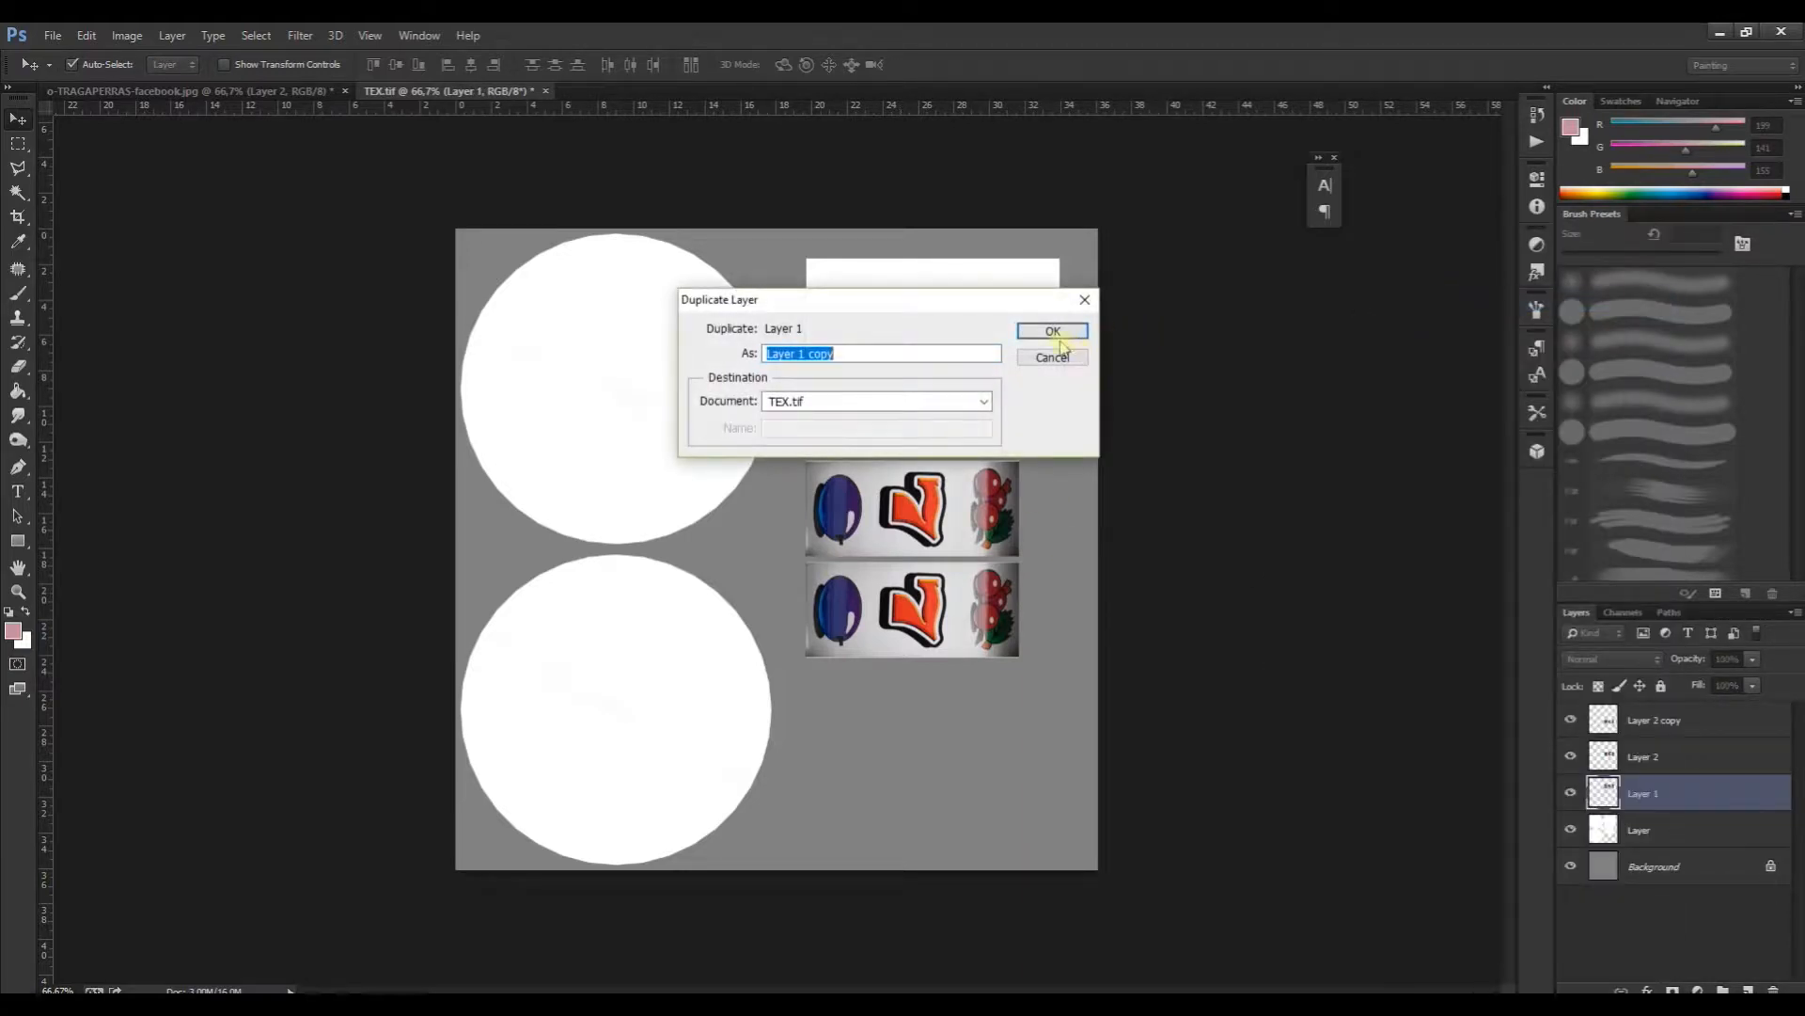
{"action": "left_click", "coordinate": [1056, 330]}
{"action": "left_click_drag", "start_coordinate": [992, 396], "coordinate": [987, 303]}
{"action": "key", "text": "Up"}
{"action": "key", "text": "Up"}
{"action": "key", "text": "Up"}
{"action": "key", "text": "Up"}
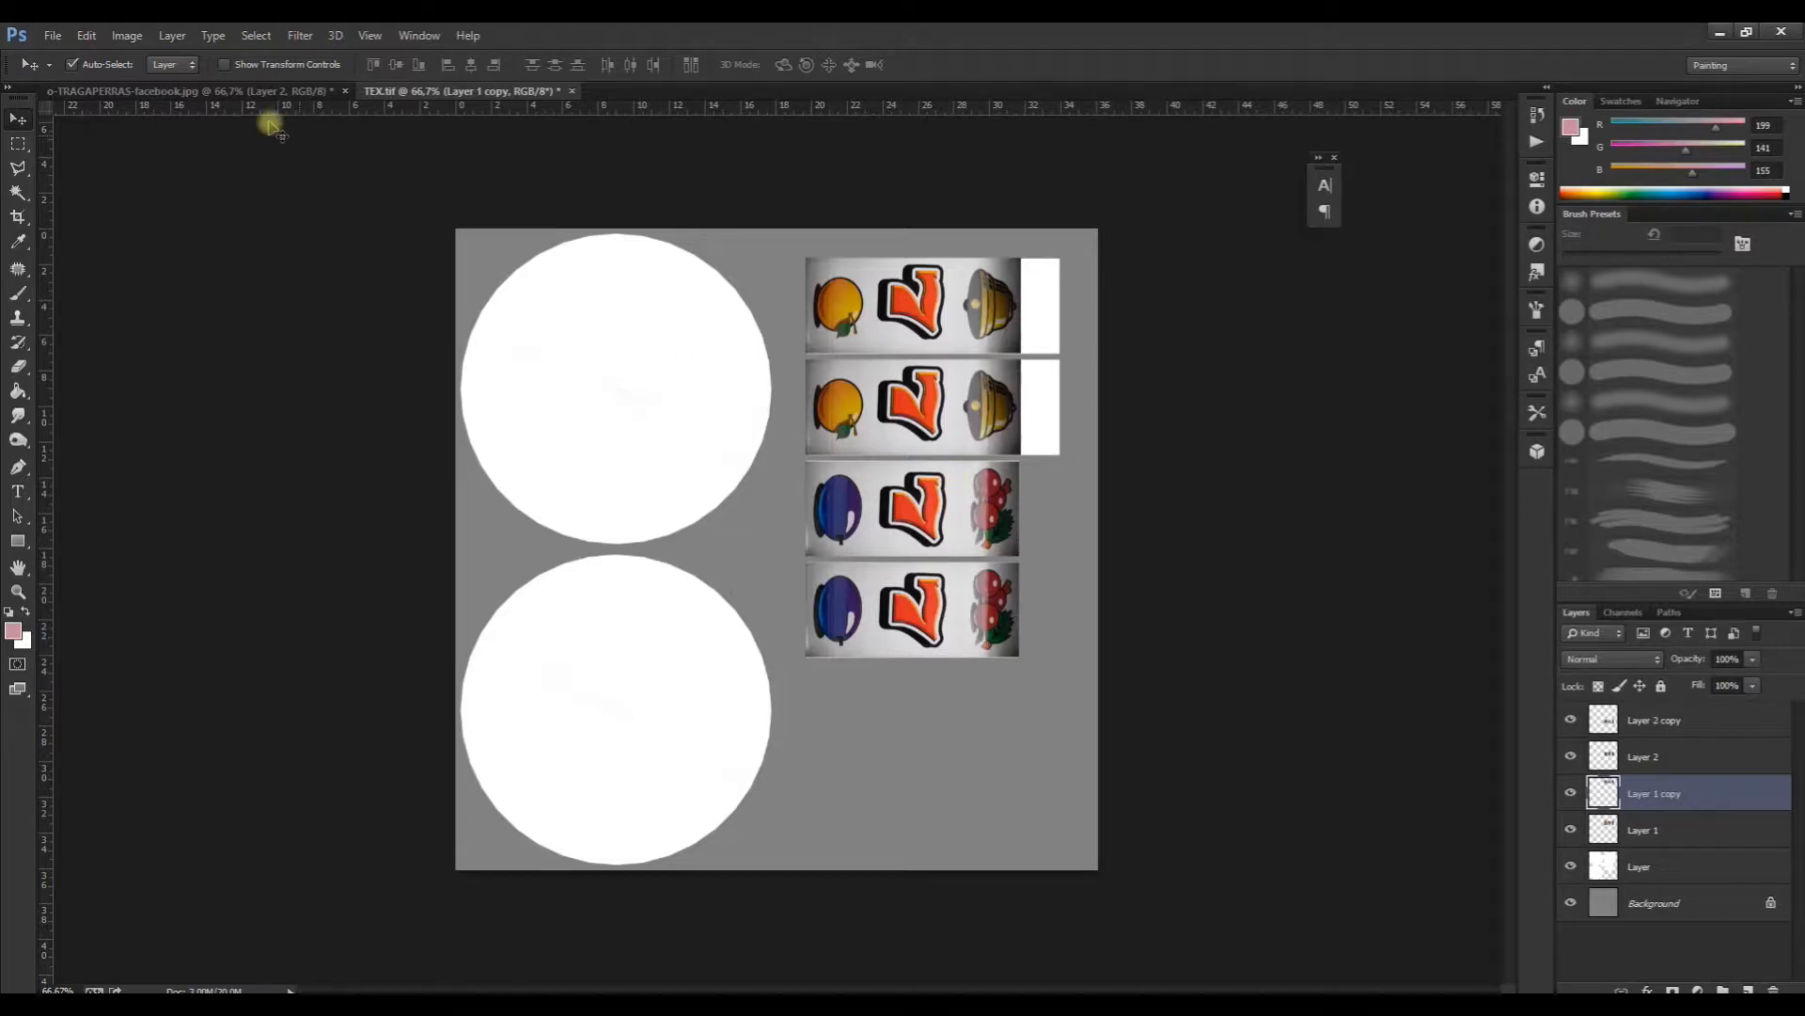
Step: In Cinema 4D, select the end polygons of the two longer UV strips to examine where they lie on the reel
{"action": "left_click", "coordinate": [1111, 1004]}
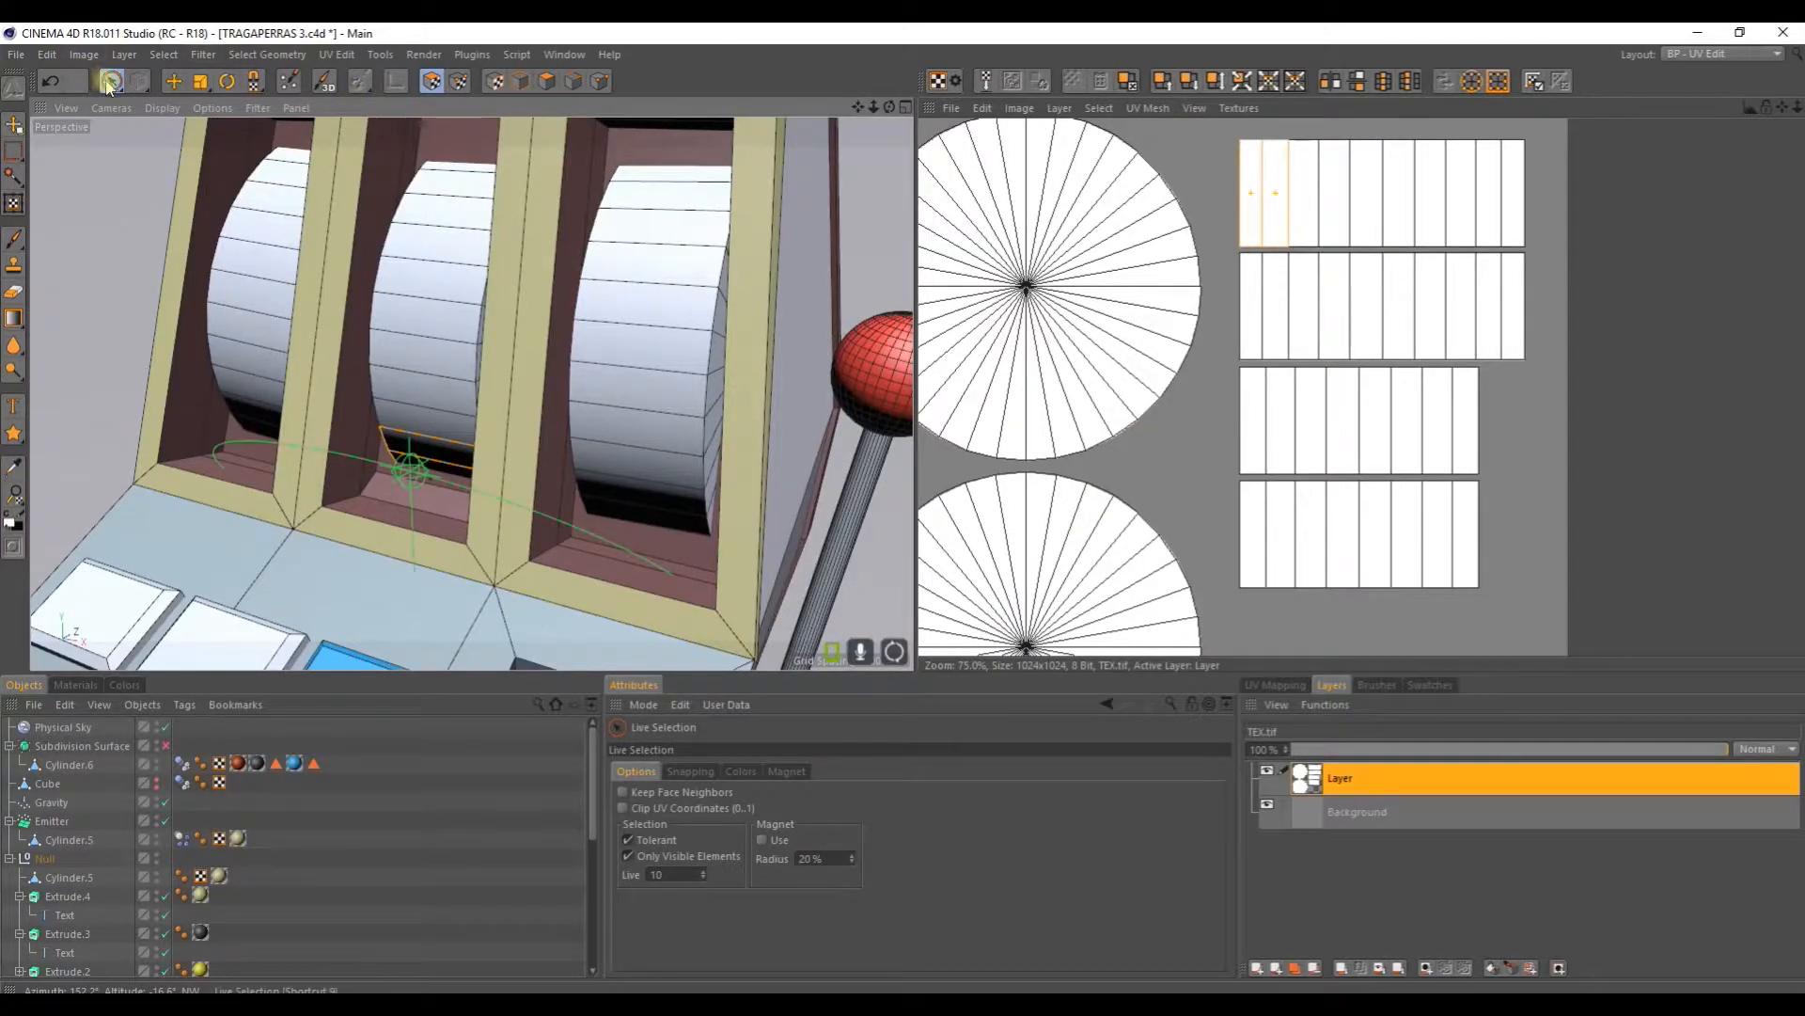
{"action": "left_click", "coordinate": [1502, 202]}
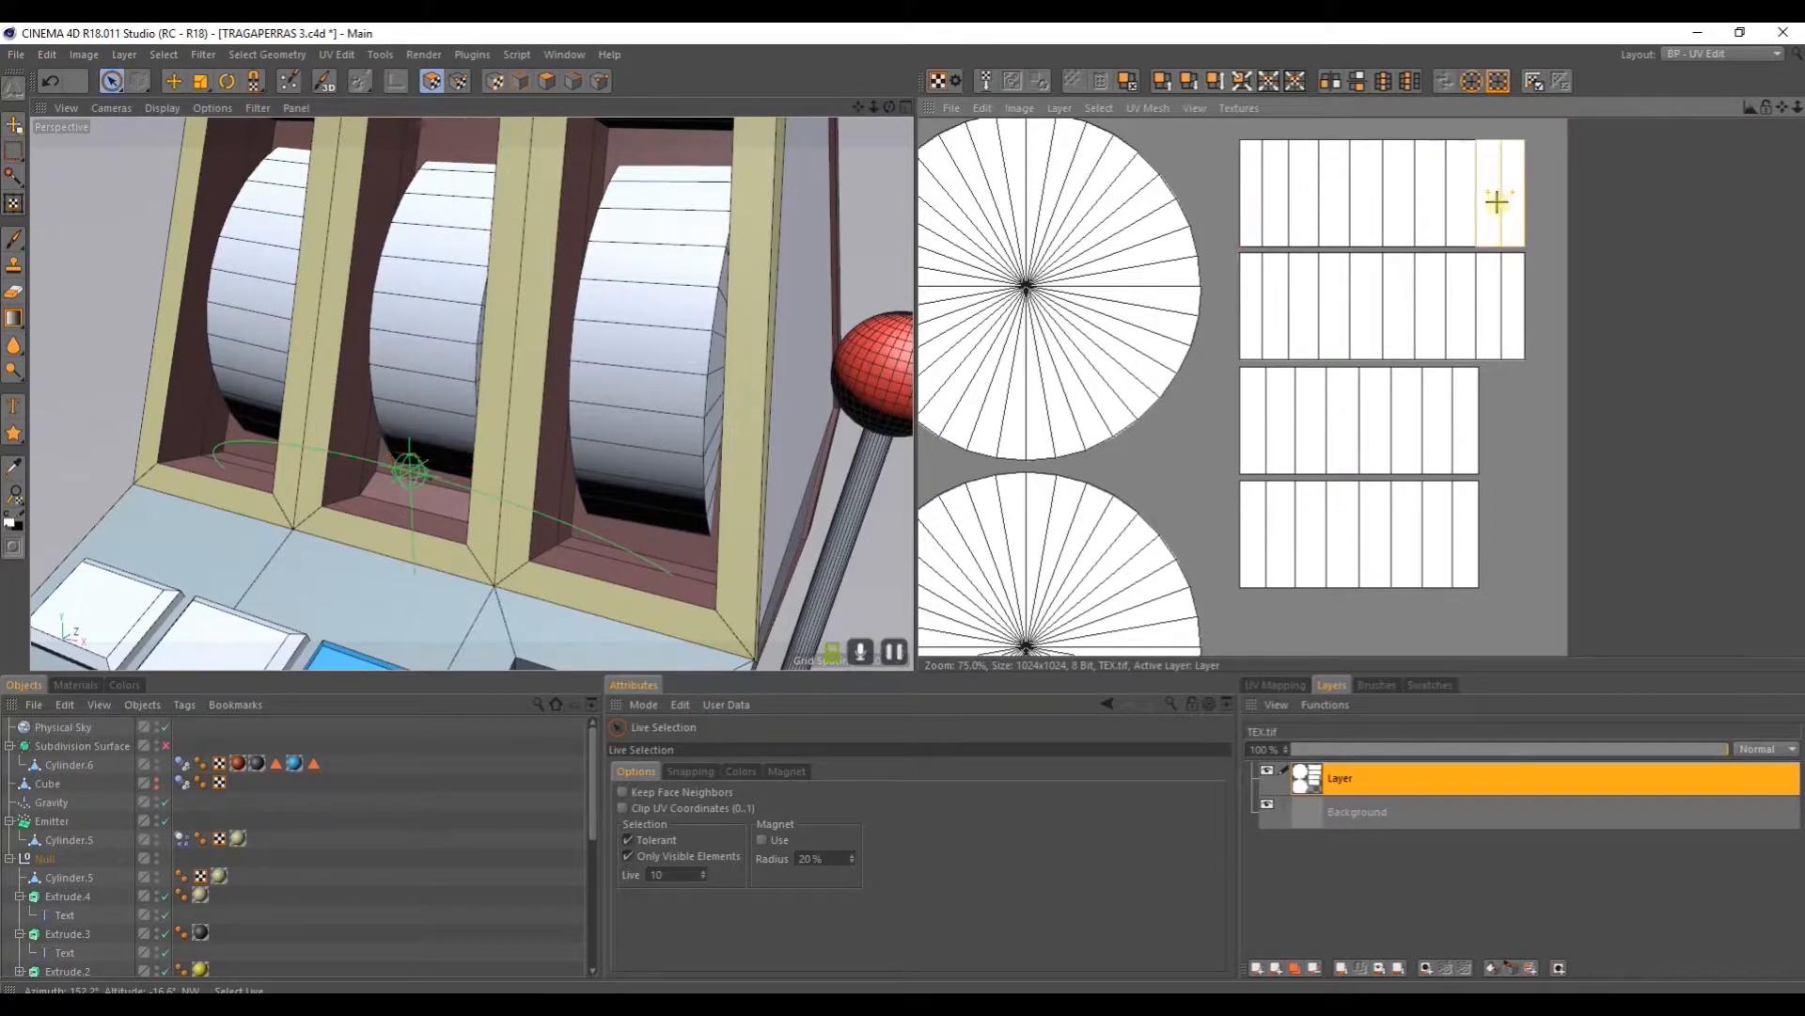
{"action": "left_click", "coordinate": [1504, 280]}
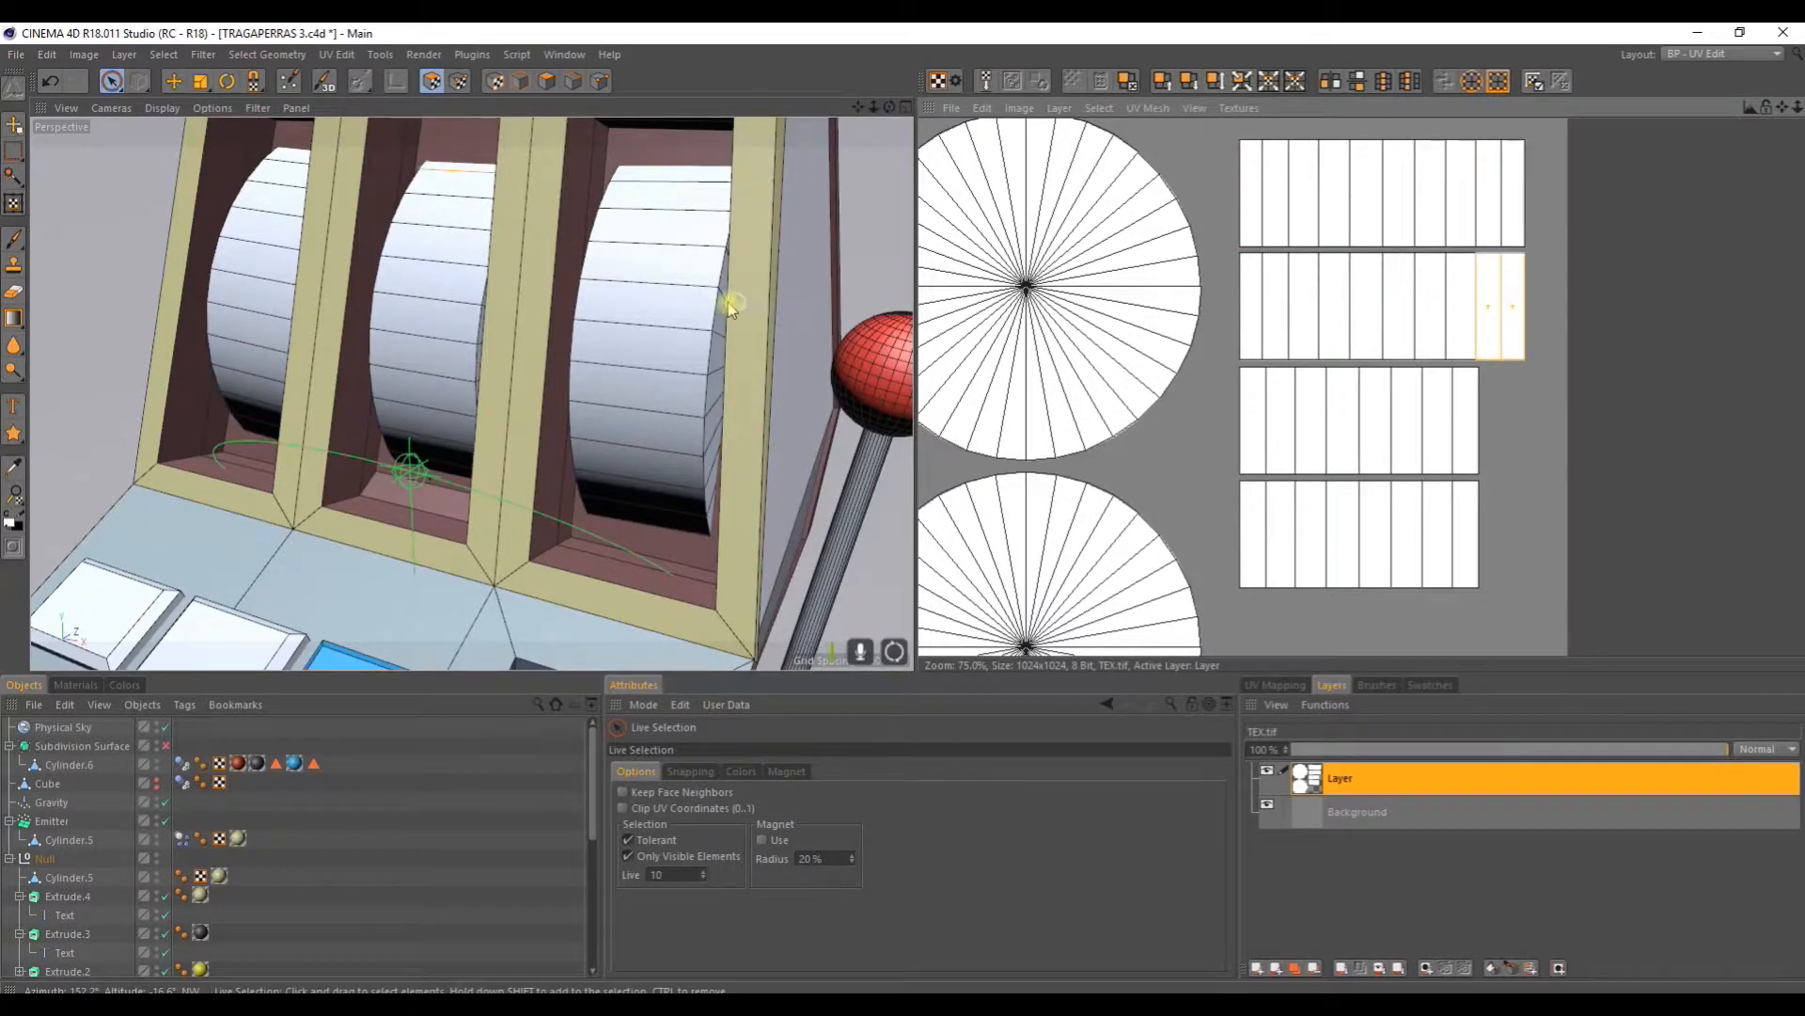
Step: Back in Photoshop, copy the third strip's cherries to a new layer and place them over the second strip's white end
{"action": "left_click", "coordinate": [1001, 1005]}
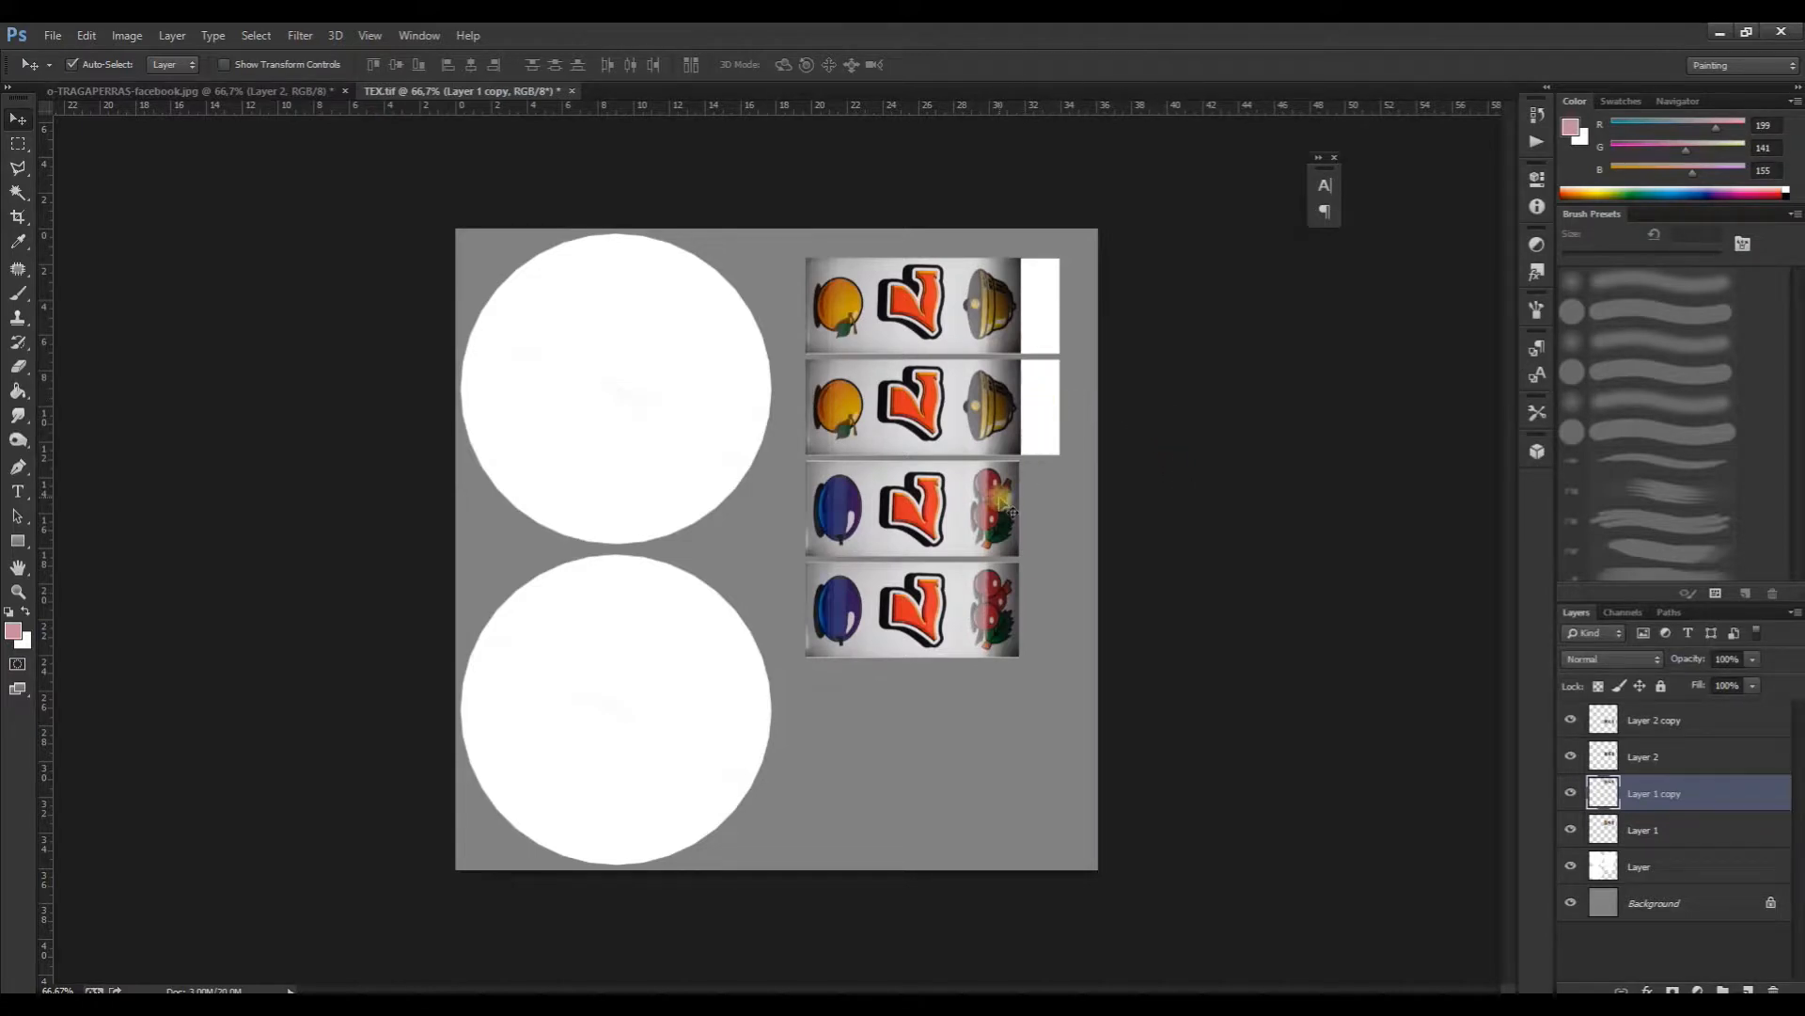
{"action": "left_click", "coordinate": [1040, 533]}
{"action": "left_click", "coordinate": [648, 533]}
{"action": "left_click", "coordinate": [18, 143]}
{"action": "left_click", "coordinate": [969, 463]}
{"action": "left_click_drag", "start_coordinate": [968, 462], "coordinate": [1019, 556]}
{"action": "key", "text": "ctrl+j"}
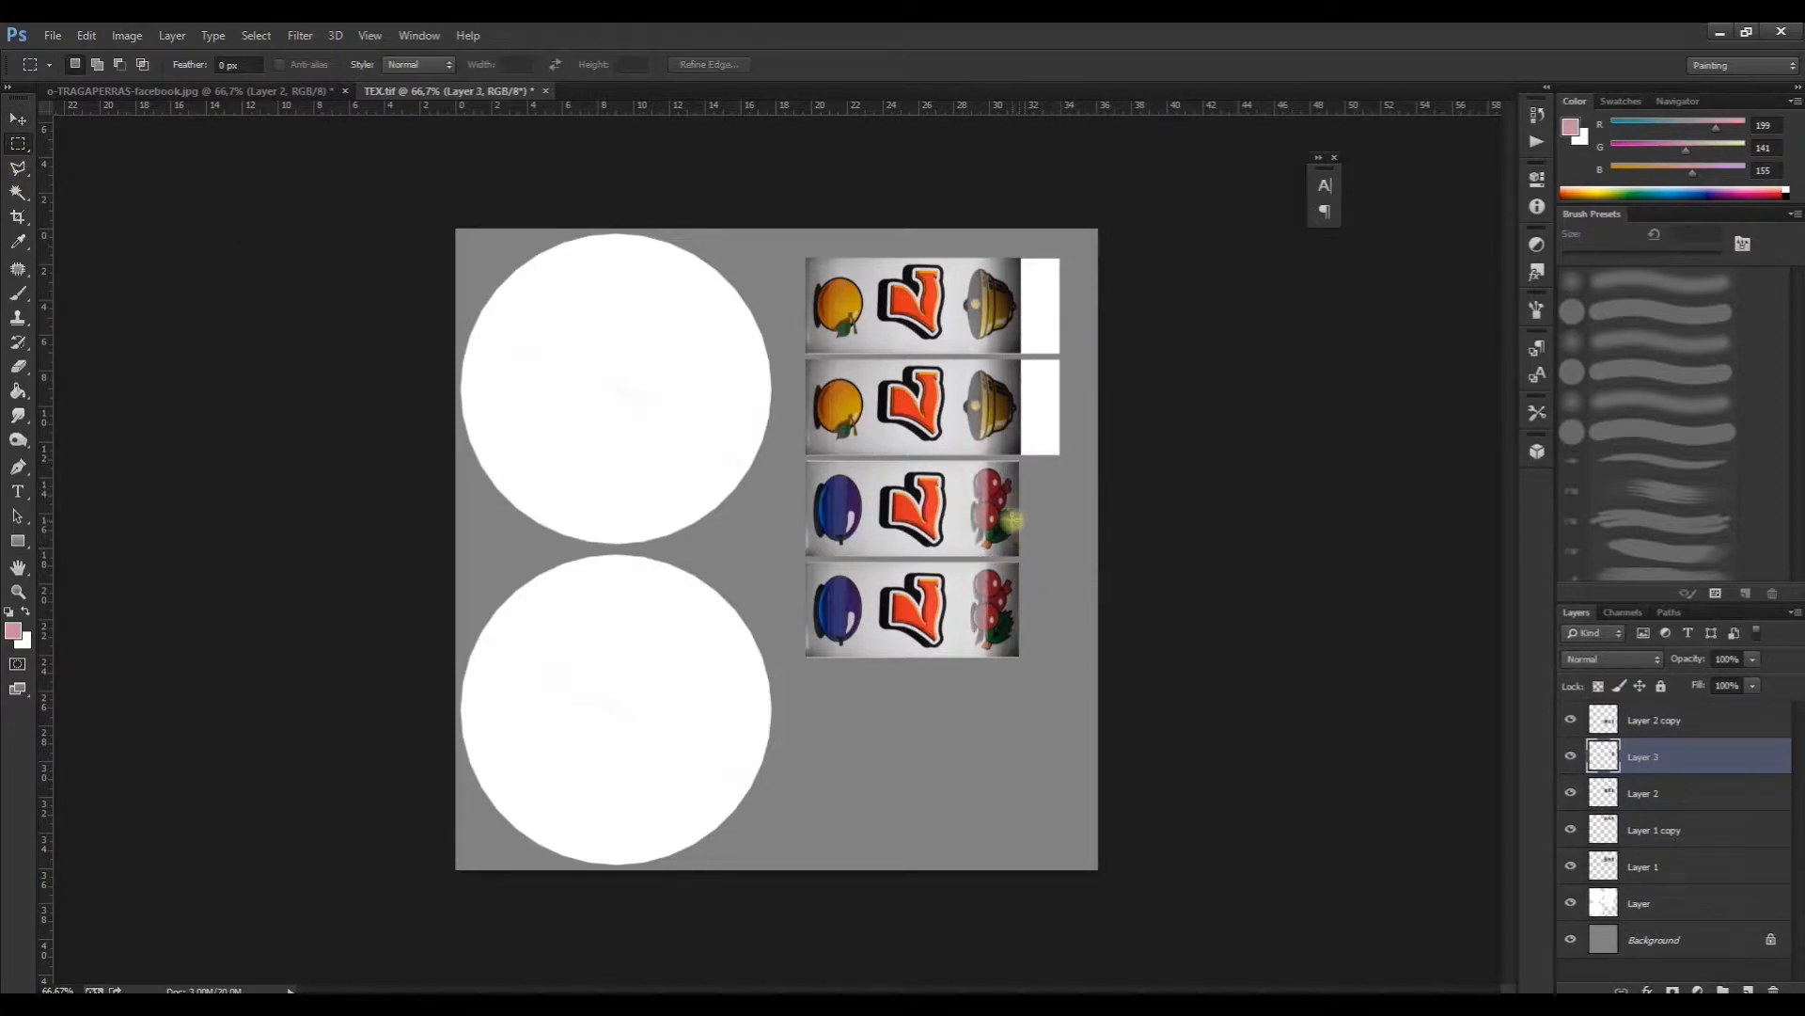
{"action": "key", "text": "v"}
{"action": "left_click_drag", "start_coordinate": [1003, 516], "coordinate": [1050, 418]}
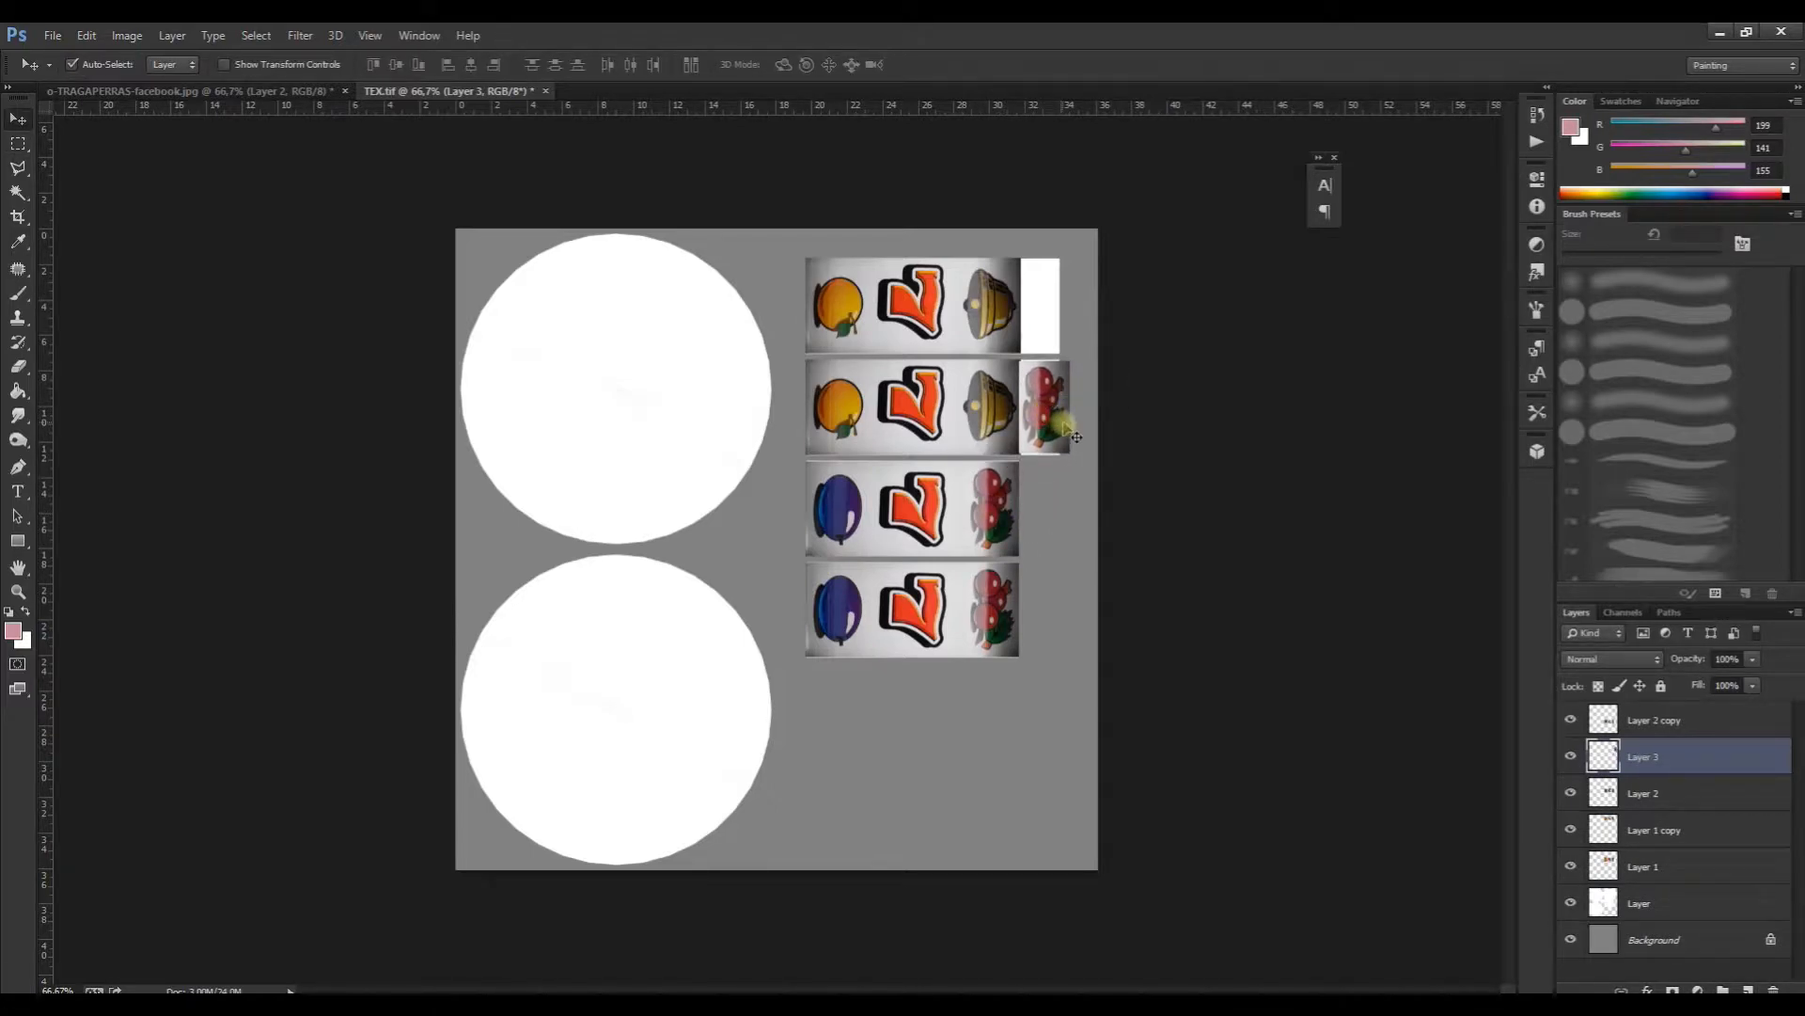
Step: Paste another copy of the cherries and place it over the first strip's remaining white end
{"action": "key", "text": "ctrl+v"}
{"action": "left_click_drag", "start_coordinate": [790, 561], "coordinate": [1059, 318]}
{"action": "left_click", "coordinate": [1223, 444]}
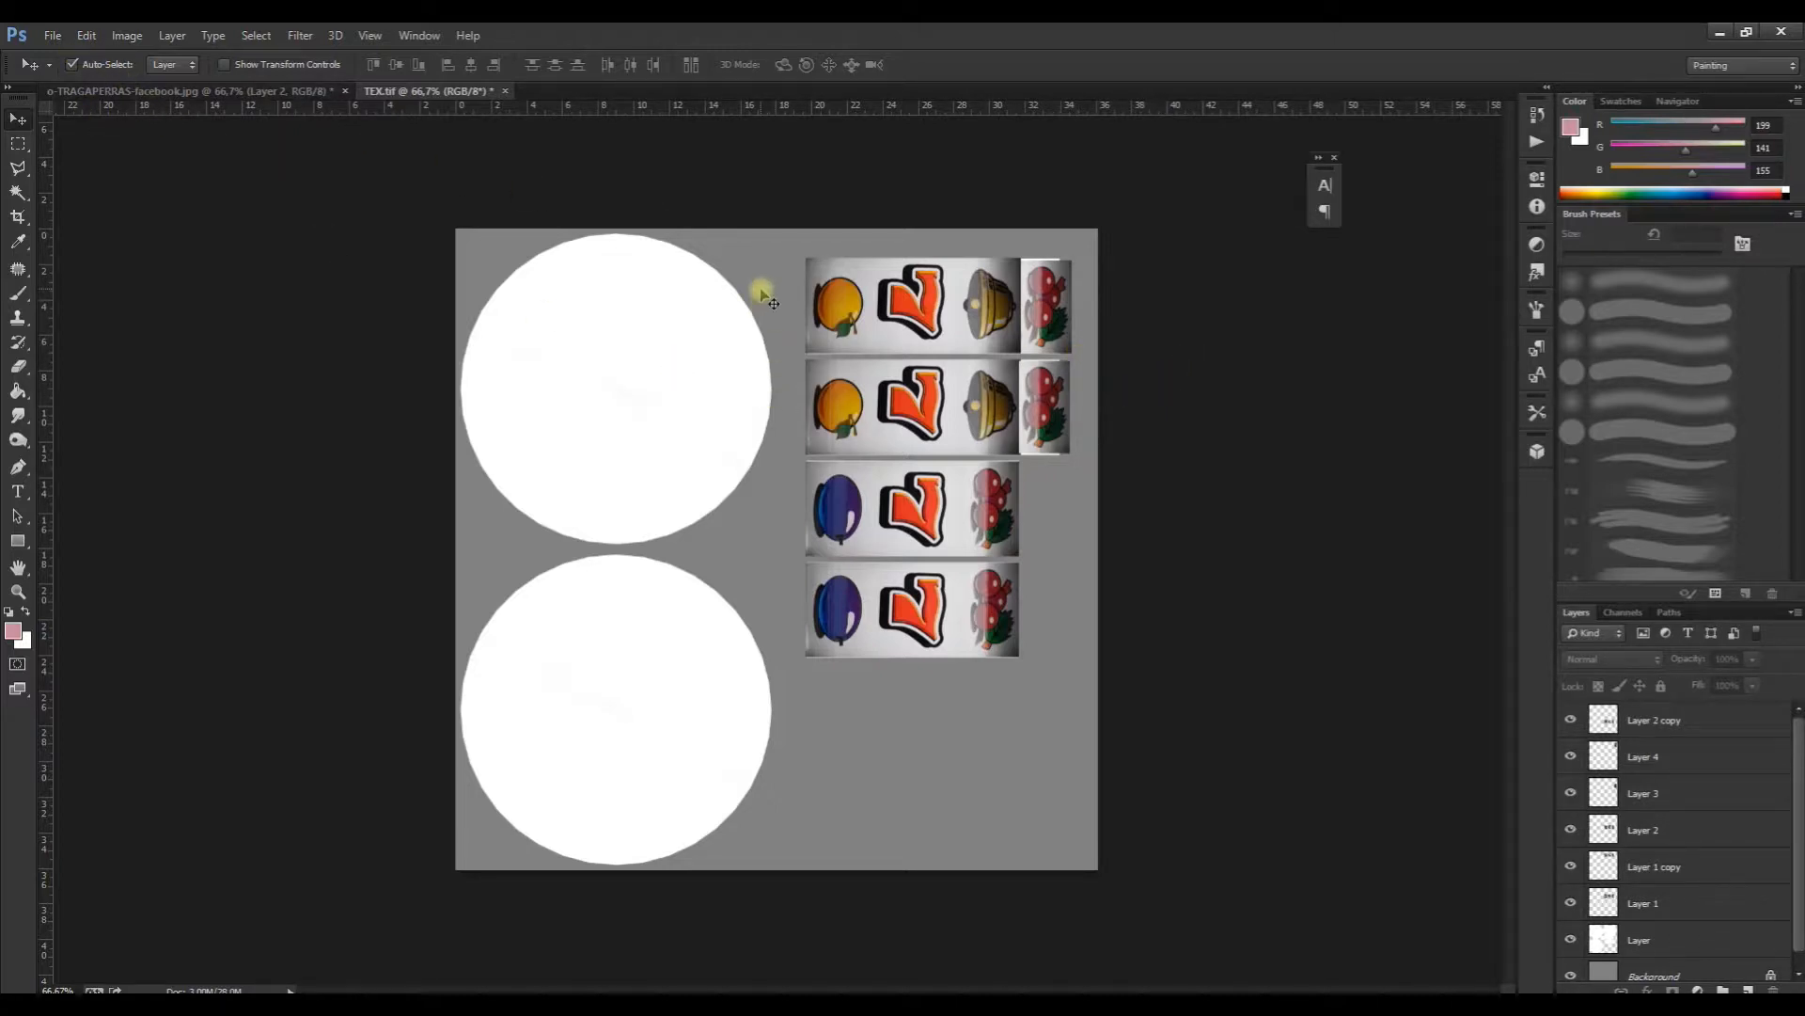
Step: Sample the background gray (RGB 127, 127, 127) and fill both white circles on the UV layer with it
{"action": "key", "text": "i"}
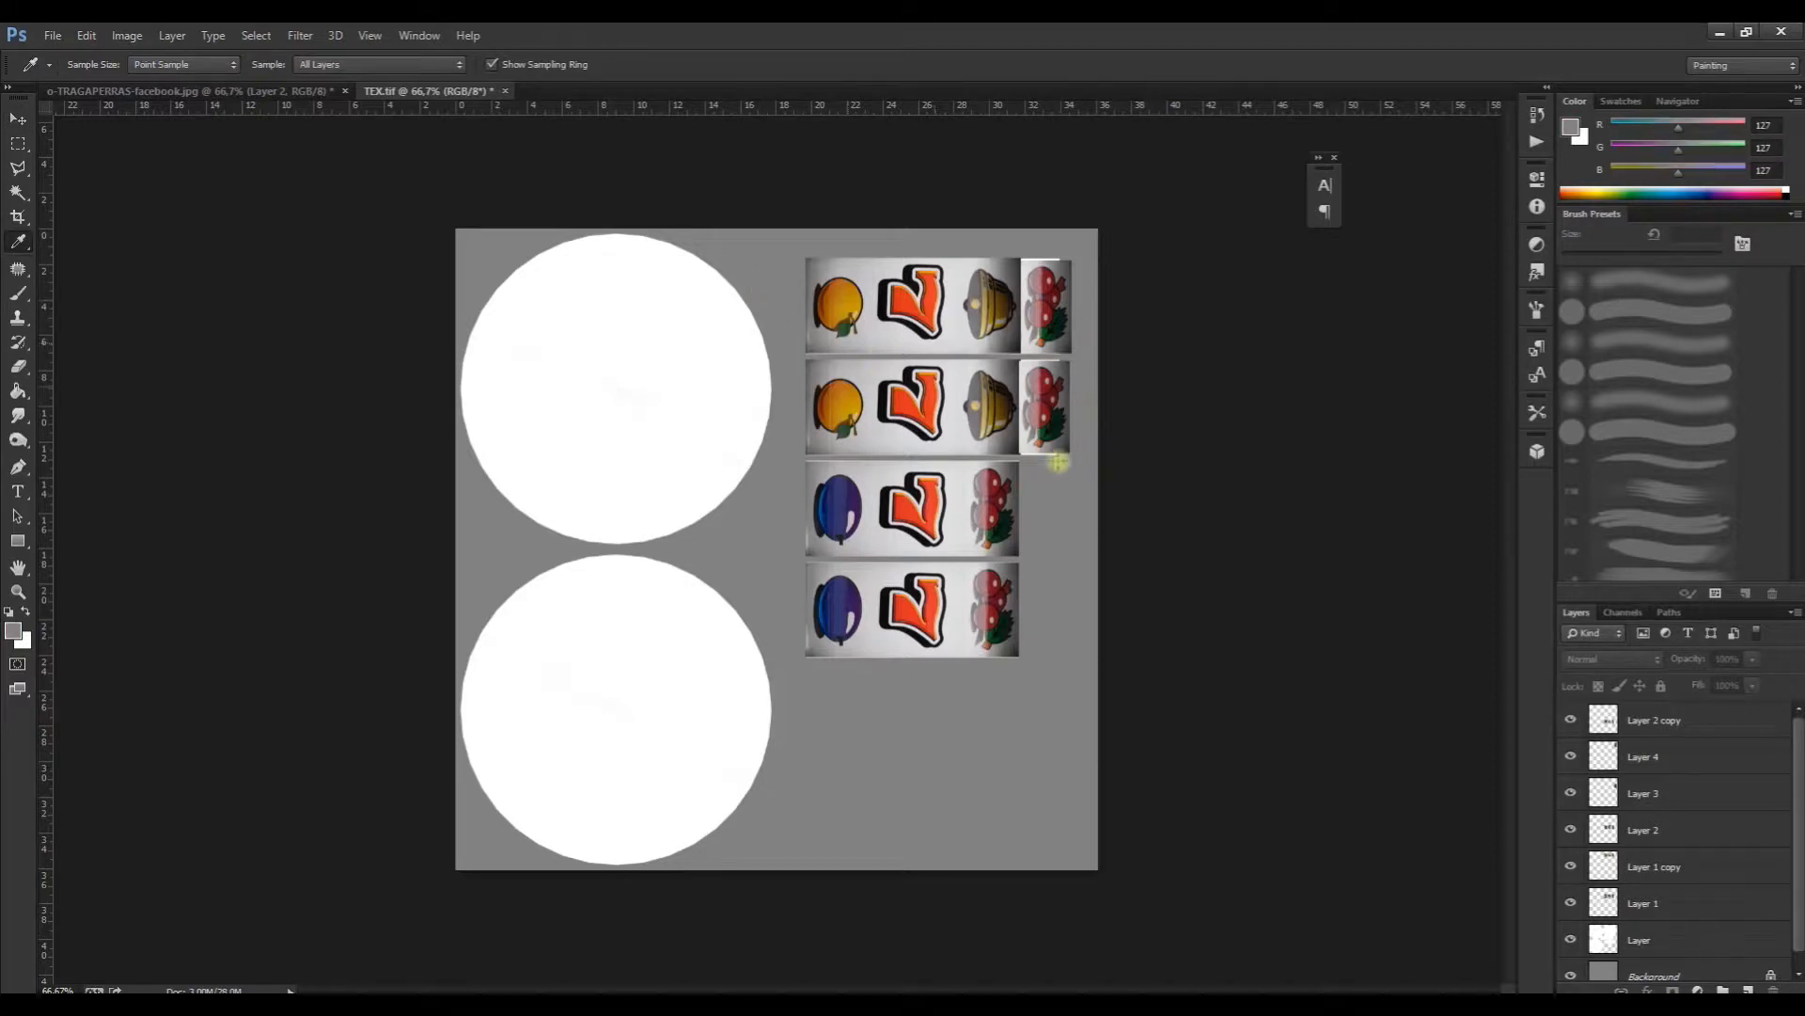
{"action": "scroll", "coordinate": [1640, 874], "scroll_direction": "down", "scroll_amount": 1}
{"action": "left_click", "coordinate": [1638, 917]}
{"action": "key", "text": "g"}
{"action": "left_click", "coordinate": [633, 357]}
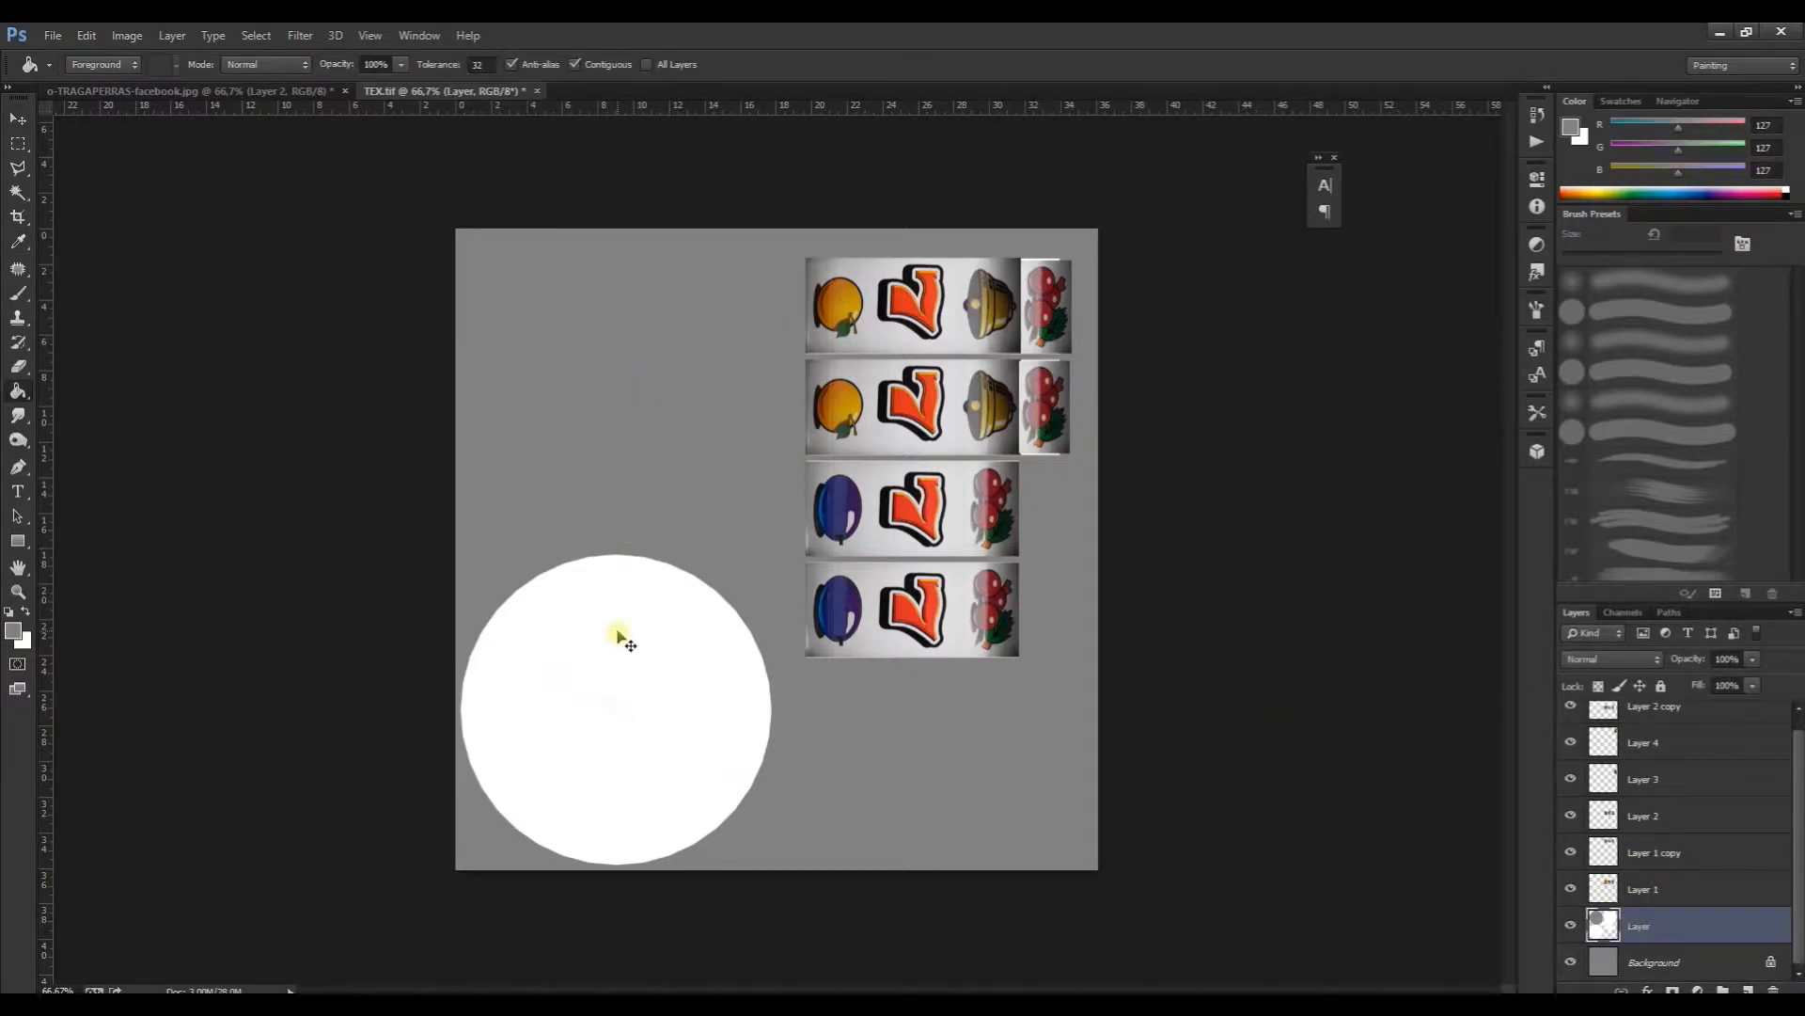
{"action": "left_click", "coordinate": [619, 637]}
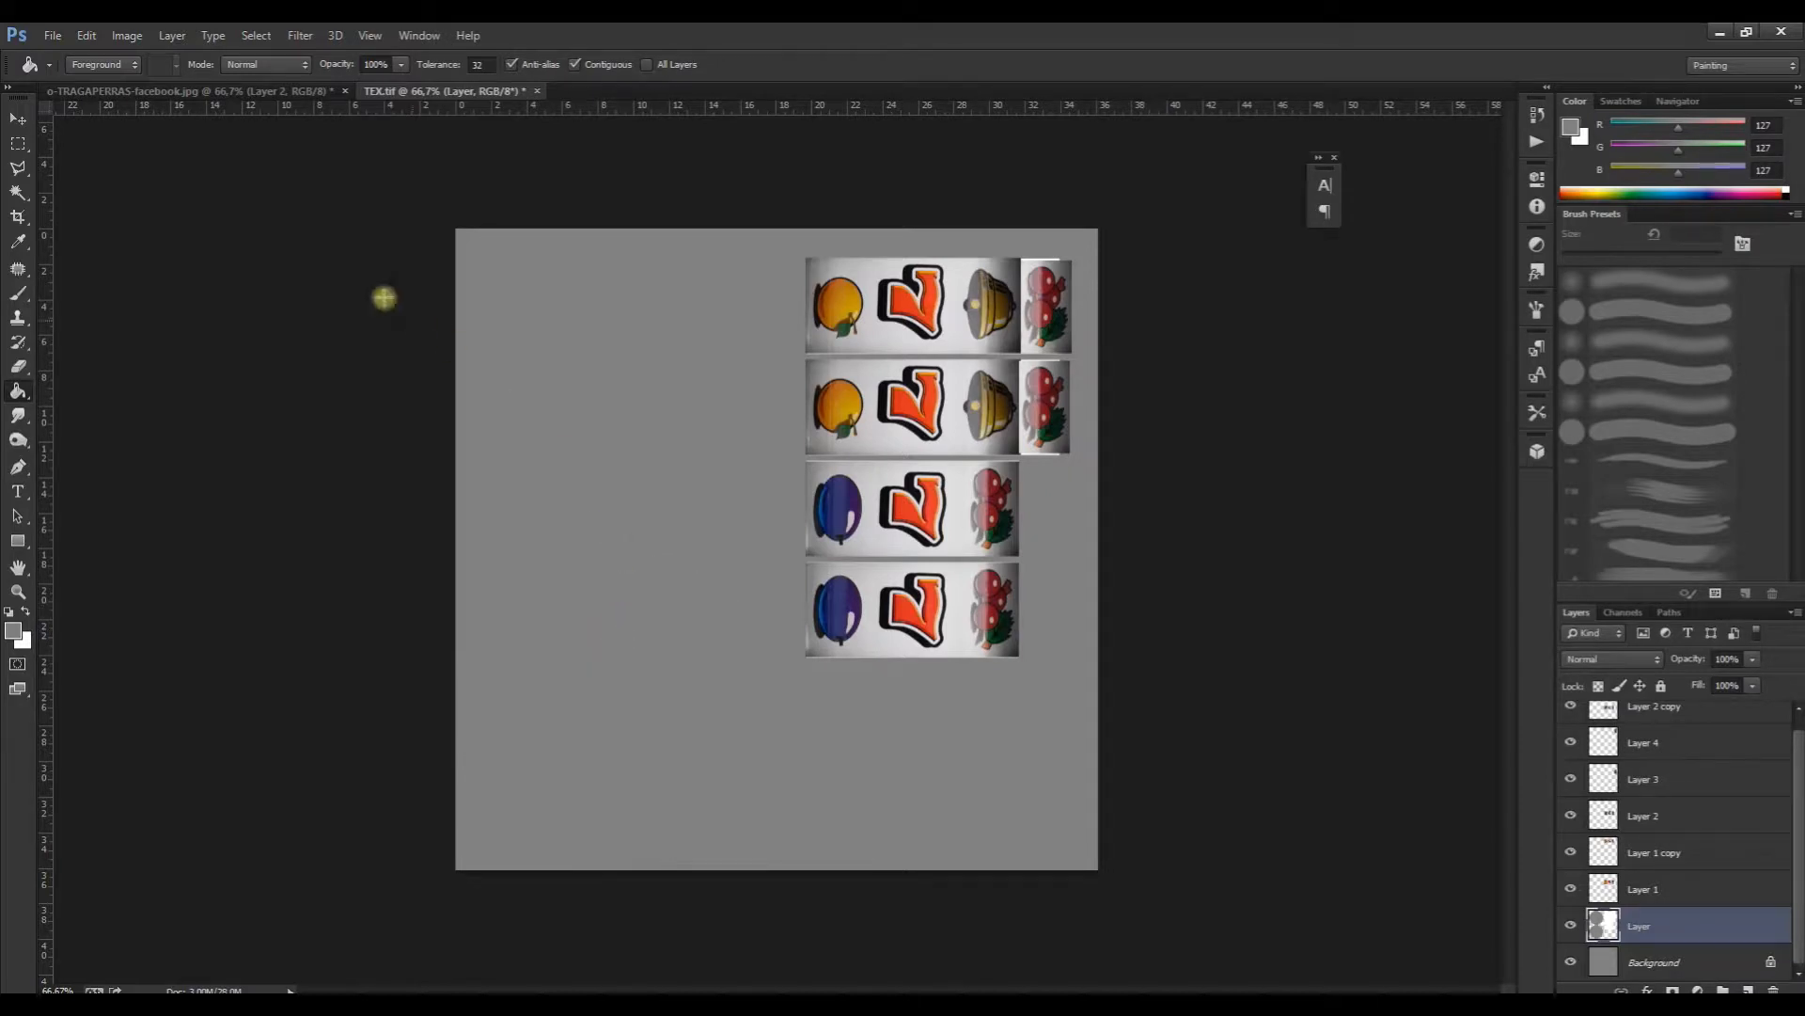
Step: Save the texture as the TIFF file TEX on the desktop with its layers, replacing the existing file
{"action": "left_click", "coordinate": [53, 35]}
{"action": "left_click", "coordinate": [104, 262]}
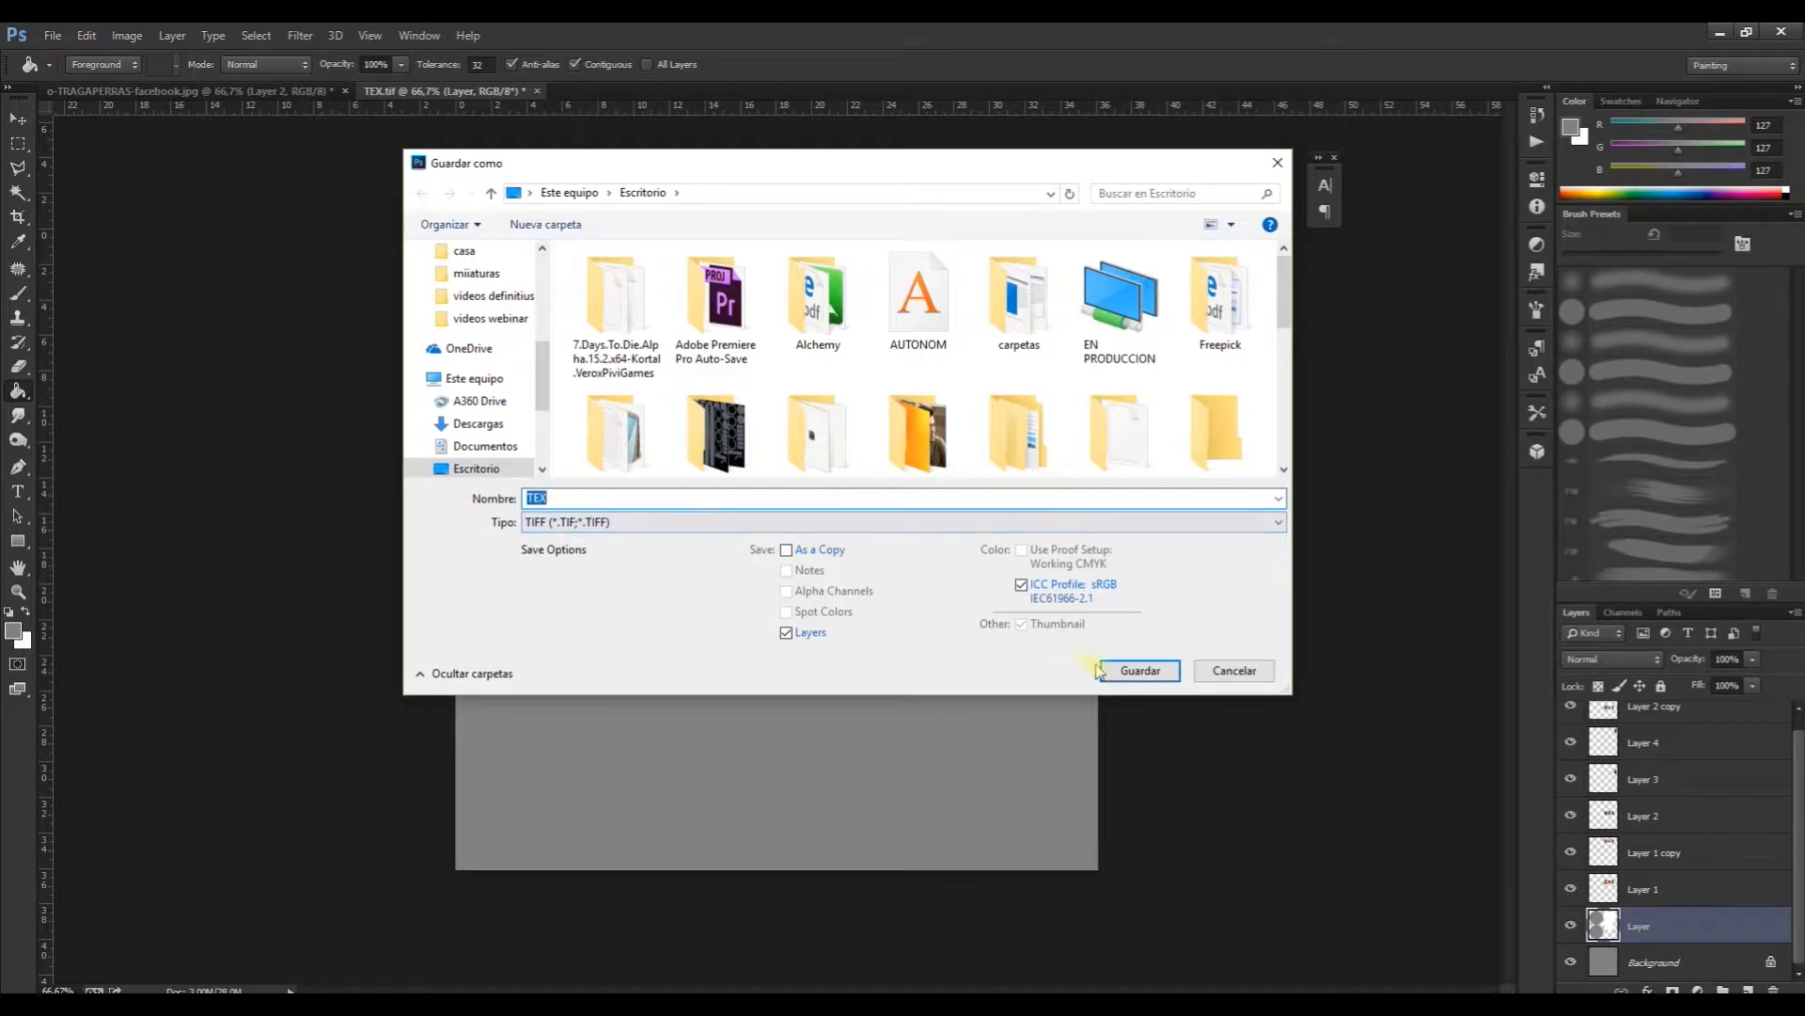
{"action": "left_click", "coordinate": [1140, 670]}
{"action": "left_click", "coordinate": [958, 526]}
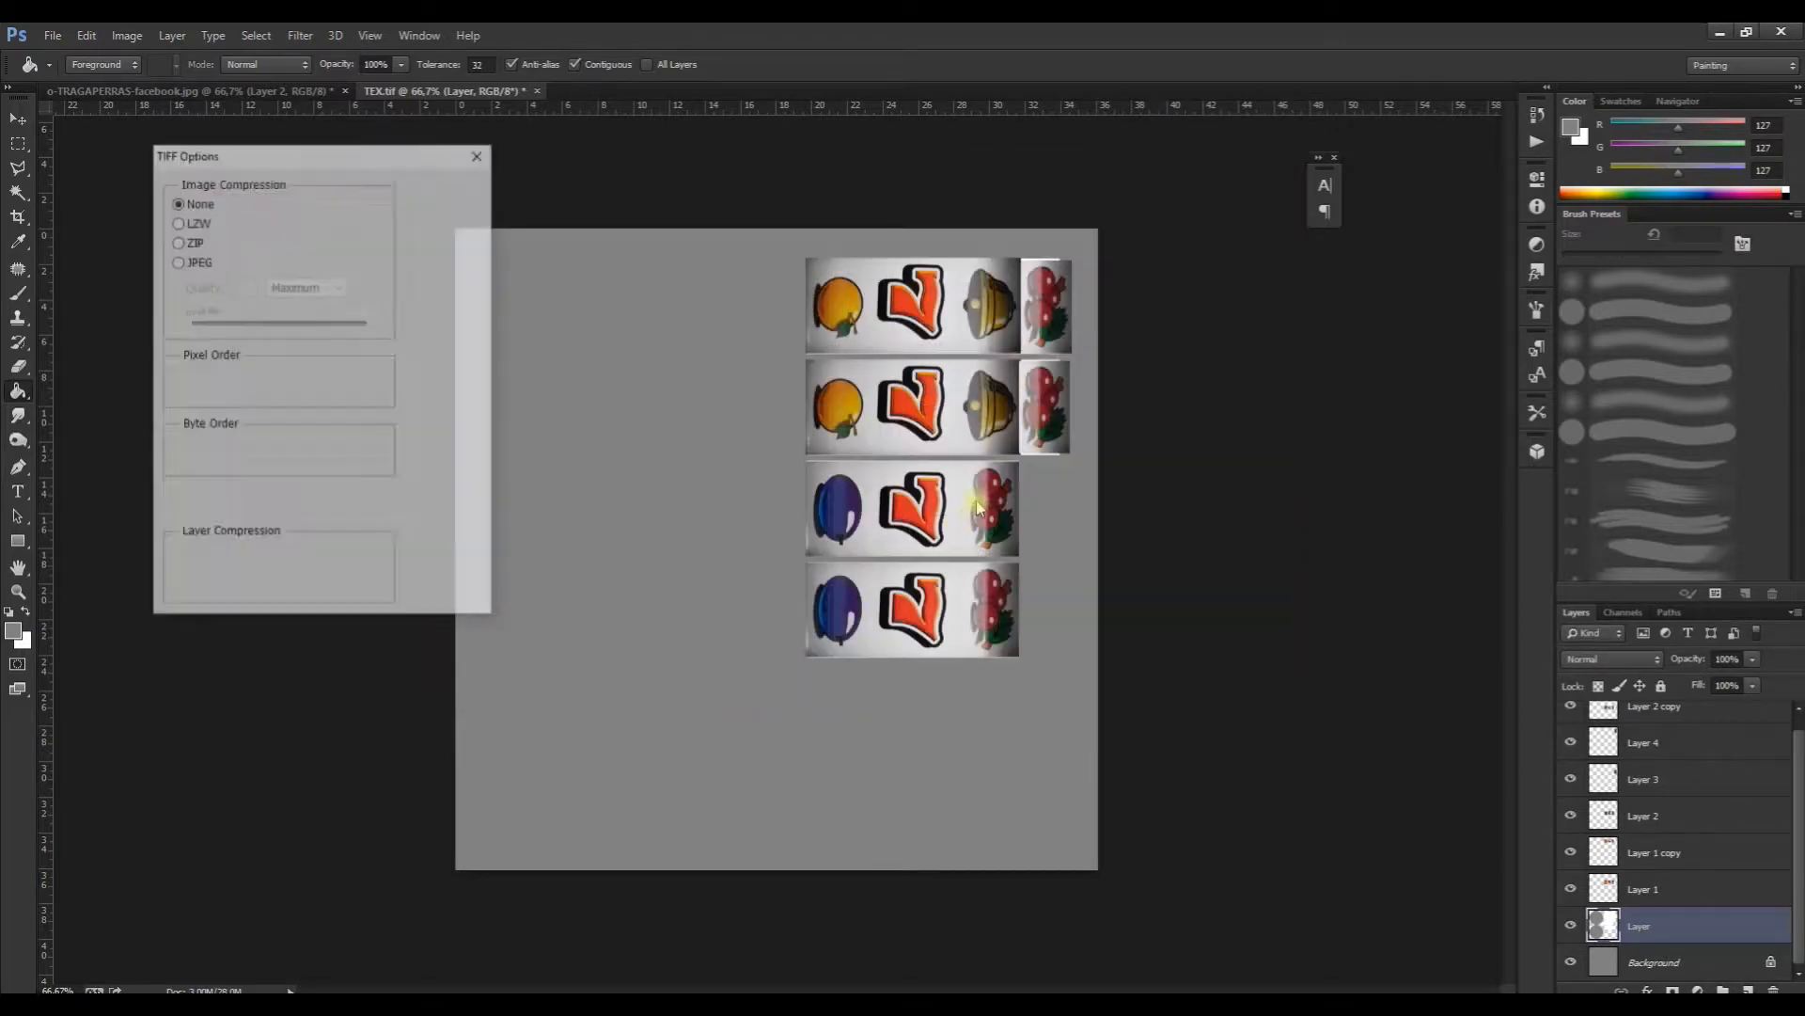
Step: Switch to Cinema 4D and try to reload the edited TEX image into Mat.2's color texture
{"action": "left_click", "coordinate": [449, 191]}
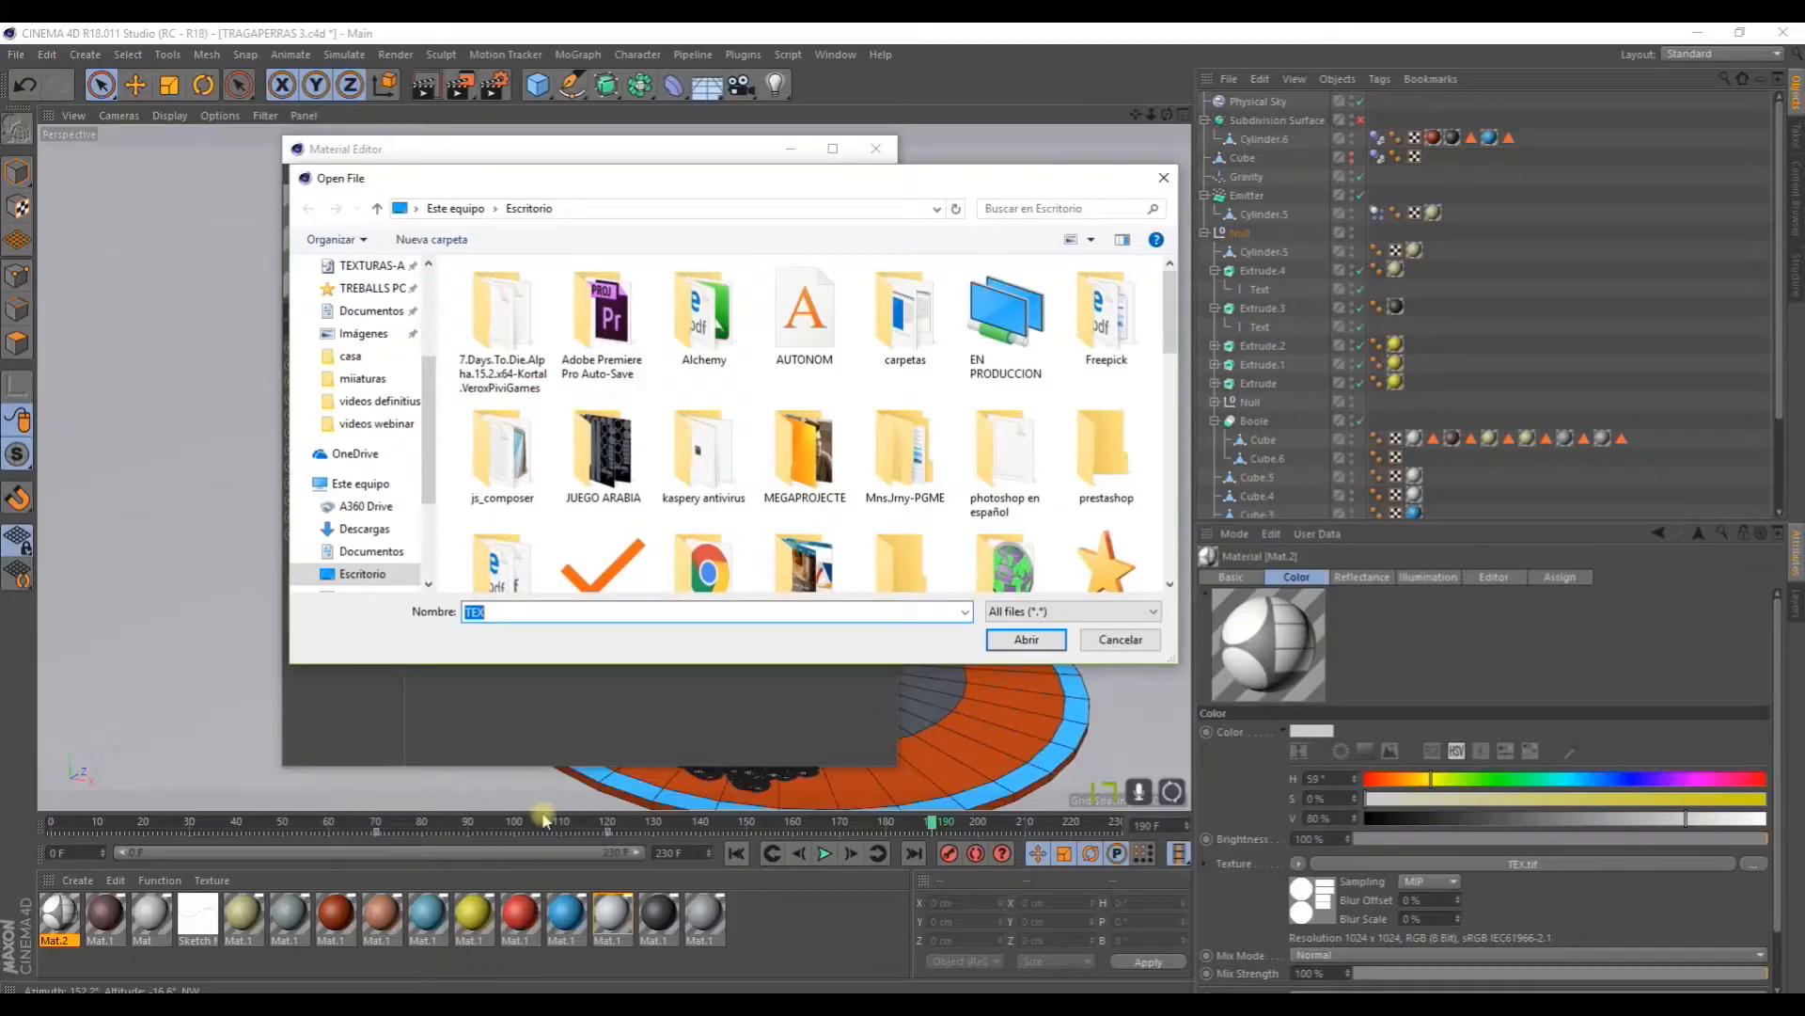
{"action": "scroll", "coordinate": [979, 513], "scroll_direction": "down", "scroll_amount": 1}
{"action": "left_click", "coordinate": [1102, 642]}
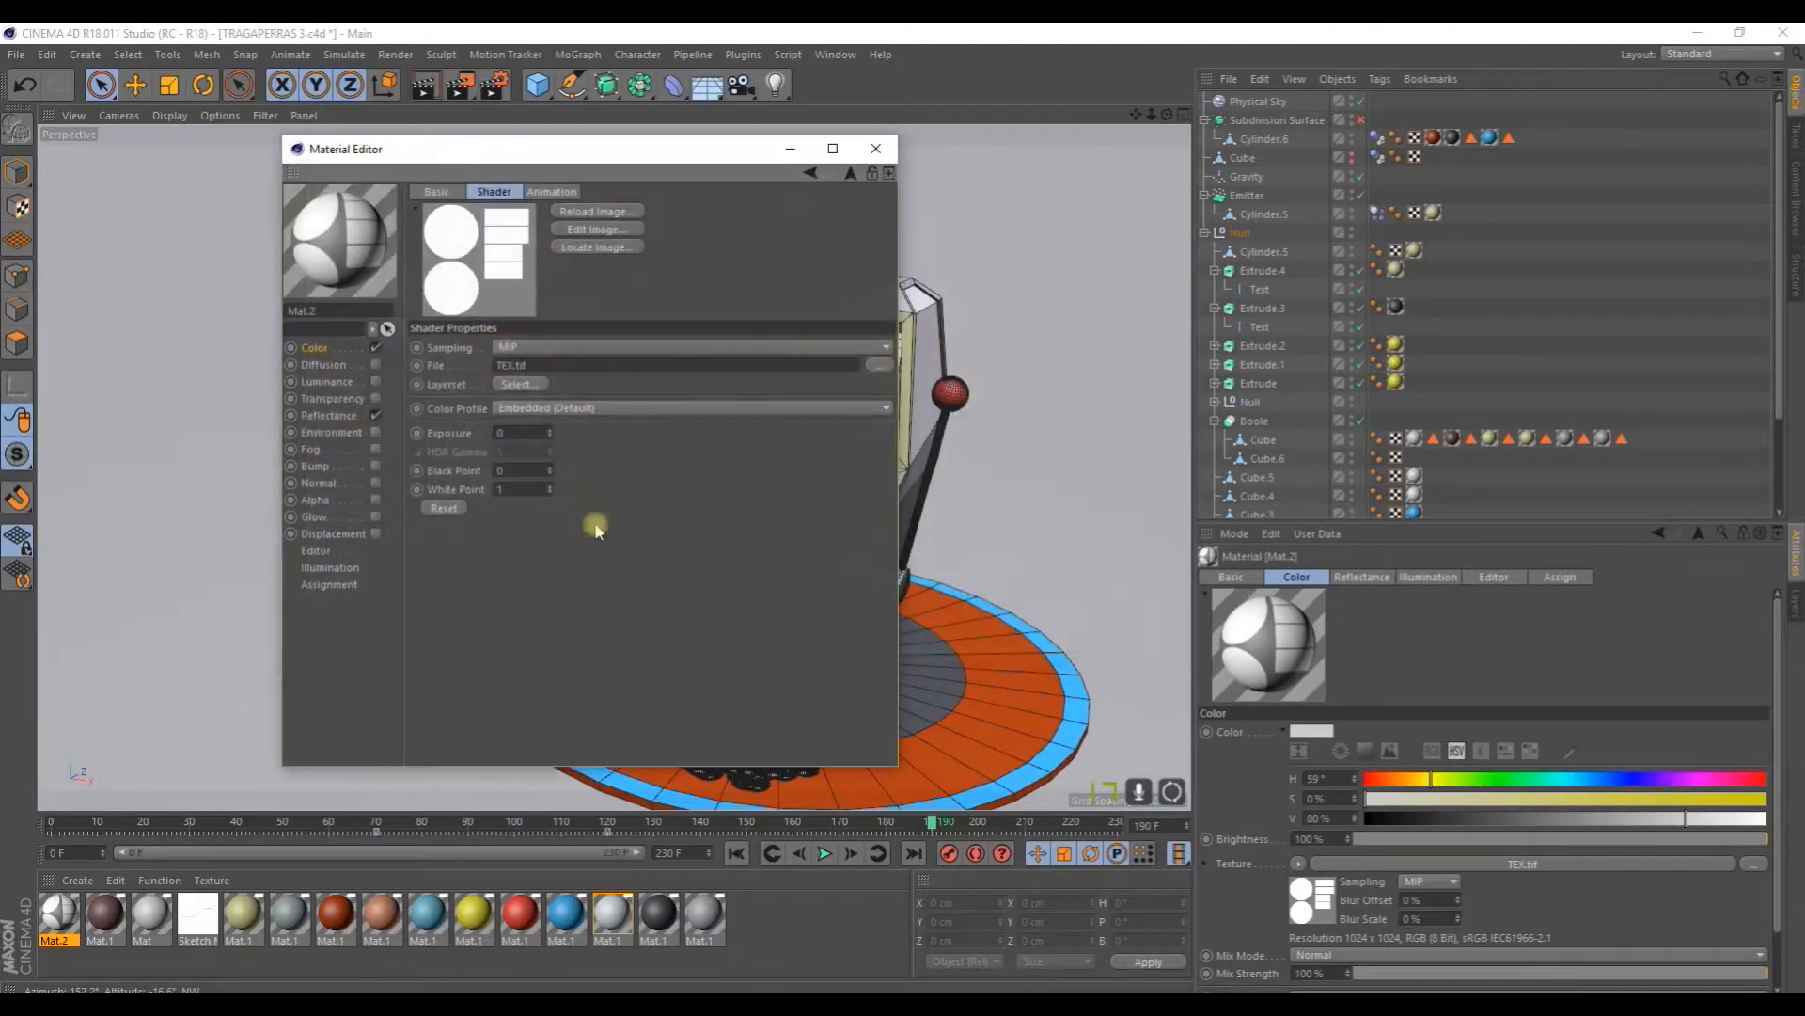
{"action": "left_click", "coordinate": [876, 360]}
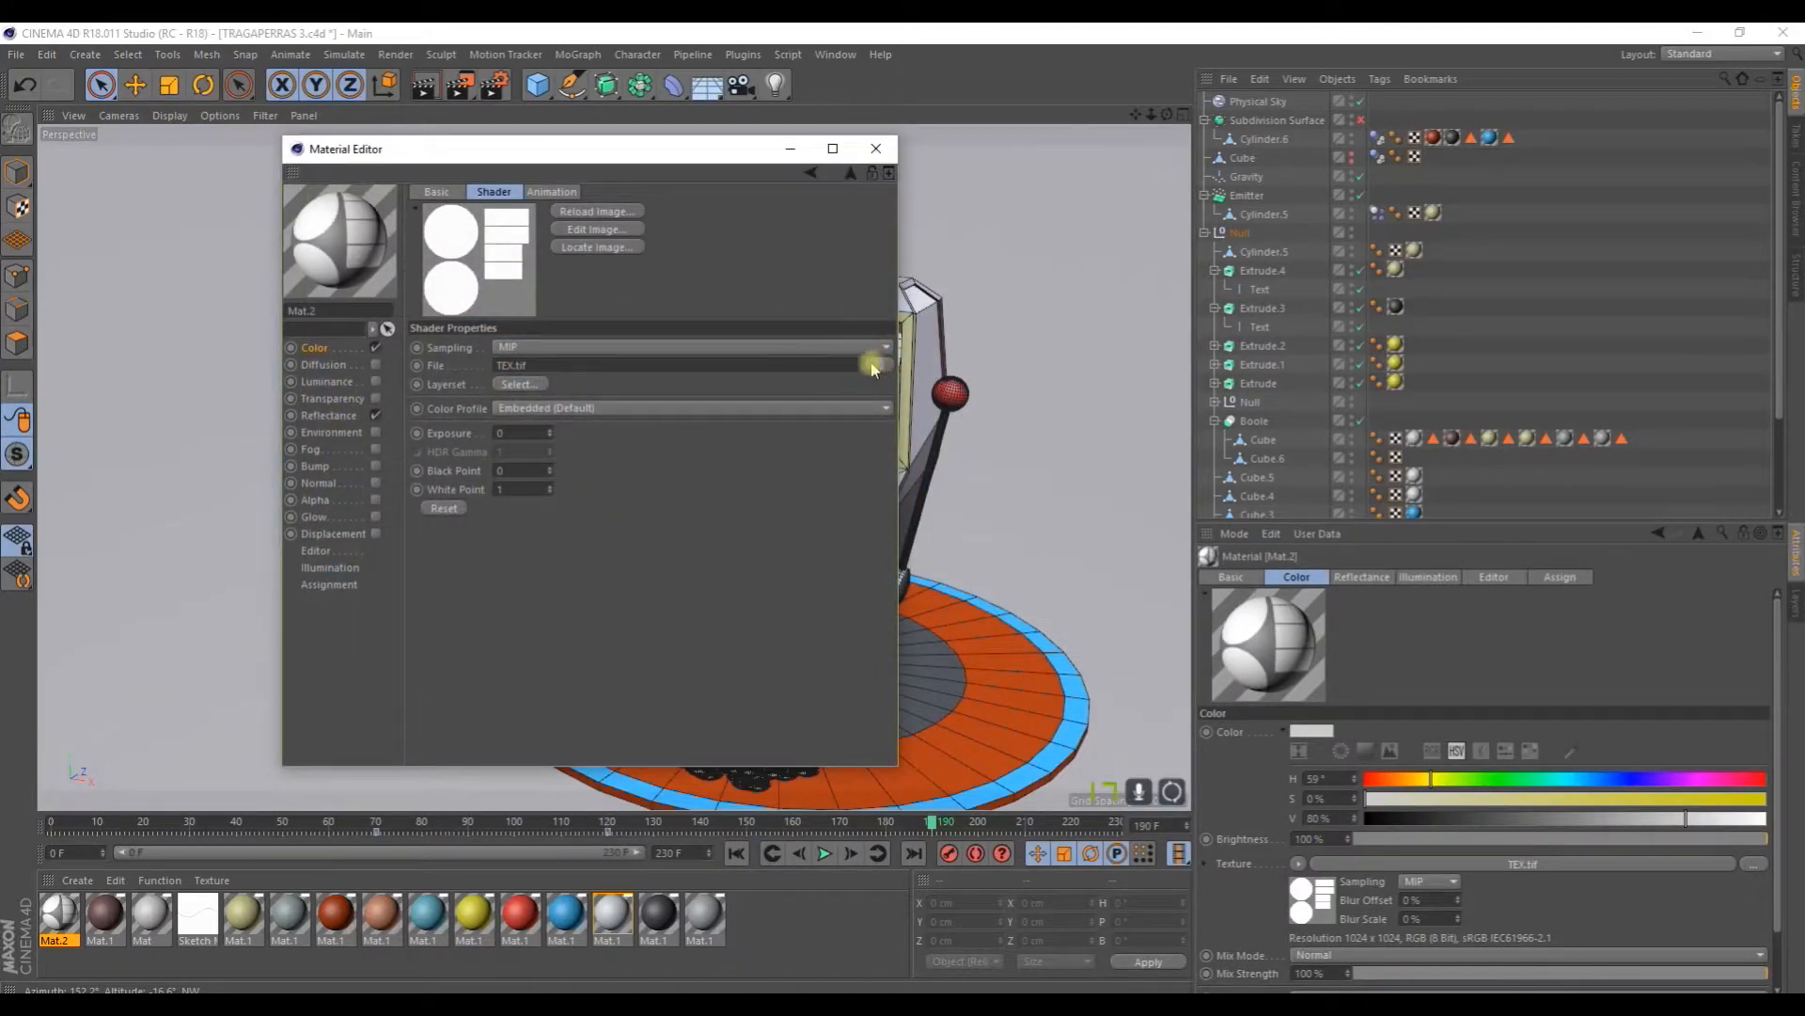
{"action": "scroll", "coordinate": [733, 455], "scroll_direction": "down", "scroll_amount": 5}
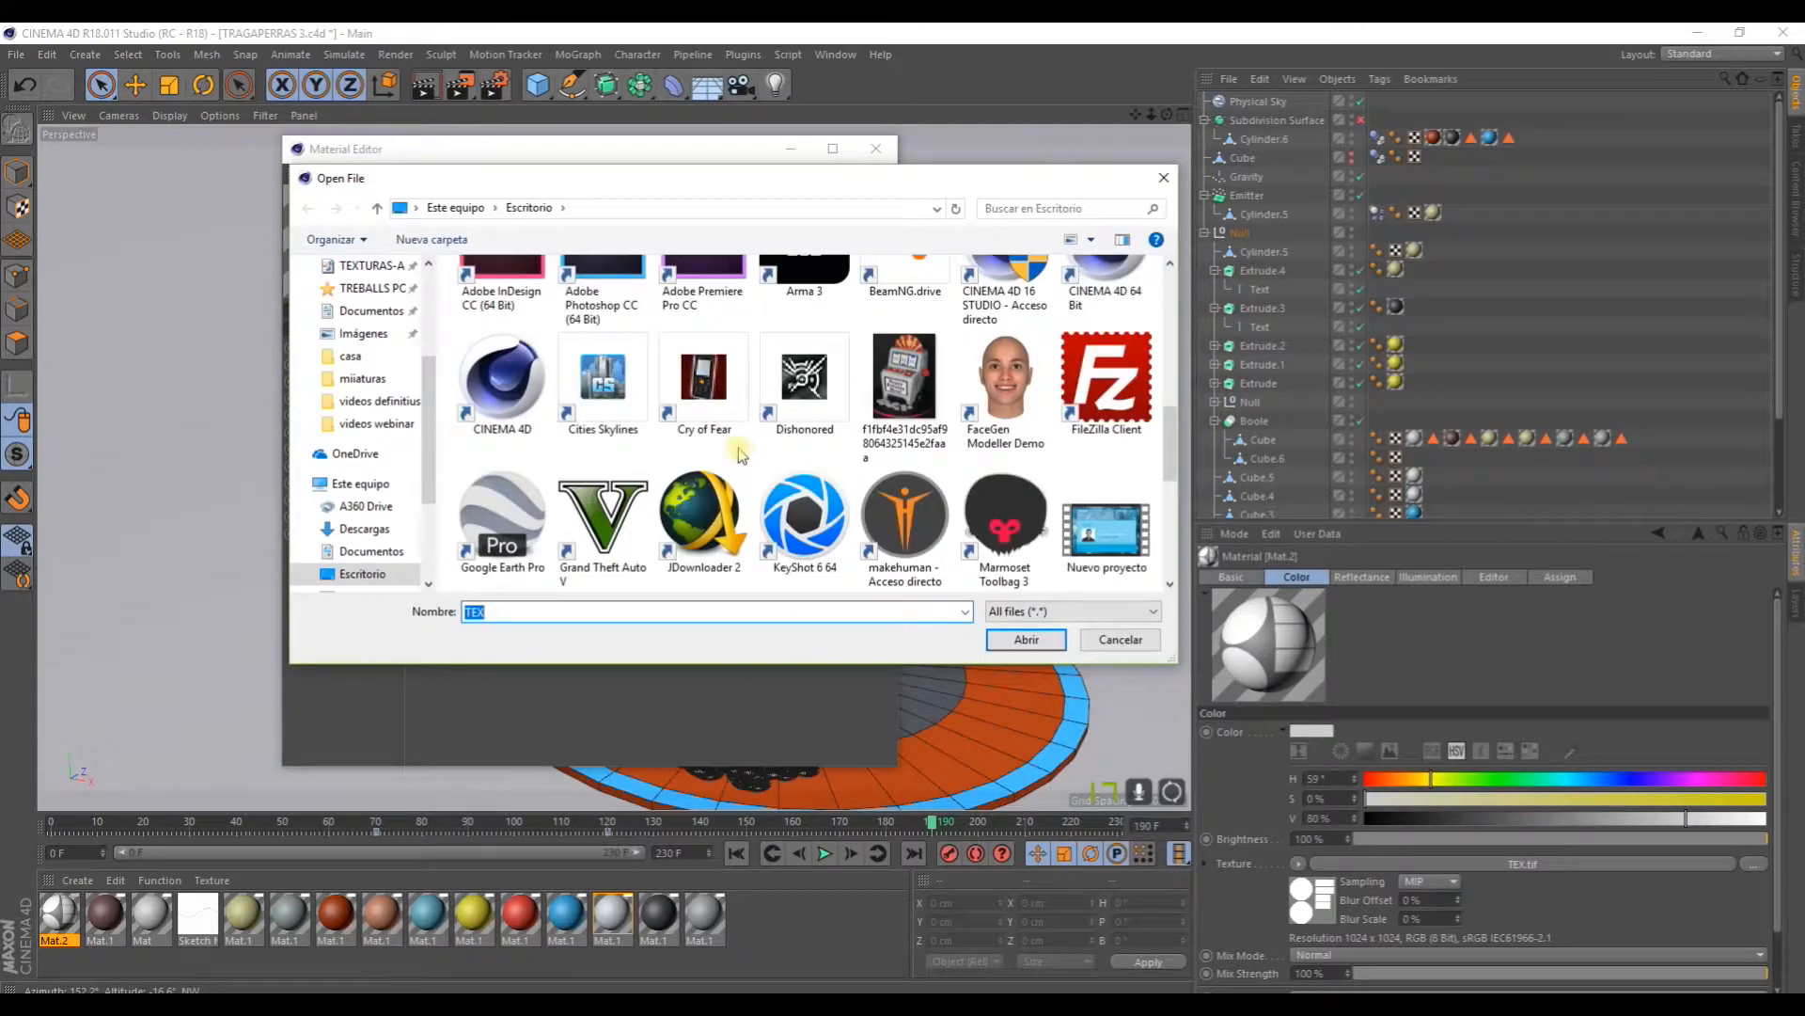
{"action": "scroll", "coordinate": [743, 456], "scroll_direction": "down", "scroll_amount": 3}
{"action": "double_click", "coordinate": [604, 513]}
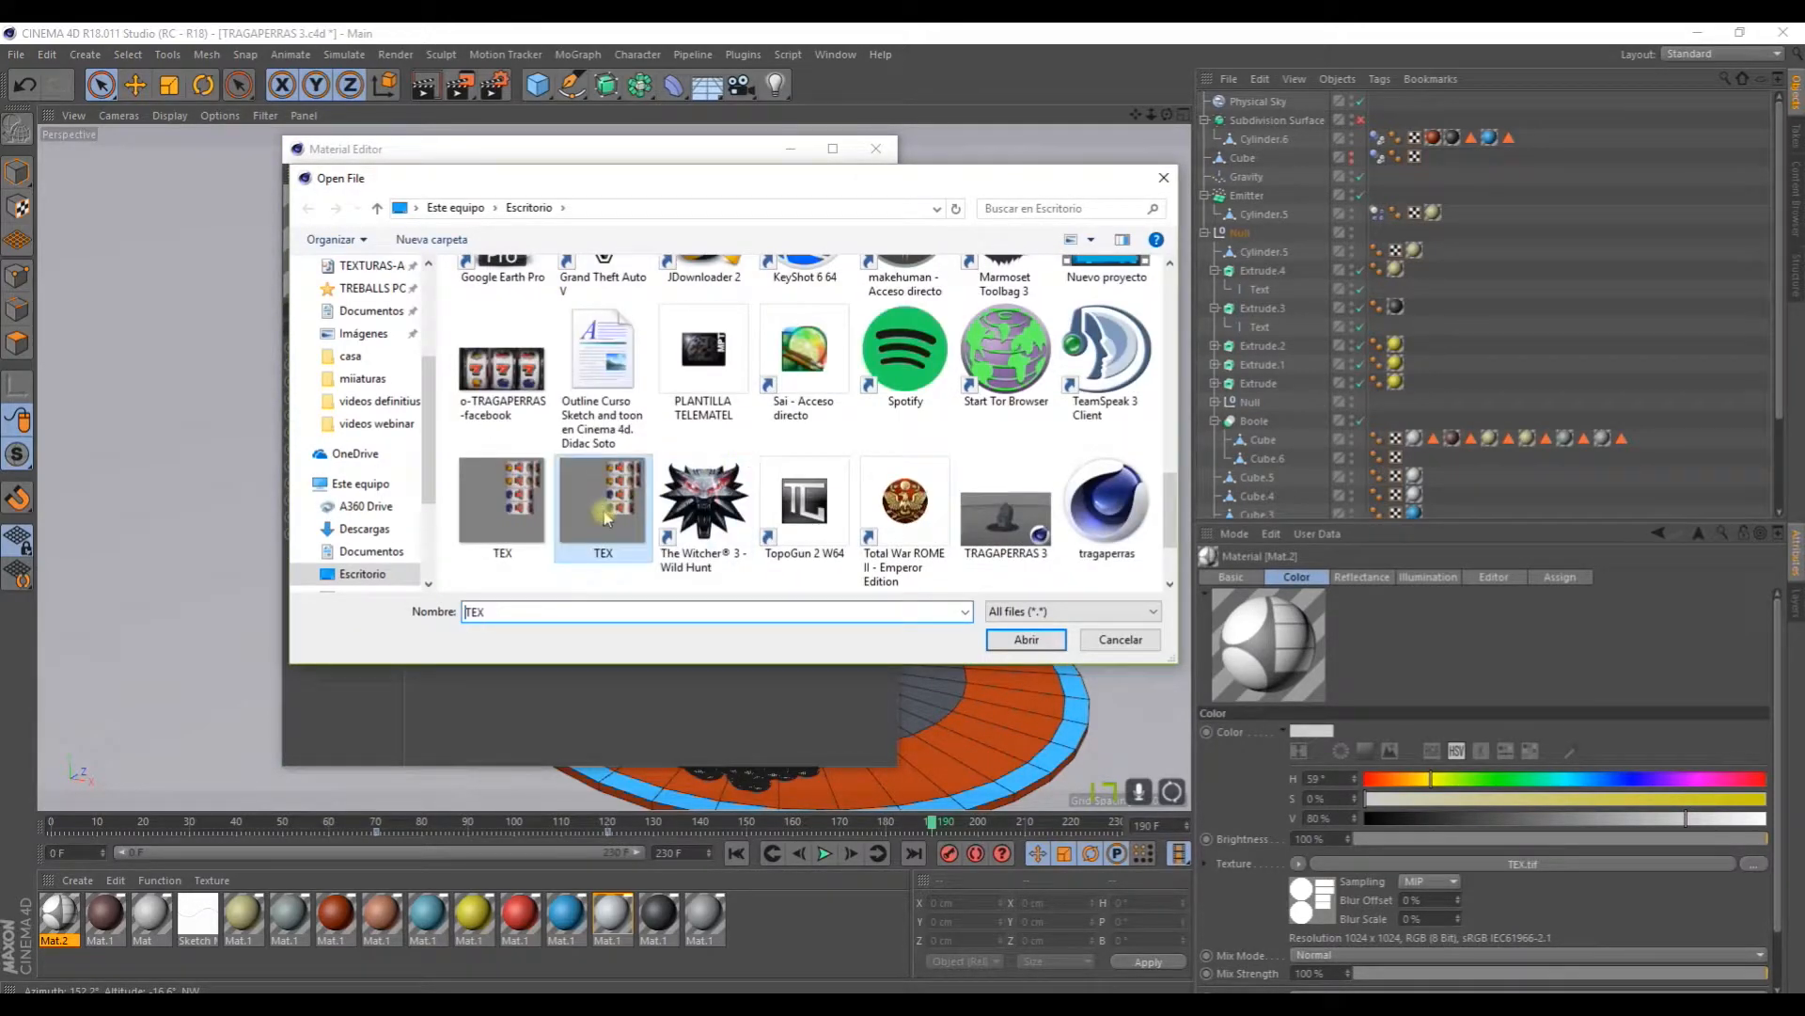
Step: Load TEX.png as Mat.2's color texture and close the Material Editor
{"action": "left_click", "coordinate": [877, 364]}
{"action": "scroll", "coordinate": [527, 527], "scroll_direction": "down", "scroll_amount": 10}
{"action": "double_click", "coordinate": [523, 473]}
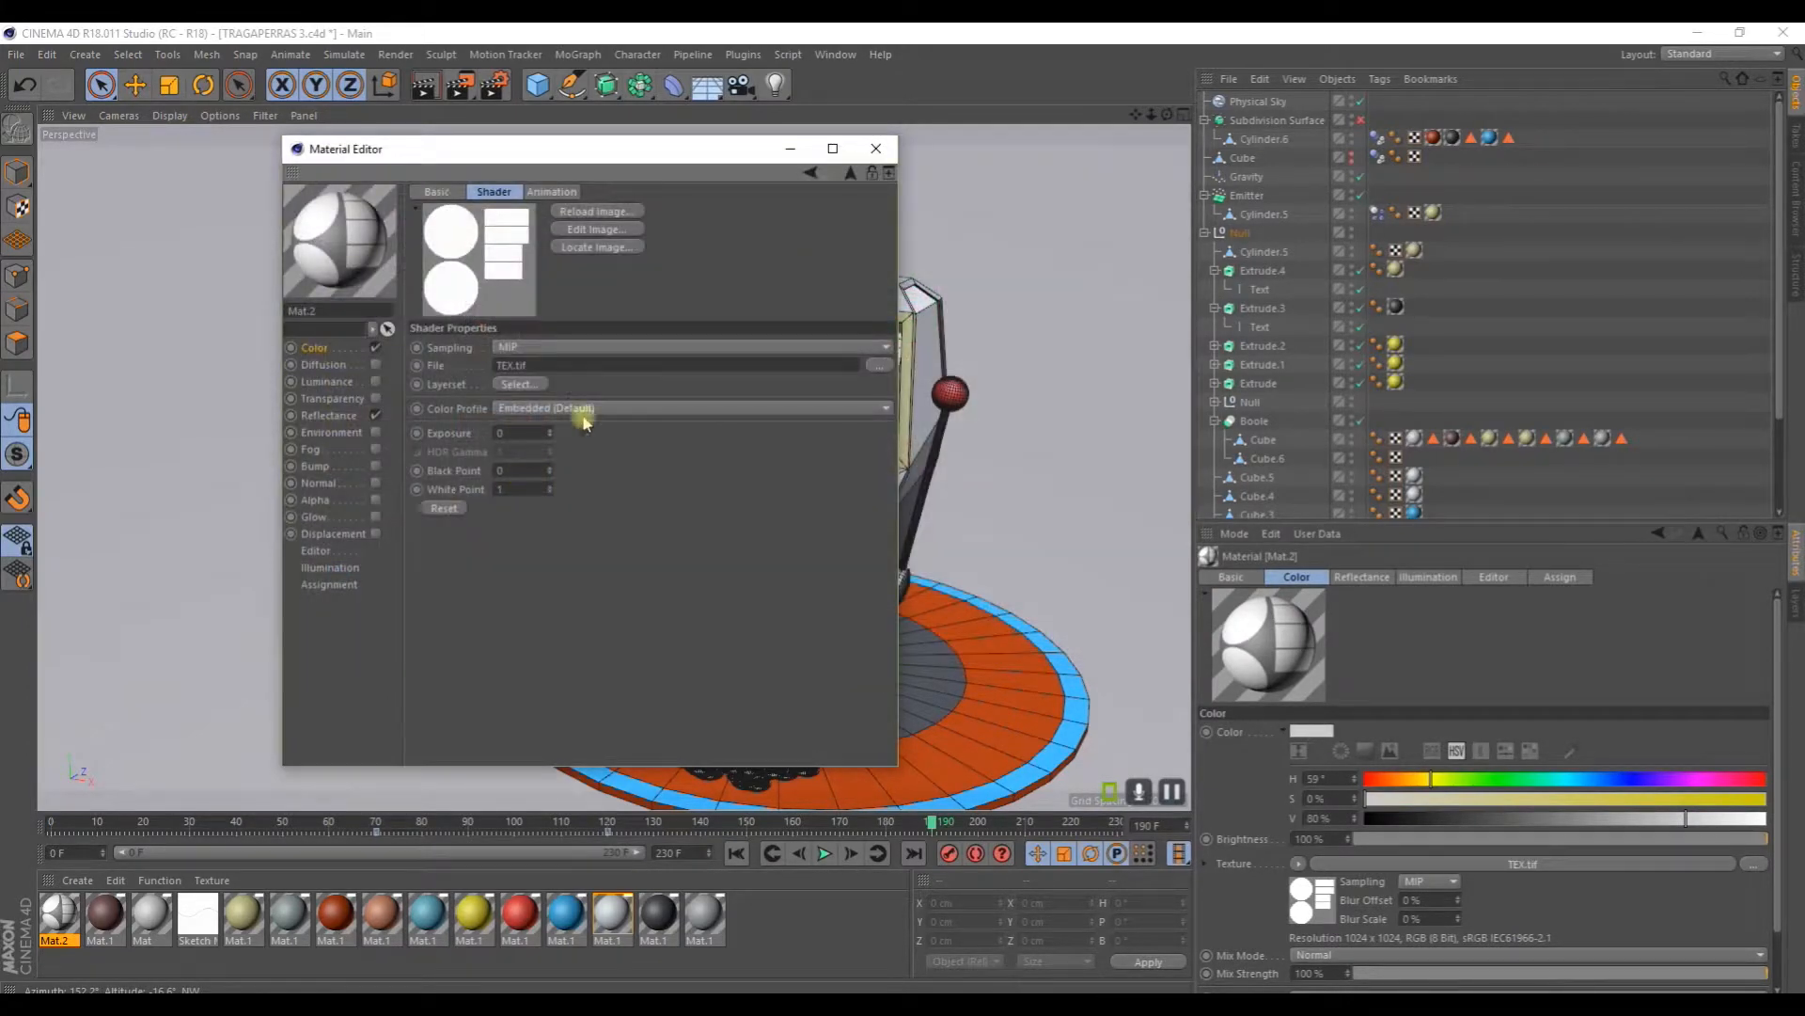
{"action": "left_click", "coordinate": [869, 153]}
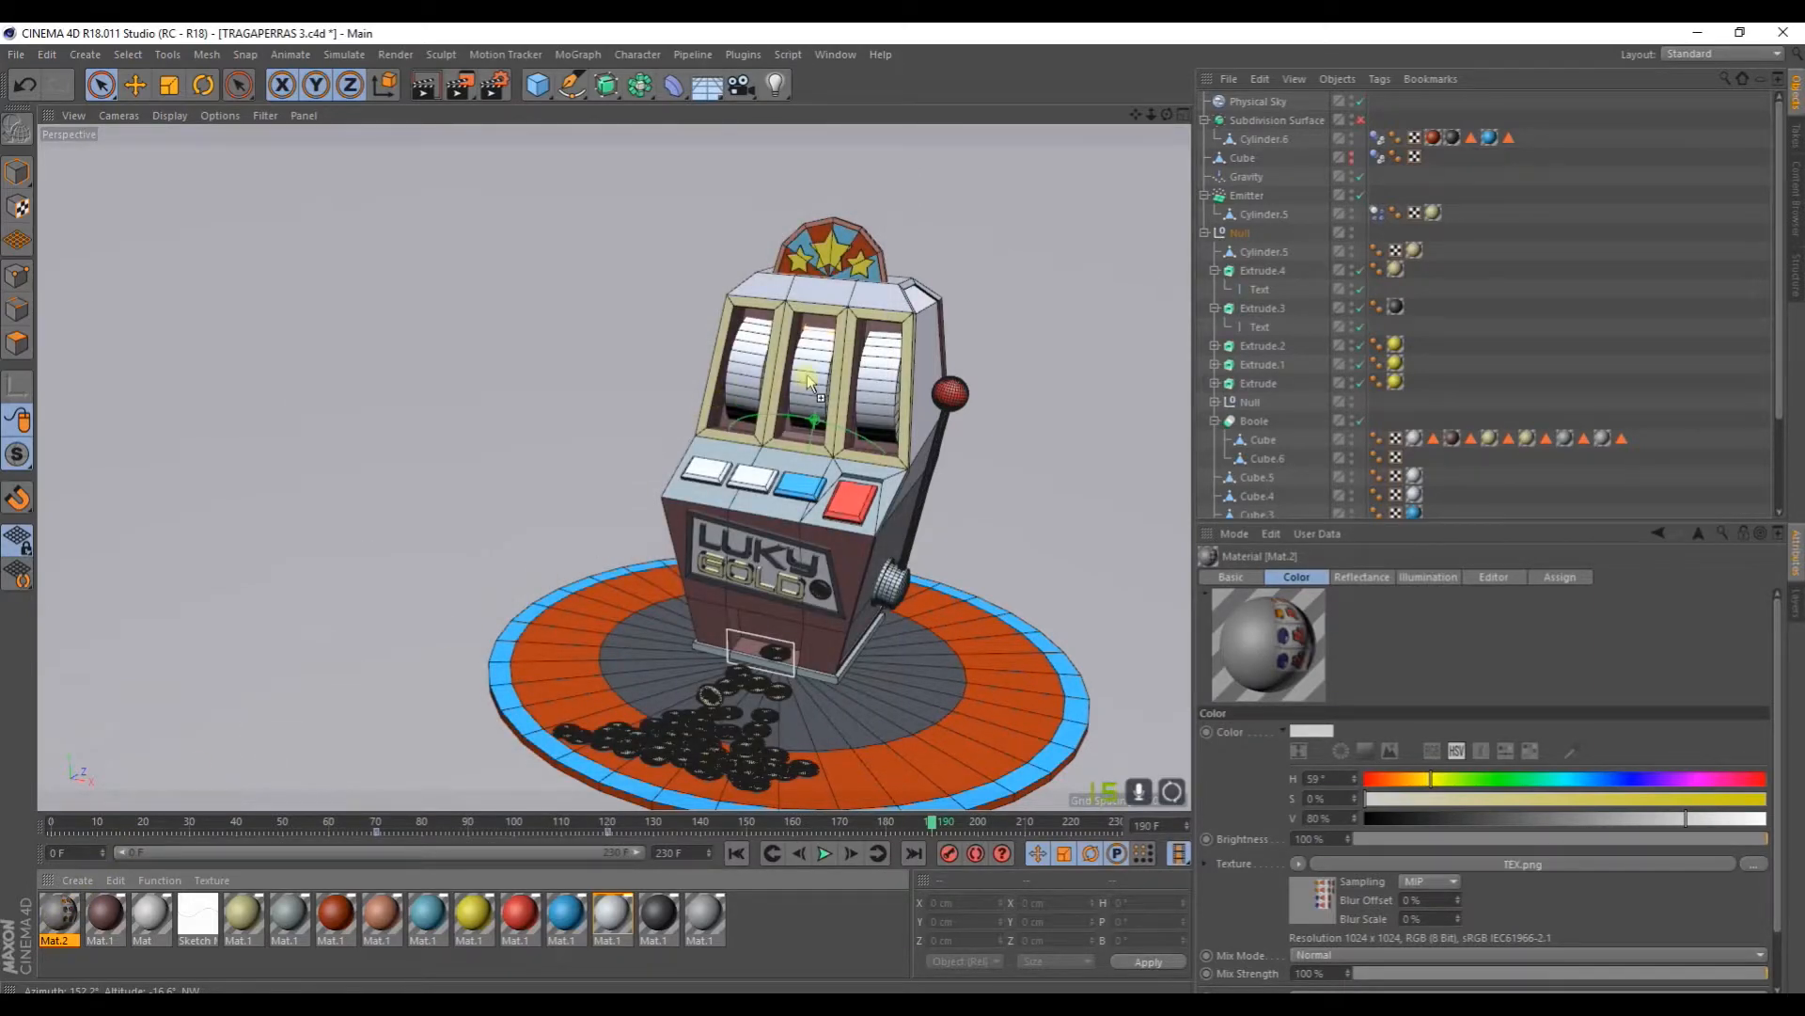
Step: Apply the Mat.2 material to the slot machine's middle reel and view the reel from the front
{"action": "left_click_drag", "start_coordinate": [811, 383], "coordinate": [813, 380]}
{"action": "scroll", "coordinate": [835, 378], "scroll_direction": "up", "scroll_amount": 5}
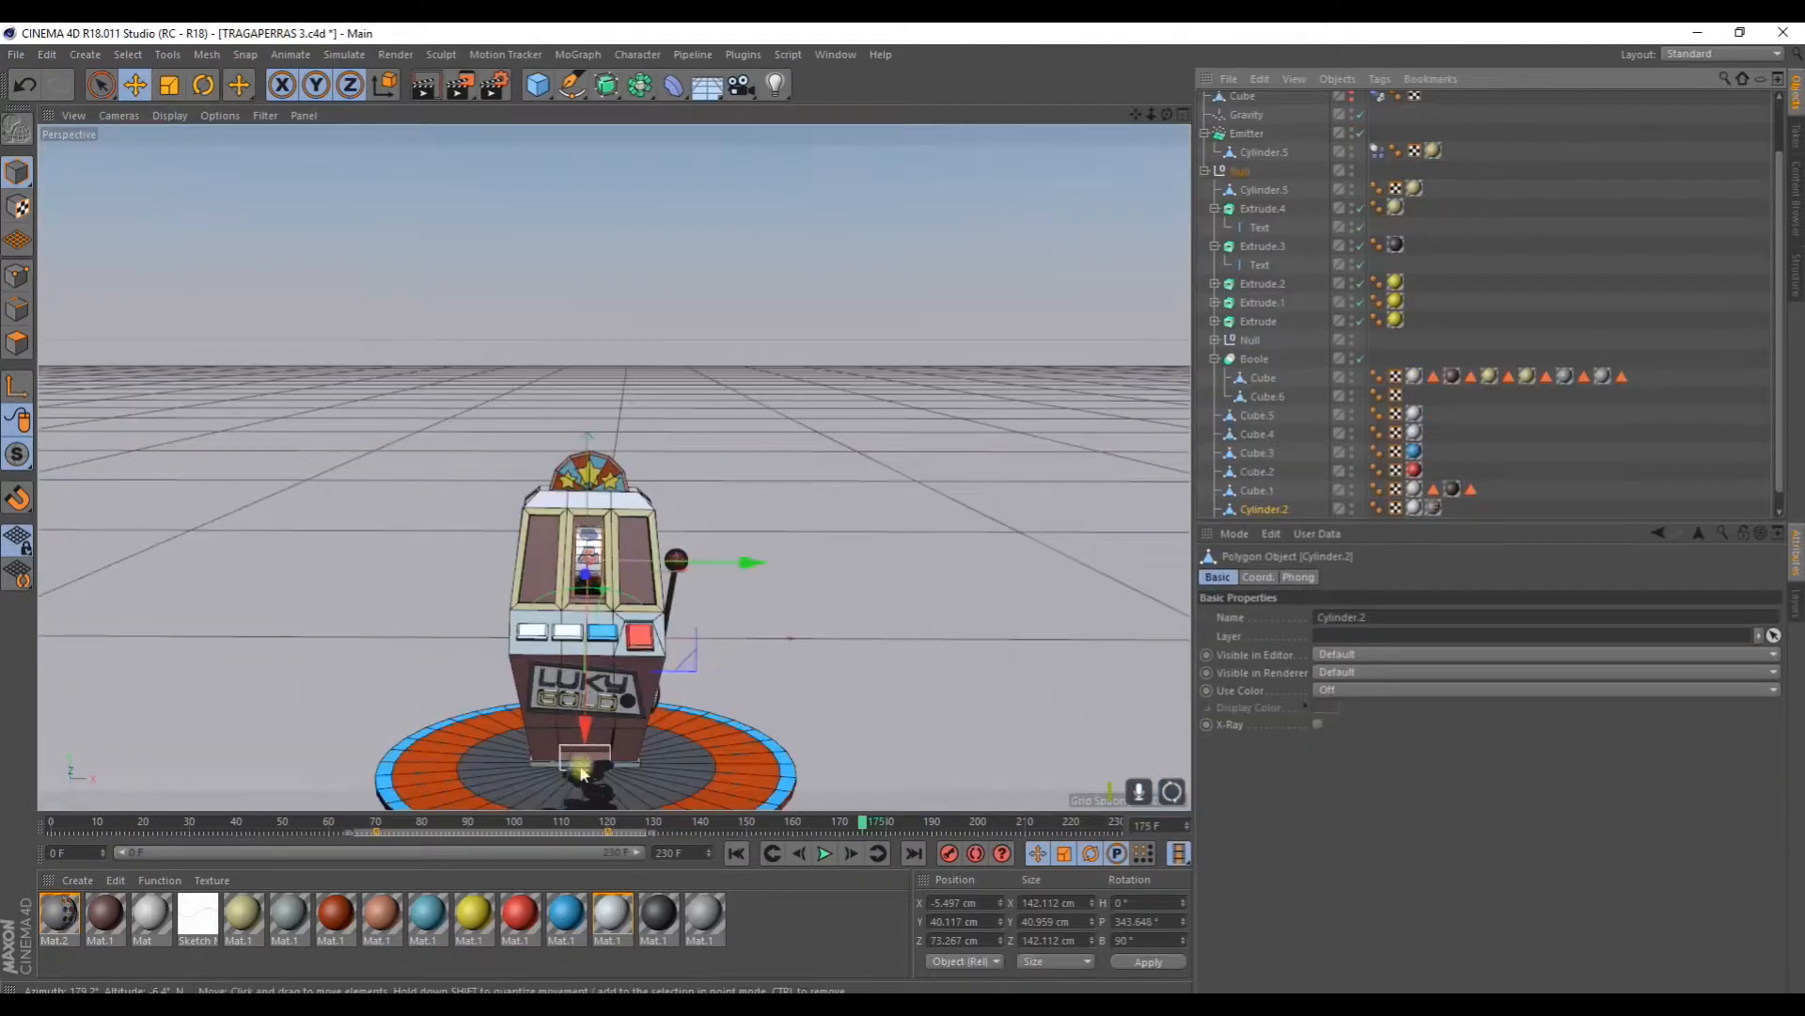
{"action": "scroll", "coordinate": [581, 773], "scroll_direction": "up", "scroll_amount": 2}
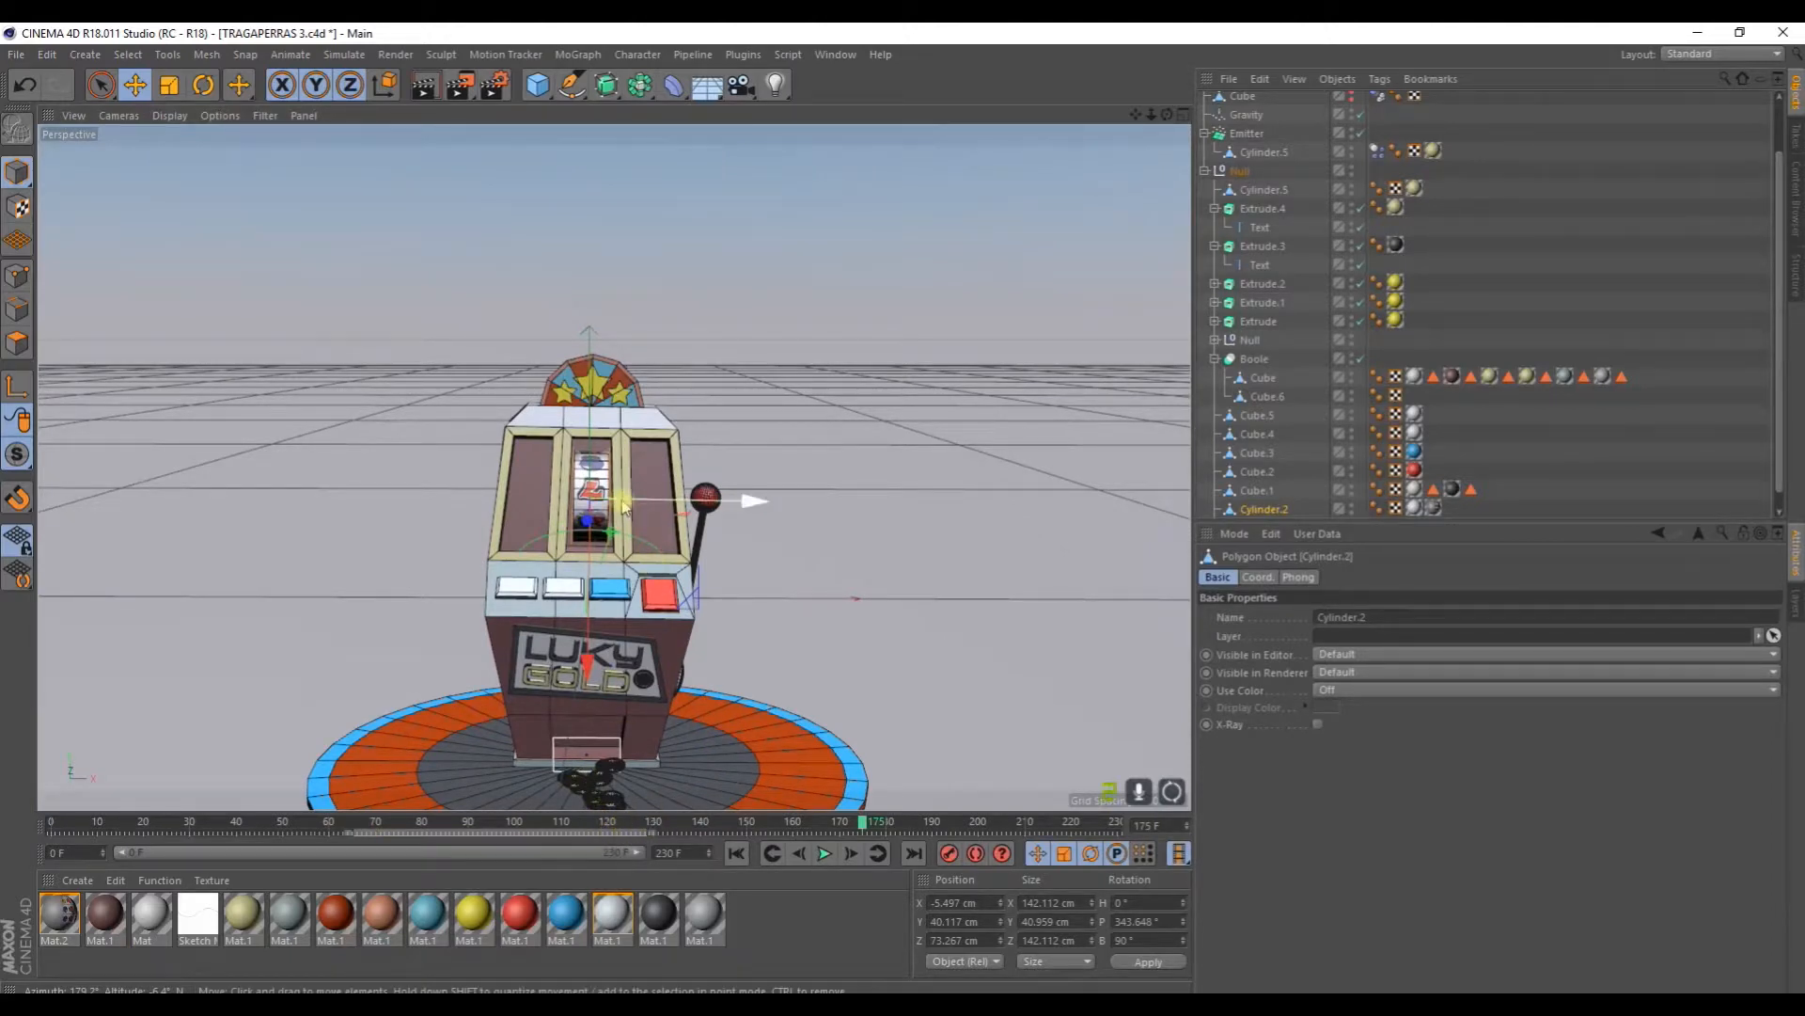
{"action": "scroll", "coordinate": [565, 502], "scroll_direction": "up", "scroll_amount": 3}
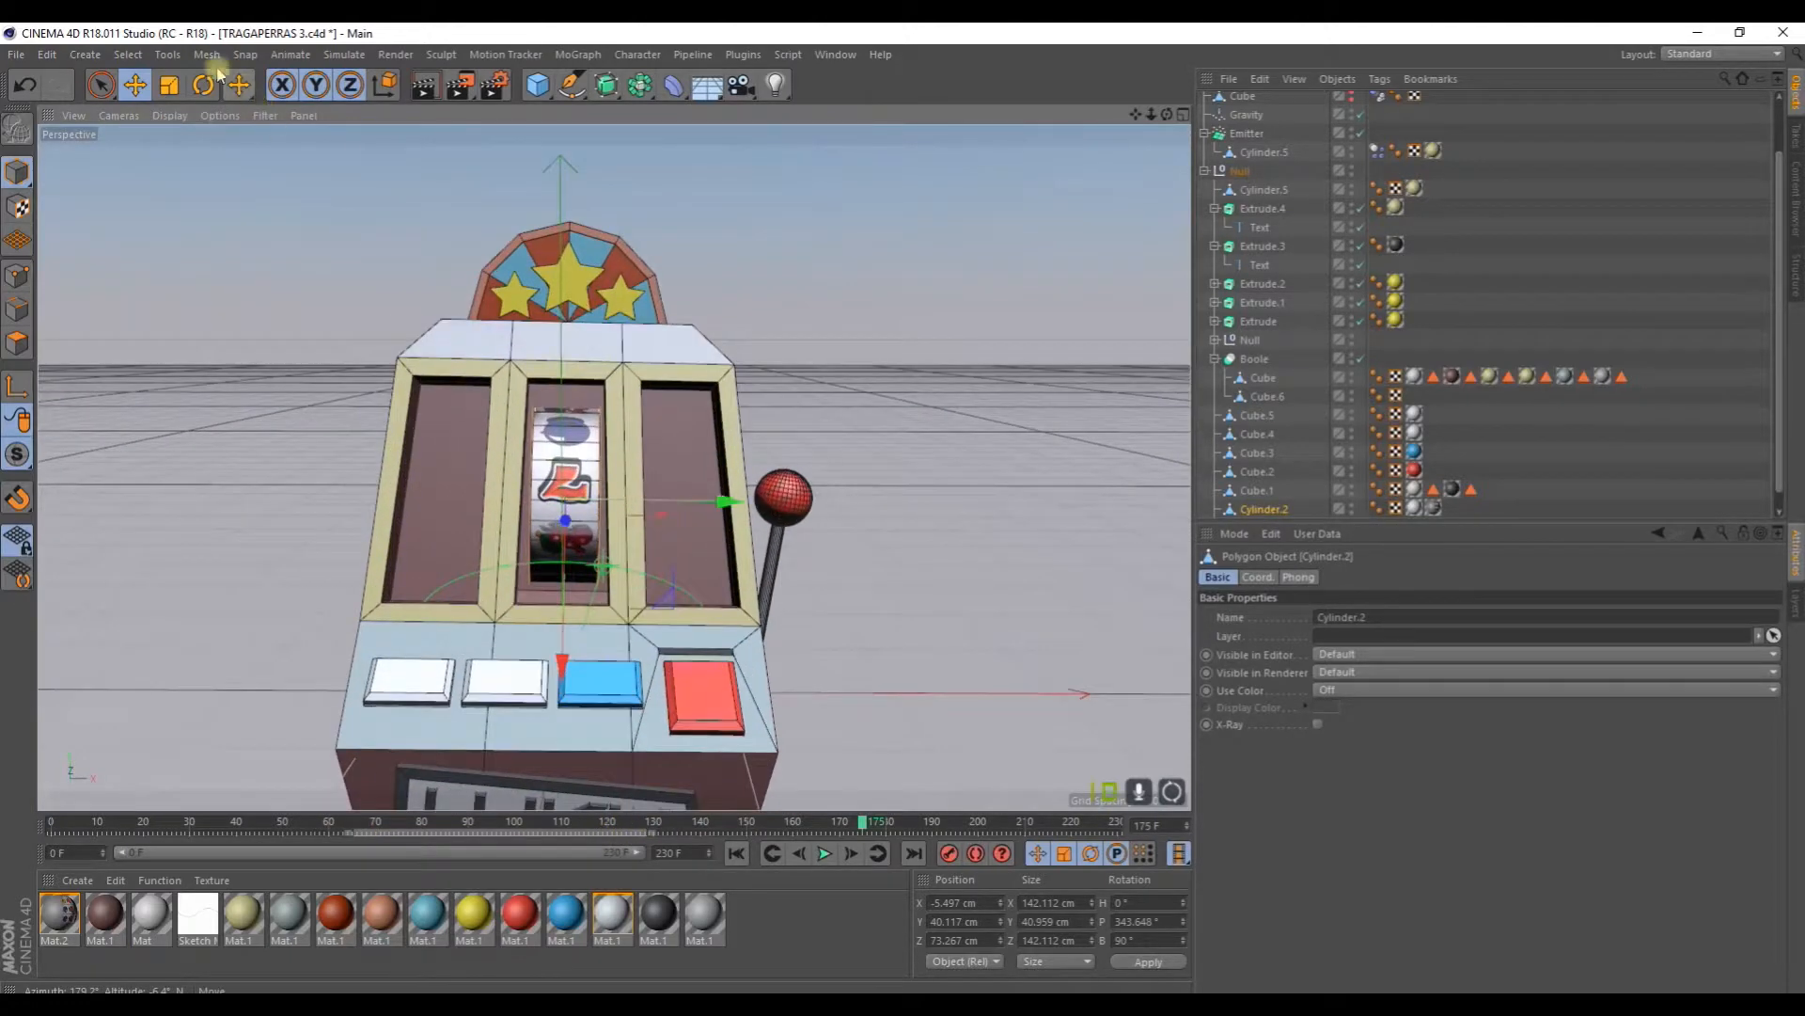
Step: Return the timeline to frame 0 and rotate the middle reel until an upright 7 faces the front
{"action": "left_click", "coordinate": [205, 83]}
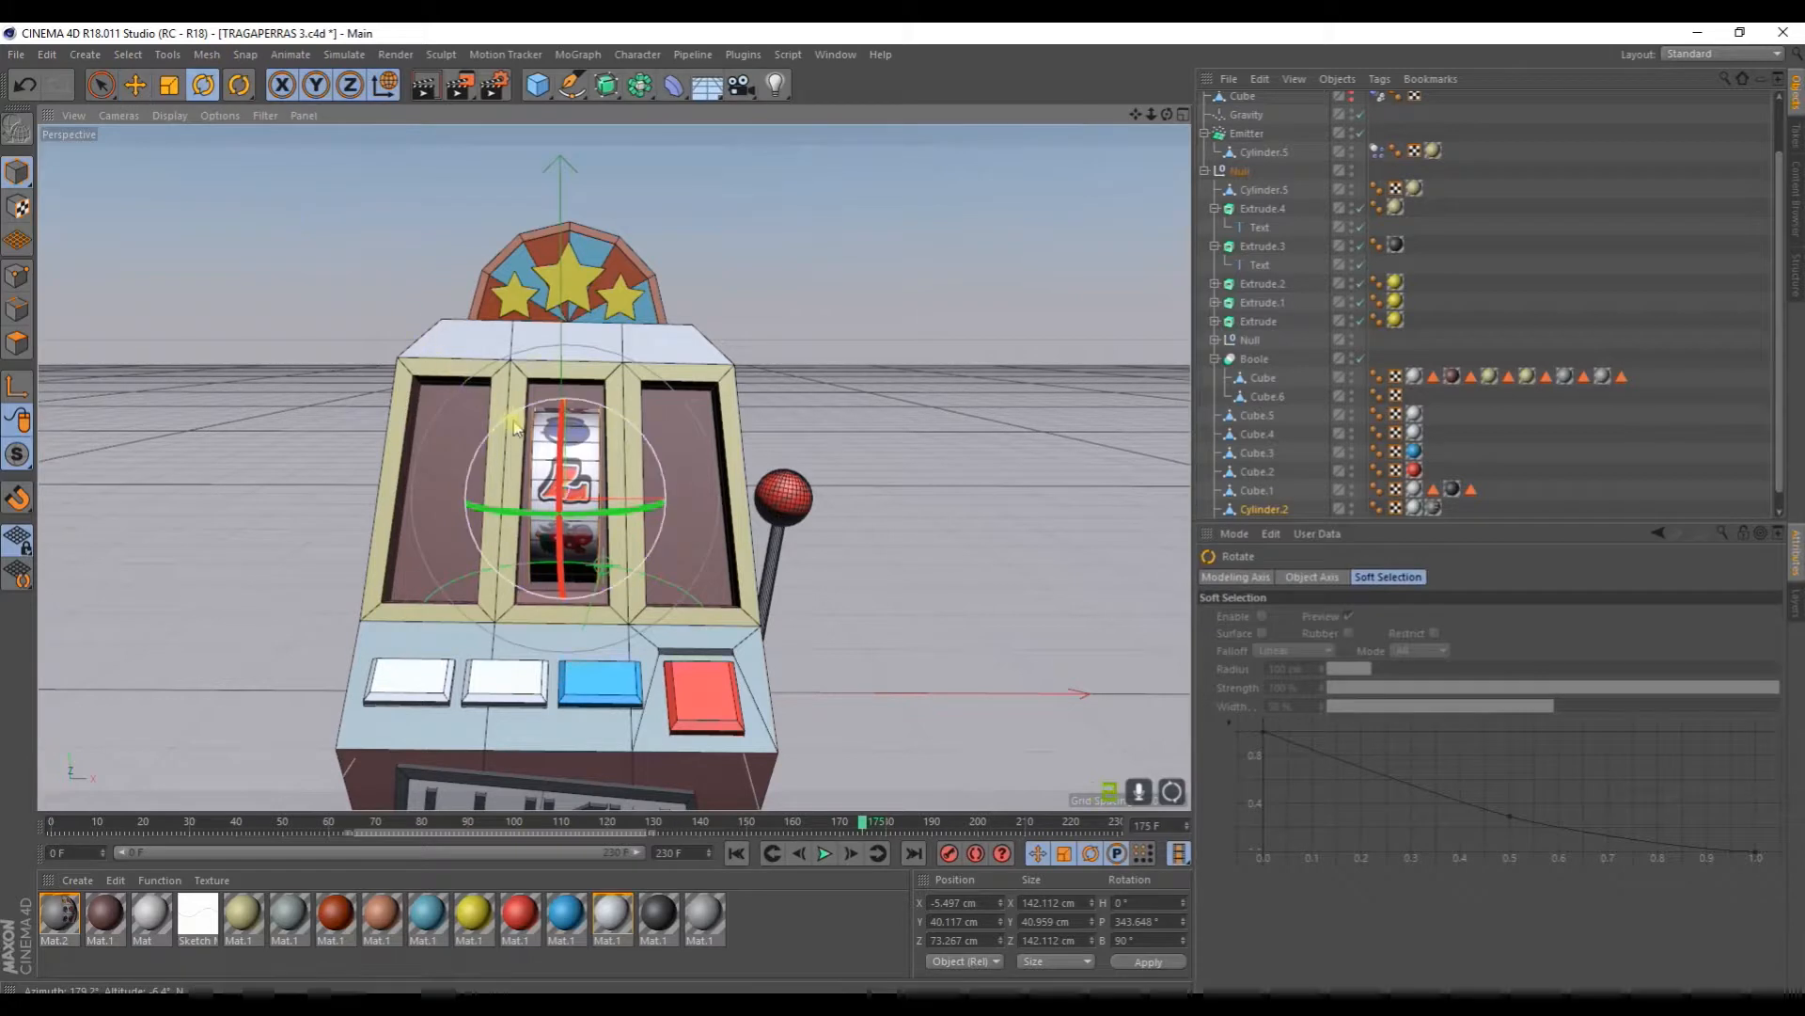
{"action": "left_click_drag", "start_coordinate": [862, 825], "coordinate": [11, 819]}
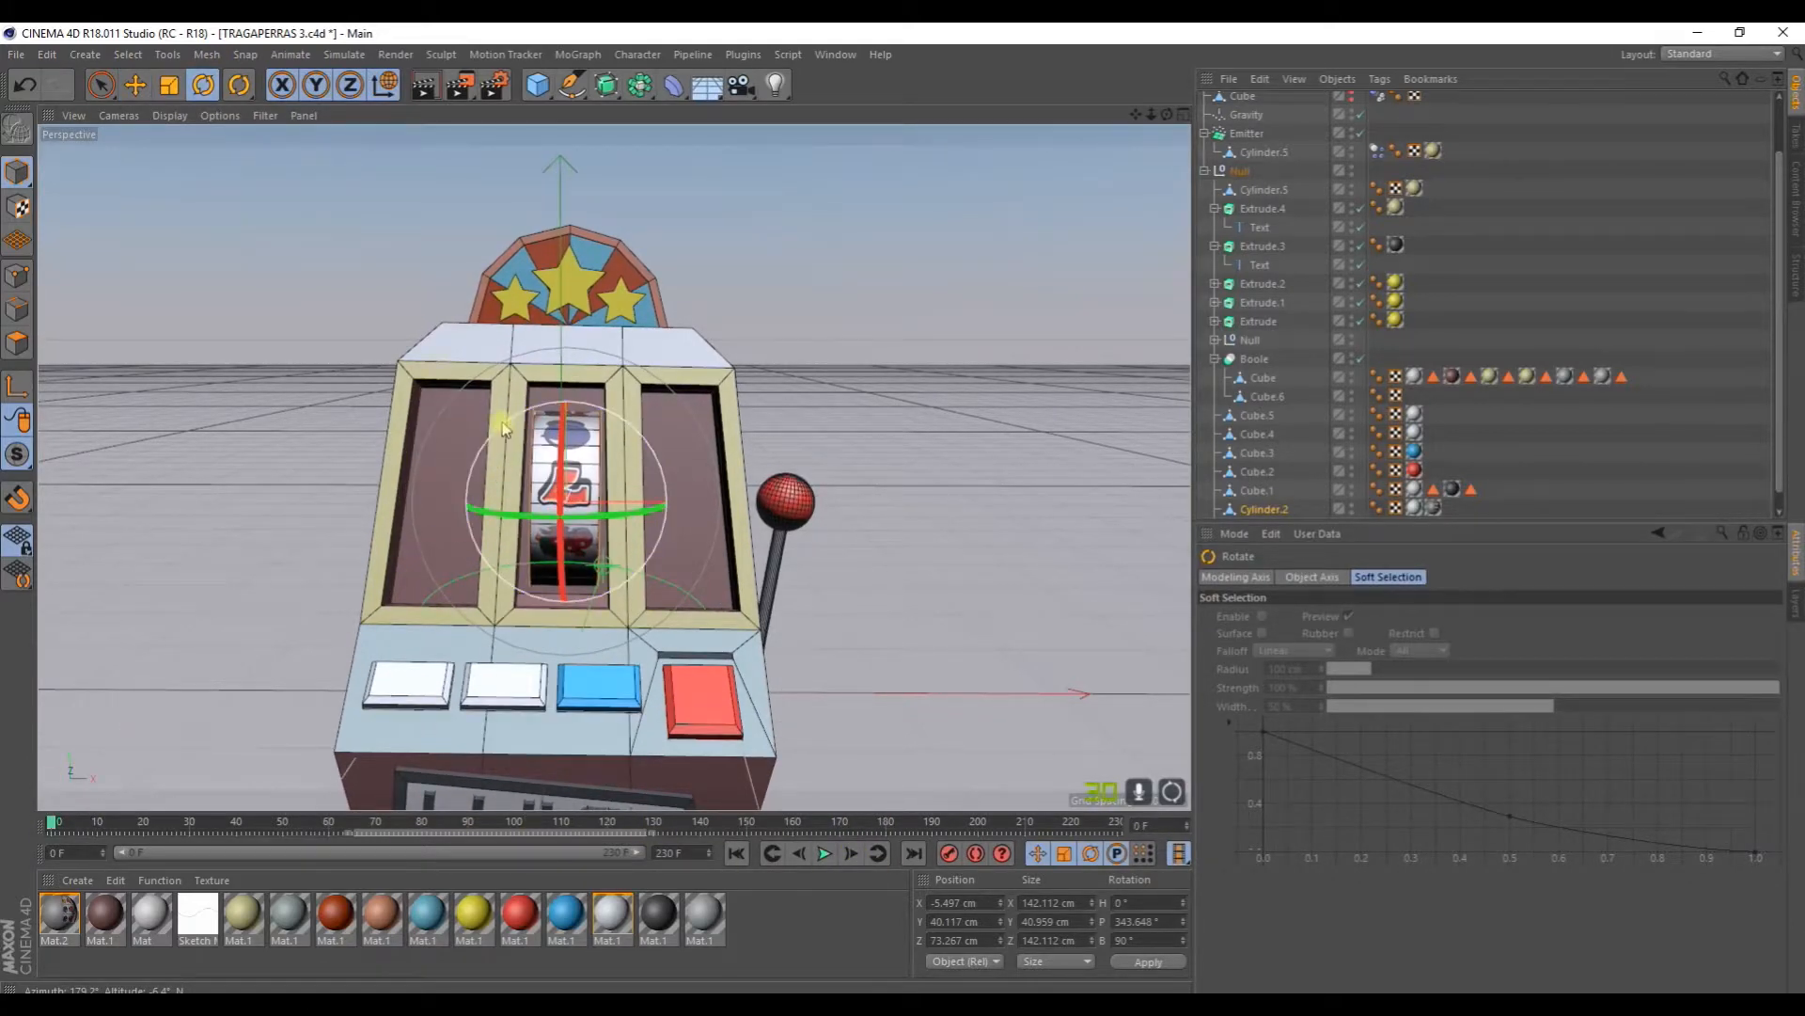
{"action": "left_click_drag", "start_coordinate": [505, 450], "coordinate": [736, 704]}
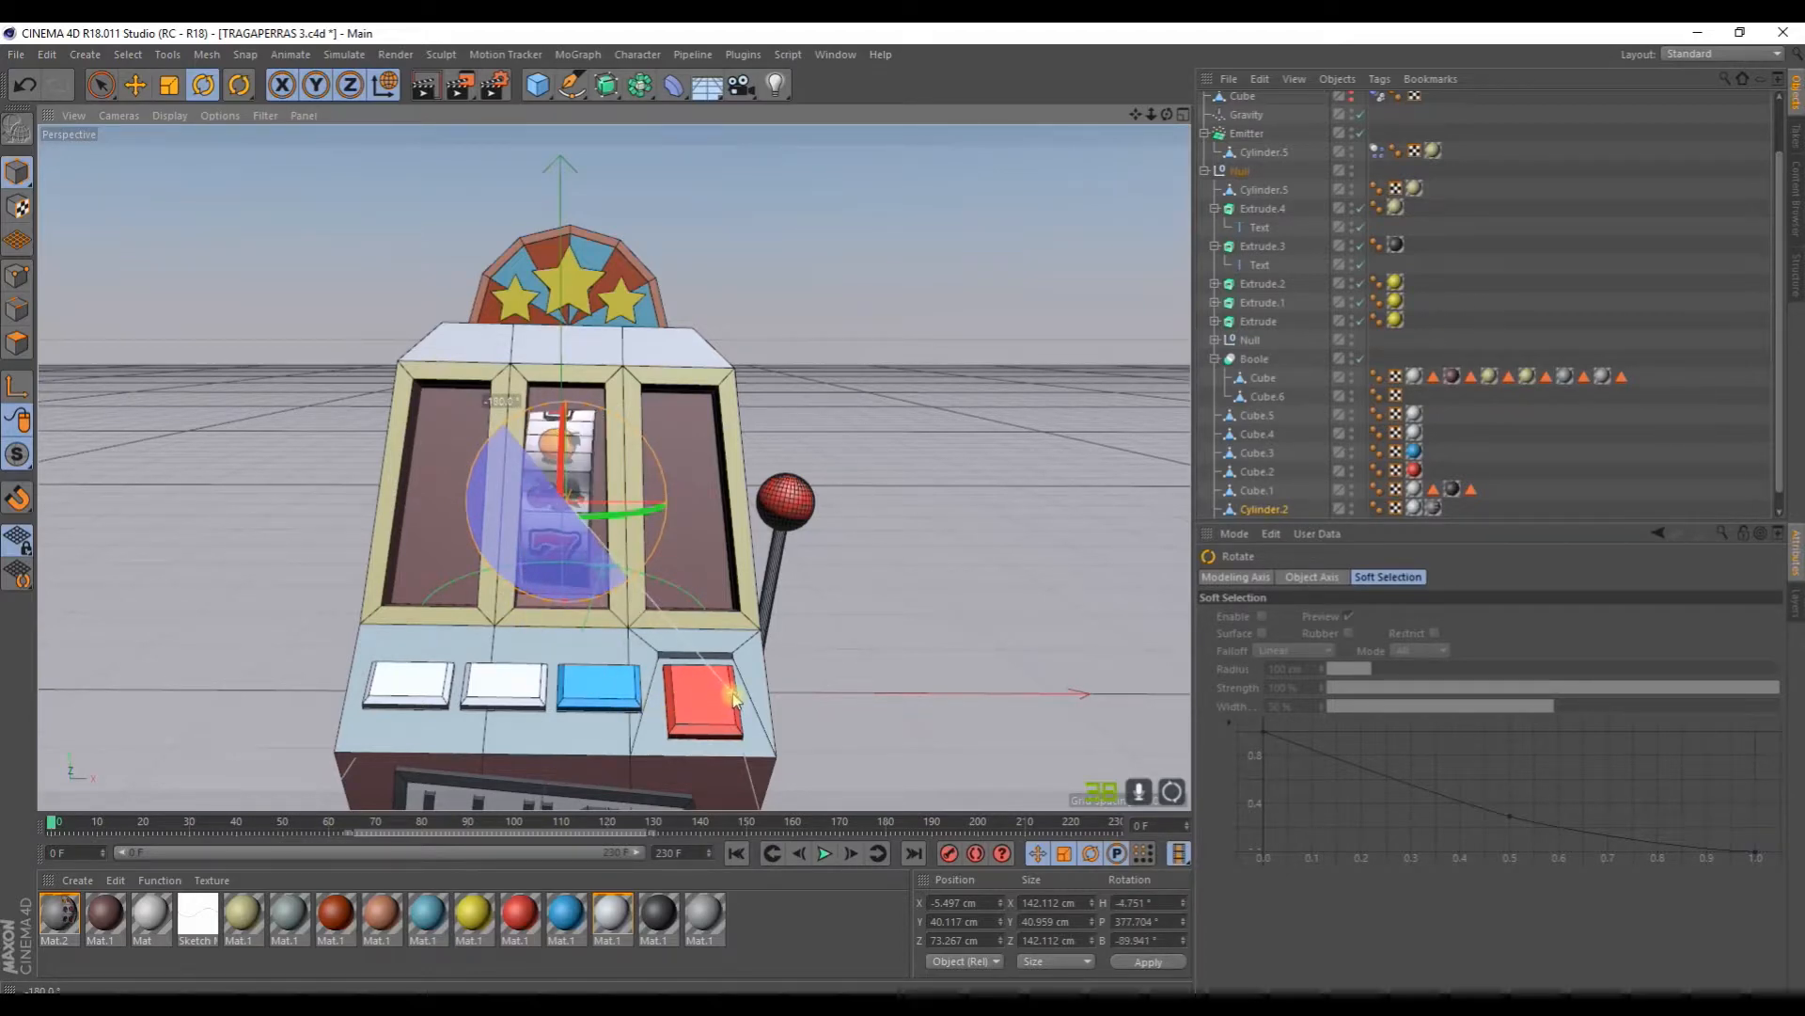
{"action": "scroll", "coordinate": [617, 562], "scroll_direction": "up", "scroll_amount": 5}
{"action": "left_click_drag", "start_coordinate": [570, 485], "coordinate": [546, 451], "text": "alt"}
{"action": "left_click_drag", "start_coordinate": [562, 574], "coordinate": [527, 372], "text": "alt"}
{"action": "left_click_drag", "start_coordinate": [527, 371], "coordinate": [546, 461], "text": "alt"}
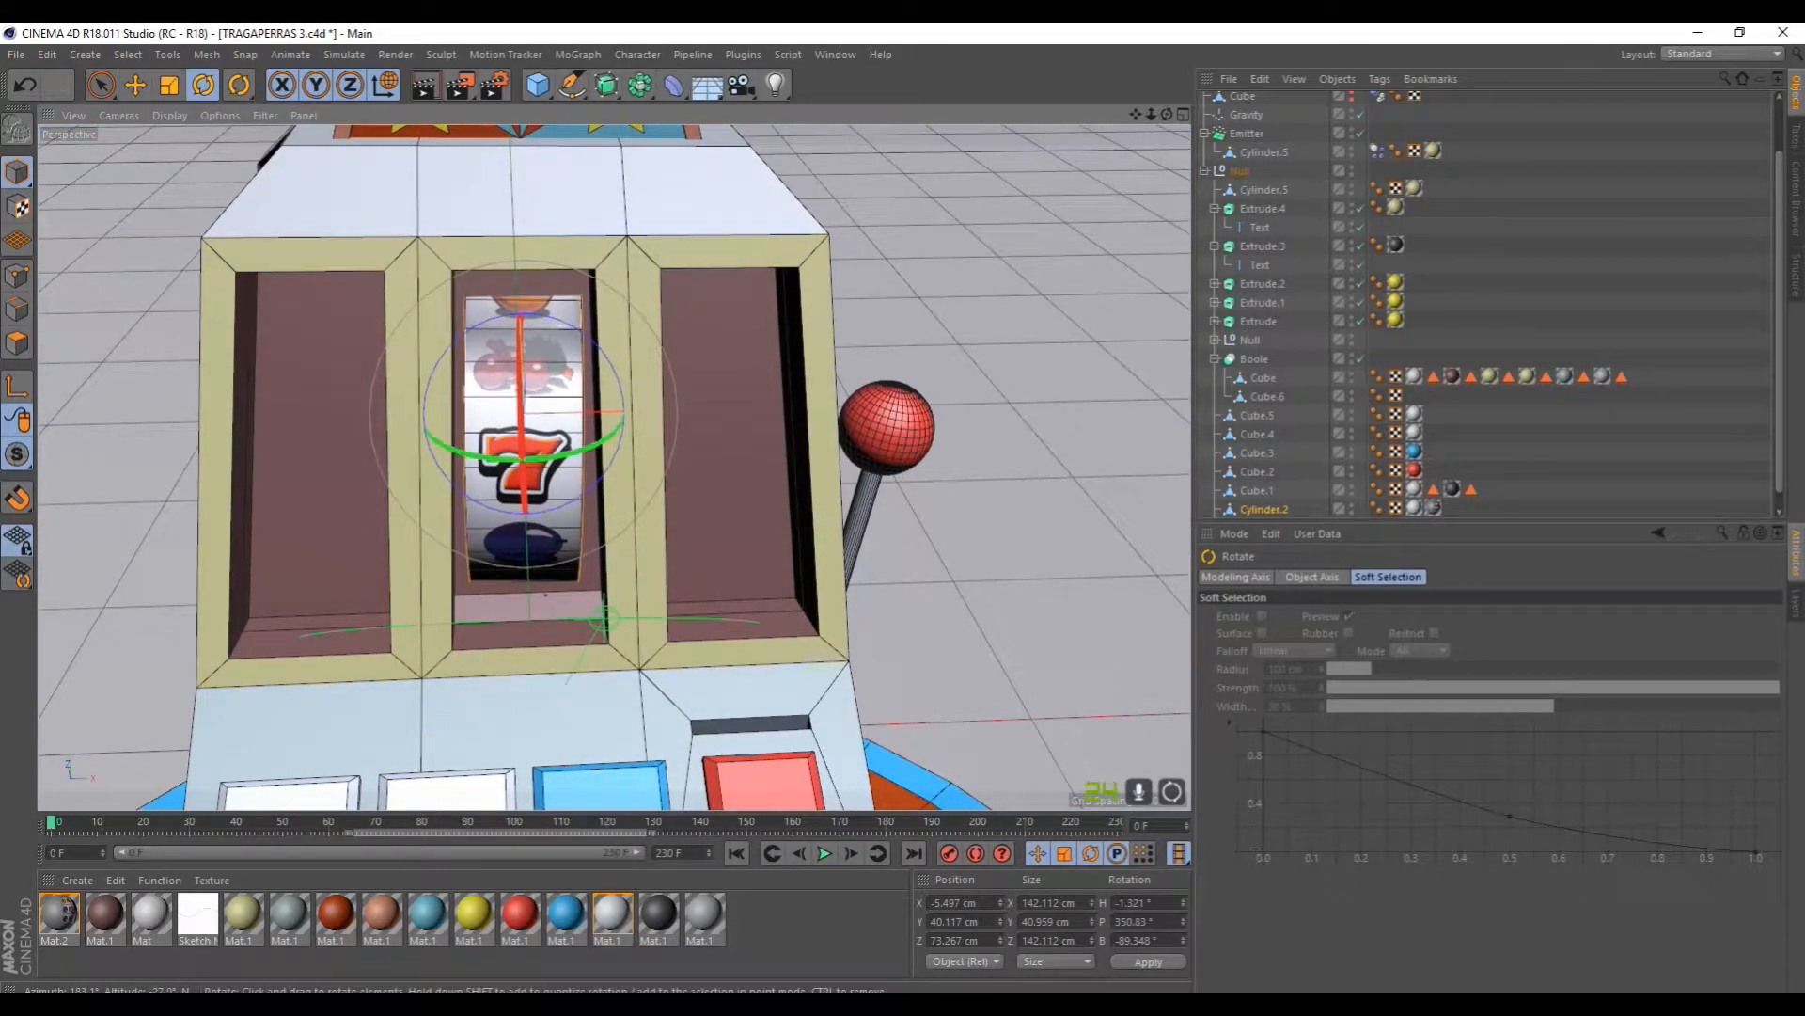
{"action": "scroll", "coordinate": [523, 443], "scroll_direction": "up", "scroll_amount": 5}
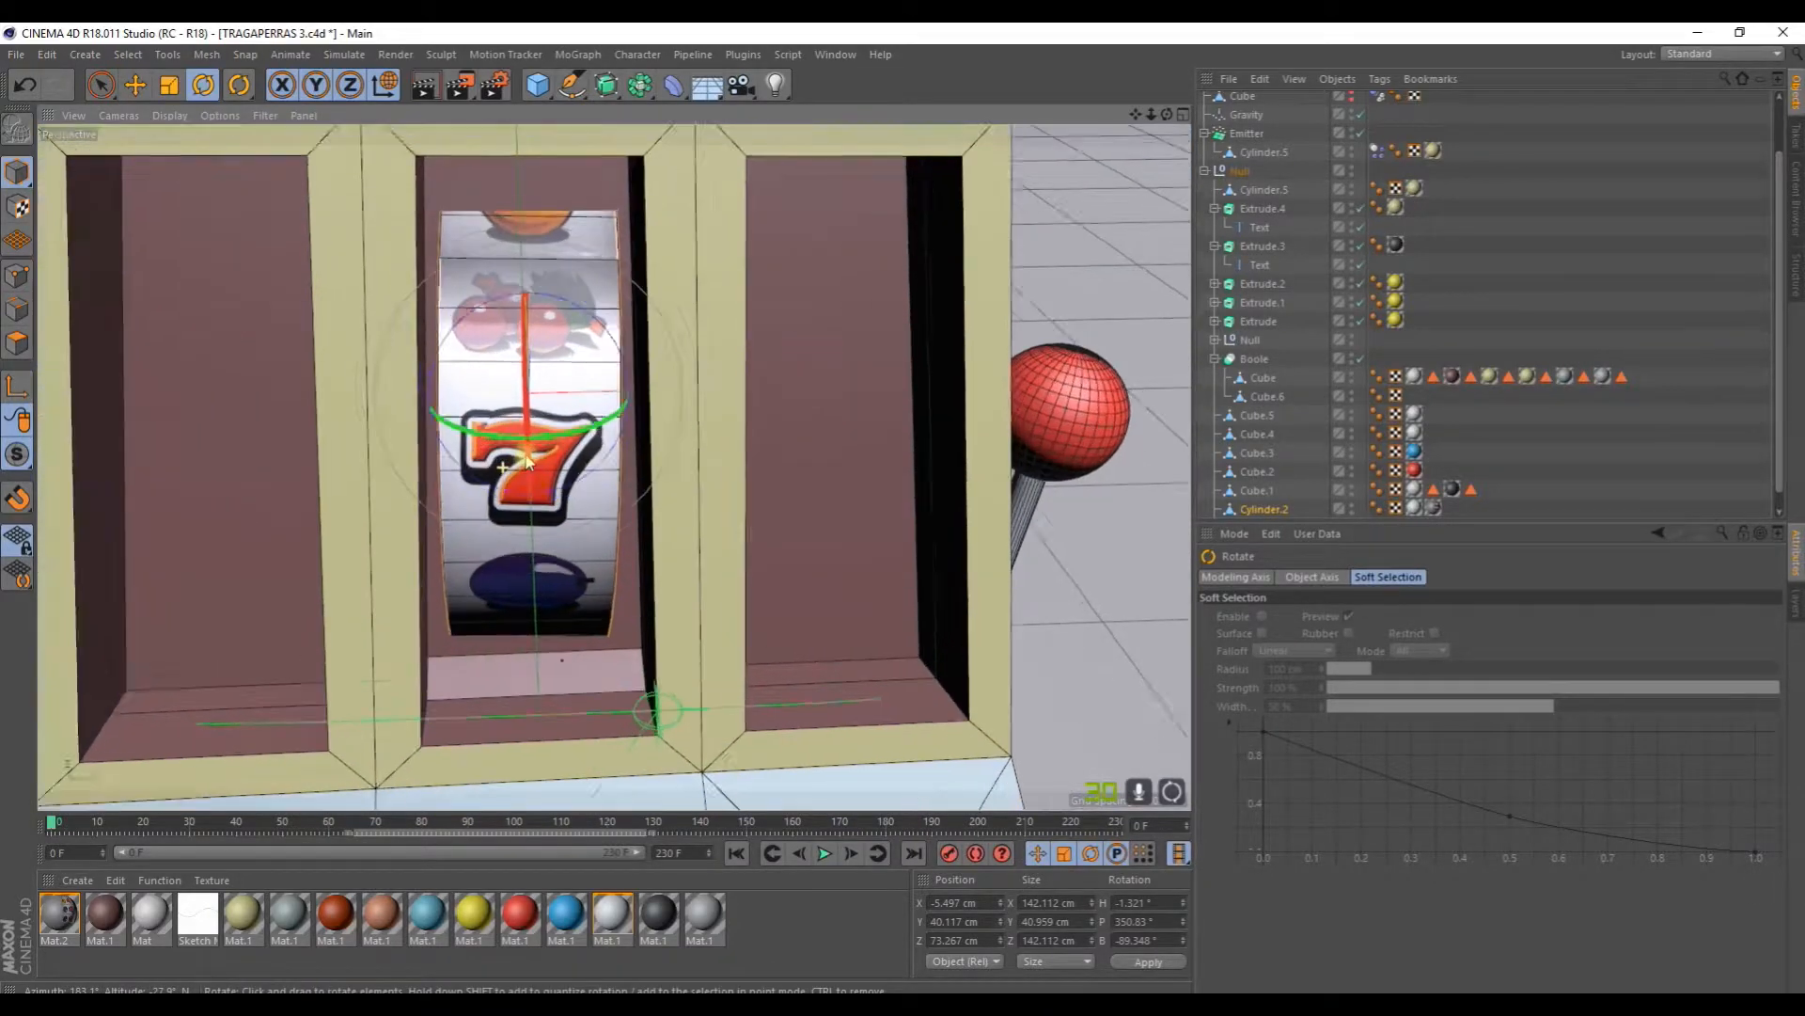
Step: Slide the middle reel slightly sideways to about X -4.73 cm so it sits centred in its opening
{"action": "left_click_drag", "start_coordinate": [523, 443], "coordinate": [517, 406], "text": "alt"}
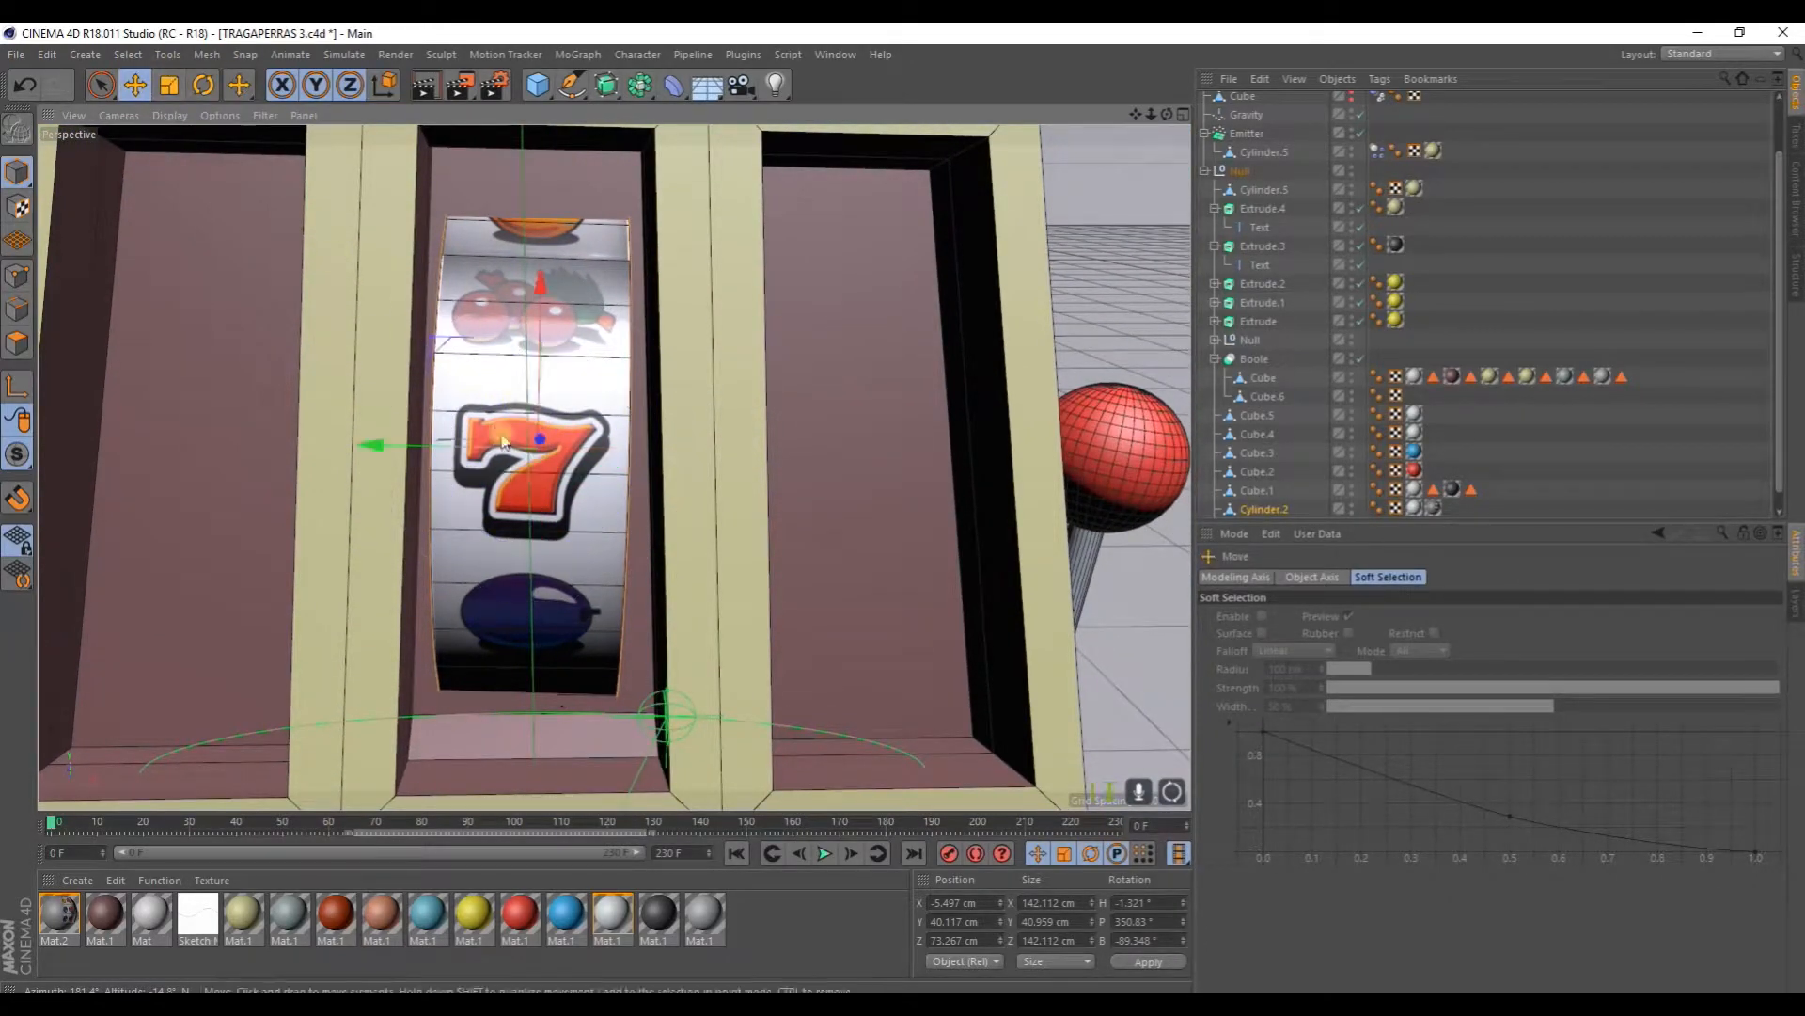
{"action": "left_click_drag", "start_coordinate": [374, 443], "coordinate": [245, 421], "text": "alt"}
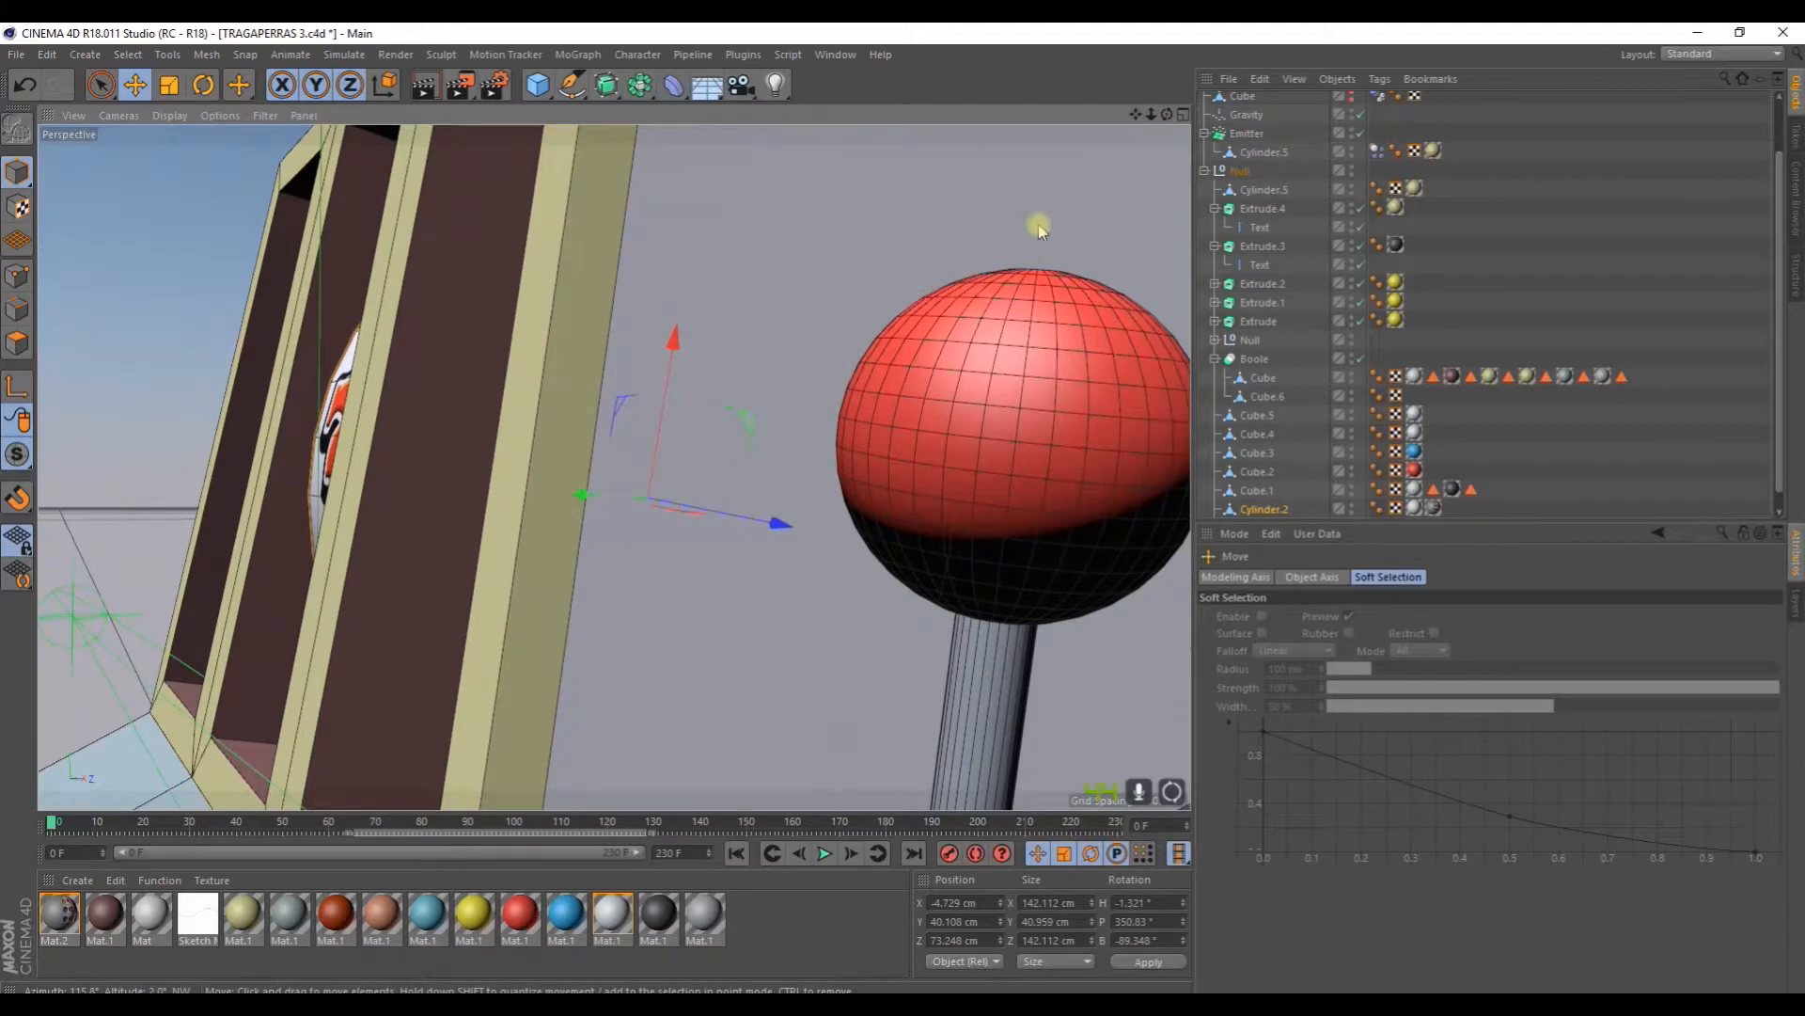
{"action": "left_click", "coordinate": [1182, 116]}
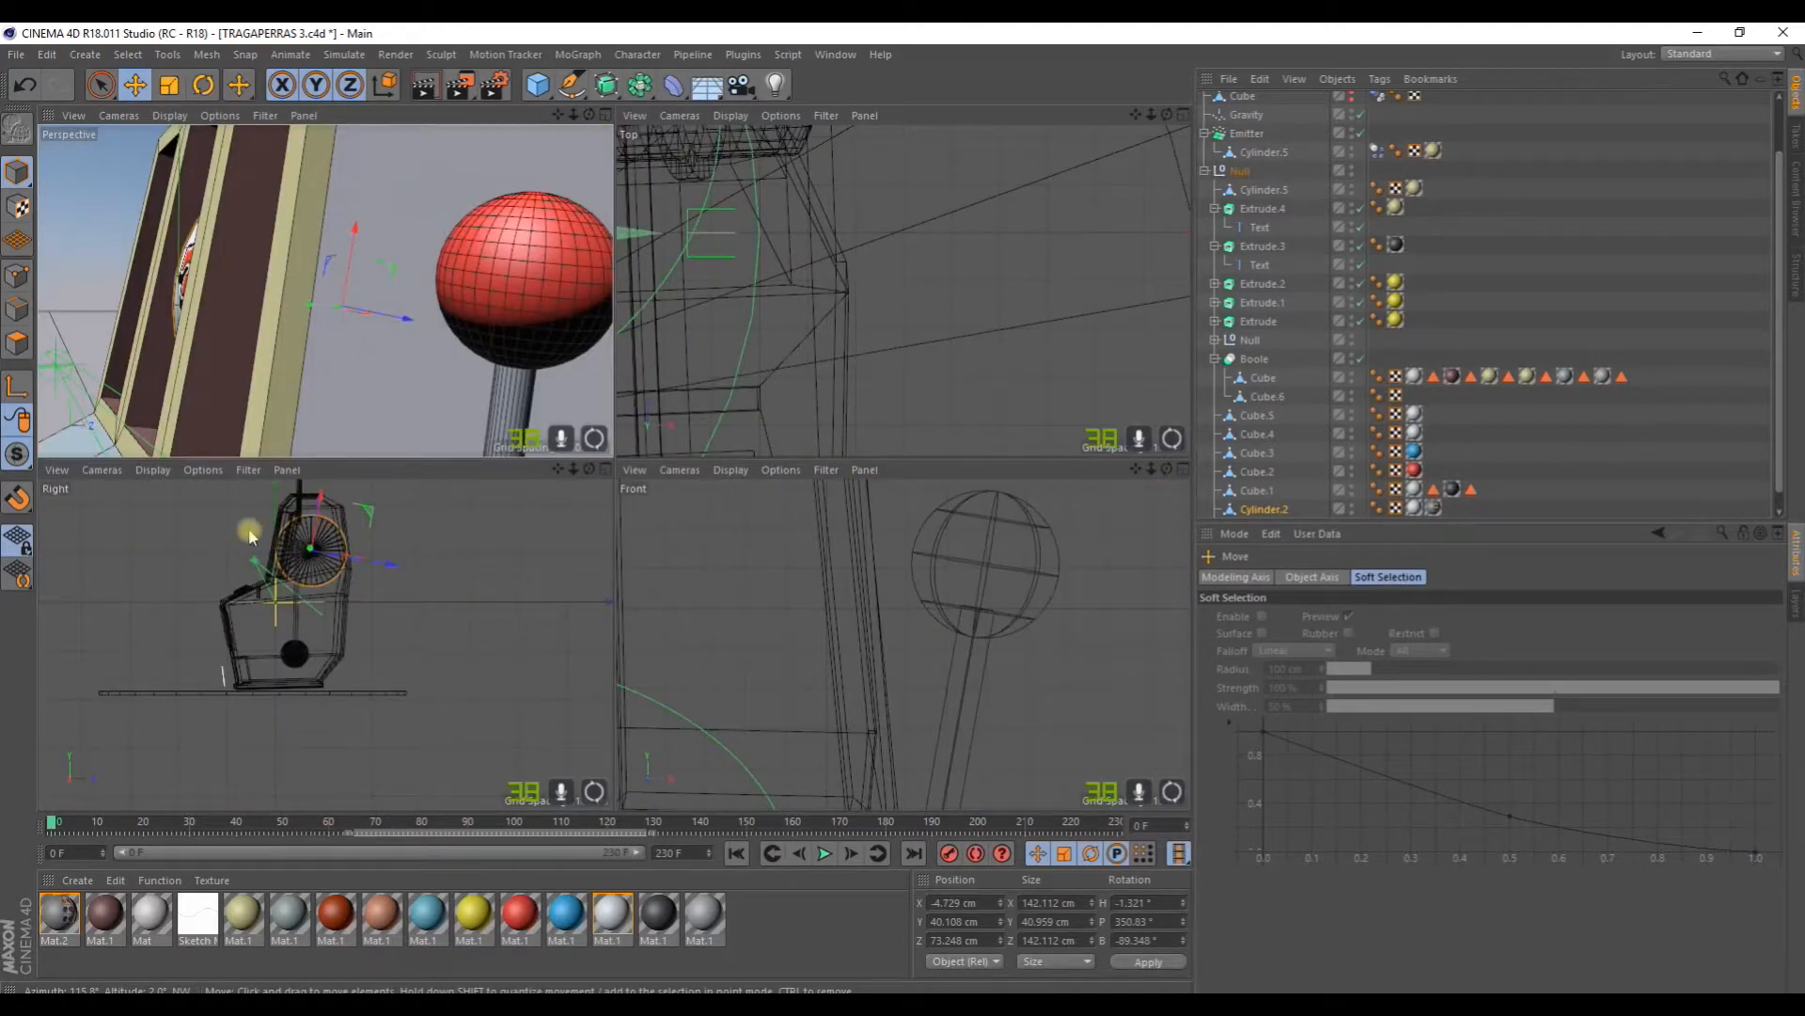
{"action": "scroll", "coordinate": [249, 536], "scroll_direction": "up", "scroll_amount": 10}
{"action": "scroll", "coordinate": [440, 558], "scroll_direction": "down", "scroll_amount": 8}
{"action": "left_click", "coordinate": [604, 115]}
{"action": "scroll", "coordinate": [512, 348], "scroll_direction": "down", "scroll_amount": 7}
{"action": "left_click_drag", "start_coordinate": [421, 397], "coordinate": [736, 464], "text": "alt"}
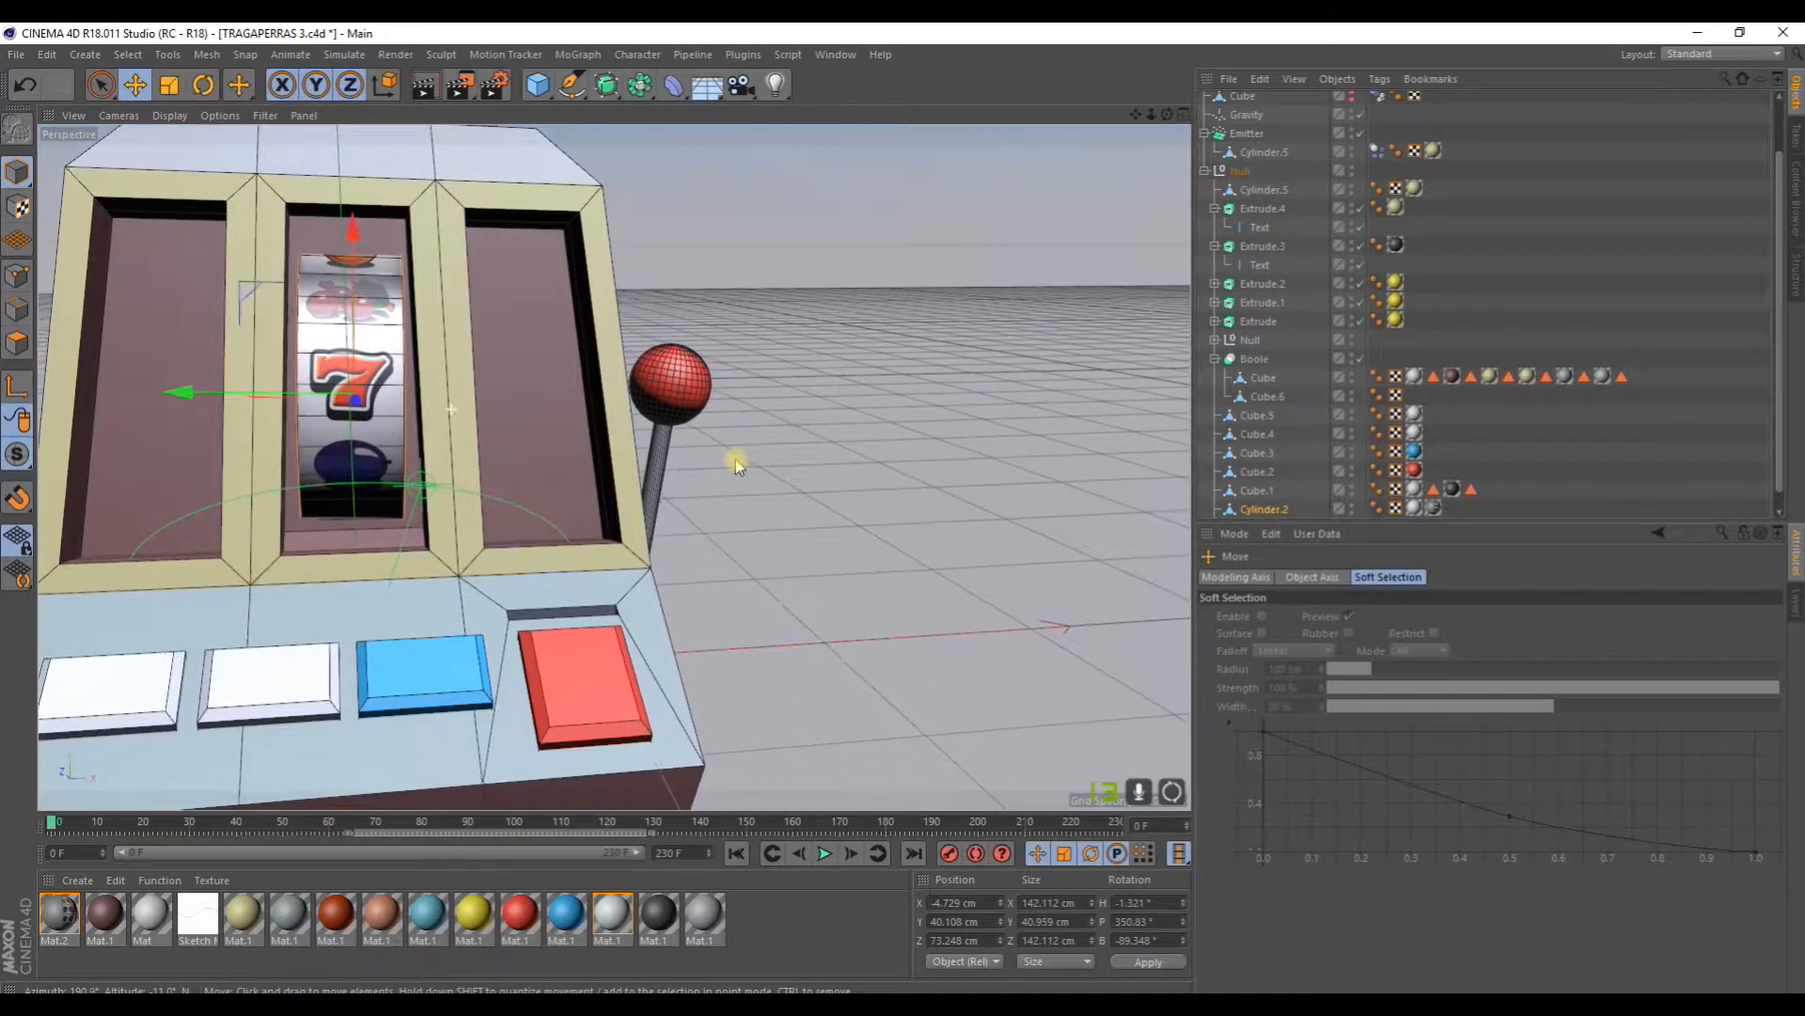
{"action": "left_click_drag", "start_coordinate": [626, 388], "coordinate": [325, 251], "text": "alt"}
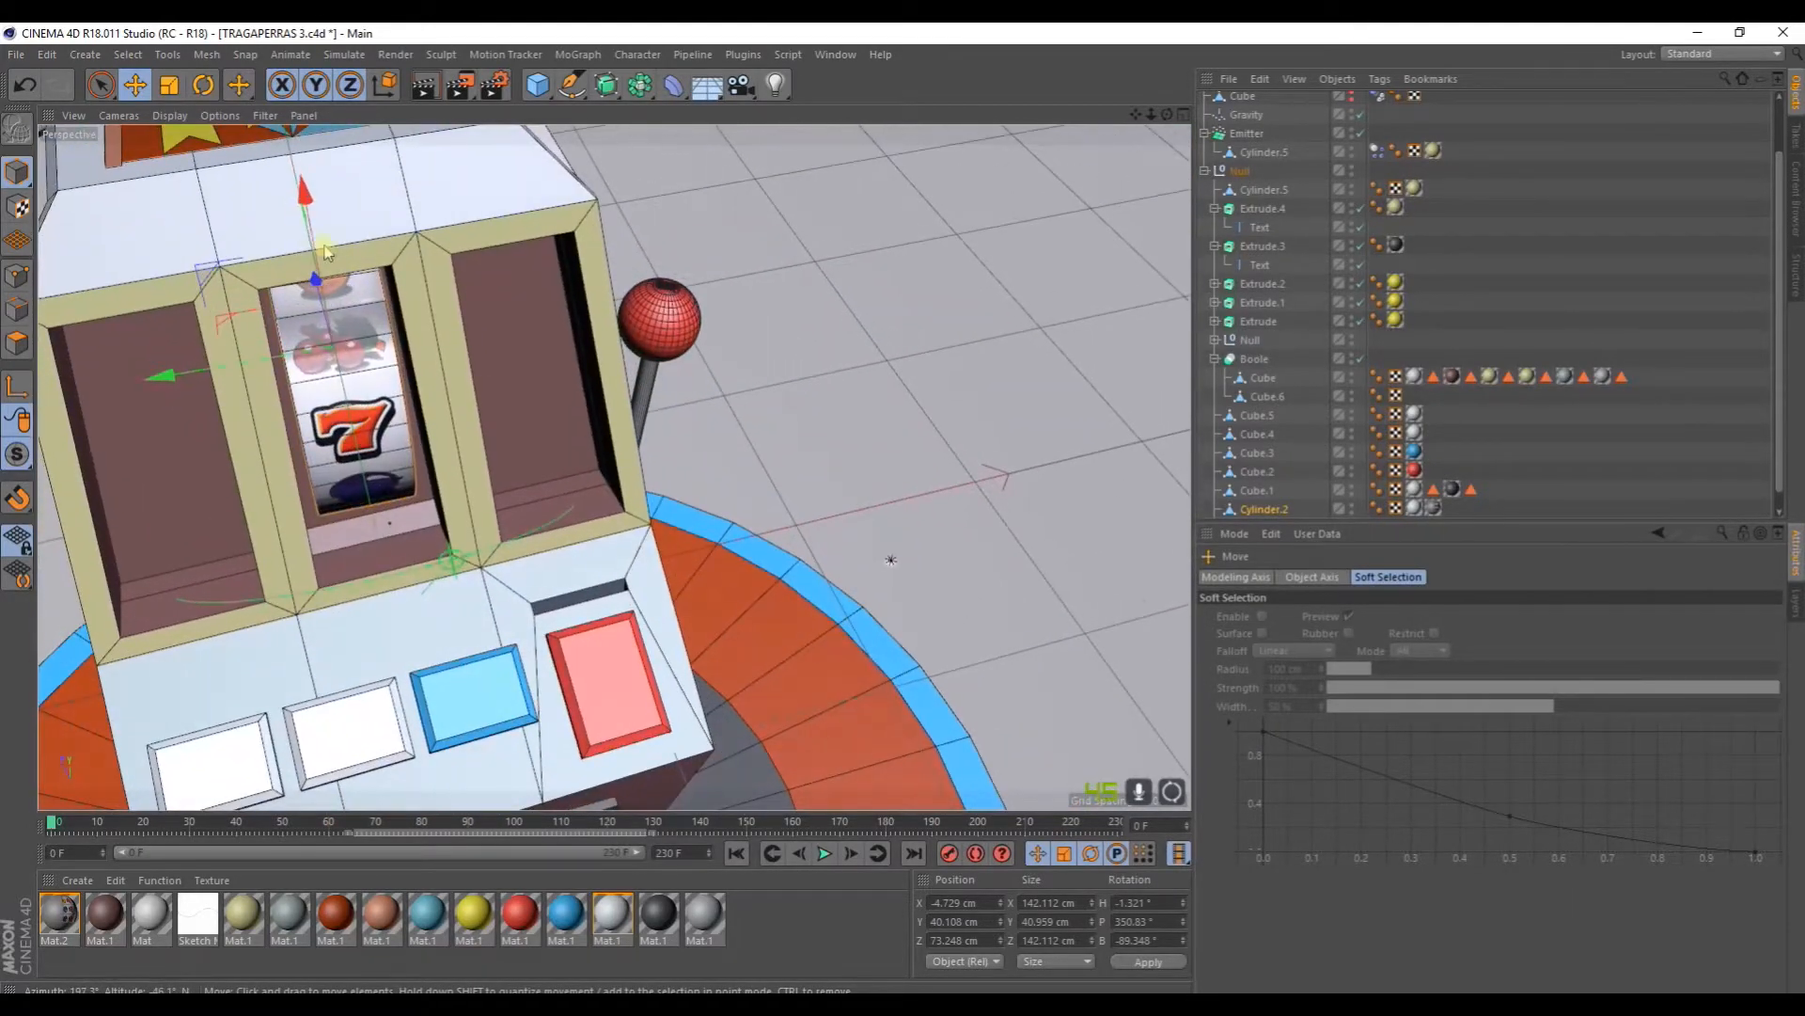
Step: Rotate the middle reel slightly to a heading of about -1.06° to straighten it in the opening
{"action": "left_click", "coordinate": [203, 85]}
{"action": "scroll", "coordinate": [395, 544], "scroll_direction": "up", "scroll_amount": 5}
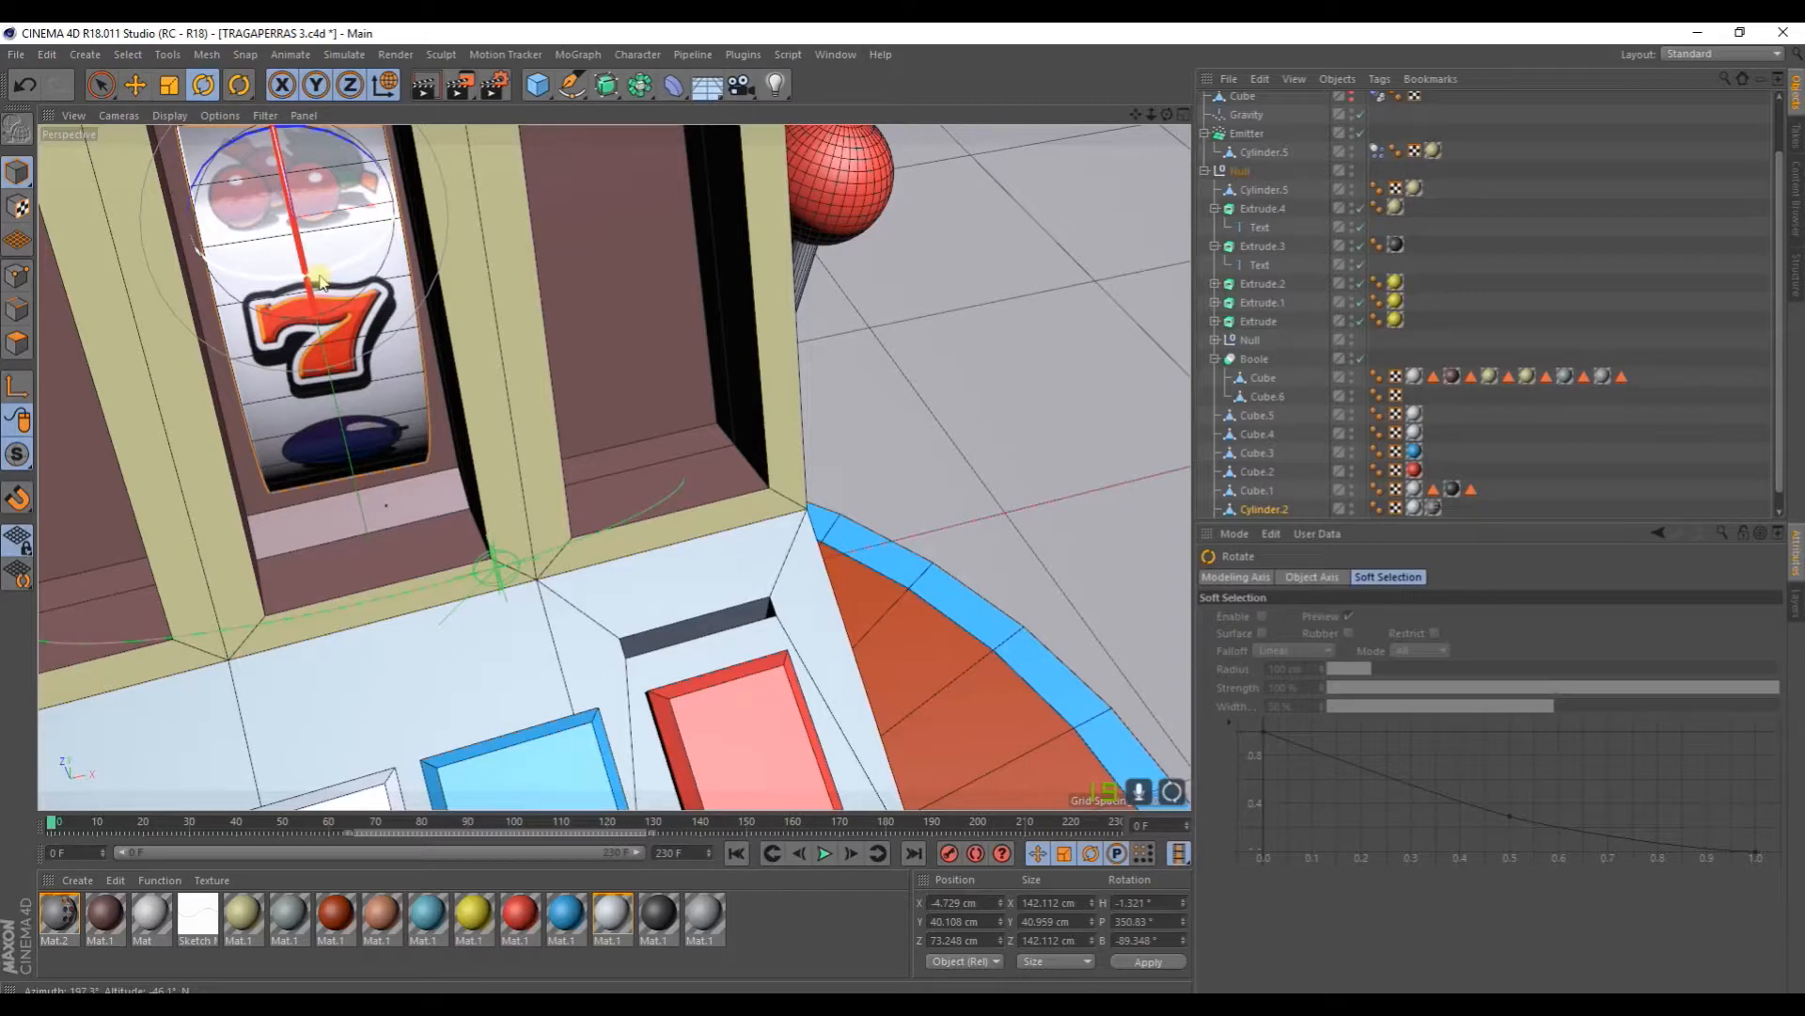
{"action": "left_click_drag", "start_coordinate": [320, 280], "coordinate": [328, 286]}
{"action": "left_click_drag", "start_coordinate": [329, 292], "coordinate": [381, 179], "text": "alt"}
{"action": "scroll", "coordinate": [441, 372], "scroll_direction": "down", "scroll_amount": 5}
{"action": "left_click_drag", "start_coordinate": [455, 444], "coordinate": [484, 442], "text": "alt"}
Step: Examine the middle reel's alignment with the machine's opening in the orthographic views, mainly the front view
{"action": "left_click", "coordinate": [1183, 116]}
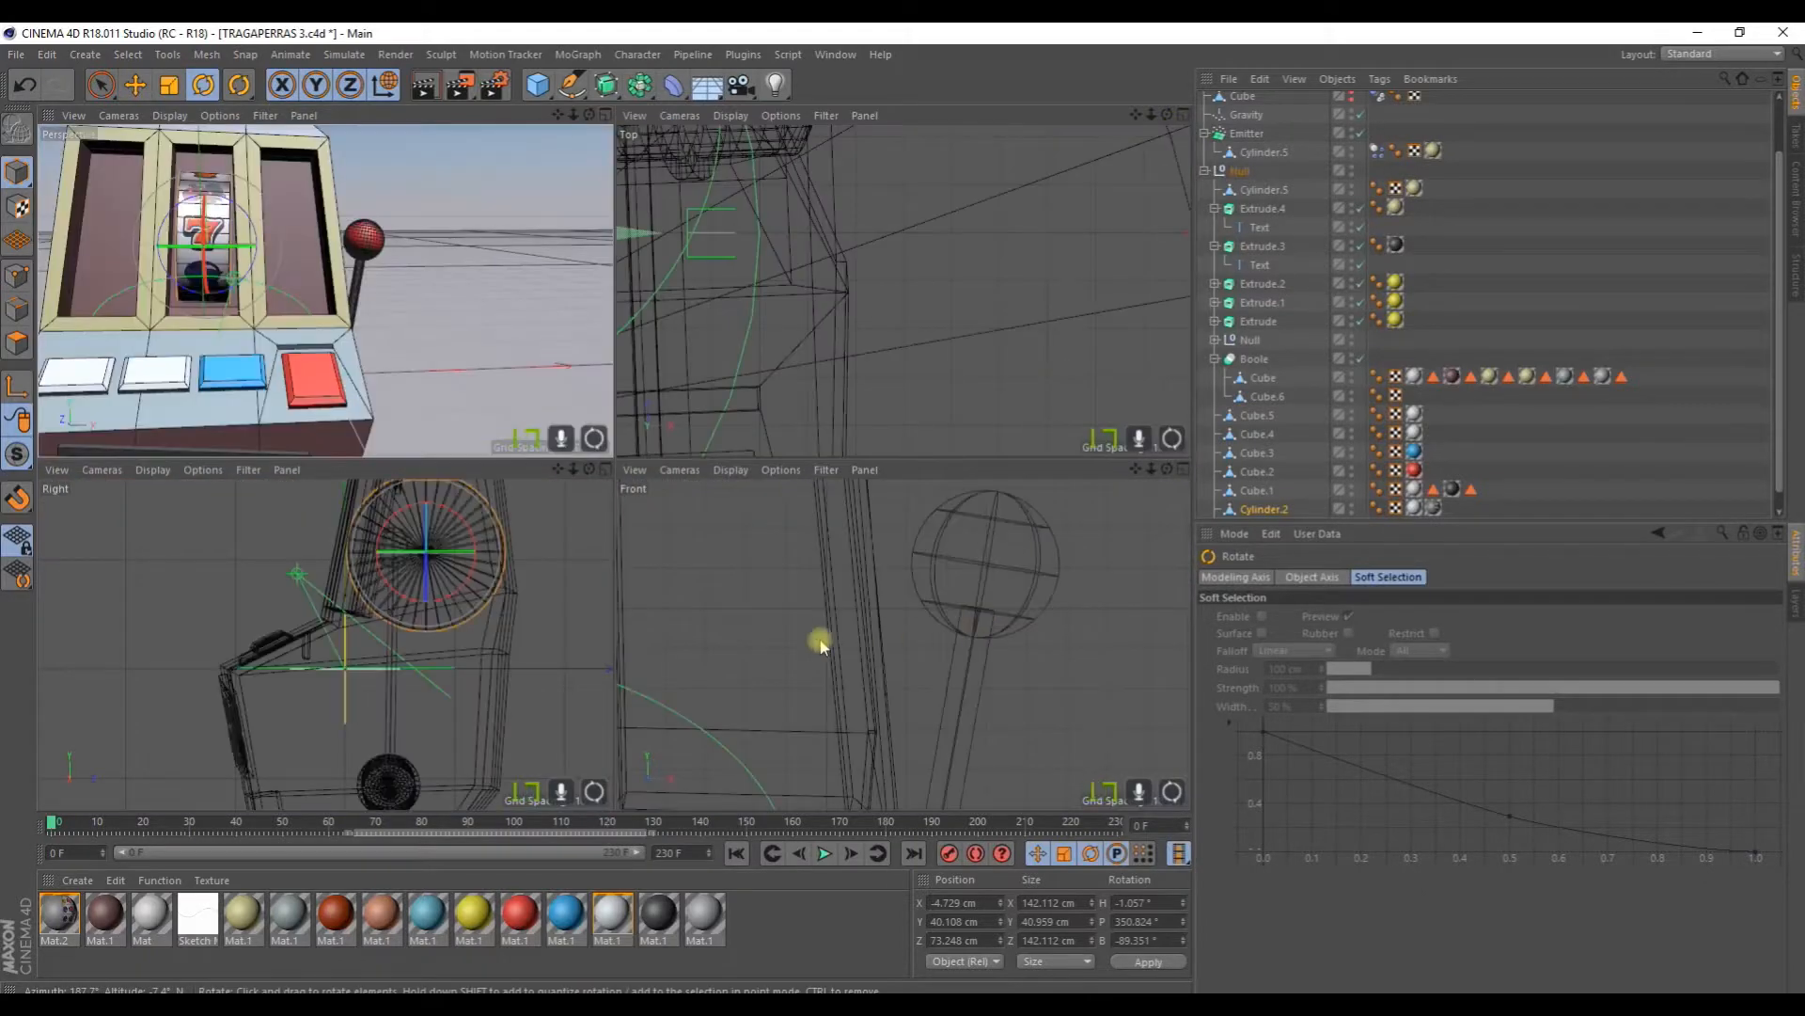
{"action": "scroll", "coordinate": [901, 271], "scroll_direction": "down", "scroll_amount": 10}
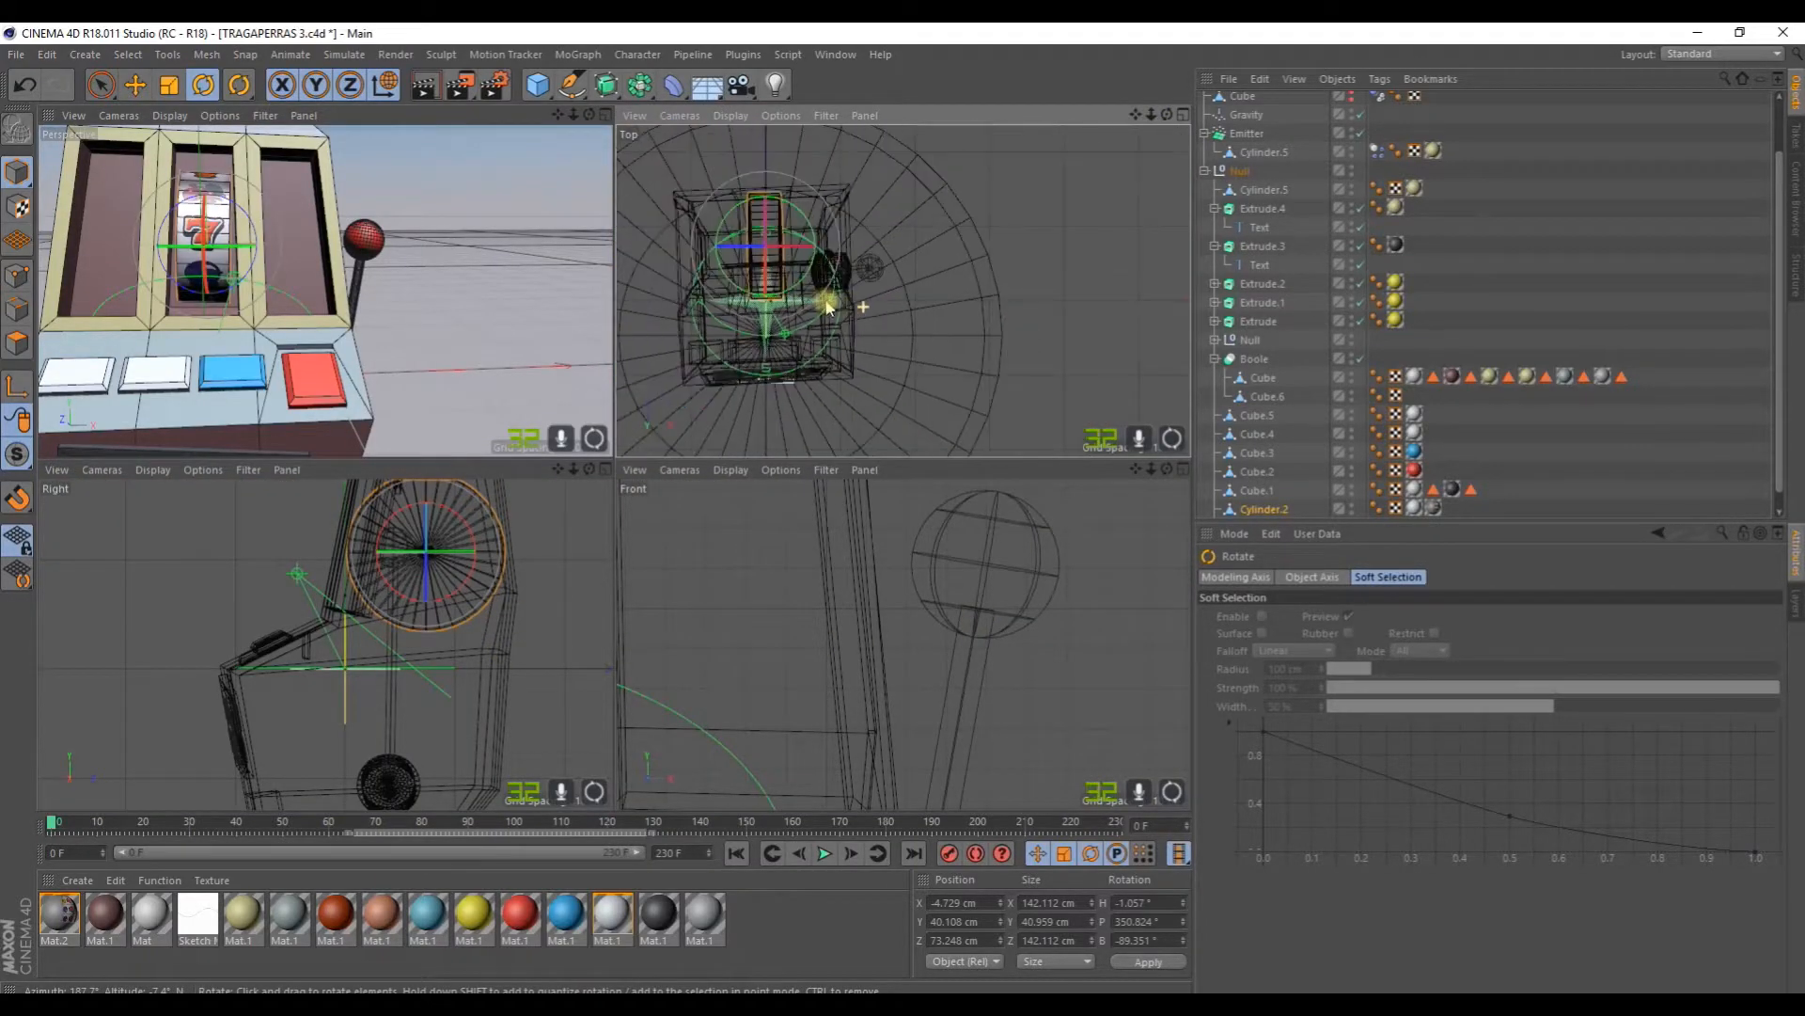
{"action": "scroll", "coordinate": [824, 302], "scroll_direction": "down", "scroll_amount": 3}
{"action": "scroll", "coordinate": [878, 653], "scroll_direction": "down", "scroll_amount": 6}
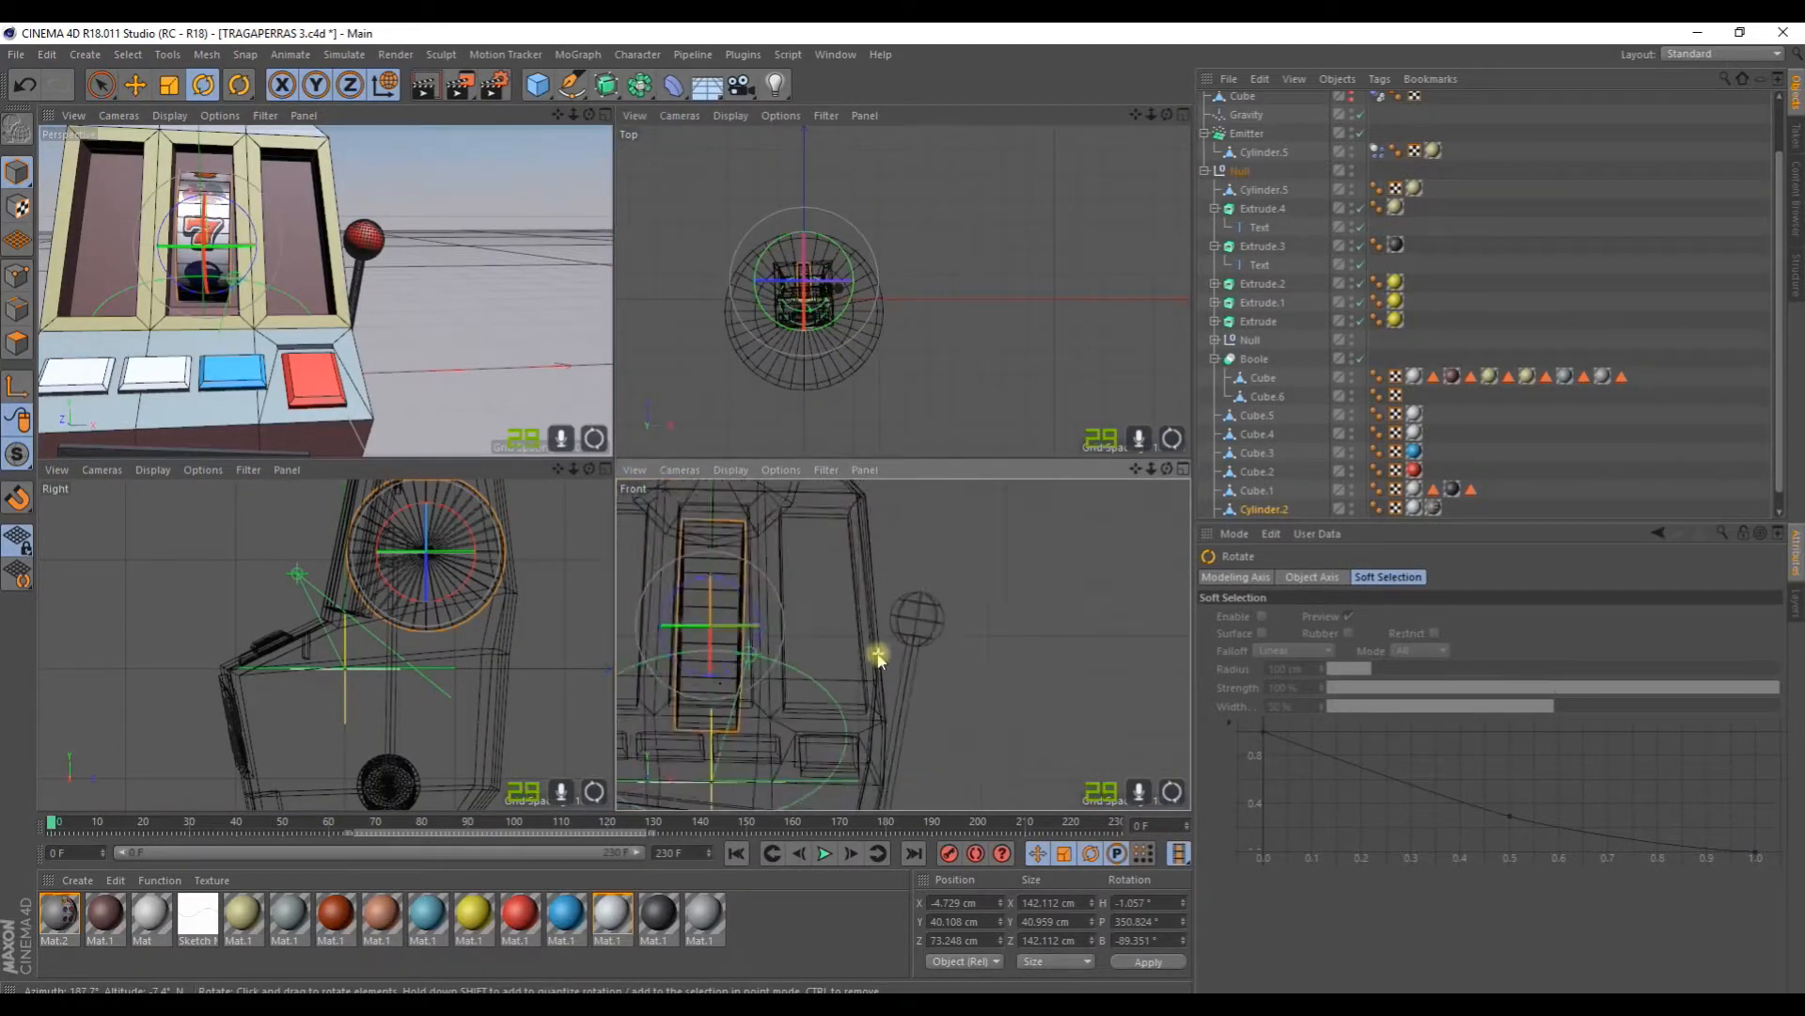
{"action": "left_click", "coordinate": [1182, 468]}
{"action": "scroll", "coordinate": [749, 451], "scroll_direction": "down", "scroll_amount": 6}
{"action": "scroll", "coordinate": [630, 444], "scroll_direction": "up", "scroll_amount": 6}
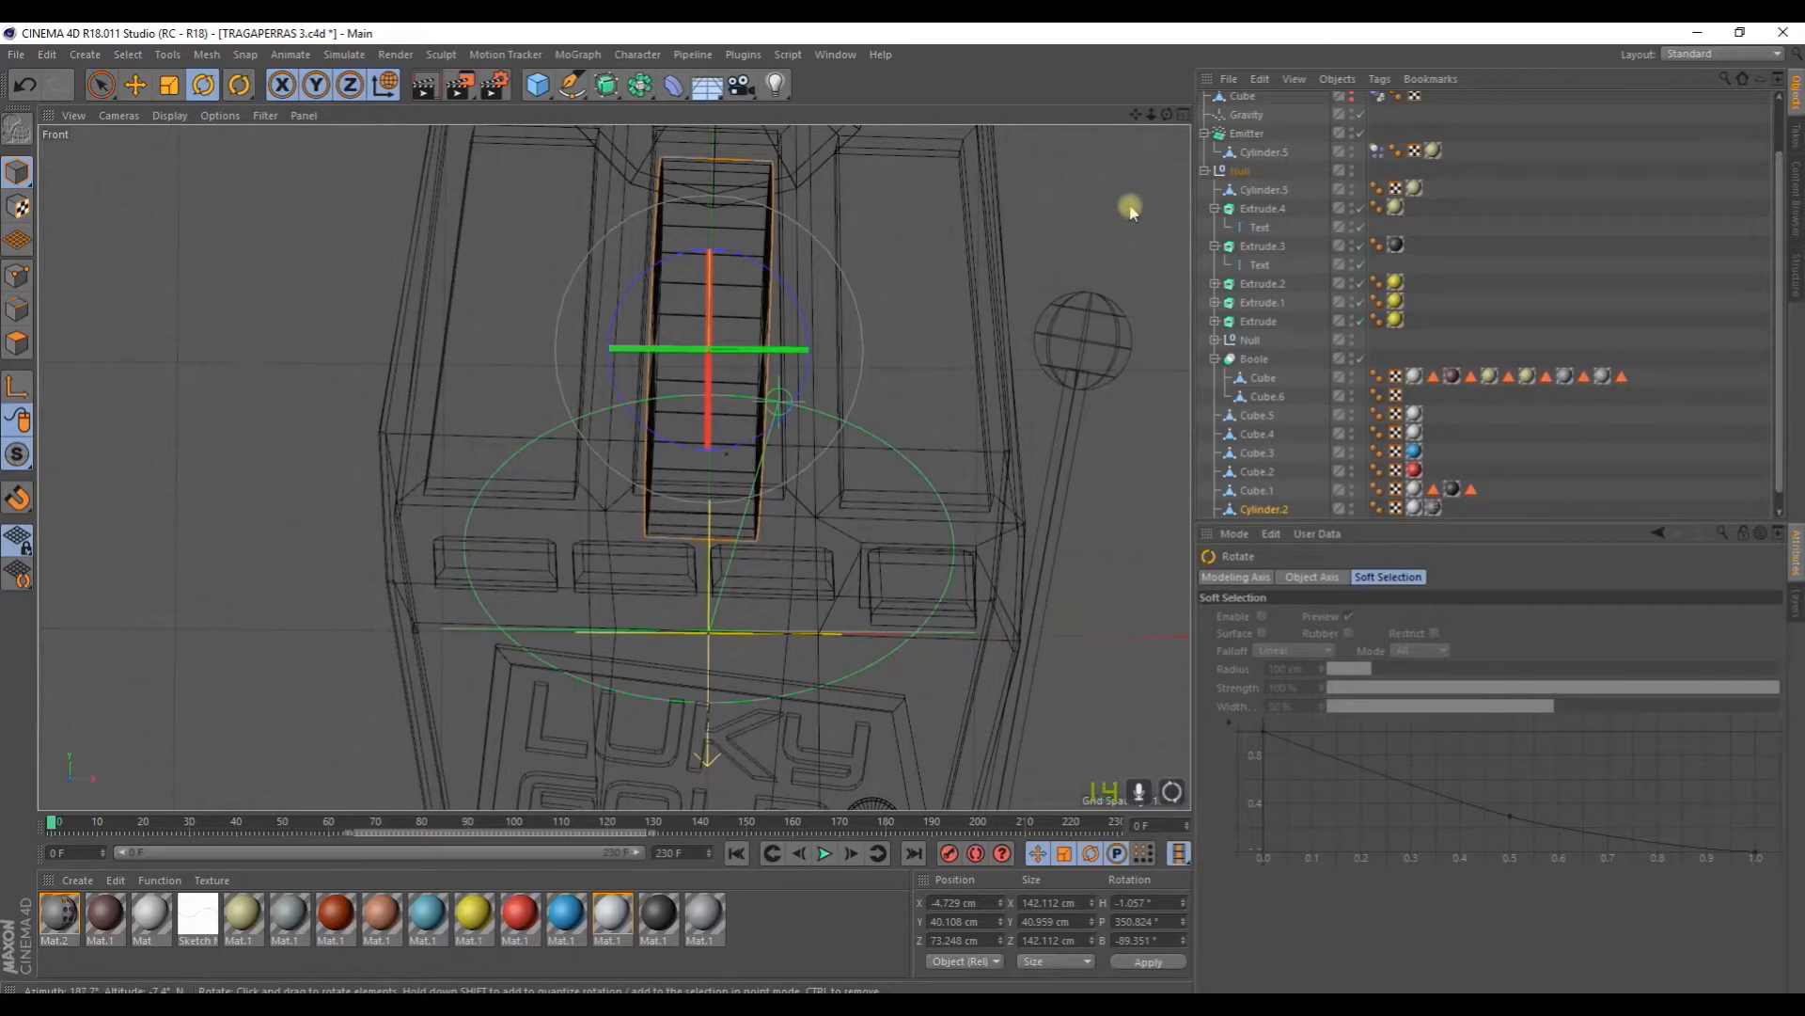
{"action": "left_click_drag", "start_coordinate": [1166, 120], "coordinate": [1172, 119]}
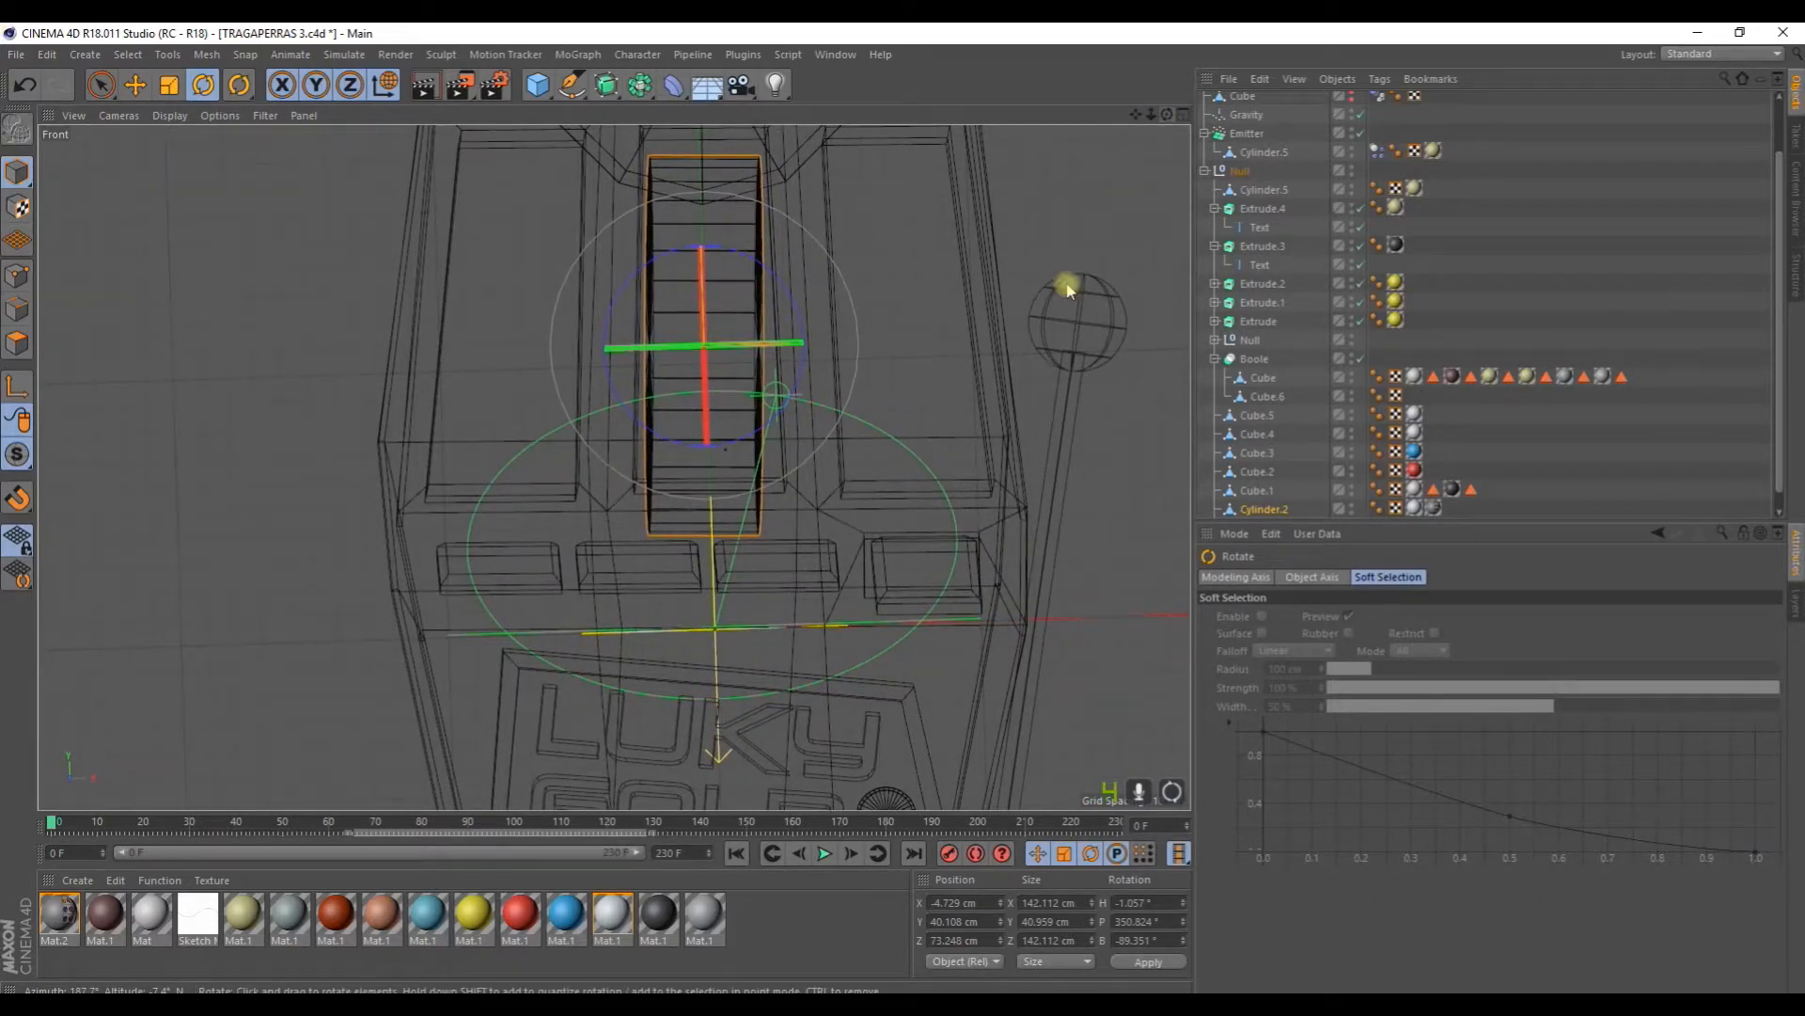
{"action": "scroll", "coordinate": [1067, 288], "scroll_direction": "down", "scroll_amount": 8}
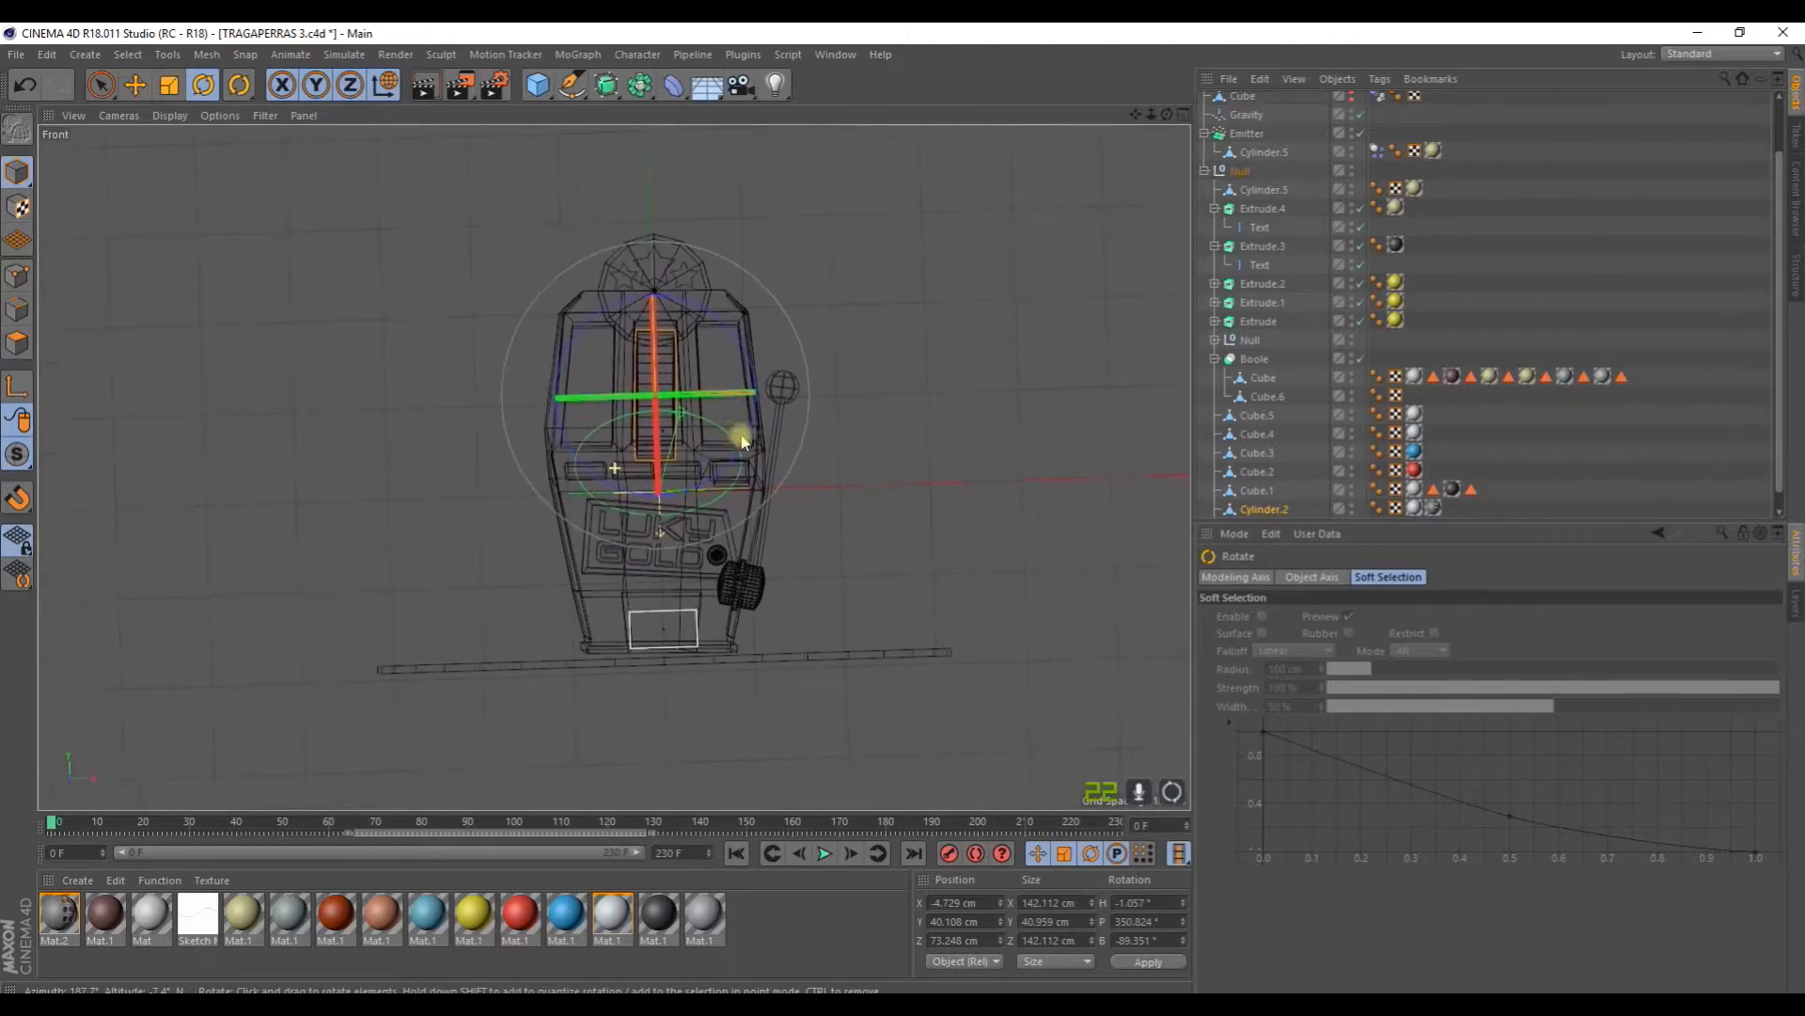
{"action": "left_click_drag", "start_coordinate": [1166, 114], "coordinate": [1163, 113]}
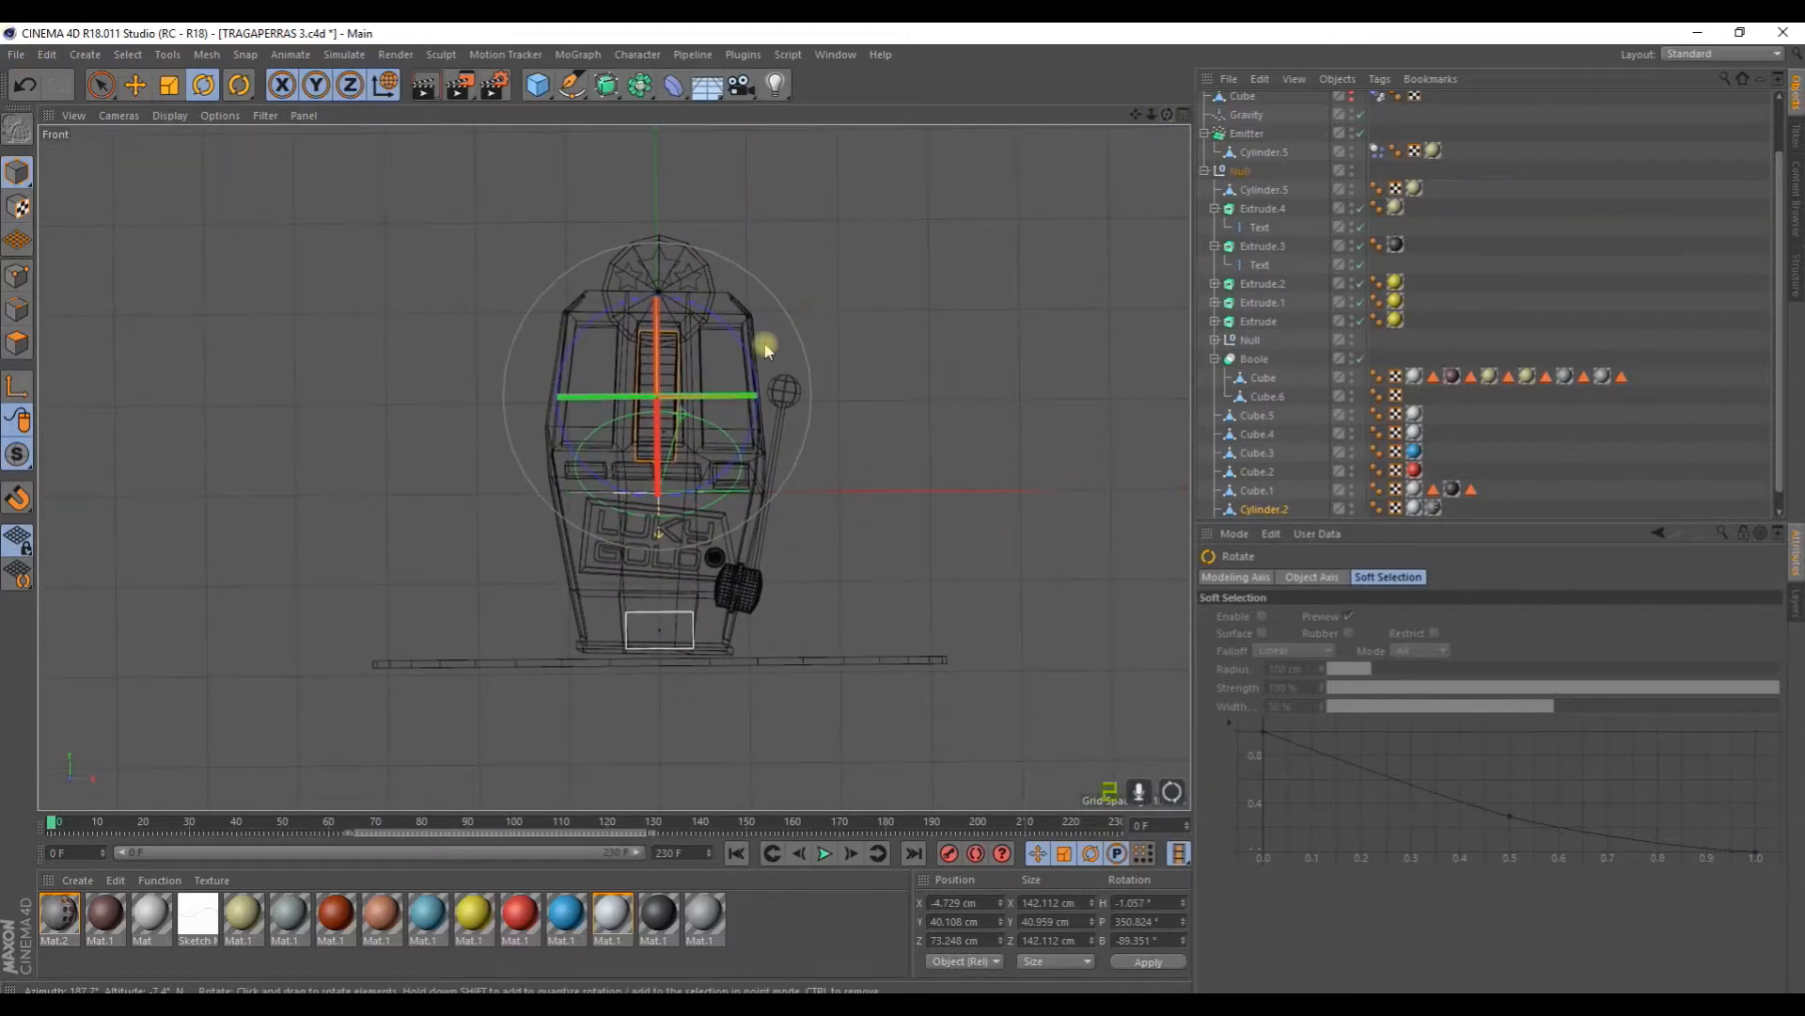
{"action": "scroll", "coordinate": [767, 349], "scroll_direction": "up", "scroll_amount": 6}
{"action": "middle_click_drag", "start_coordinate": [482, 427], "coordinate": [919, 416], "text": "alt"}
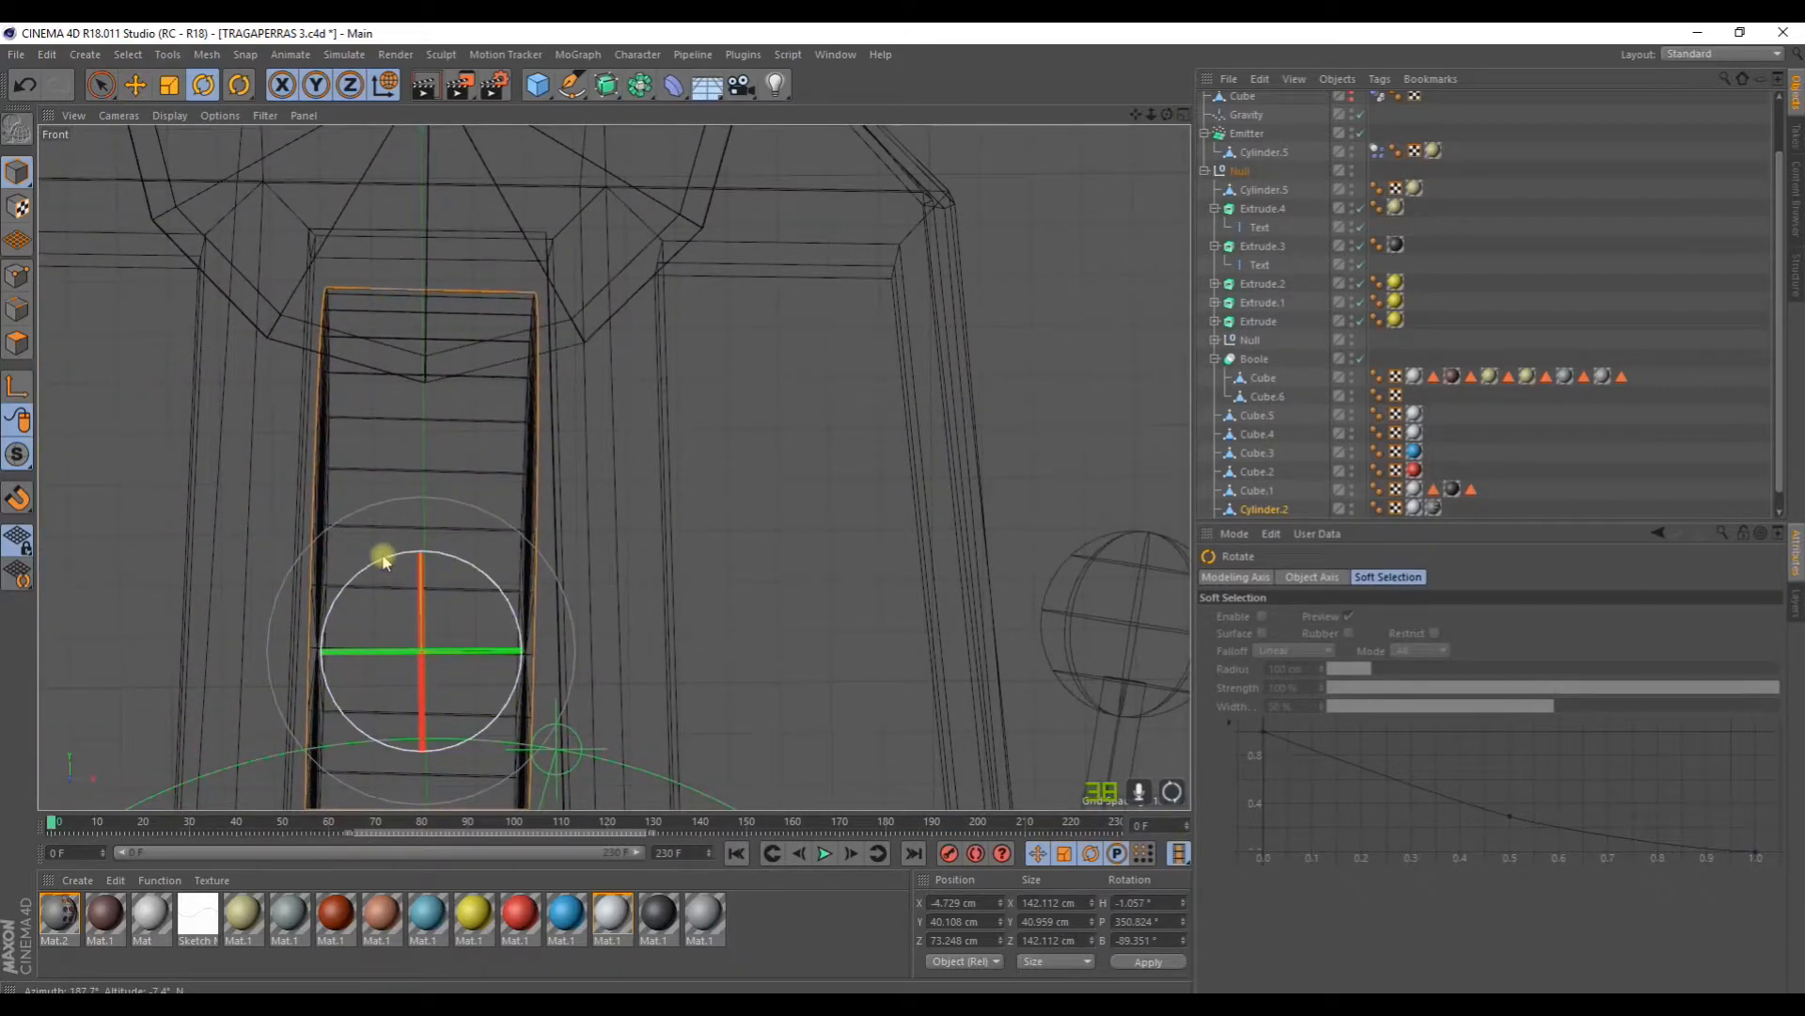
{"action": "scroll", "coordinate": [460, 415], "scroll_direction": "down", "scroll_amount": 8}
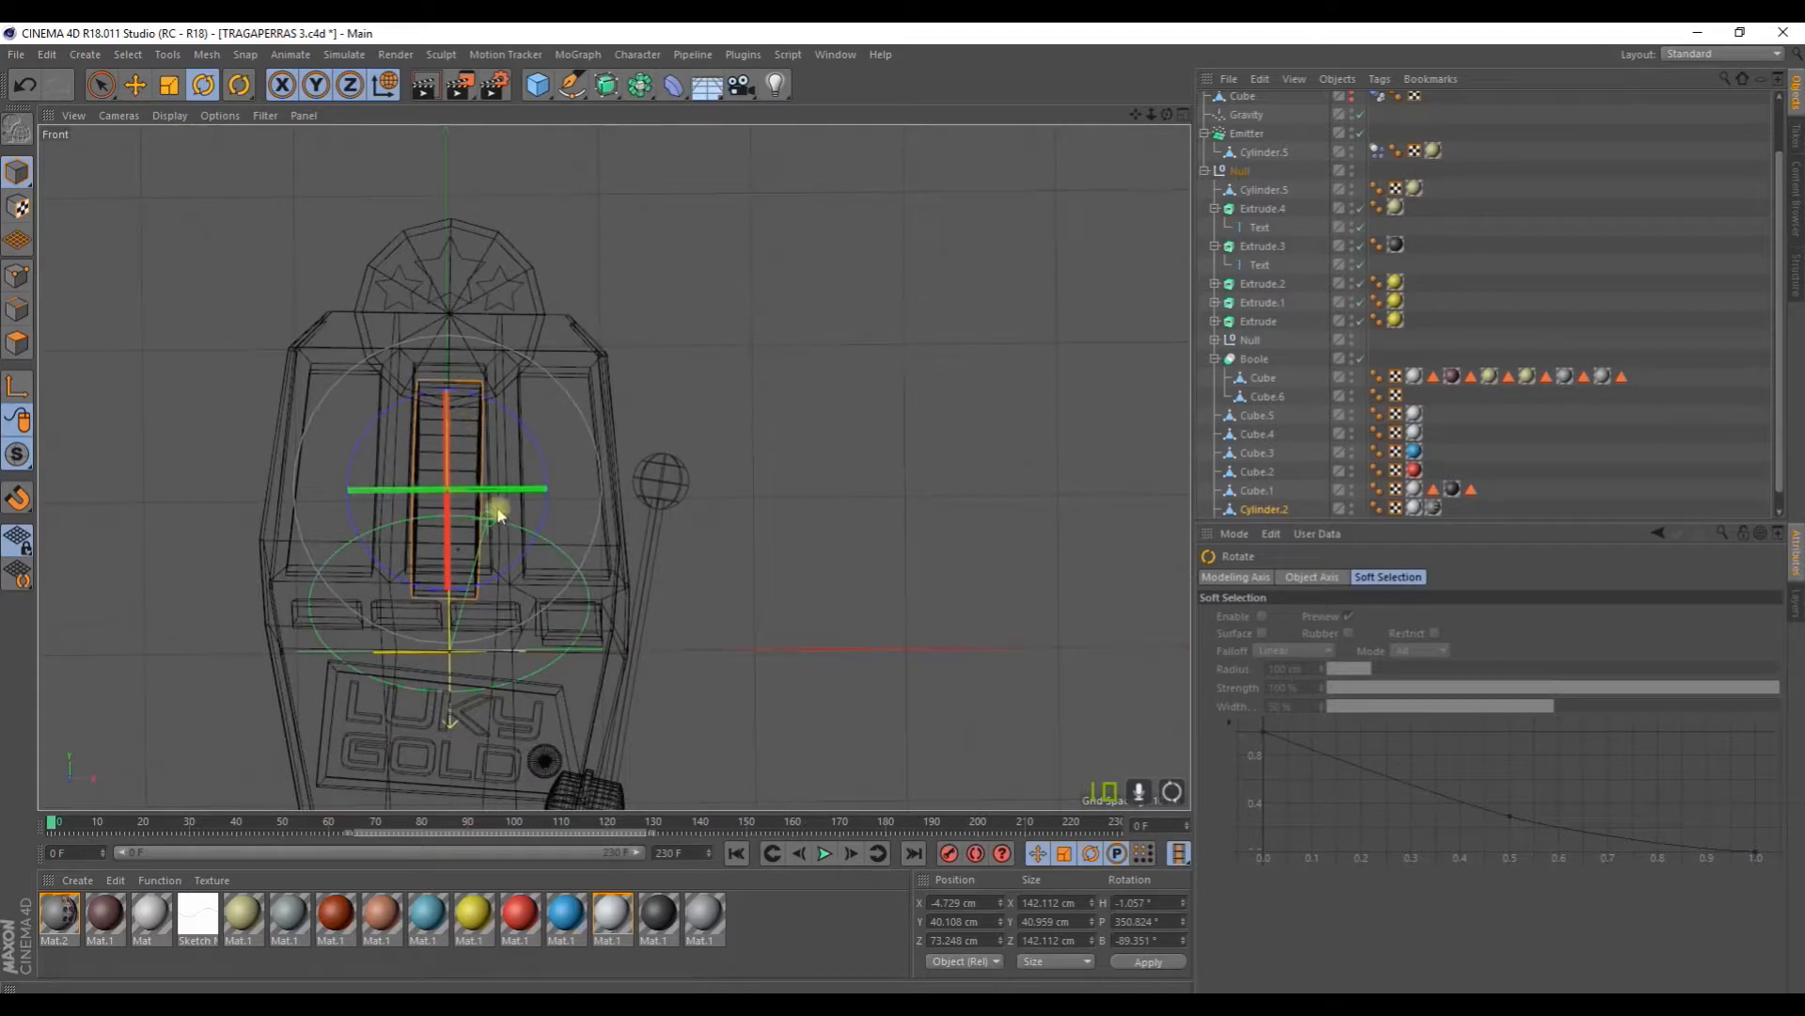
Step: Duplicate the middle reel along its axis into the opening nearest the lever, at about X 74.1 cm
{"action": "left_click", "coordinate": [1183, 114]}
{"action": "middle_click", "coordinate": [530, 415]}
{"action": "left_click_drag", "start_coordinate": [530, 414], "coordinate": [245, 179], "text": "alt"}
{"action": "left_click", "coordinate": [140, 85]}
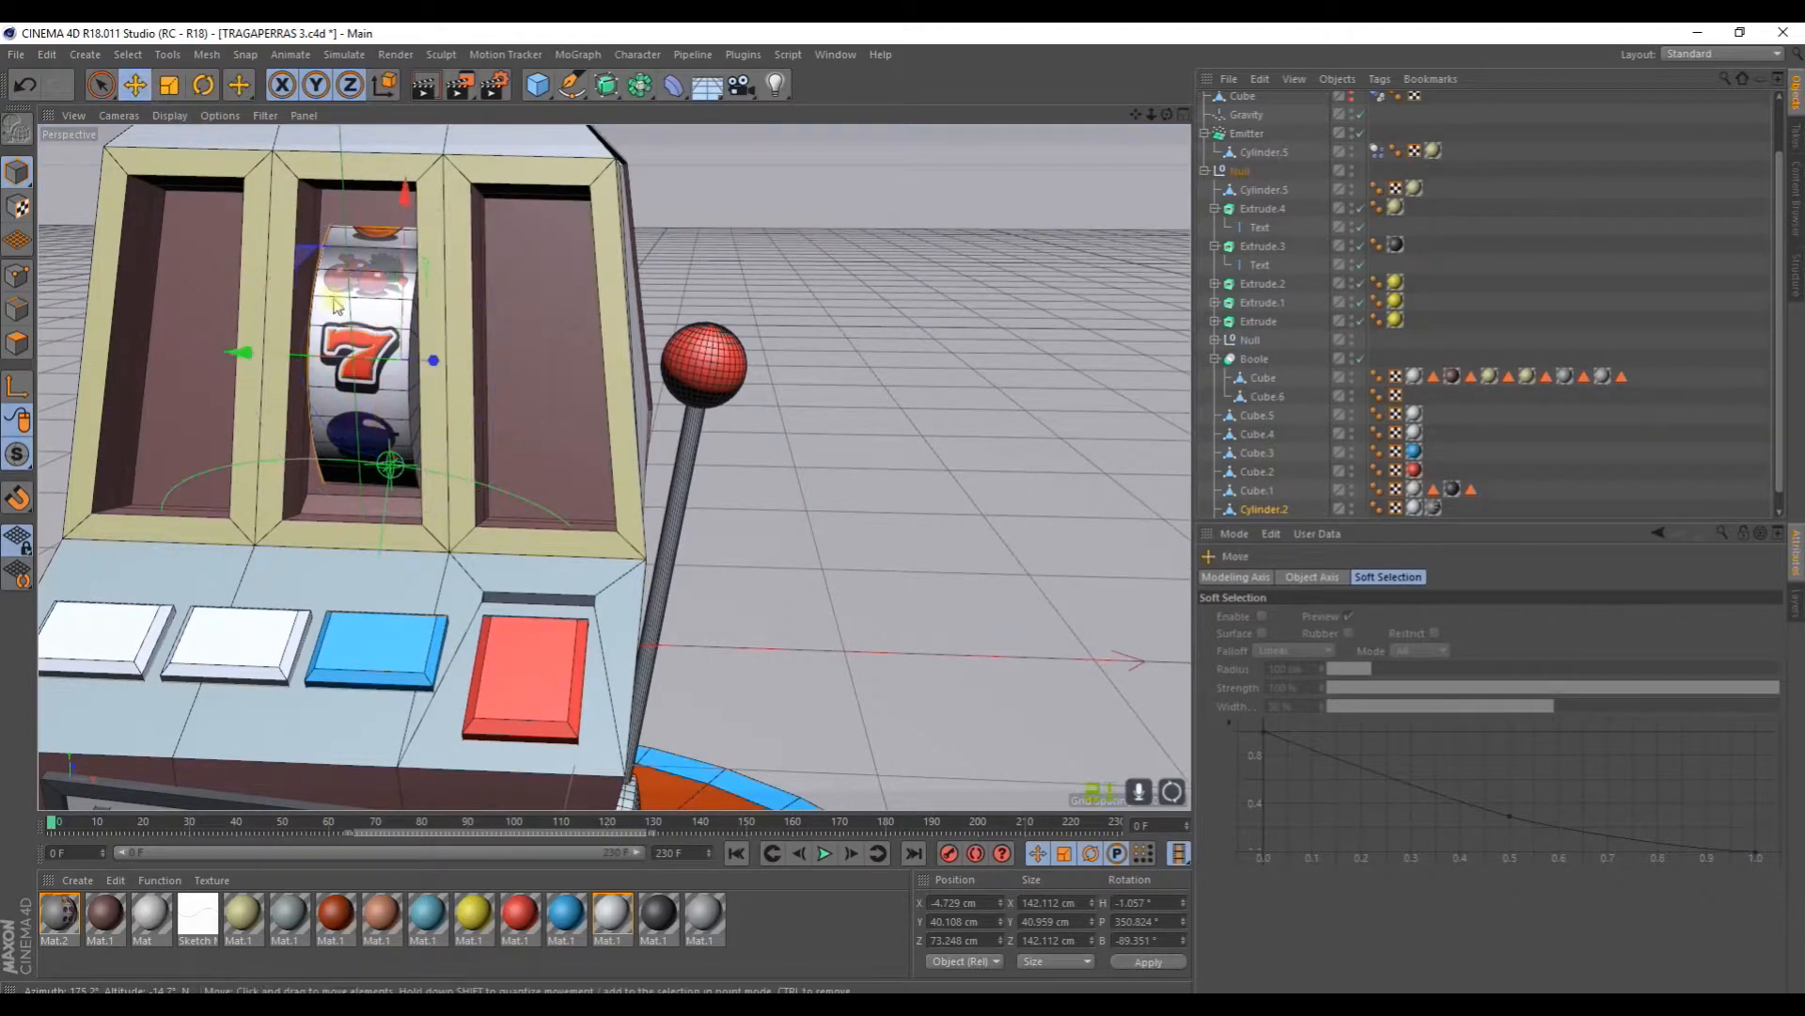
{"action": "left_click", "coordinate": [394, 347]}
{"action": "left_click_drag", "start_coordinate": [253, 354], "coordinate": [385, 276], "text": "ctrl"}
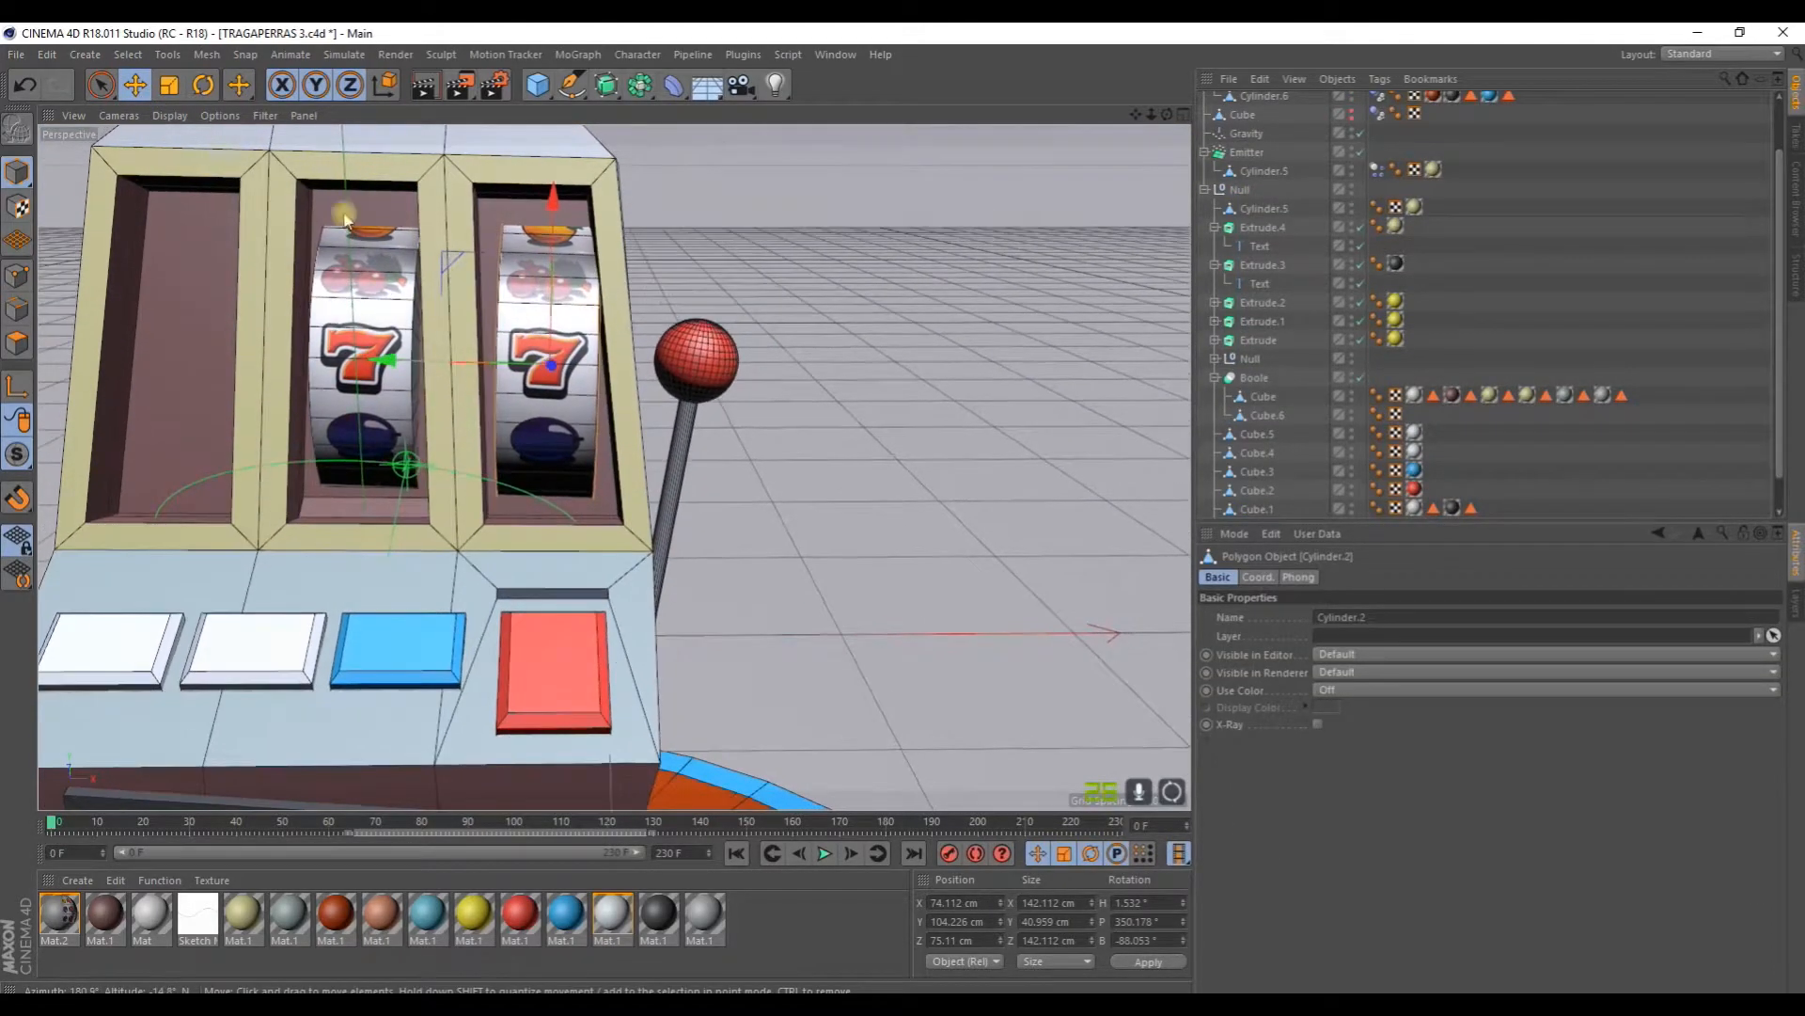
Step: Rotate the reel nearest the lever to about H 2.9°, B -91.7° and slide it to about X 70.7 cm
{"action": "left_click", "coordinate": [201, 87]}
{"action": "left_click_drag", "start_coordinate": [495, 287], "coordinate": [485, 299]}
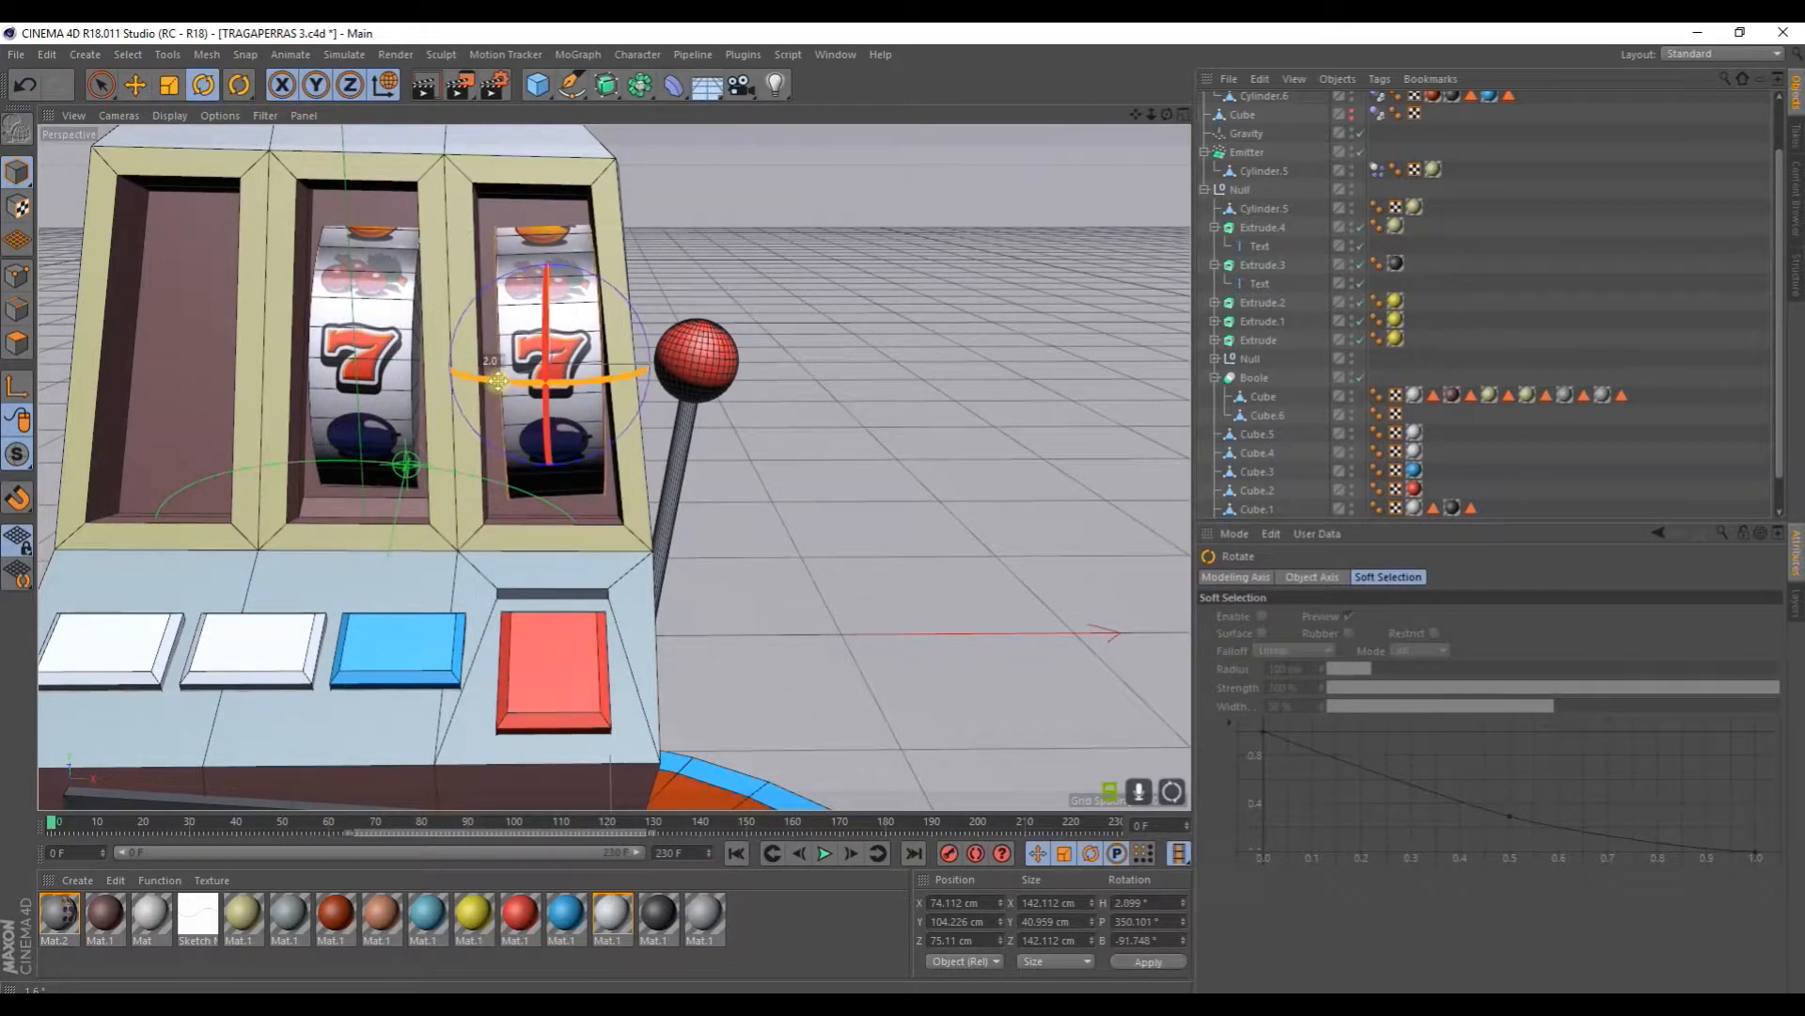
{"action": "key", "text": "e"}
{"action": "left_click_drag", "start_coordinate": [454, 367], "coordinate": [445, 368]}
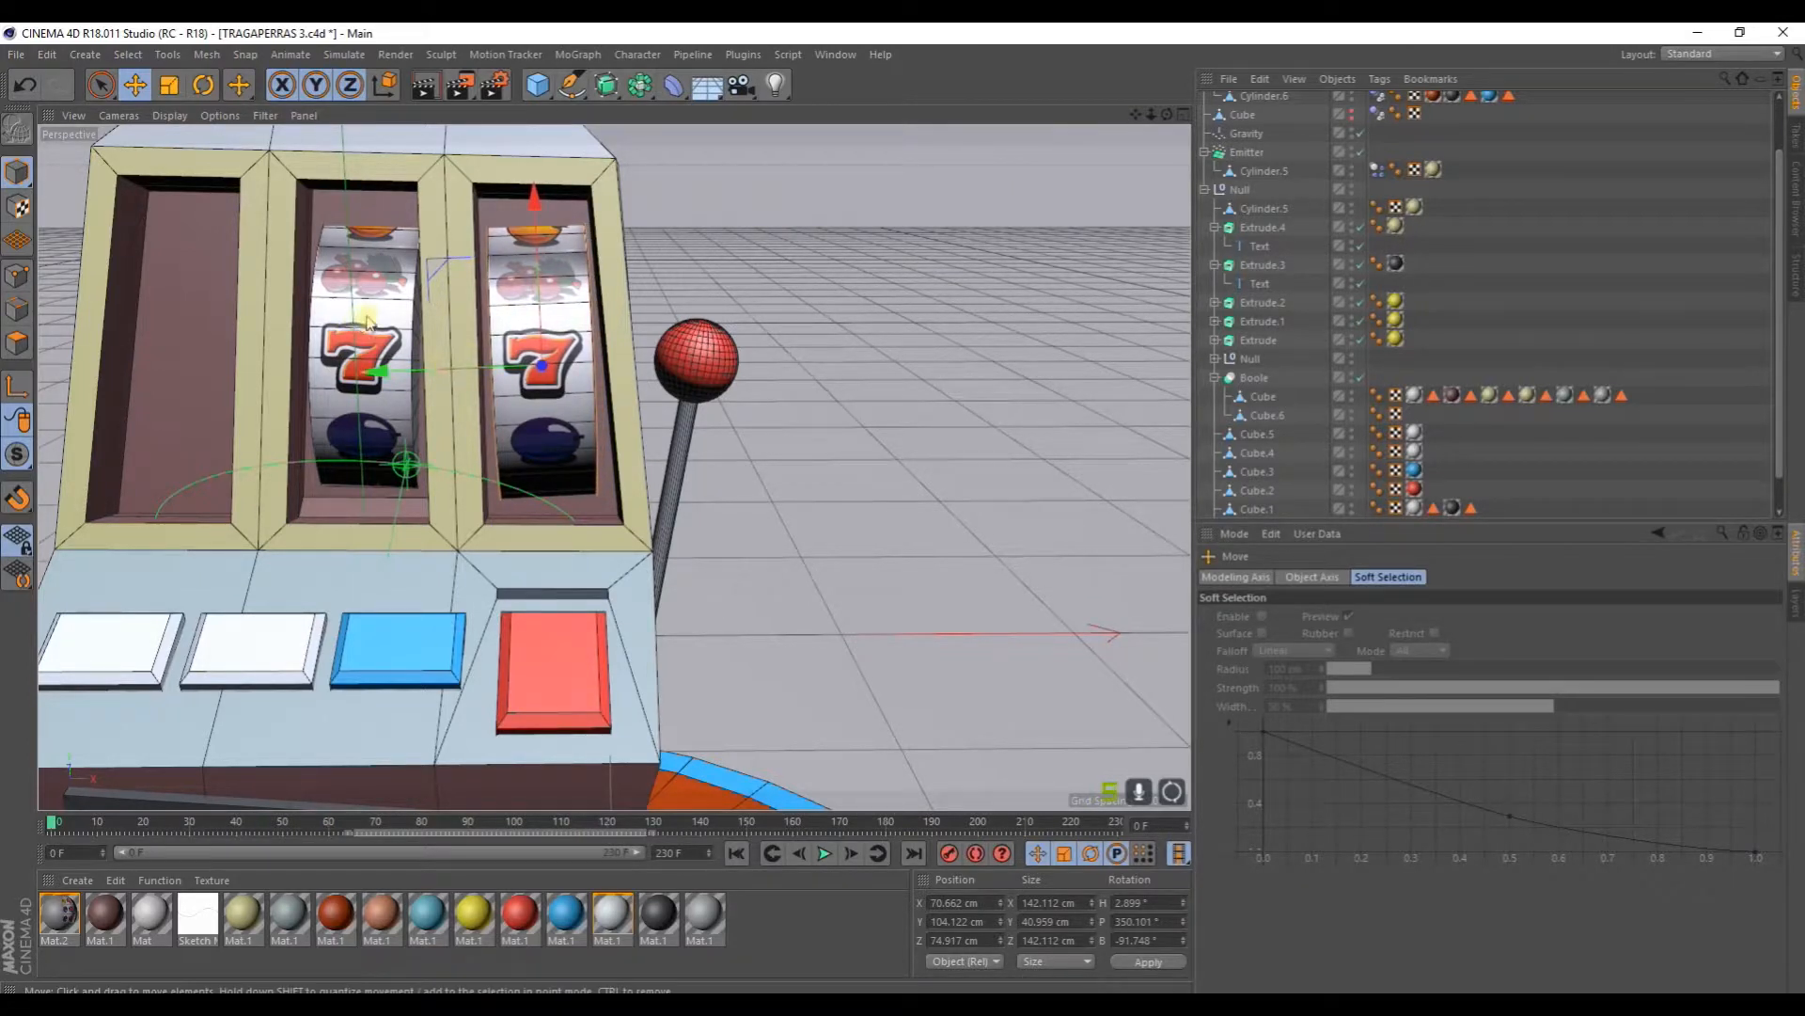
Step: Duplicate the middle reel into the empty opening farthest from the lever, at about X -73.4 cm
{"action": "left_click", "coordinate": [385, 327]}
{"action": "left_click", "coordinate": [406, 372]}
{"action": "left_click_drag", "start_coordinate": [242, 364], "coordinate": [455, 466]}
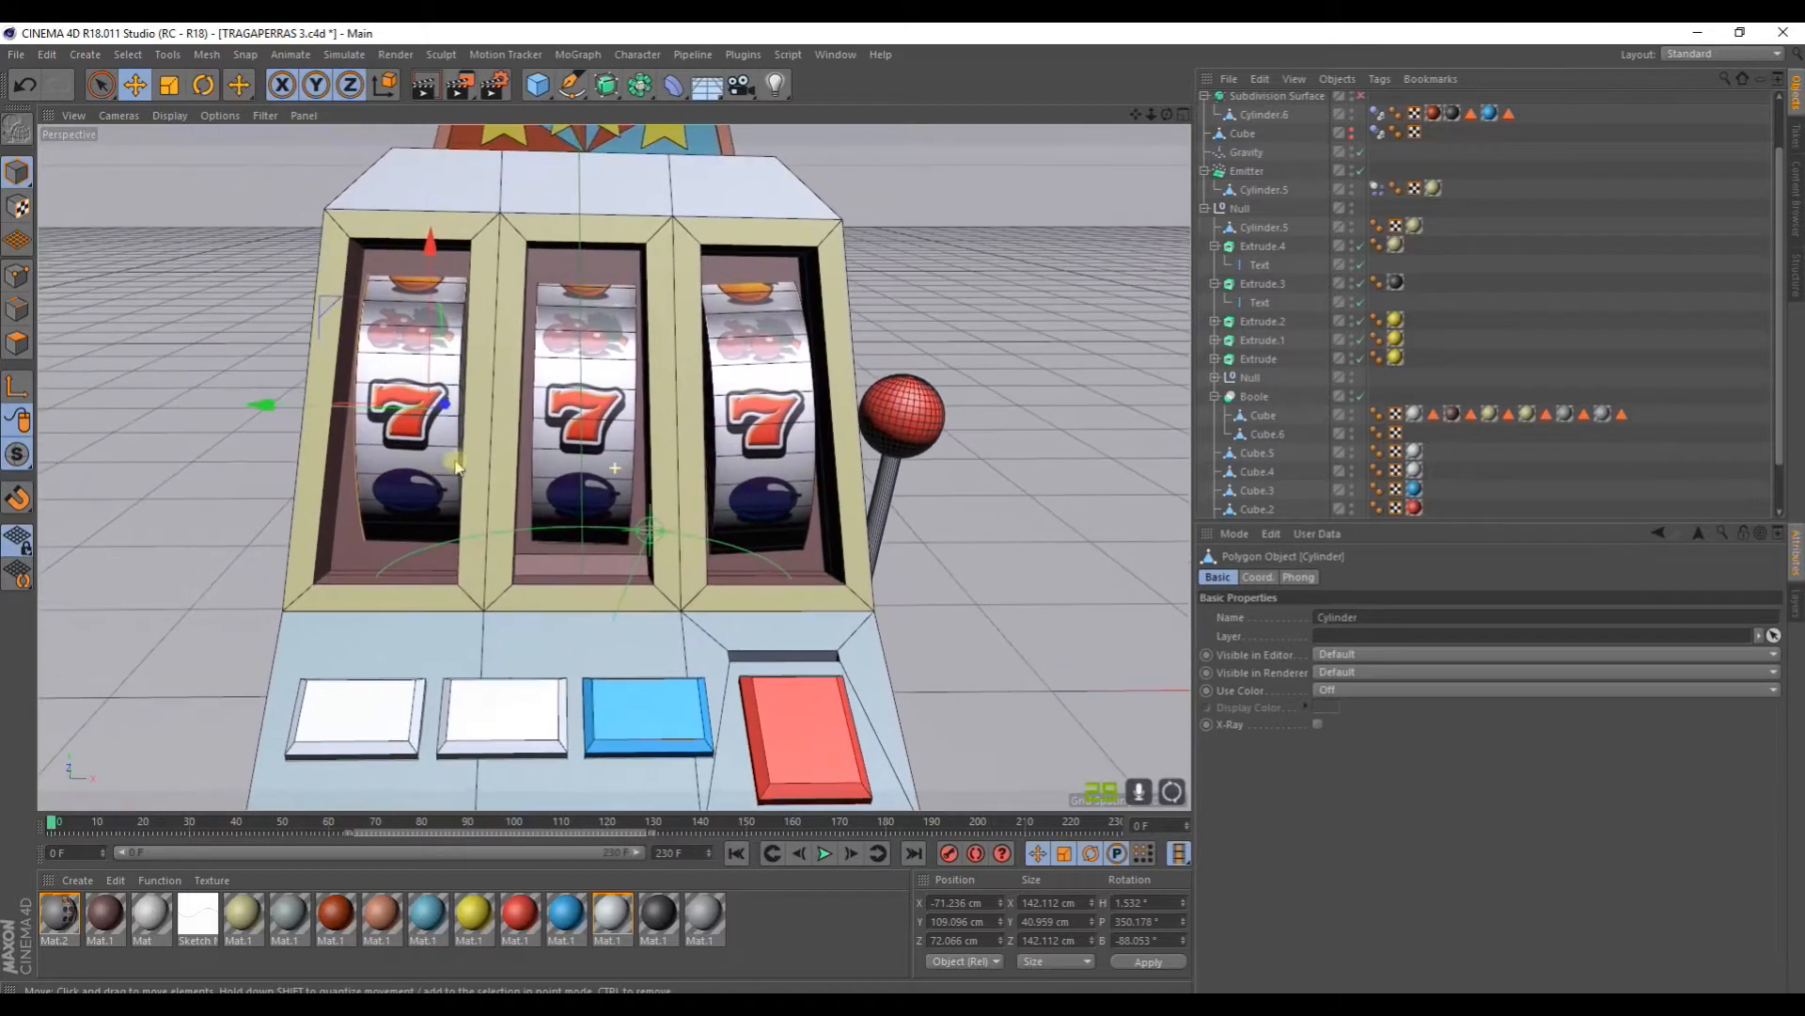
{"action": "left_click_drag", "start_coordinate": [602, 432], "coordinate": [677, 442], "text": "alt"}
{"action": "left_click_drag", "start_coordinate": [415, 414], "coordinate": [400, 410]}
Step: Rotate the reel farthest from the lever to about H 1.4°, B -85.4° and nudge it to about X -73.35 cm
{"action": "left_click", "coordinate": [204, 85]}
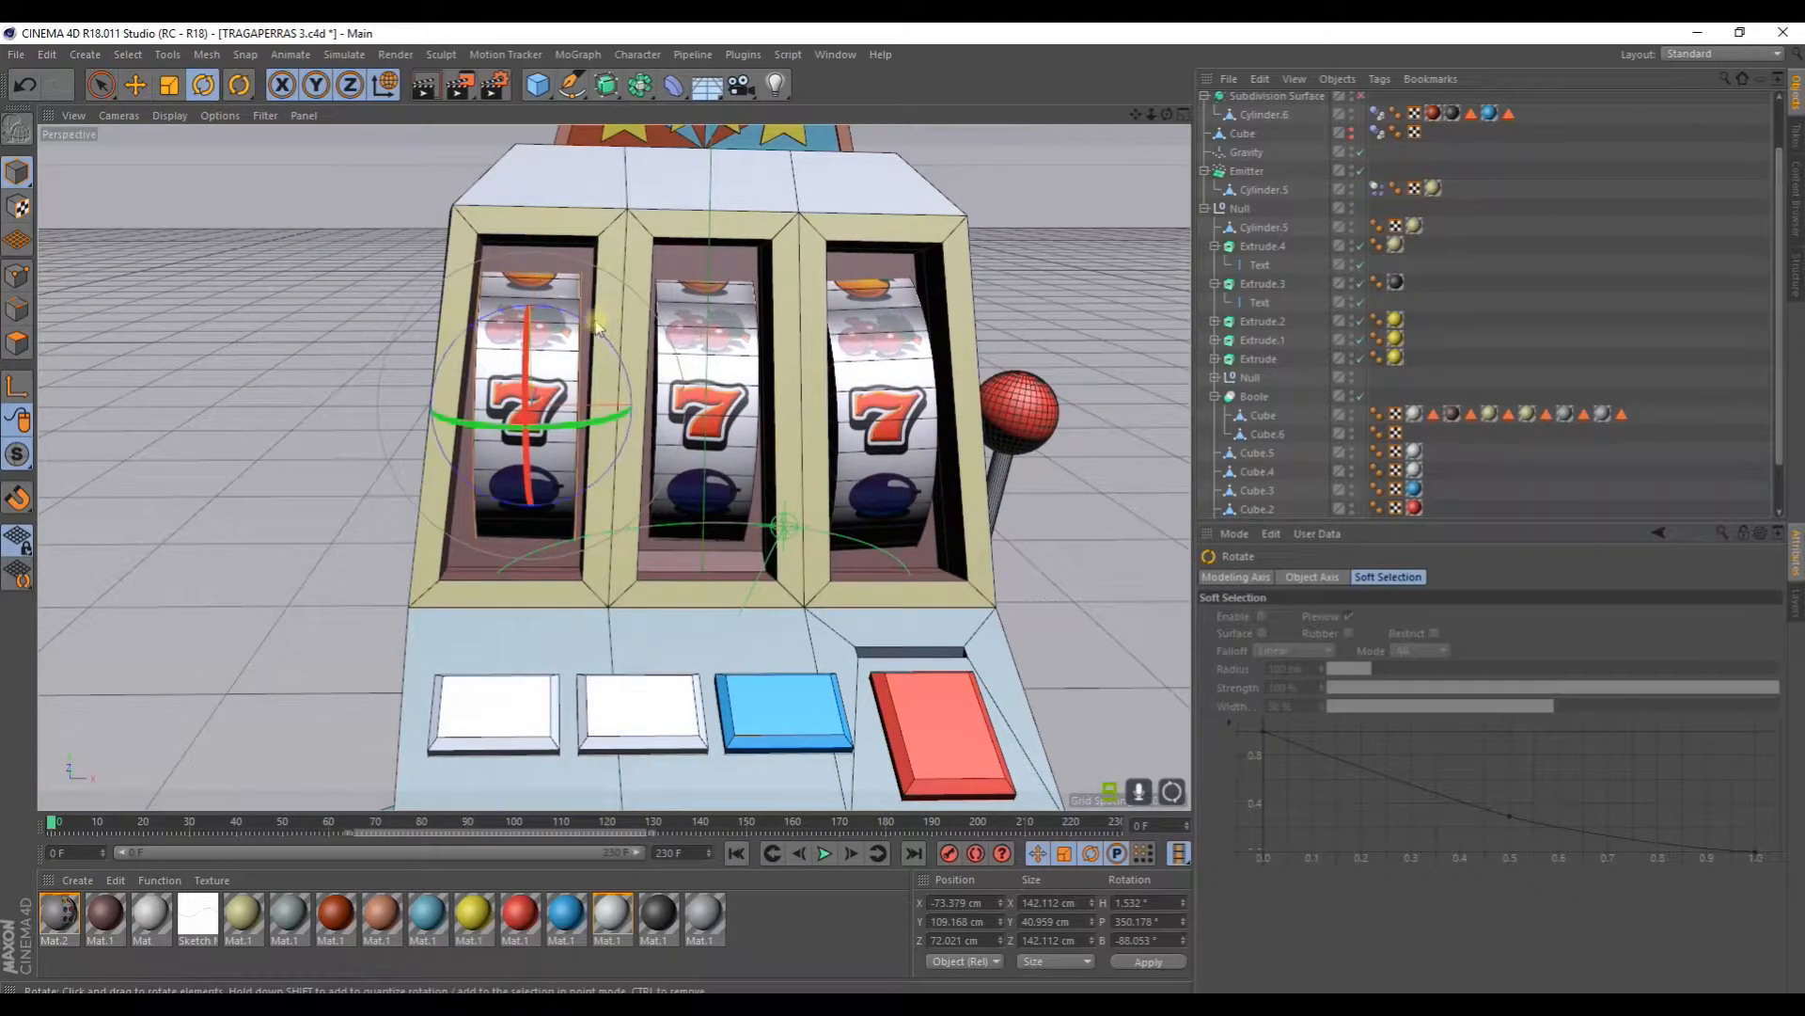
{"action": "left_click_drag", "start_coordinate": [591, 323], "coordinate": [597, 332]}
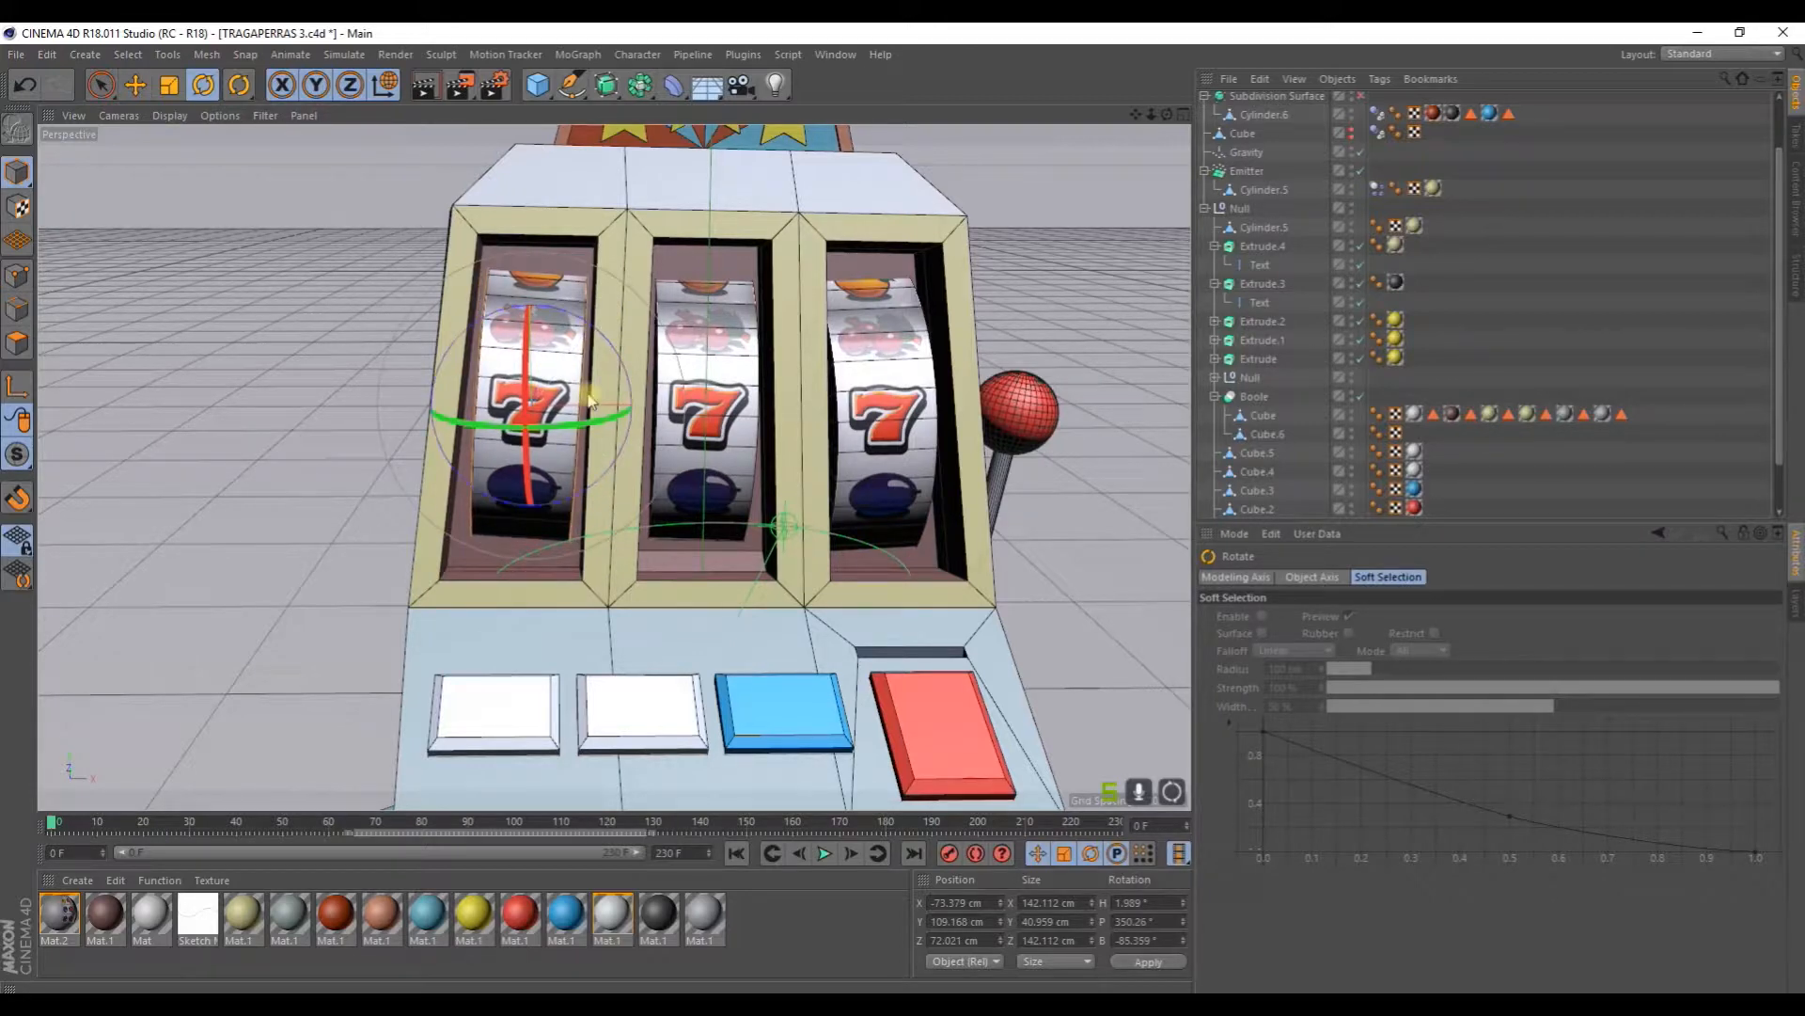
{"action": "left_click_drag", "start_coordinate": [570, 429], "coordinate": [572, 428]}
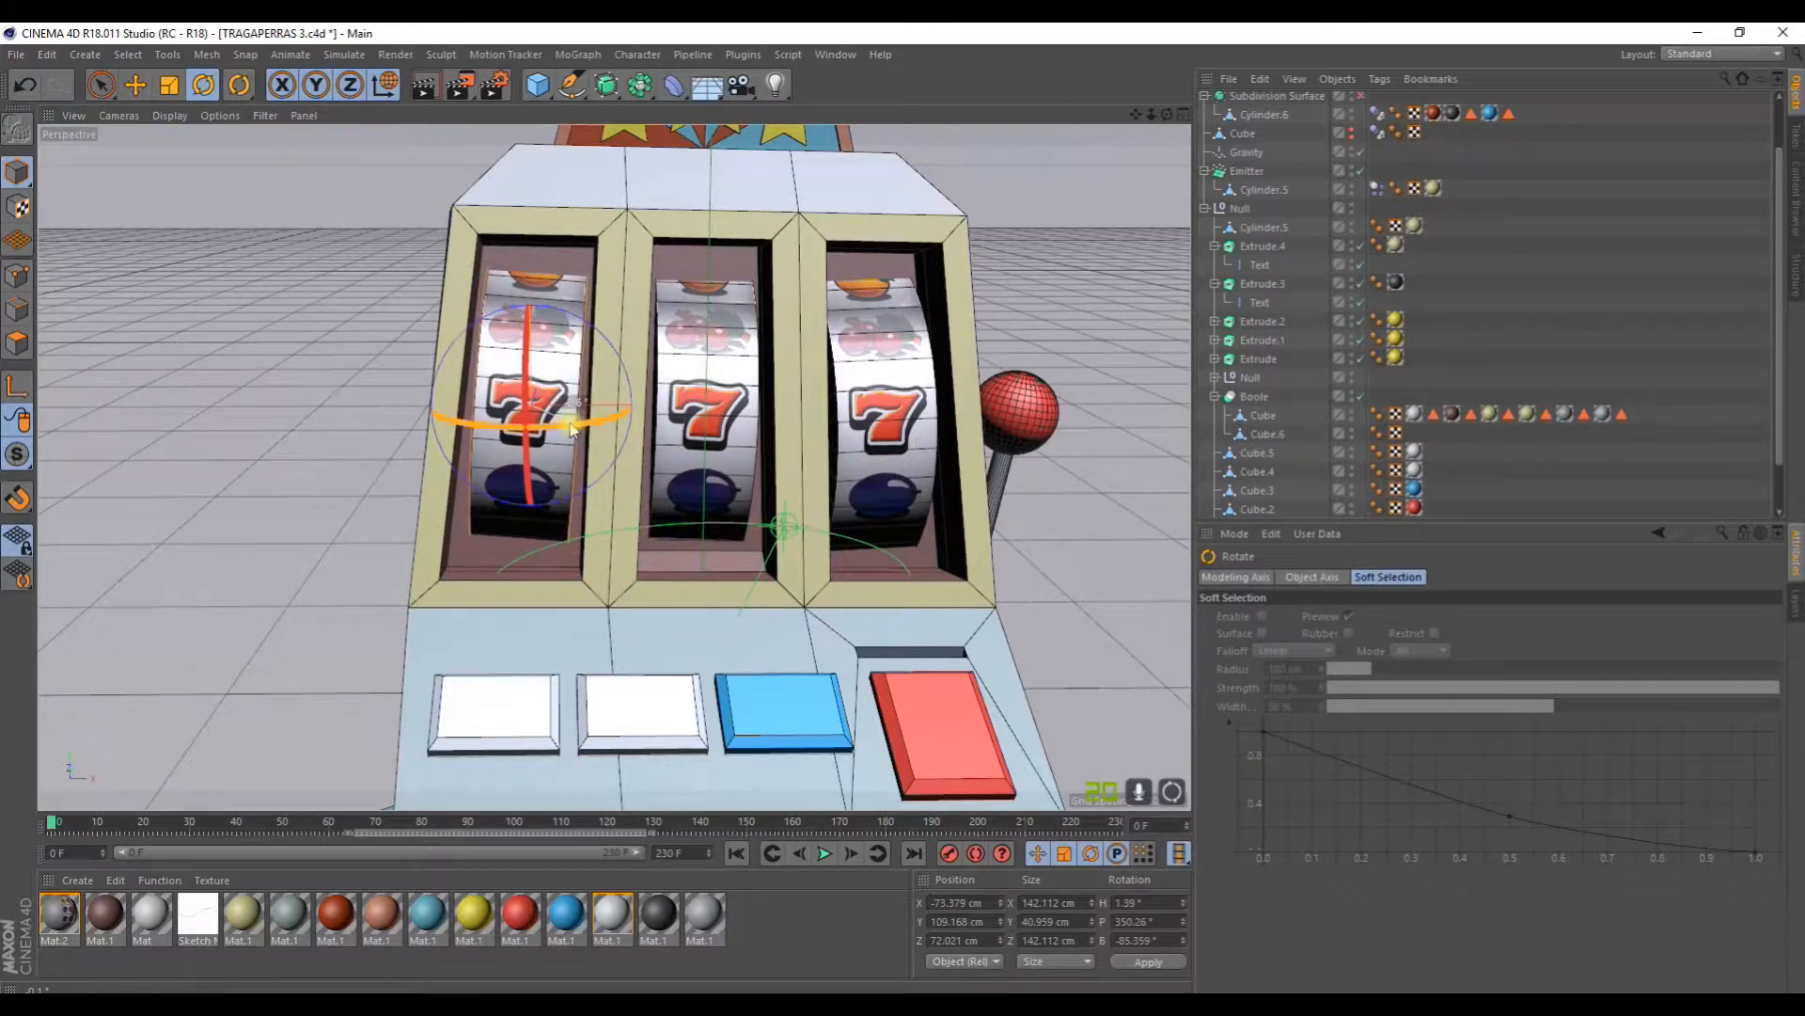
{"action": "left_click_drag", "start_coordinate": [697, 416], "coordinate": [686, 466], "text": "alt"}
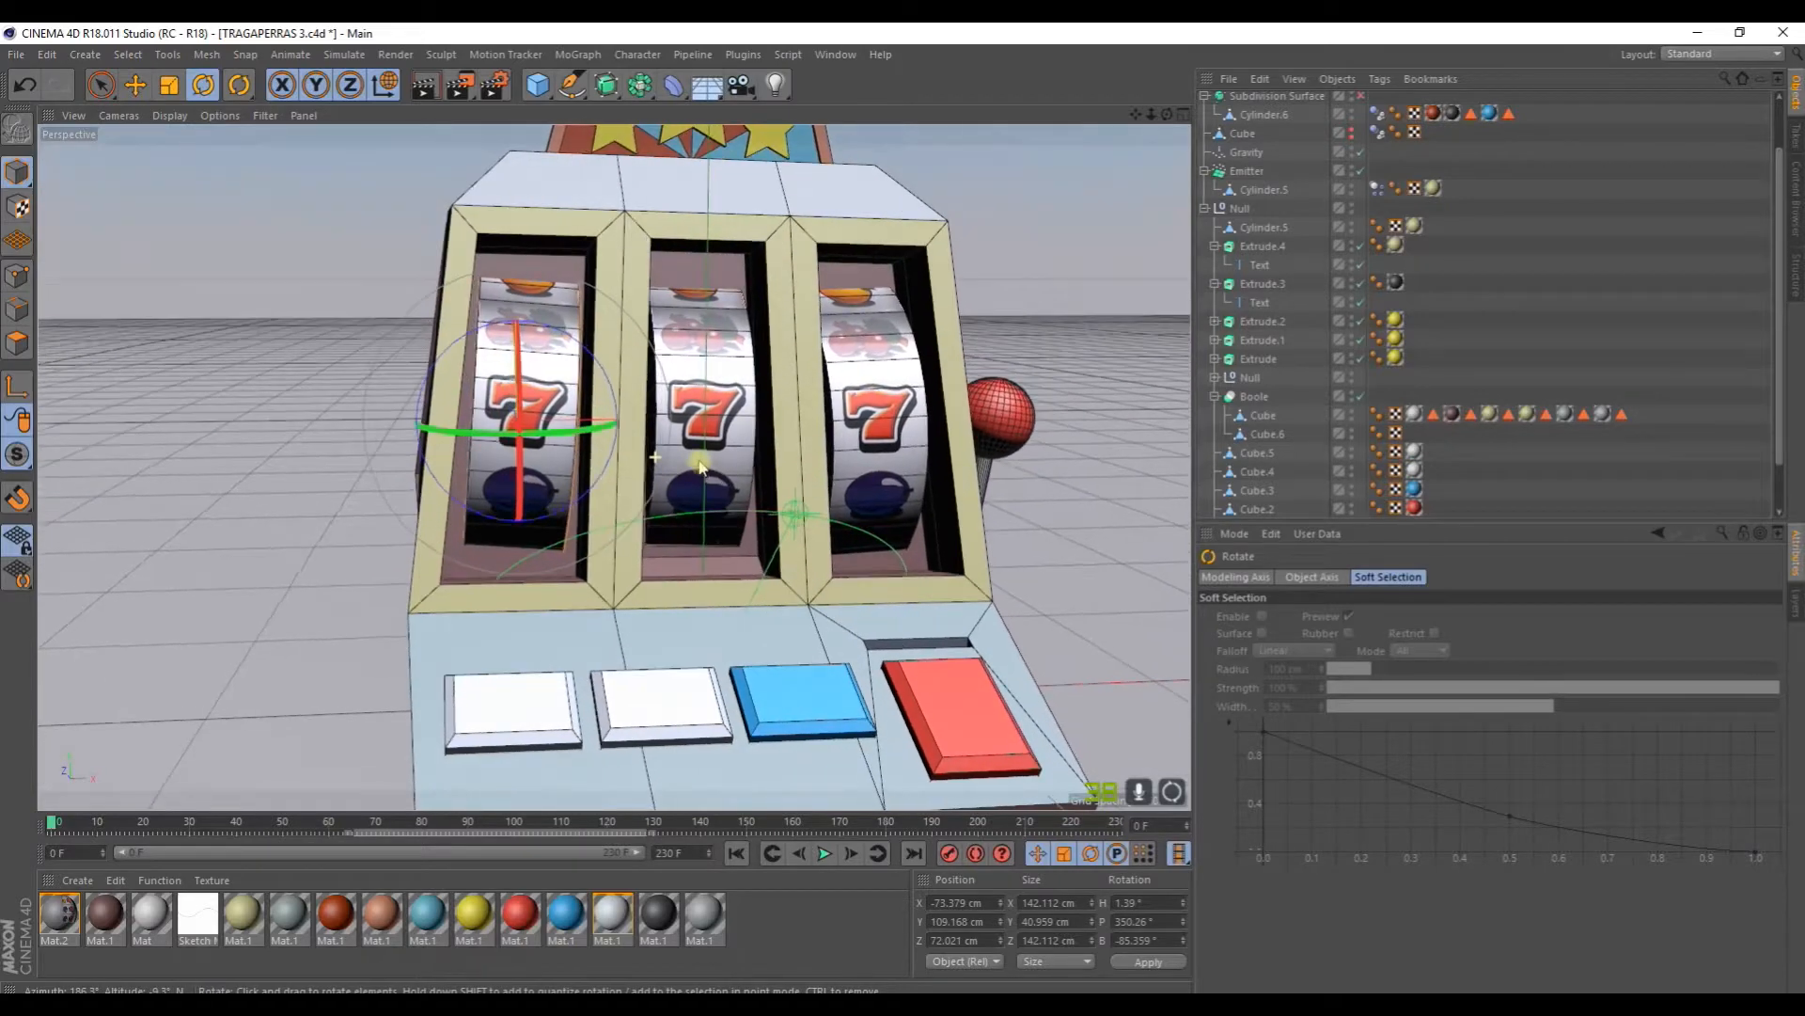
{"action": "key", "text": "e"}
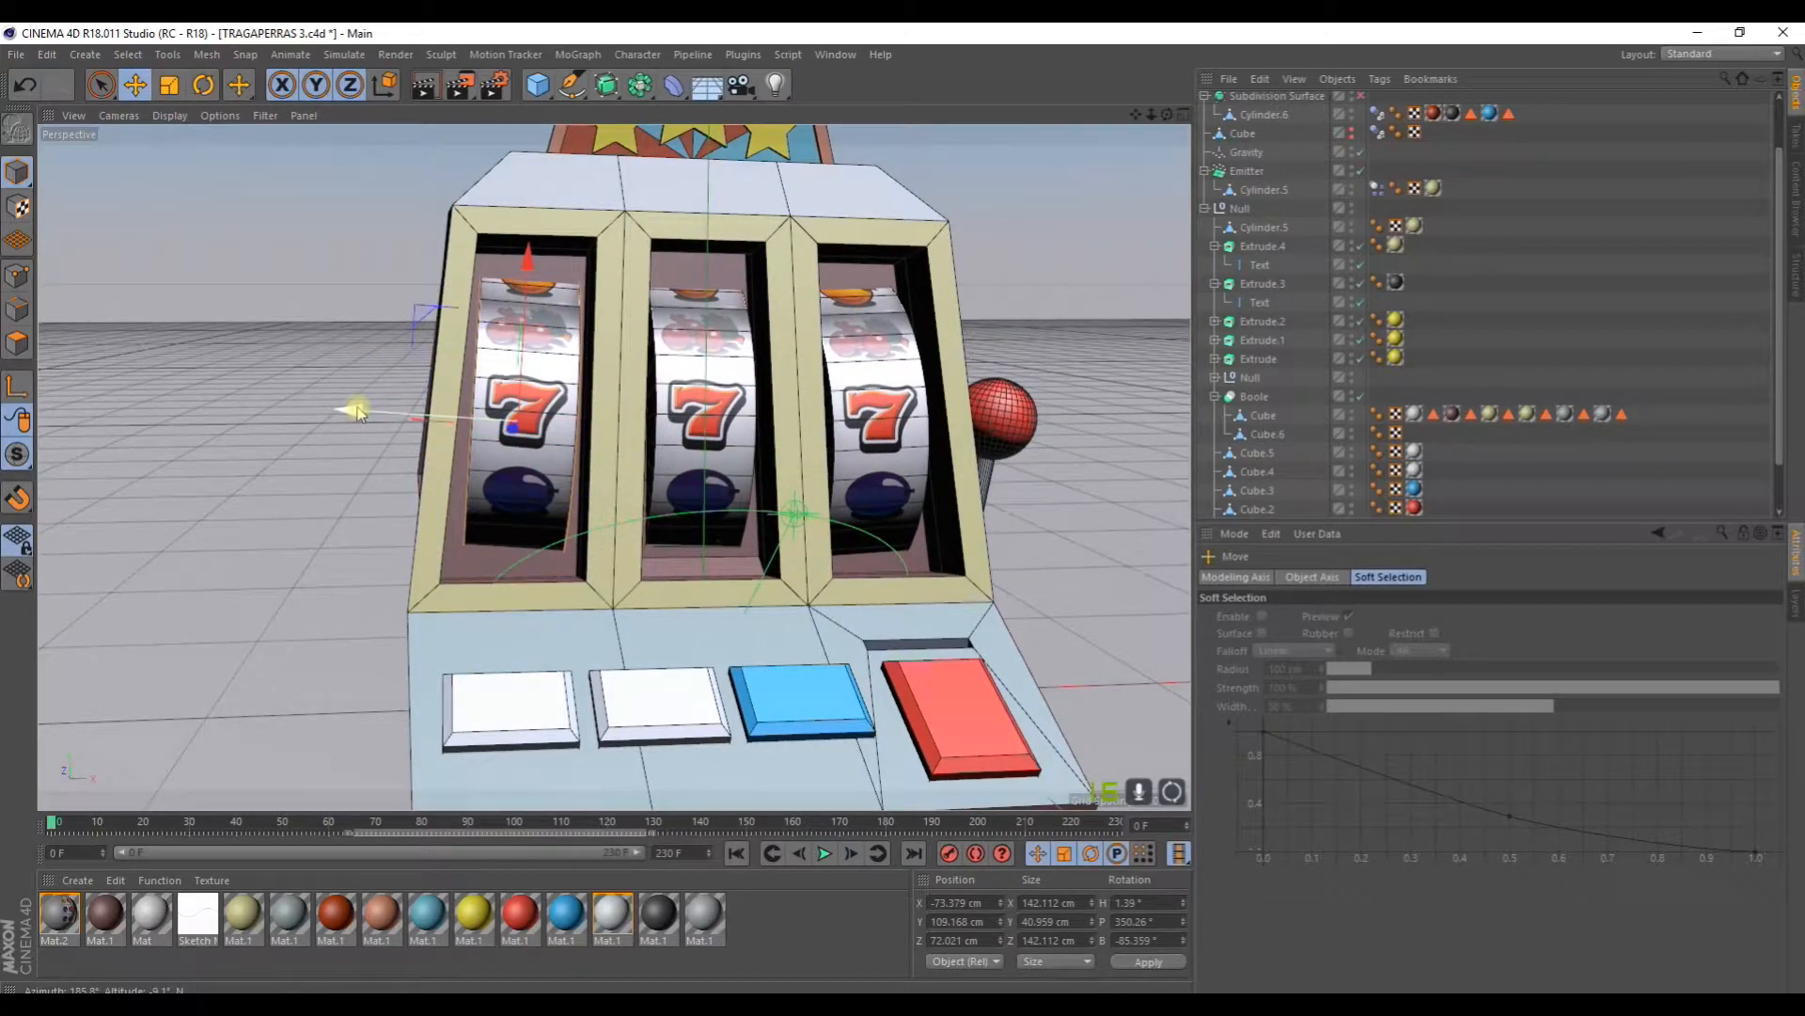
{"action": "left_click_drag", "start_coordinate": [358, 411], "coordinate": [357, 413]}
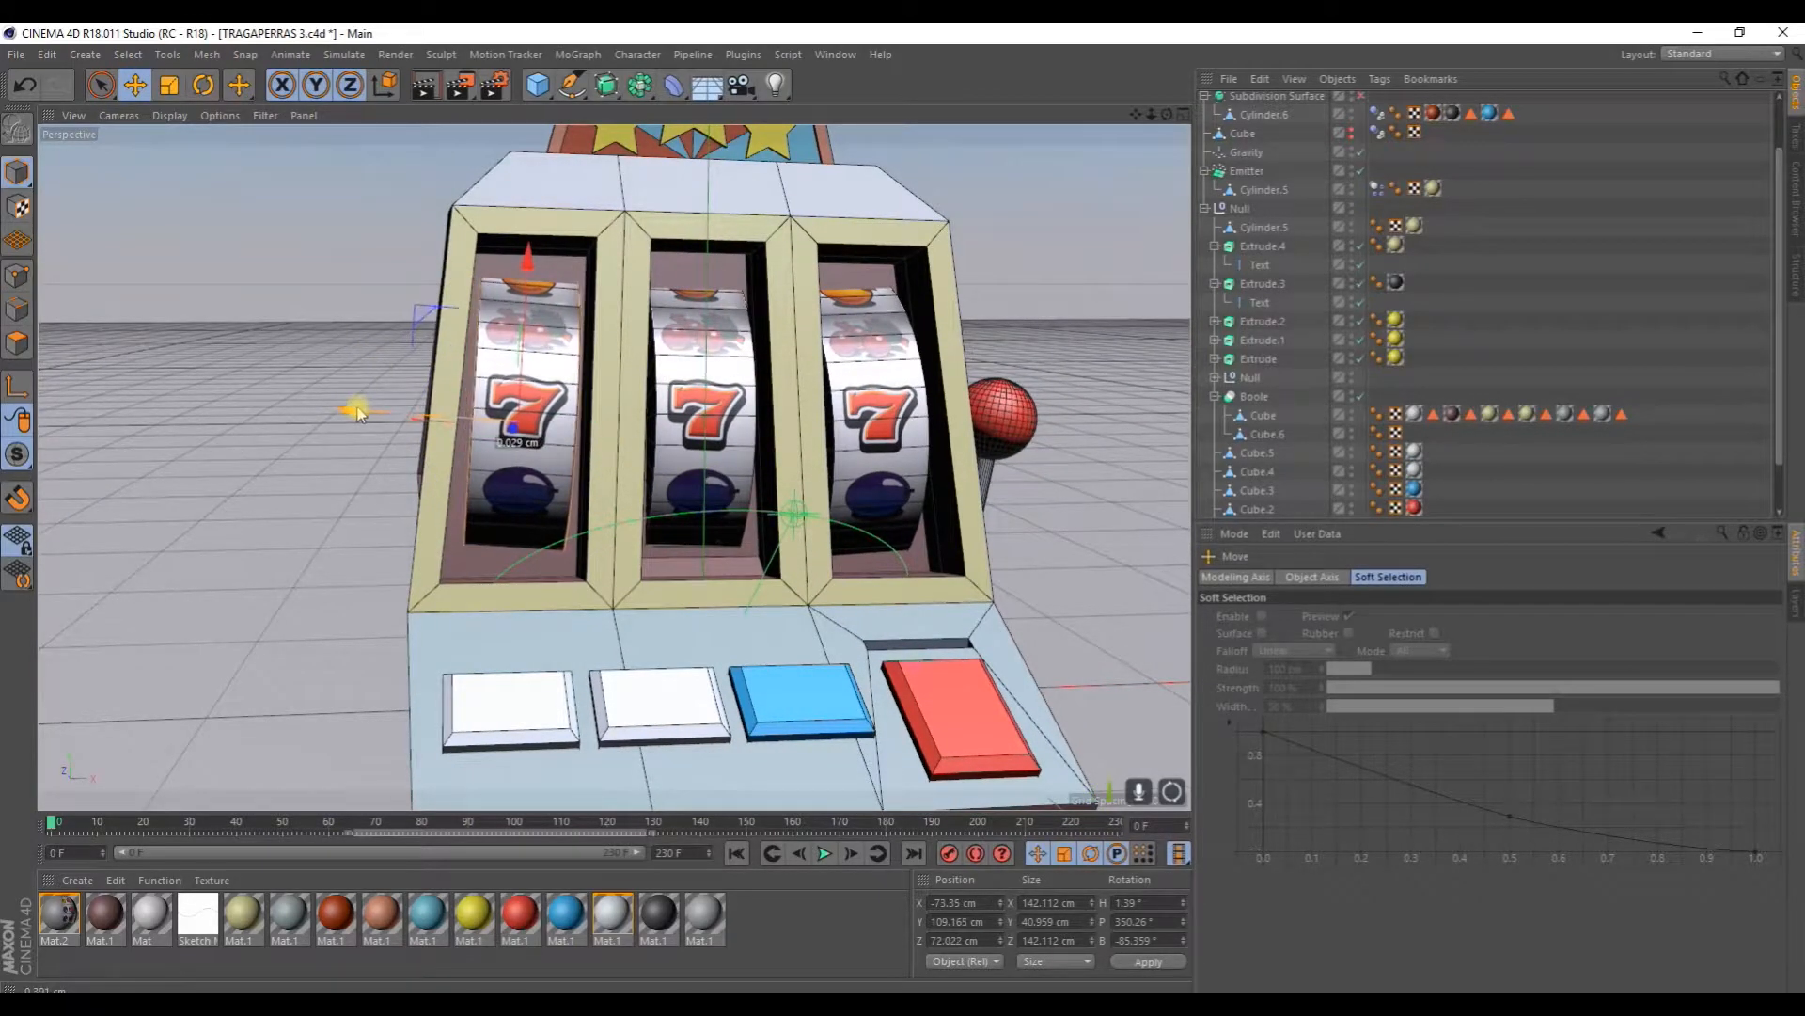
Step: Examine the three reels from several angles and view the whole slot machine
{"action": "left_click_drag", "start_coordinate": [688, 387], "coordinate": [648, 378], "text": "alt"}
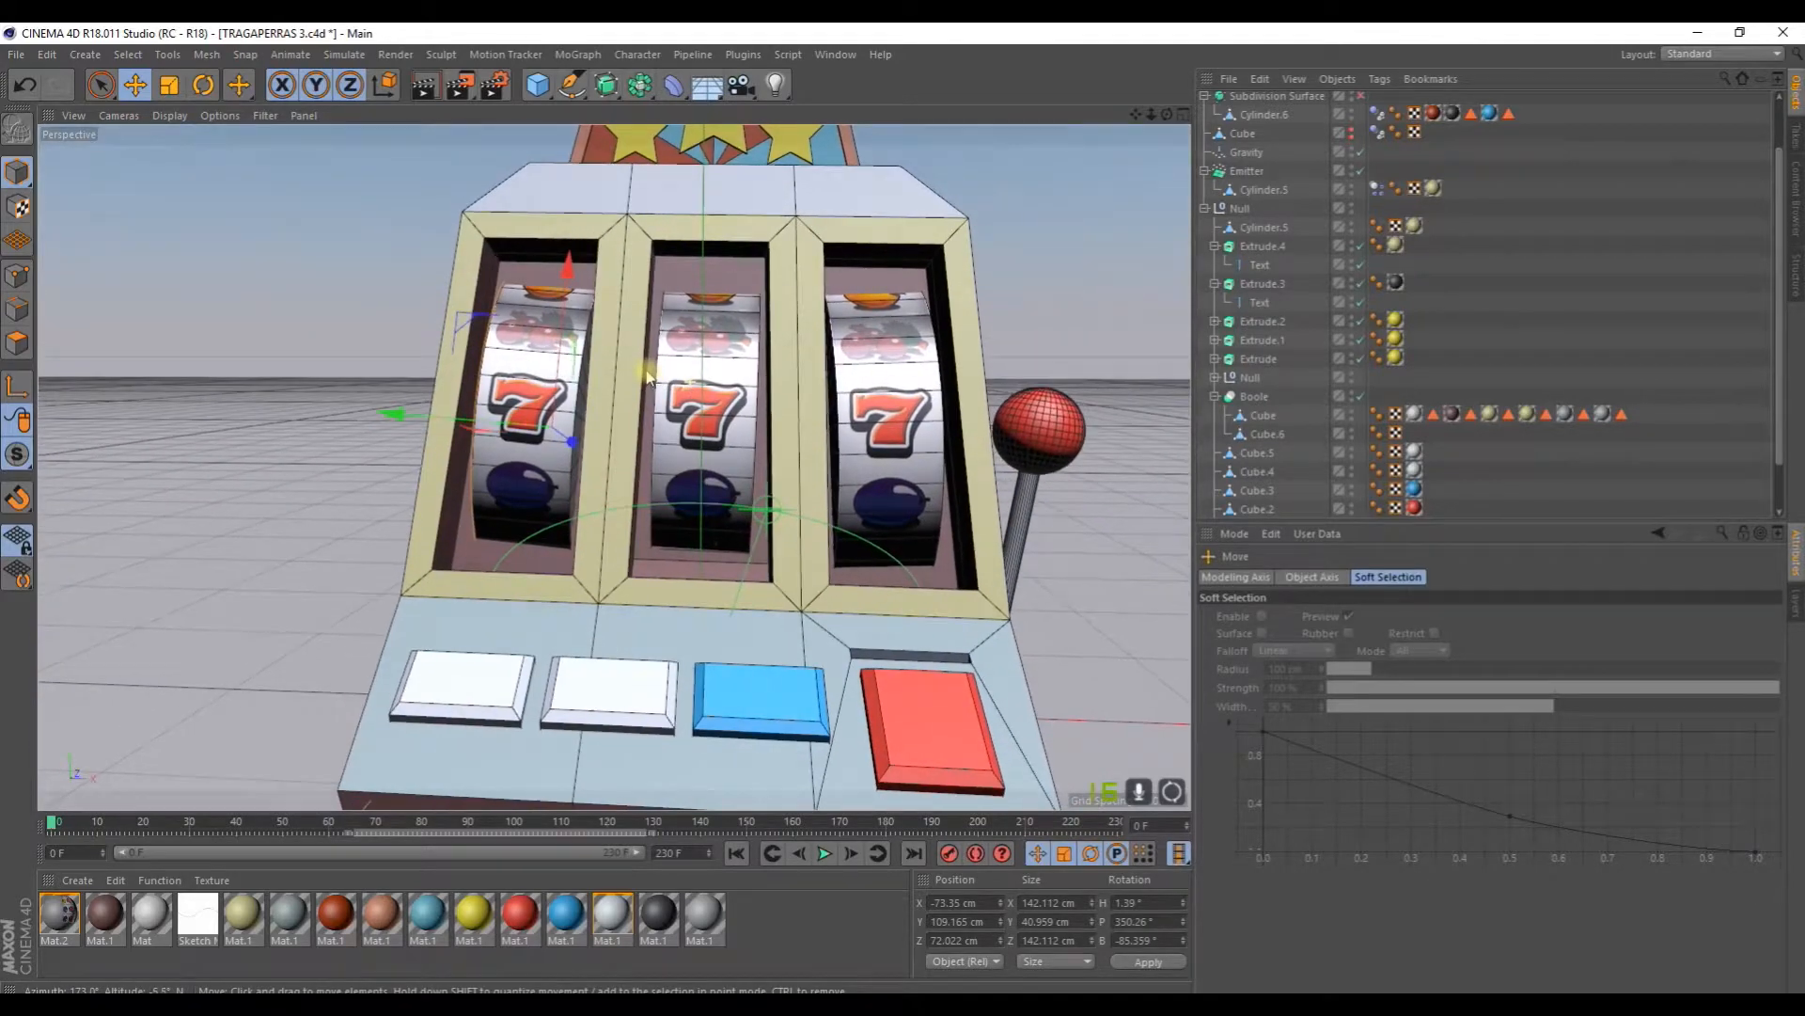
{"action": "left_click_drag", "start_coordinate": [954, 348], "coordinate": [950, 356], "text": "alt"}
{"action": "scroll", "coordinate": [950, 356], "scroll_direction": "down", "scroll_amount": 5}
{"action": "middle_click_drag", "start_coordinate": [918, 444], "coordinate": [778, 419], "text": "alt"}
{"action": "left_click", "coordinate": [878, 419]}
{"action": "left_click_drag", "start_coordinate": [873, 432], "coordinate": [795, 473], "text": "alt"}
{"action": "scroll", "coordinate": [378, 240], "scroll_direction": "down", "scroll_amount": 5}
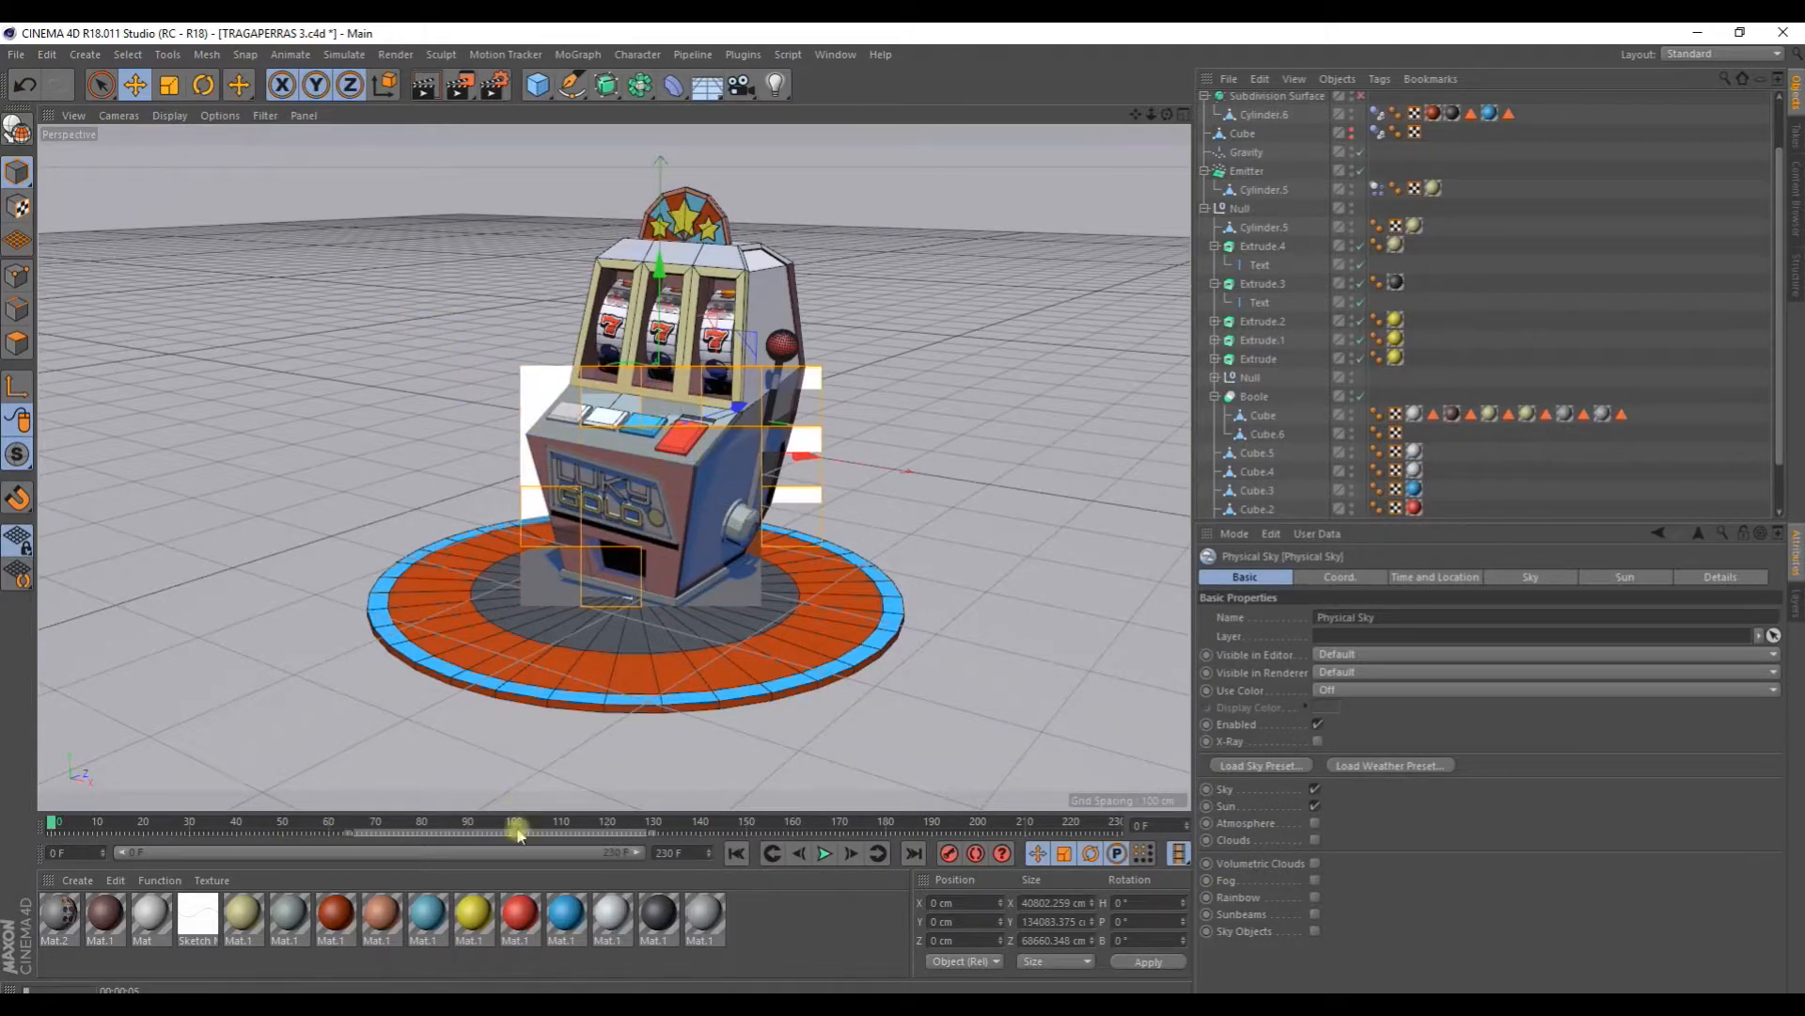
Step: Apply the yellow Mat.1 material to the extruded LUKY GOLD lettering on the machine's front
{"action": "left_click_drag", "start_coordinate": [632, 503], "coordinate": [634, 499]}
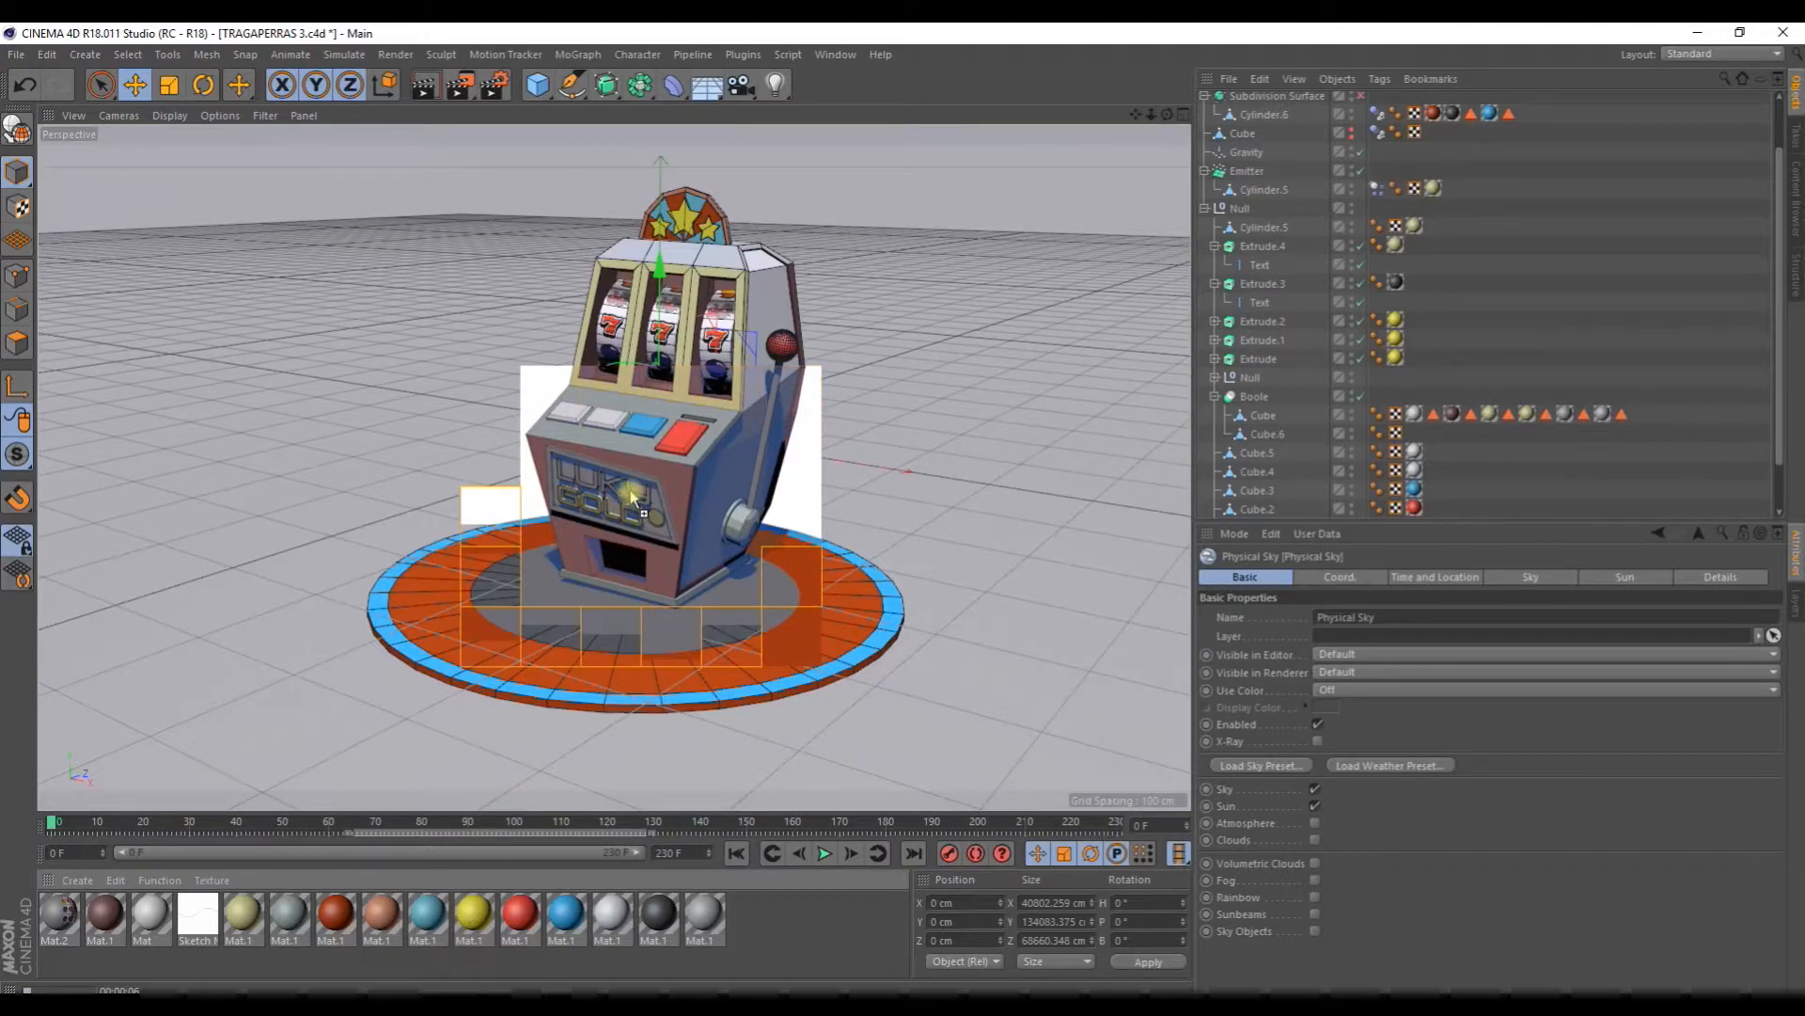
{"action": "scroll", "coordinate": [641, 524], "scroll_direction": "up", "scroll_amount": 3}
{"action": "scroll", "coordinate": [641, 476], "scroll_direction": "down", "scroll_amount": 2}
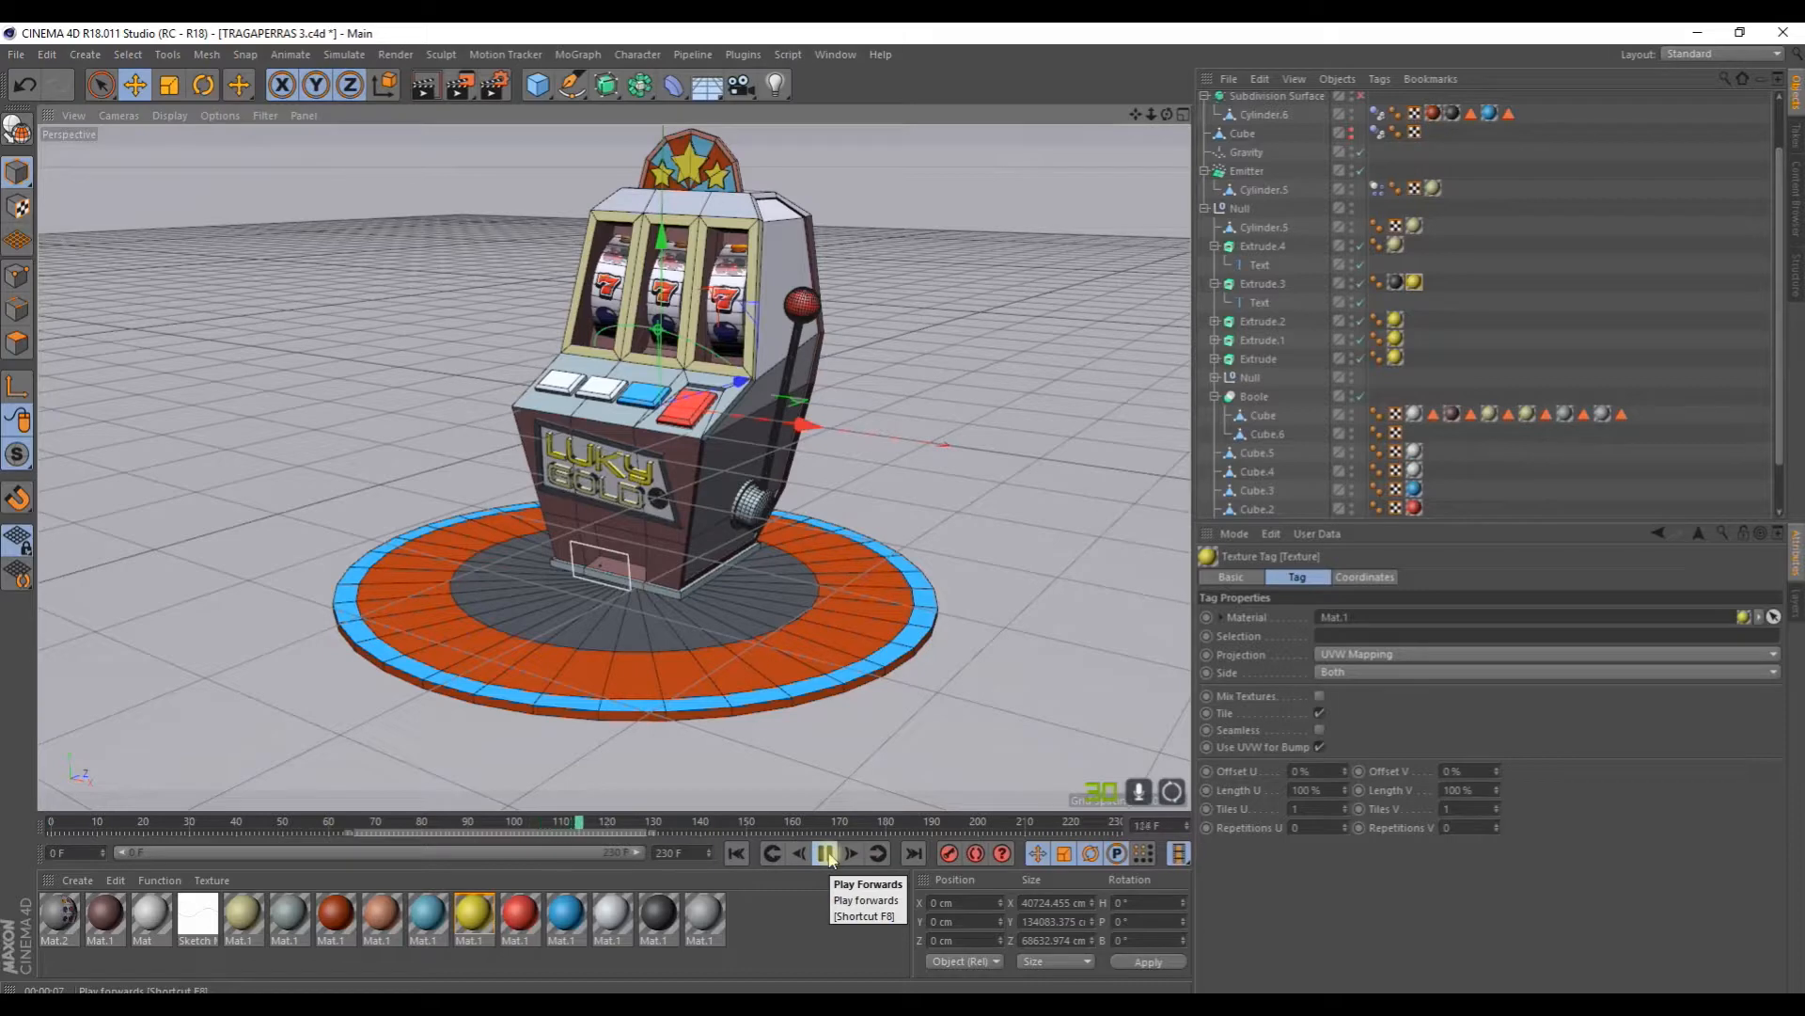
Step: Stop the coin animation playback and return the timeline to frame 65
{"action": "left_click", "coordinate": [826, 853]}
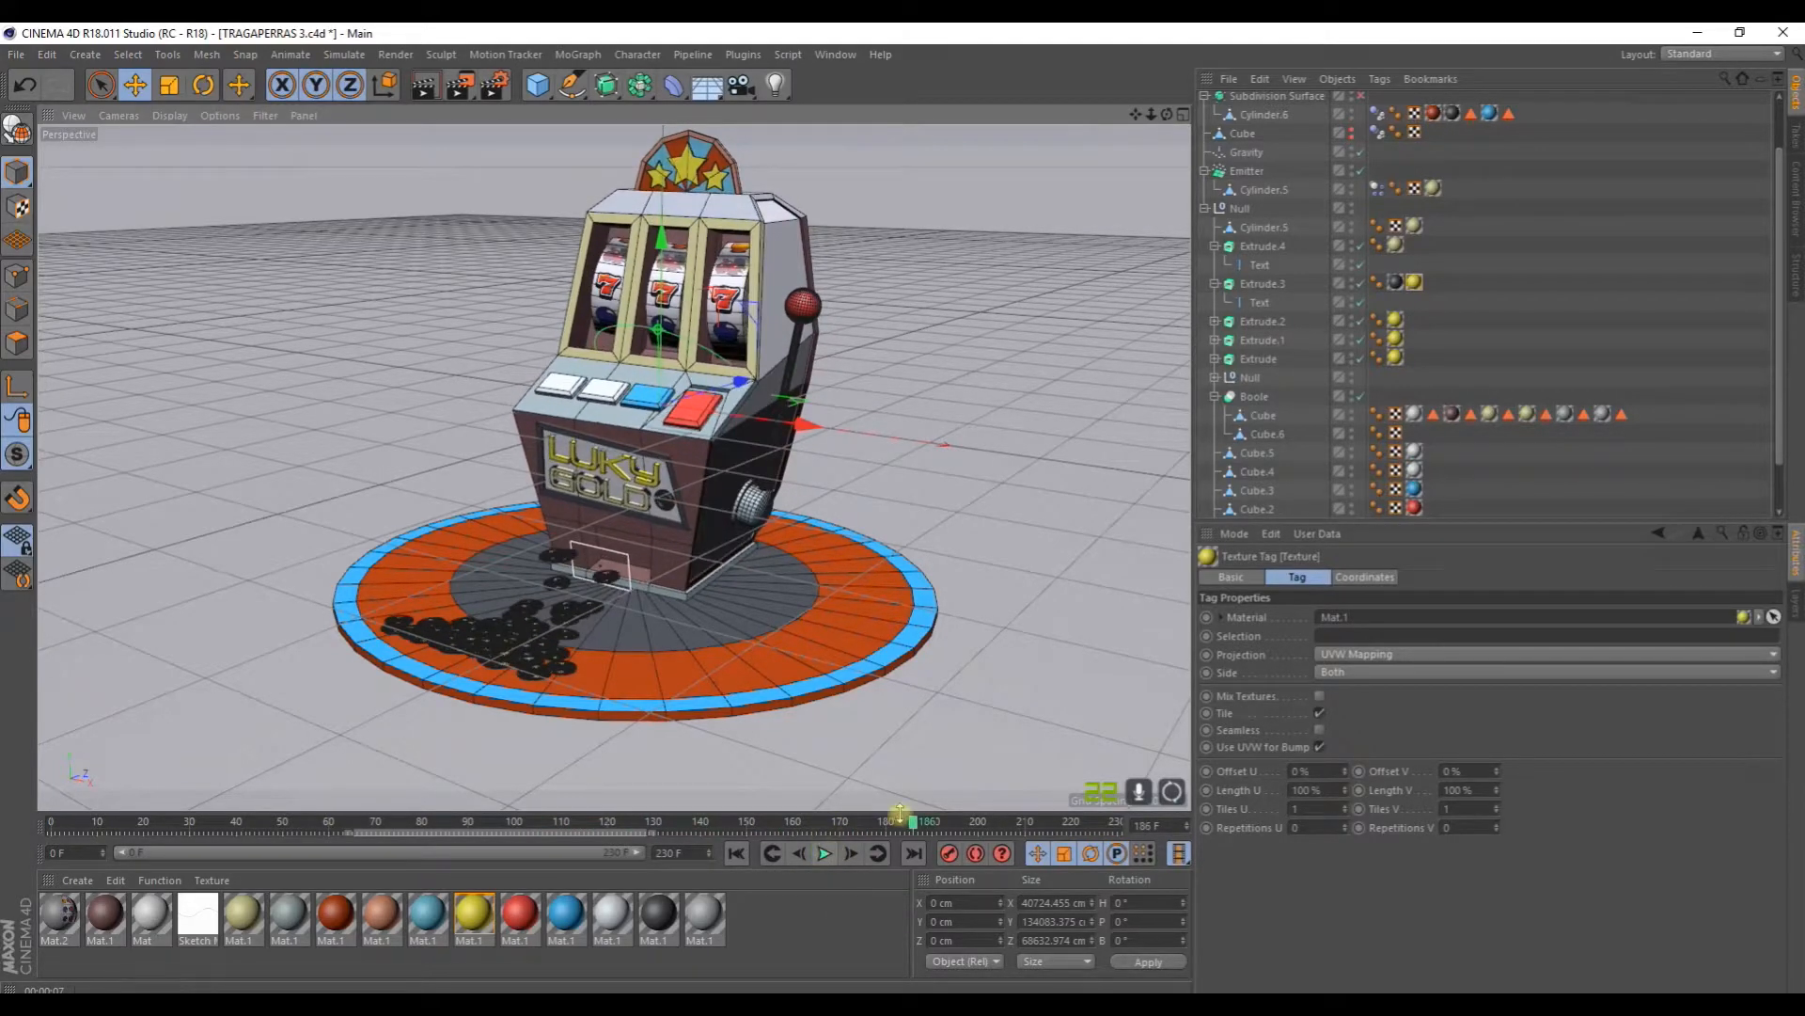
{"action": "left_click_drag", "start_coordinate": [914, 824], "coordinate": [539, 835]}
{"action": "left_click_drag", "start_coordinate": [421, 832], "coordinate": [336, 820]}
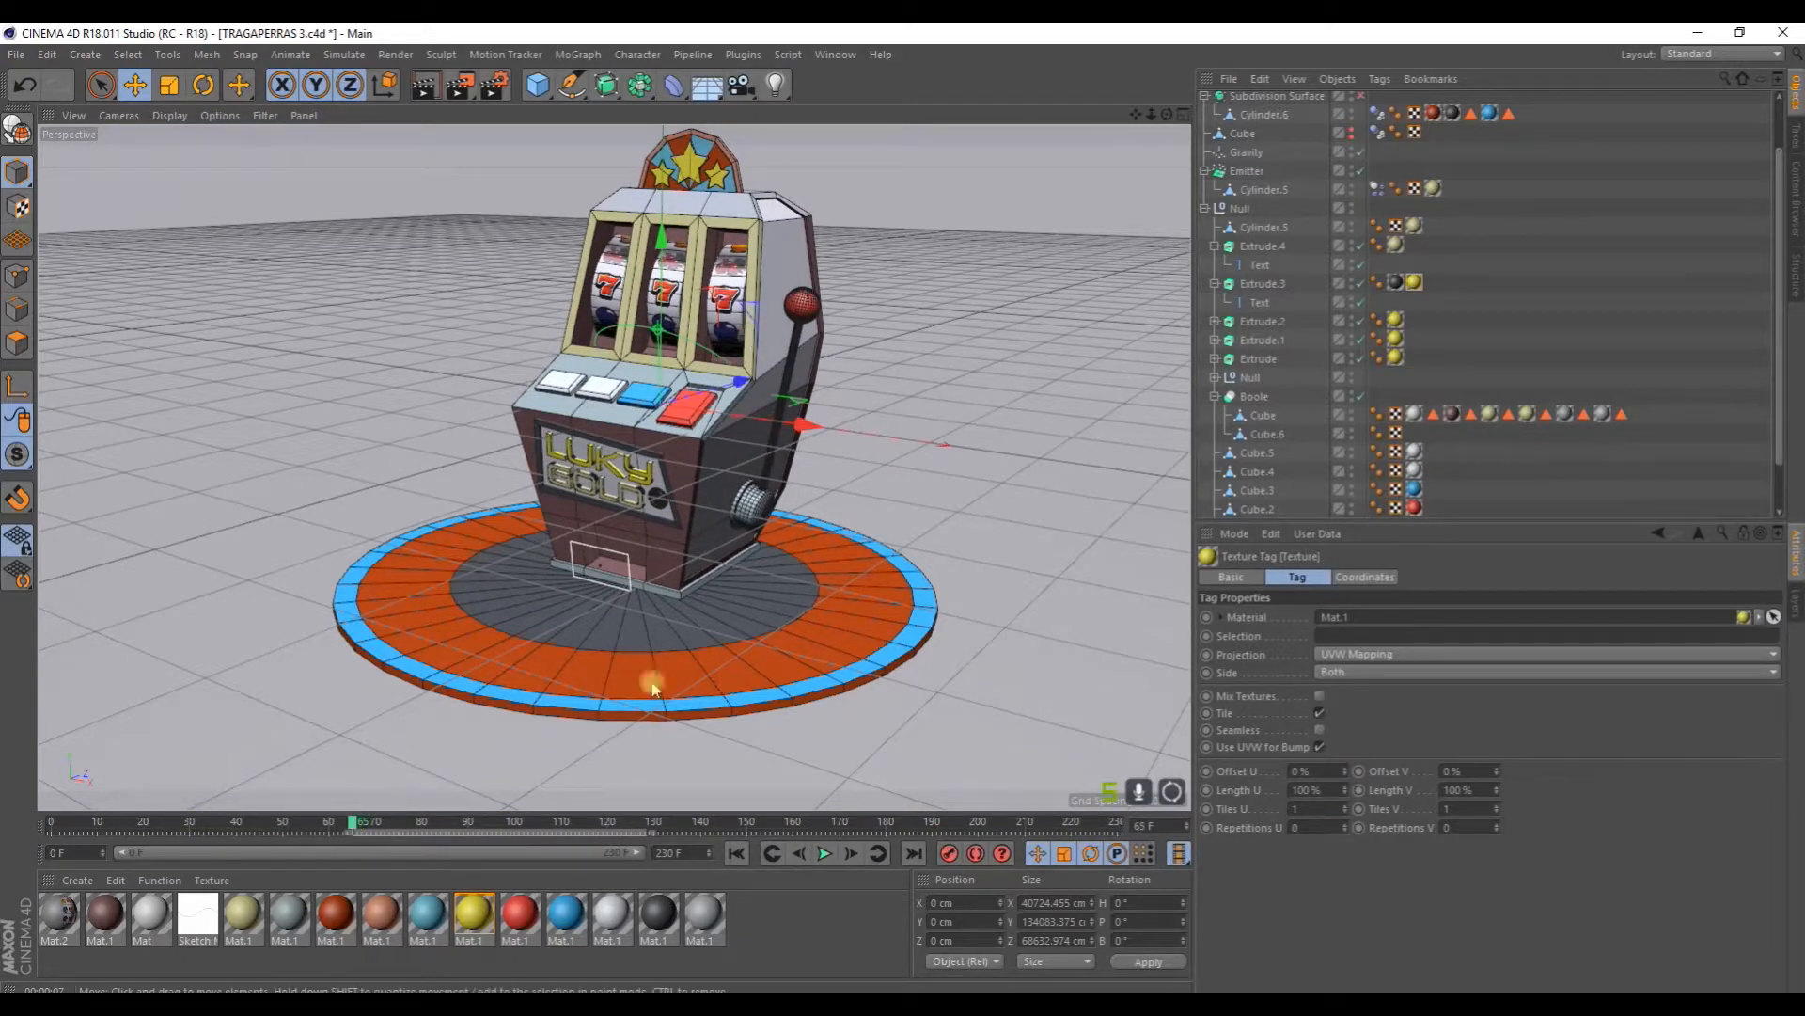
Step: Move the loose reel objects Cylinder and Cylinder.2 into the slot machine's Null, just above the Boole
{"action": "scroll", "coordinate": [1295, 336], "scroll_direction": "down", "scroll_amount": 2}
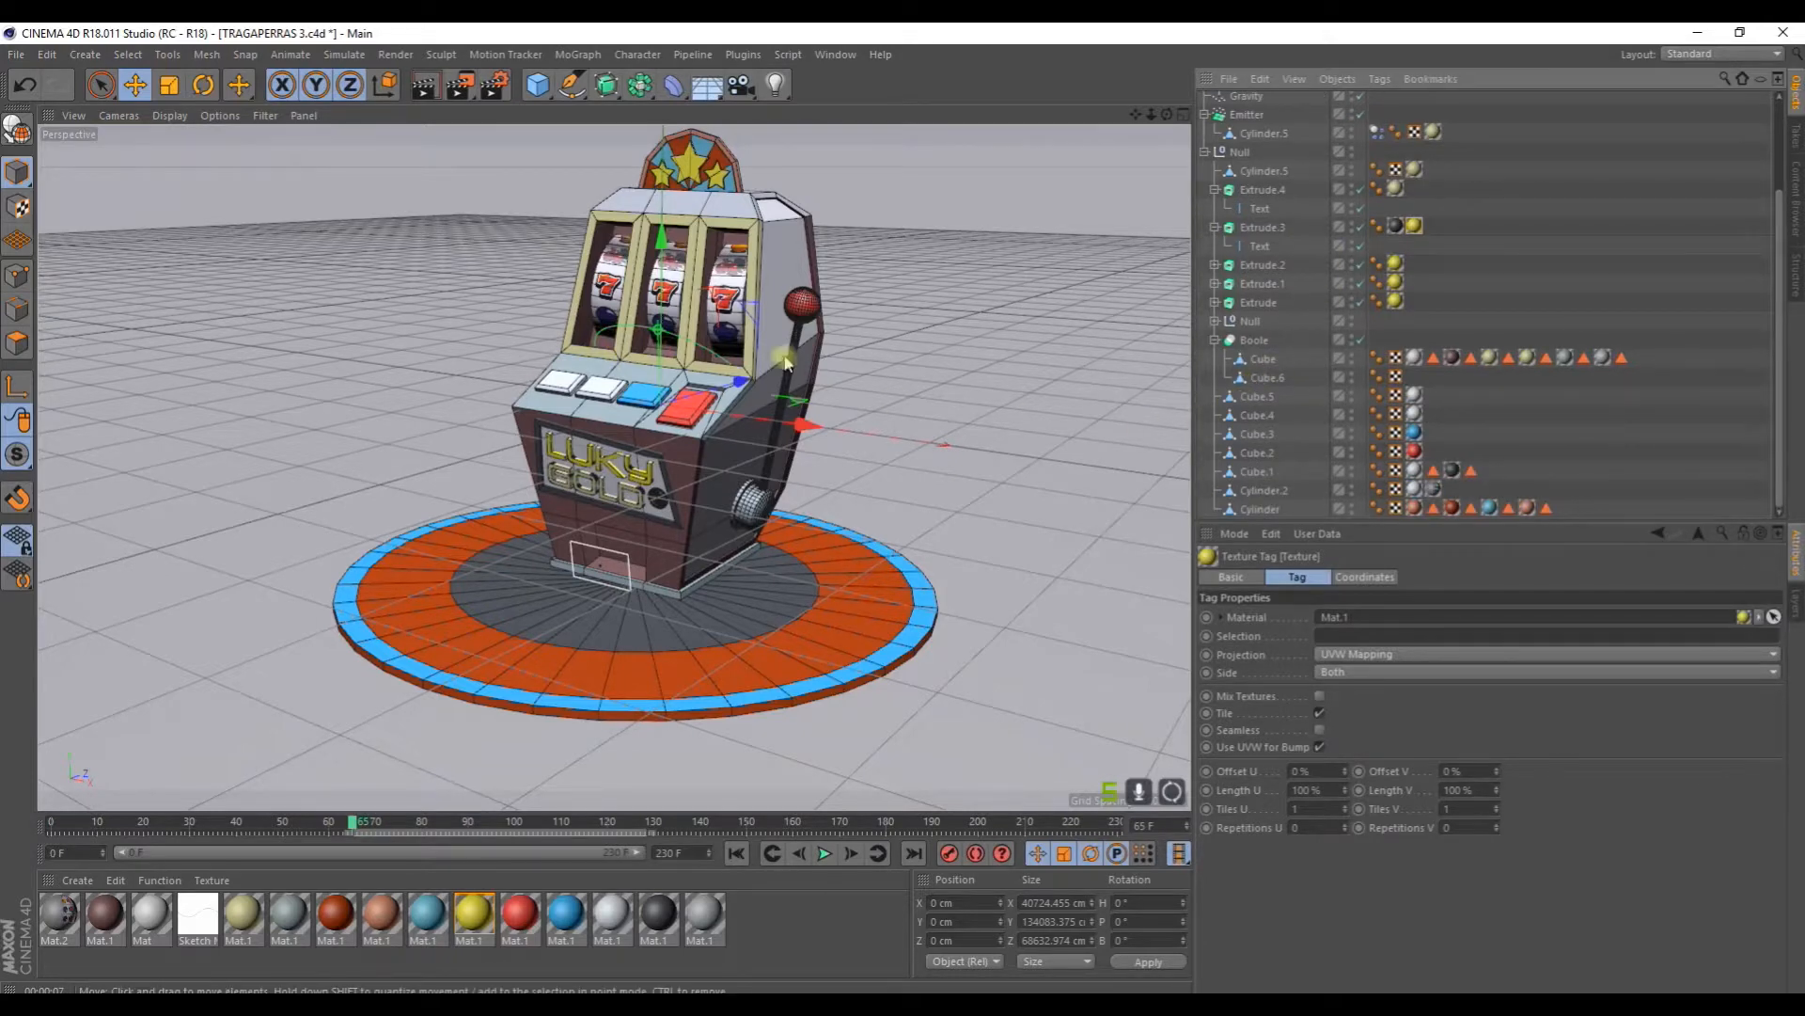
{"action": "left_click", "coordinate": [732, 279]}
{"action": "scroll", "coordinate": [1246, 174], "scroll_direction": "up", "scroll_amount": 3}
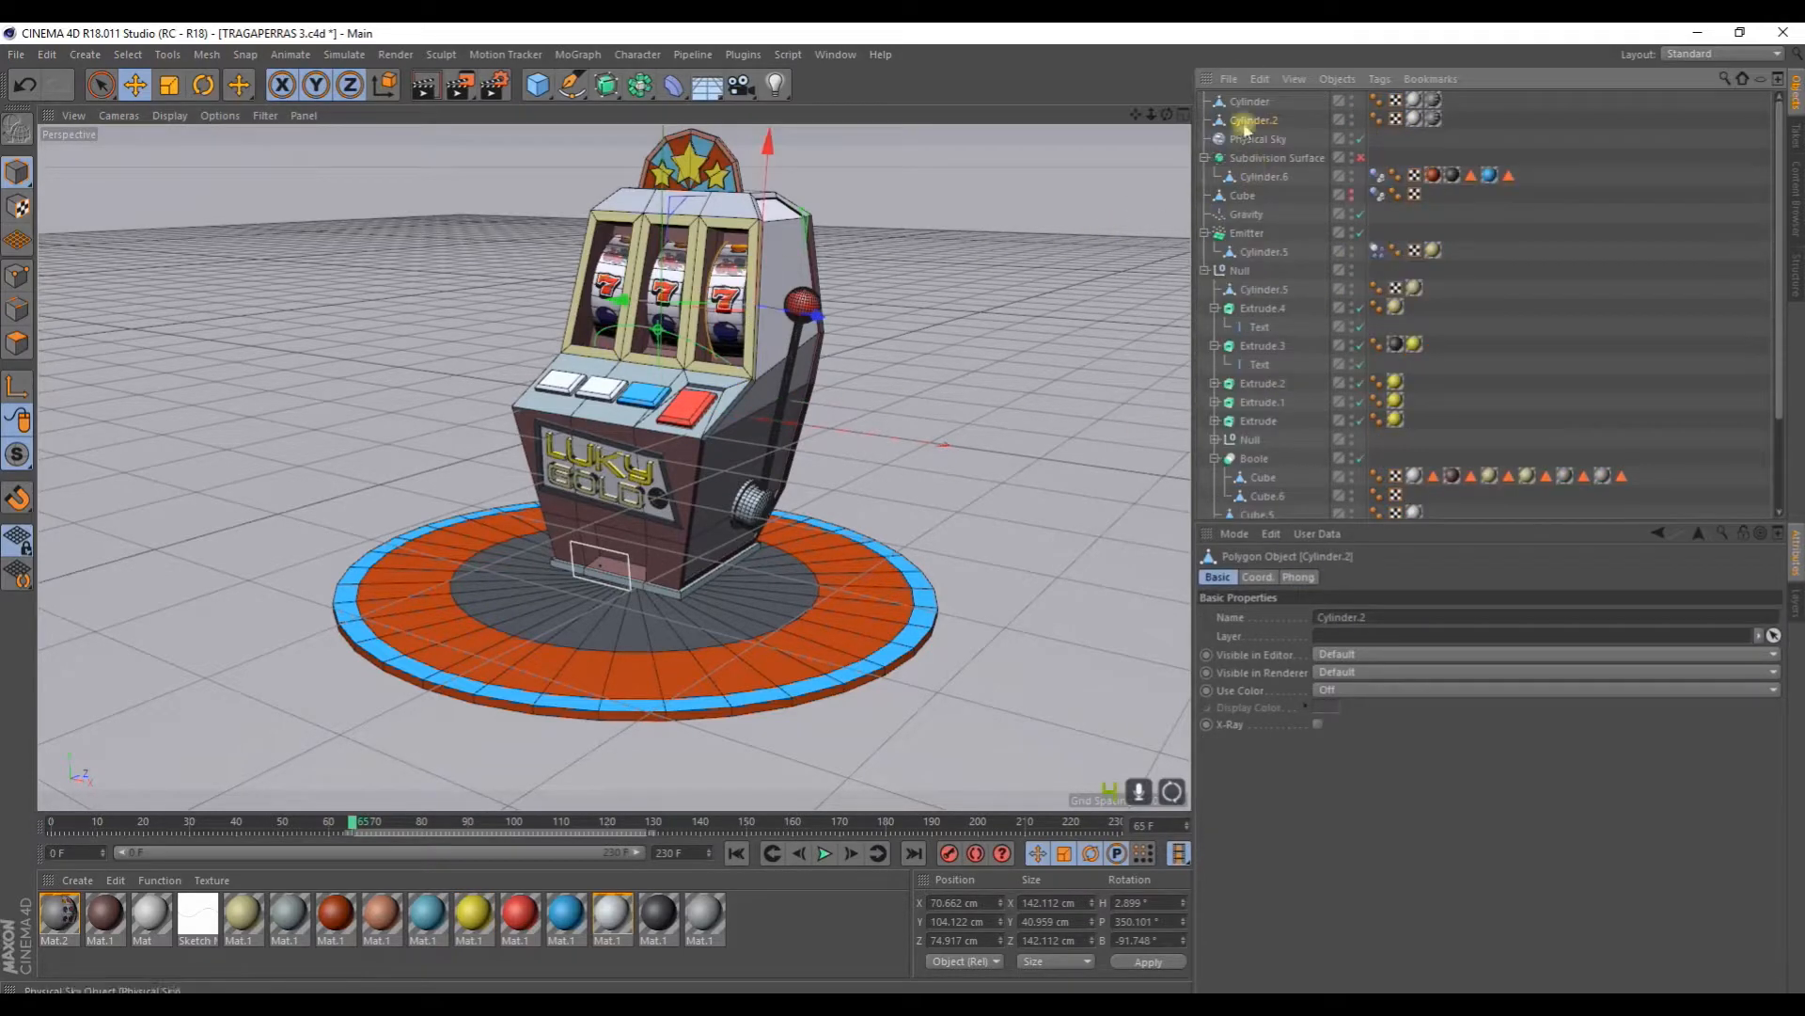
{"action": "left_click", "coordinate": [1249, 104], "text": "ctrl"}
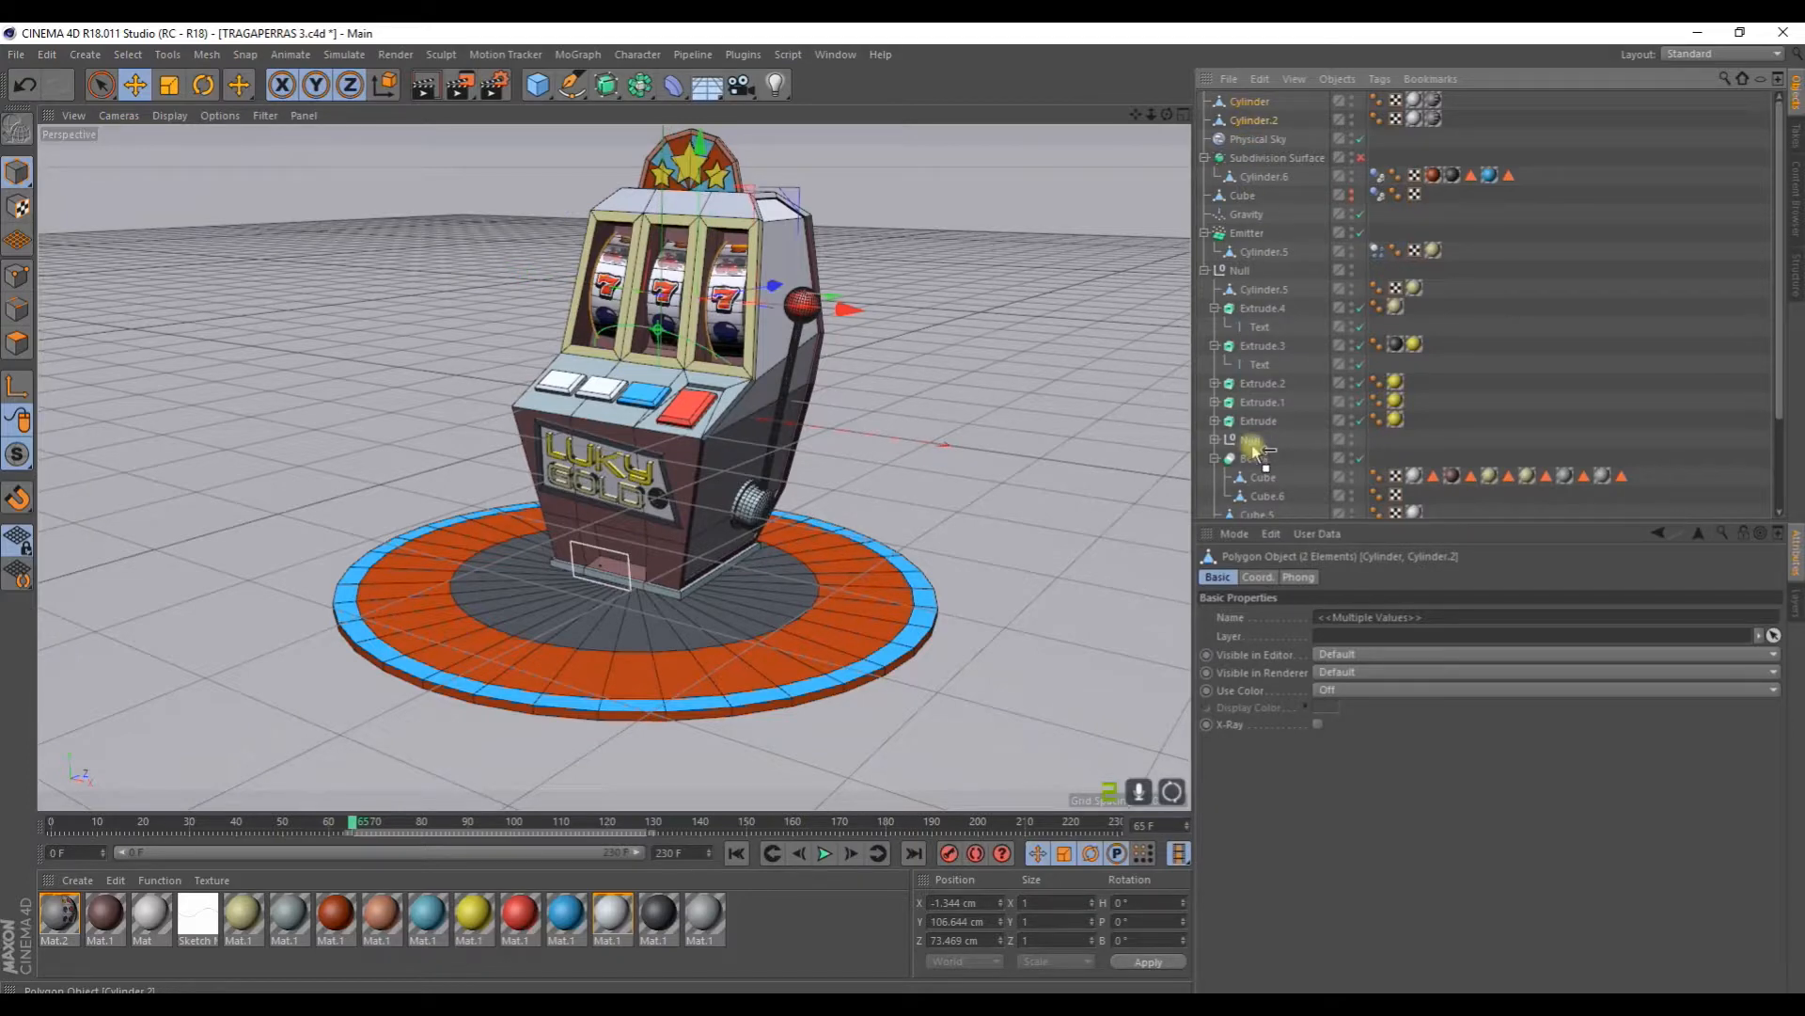
{"action": "left_click_drag", "start_coordinate": [1254, 451], "coordinate": [1255, 451]}
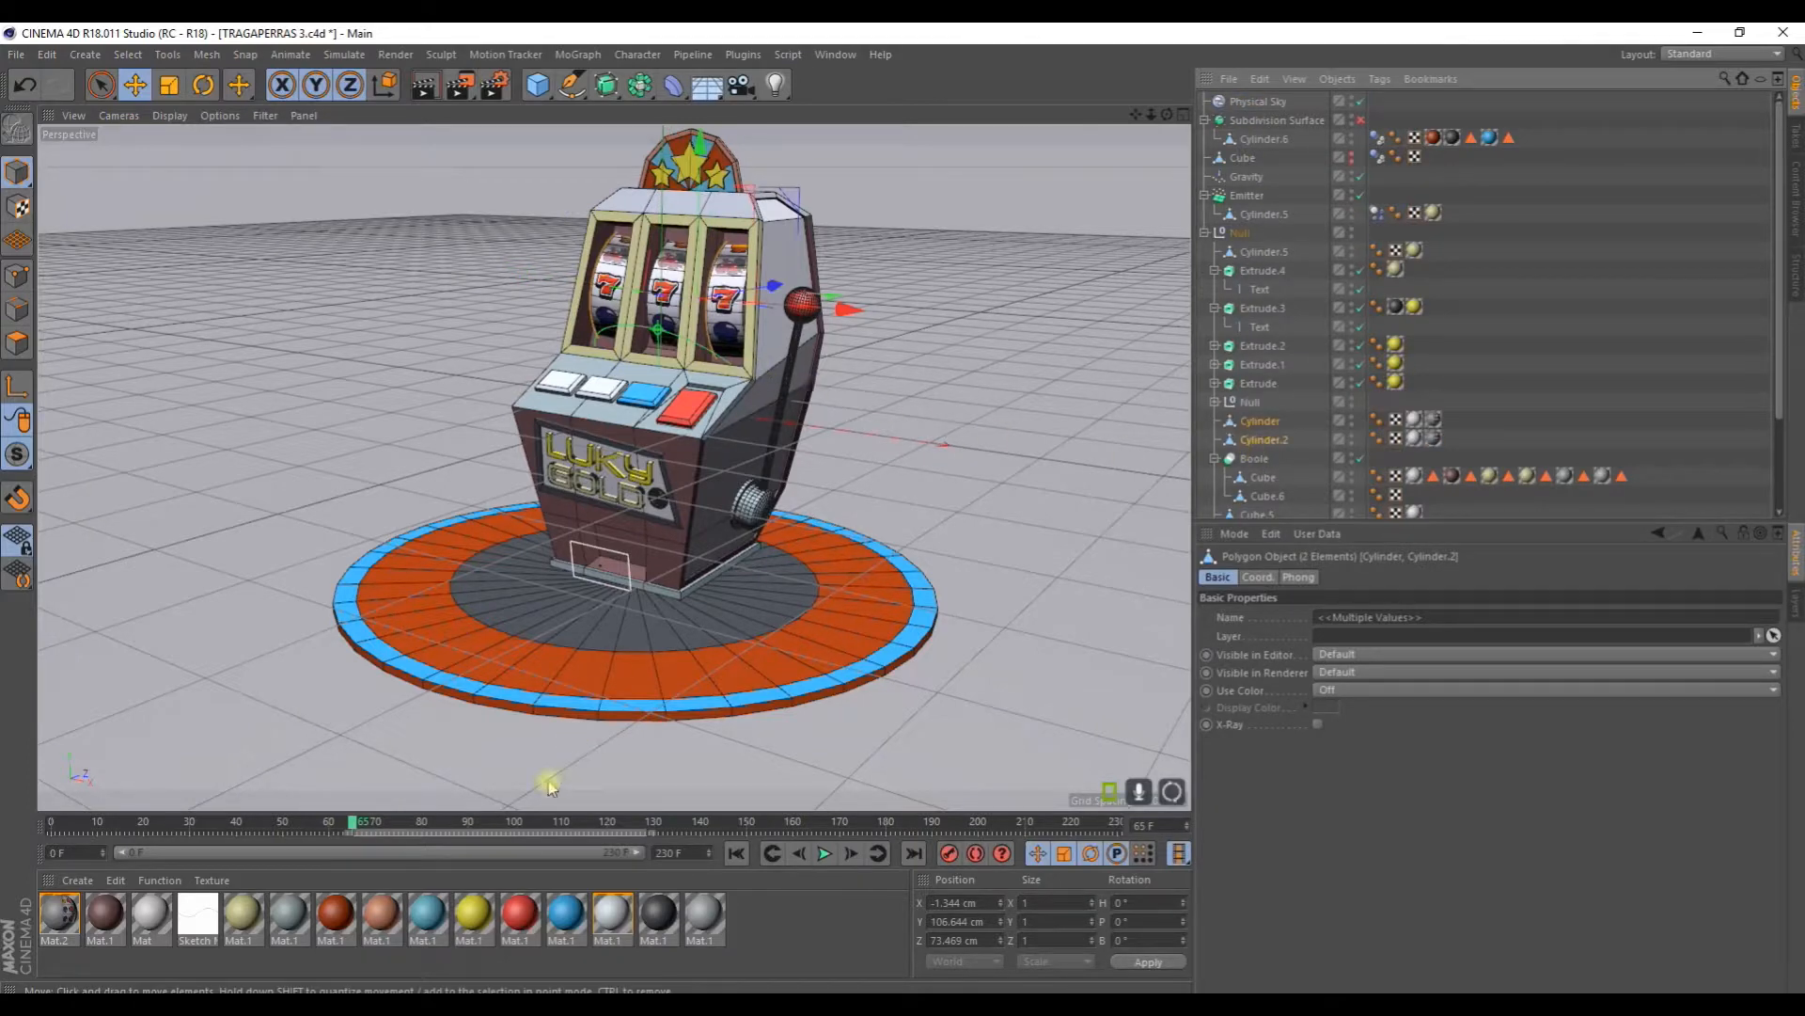
Step: Play the coin animation, stop it and set the timeline to frame 70
{"action": "left_click", "coordinate": [825, 854]}
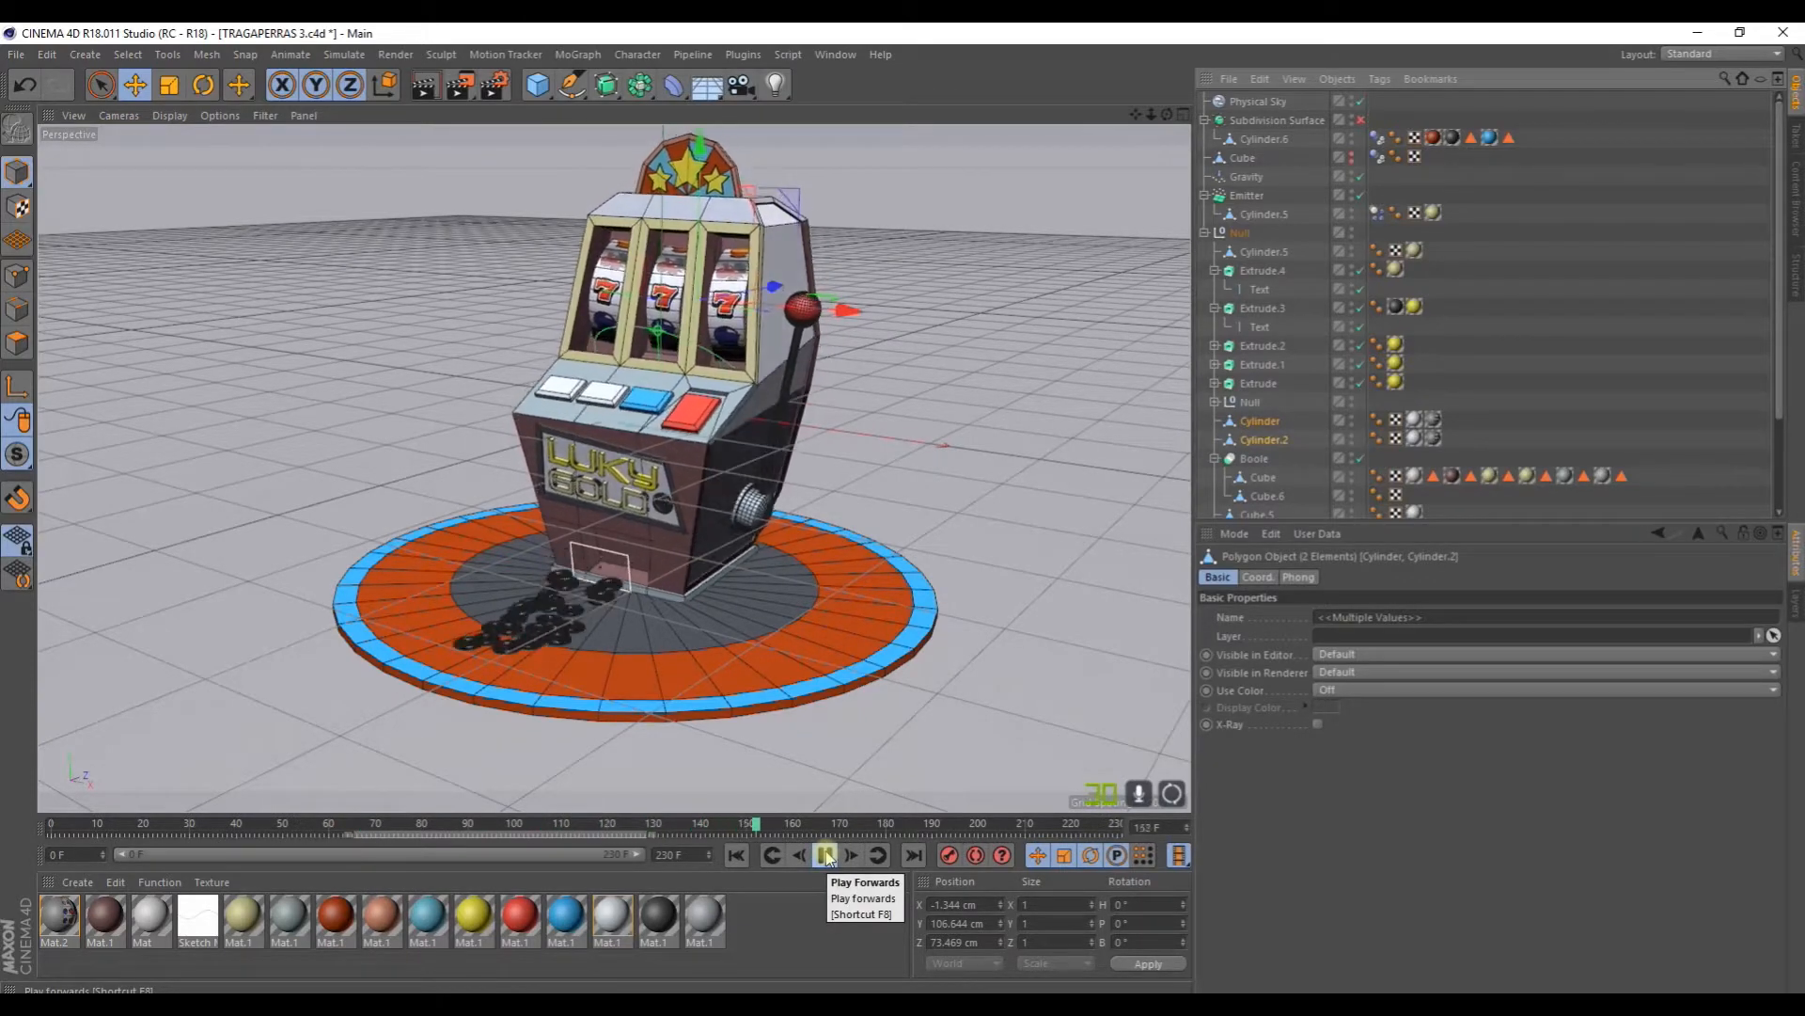
{"action": "left_click", "coordinate": [827, 854]}
{"action": "left_click_drag", "start_coordinate": [871, 825], "coordinate": [338, 786]}
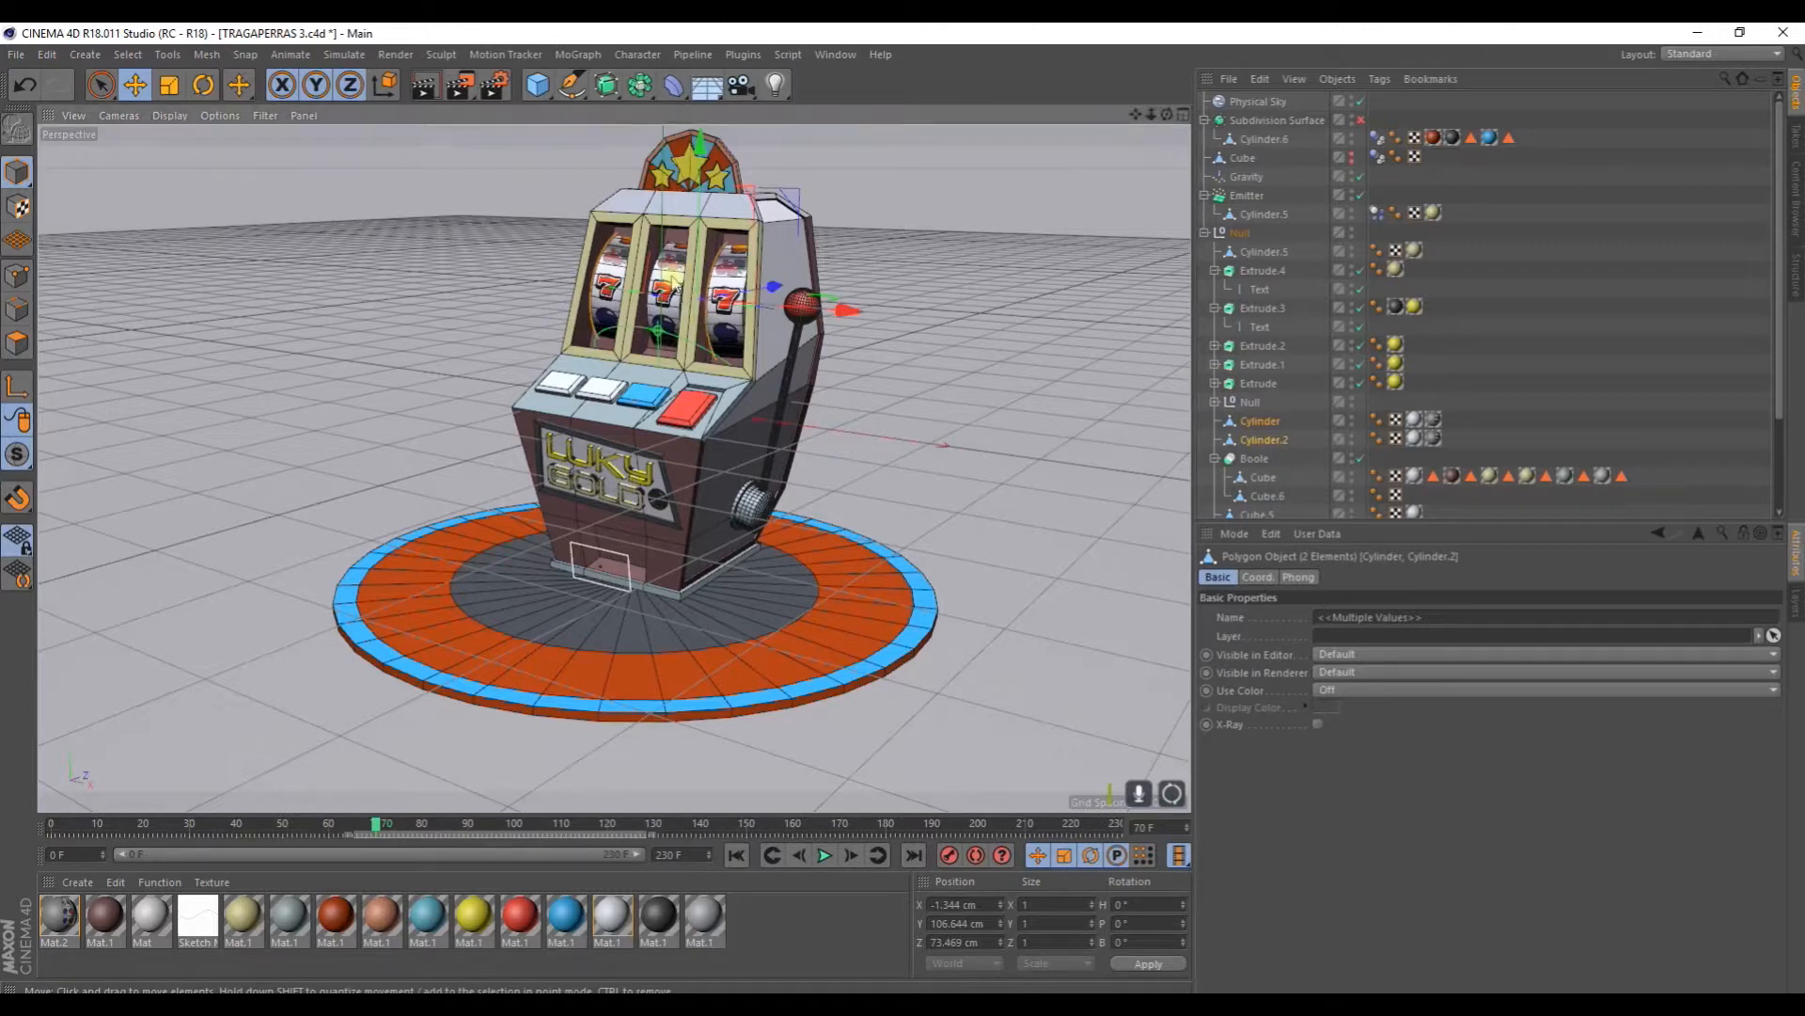
Step: Select all three reels and record a keyframe for their position, scale and rotation at frame 70
{"action": "scroll", "coordinate": [674, 298], "scroll_direction": "up", "scroll_amount": 4}
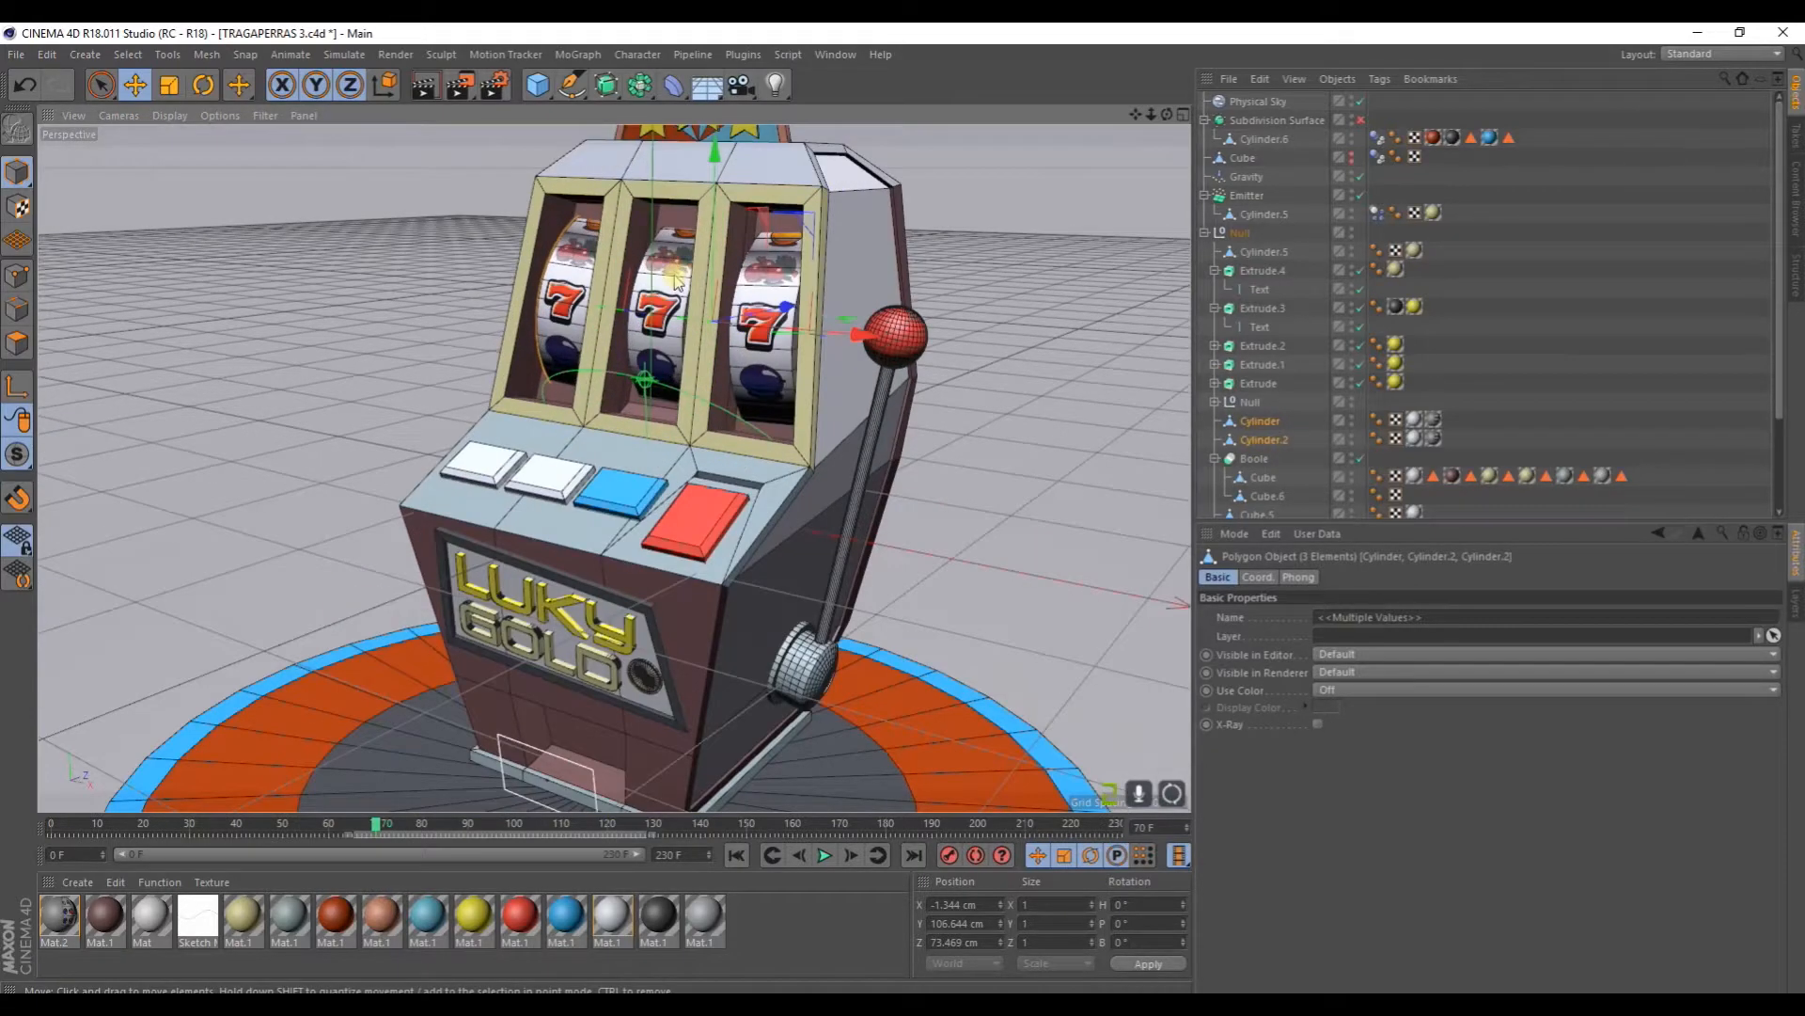
{"action": "left_click", "coordinate": [784, 299]}
{"action": "left_click", "coordinate": [682, 284], "text": "shift"}
{"action": "left_click", "coordinate": [580, 294], "text": "shift"}
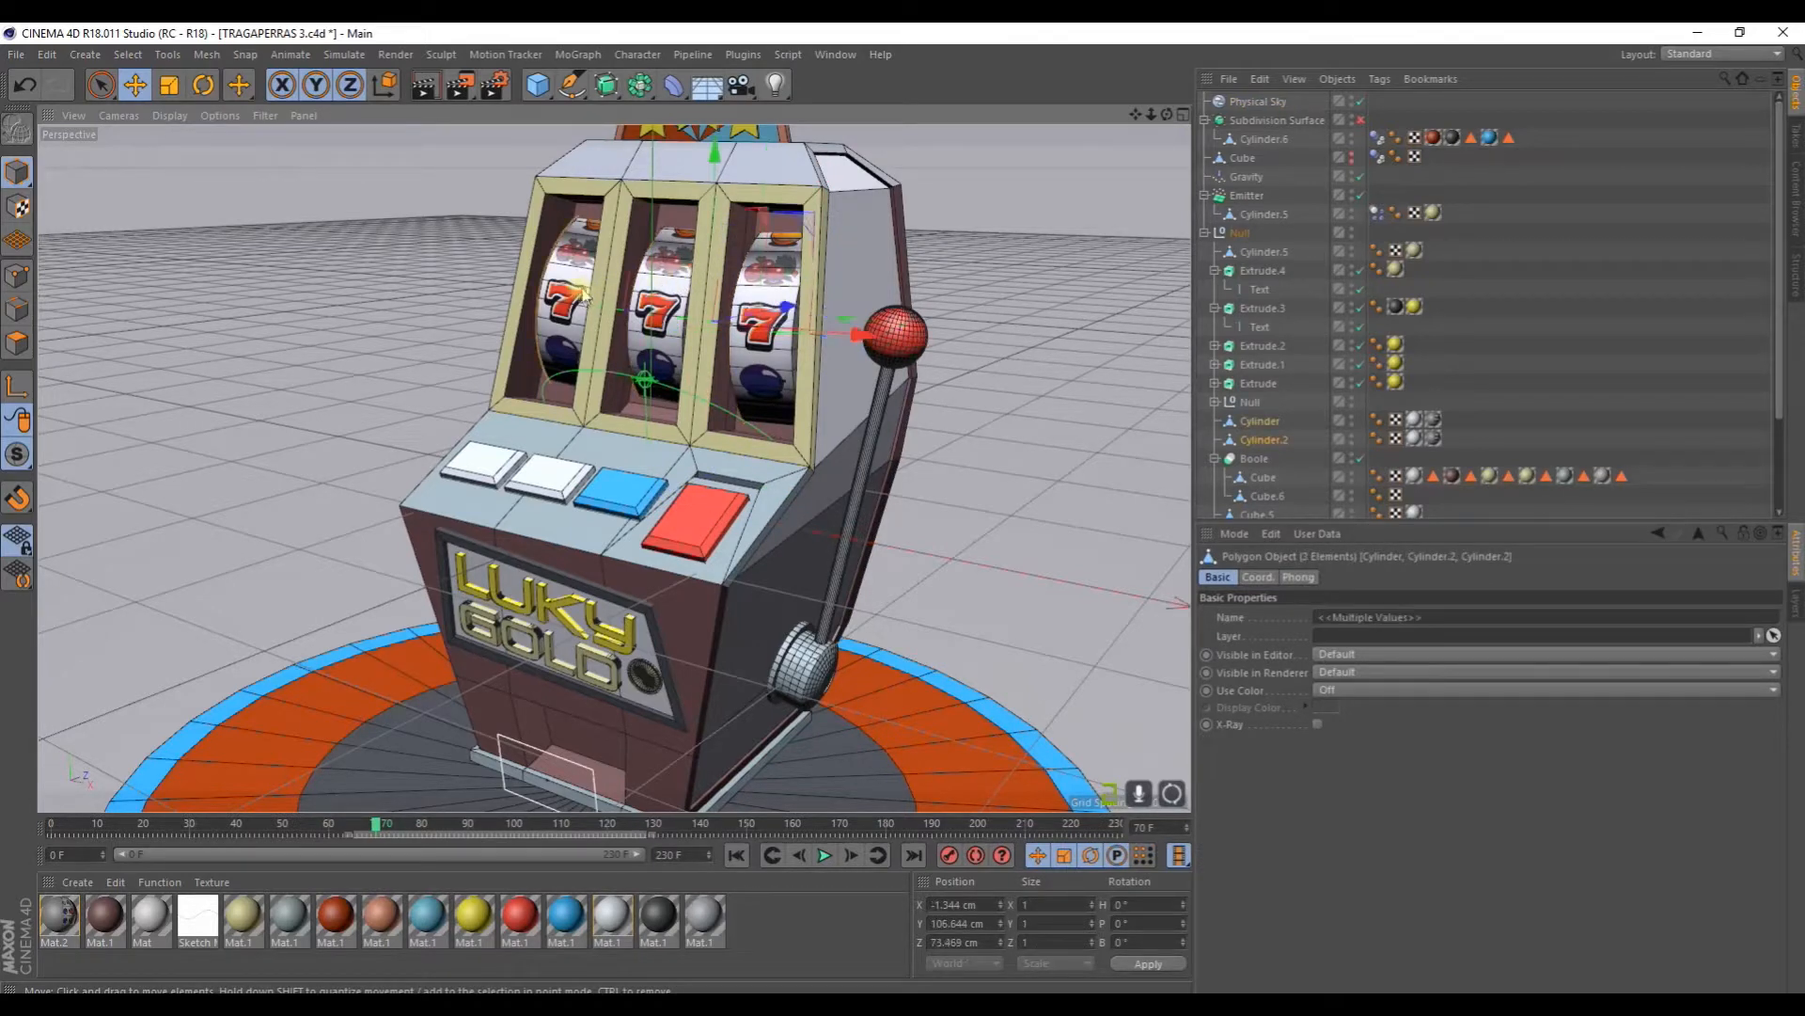
{"action": "left_click", "coordinate": [953, 854]}
{"action": "scroll", "coordinate": [1275, 423], "scroll_direction": "down", "scroll_amount": 3}
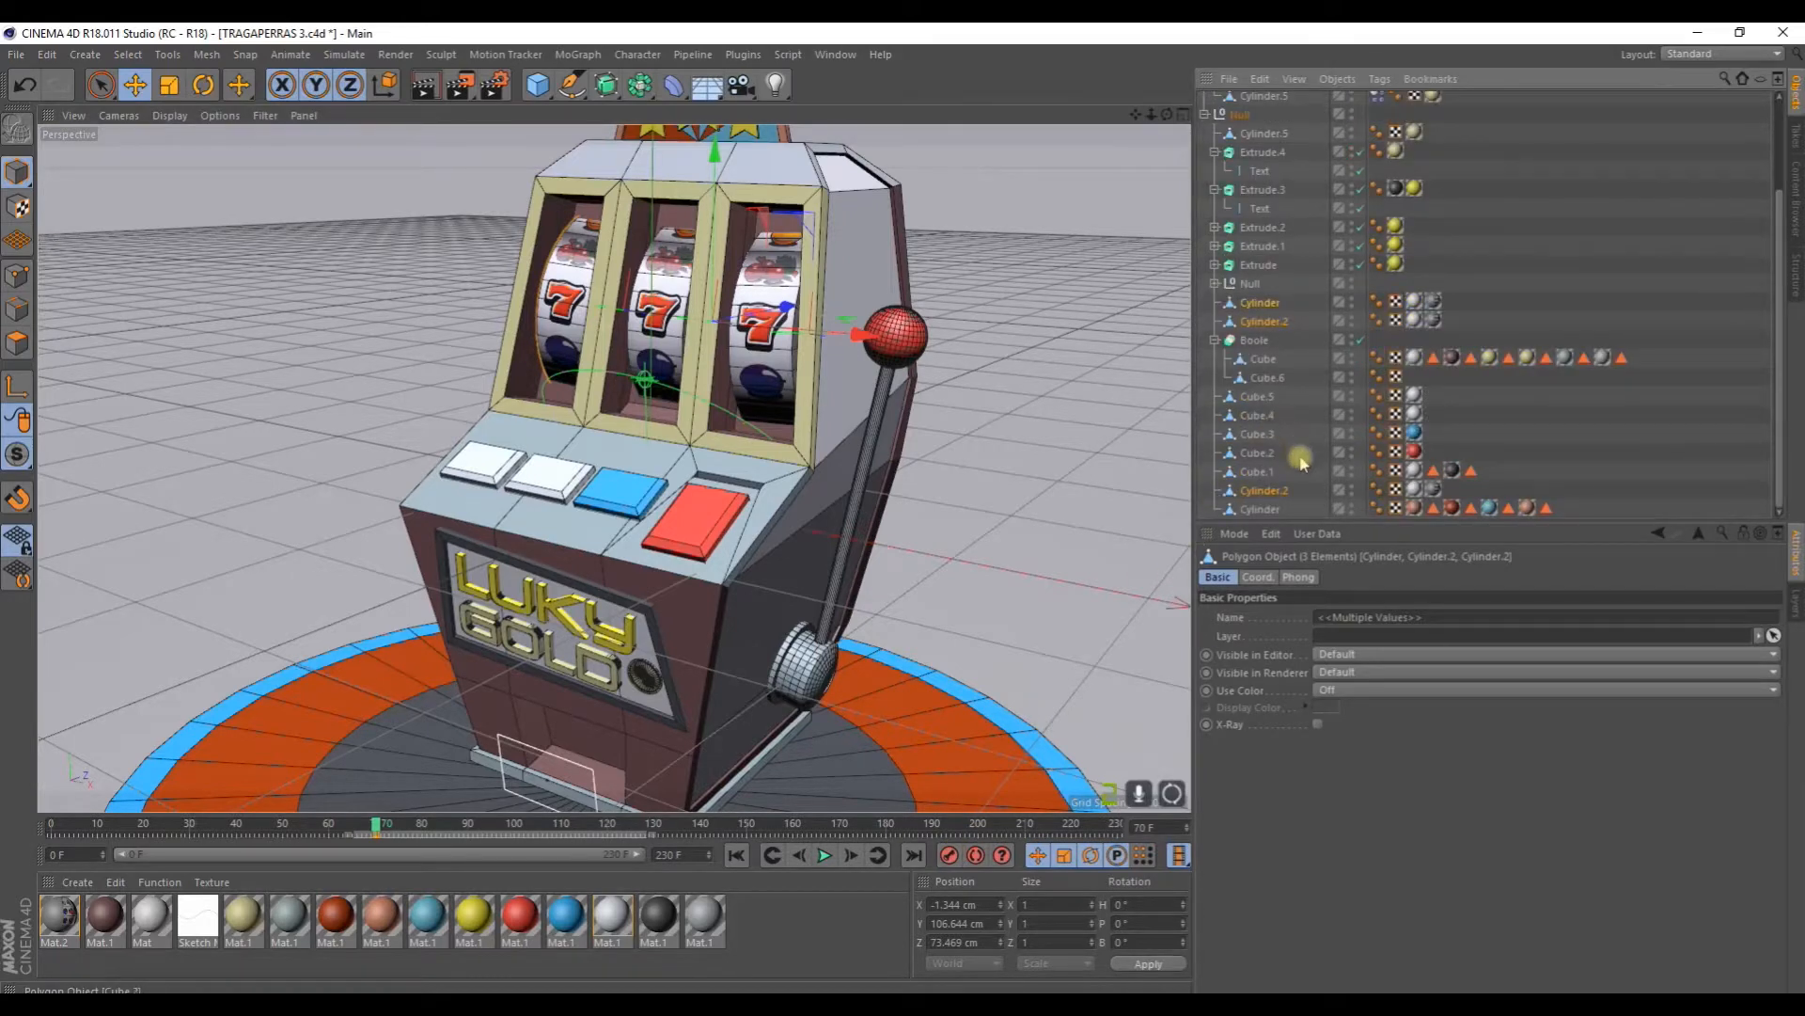
{"action": "left_click", "coordinate": [1258, 578]}
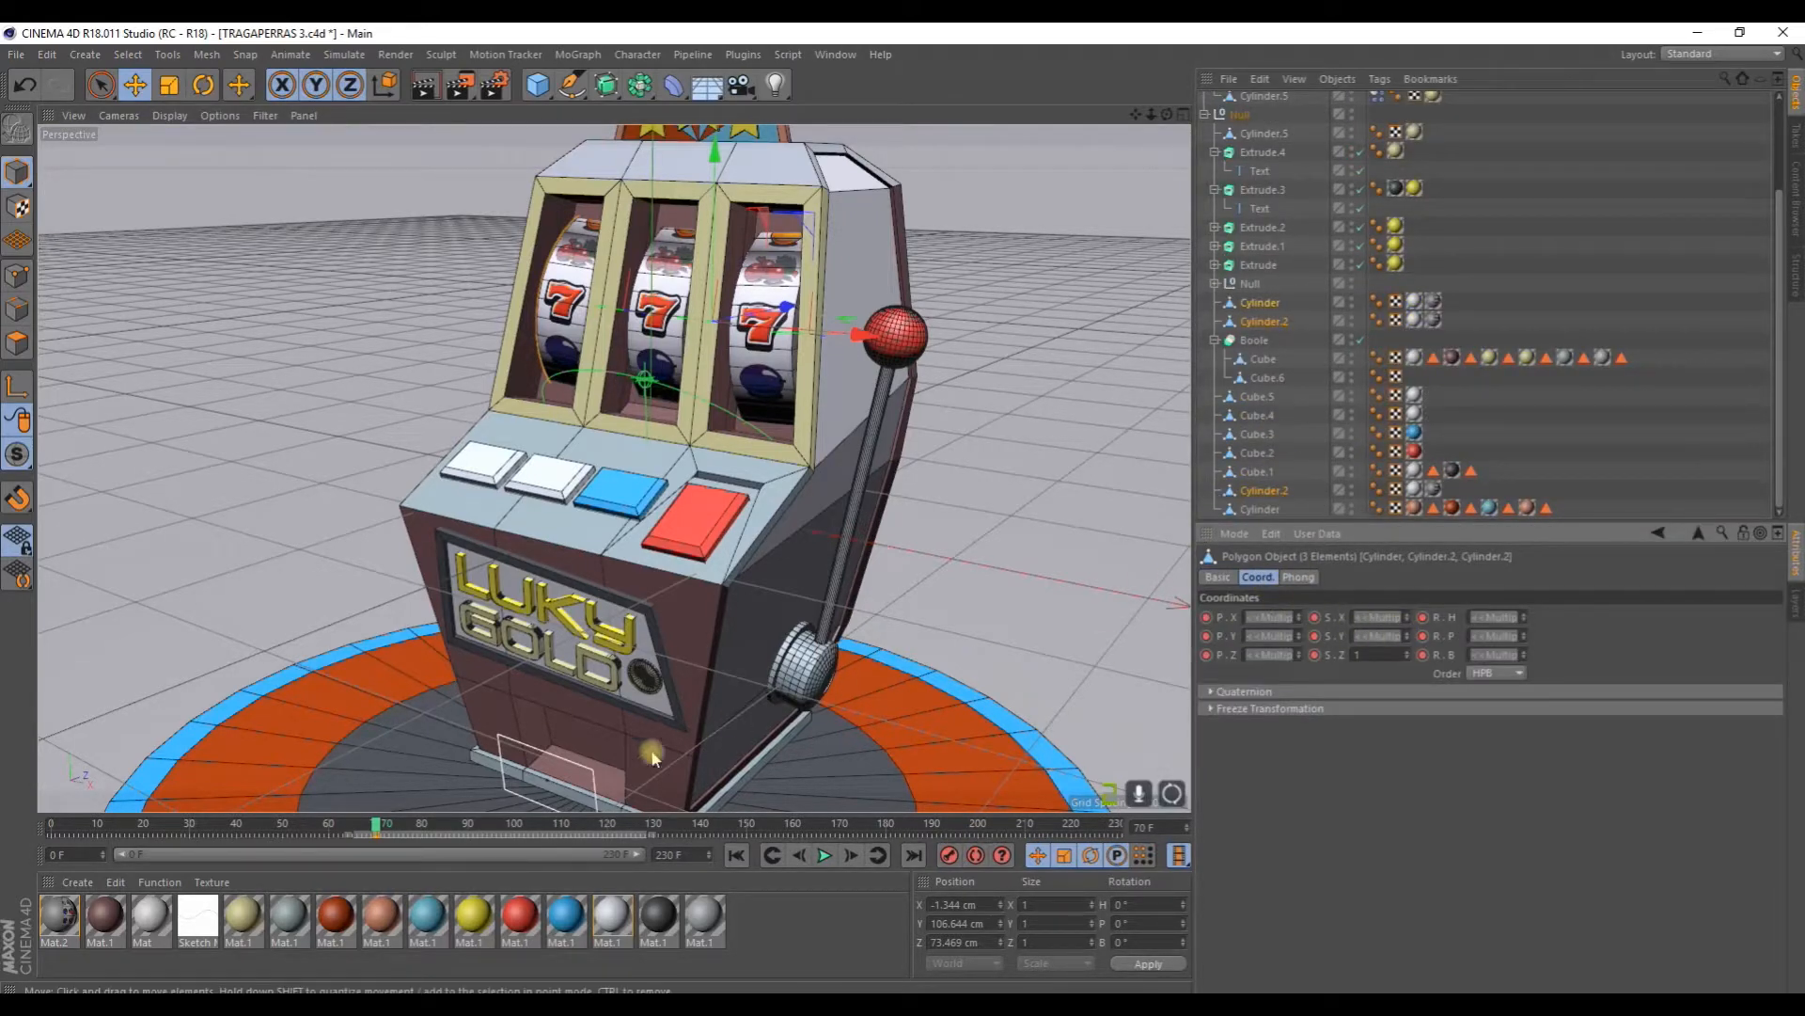
Step: Spin the reels forward at frame 100, bringing the lever-side reel's pitch rotation to about 614.7°
{"action": "left_click", "coordinate": [385, 830]}
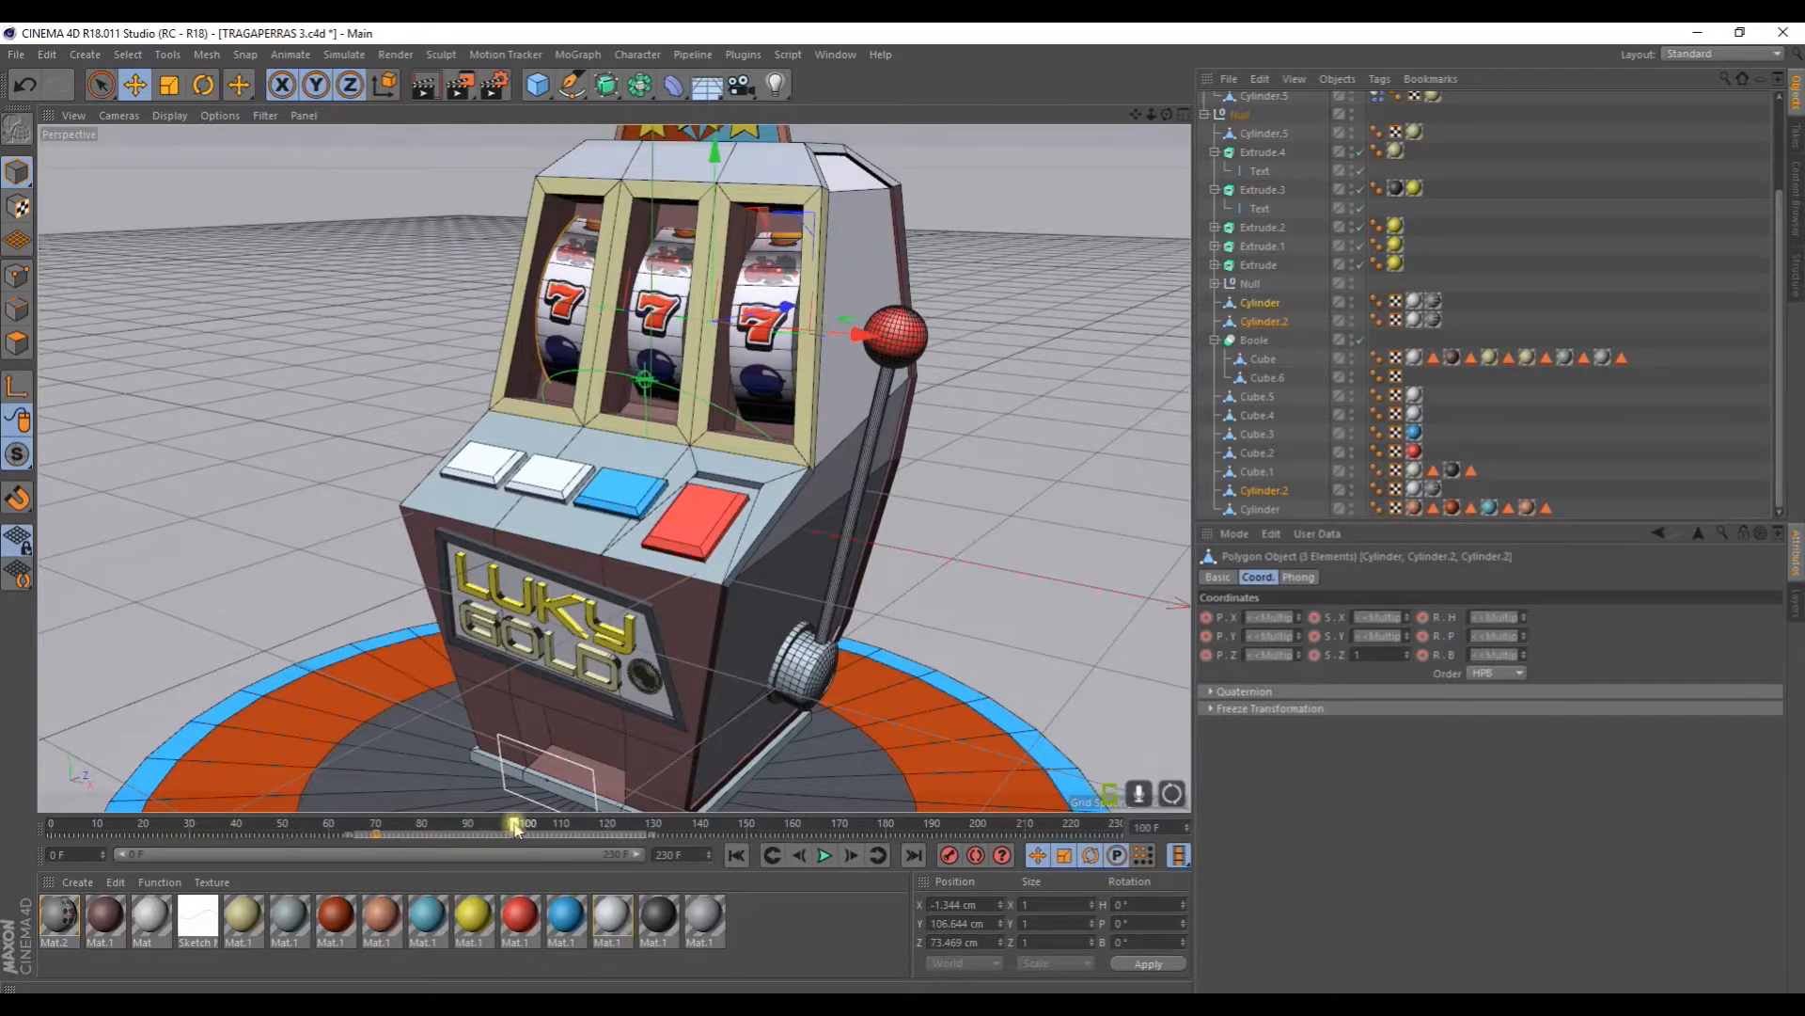
{"action": "left_click", "coordinate": [200, 85]}
{"action": "left_click_drag", "start_coordinate": [677, 280], "coordinate": [786, 129]}
{"action": "left_click_drag", "start_coordinate": [376, 830], "coordinate": [517, 828]}
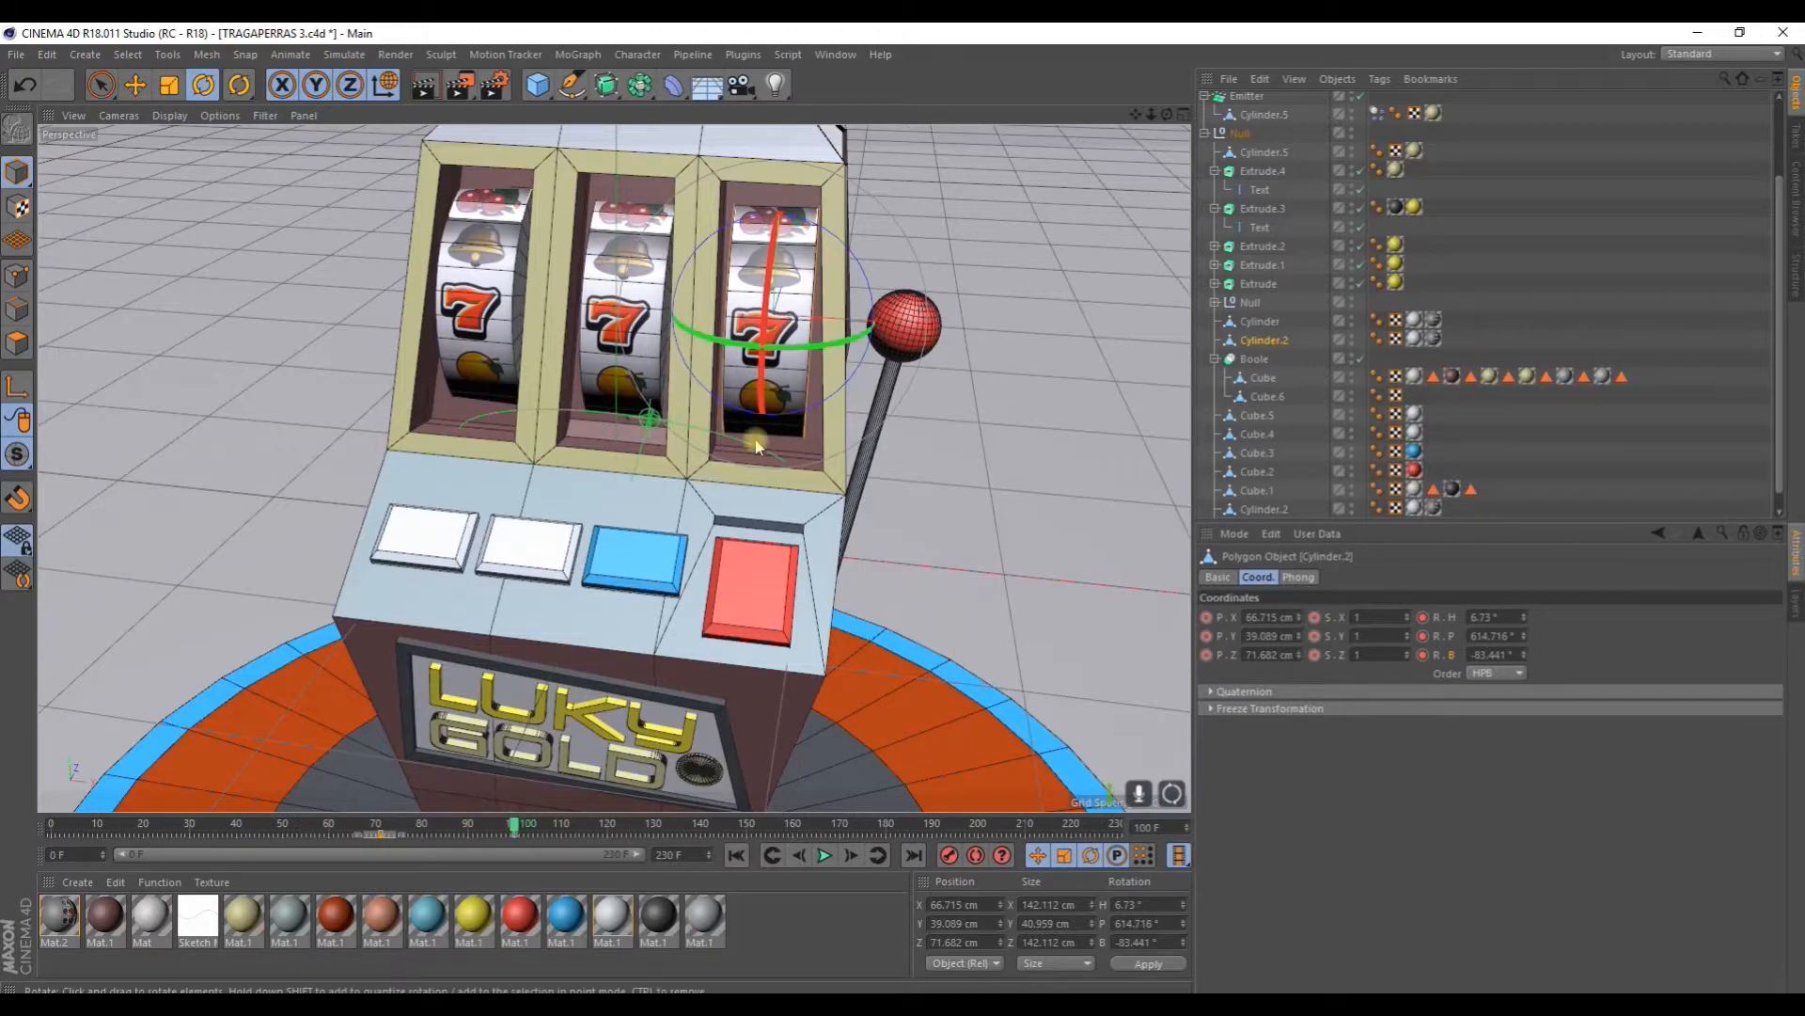
Step: Render a viewport preview of the whole slot machine on its round base
{"action": "scroll", "coordinate": [756, 442], "scroll_direction": "down", "scroll_amount": 8}
{"action": "left_click_drag", "start_coordinate": [751, 546], "coordinate": [646, 503], "text": "alt"}
{"action": "scroll", "coordinate": [658, 508], "scroll_direction": "up", "scroll_amount": 2}
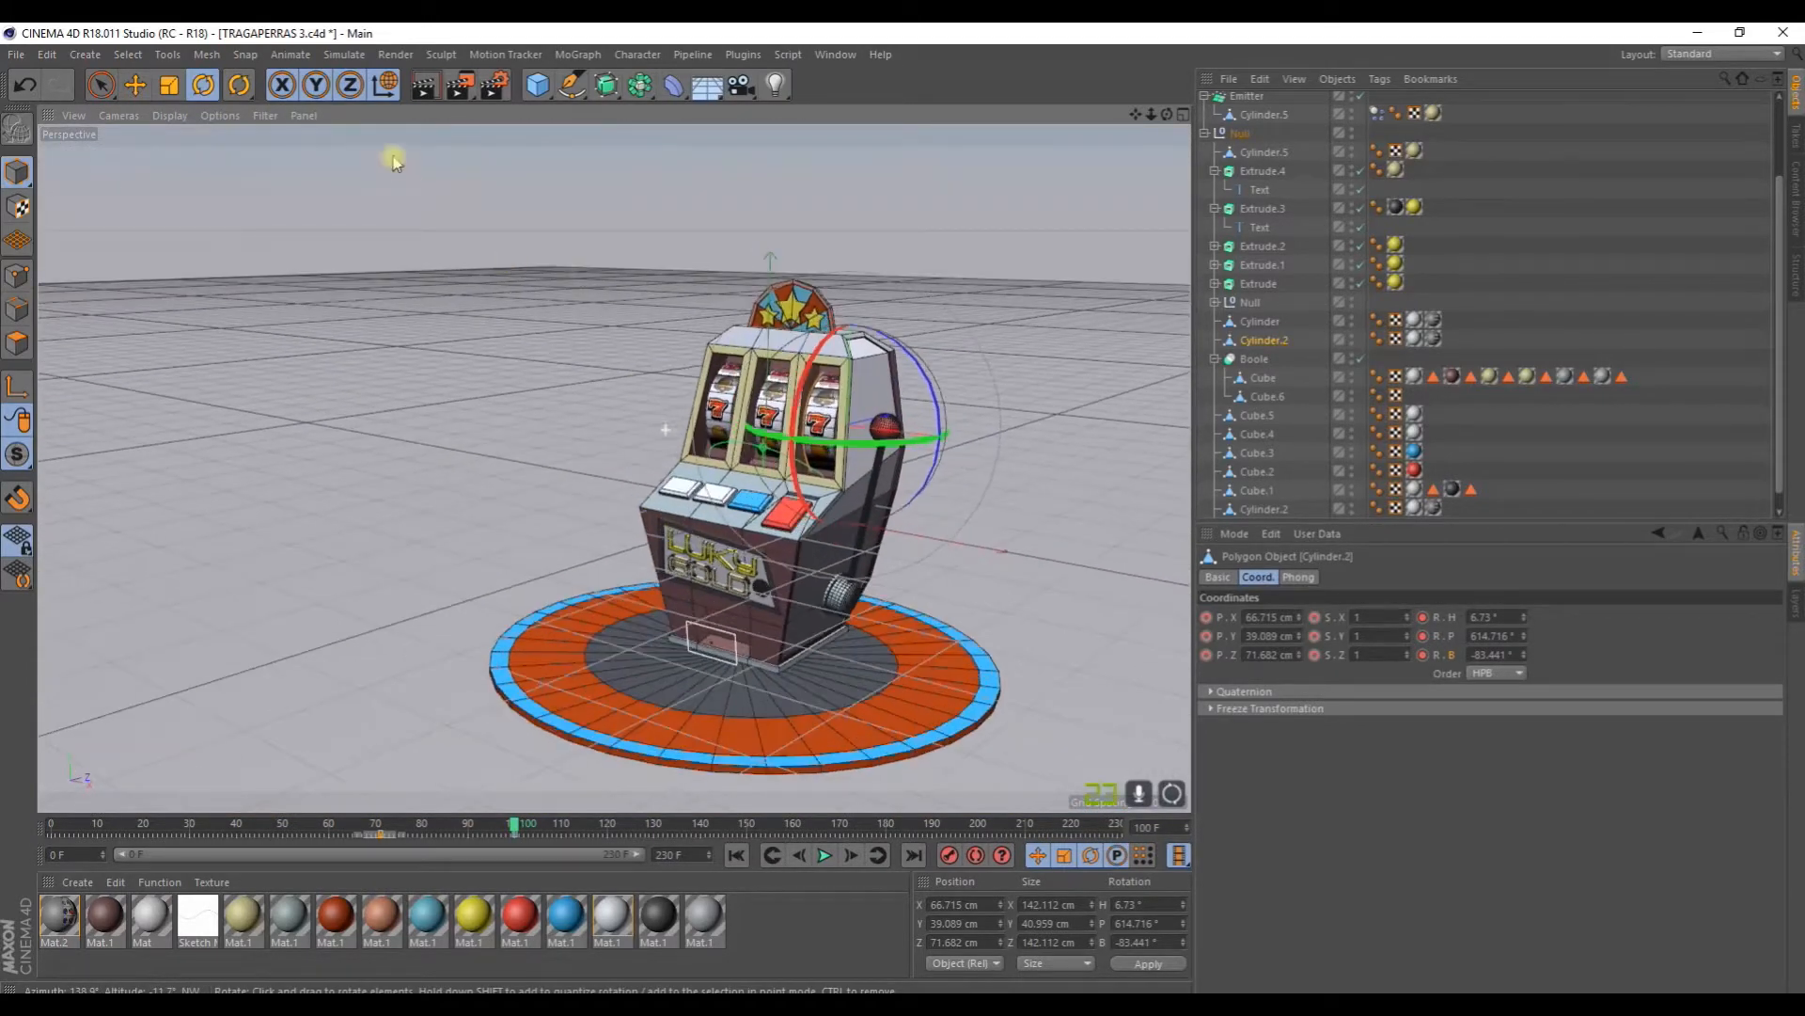
{"action": "left_click", "coordinate": [425, 86]}
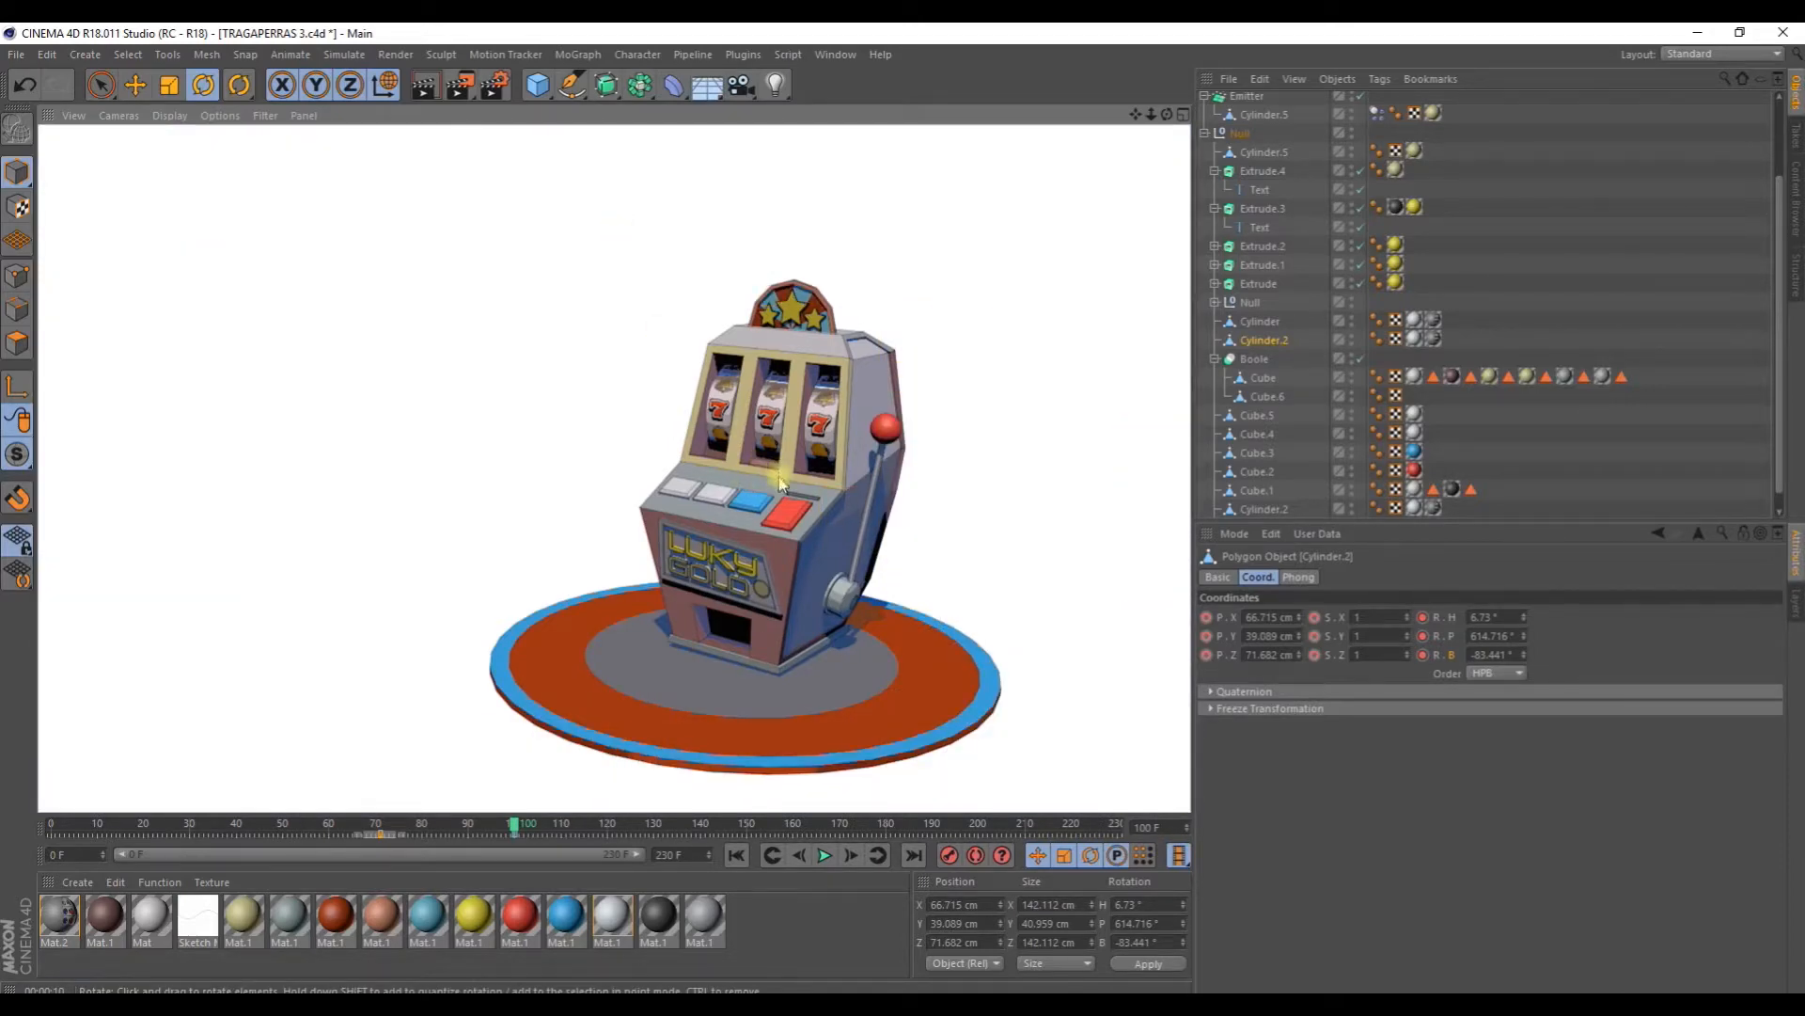
Step: Select the Physical Sky and review its sky and sun settings
{"action": "left_click_drag", "start_coordinate": [708, 557], "coordinate": [918, 561], "text": "alt"}
{"action": "scroll", "coordinate": [784, 539], "scroll_direction": "up", "scroll_amount": 3}
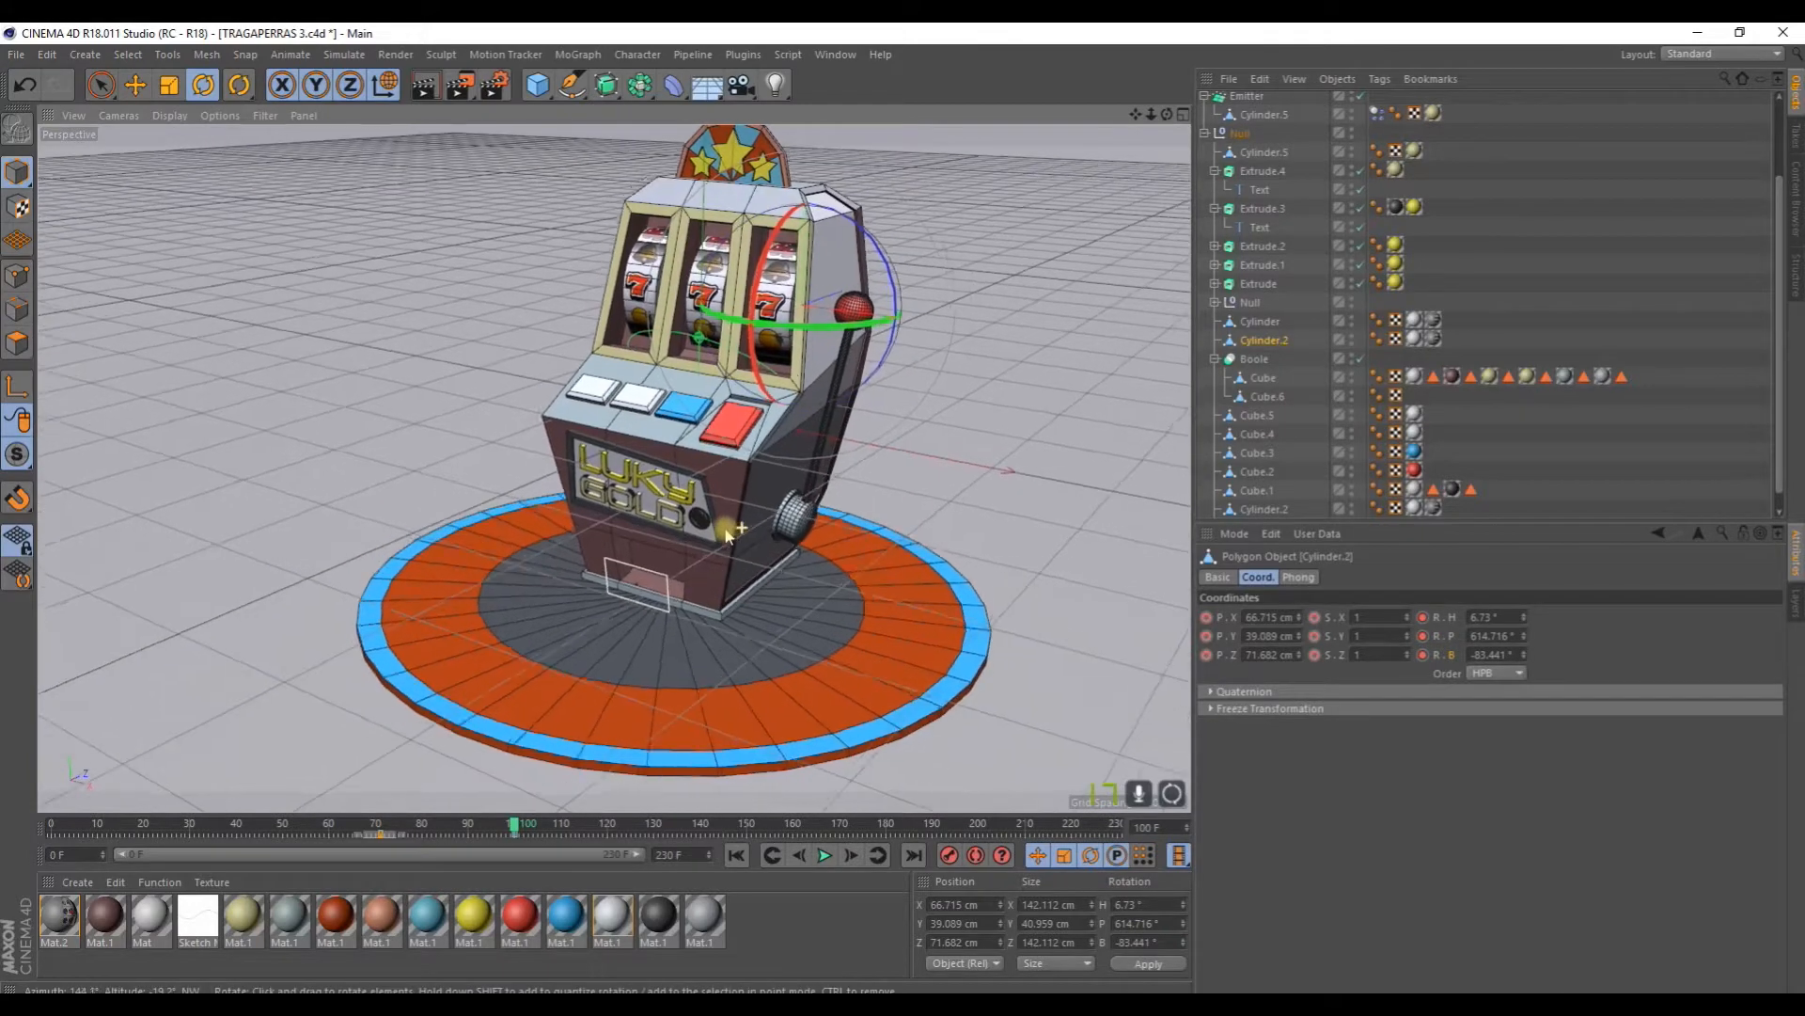
{"action": "scroll", "coordinate": [663, 599], "scroll_direction": "up", "scroll_amount": 2}
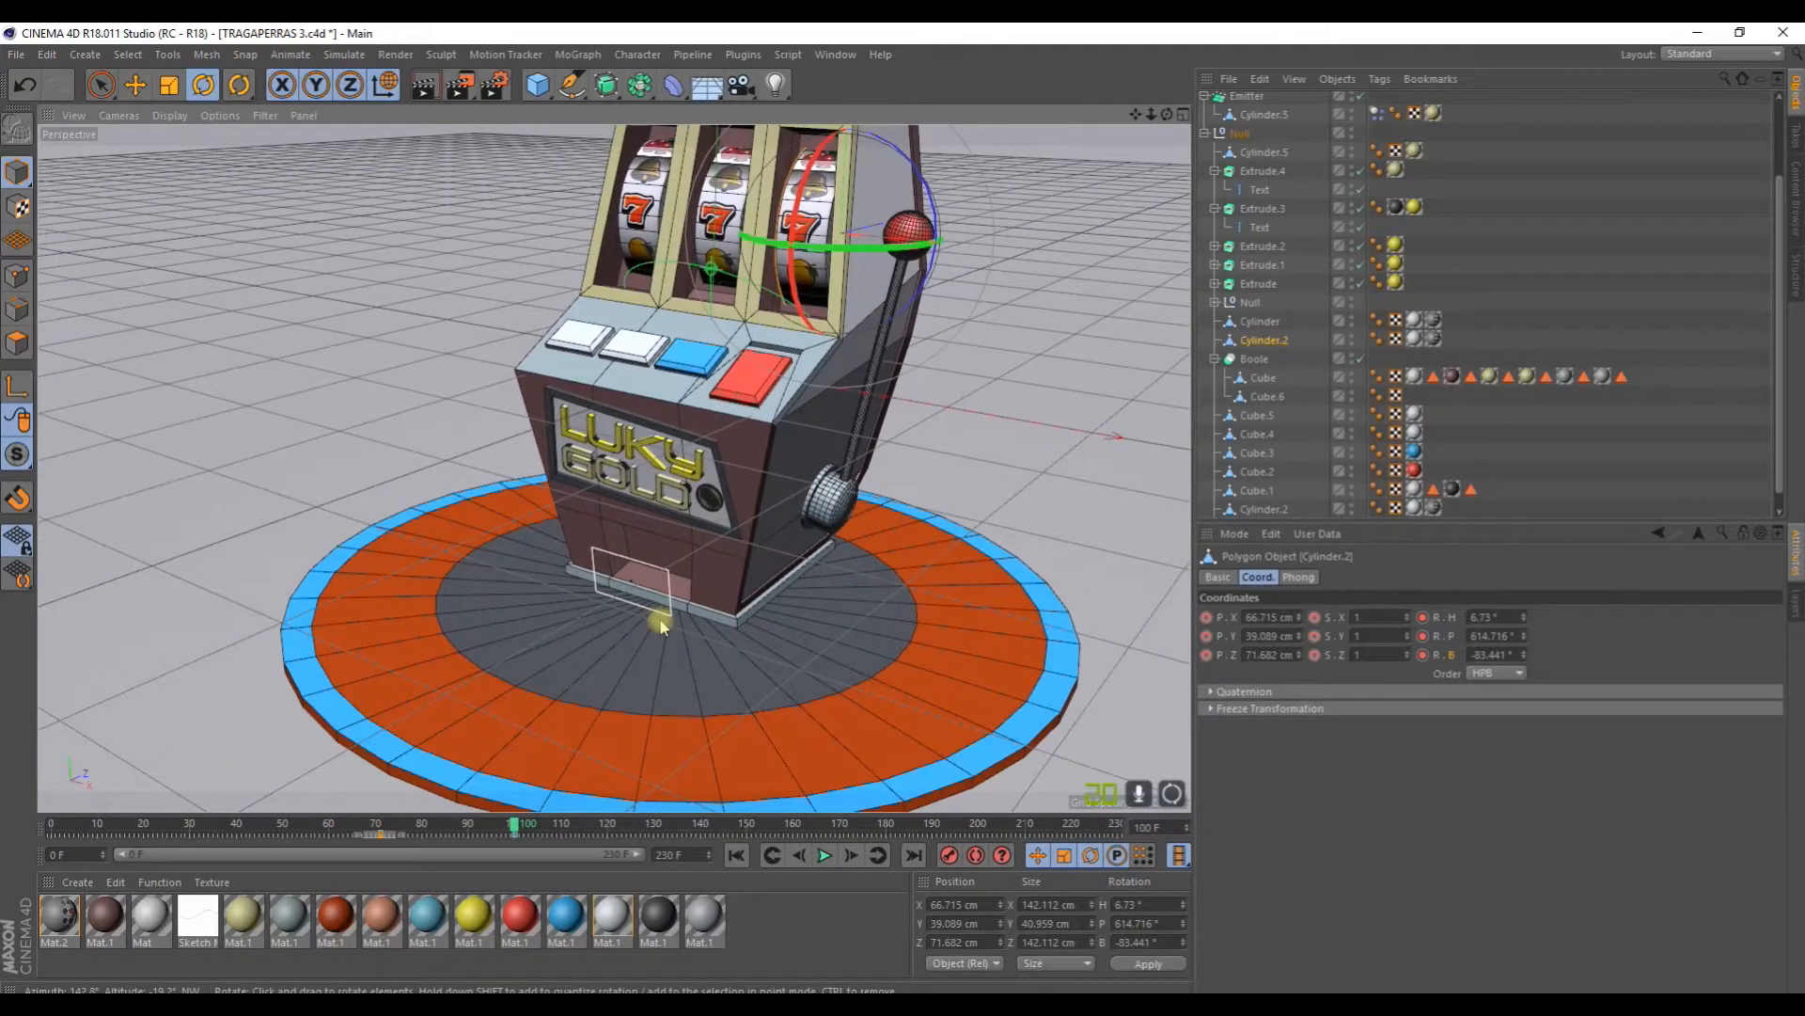
{"action": "scroll", "coordinate": [661, 626], "scroll_direction": "down", "scroll_amount": 2}
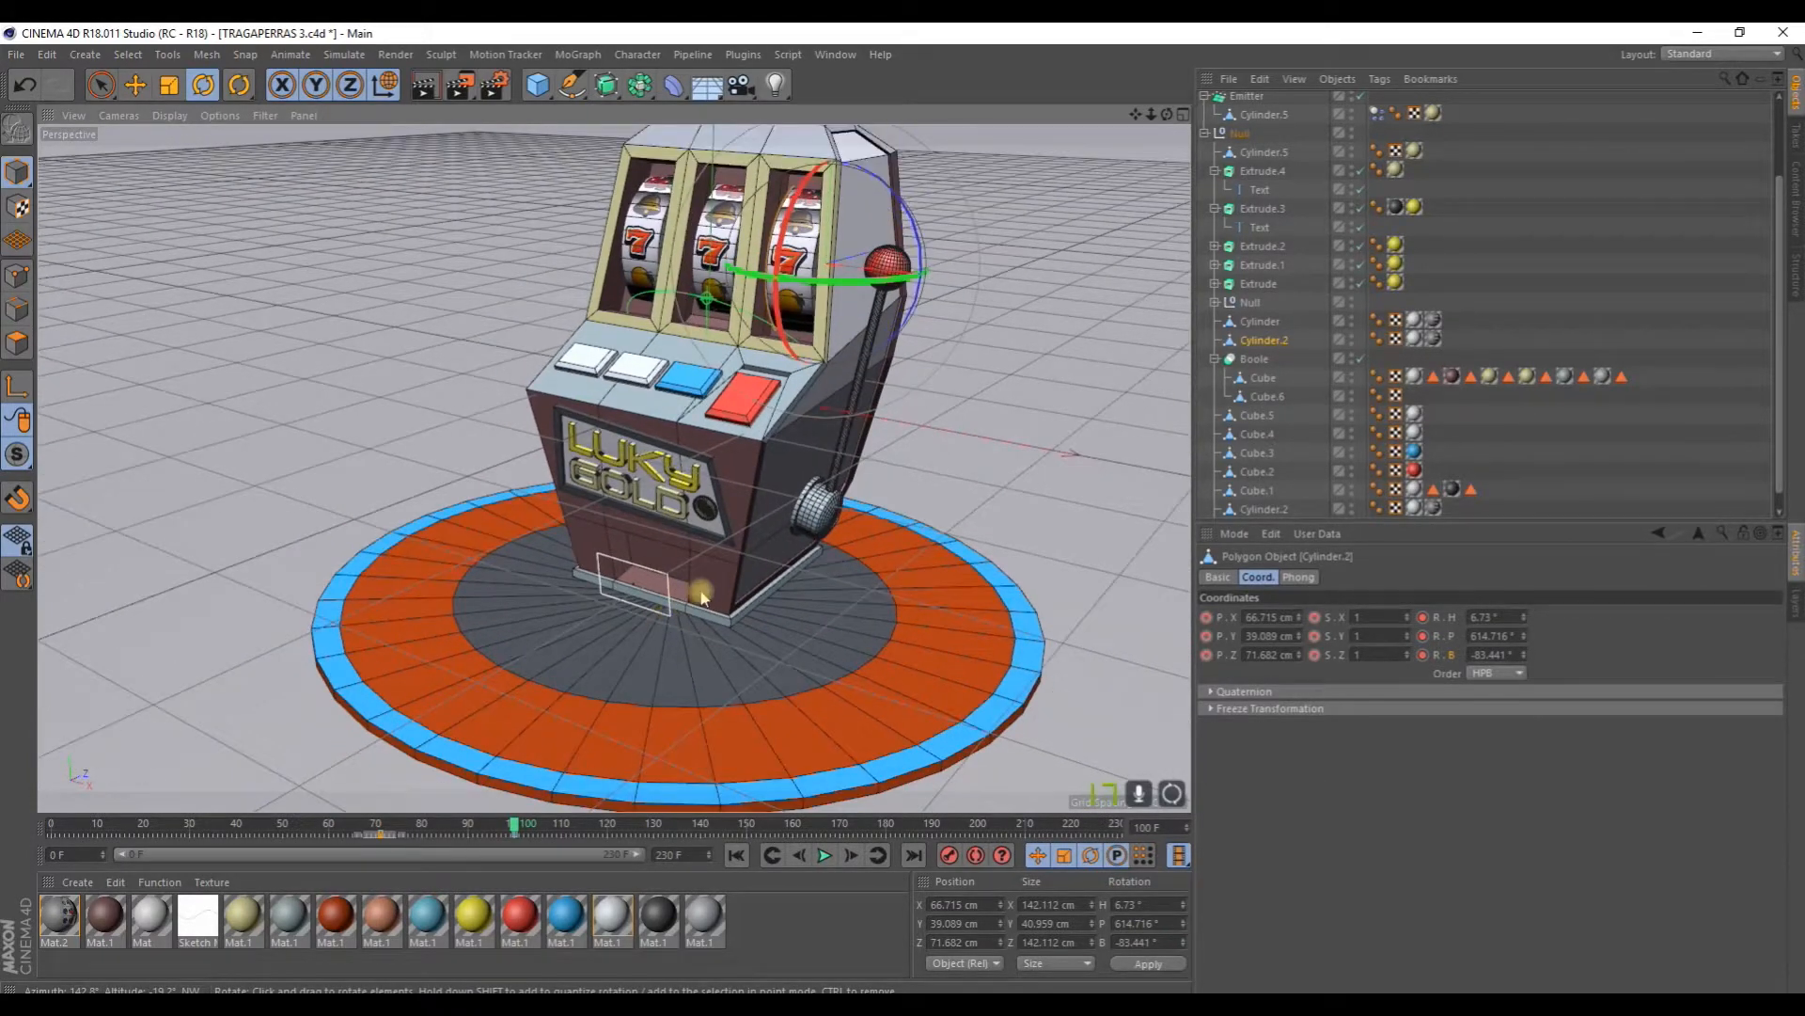
{"action": "middle_click_drag", "start_coordinate": [701, 595], "coordinate": [645, 585], "text": "alt"}
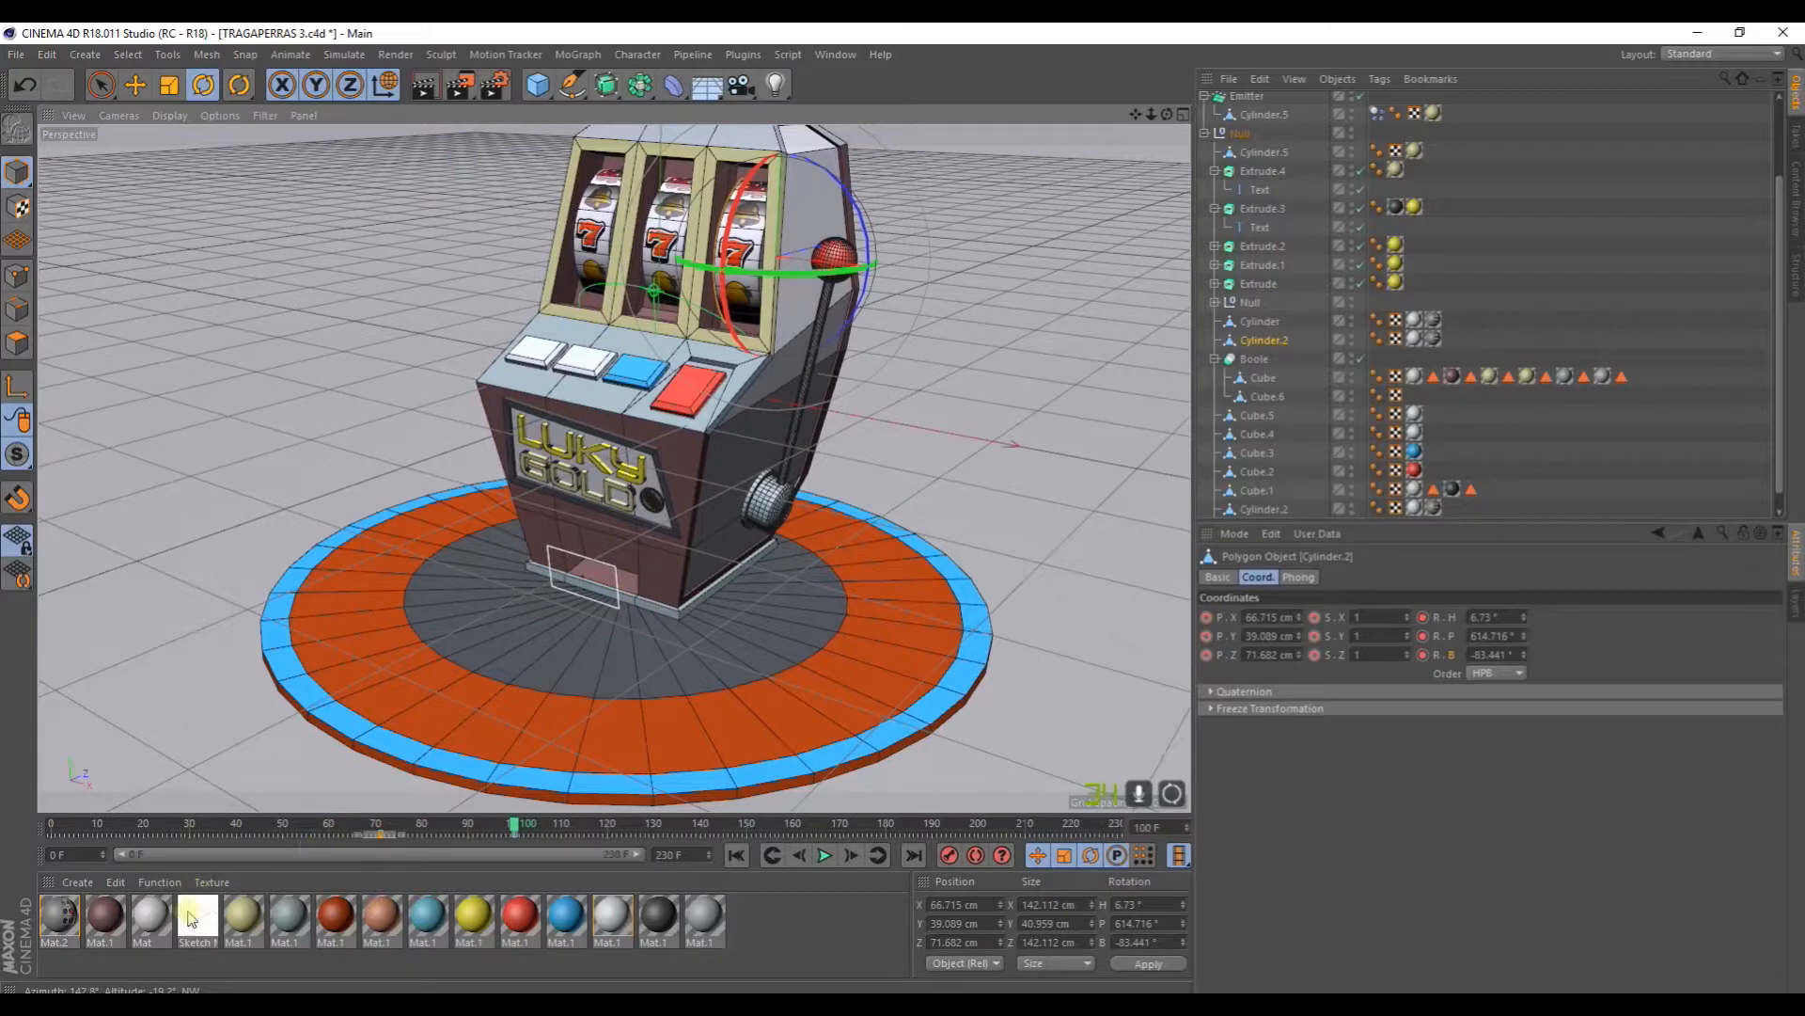
{"action": "scroll", "coordinate": [1331, 202], "scroll_direction": "up", "scroll_amount": 3}
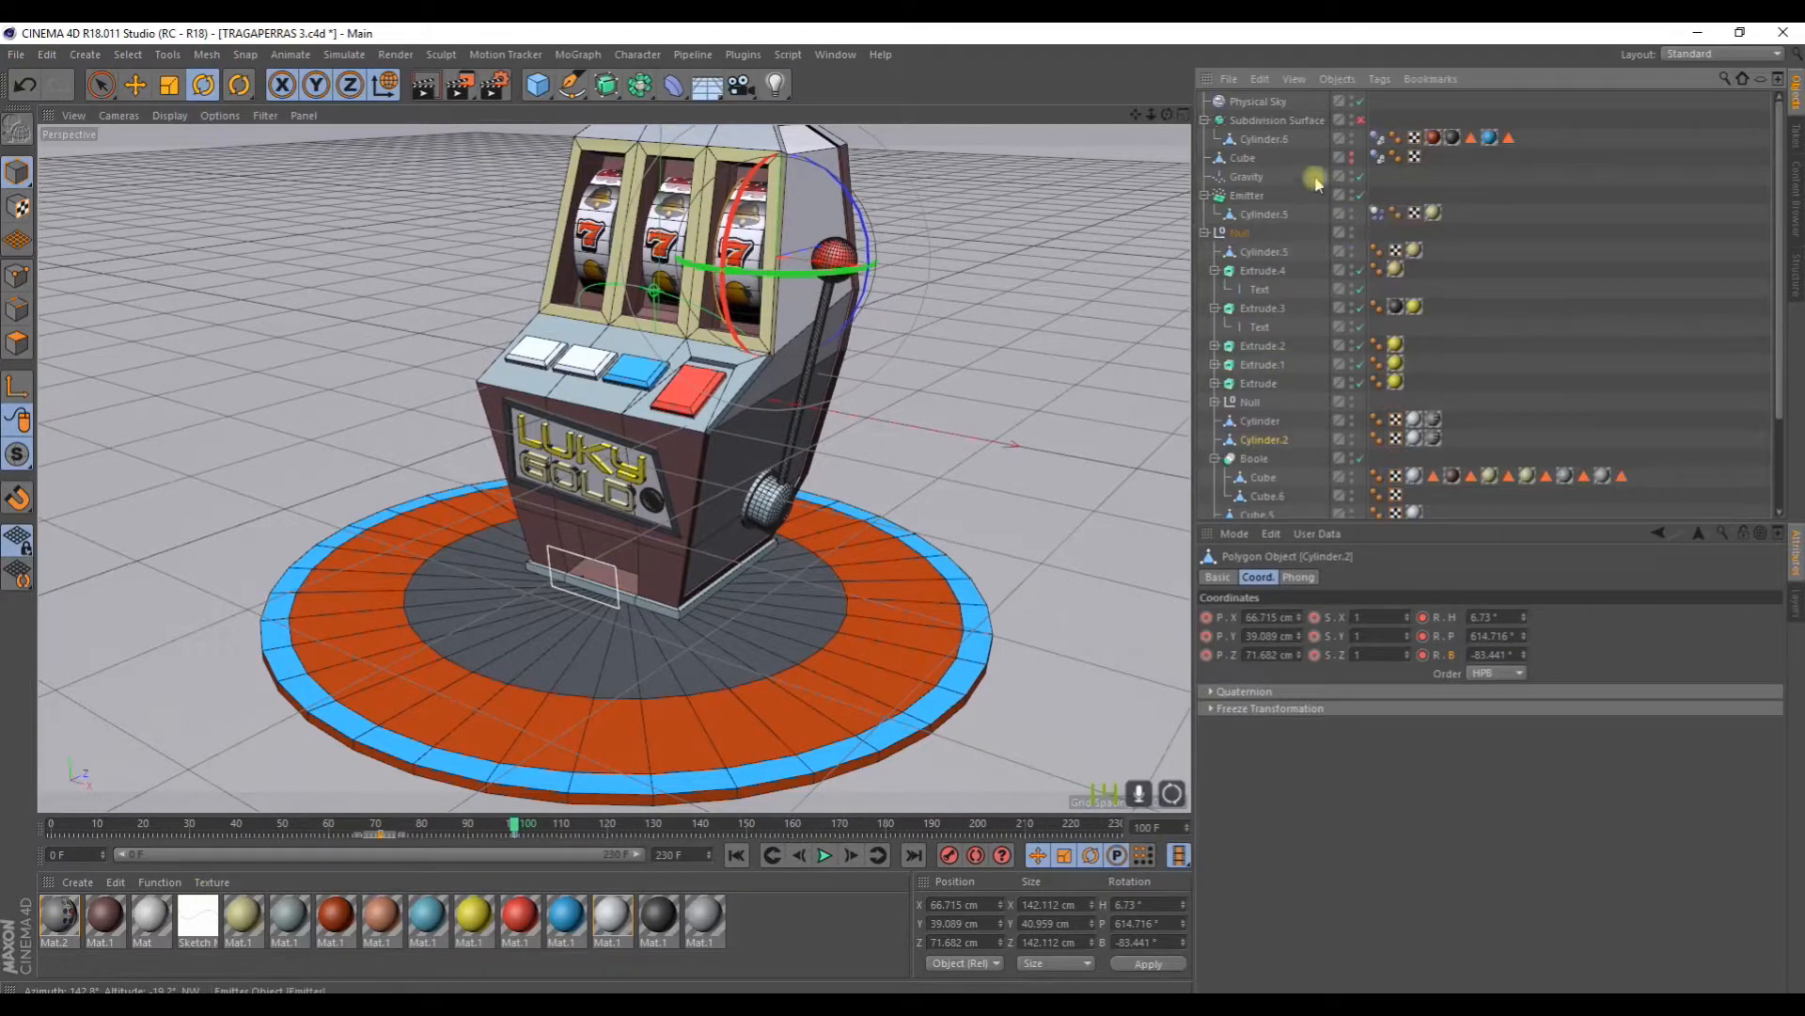
{"action": "left_click", "coordinate": [1259, 101]}
{"action": "left_click", "coordinate": [1533, 577]}
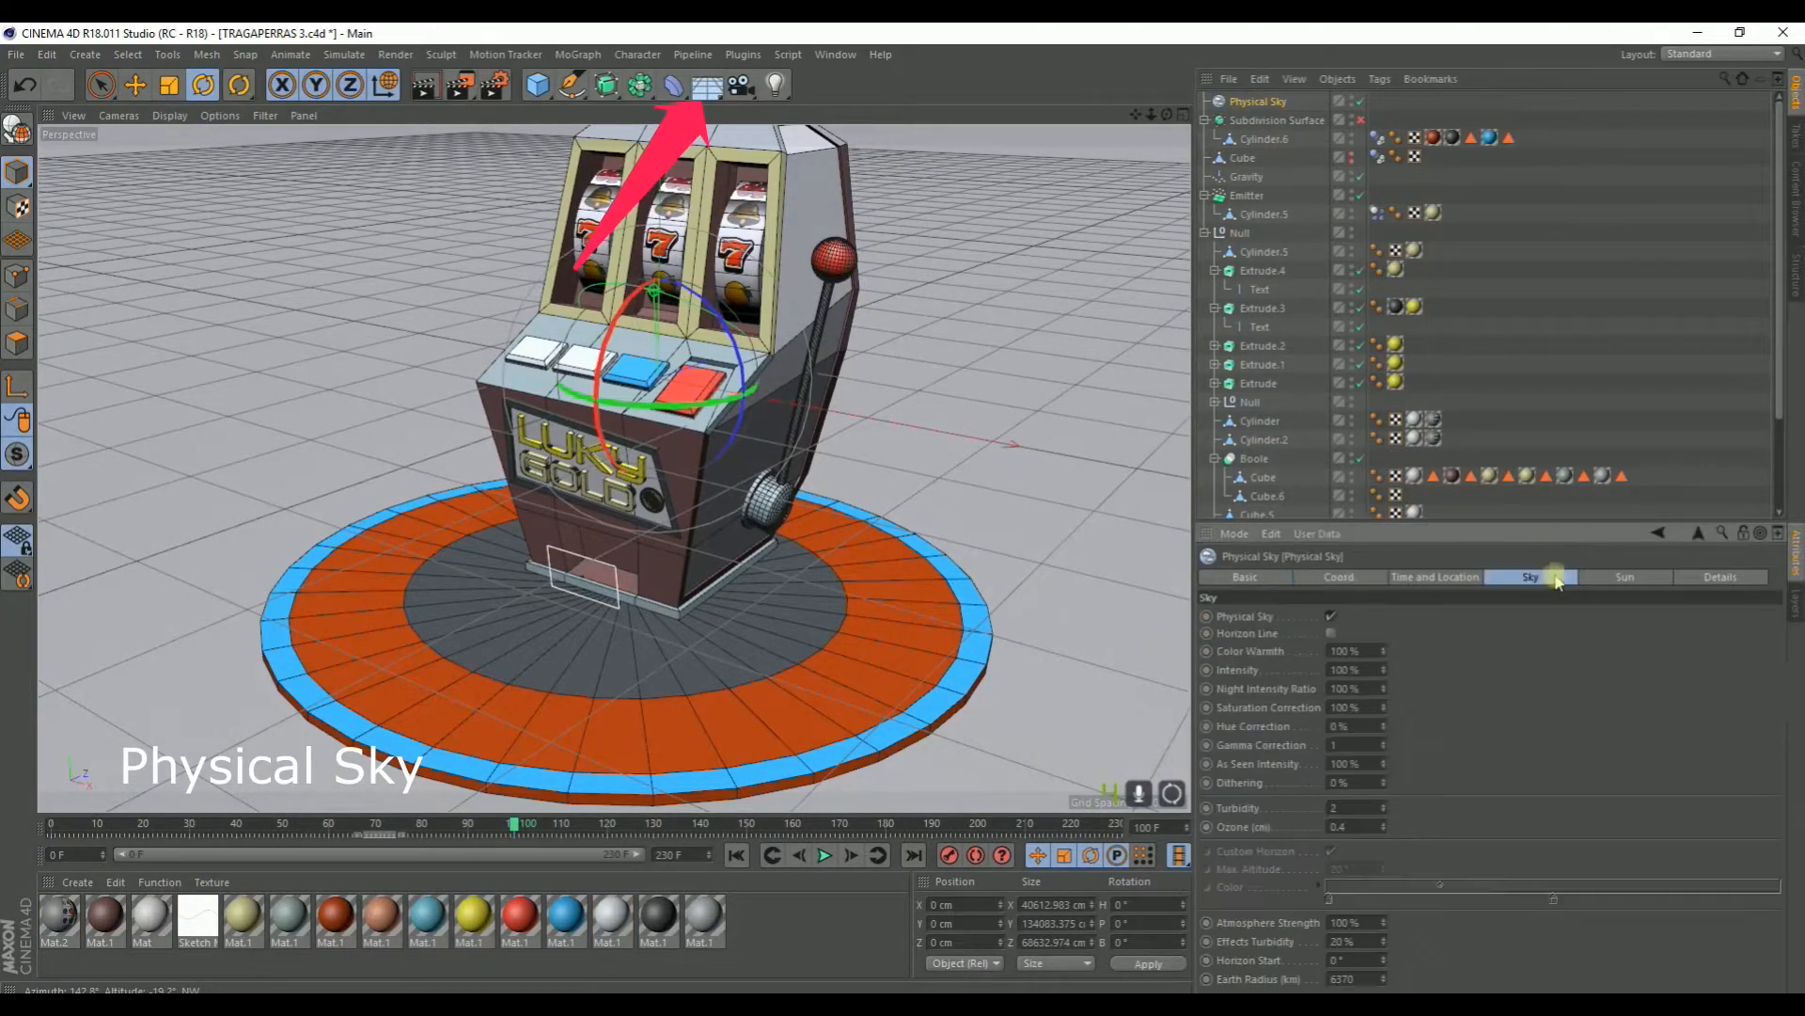
{"action": "left_click", "coordinate": [1613, 578]}
{"action": "left_click", "coordinate": [1530, 577]}
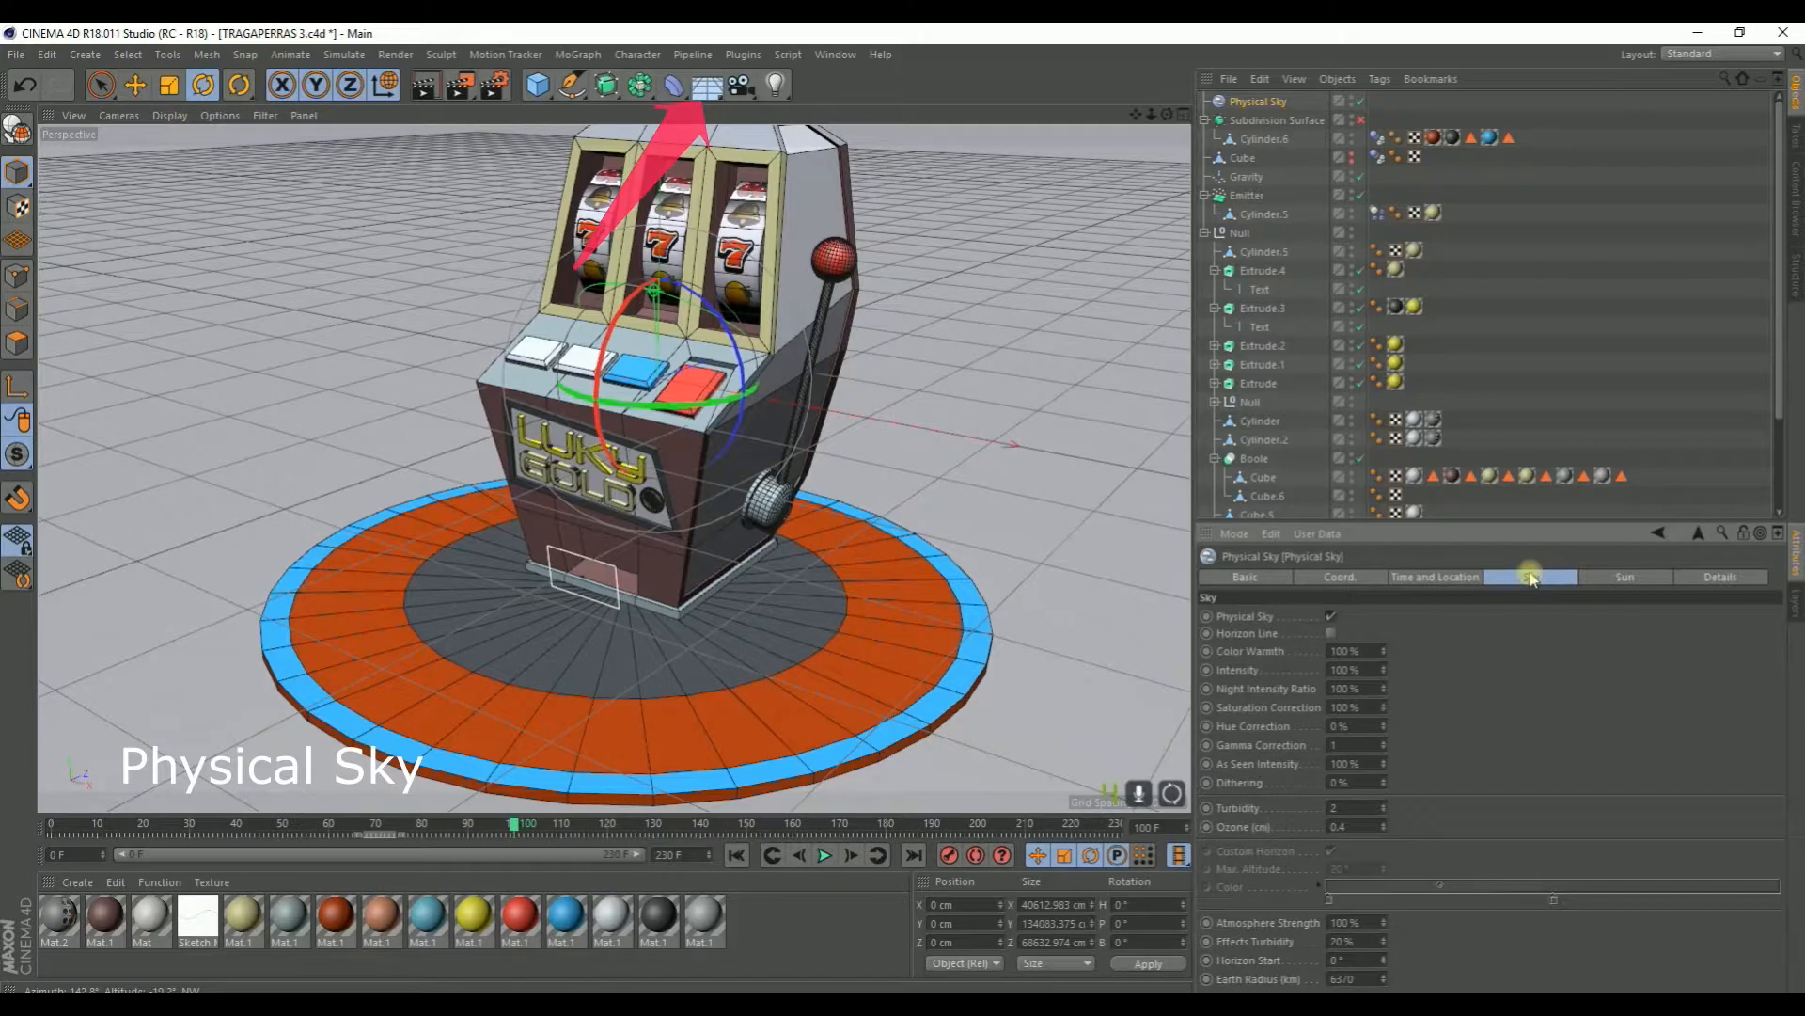
{"action": "left_click", "coordinate": [1631, 576]}
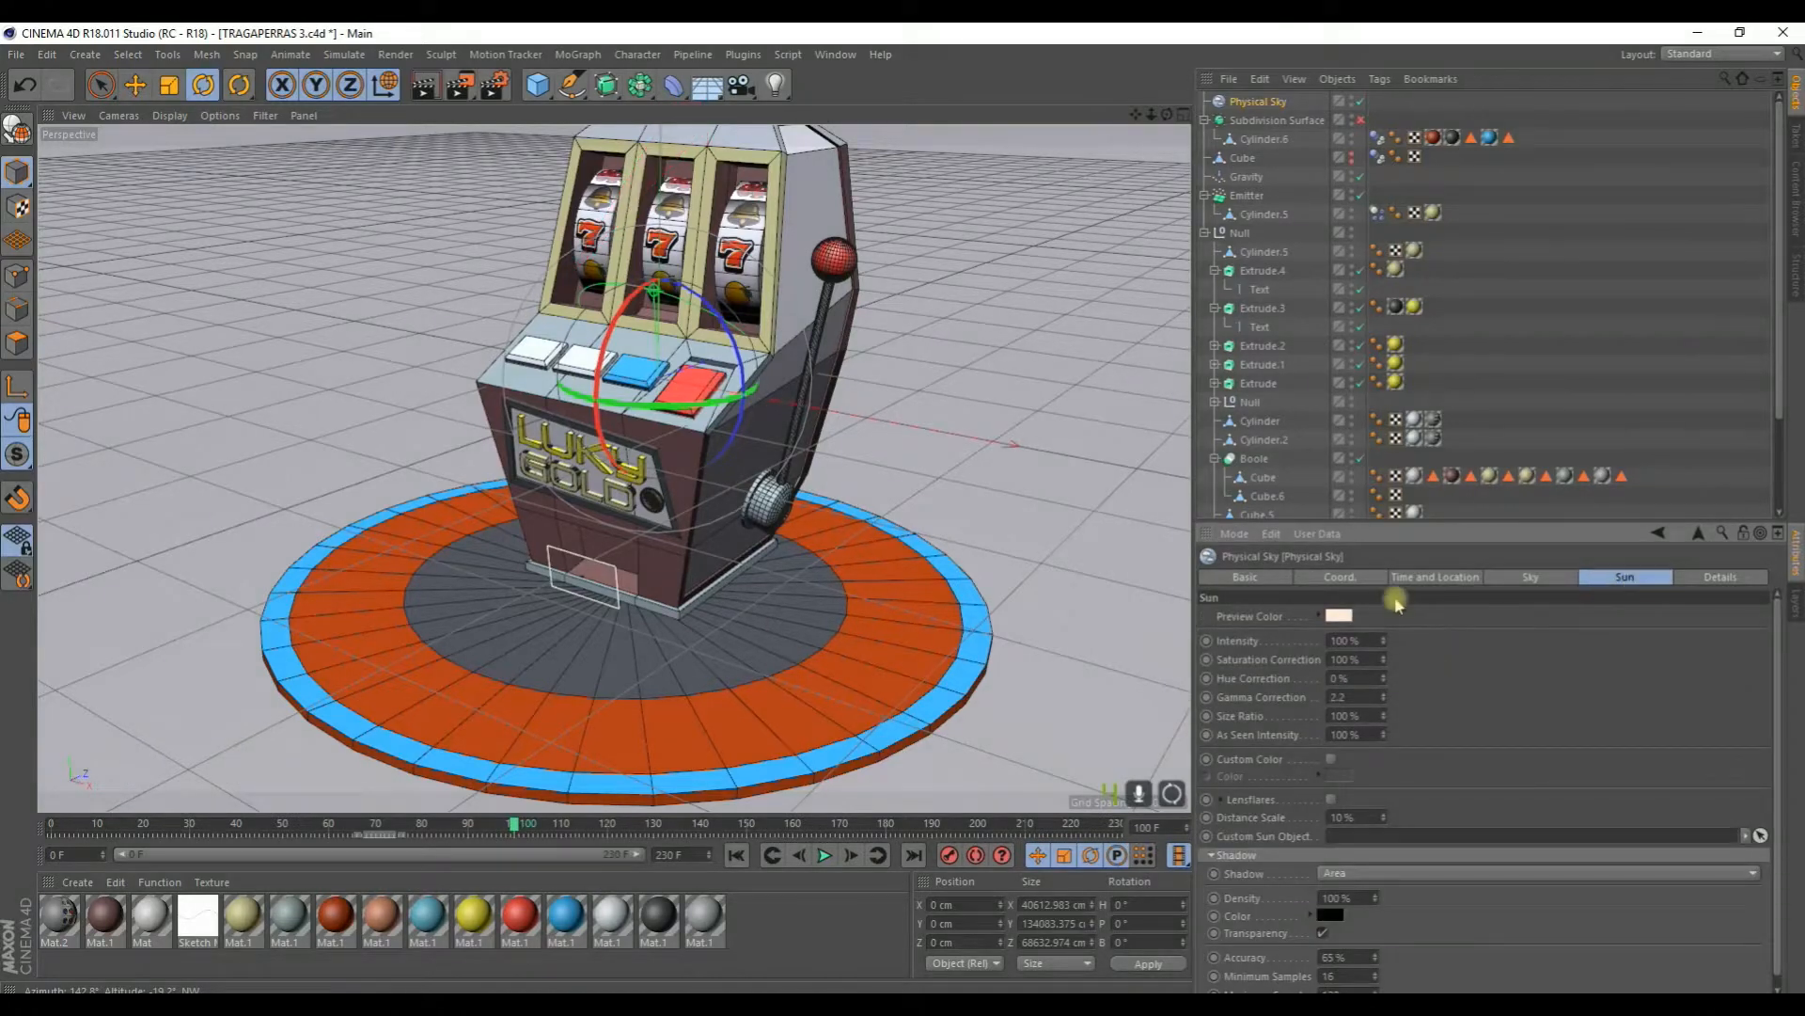
Step: Set the Physical Sky's time of day to 09:03:00 to relight the slot machine
{"action": "left_click", "coordinate": [1467, 581]}
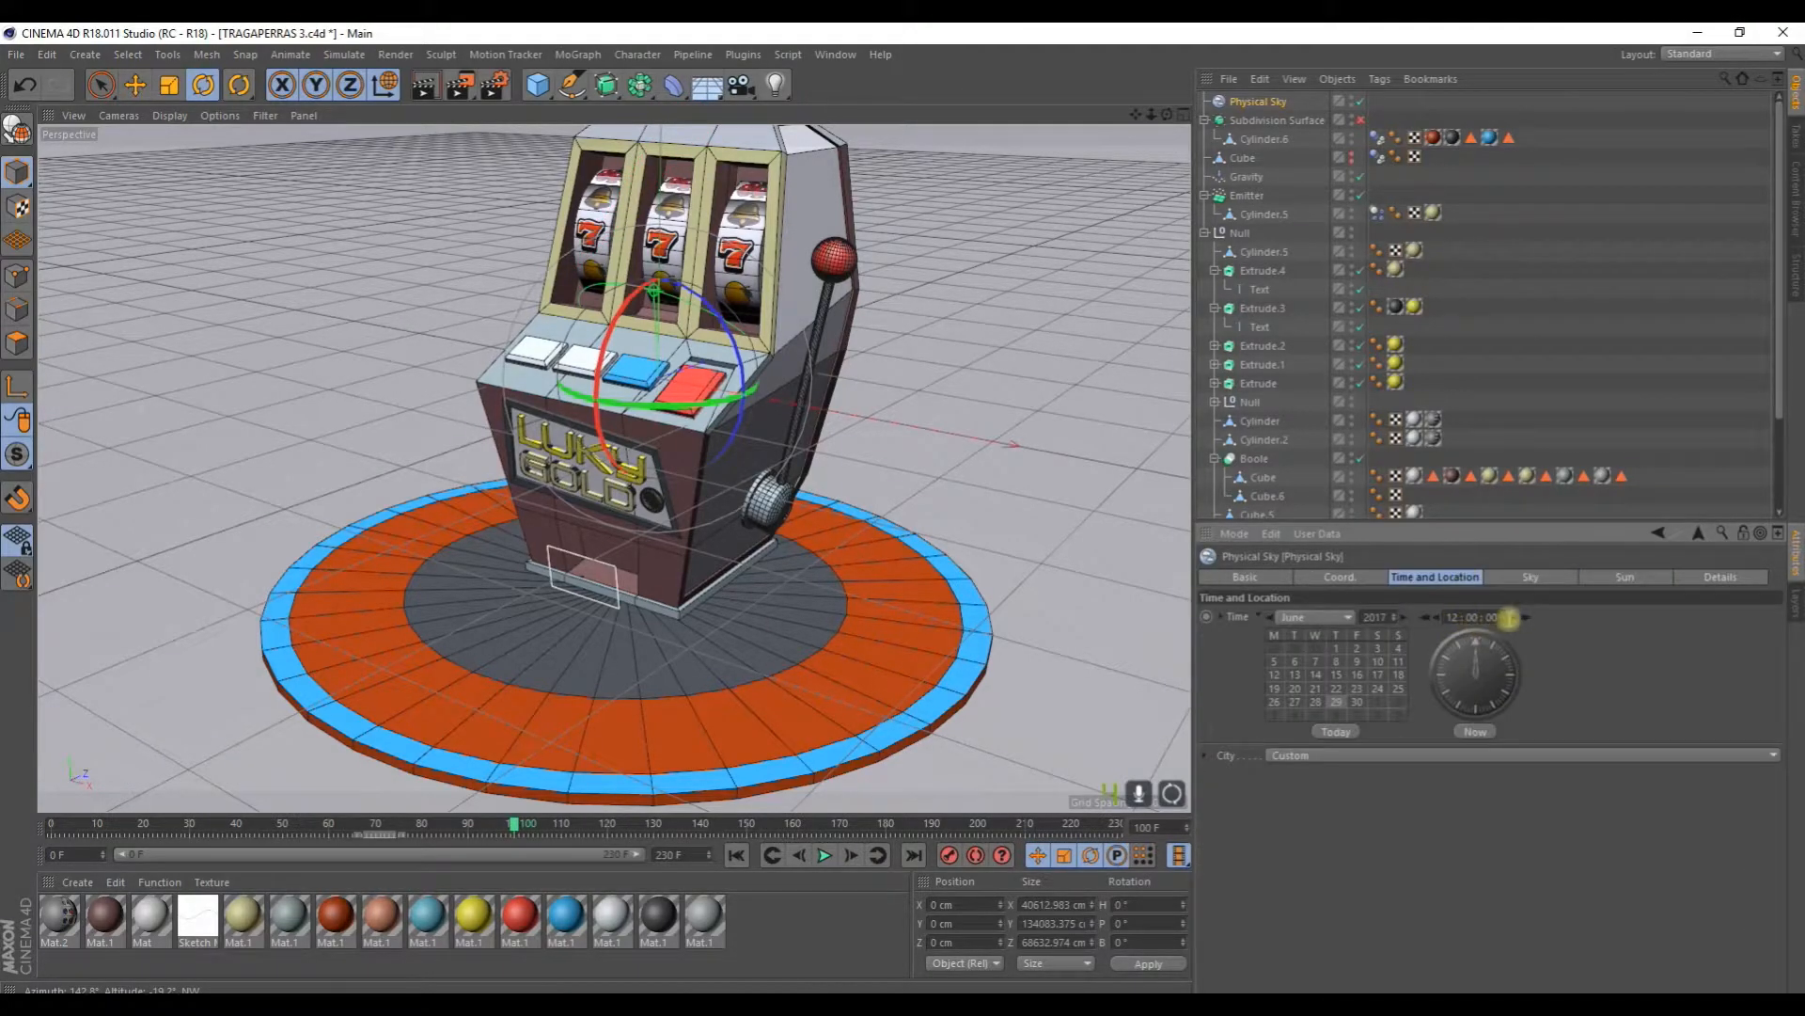
{"action": "left_click_drag", "start_coordinate": [1525, 620], "coordinate": [1524, 620]}
{"action": "left_click", "coordinate": [1430, 618]}
{"action": "left_click", "coordinate": [1430, 619]}
{"action": "left_click", "coordinate": [1430, 619]}
{"action": "left_click", "coordinate": [1430, 619]}
{"action": "left_click", "coordinate": [1430, 618]}
{"action": "scroll", "coordinate": [898, 475], "scroll_direction": "down", "scroll_amount": 2}
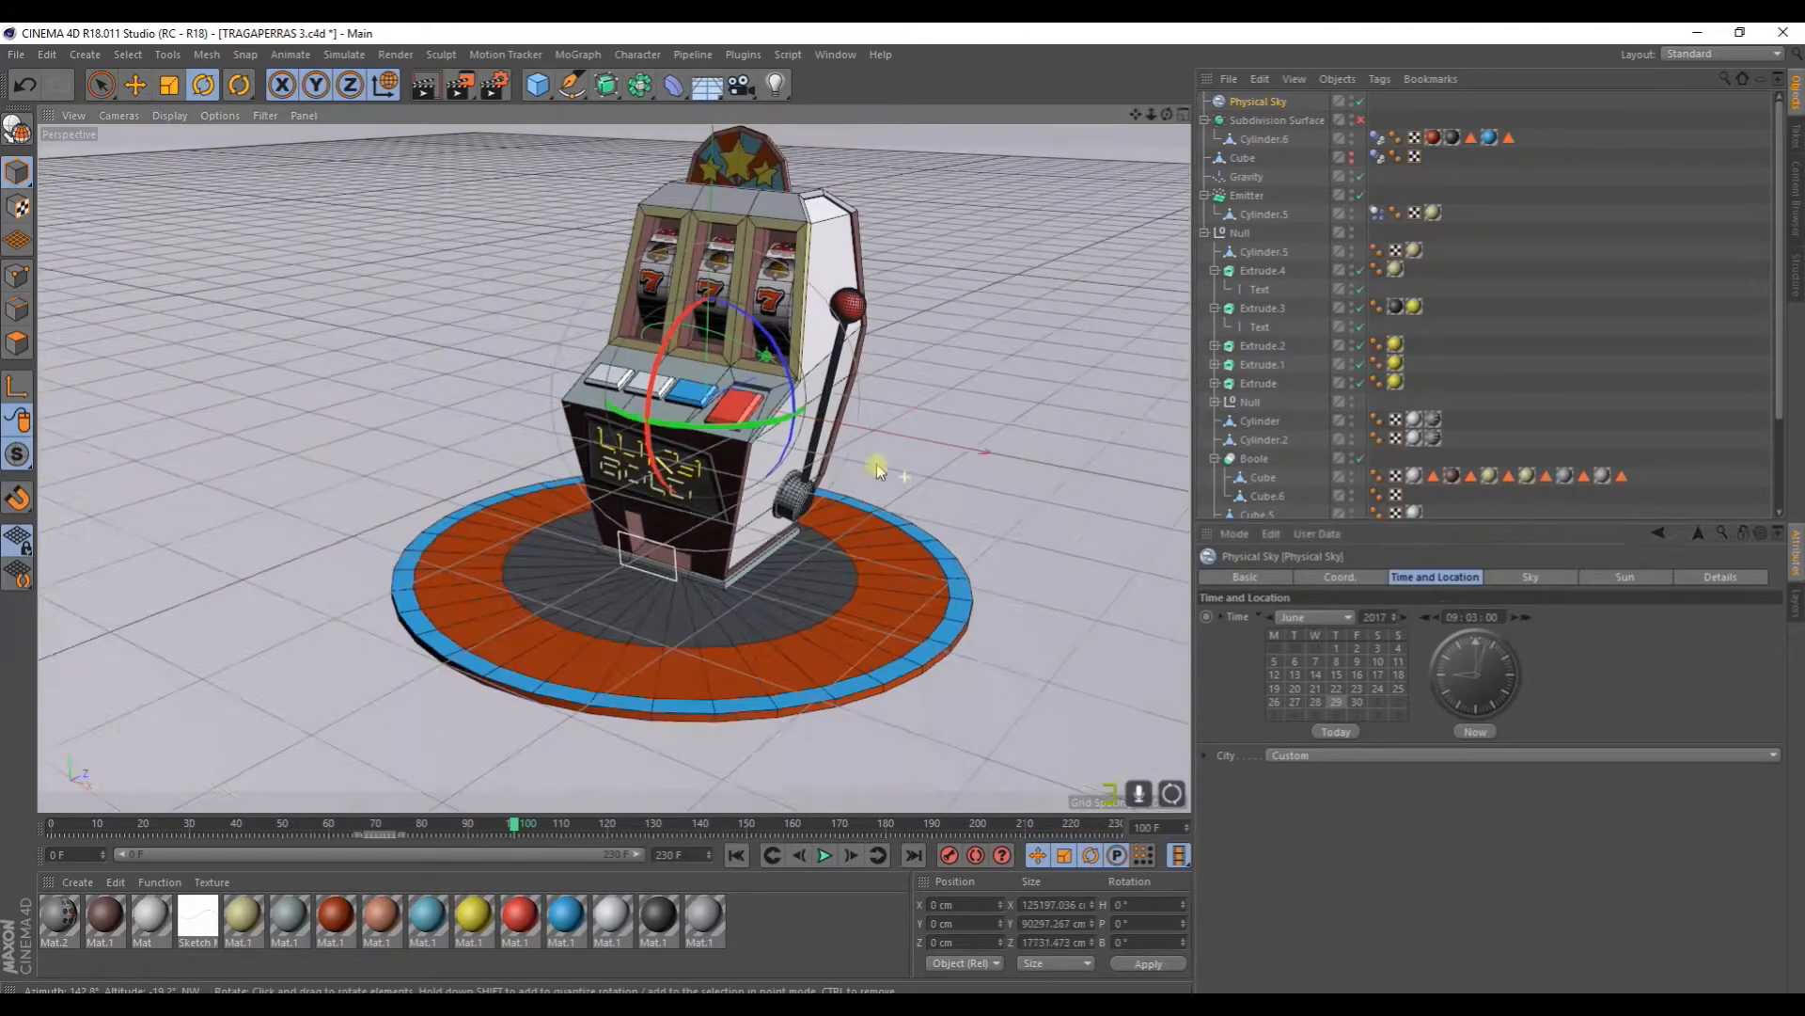
{"action": "middle_click_drag", "start_coordinate": [815, 414], "coordinate": [753, 468], "text": "alt"}
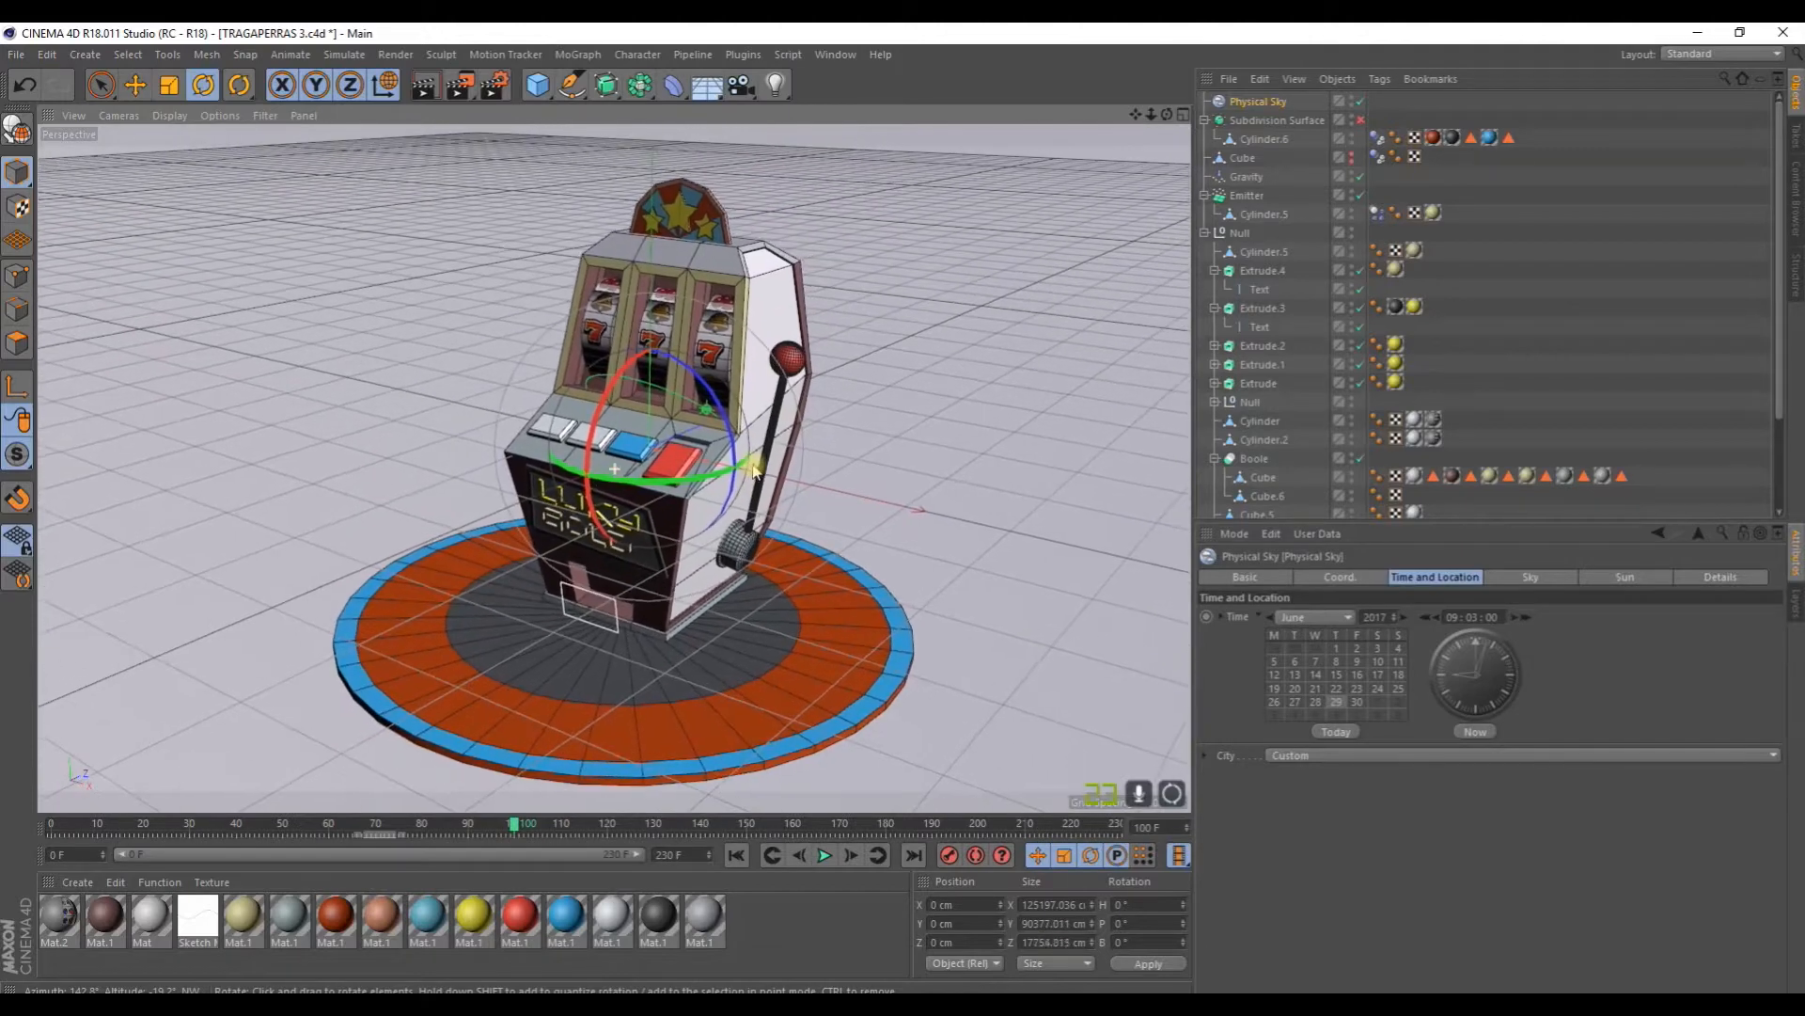
Step: Set the Sketch and Toon shading background colour to red with H 0°, S 57% and V 66% in the render settings
{"action": "left_click", "coordinate": [491, 87]}
{"action": "left_click", "coordinate": [188, 231]}
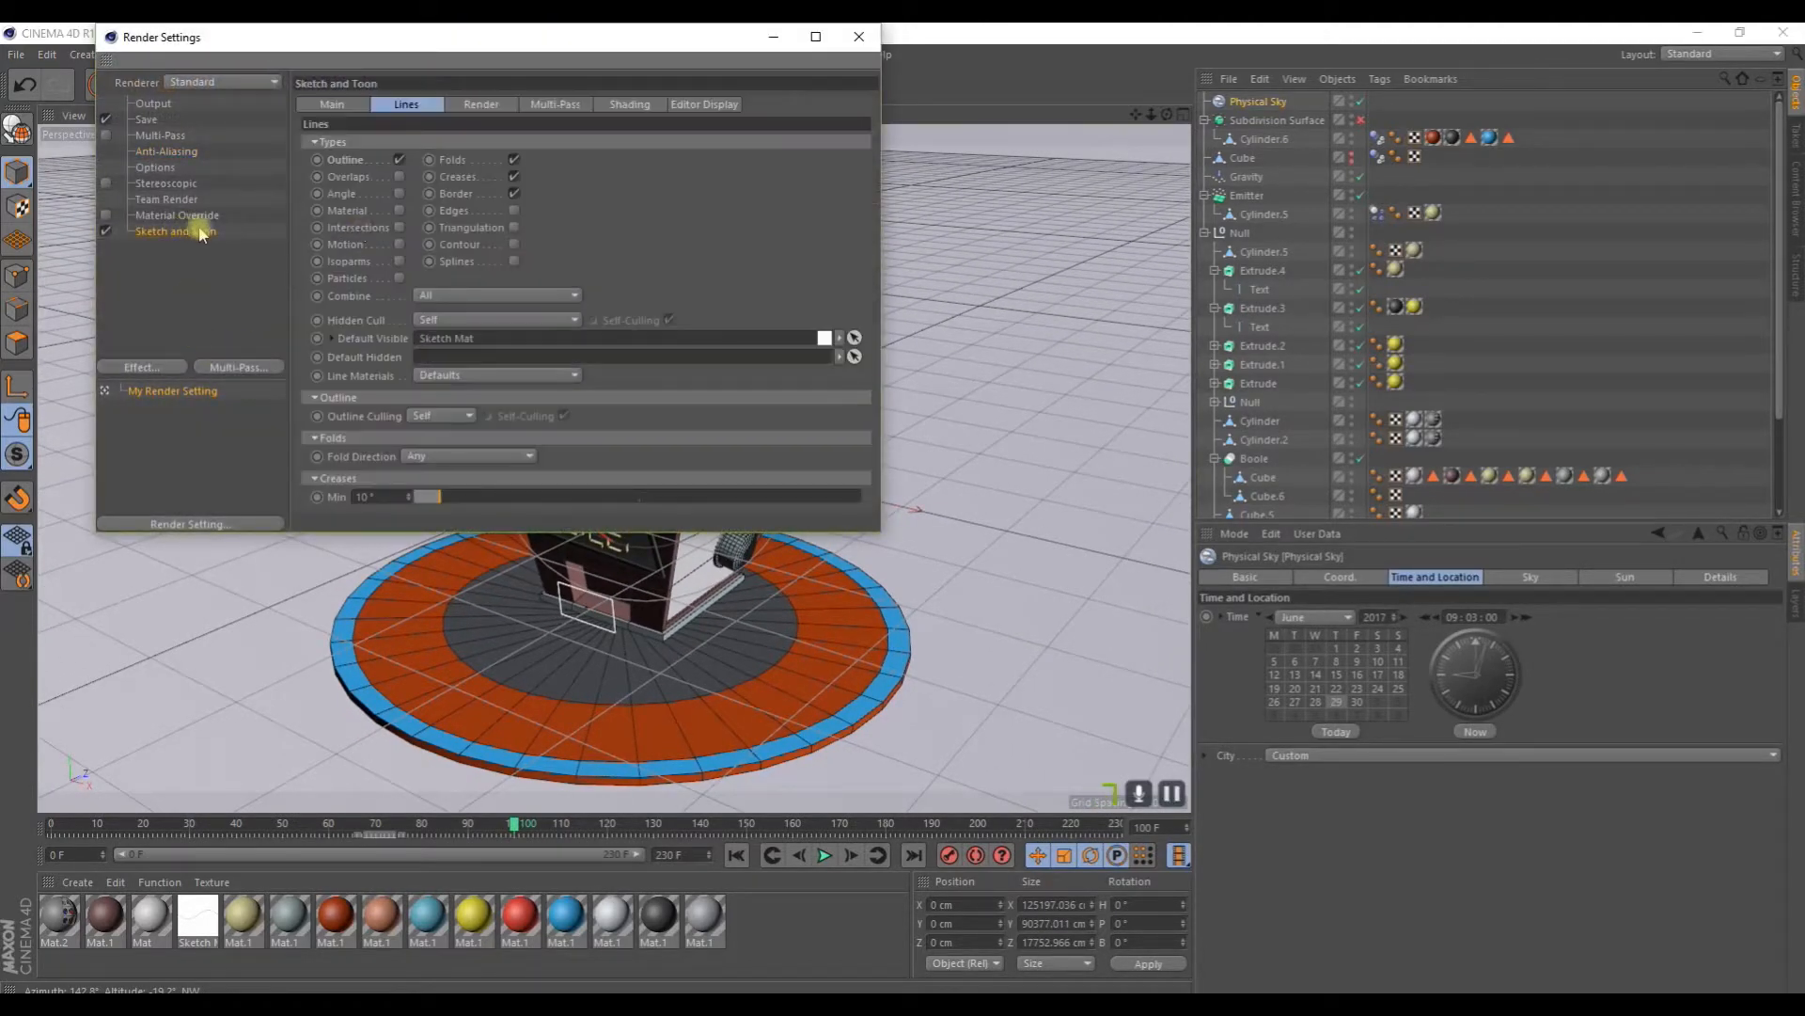
{"action": "left_click", "coordinate": [480, 104]}
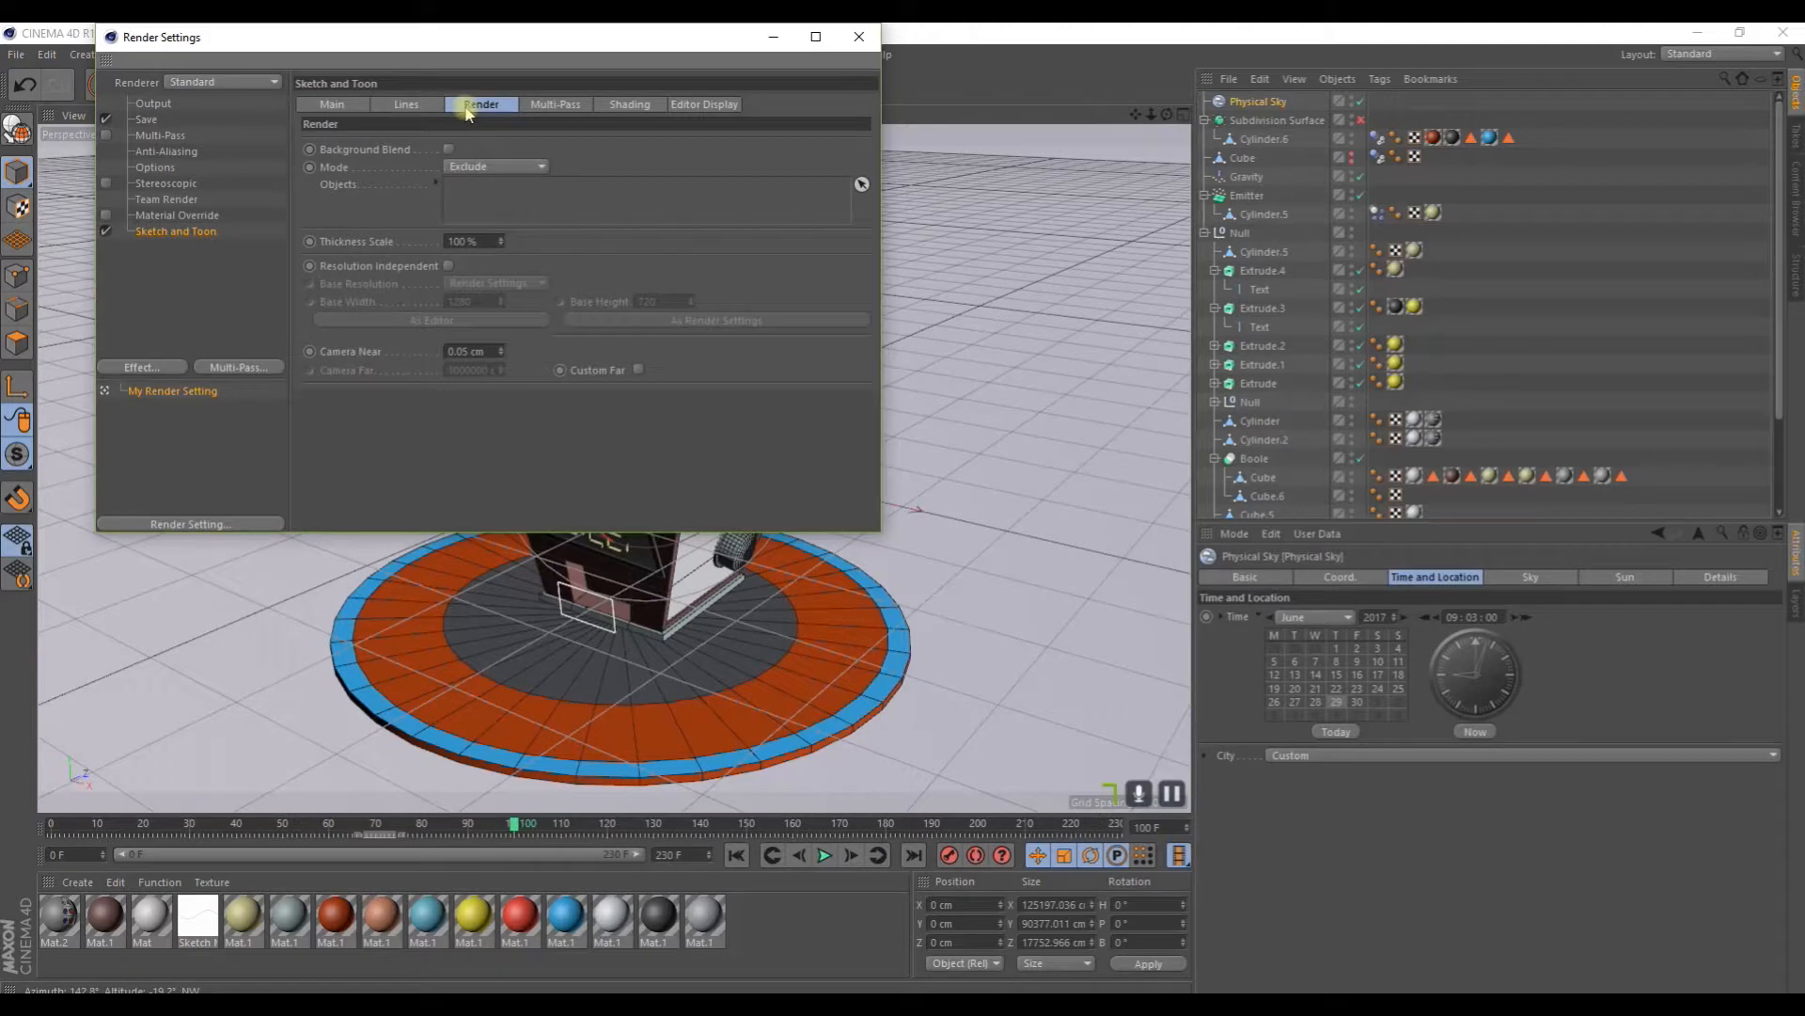
{"action": "left_click", "coordinate": [557, 105]}
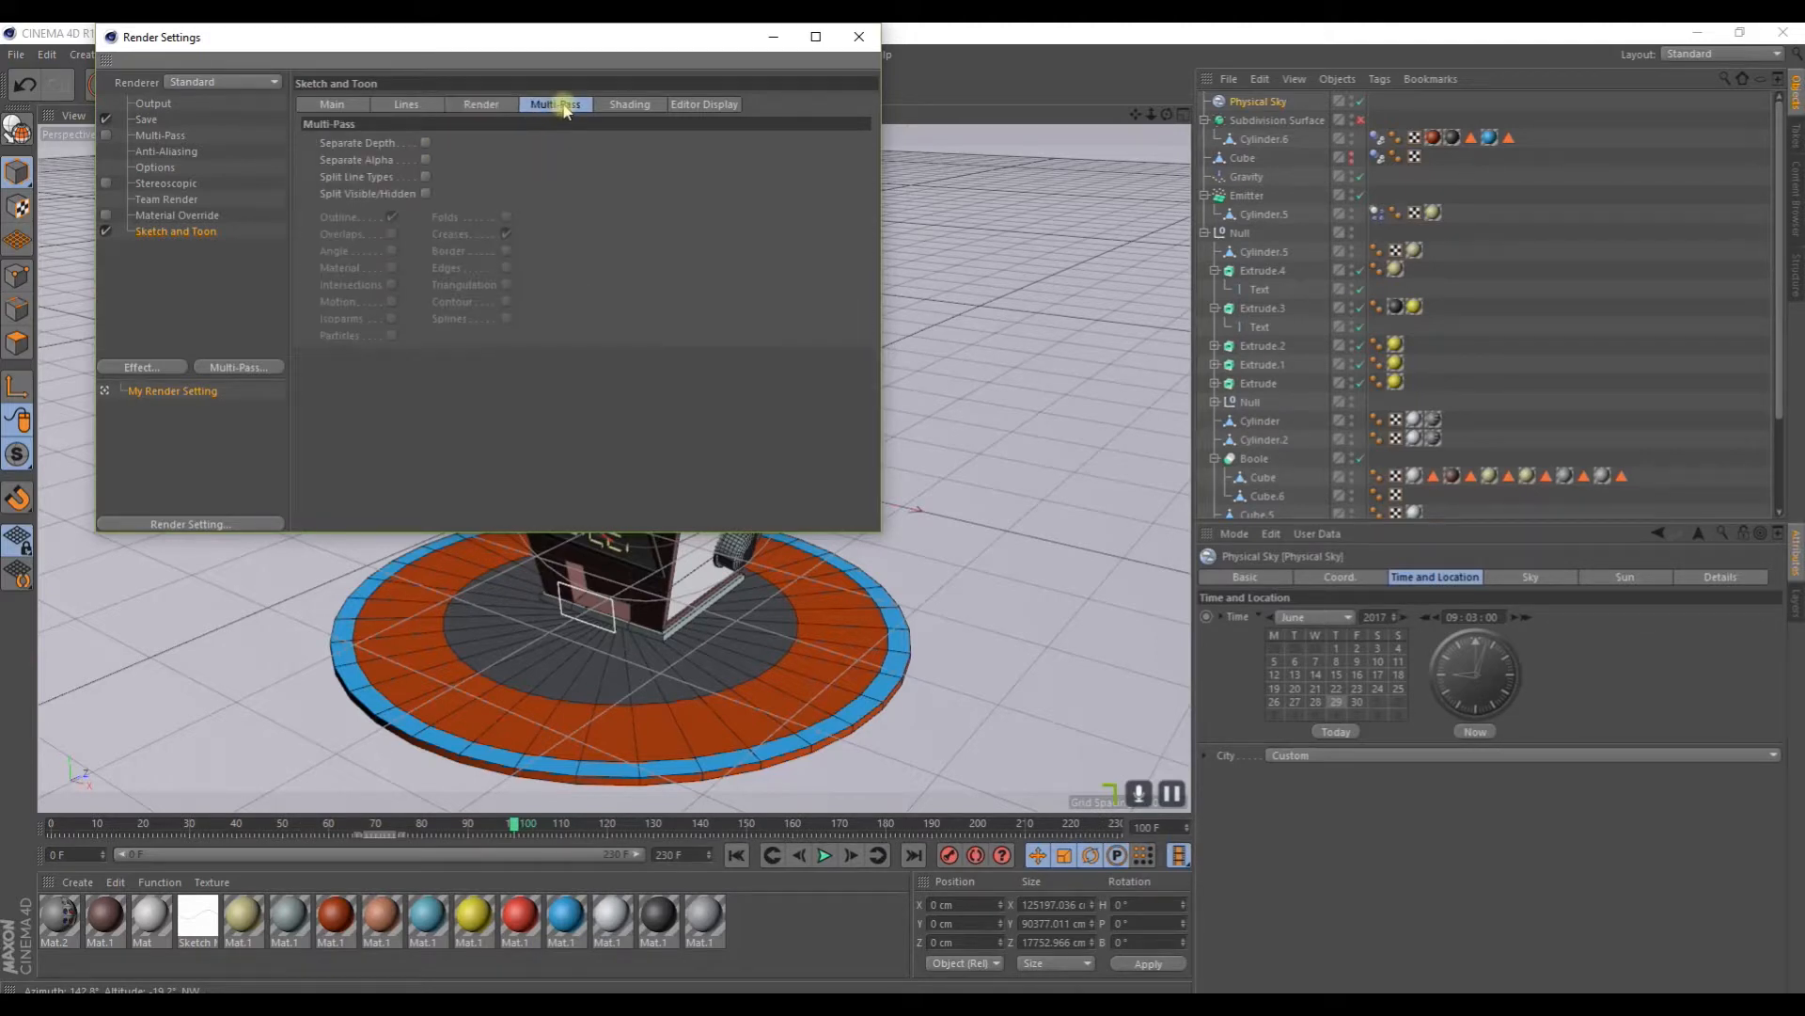
{"action": "left_click", "coordinate": [623, 105]}
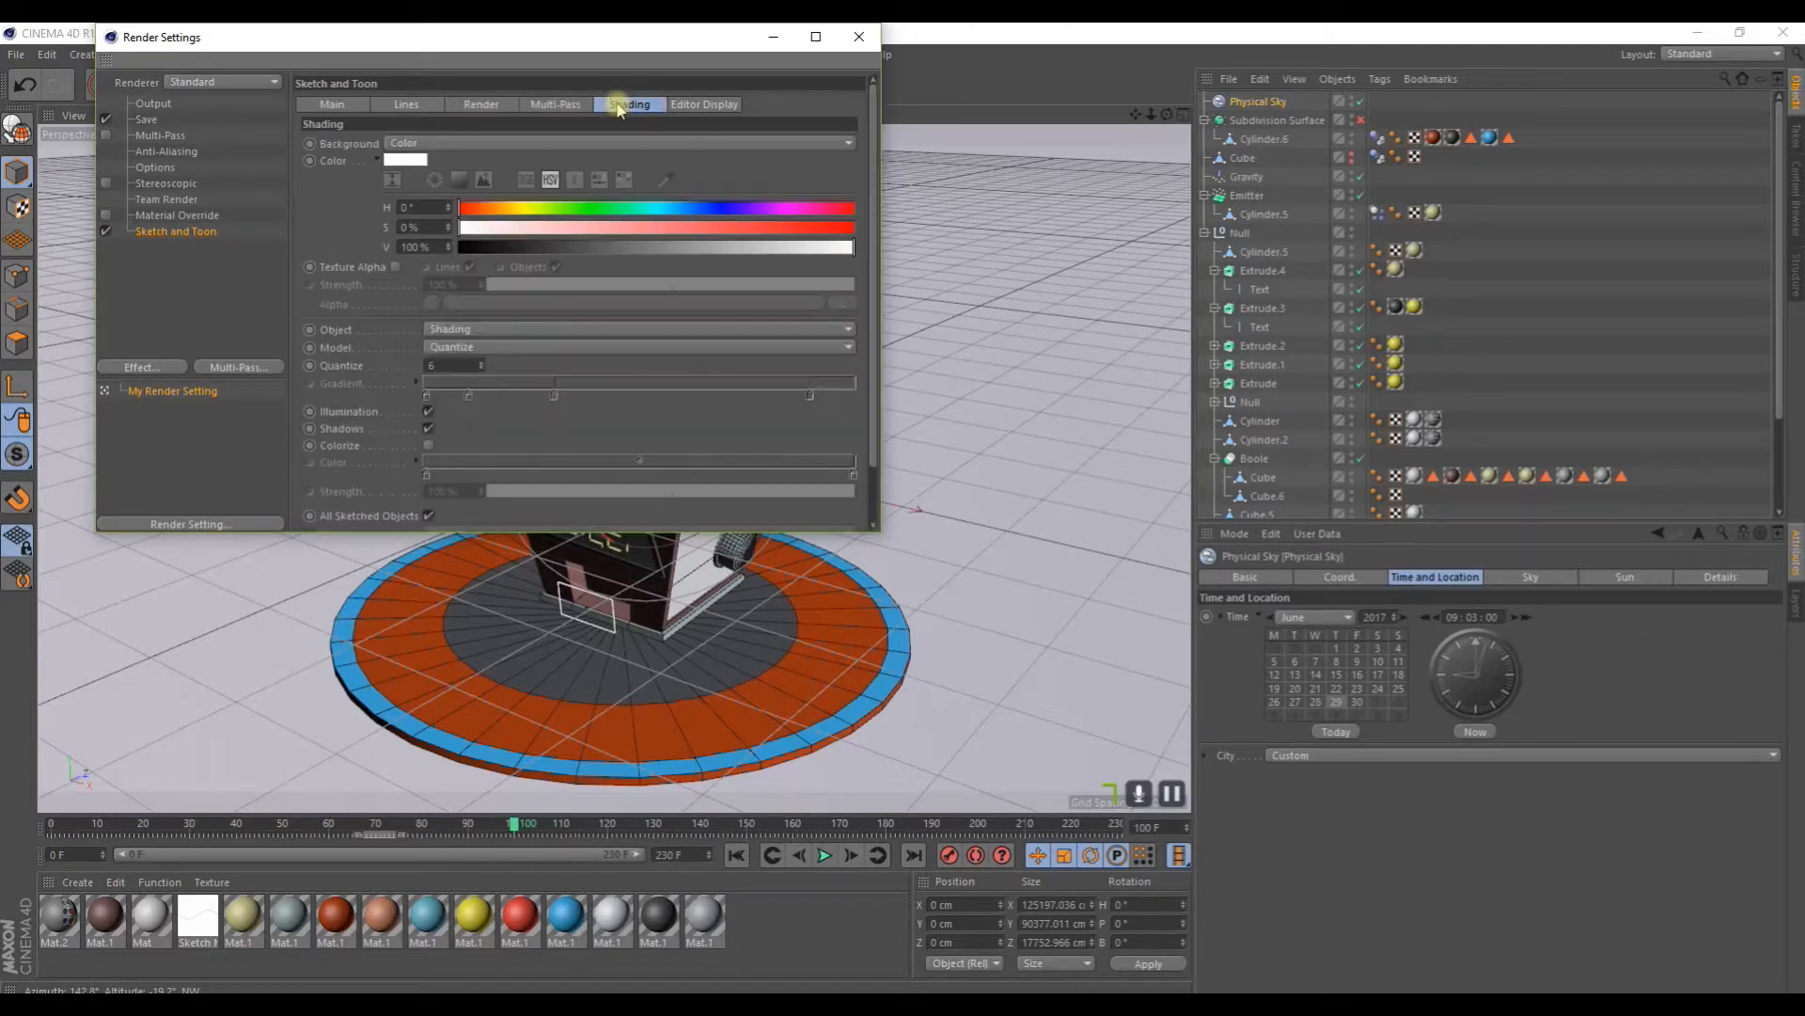
{"action": "left_click", "coordinate": [417, 161]}
{"action": "left_click_drag", "start_coordinate": [435, 181], "coordinate": [488, 196]}
{"action": "left_click", "coordinate": [387, 227]}
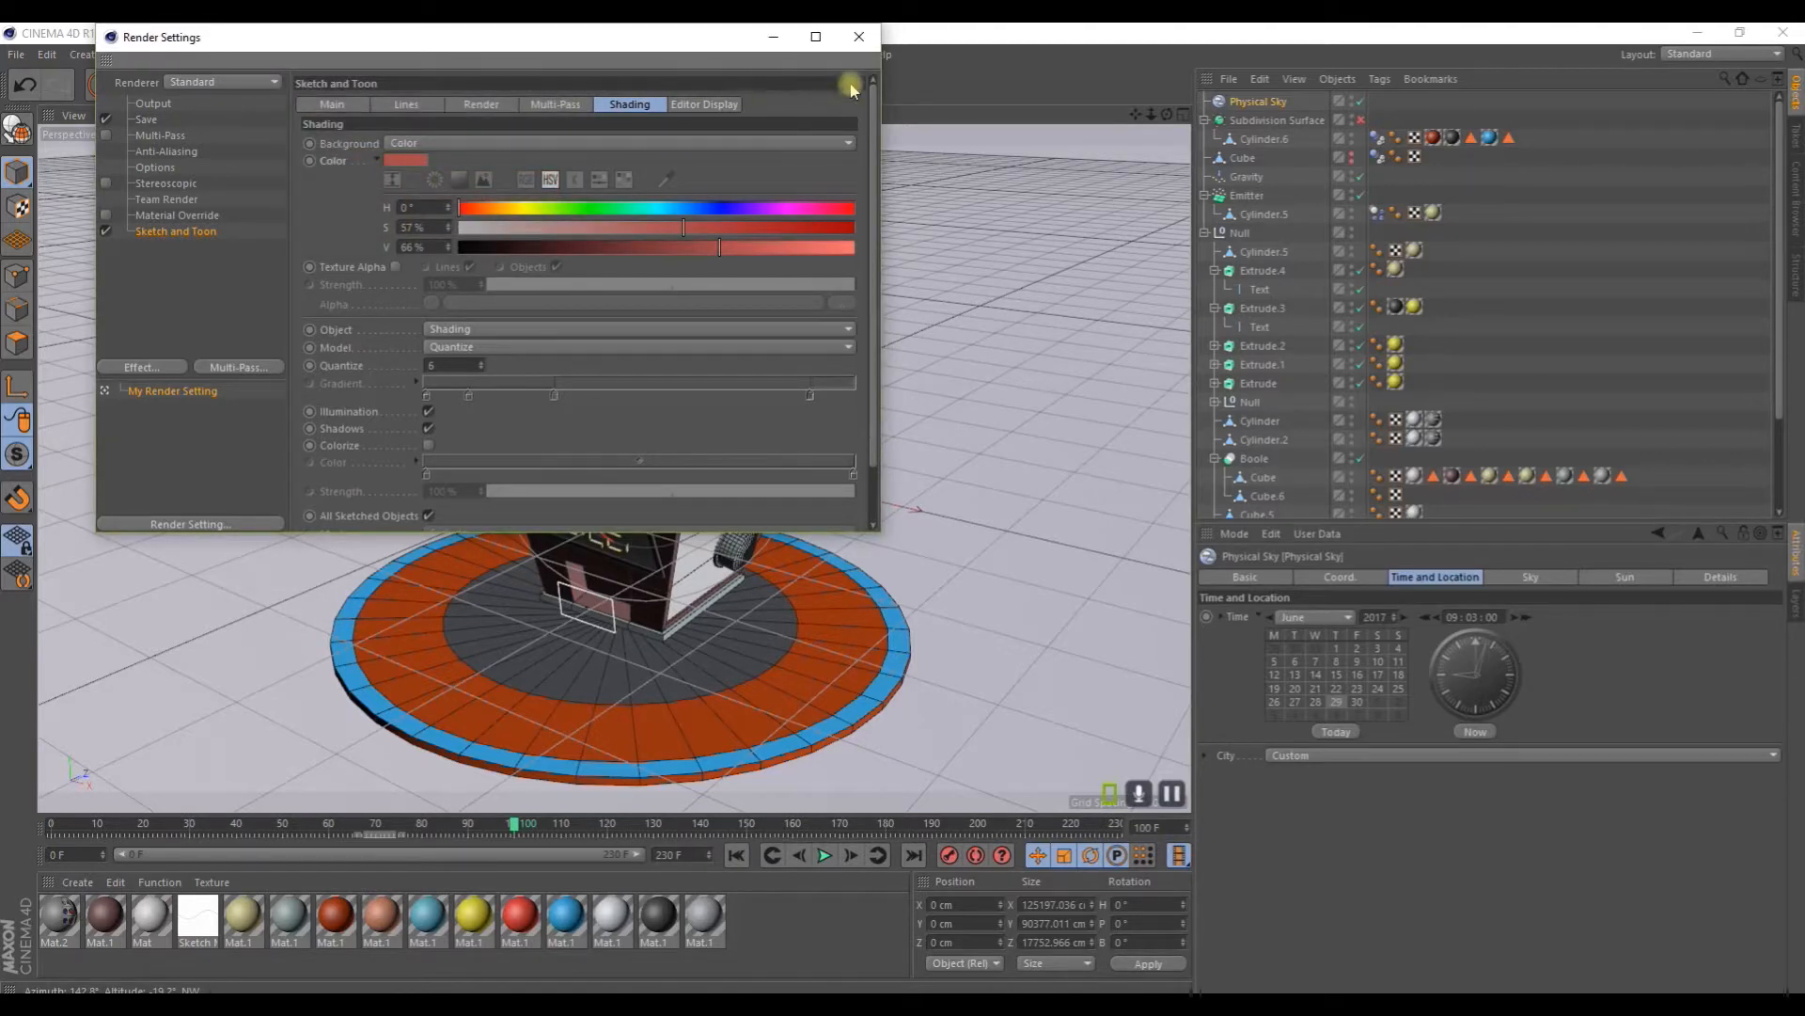
{"action": "left_click", "coordinate": [410, 161]}
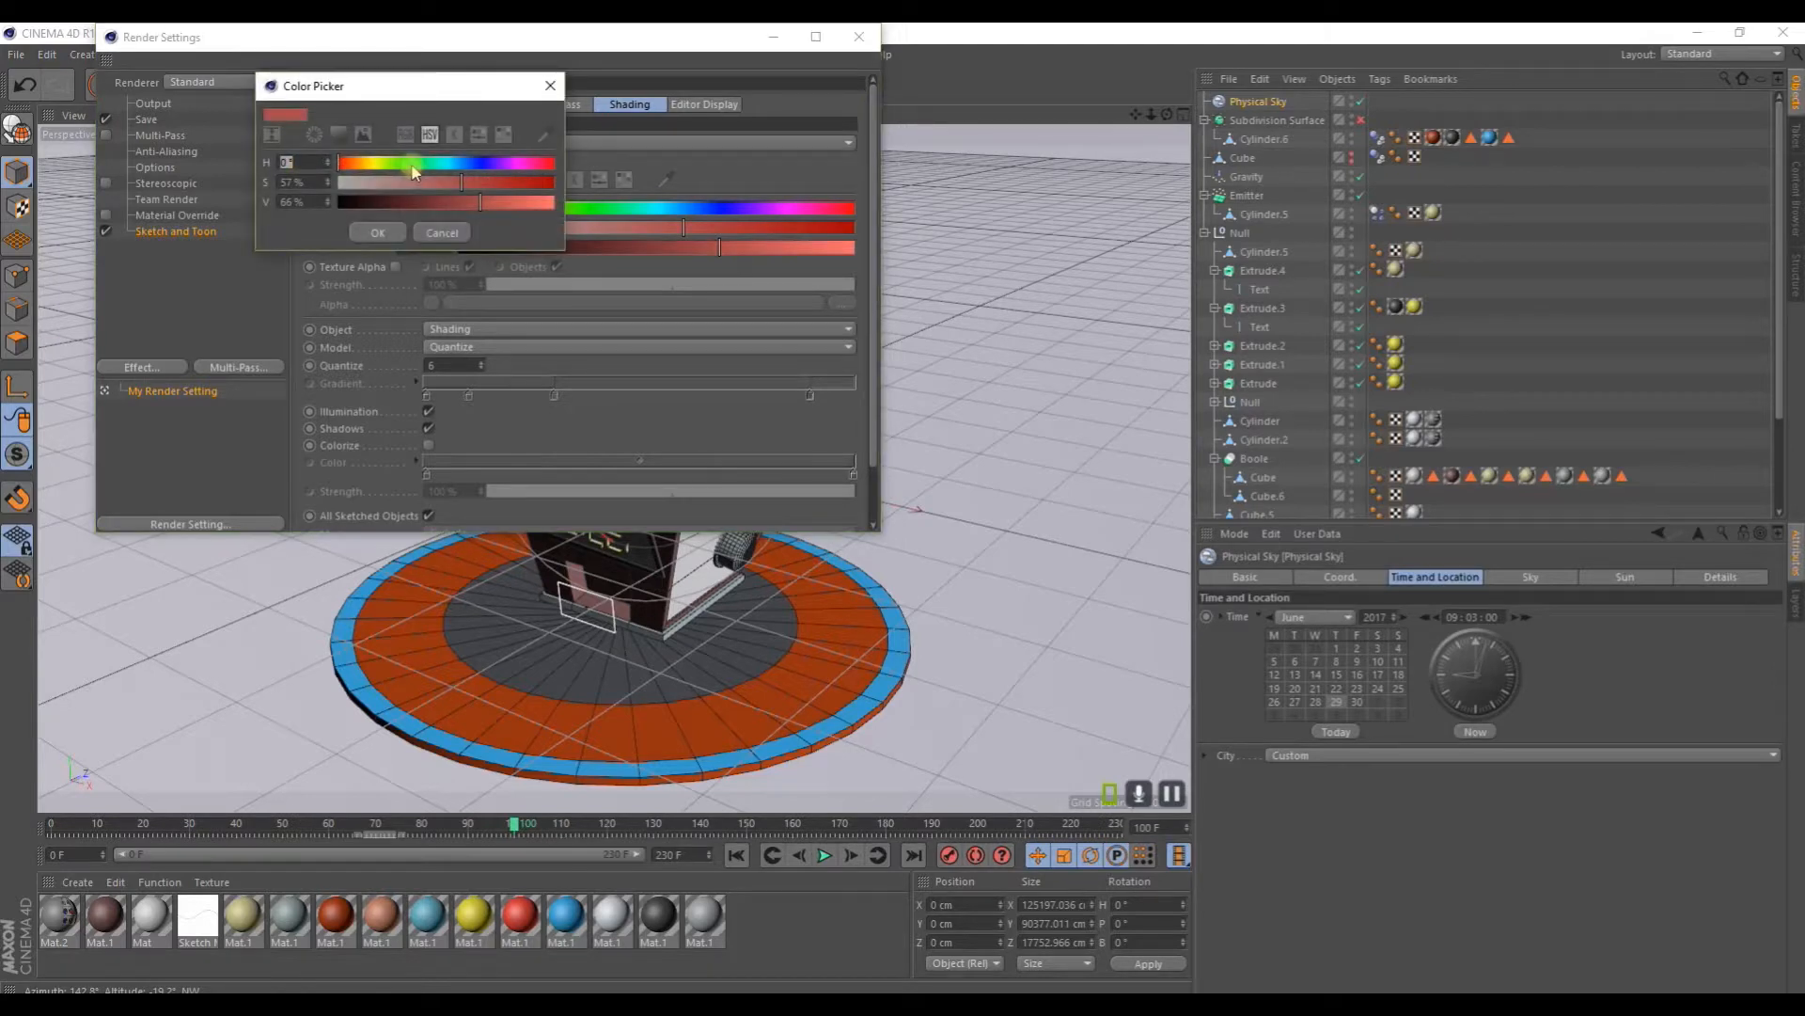
{"action": "left_click", "coordinate": [384, 233]}
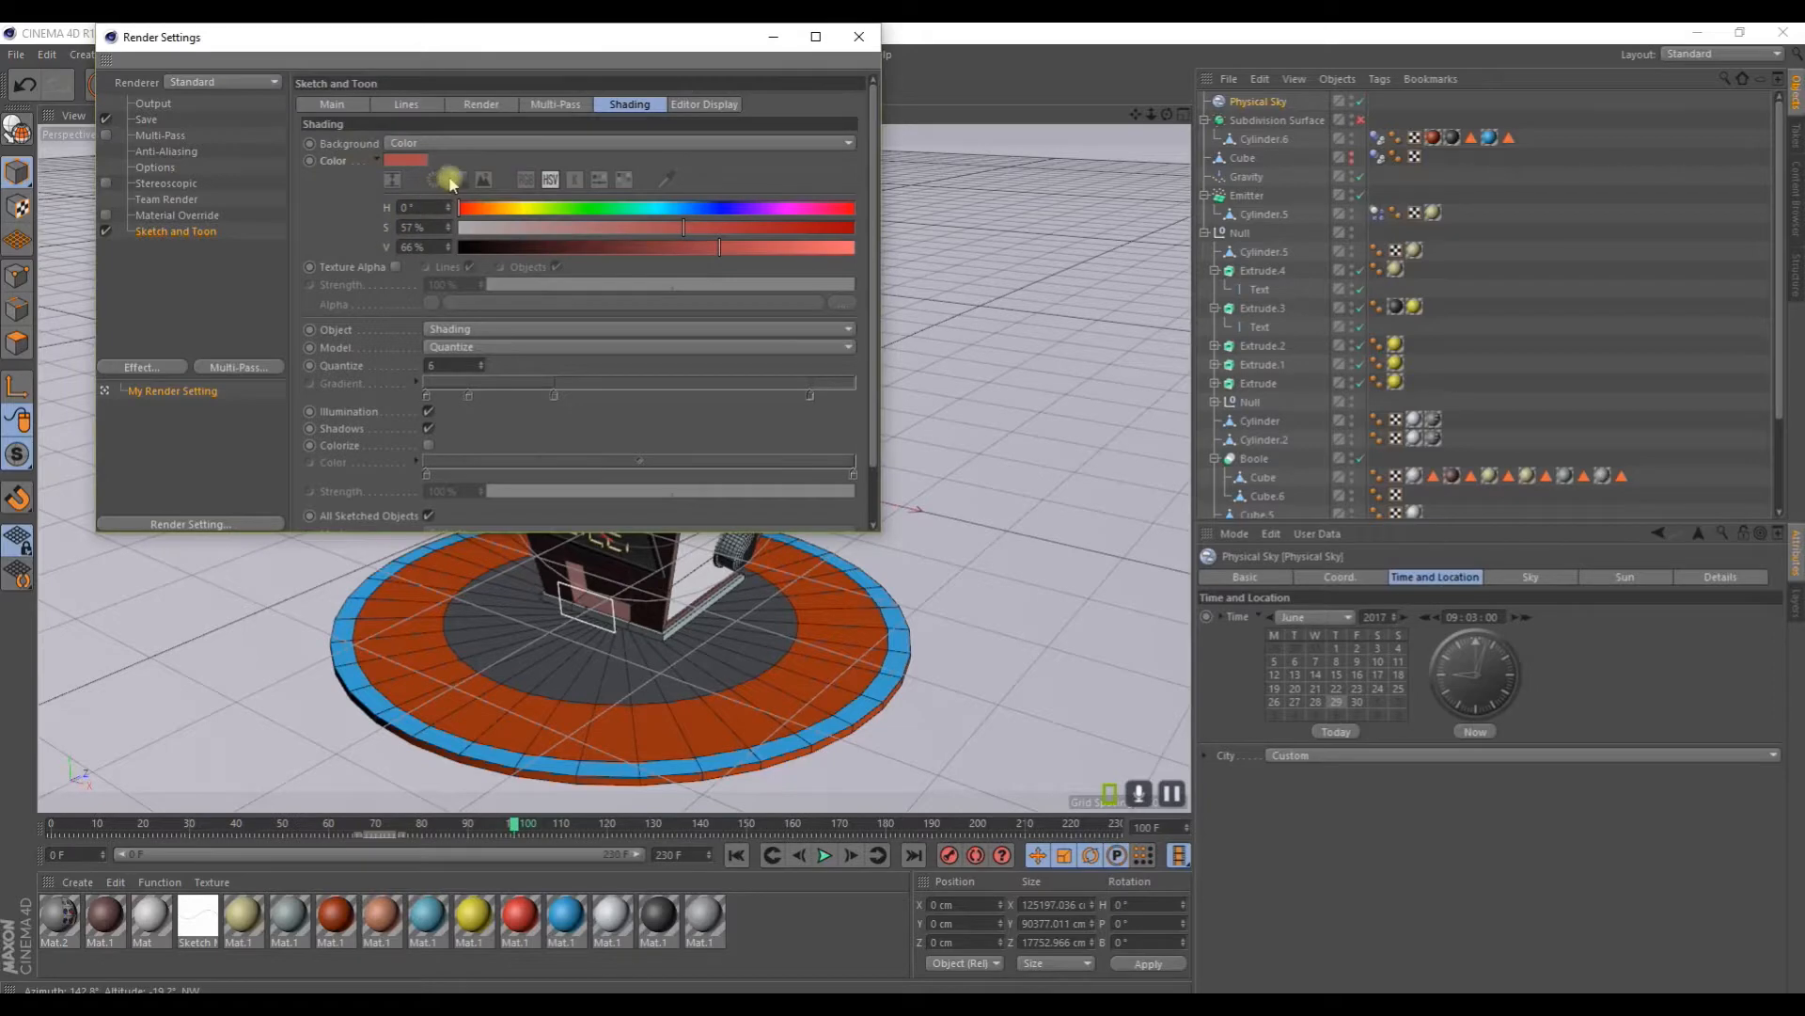
{"action": "left_click", "coordinate": [858, 37]}
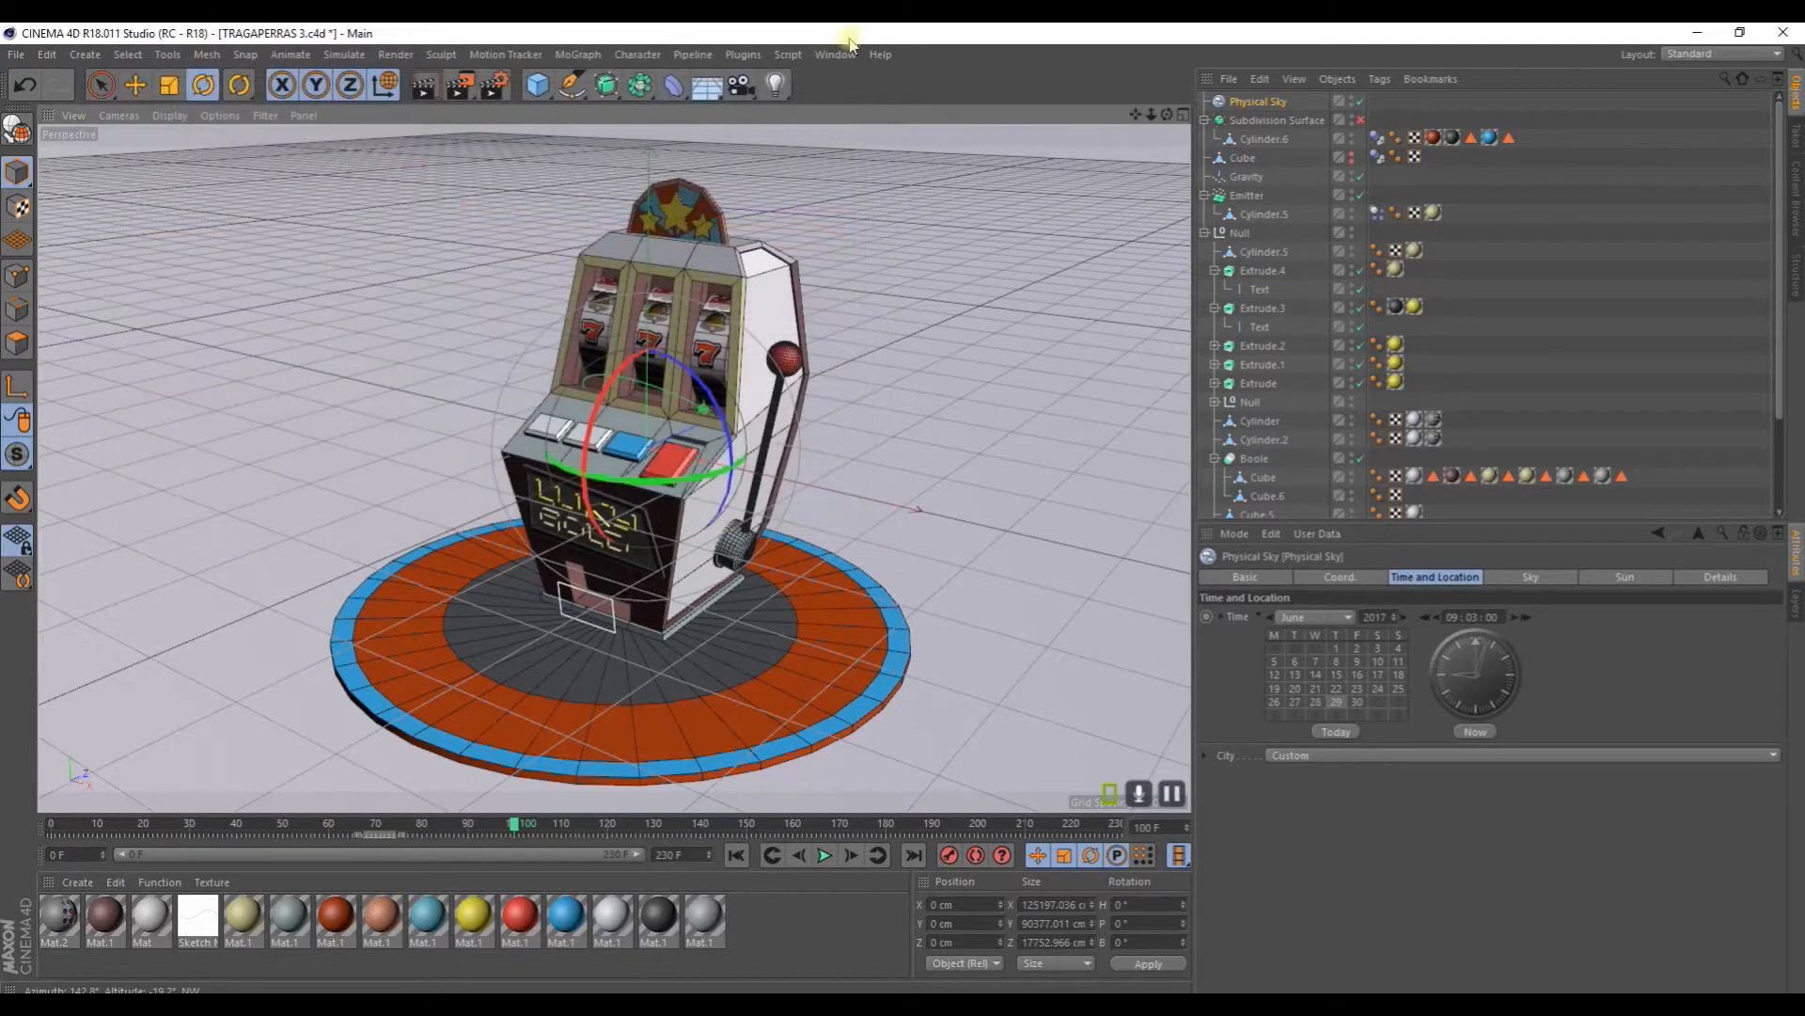
Step: Render a viewport preview of the slot machine with the red background and the Physical Sky lighting
{"action": "left_click", "coordinate": [424, 87]}
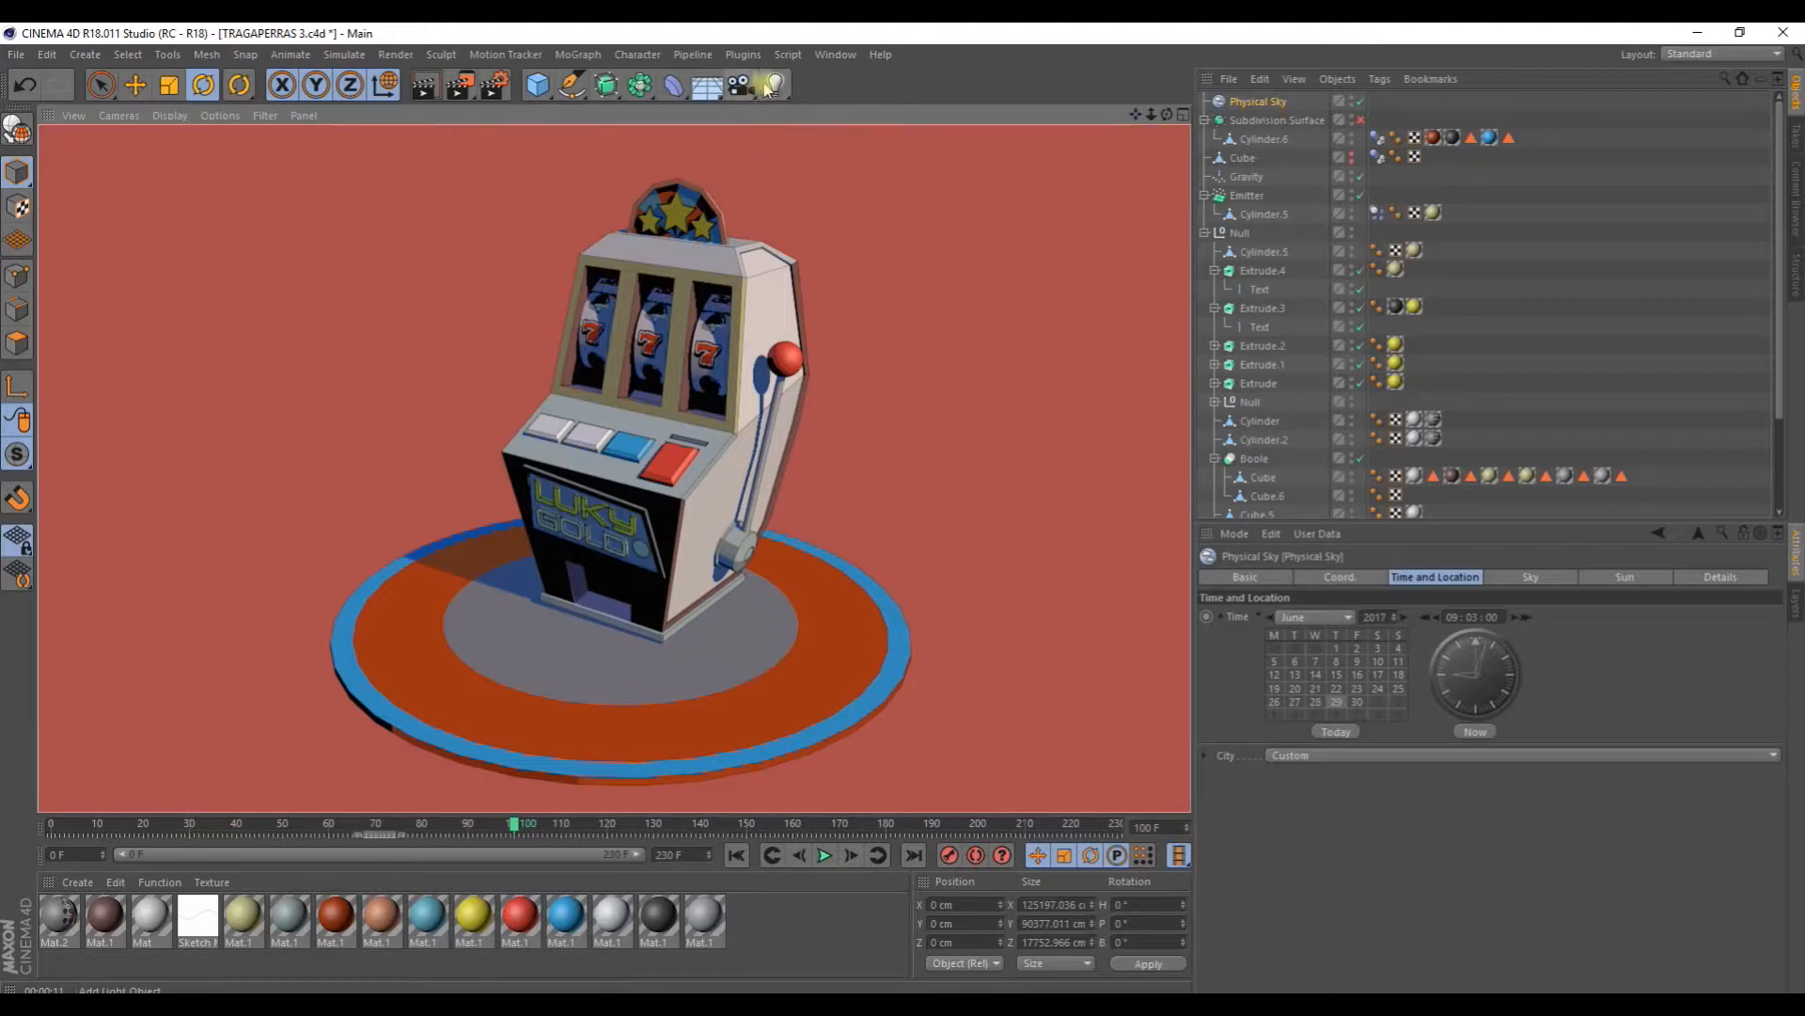
{"action": "left_click", "coordinate": [1242, 104]}
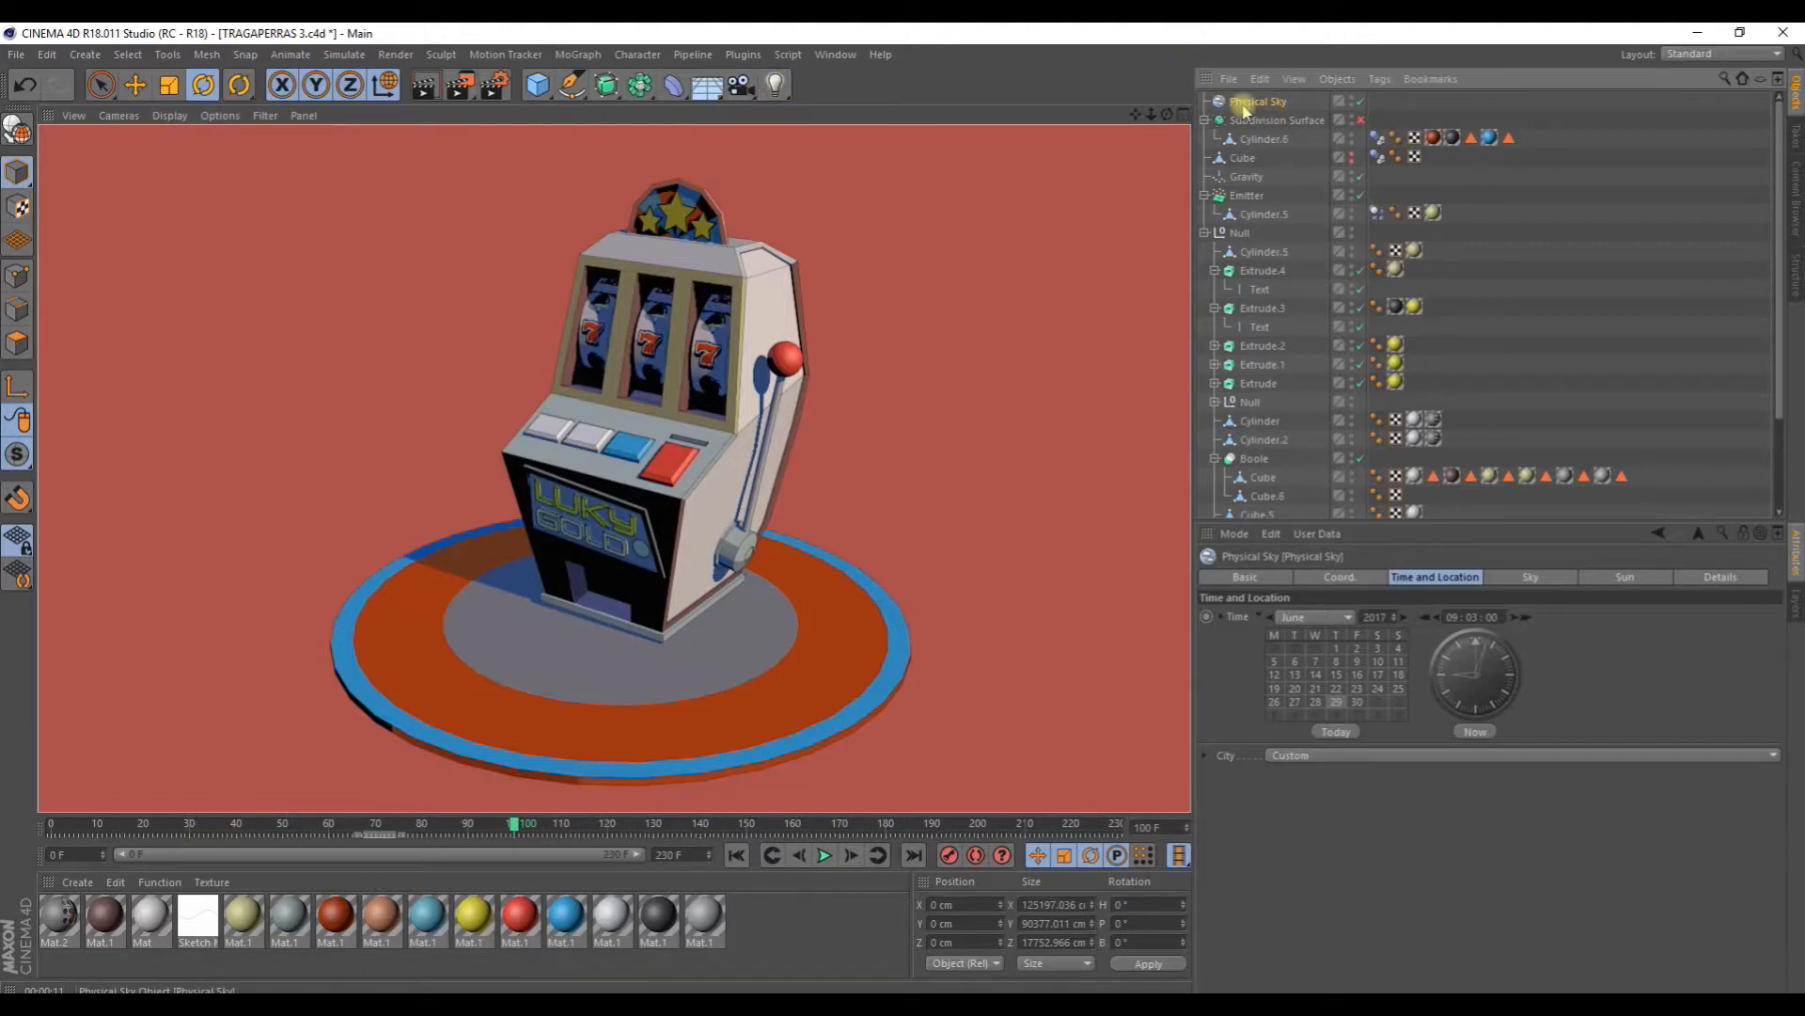
Step: Replace the Physical Sky with an area light and move it to about Y 221 cm, Z -488 cm in front of the machine
{"action": "key", "text": "Delete"}
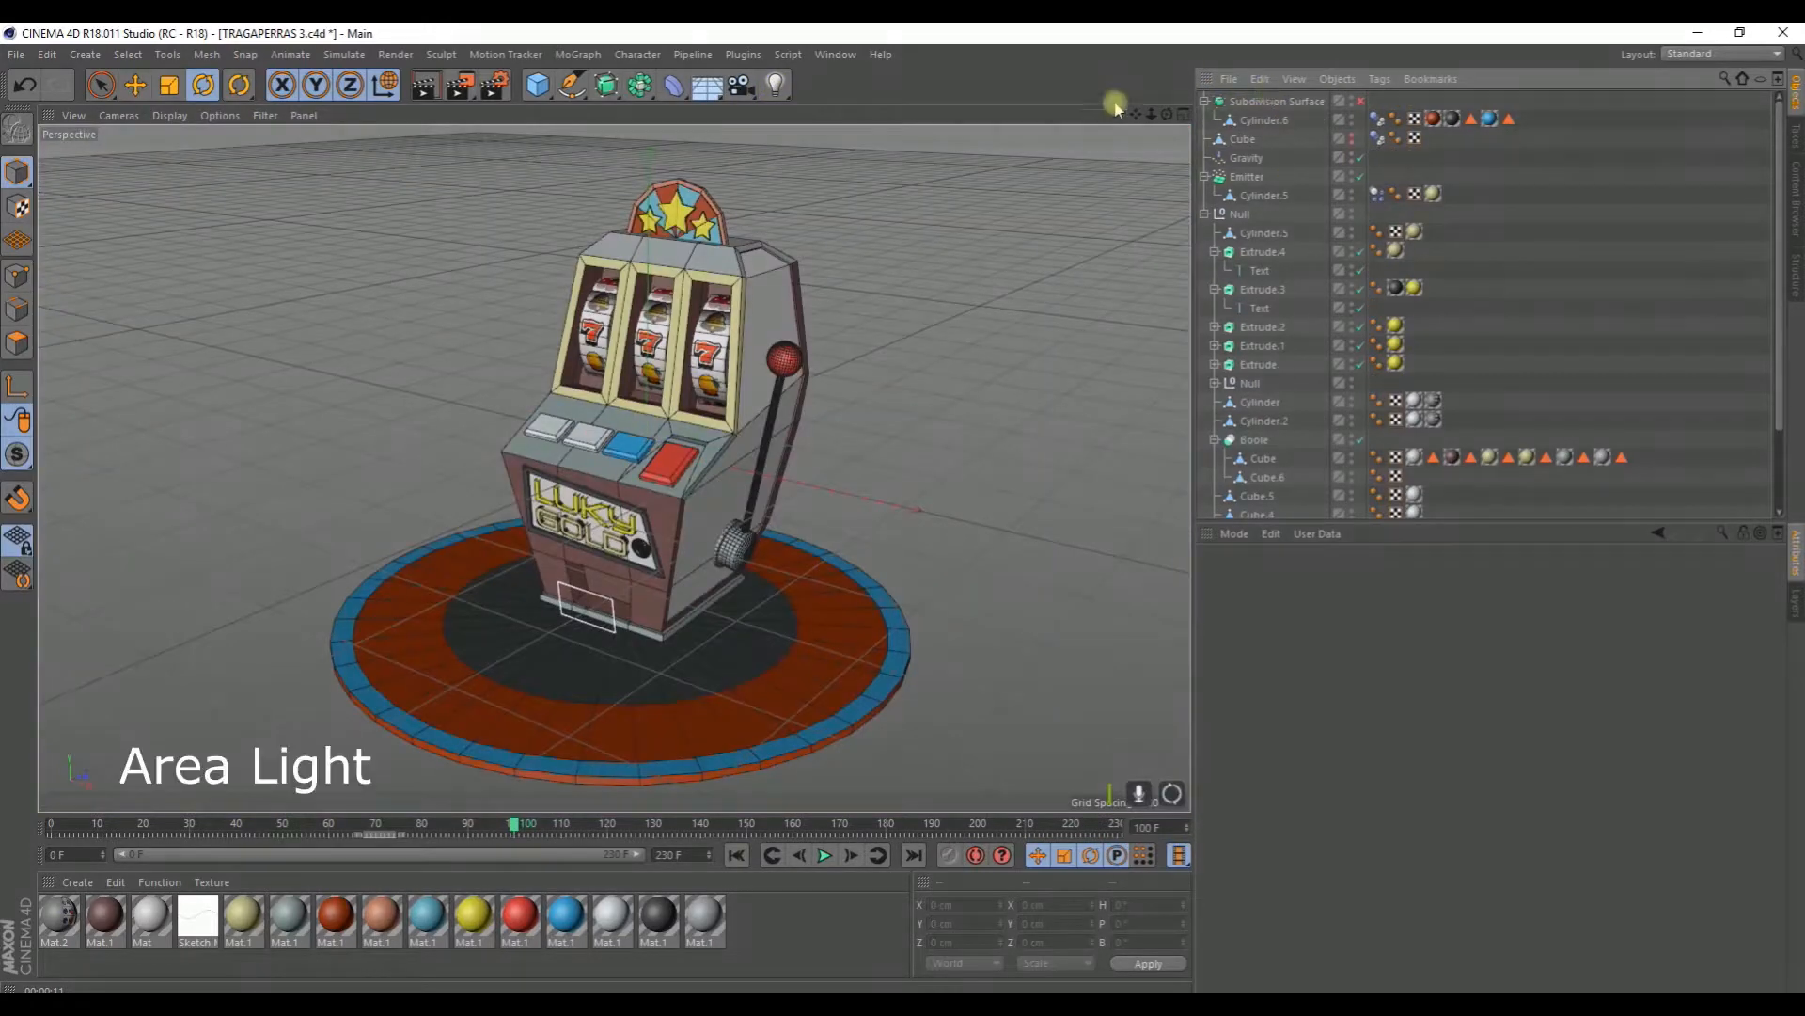
{"action": "left_click_drag", "start_coordinate": [777, 88], "coordinate": [959, 141]}
{"action": "left_click", "coordinate": [135, 85]}
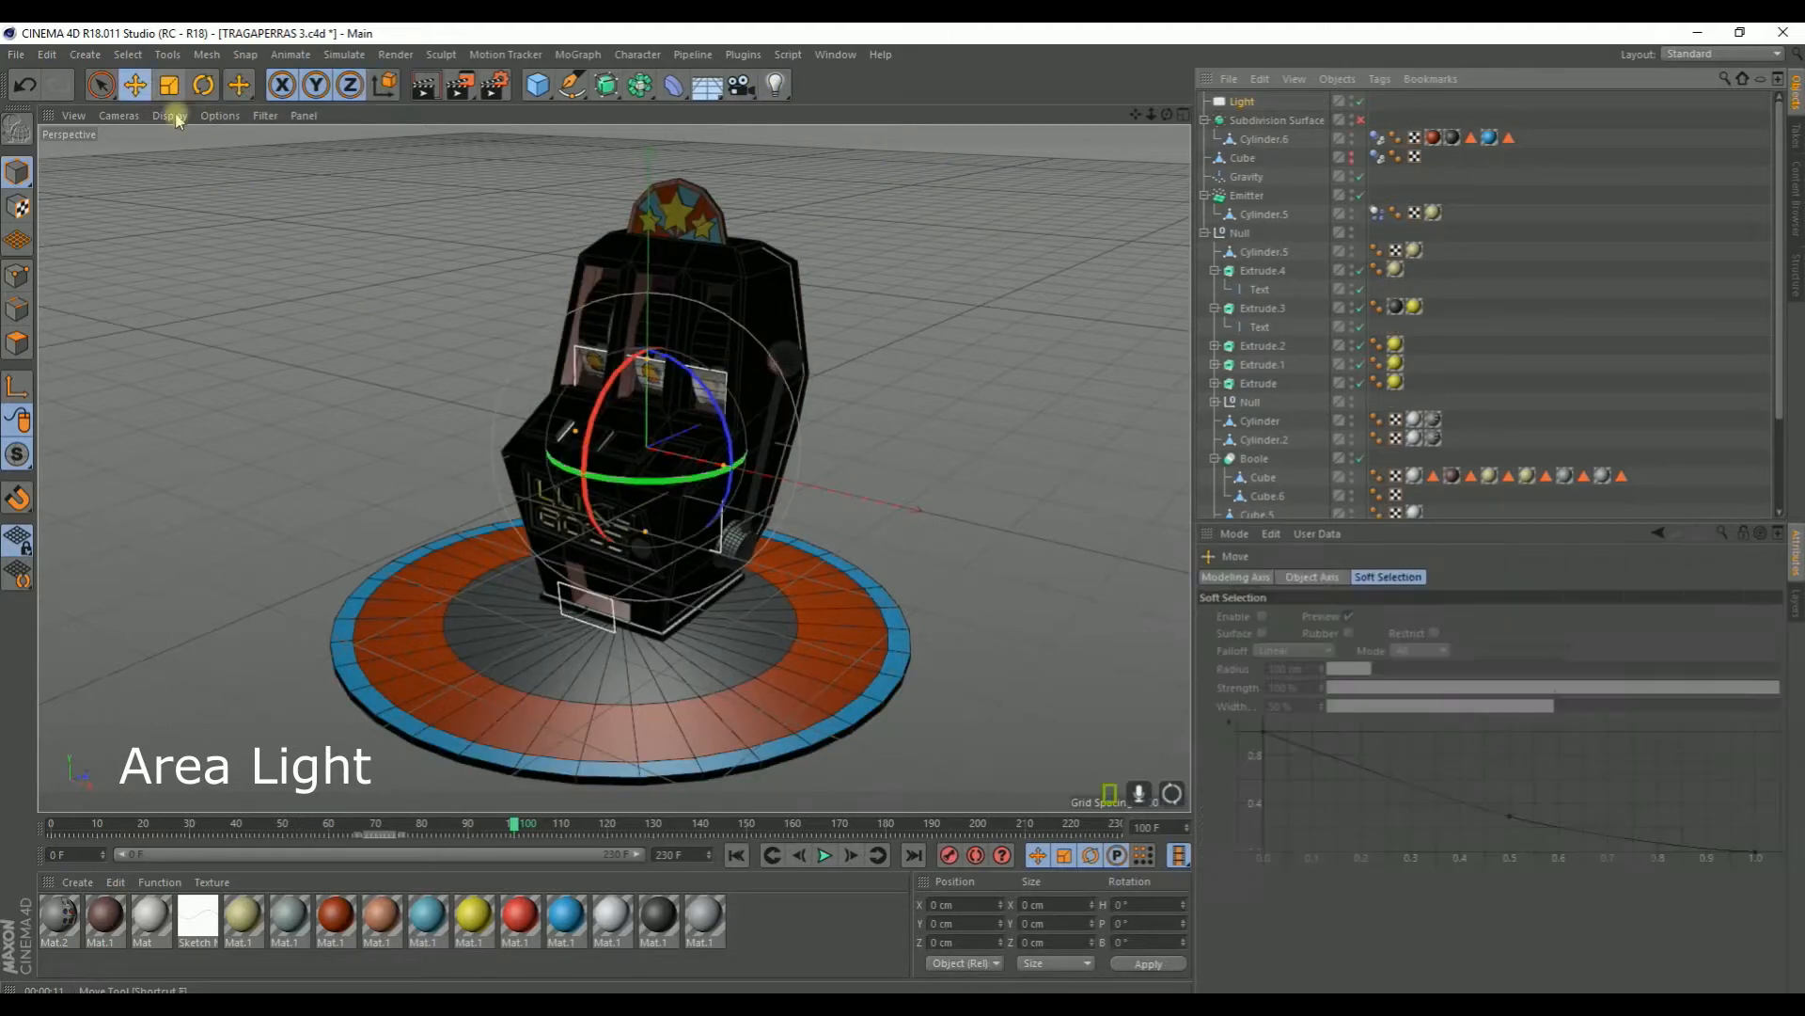
{"action": "left_click_drag", "start_coordinate": [720, 414], "coordinate": [343, 594]}
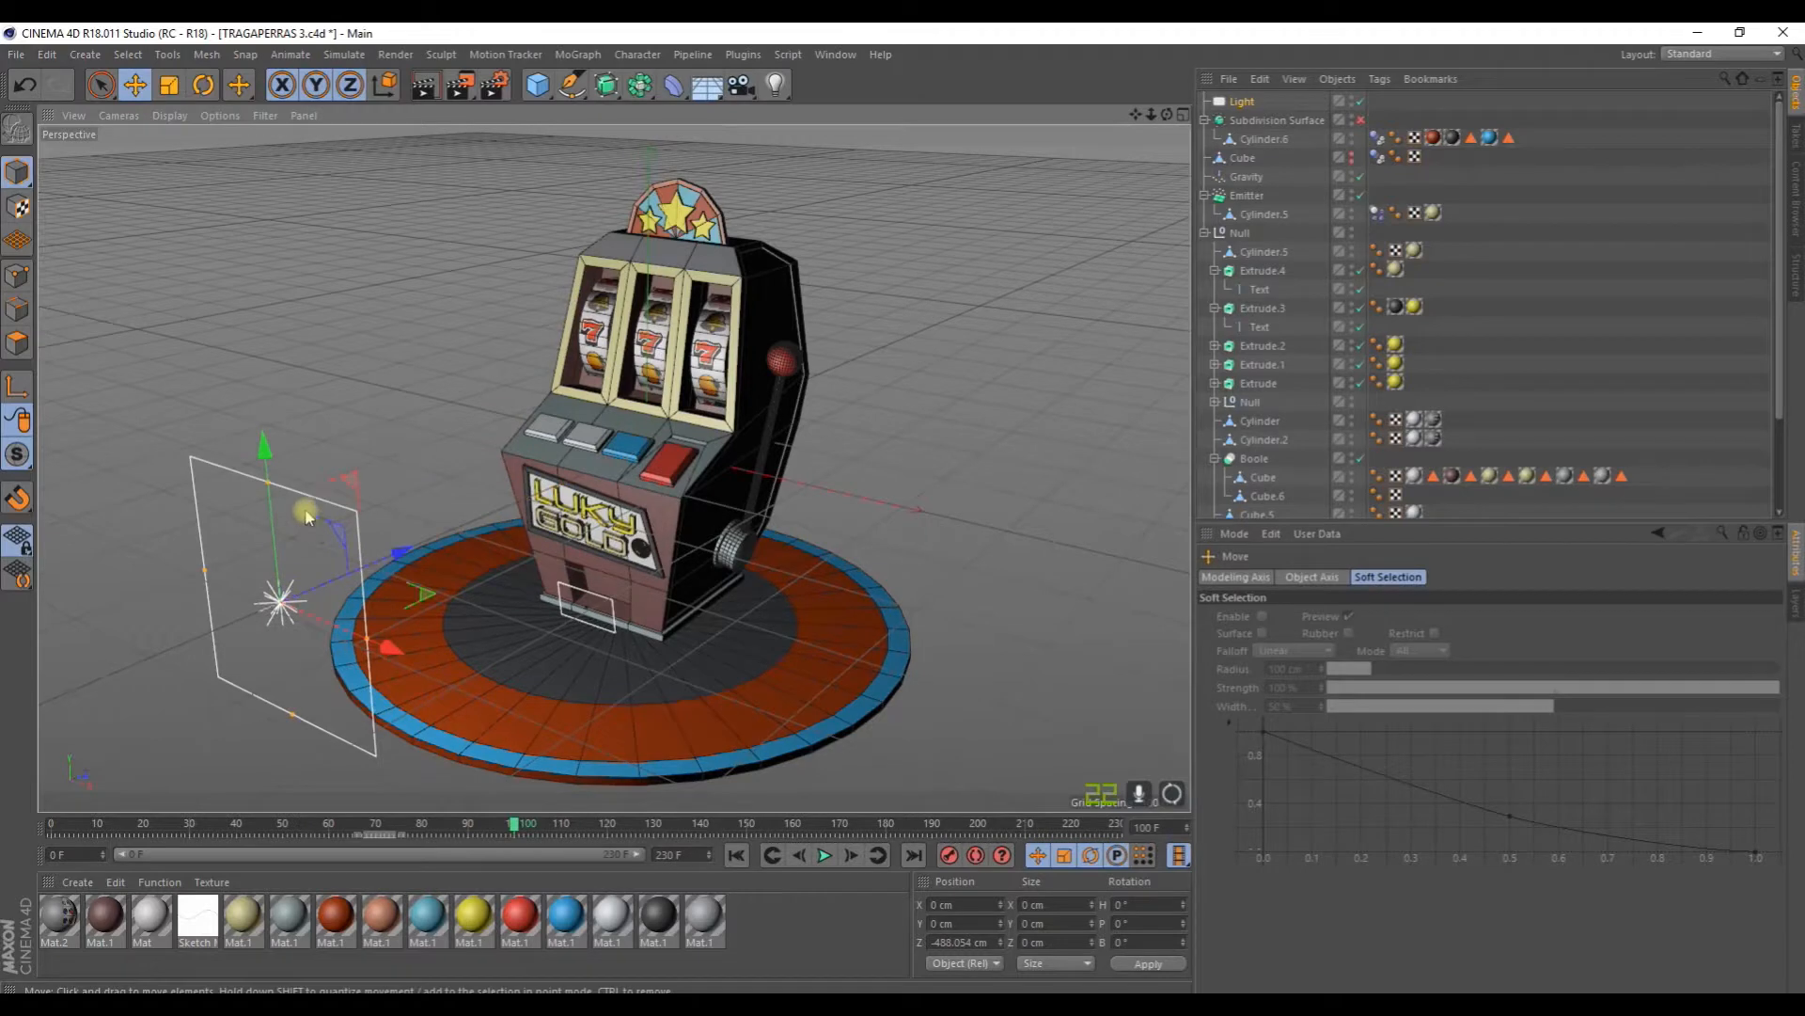
{"action": "left_click_drag", "start_coordinate": [272, 440], "coordinate": [273, 155]}
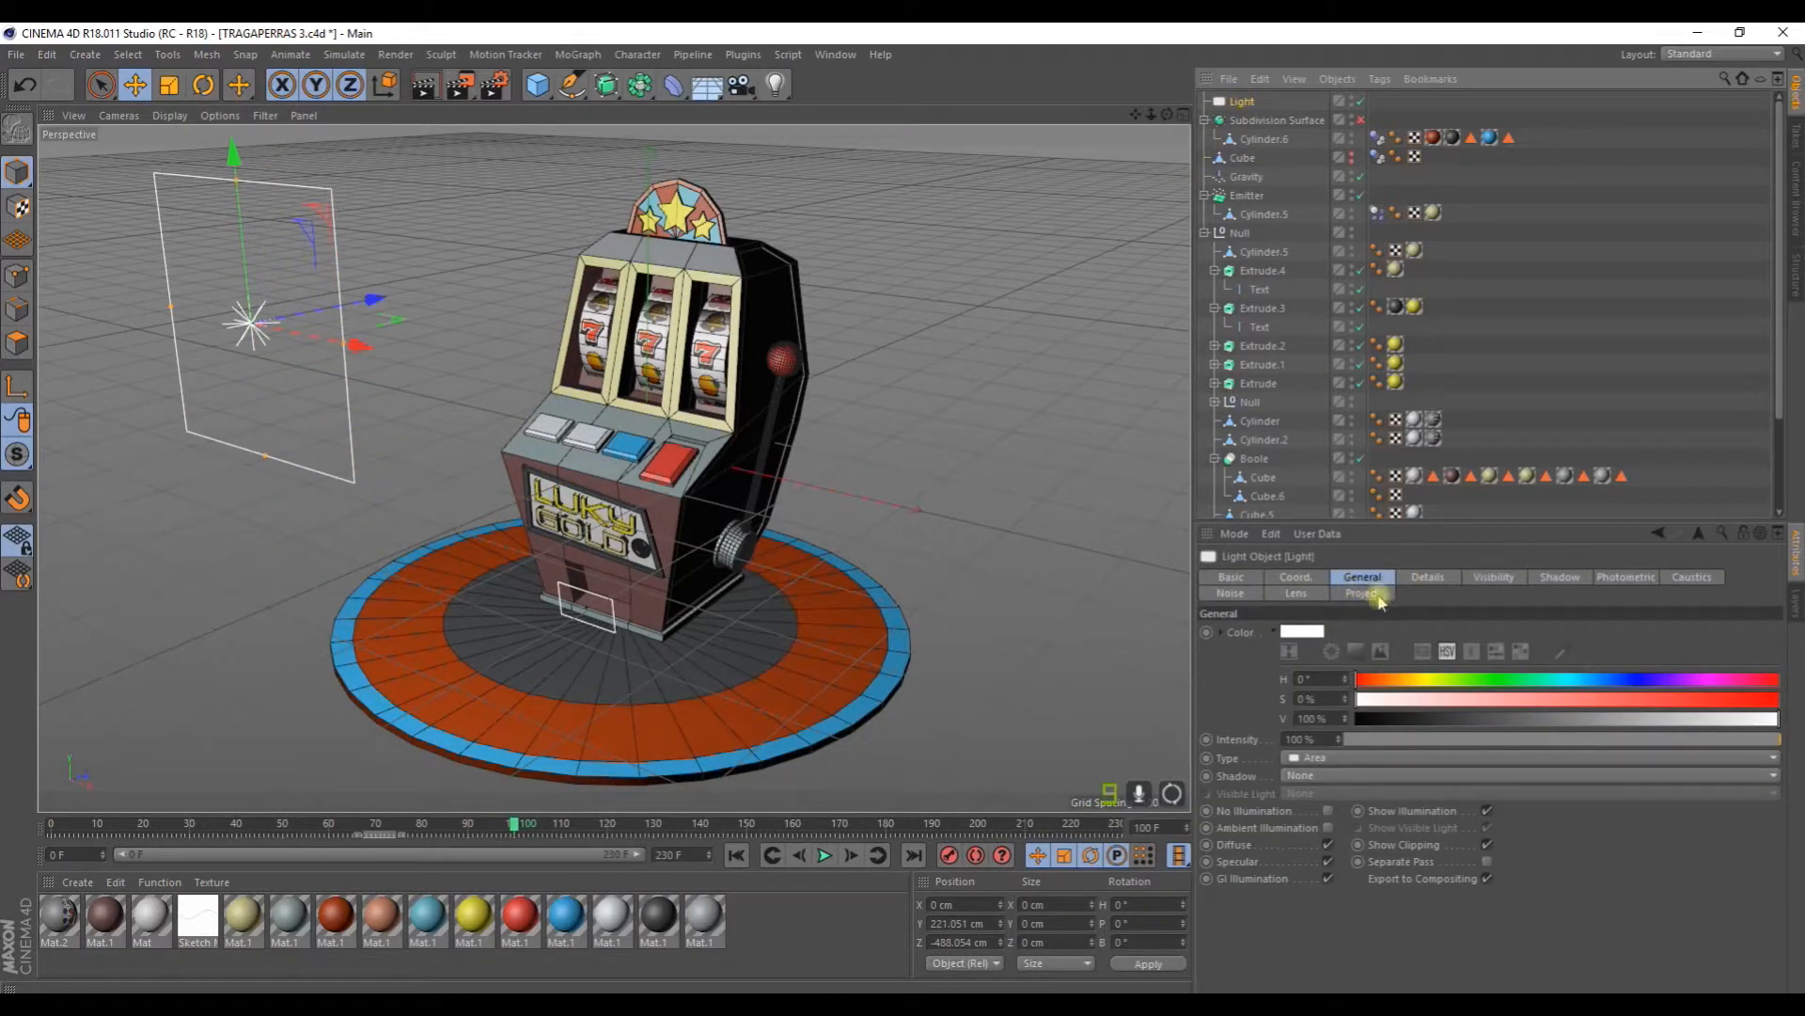
Step: Set the light's shadow type to Area and its area shape to Sphere
{"action": "left_click", "coordinate": [1324, 776]}
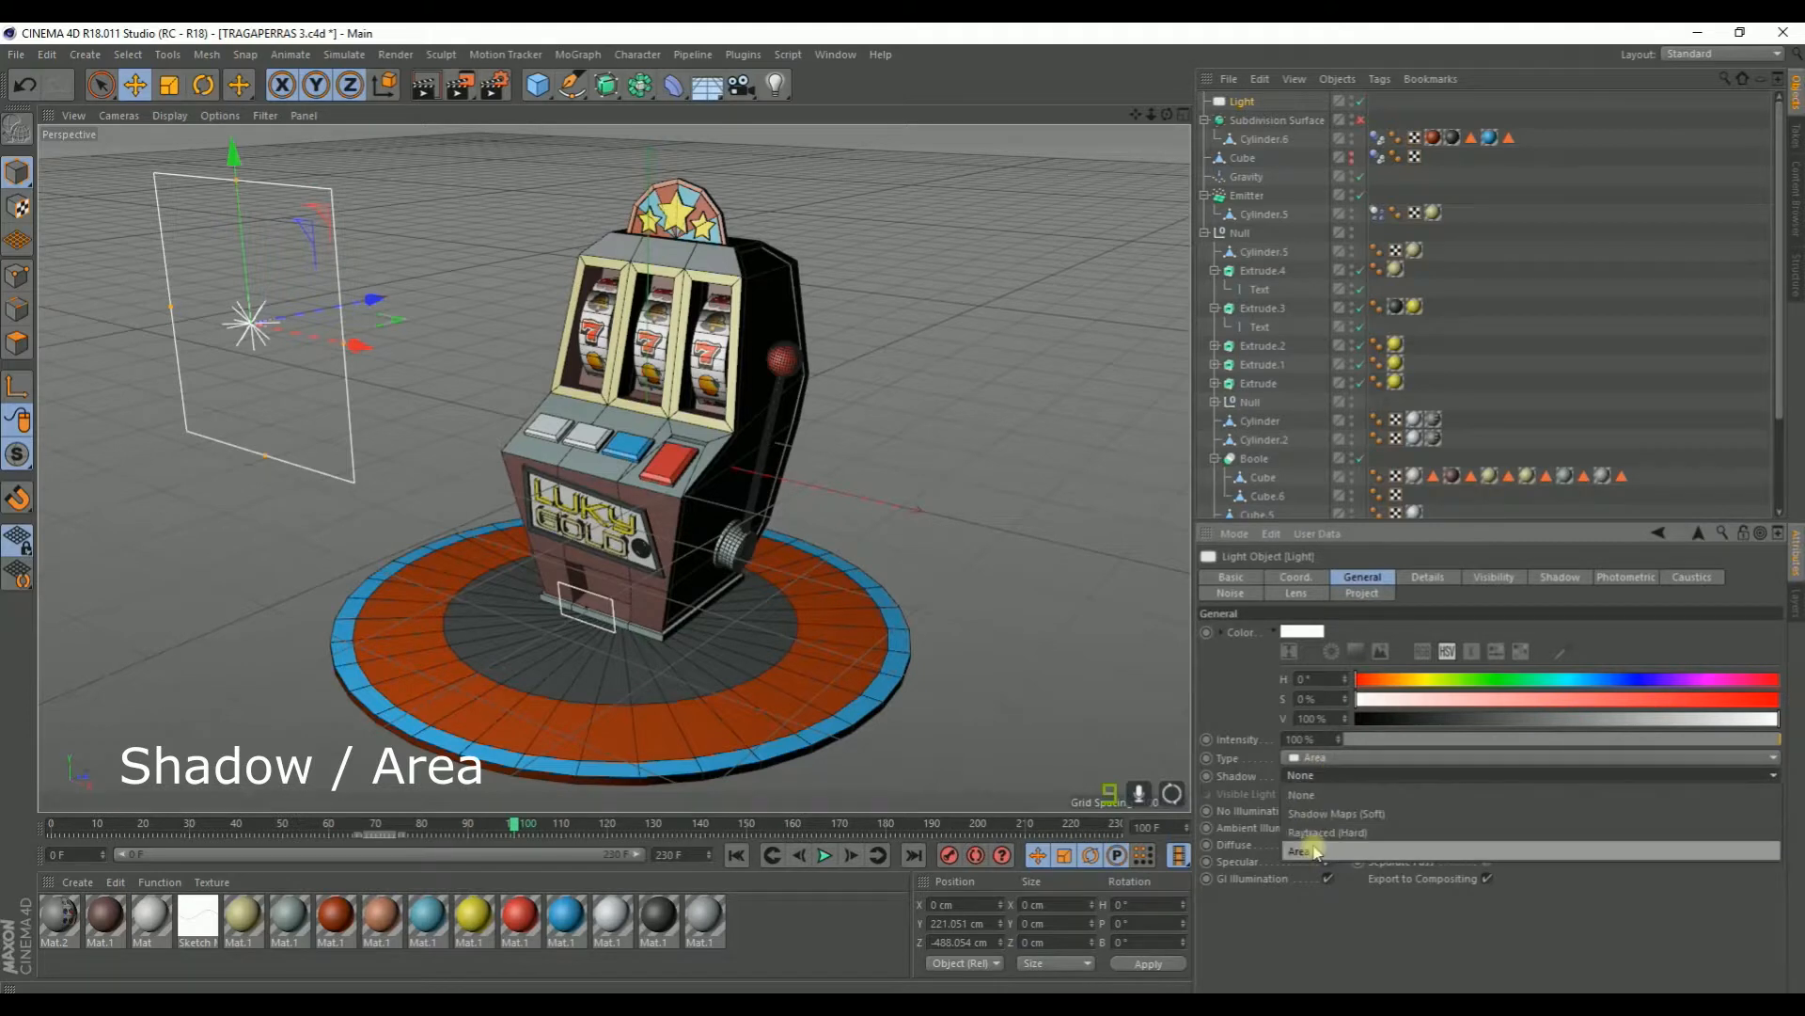
{"action": "left_click", "coordinate": [1315, 851]}
{"action": "left_click", "coordinate": [1433, 579]}
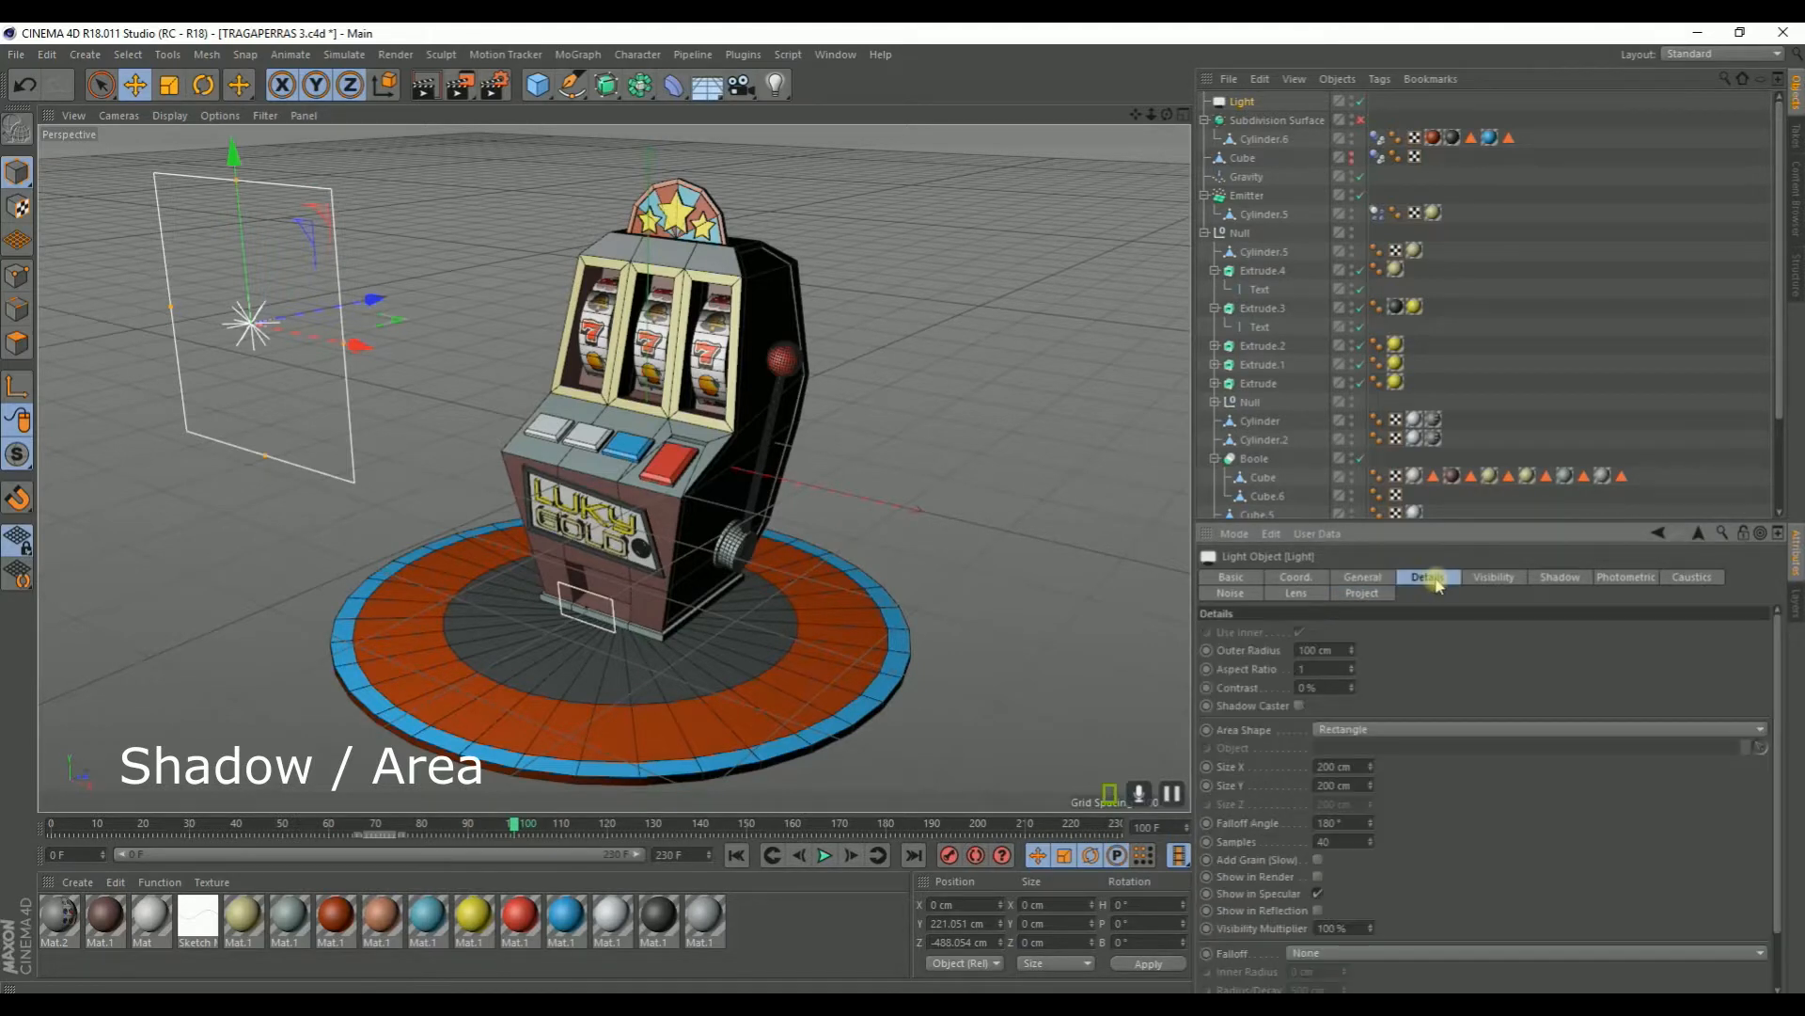
{"action": "left_click", "coordinate": [1351, 733]}
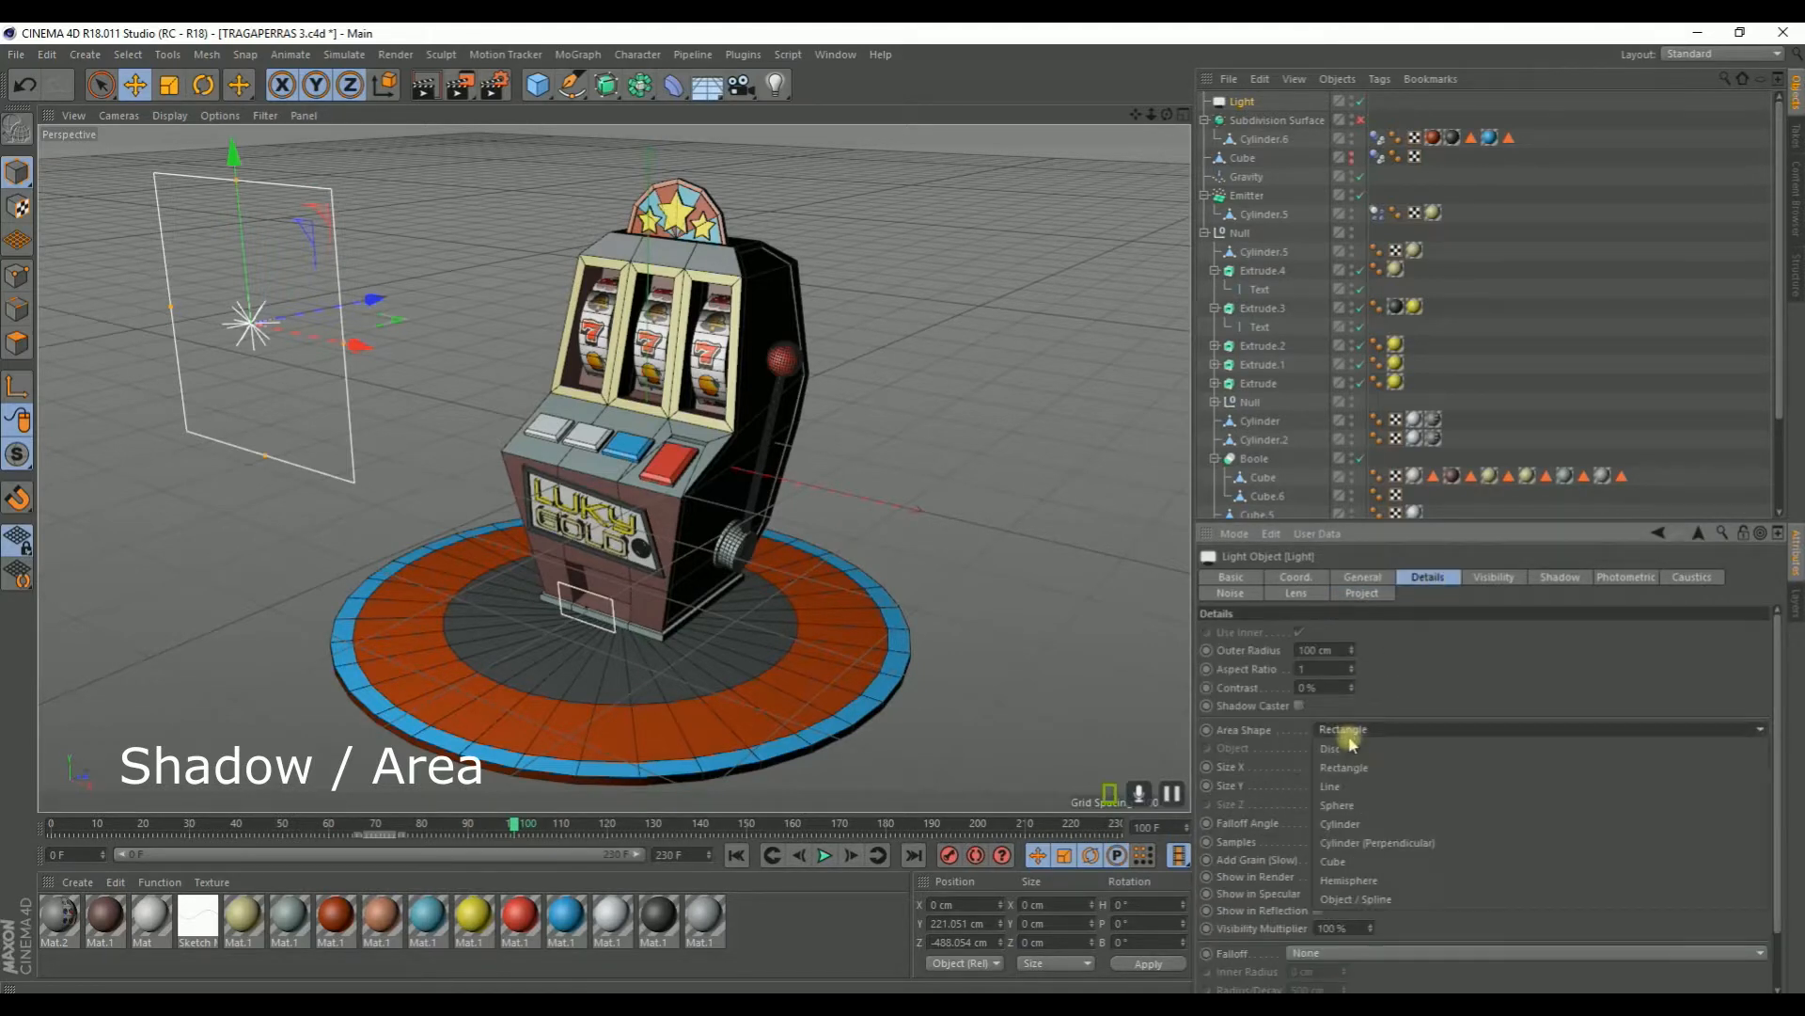
{"action": "left_click", "coordinate": [1347, 806]}
Step: Move the spherical light farther from the slot machine, to about X 436 cm, Y 467 cm and Z -856 cm
{"action": "left_click_drag", "start_coordinate": [353, 355], "coordinate": [782, 524]}
{"action": "left_click_drag", "start_coordinate": [660, 246], "coordinate": [661, 176]}
{"action": "scroll", "coordinate": [672, 184], "scroll_direction": "down", "scroll_amount": 6}
{"action": "left_click_drag", "start_coordinate": [684, 385], "coordinate": [476, 403], "text": "alt"}
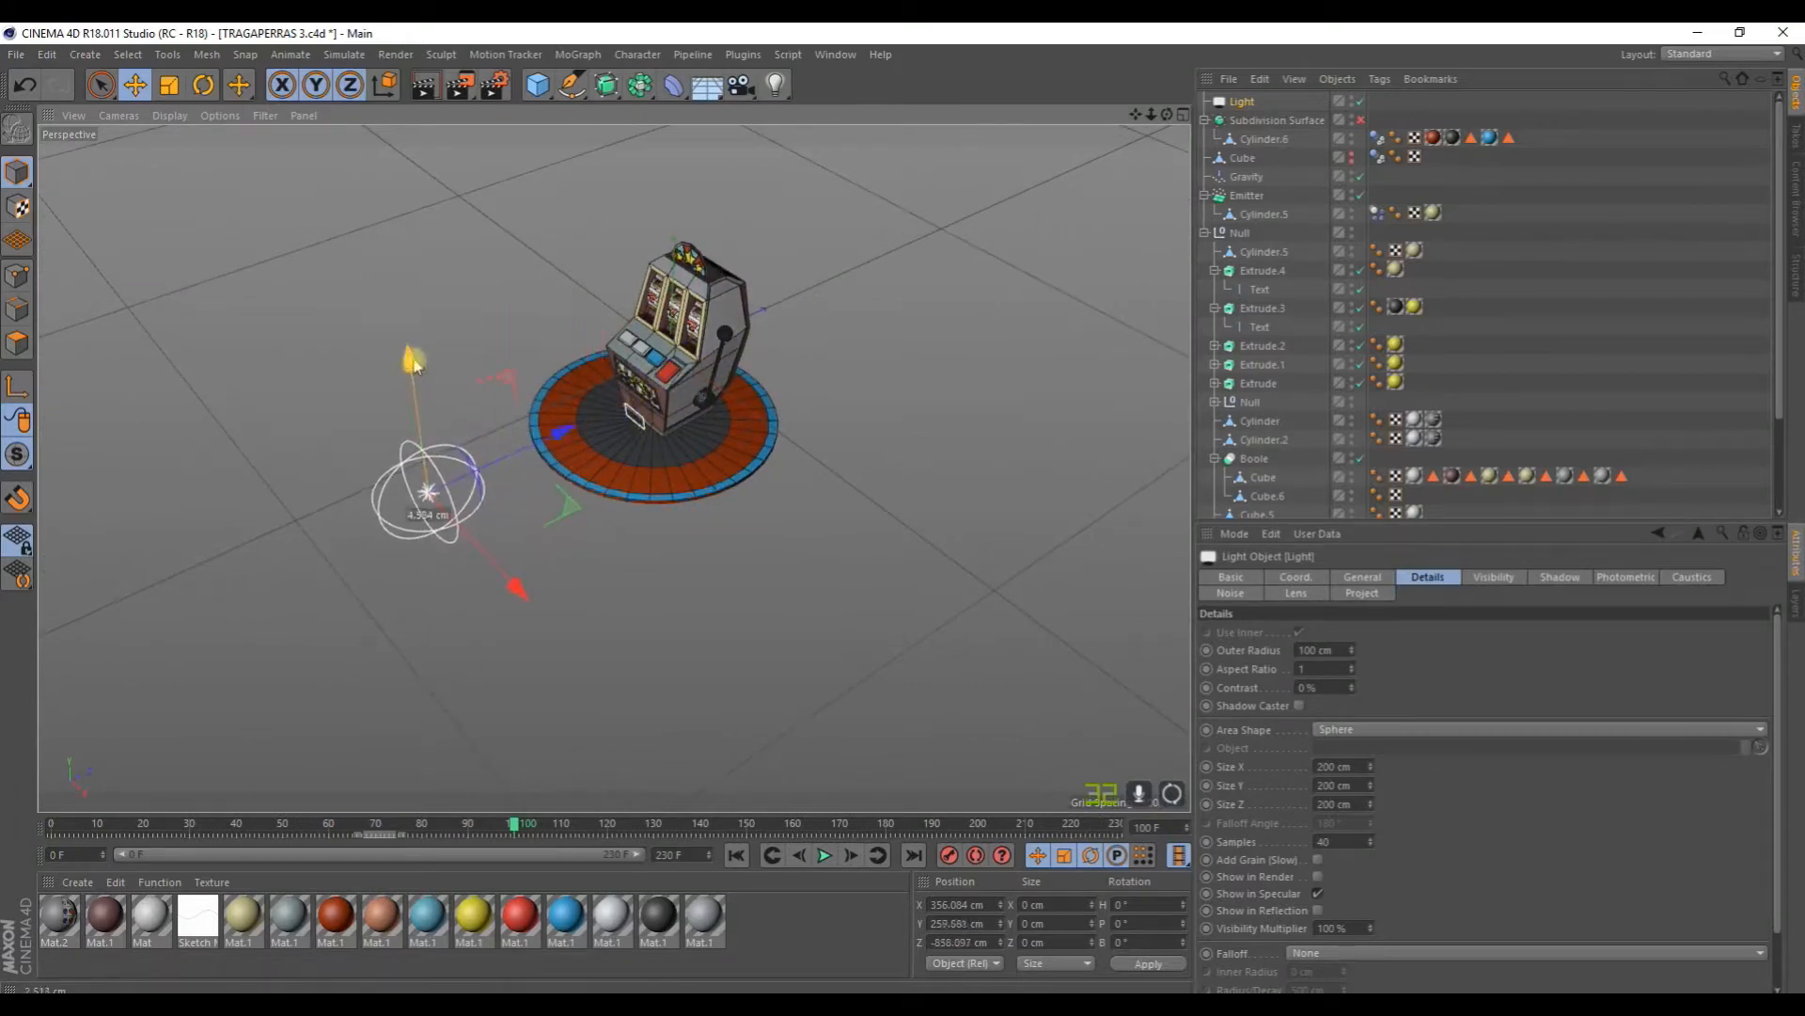
{"action": "left_click_drag", "start_coordinate": [407, 355], "coordinate": [434, 280]}
{"action": "left_click_drag", "start_coordinate": [505, 379], "coordinate": [786, 395]}
Step: Frame the slot machine from the front and render a viewport preview with the area light
{"action": "scroll", "coordinate": [785, 395], "scroll_direction": "up", "scroll_amount": 4}
{"action": "scroll", "coordinate": [637, 362], "scroll_direction": "up", "scroll_amount": 3}
{"action": "left_click_drag", "start_coordinate": [636, 362], "coordinate": [628, 428], "text": "alt"}
{"action": "scroll", "coordinate": [627, 429], "scroll_direction": "up", "scroll_amount": 1}
{"action": "left_click_drag", "start_coordinate": [720, 467], "coordinate": [706, 439], "text": "alt"}
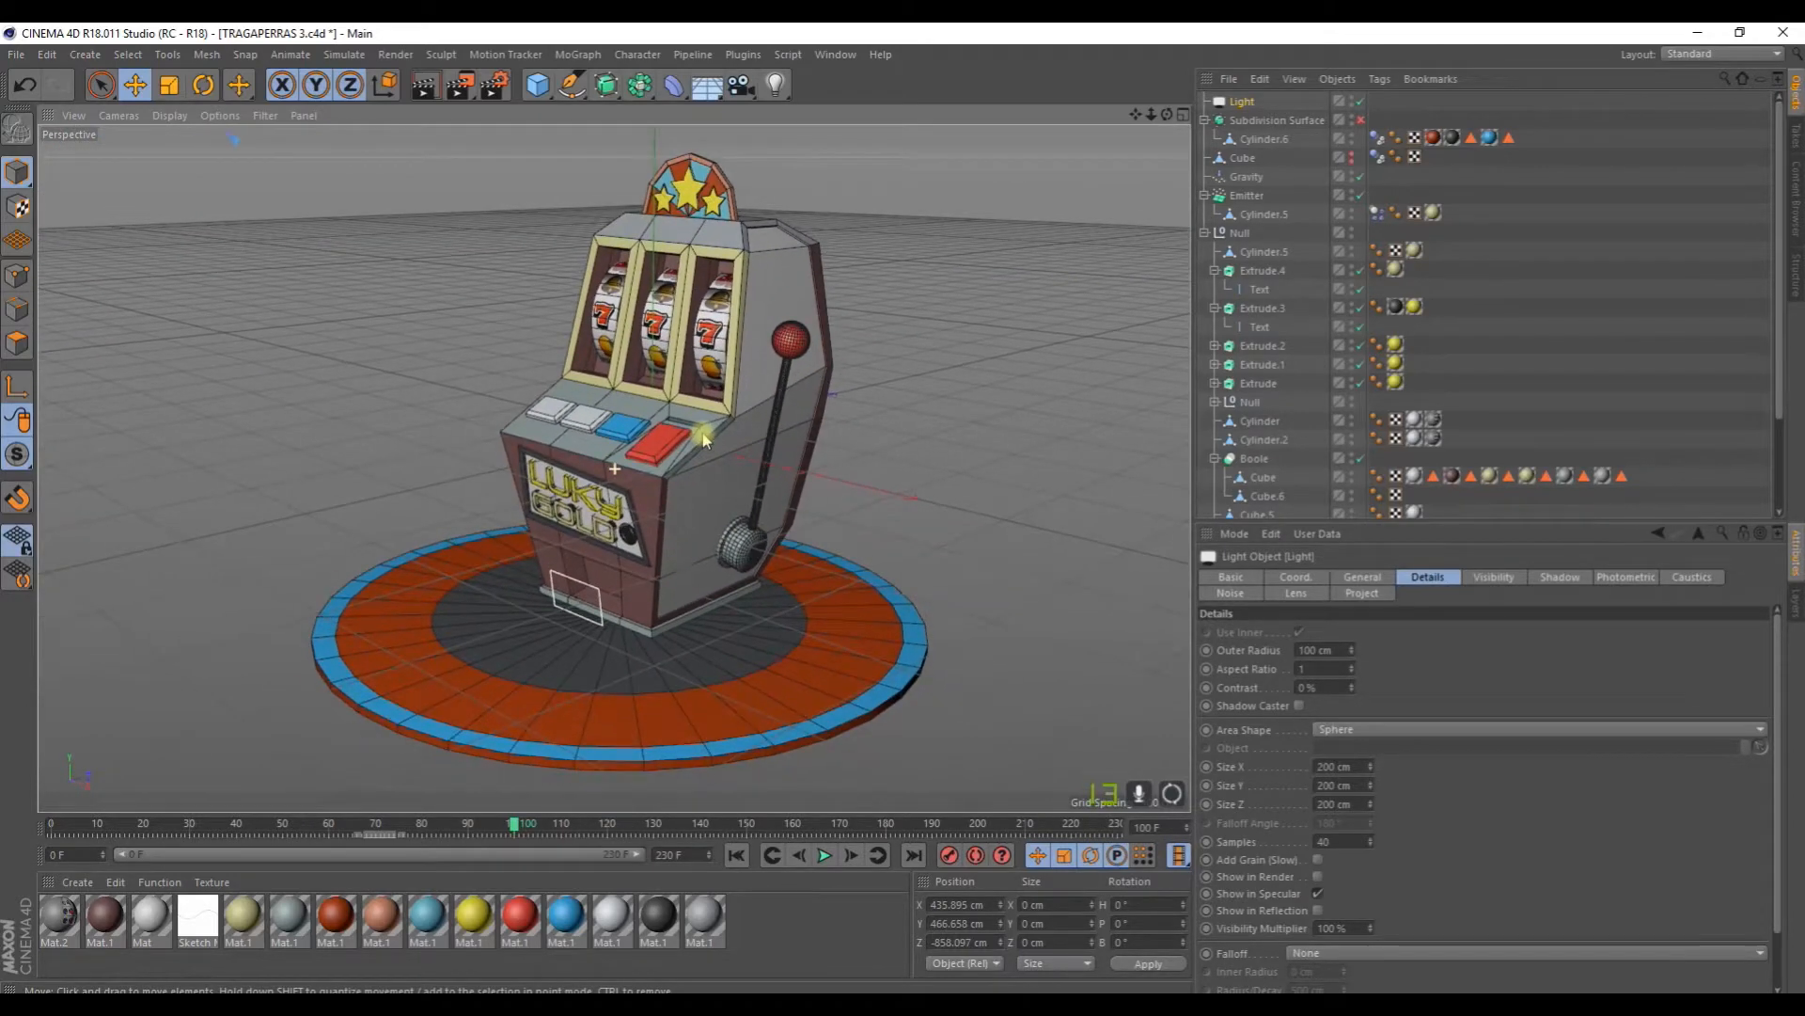
{"action": "left_click", "coordinate": [427, 87]}
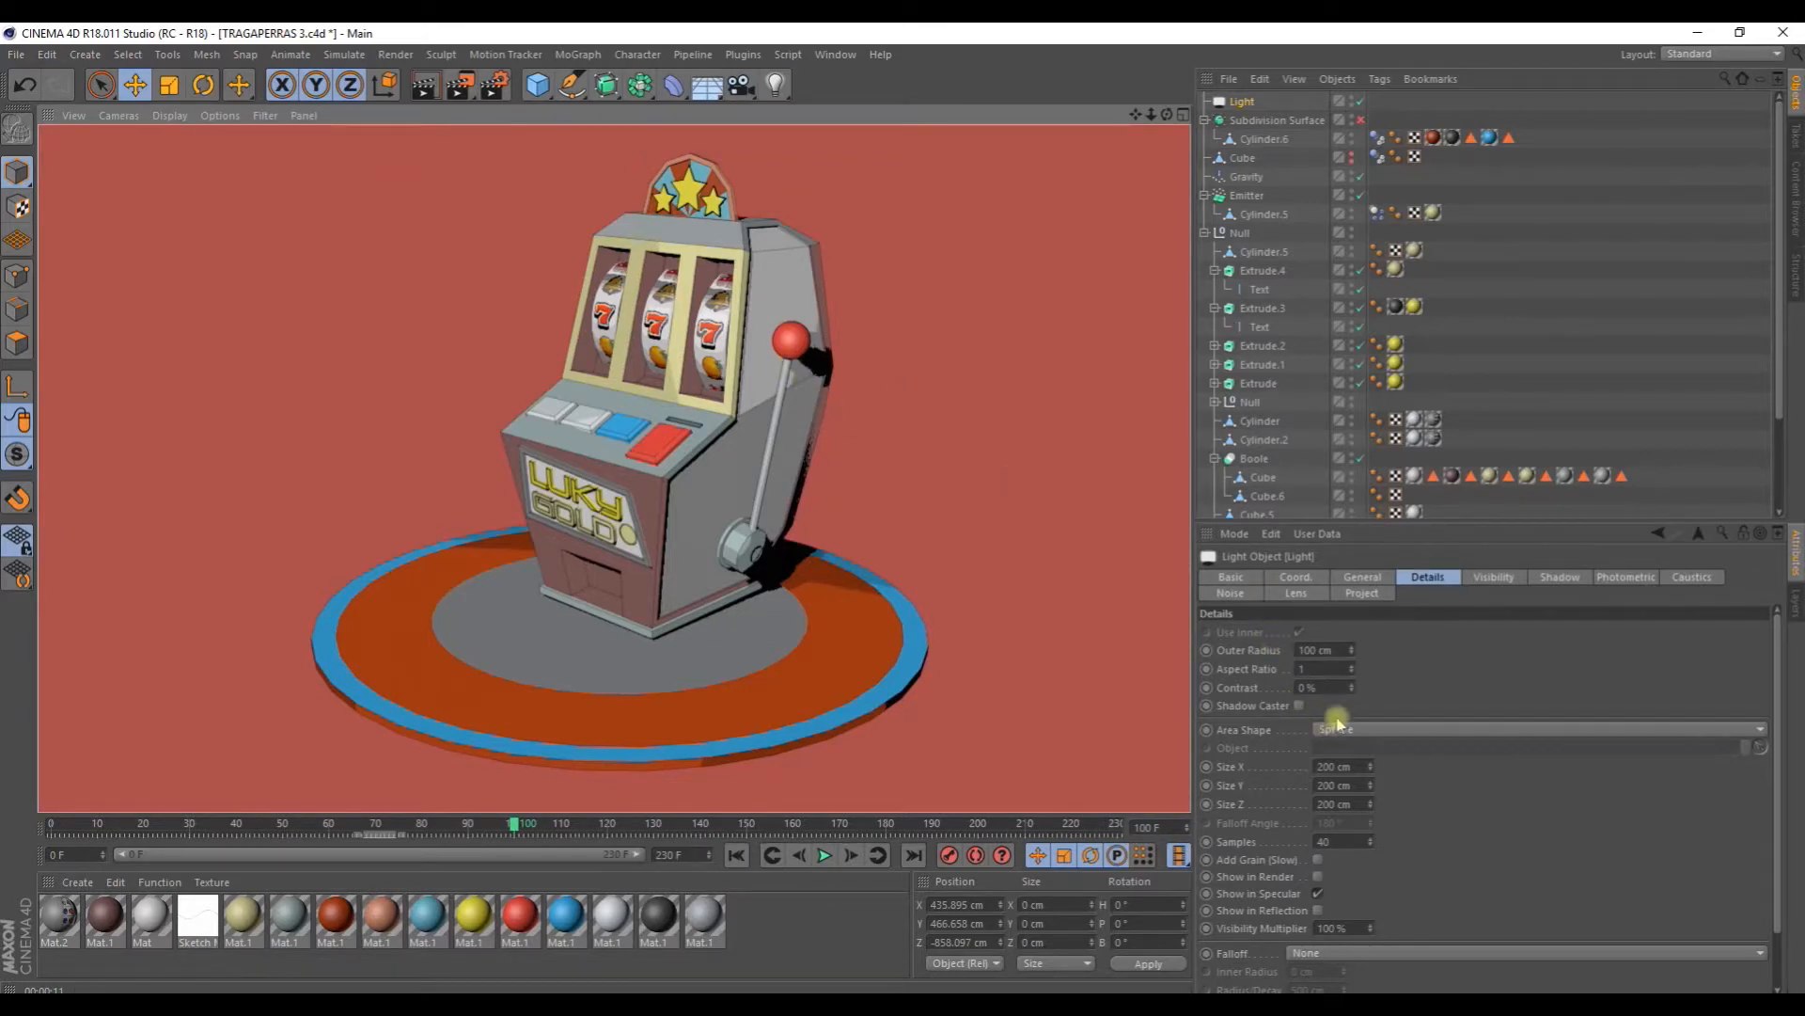
Step: Try Shadow Maps (Soft) and Raytraced (Hard) as the light's shadow type, rendering a viewport preview of each
{"action": "left_click", "coordinate": [1241, 102]}
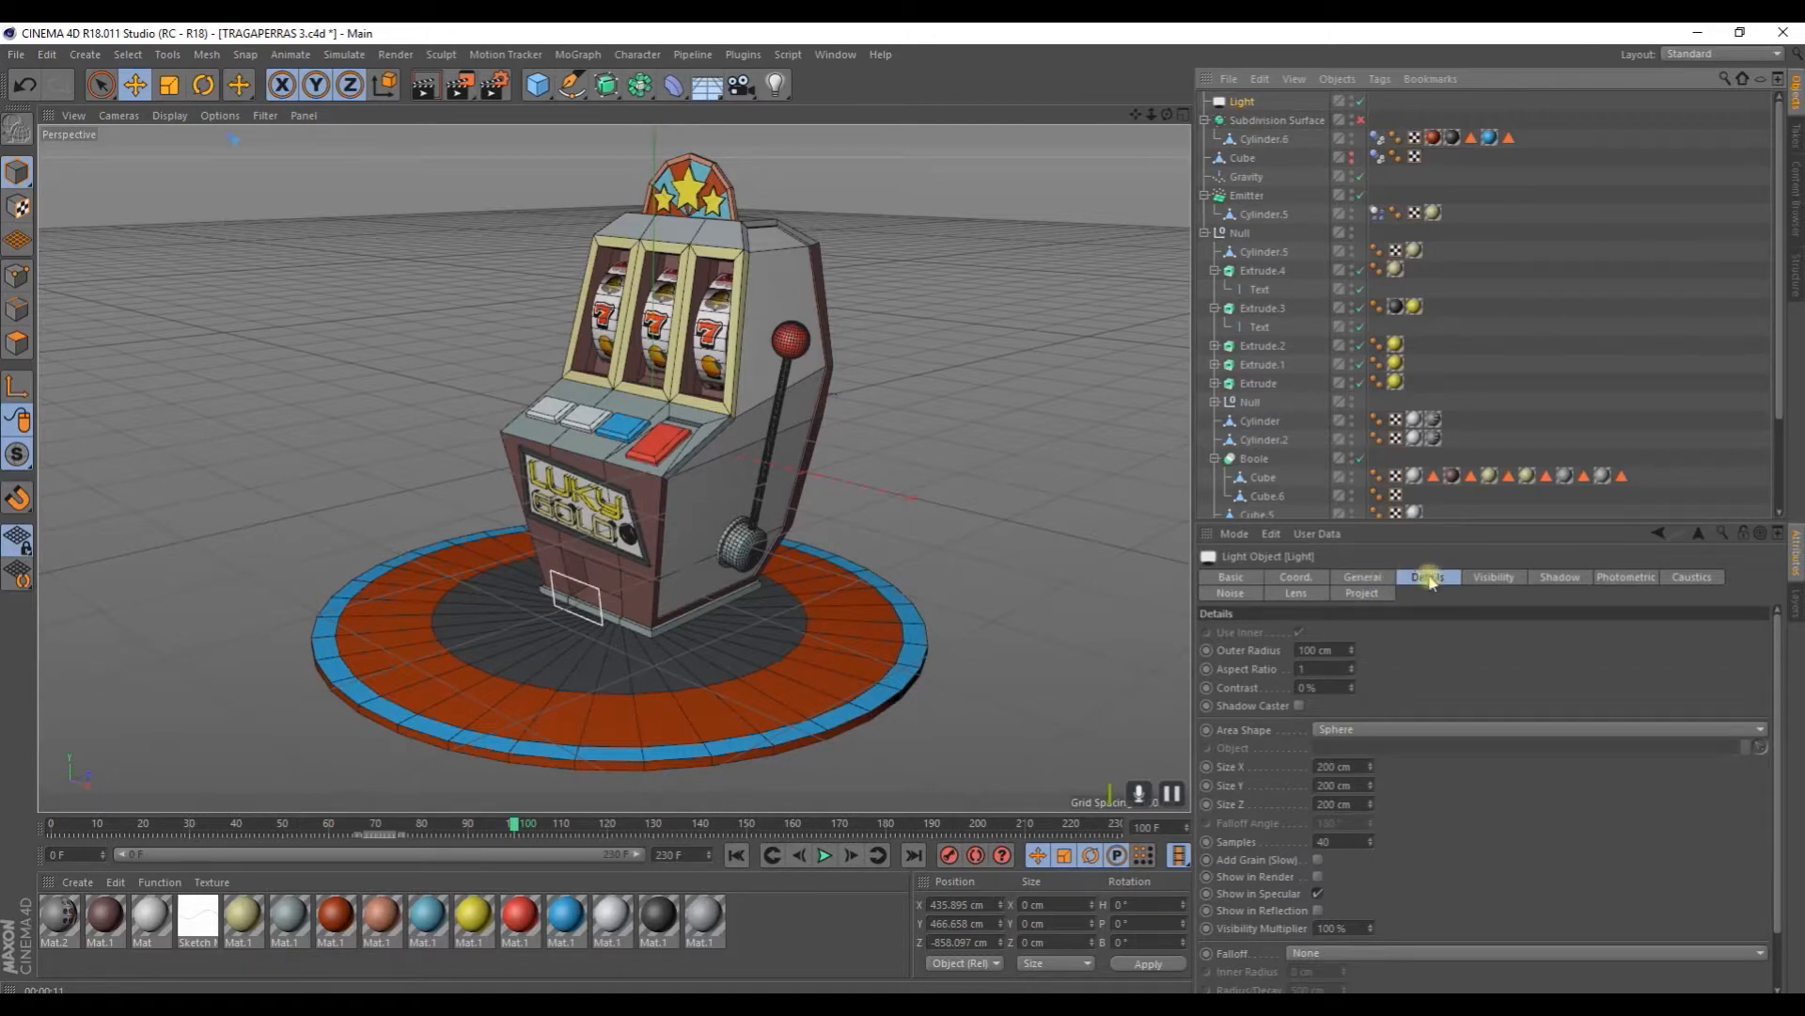
{"action": "left_click", "coordinate": [1565, 576]}
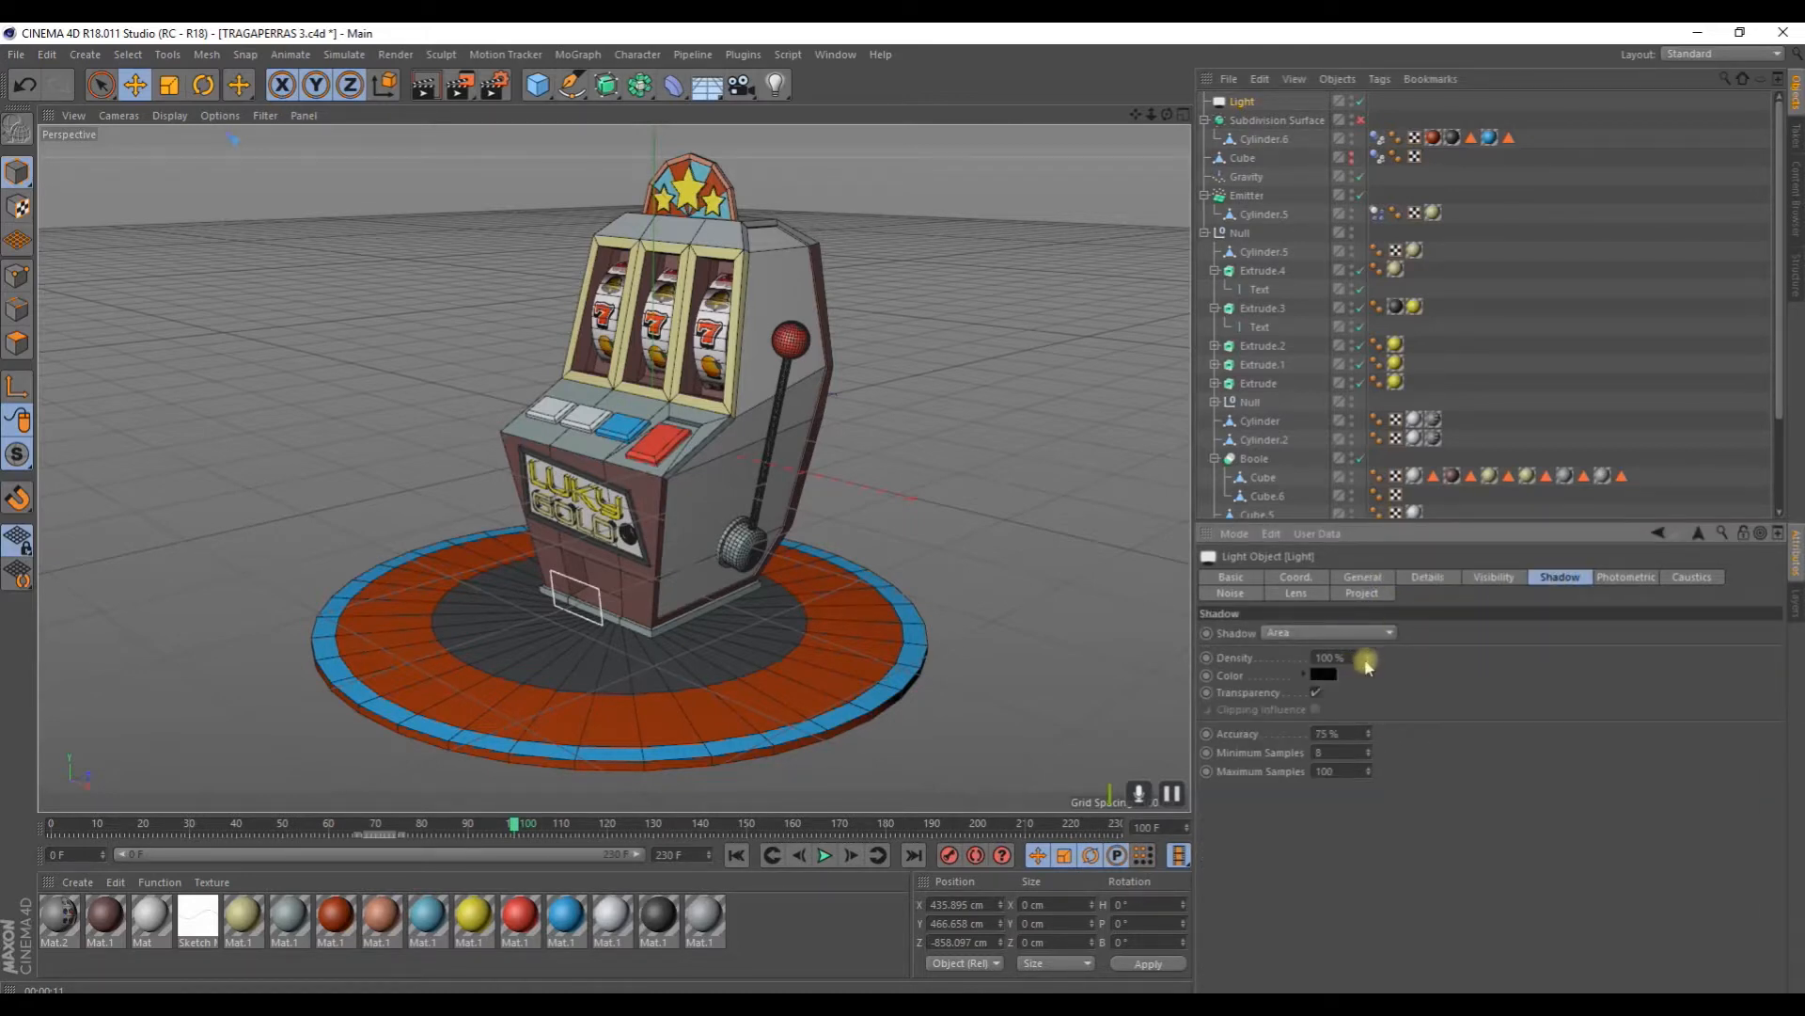
{"action": "left_click", "coordinate": [1329, 632]}
{"action": "left_click", "coordinate": [1326, 645]}
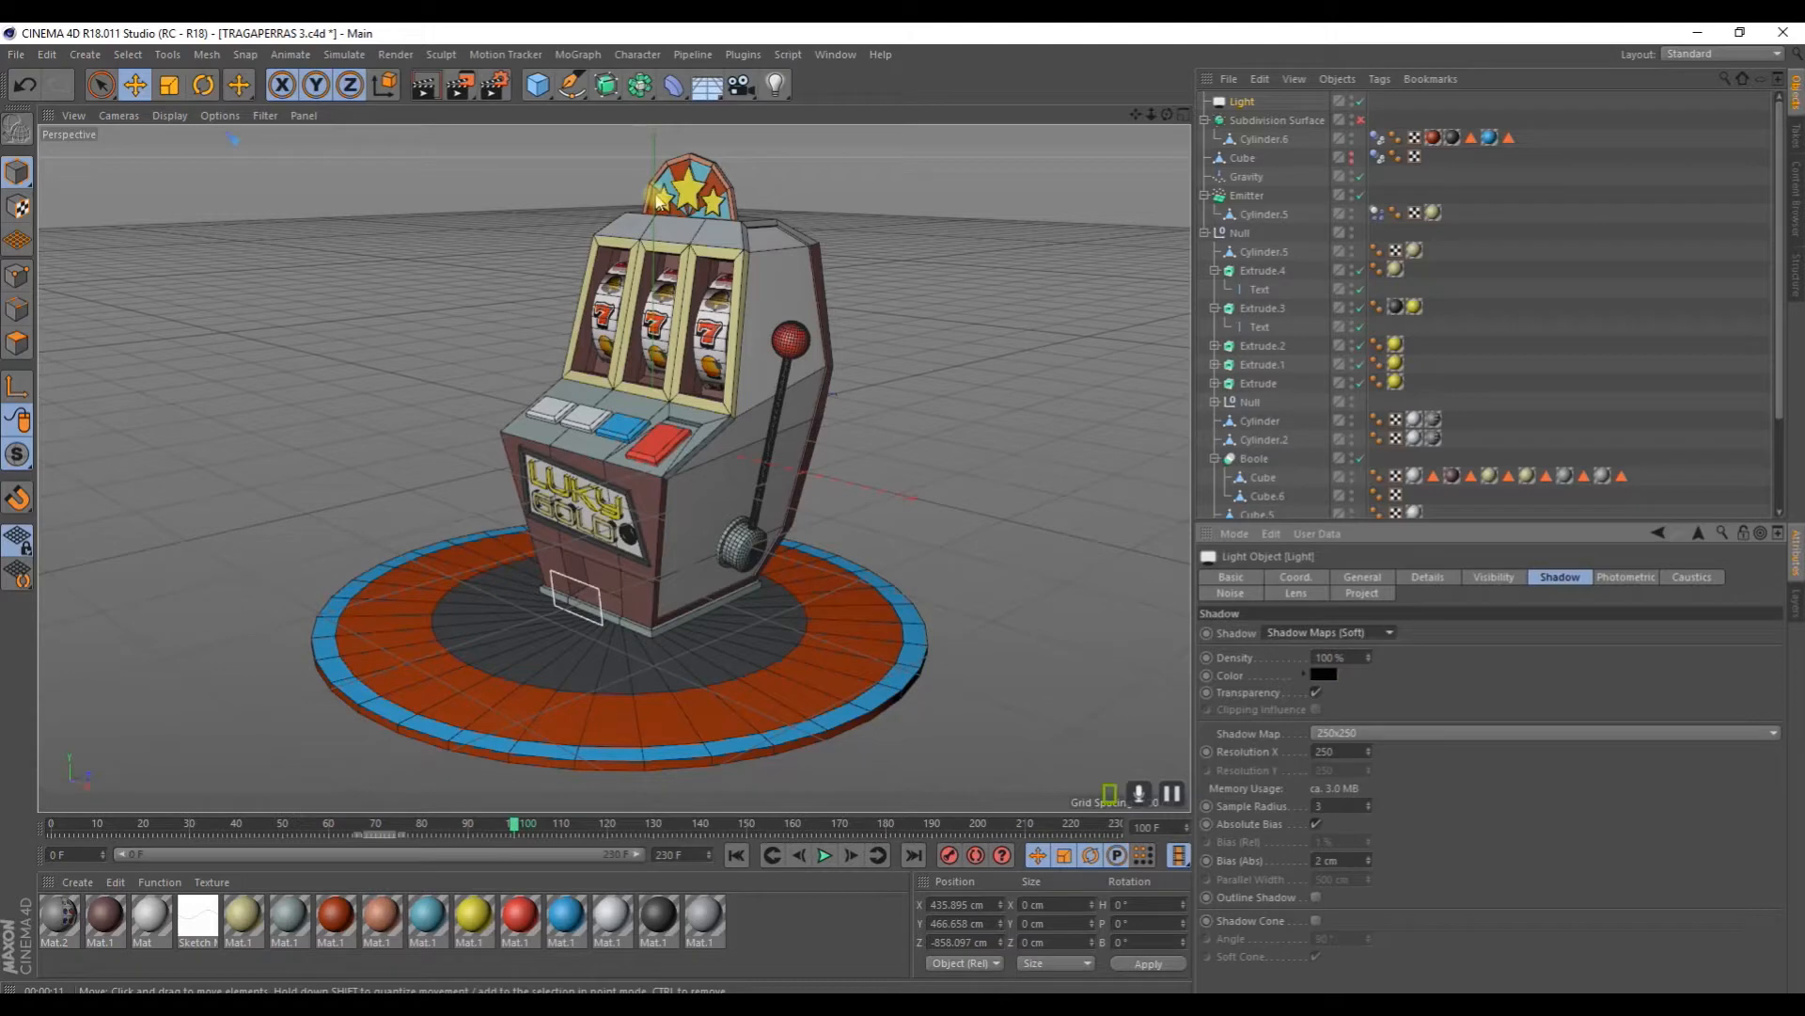
{"action": "left_click", "coordinate": [431, 87]}
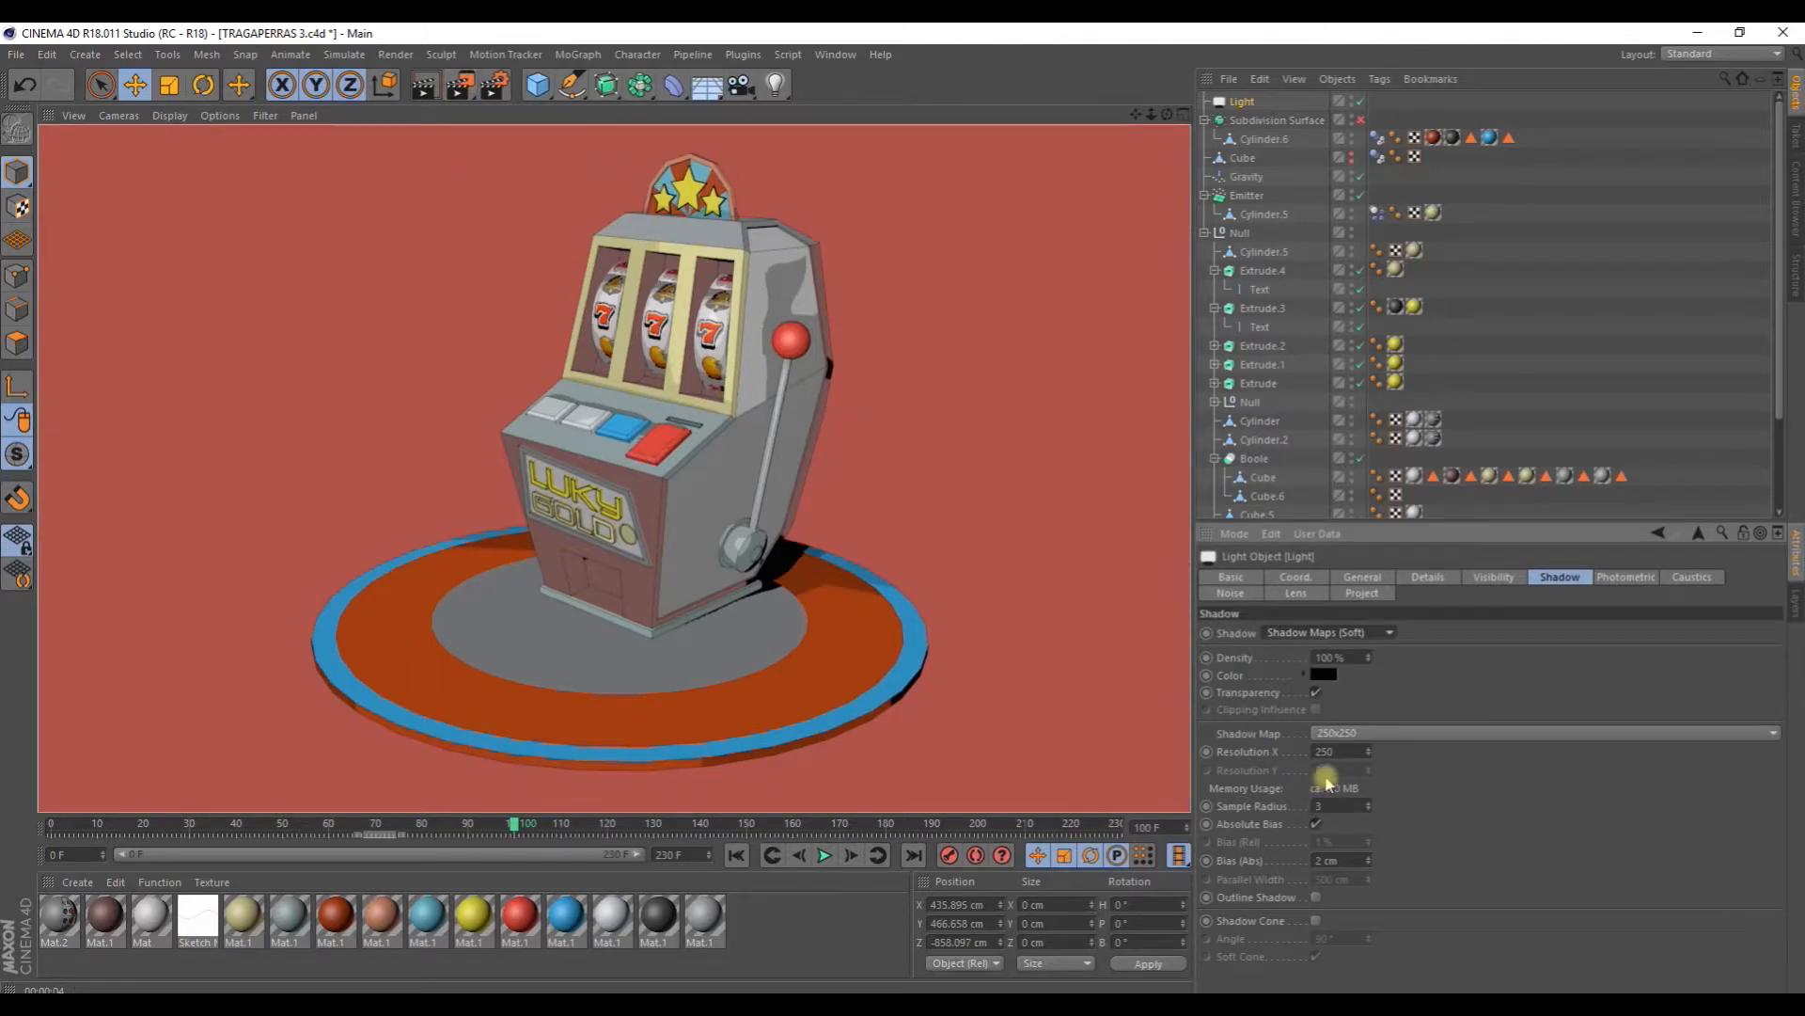
{"action": "left_click", "coordinate": [1371, 636]}
{"action": "left_click", "coordinate": [1349, 693]}
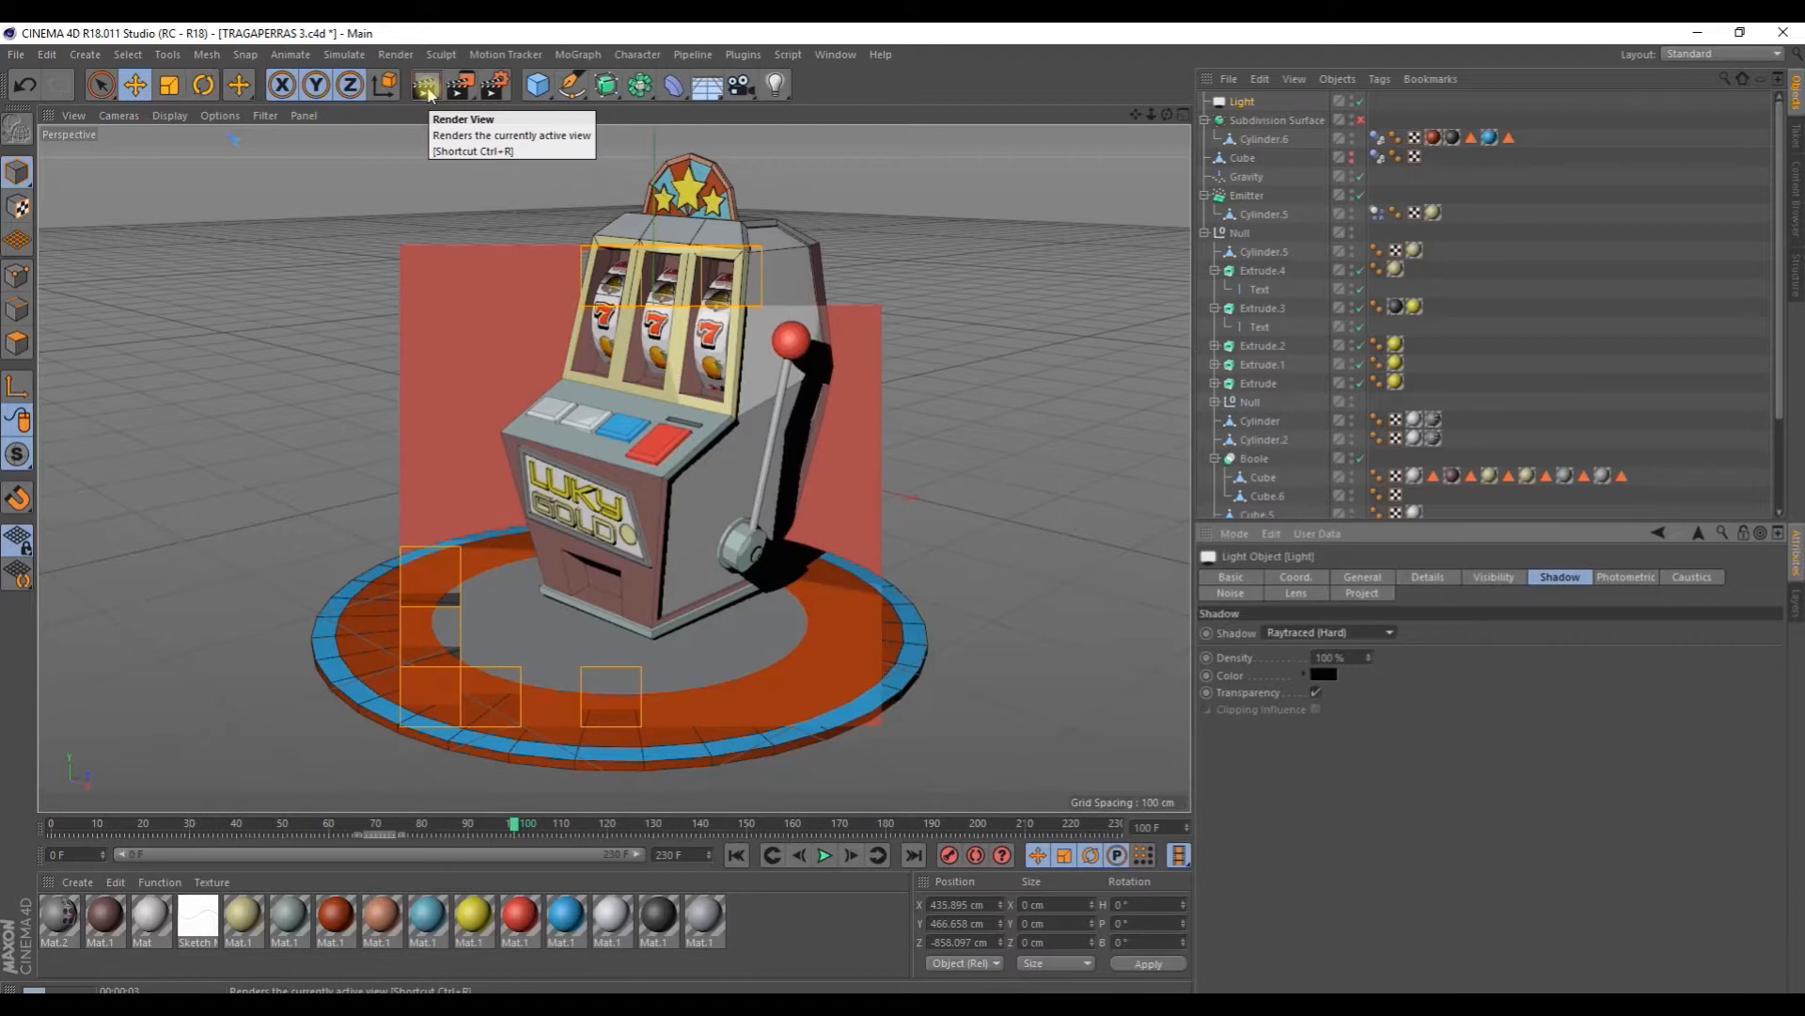
Step: Set the light's shadow type to Area with 74% density and render a viewport preview
{"action": "left_click", "coordinate": [1324, 632]}
{"action": "left_click", "coordinate": [1328, 709]}
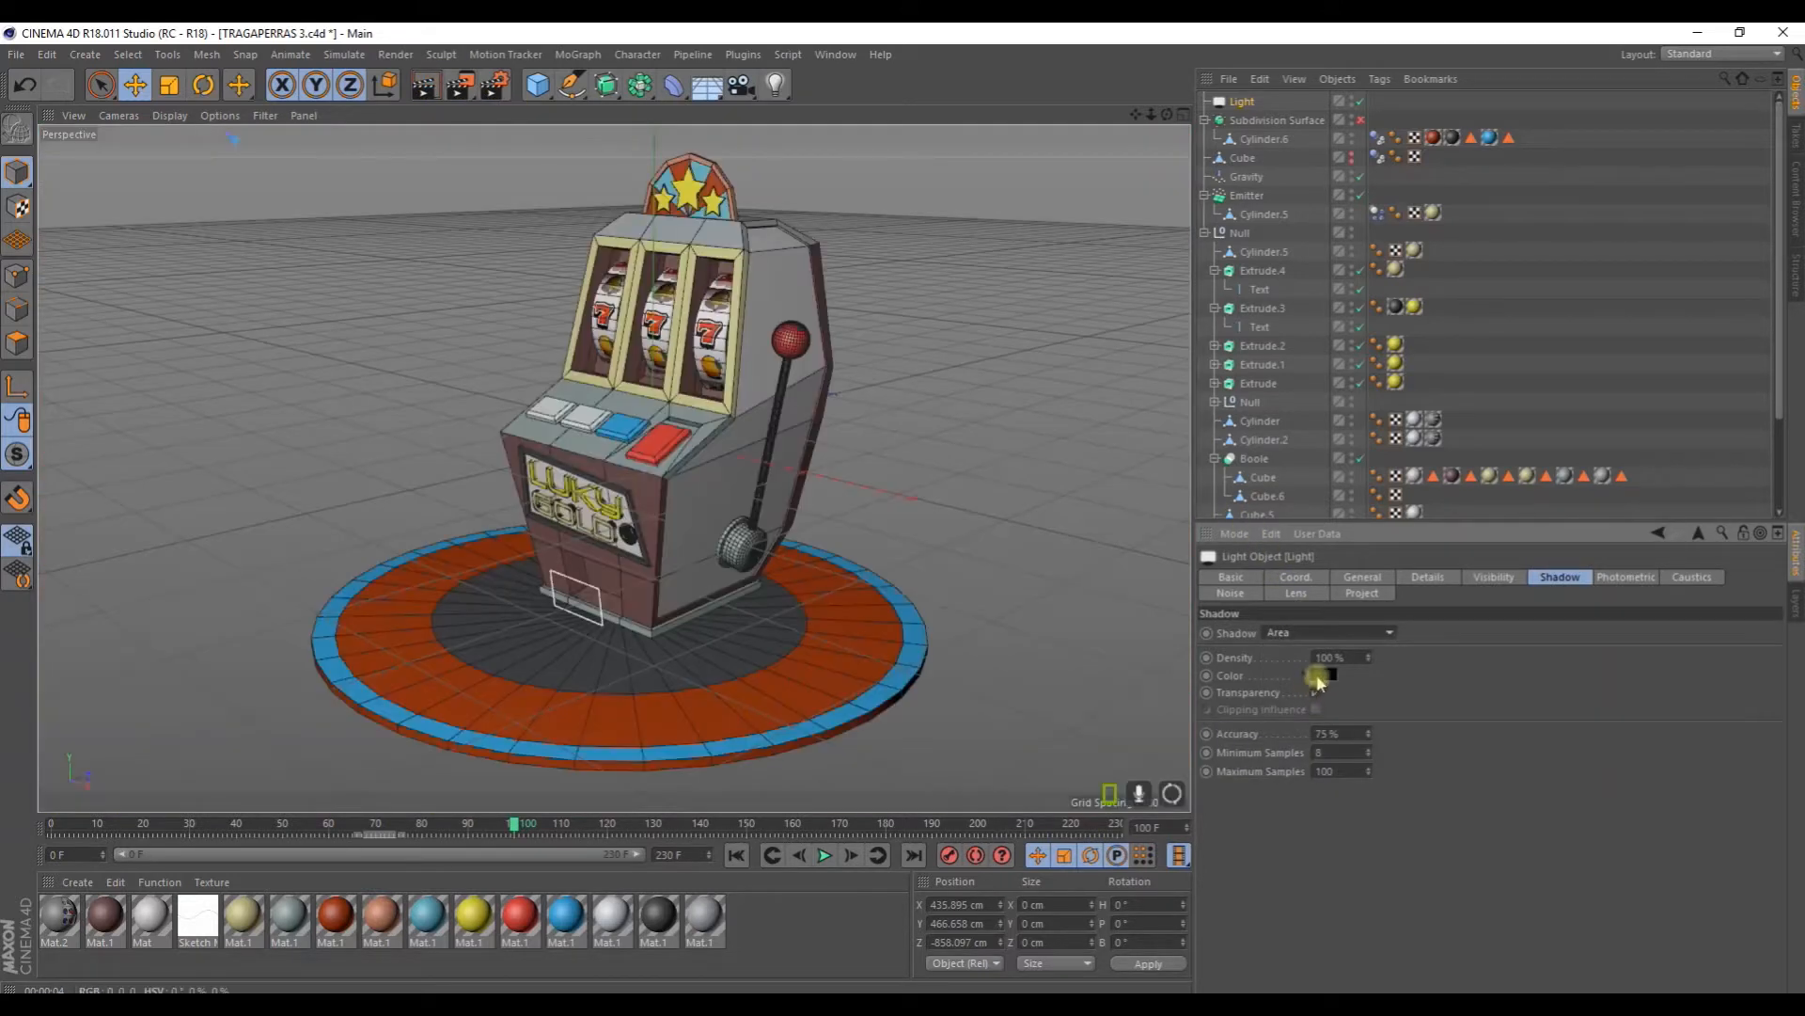
{"action": "left_click_drag", "start_coordinate": [1369, 657], "coordinate": [1368, 666]}
{"action": "left_click", "coordinate": [420, 91]}
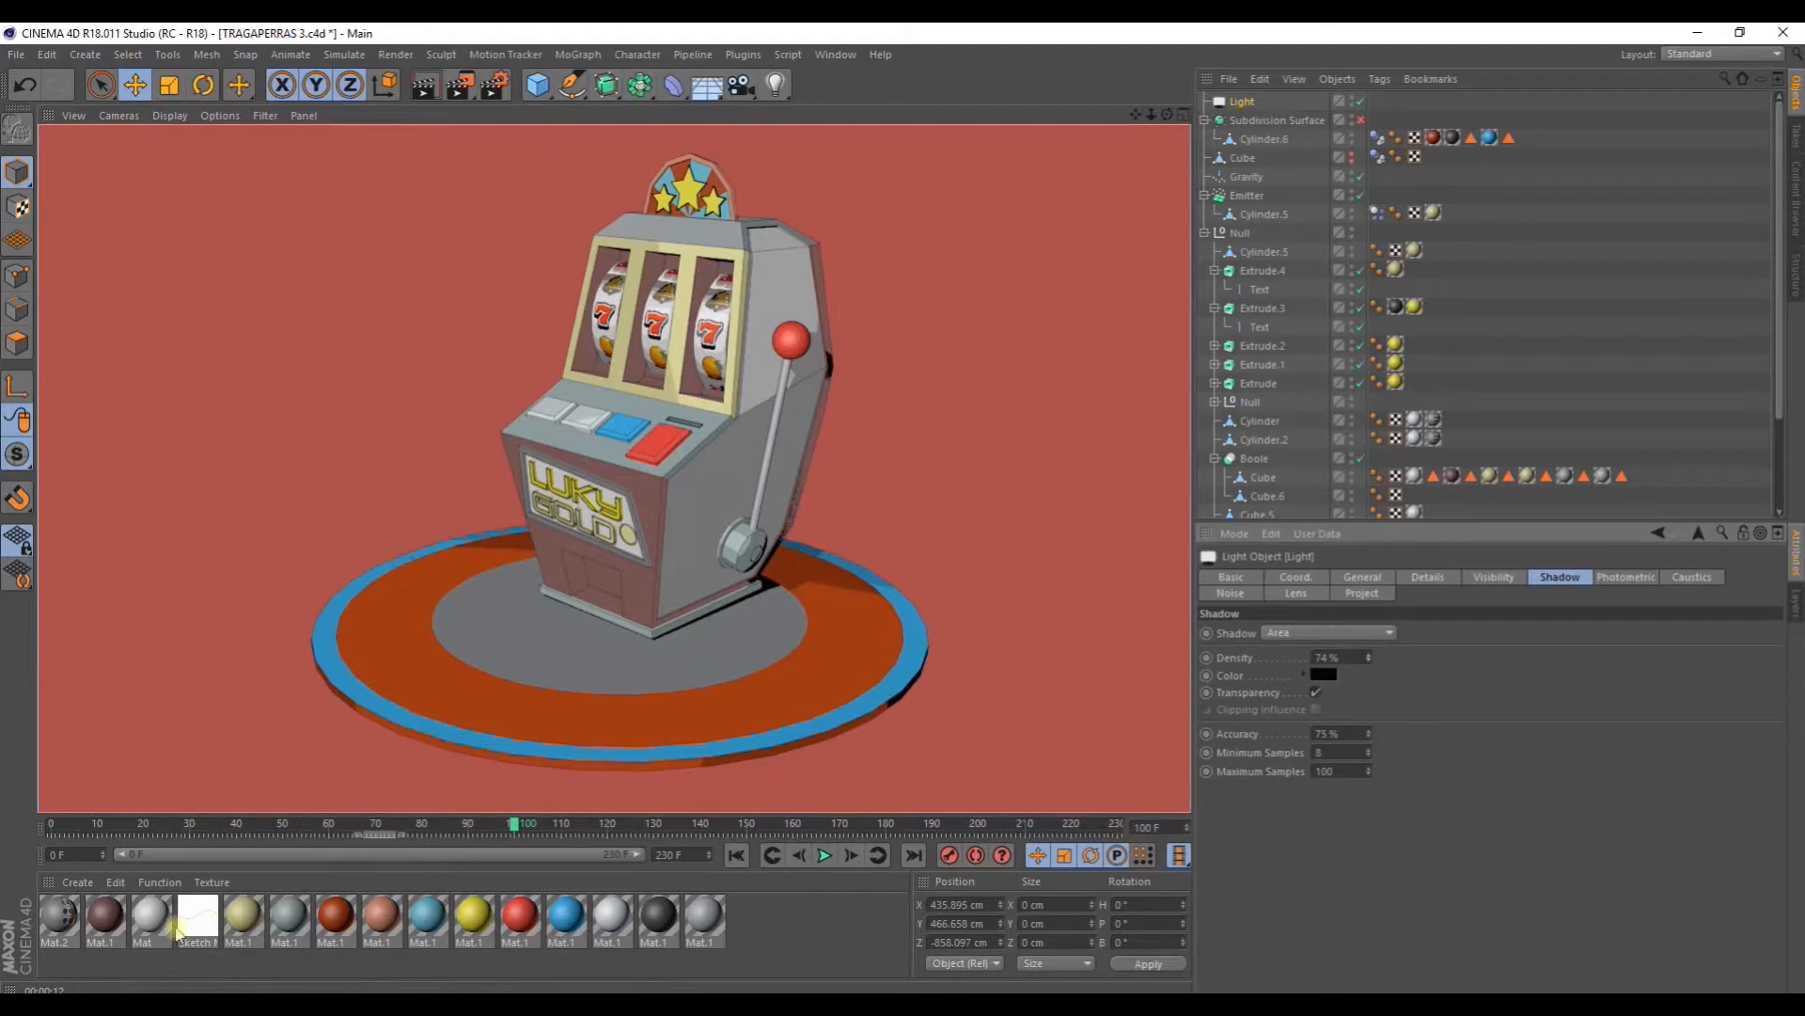
Step: Load a Gradient shader into the colour texture of the dark brownish-red material and set its type to 2D - V
{"action": "left_click", "coordinate": [104, 931]}
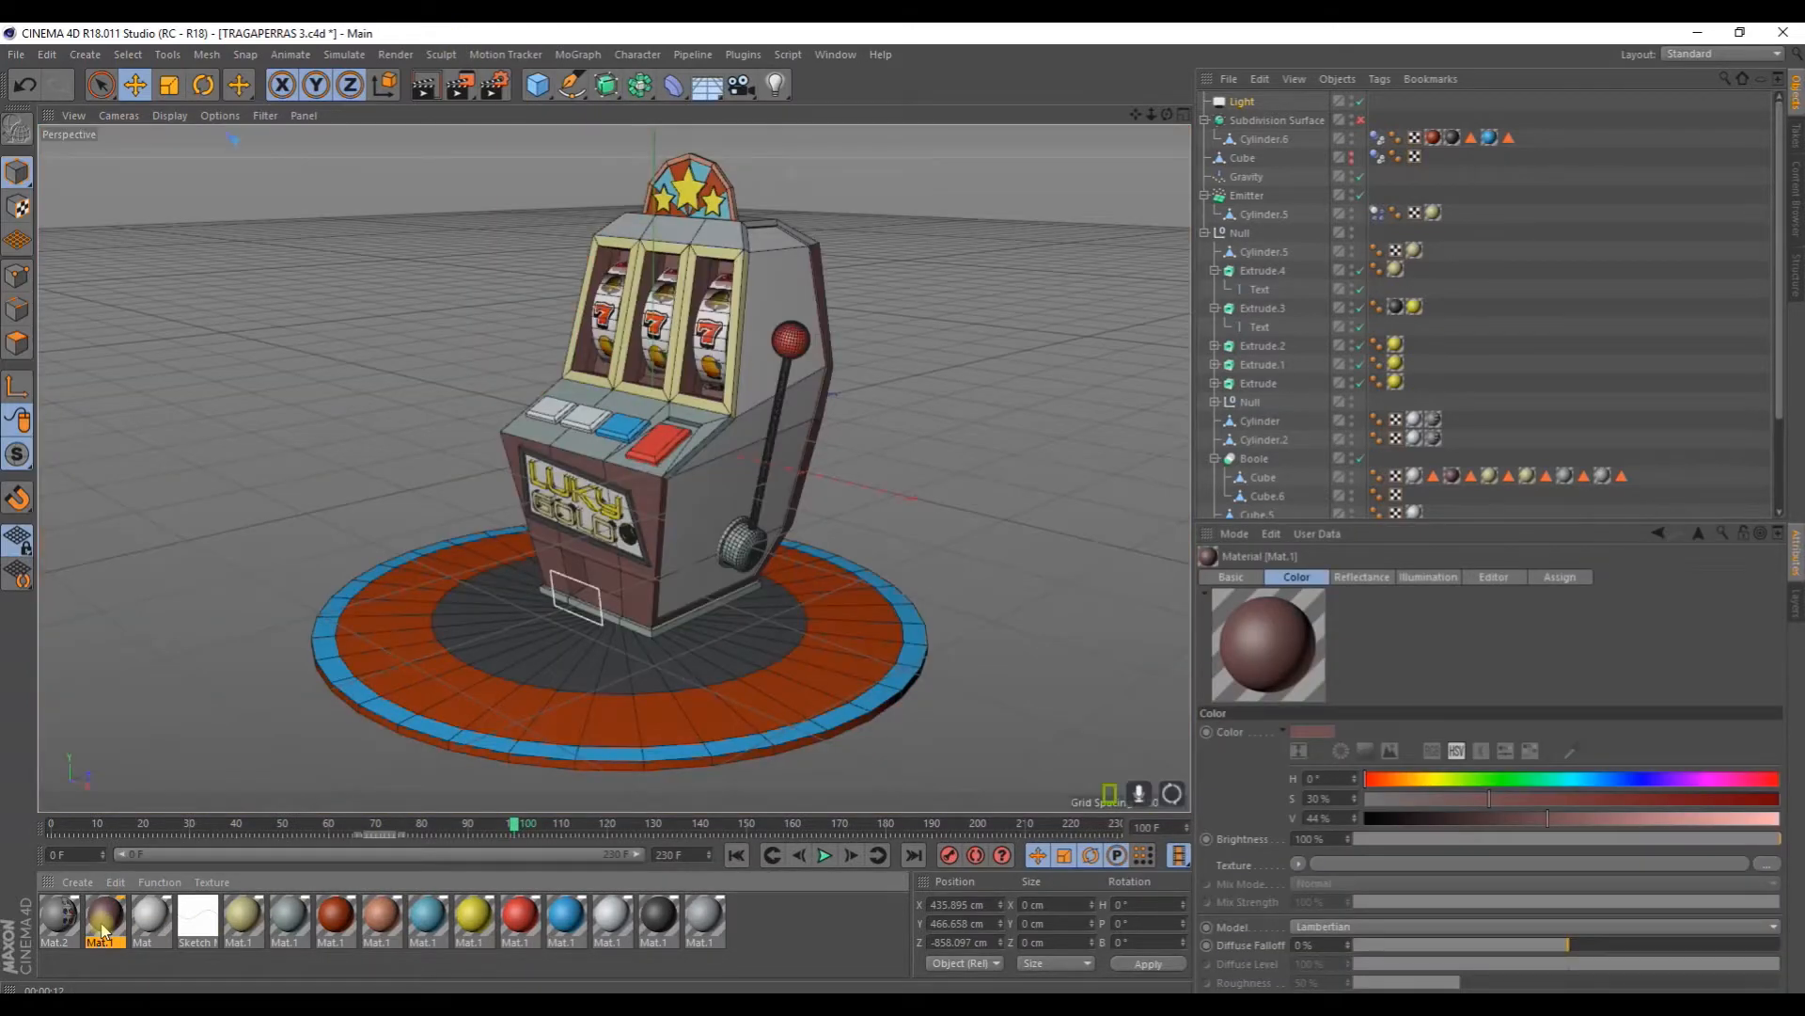
{"action": "double_click", "coordinate": [104, 931]}
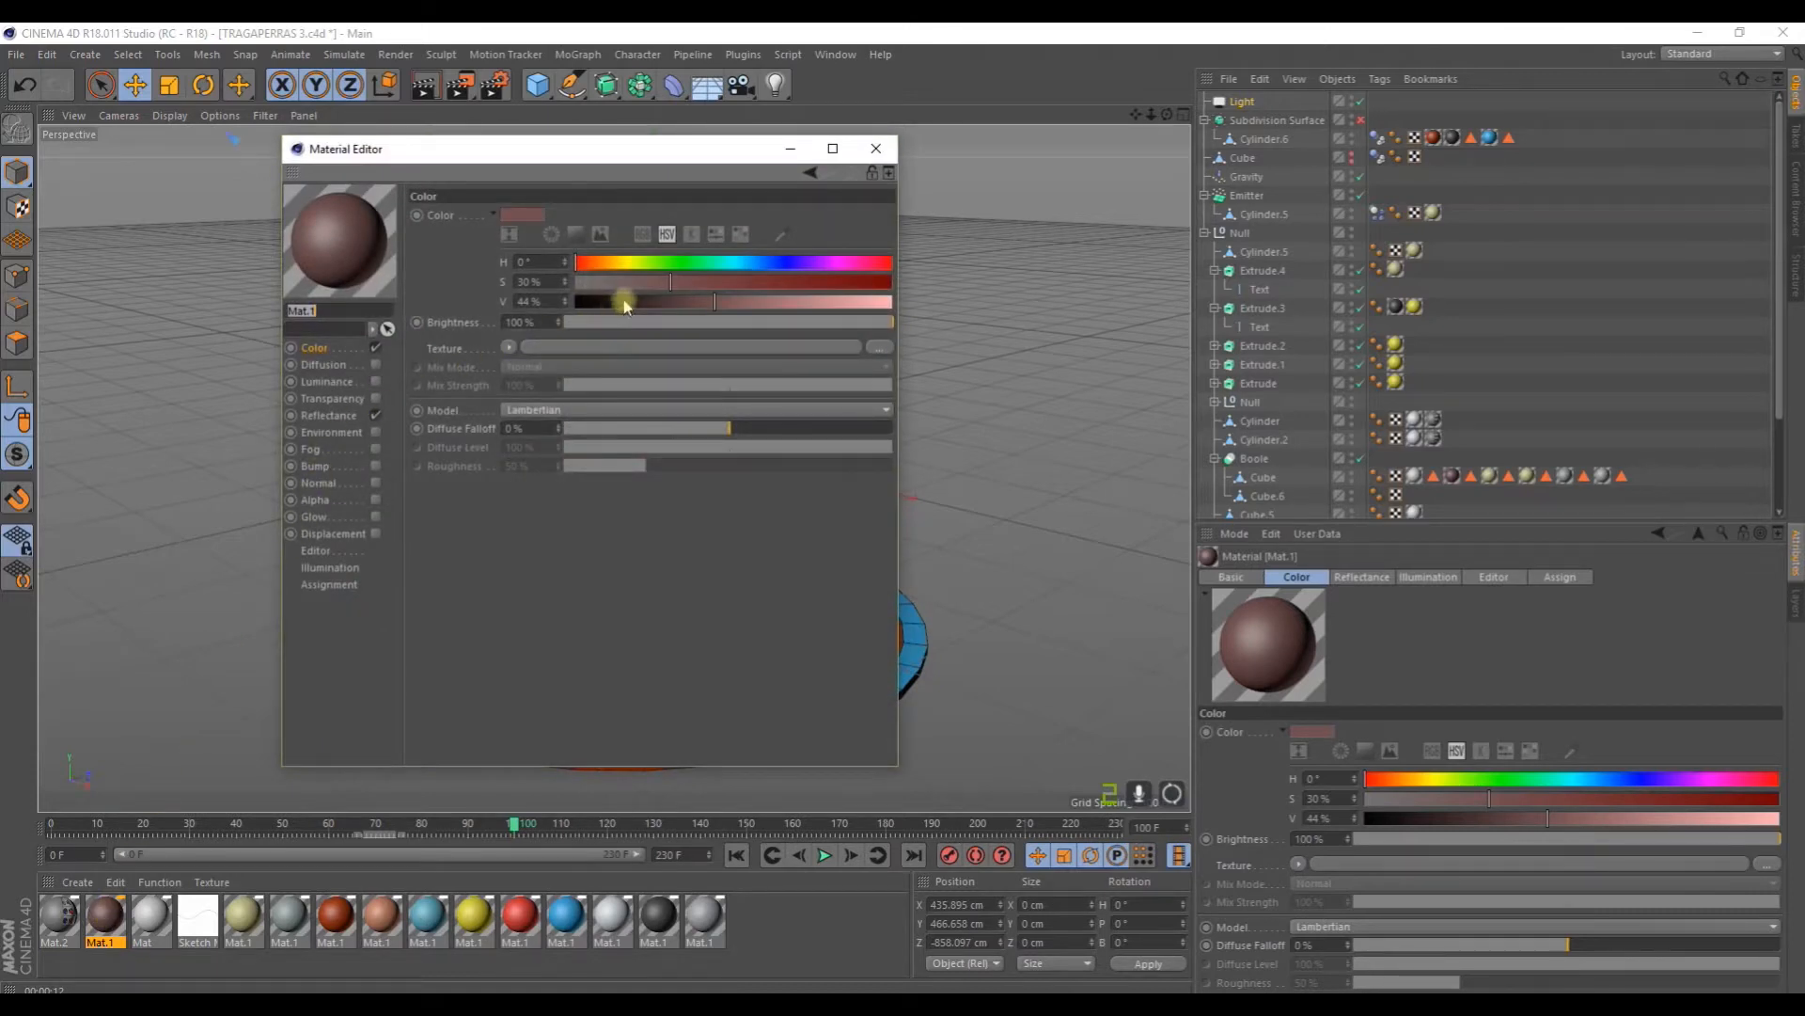
{"action": "left_click", "coordinate": [322, 348]}
{"action": "left_click", "coordinate": [508, 347]}
{"action": "left_click", "coordinate": [526, 580]}
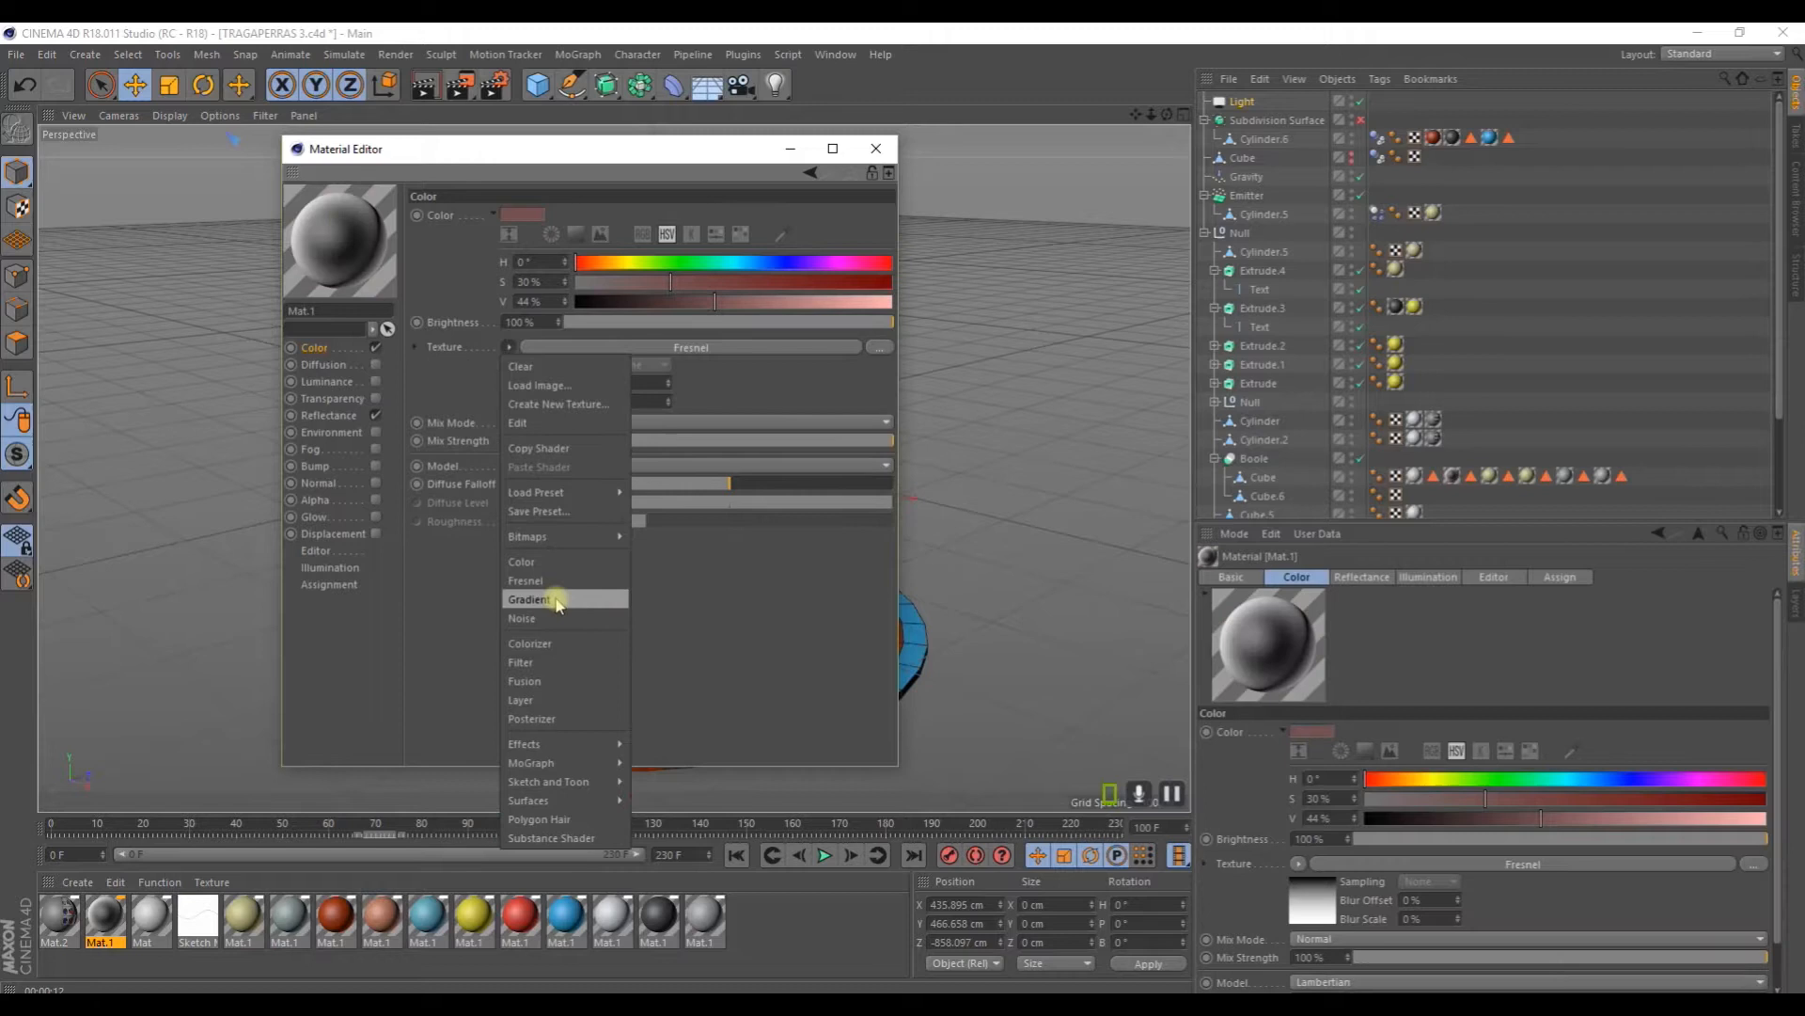
{"action": "left_click", "coordinate": [527, 599]}
{"action": "left_click", "coordinate": [525, 378]}
{"action": "left_click", "coordinate": [513, 376]}
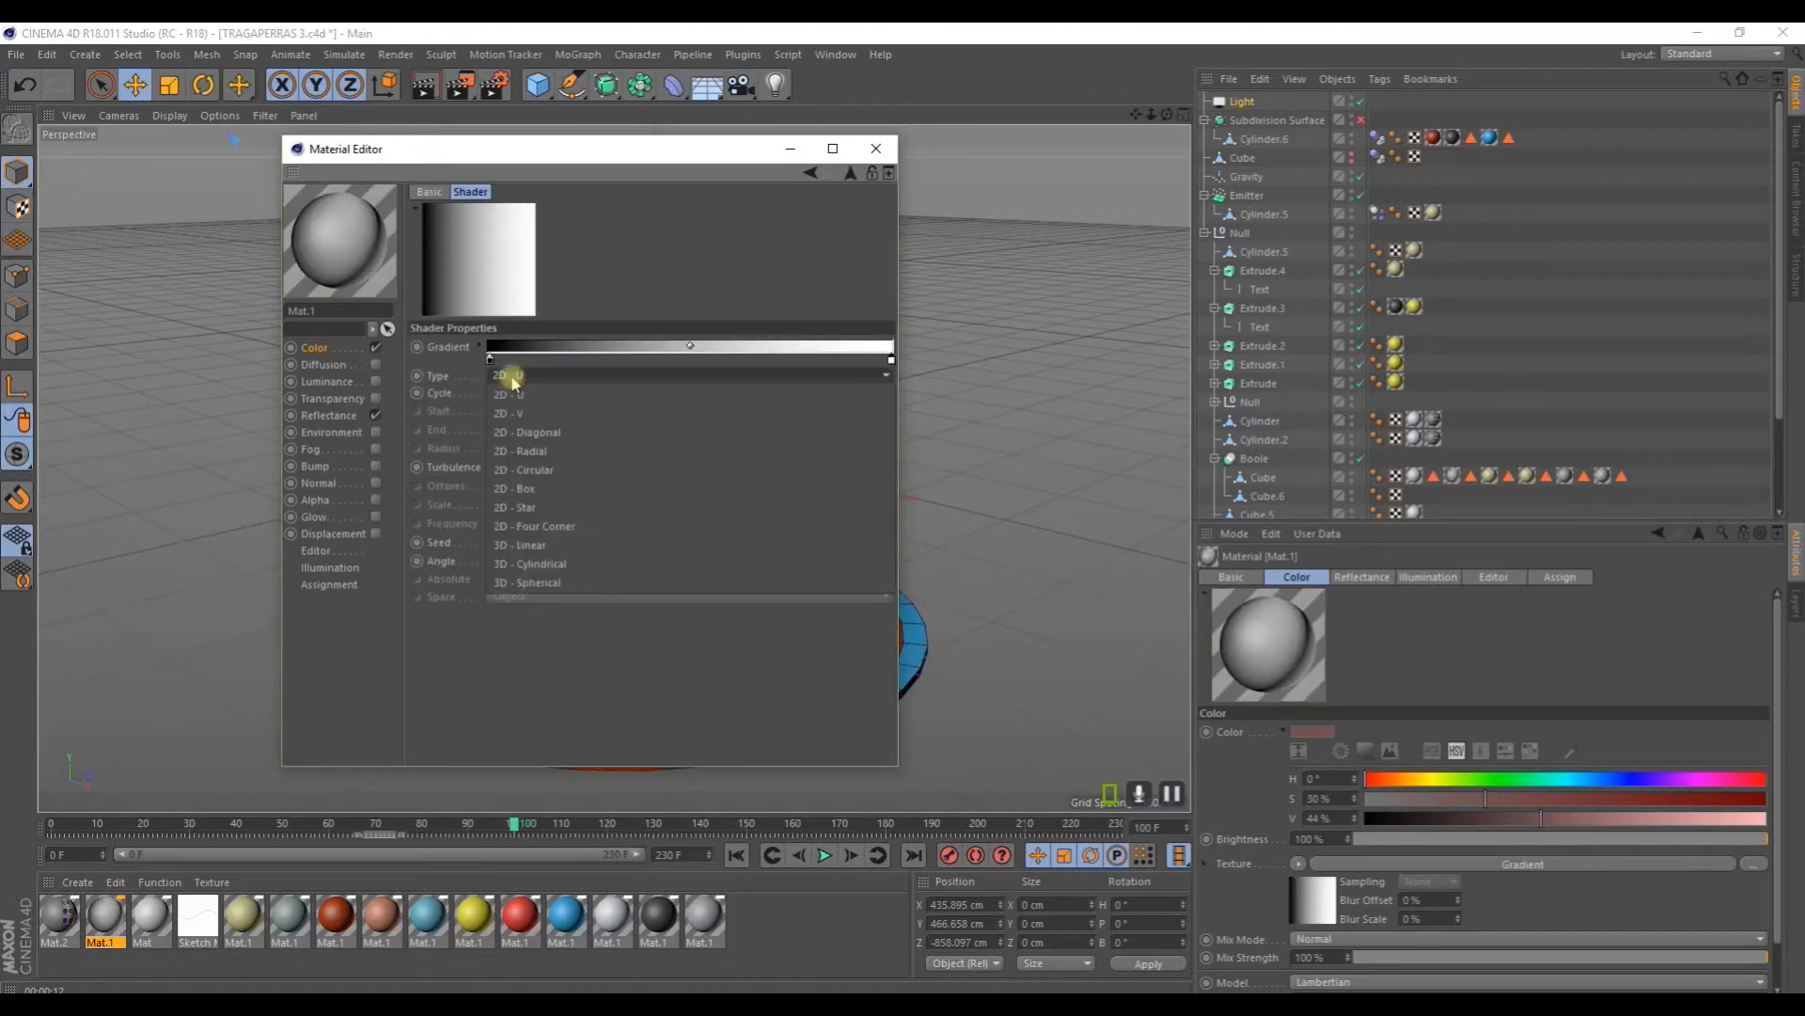
{"action": "left_click", "coordinate": [515, 410]}
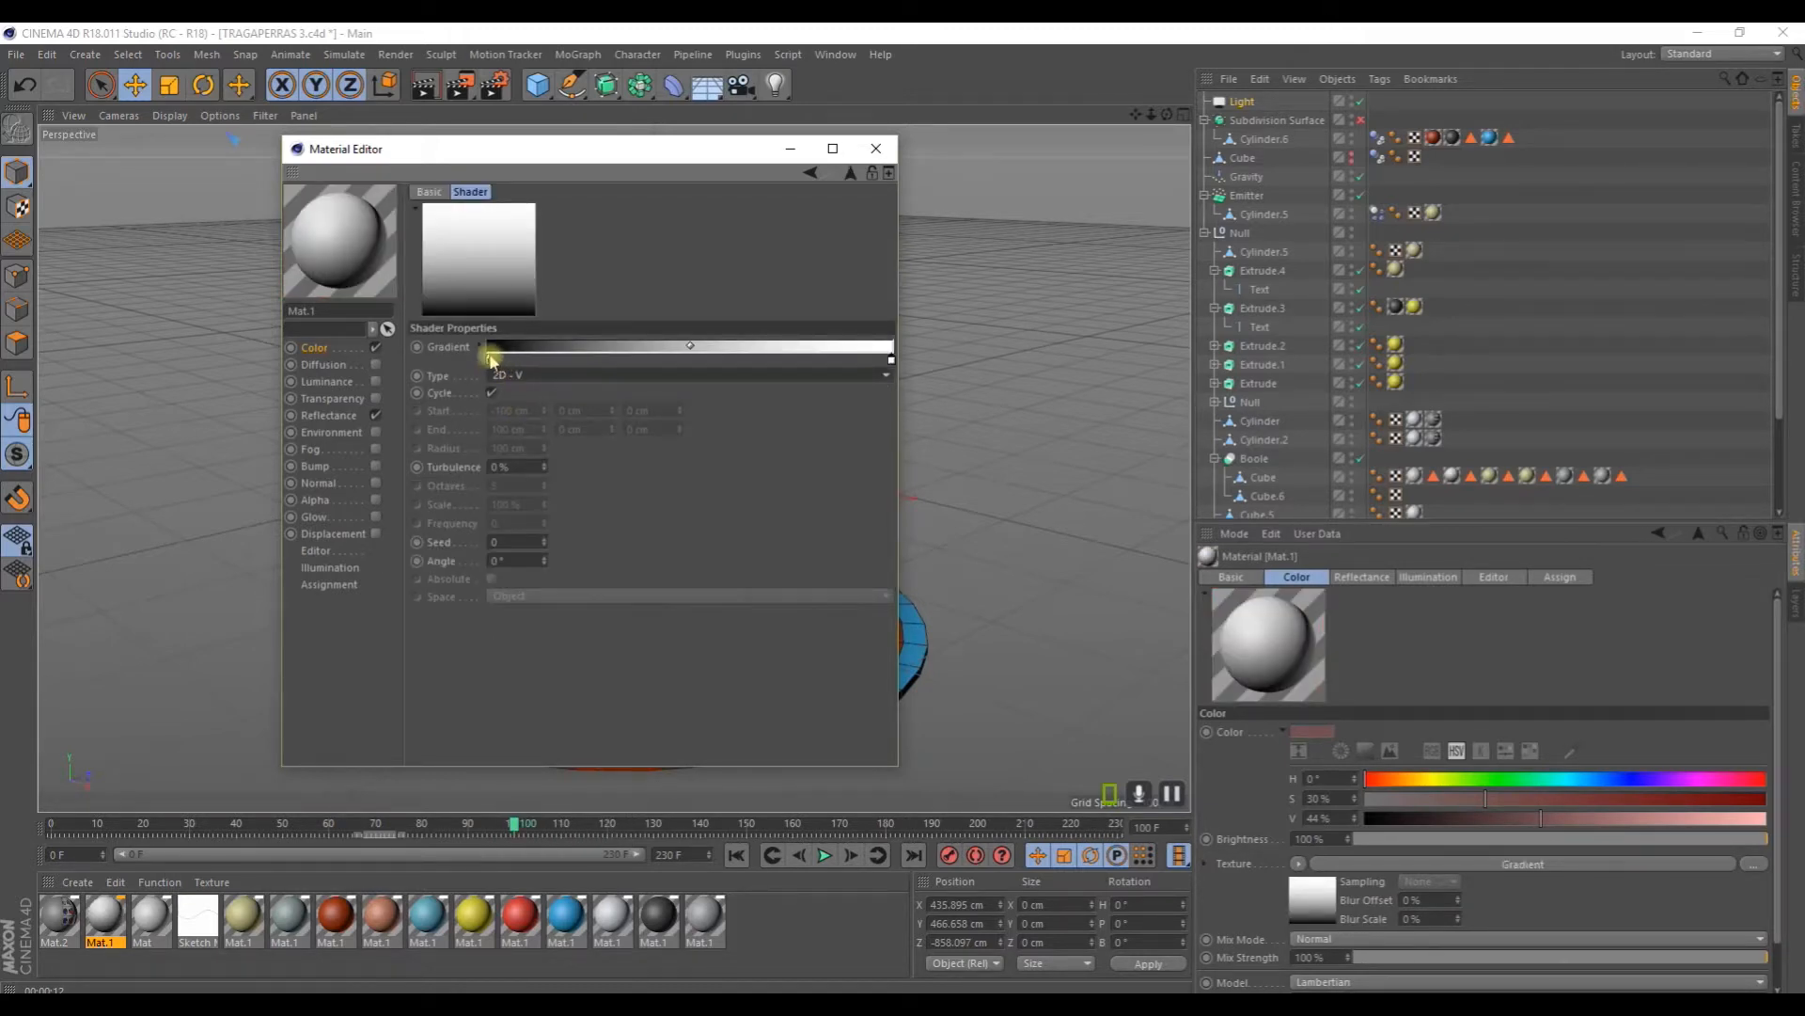
Step: Set the gradient's starting knot to dark red with H 0°, S 49% and V 53%
{"action": "double_click", "coordinate": [489, 360]}
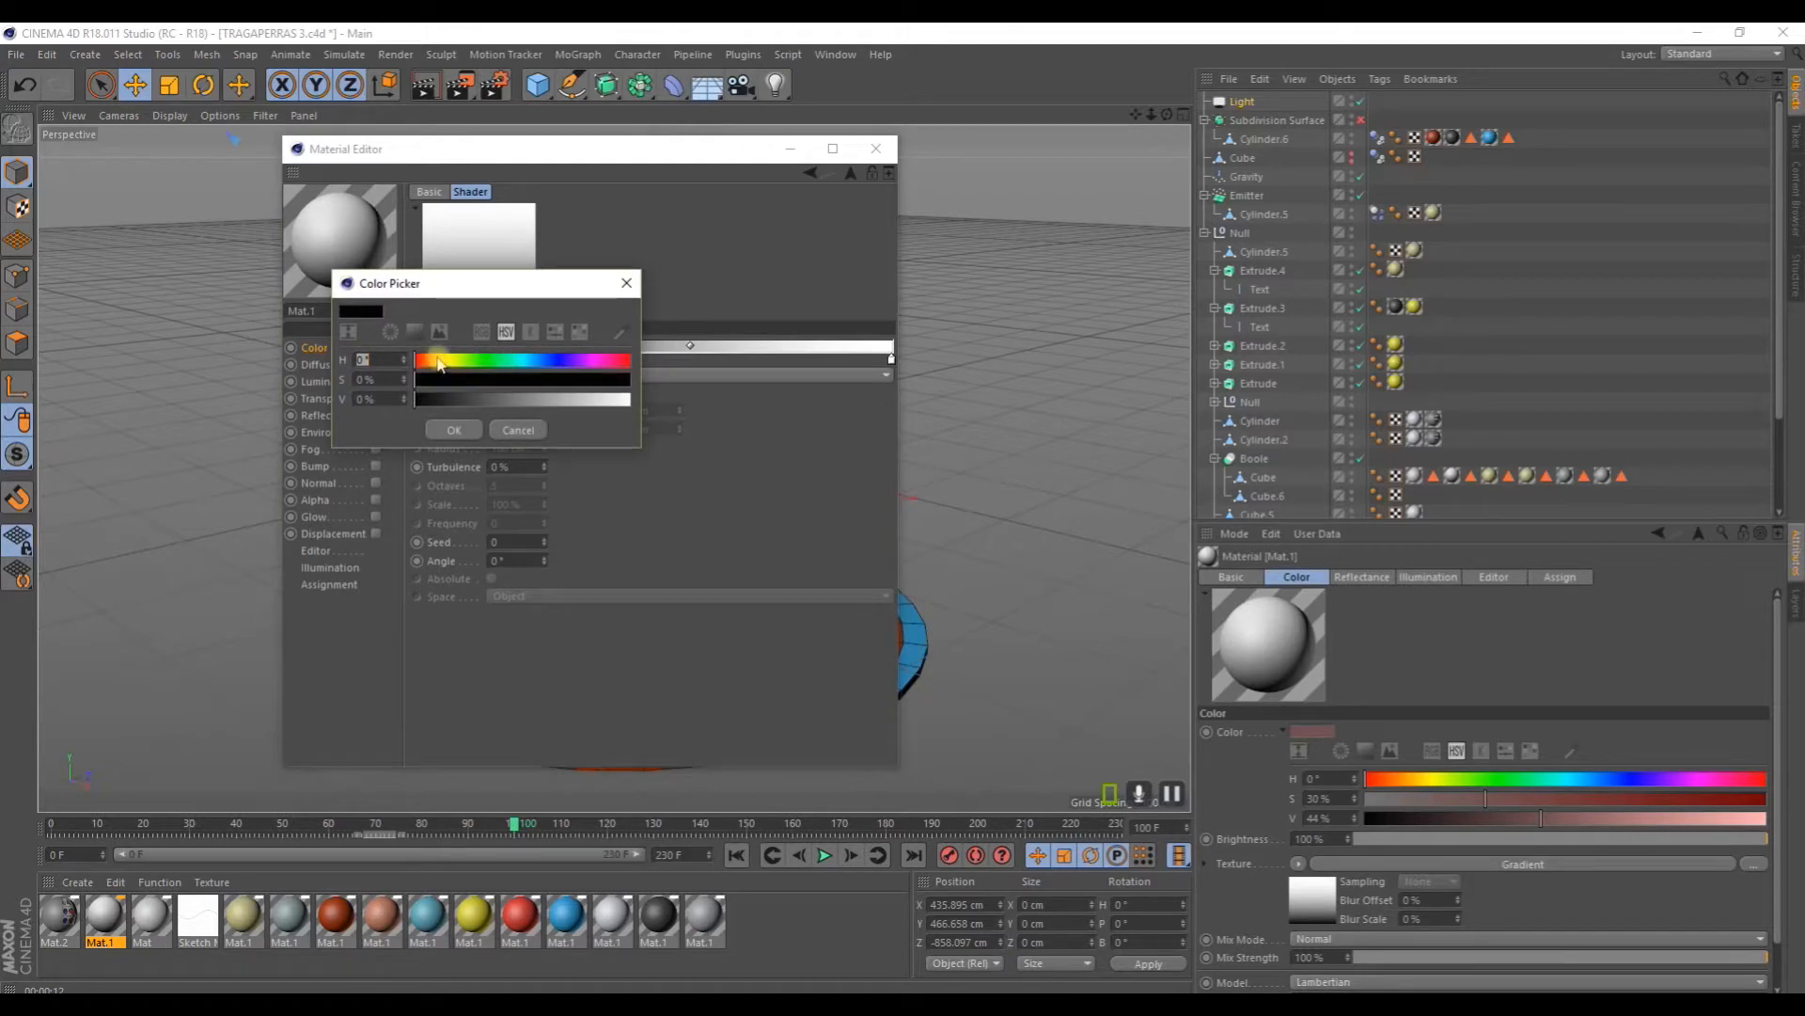
{"action": "left_click_drag", "start_coordinate": [423, 379], "coordinate": [534, 402]}
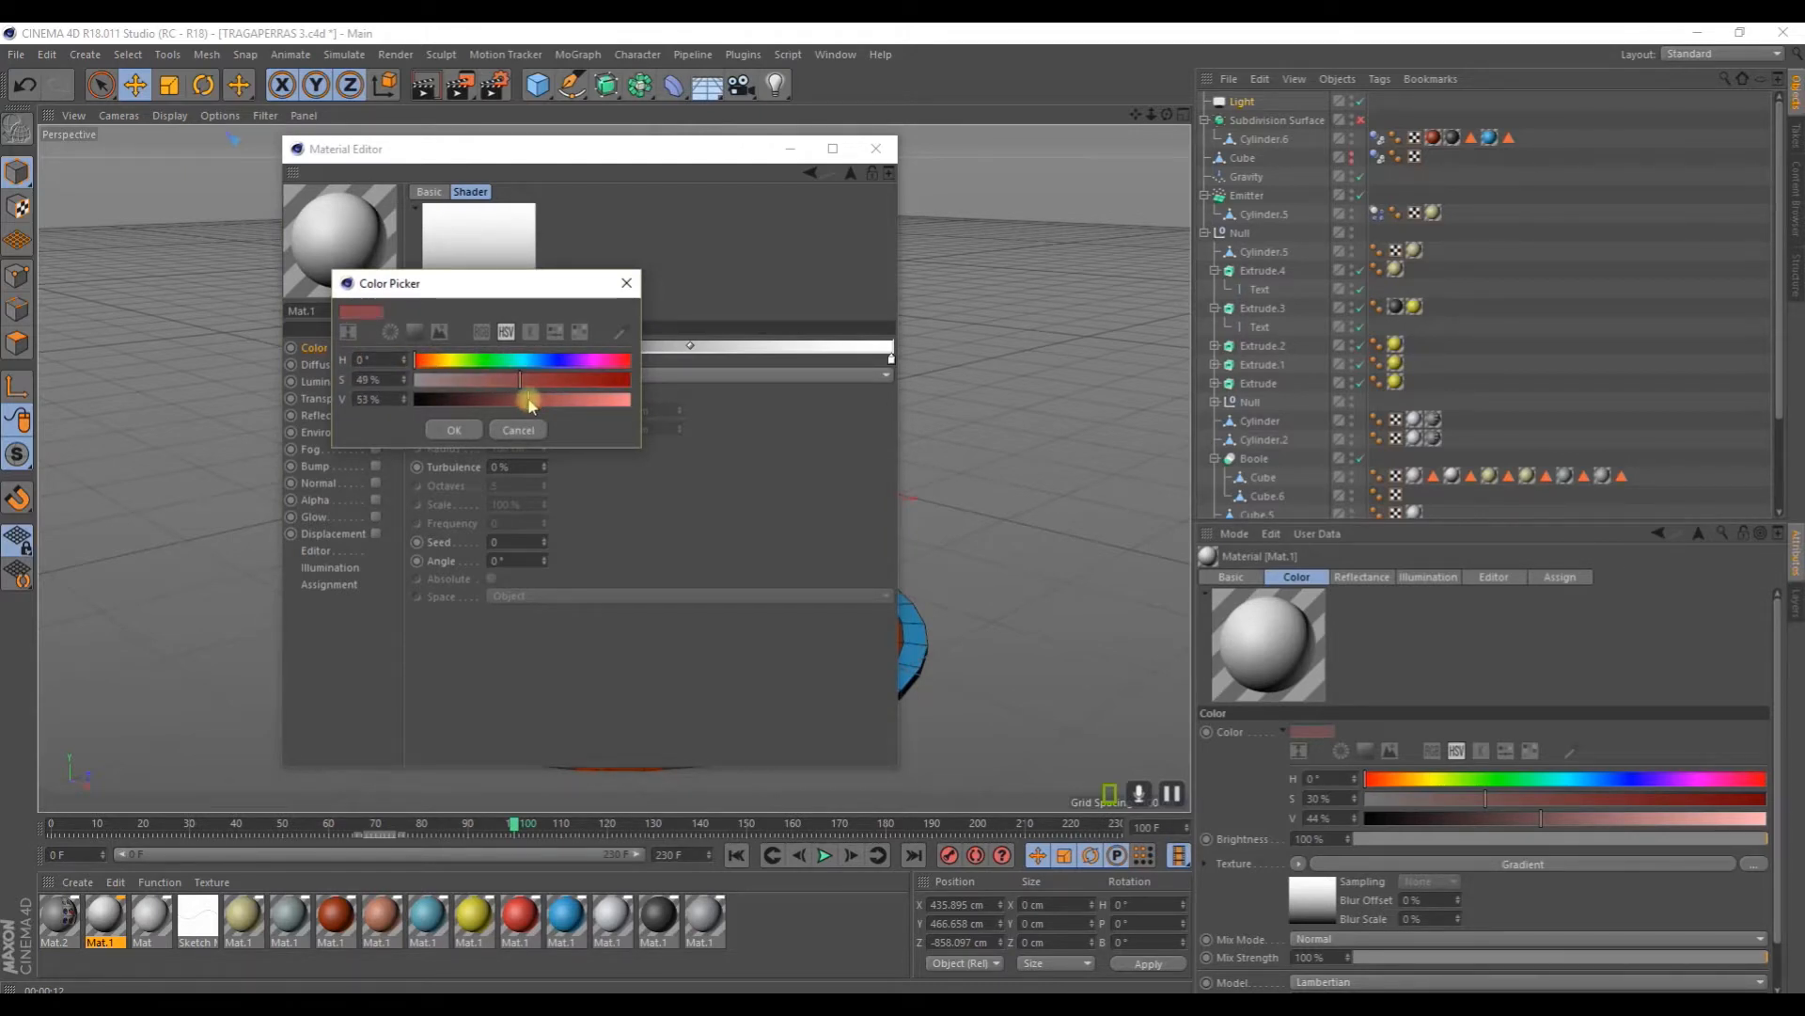
{"action": "left_click", "coordinate": [454, 430]}
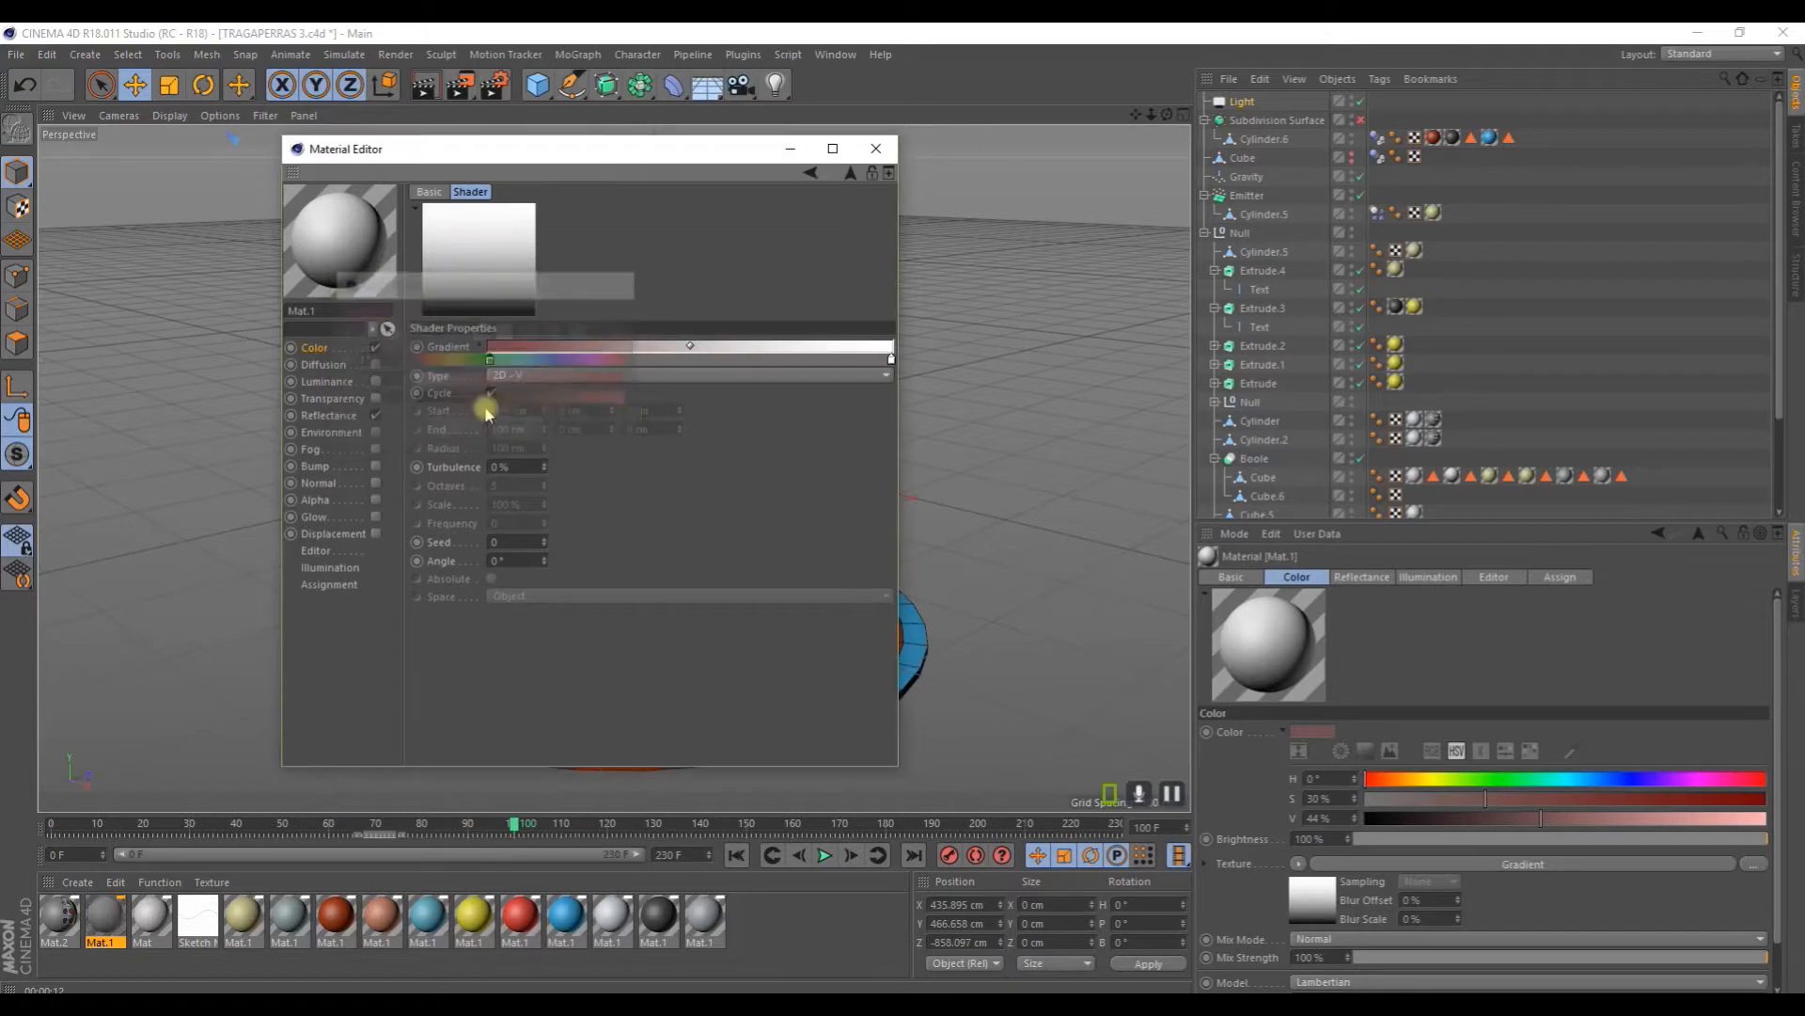
Step: Add a middle knot to the gradient at about 48% and colour it red with H 0°, S 65% and V 79.86%
{"action": "double_click", "coordinate": [685, 363]}
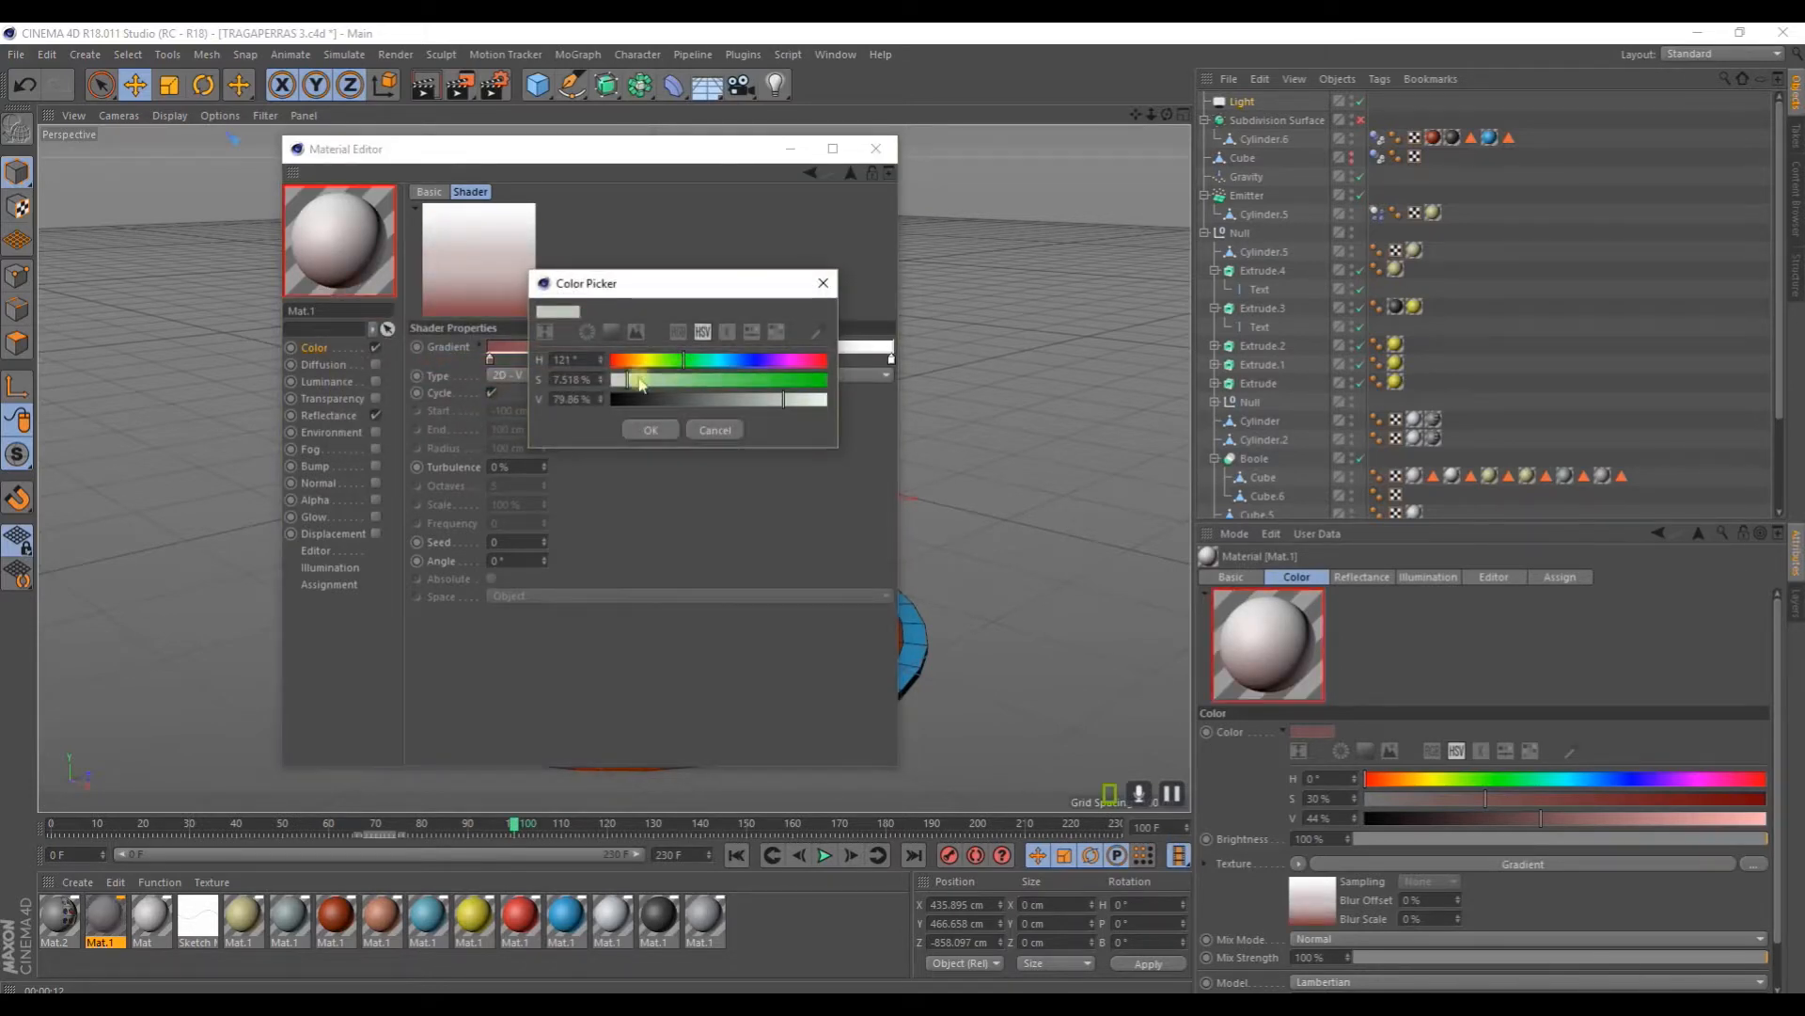
{"action": "left_click", "coordinate": [700, 426]}
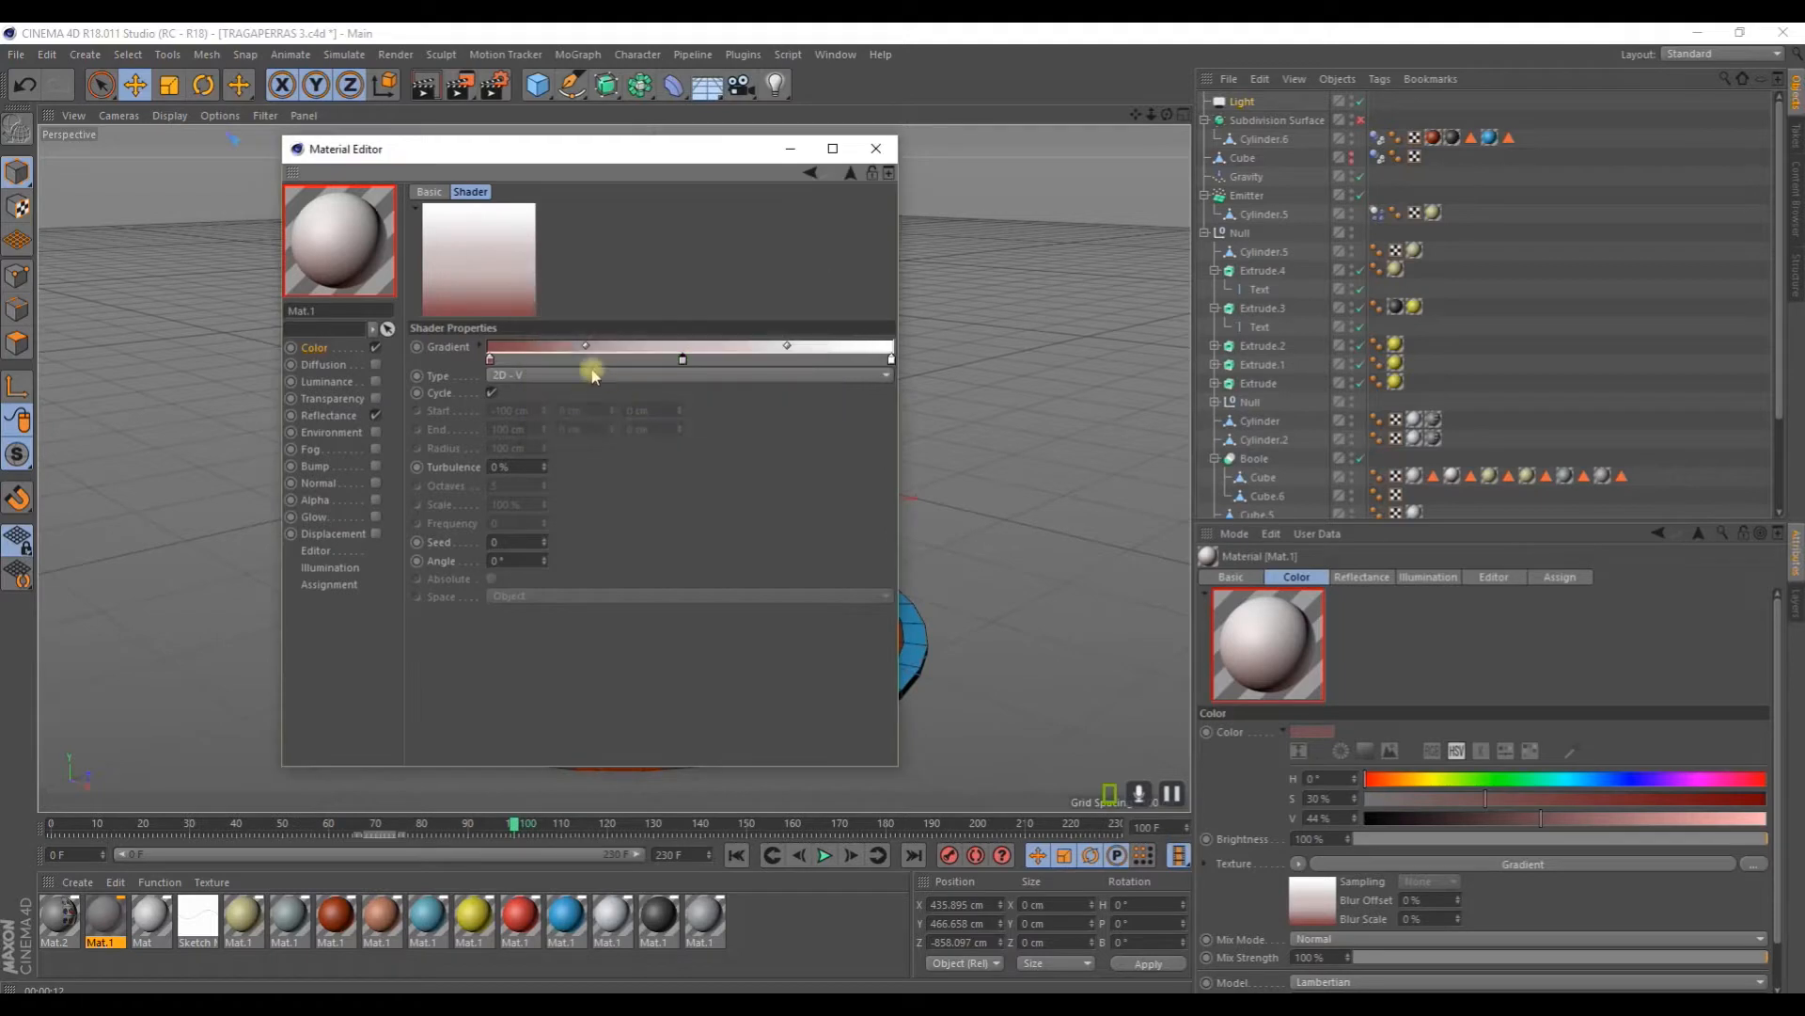
{"action": "left_click", "coordinate": [483, 347]}
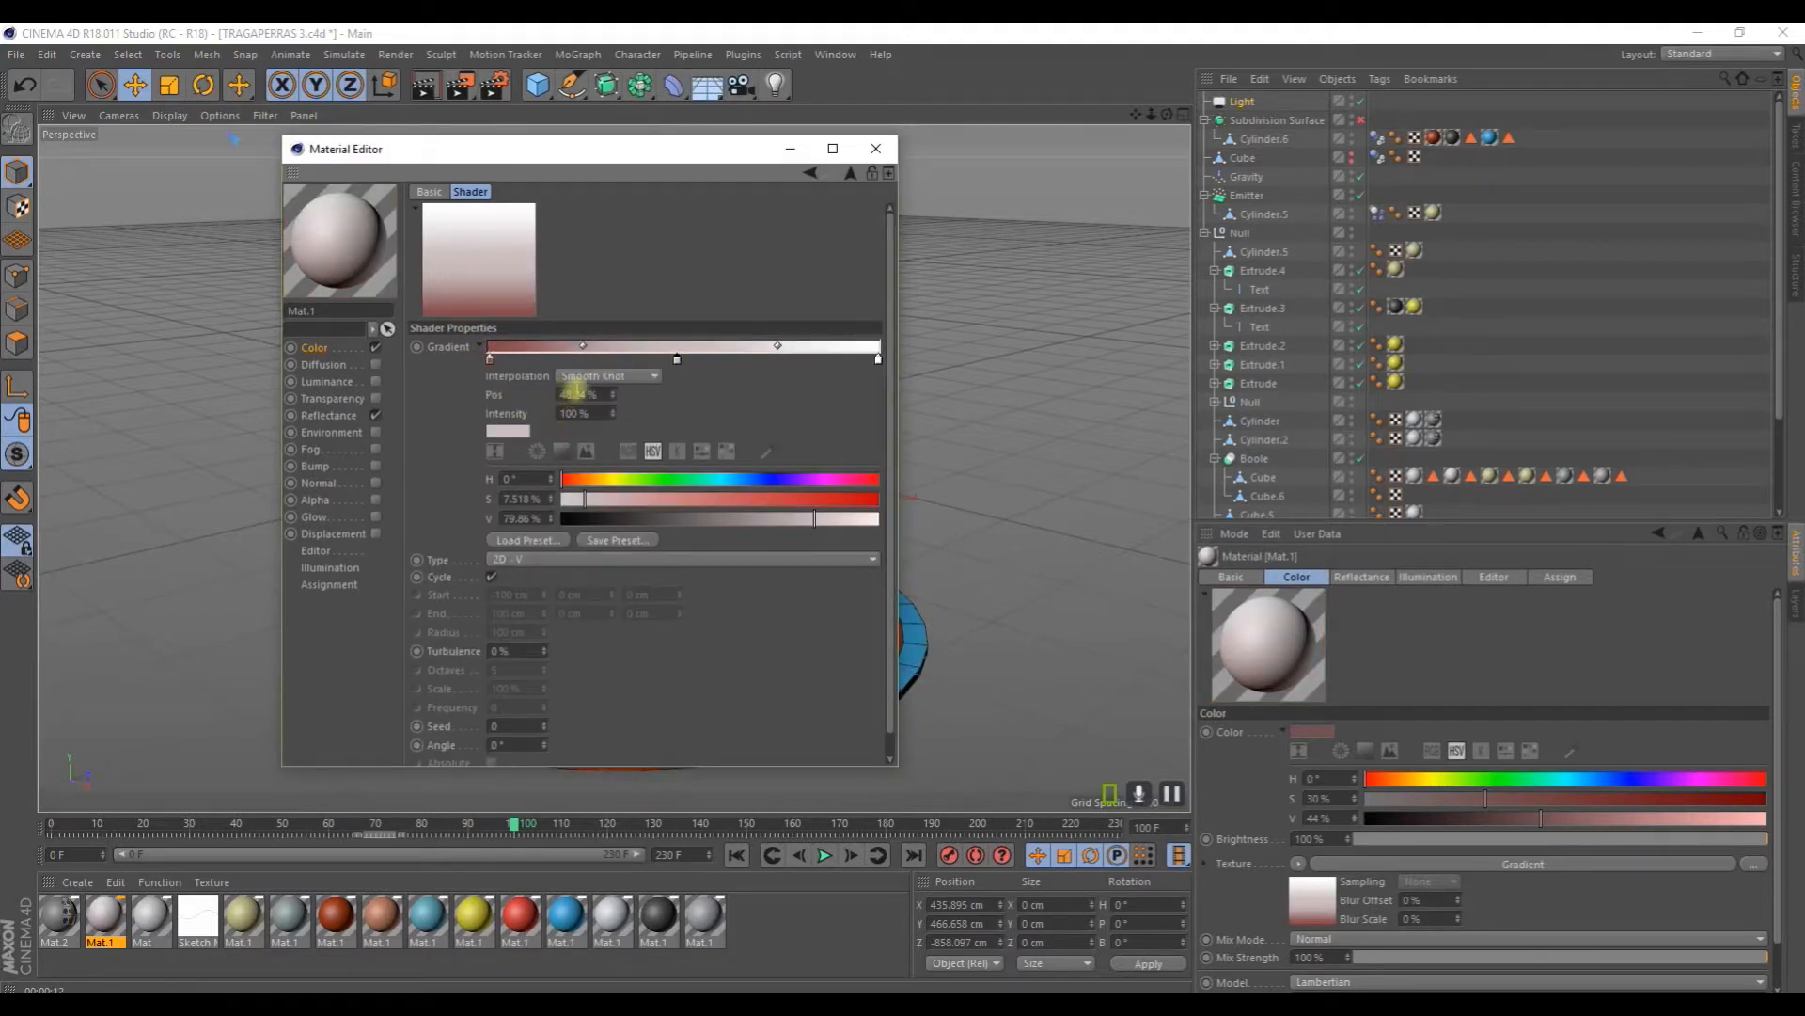
{"action": "double_click", "coordinate": [678, 362]}
{"action": "left_click_drag", "start_coordinate": [673, 374], "coordinate": [740, 395]}
{"action": "left_click", "coordinate": [657, 426]}
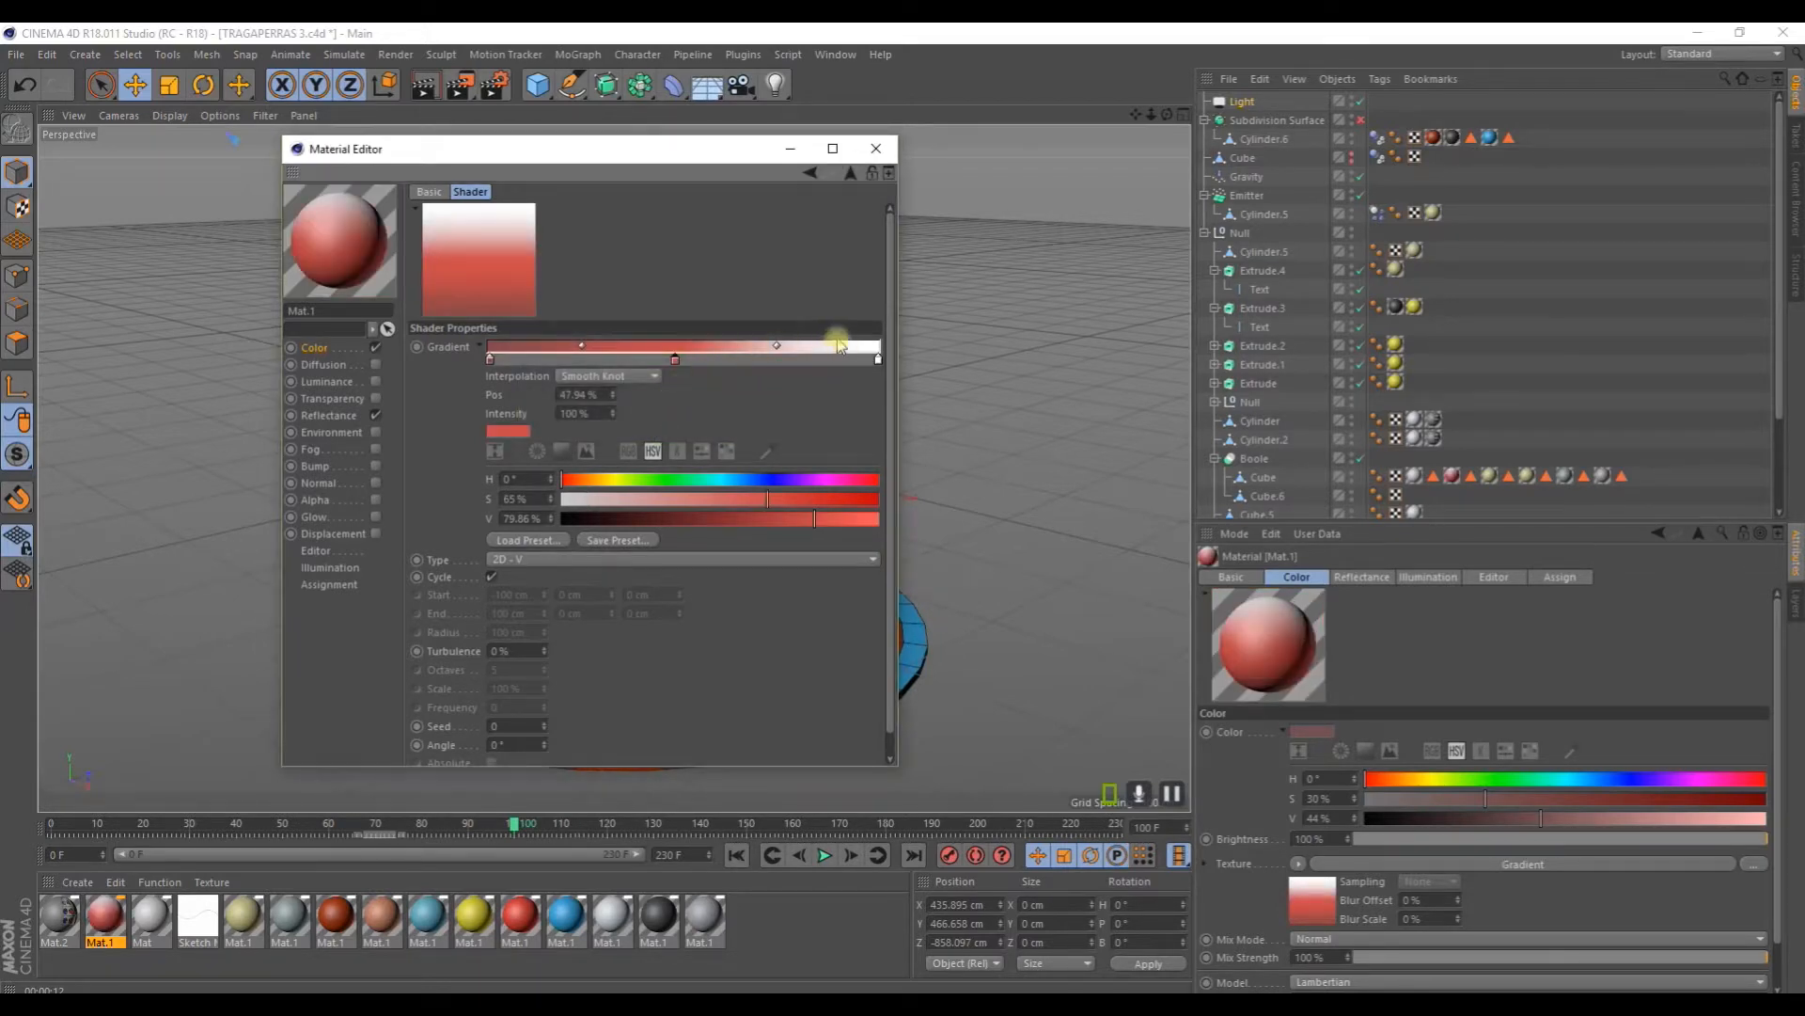
Step: Set the gradient's end knot to light red with H 0°, S 55% and V 100%
{"action": "double_click", "coordinate": [880, 360]}
{"action": "left_click_drag", "start_coordinate": [886, 374], "coordinate": [925, 378]}
{"action": "left_click", "coordinate": [846, 424]}
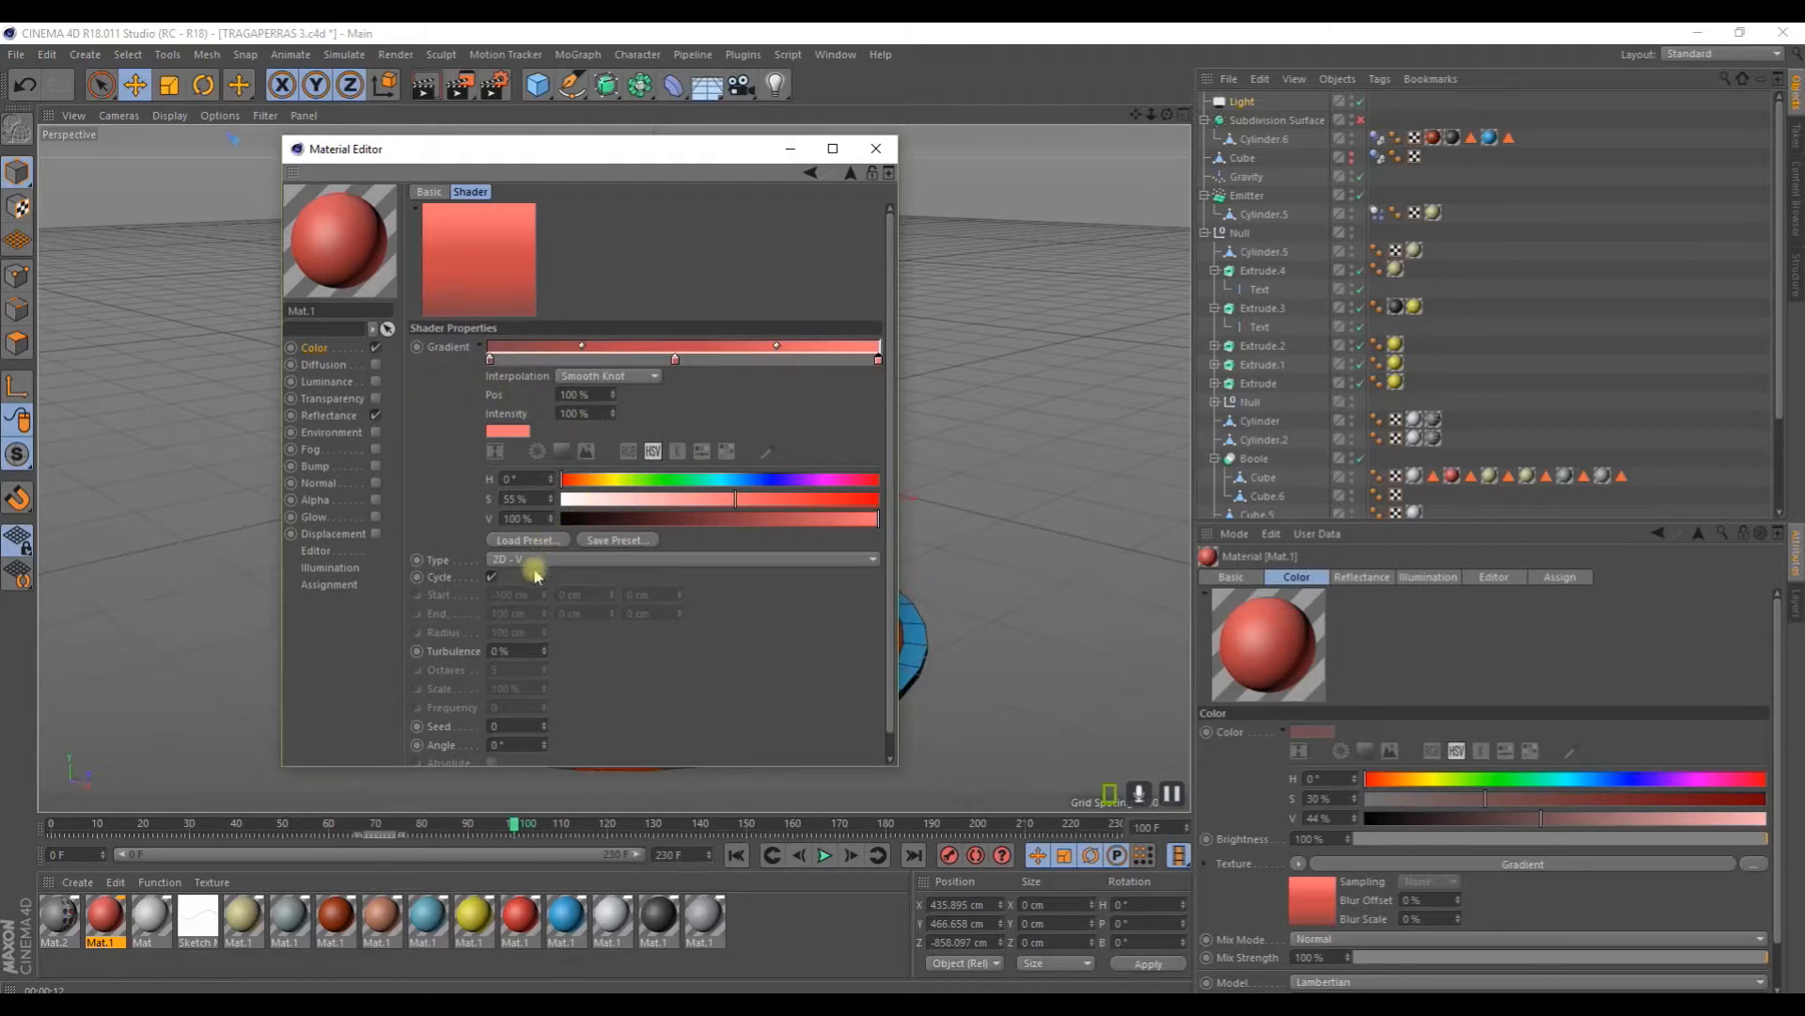
Step: Try 22% turbulence on the gradient, close the material and render a viewport preview
{"action": "left_click_drag", "start_coordinate": [543, 651], "coordinate": [548, 655]}
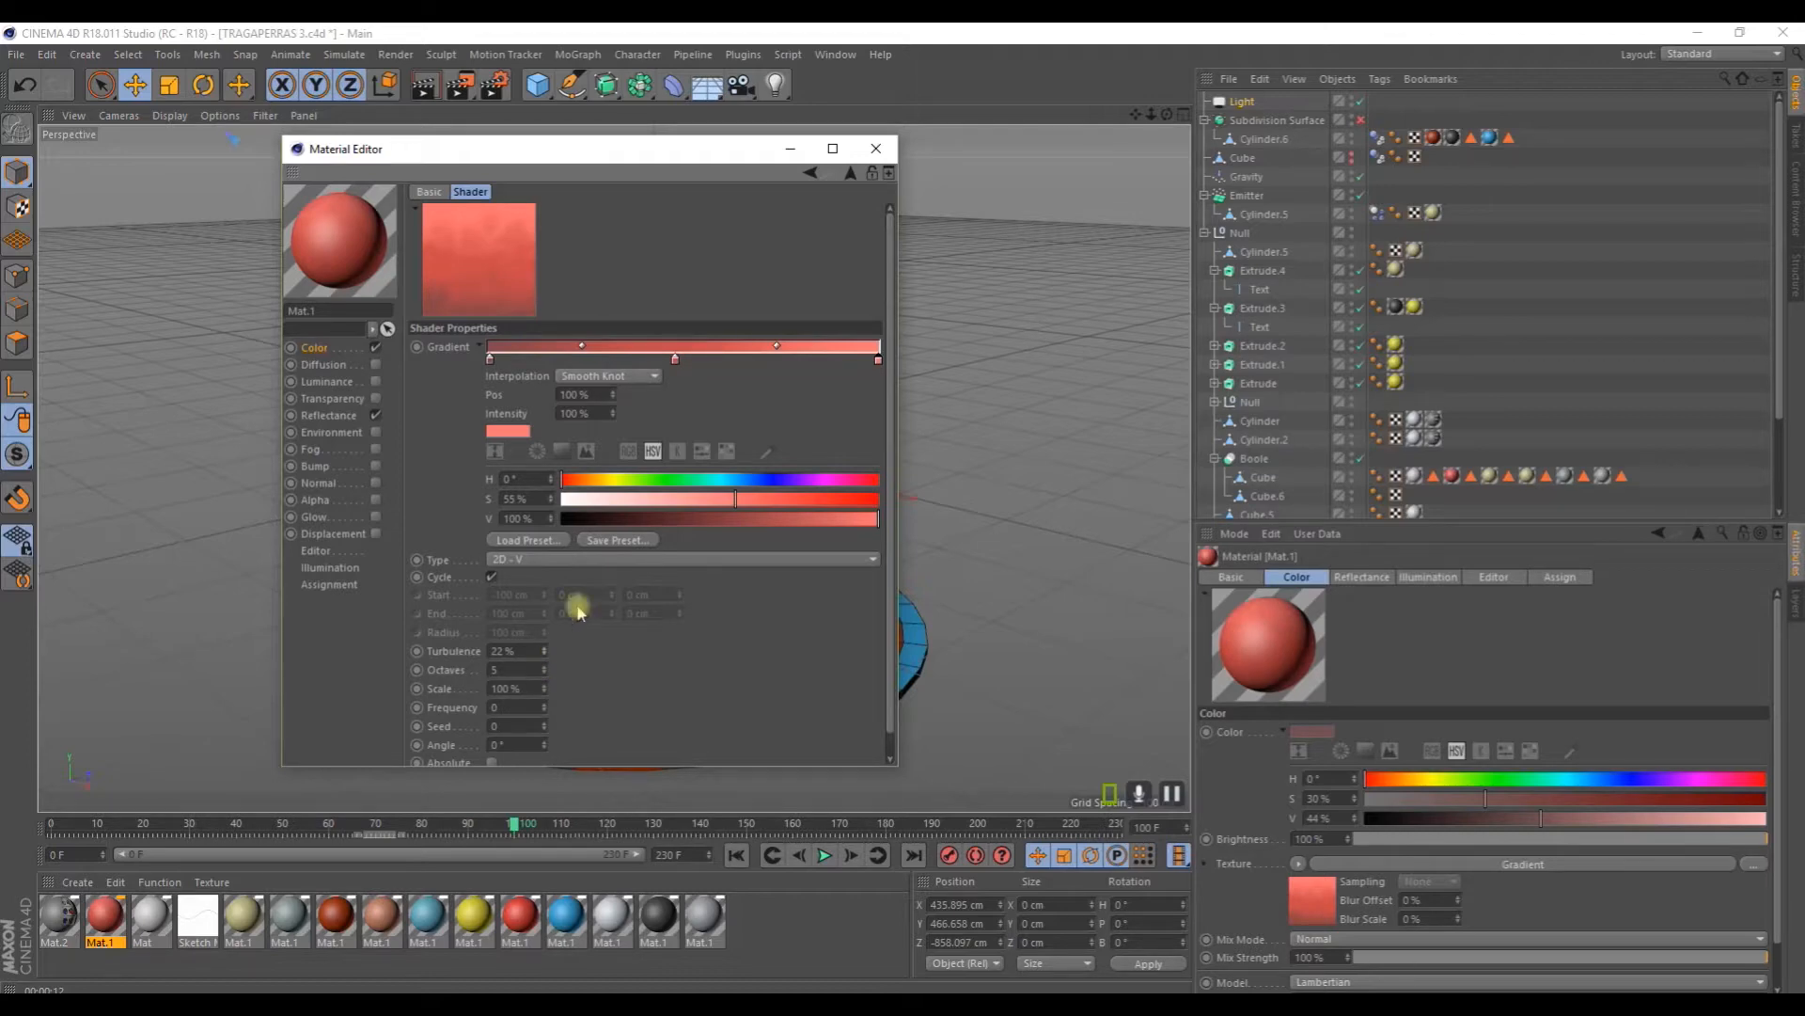
{"action": "left_click", "coordinate": [875, 148]}
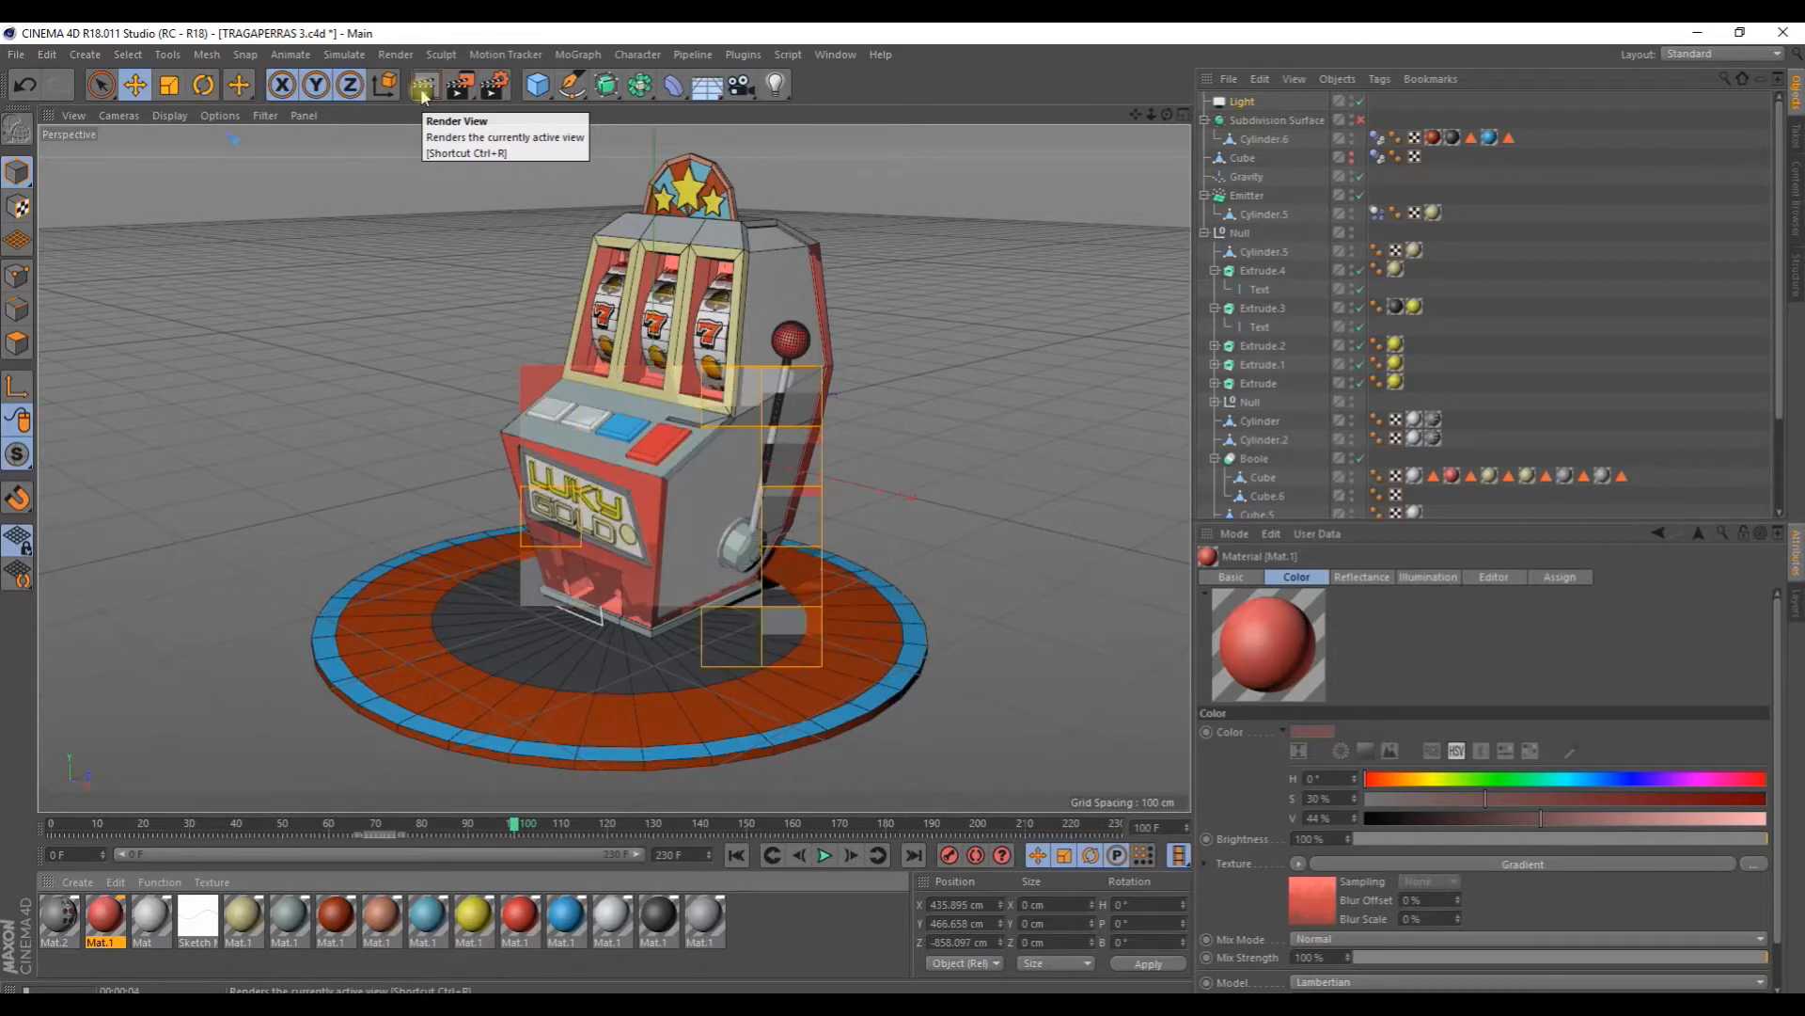
Step: Reopen the red material's gradient and set its turbulence to 0%, seed to 26 and angle to 45°
{"action": "double_click", "coordinate": [104, 914]}
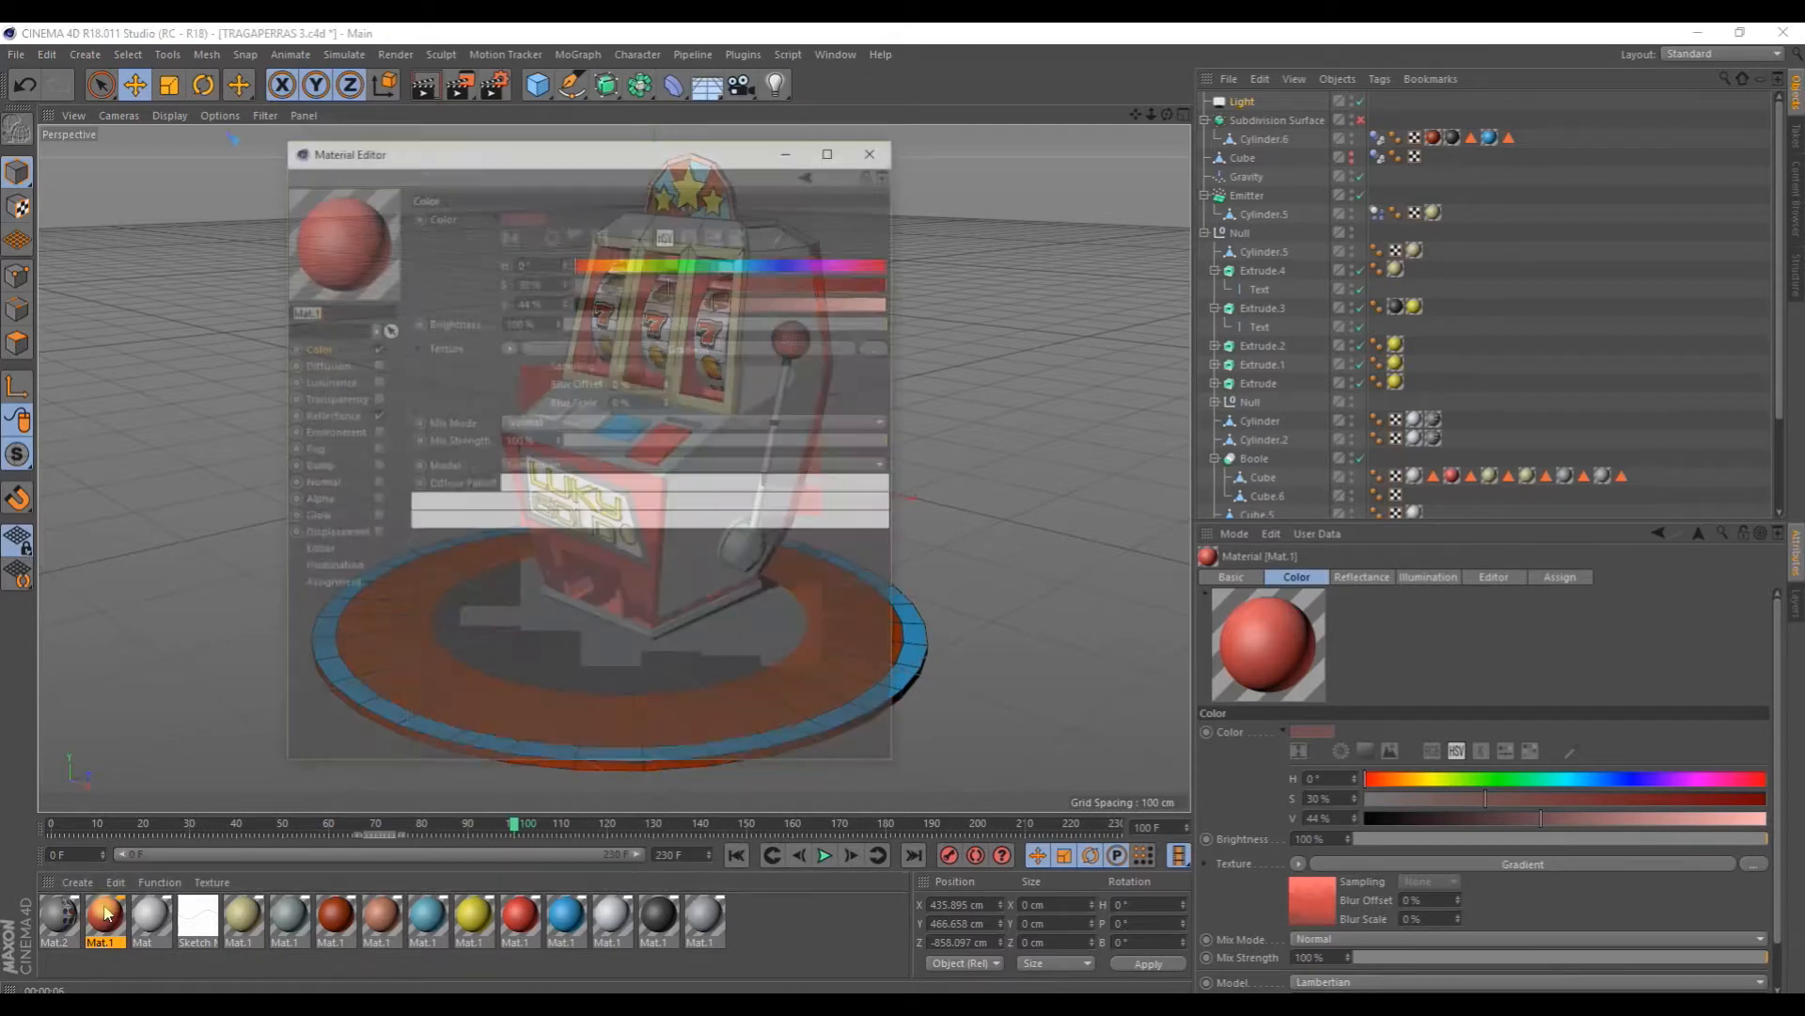
{"action": "left_click", "coordinate": [512, 380]}
{"action": "left_click_drag", "start_coordinate": [543, 467], "coordinate": [544, 490]}
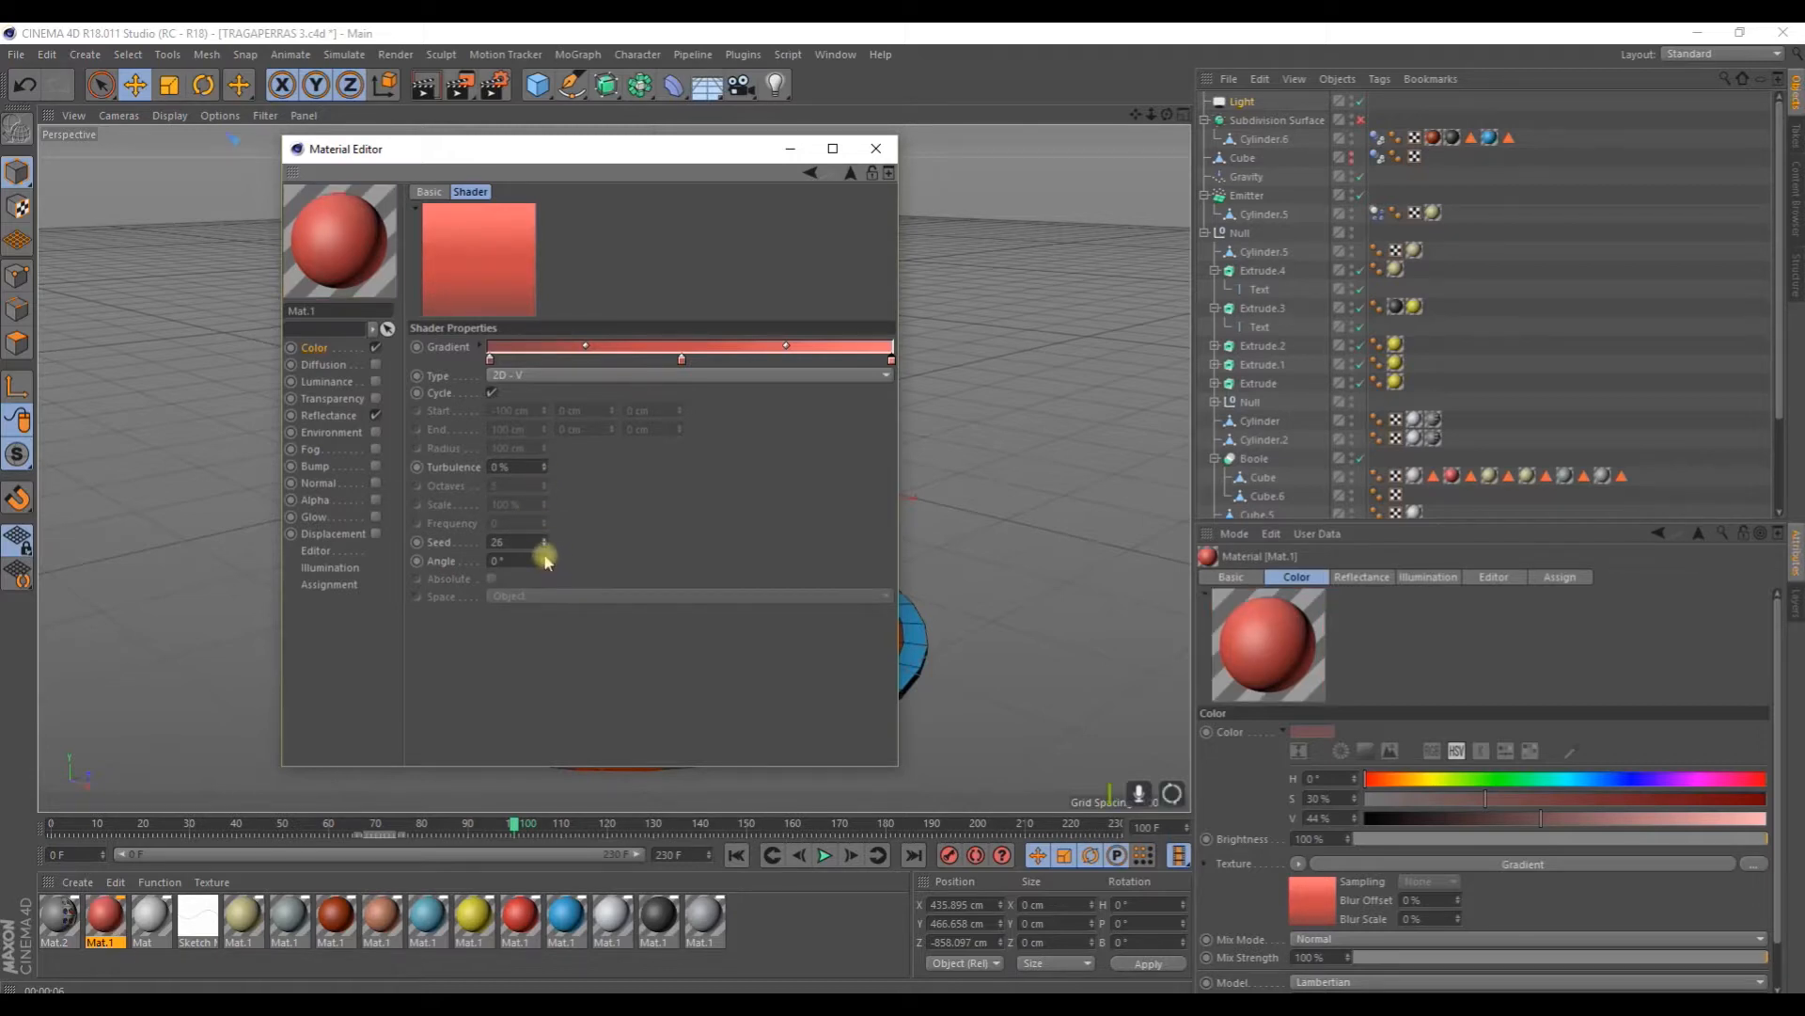
{"action": "left_click_drag", "start_coordinate": [546, 562], "coordinate": [544, 550]}
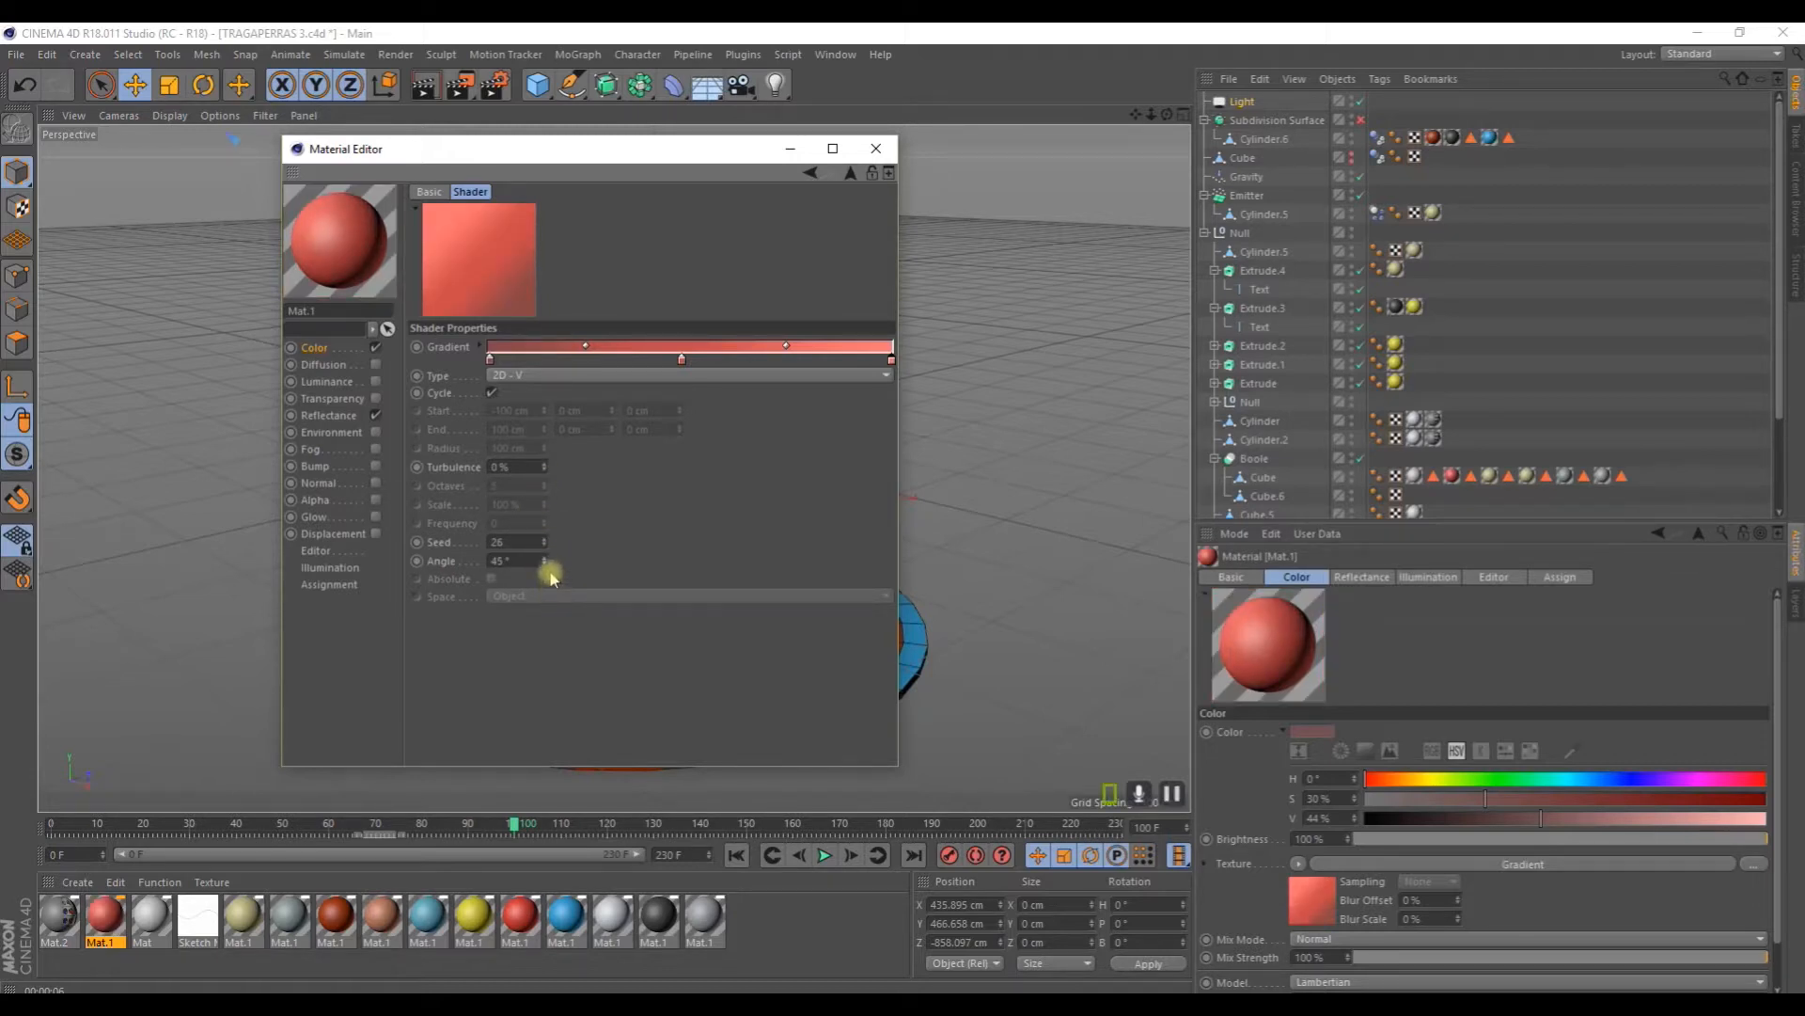
Step: Close the red material and render a preview of the perspective view
{"action": "left_click", "coordinate": [875, 149]}
{"action": "left_click", "coordinate": [425, 86]}
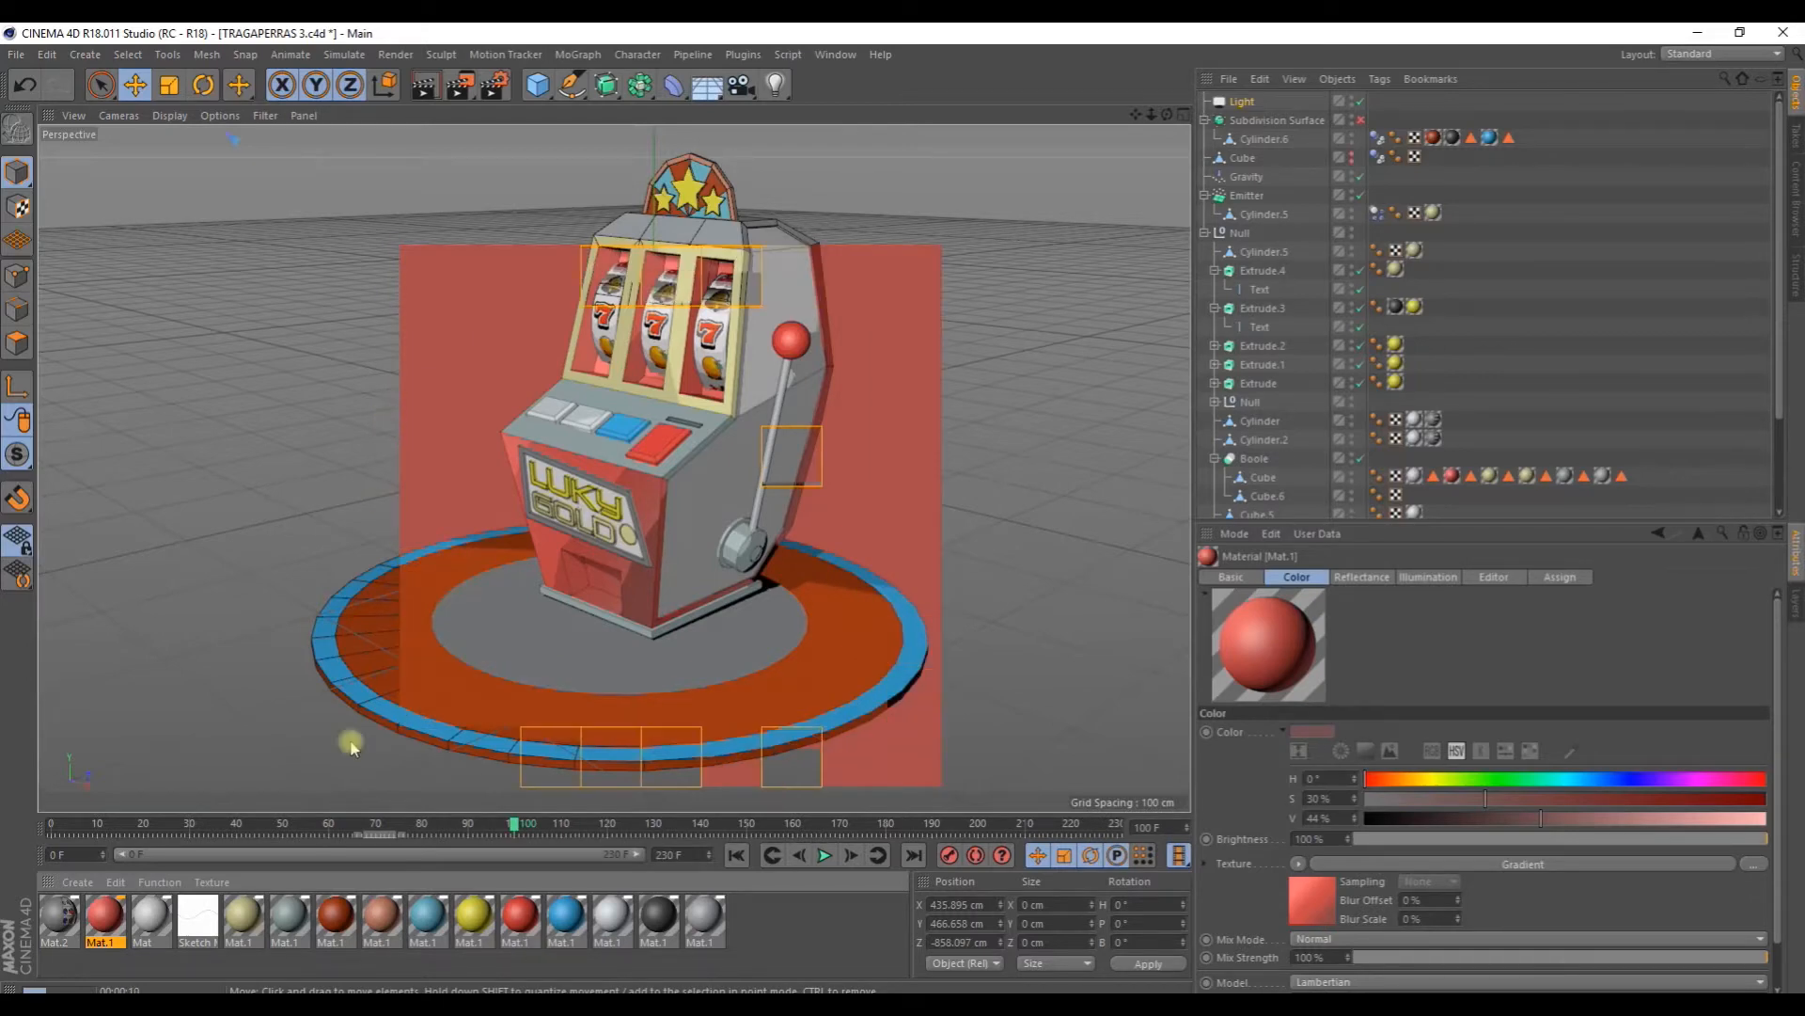
Step: Open the Sketch Mat material, adjust its stroke thickness and close it
{"action": "double_click", "coordinate": [187, 914]}
{"action": "left_click", "coordinate": [323, 432]}
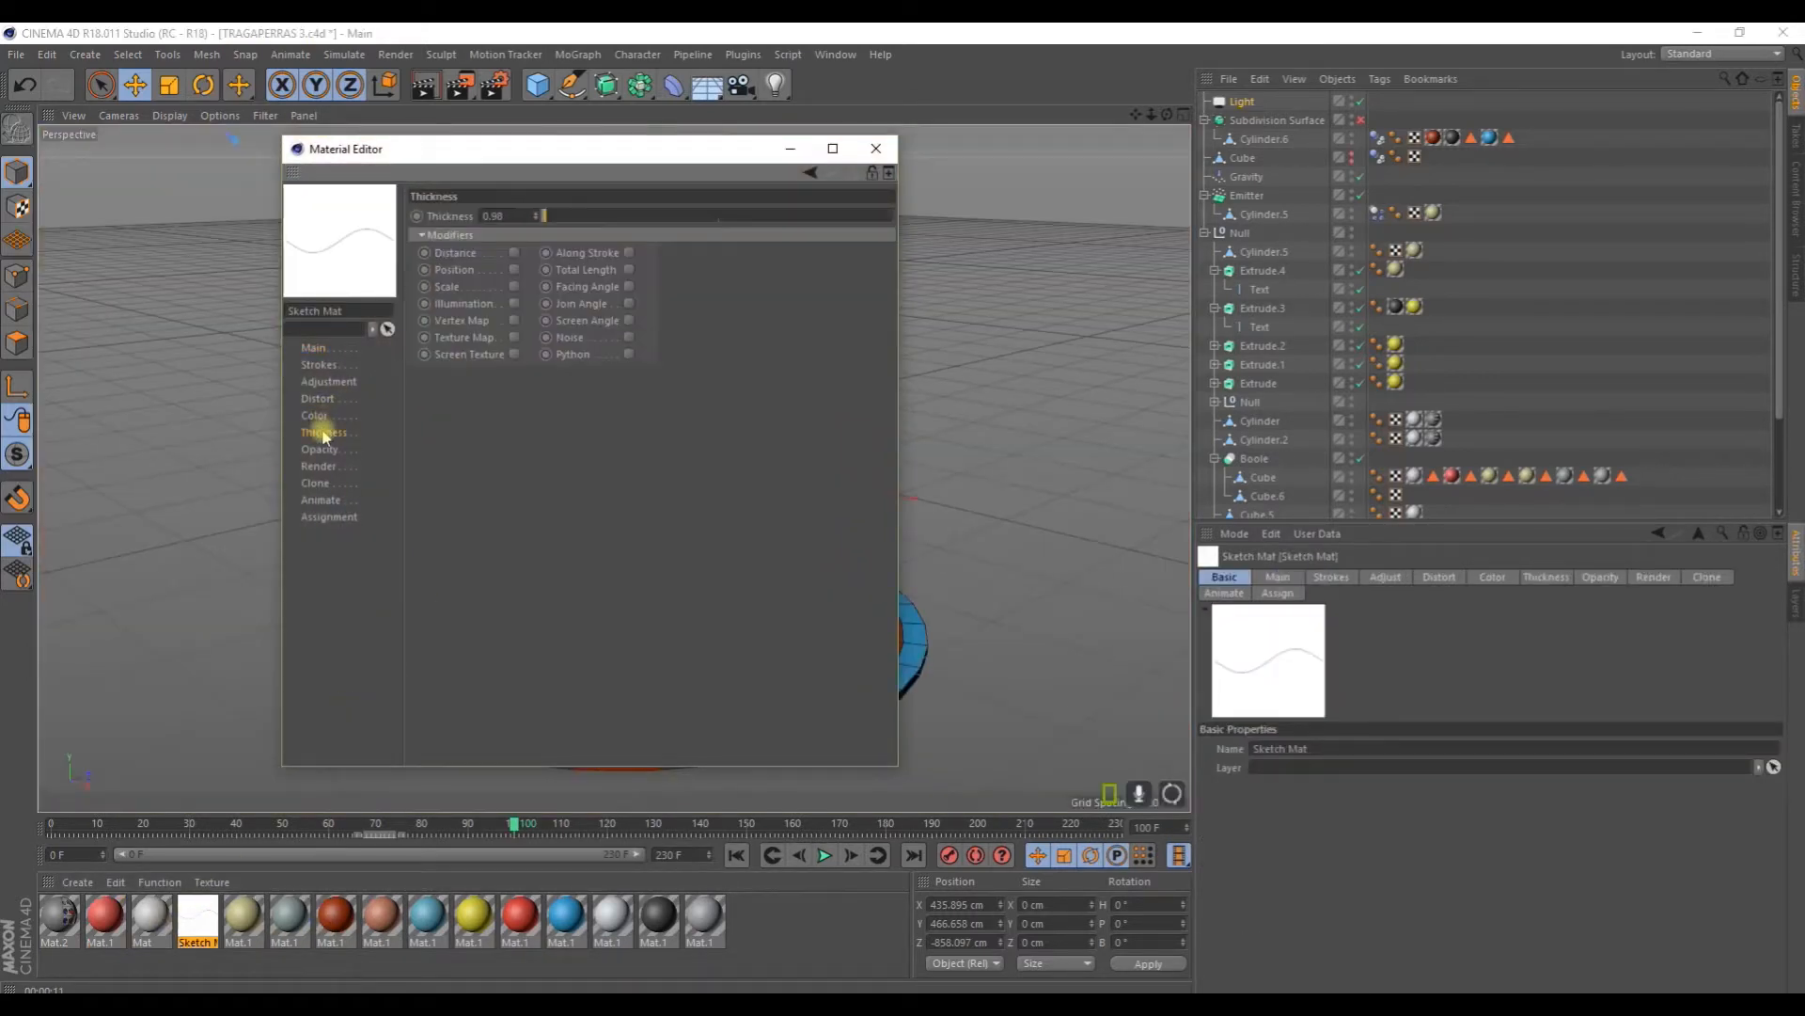
{"action": "double_click", "coordinate": [520, 217]}
{"action": "left_click", "coordinate": [876, 149]}
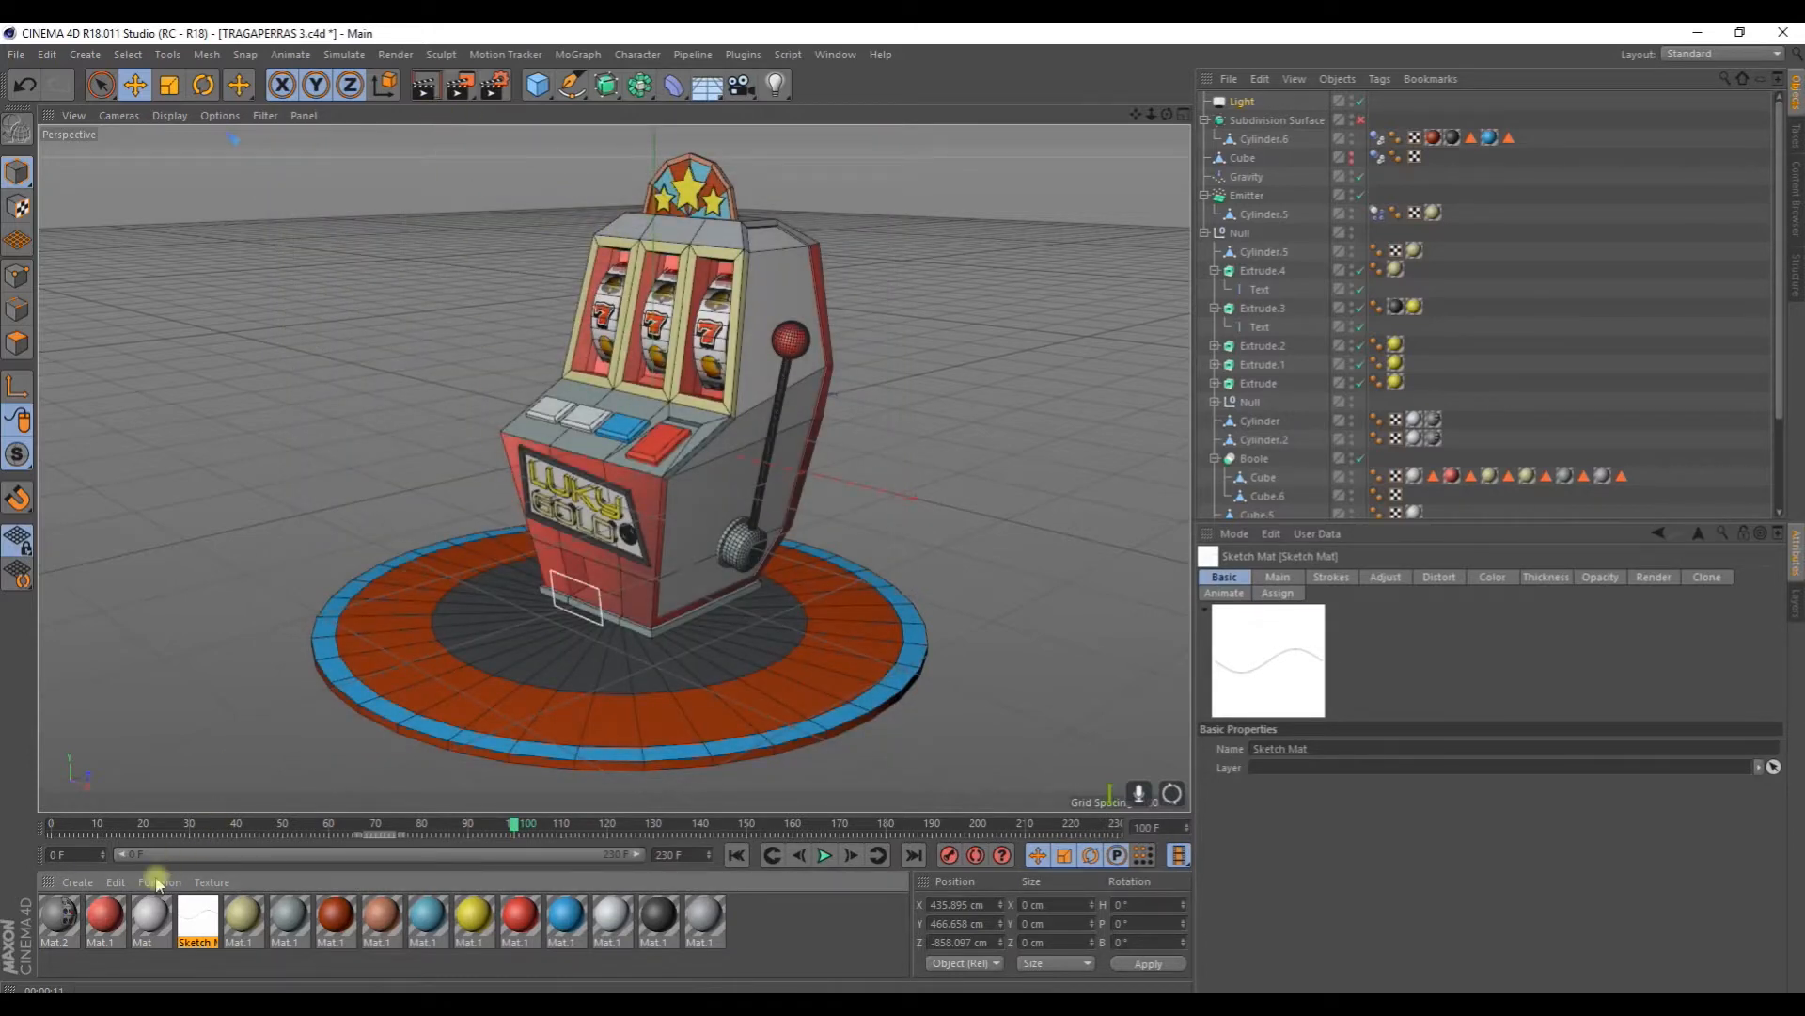
Step: Load the Sketch and Toon Cel shader as the colour texture of the light grey Mat material
{"action": "double_click", "coordinate": [147, 917]}
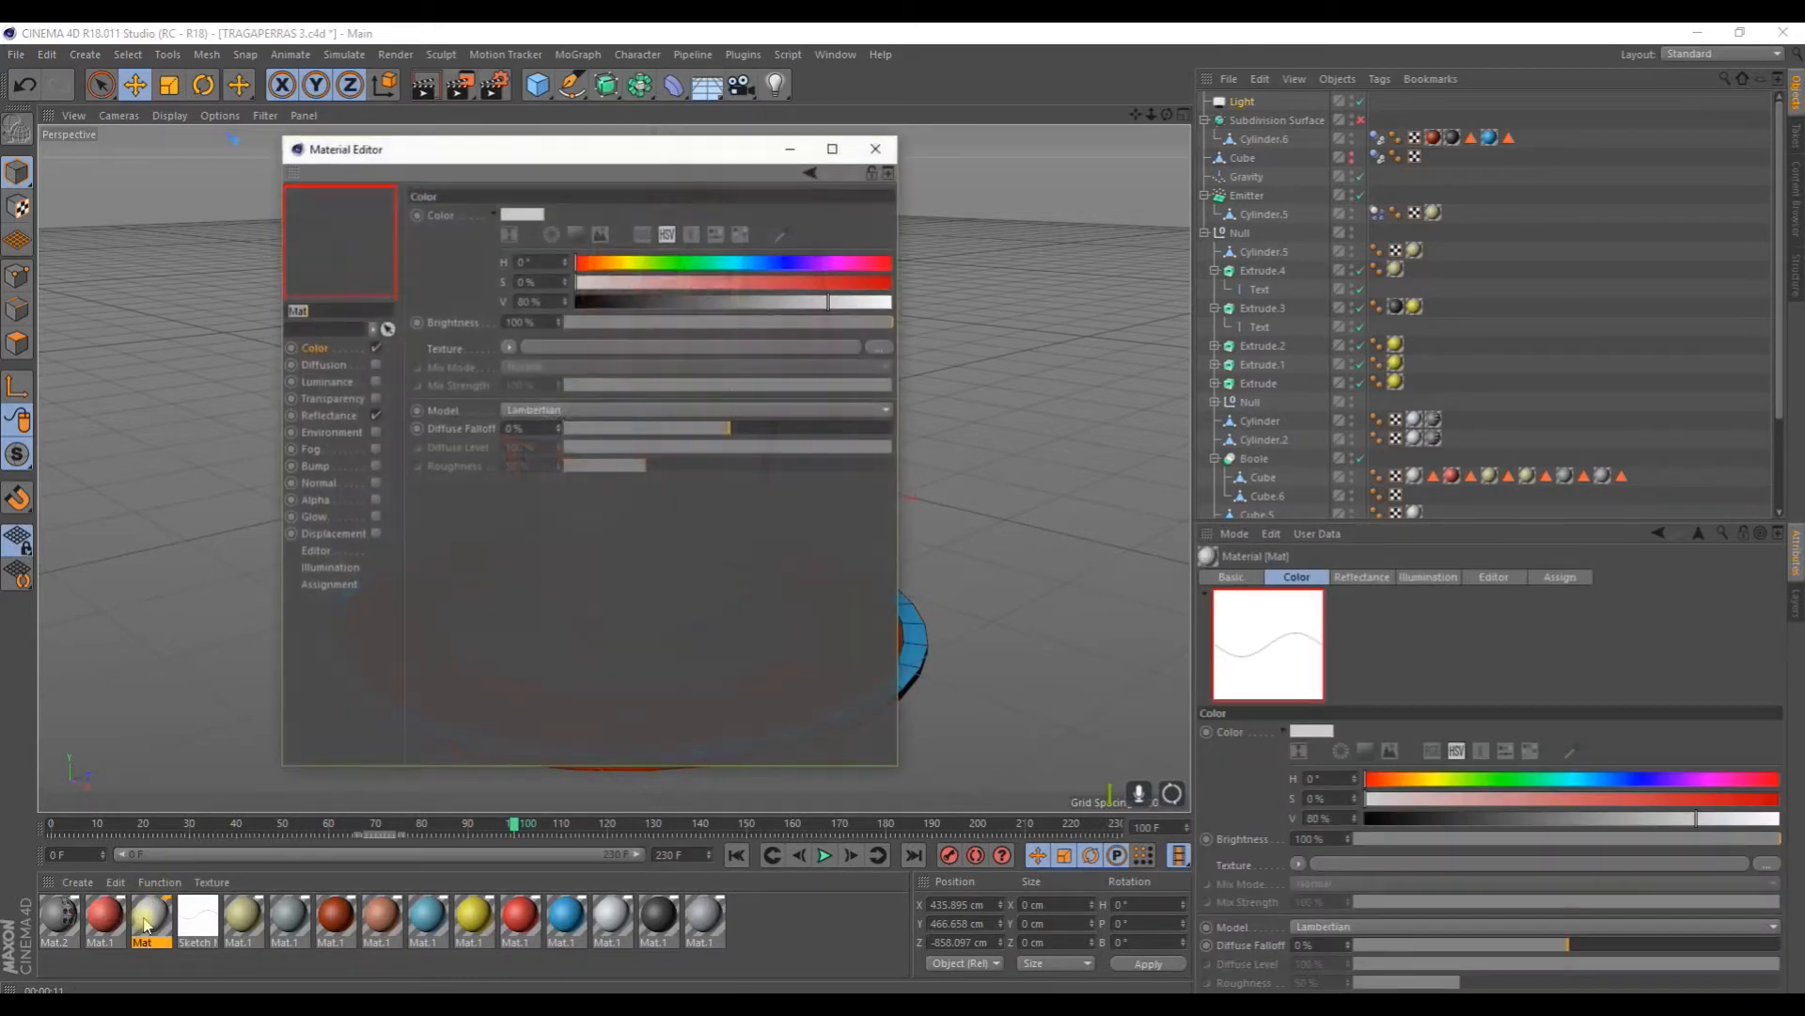
{"action": "left_click", "coordinate": [510, 350]}
{"action": "mouse_move", "coordinate": [544, 743]}
{"action": "mouse_move", "coordinate": [588, 782]}
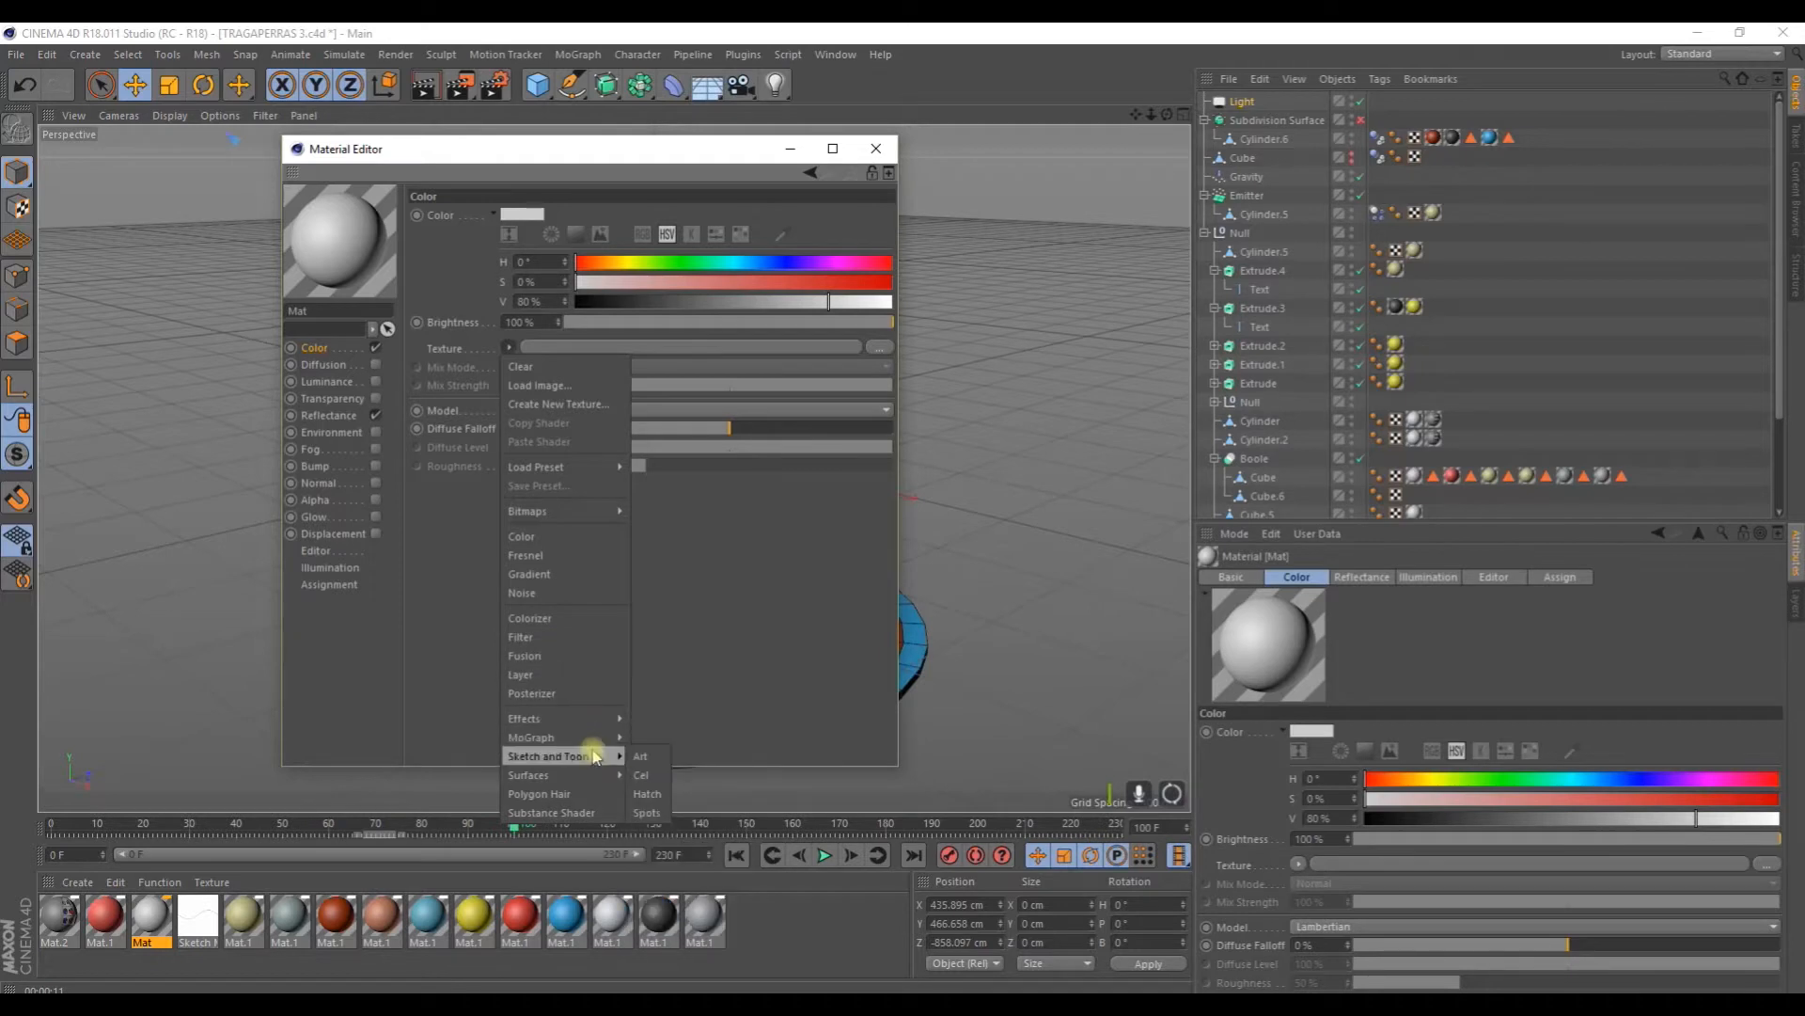
{"action": "left_click", "coordinate": [647, 794]}
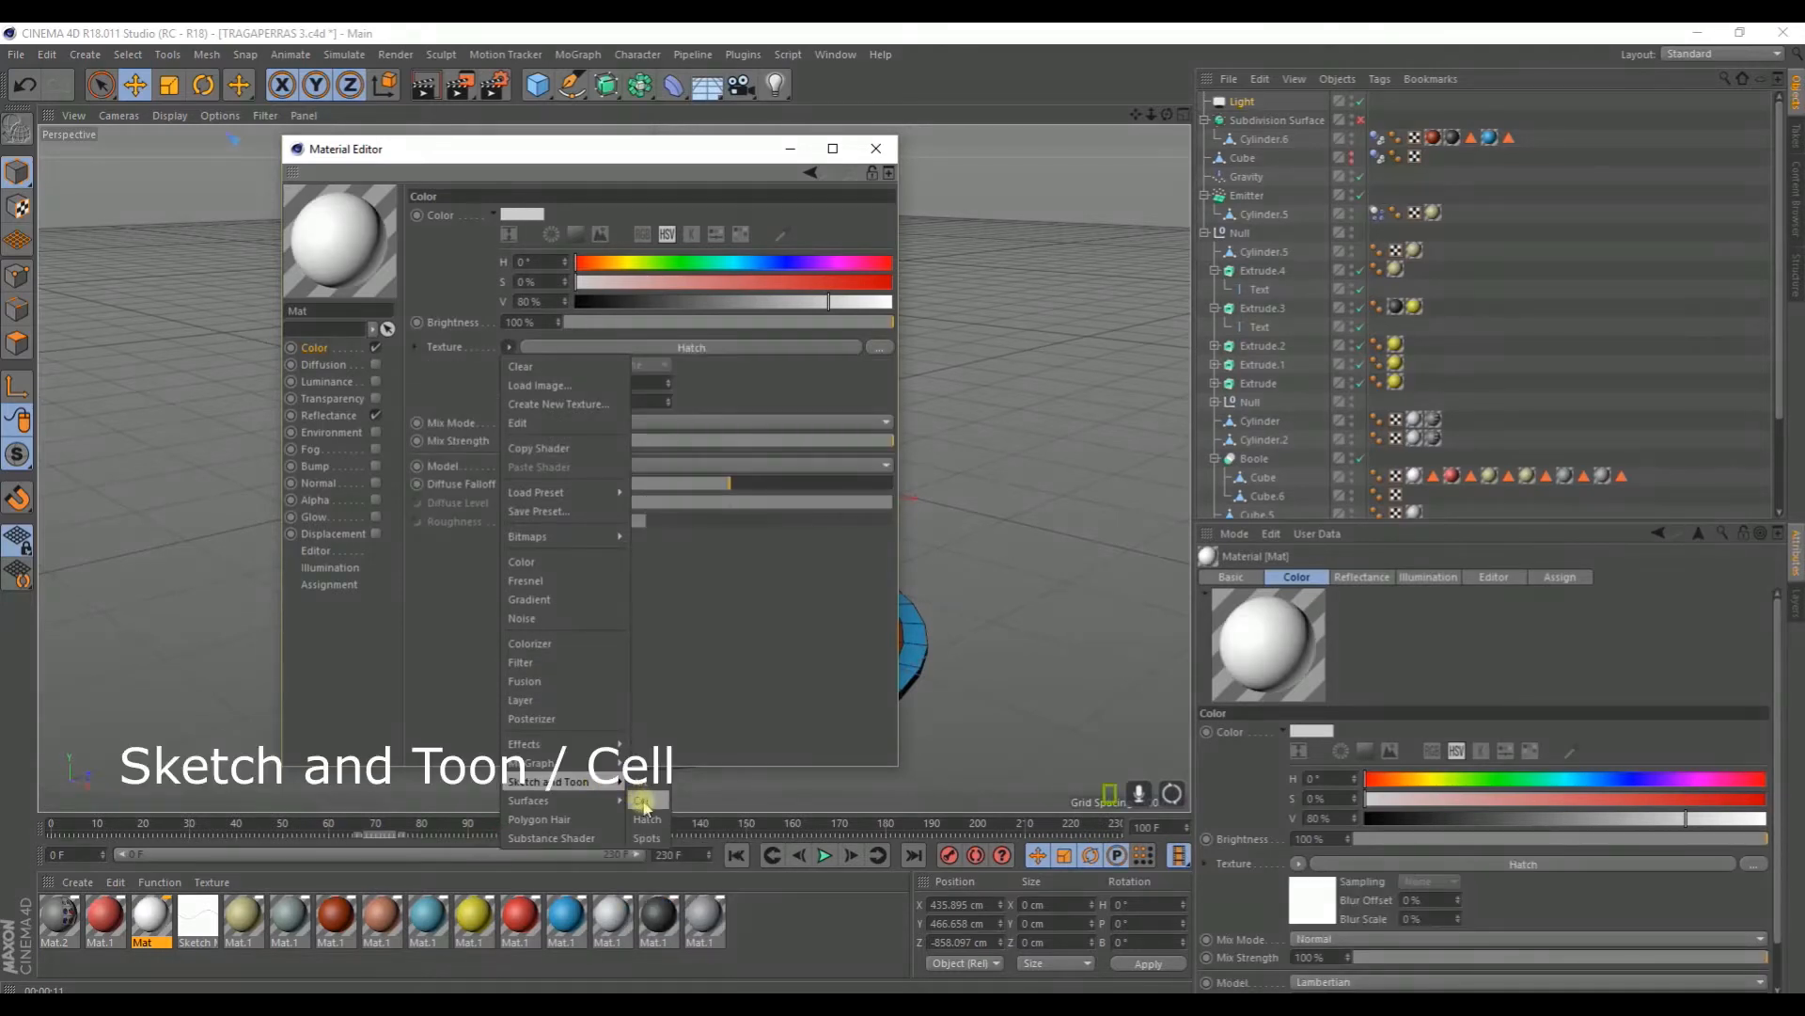
{"action": "left_click", "coordinate": [647, 801]}
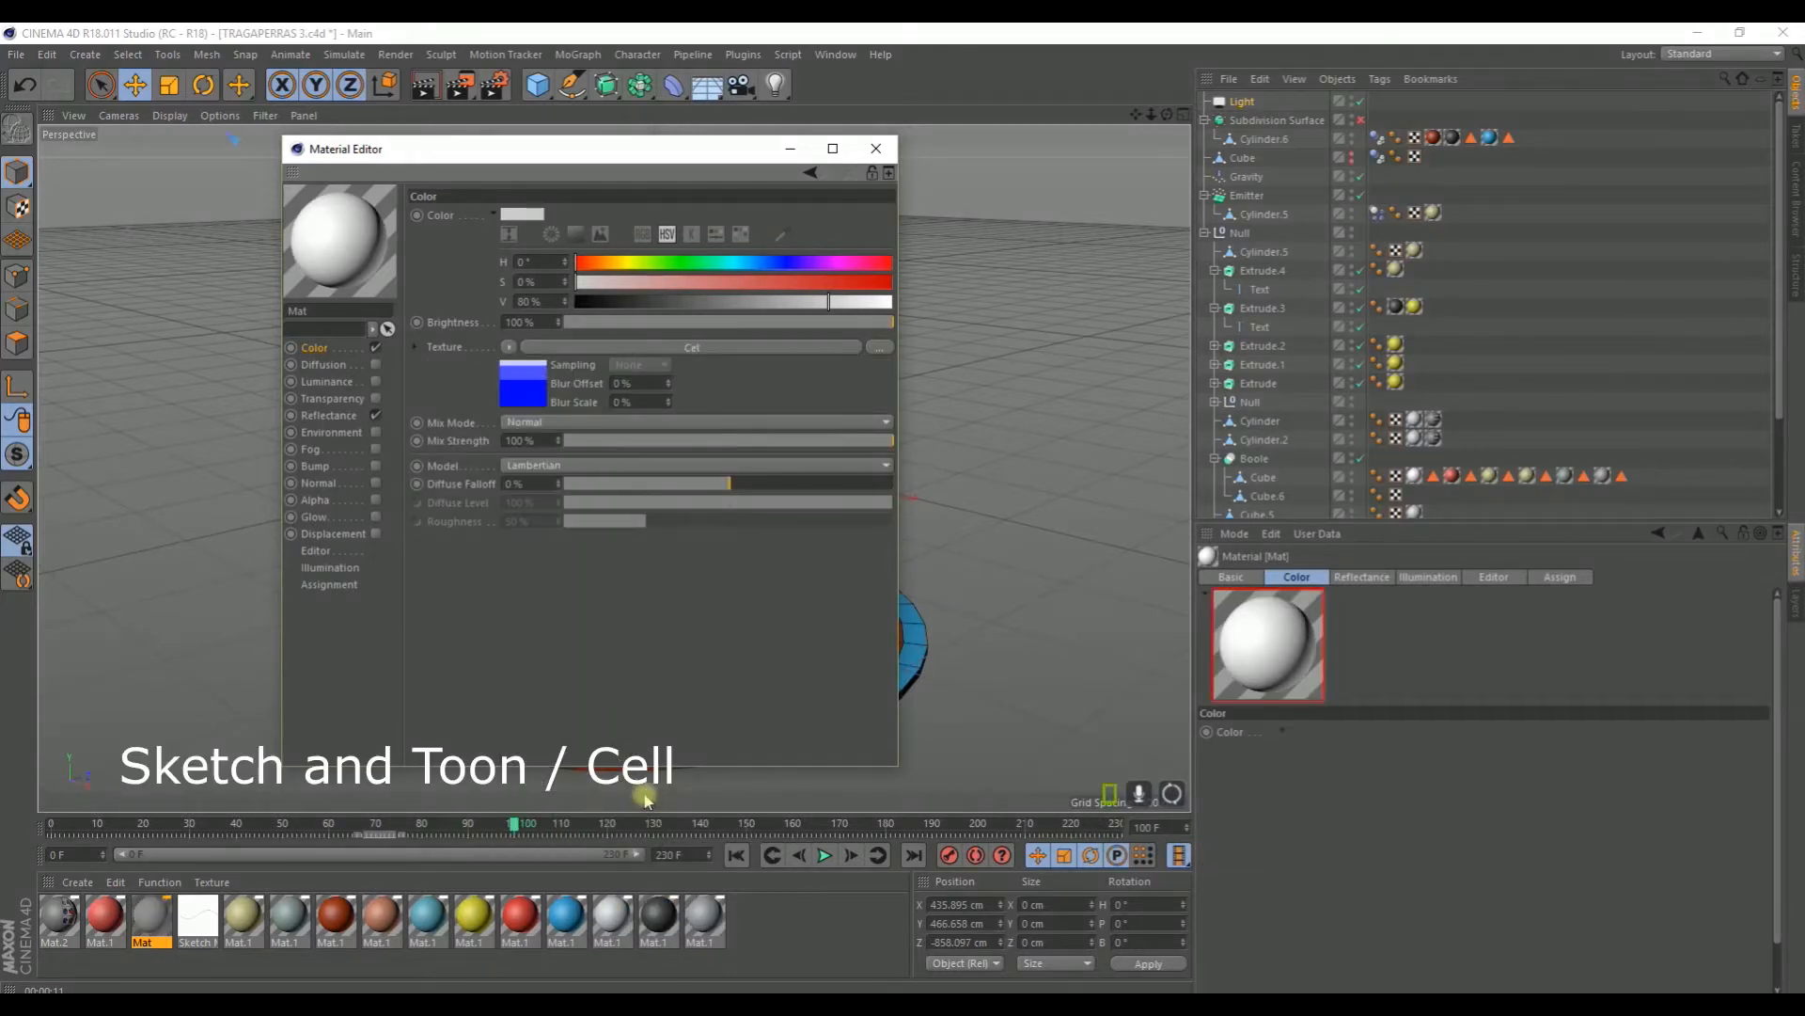
Step: Recolour the first knot of the Cel shader's diffuse gradient bluish grey with H 240° and S 6%
{"action": "left_click", "coordinate": [522, 387]}
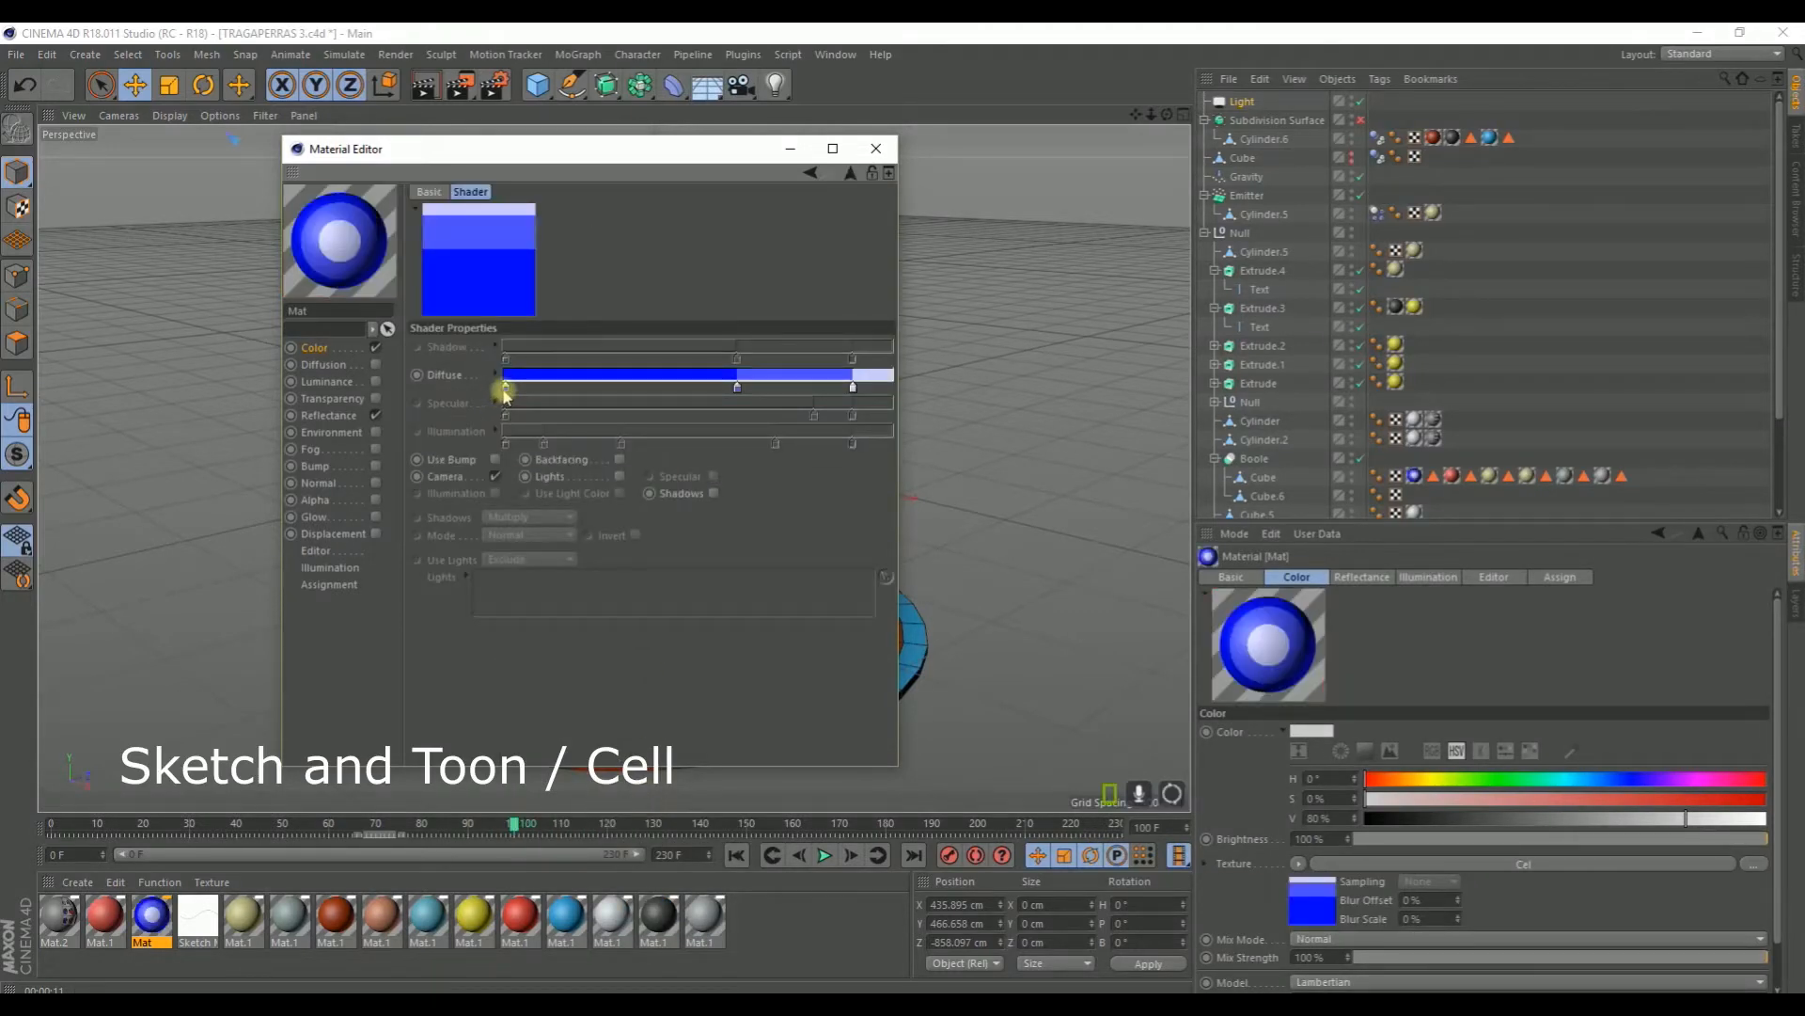
{"action": "double_click", "coordinate": [506, 386]}
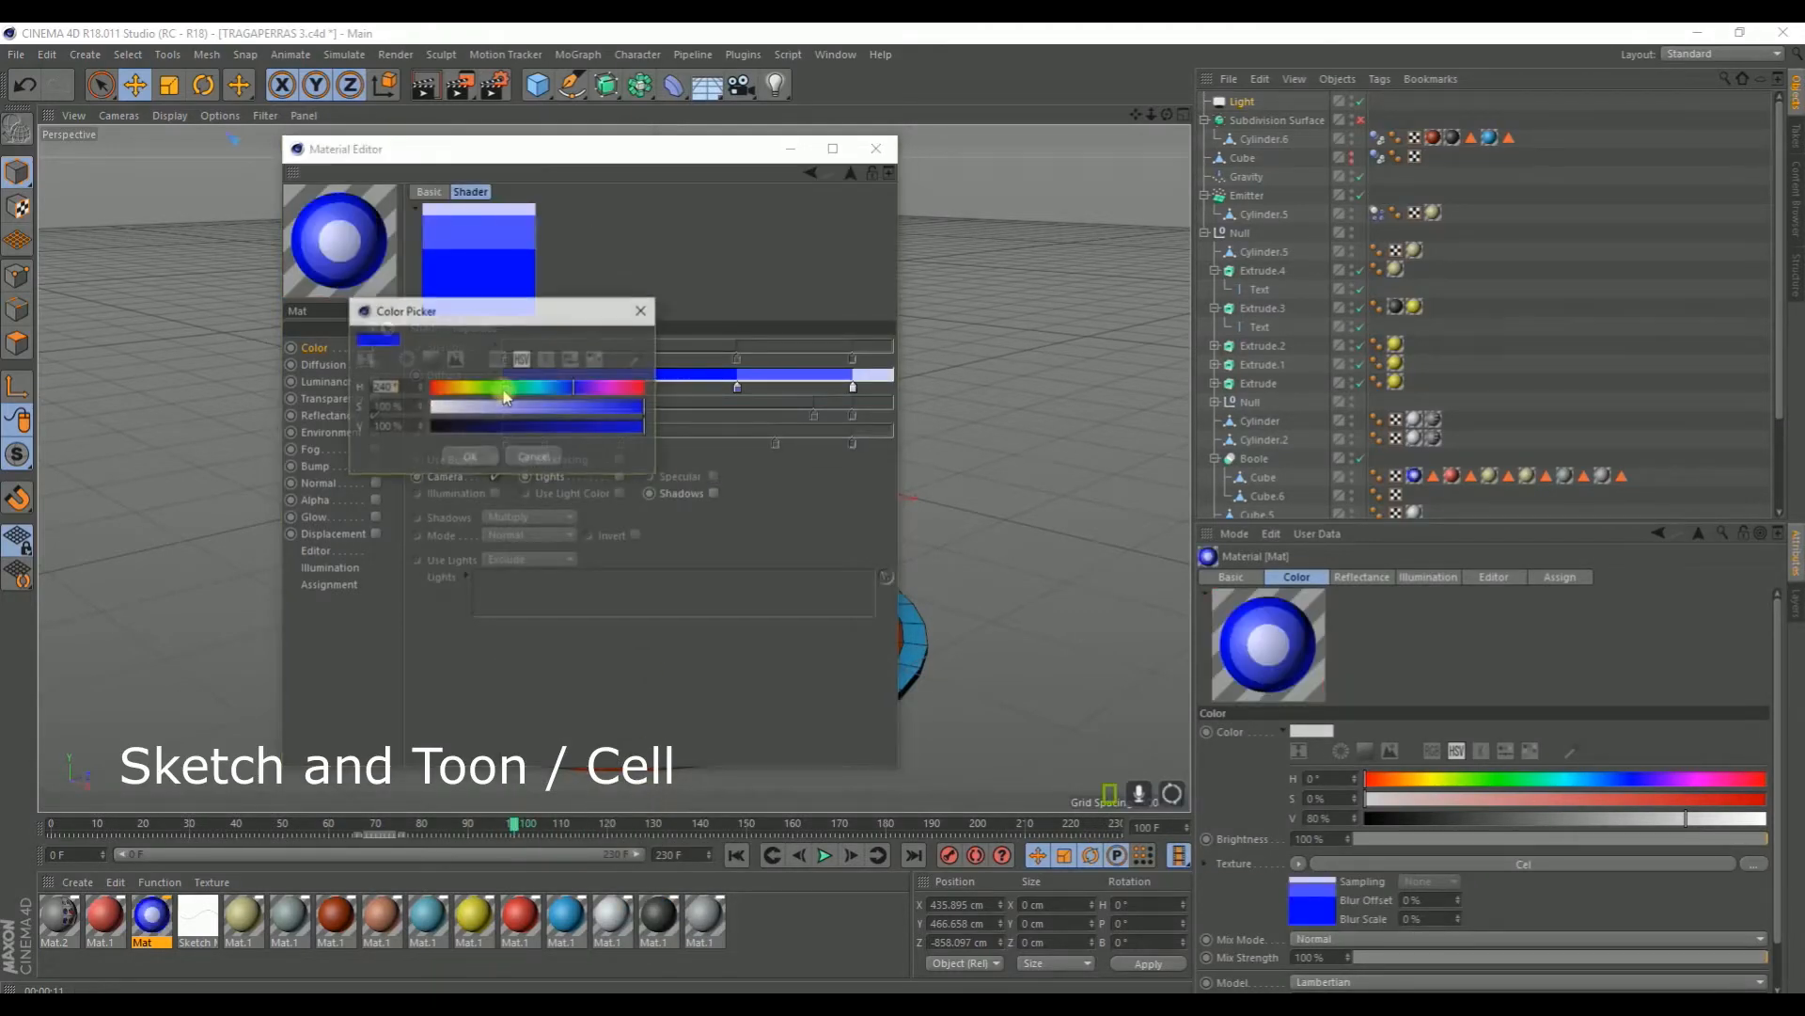
{"action": "left_click", "coordinate": [446, 406]}
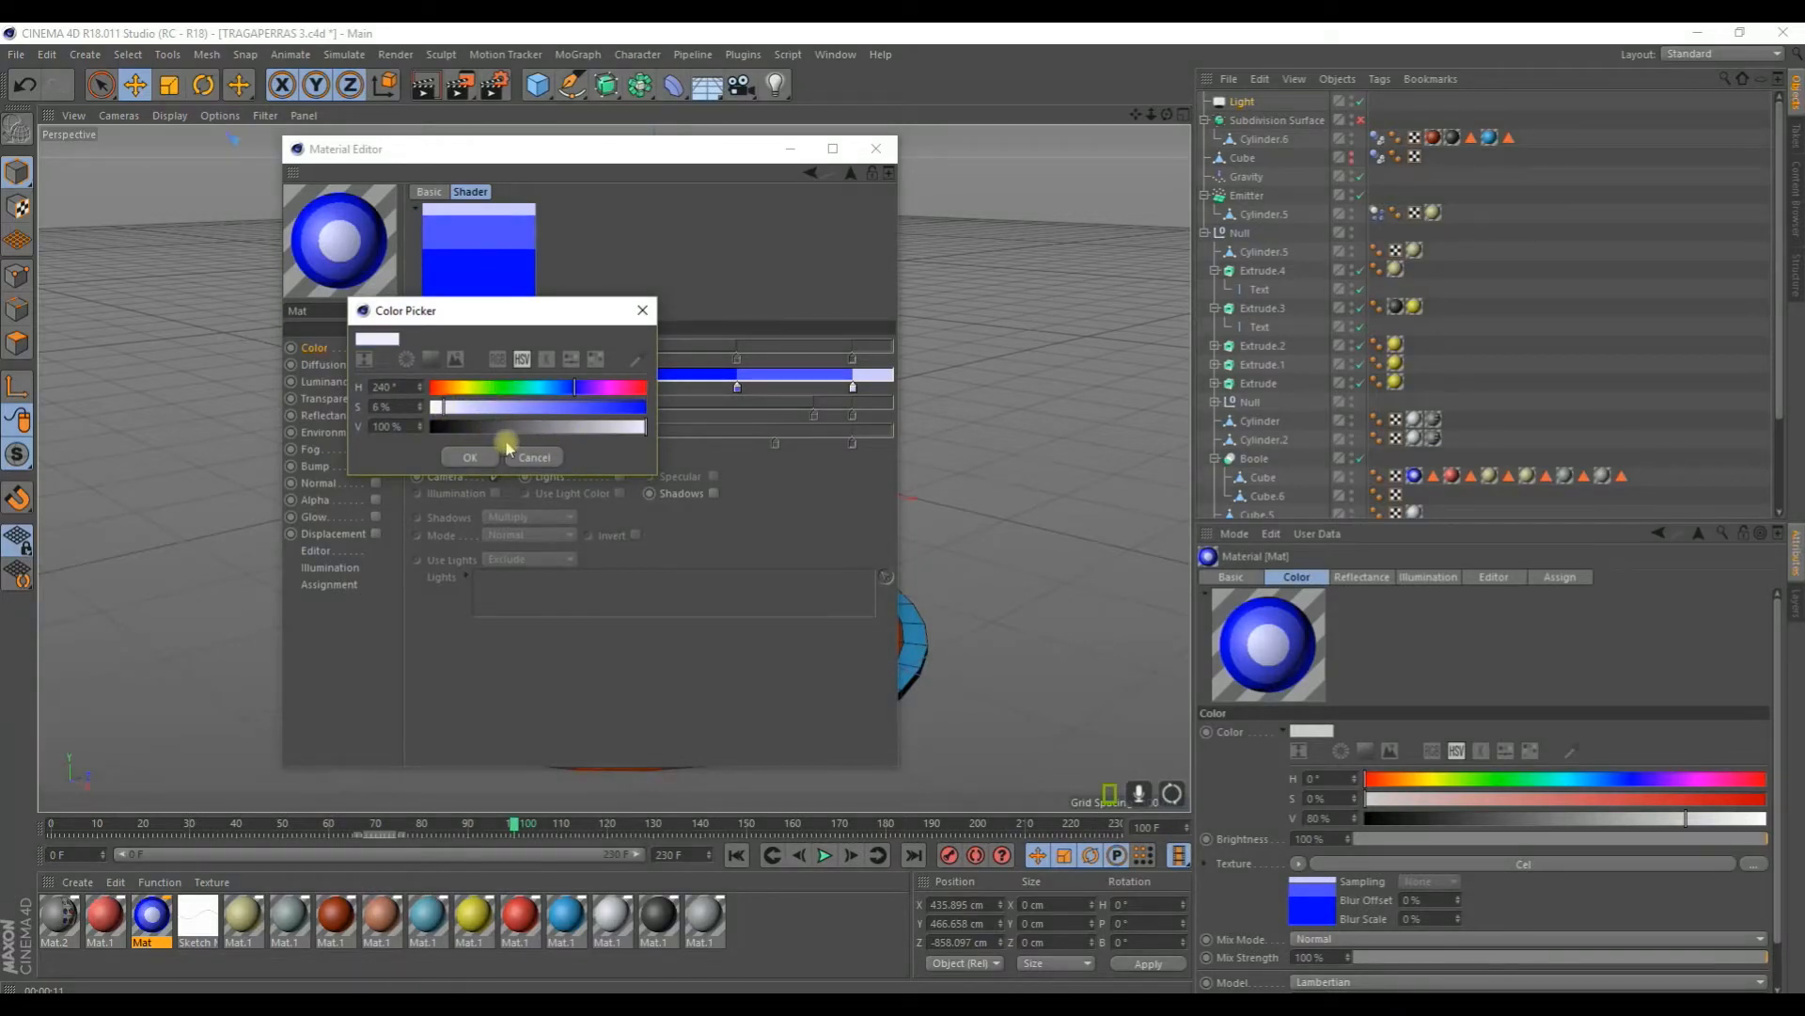
{"action": "left_click", "coordinate": [473, 457]}
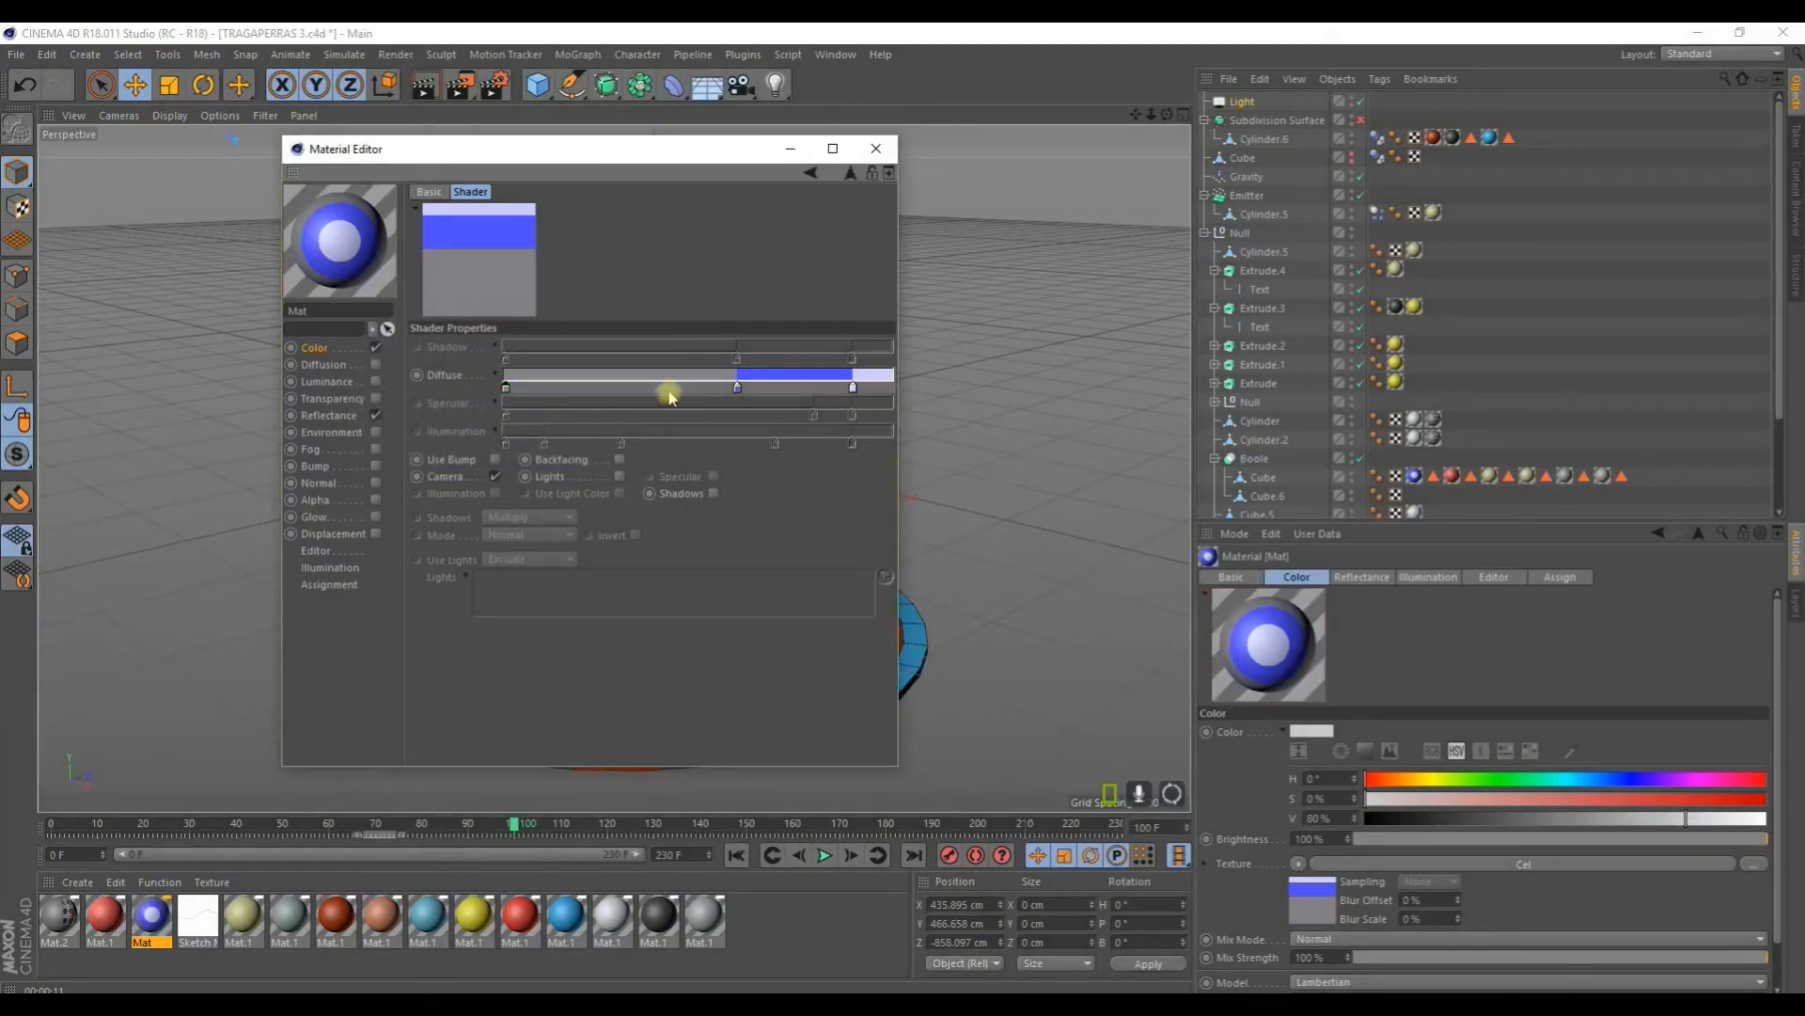
Step: Recolour the middle diffuse knot light grey with S 0% and V 83%, and shift it to about 42% of the gradient
{"action": "double_click", "coordinate": [740, 389]}
{"action": "left_click_drag", "start_coordinate": [708, 408], "coordinate": [657, 406]}
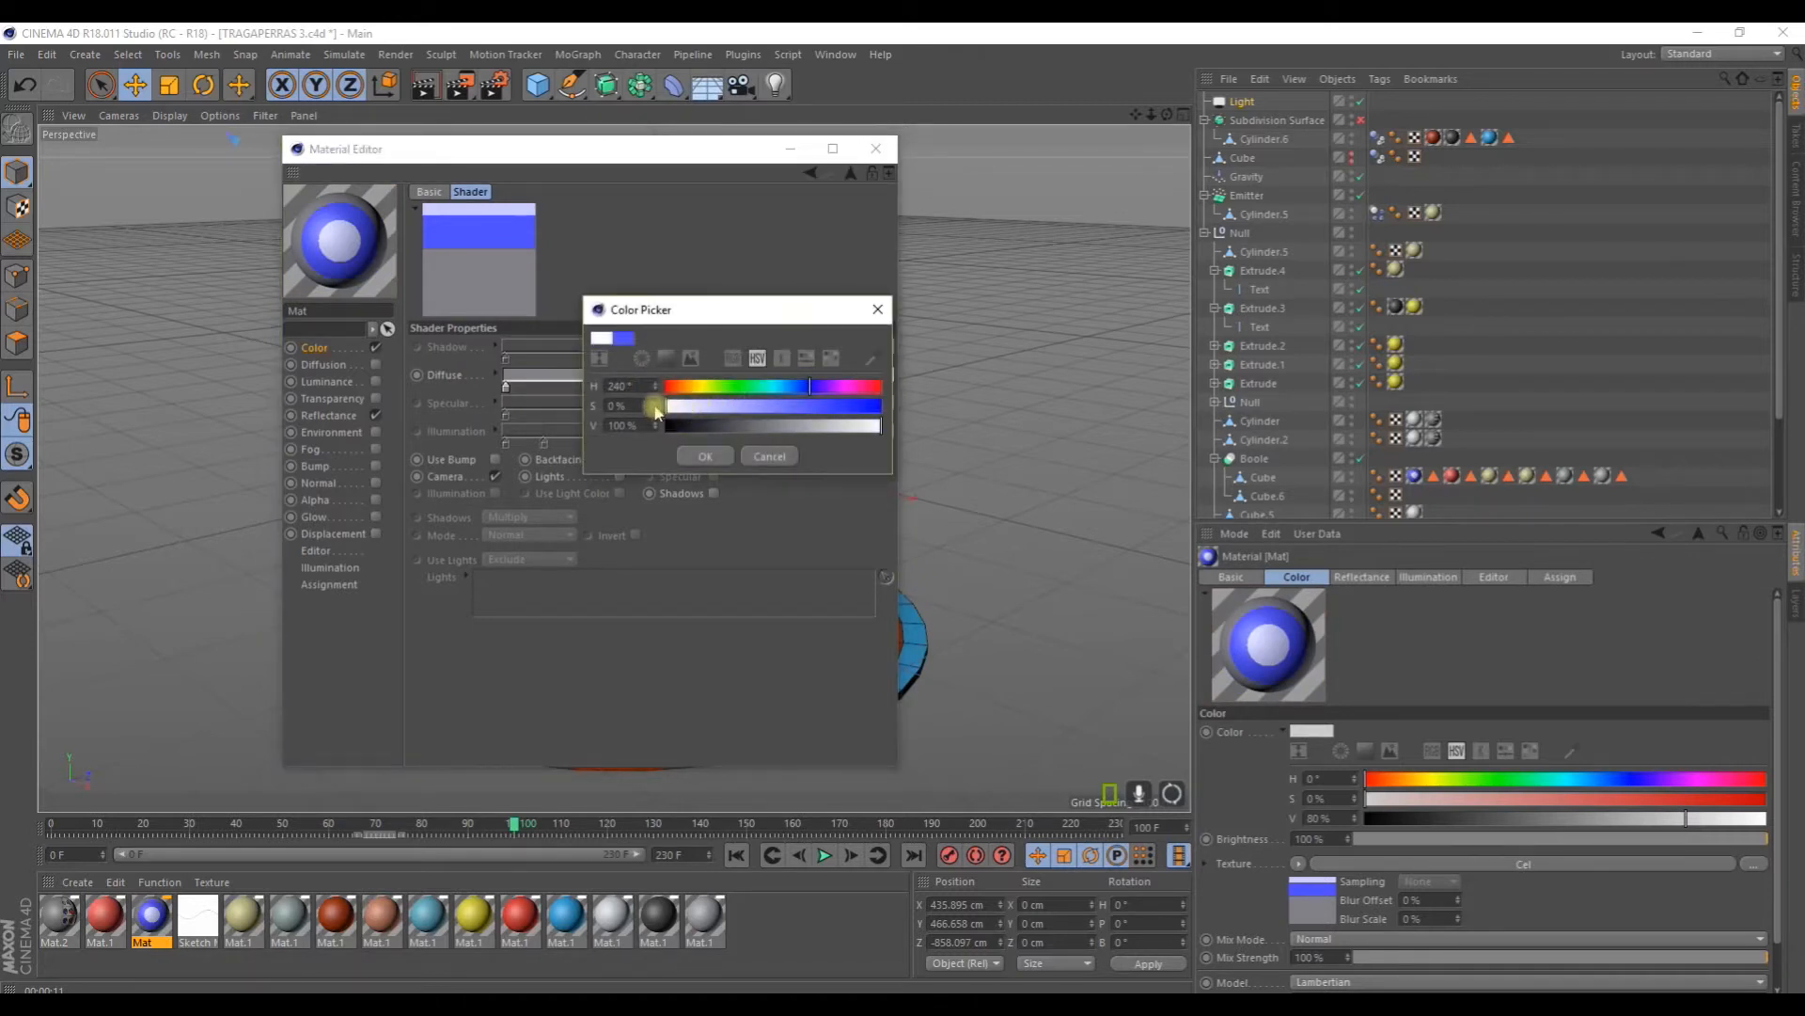
{"action": "left_click_drag", "start_coordinate": [780, 430], "coordinate": [844, 427]}
{"action": "left_click", "coordinate": [724, 458]}
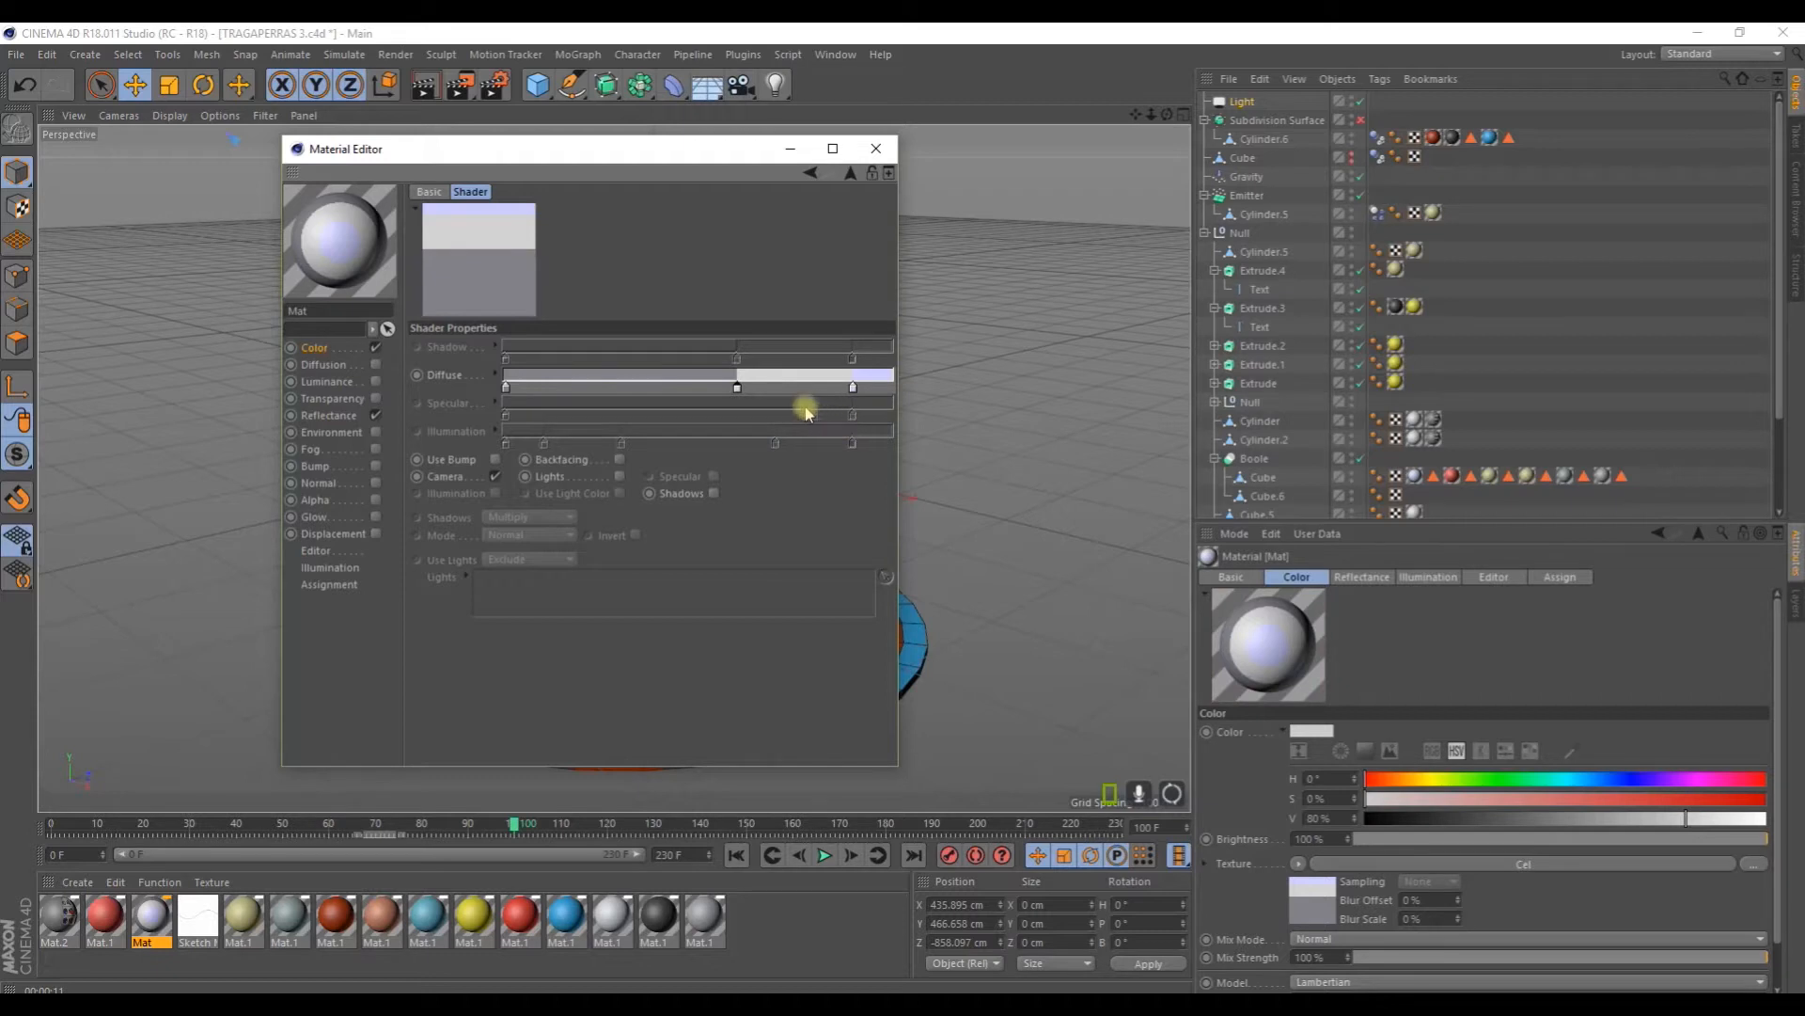
{"action": "left_click_drag", "start_coordinate": [738, 388], "coordinate": [670, 387]}
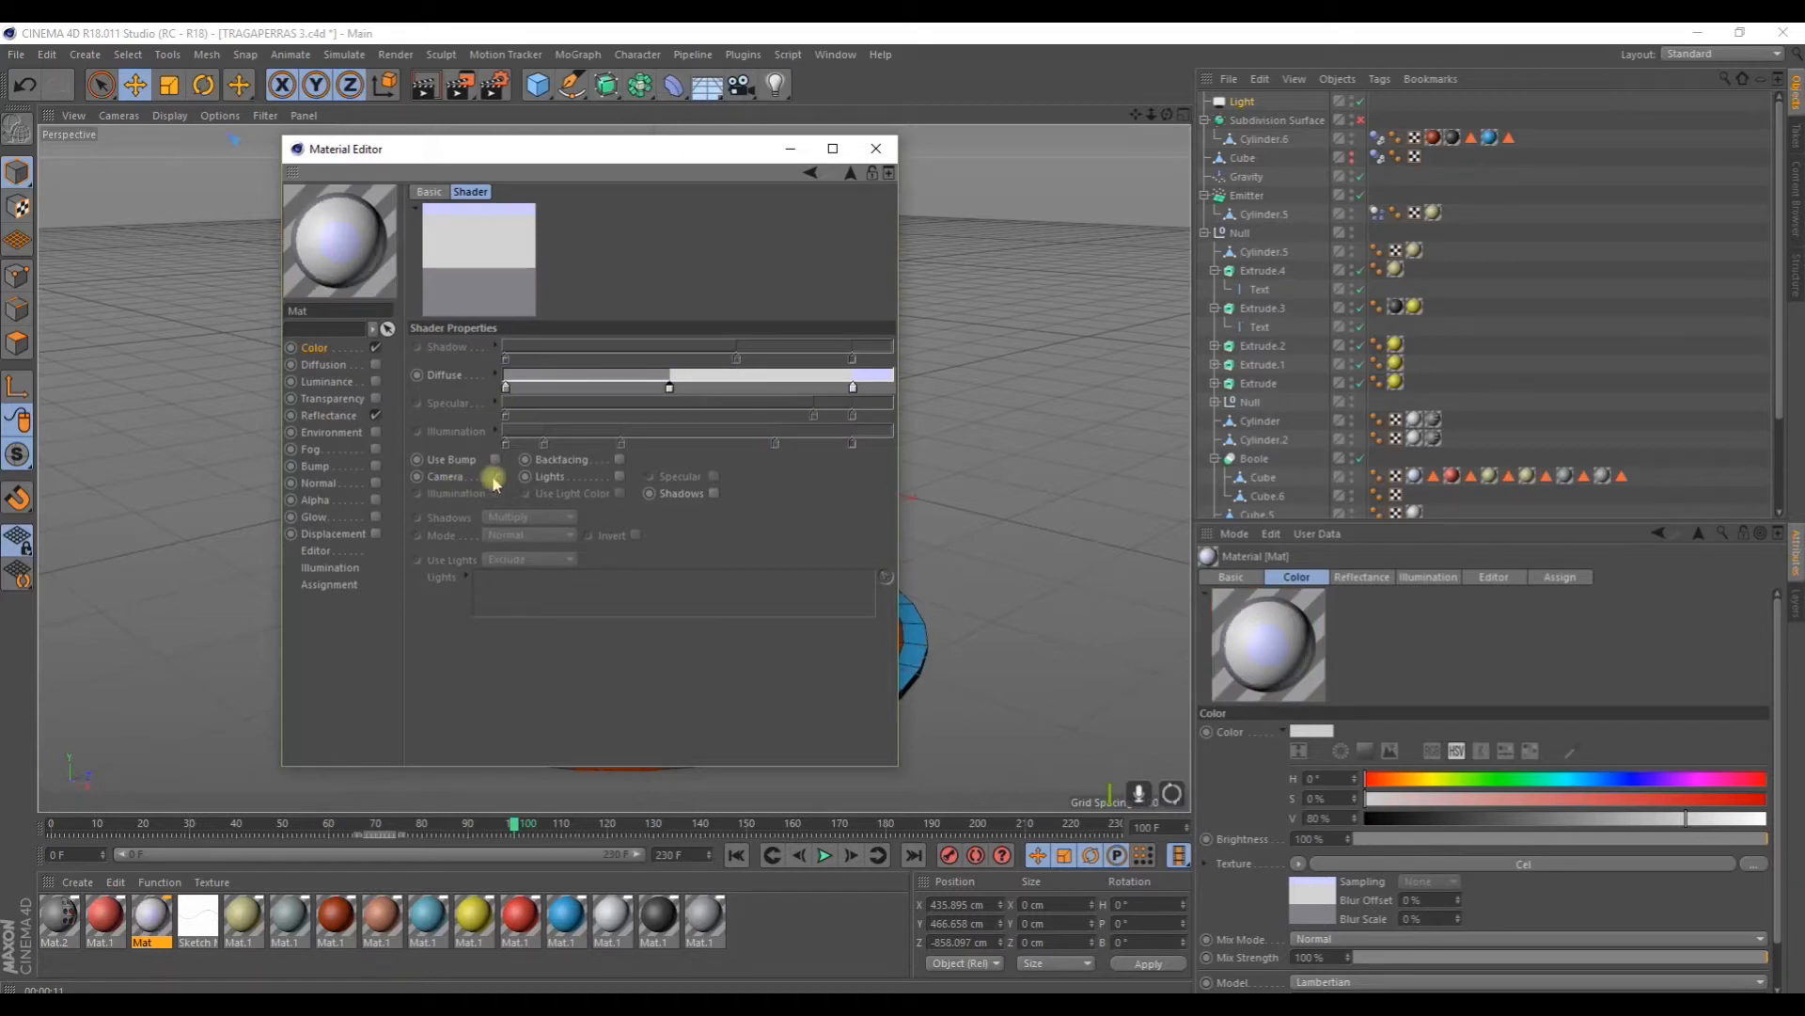
Step: Enable Shadows in the Cel shader and move the shadow gradient's middle knot to about 30% and its end knot to about 74%
{"action": "left_click", "coordinate": [713, 493]}
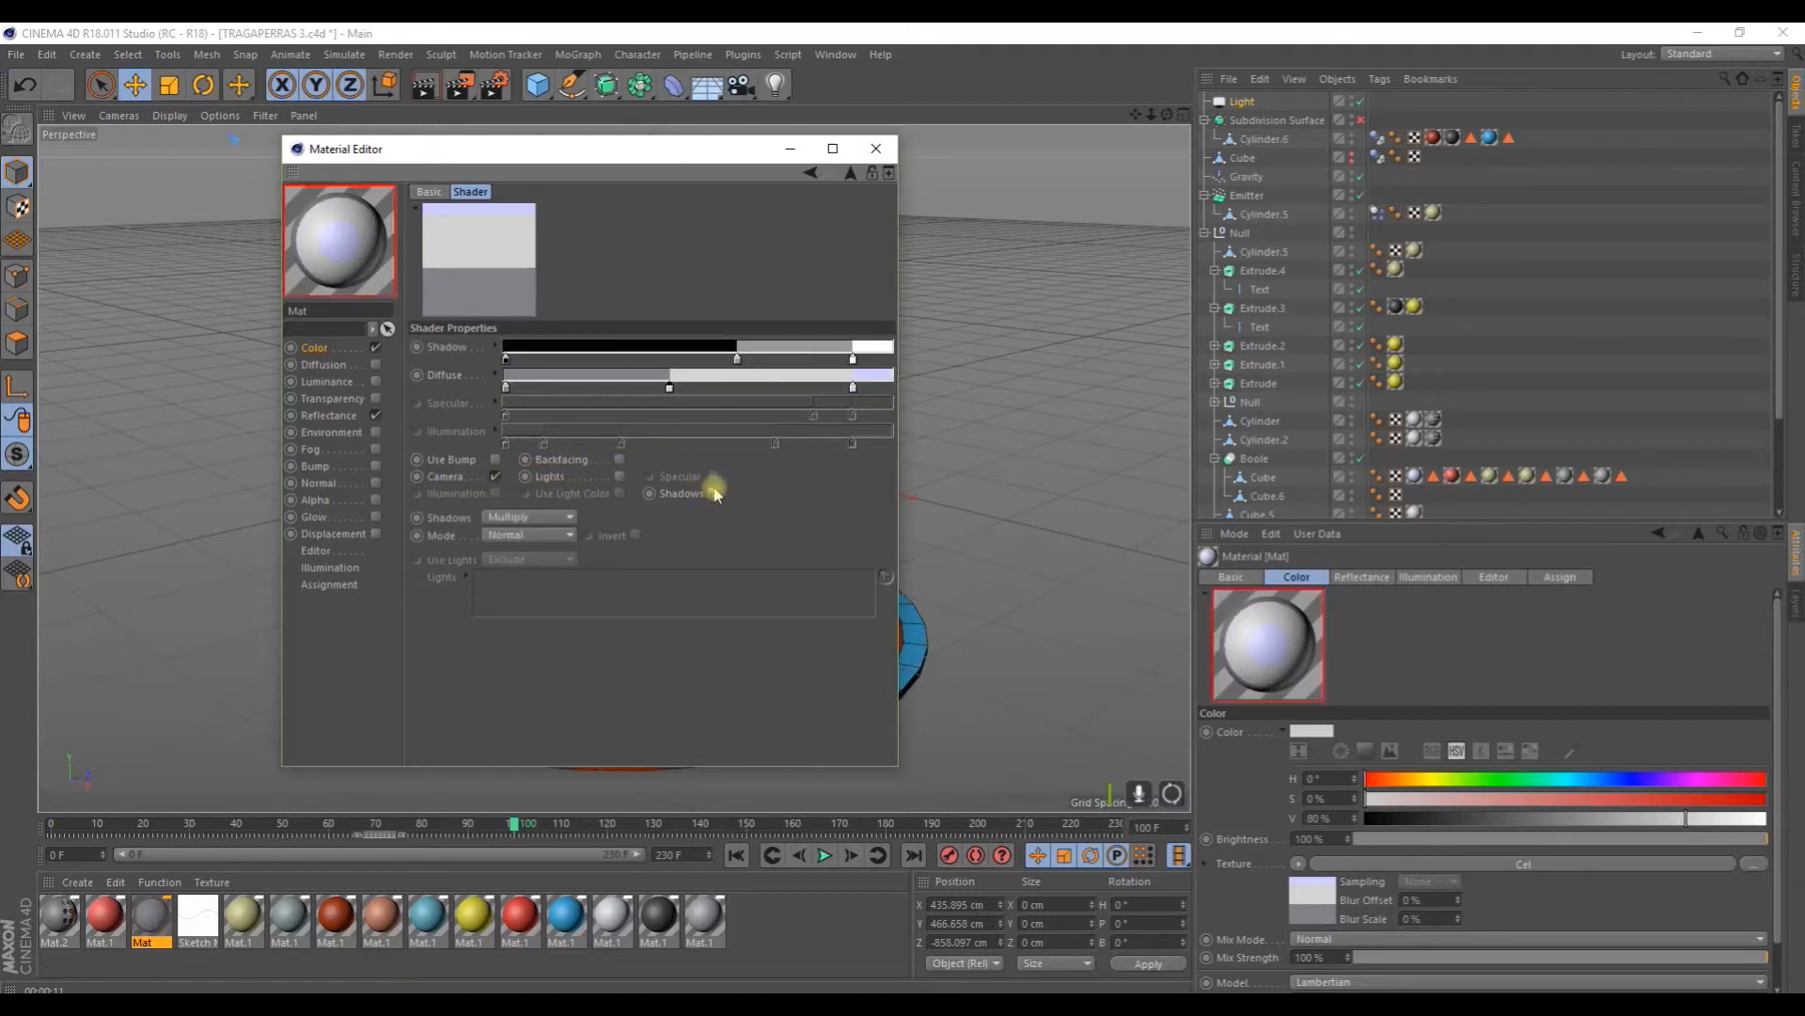
{"action": "left_click_drag", "start_coordinate": [738, 358], "coordinate": [590, 359]}
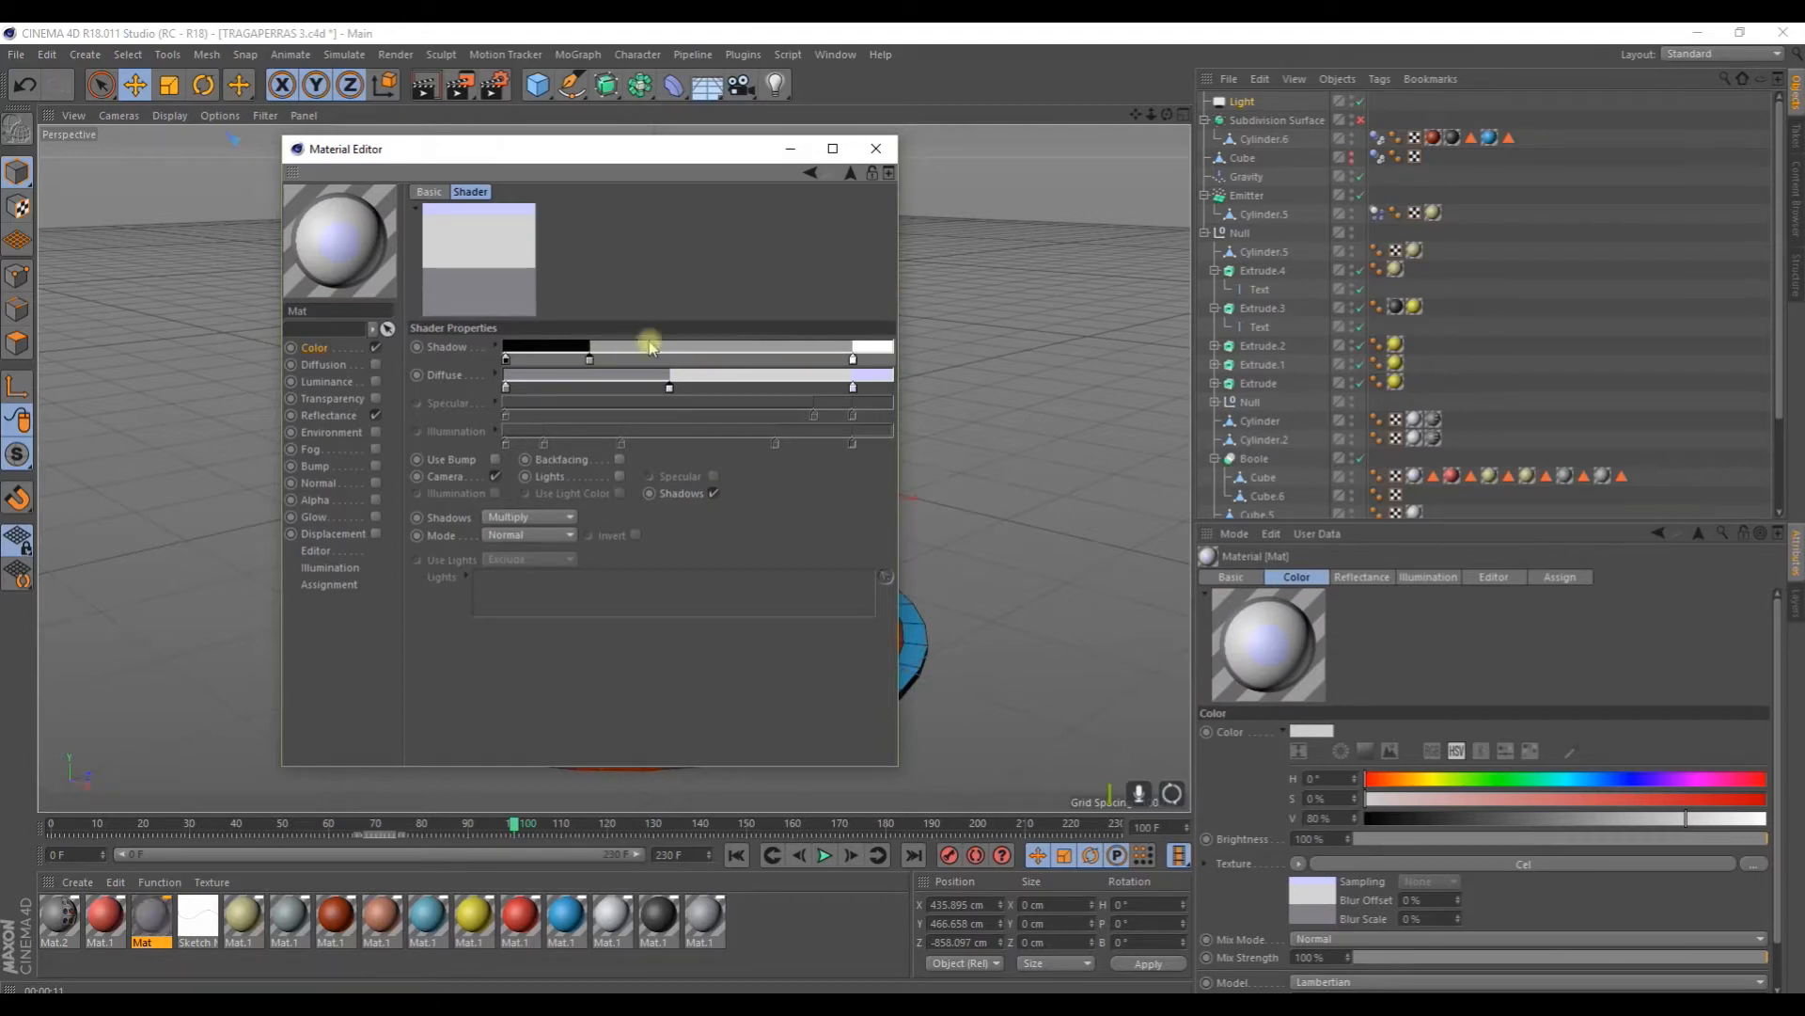
{"action": "left_click_drag", "start_coordinate": [853, 360], "coordinate": [792, 359]}
{"action": "left_click_drag", "start_coordinate": [590, 360], "coordinate": [622, 359]}
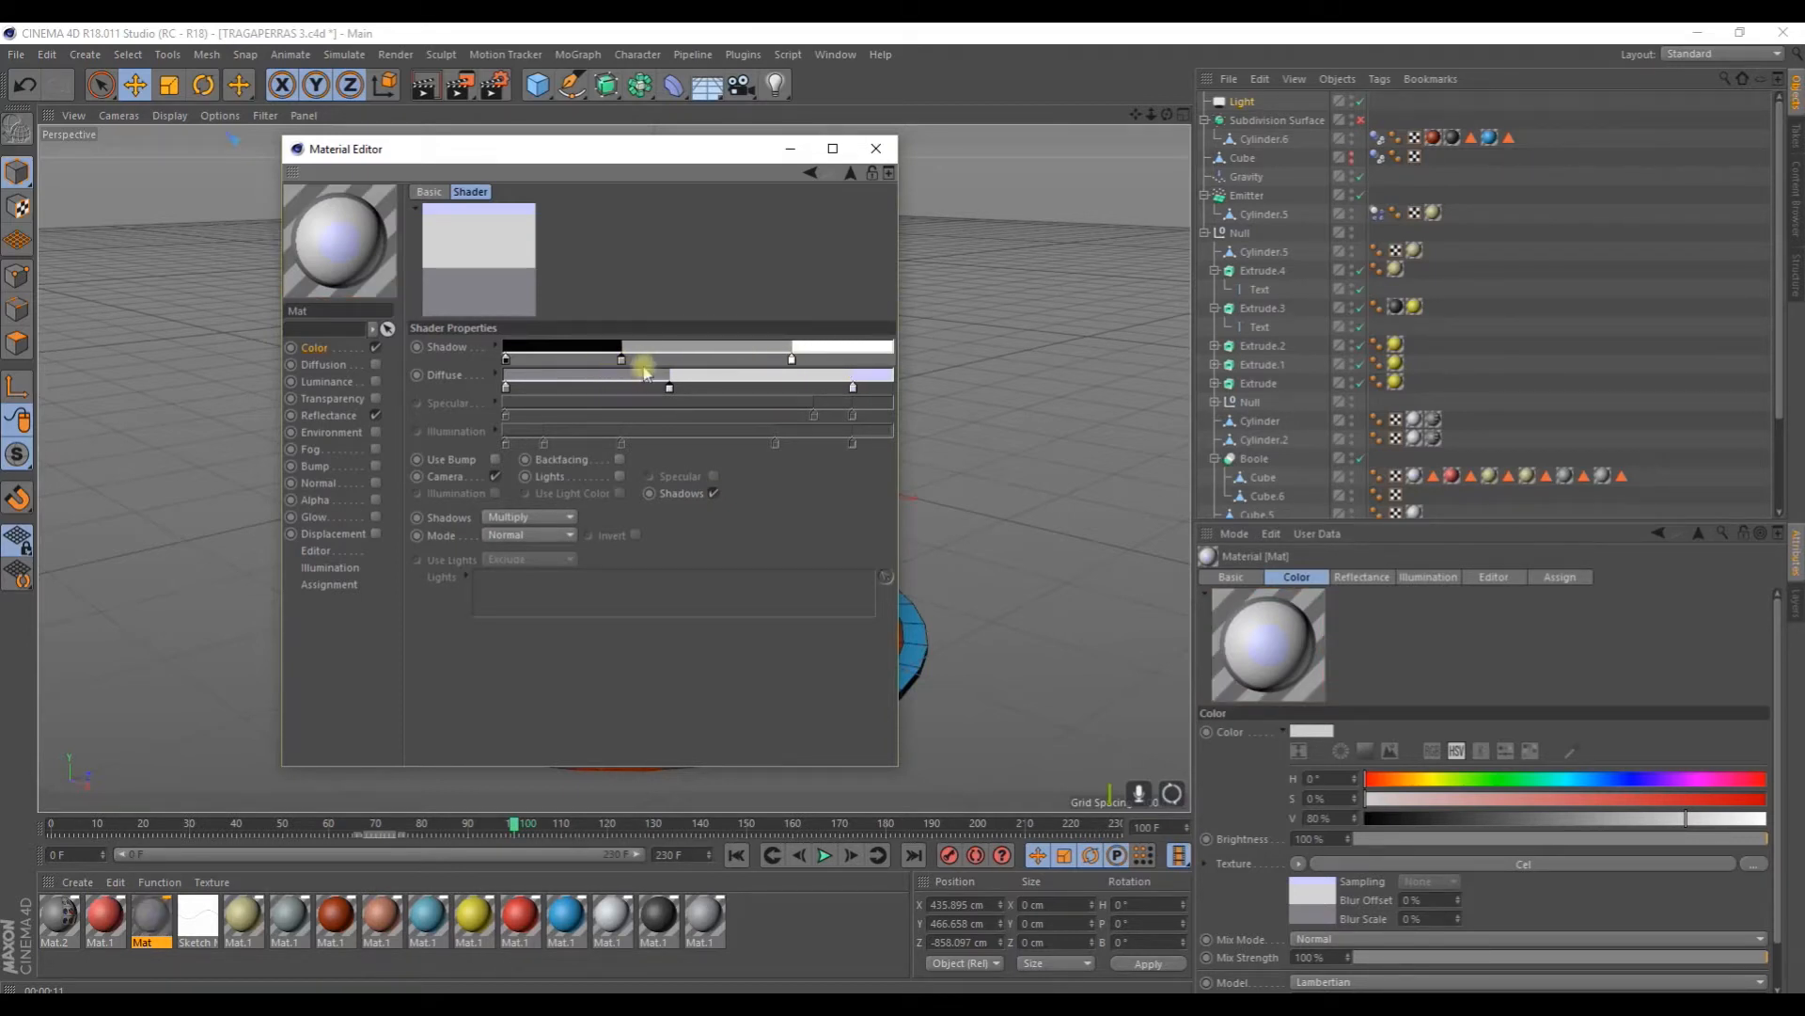
Step: Set the last diffuse knot to white with S 0% and V 100%, and align the middle and last diffuse knots with the shadow knots
{"action": "double_click", "coordinate": [852, 387]}
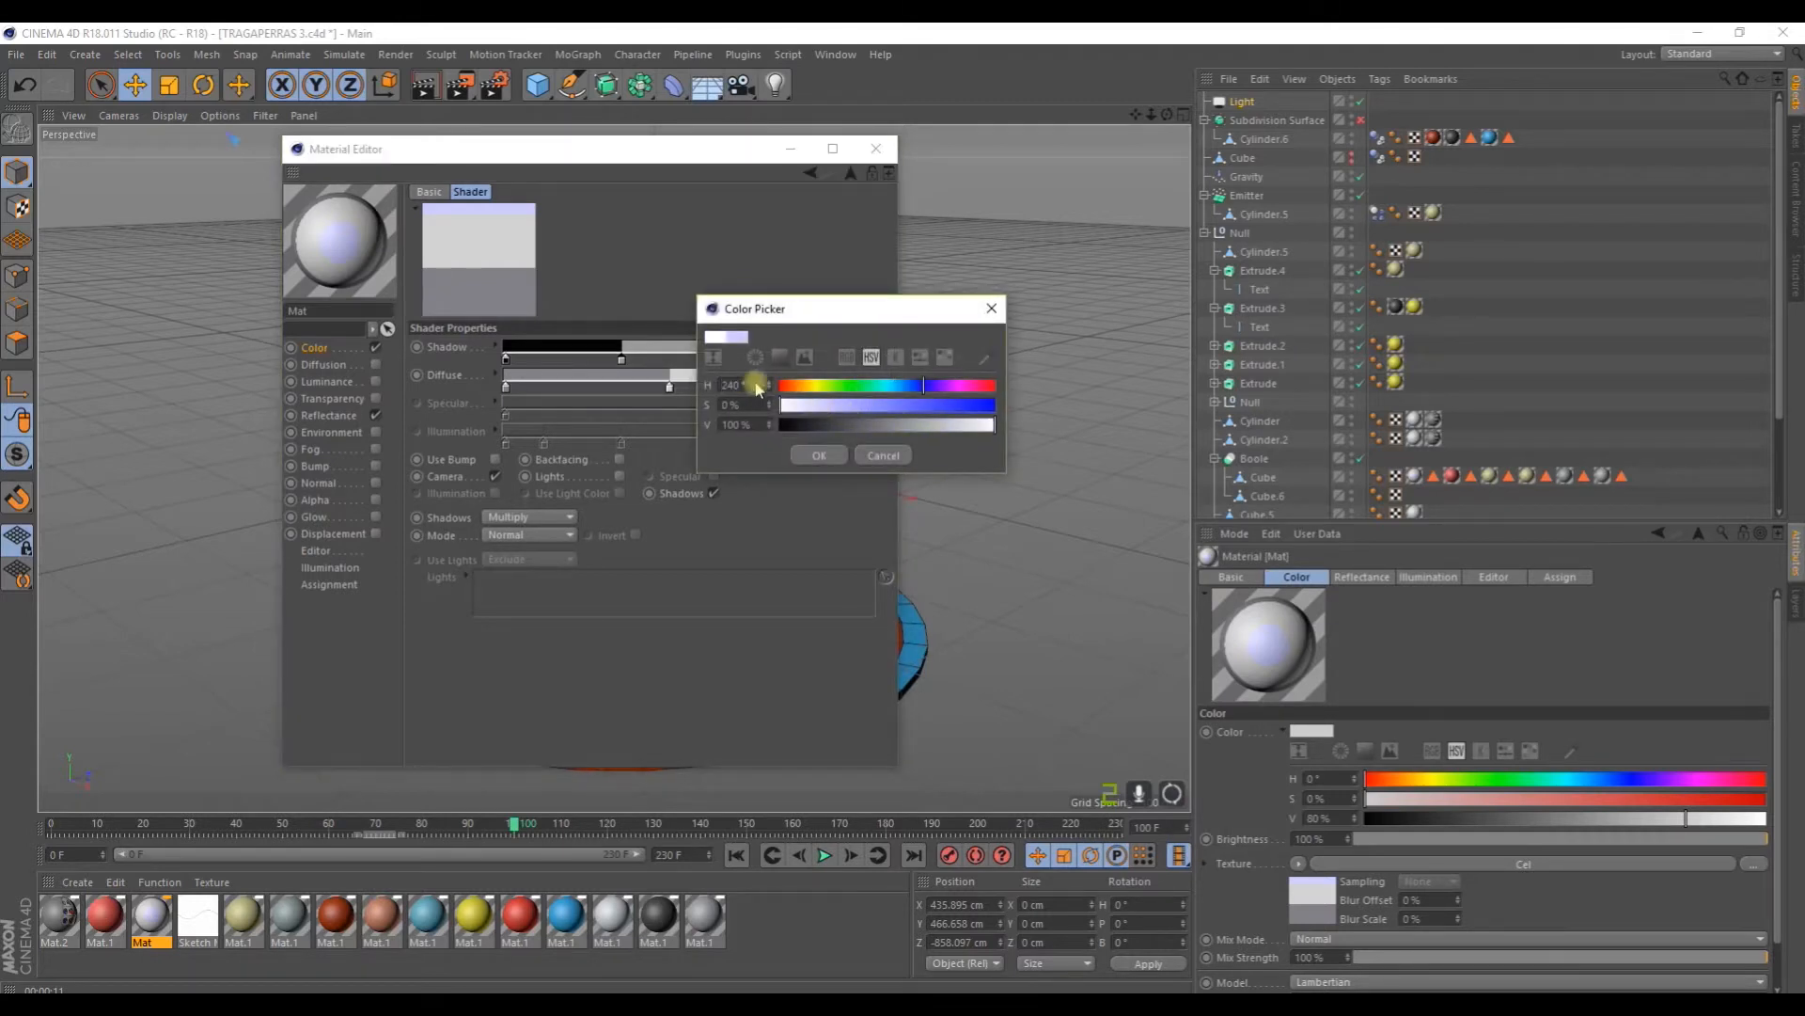
{"action": "left_click", "coordinate": [857, 450]}
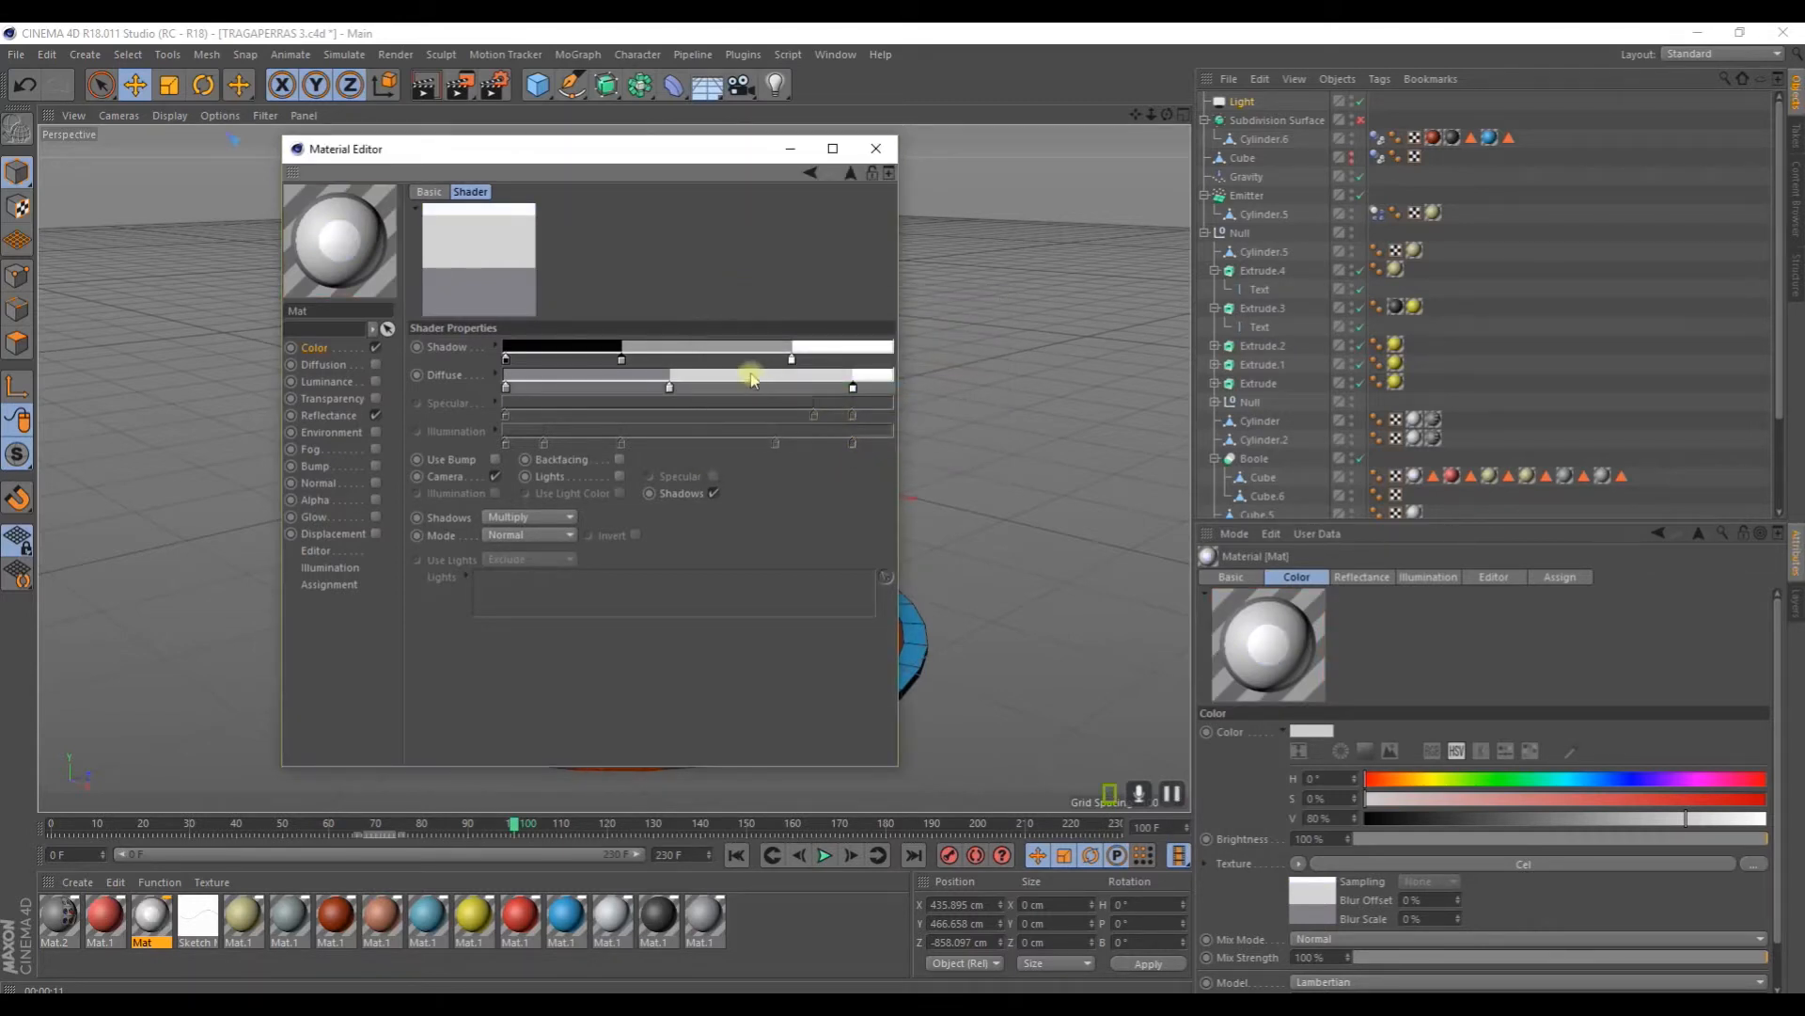
{"action": "left_click_drag", "start_coordinate": [854, 393], "coordinate": [815, 385]}
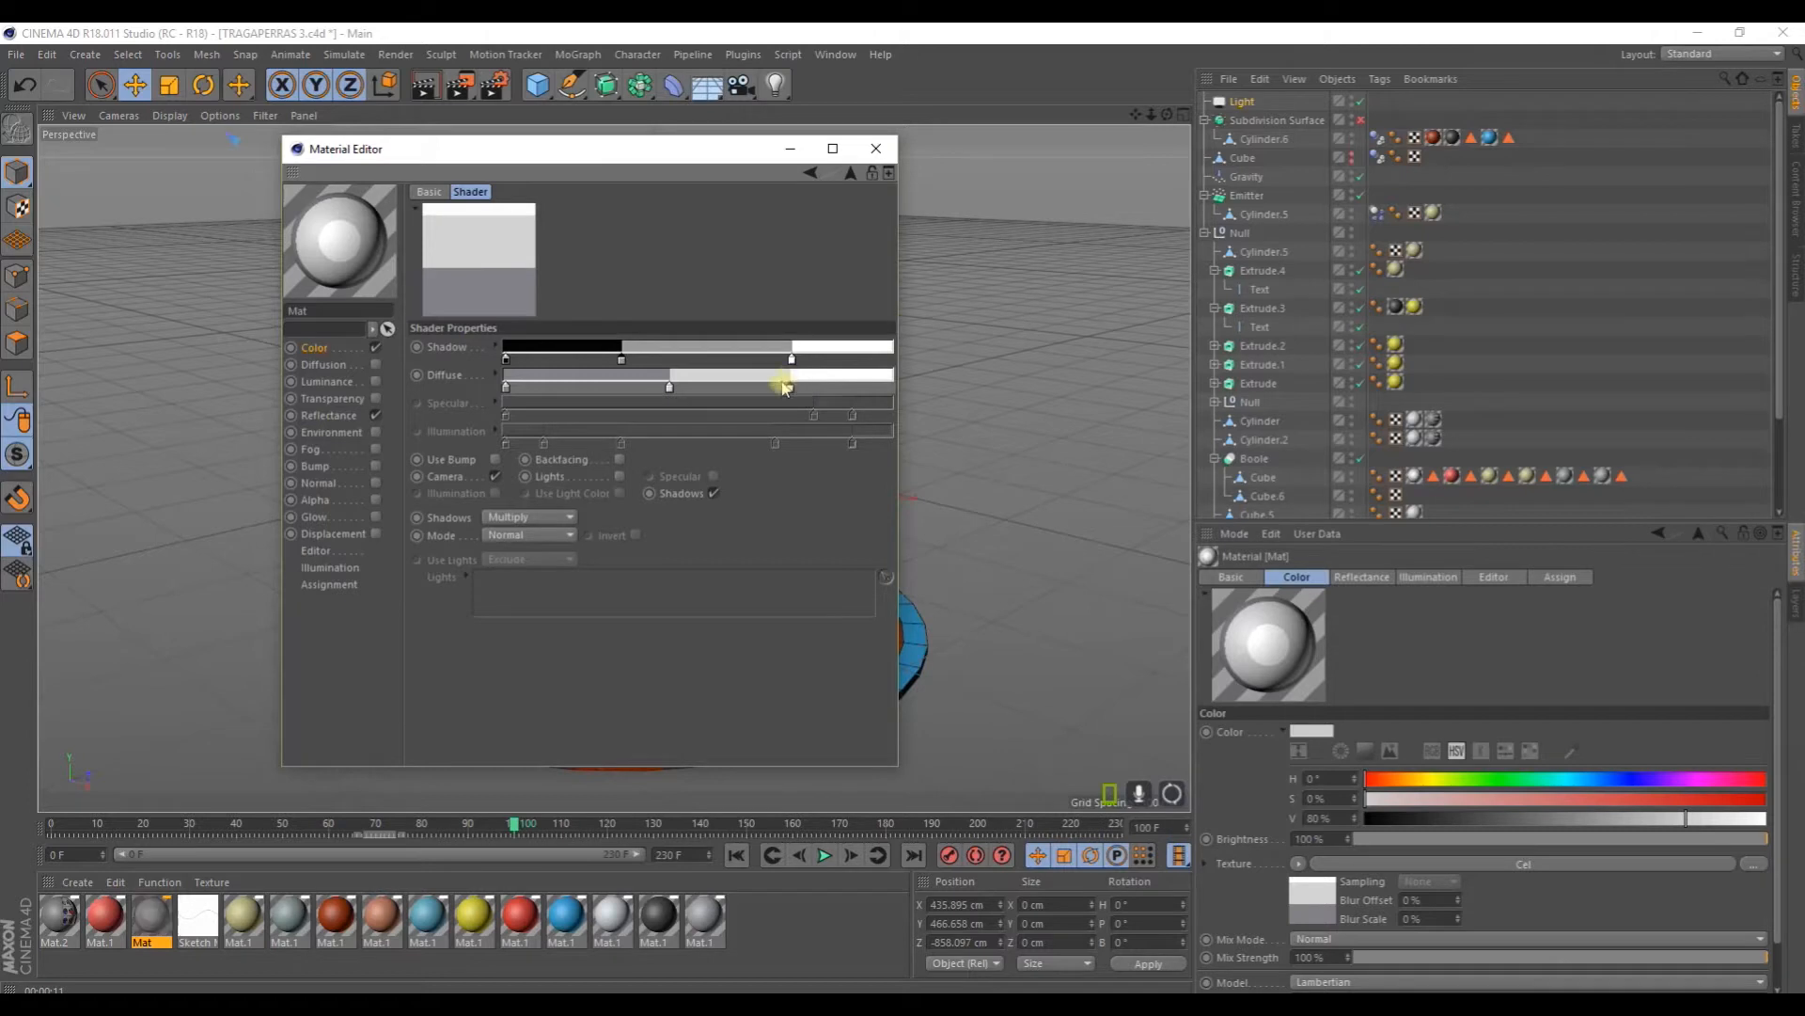
{"action": "left_click_drag", "start_coordinate": [625, 382], "coordinate": [619, 382]}
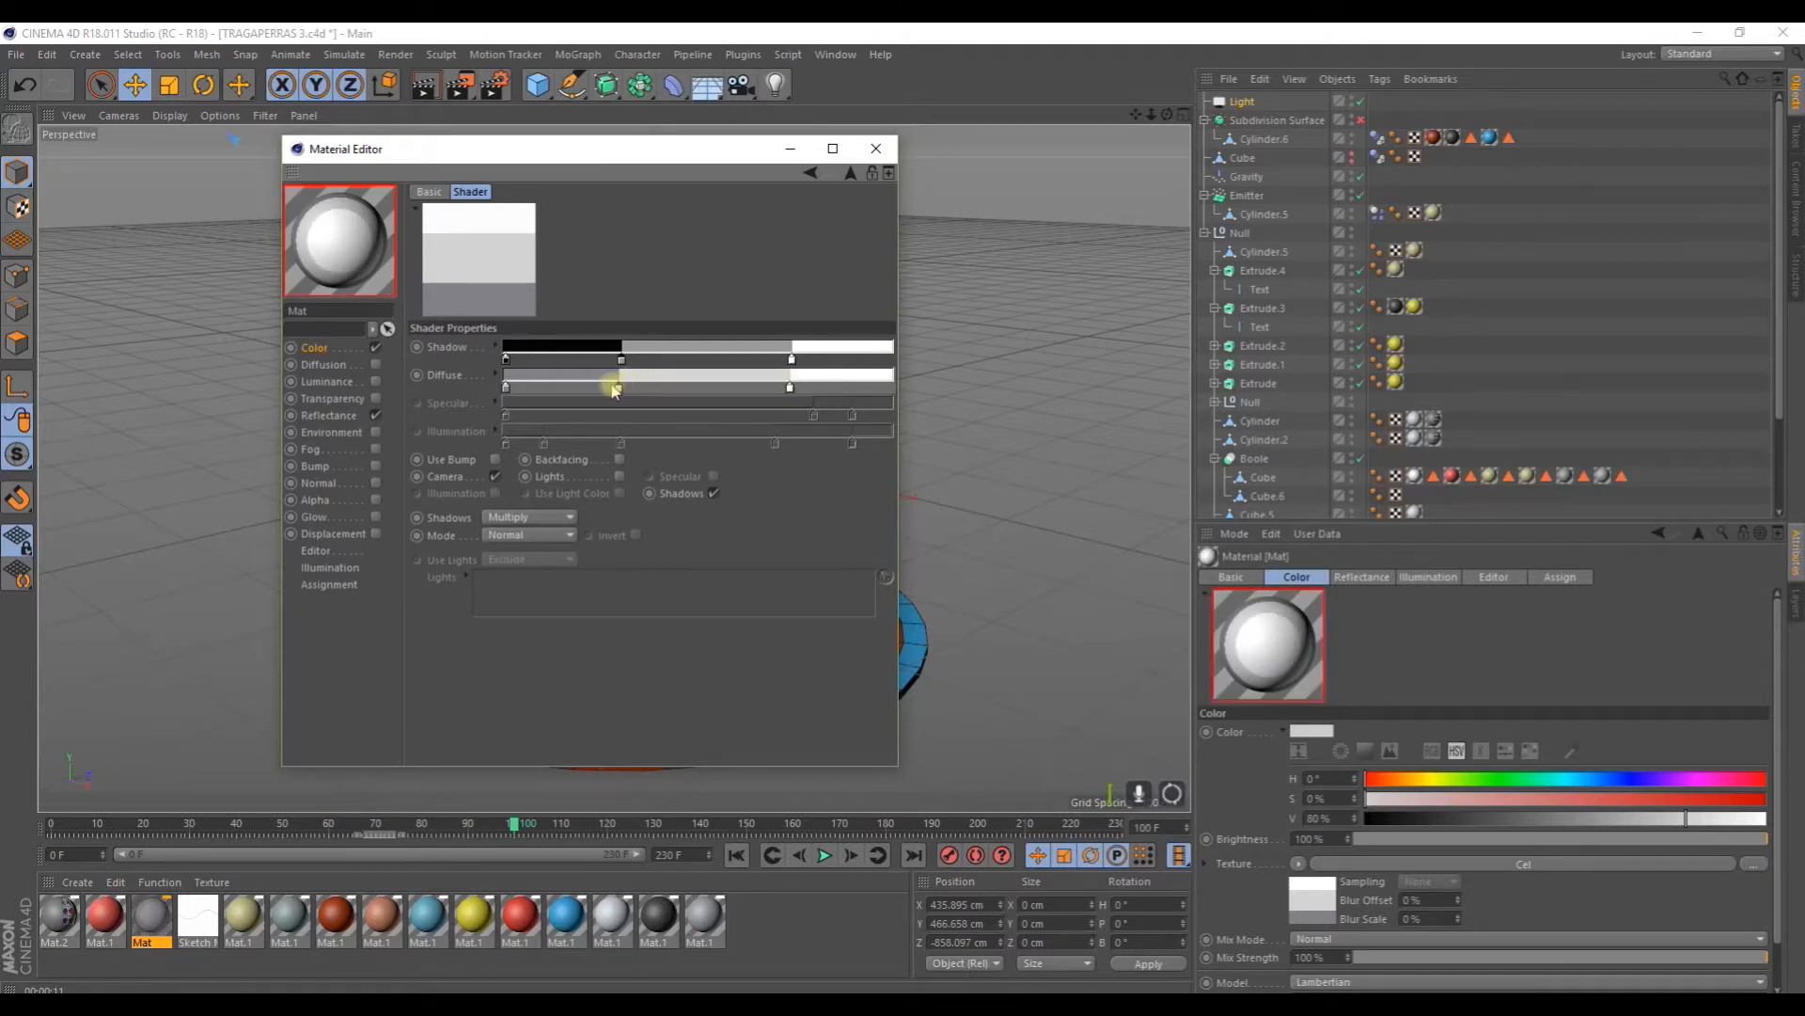
Step: Change the diffuse gradient's interpolation to Linear Knot, close the material and render a viewport preview
{"action": "left_click", "coordinate": [496, 374]}
{"action": "left_click", "coordinate": [601, 405]}
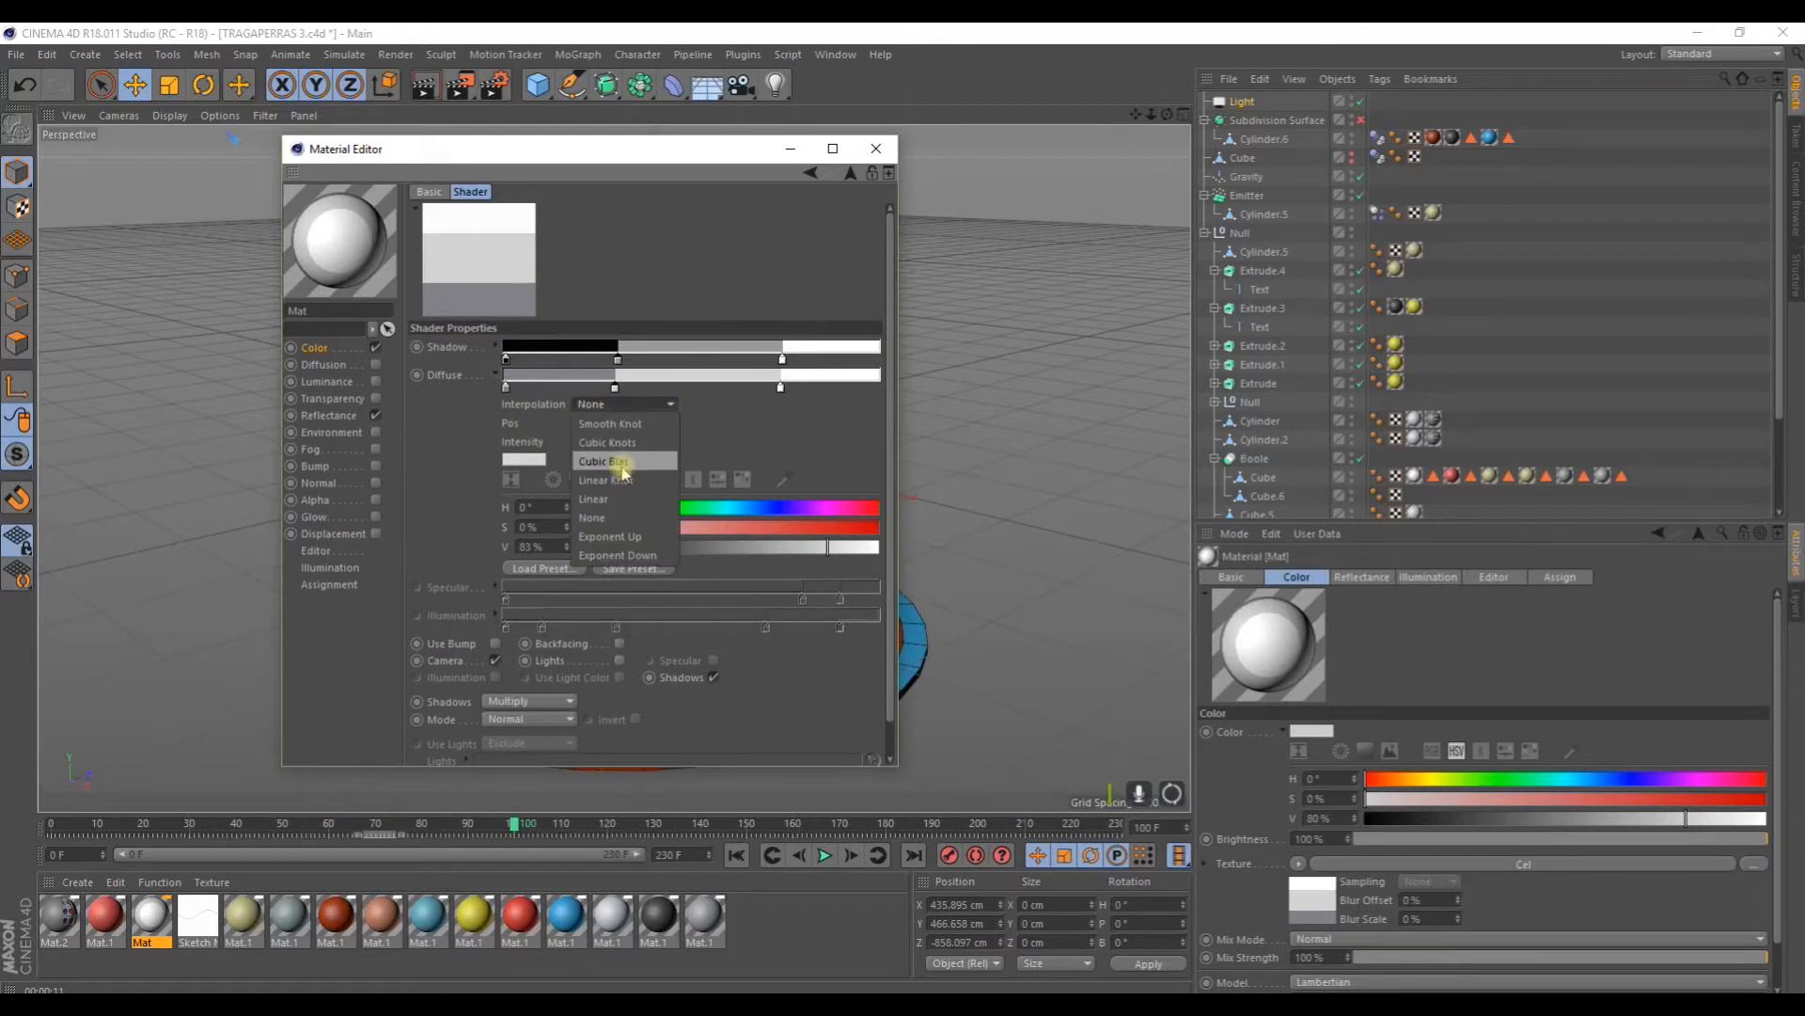
{"action": "left_click", "coordinate": [623, 478]}
{"action": "left_click", "coordinate": [876, 149]}
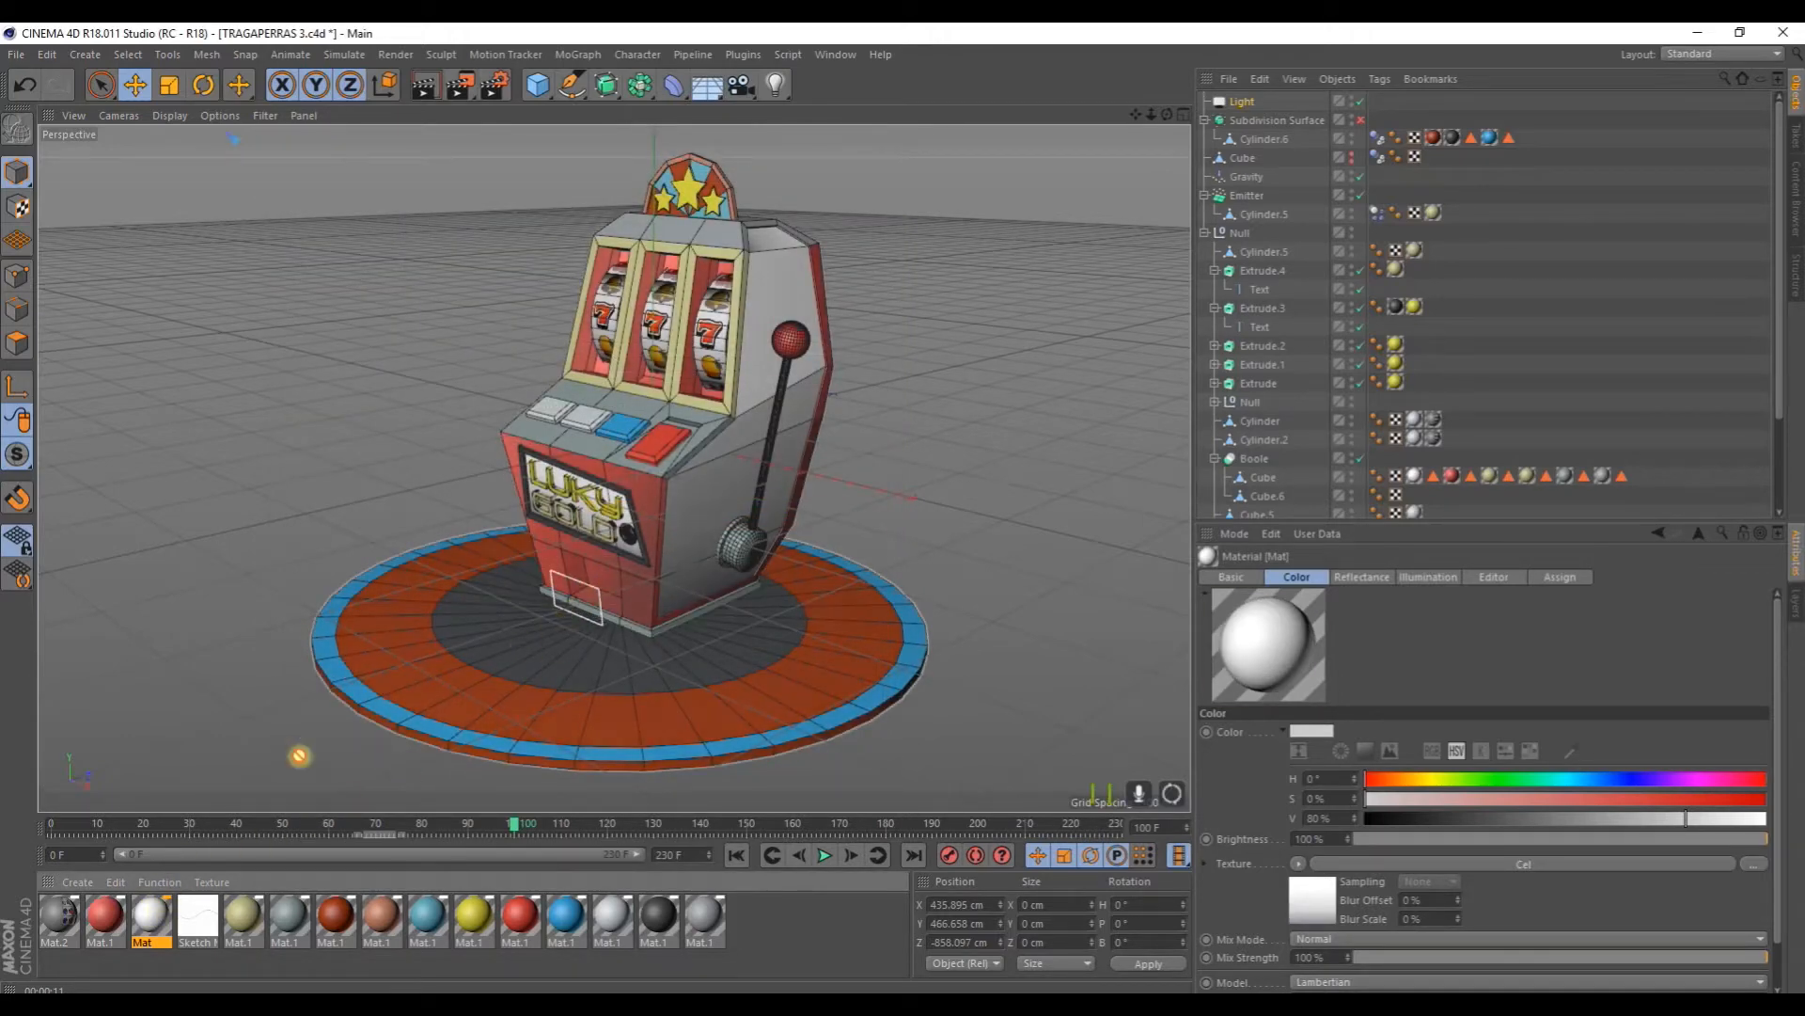
{"action": "left_click", "coordinate": [436, 89]}
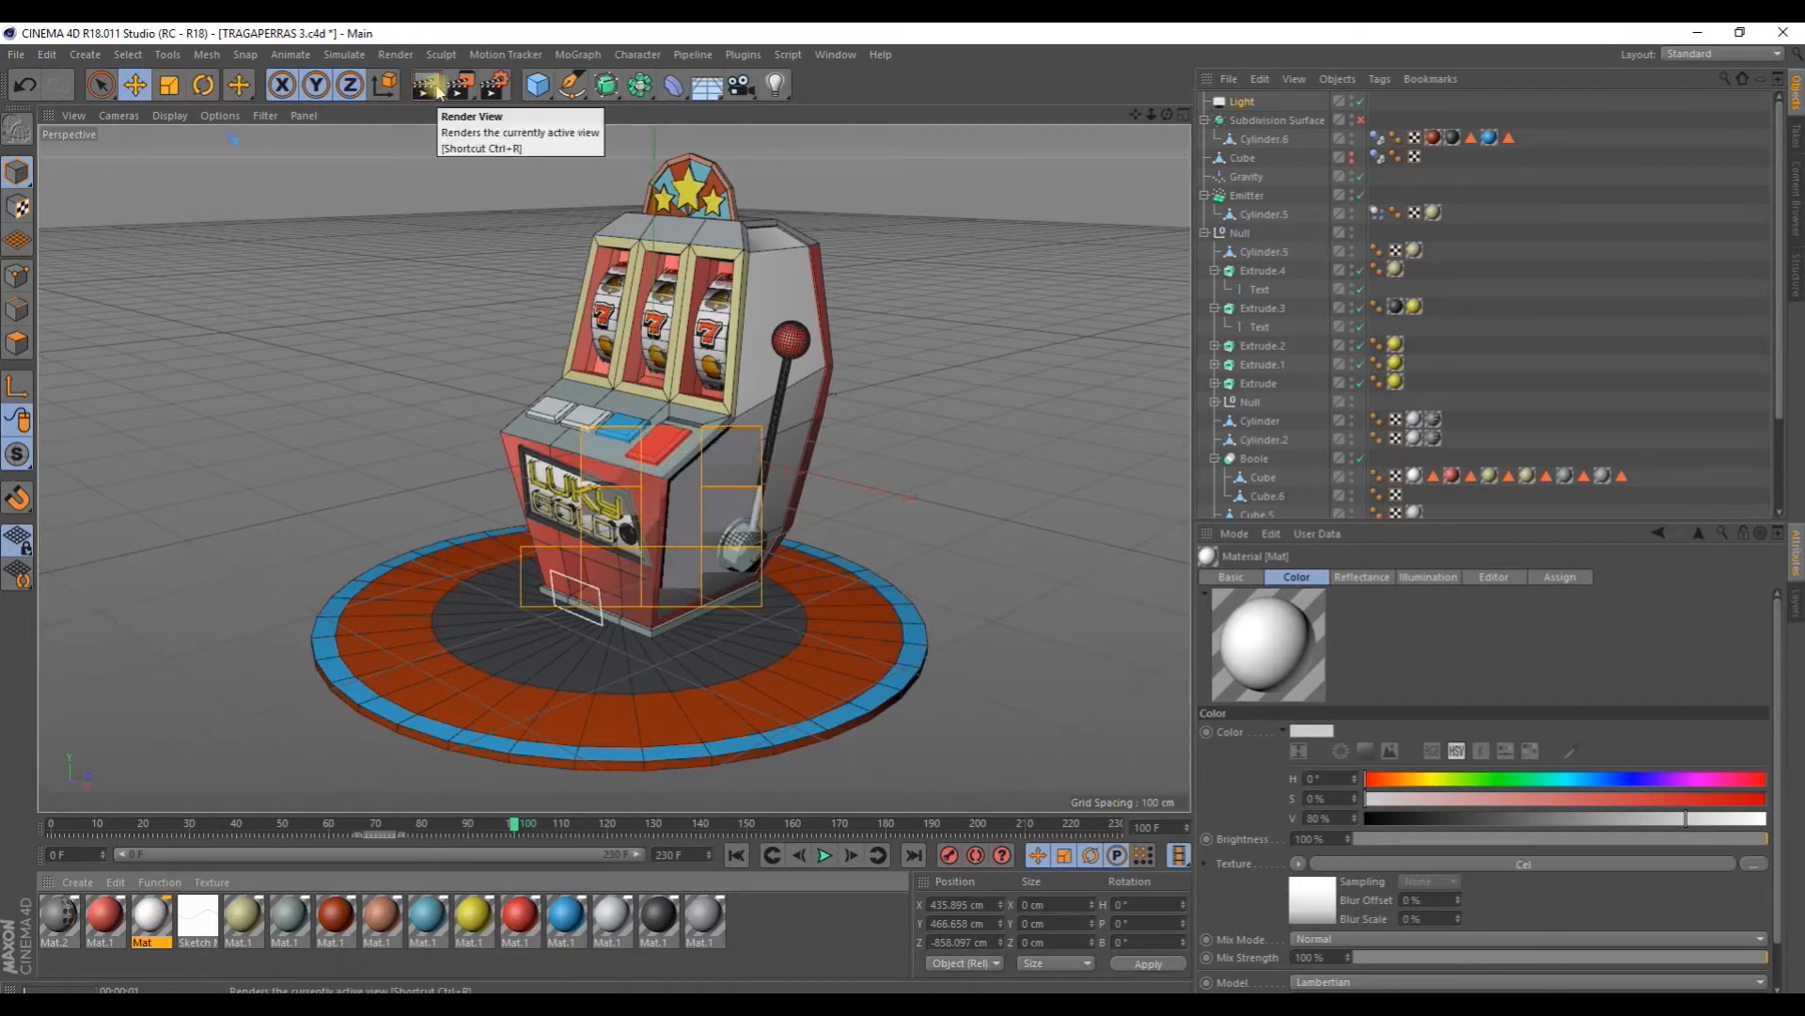
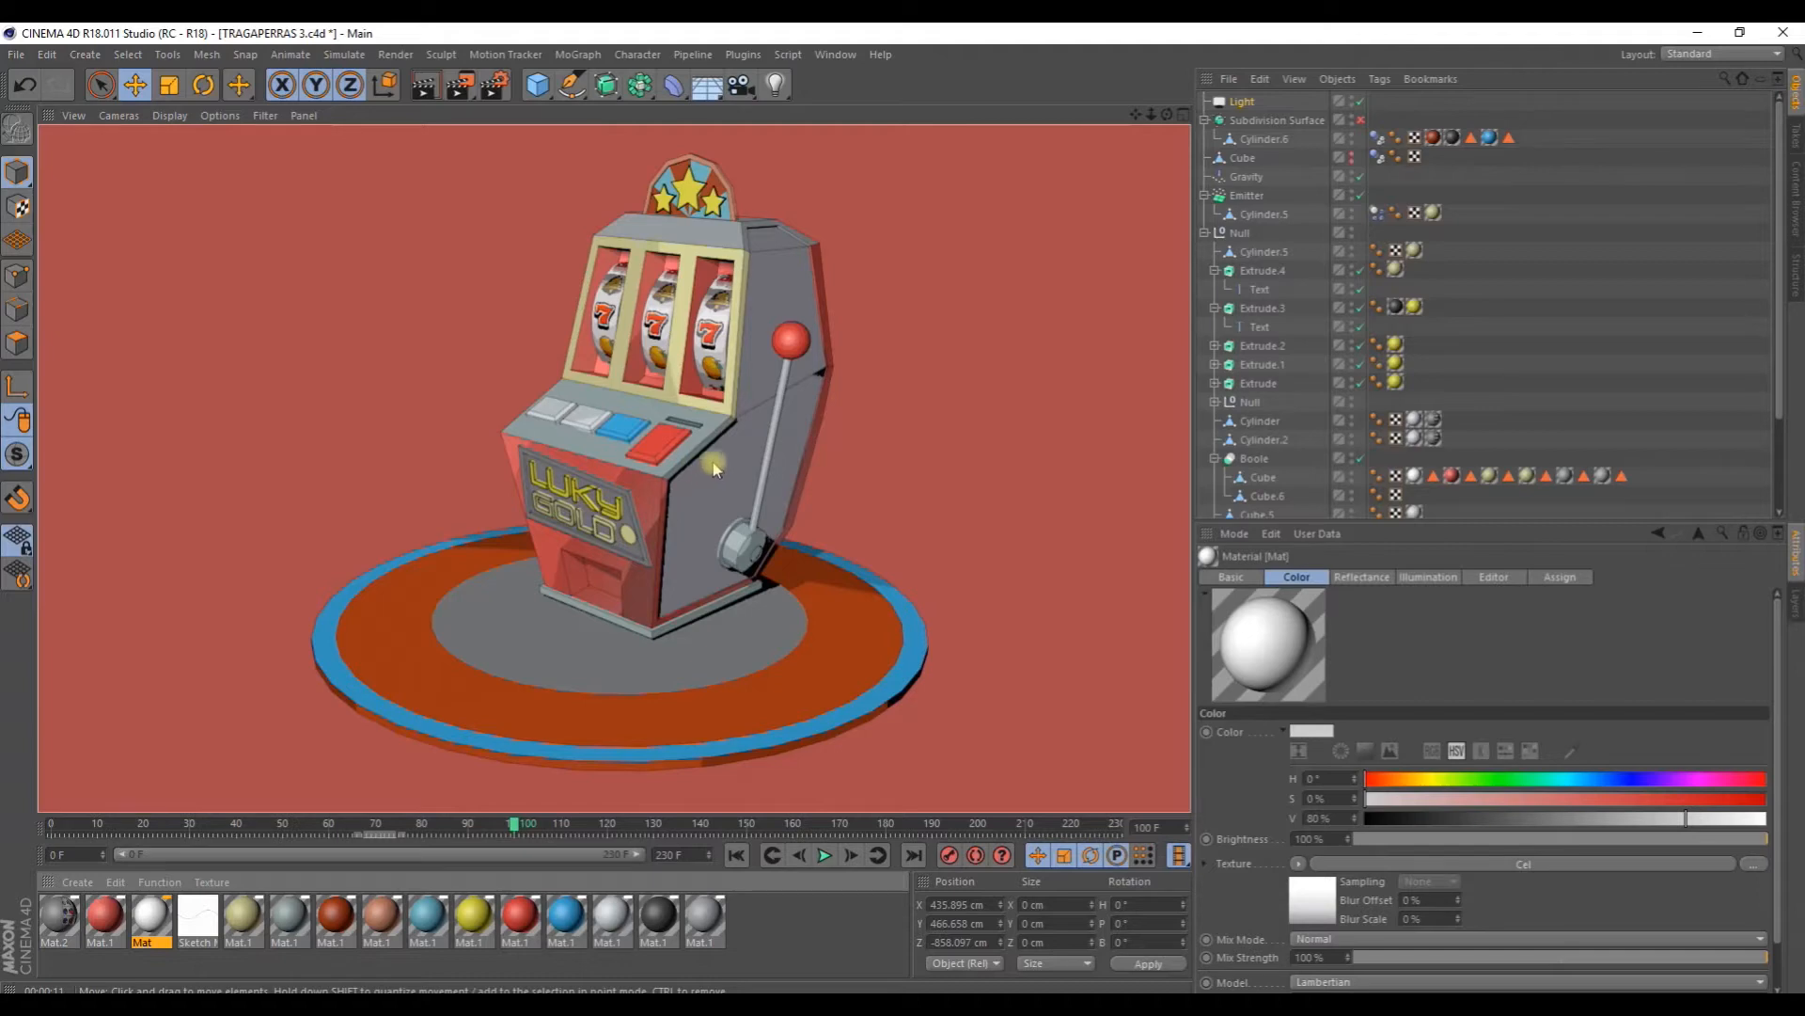
Step: Load the Sketch and Toon Cel shader as the colour texture of the dark grey material
{"action": "scroll", "coordinate": [599, 528], "scroll_direction": "up", "scroll_amount": 8}
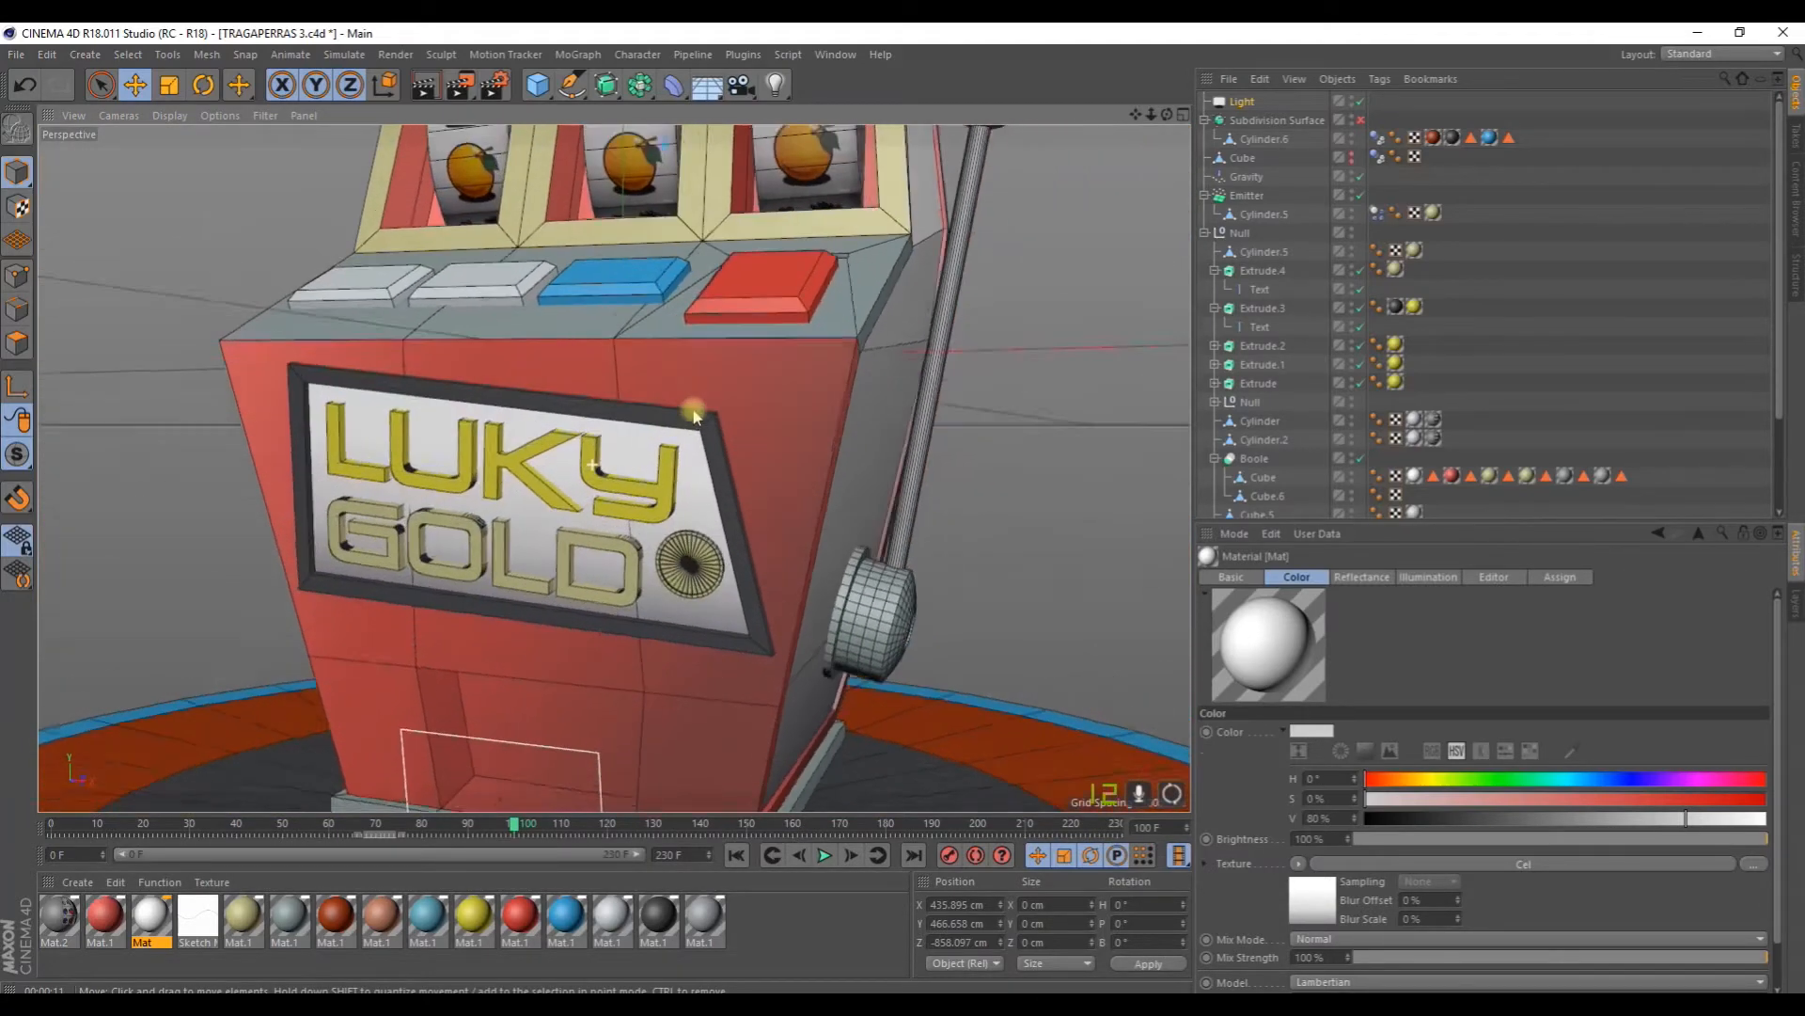
{"action": "scroll", "coordinate": [693, 415], "scroll_direction": "down", "scroll_amount": 5}
{"action": "double_click", "coordinate": [658, 914]}
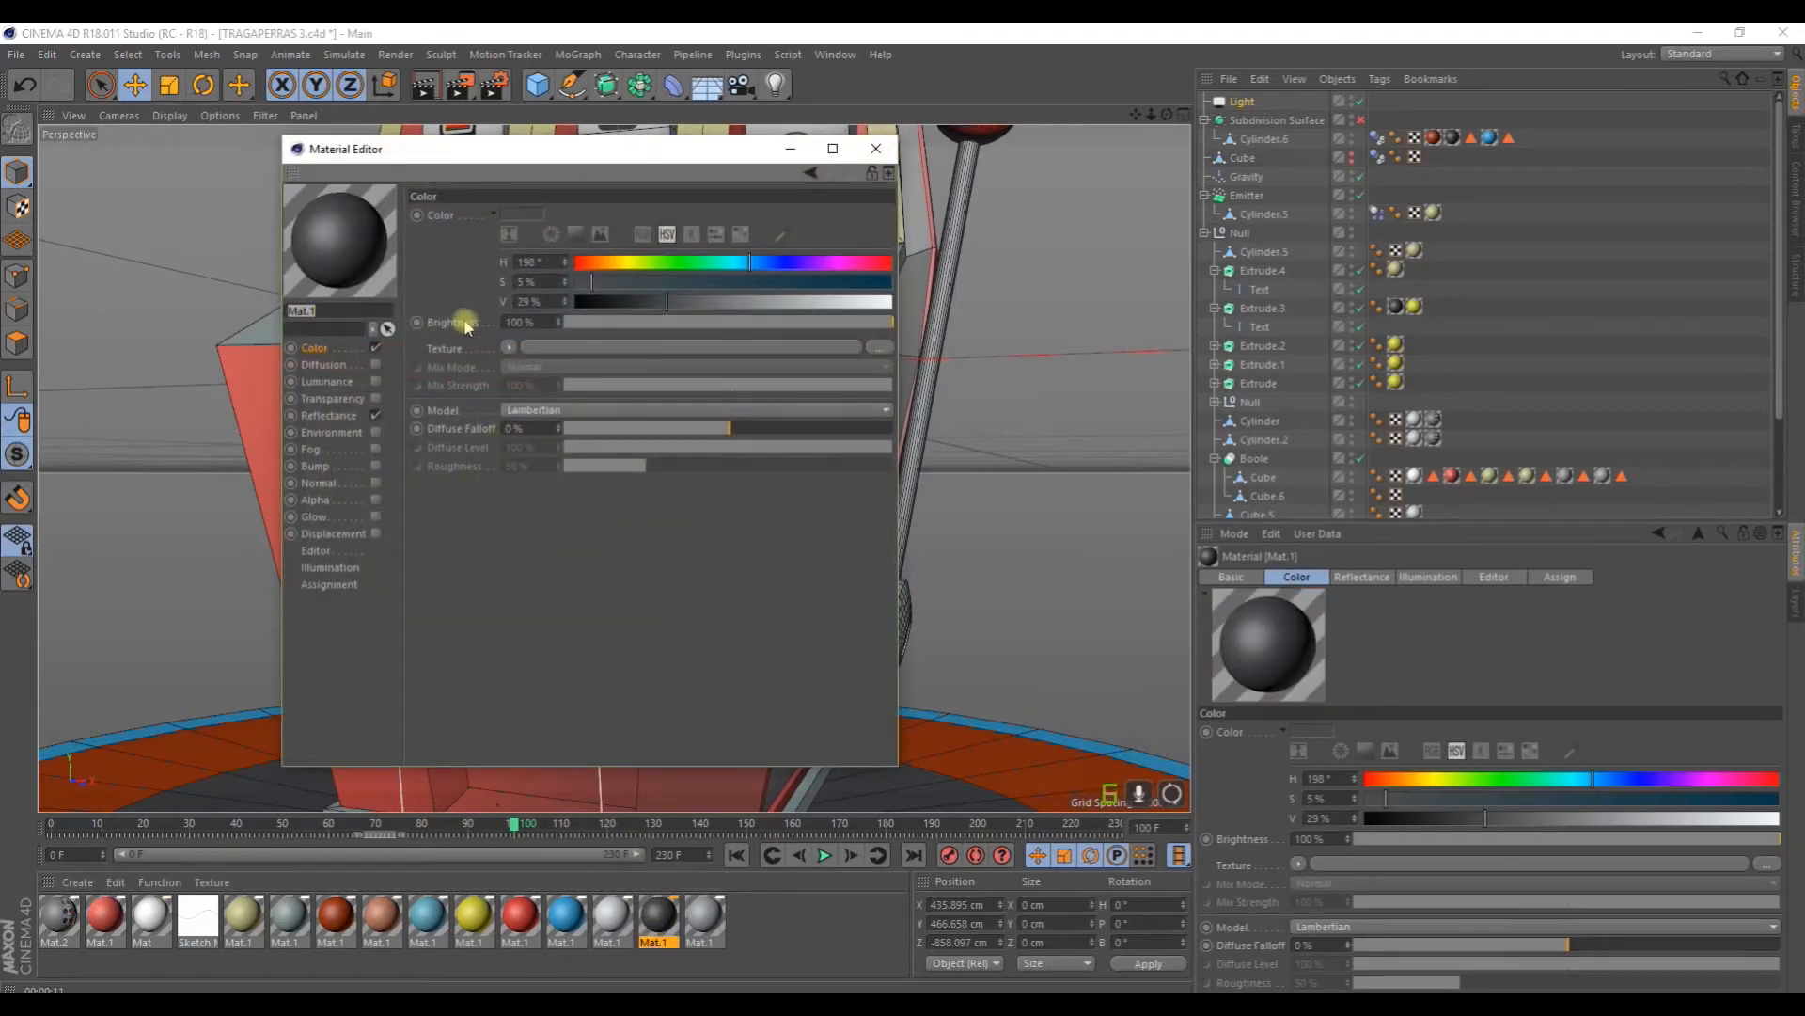
{"action": "left_click", "coordinate": [508, 348]}
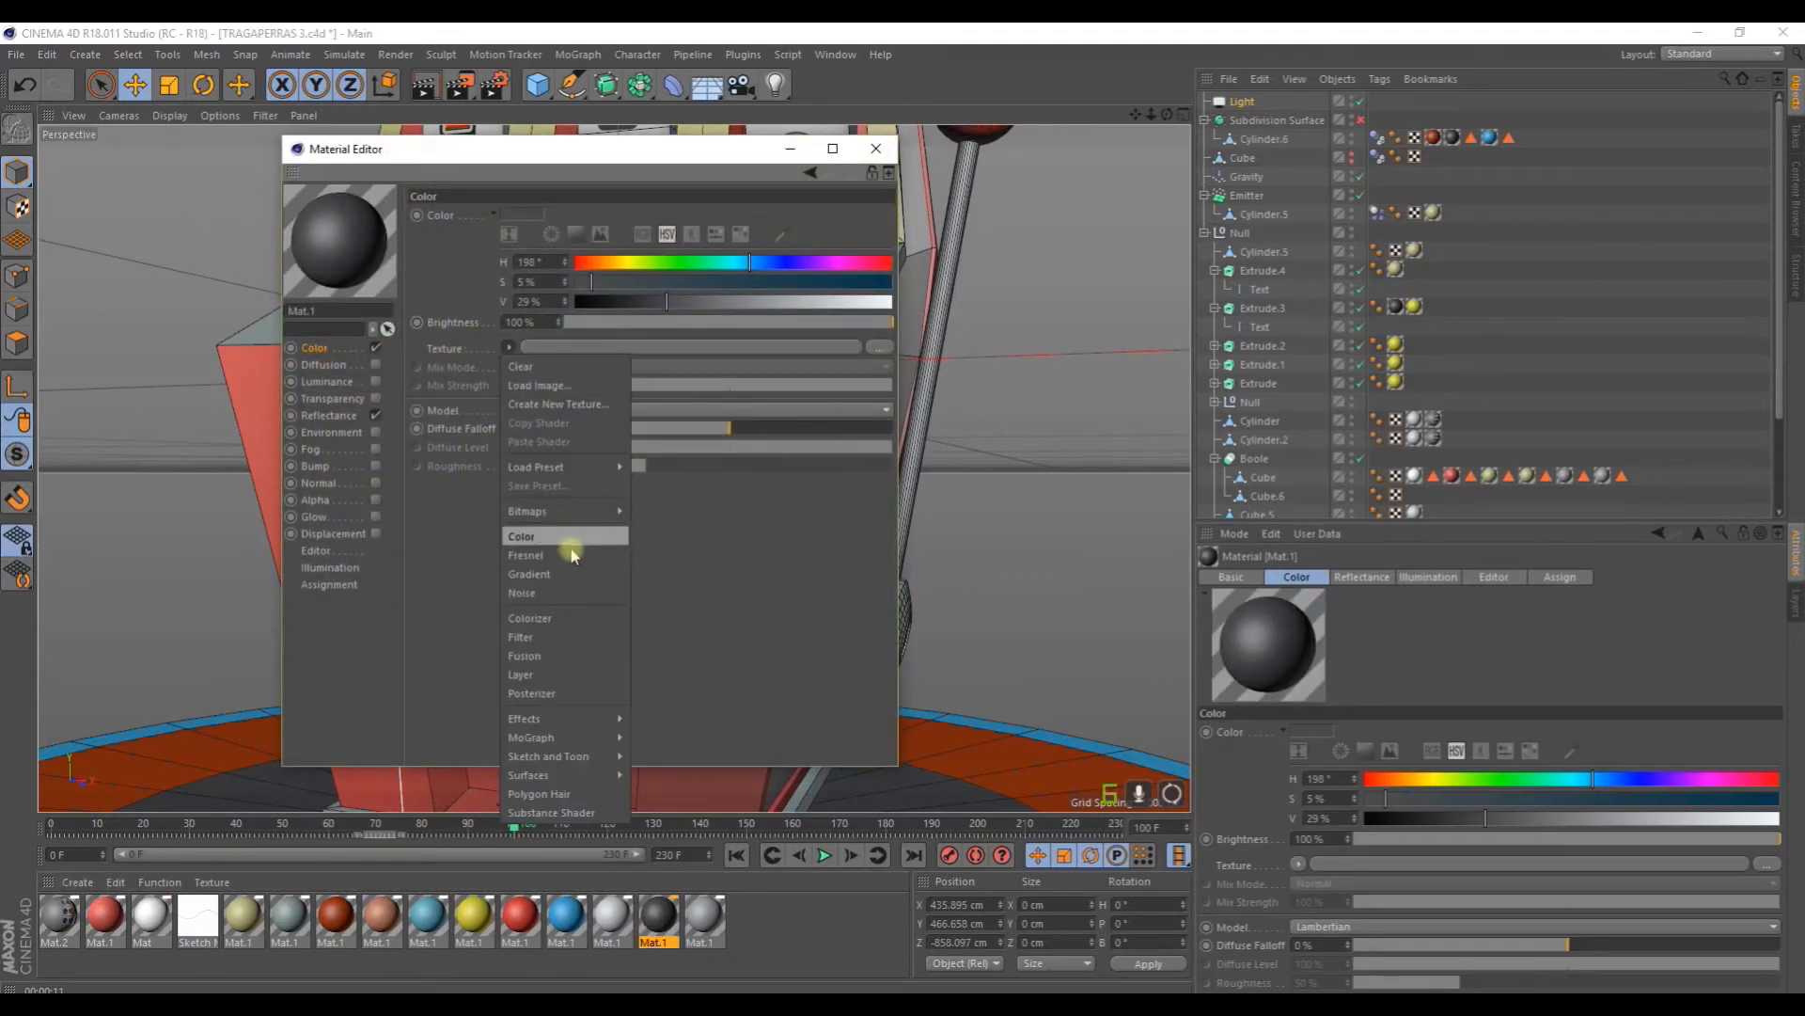
{"action": "mouse_move", "coordinate": [564, 738]}
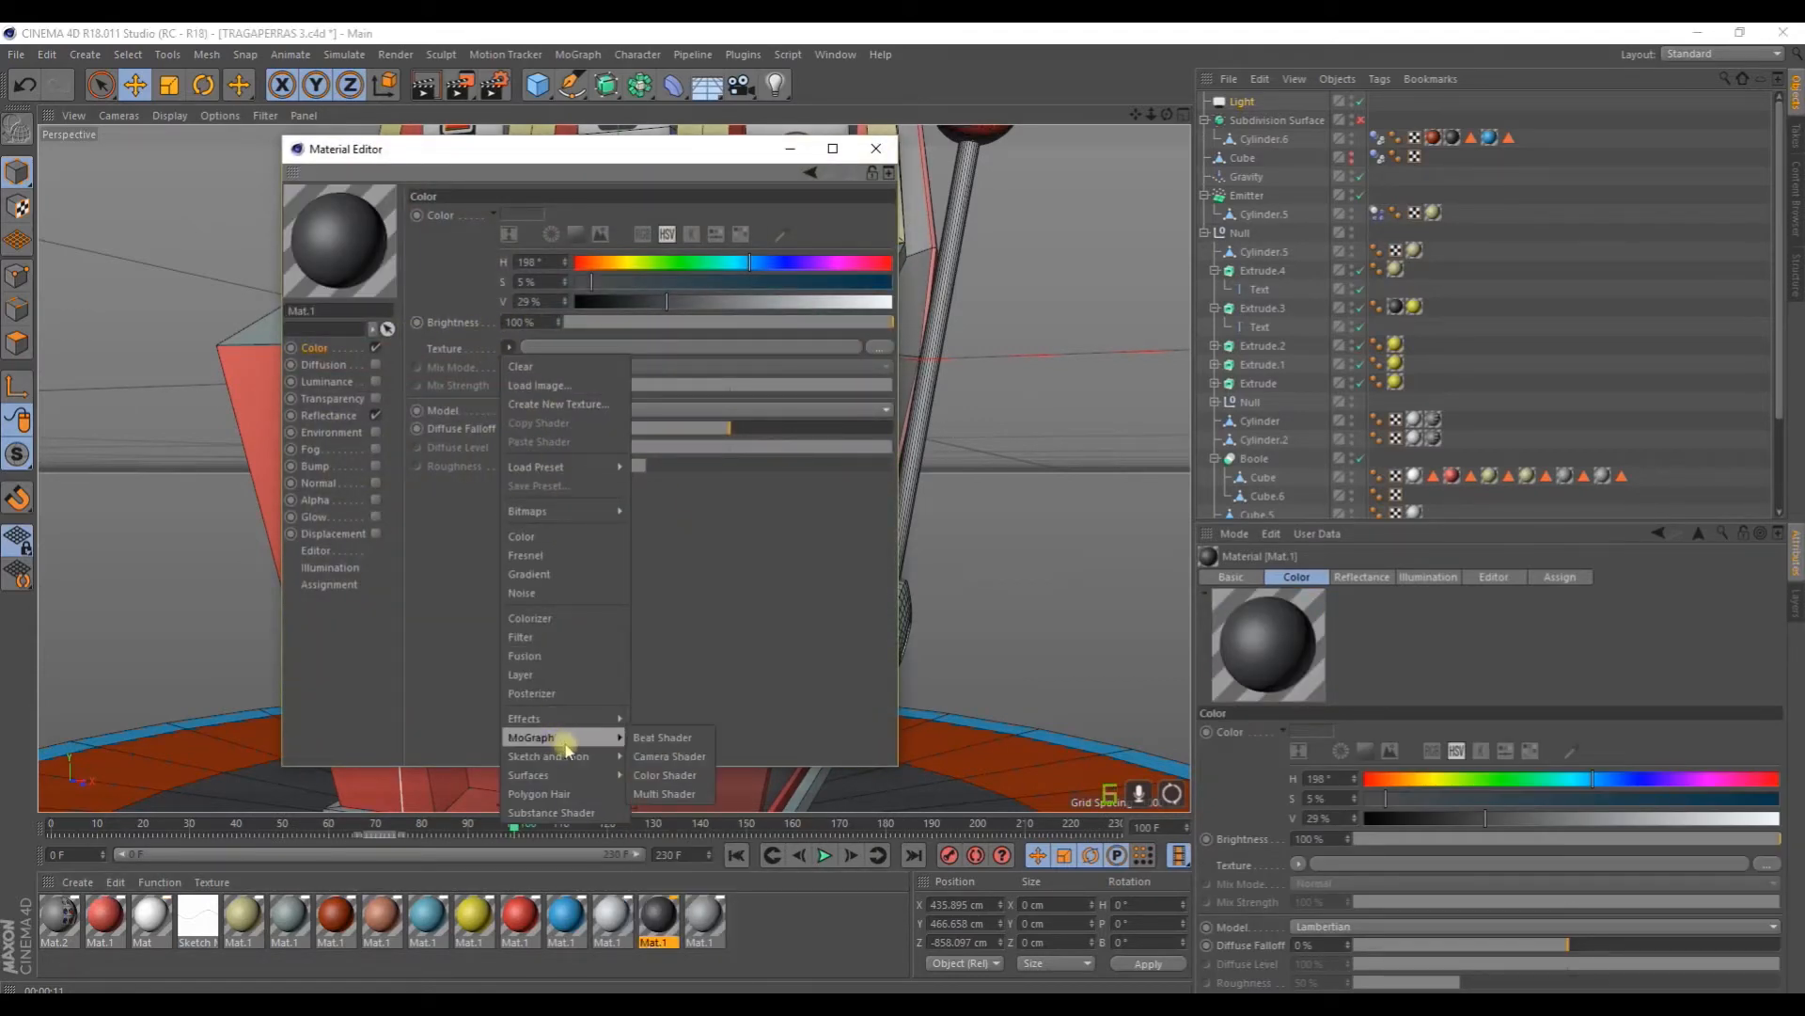
{"action": "mouse_move", "coordinate": [616, 756]}
{"action": "left_click", "coordinate": [643, 775]}
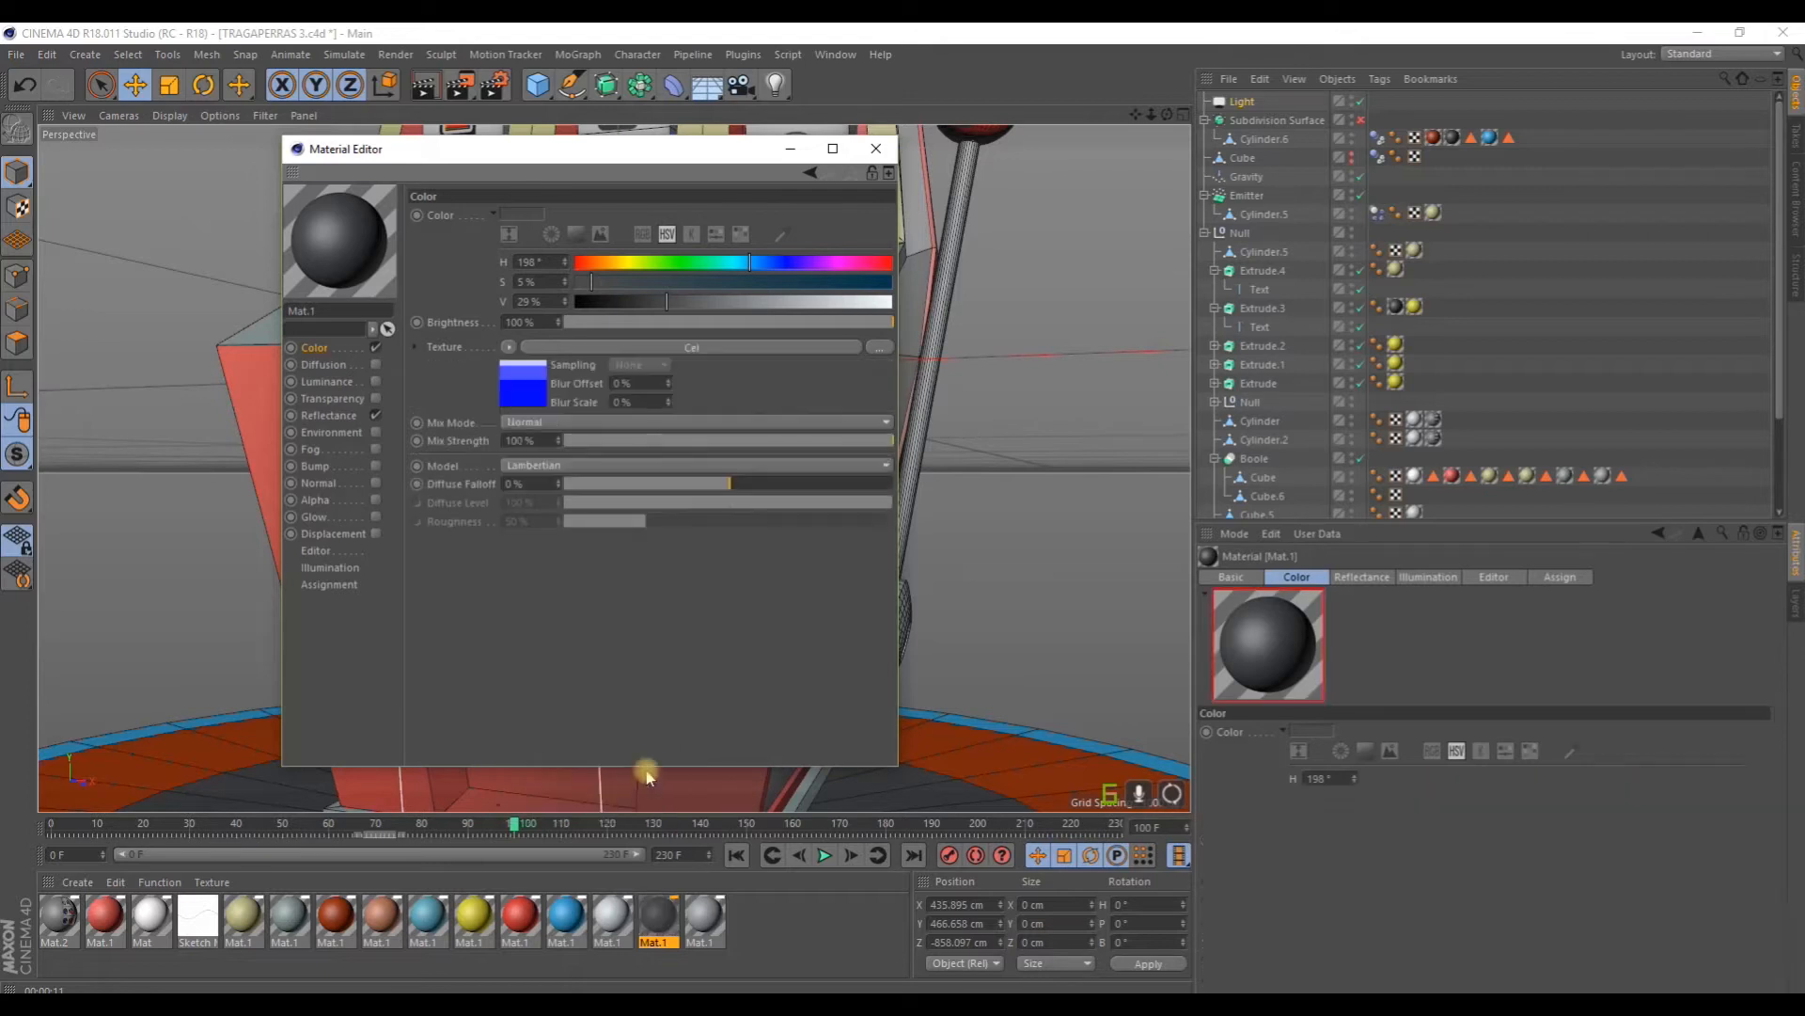
Step: Recolour the first knot of the dark material's diffuse gradient black
{"action": "left_click", "coordinate": [514, 408]}
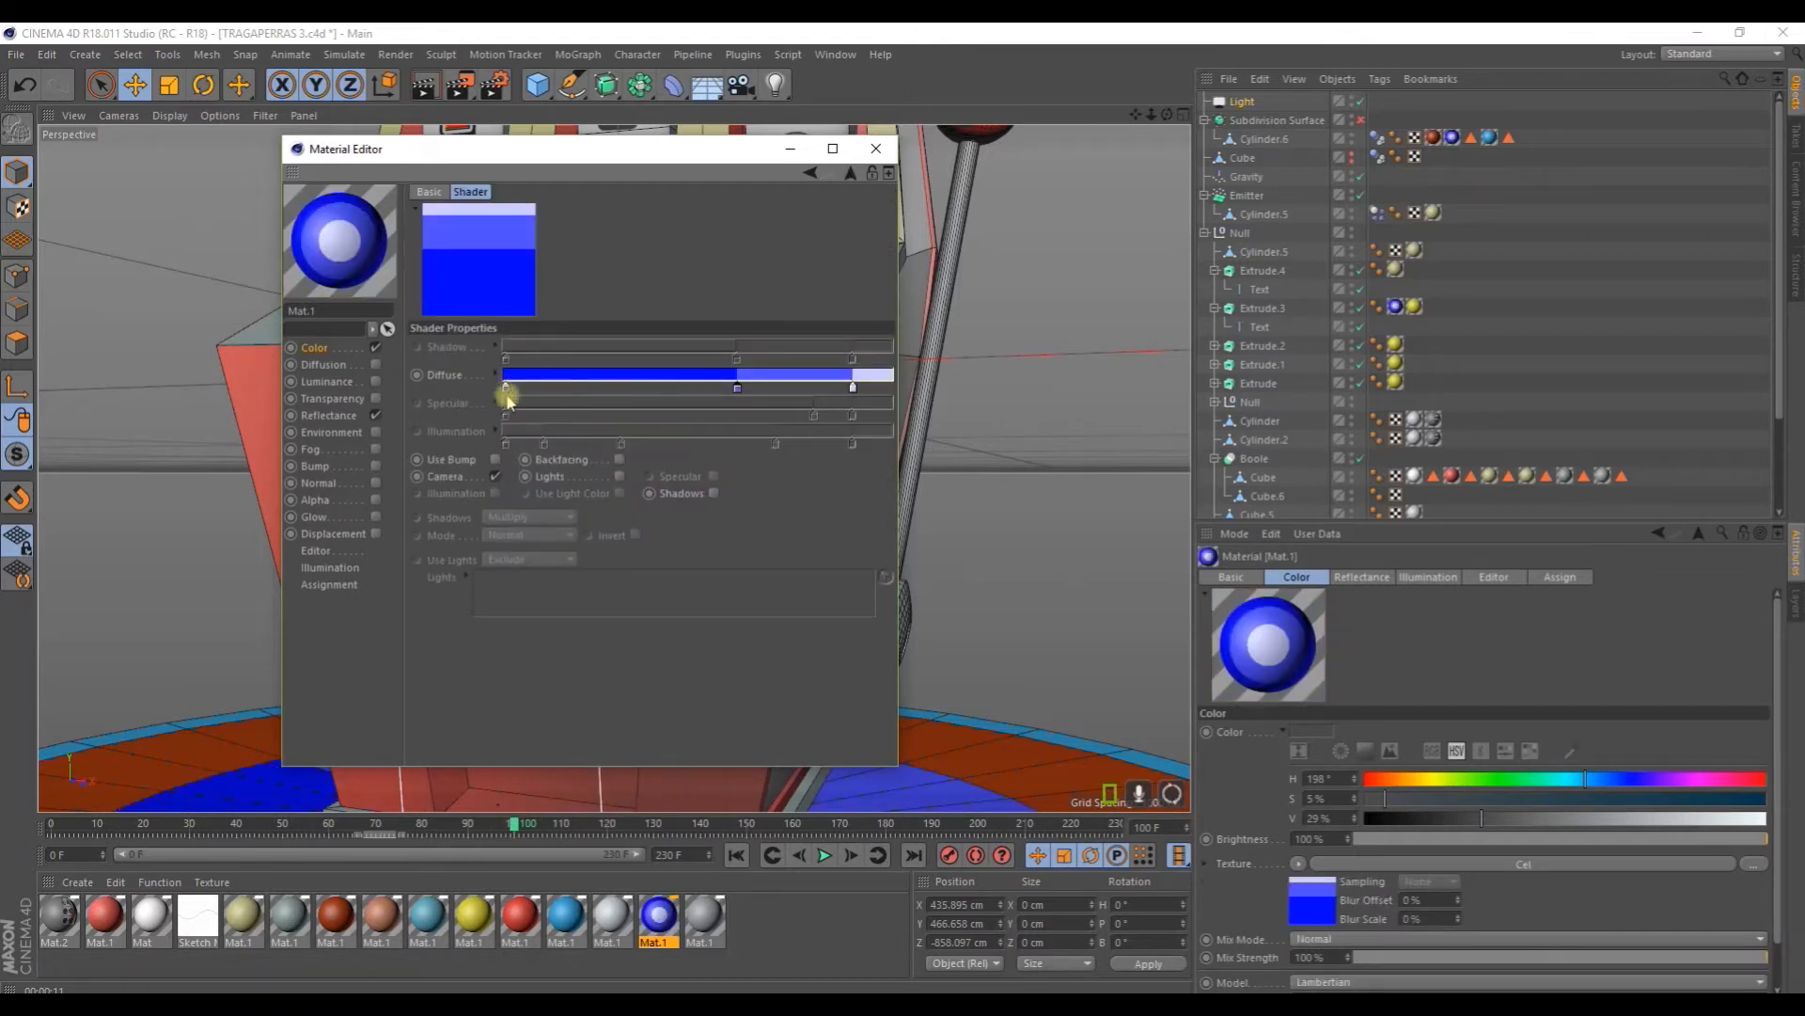
{"action": "double_click", "coordinate": [506, 389]}
{"action": "left_click_drag", "start_coordinate": [452, 435], "coordinate": [436, 432]}
{"action": "left_click", "coordinate": [473, 461]}
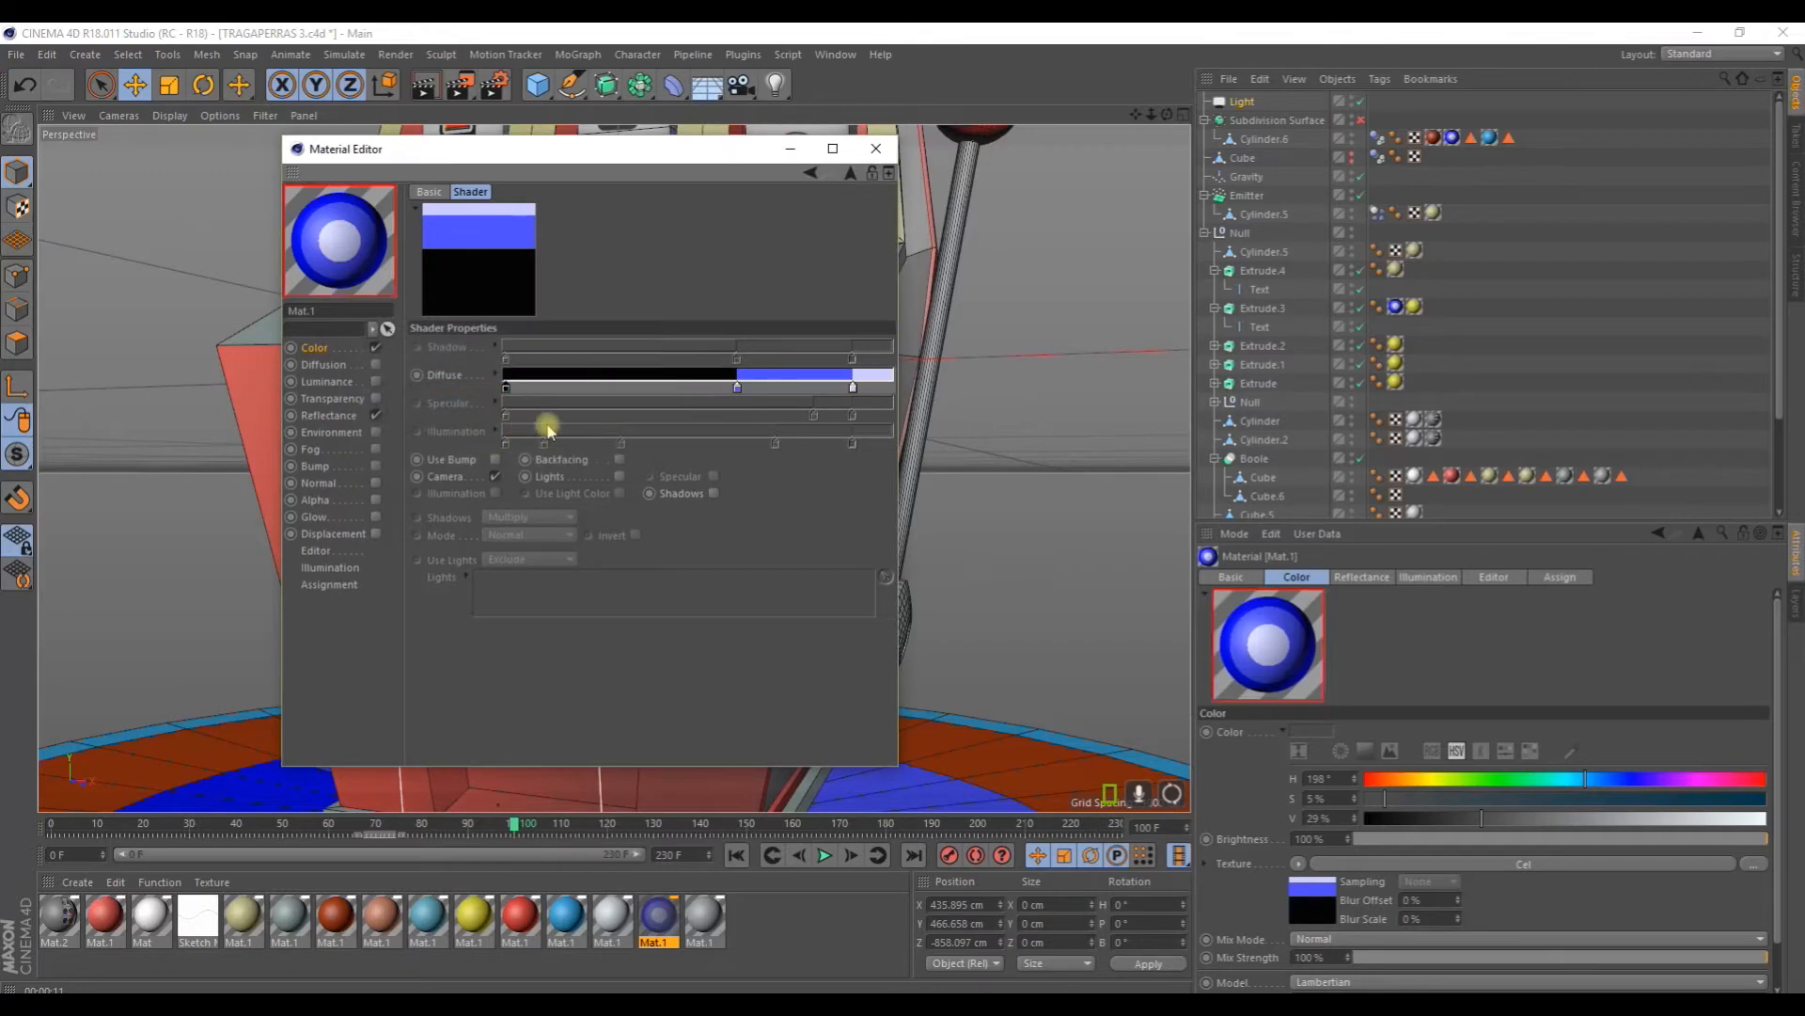
Step: Recolour the middle diffuse knot near-black with H 240°, S 18% and V 7%, and open the end knot's colour
{"action": "double_click", "coordinate": [737, 389]}
{"action": "left_click_drag", "start_coordinate": [704, 425], "coordinate": [679, 426]}
{"action": "left_click", "coordinate": [702, 407]}
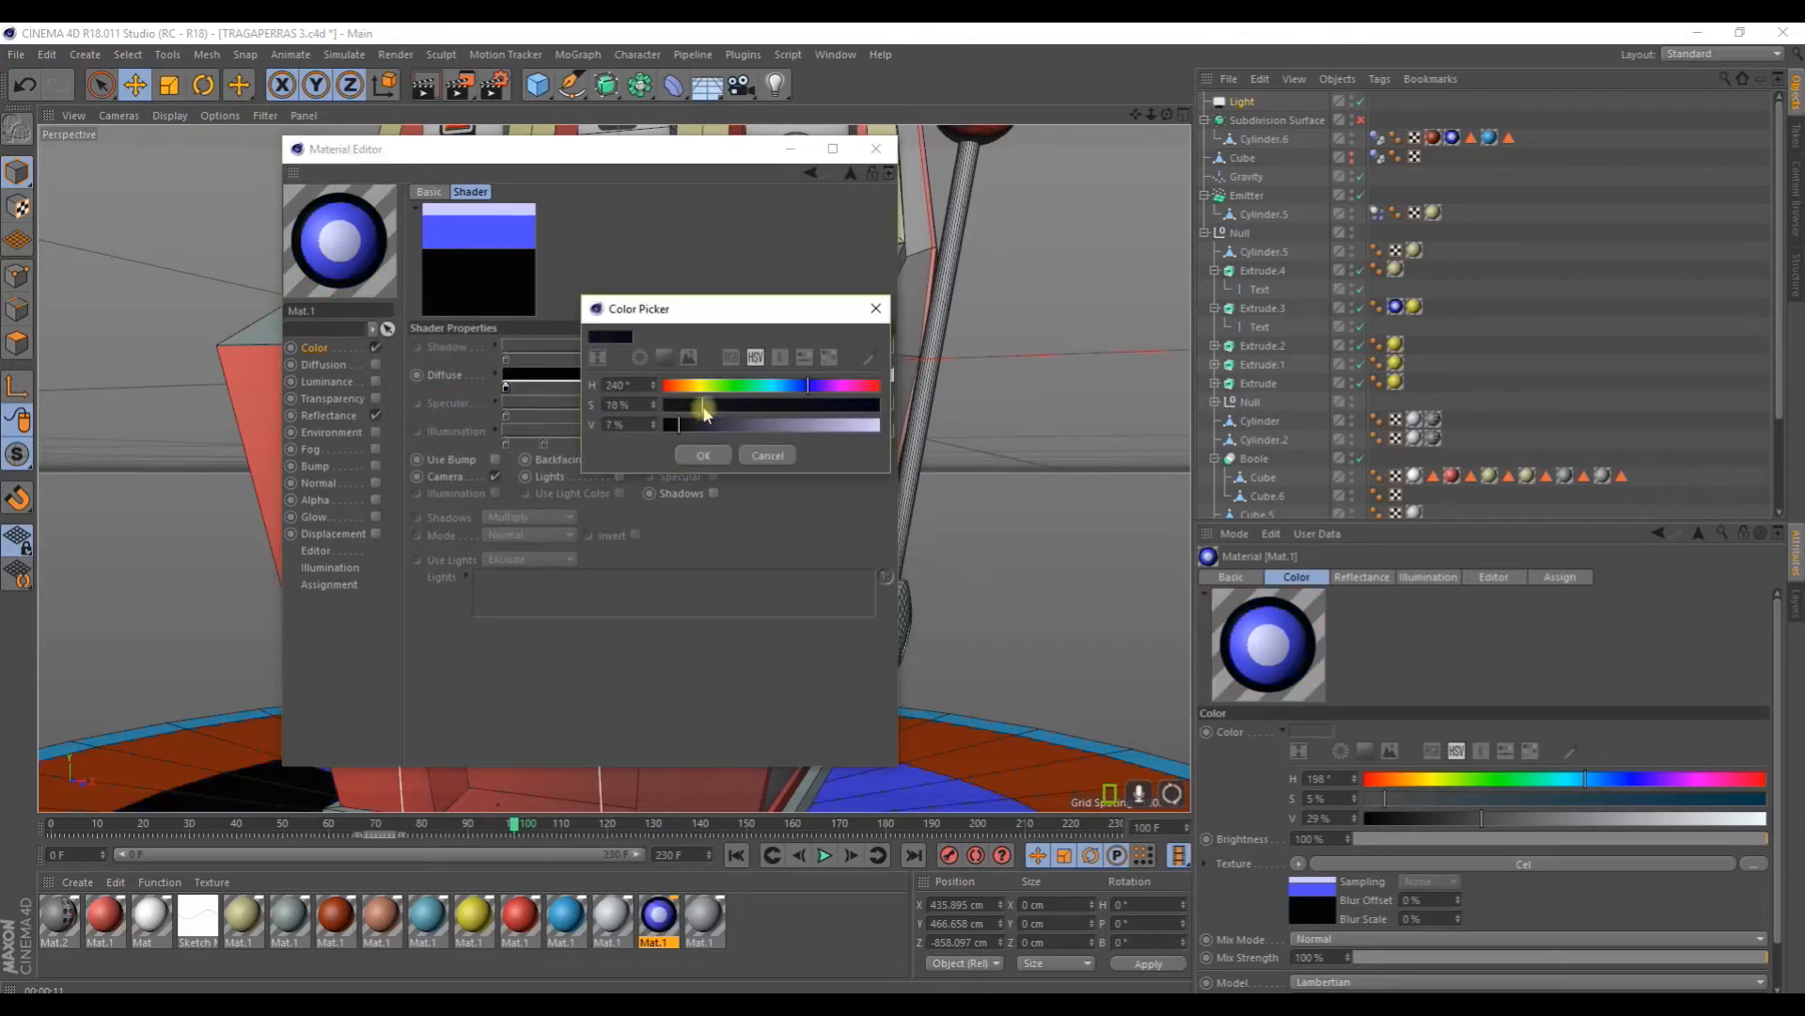
{"action": "left_click", "coordinate": [704, 455]}
{"action": "double_click", "coordinate": [855, 388]}
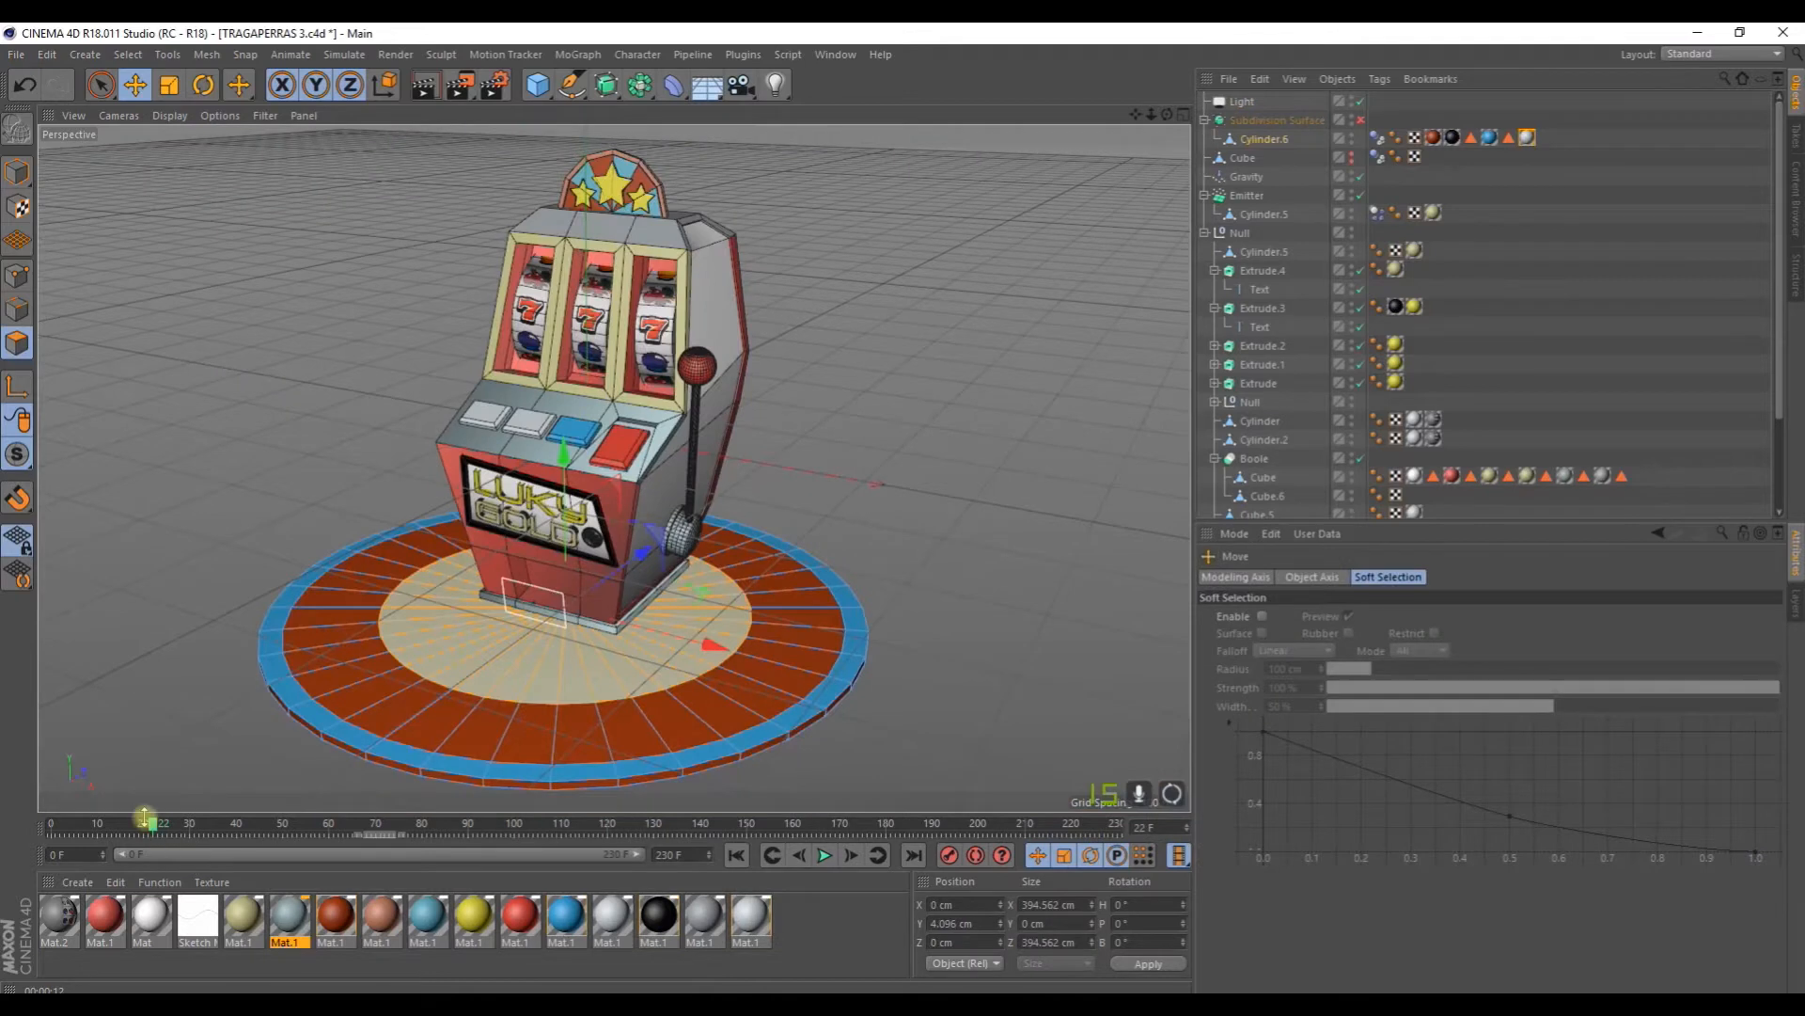
Step: Move the timeline playhead back to frame 0
{"action": "left_click_drag", "start_coordinate": [150, 819], "coordinate": [17, 819]}
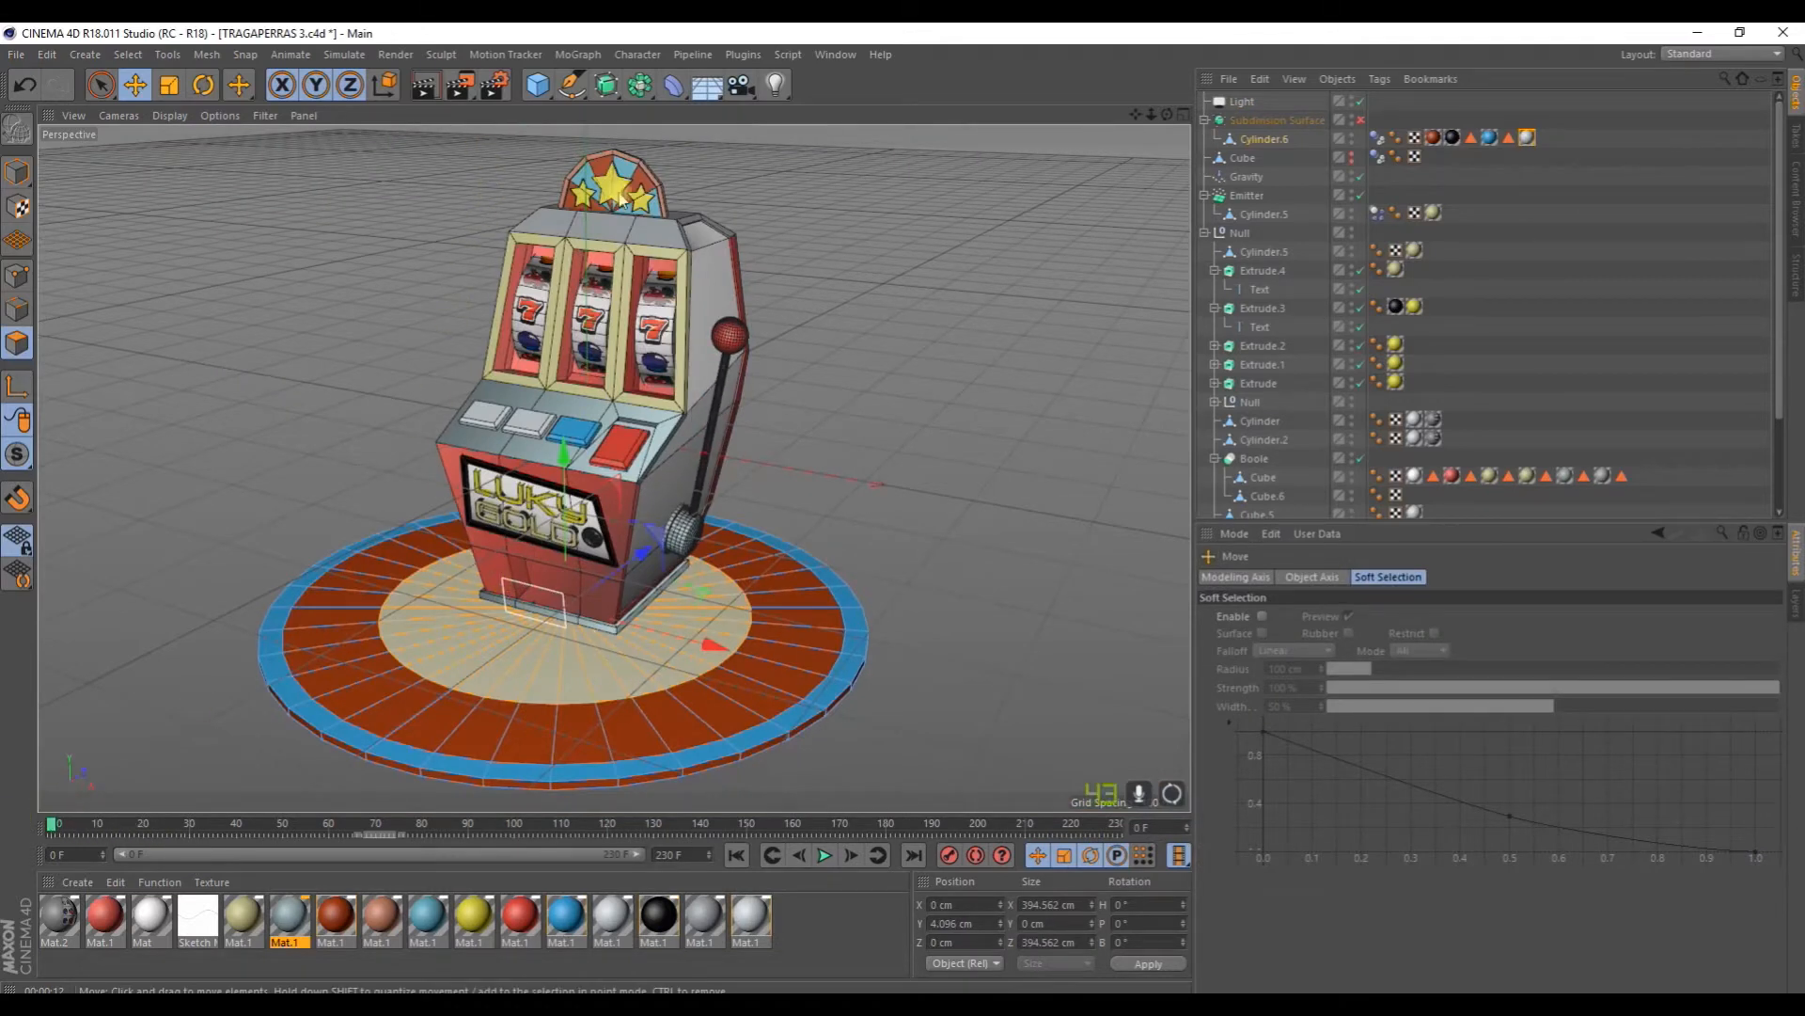
Step: Make a Full Render AVI preview of all frames with image size 320 and frame rate 30
{"action": "left_click", "coordinate": [459, 84]}
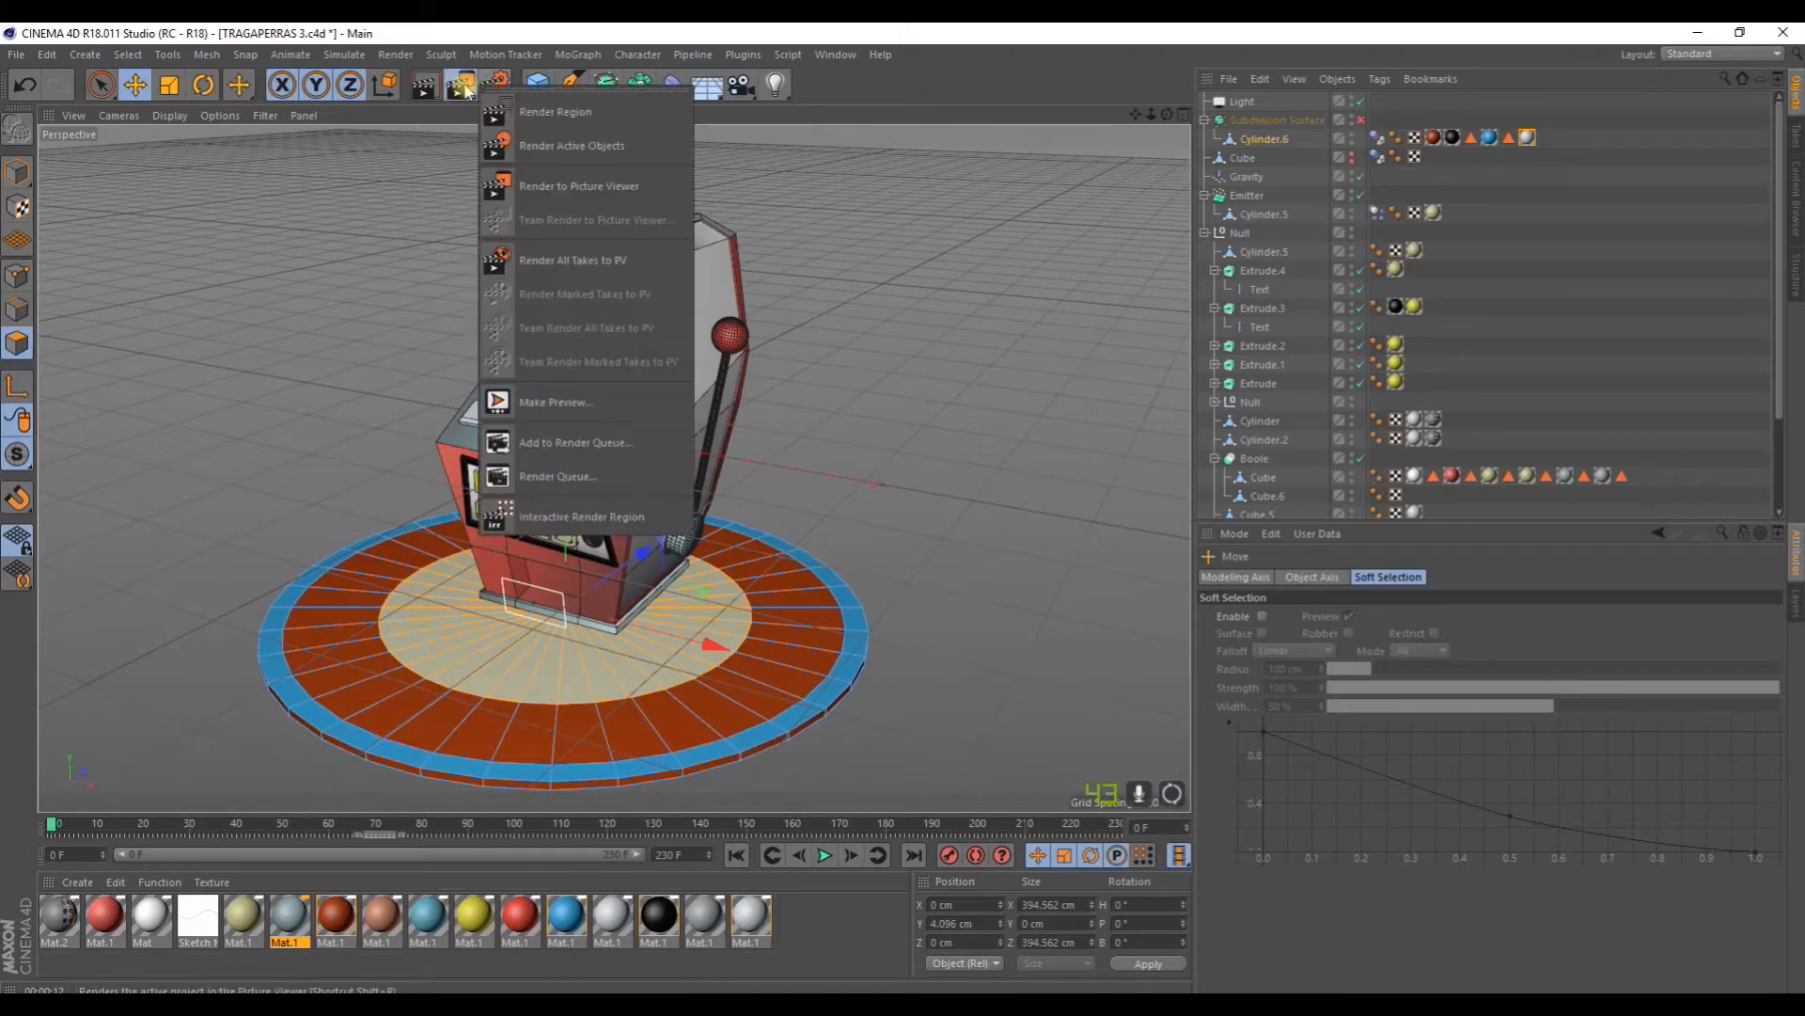
{"action": "left_click", "coordinate": [566, 402]}
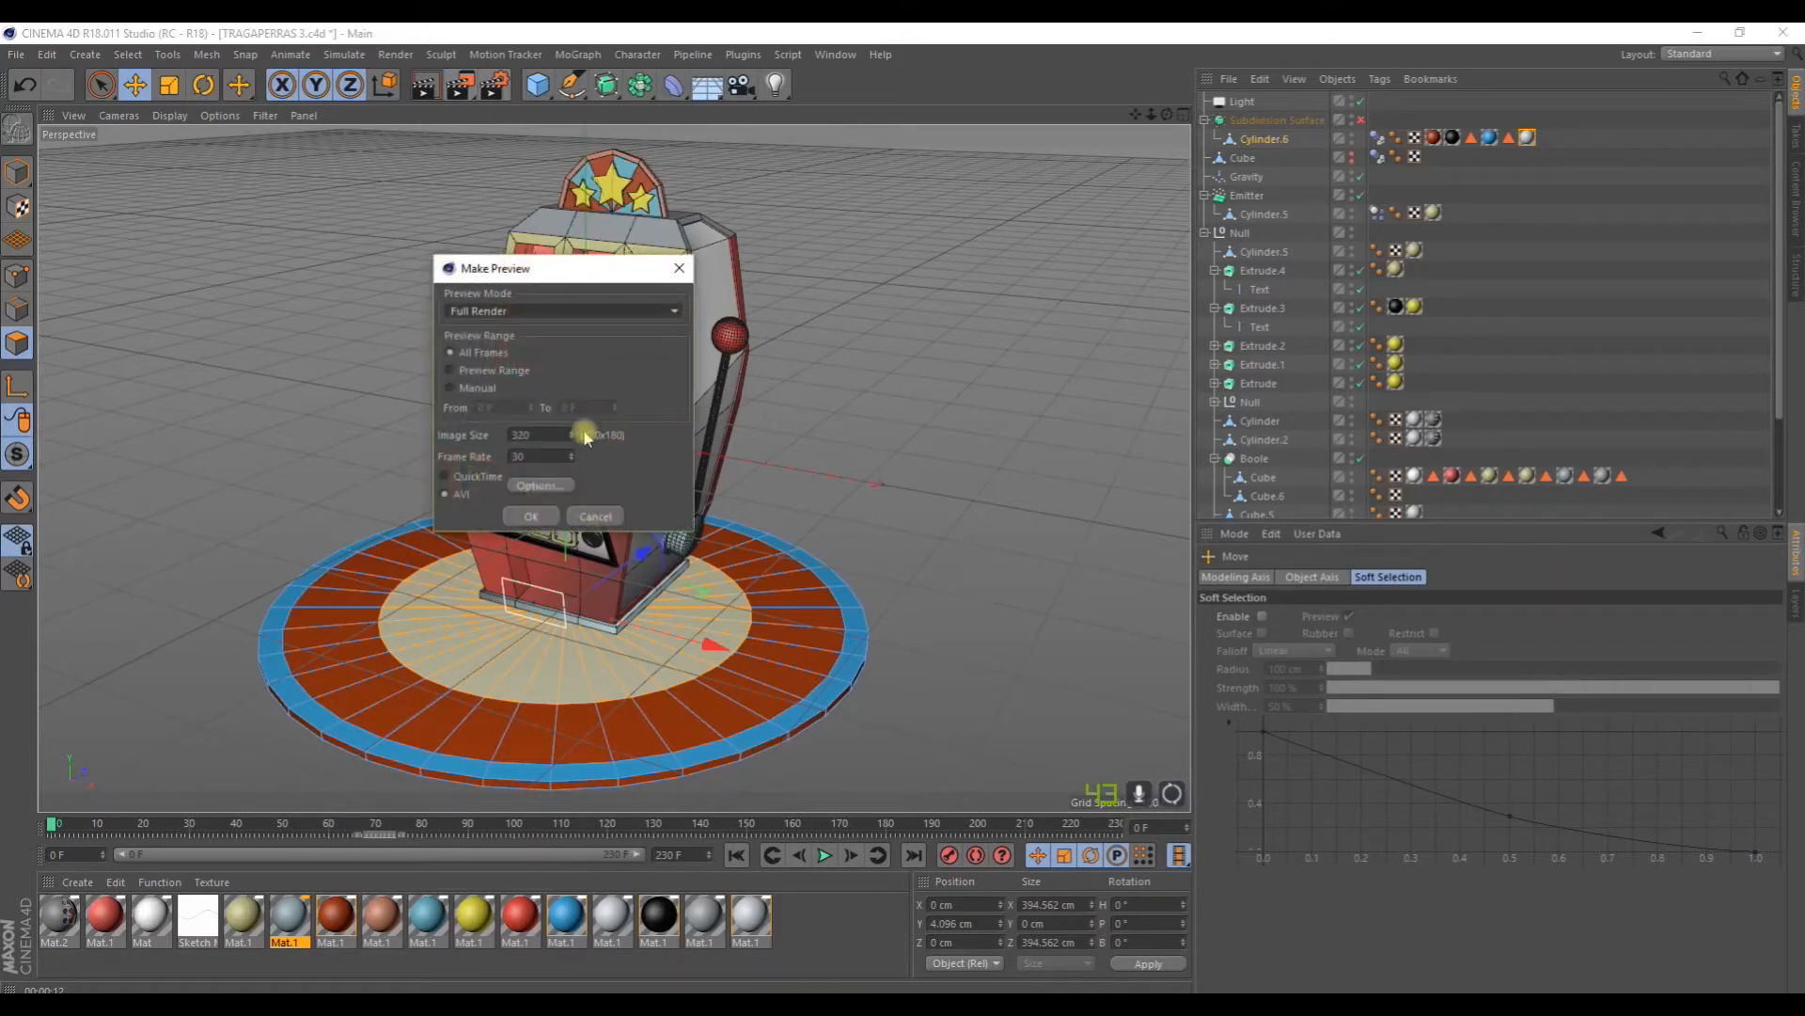
{"action": "left_click", "coordinate": [532, 516]}
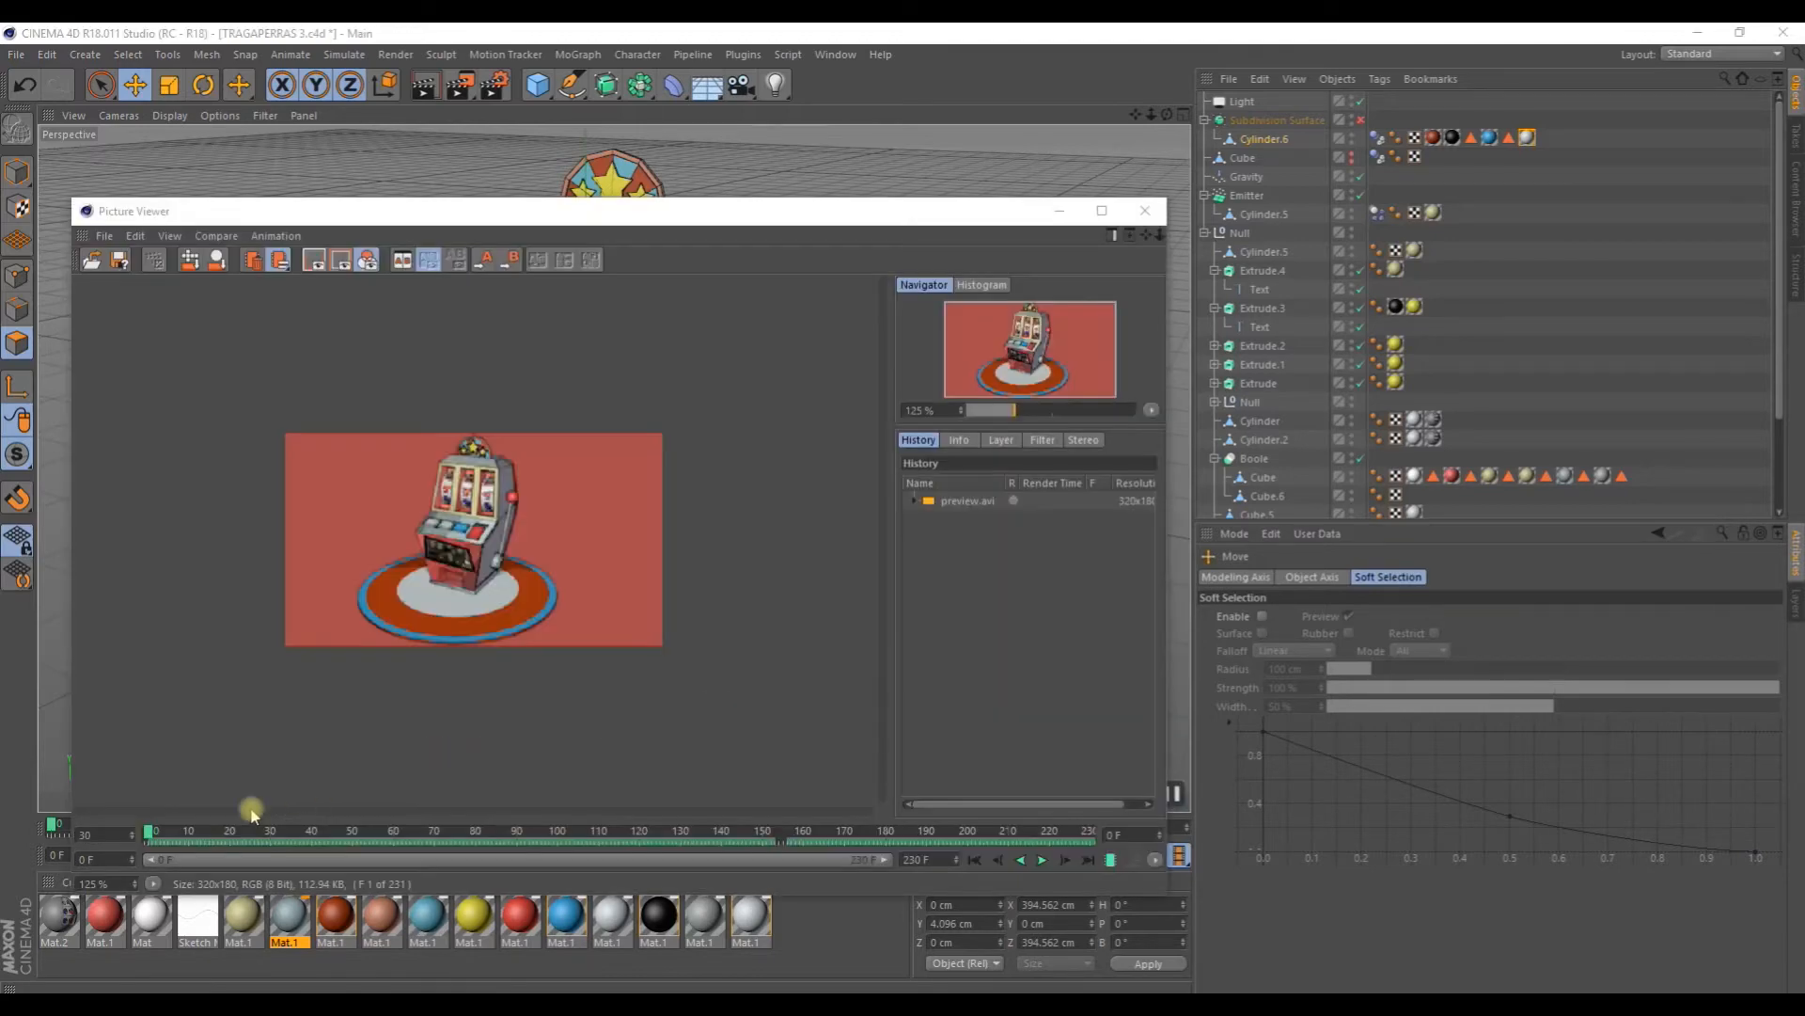
Step: Play the finished preview enlarged in the Picture Viewer to check the animation, and close the viewer
{"action": "left_click", "coordinate": [1042, 860]}
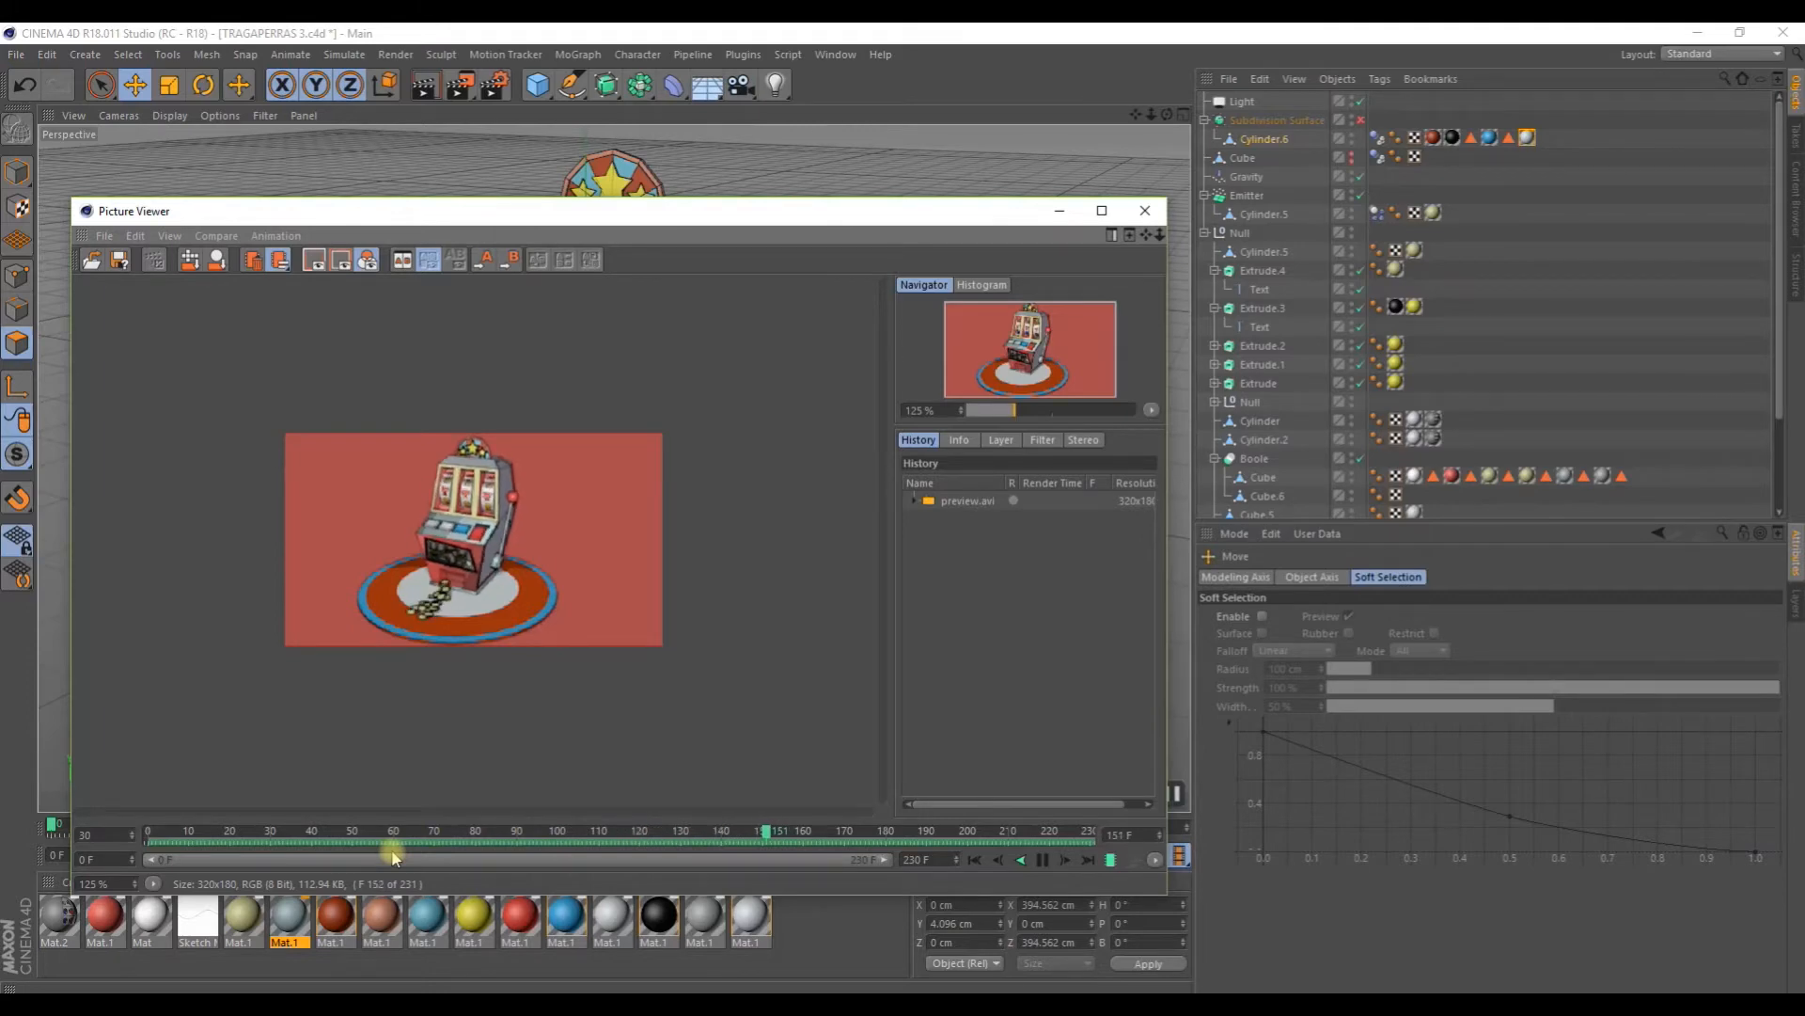
{"action": "scroll", "coordinate": [509, 608], "scroll_direction": "up", "scroll_amount": 5}
{"action": "scroll", "coordinate": [508, 608], "scroll_direction": "down", "scroll_amount": 2}
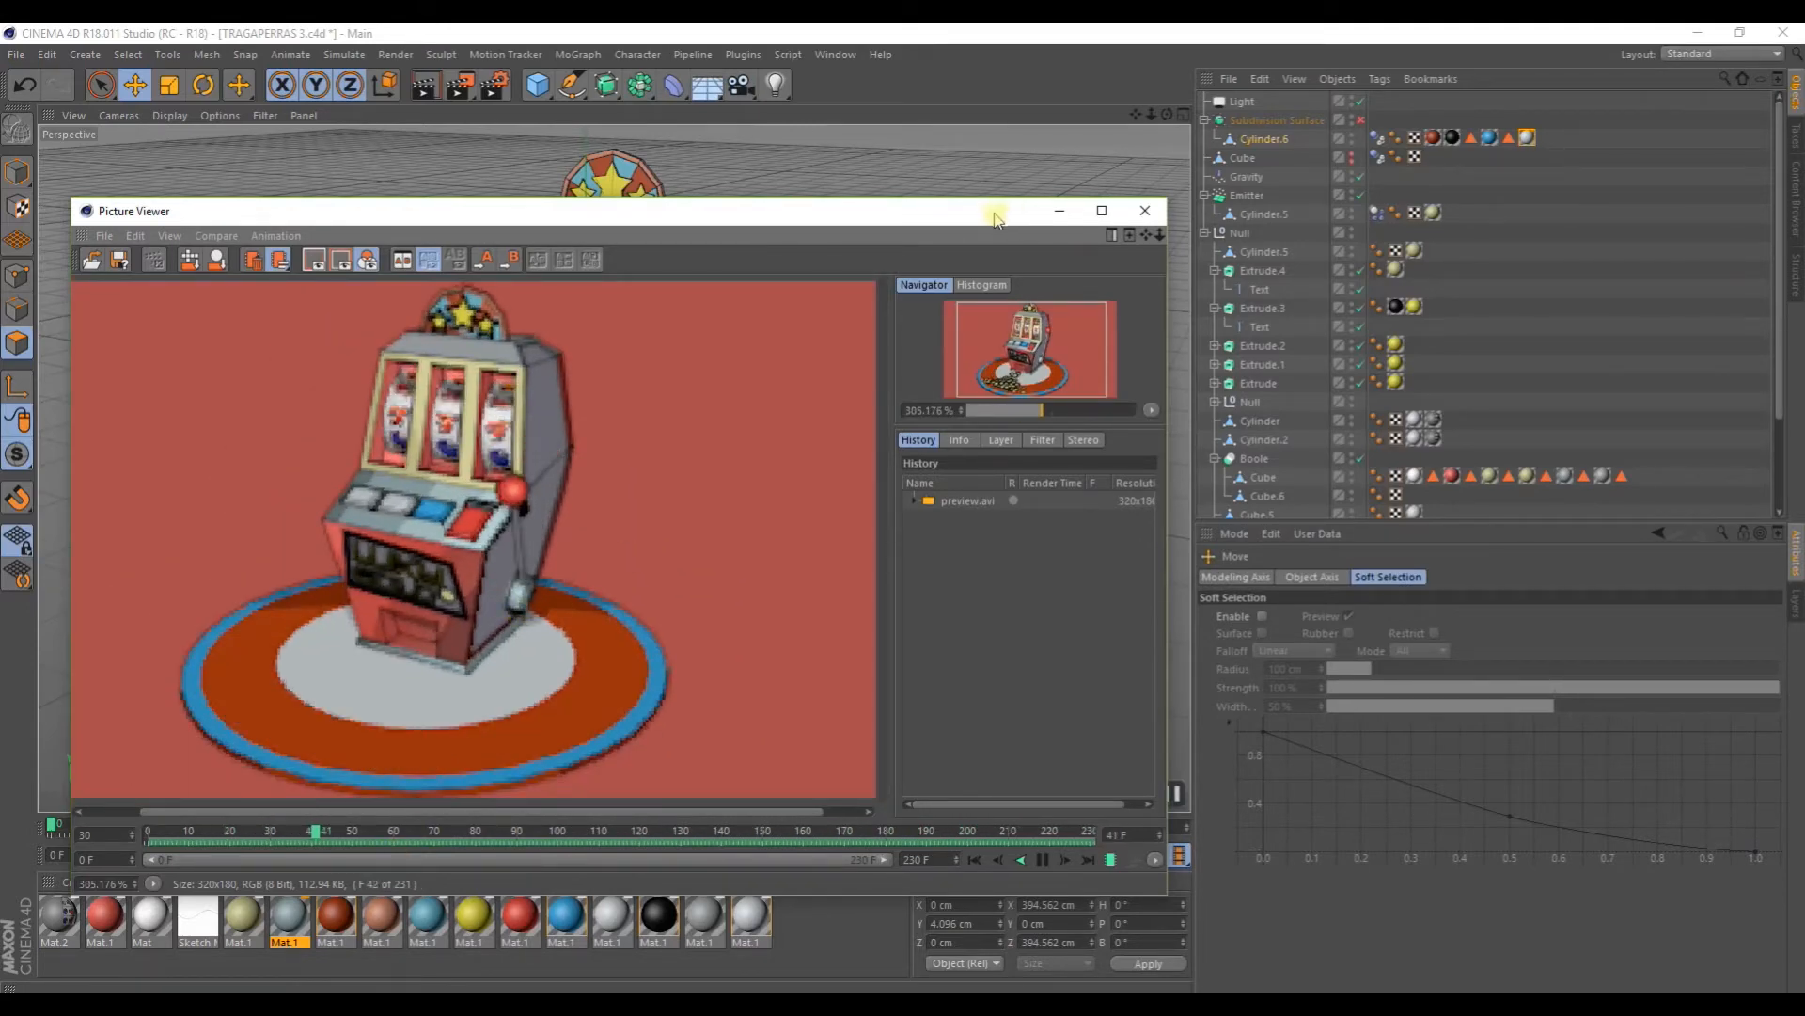
{"action": "left_click_drag", "start_coordinate": [1017, 212], "coordinate": [1184, 212]}
{"action": "left_click", "coordinate": [1313, 209]}
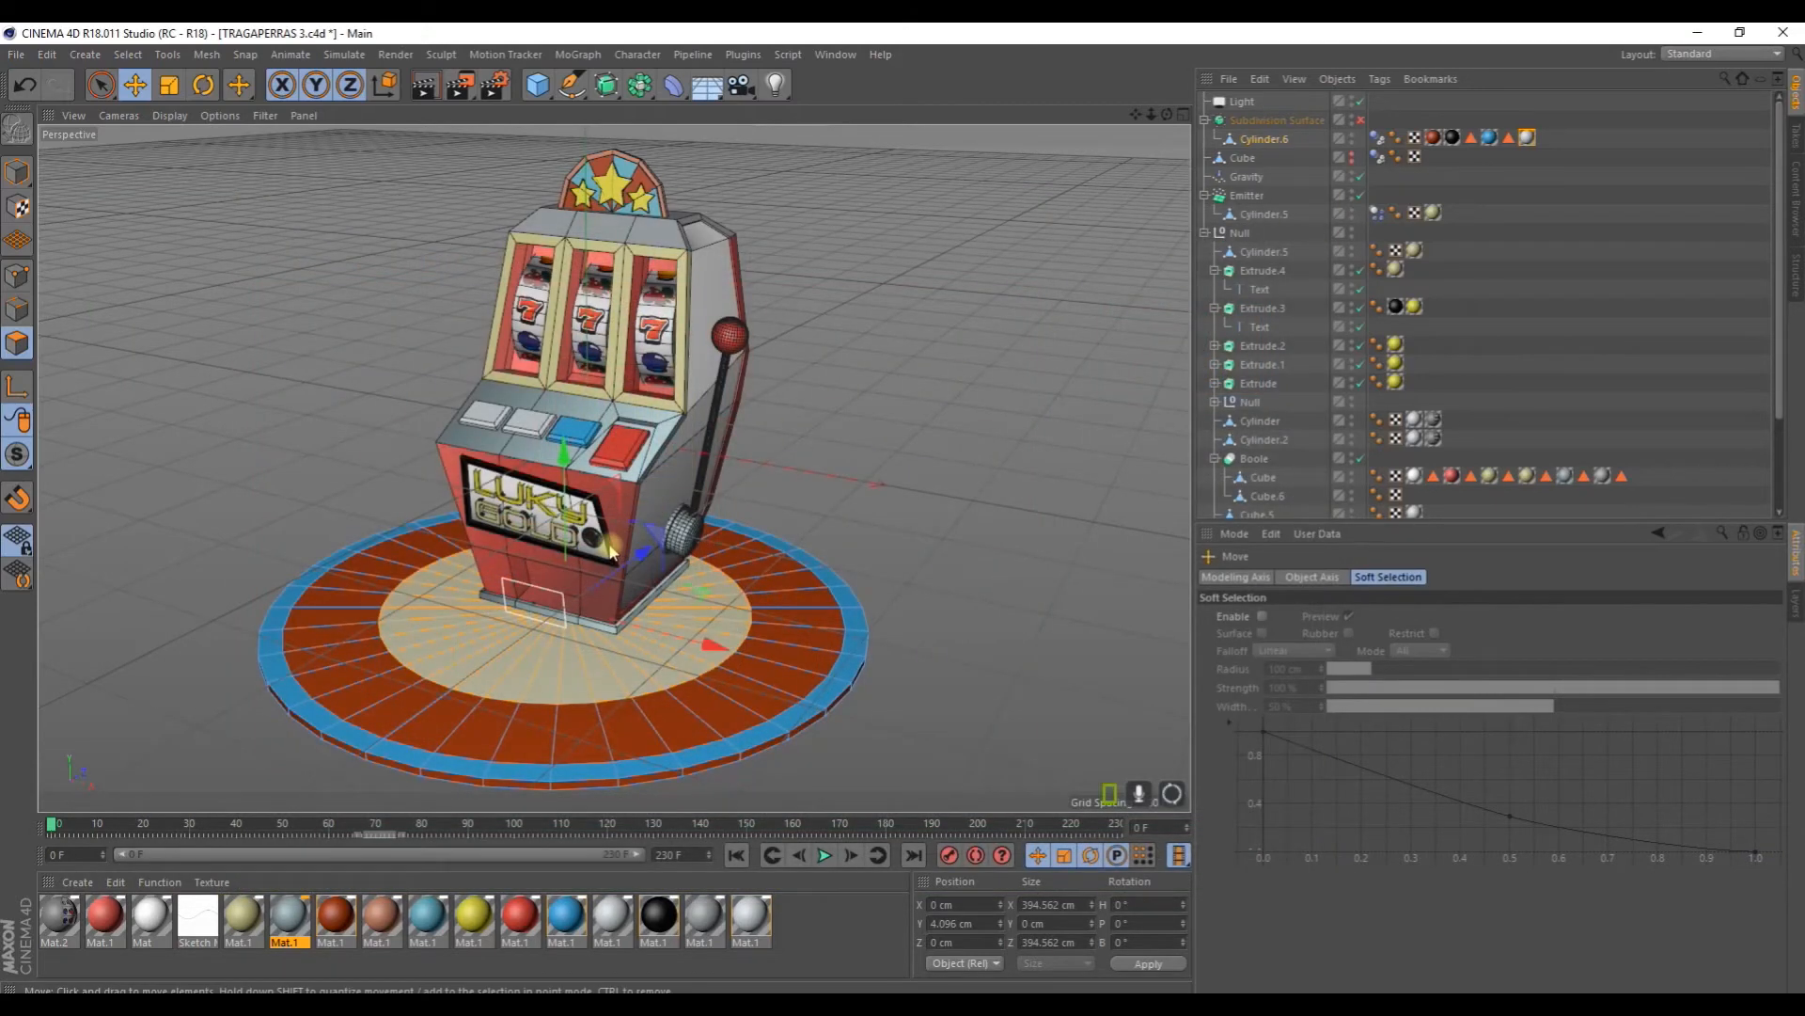
Step: Set the render's anti-aliasing to Best
{"action": "scroll", "coordinate": [607, 544], "scroll_direction": "down", "scroll_amount": 1}
{"action": "scroll", "coordinate": [575, 628], "scroll_direction": "up", "scroll_amount": 1}
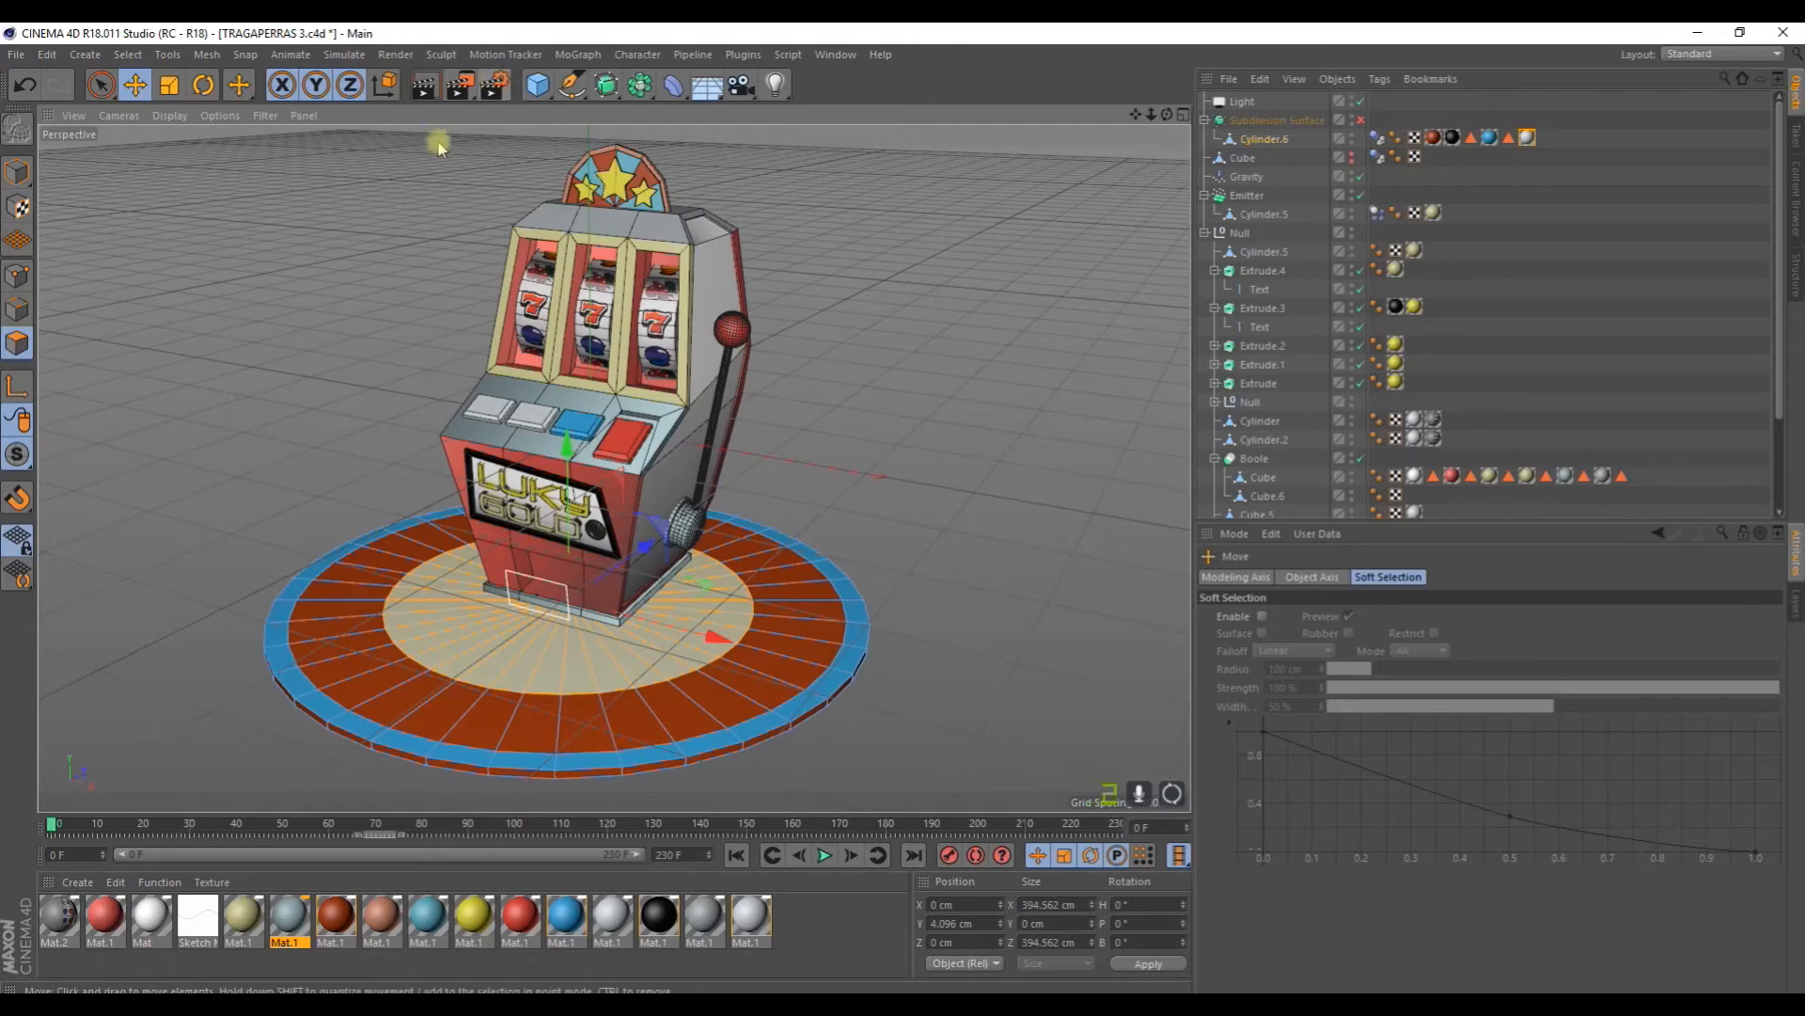
{"action": "left_click", "coordinate": [488, 89]}
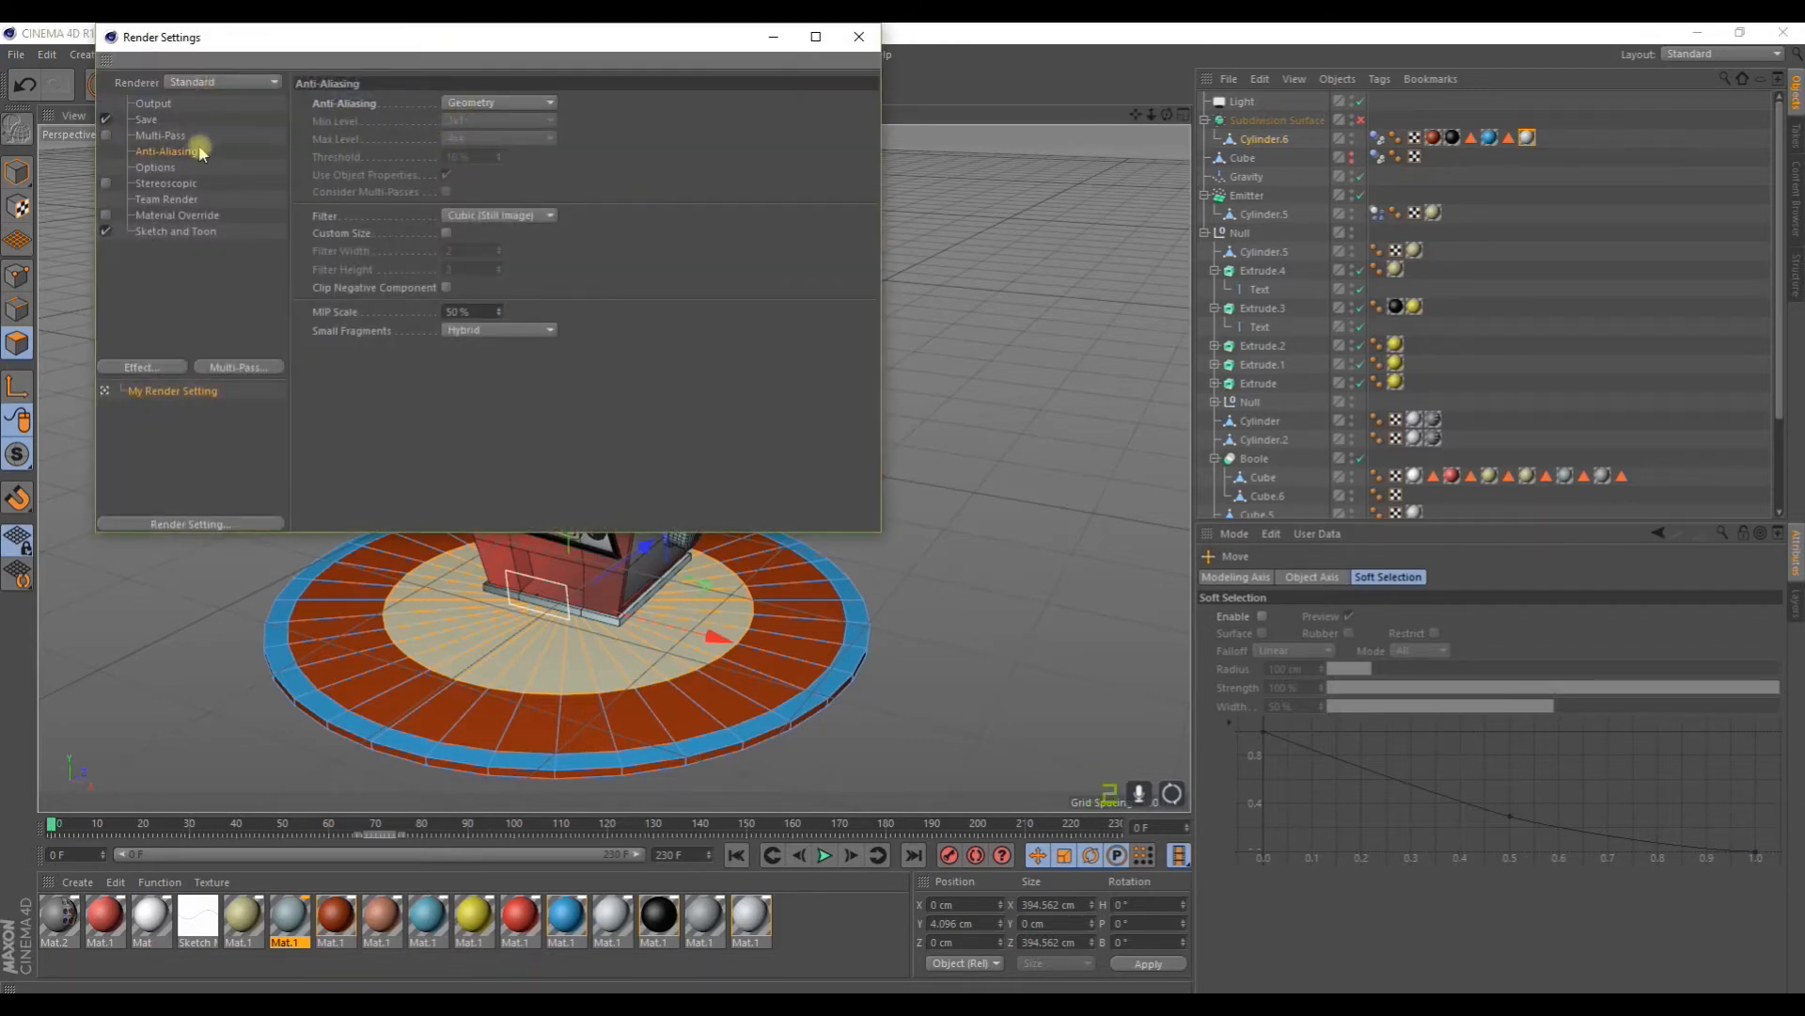
{"action": "left_click", "coordinate": [160, 135]}
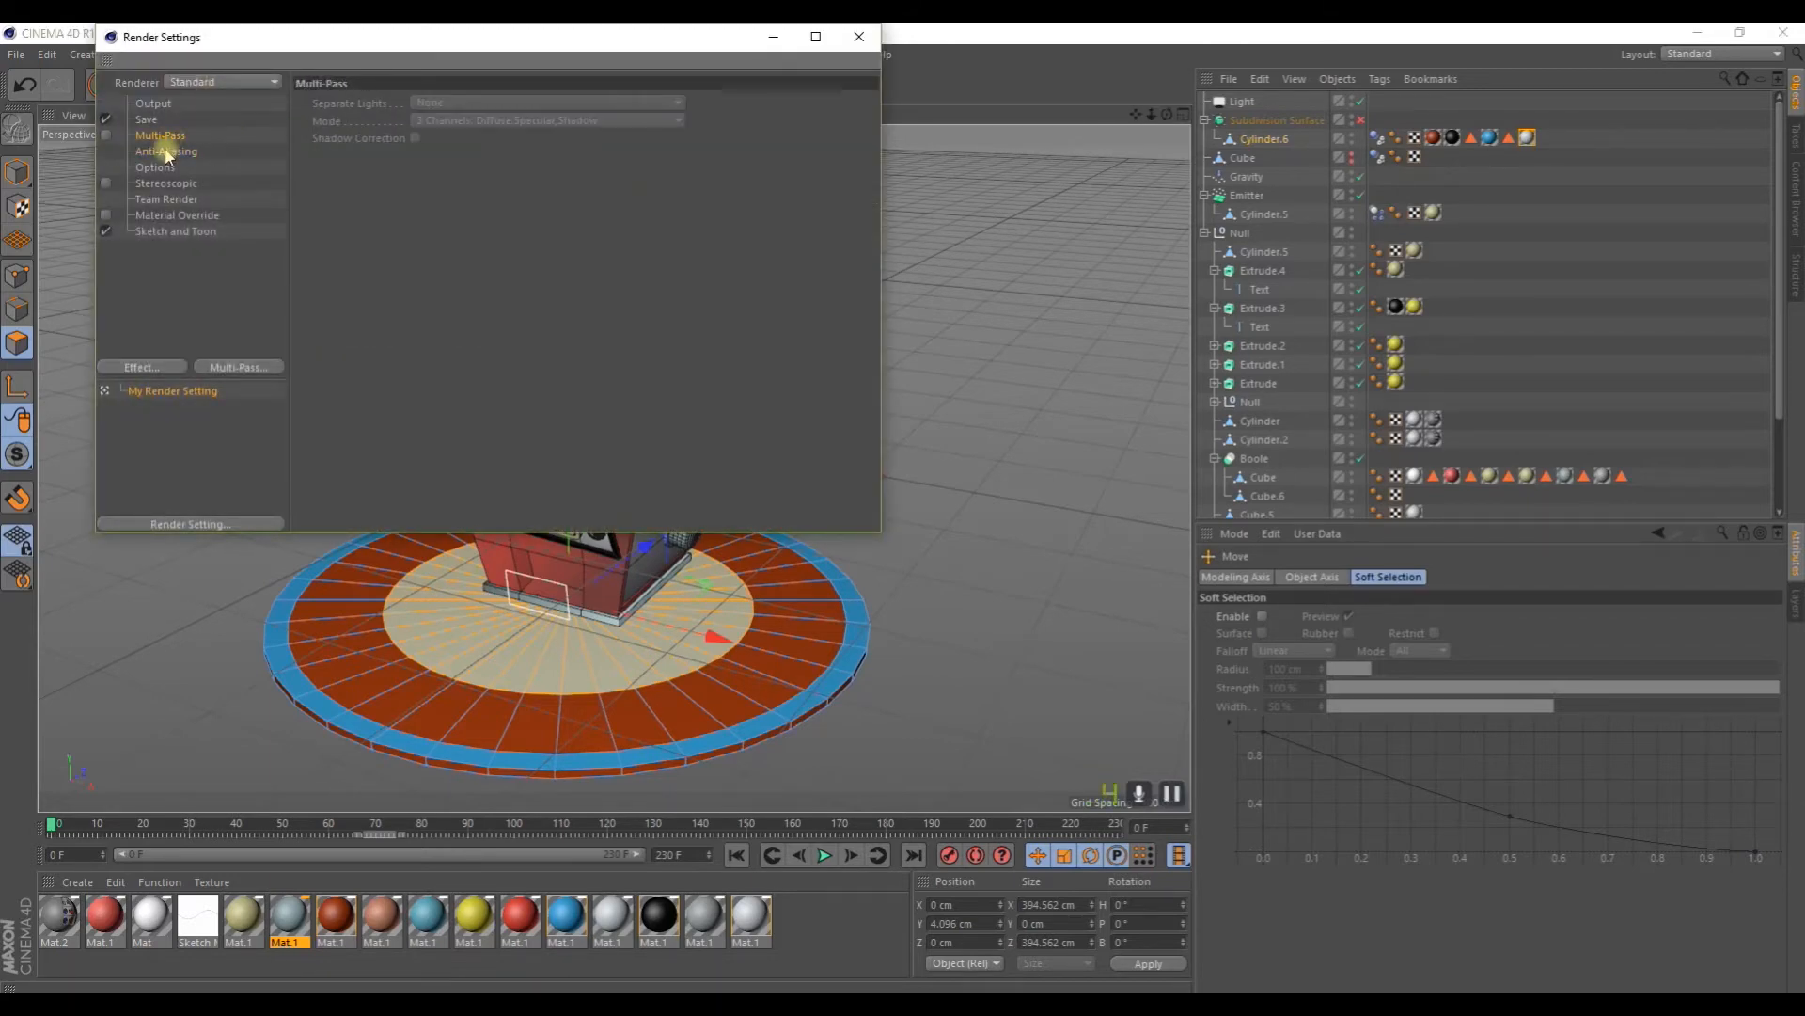
{"action": "left_click", "coordinate": [166, 151]}
{"action": "left_click", "coordinate": [480, 102]}
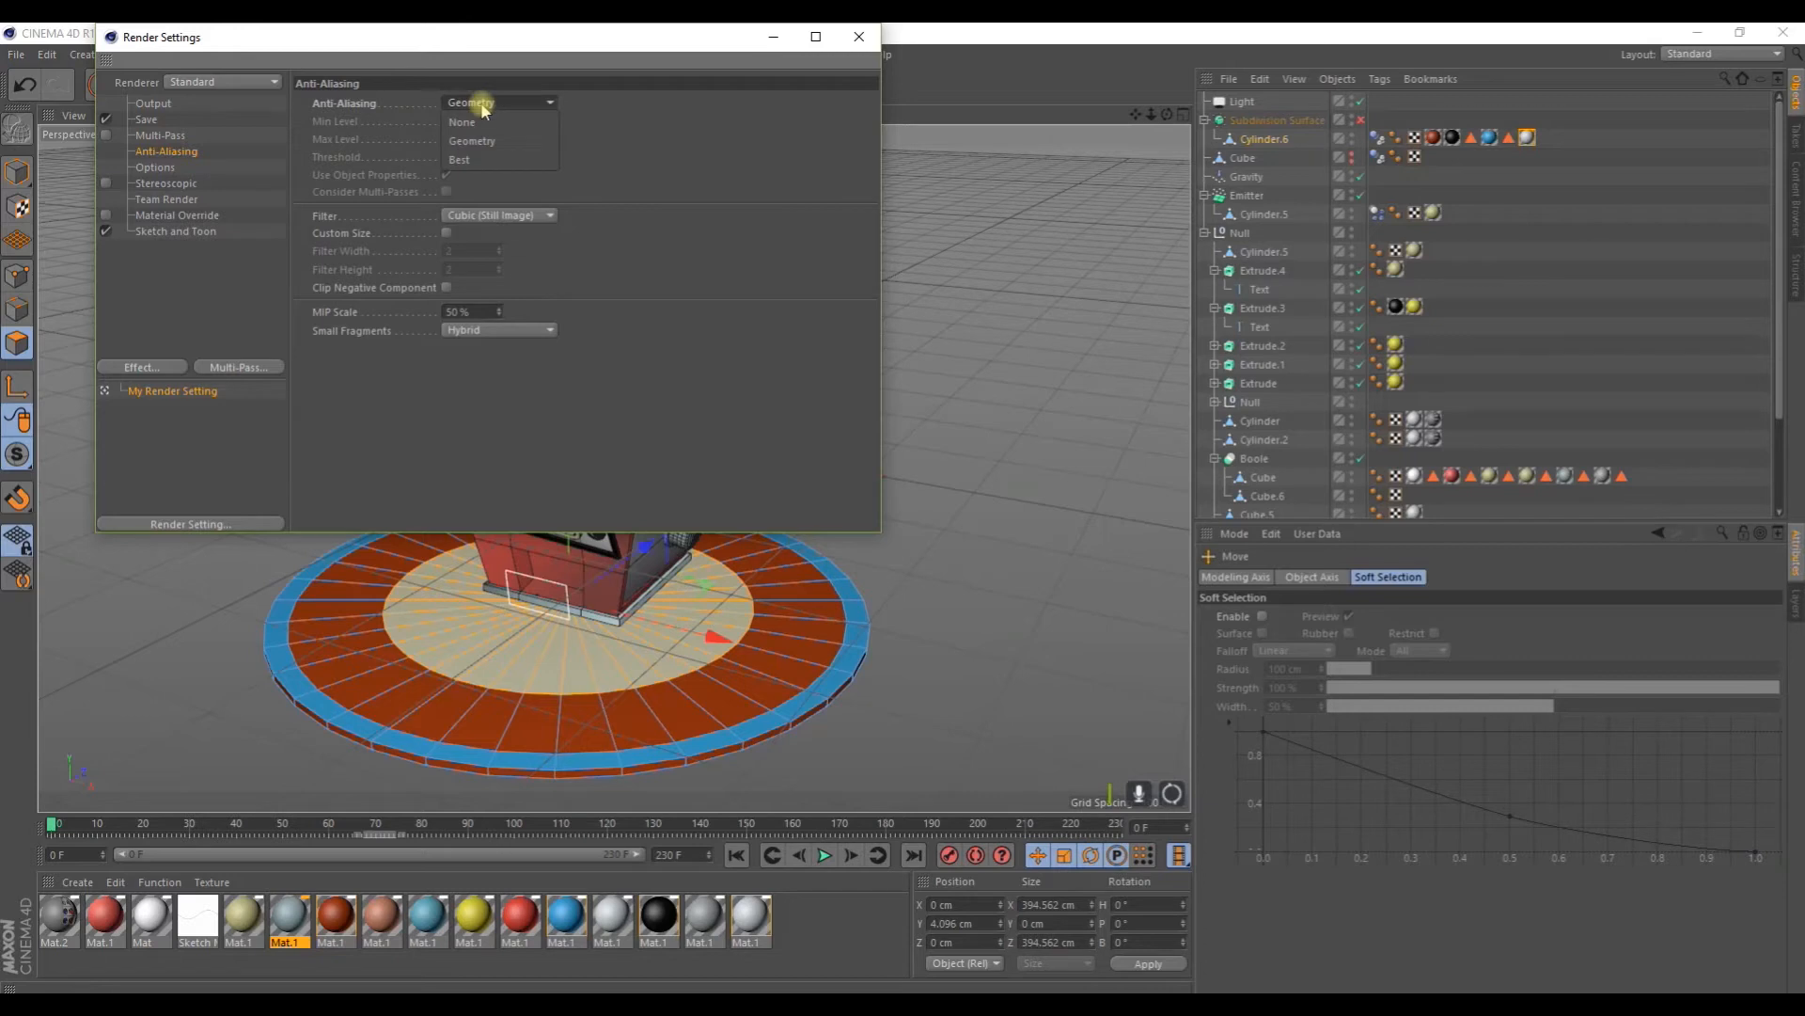
{"action": "left_click", "coordinate": [467, 160]}
{"action": "left_click", "coordinate": [169, 169]}
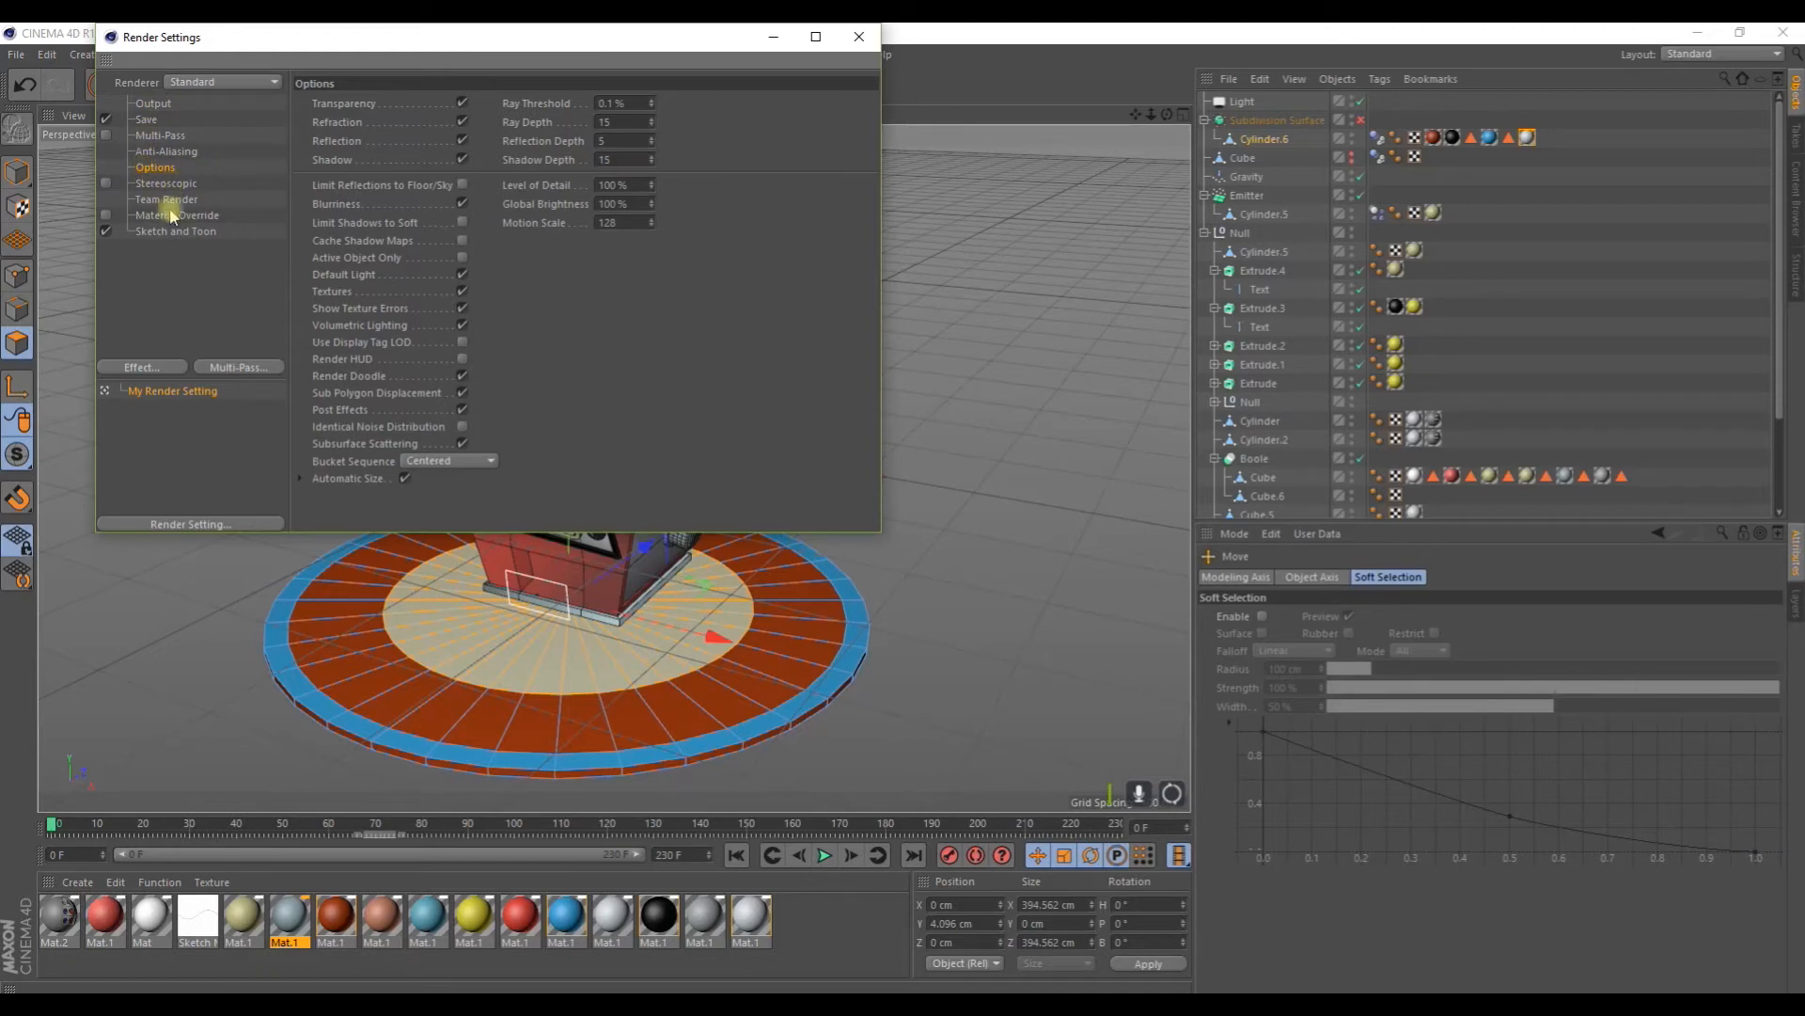
{"action": "left_click", "coordinate": [170, 151]}
Step: Browse for the render's save location and create a new desktop folder named 1
{"action": "left_click", "coordinate": [147, 120]}
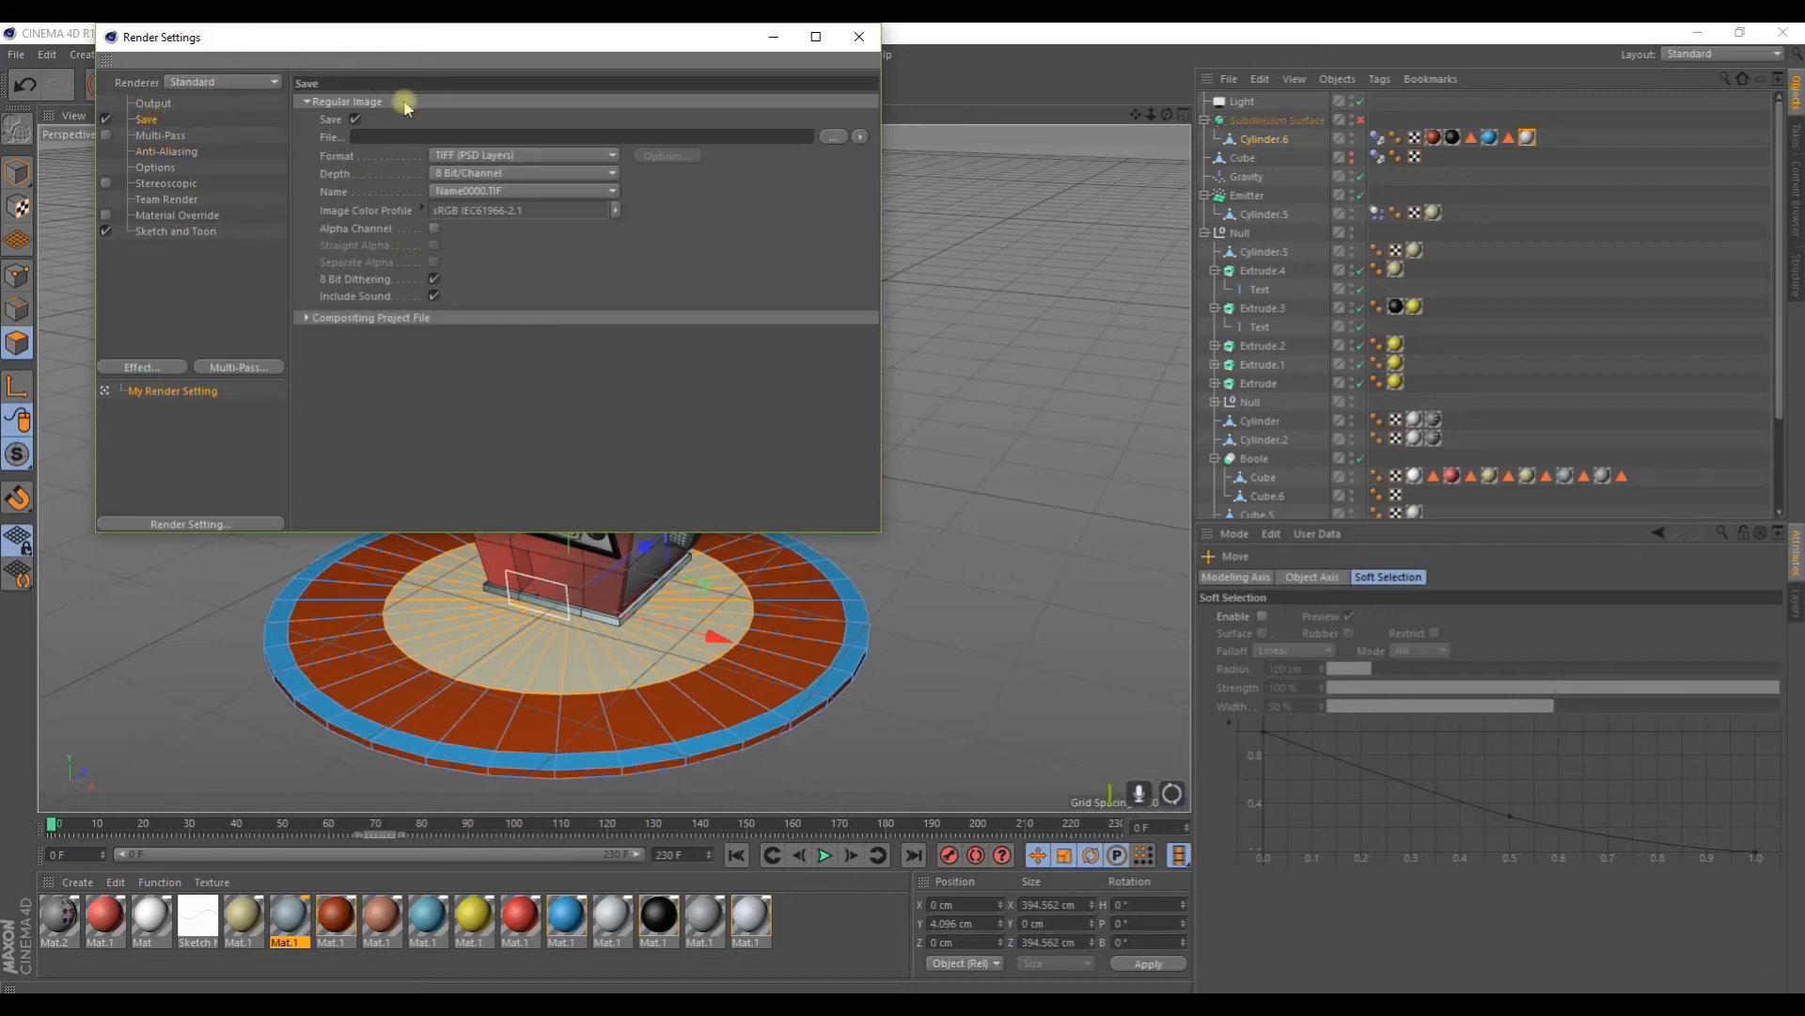
{"action": "left_click", "coordinate": [839, 137]}
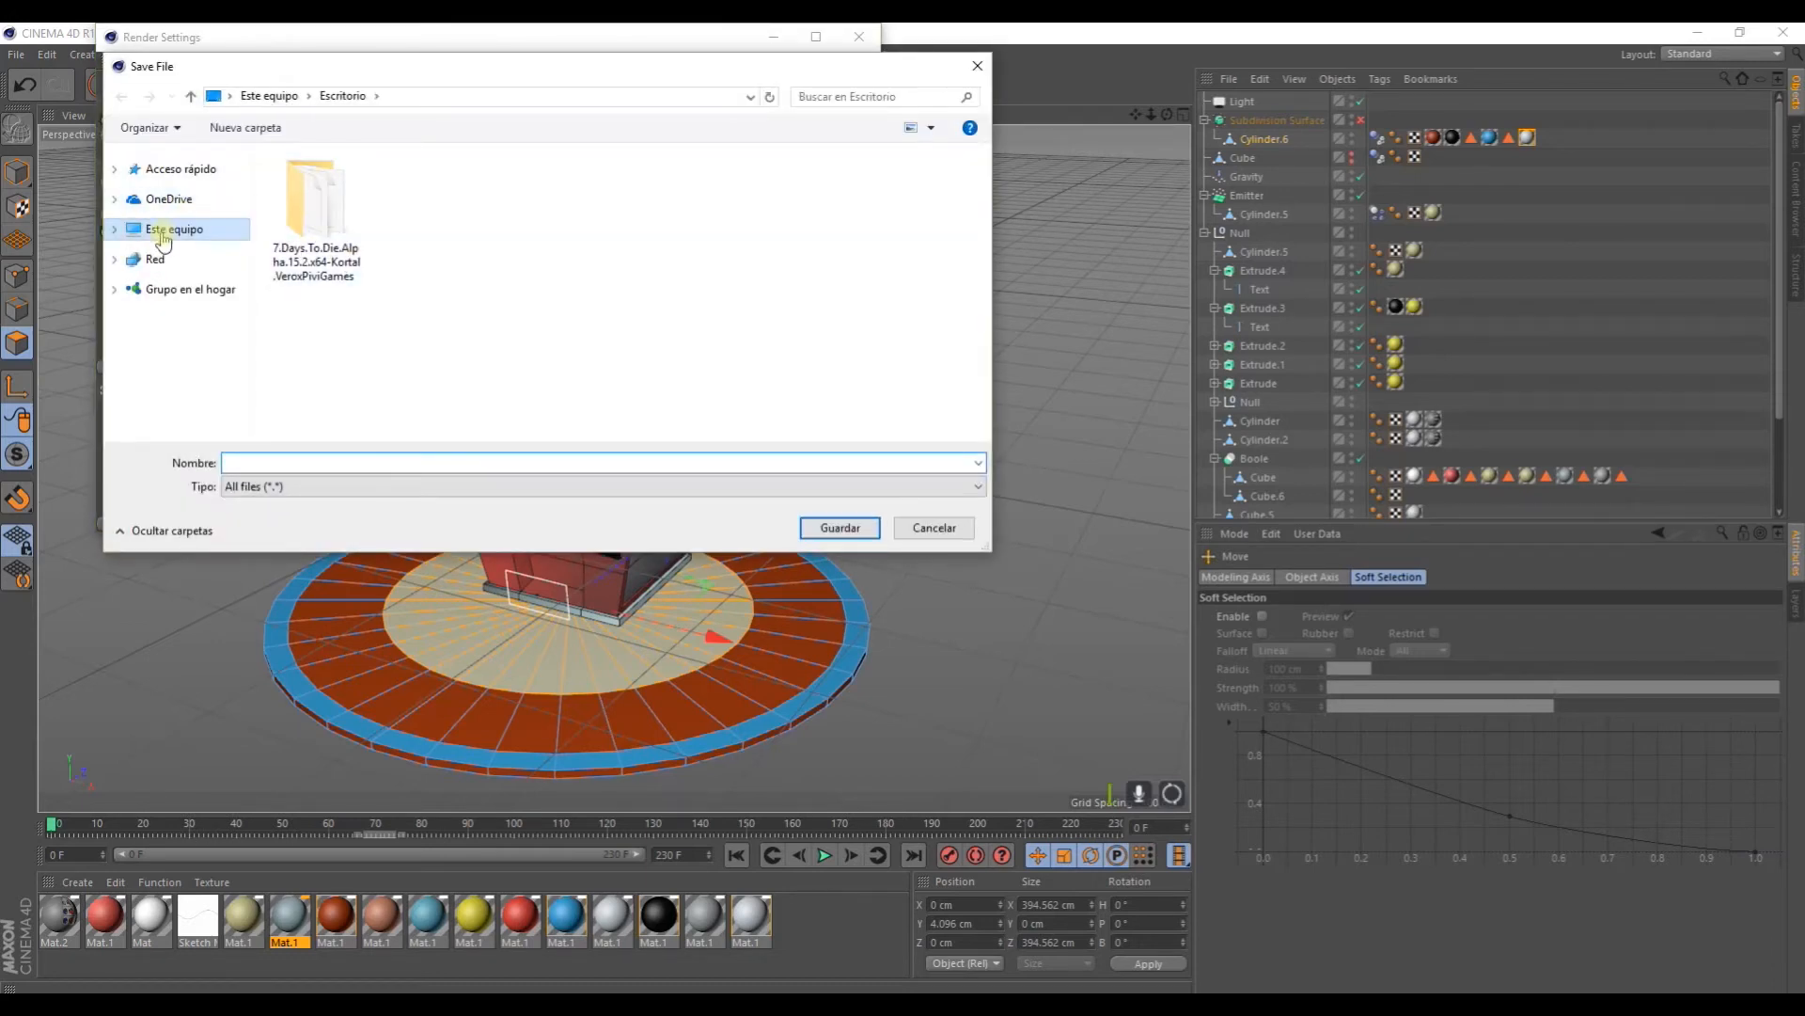
{"action": "scroll", "coordinate": [454, 343], "scroll_direction": "down", "scroll_amount": 2}
{"action": "left_click_drag", "start_coordinate": [983, 252], "coordinate": [984, 402]}
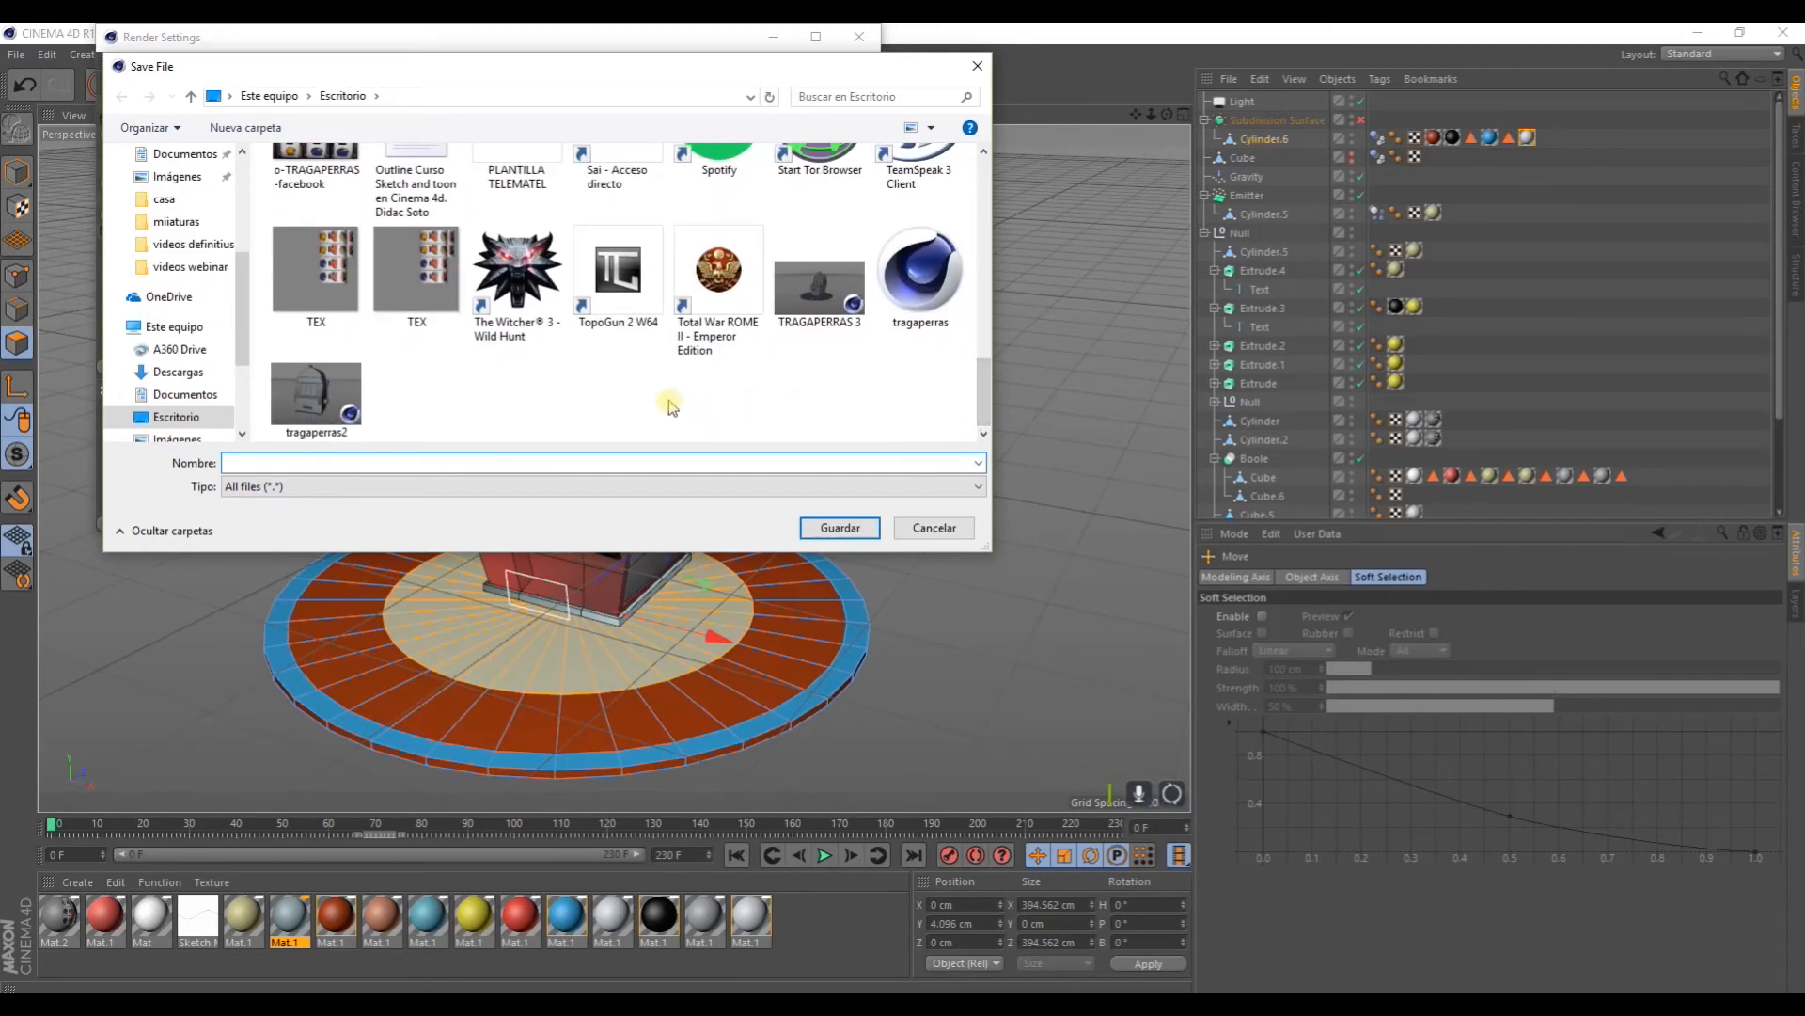
{"action": "right_click", "coordinate": [444, 402]}
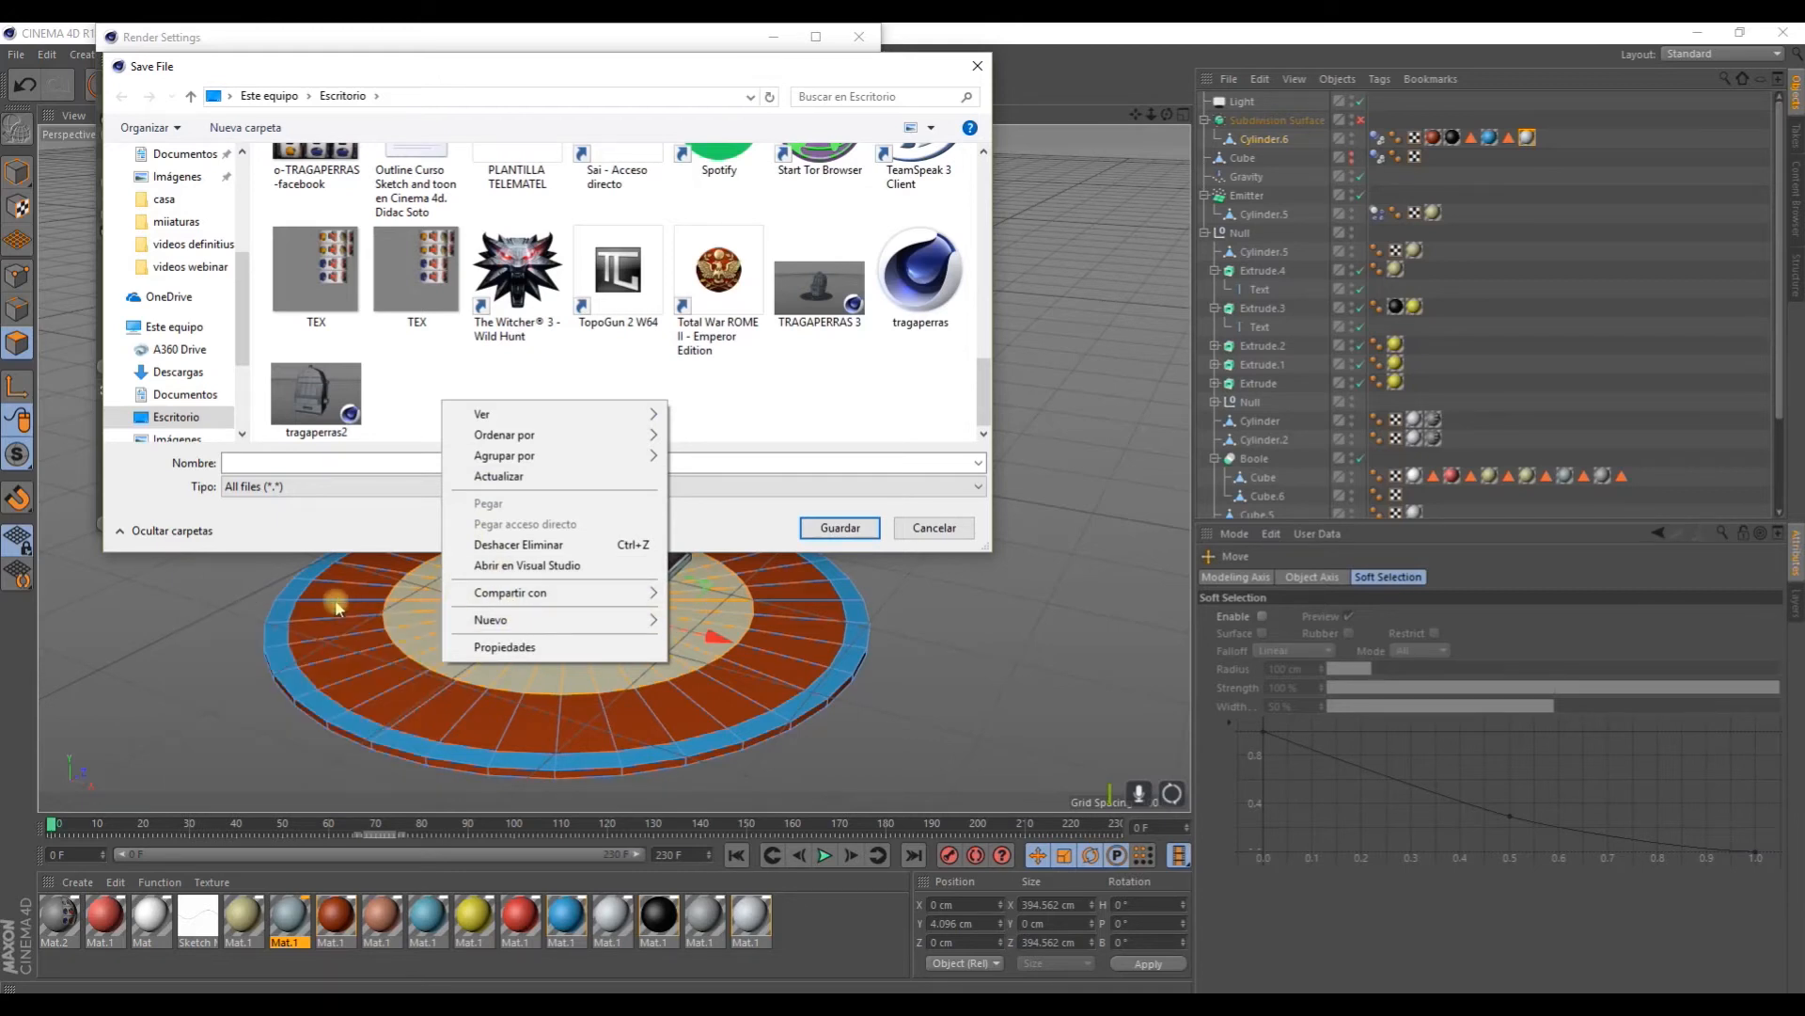
{"action": "mouse_move", "coordinate": [508, 628]}
{"action": "left_click", "coordinate": [226, 622]}
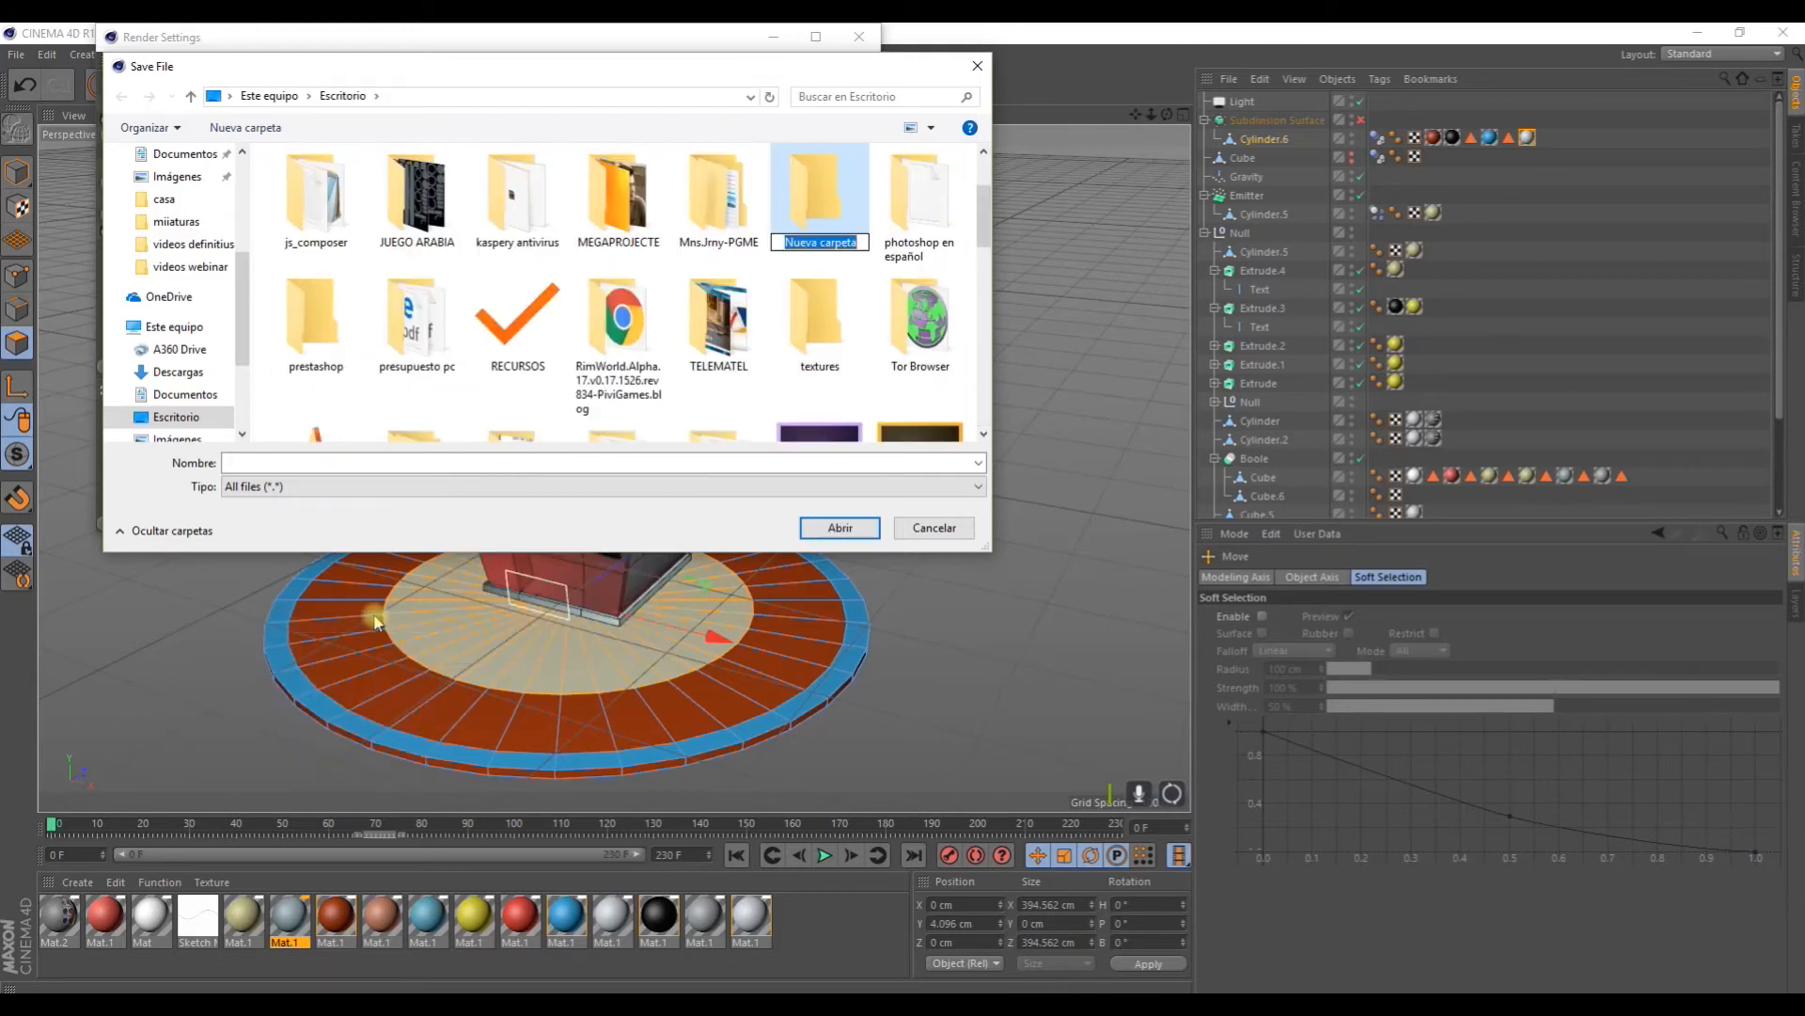
{"action": "type", "text": "1"}
Step: Set the render output file to M inside folder 1
{"action": "left_click", "coordinate": [818, 365]}
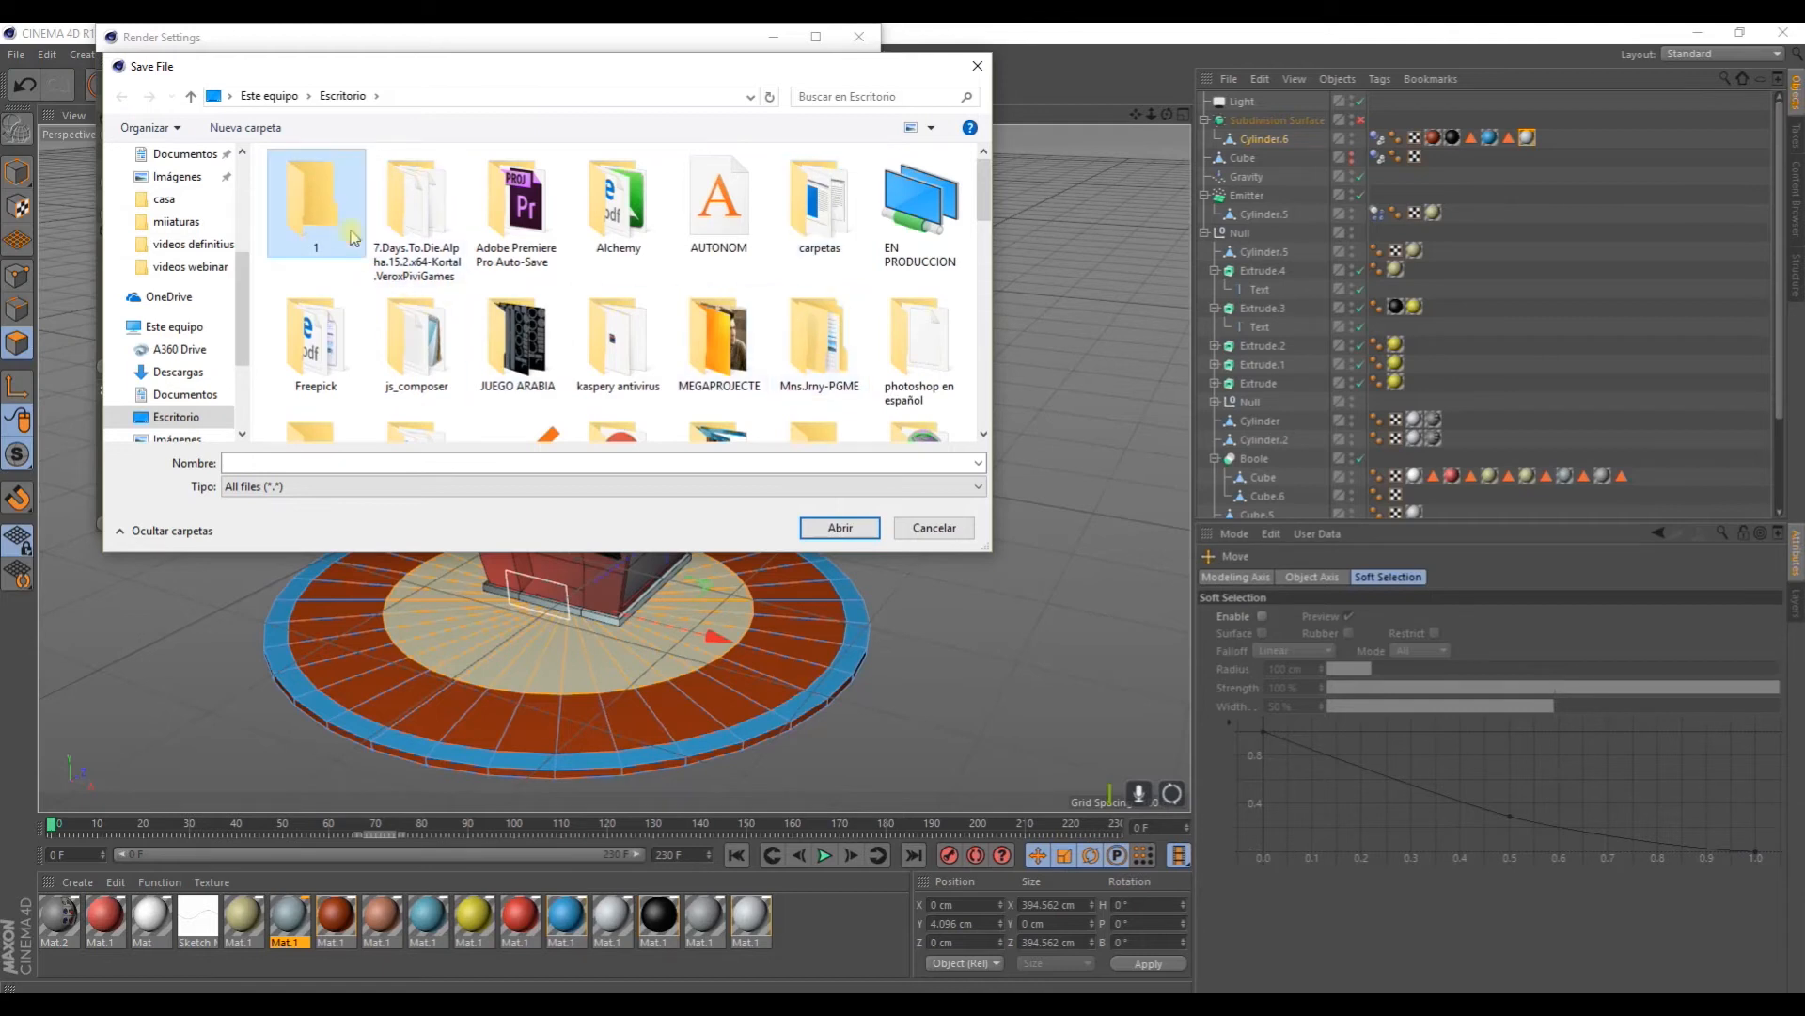
{"action": "left_click", "coordinate": [816, 527]}
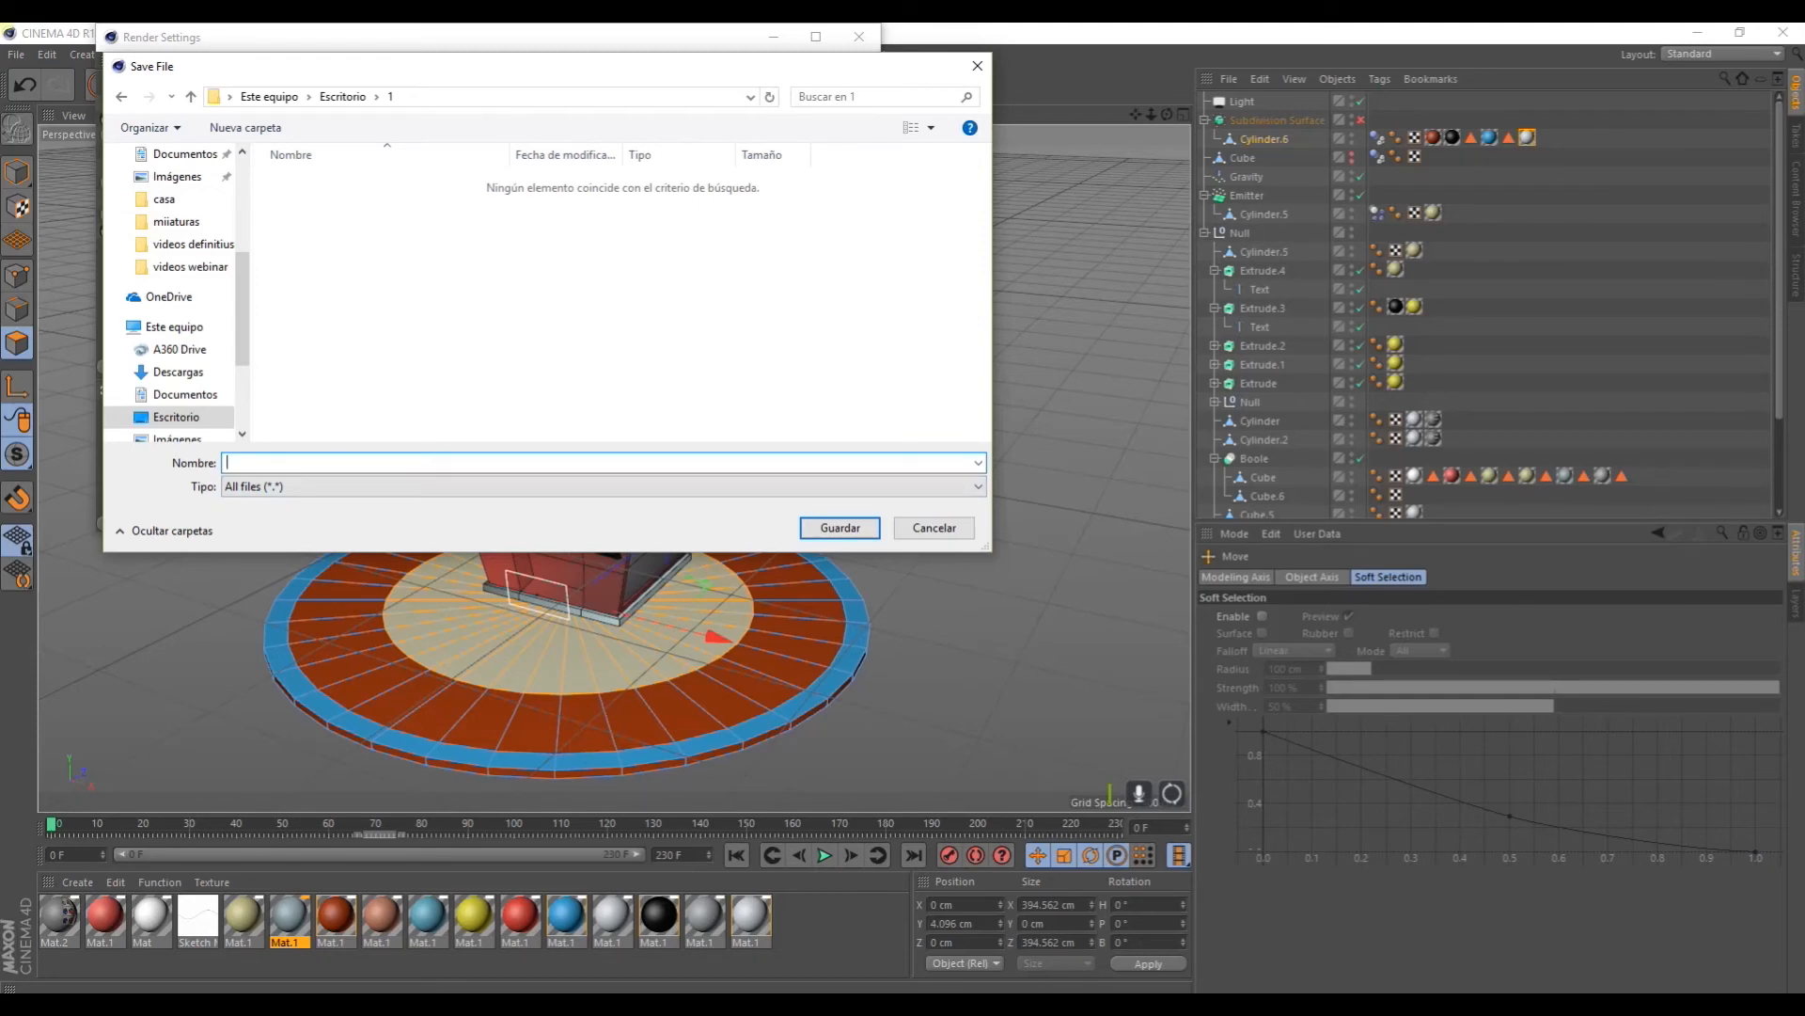
{"action": "left_click", "coordinate": [840, 528]}
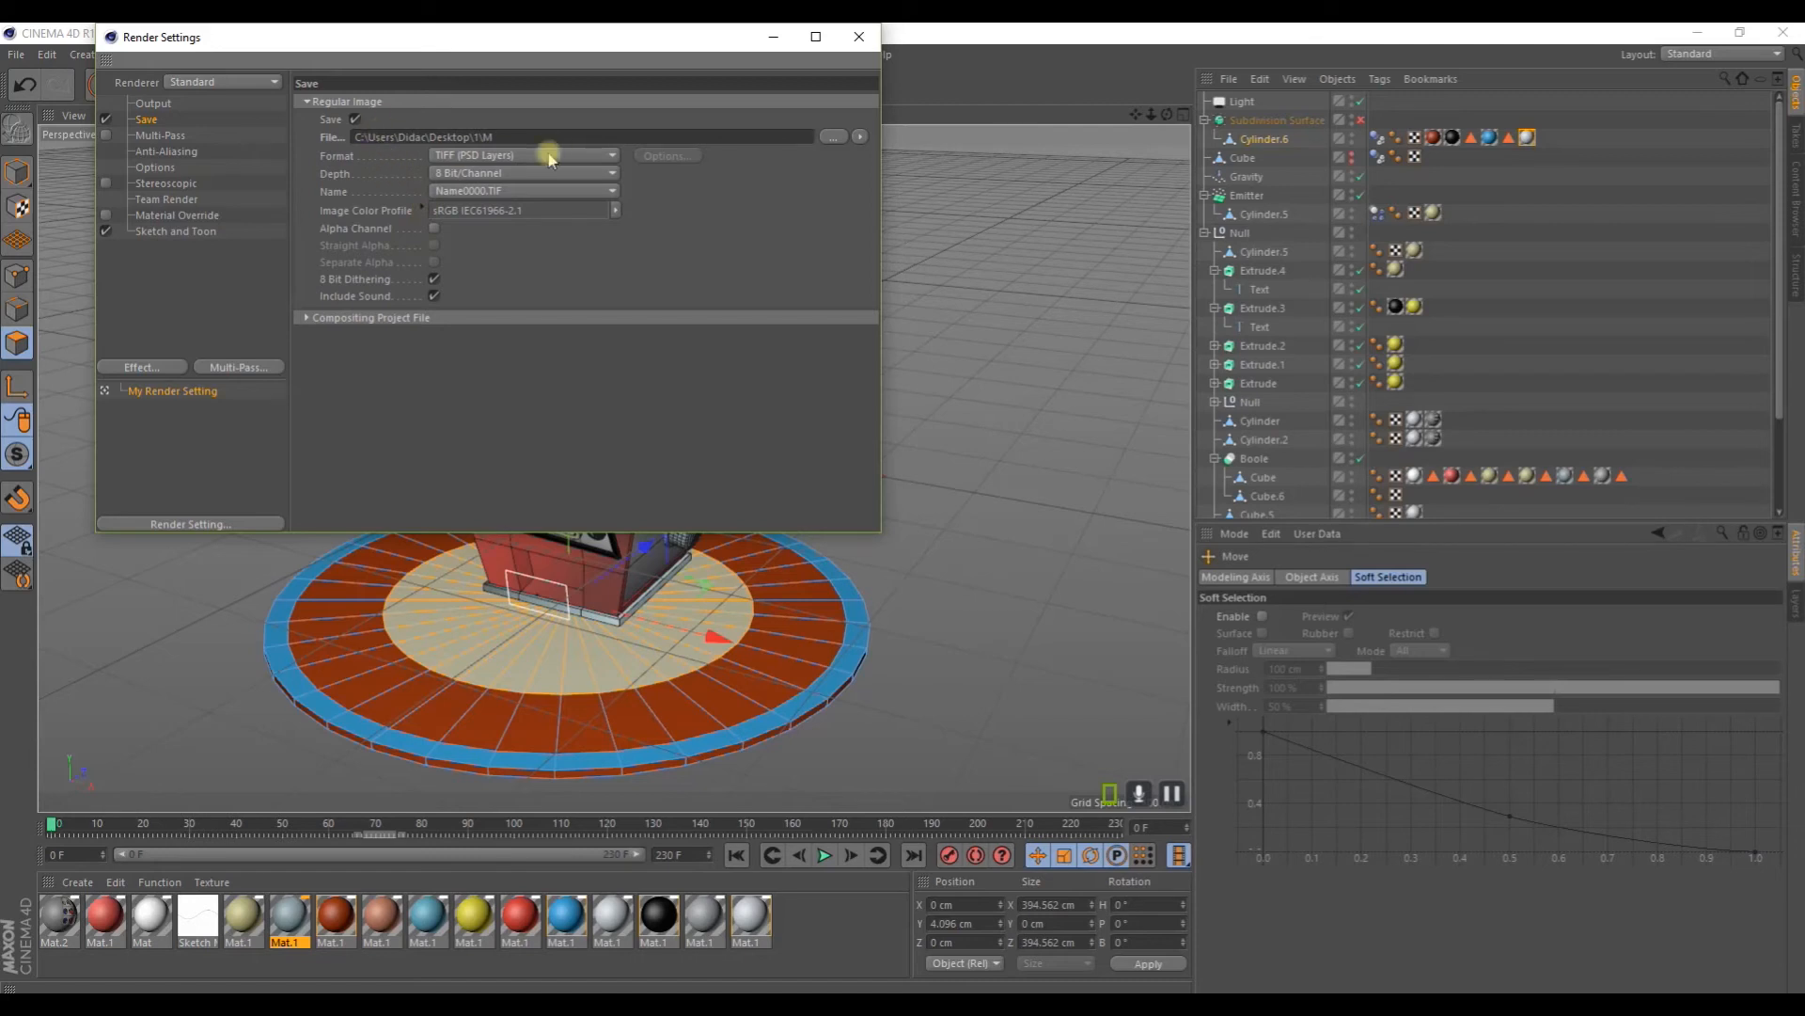
Step: Set the render output's frame range to All Frames
{"action": "left_click", "coordinate": [156, 106]}
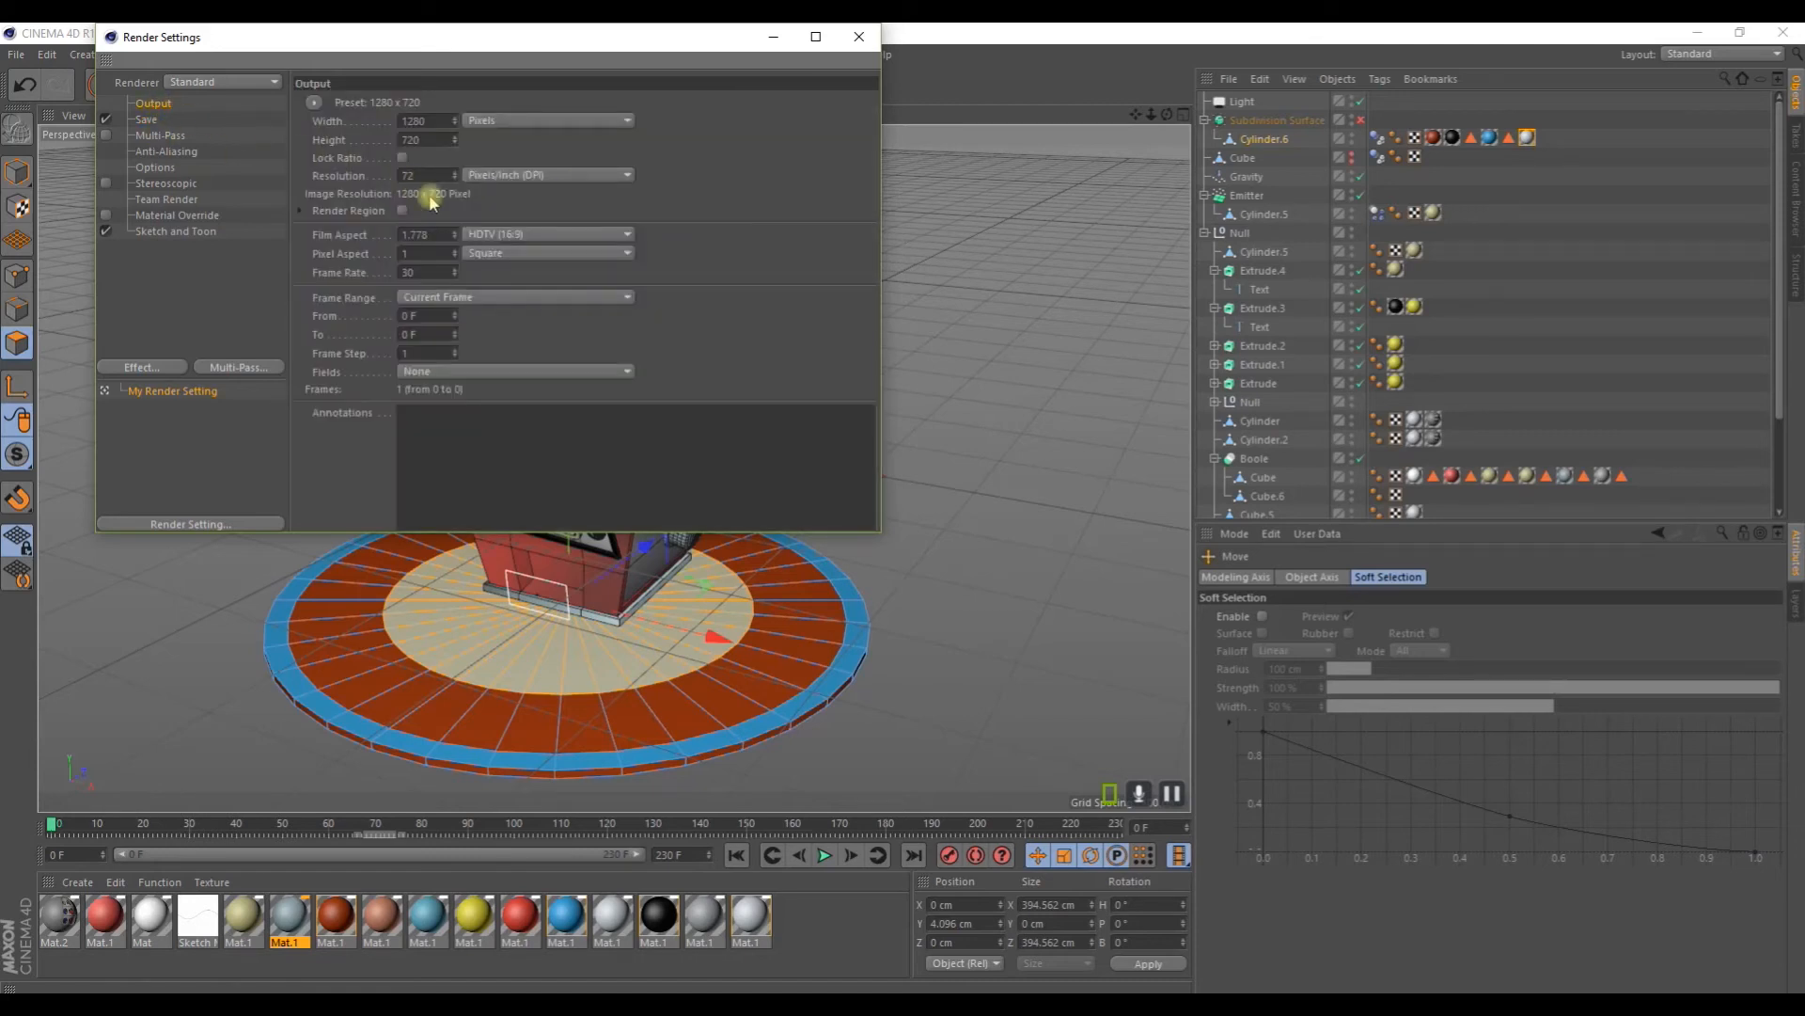
{"action": "left_click", "coordinate": [440, 299]}
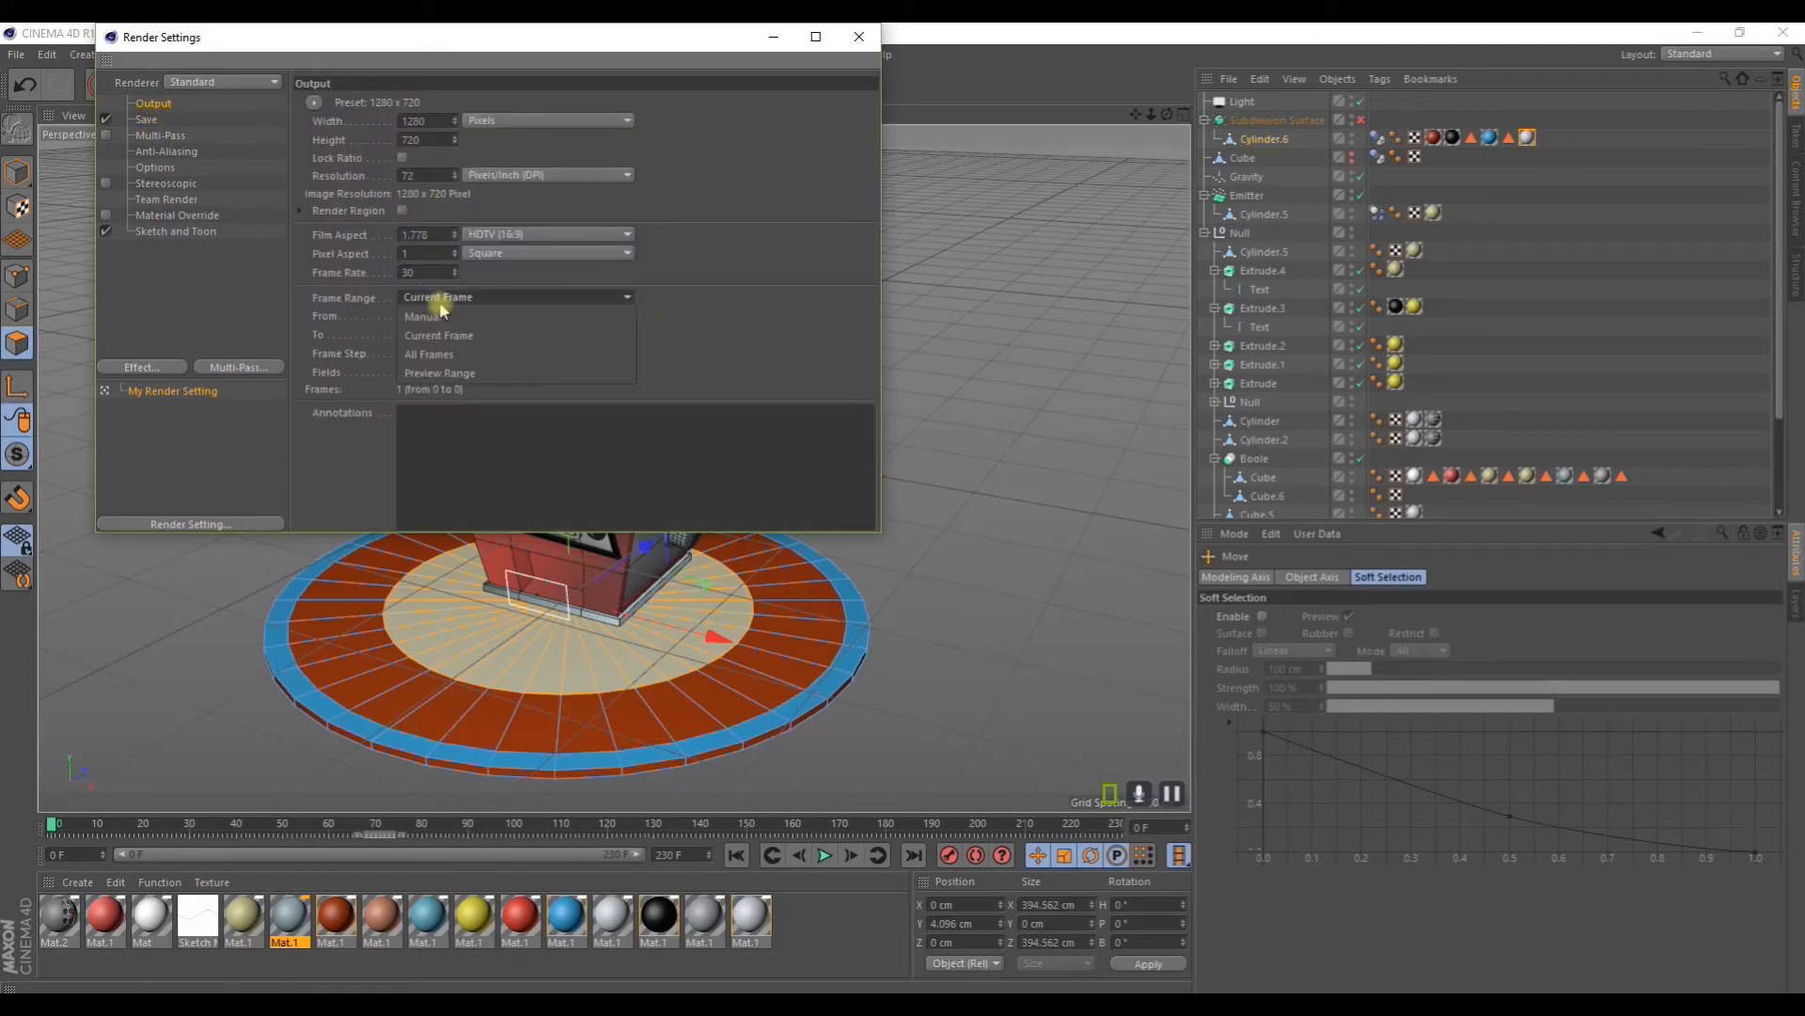
{"action": "left_click", "coordinate": [461, 355]}
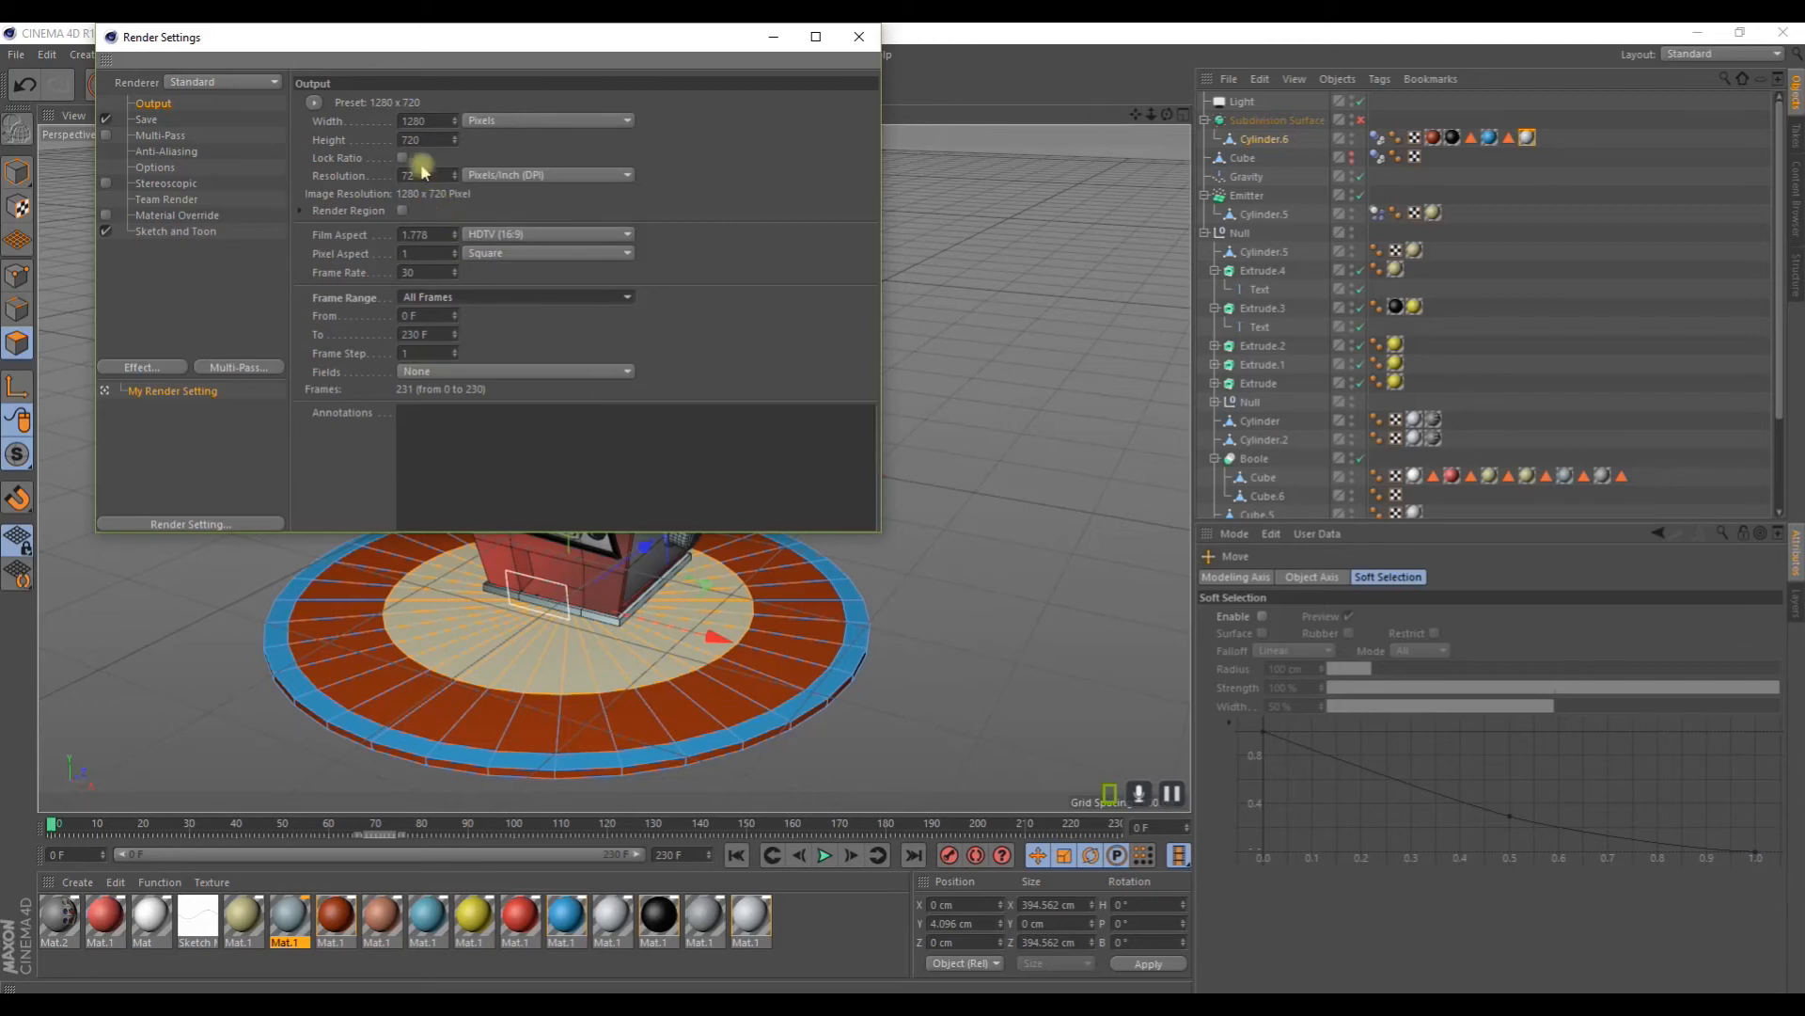
{"action": "left_click", "coordinate": [314, 106]}
{"action": "mouse_move", "coordinate": [324, 124]}
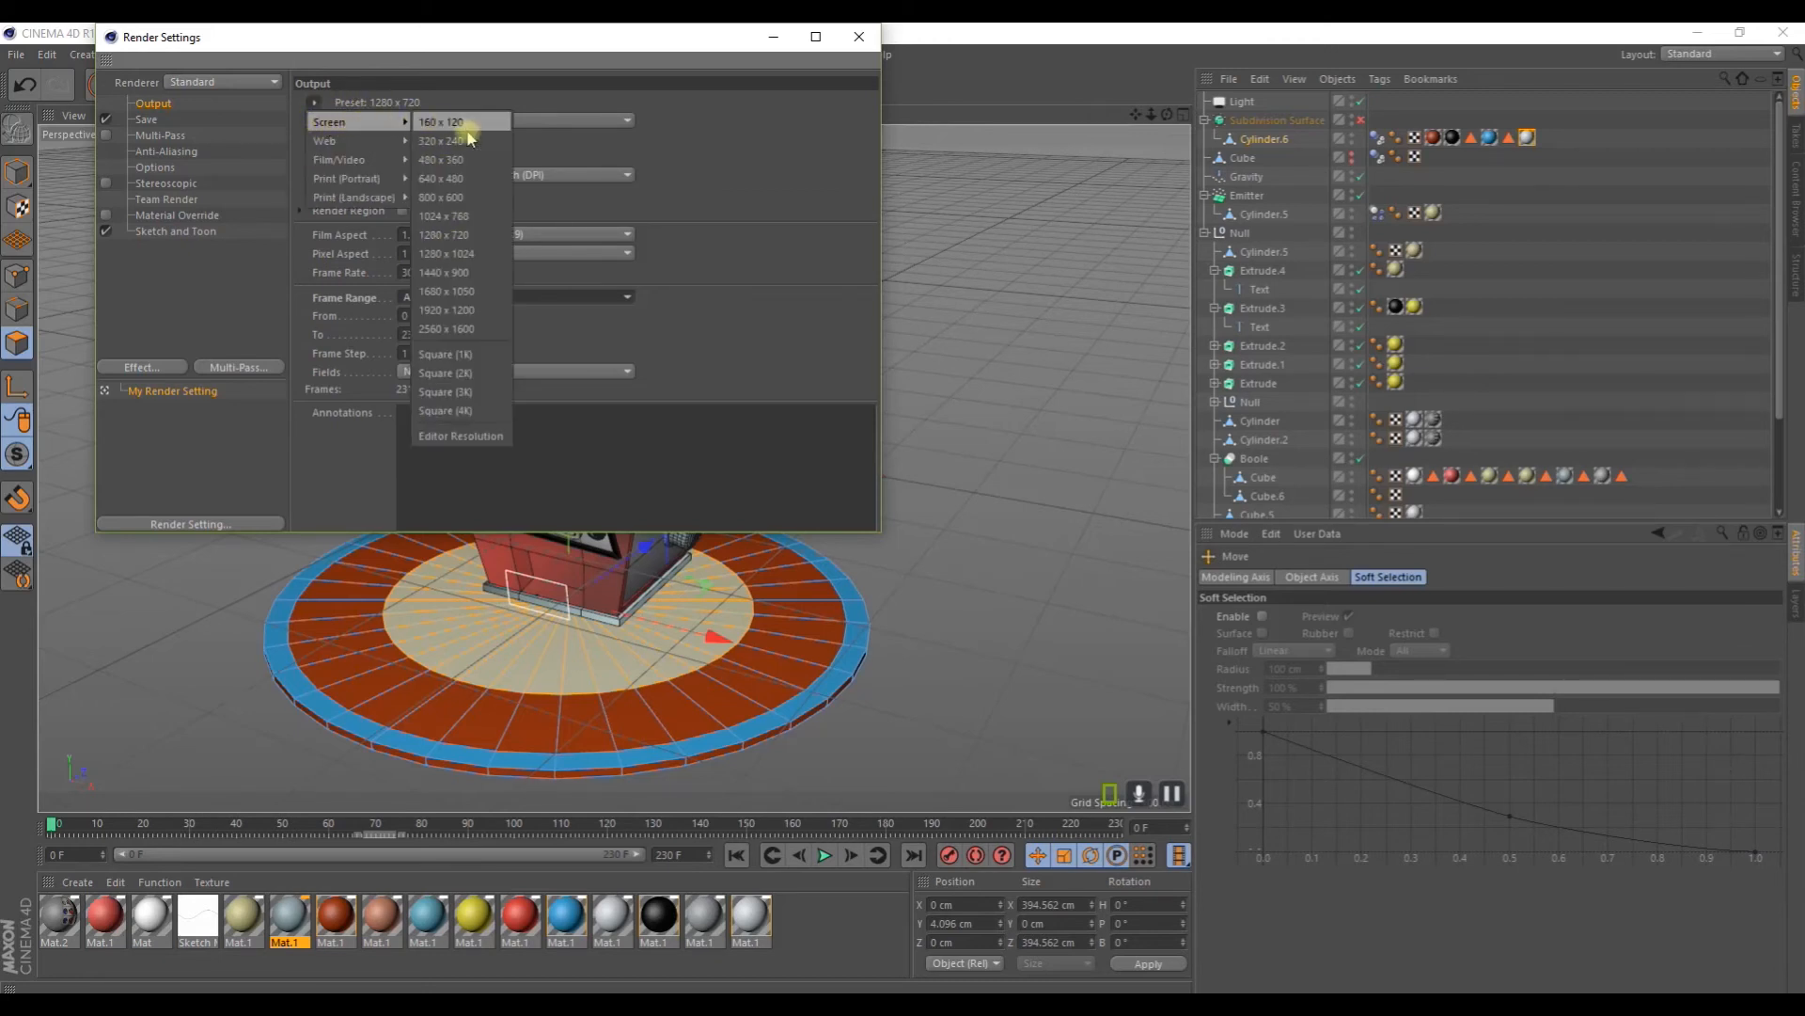
{"action": "left_click", "coordinate": [705, 151]}
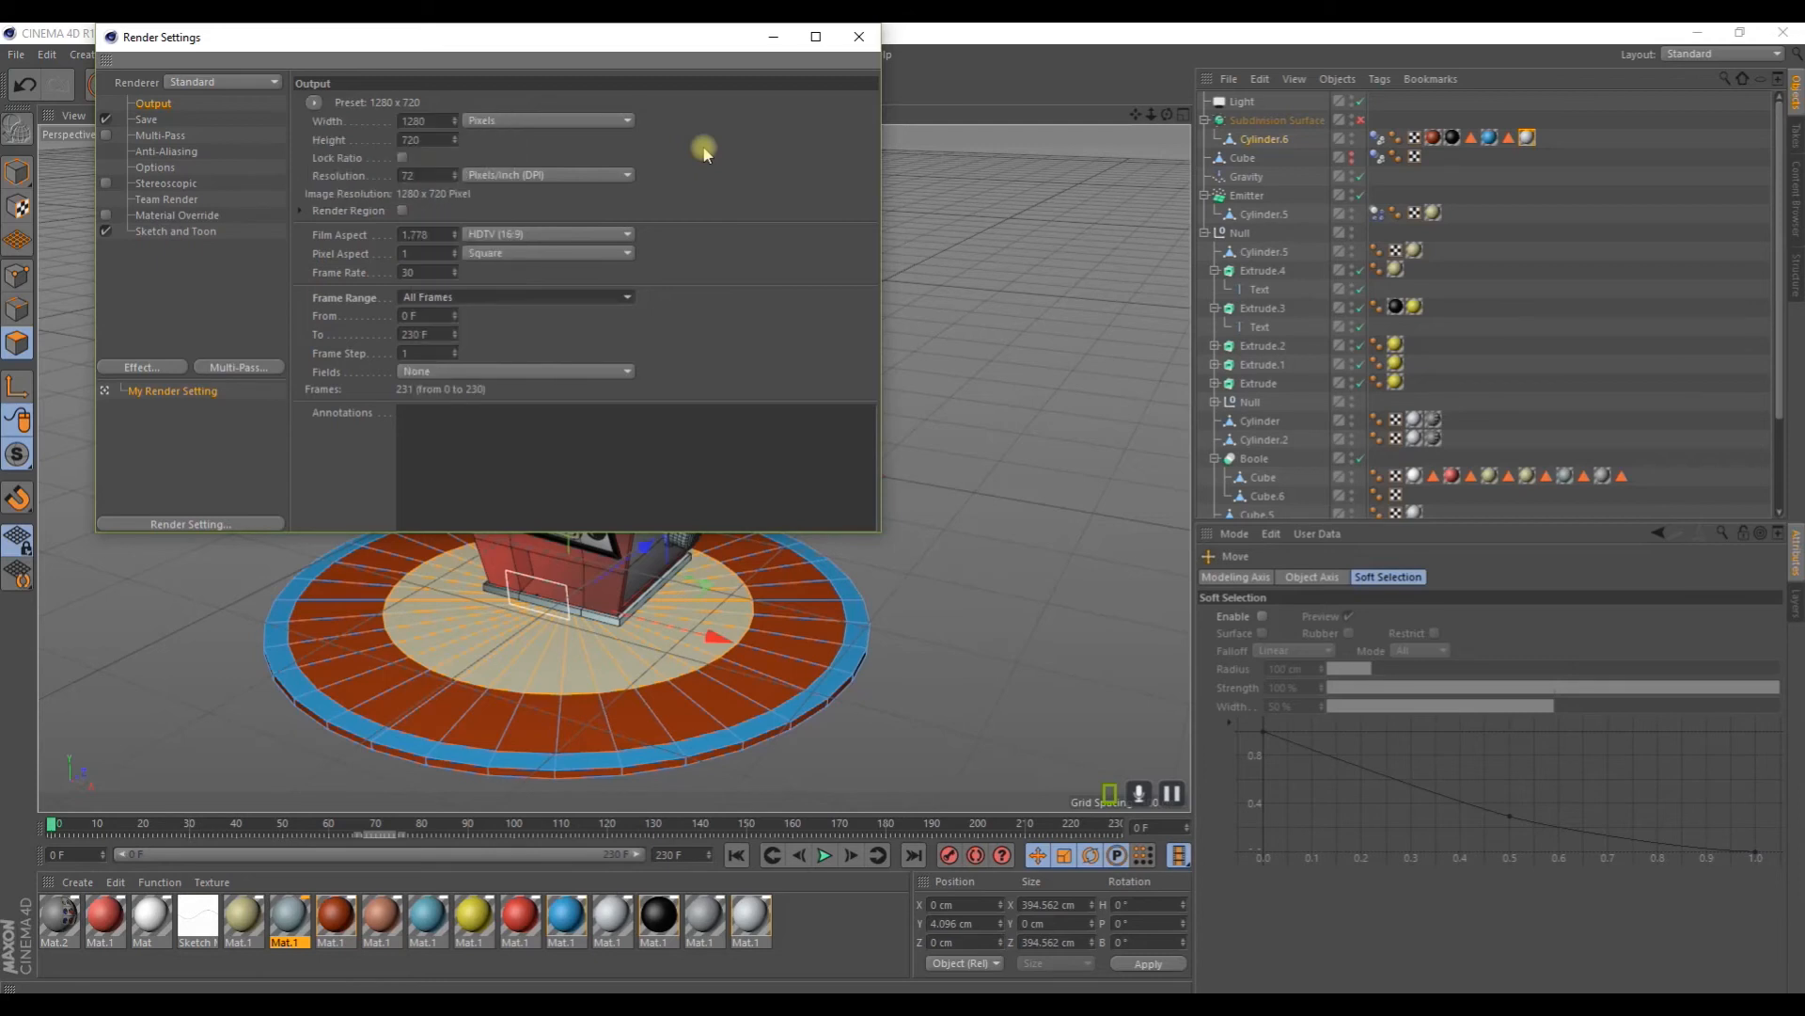
{"action": "left_click_drag", "start_coordinate": [545, 43], "coordinate": [672, 83]}
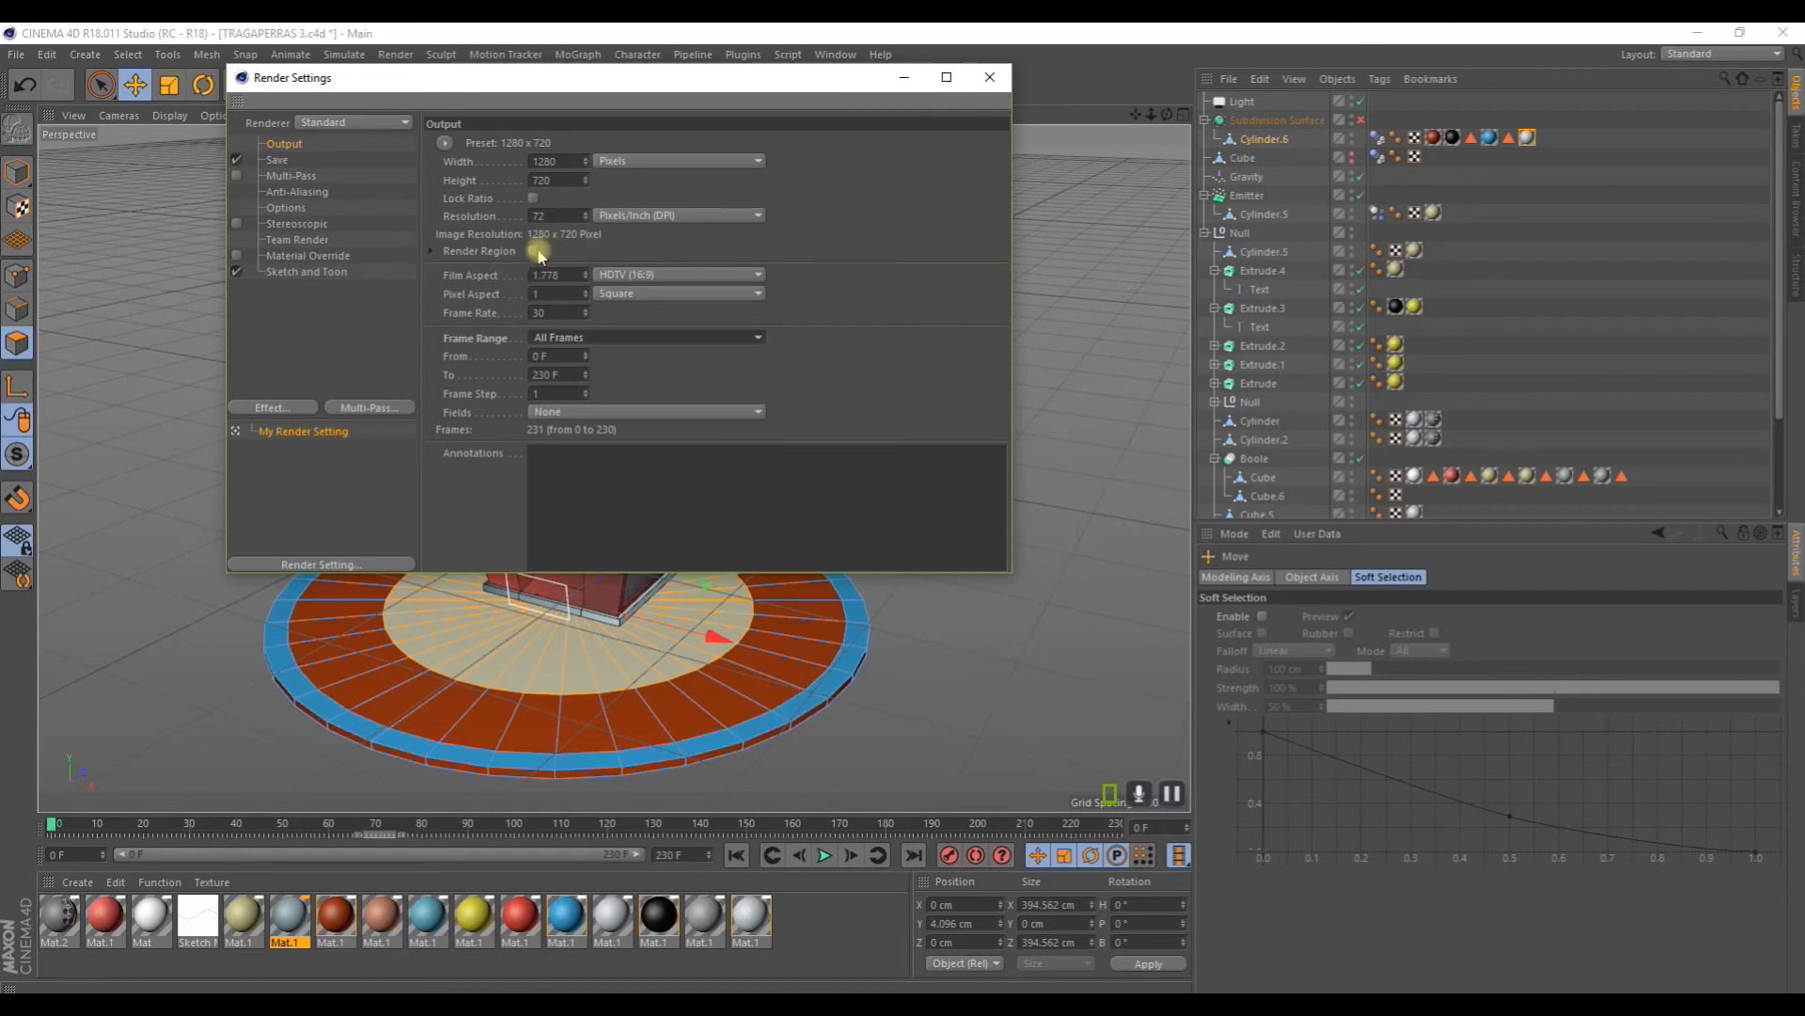
{"action": "left_click", "coordinate": [989, 77]}
Step: Apply the HDTV 1080 25 output preset followed by the 1280 x 720 screen preset, and close the render settings
{"action": "middle_click_drag", "start_coordinate": [614, 468], "coordinate": [614, 462], "text": "alt"}
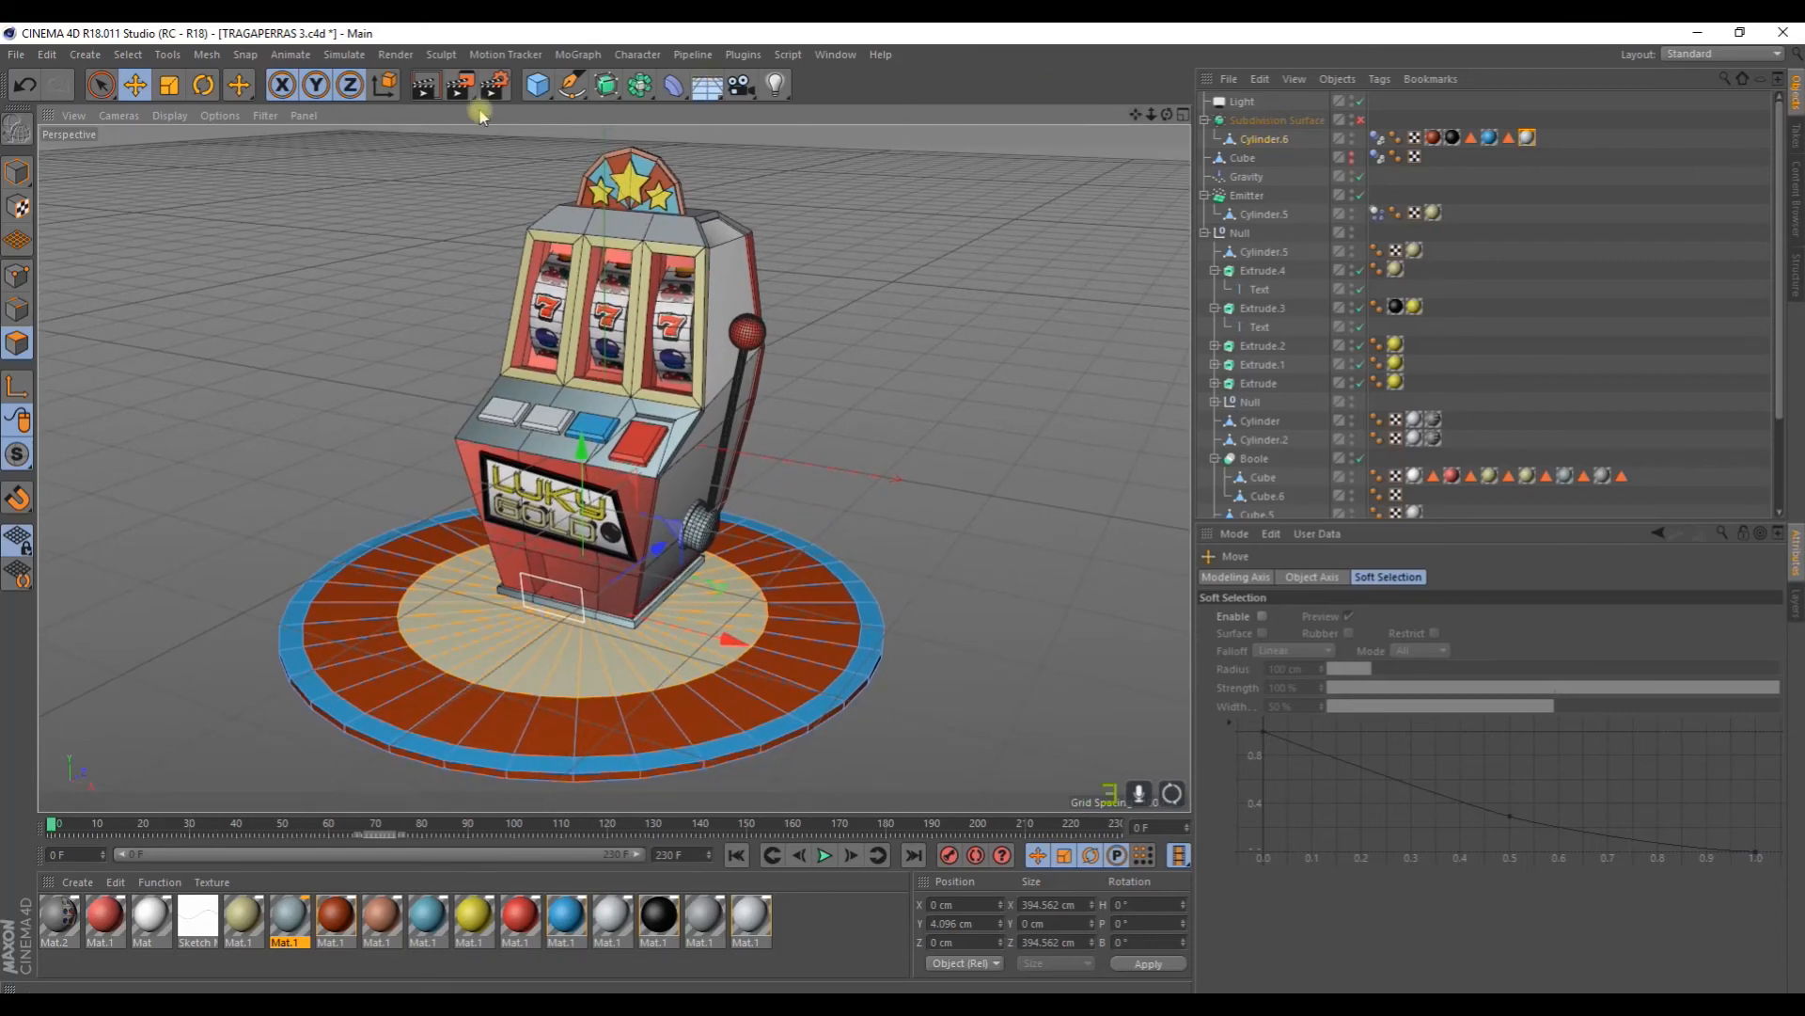
{"action": "left_click", "coordinate": [495, 85]}
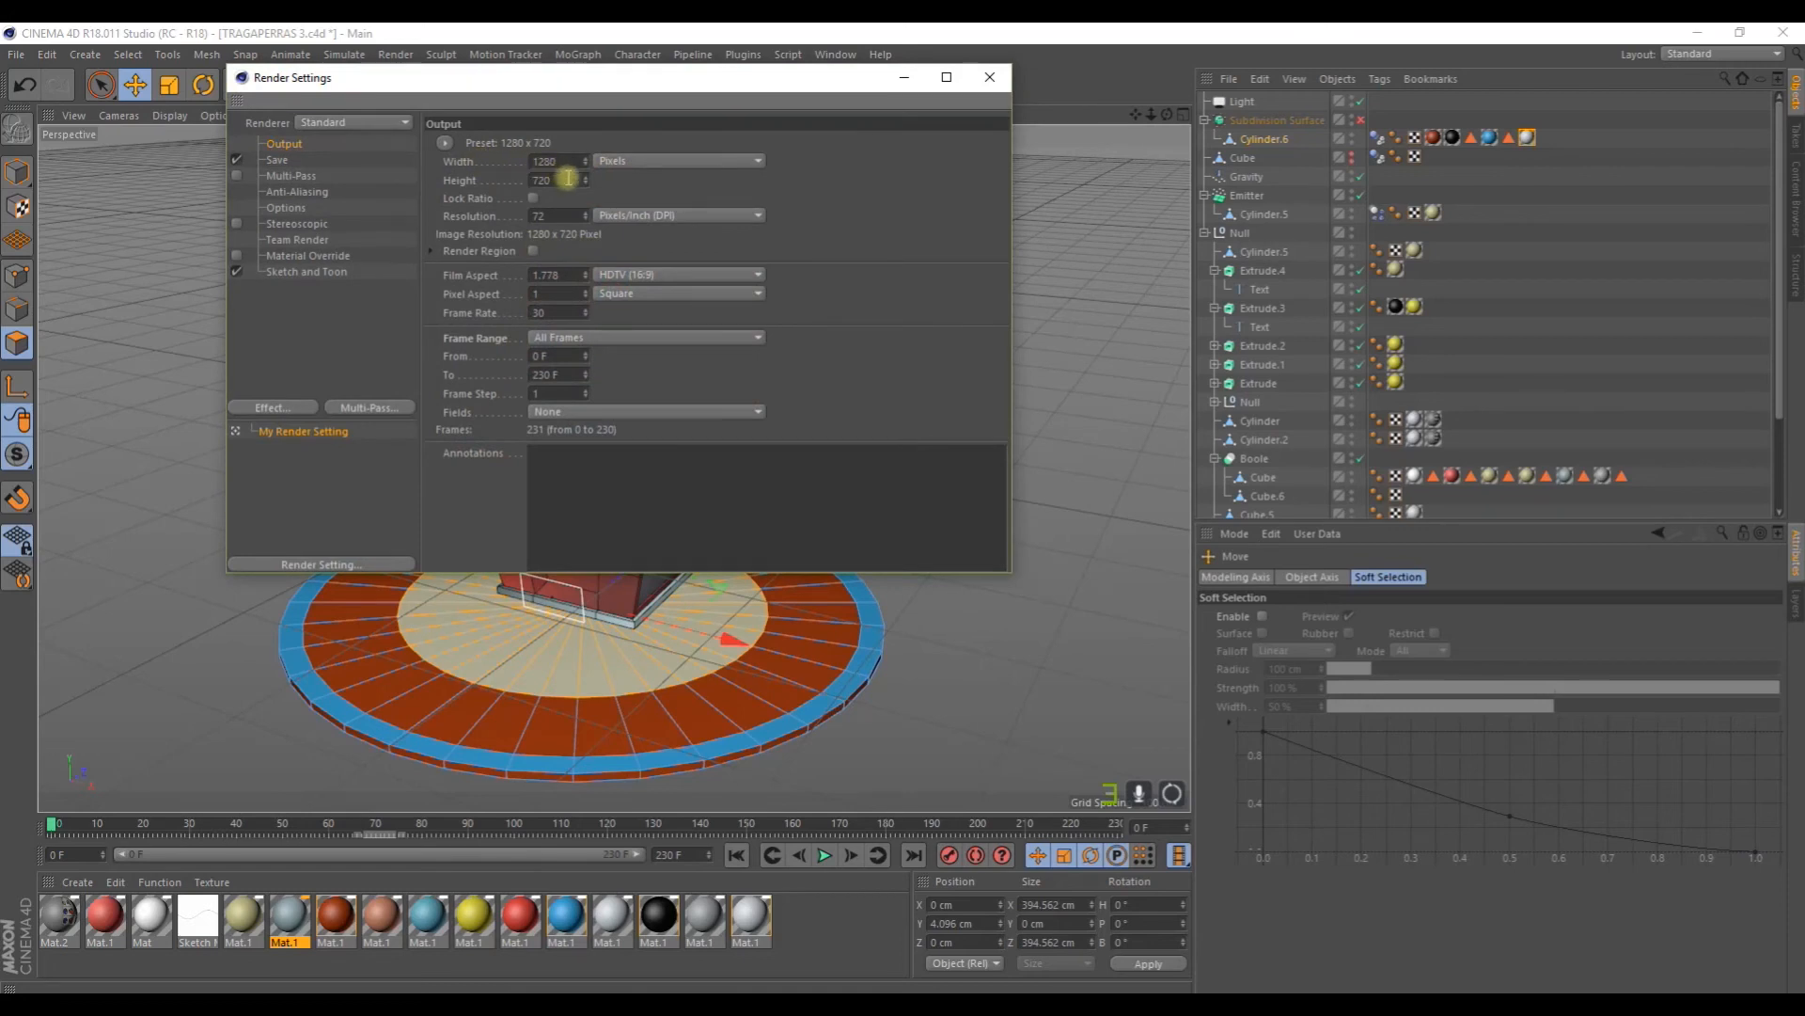
{"action": "left_click", "coordinate": [638, 161]}
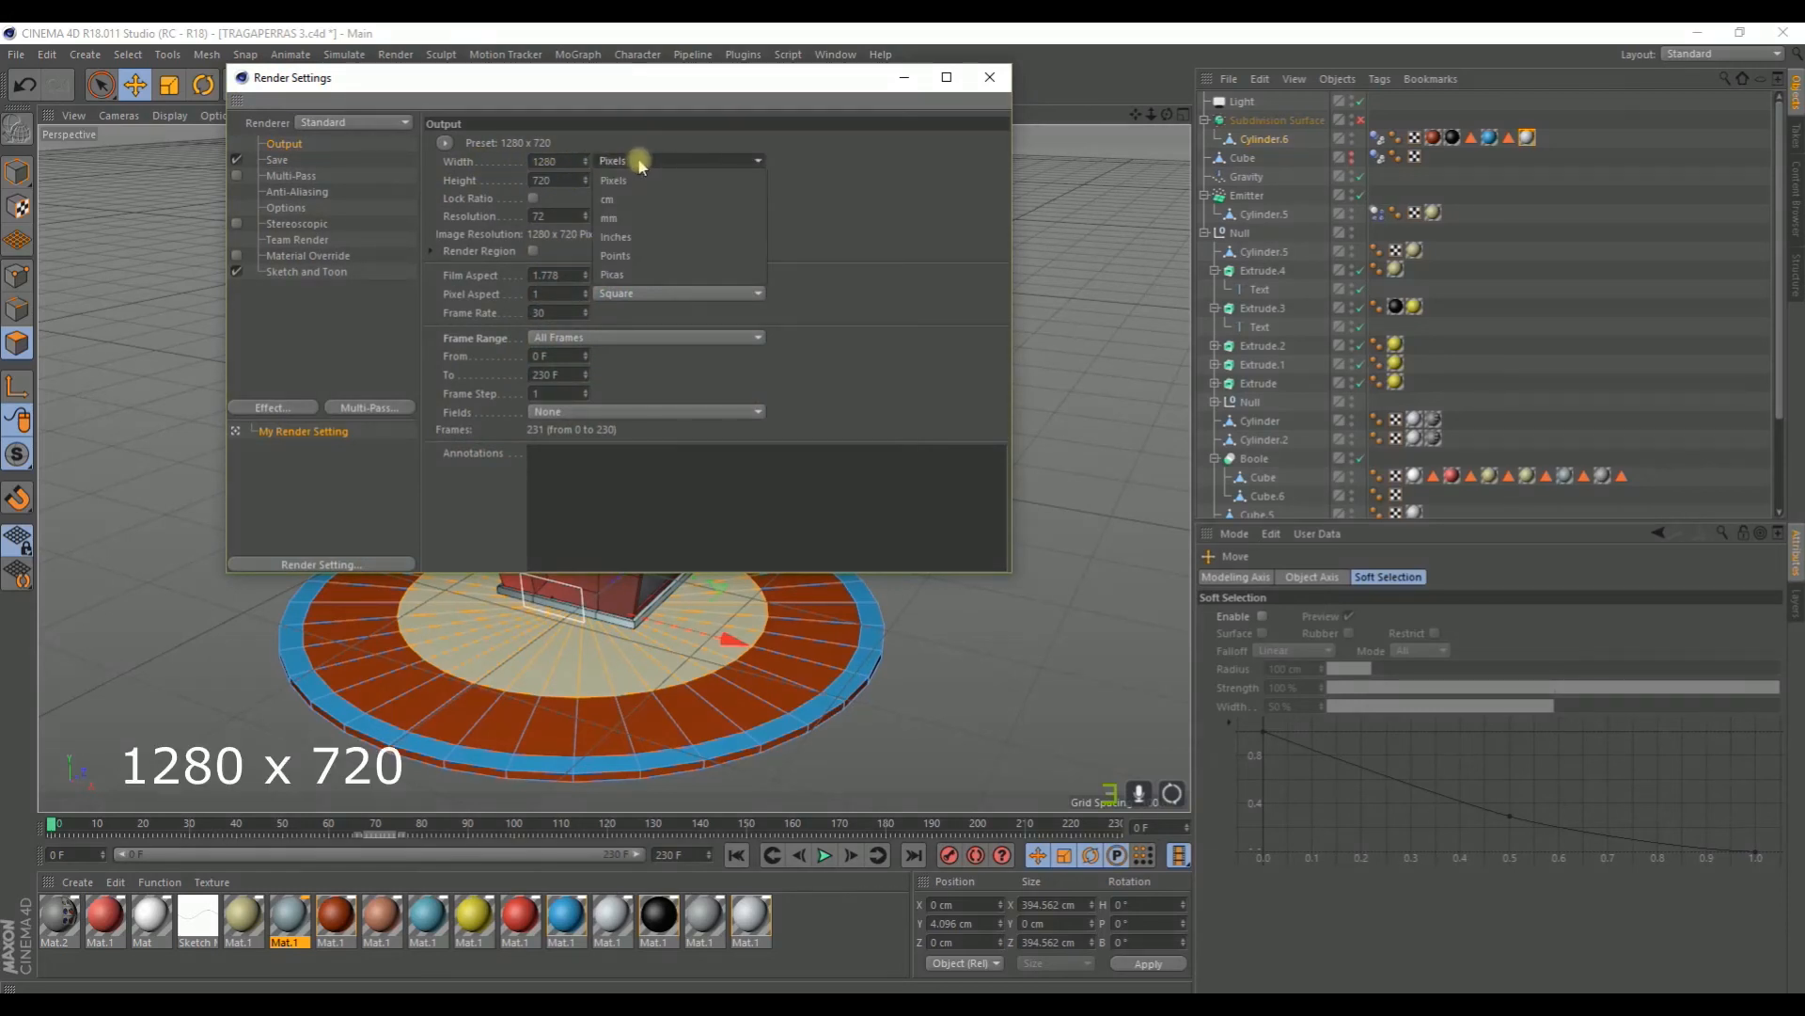
{"action": "left_click", "coordinate": [445, 148]}
{"action": "left_click", "coordinate": [445, 146]}
{"action": "mouse_move", "coordinate": [487, 165]}
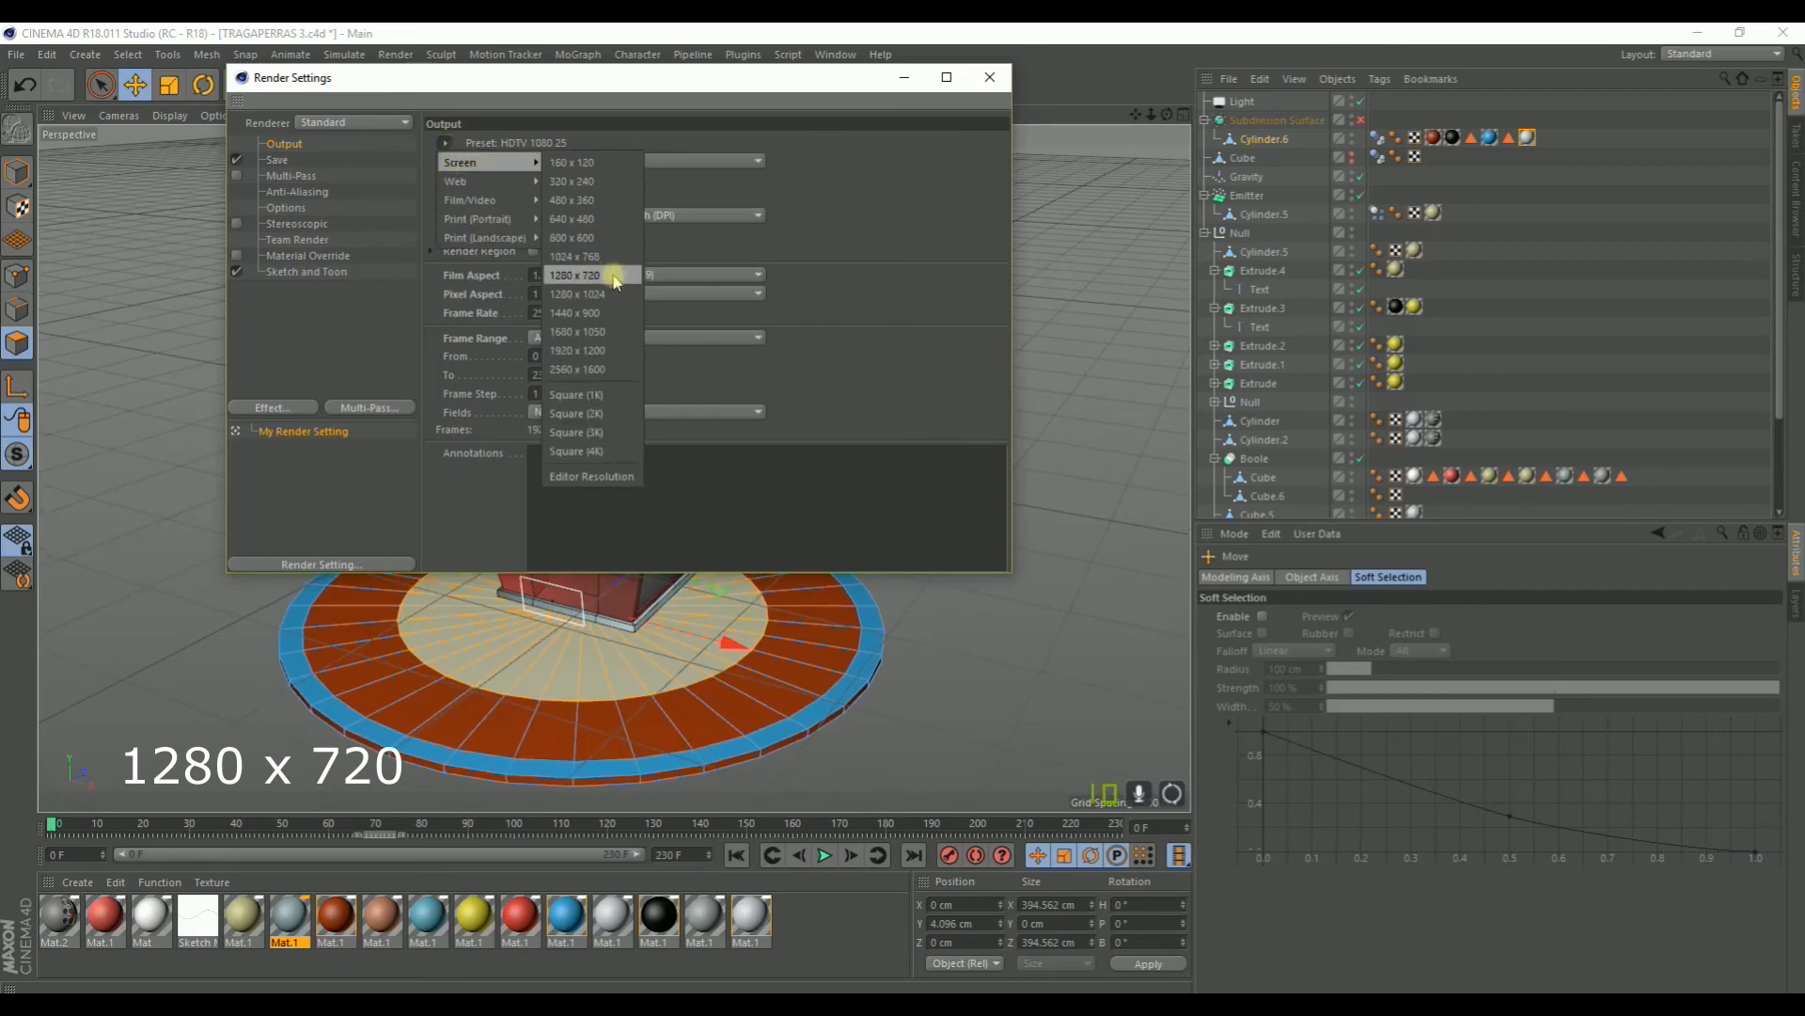
{"action": "left_click", "coordinate": [615, 276]}
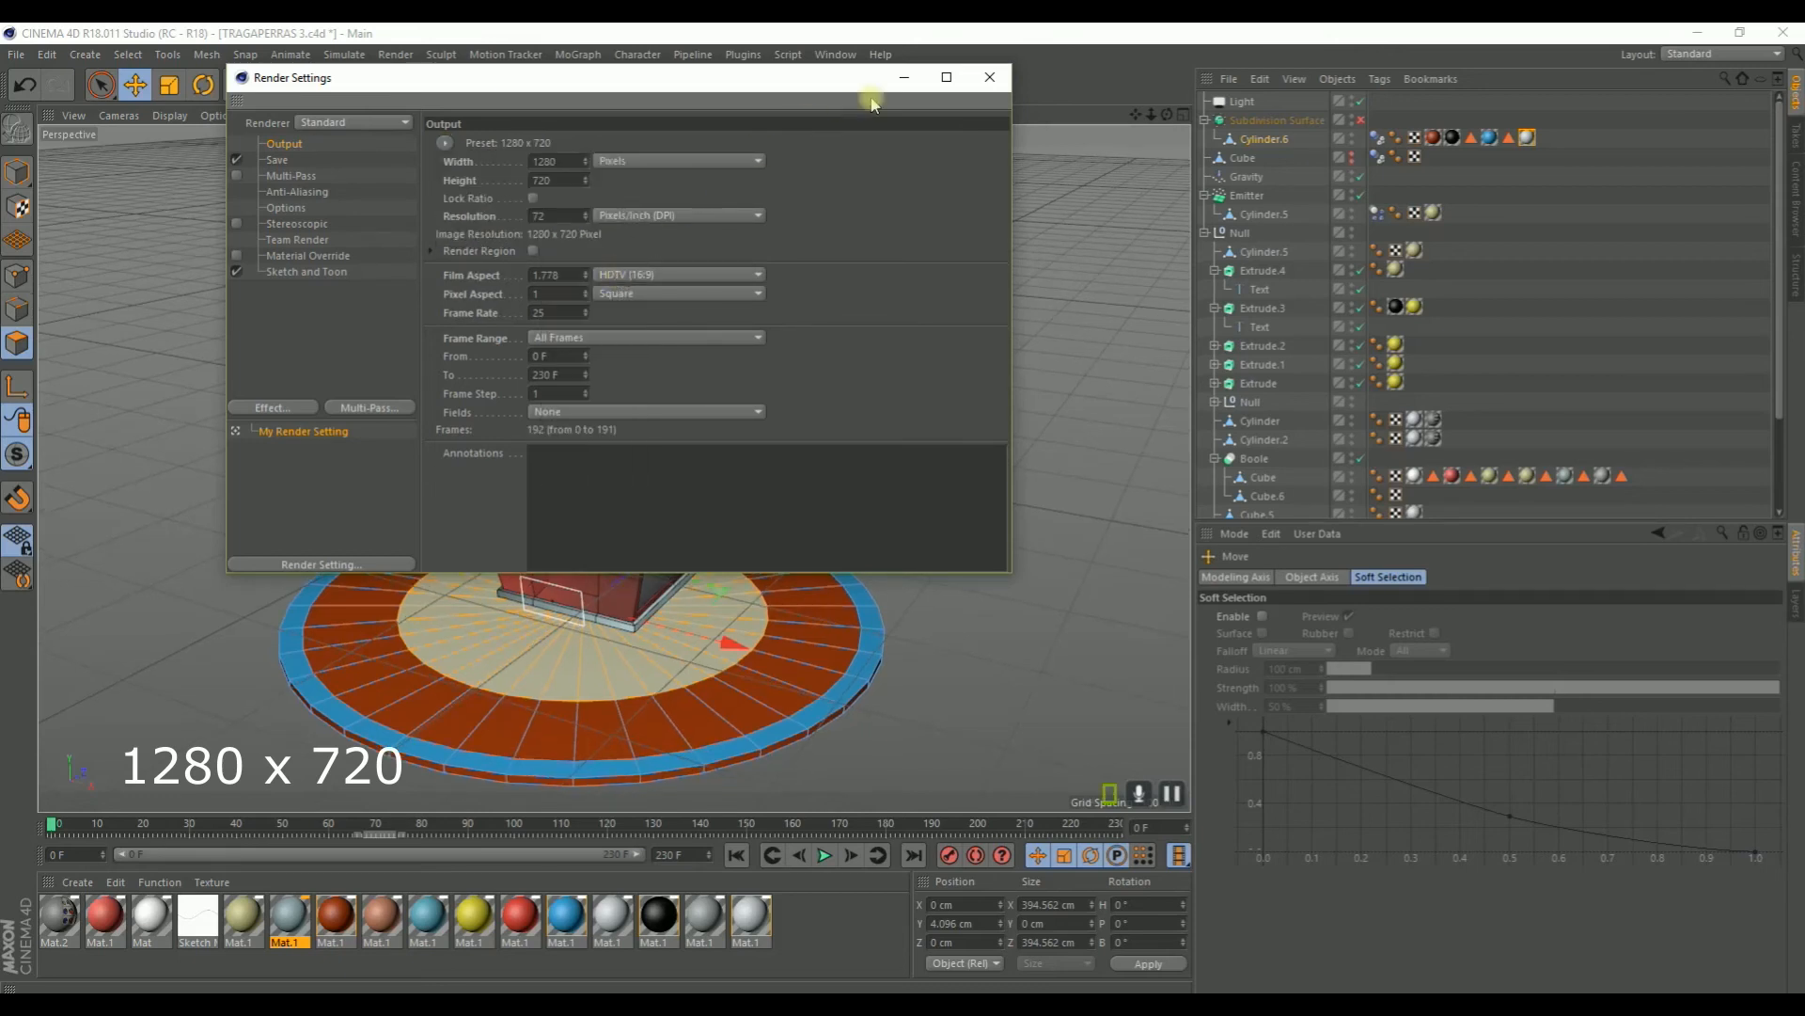
{"action": "left_click", "coordinate": [990, 77]}
Step: Render the animation to the Picture Viewer and maximize the viewer to follow the first frame
{"action": "mouse_move", "coordinate": [1136, 115]}
{"action": "left_mouse_down"}
{"action": "mouse_move", "coordinate": [1138, 142]}
{"action": "mouse_move", "coordinate": [1139, 112]}
{"action": "left_mouse_up"}
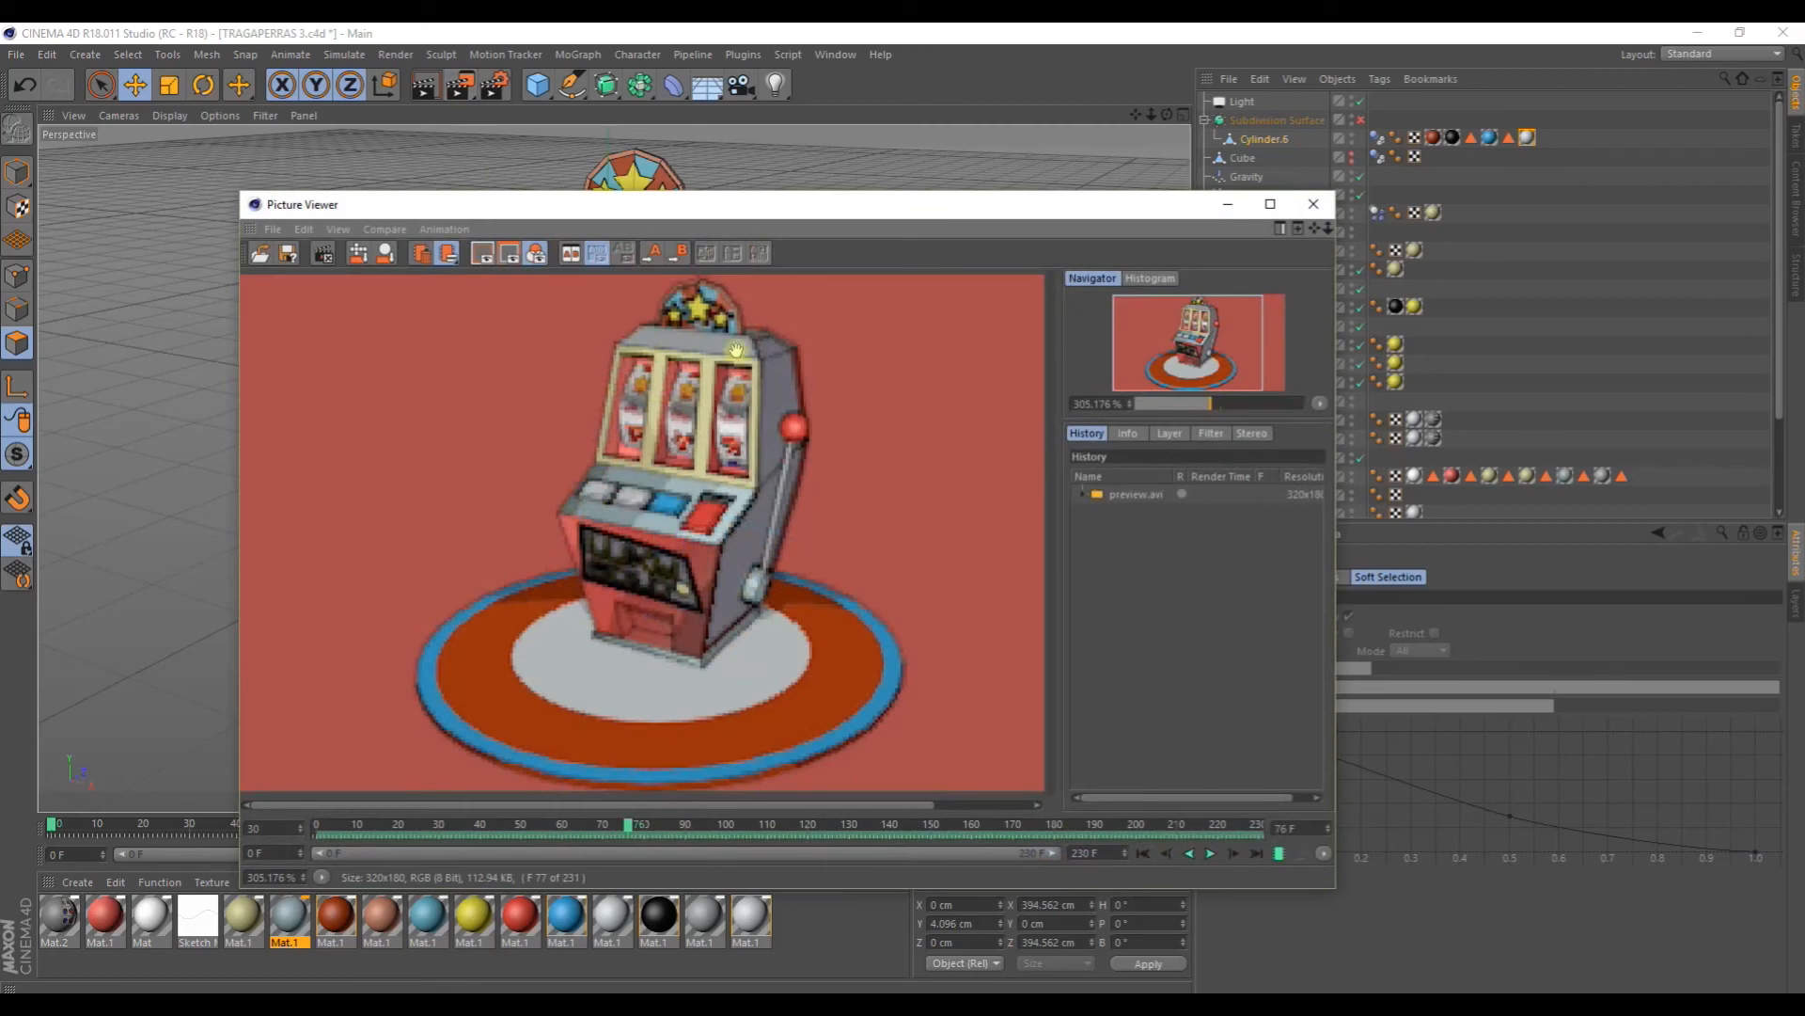
{"action": "left_click", "coordinate": [1267, 203]}
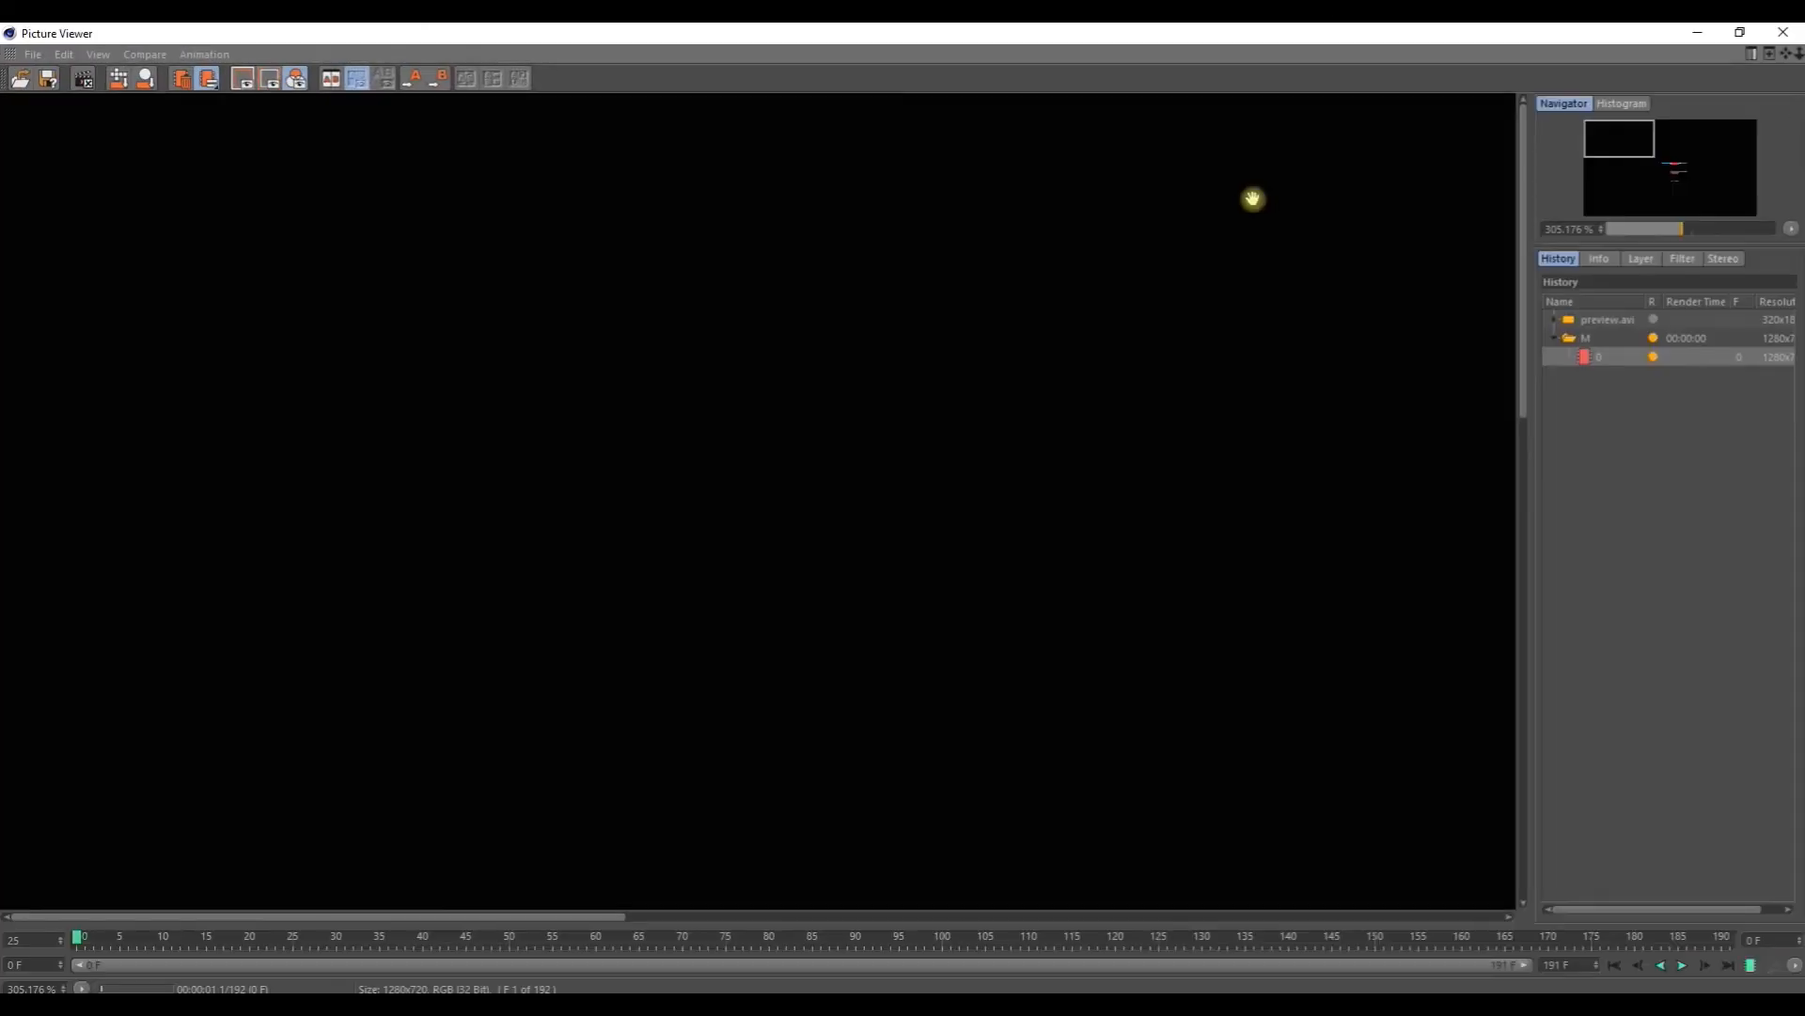
{"action": "scroll", "coordinate": [939, 367], "scroll_direction": "down", "scroll_amount": 5}
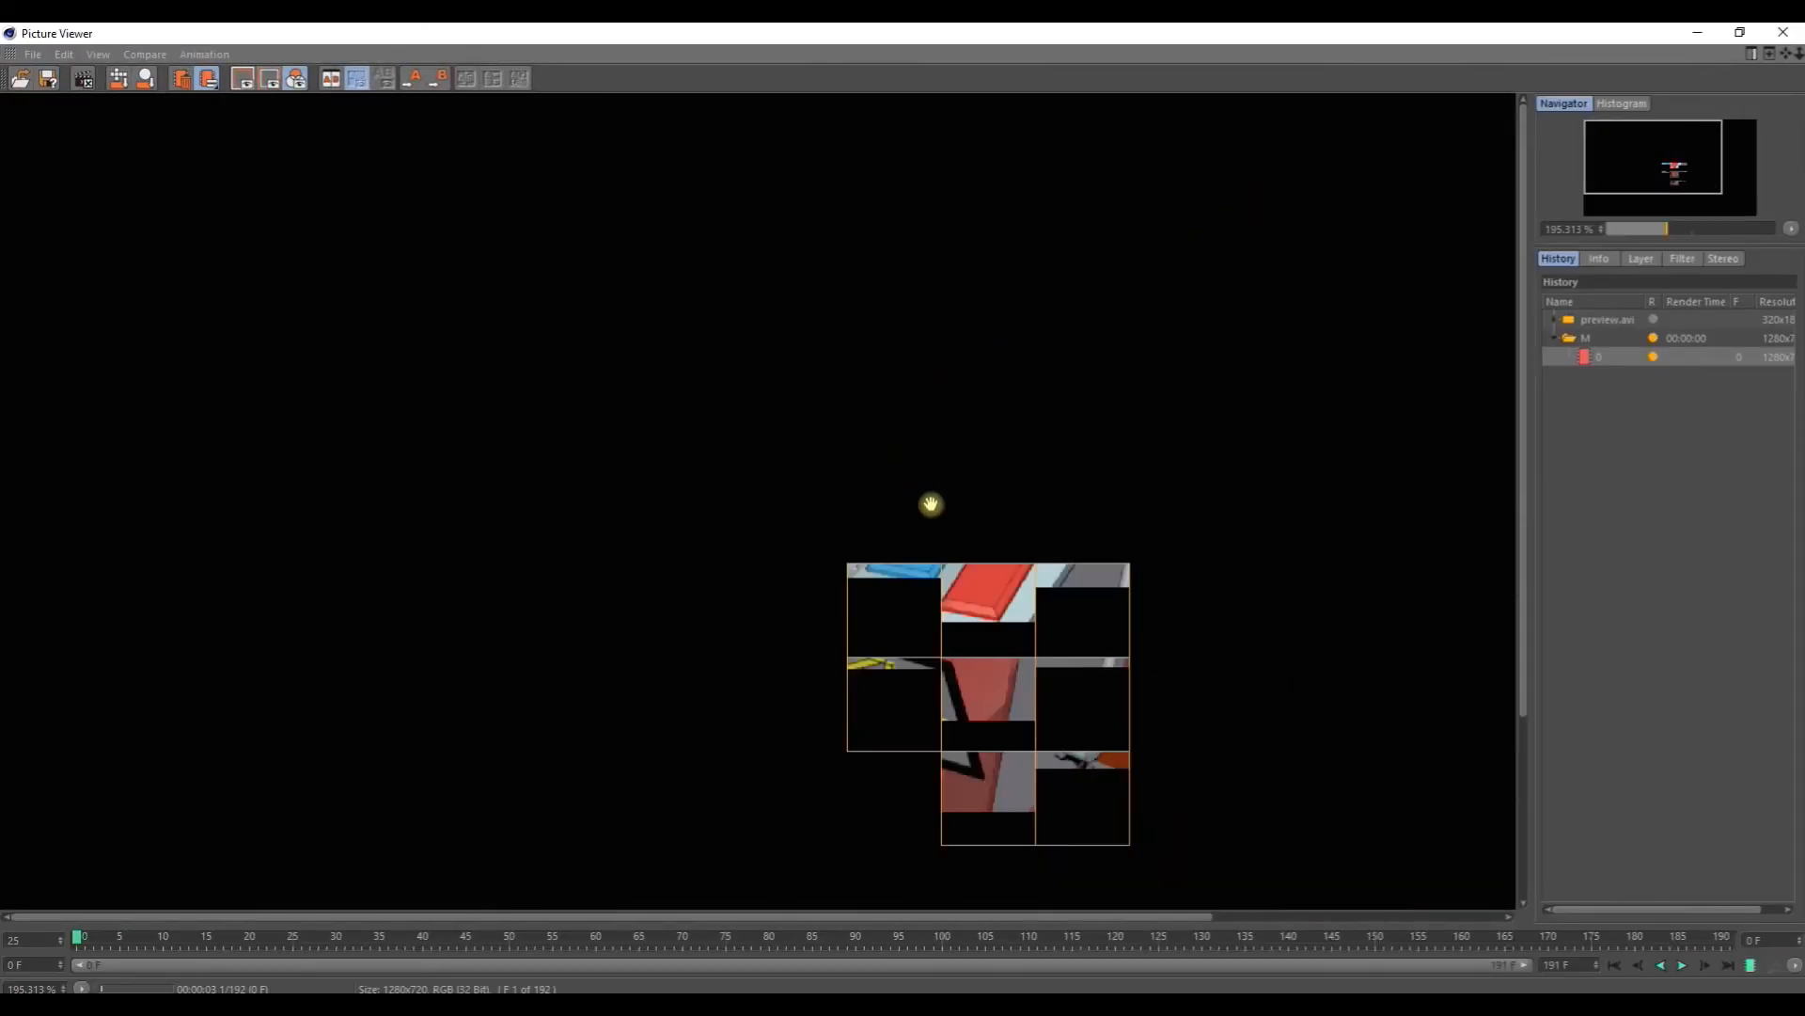
{"action": "scroll", "coordinate": [788, 534], "scroll_direction": "up", "scroll_amount": 2}
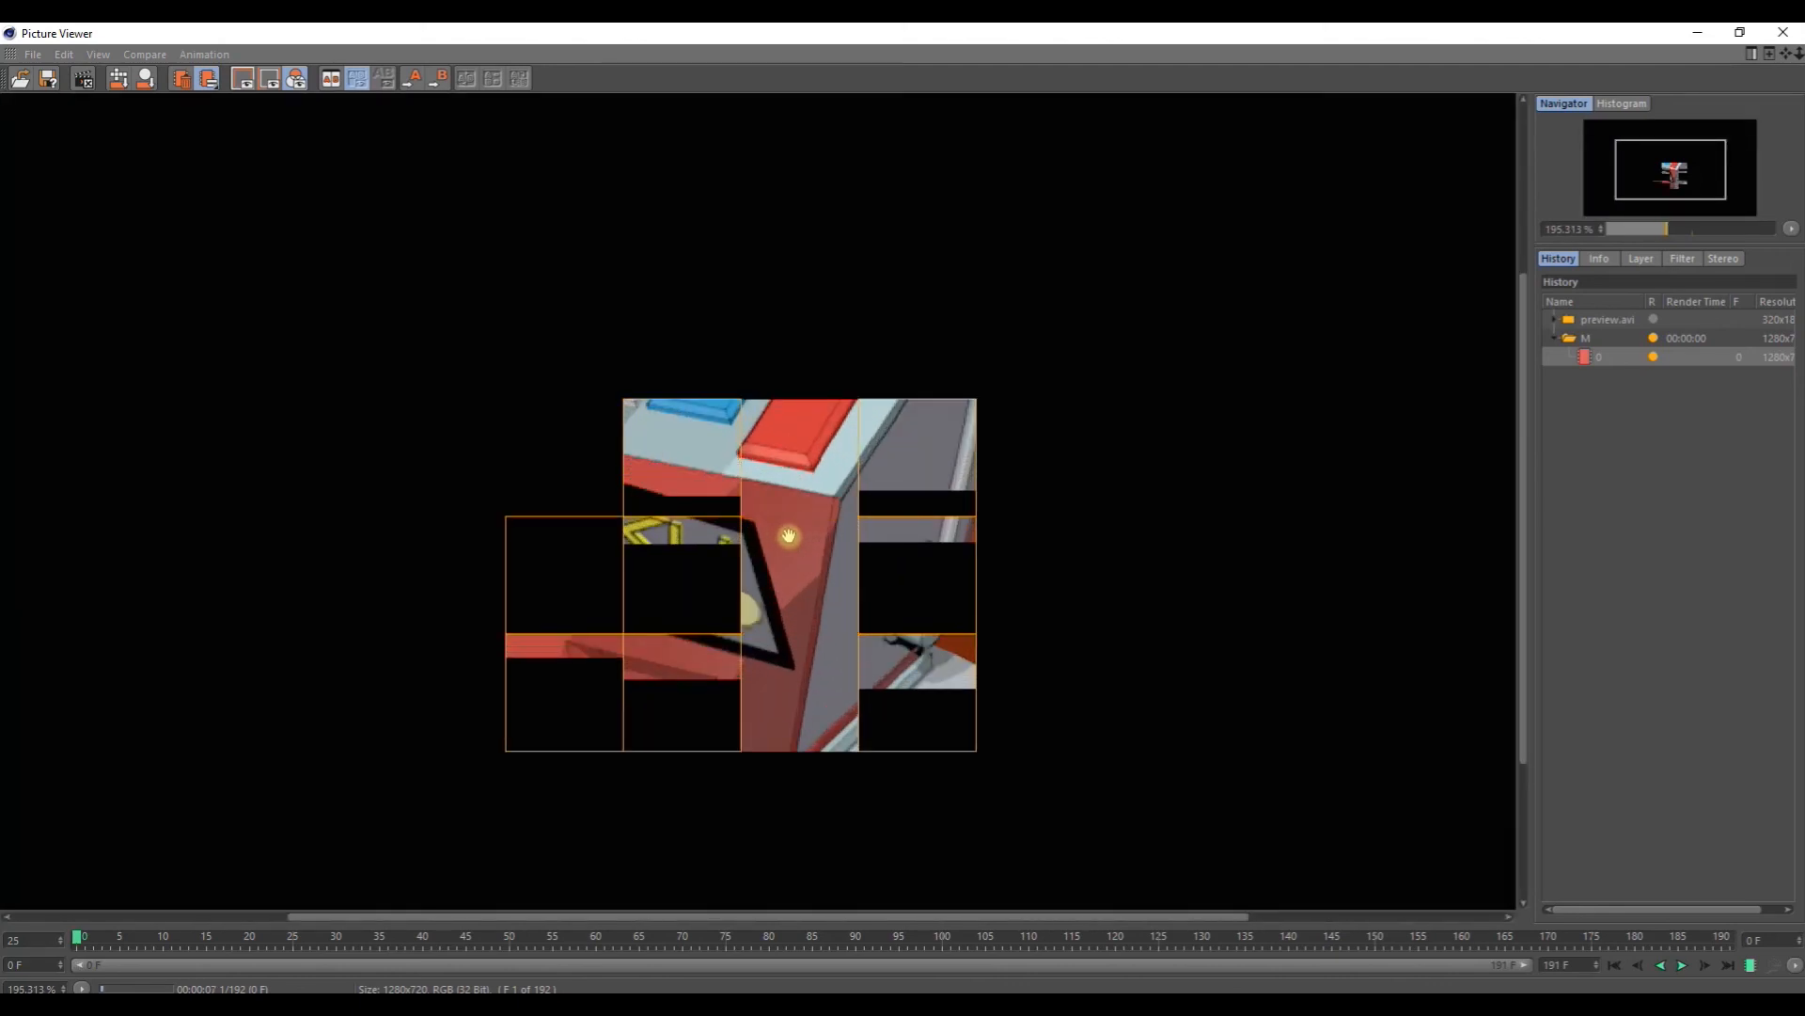
{"action": "scroll", "coordinate": [788, 534], "scroll_direction": "down", "scroll_amount": 2}
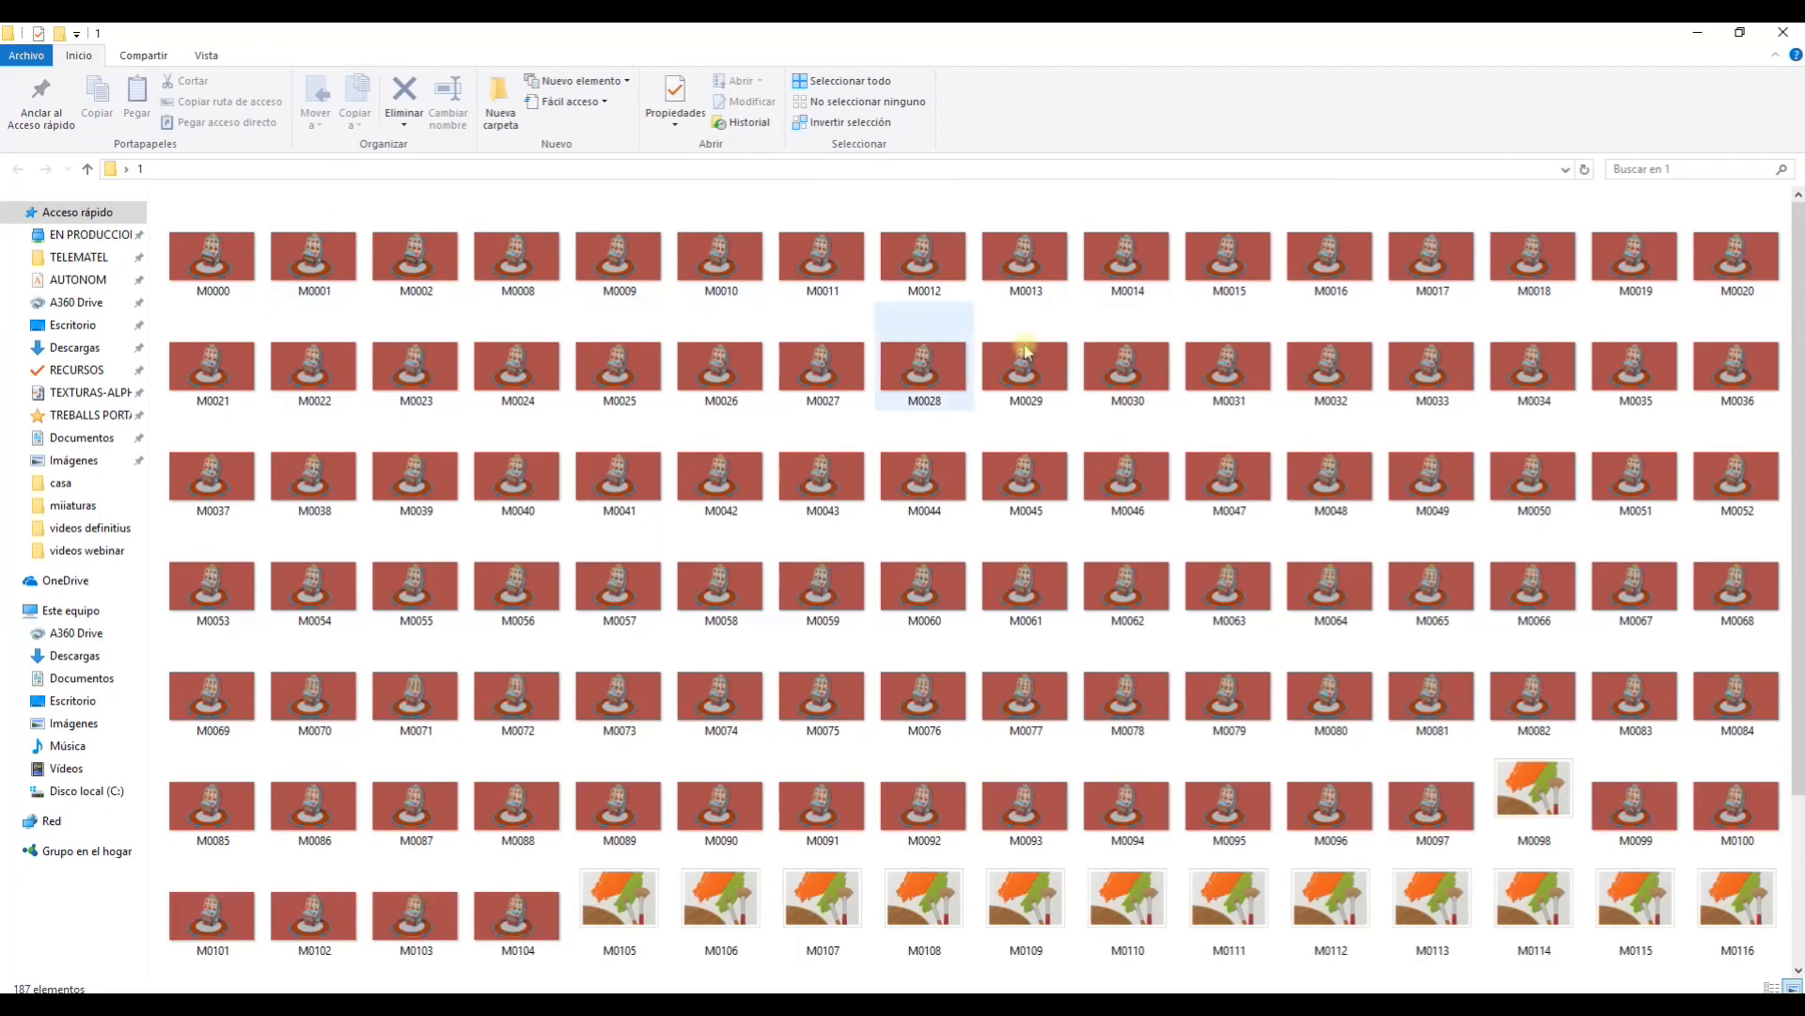
Step: Look through the rendered M image sequence in folder 1 in File Explorer
{"action": "scroll", "coordinate": [658, 598], "scroll_direction": "down", "scroll_amount": 5}
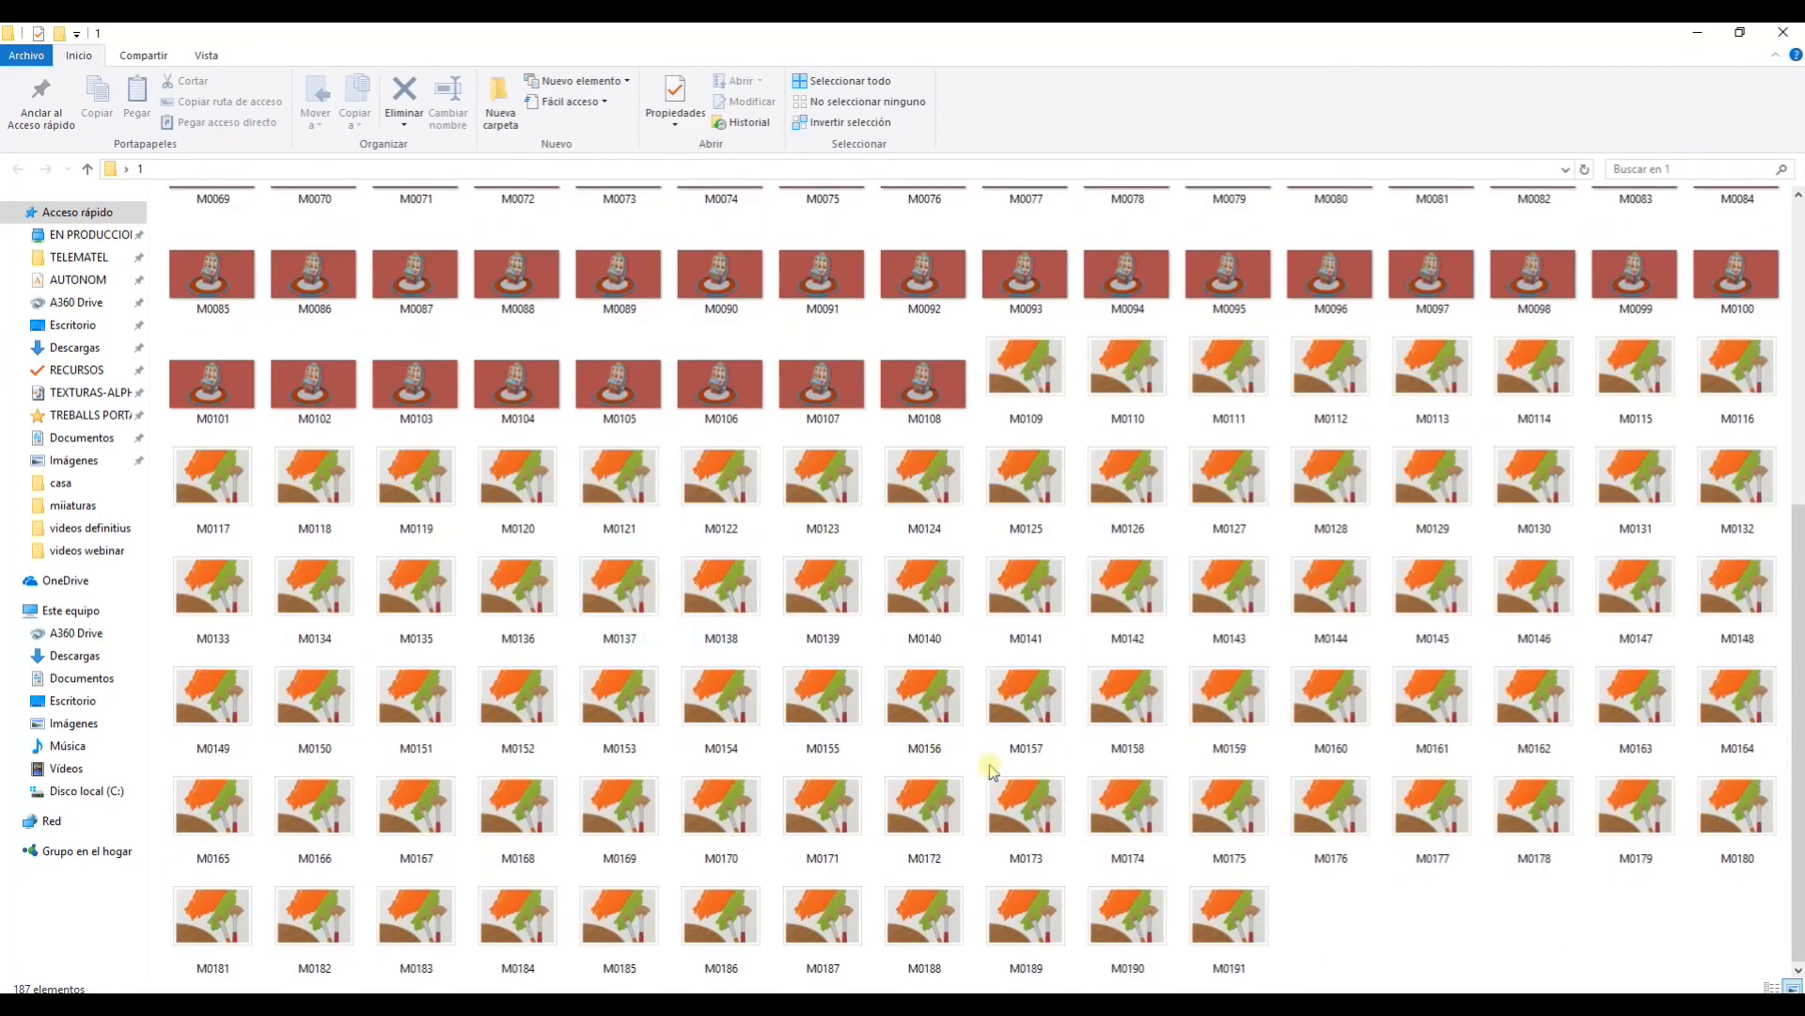
{"action": "scroll", "coordinate": [1222, 889], "scroll_direction": "up", "scroll_amount": 4}
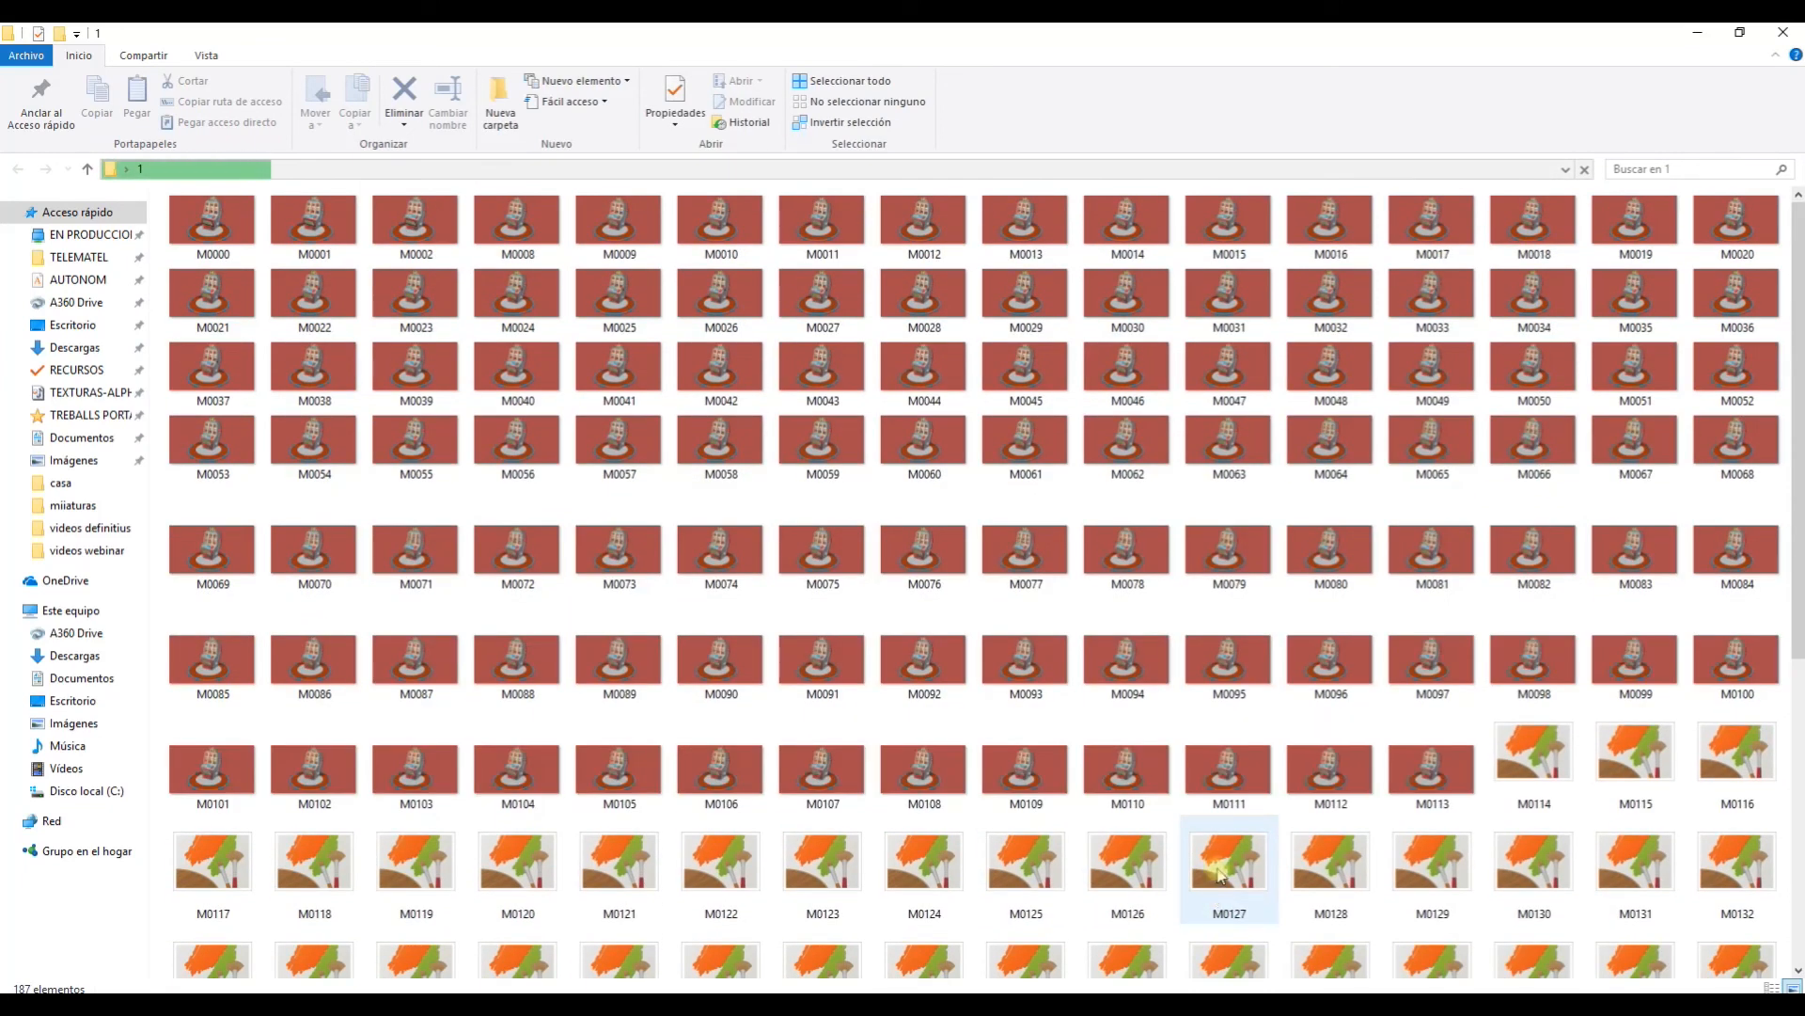
{"action": "scroll", "coordinate": [1249, 757], "scroll_direction": "down", "scroll_amount": 3}
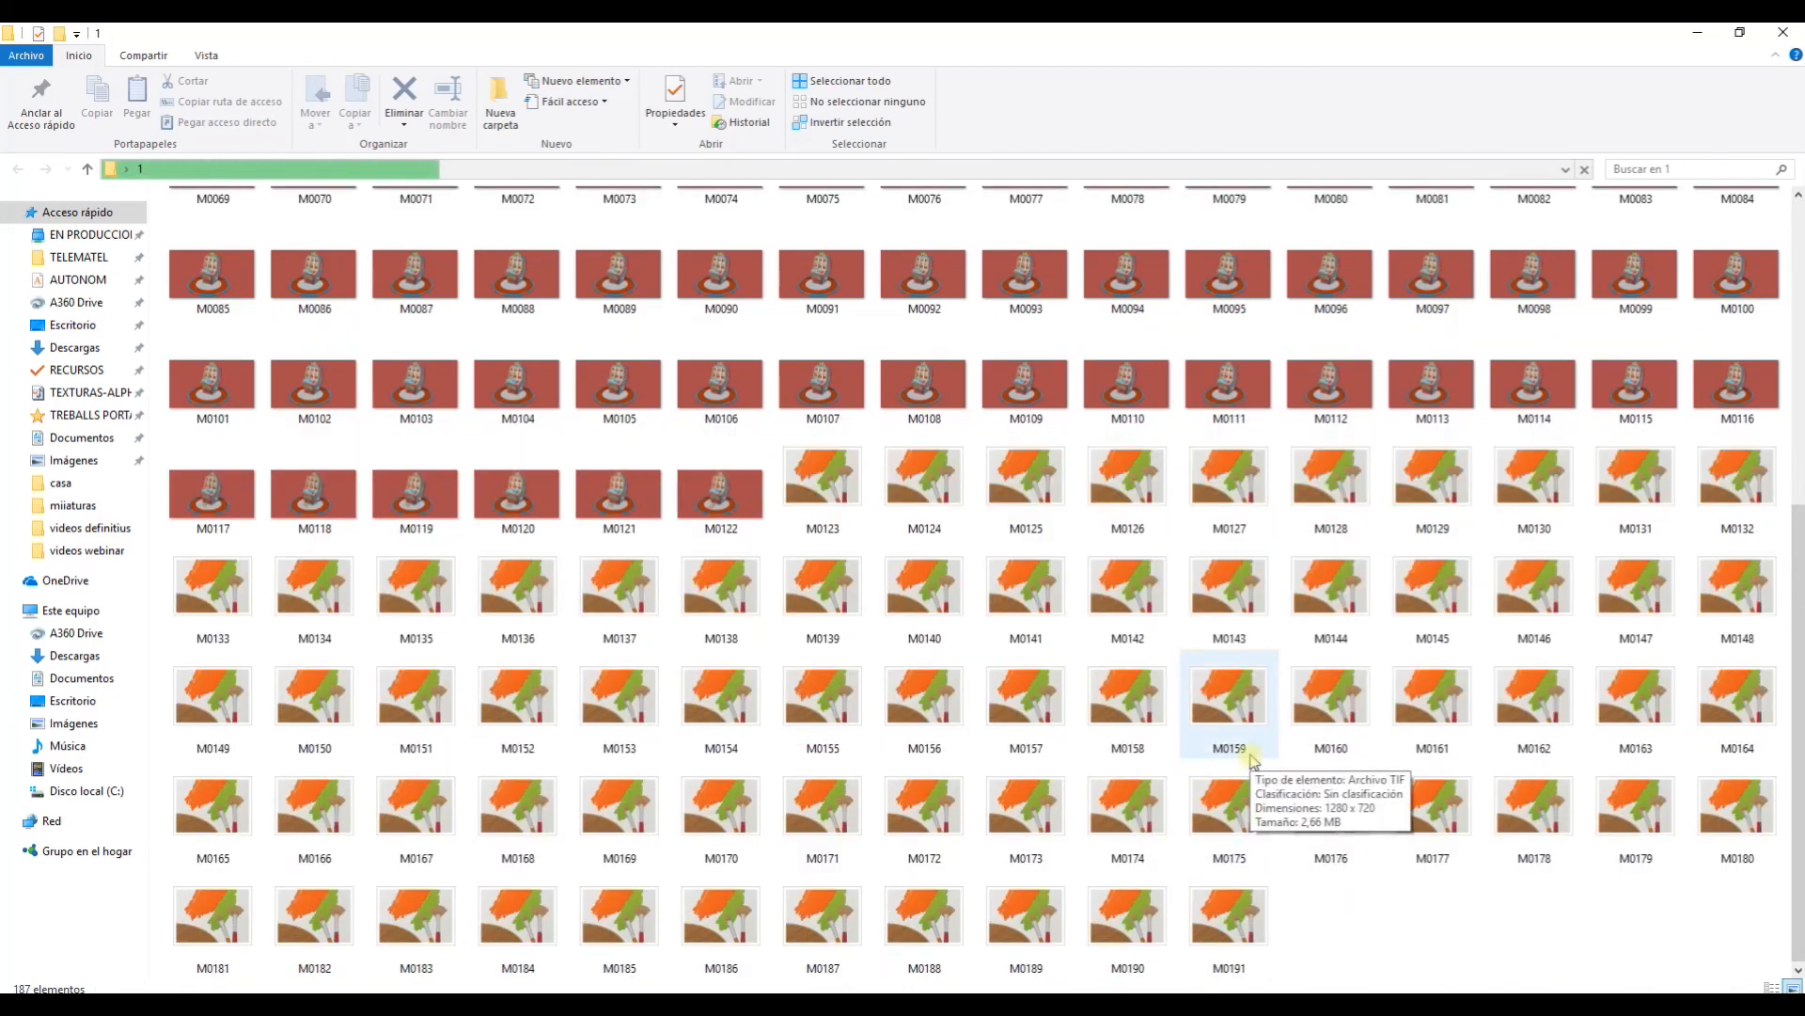
{"action": "scroll", "coordinate": [1252, 752], "scroll_direction": "up", "scroll_amount": 4}
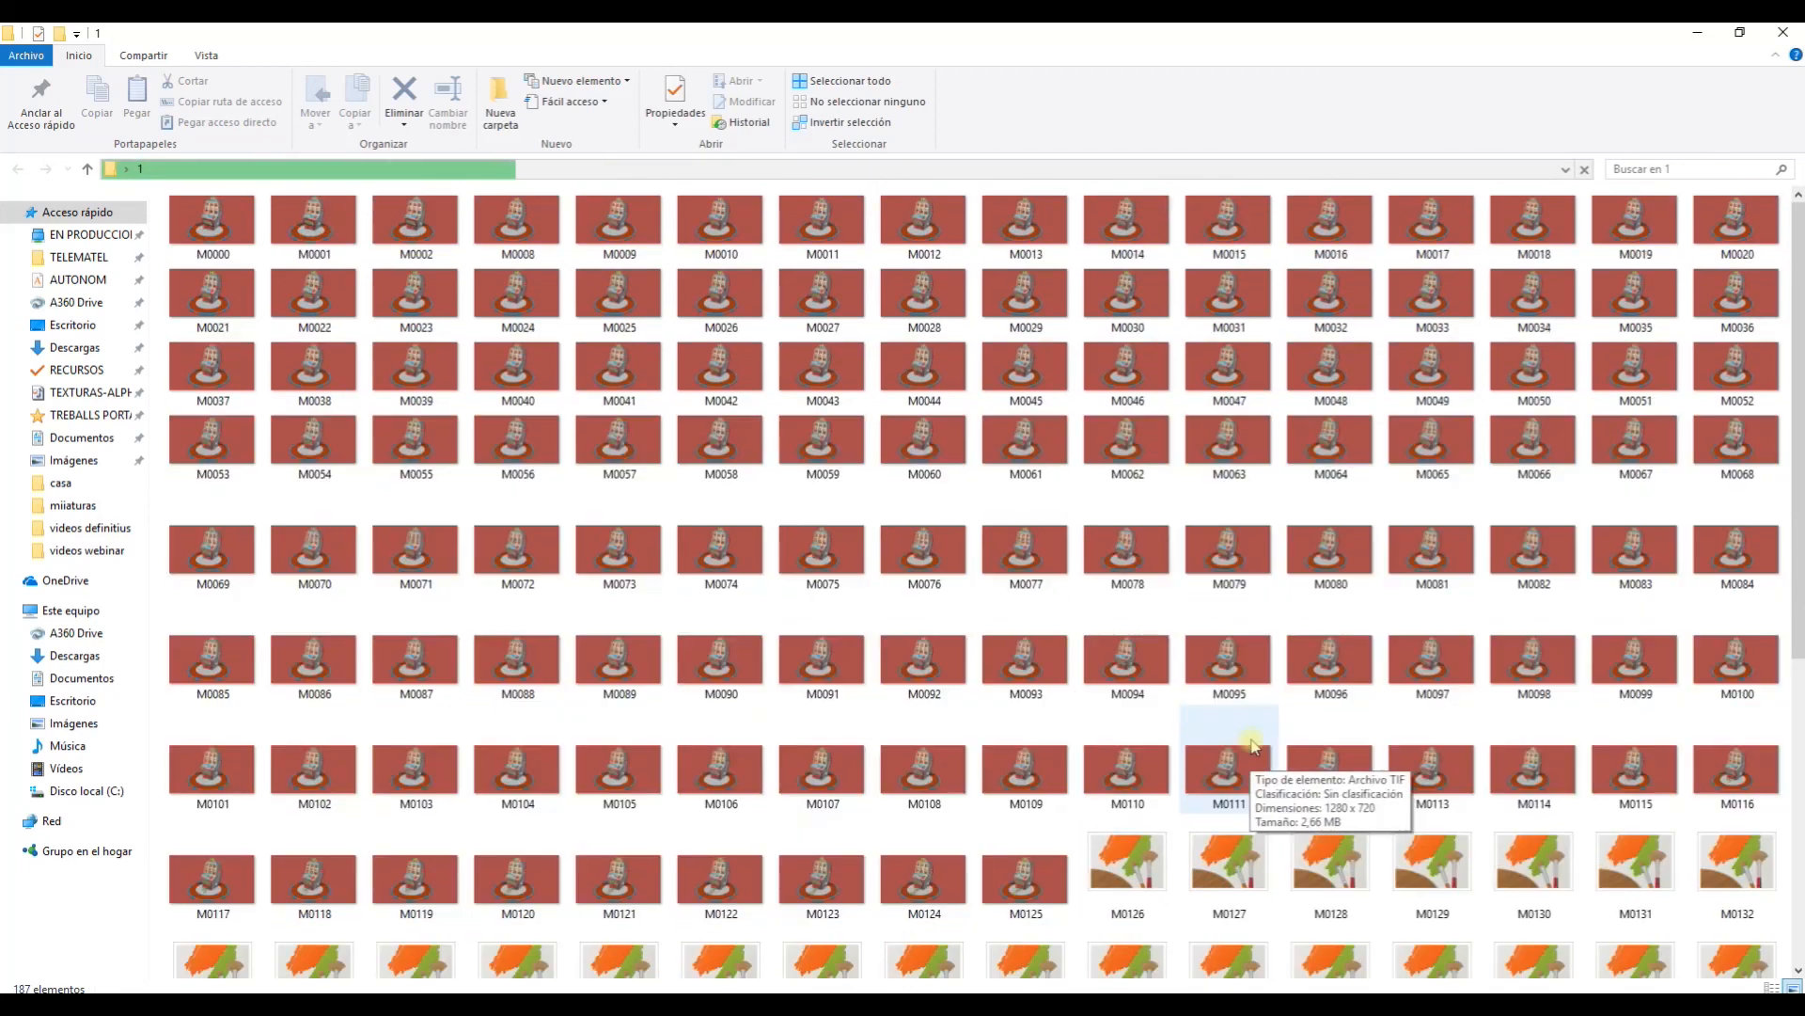